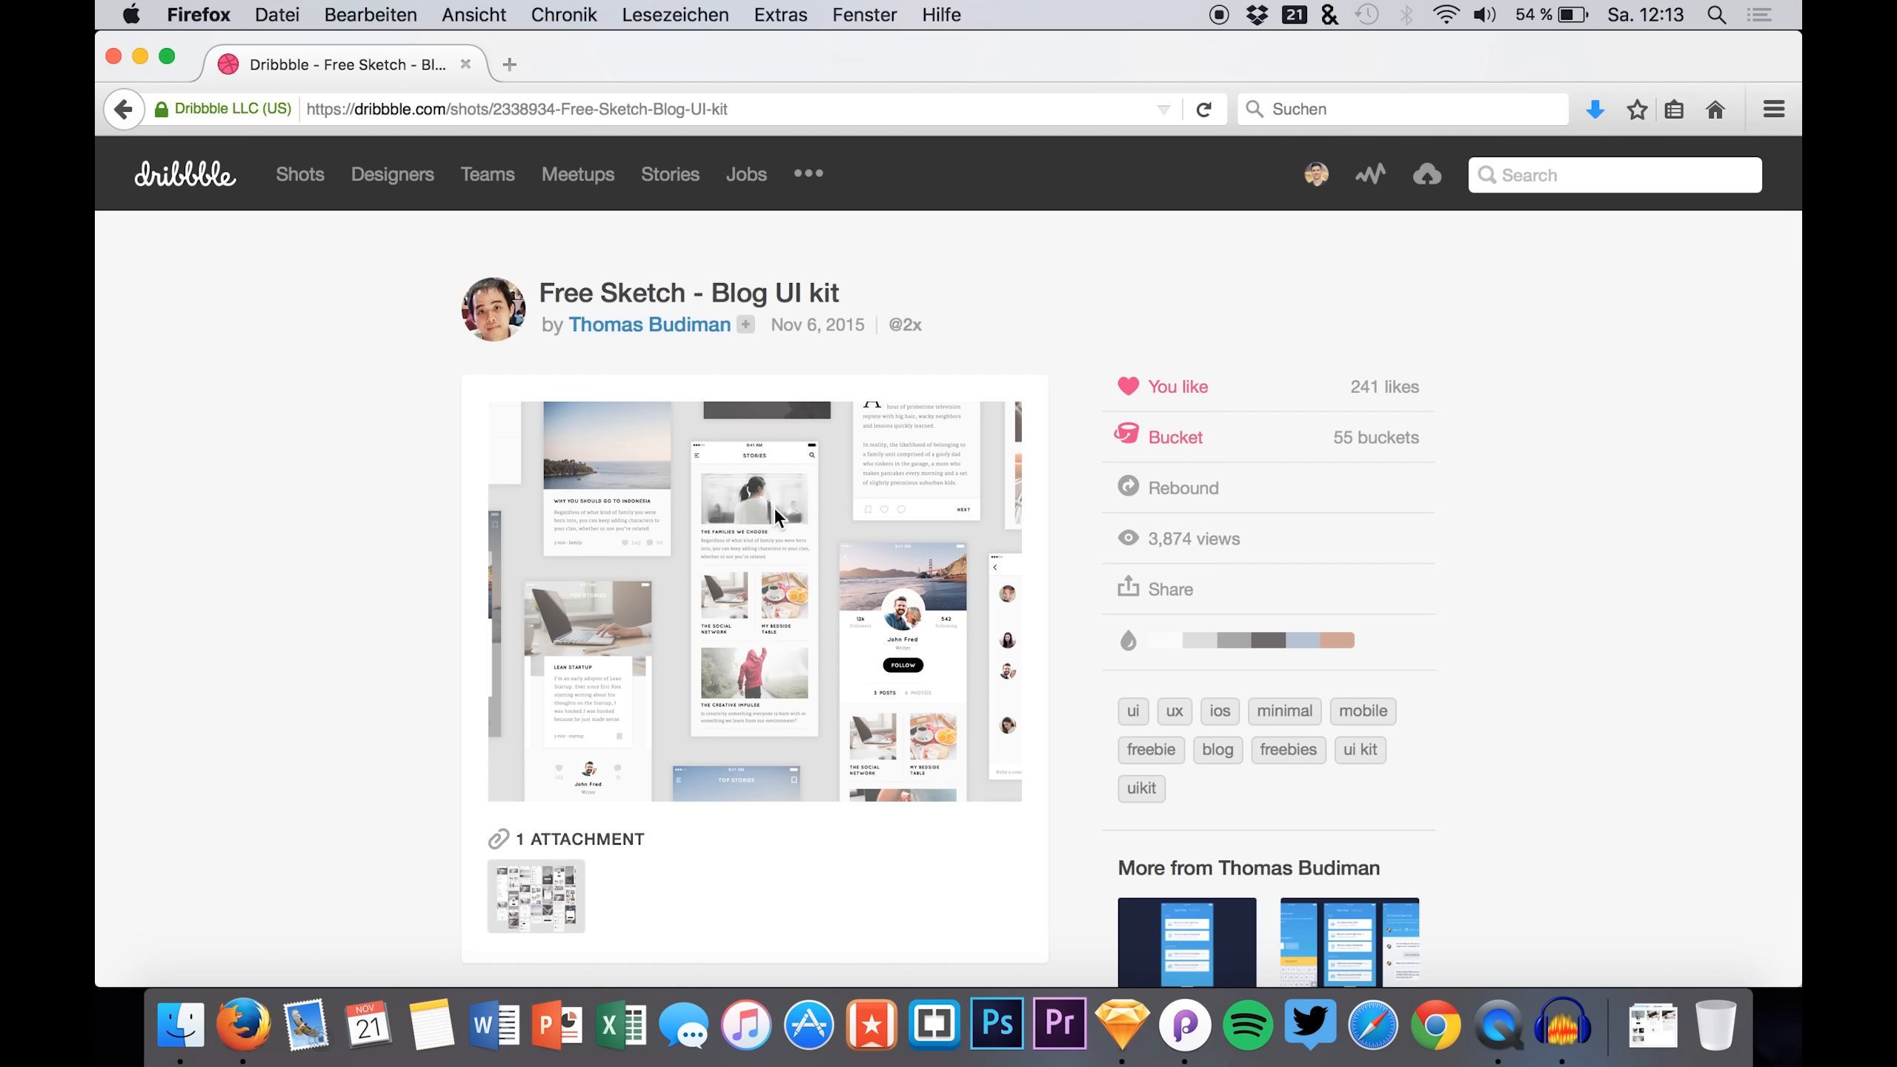
- Open the attachment of the Free Sketch - Blog UI kit shot, examine its app screens, and return to the shot page
click(575, 878)
scroll(700, 596, down, 5)
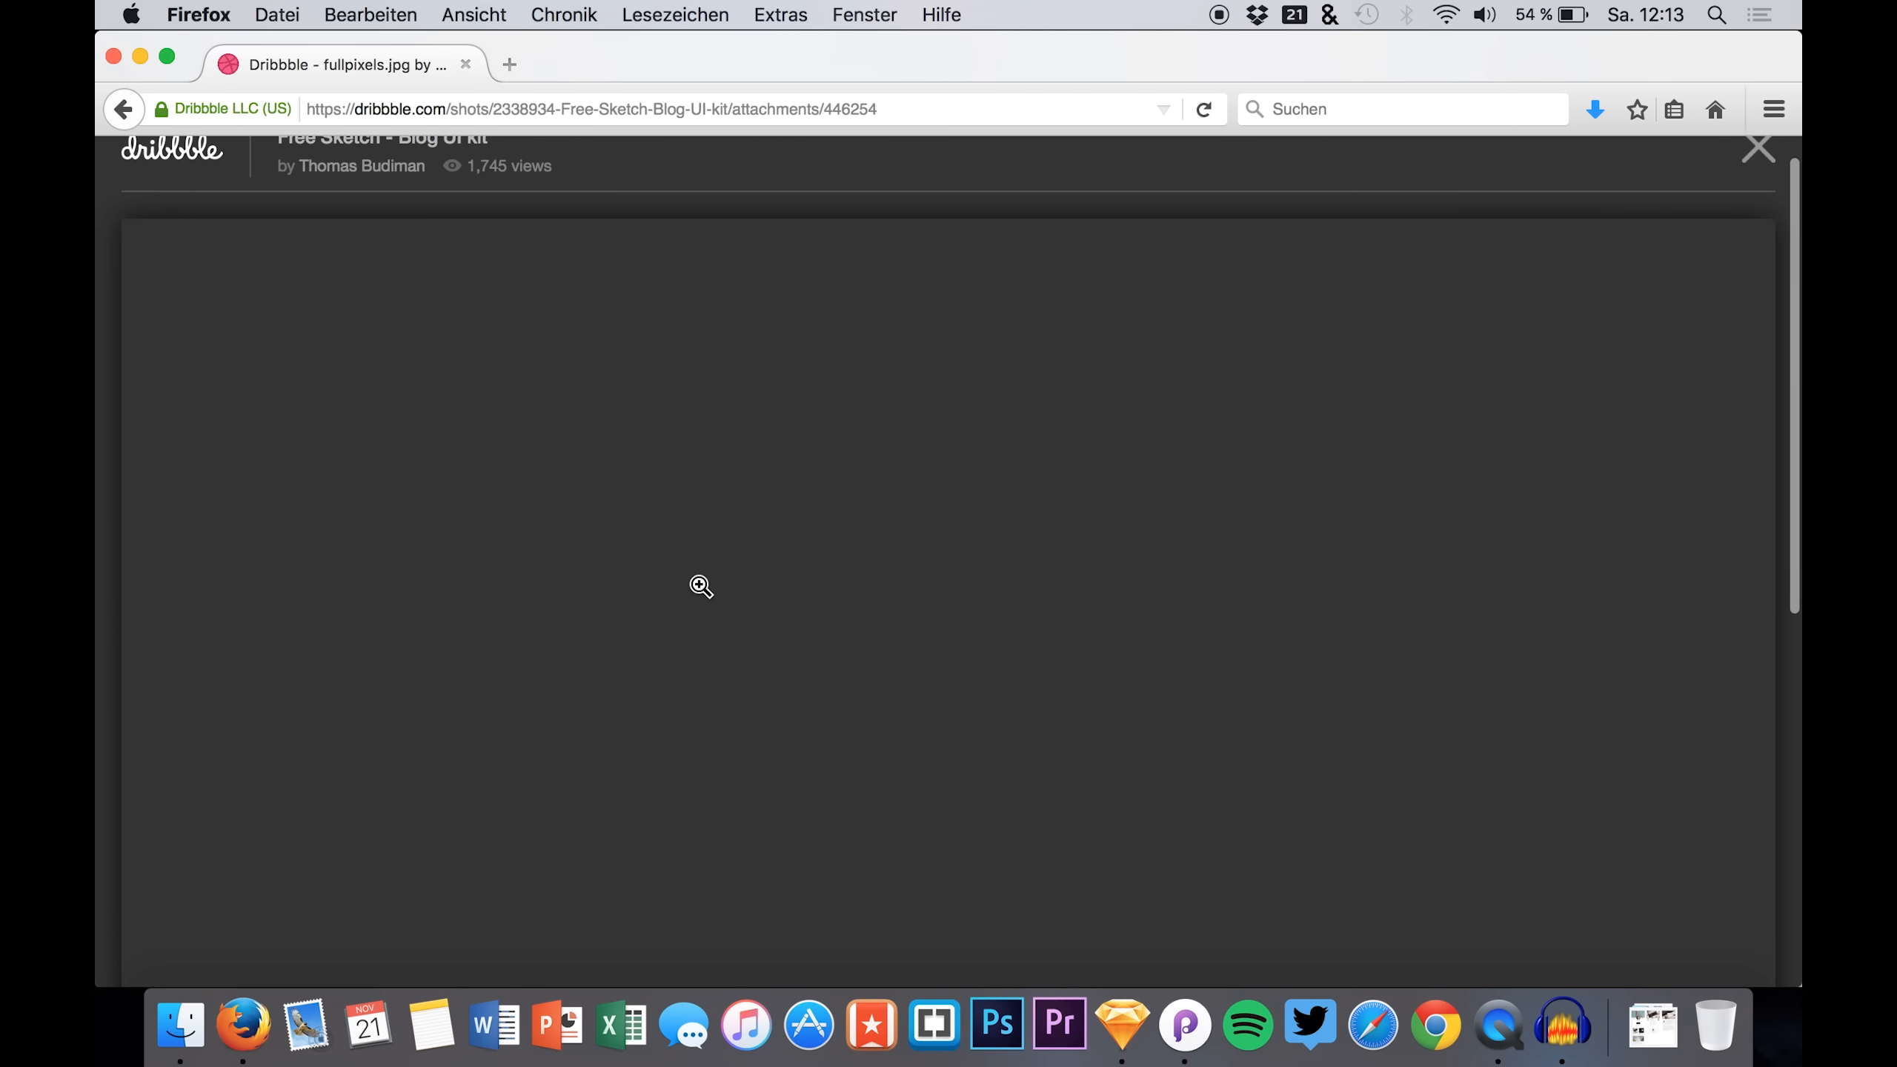
scroll(701, 586, down, 3)
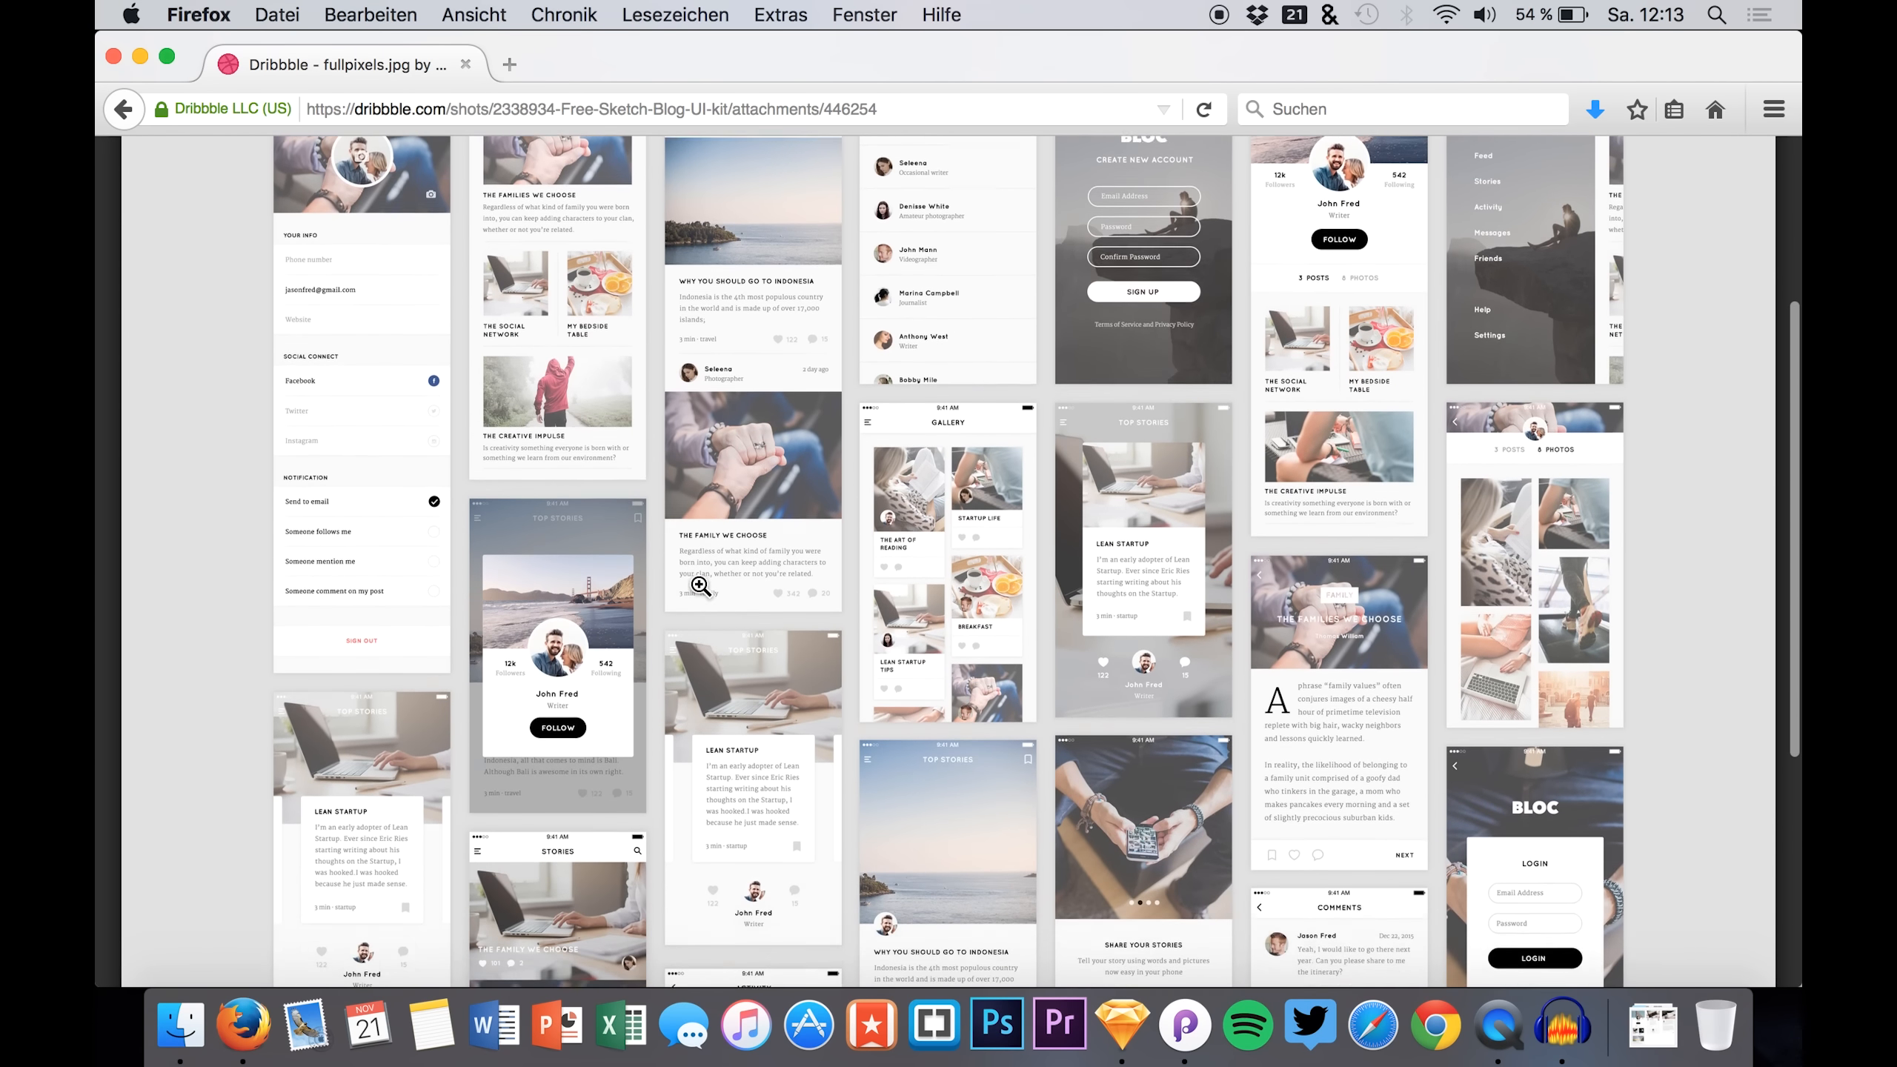
scroll(701, 586, up, 2)
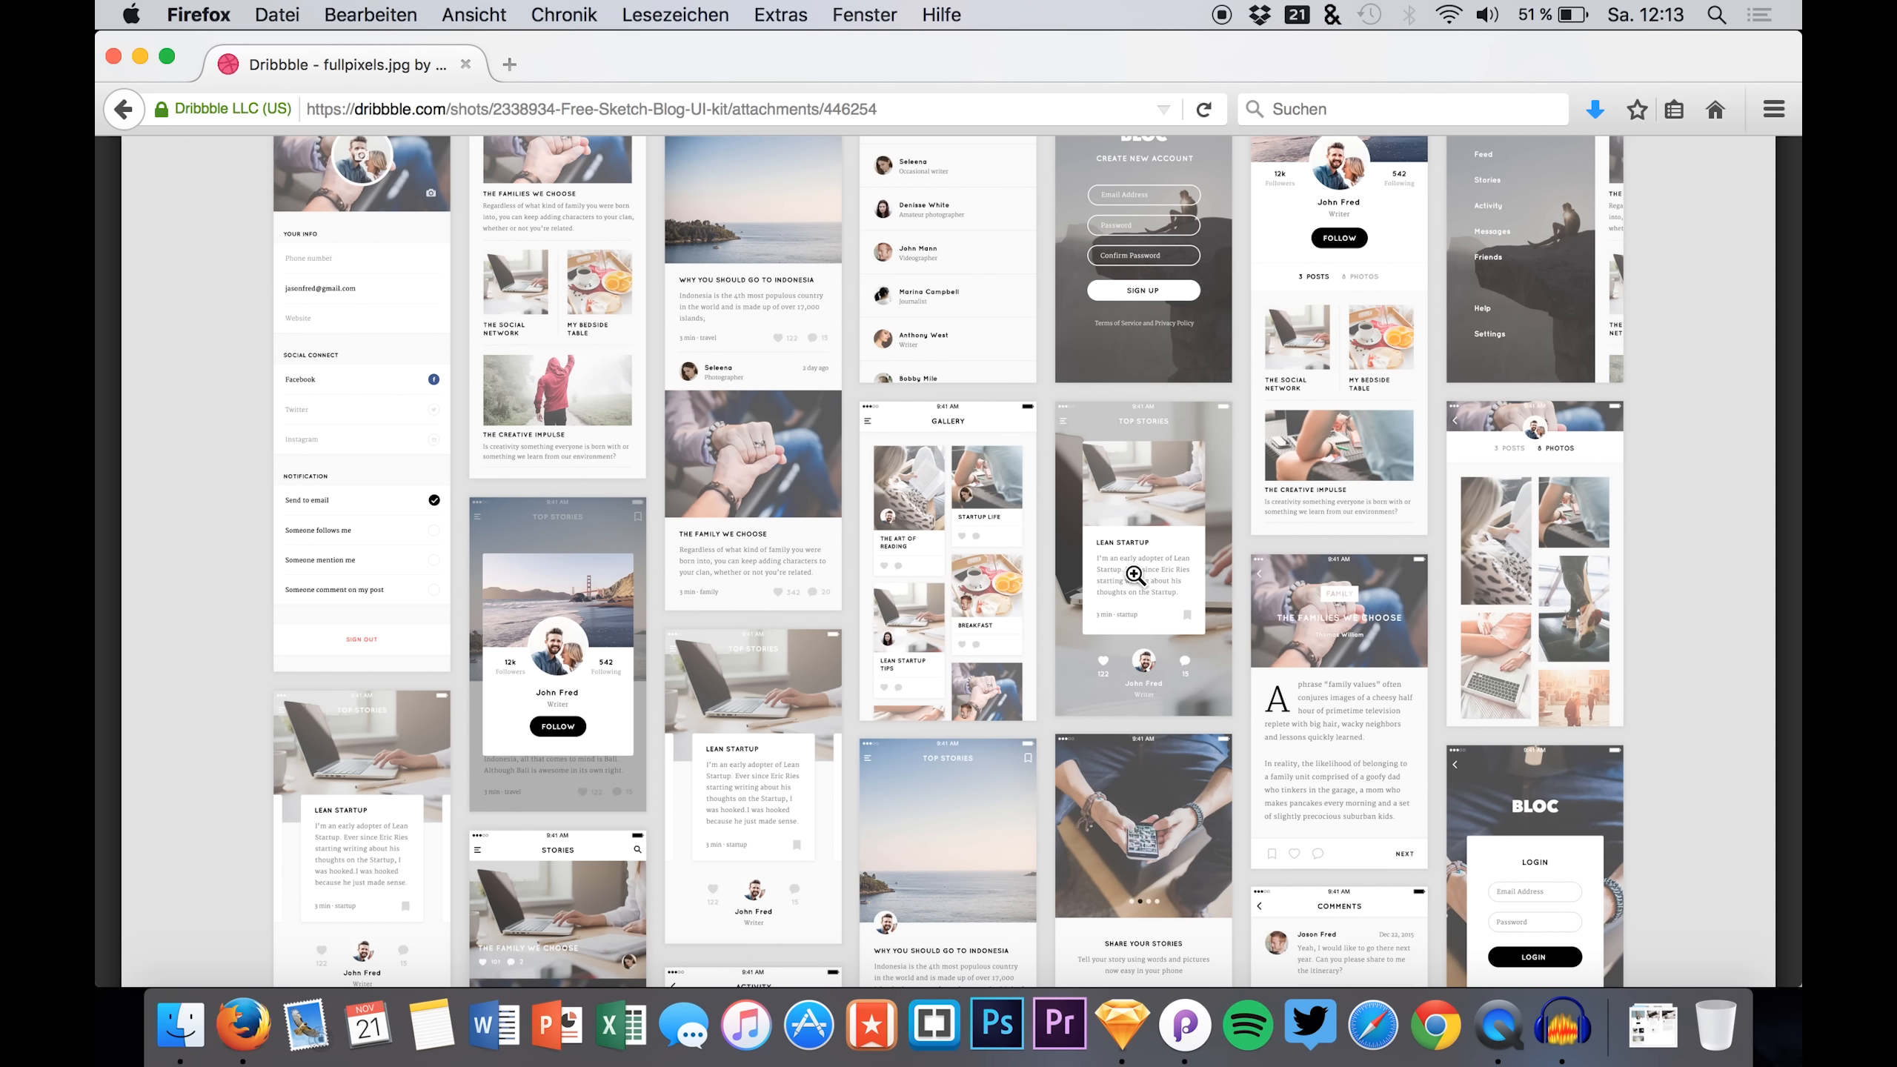
scroll(768, 747, down, 2)
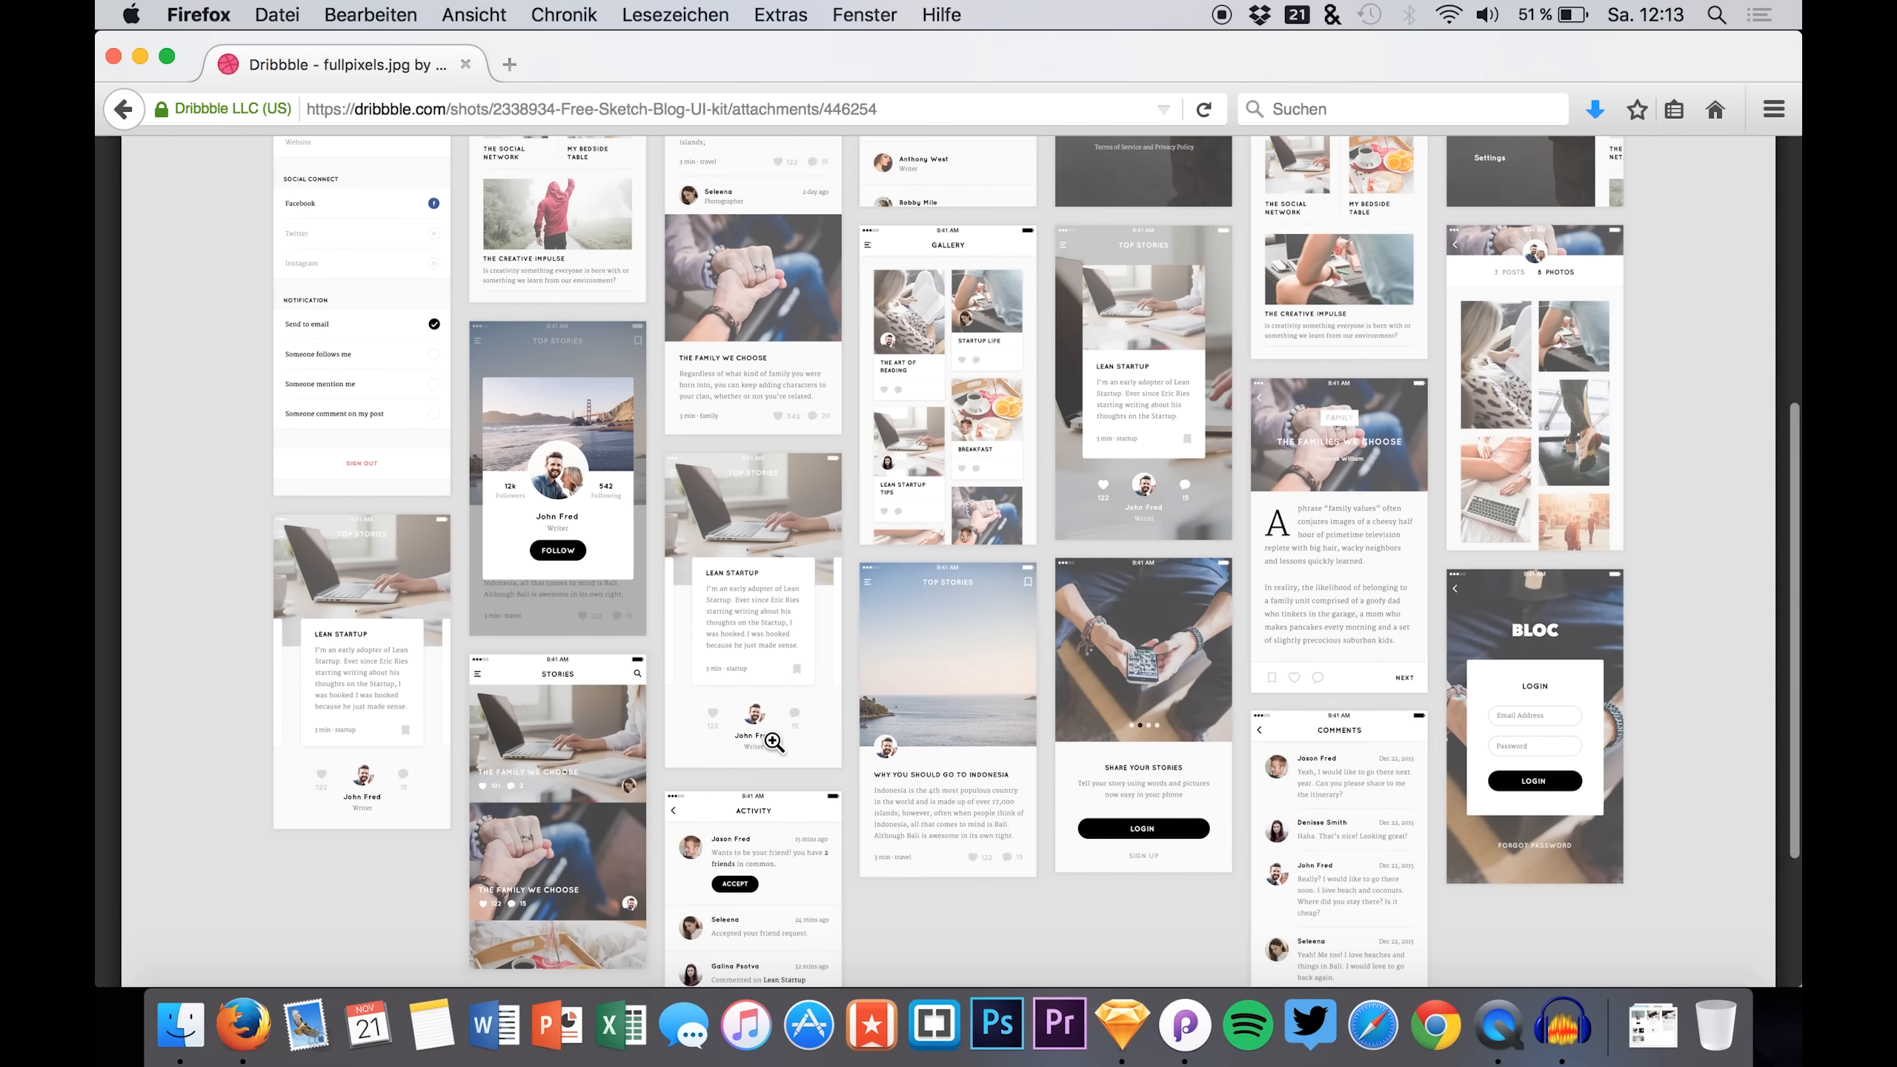
scroll(768, 747, up, 3)
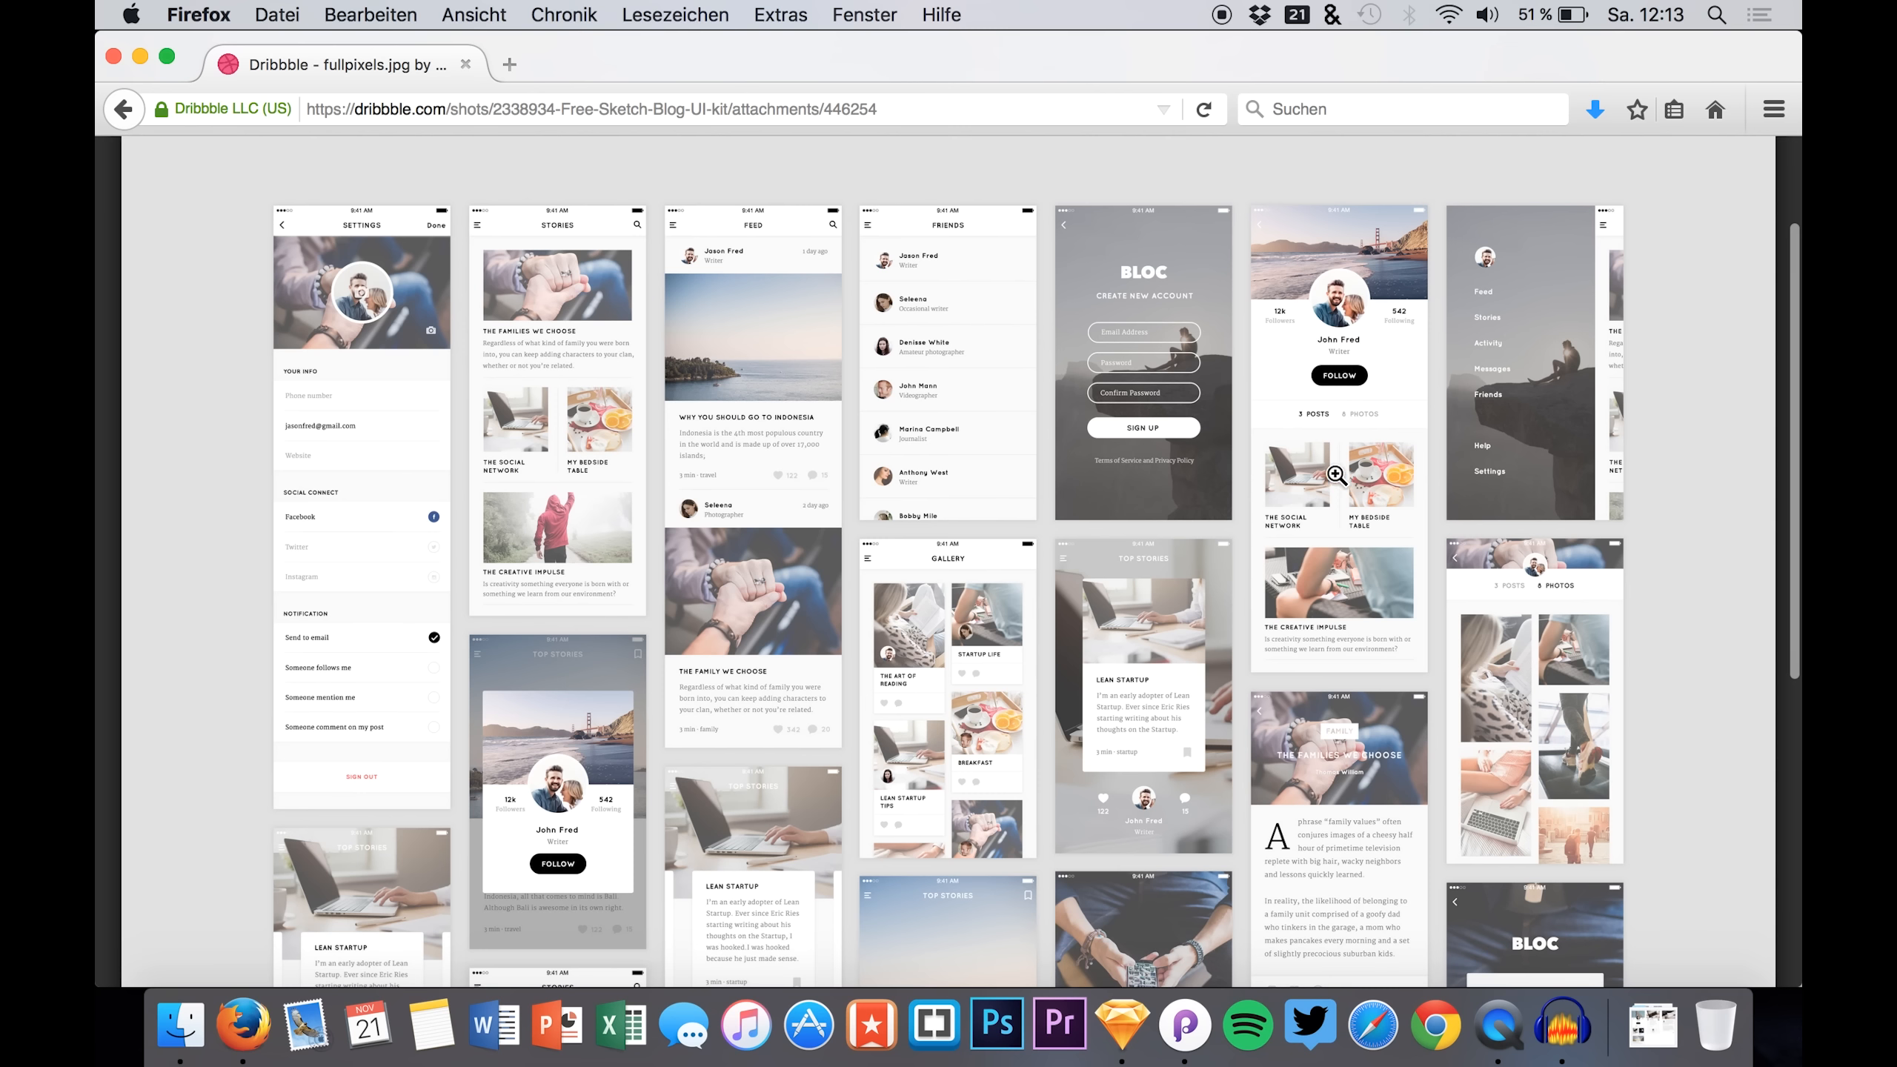
scroll(1099, 699, down, 5)
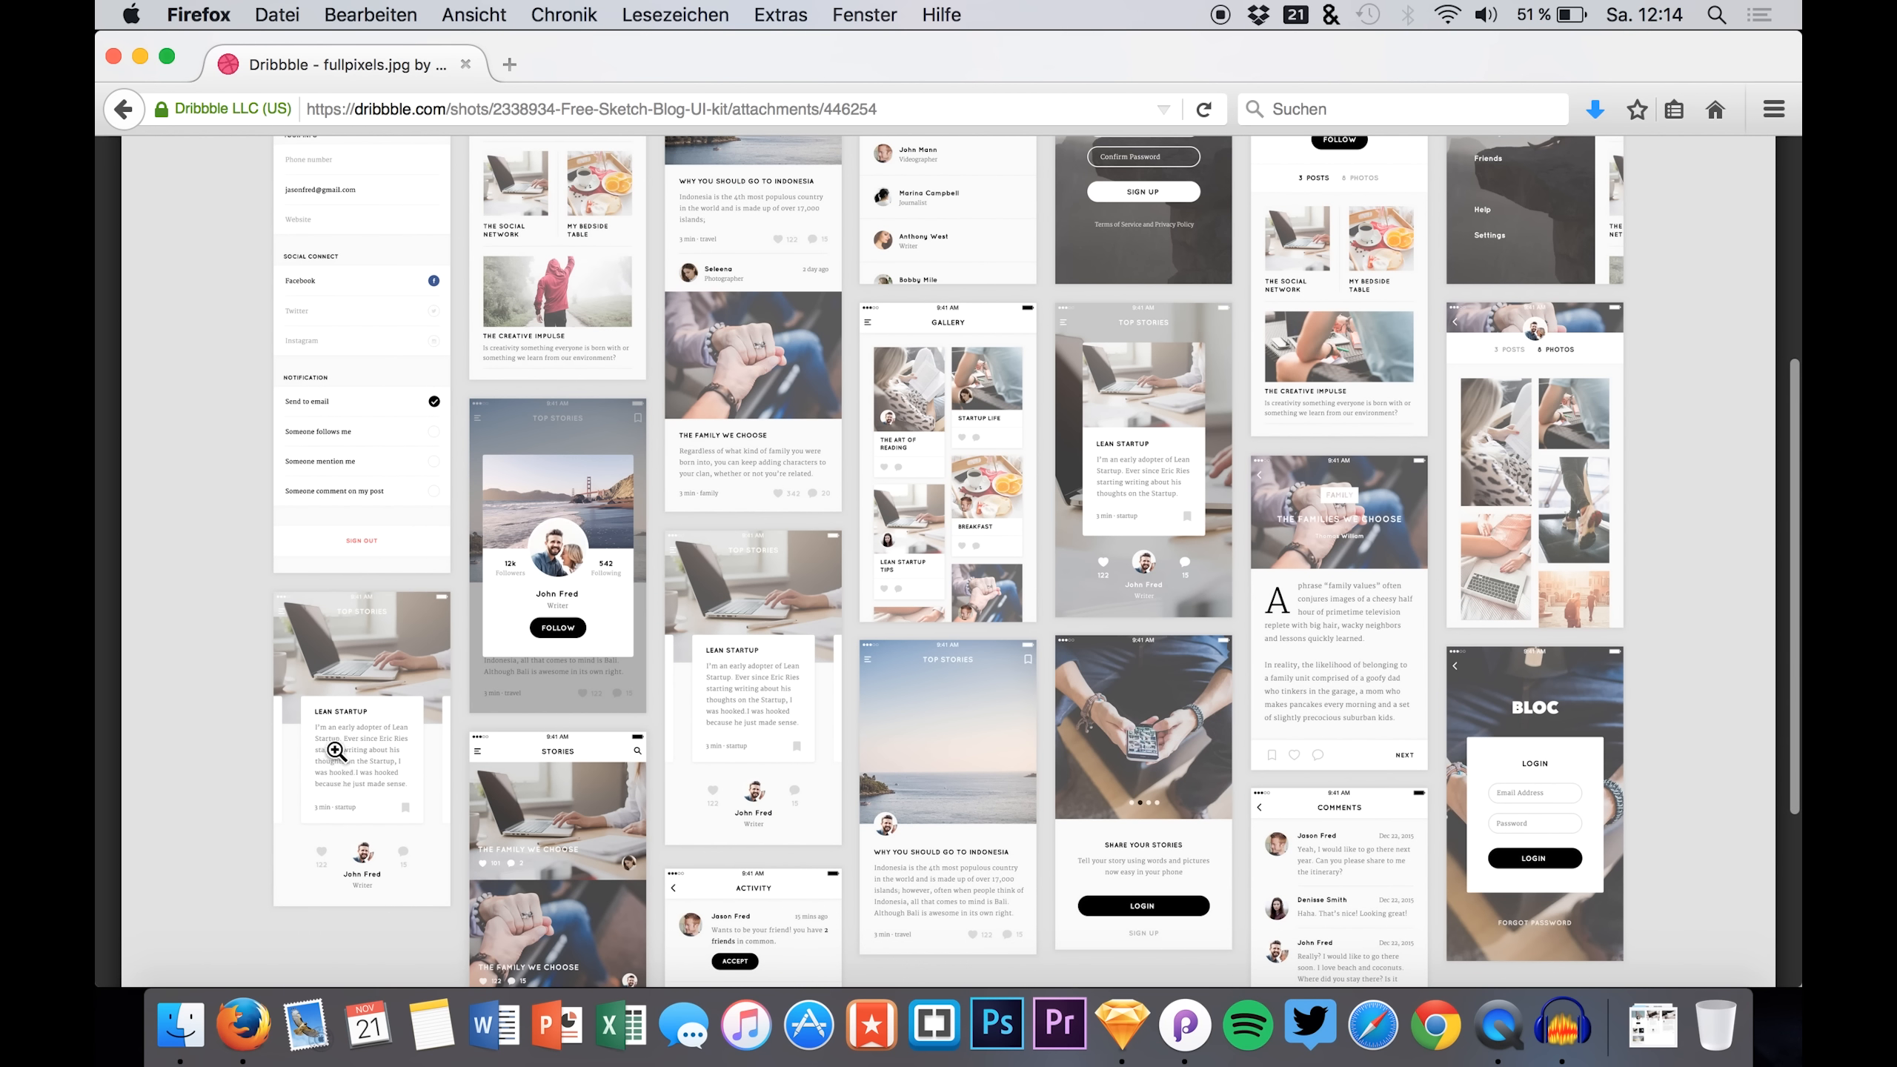
scroll(573, 800, down, 2)
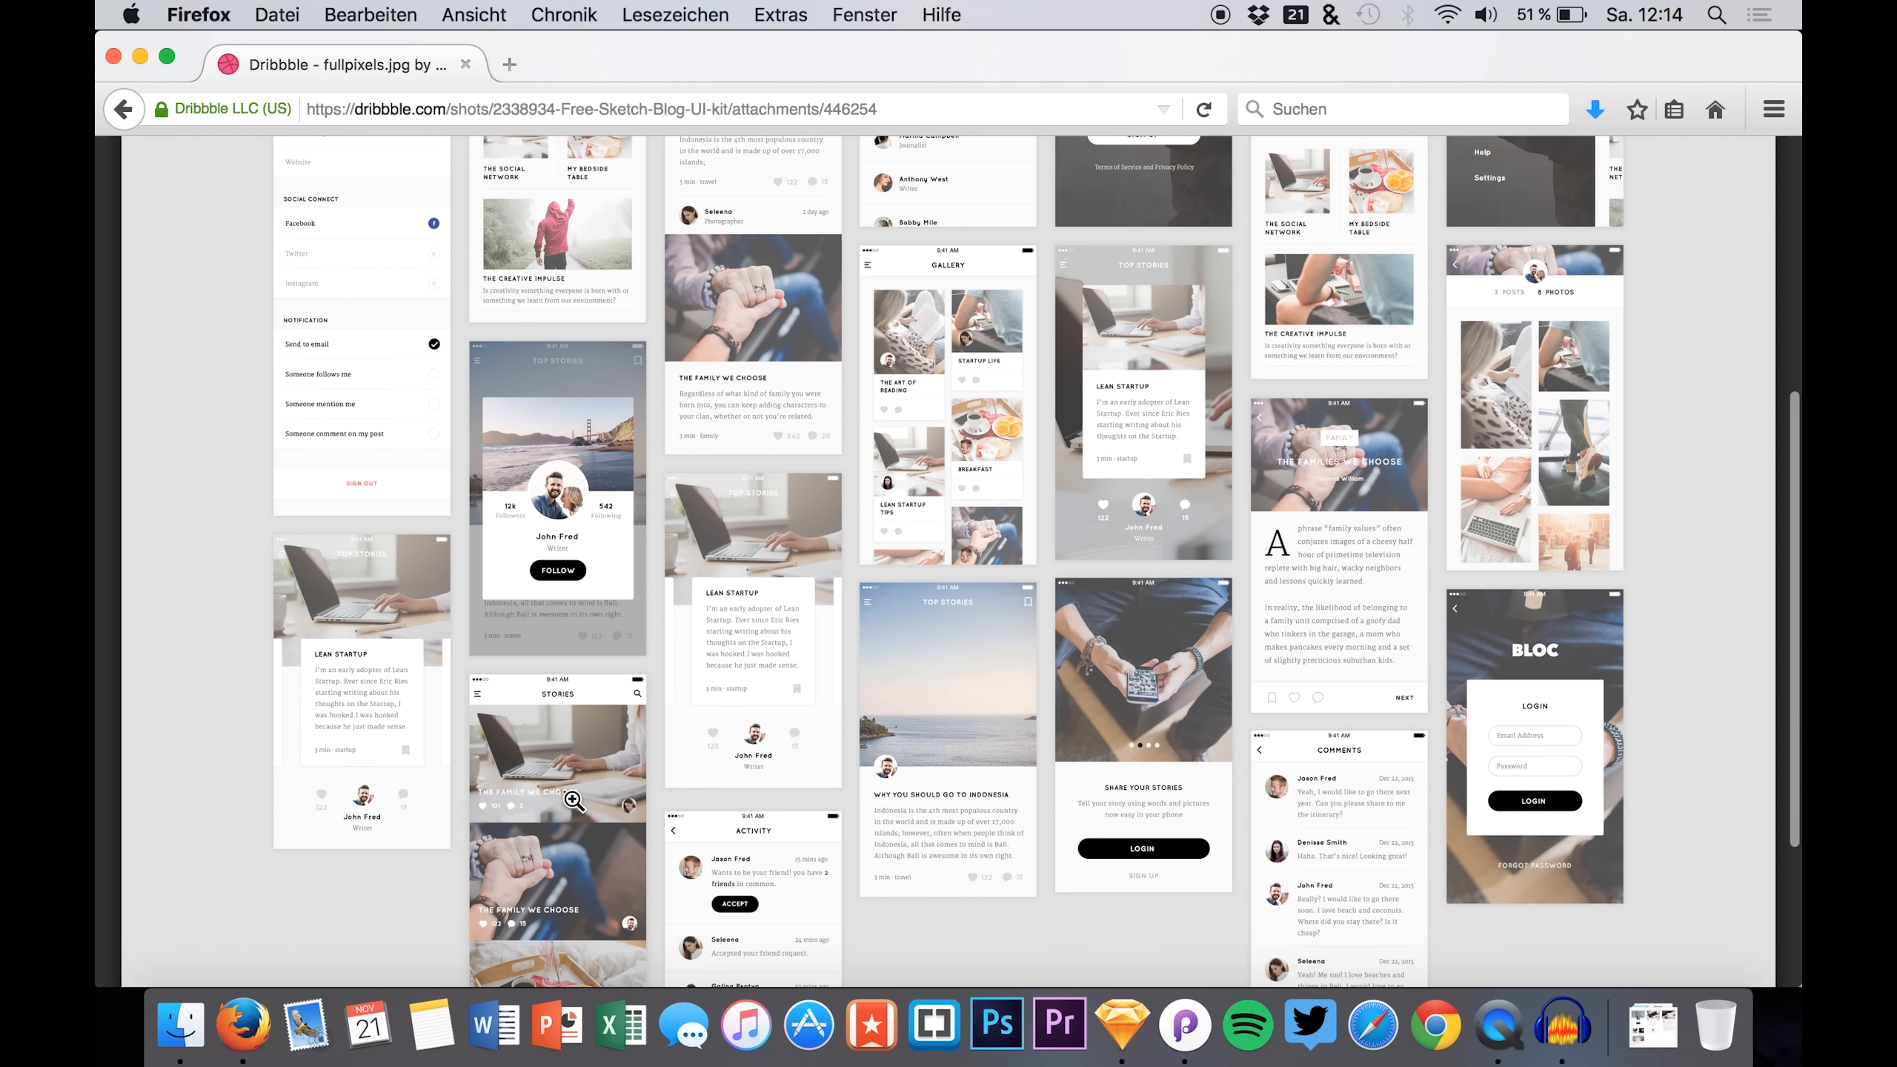
scroll(574, 807, up, 5)
scroll(572, 822, down, 3)
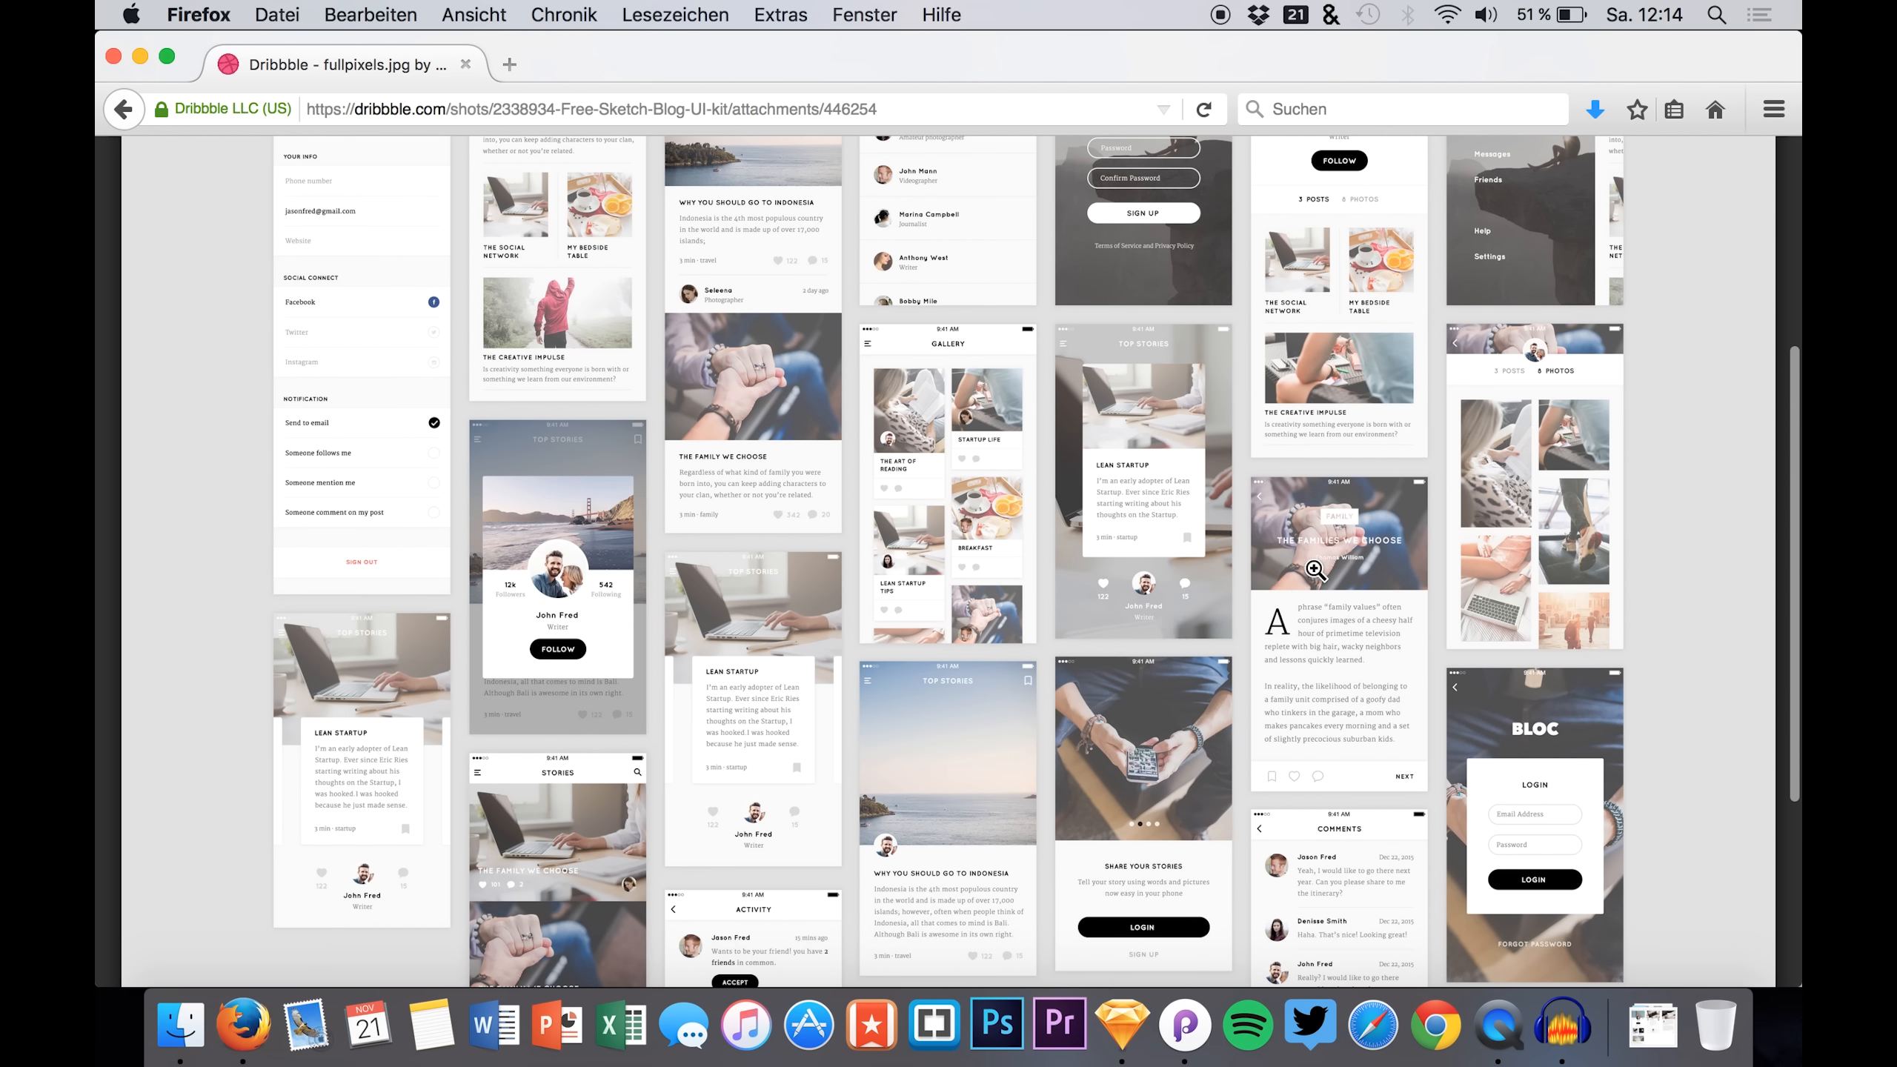
key(super+Left)
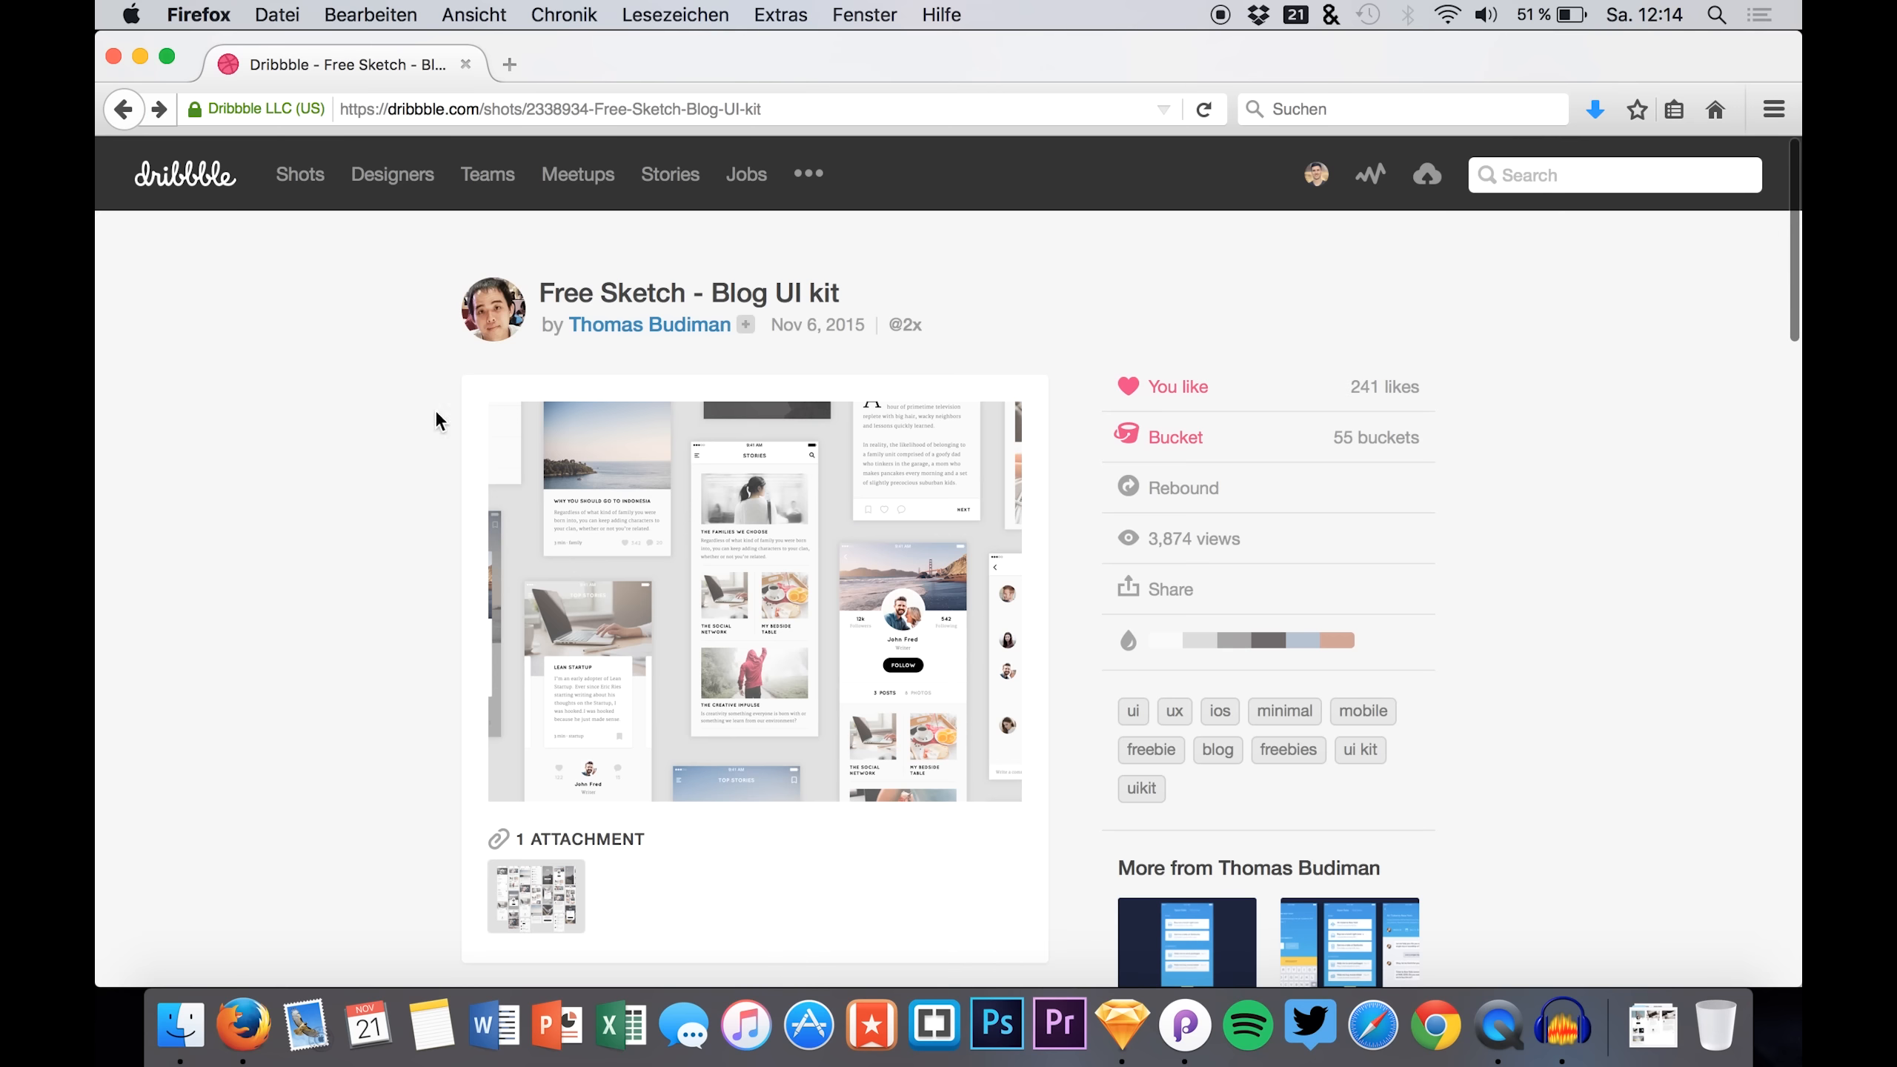
- Switch to Sketch and compare the artboards in blognew.sketch with the original wireframes in the Bloc-madefordesigners.com document
click(1122, 1027)
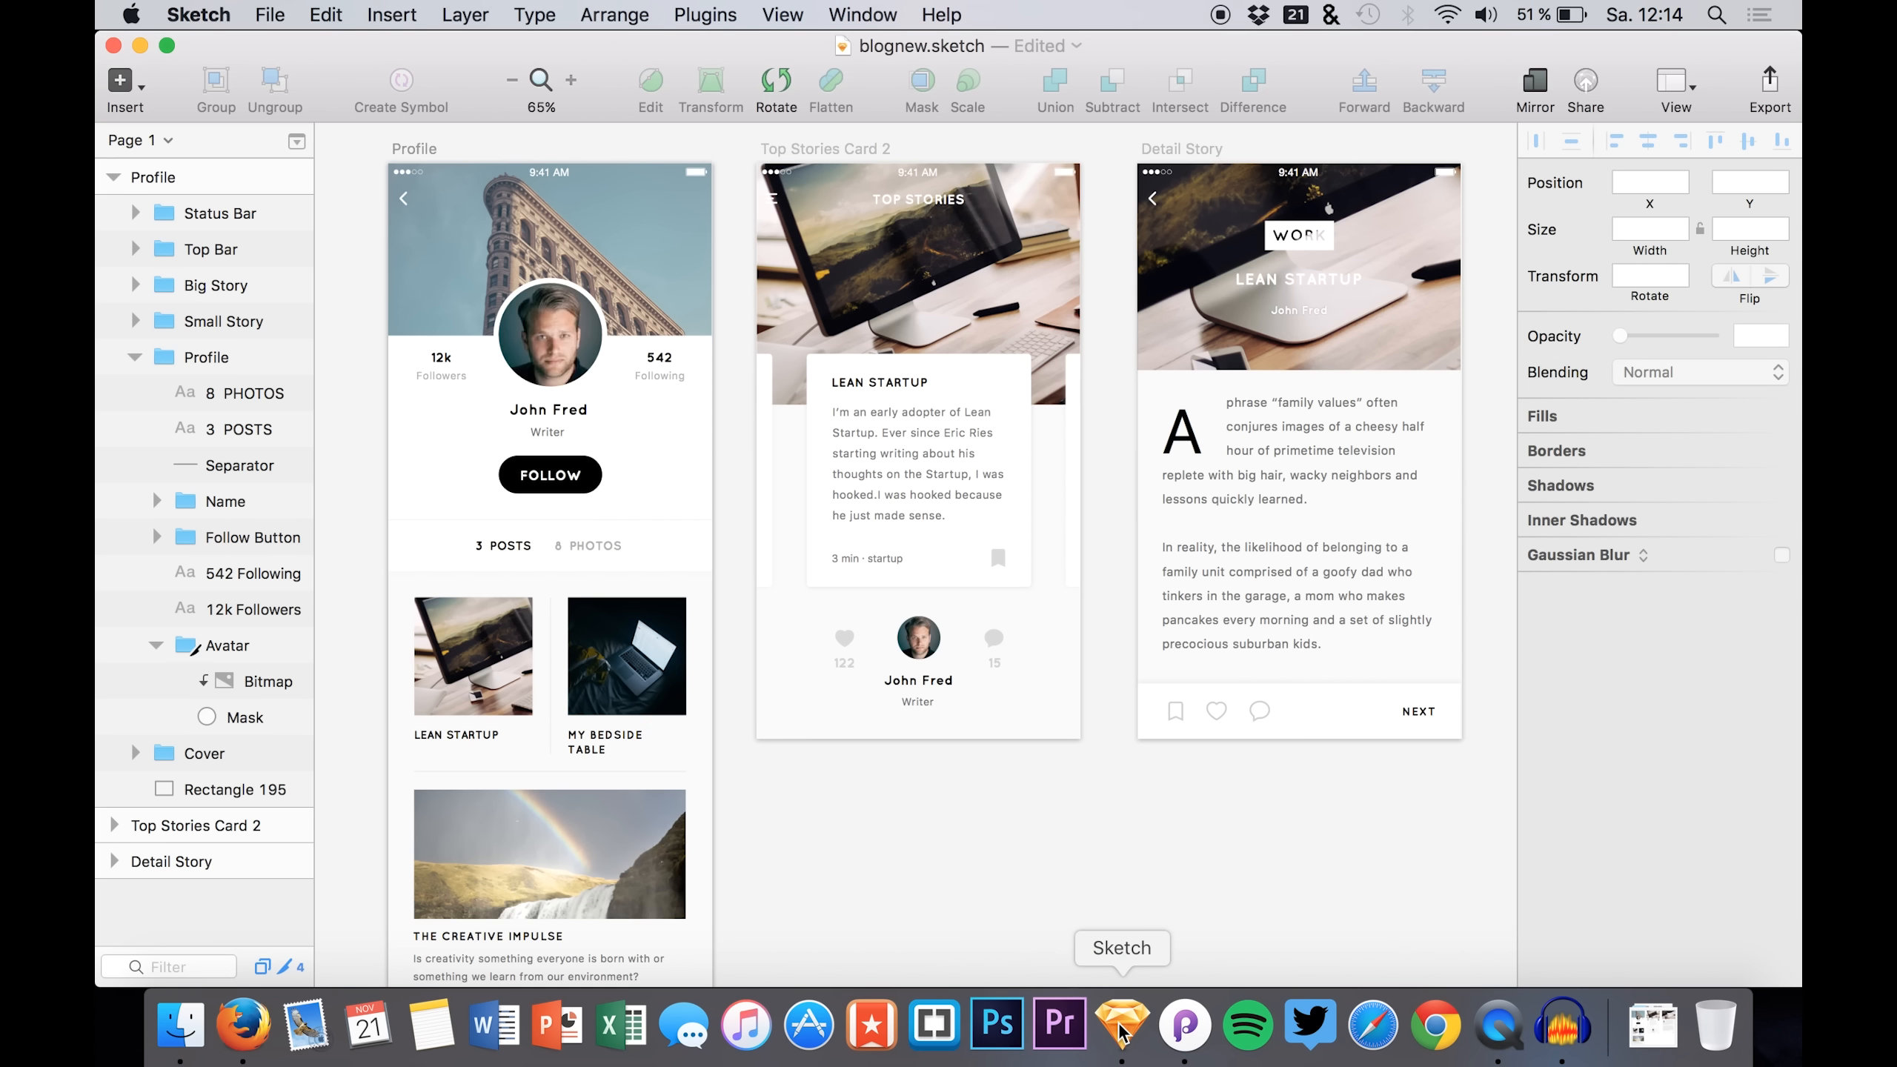
scroll(974, 838, right, 1)
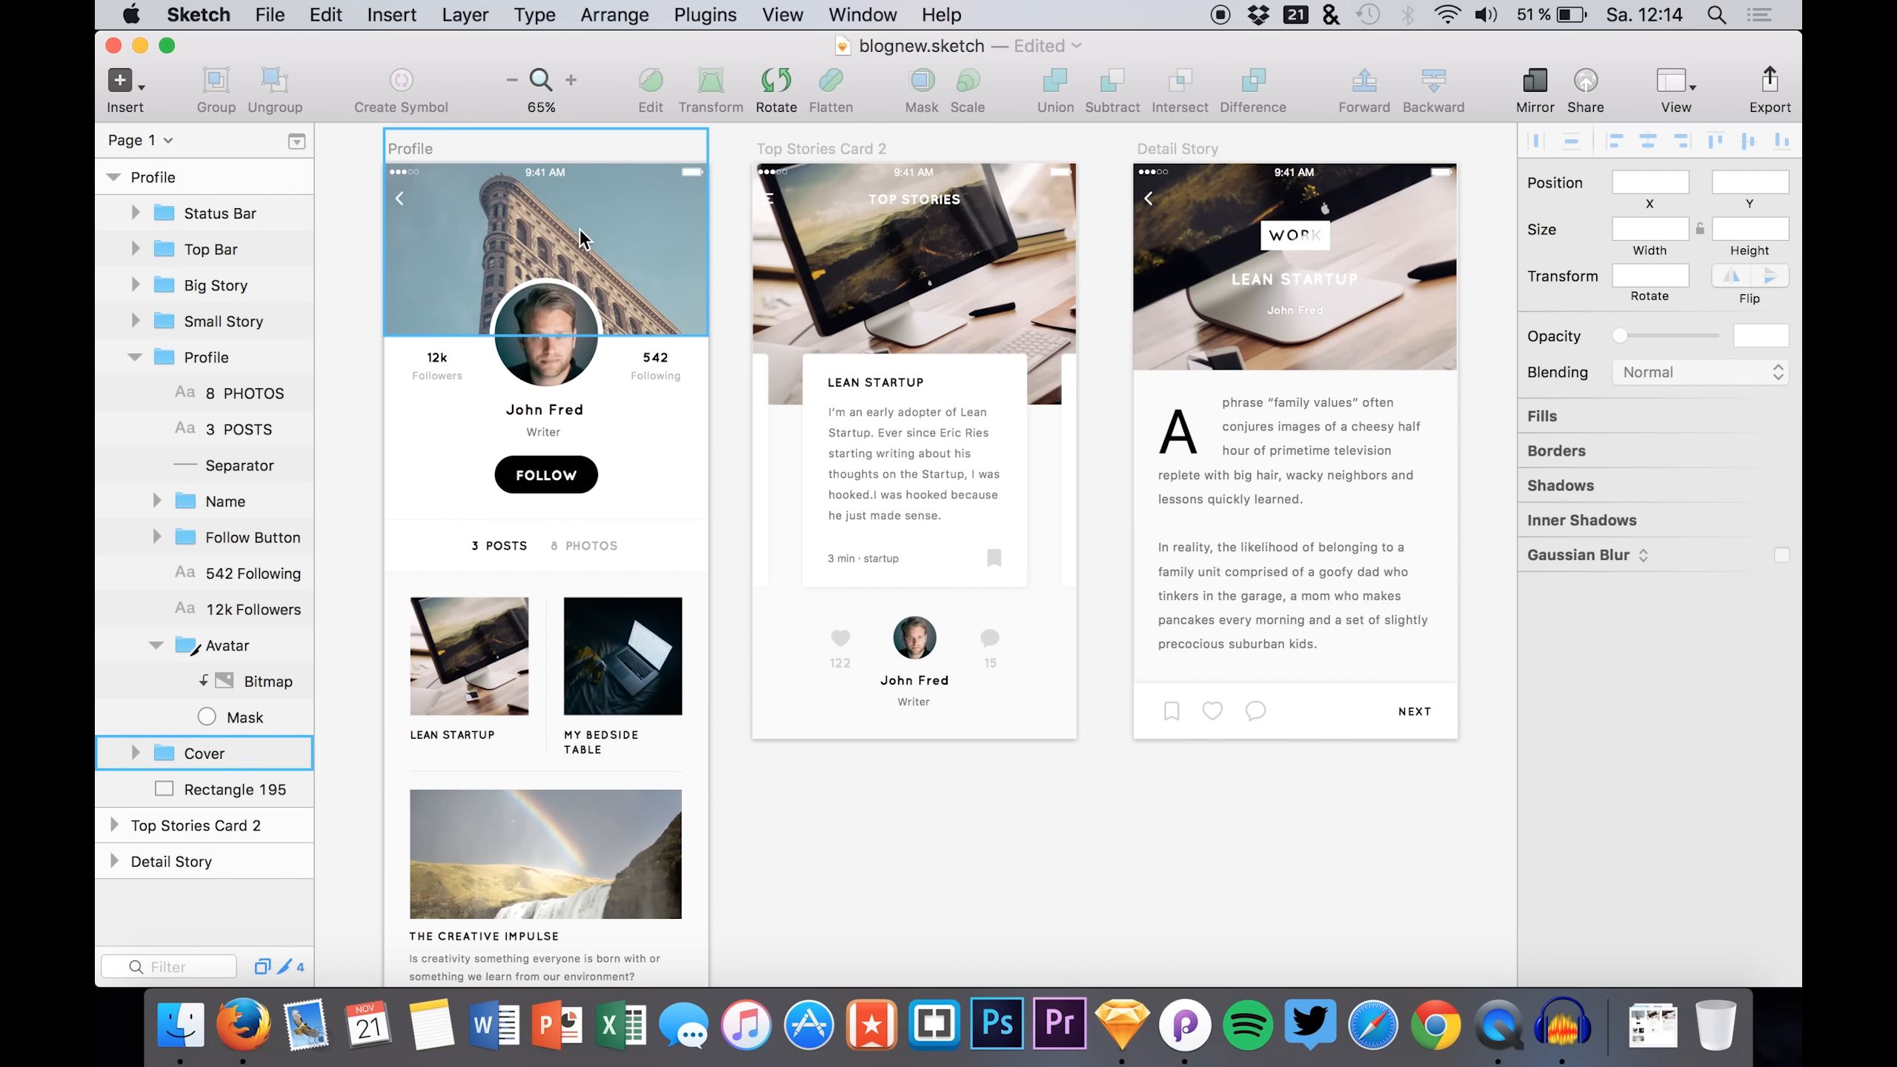
key(ctrl+Up)
click(951, 449)
scroll(839, 672, down, 2)
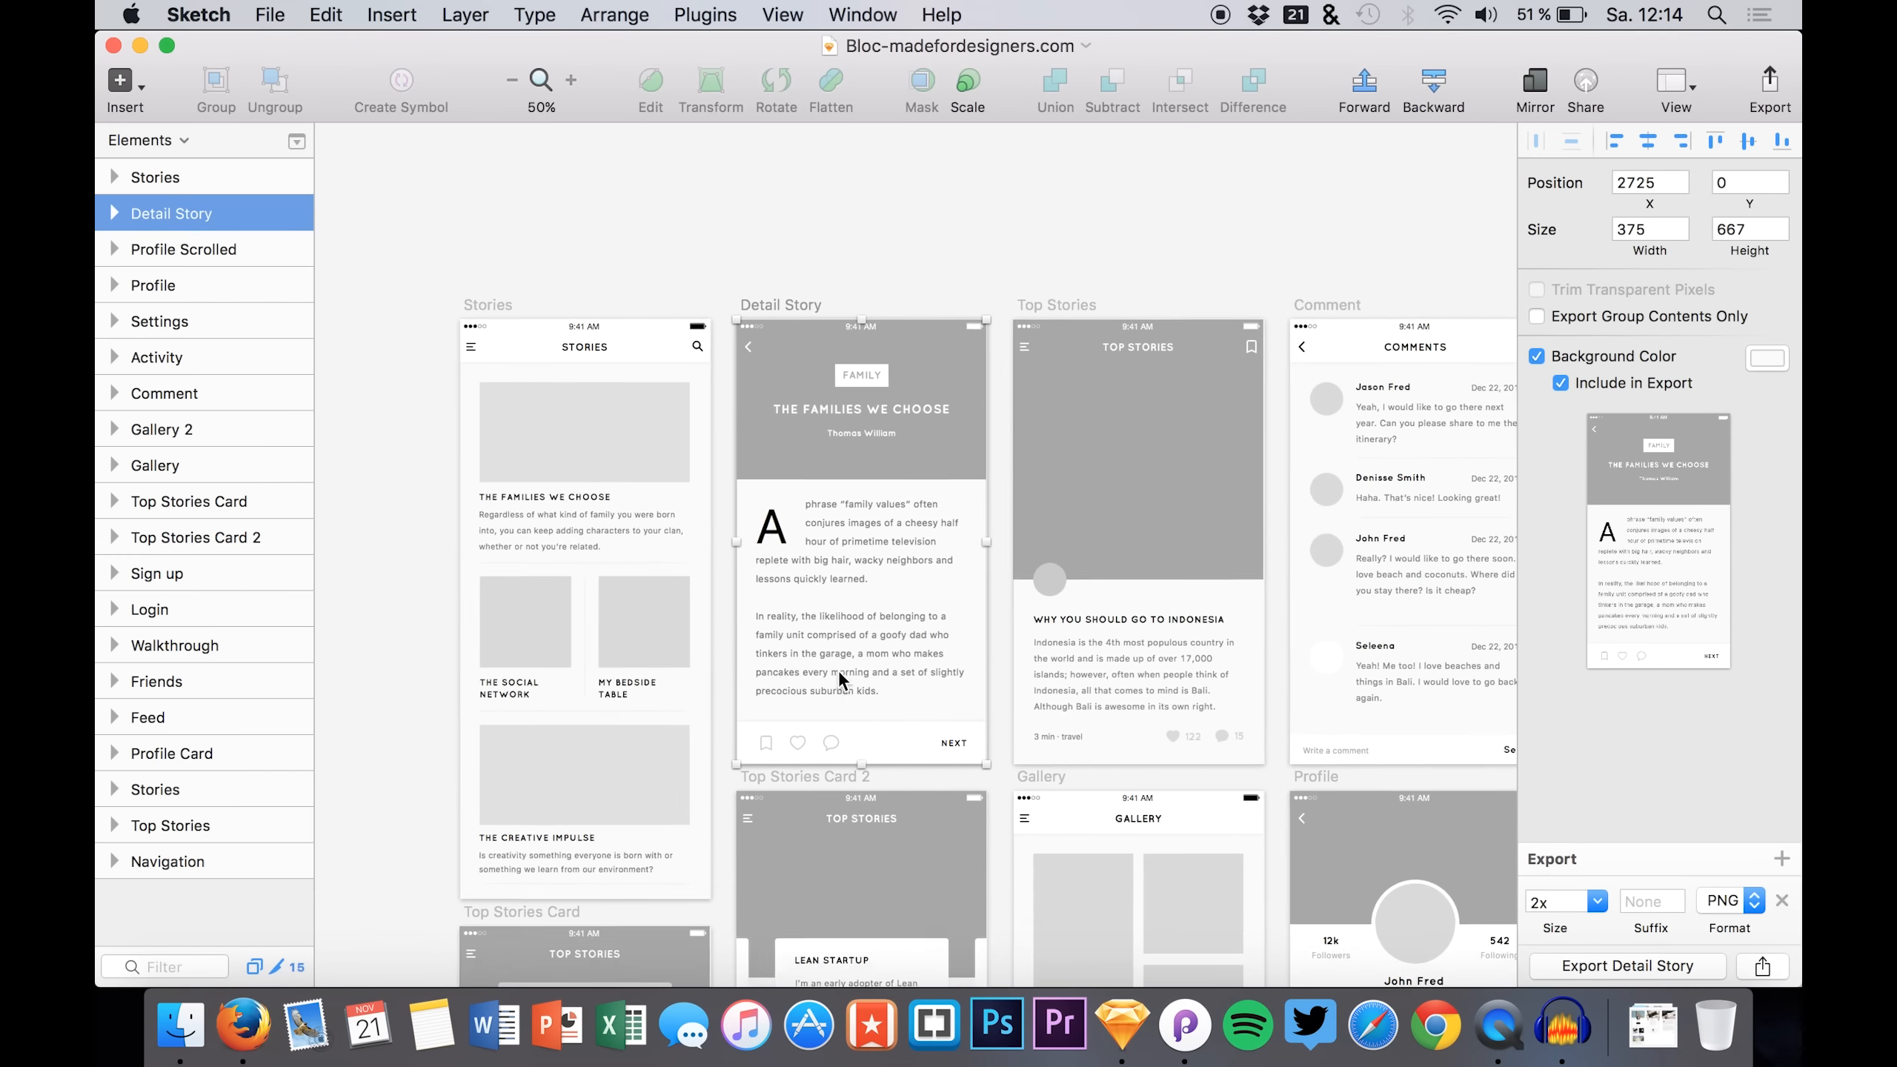
scroll(839, 671, down, 5)
key(ctrl+Up)
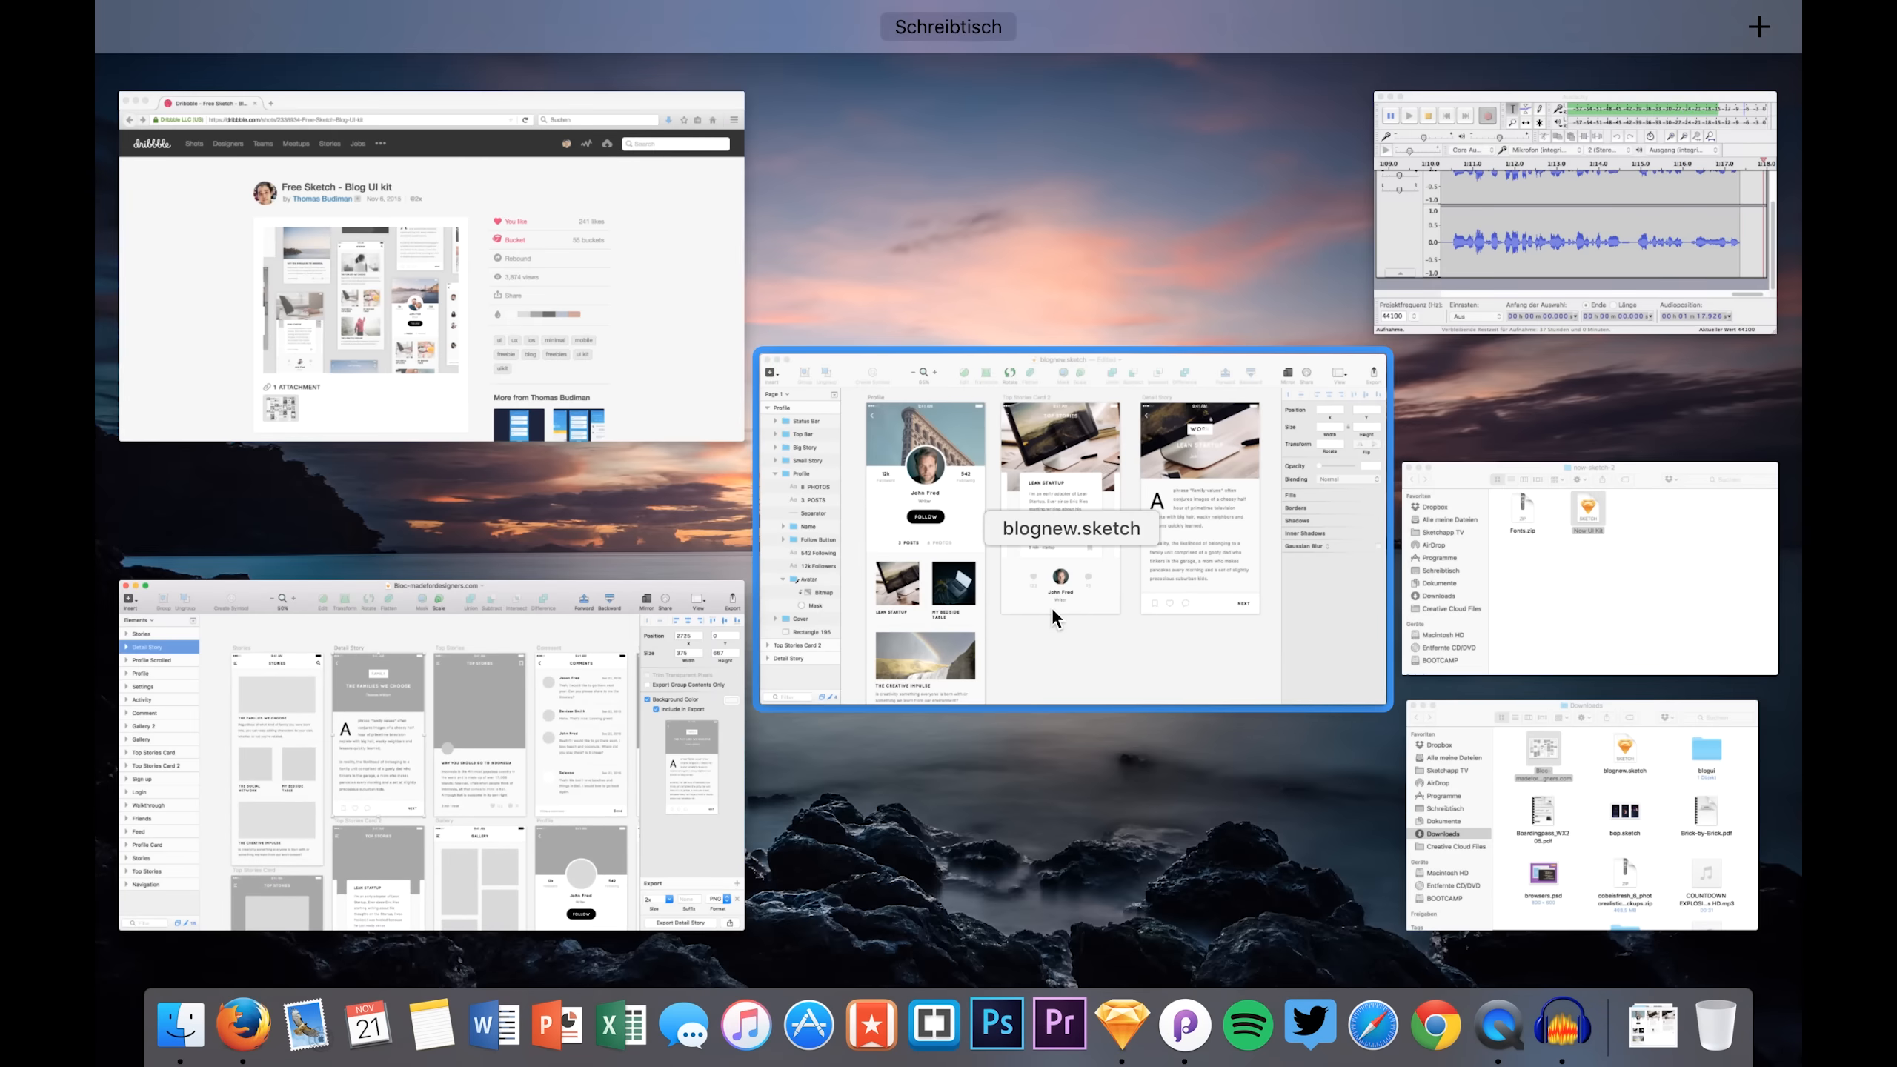
click(1052, 611)
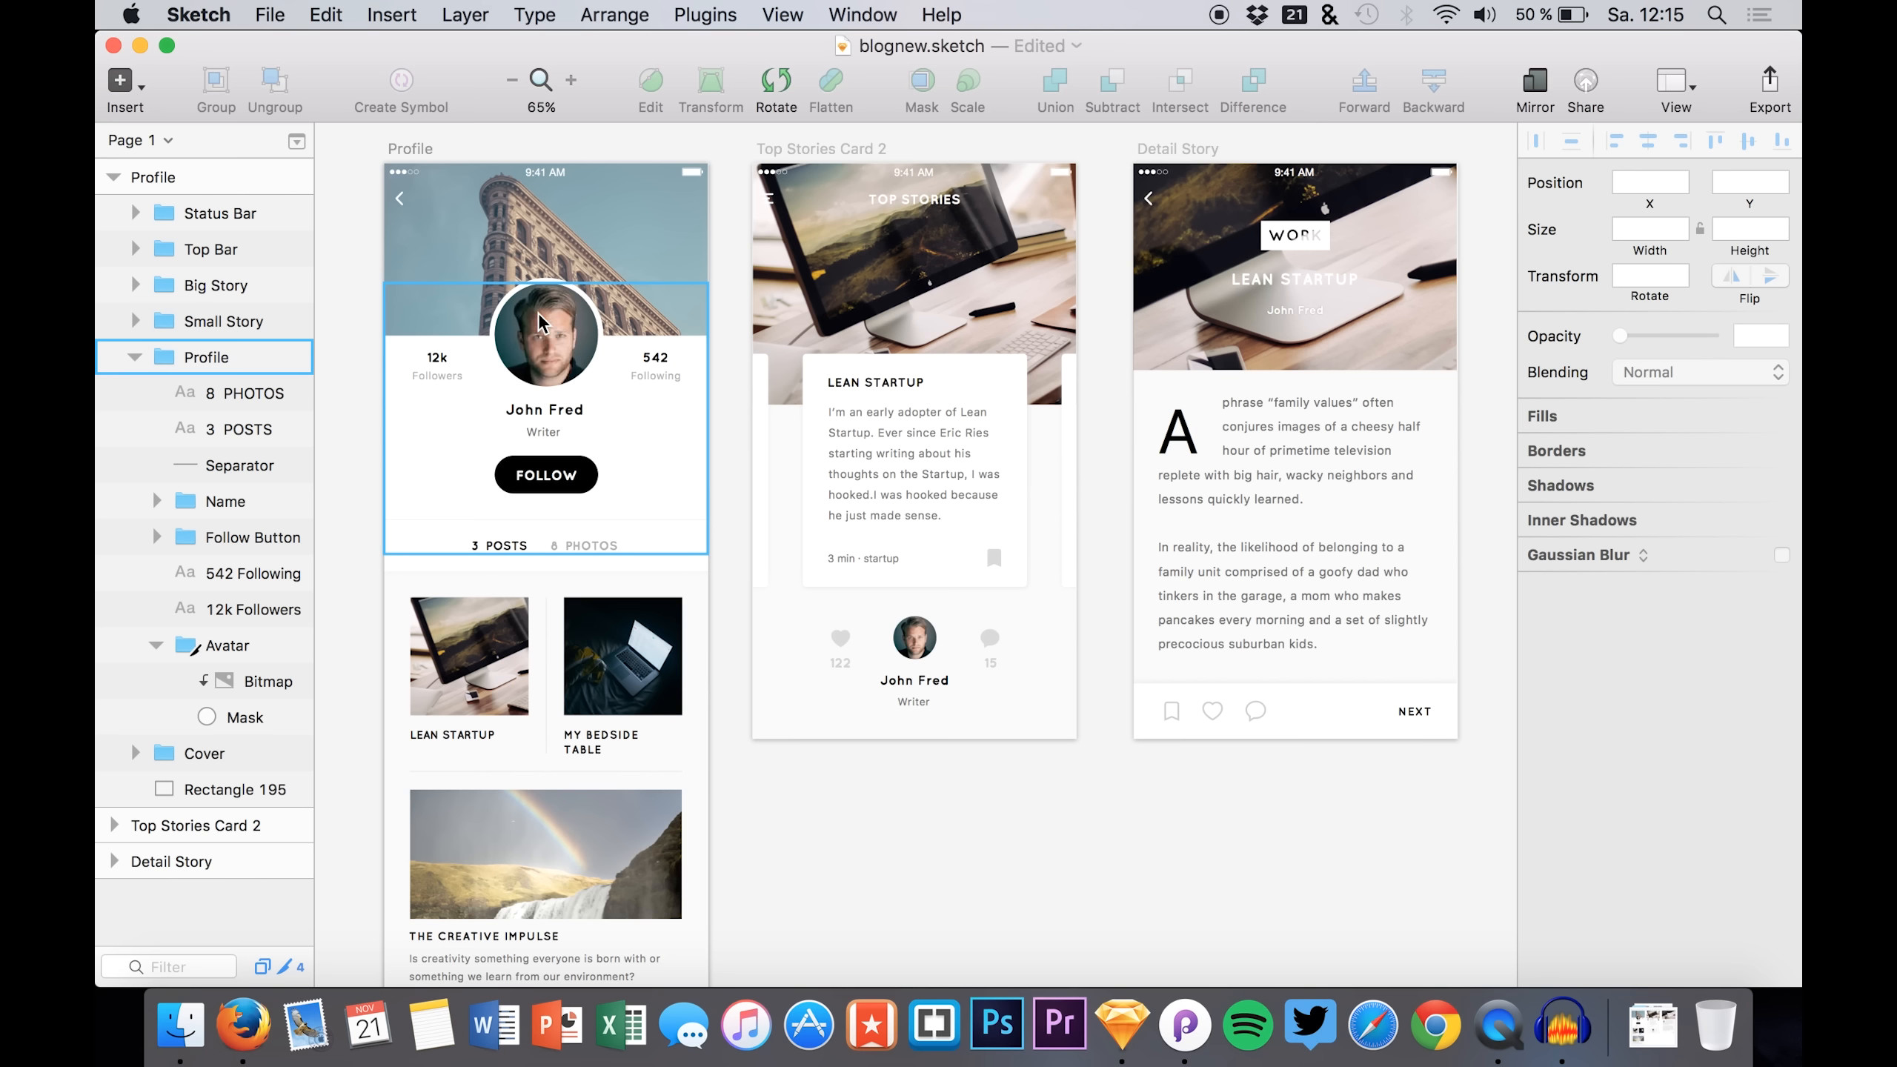
click(213, 647)
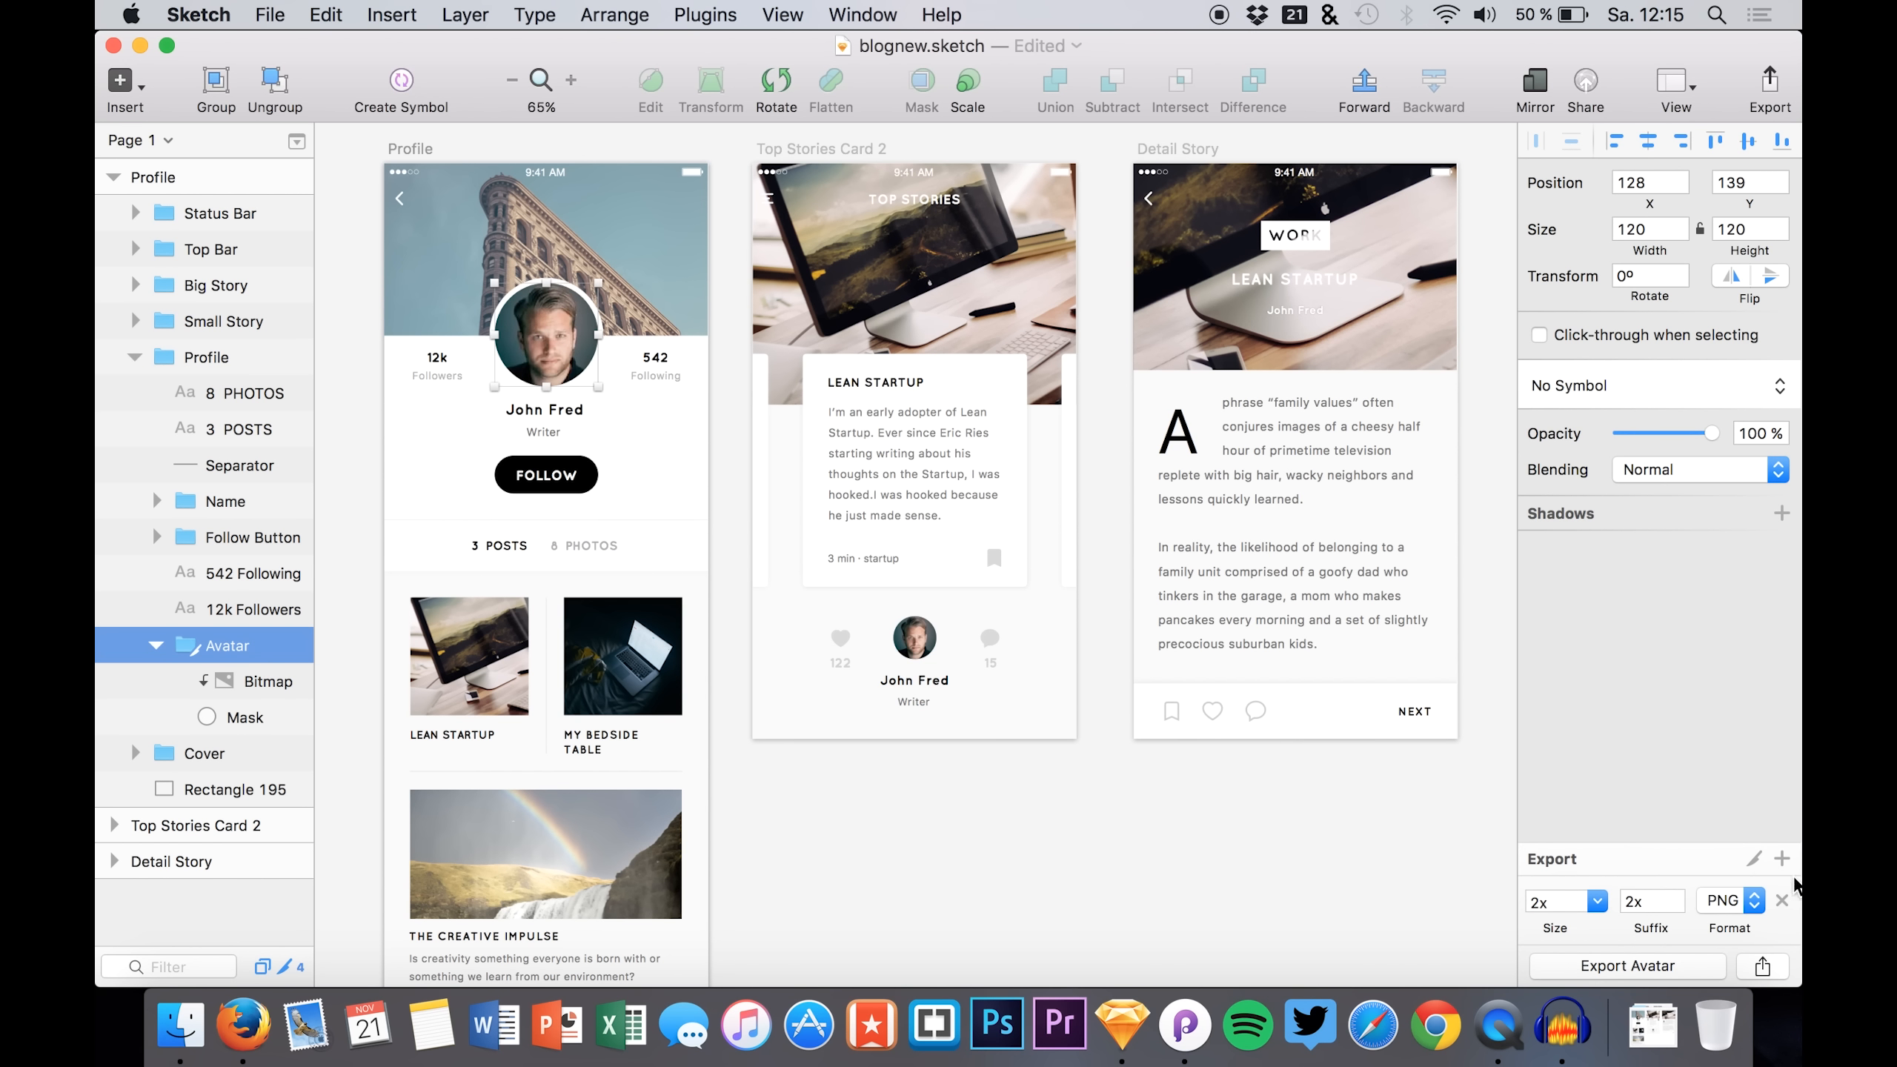
click(1782, 901)
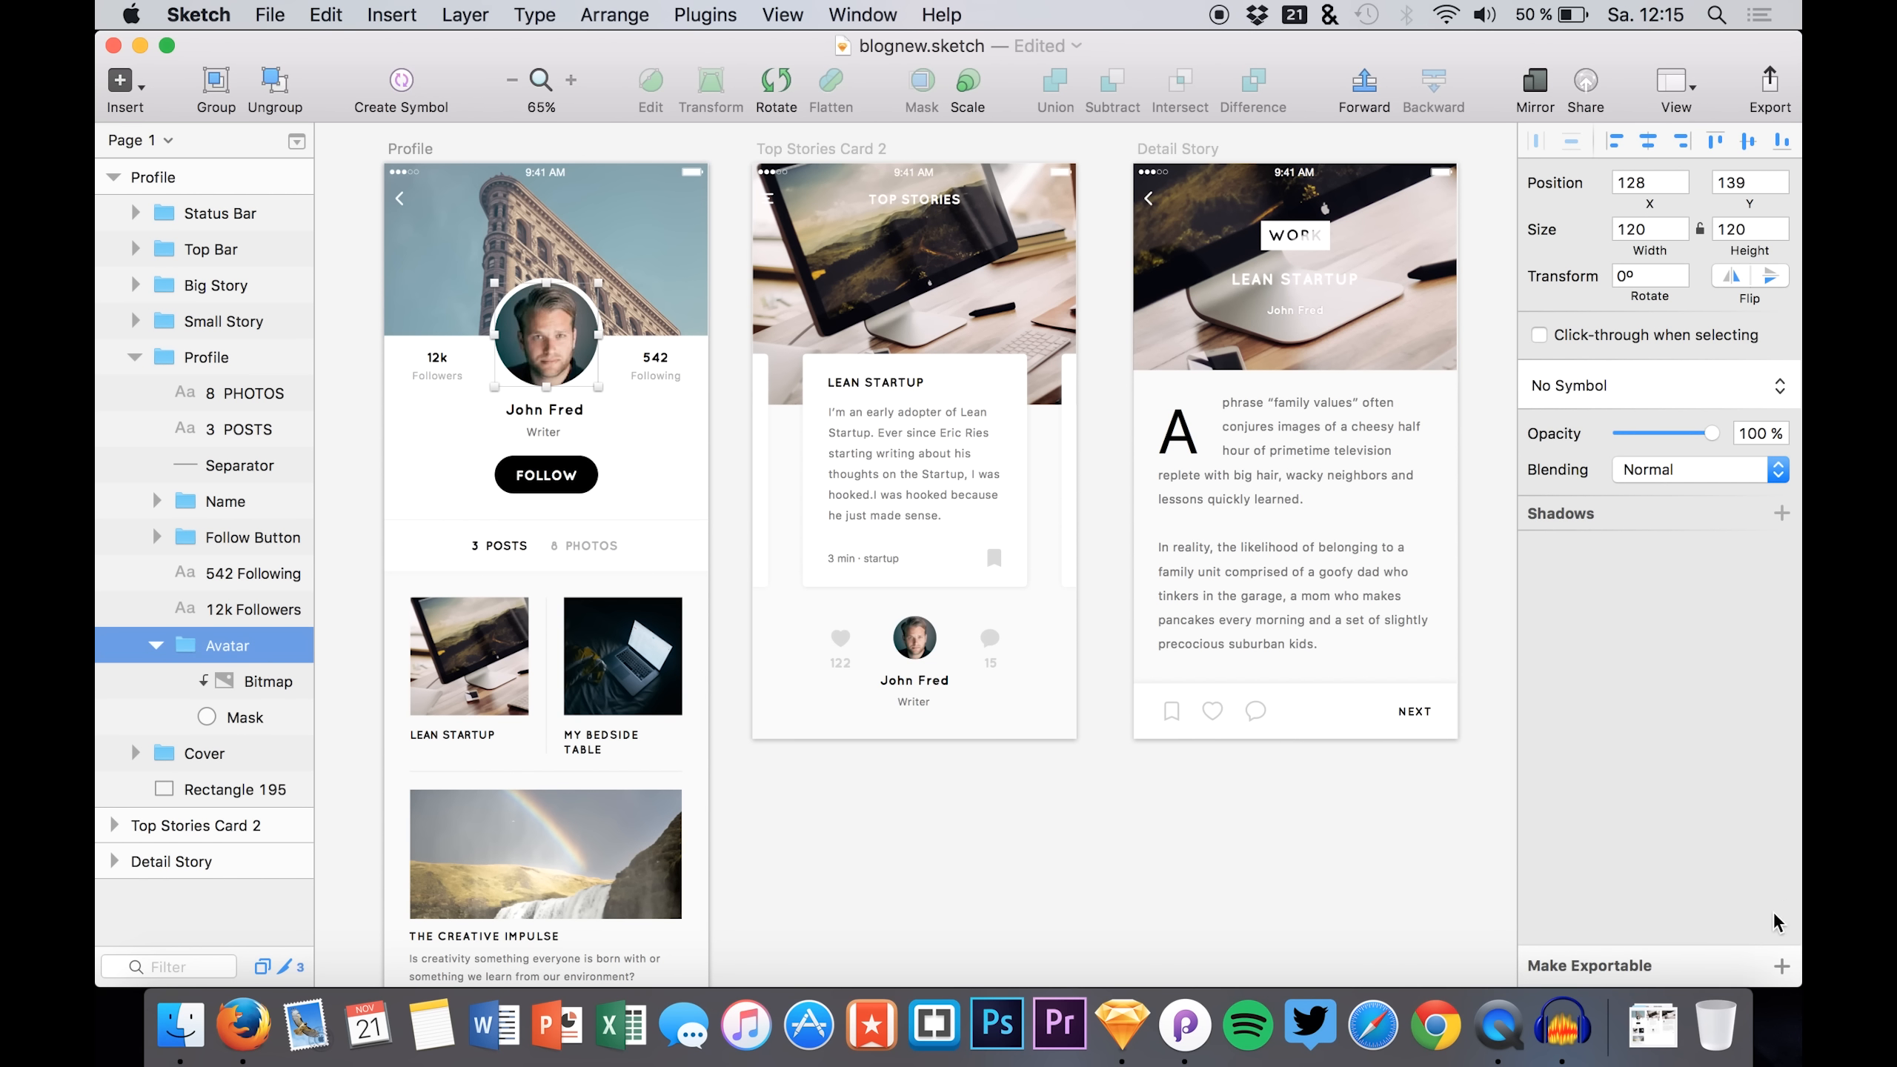
click(1782, 967)
click(1598, 903)
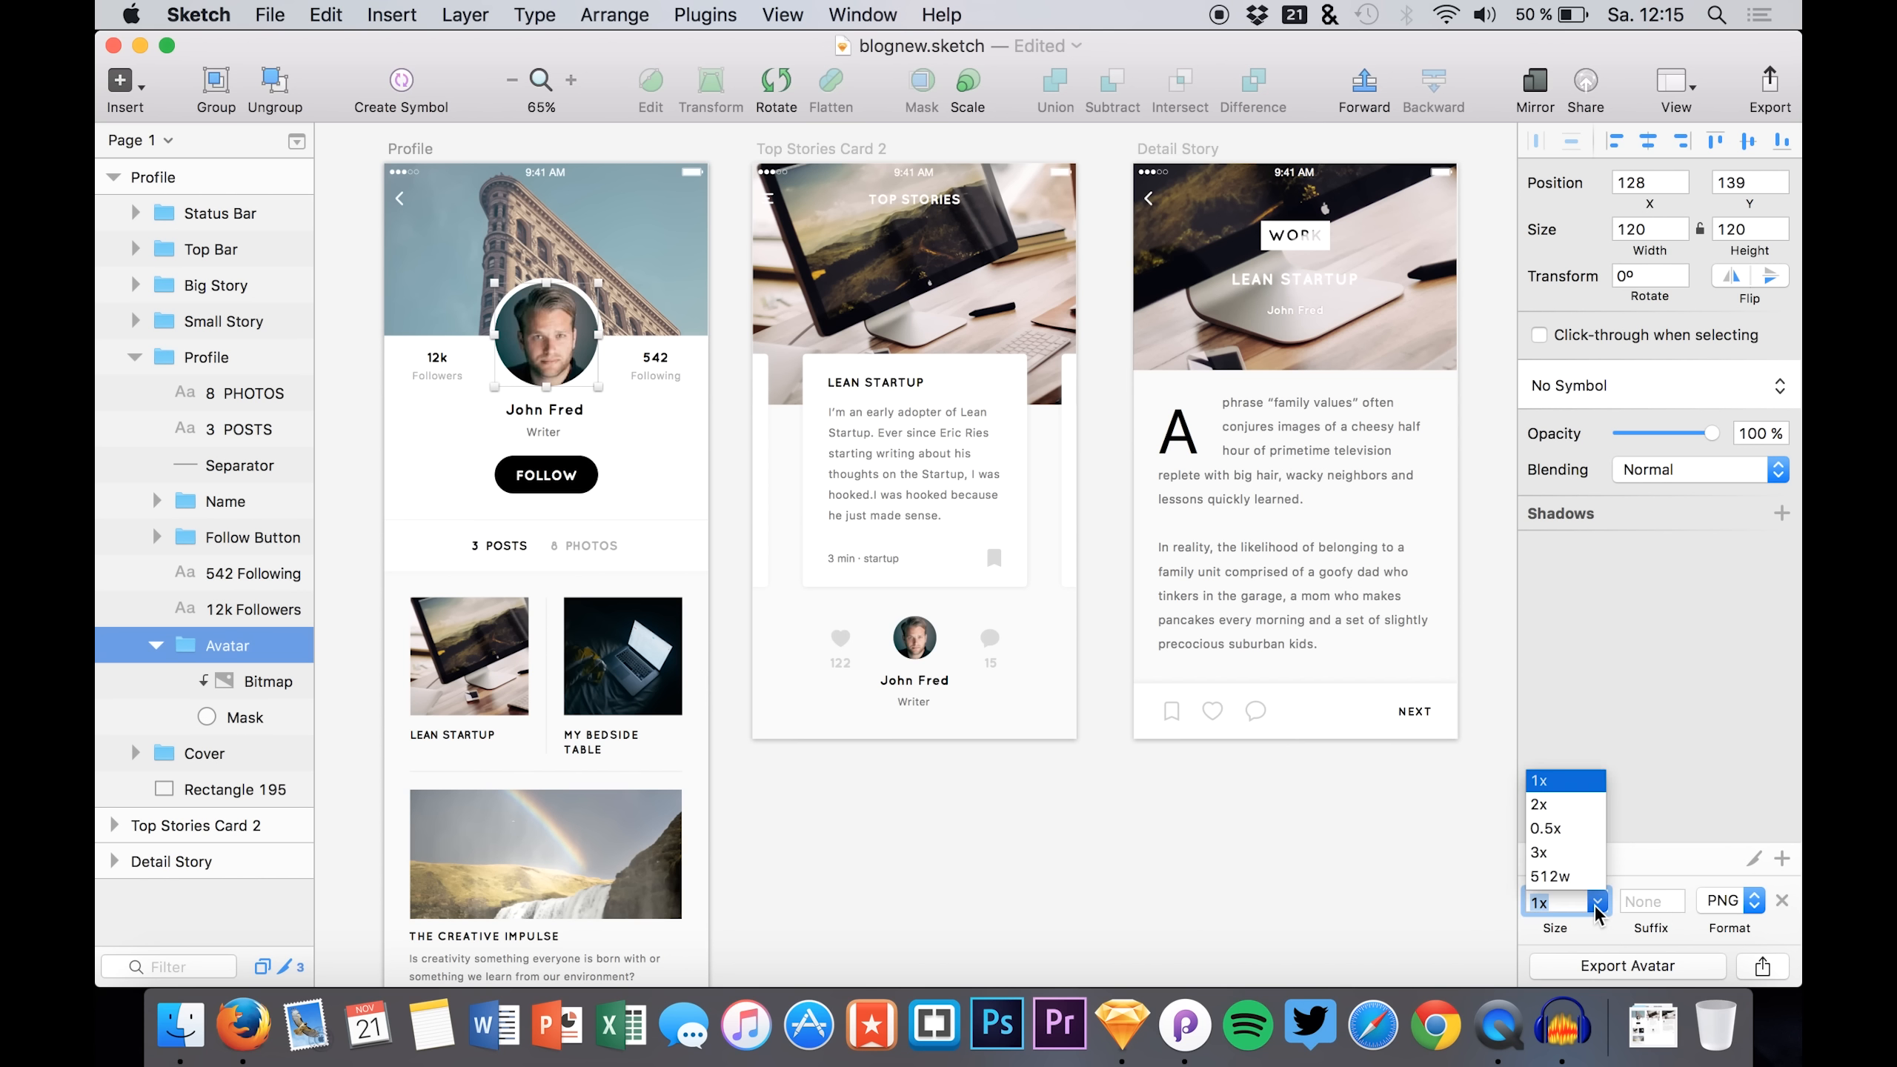
click(1556, 808)
click(1652, 902)
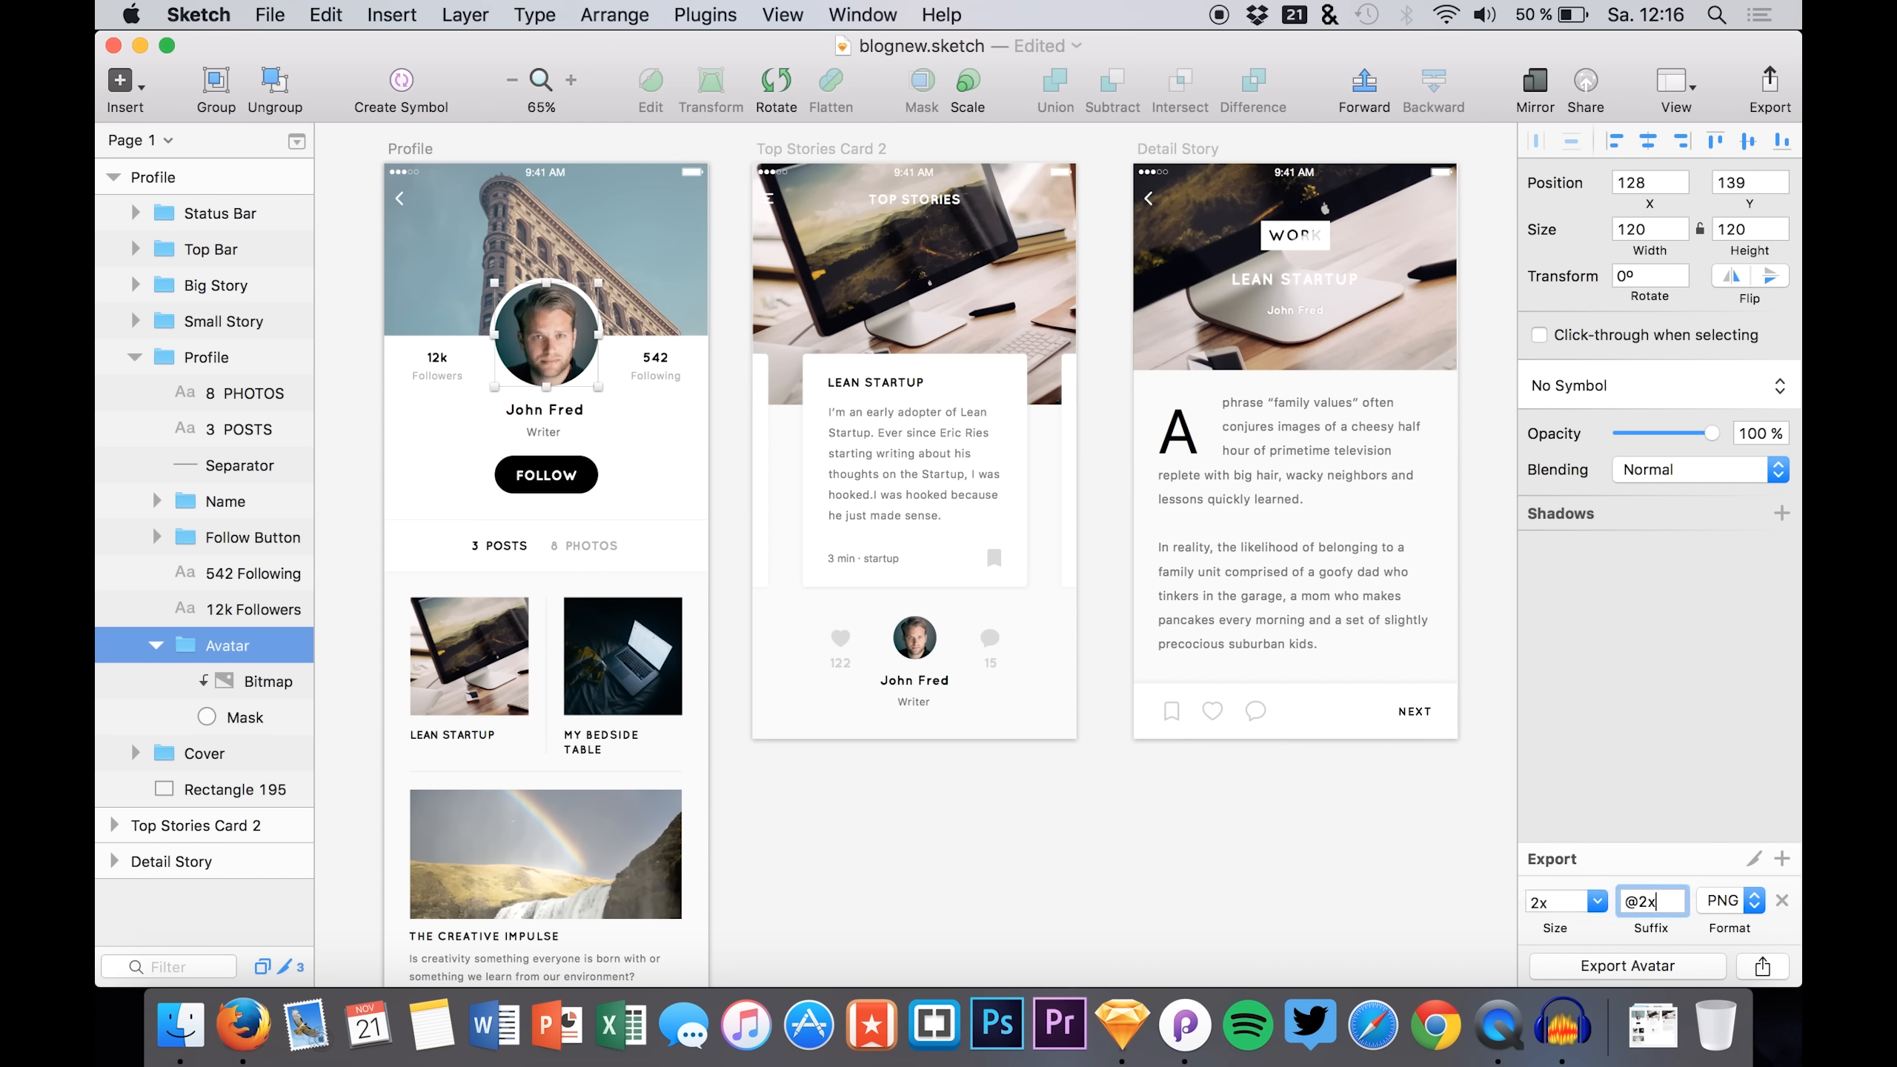
click(1647, 964)
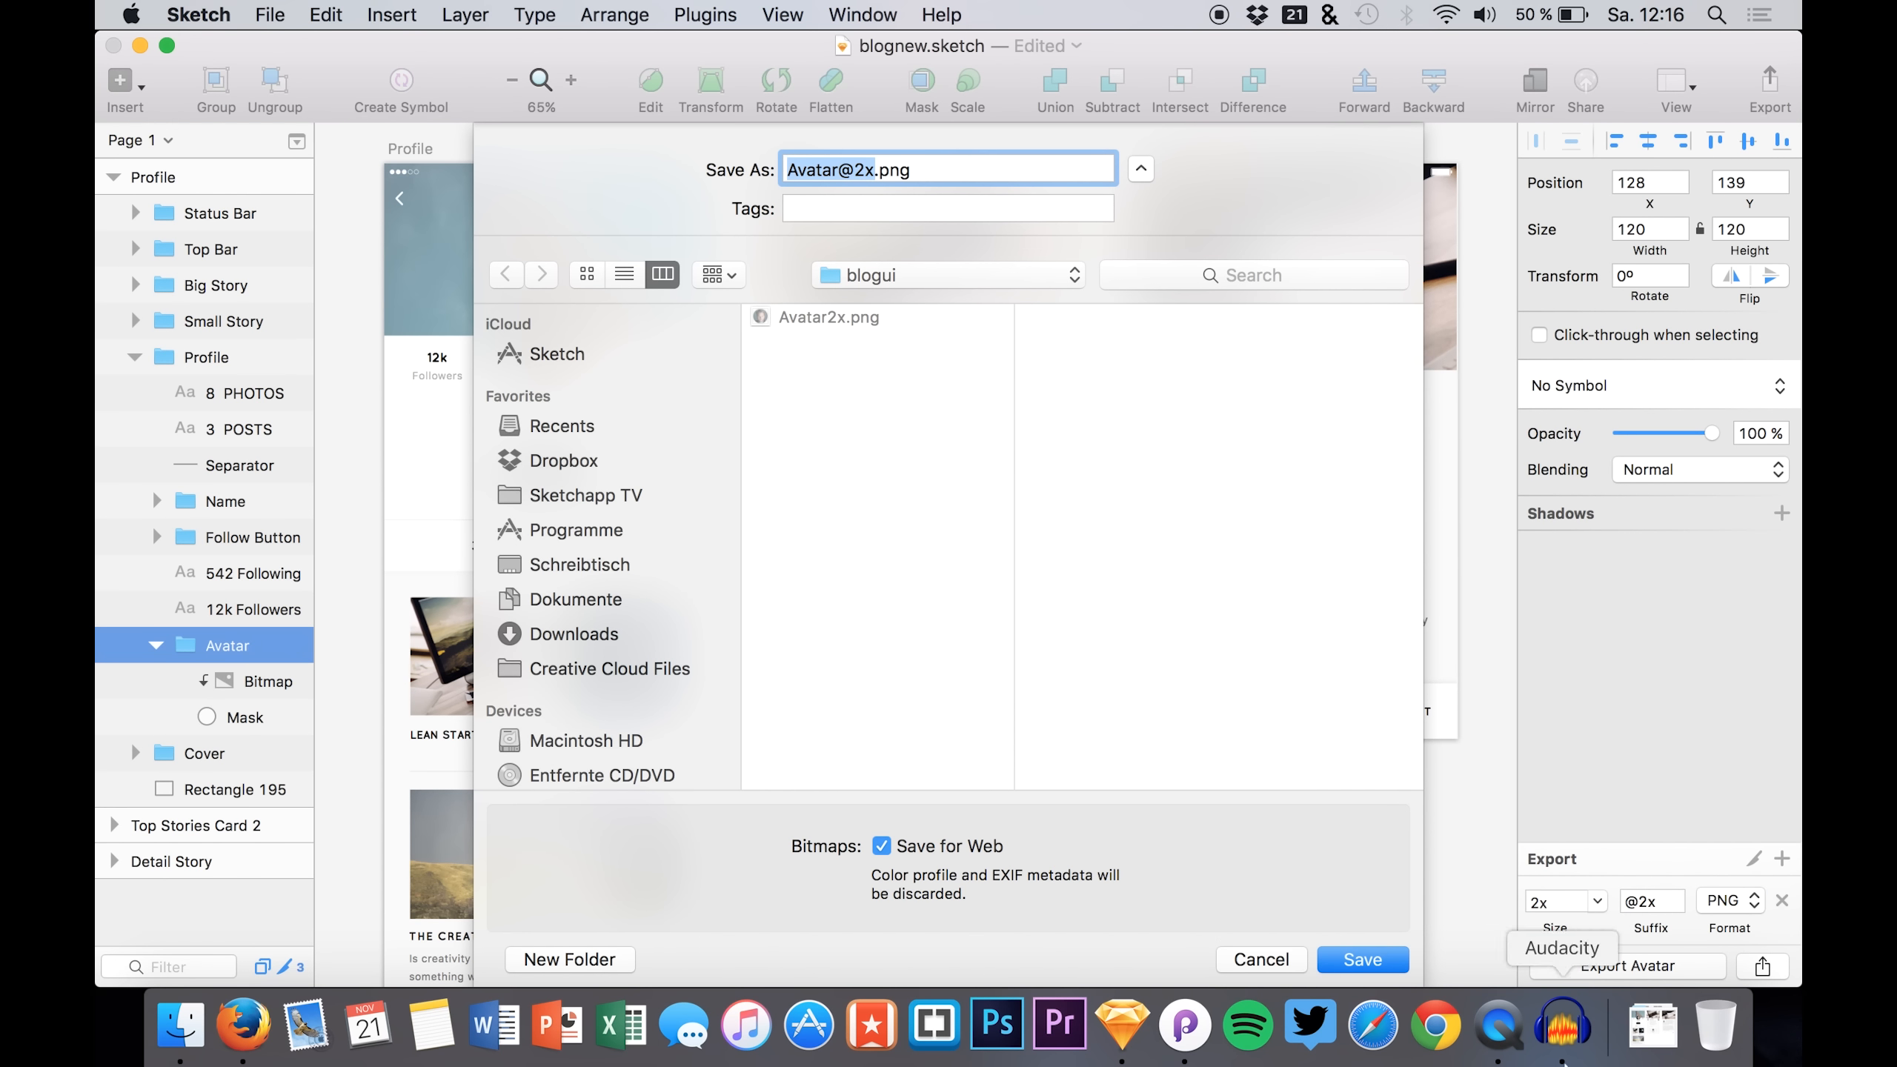
click(1232, 961)
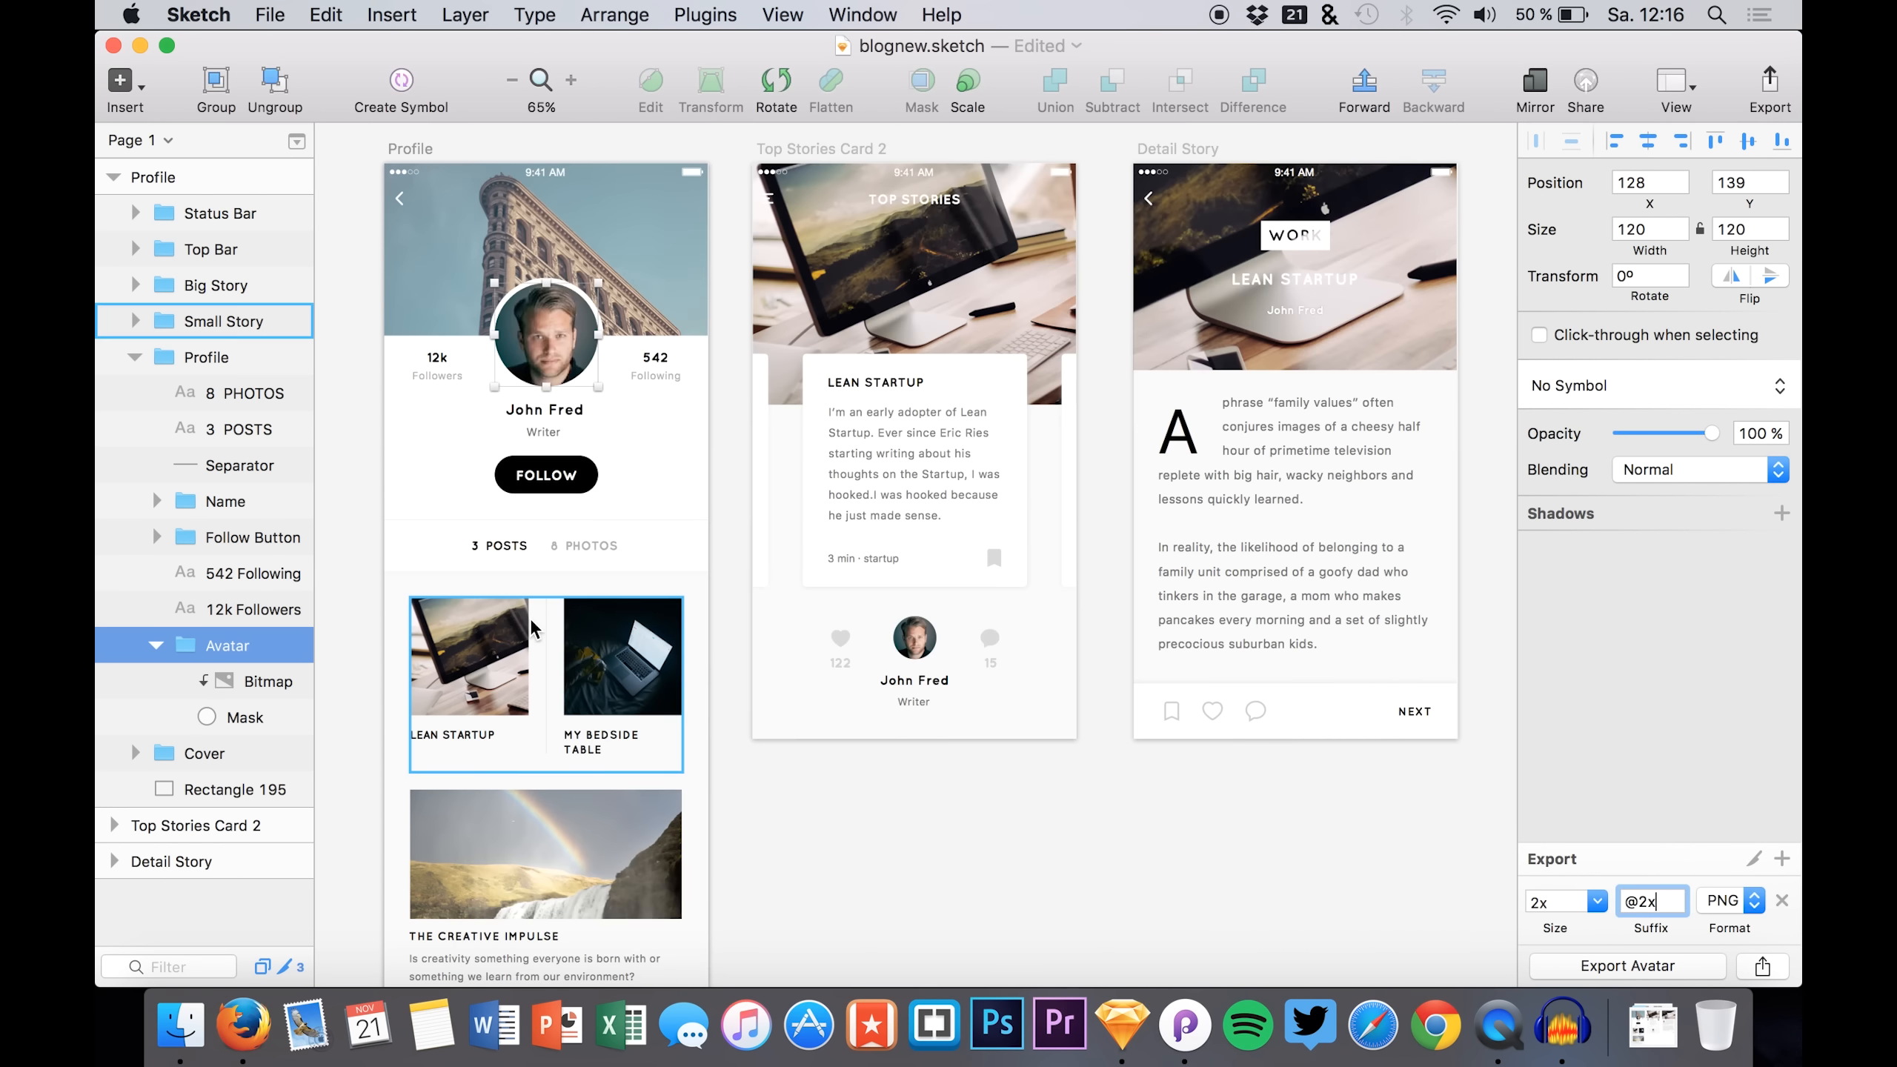
scroll(842, 685, down, 2)
scroll(843, 684, left, 2)
double_click(527, 628)
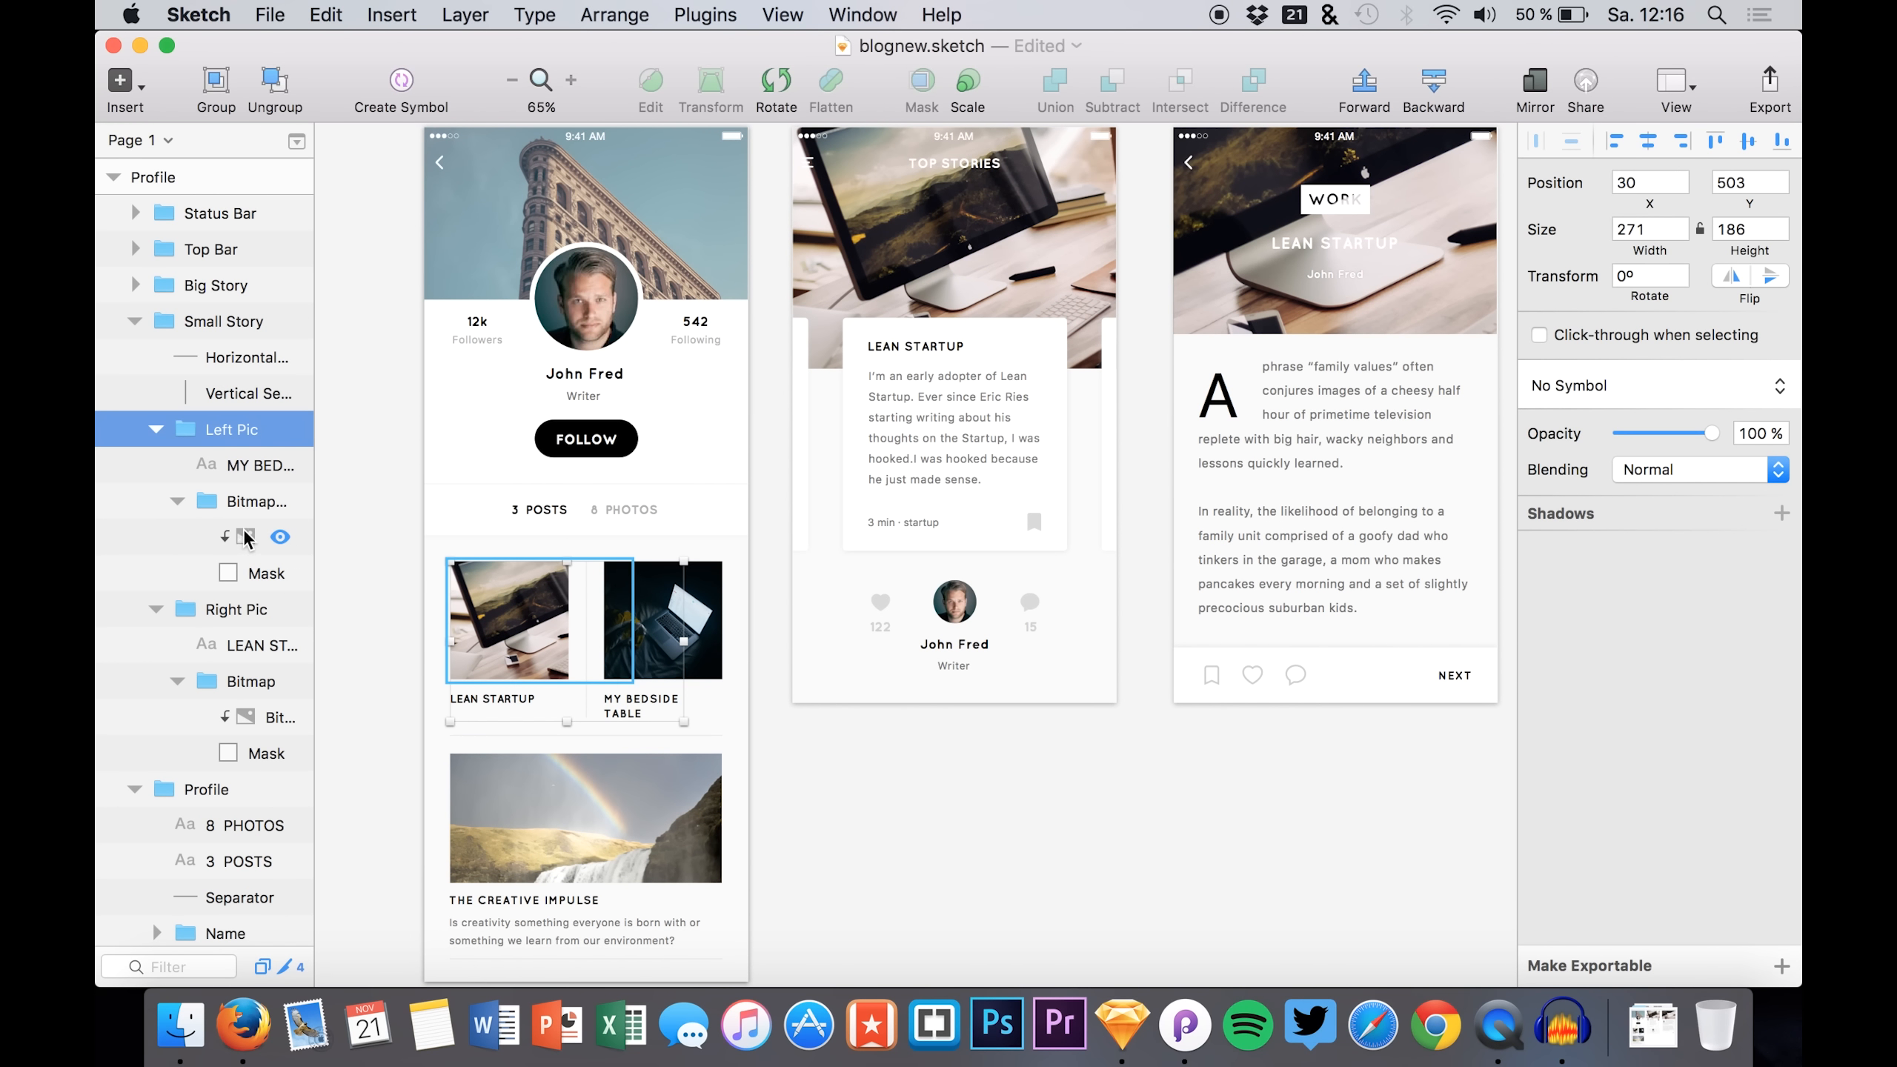
click(235, 501)
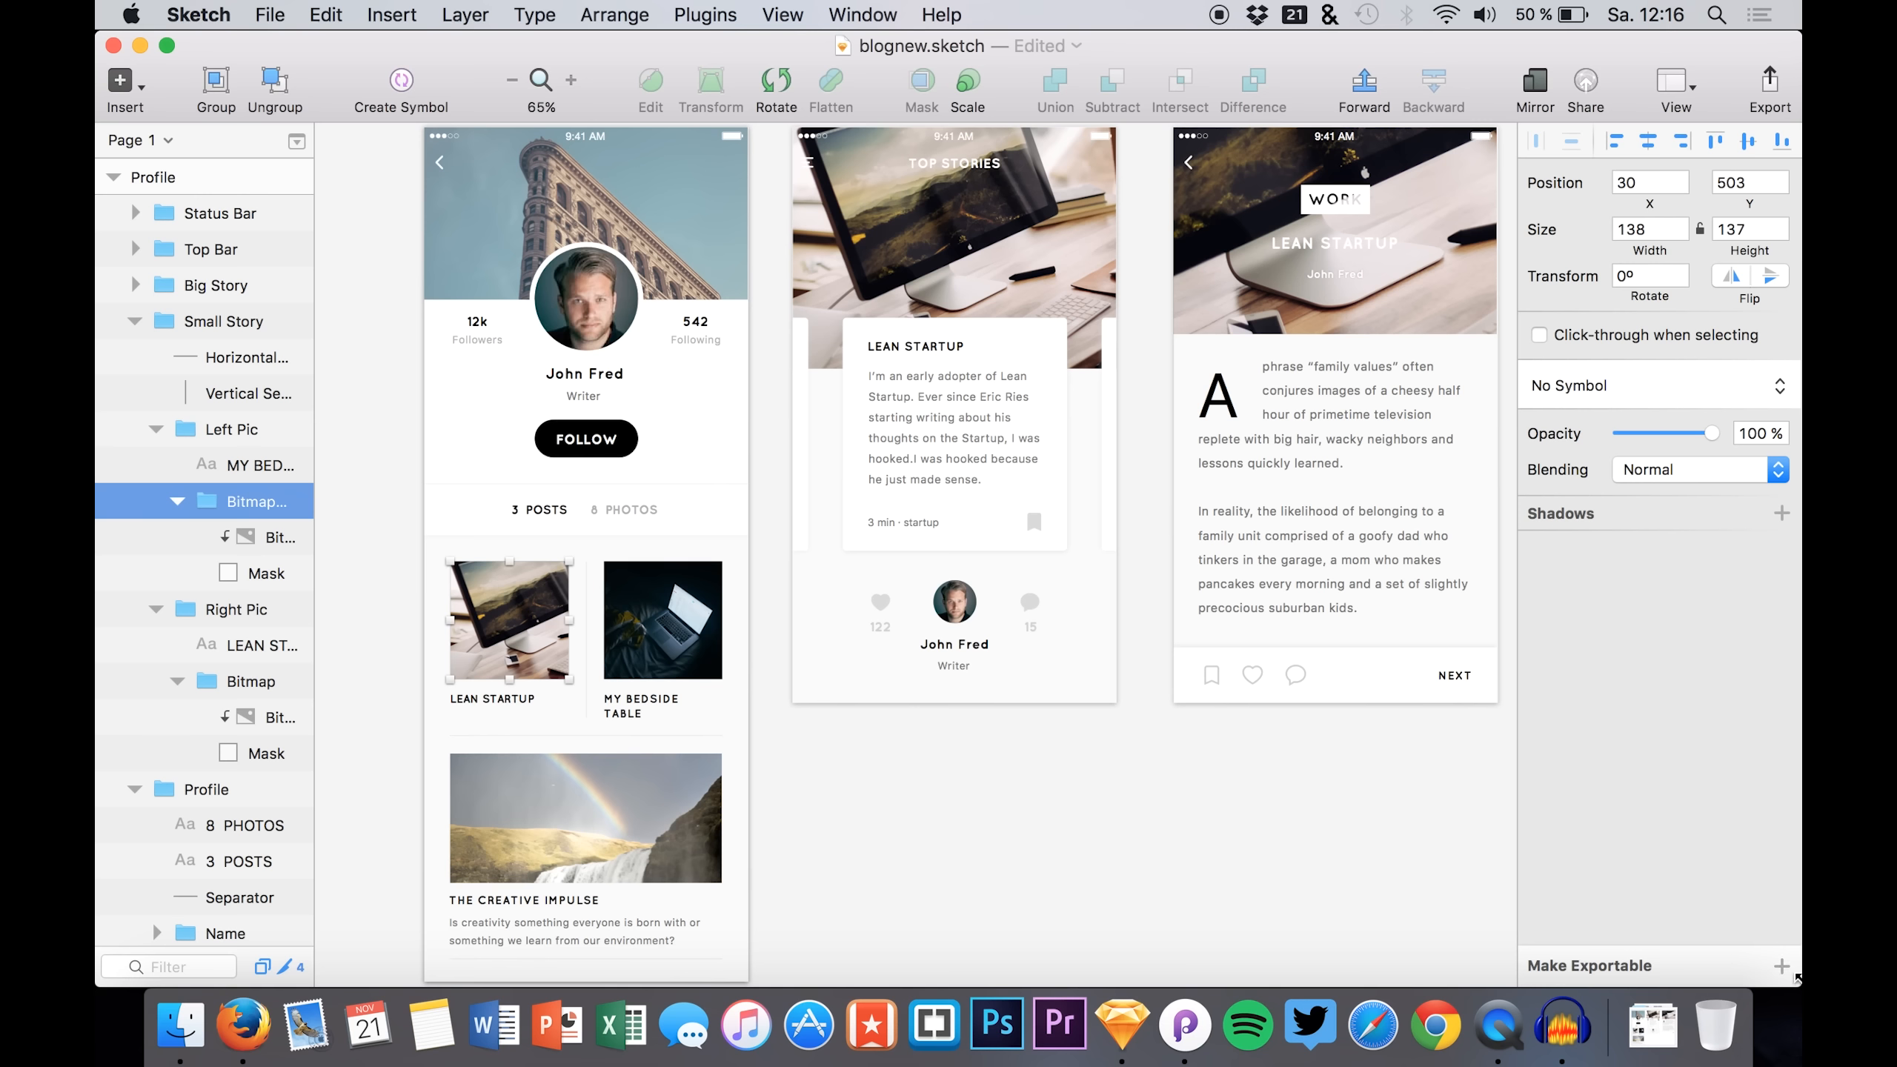
click(1782, 966)
click(1597, 901)
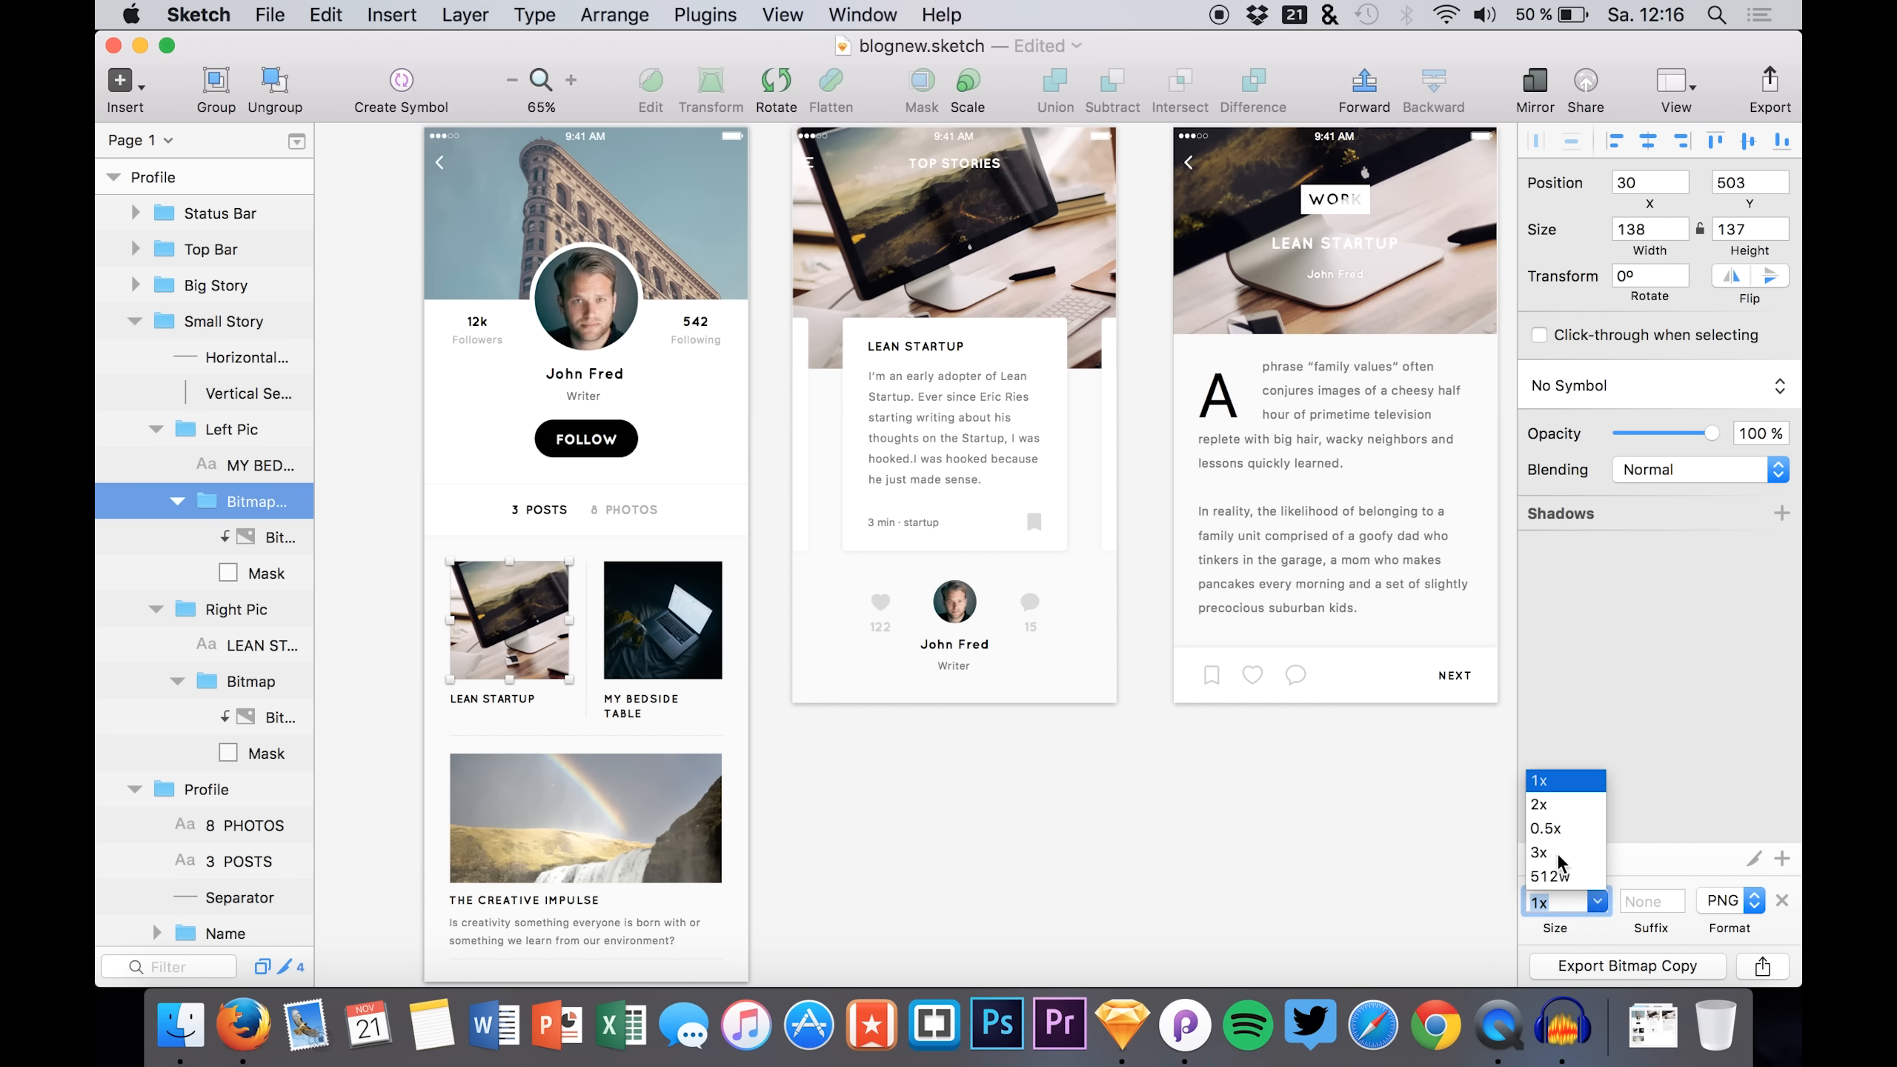
click(1546, 804)
click(1668, 902)
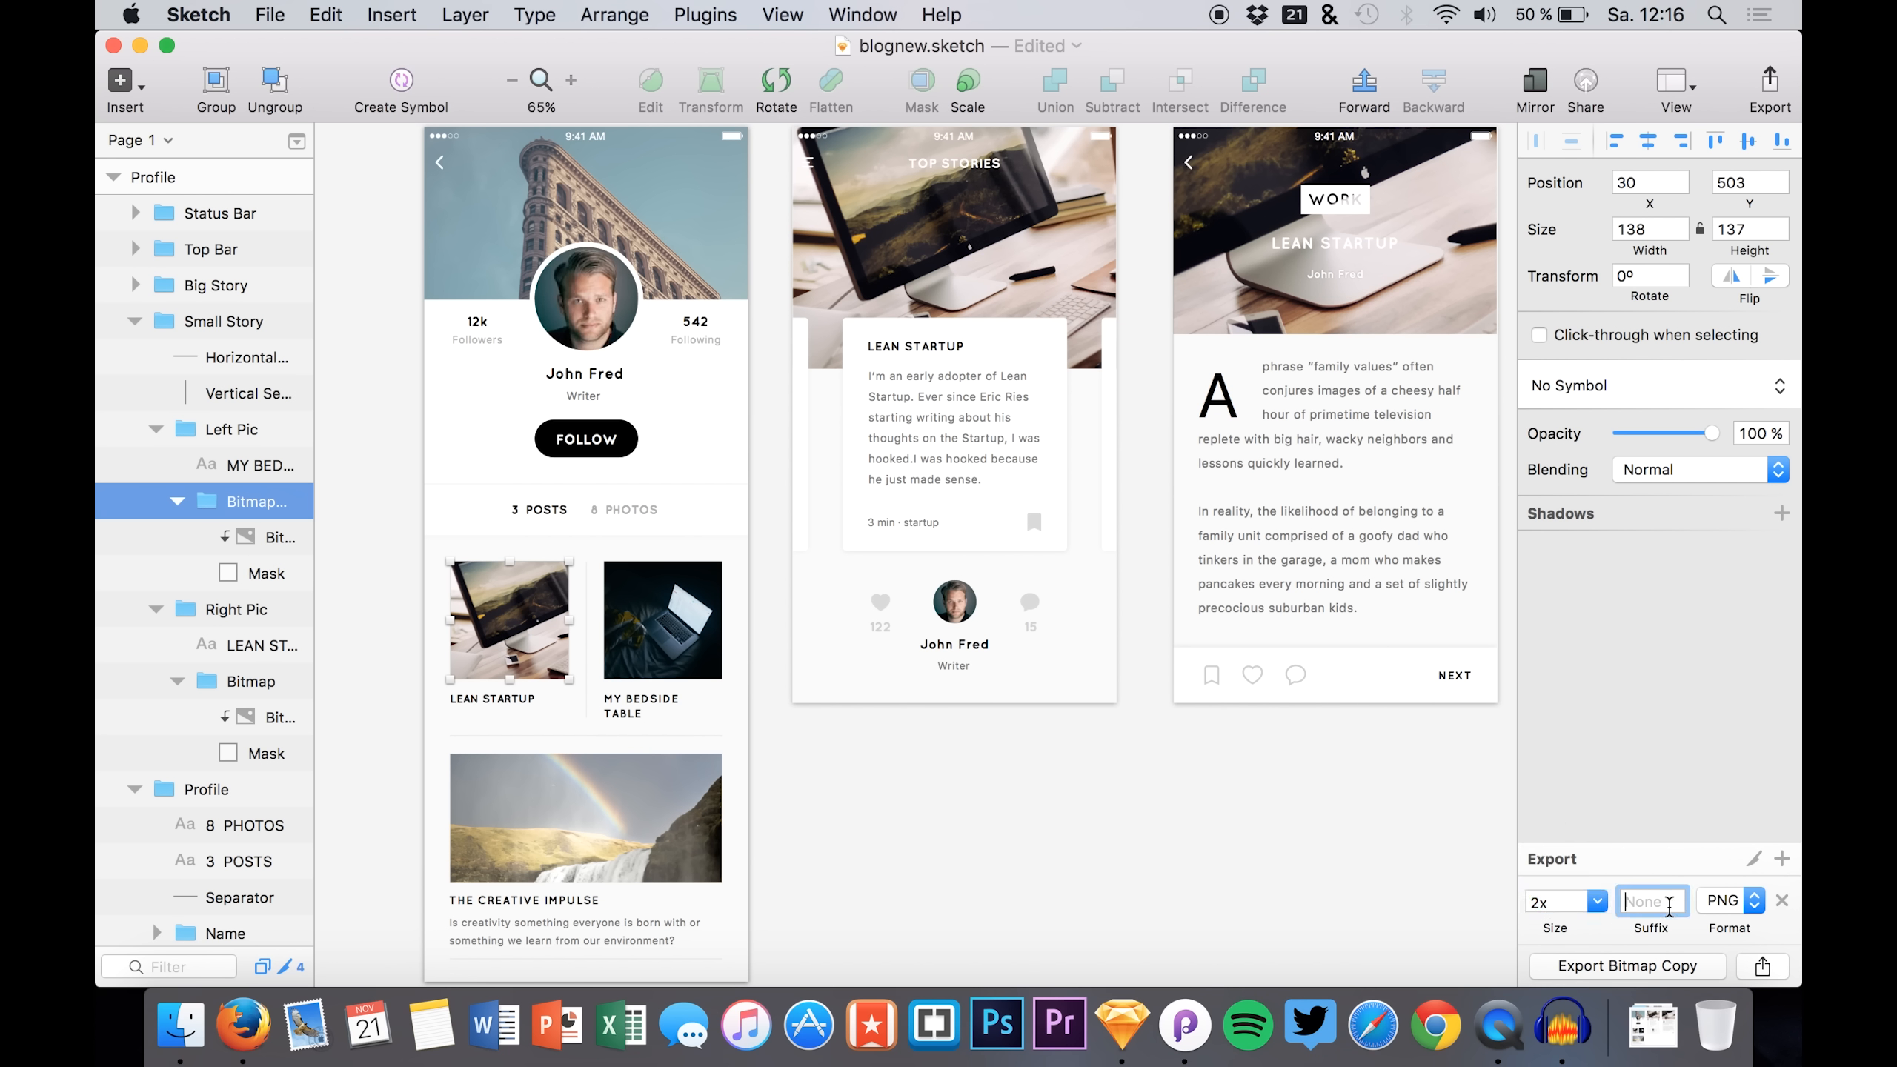
text(@“x)
click(1568, 967)
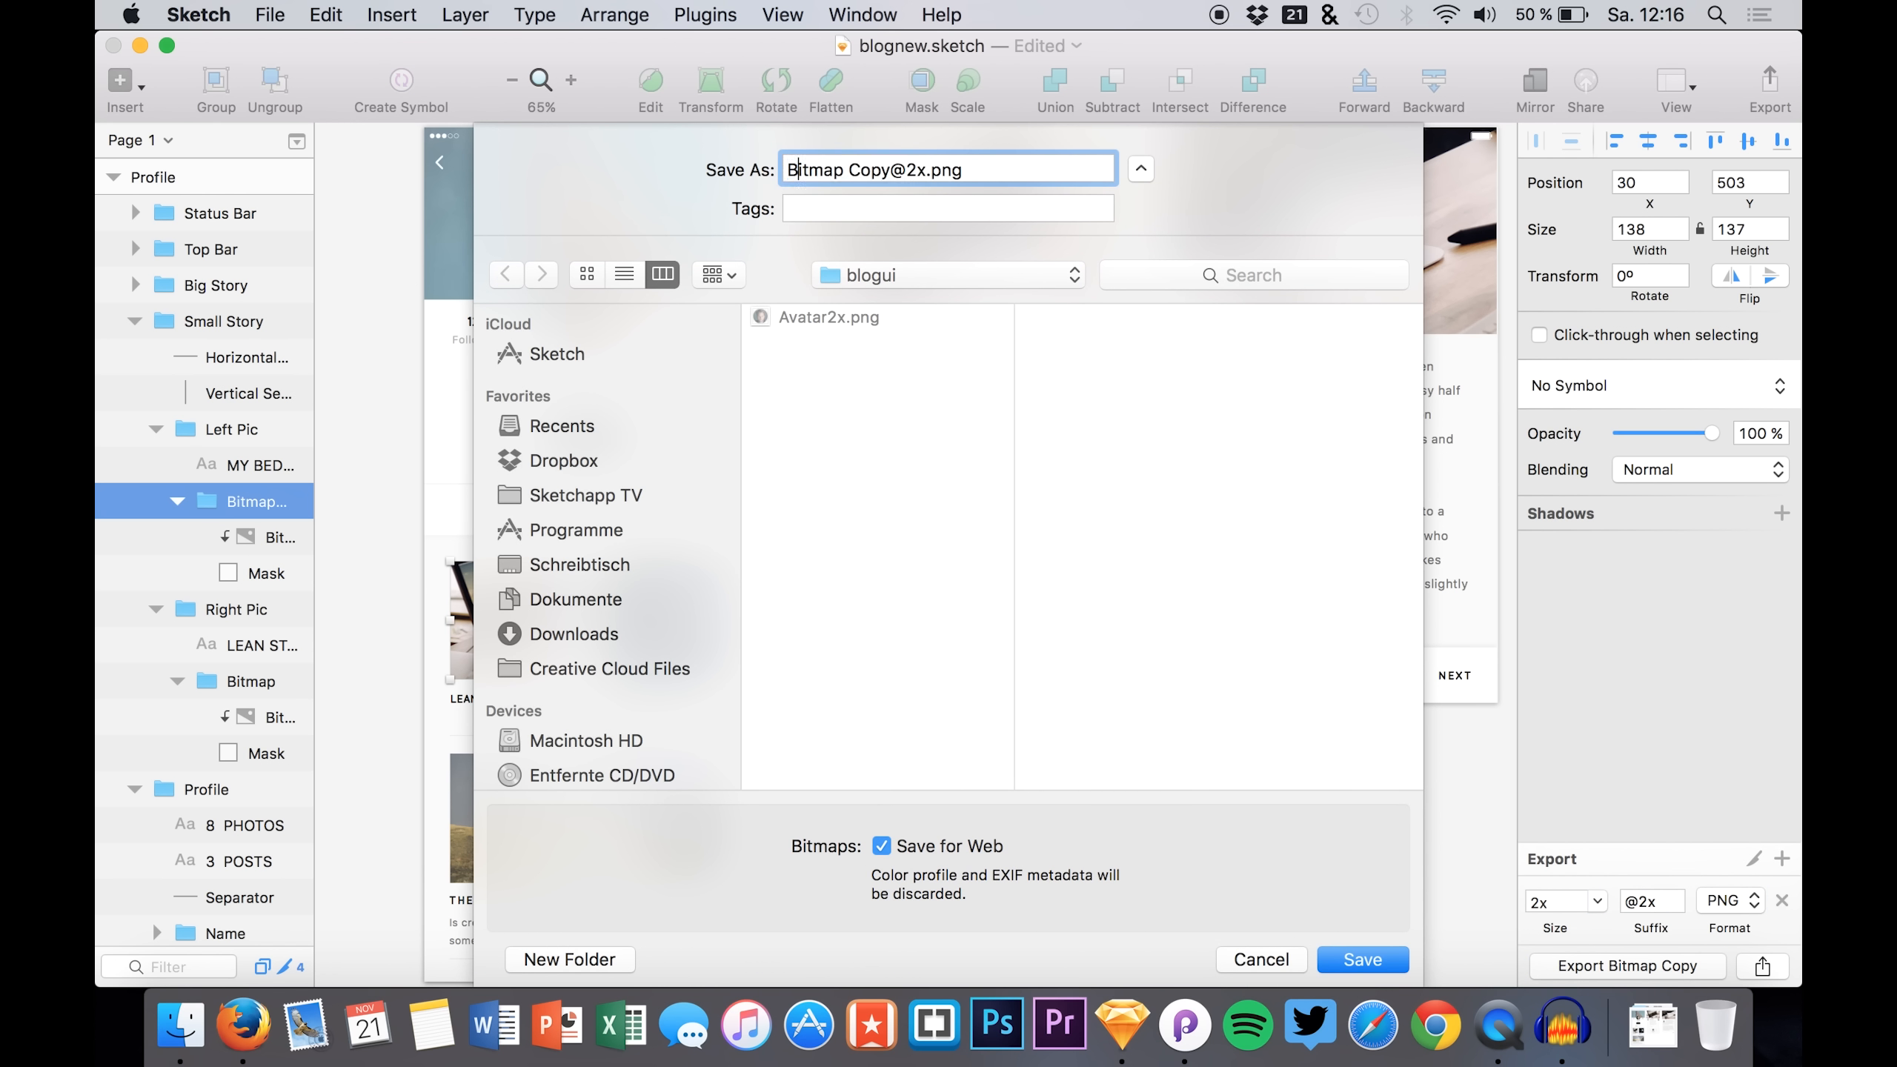
key(Return)
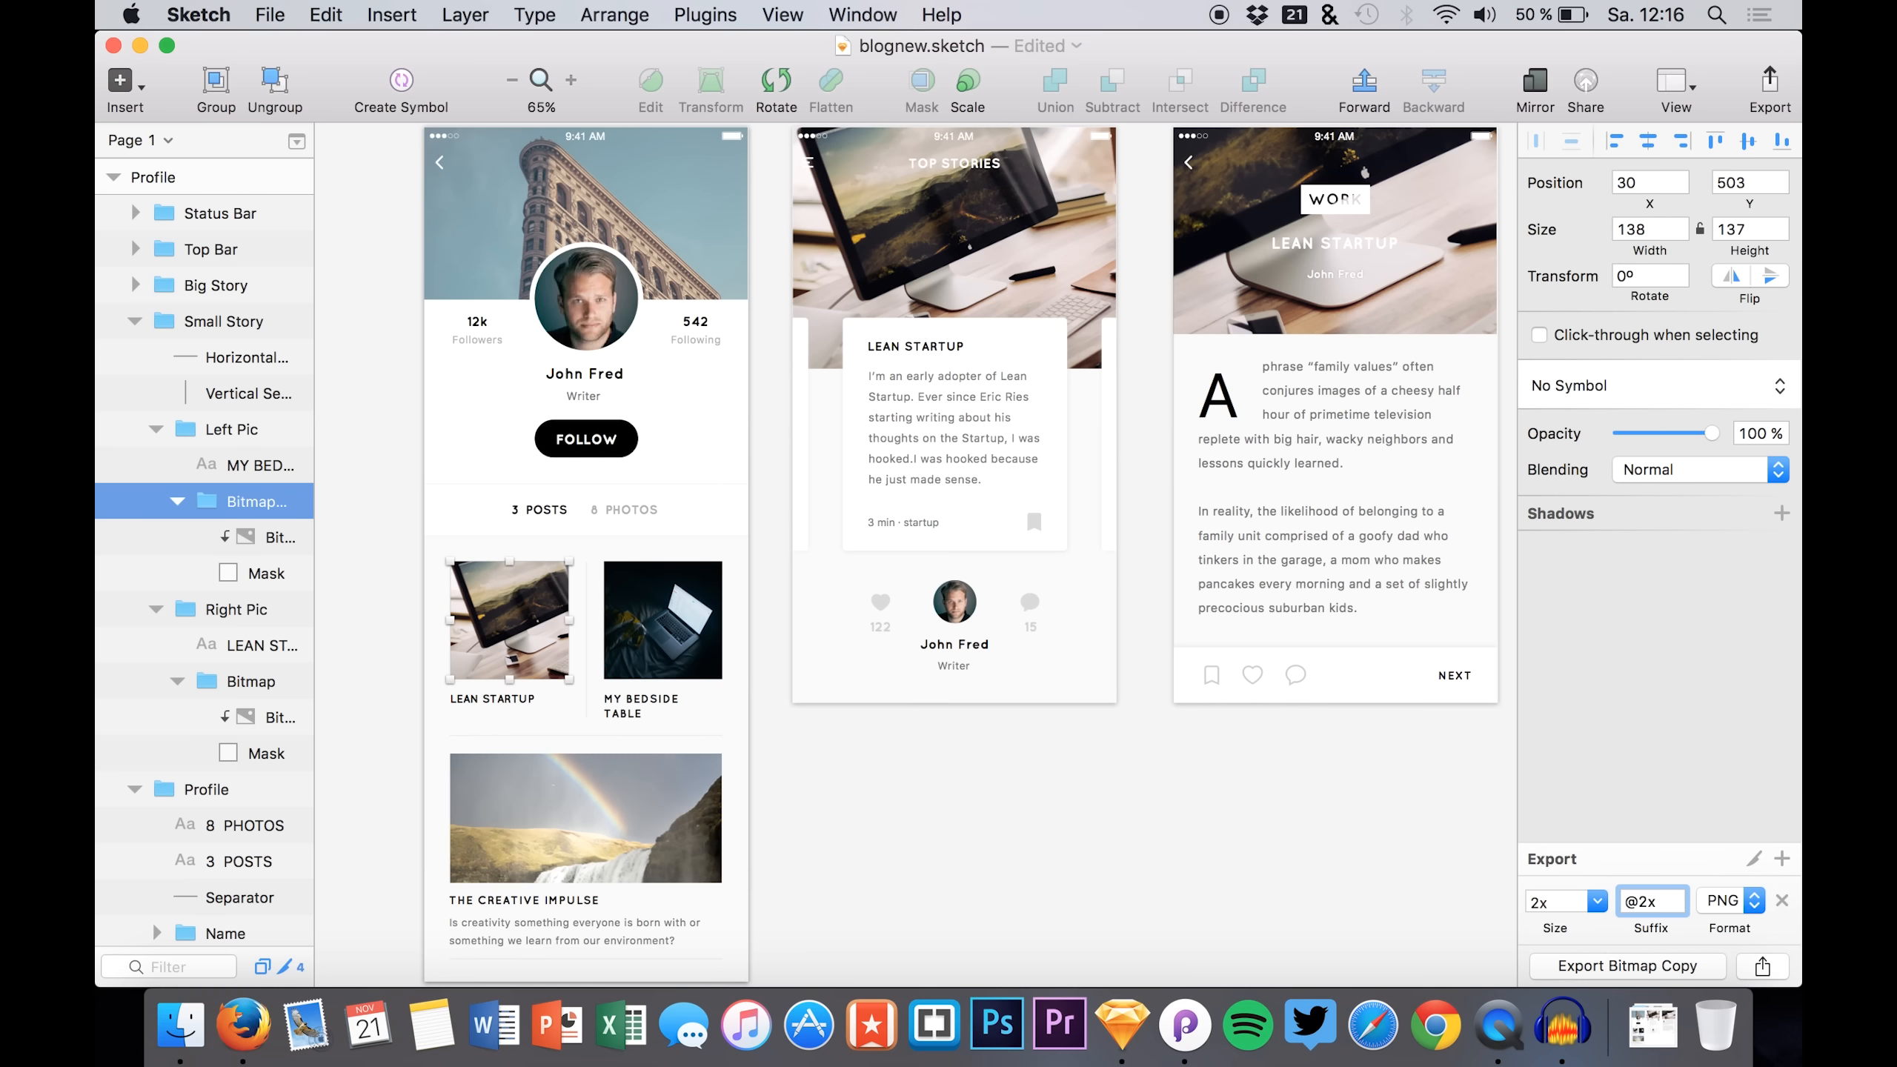
click(1240, 835)
scroll(636, 822, down, 3)
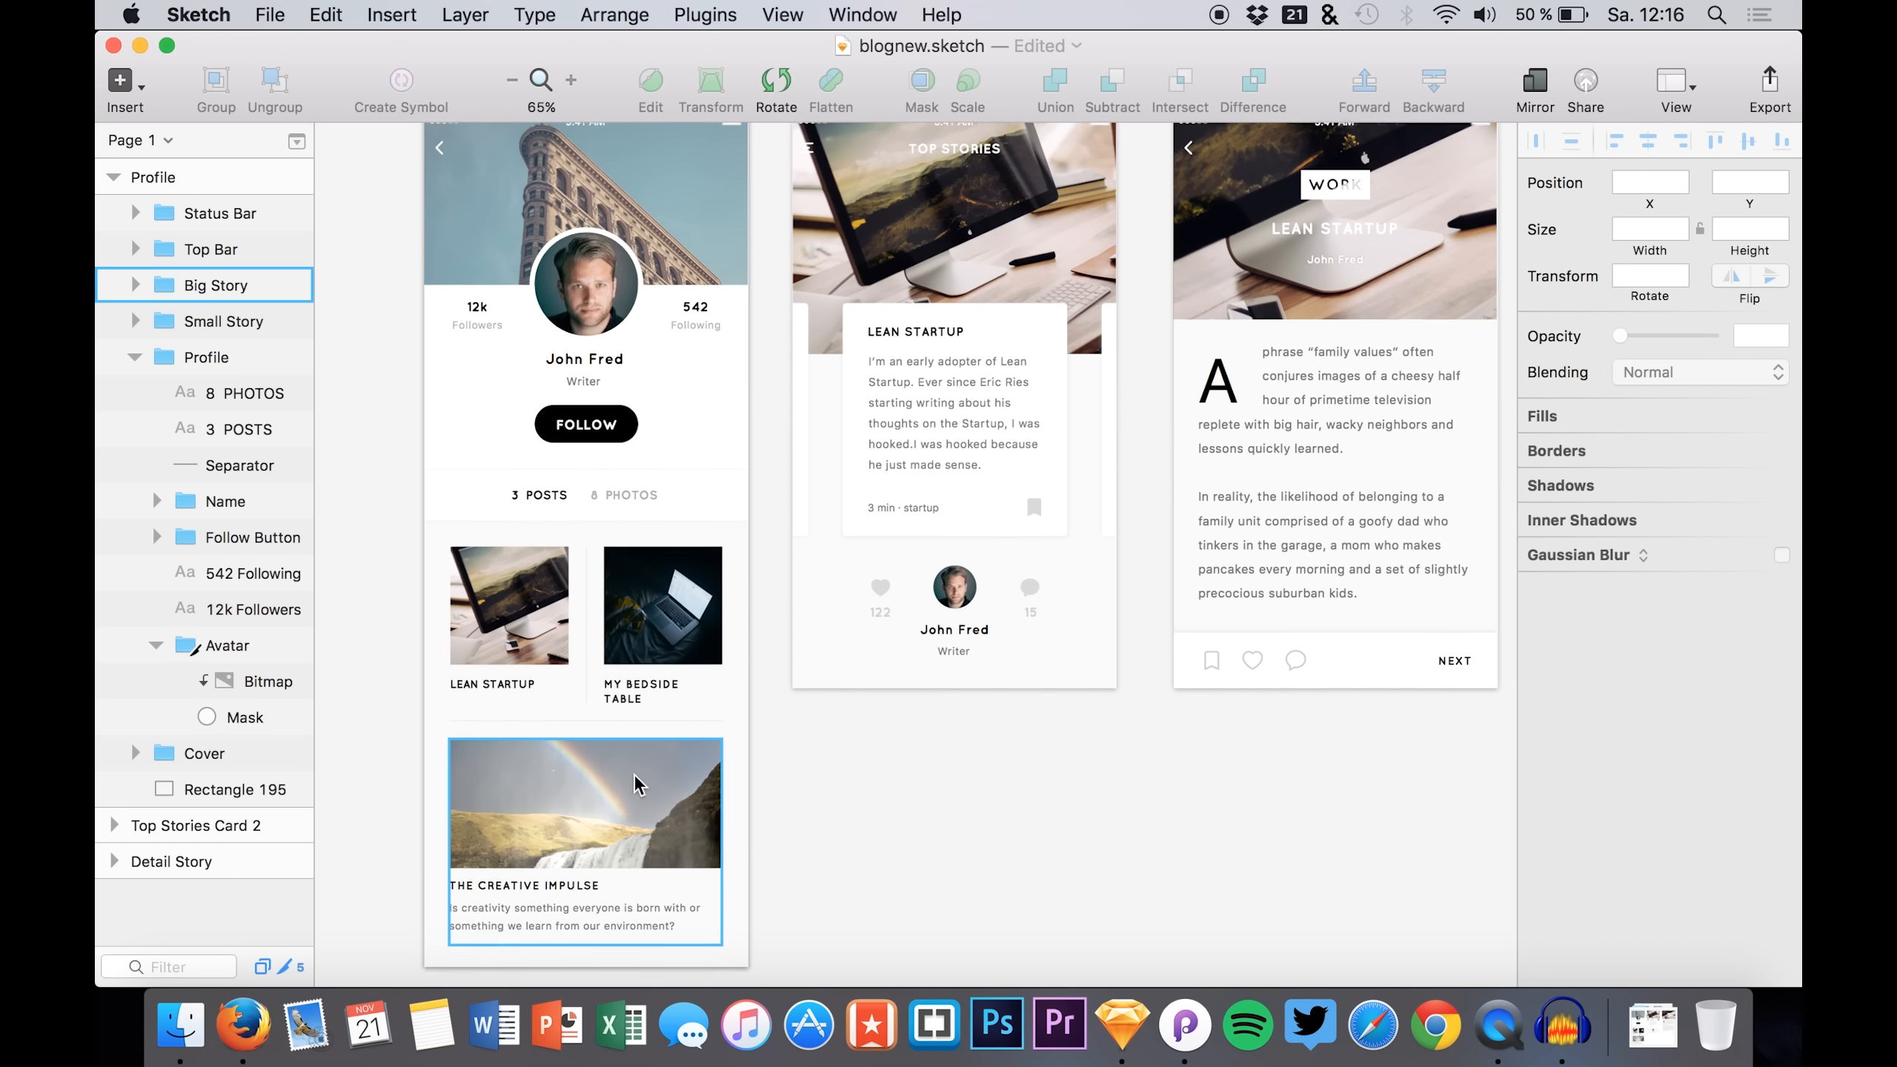
scroll(636, 783, up, 10)
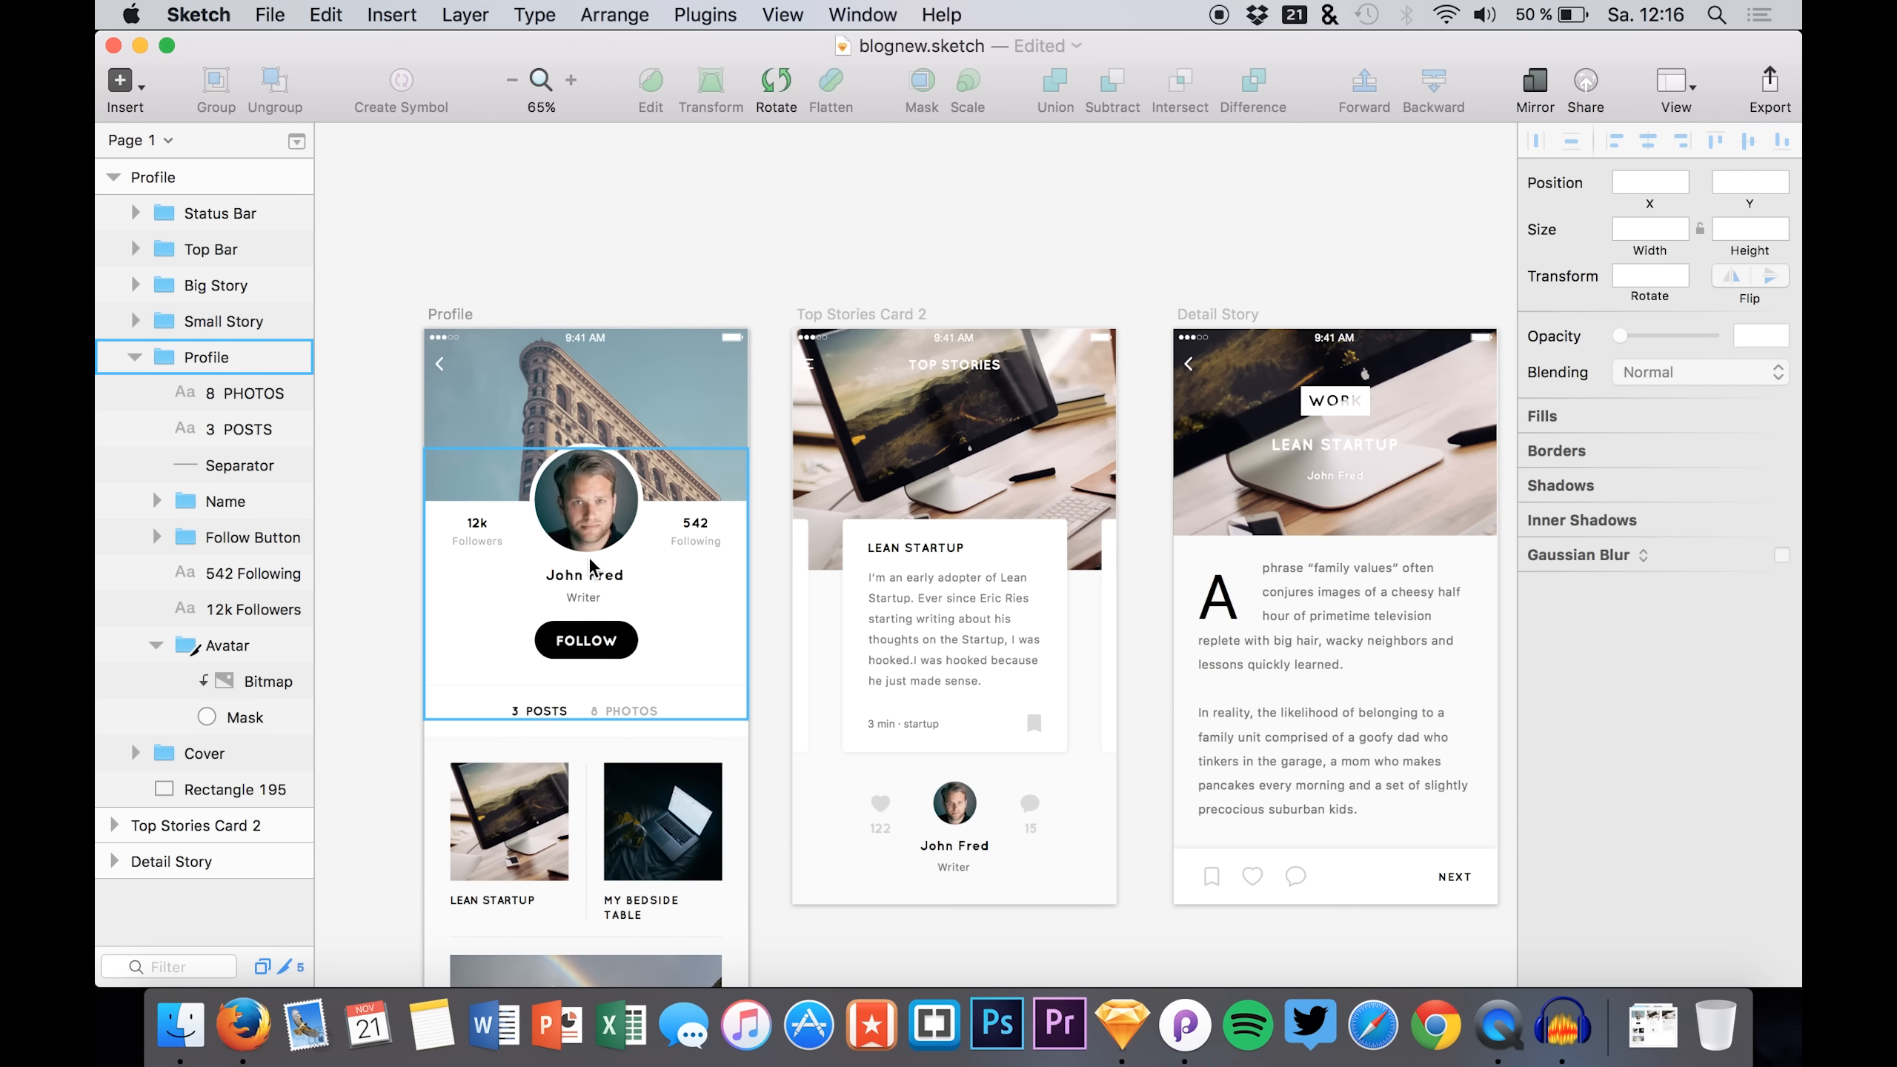
click(196, 179)
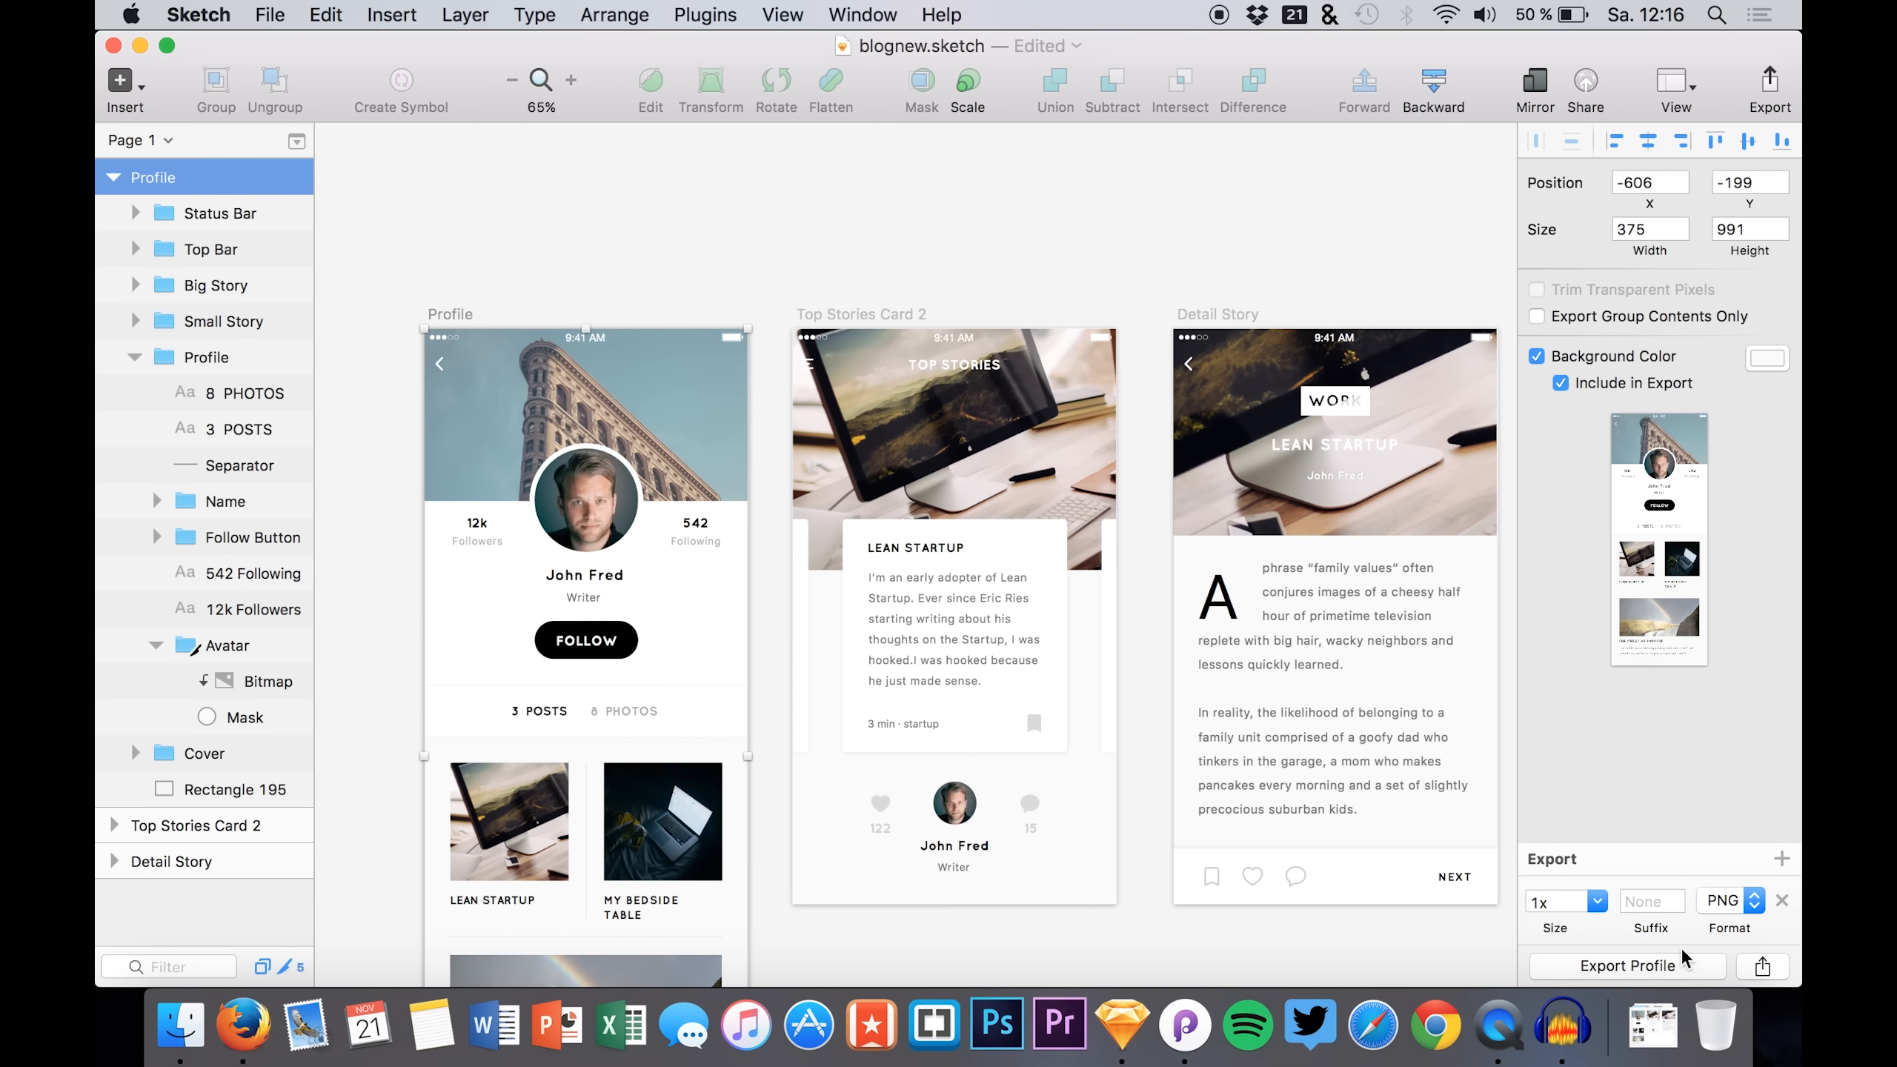
click(1611, 968)
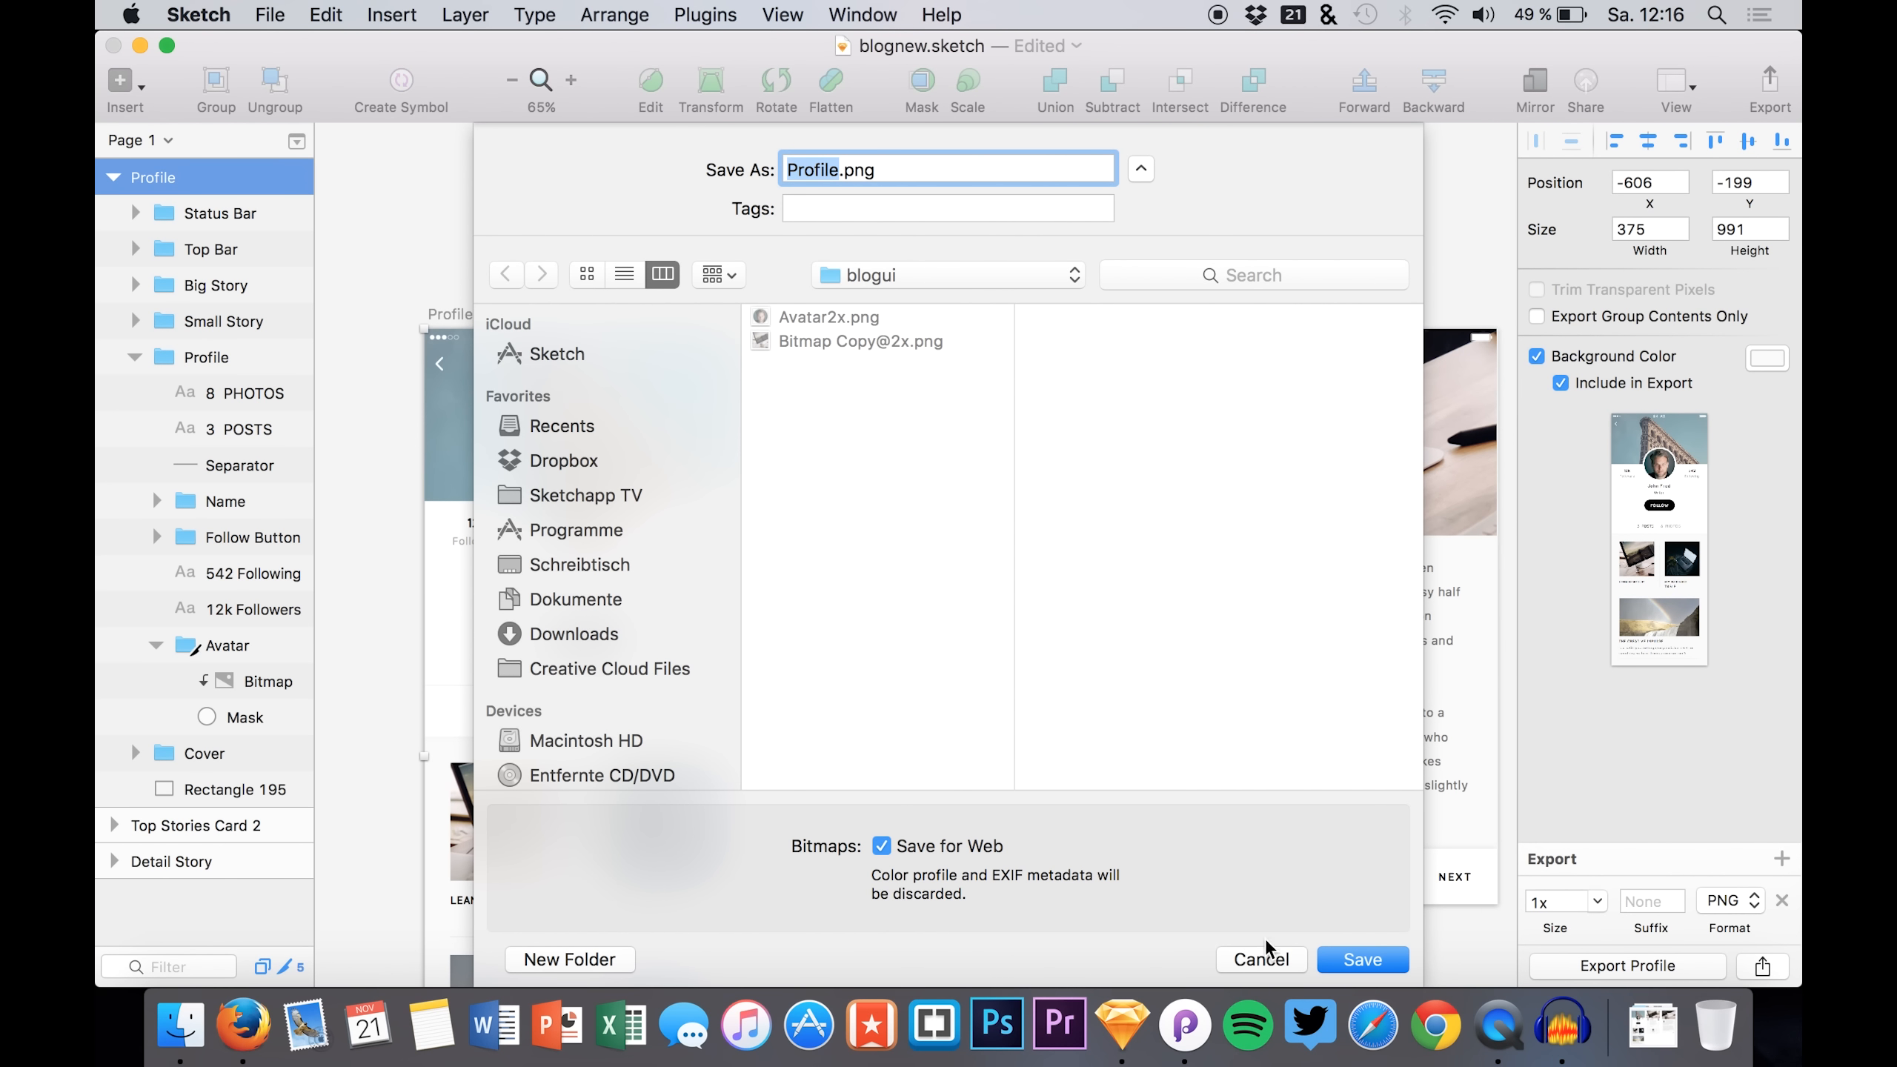
click(1261, 959)
click(1597, 901)
click(1560, 849)
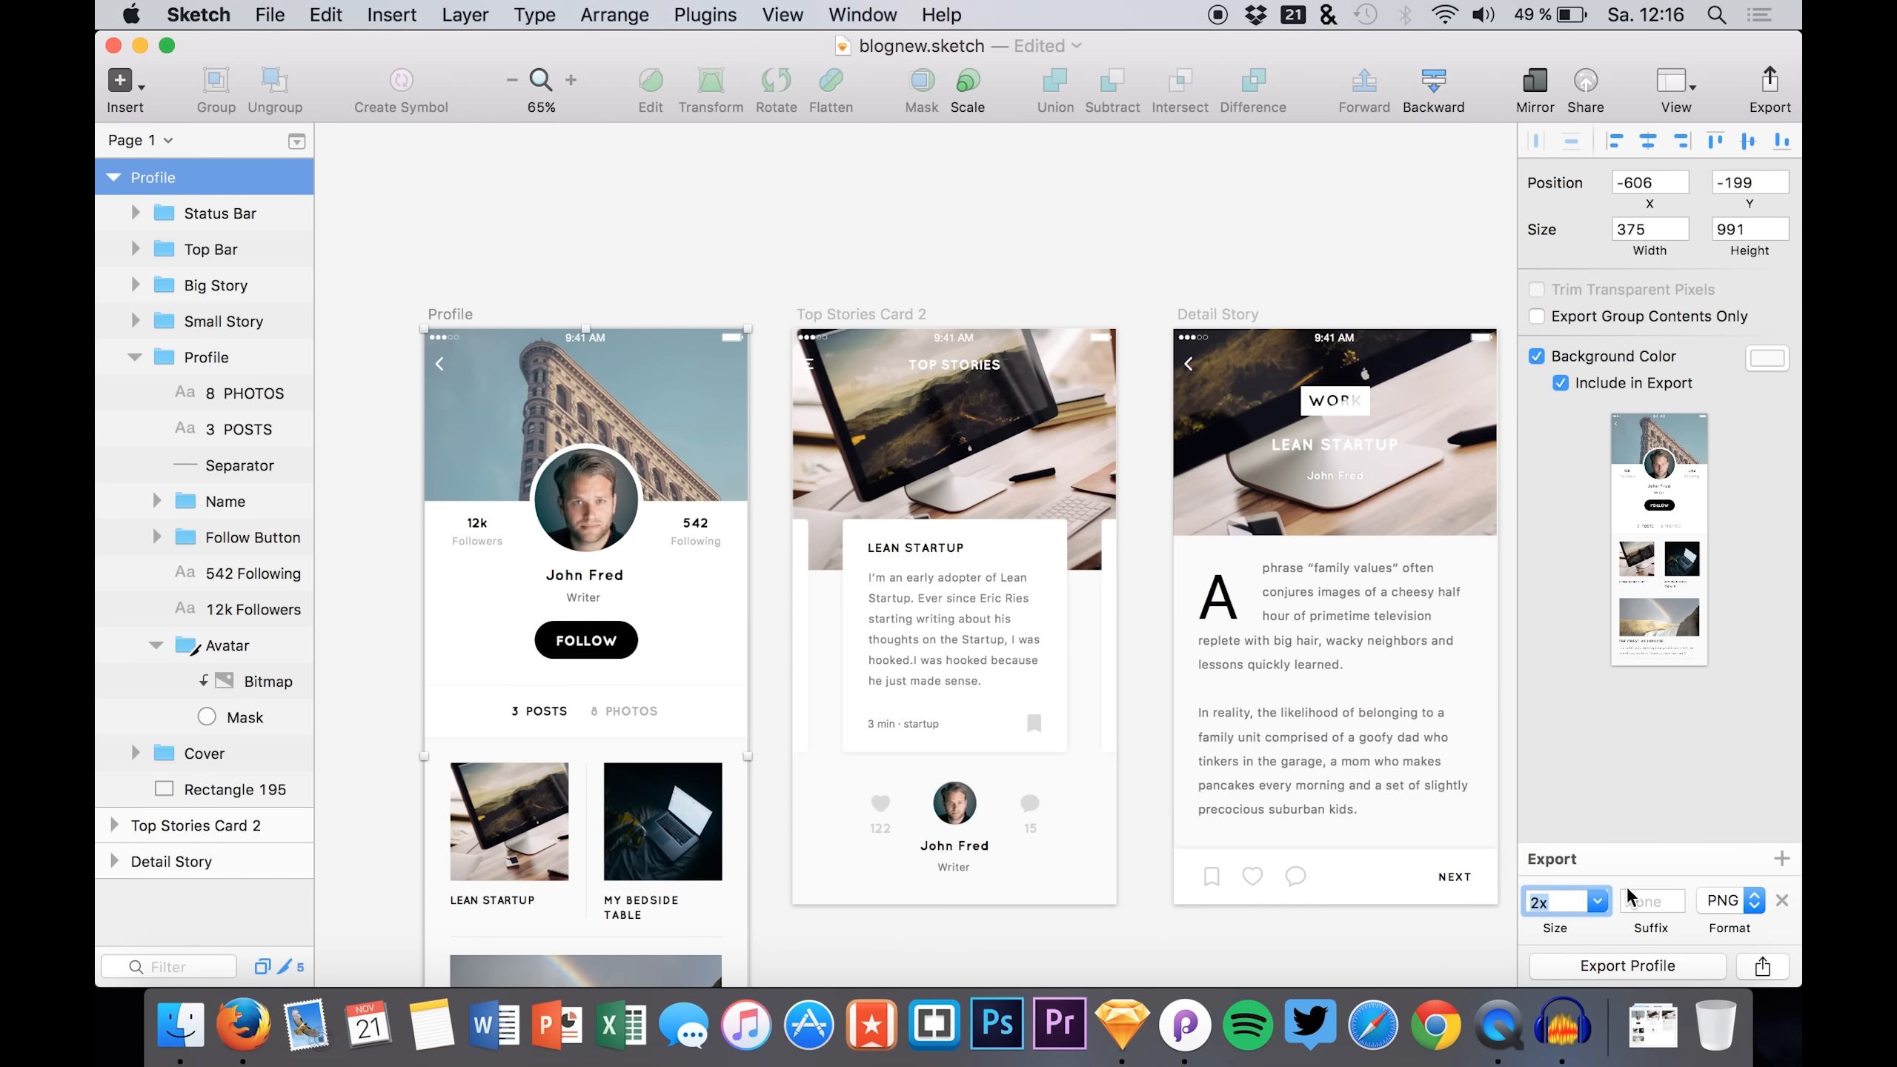
click(1631, 899)
key(BackSpace)
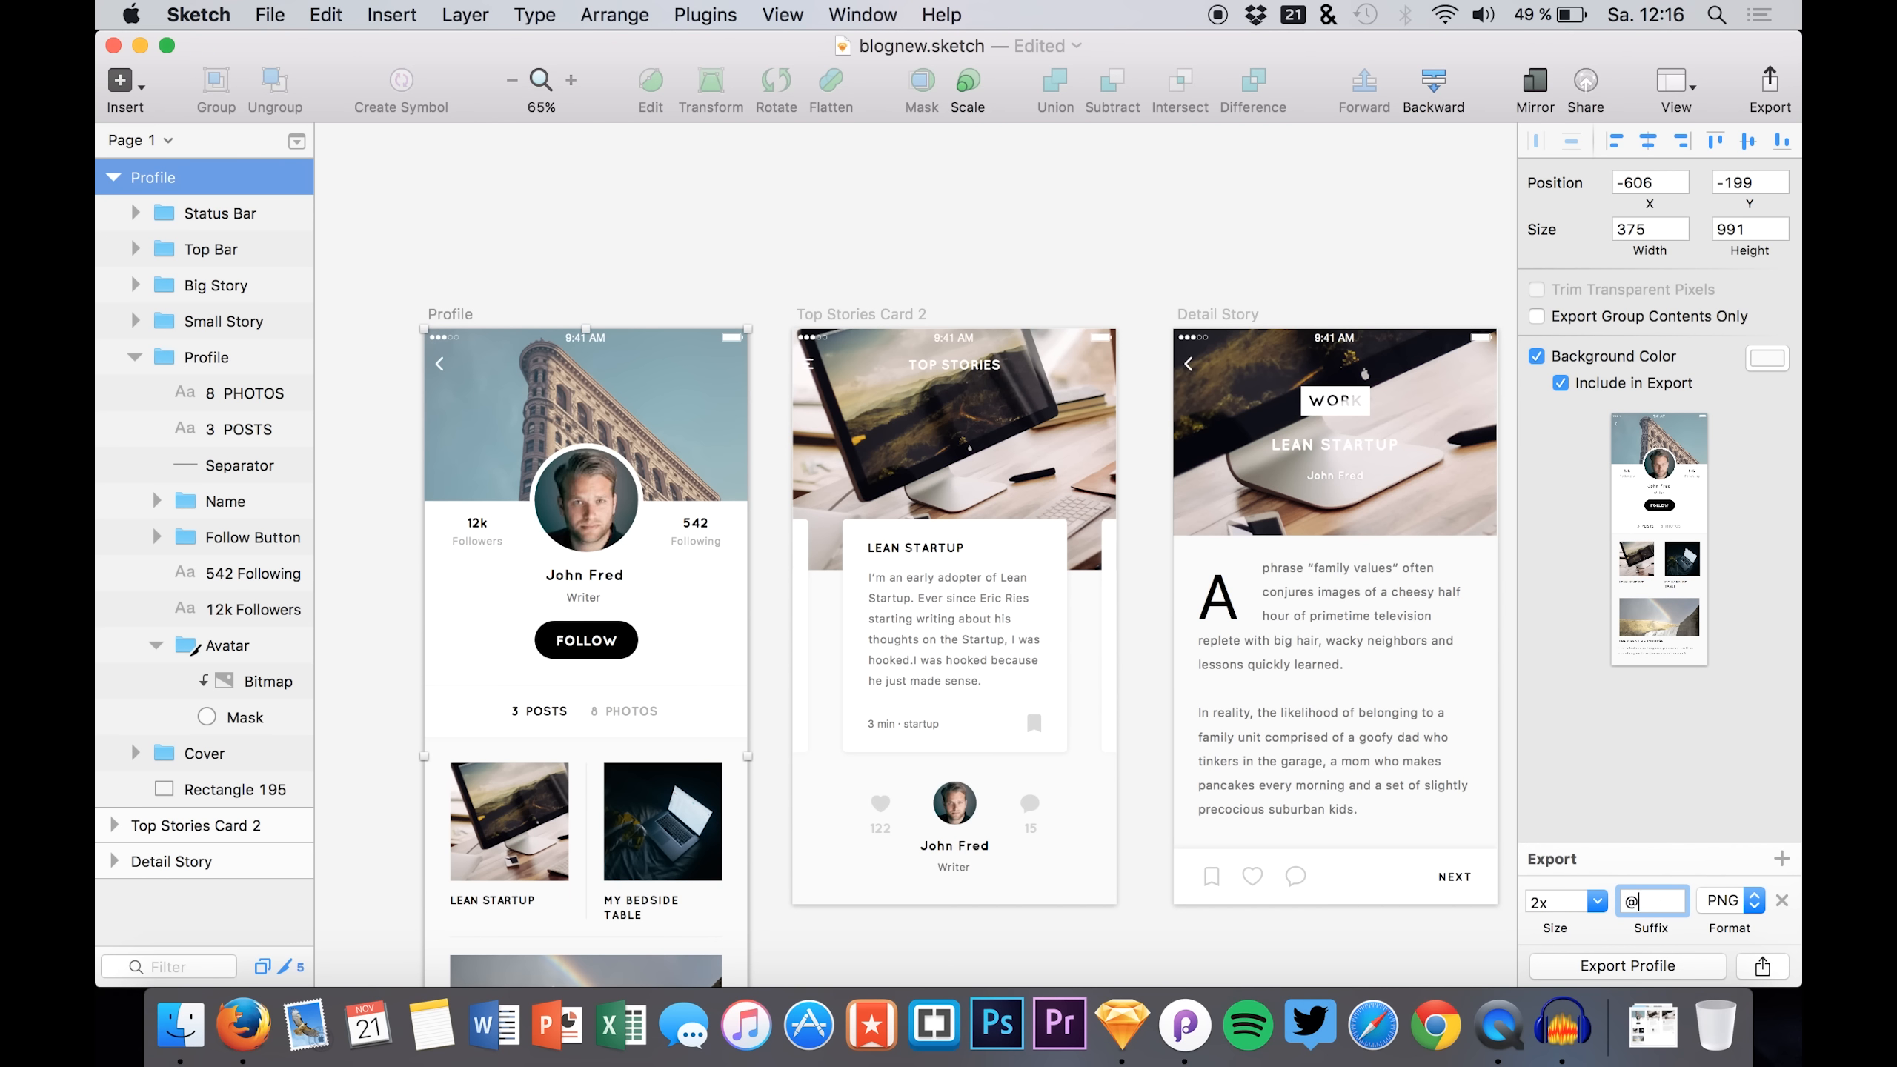
- Export the Profile artboard as a PNG into the blogui folder
click(1628, 966)
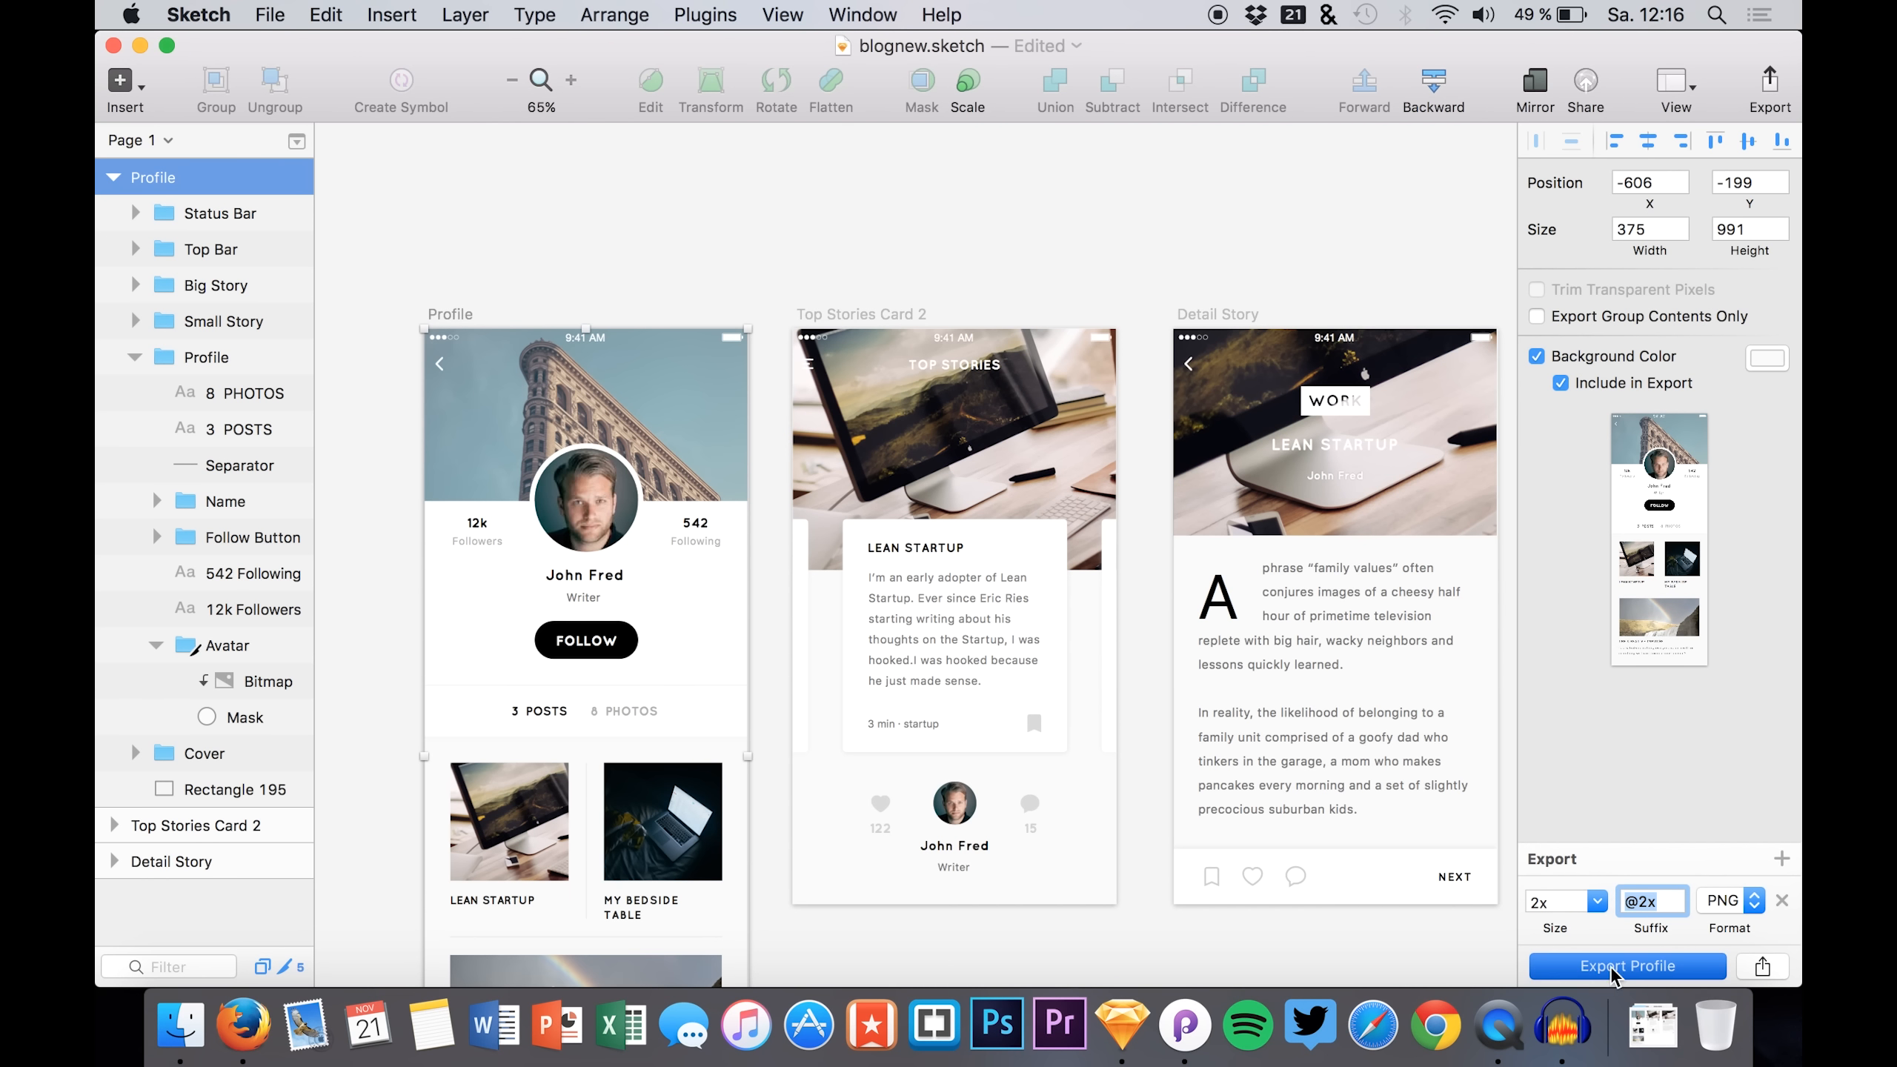
key(Return)
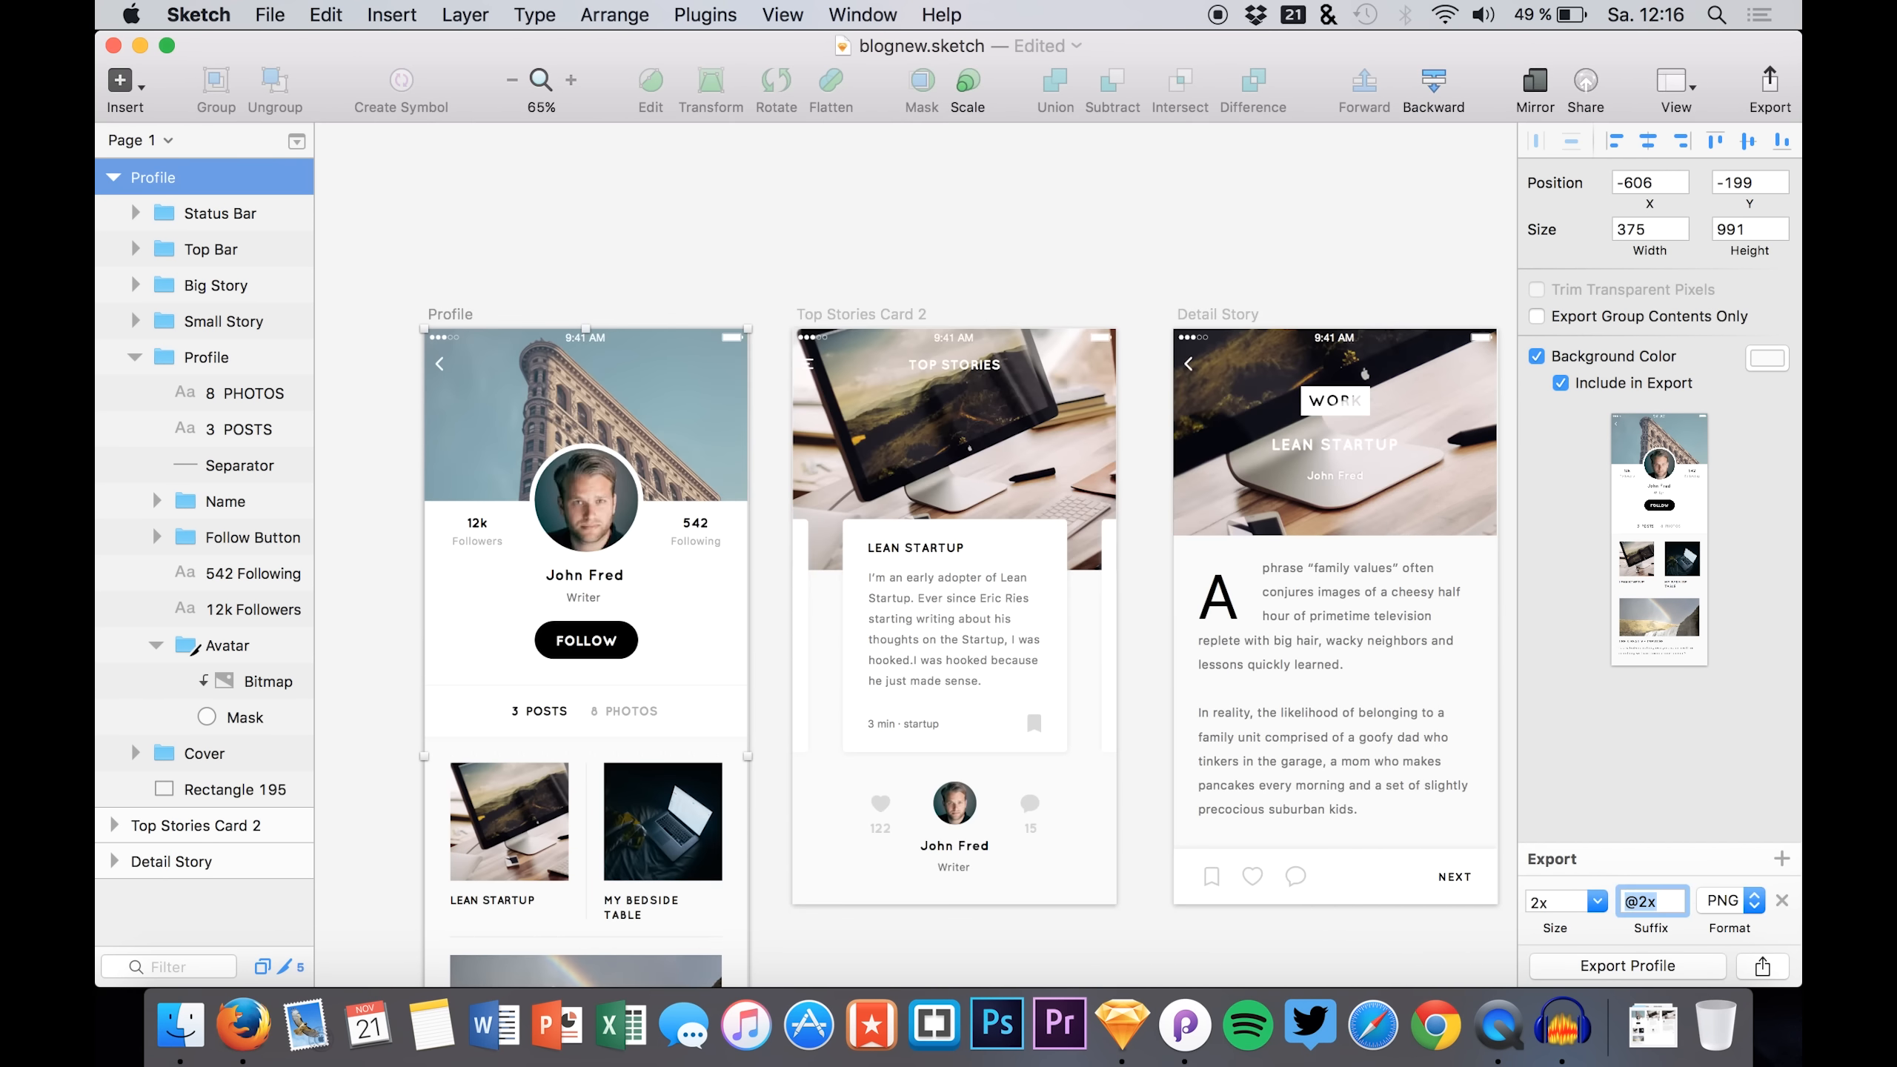
scroll(595, 235, down, 2)
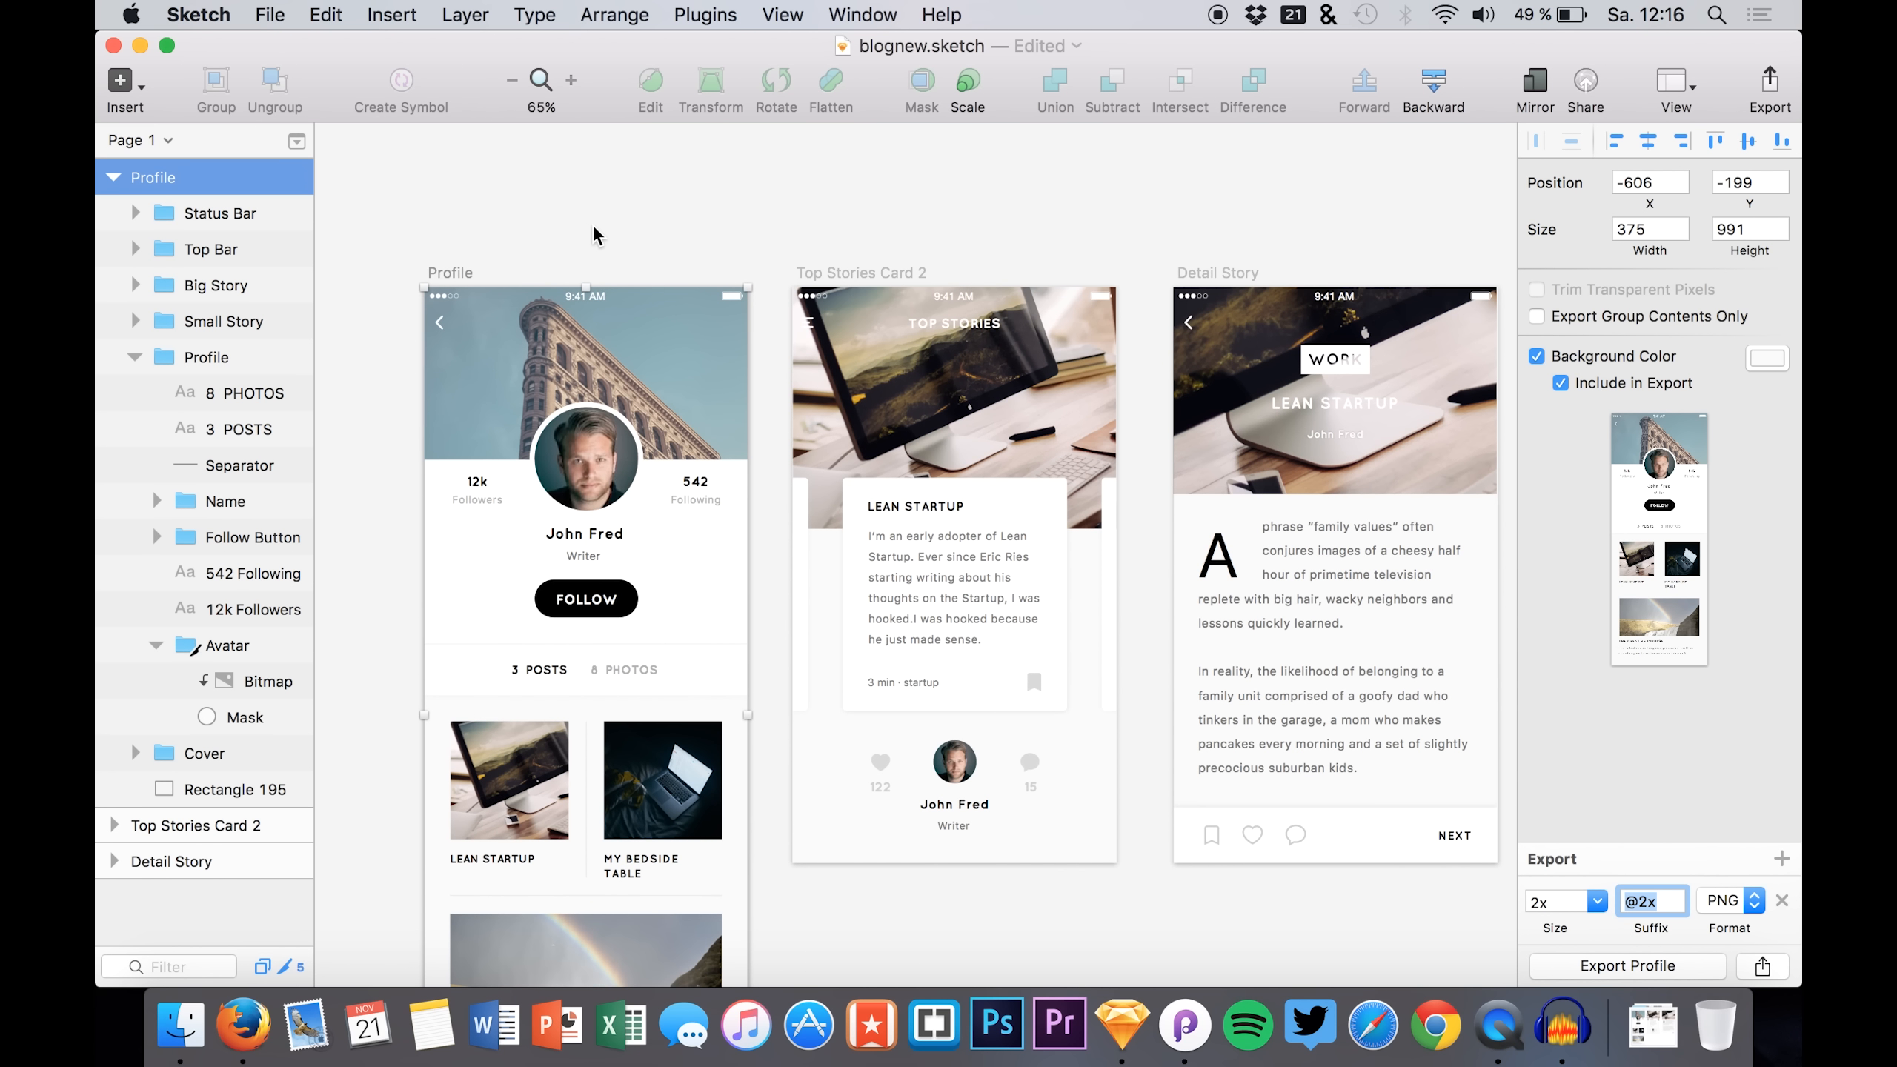
scroll(595, 235, down, 2)
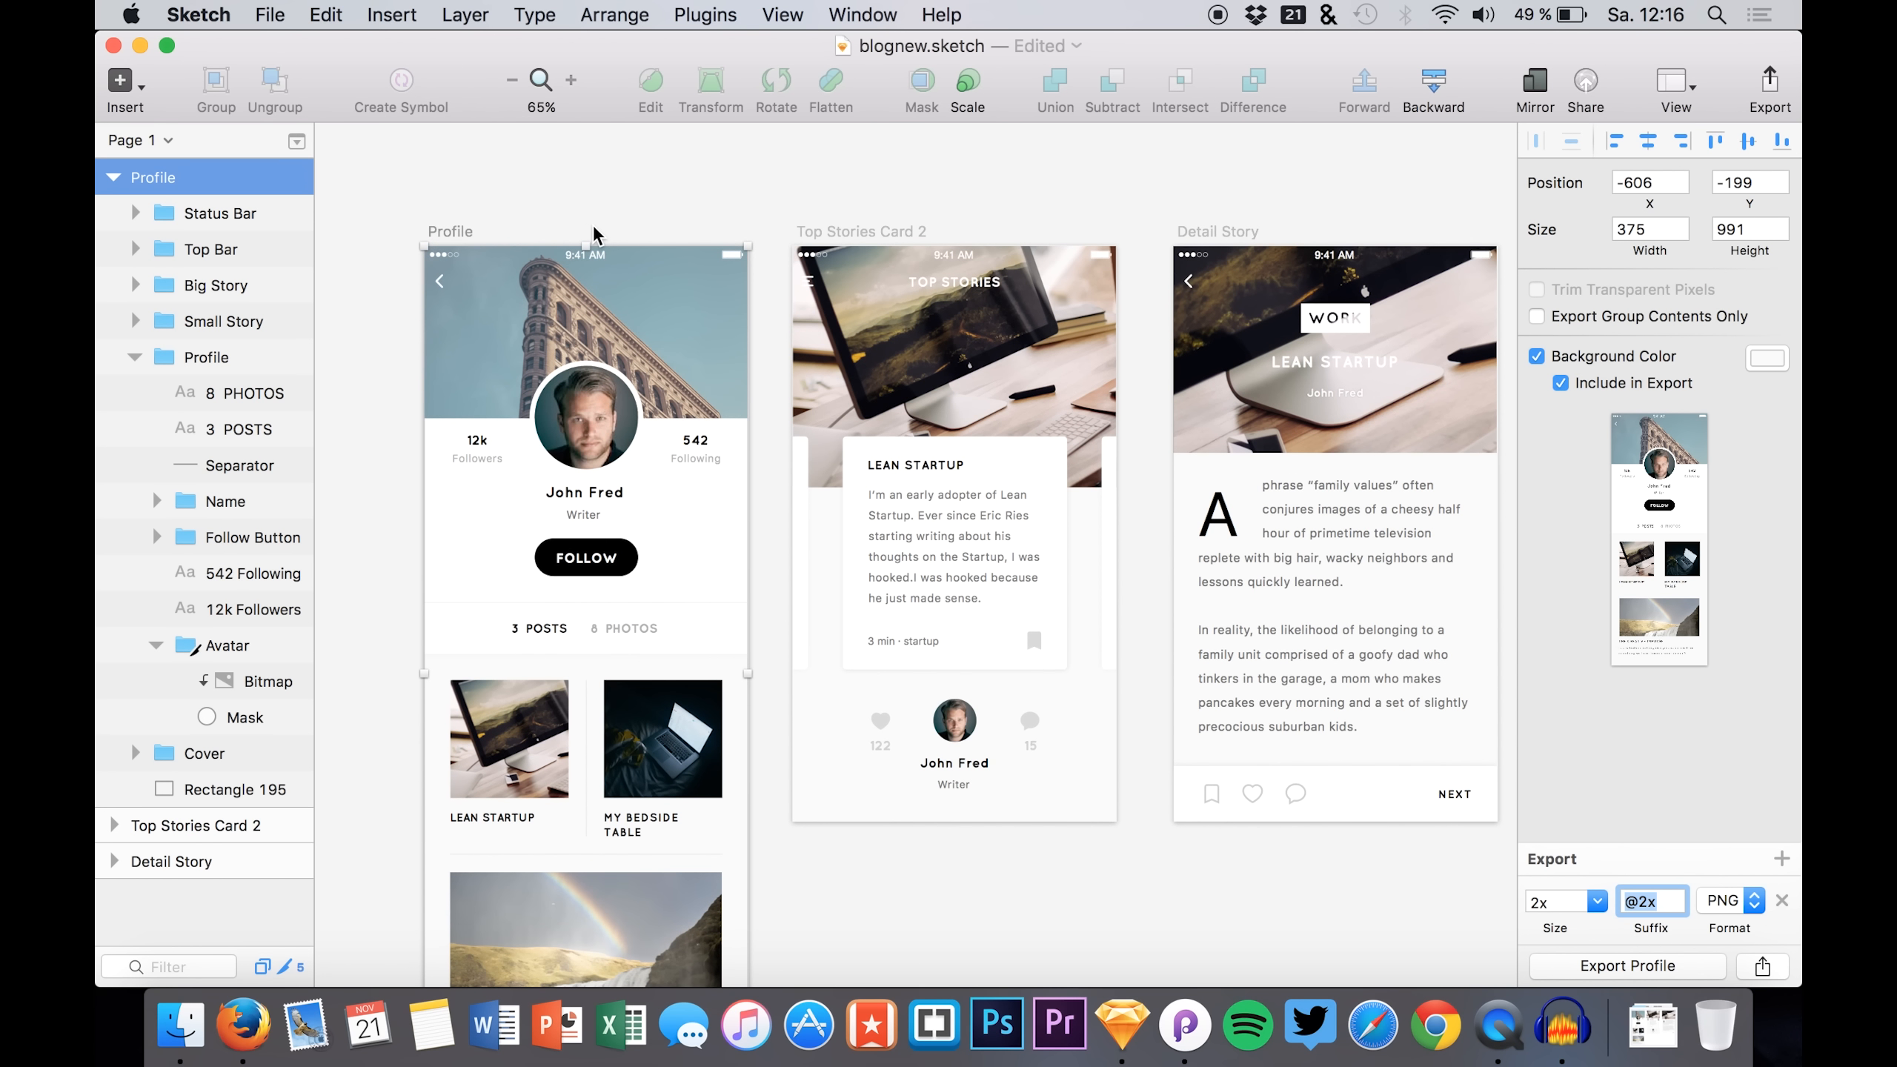
click(990, 347)
scroll(153, 736, down, 3)
scroll(153, 736, up, 5)
click(113, 179)
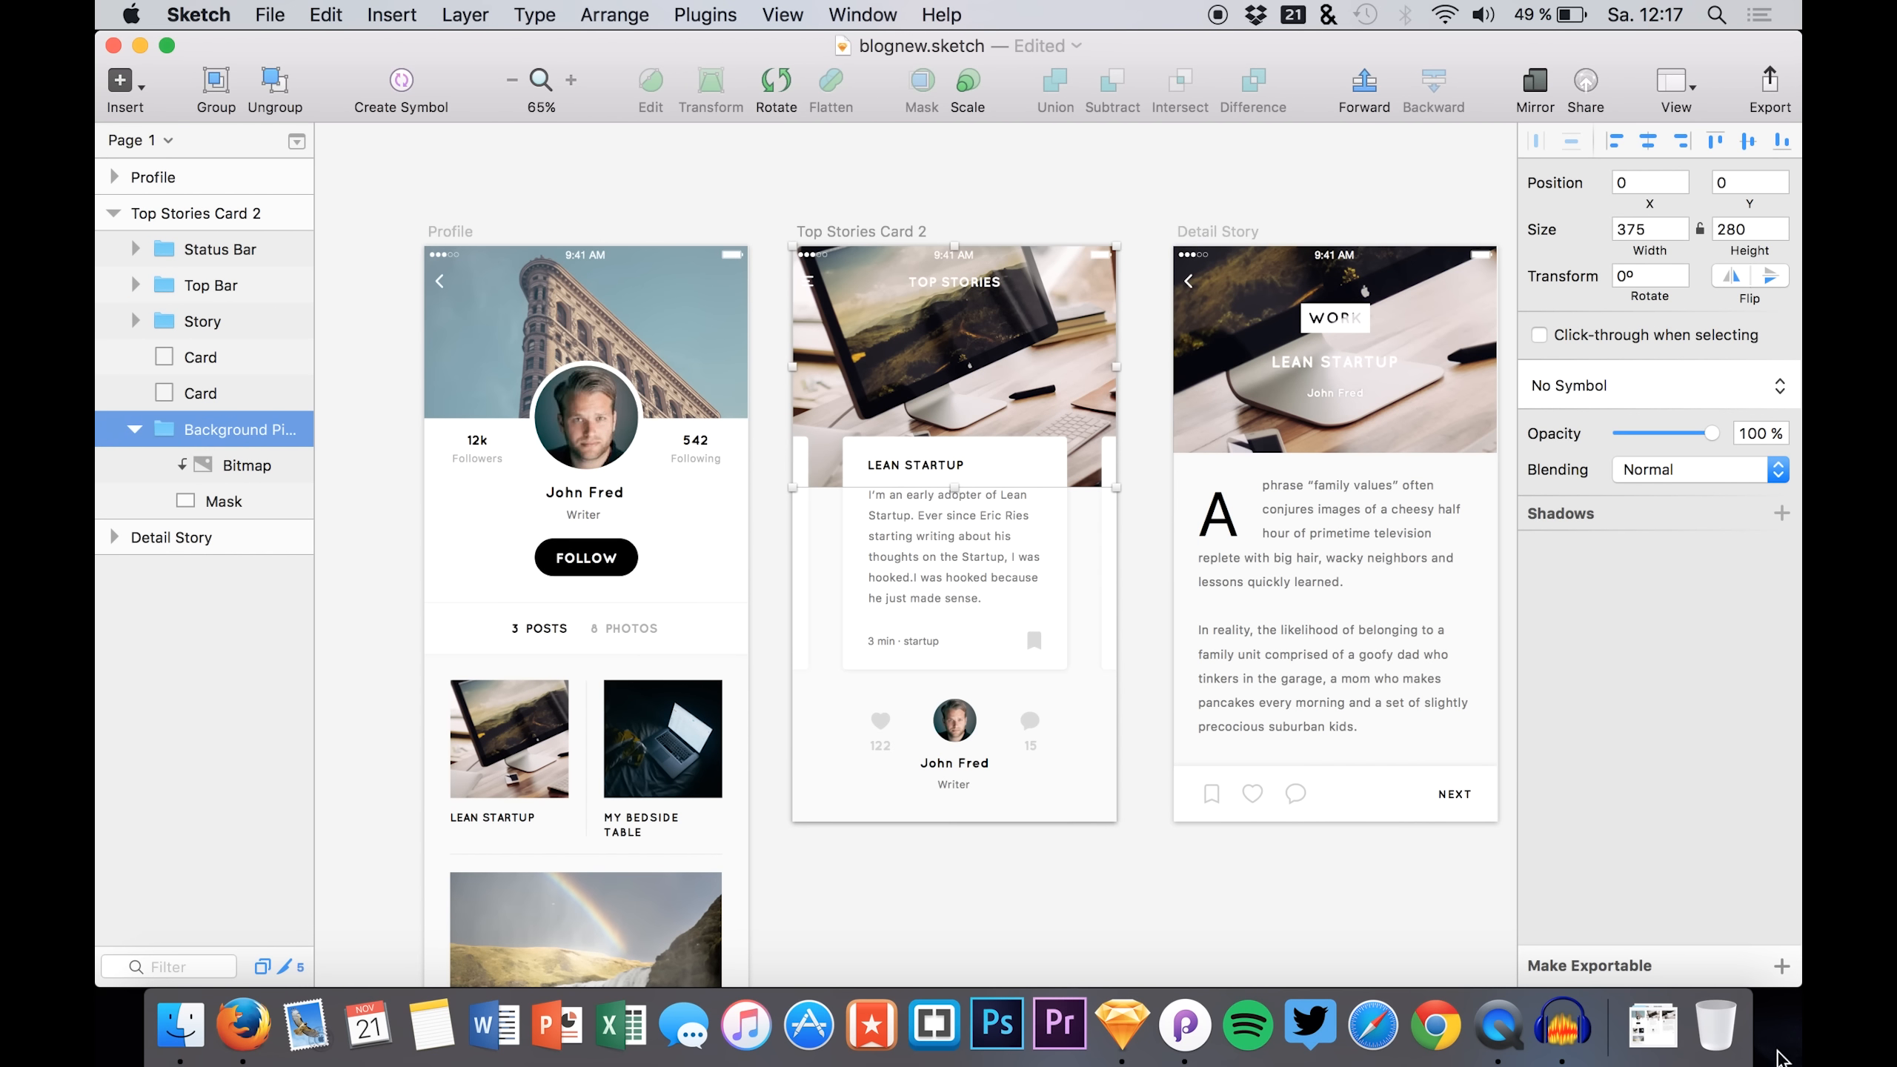
click(1787, 965)
click(1596, 902)
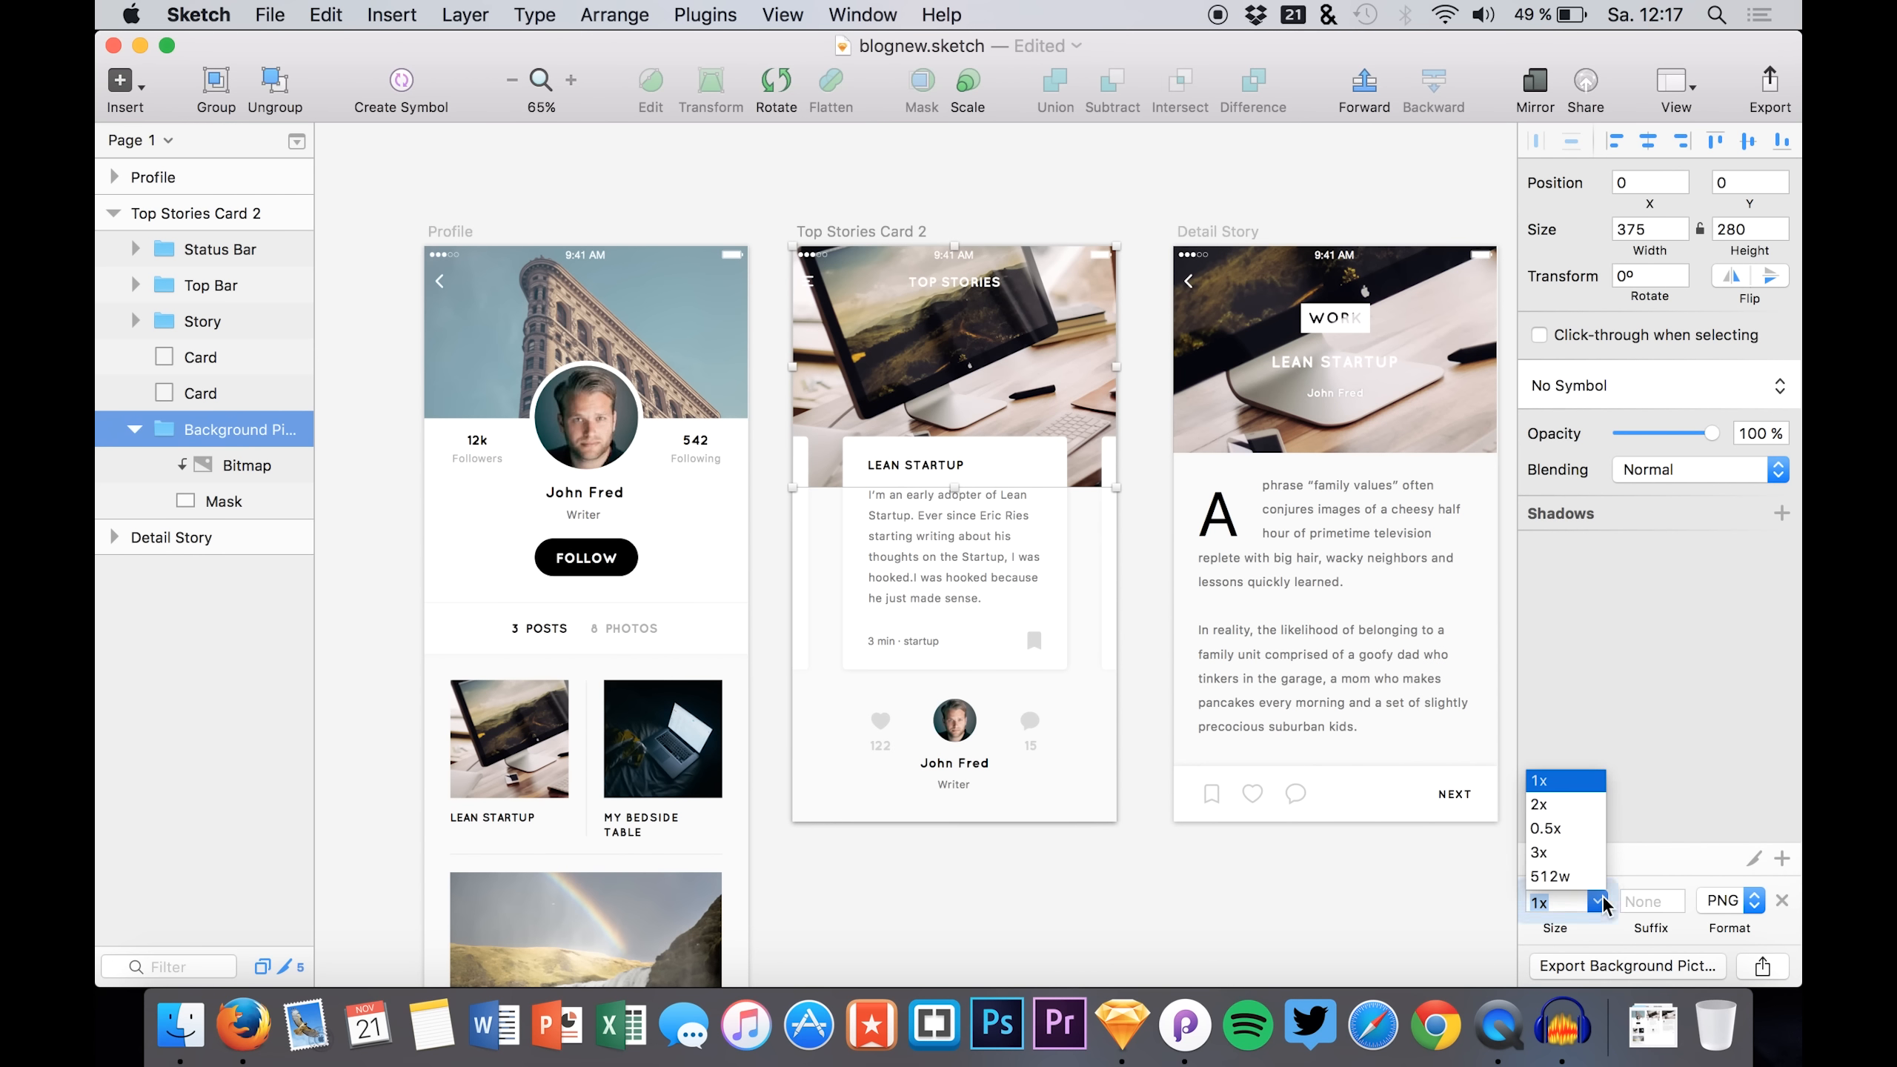
click(1564, 815)
click(1657, 897)
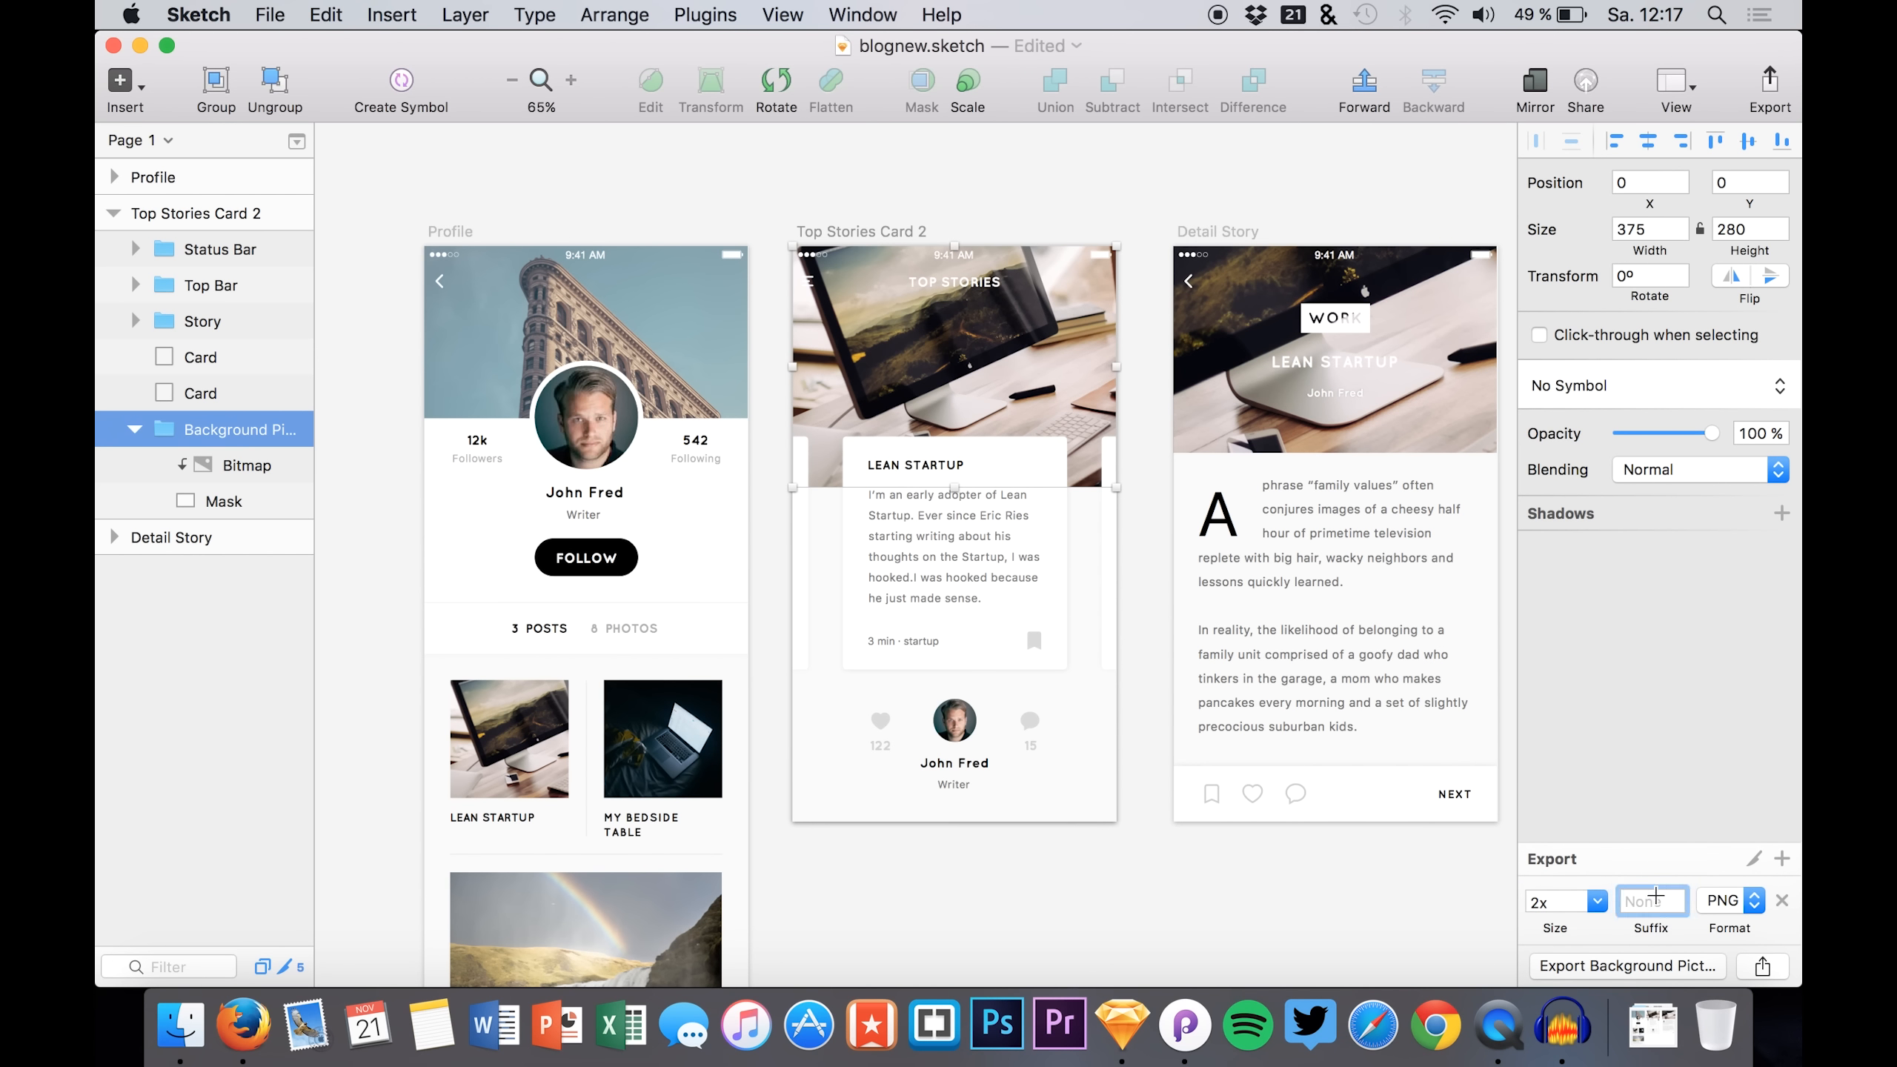
click(1632, 965)
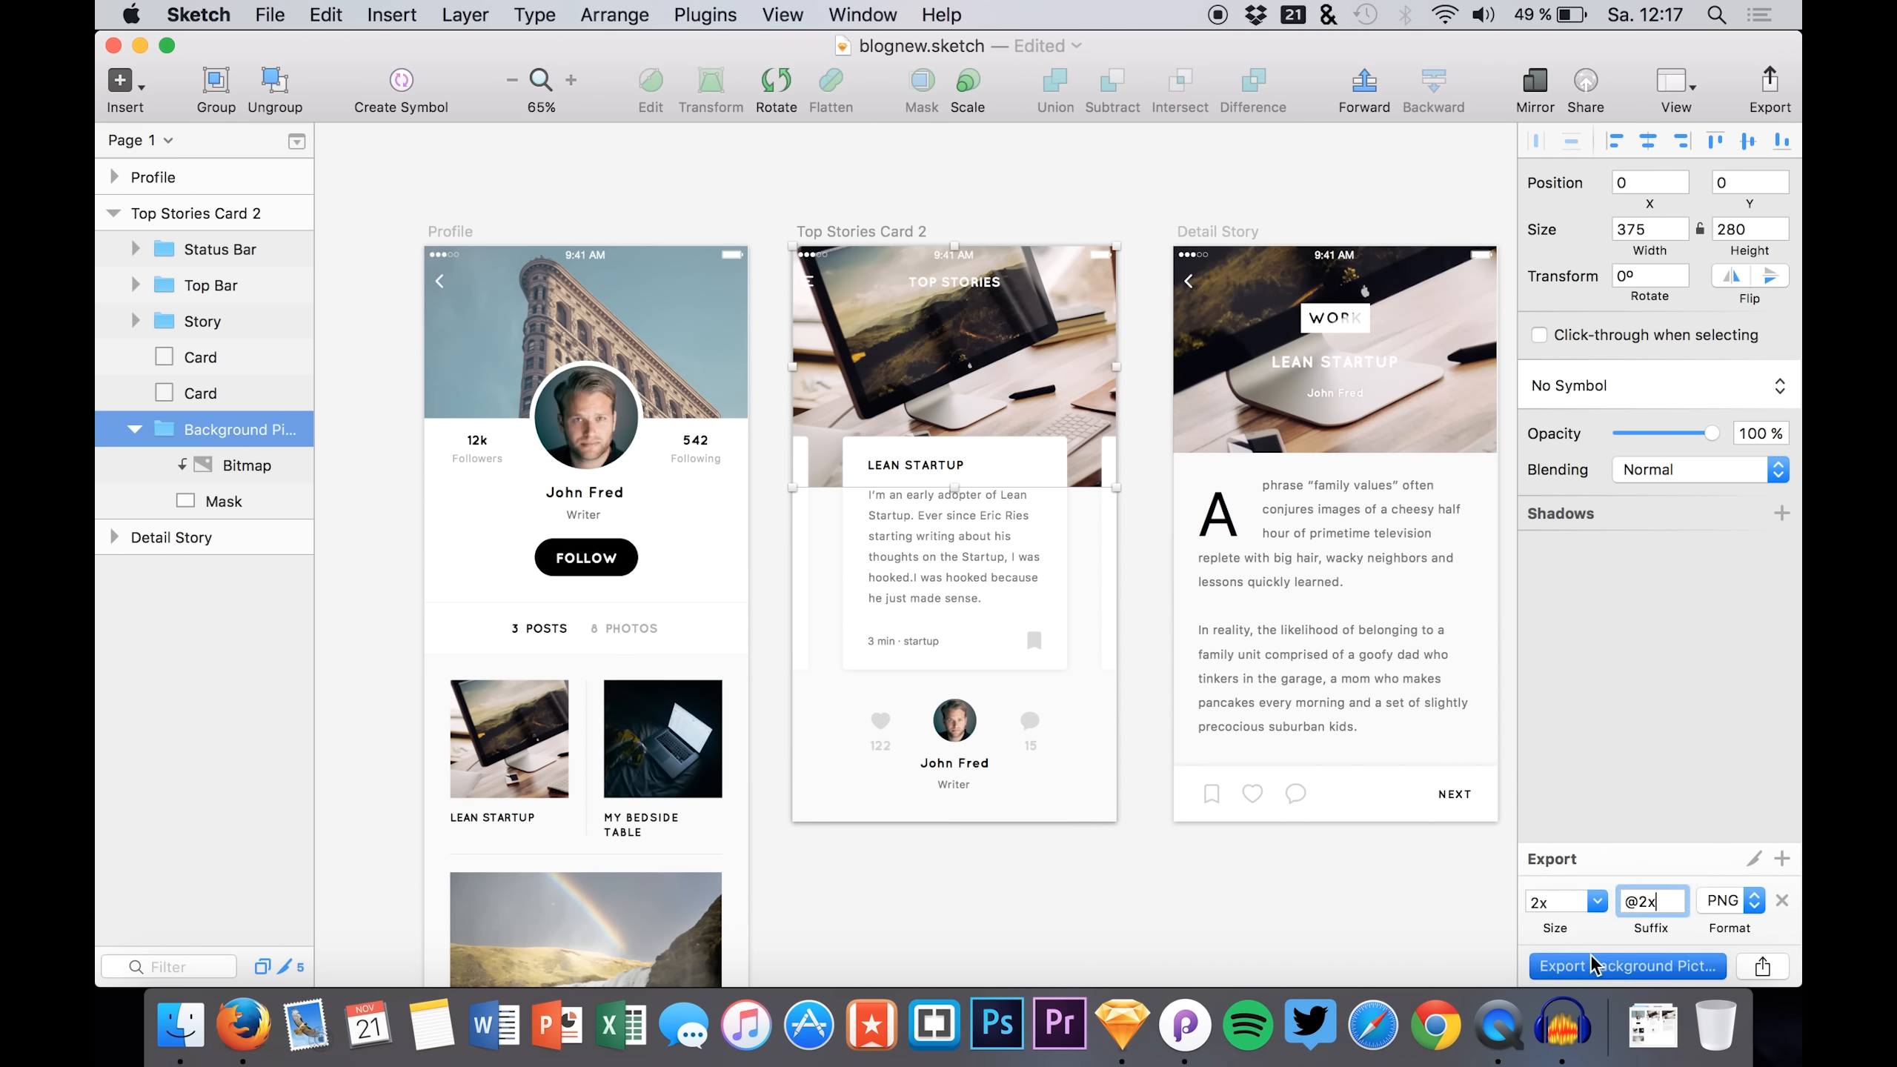
key(Return)
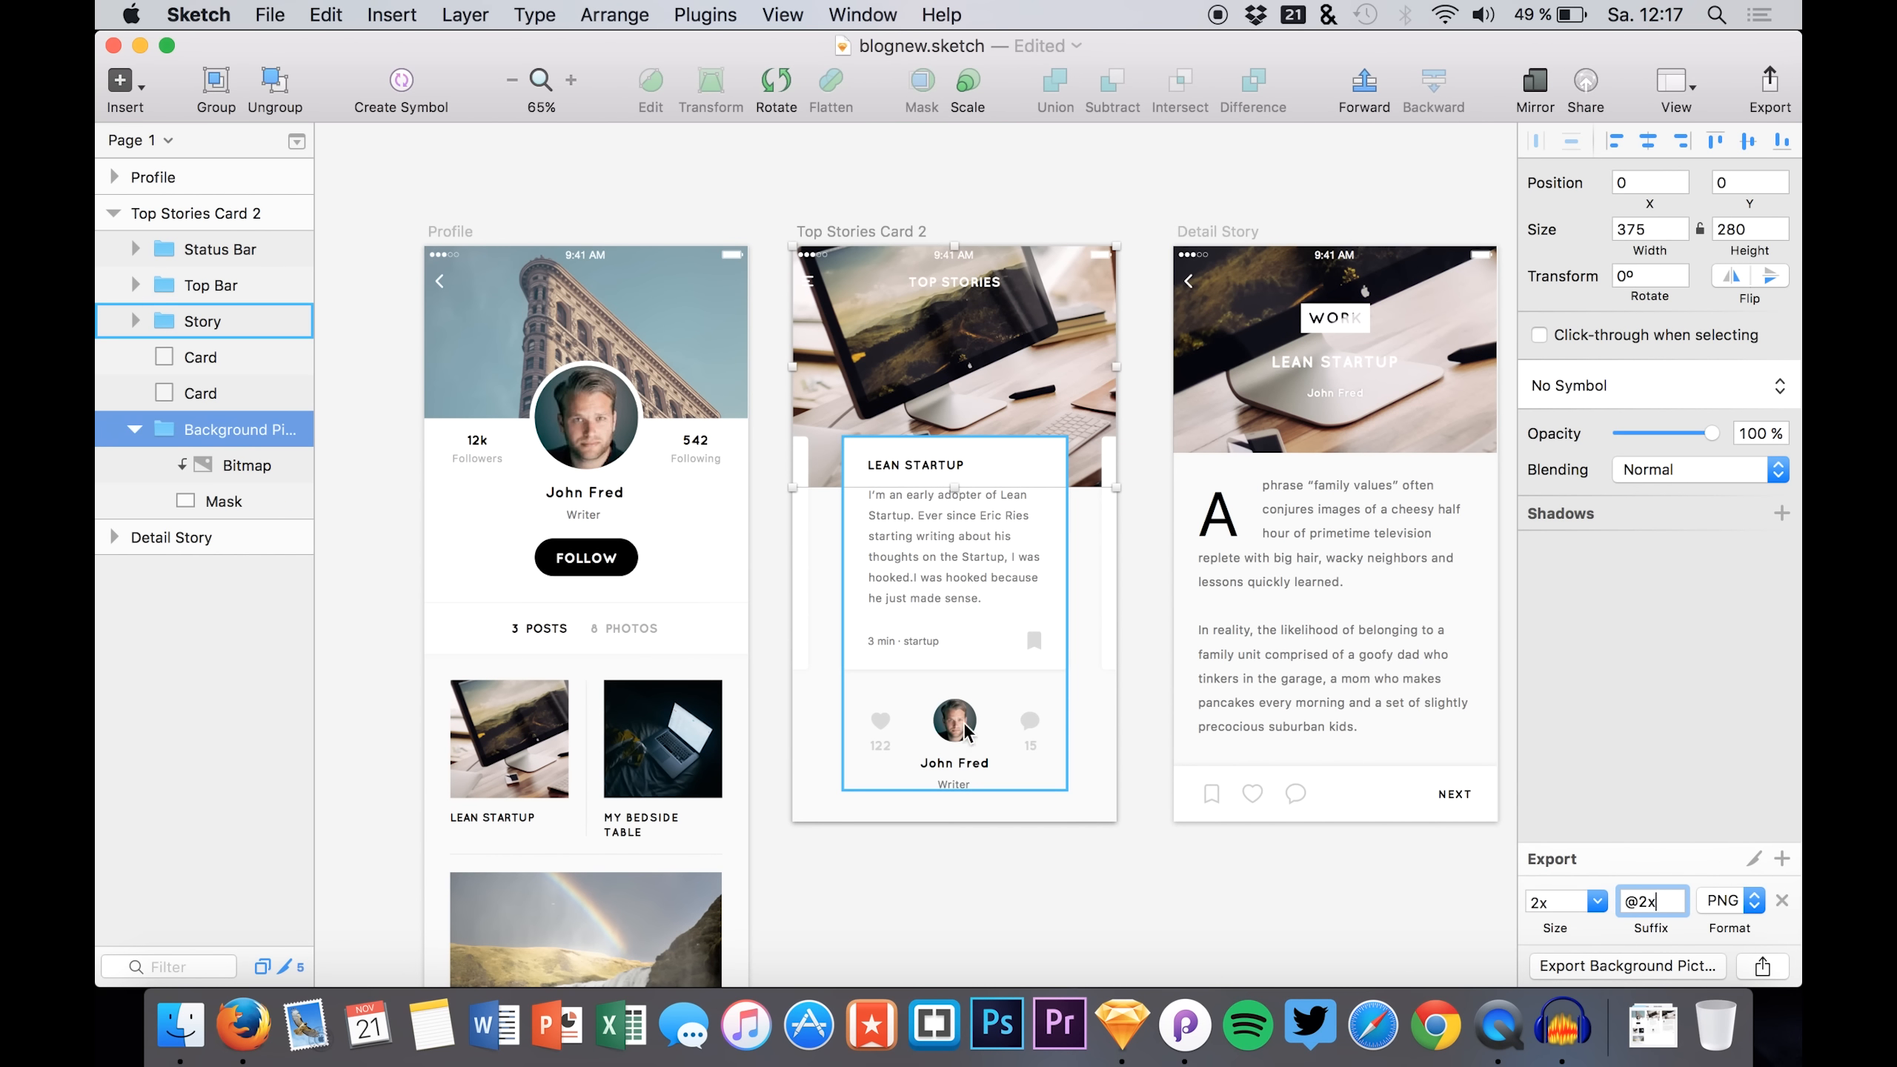
double_click(967, 733)
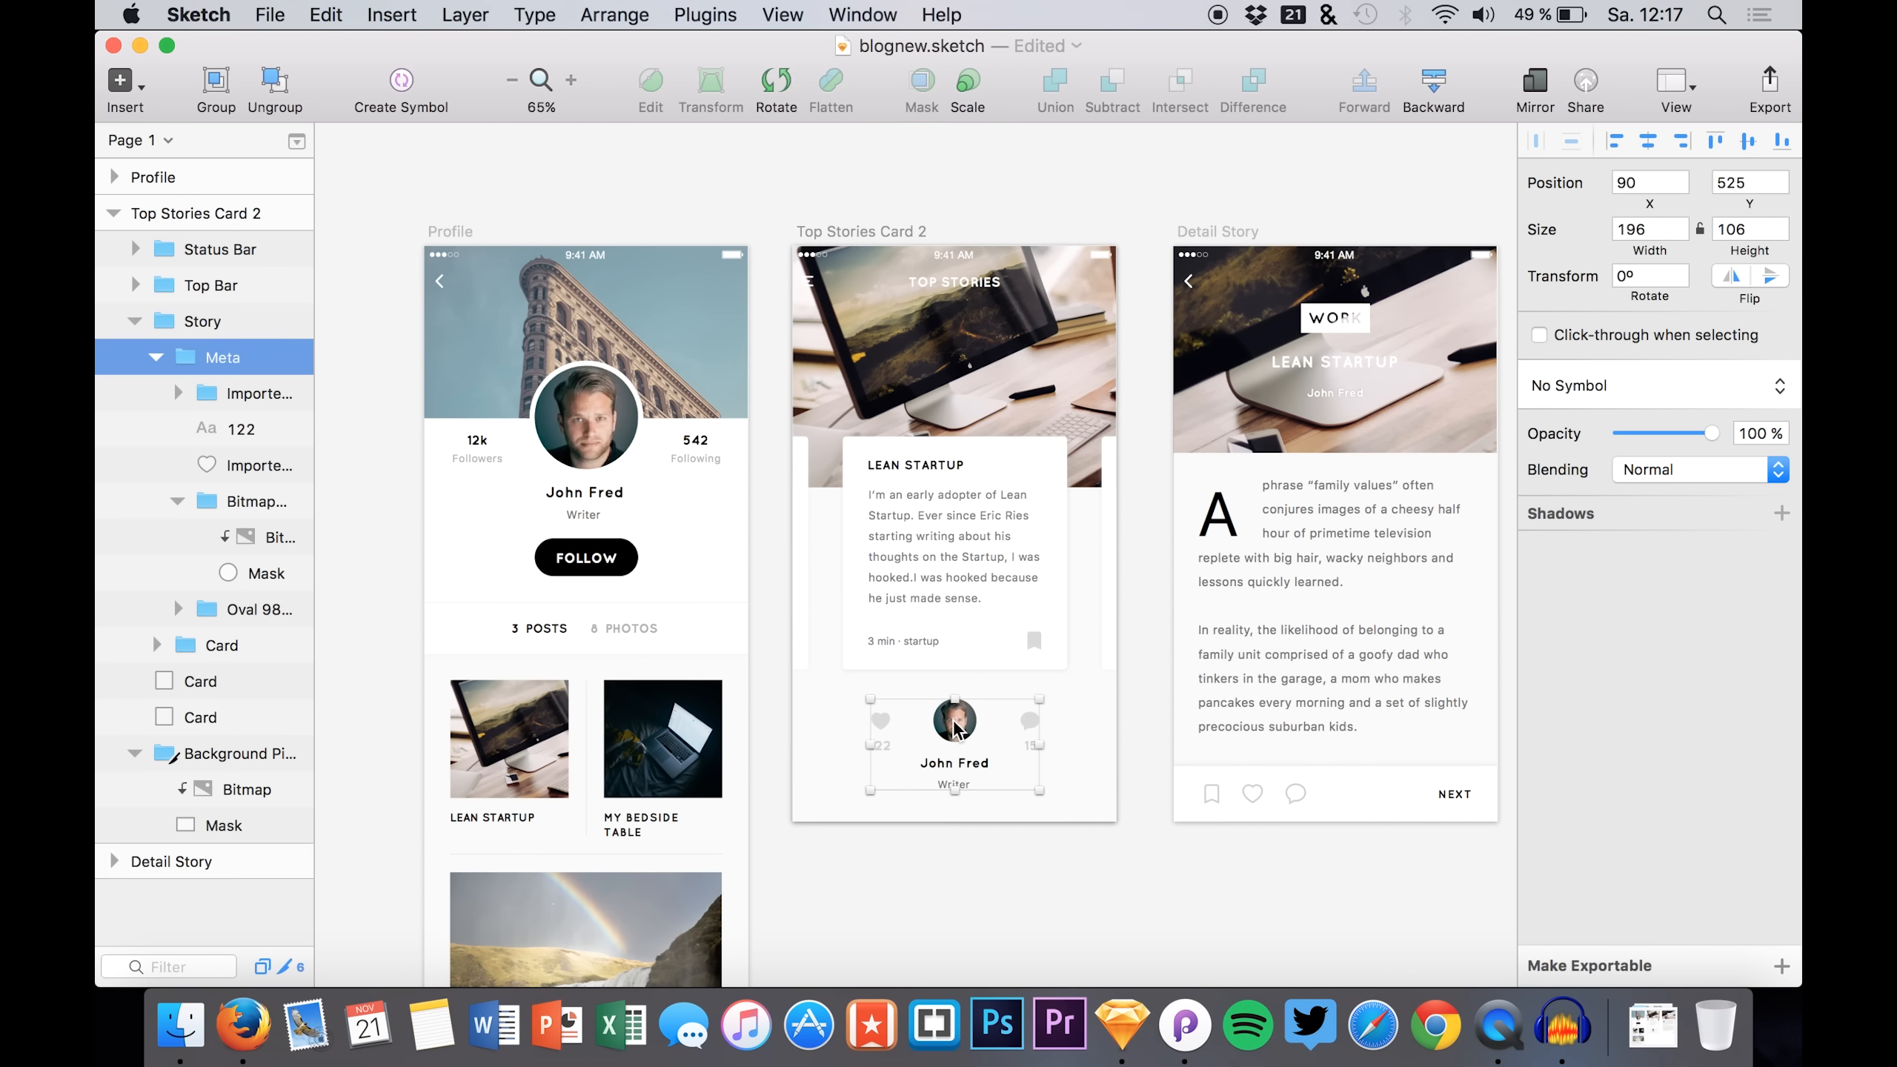
click(229, 502)
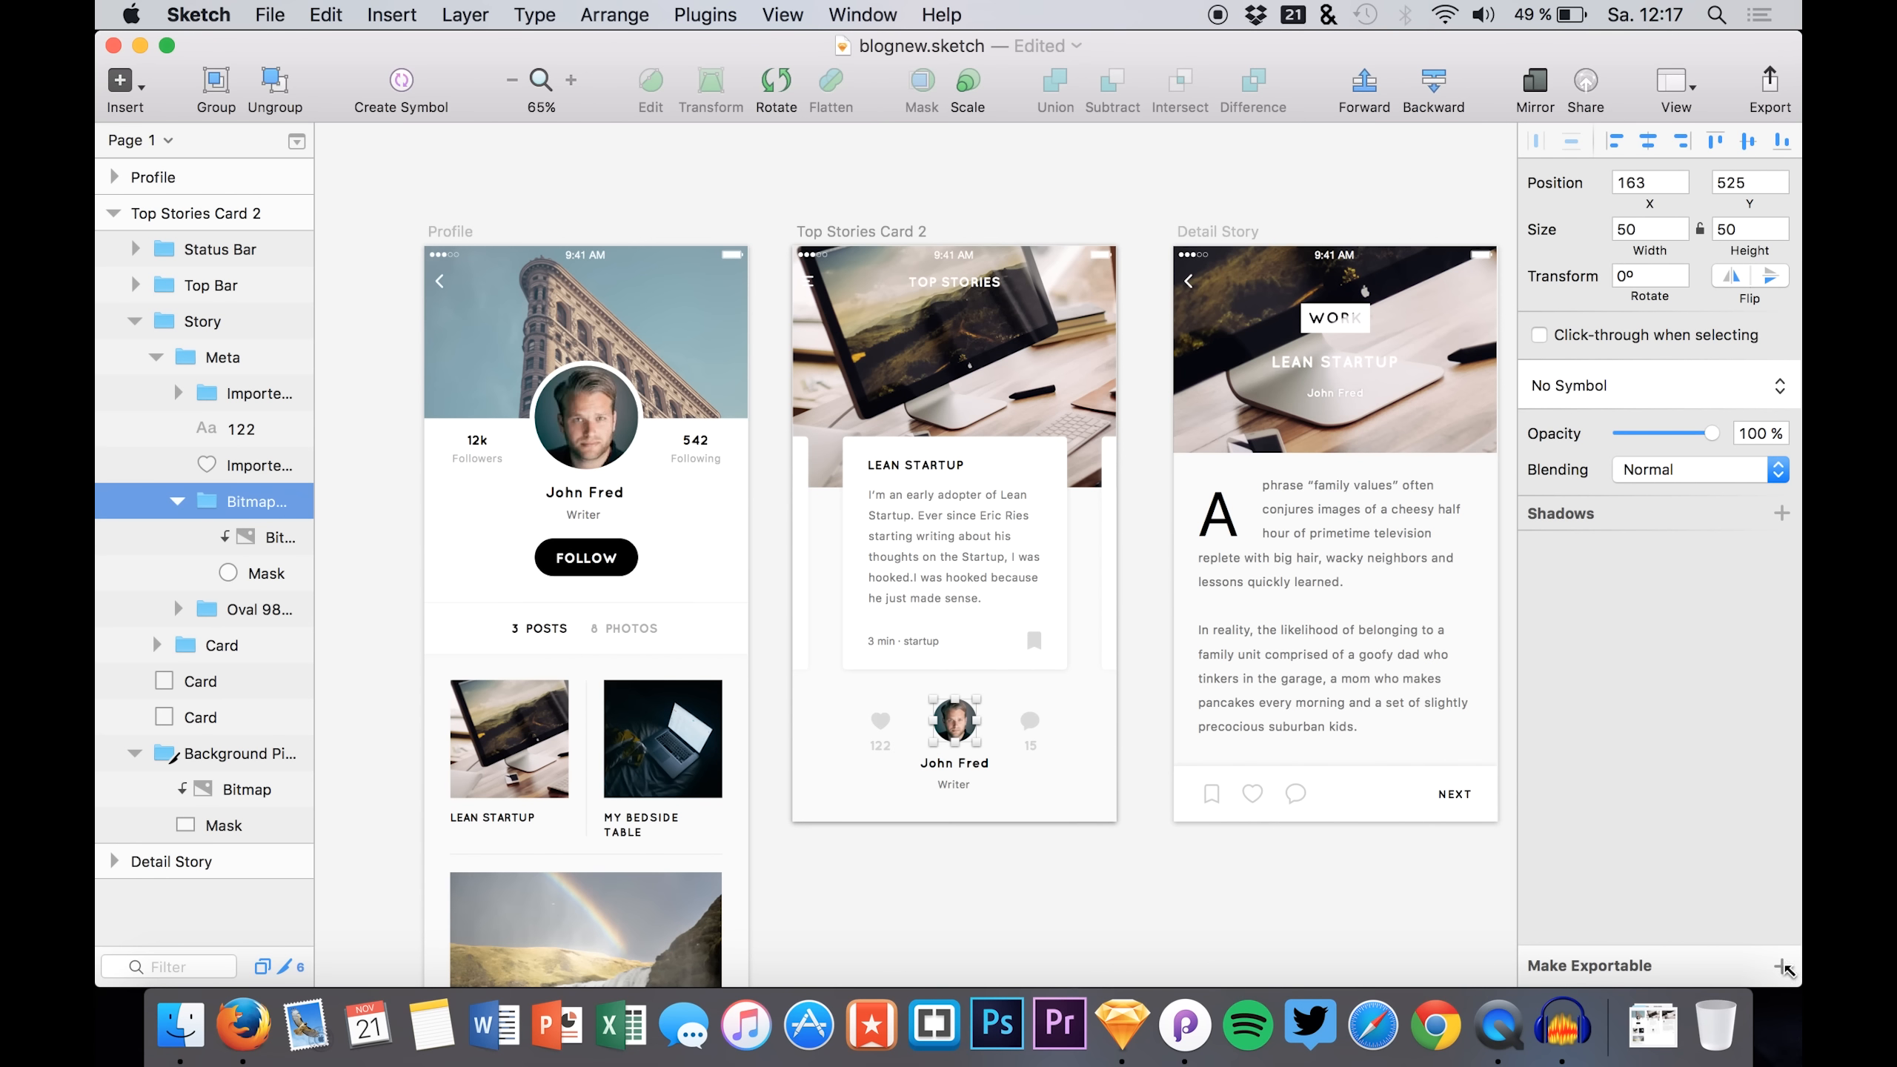
click(1782, 966)
click(1548, 901)
click(1597, 902)
click(1546, 805)
click(1639, 900)
text(@2x)
key(Return)
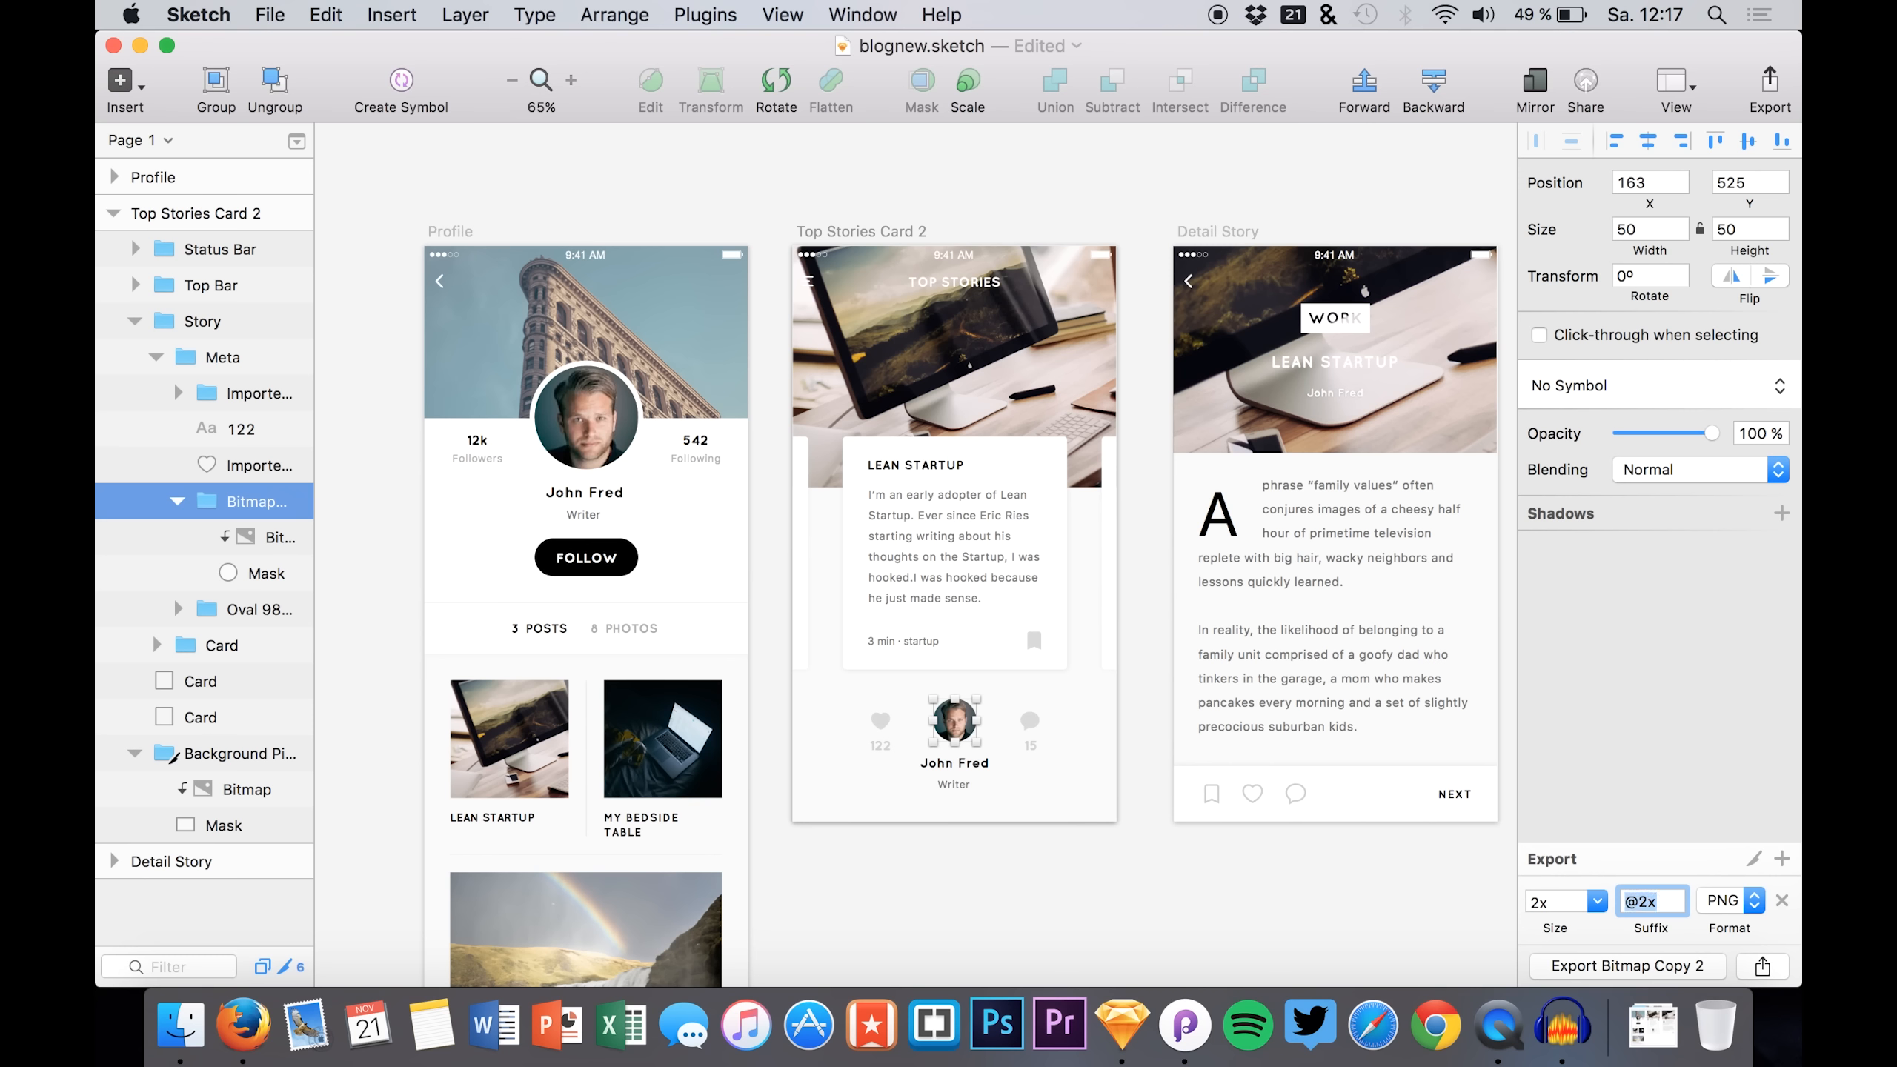
click(1556, 971)
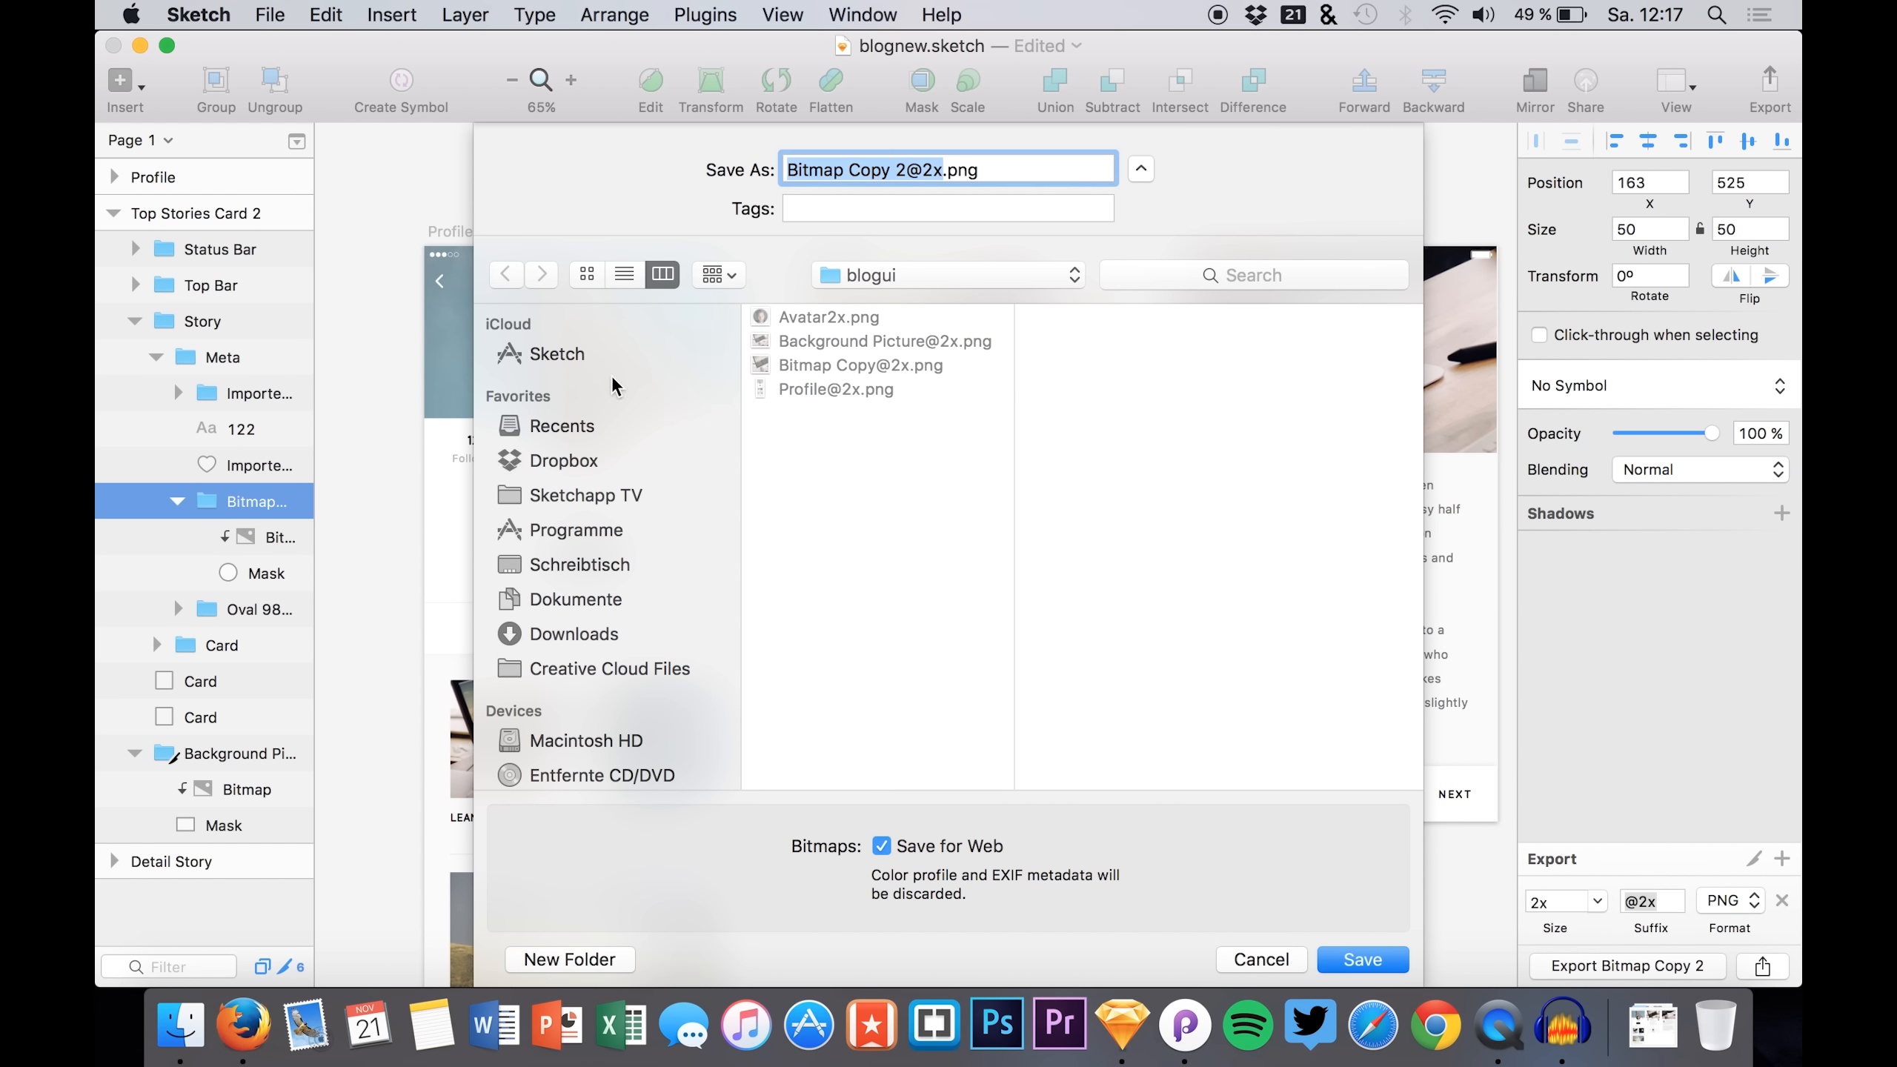
key(Return)
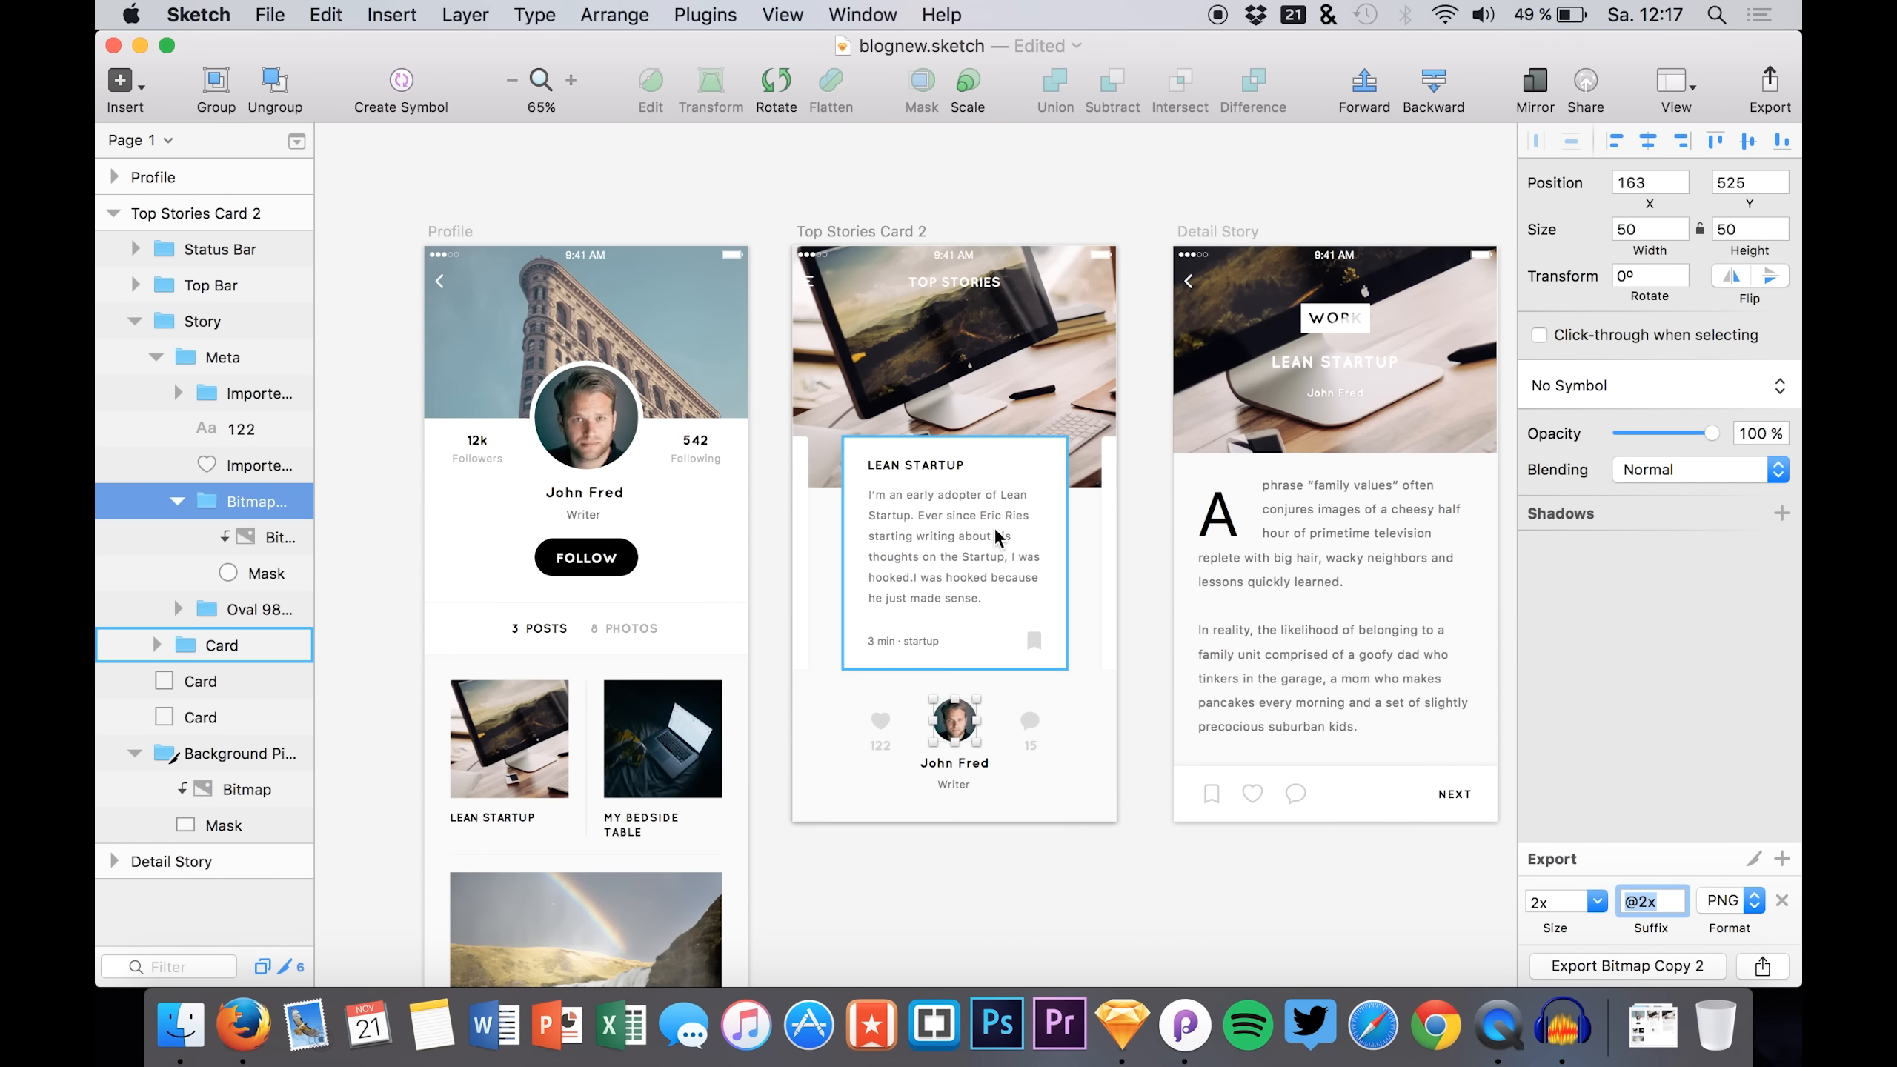
scroll(1098, 628, right, 4)
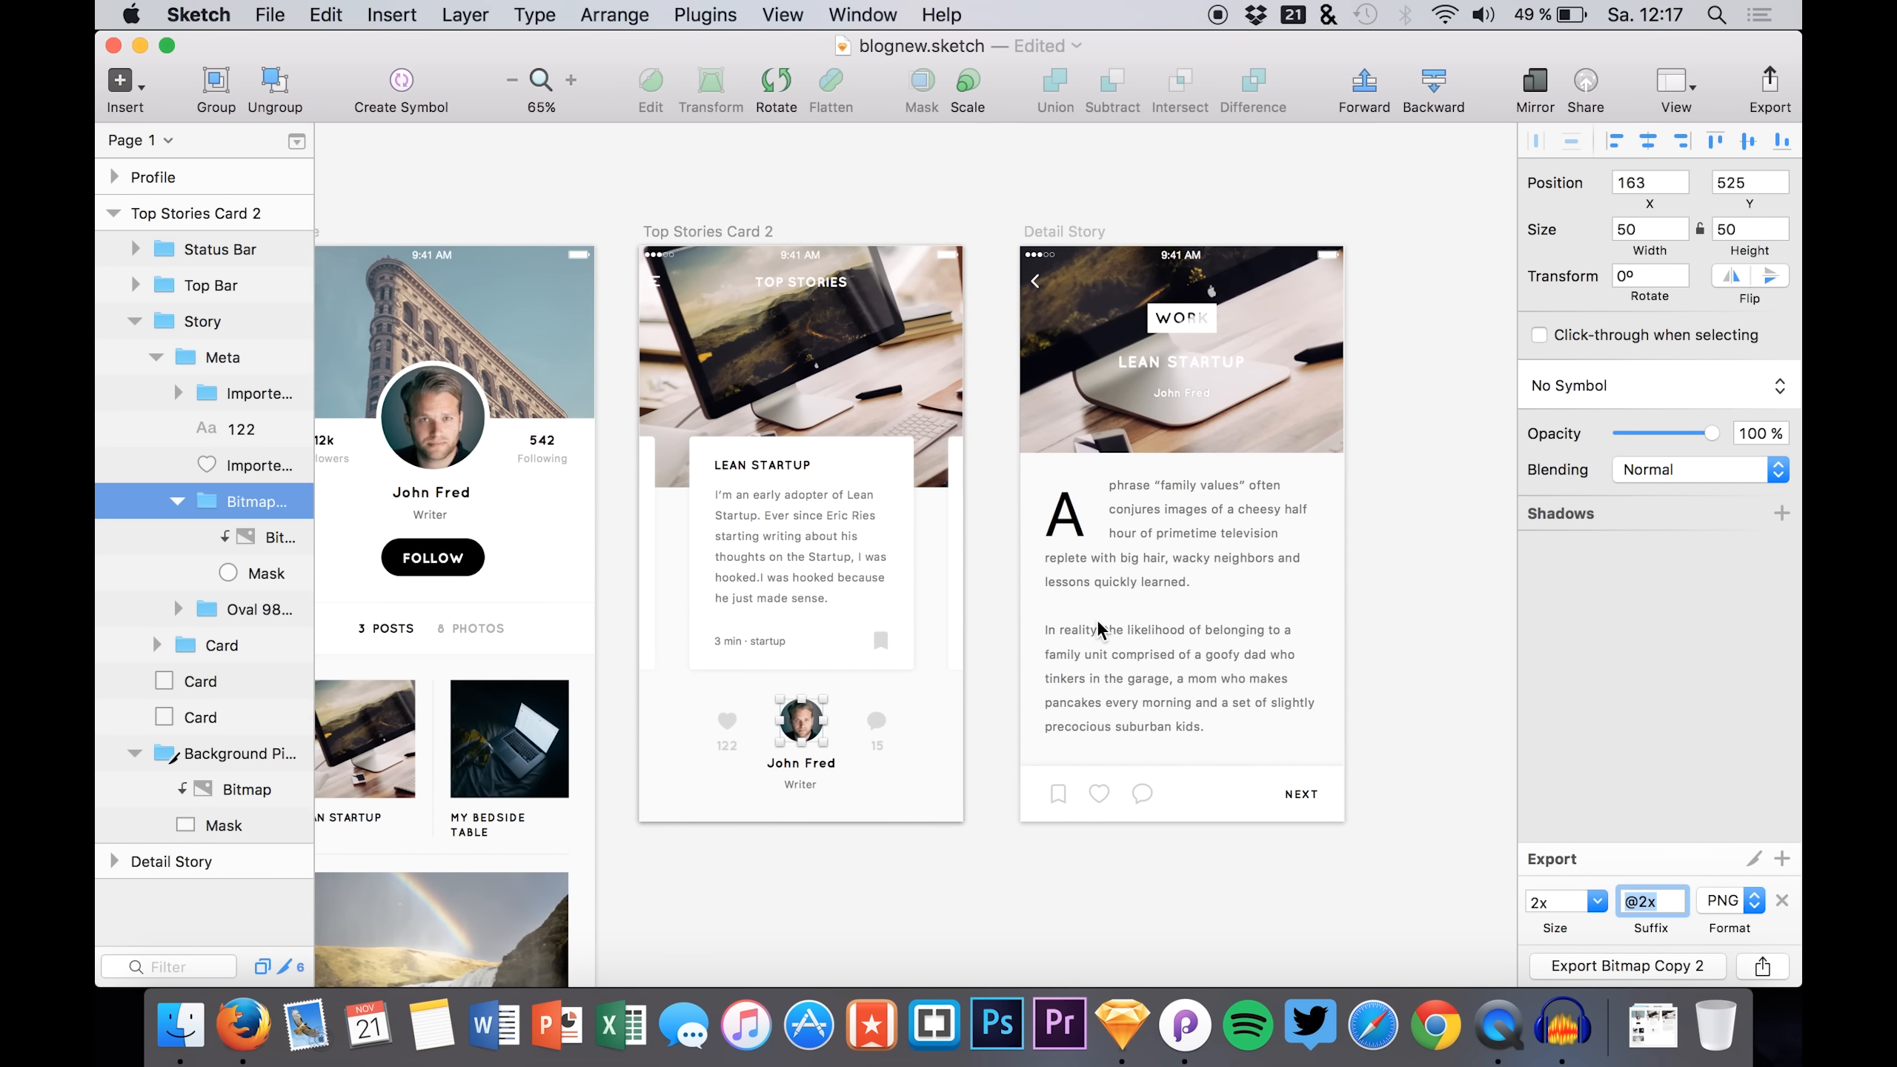
scroll(1098, 628, right, 1)
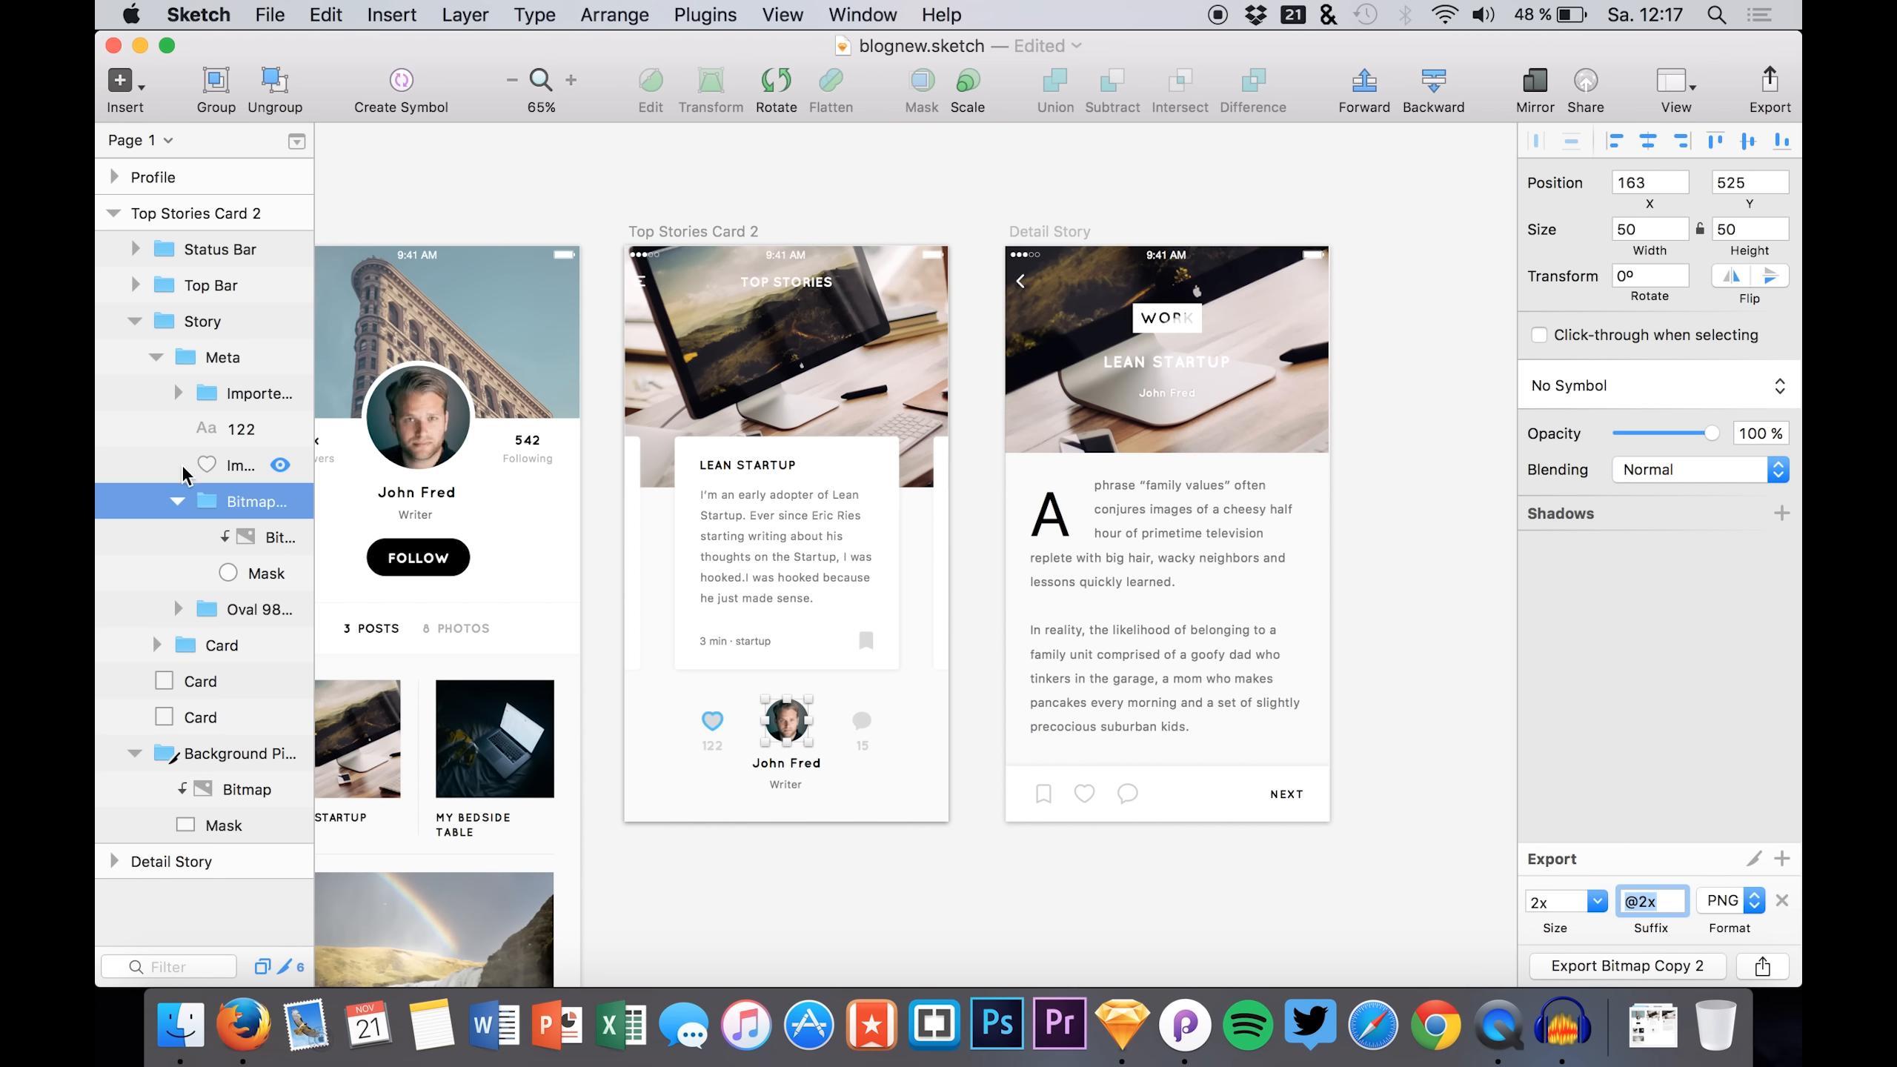
click(1038, 321)
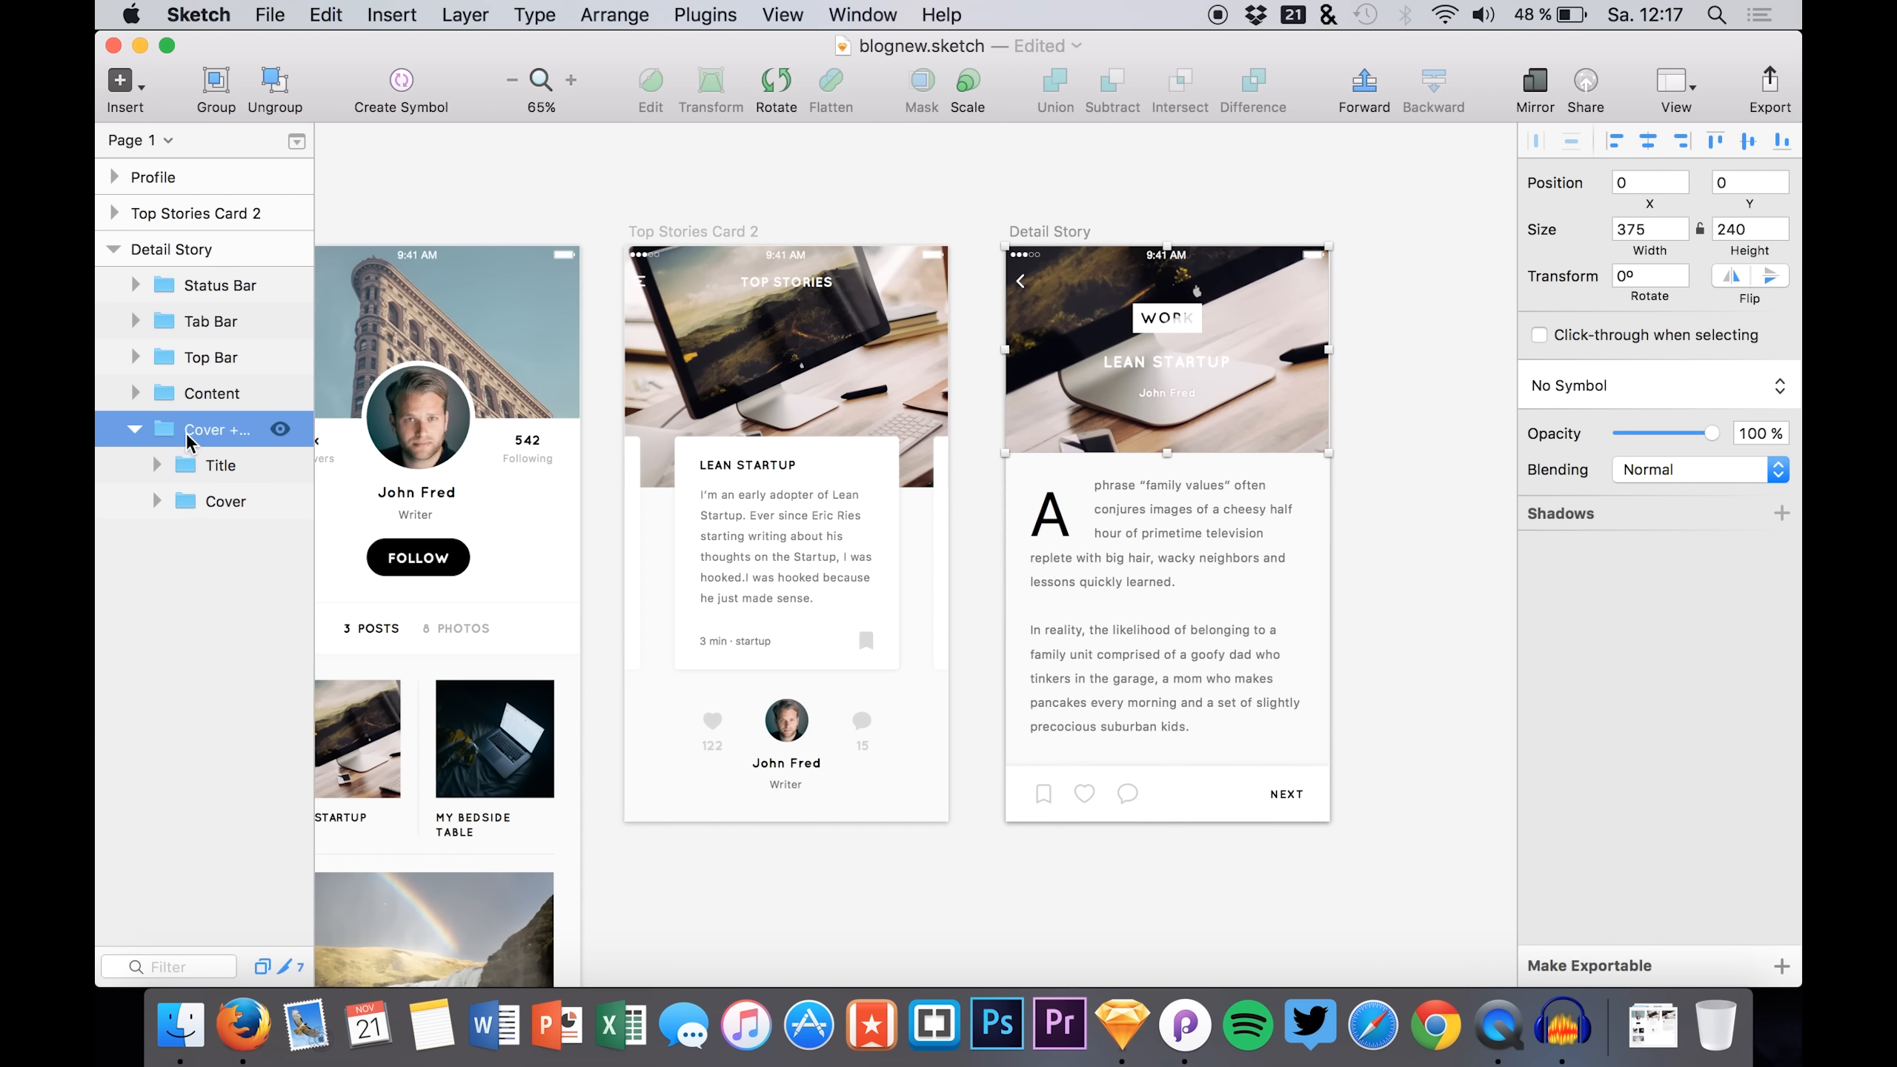
click(194, 500)
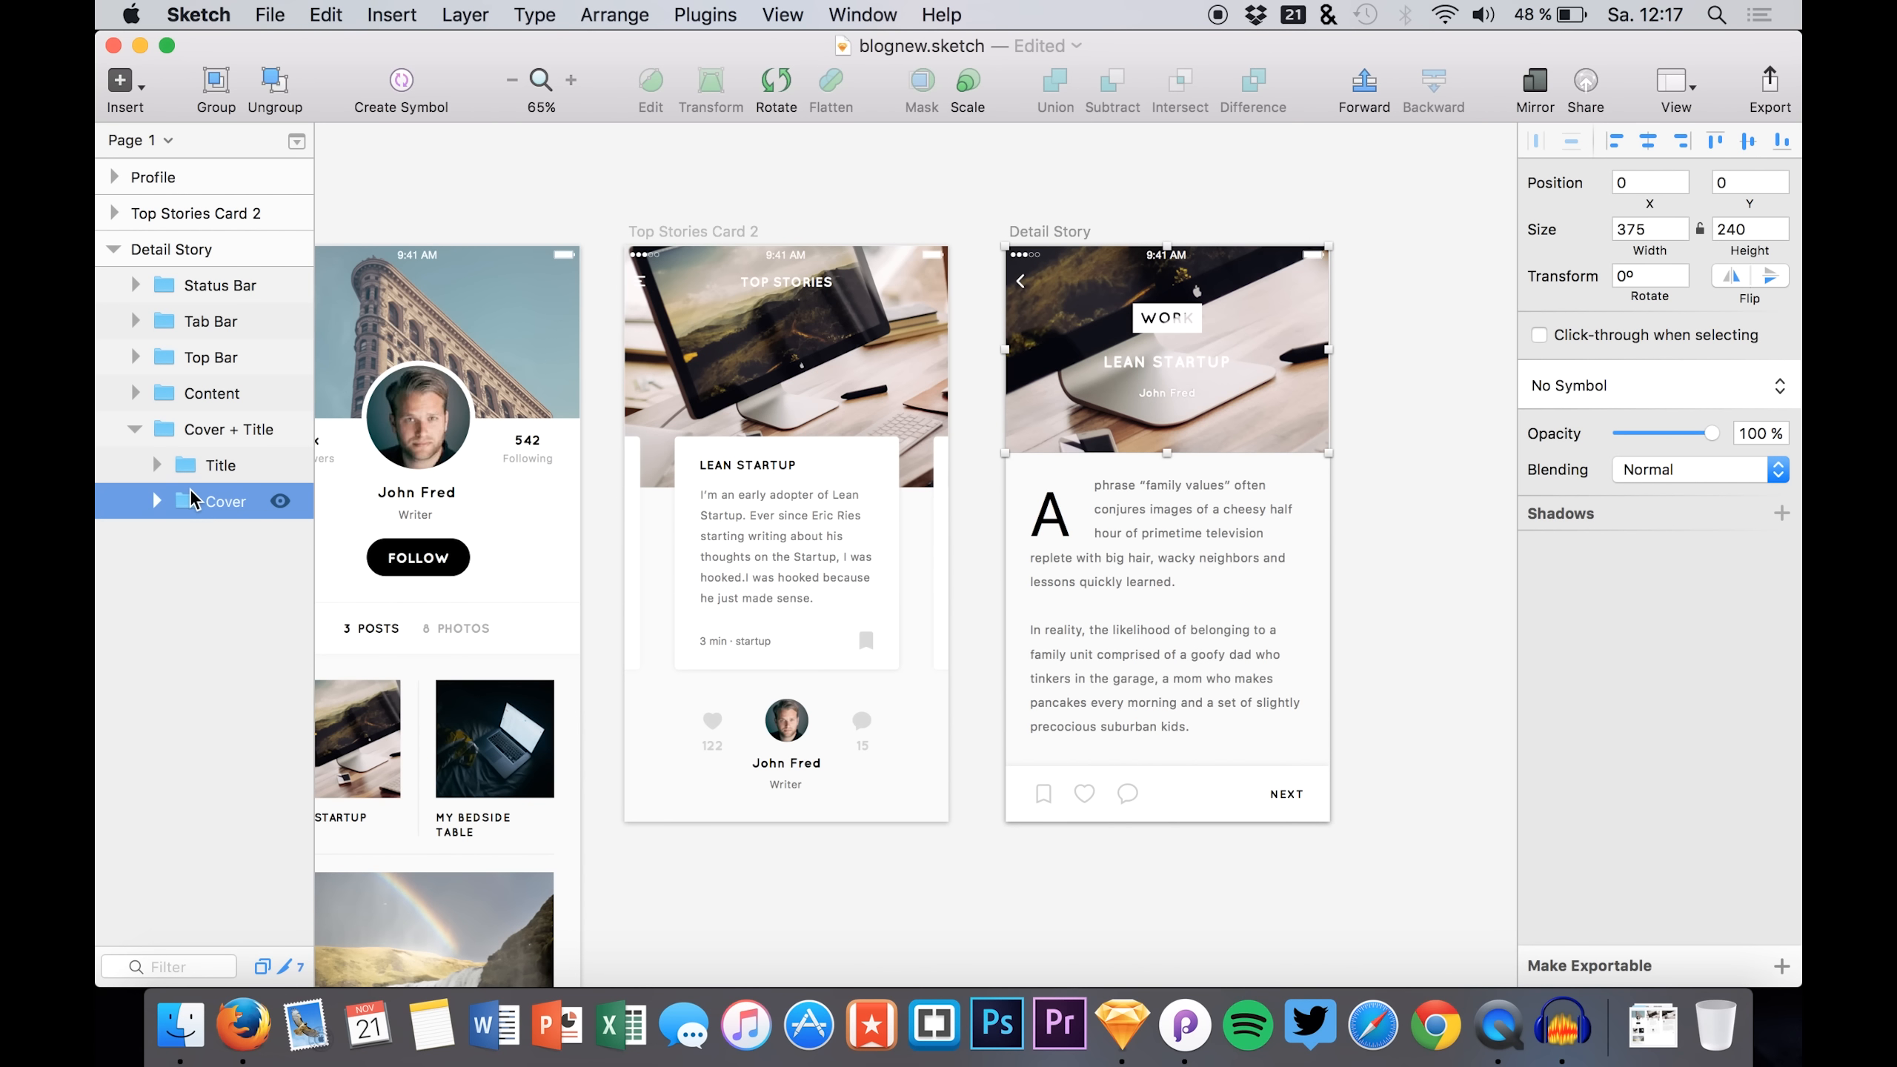
click(149, 502)
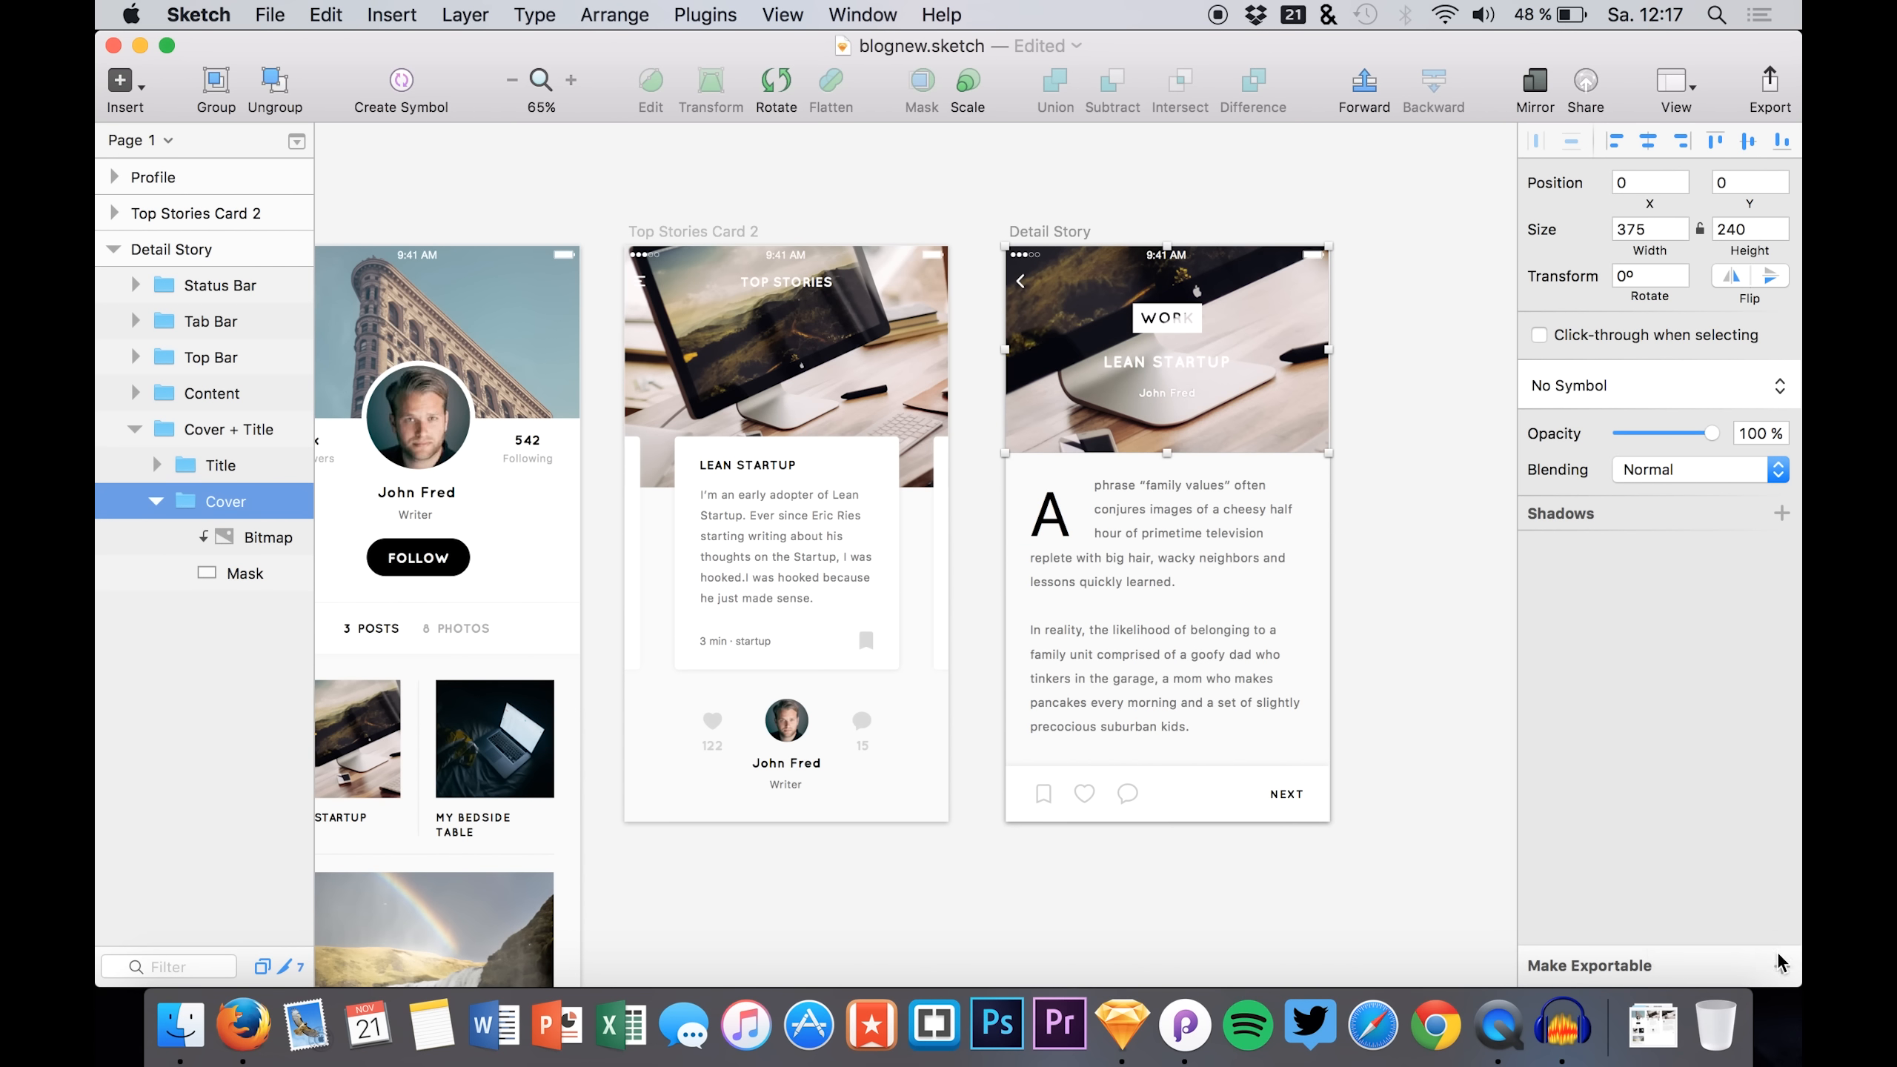
click(1717, 966)
click(1588, 901)
click(1562, 821)
click(1649, 902)
text(@2x)
key(Return)
click(1585, 968)
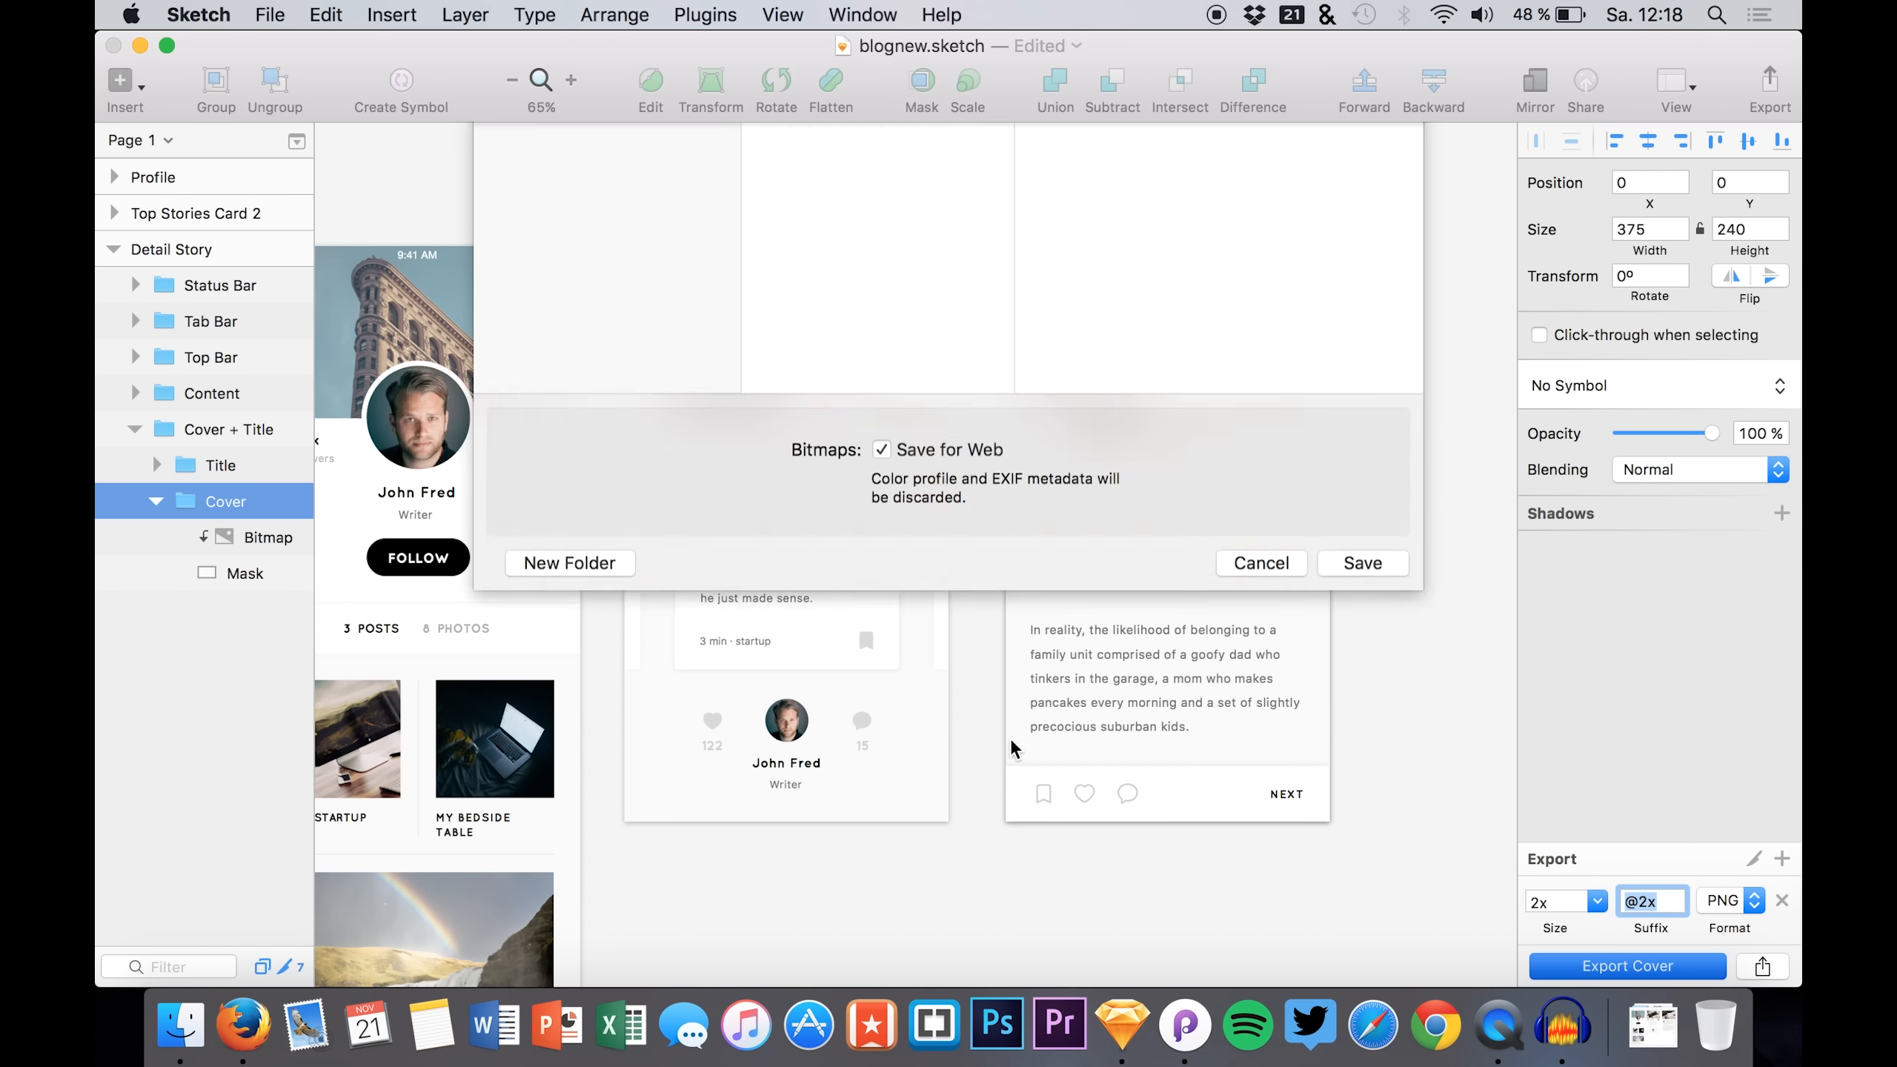
key(Return)
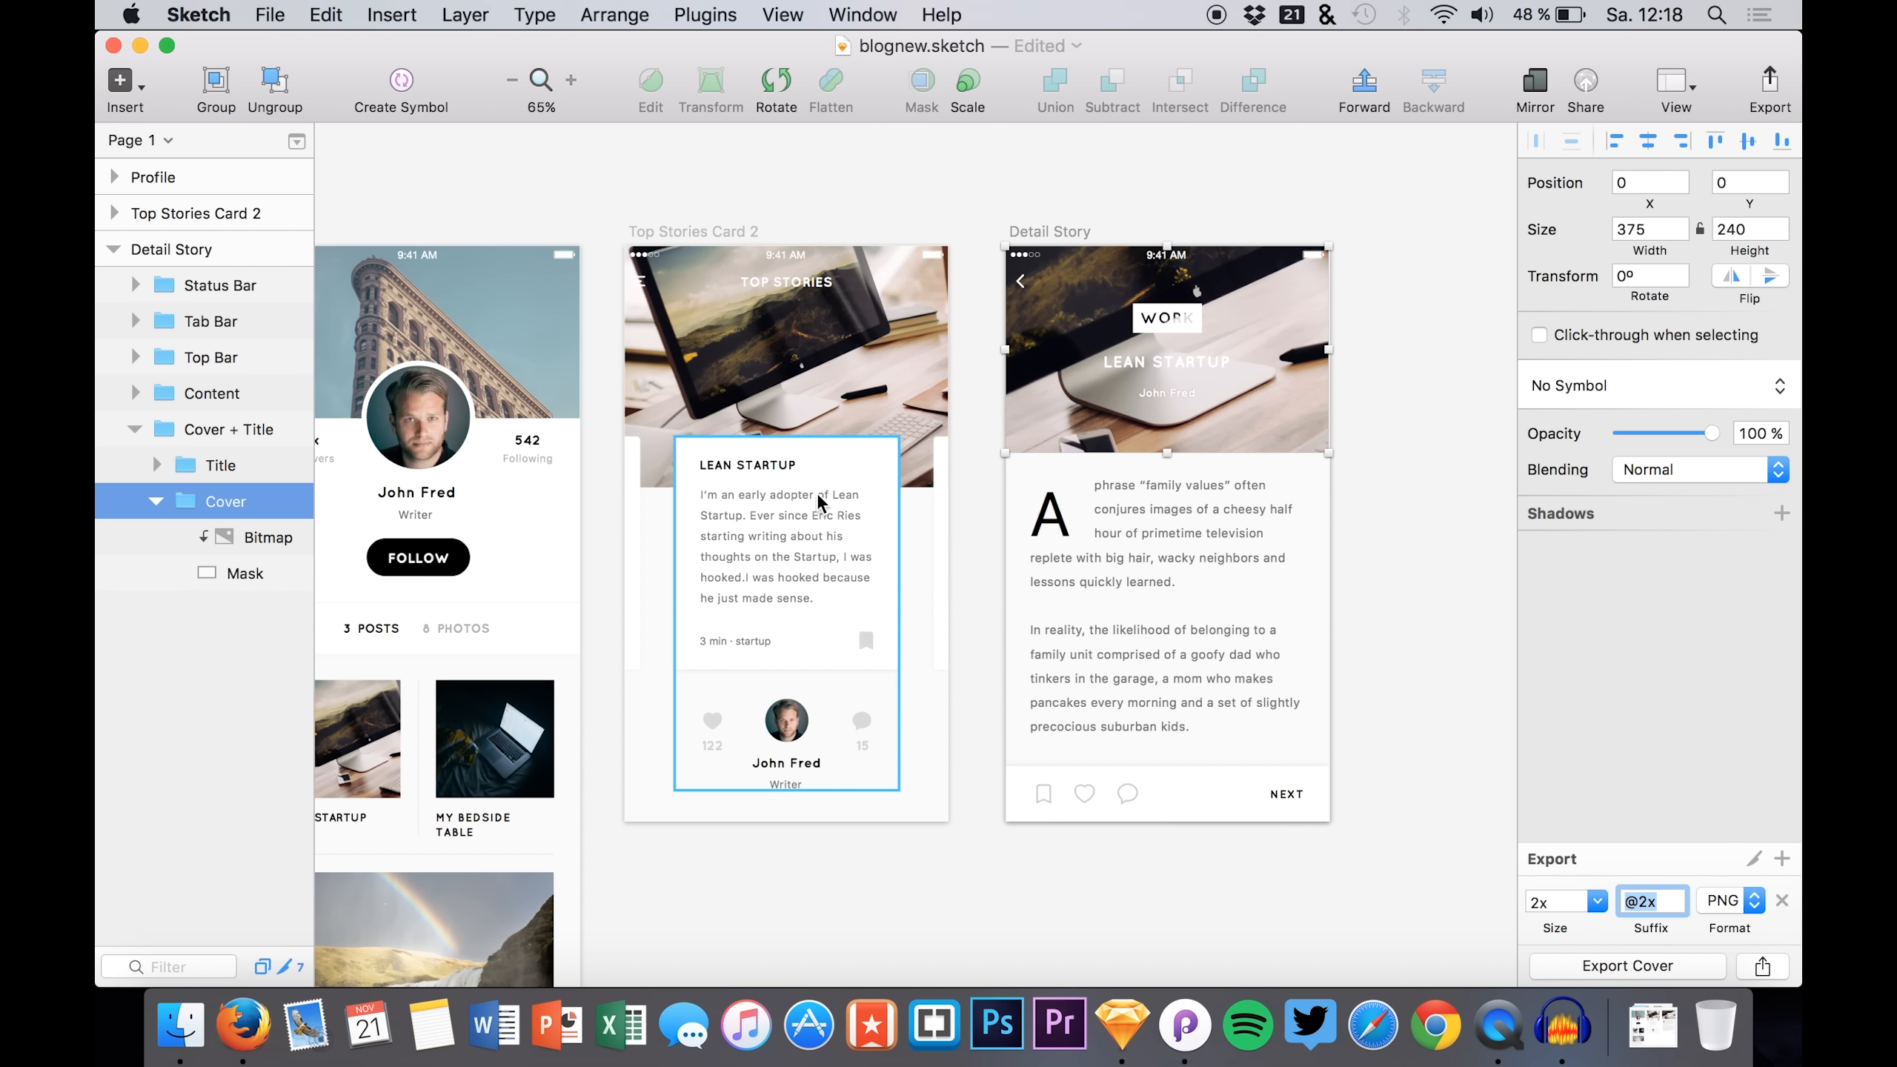
- Select the white Card rectangle behind the Lean Startup text, inside the Story group's Card subgroup on Top Stories Card 2
click(942, 648)
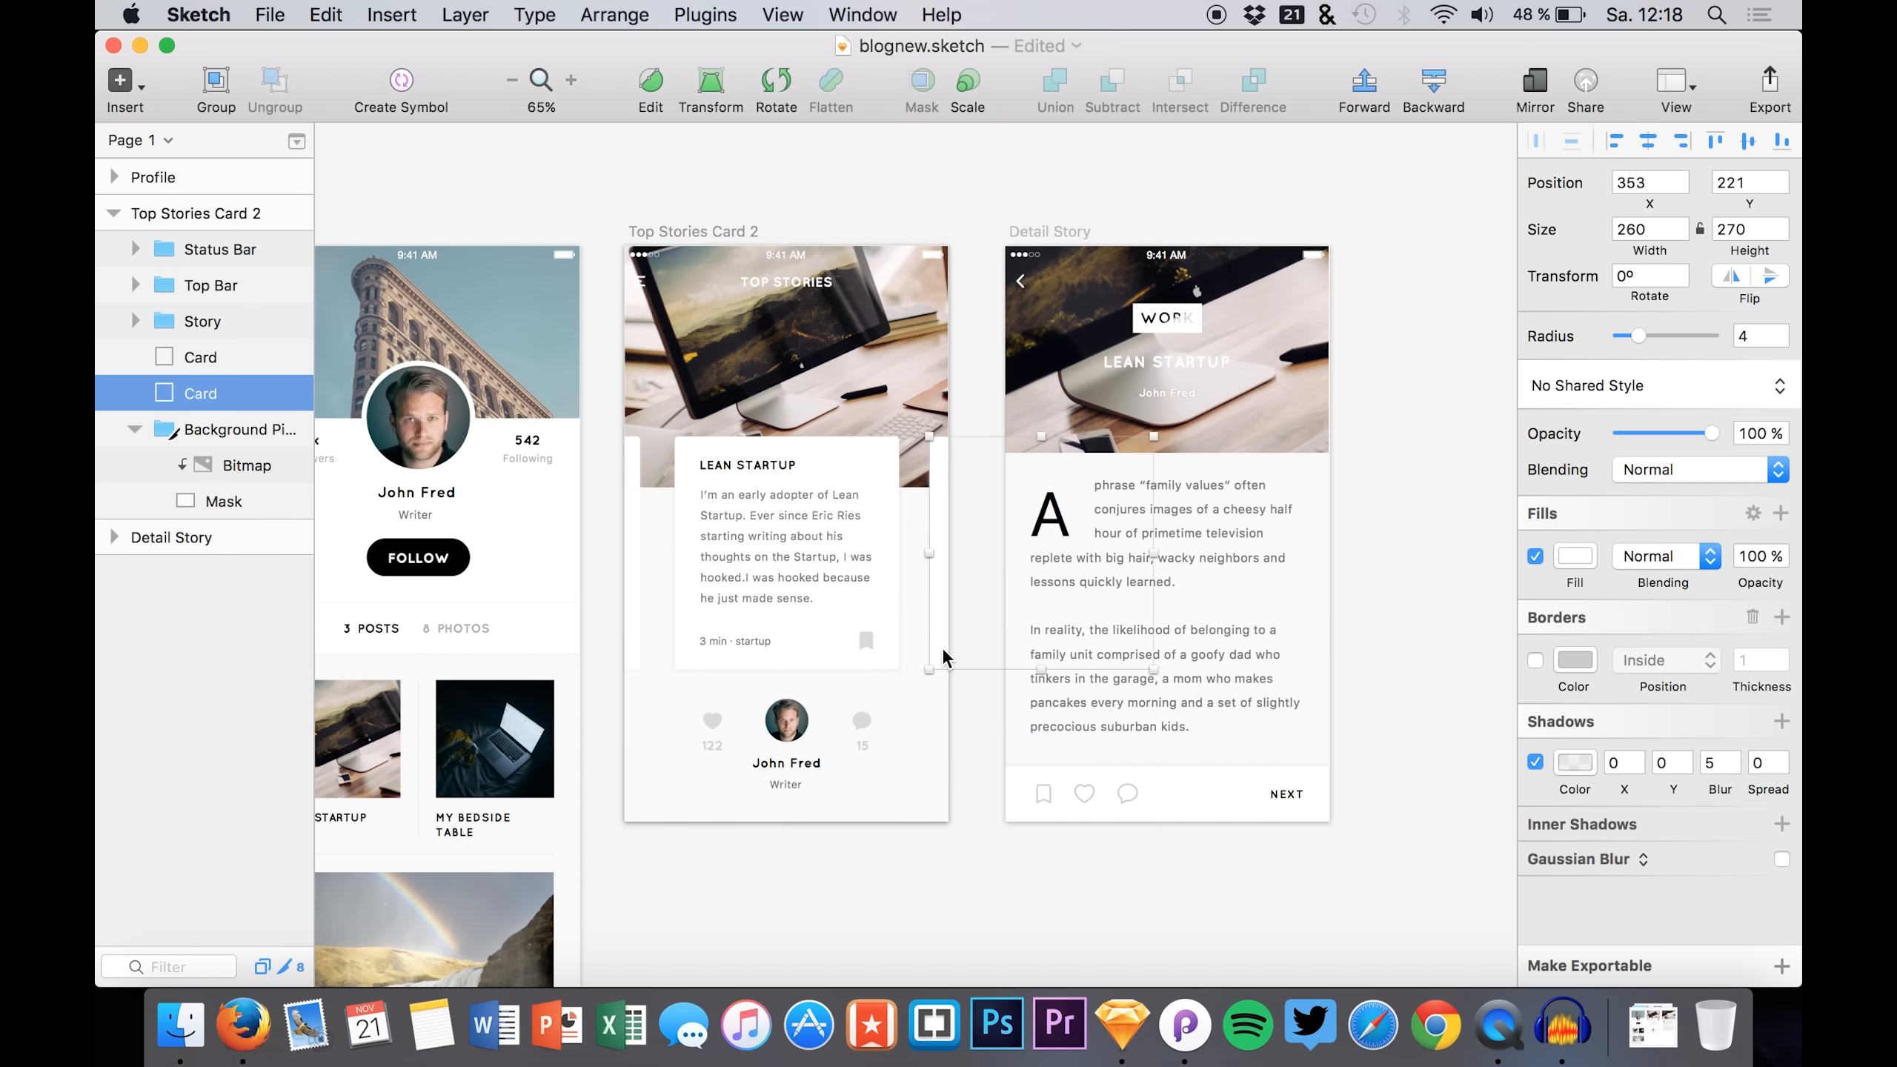
click(938, 804)
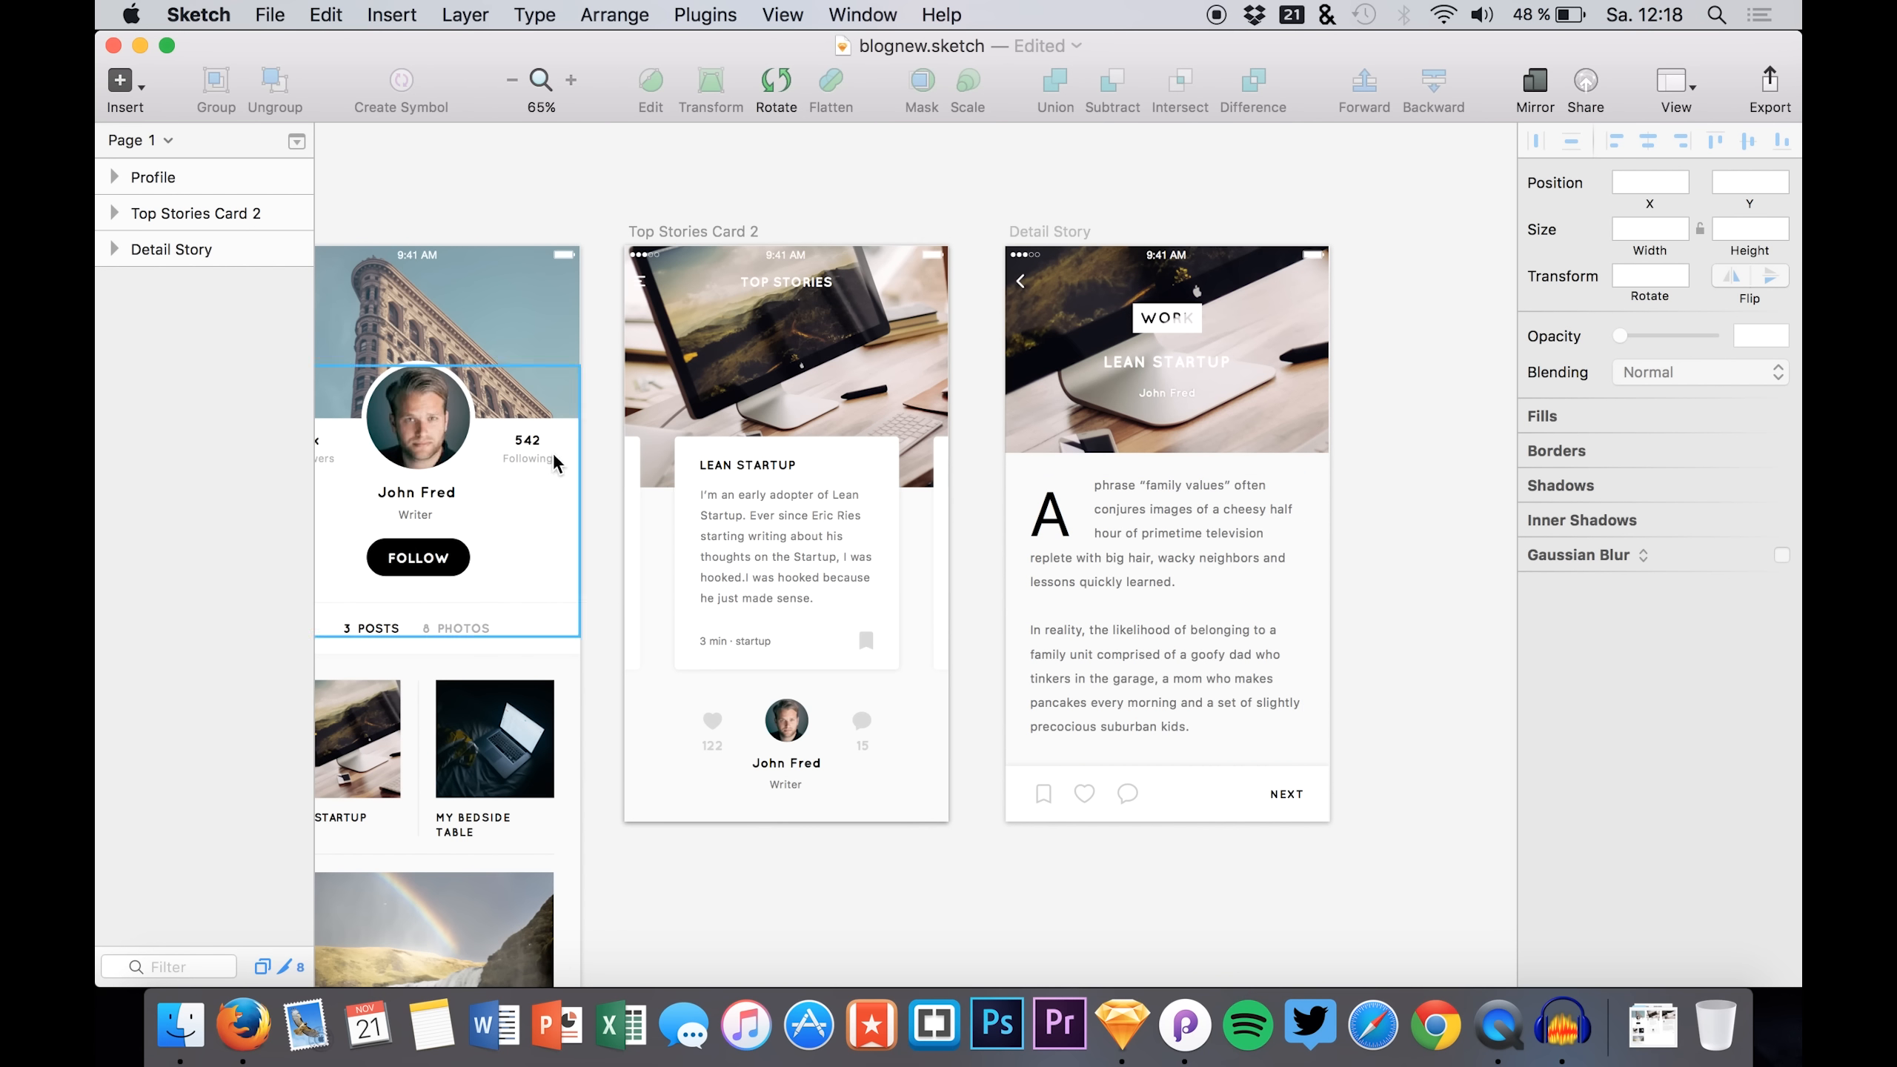
click(695, 460)
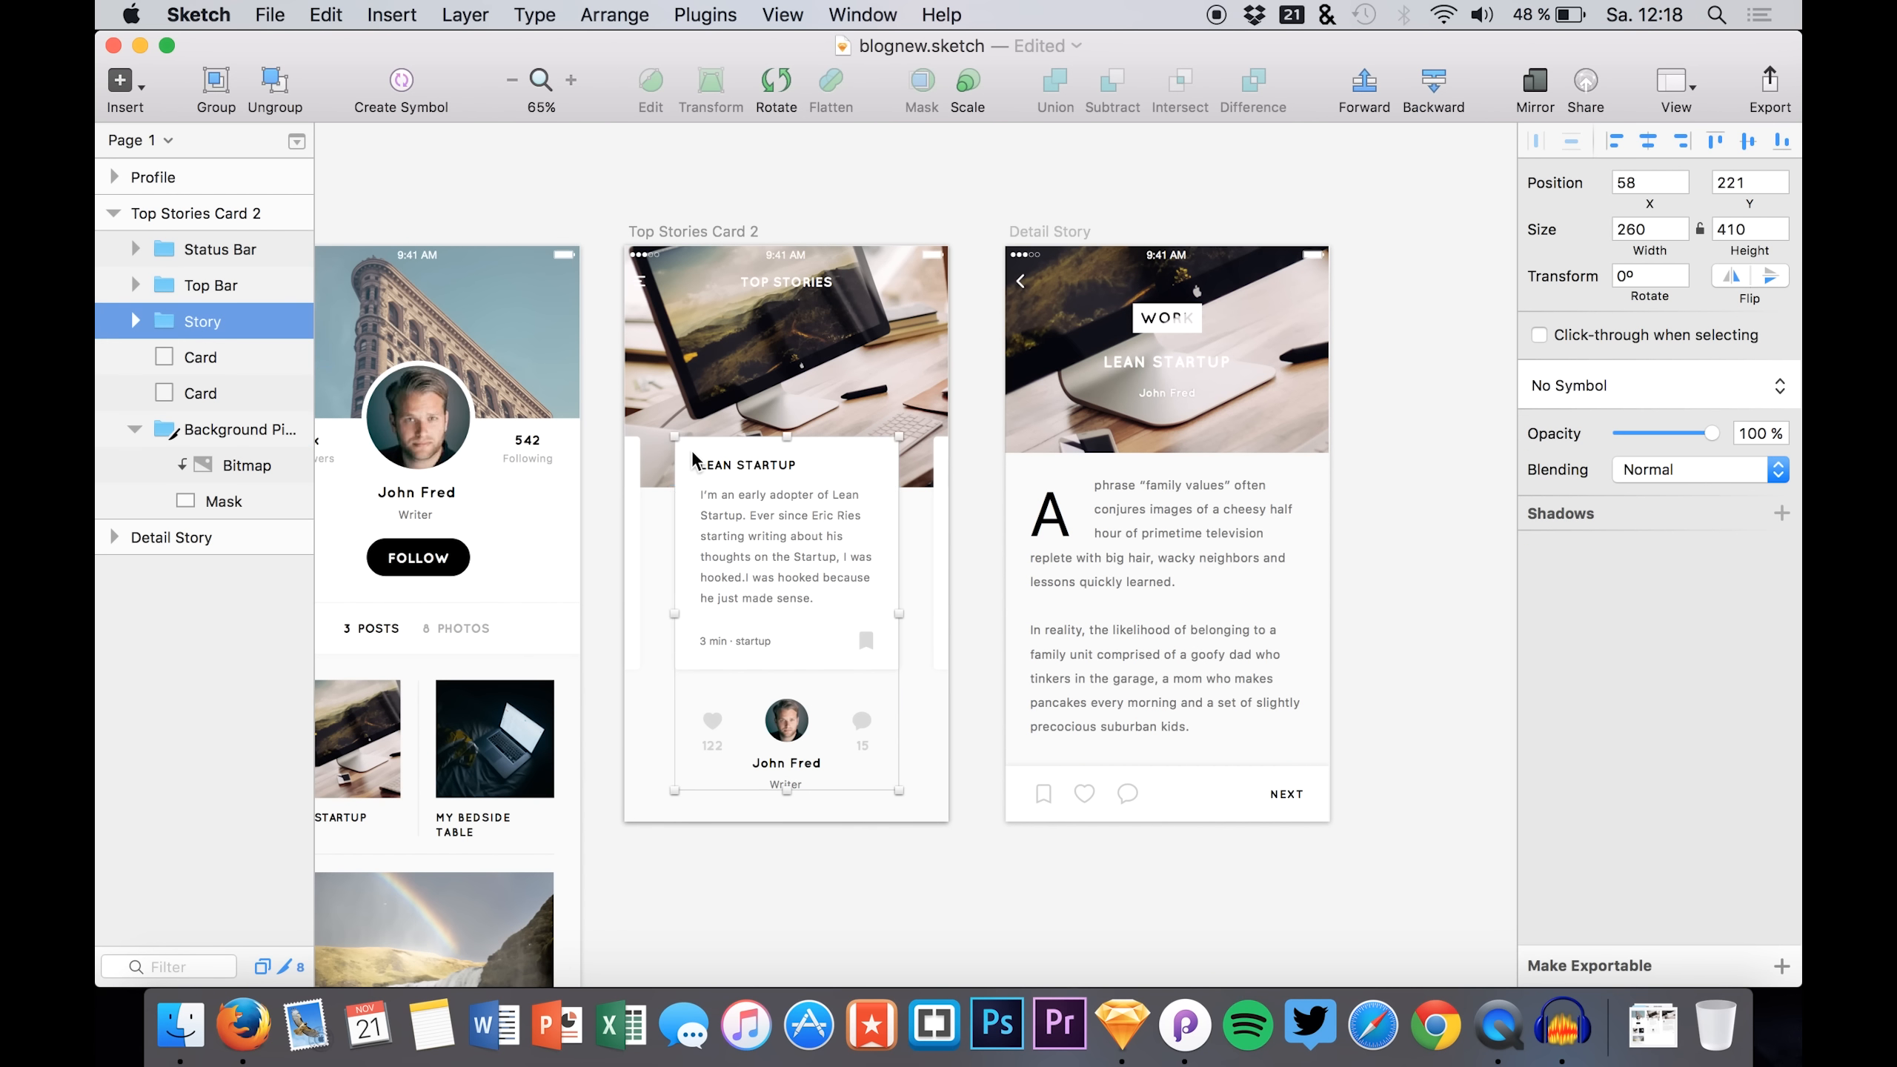
click(135, 321)
click(207, 681)
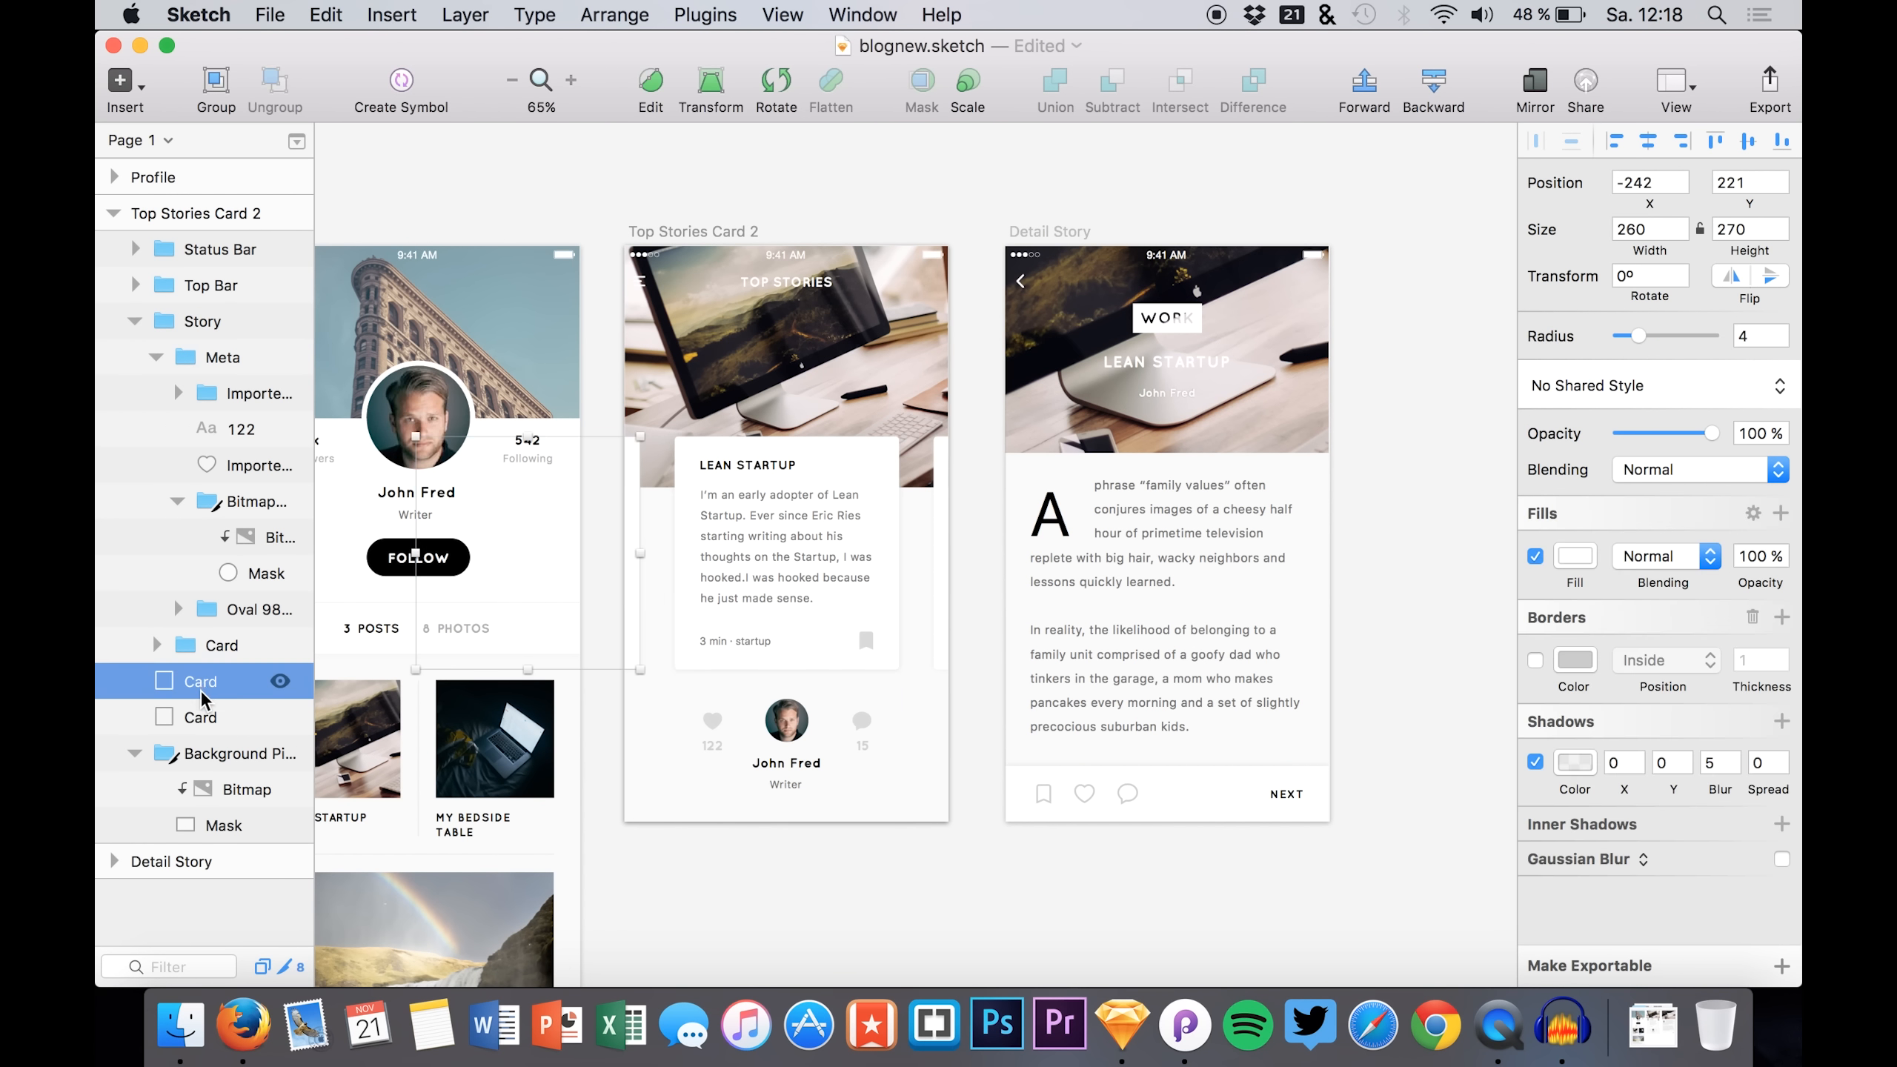
click(208, 717)
click(194, 639)
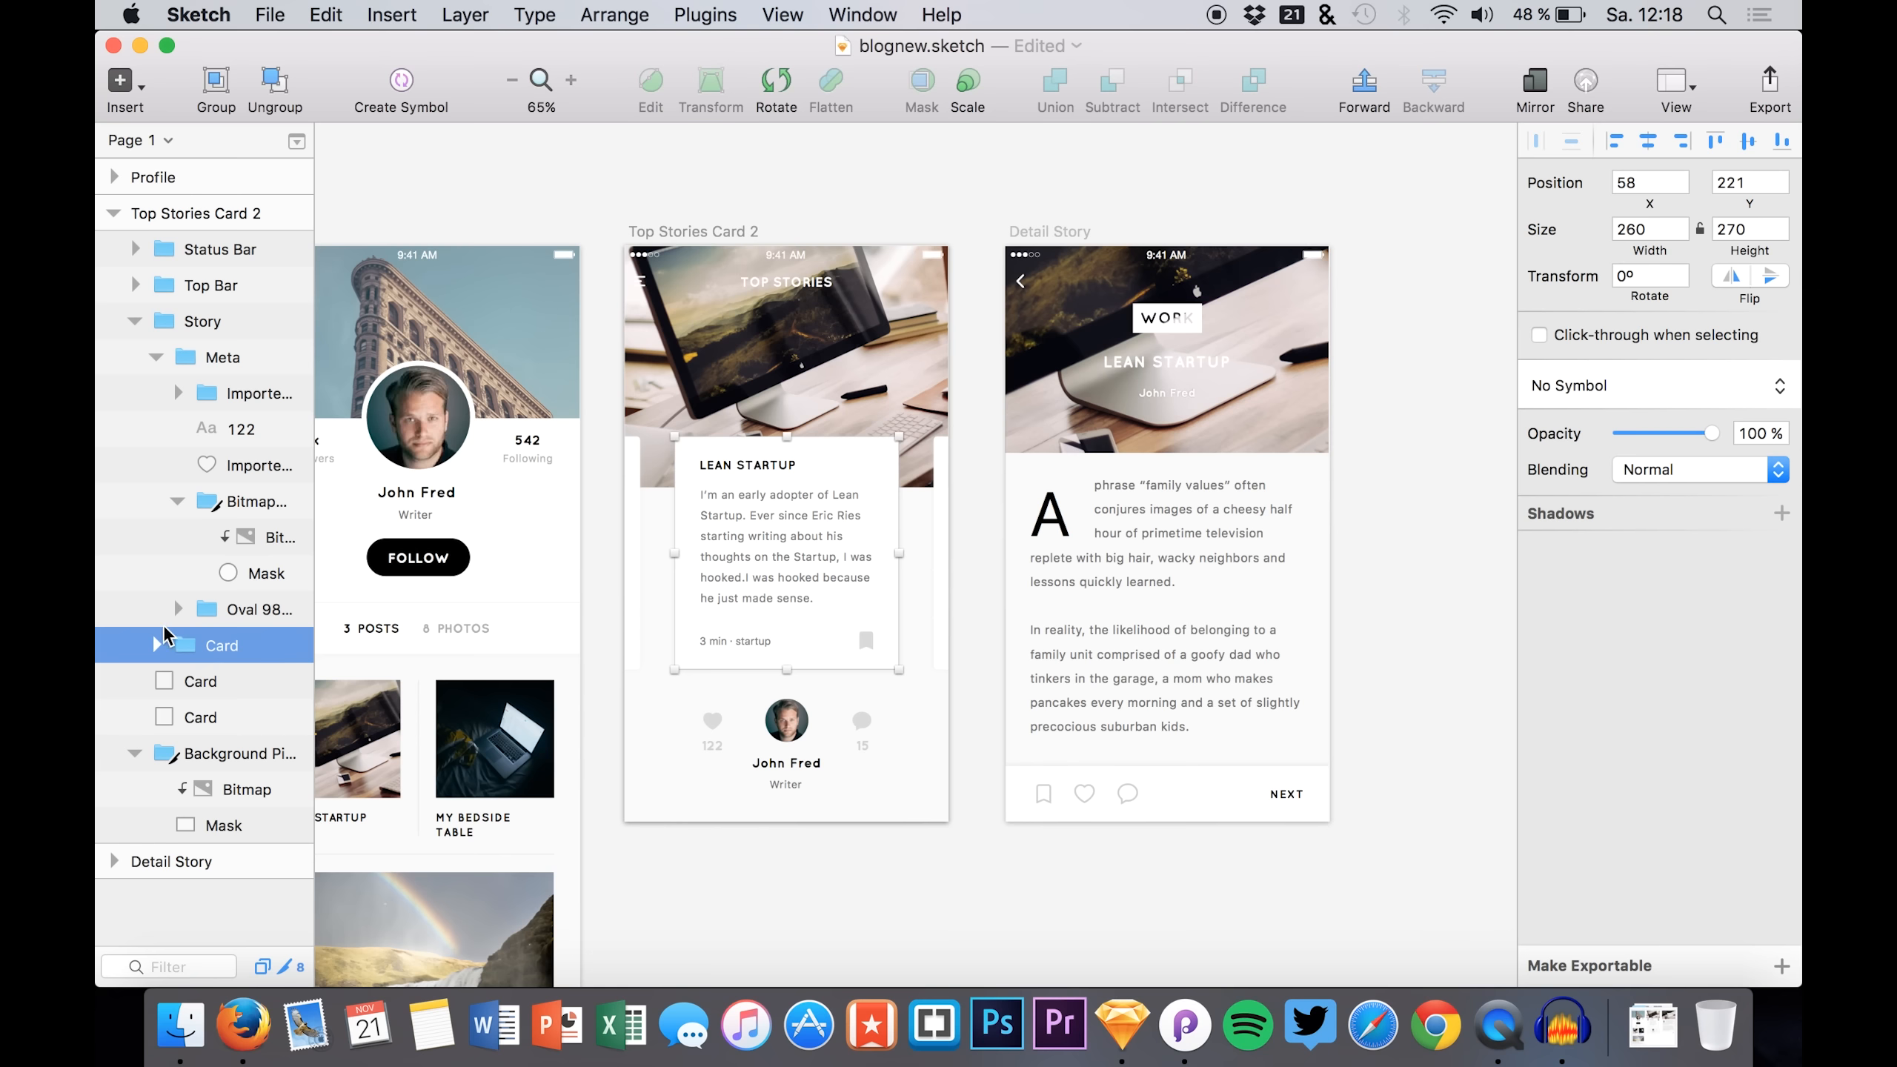
click(158, 625)
click(158, 638)
scroll(168, 655, down, 3)
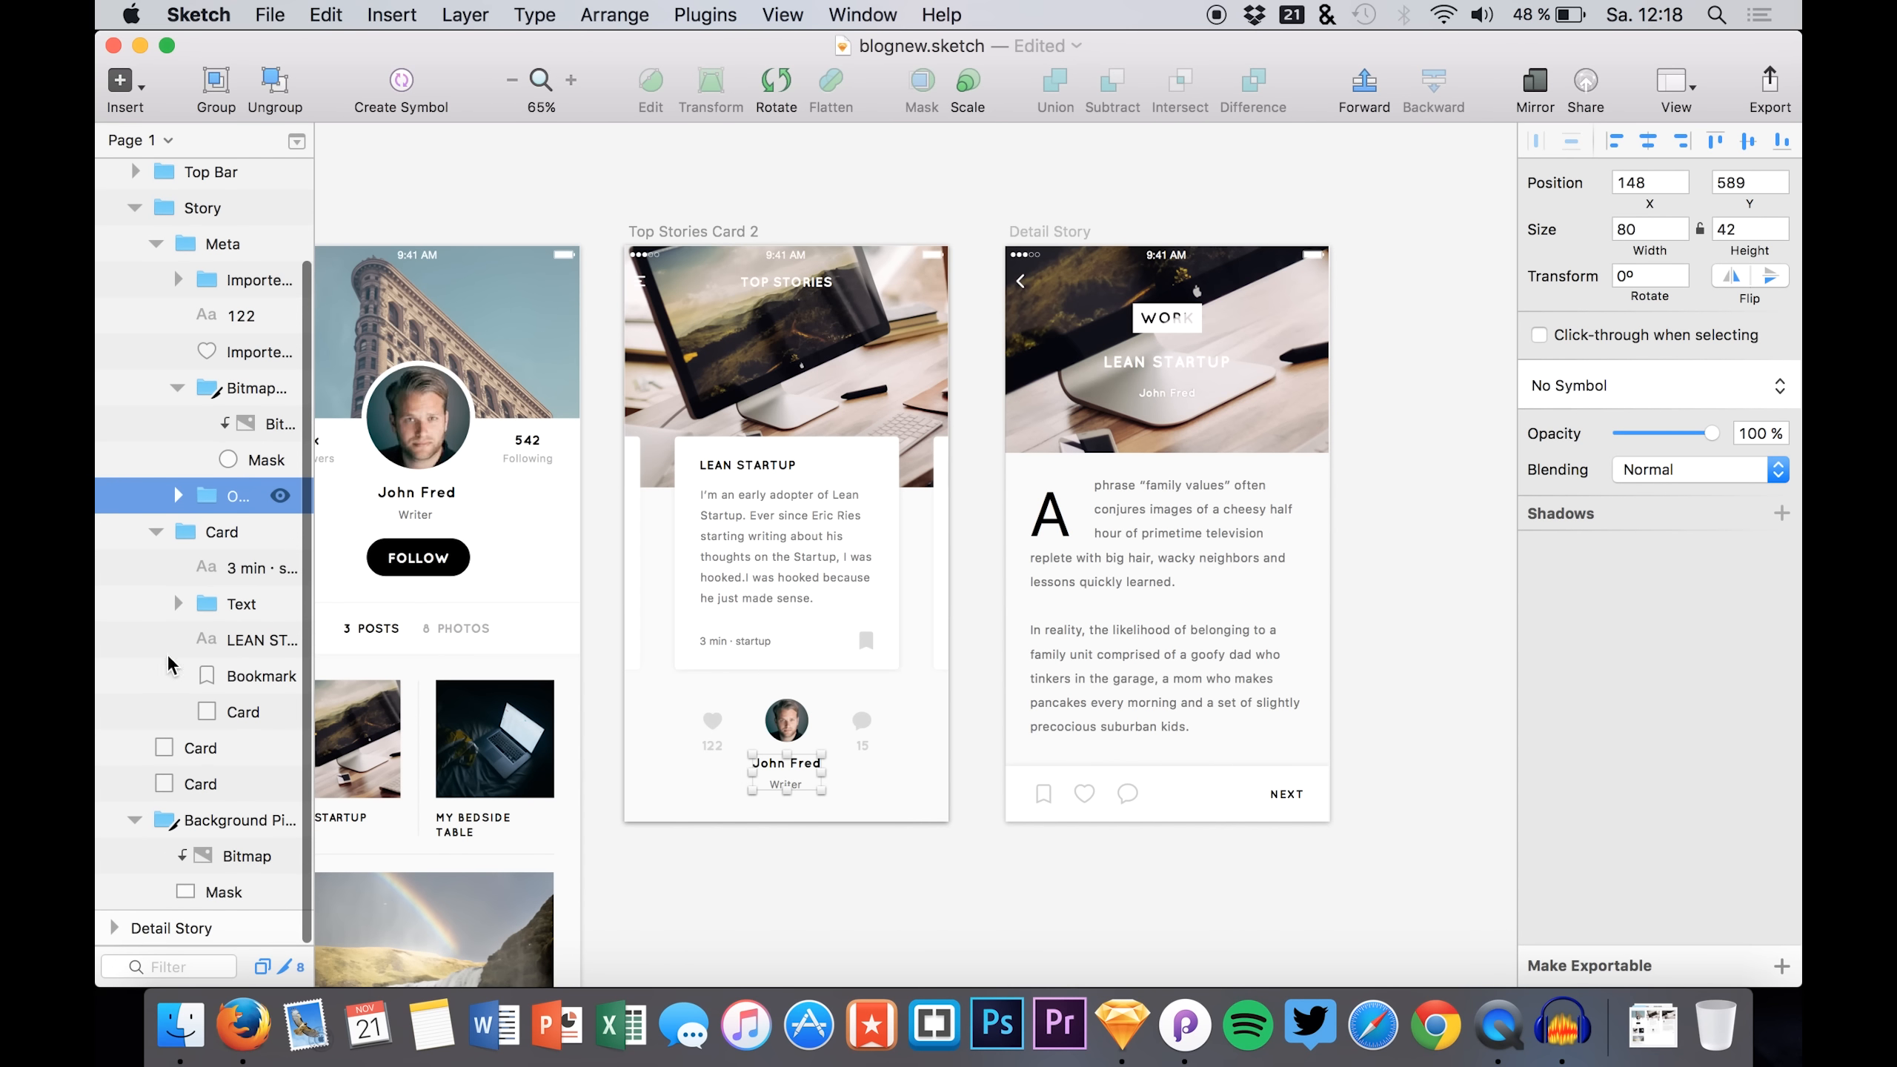
click(223, 714)
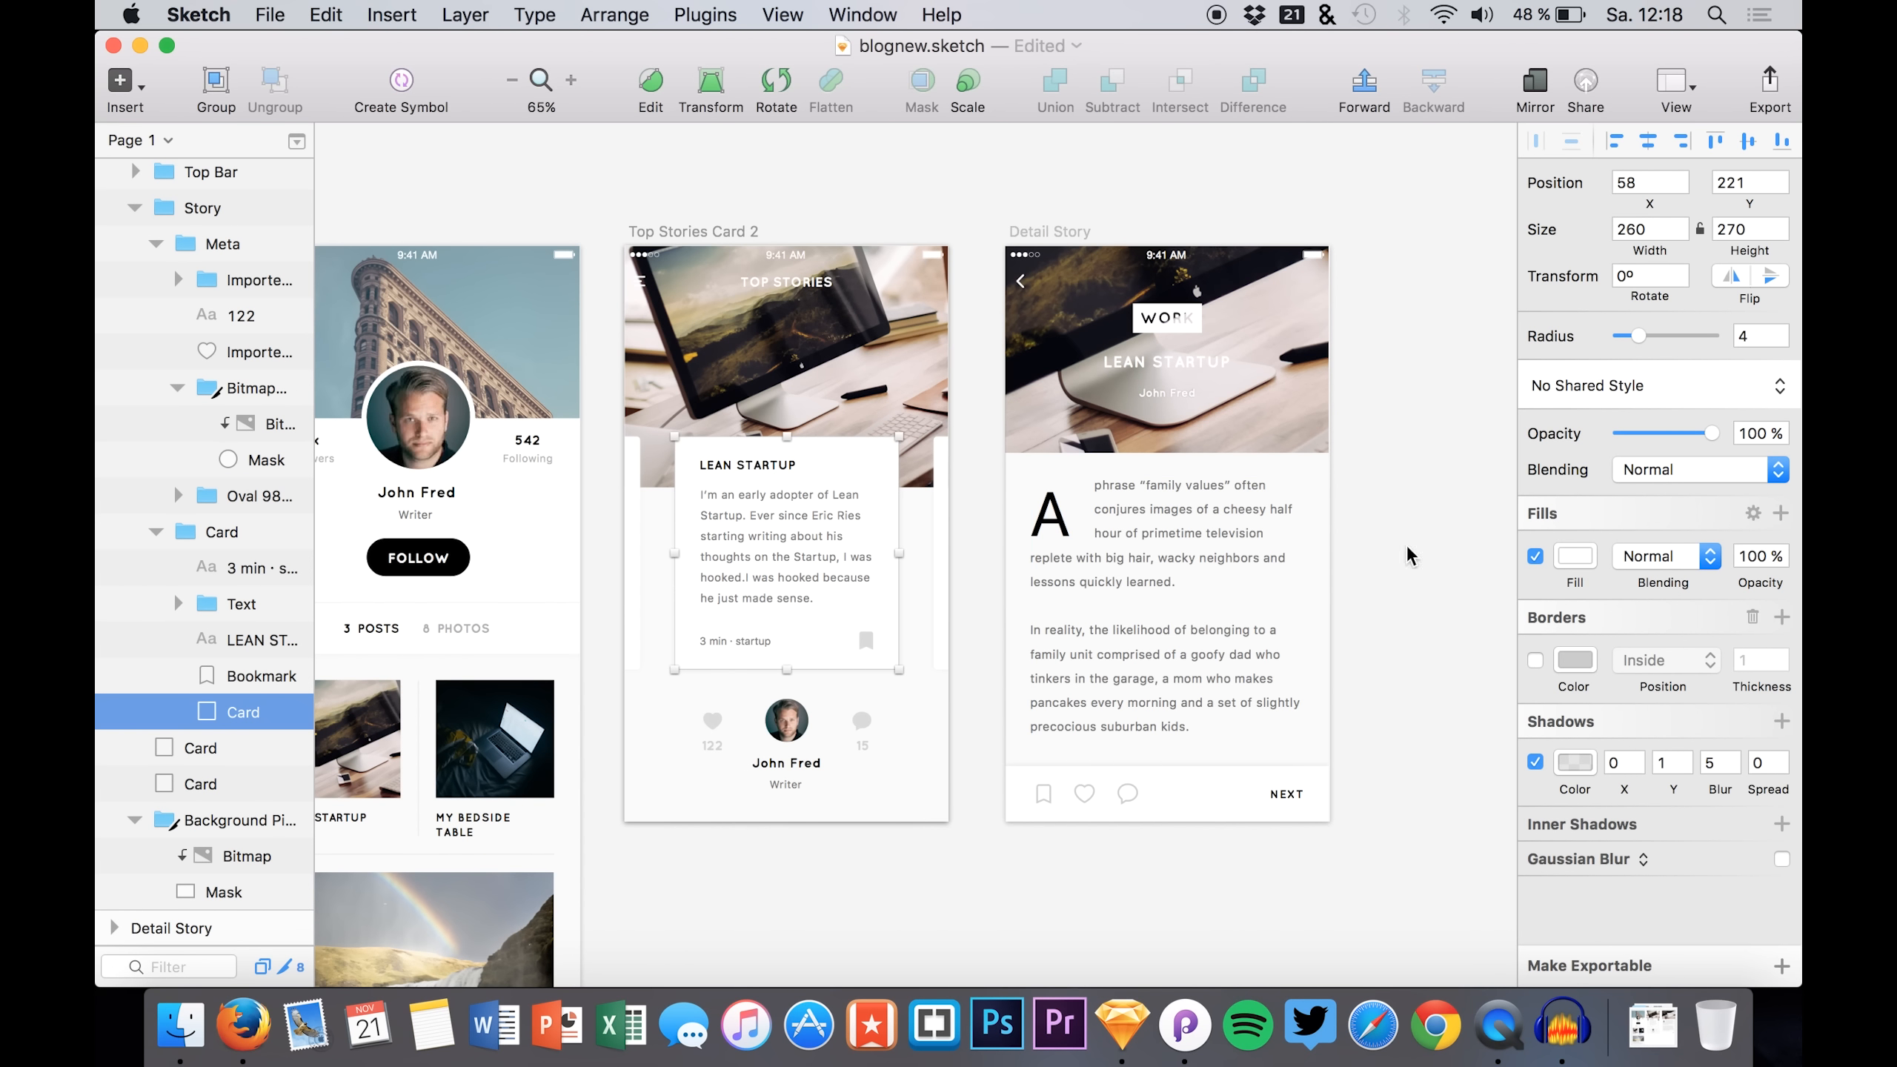
click(1781, 965)
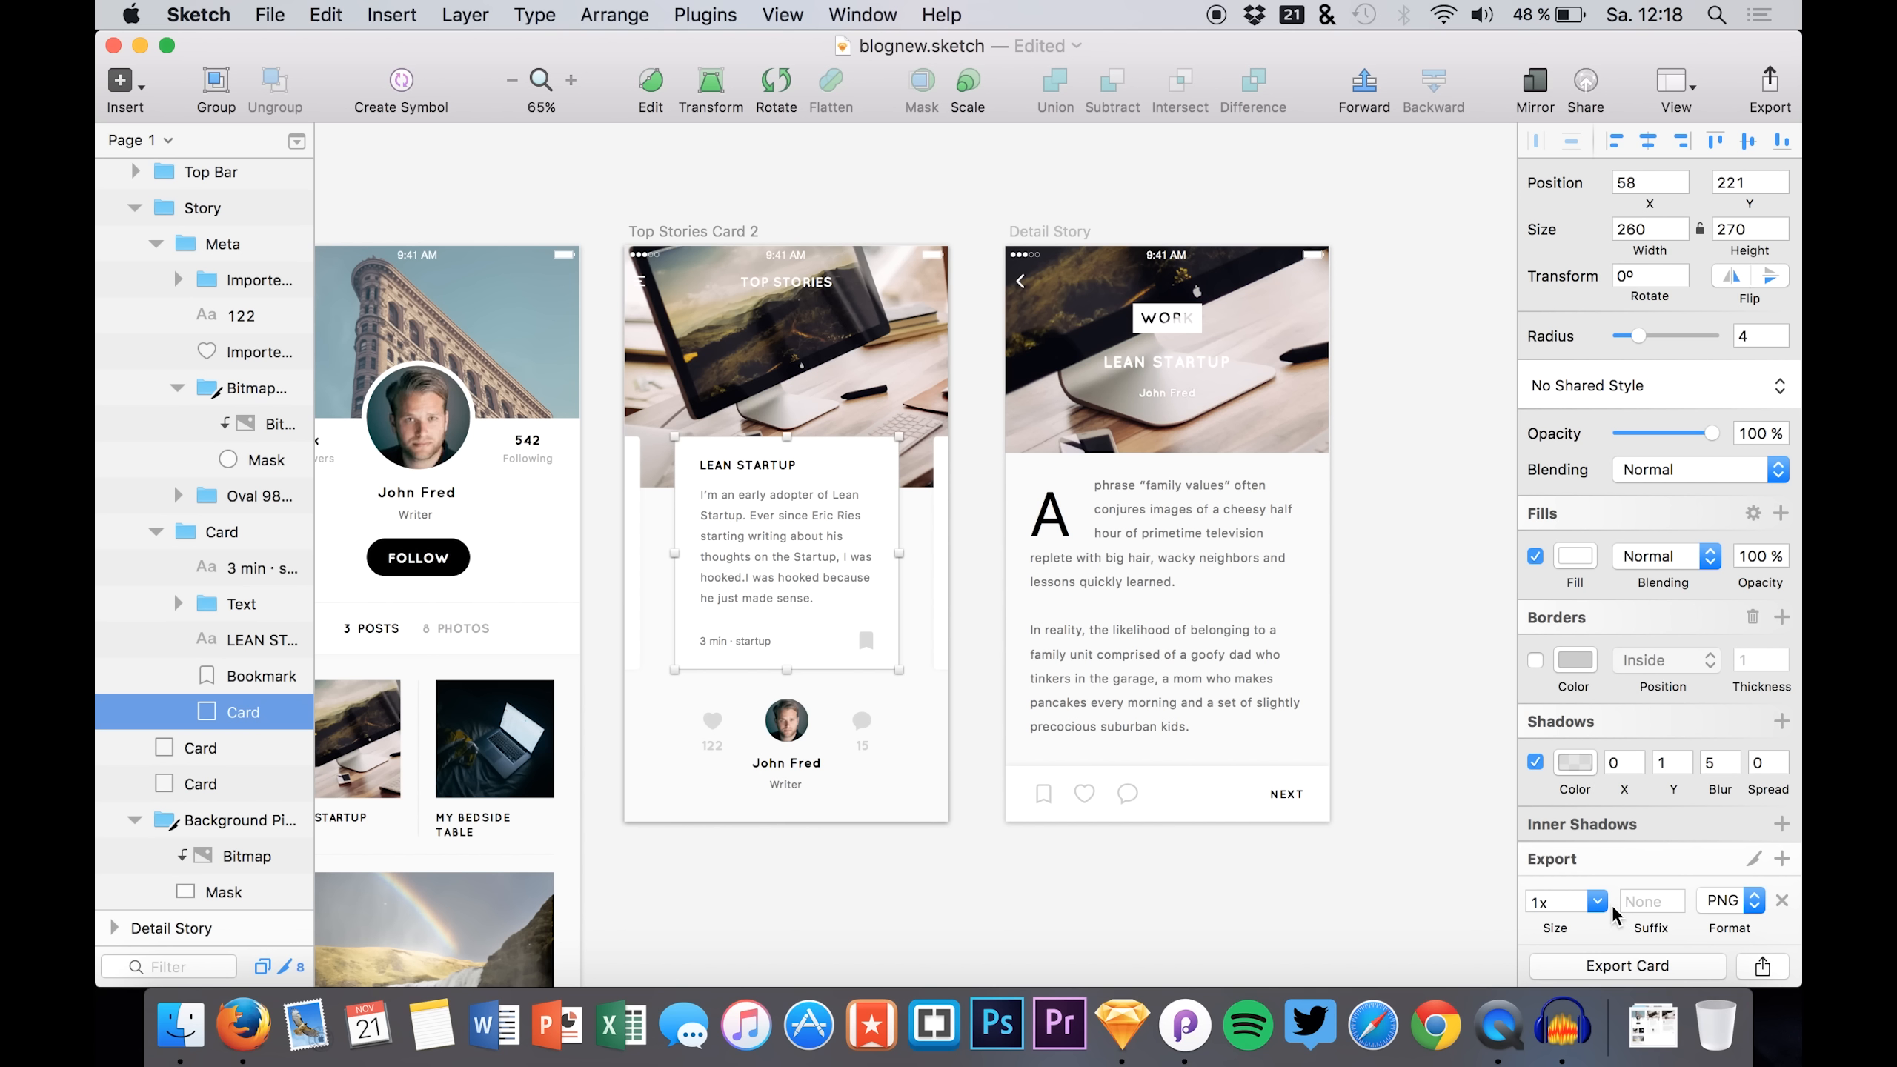
click(1607, 901)
click(1562, 837)
click(1652, 908)
click(1585, 967)
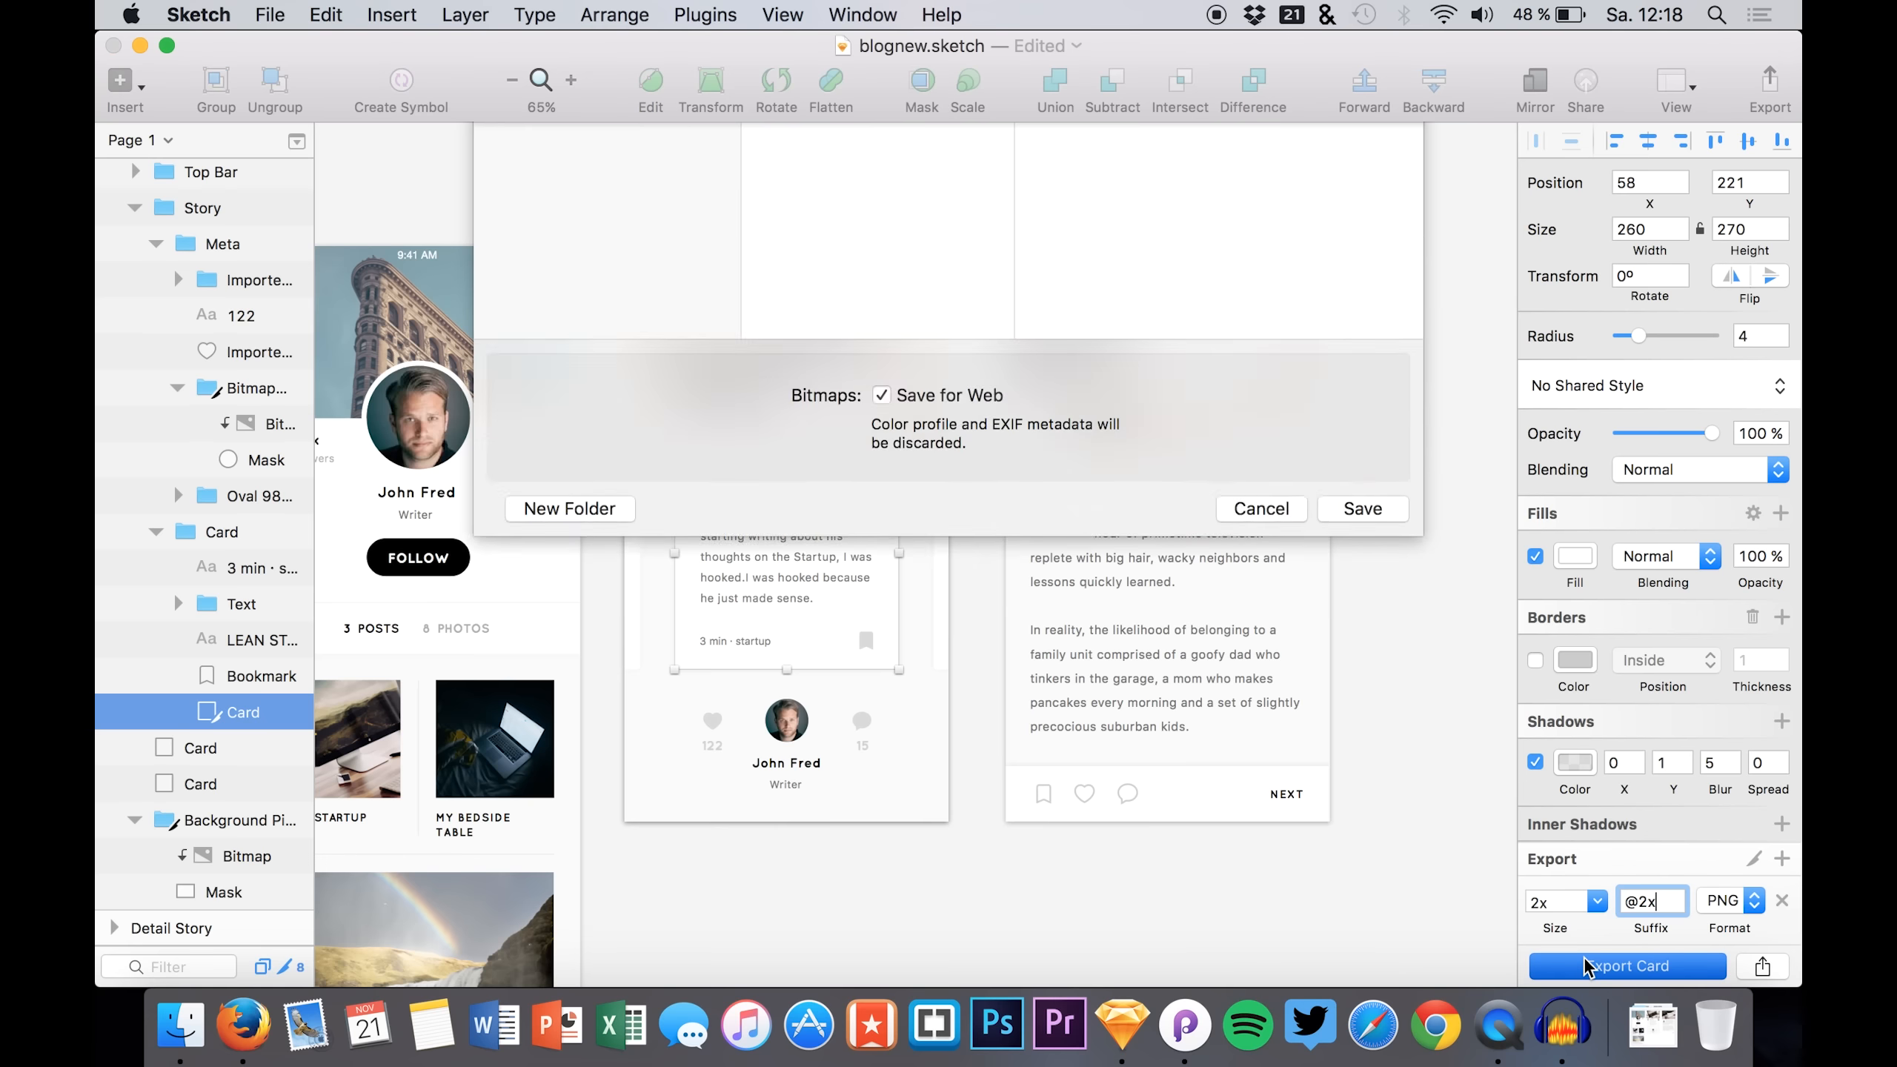
key(Return)
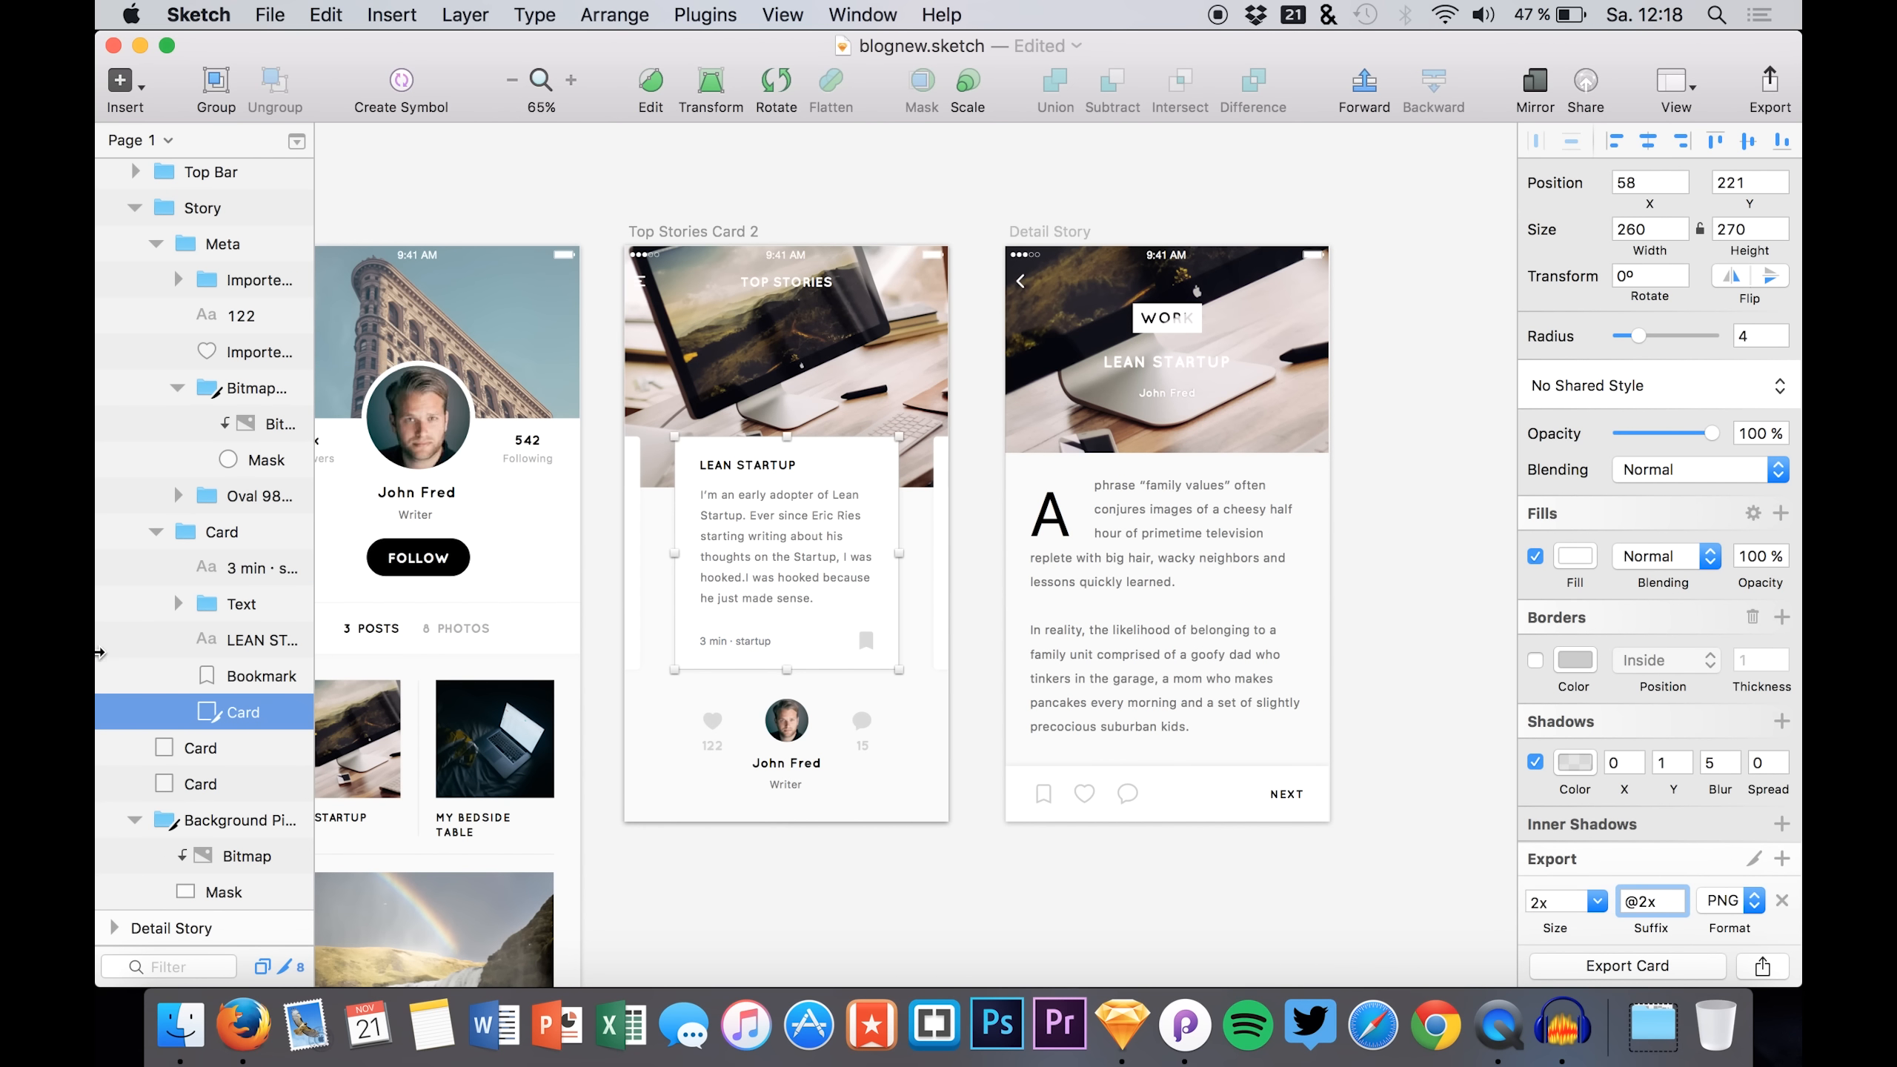
- Group the Lean Startup card's reading-time label, text, heading and bookmark icon, leaving out the Card rectangle
click(235, 678)
shift+click(243, 639)
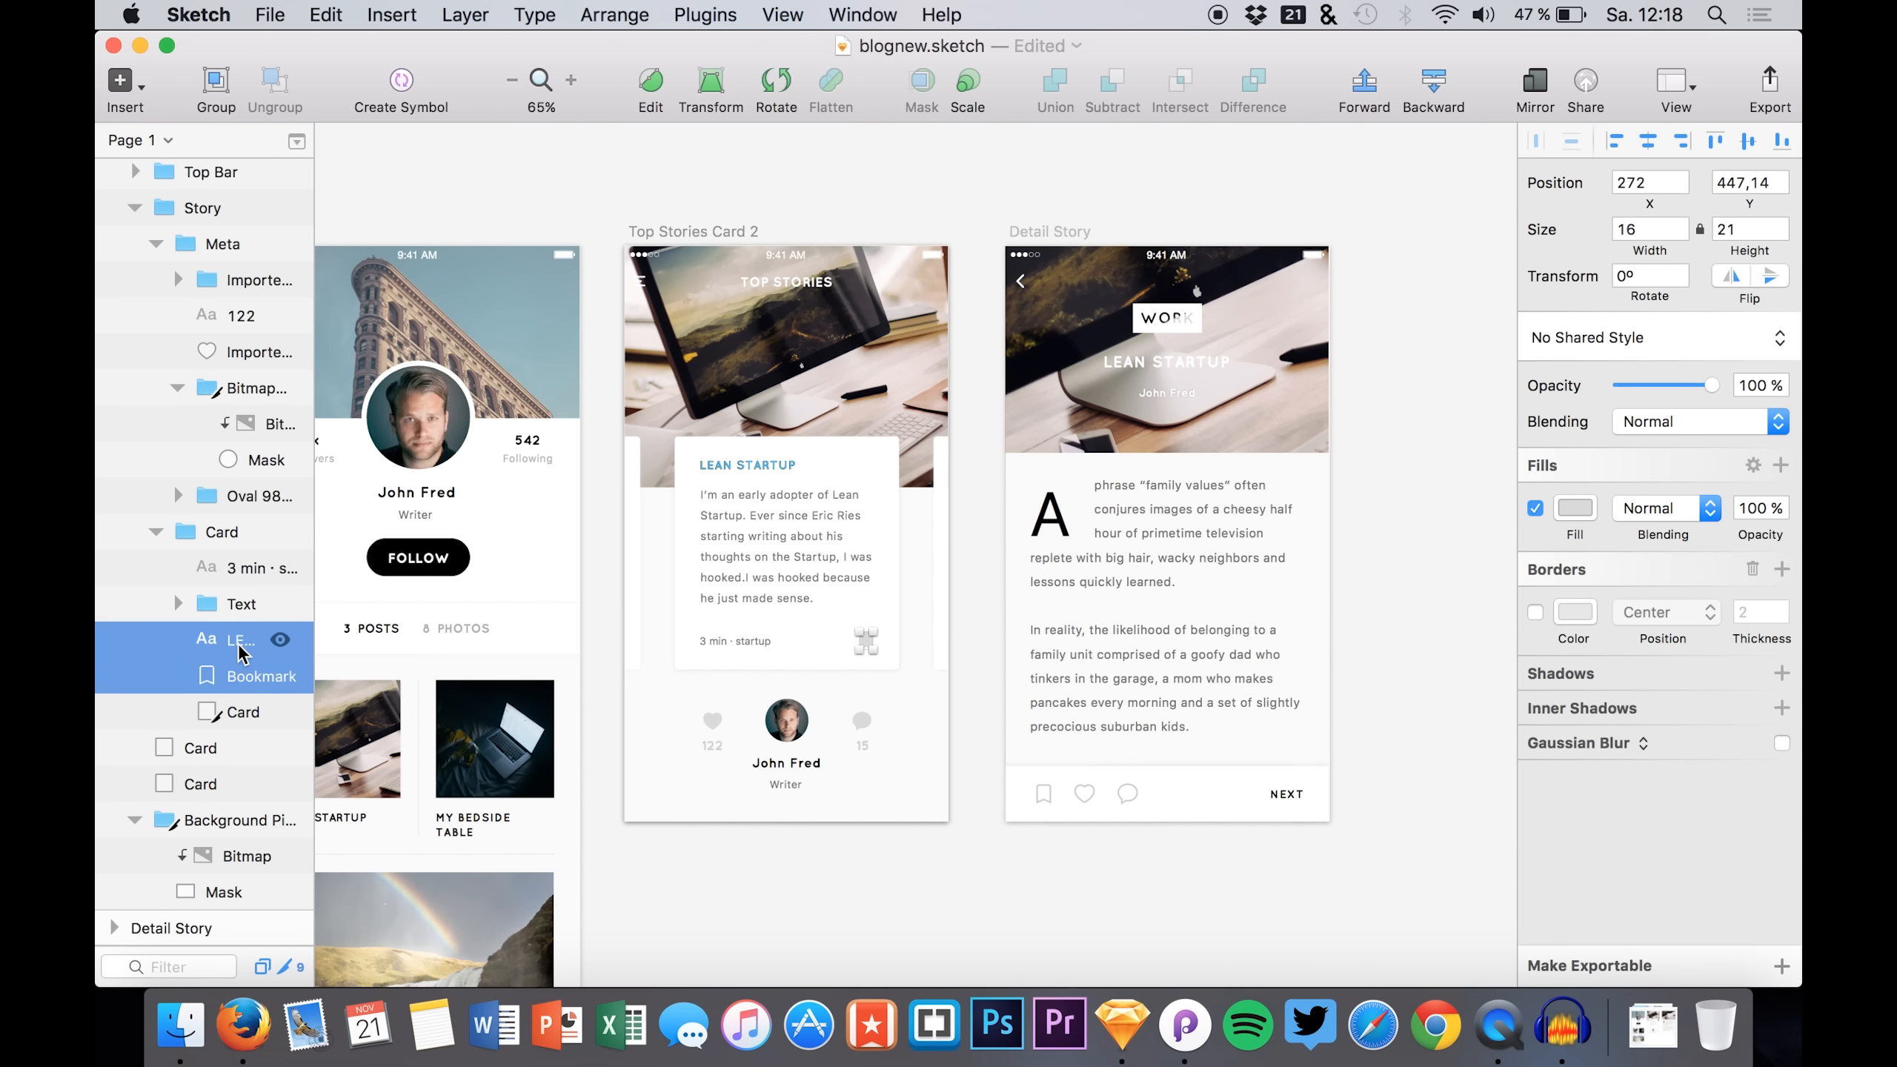
click(246, 599)
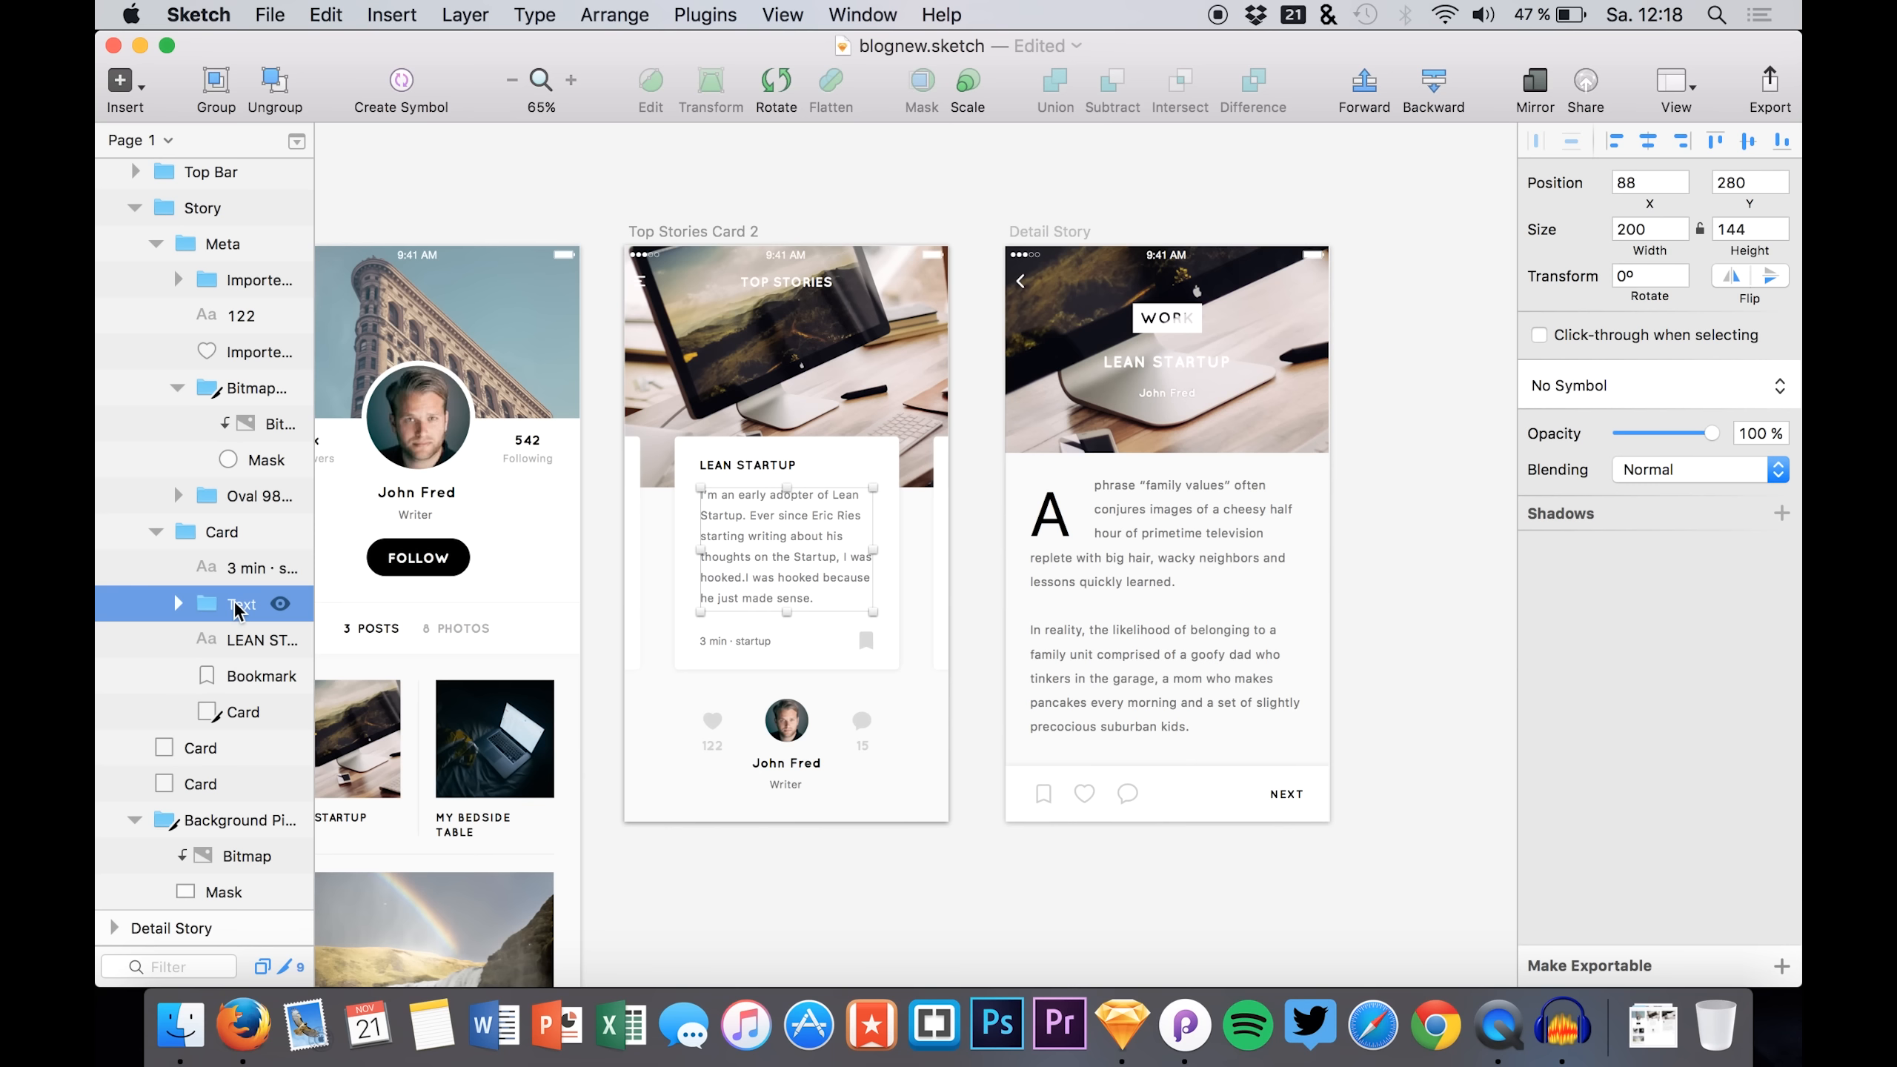
click(234, 572)
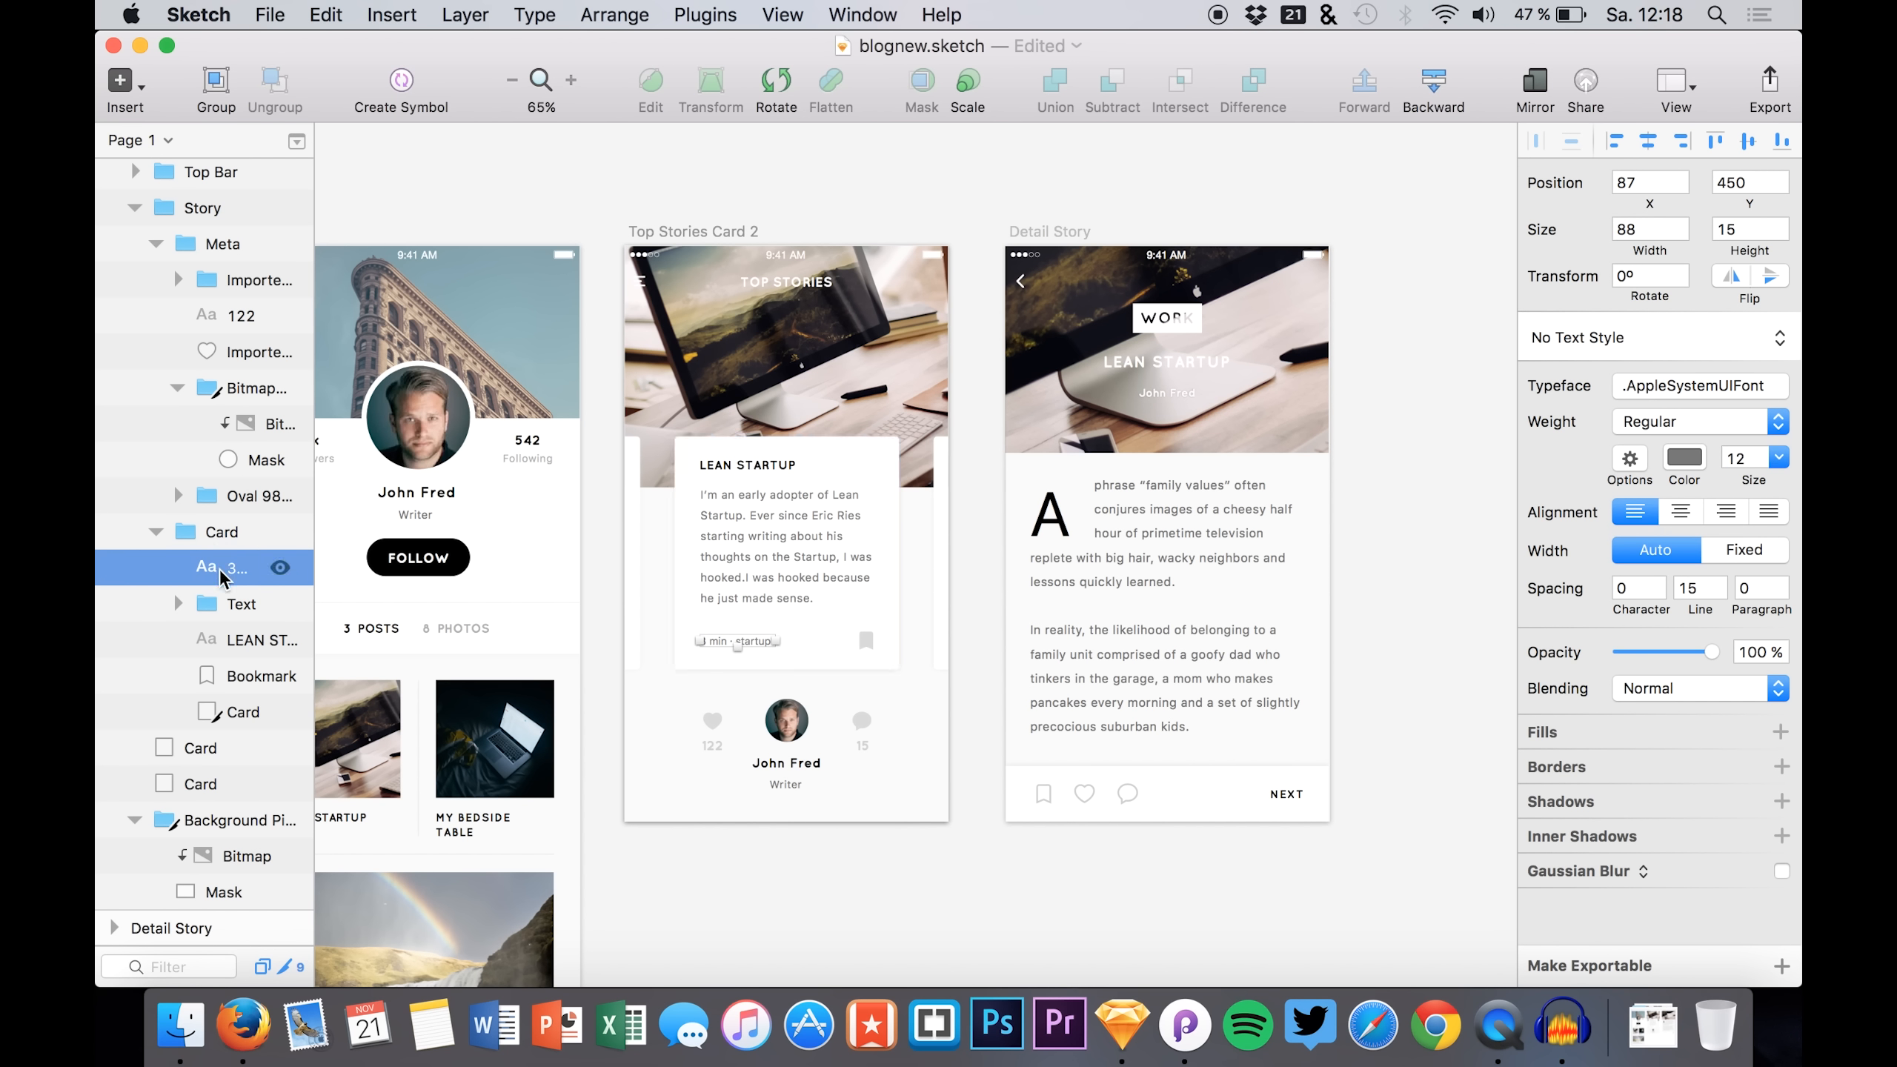
shift+click(231, 666)
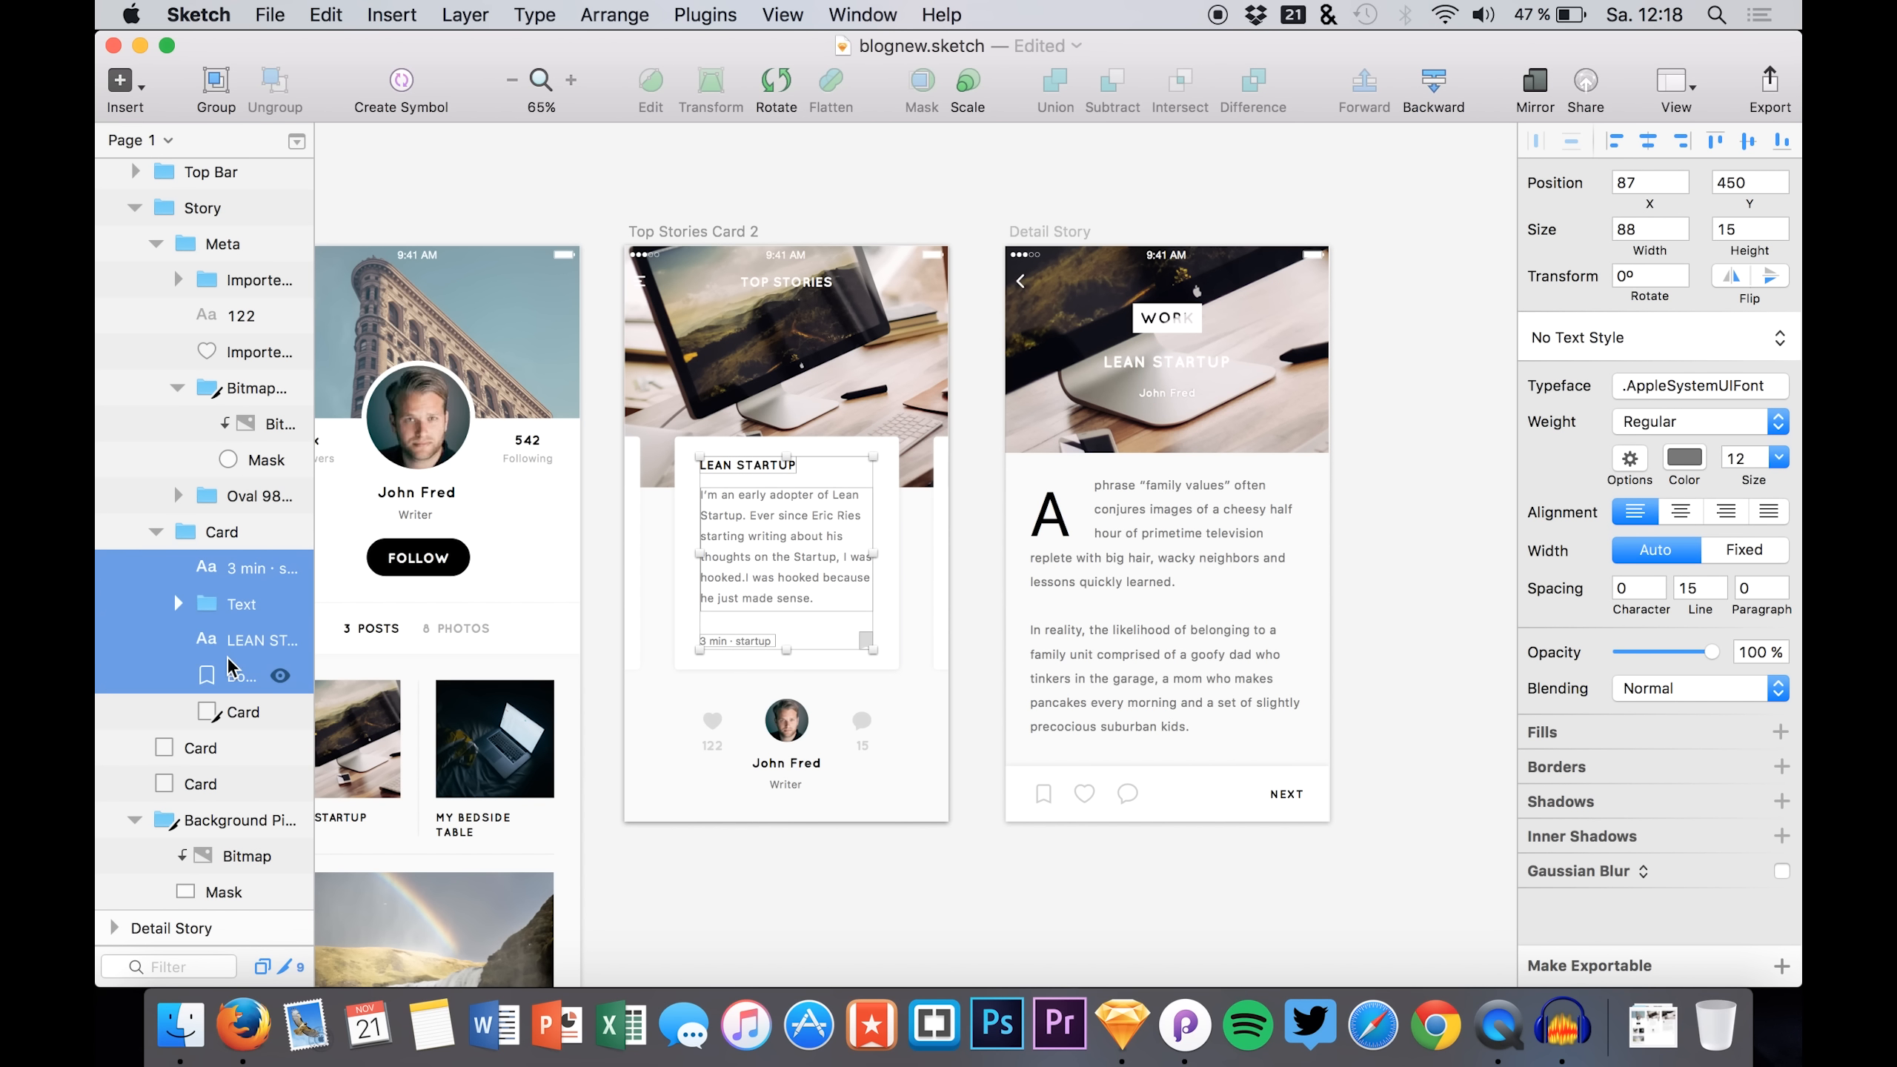
click(216, 80)
scroll(269, 529, up, 1)
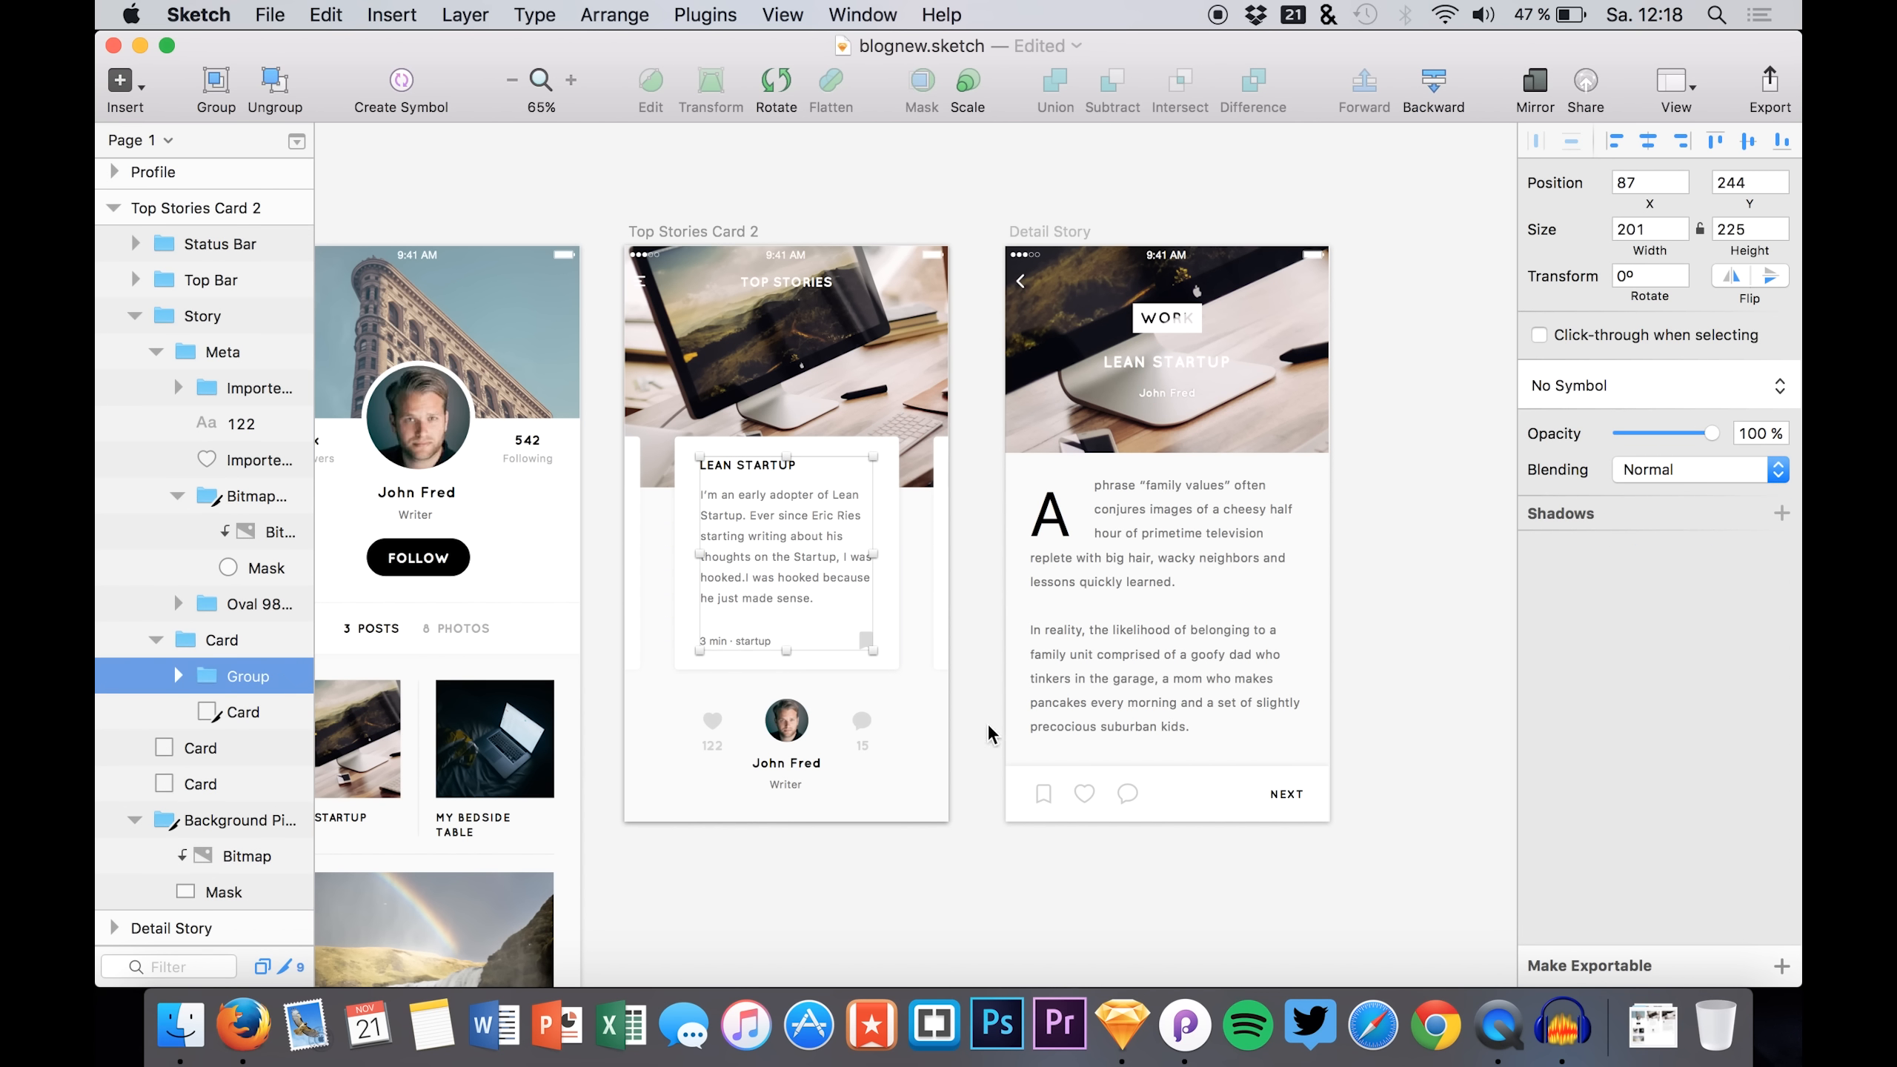
click(1782, 965)
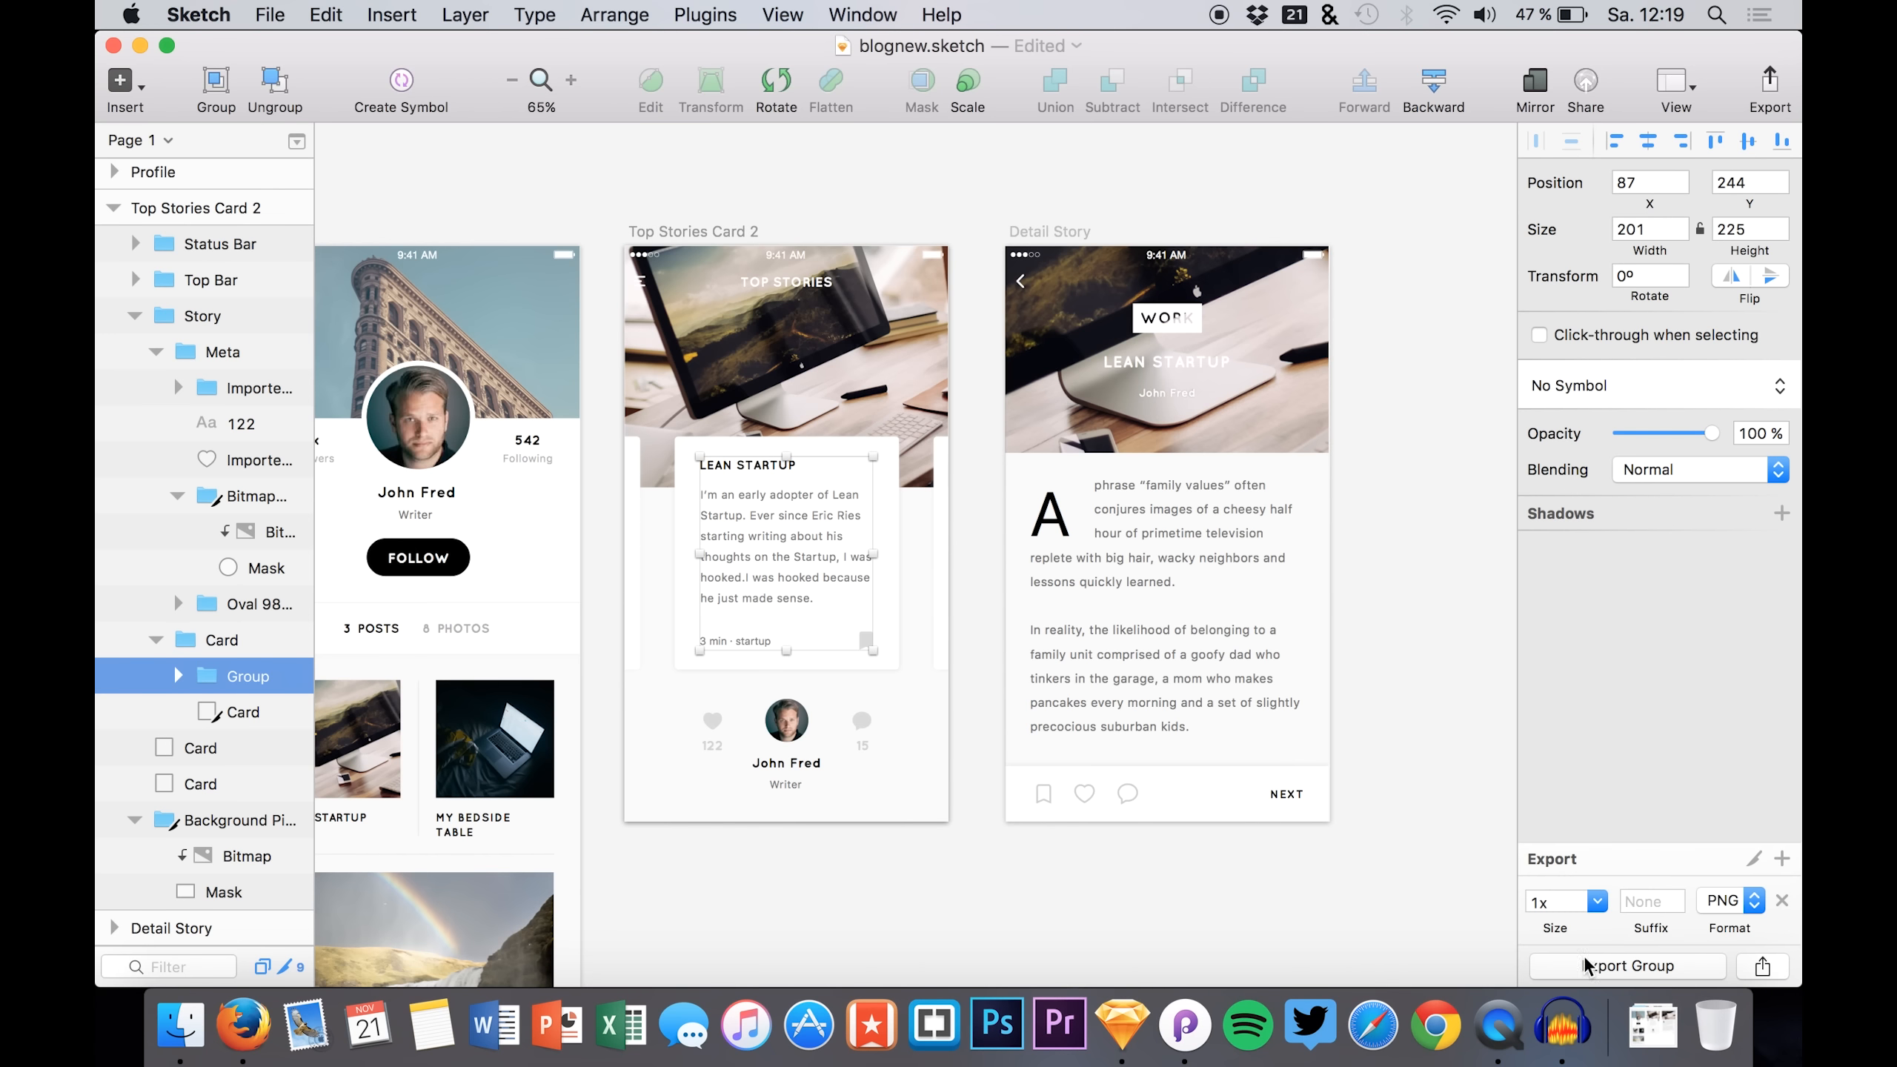
click(1596, 906)
click(1582, 816)
click(1648, 901)
text(@2x)
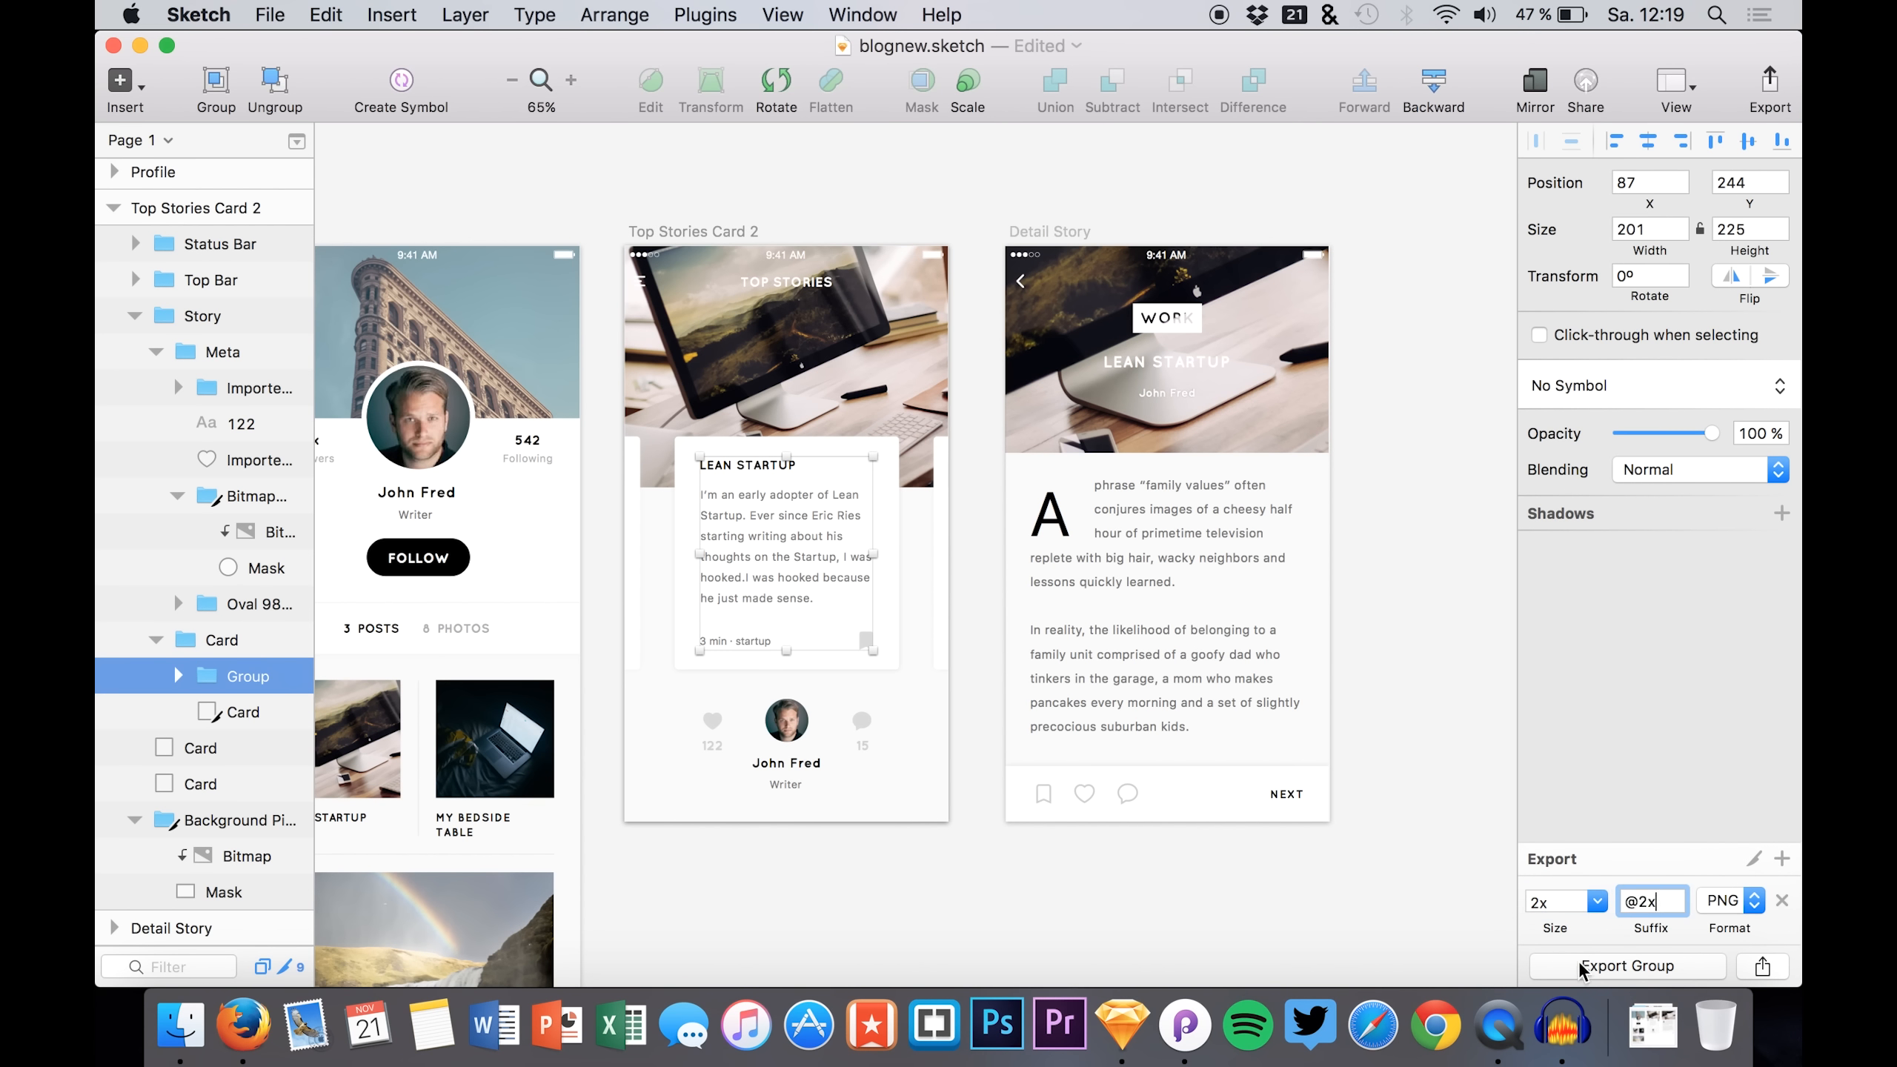
click(1593, 964)
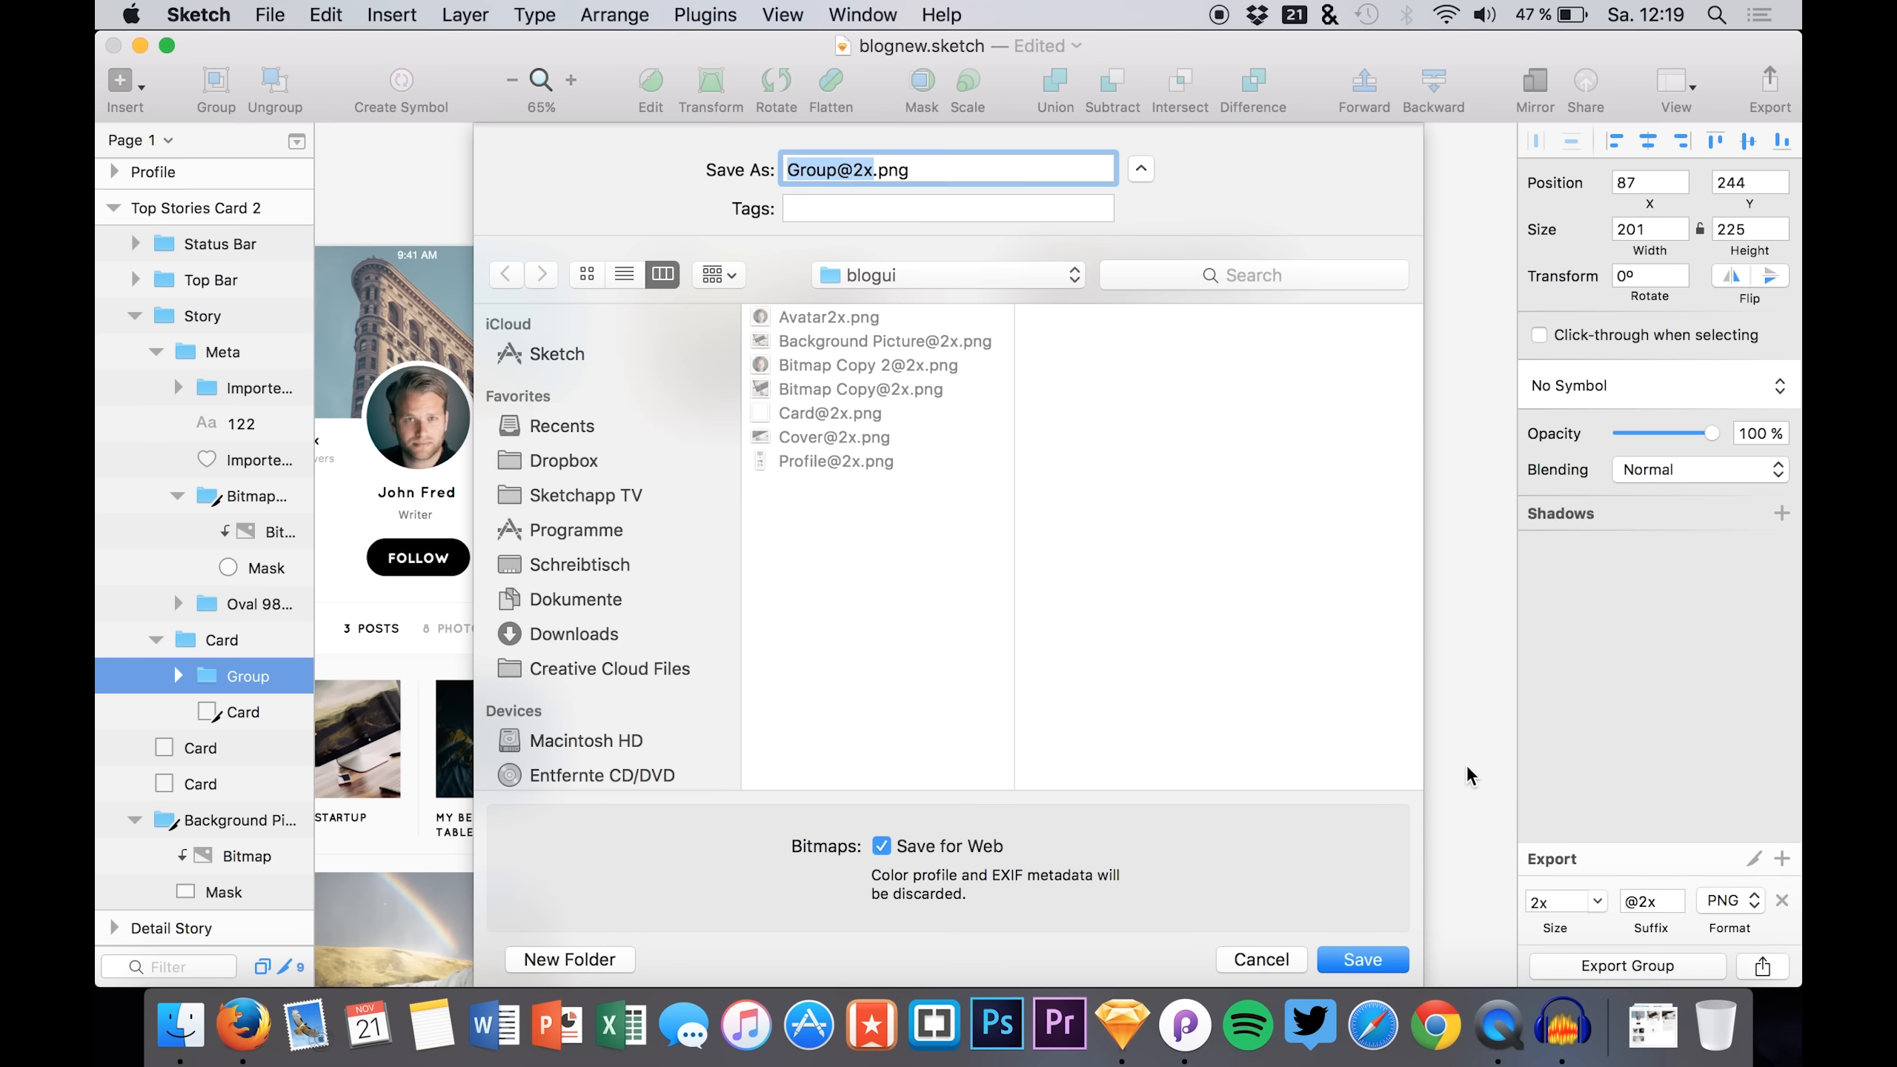
key(Left)
key(Delete)
key(Delete)
key(Delete)
key(Delete)
key(Delete)
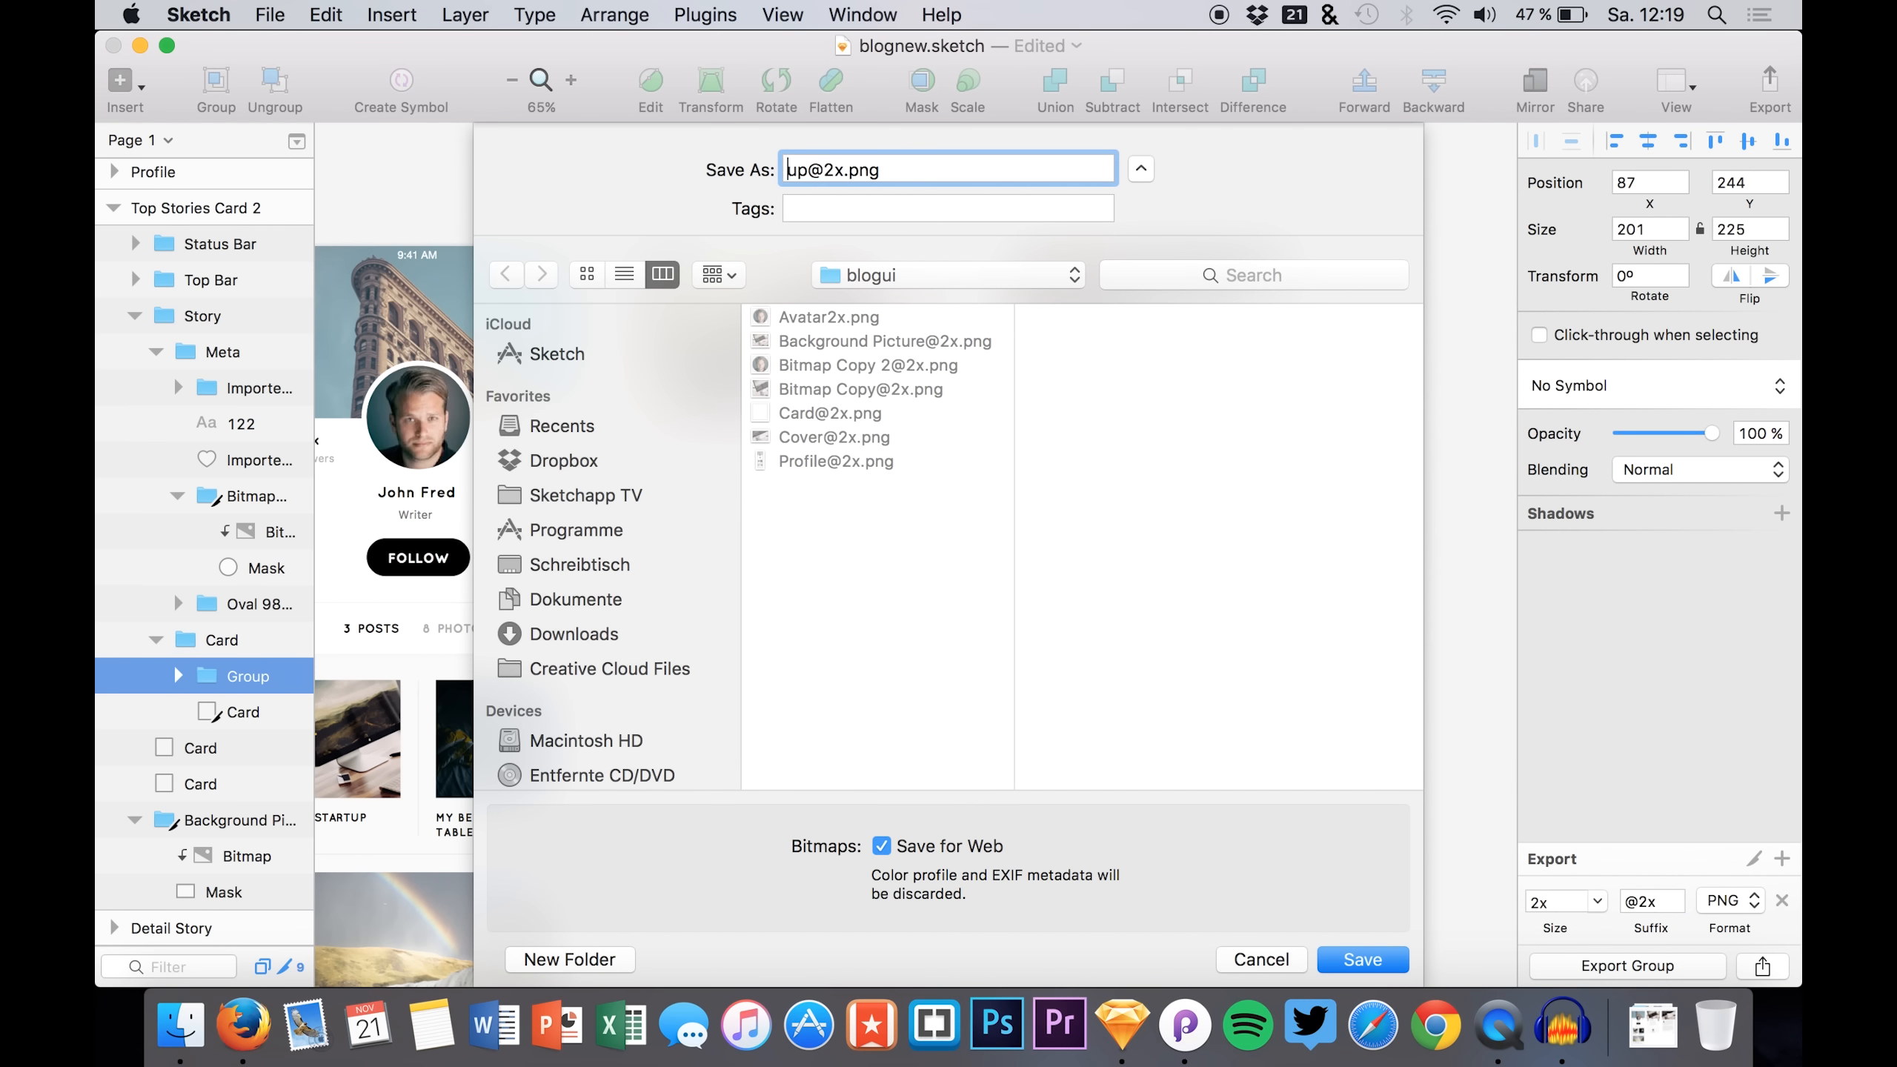
text(Content)
key(Return)
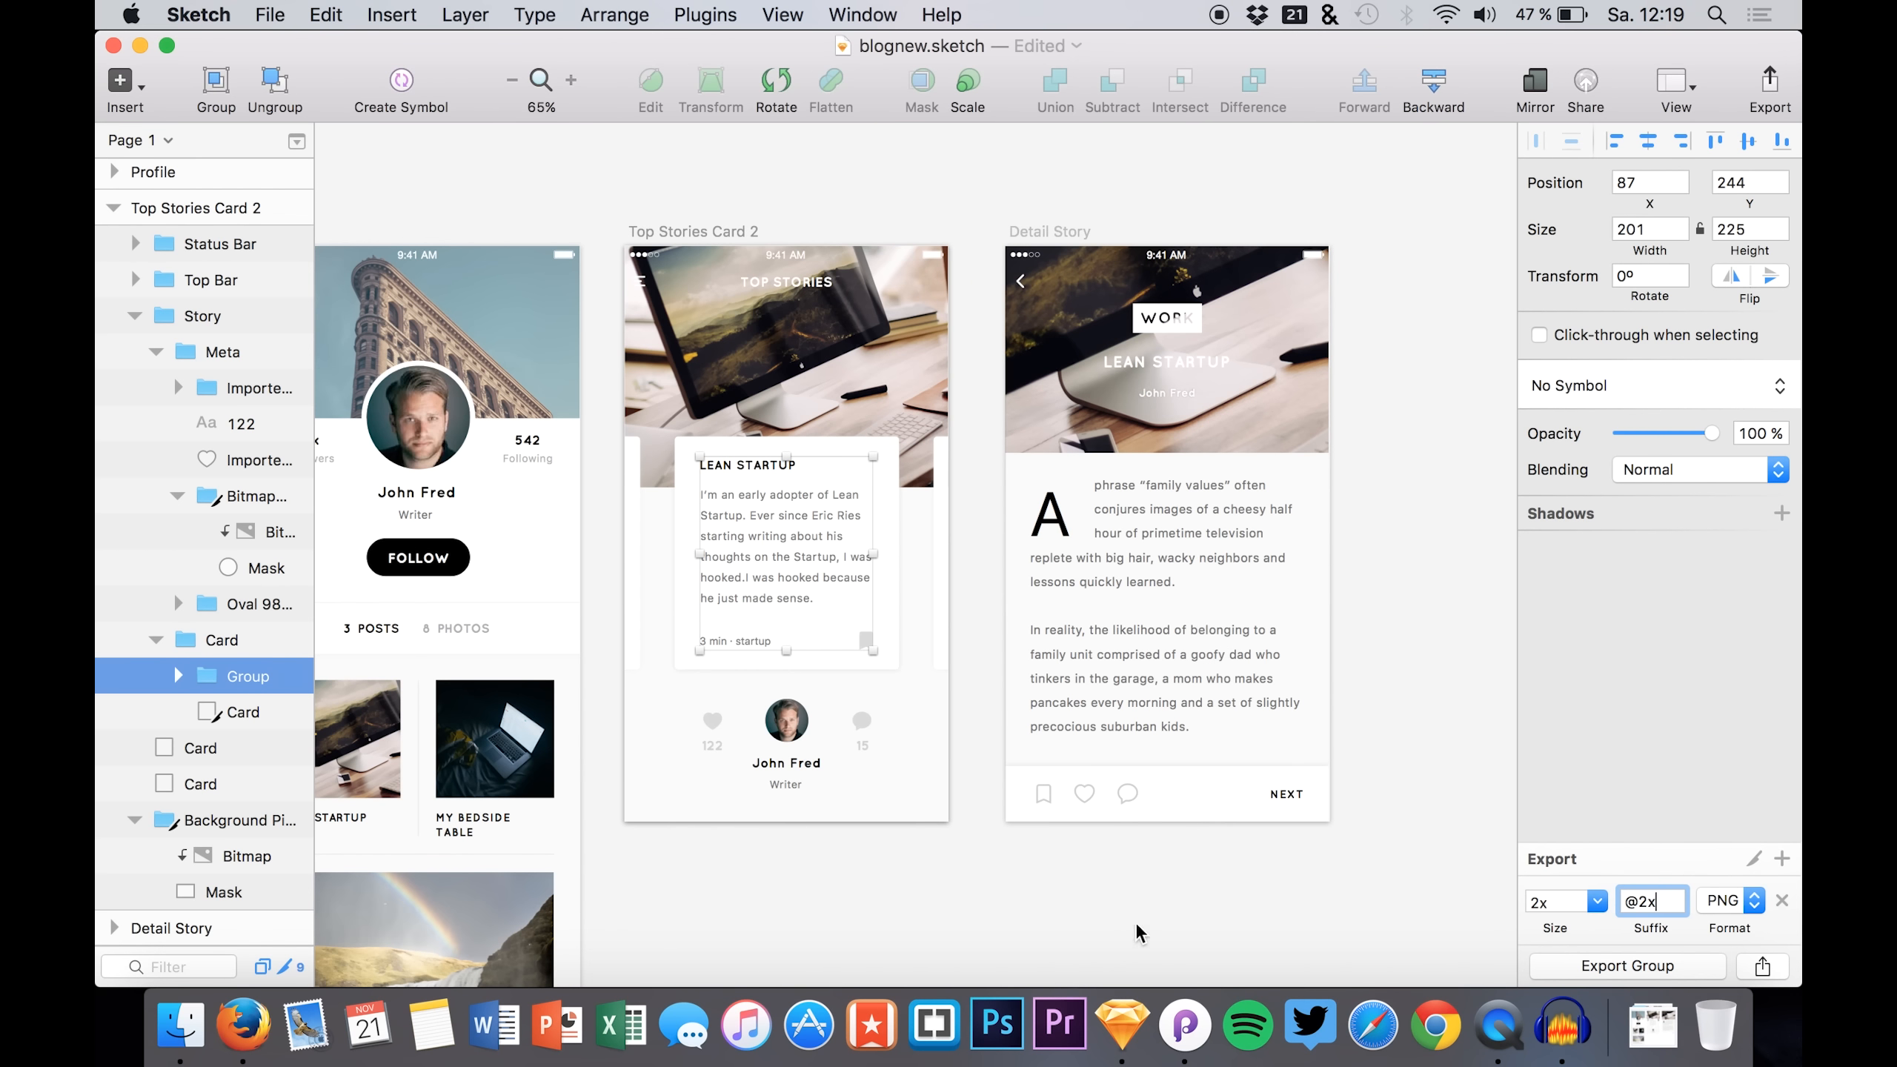
click(1137, 588)
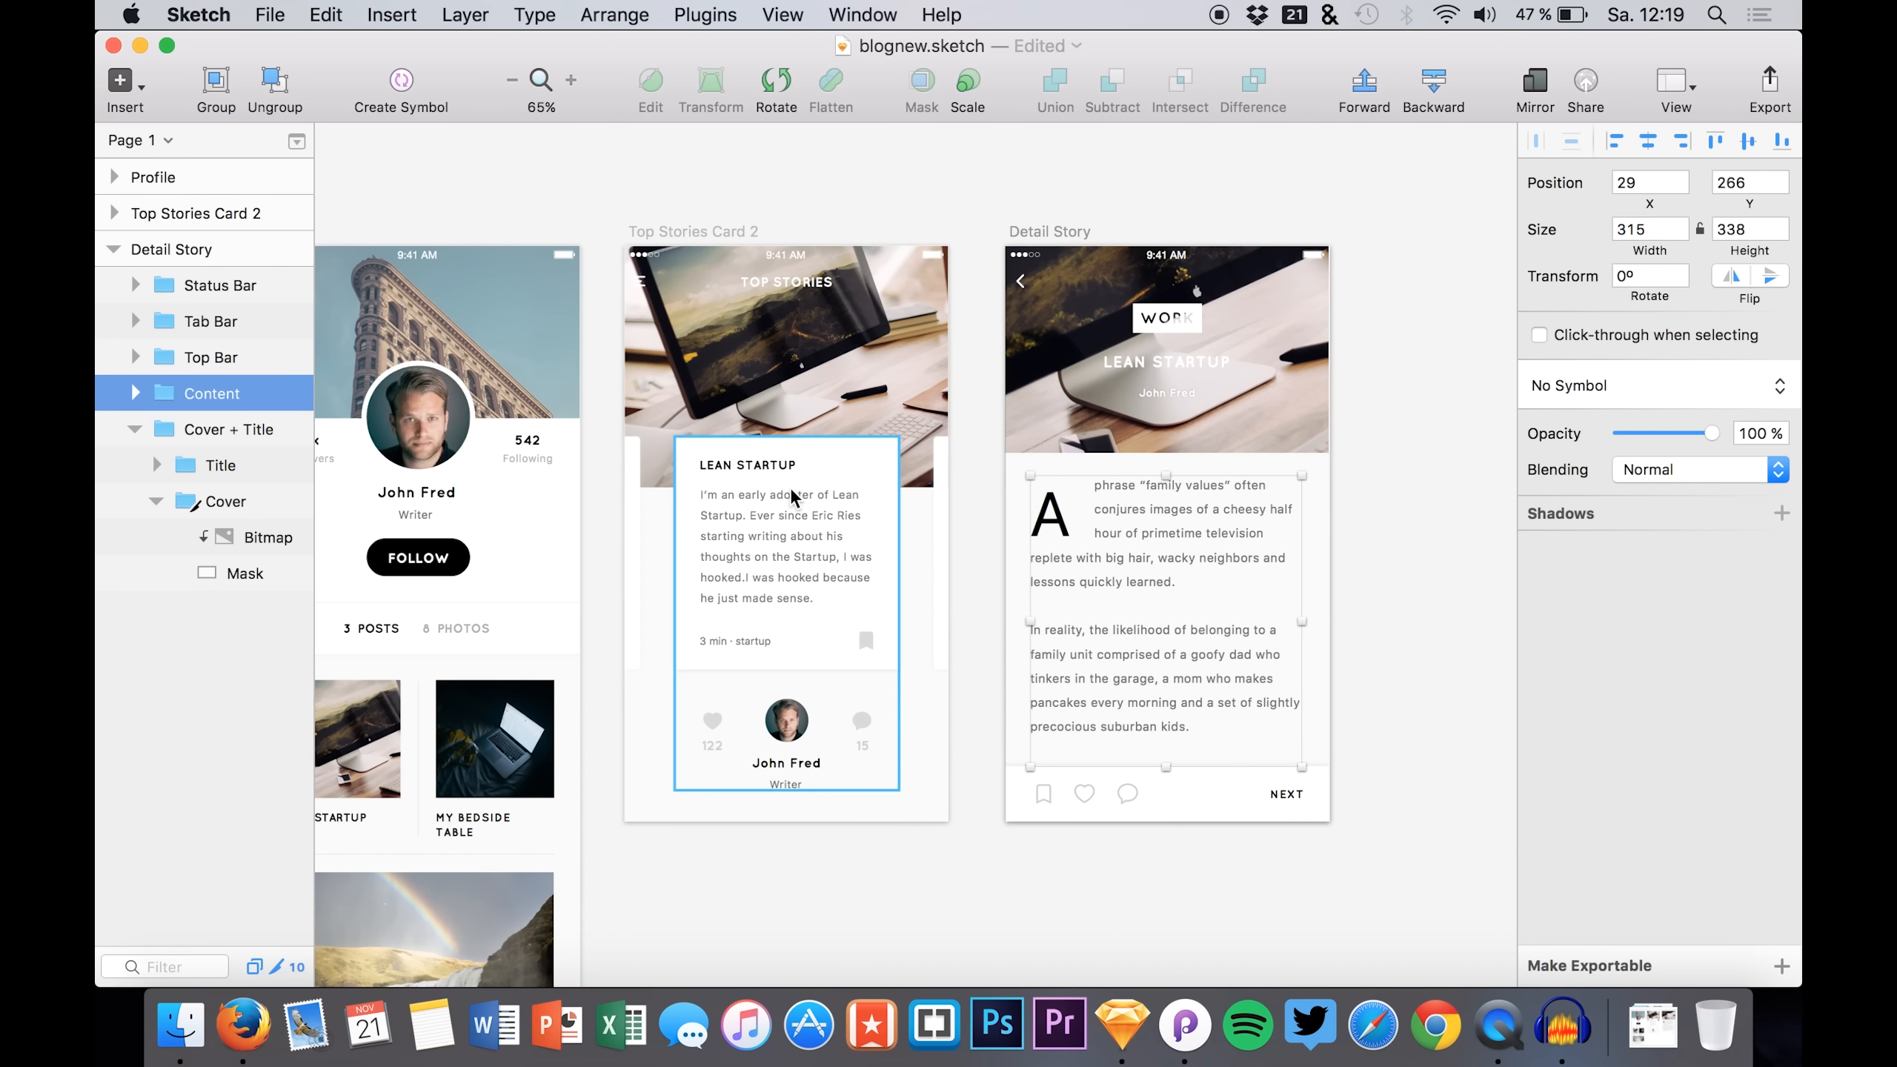
click(278, 390)
click(278, 390)
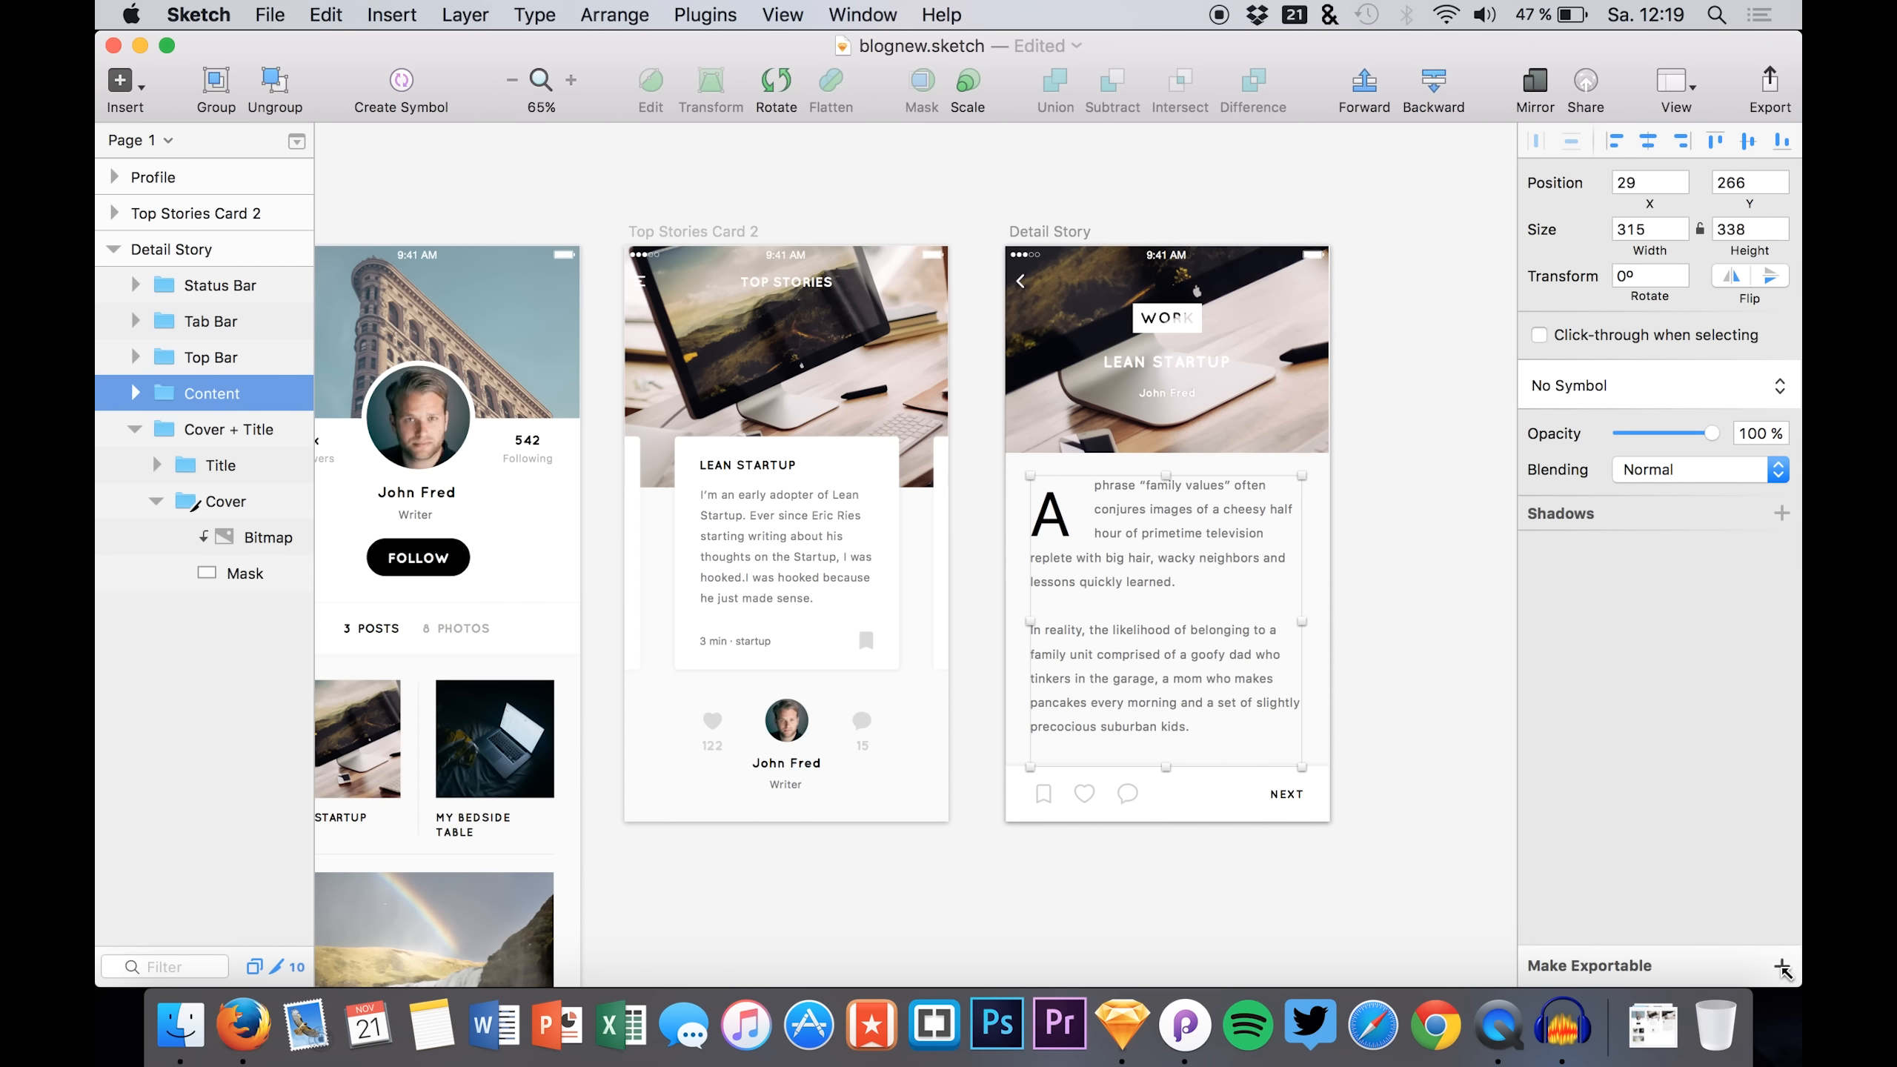
click(1784, 970)
click(1598, 902)
click(1527, 805)
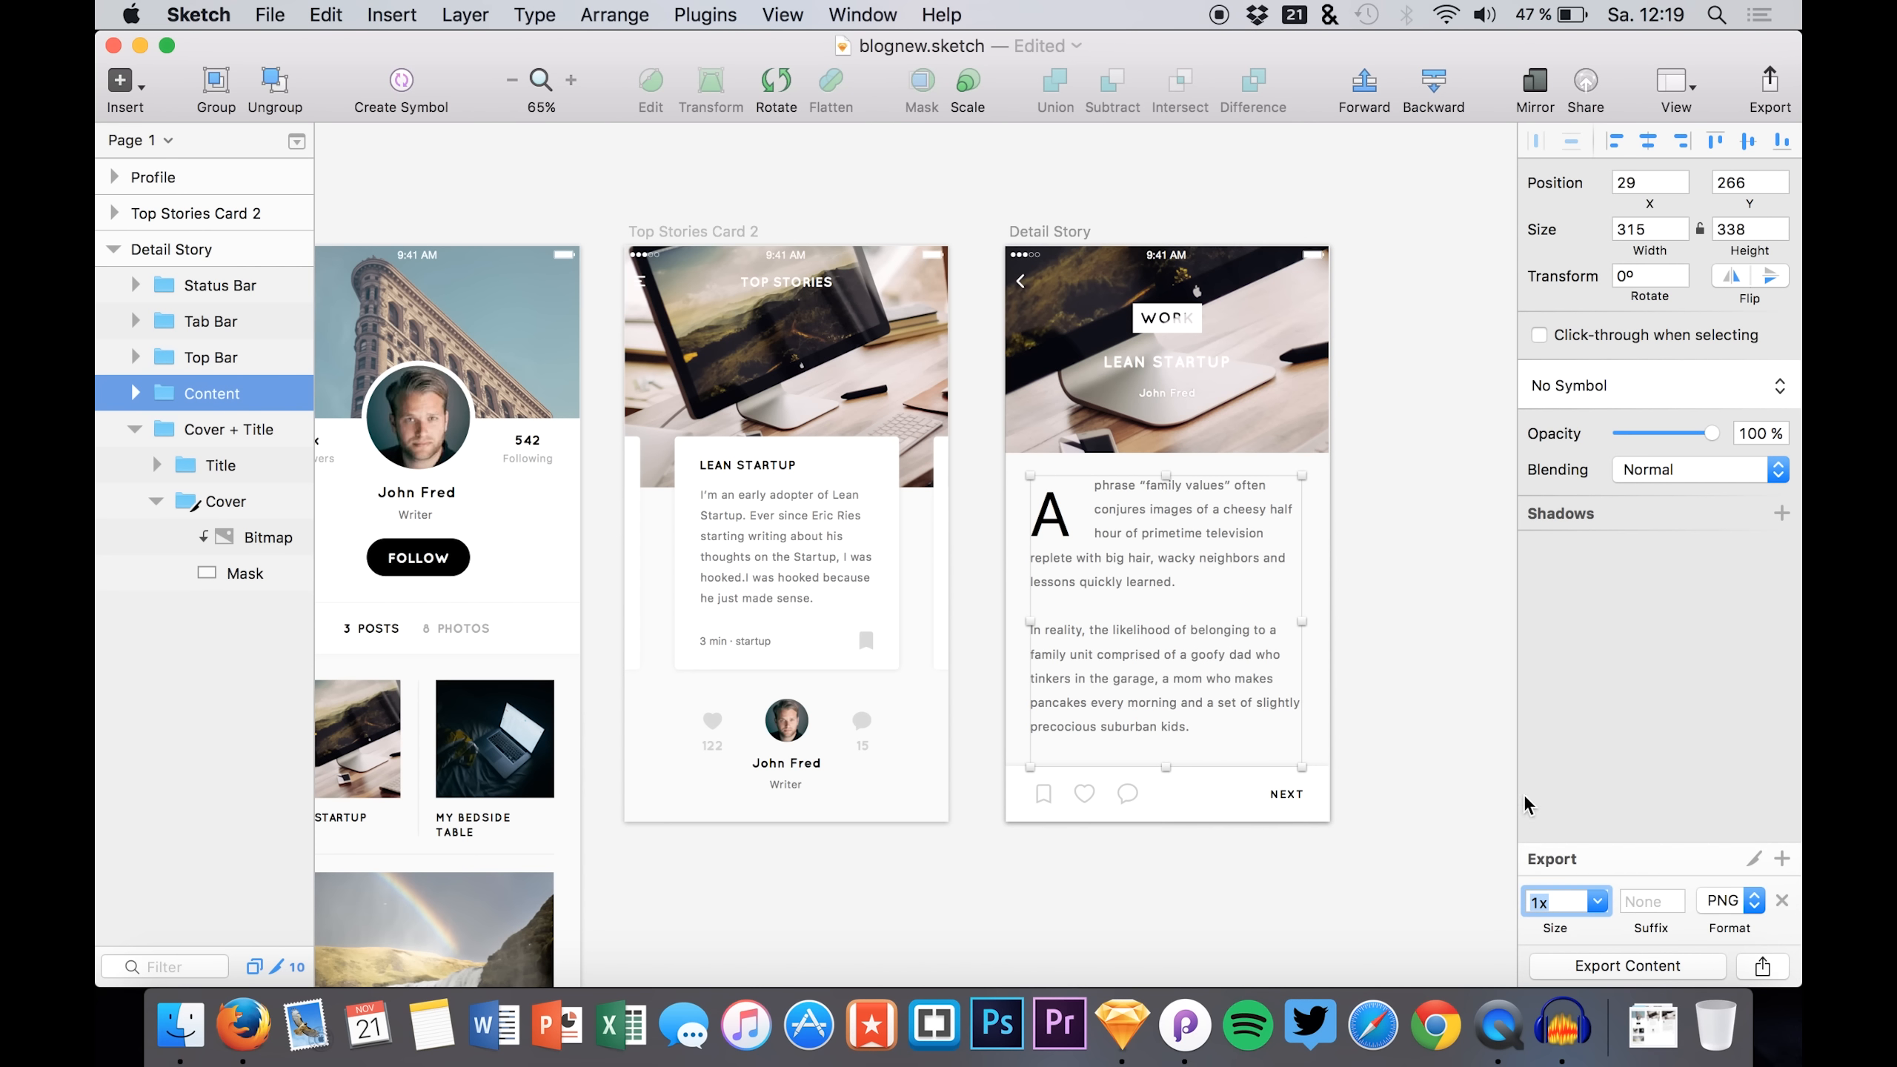
click(1598, 902)
click(1555, 820)
click(1645, 903)
text(@2x)
key(Return)
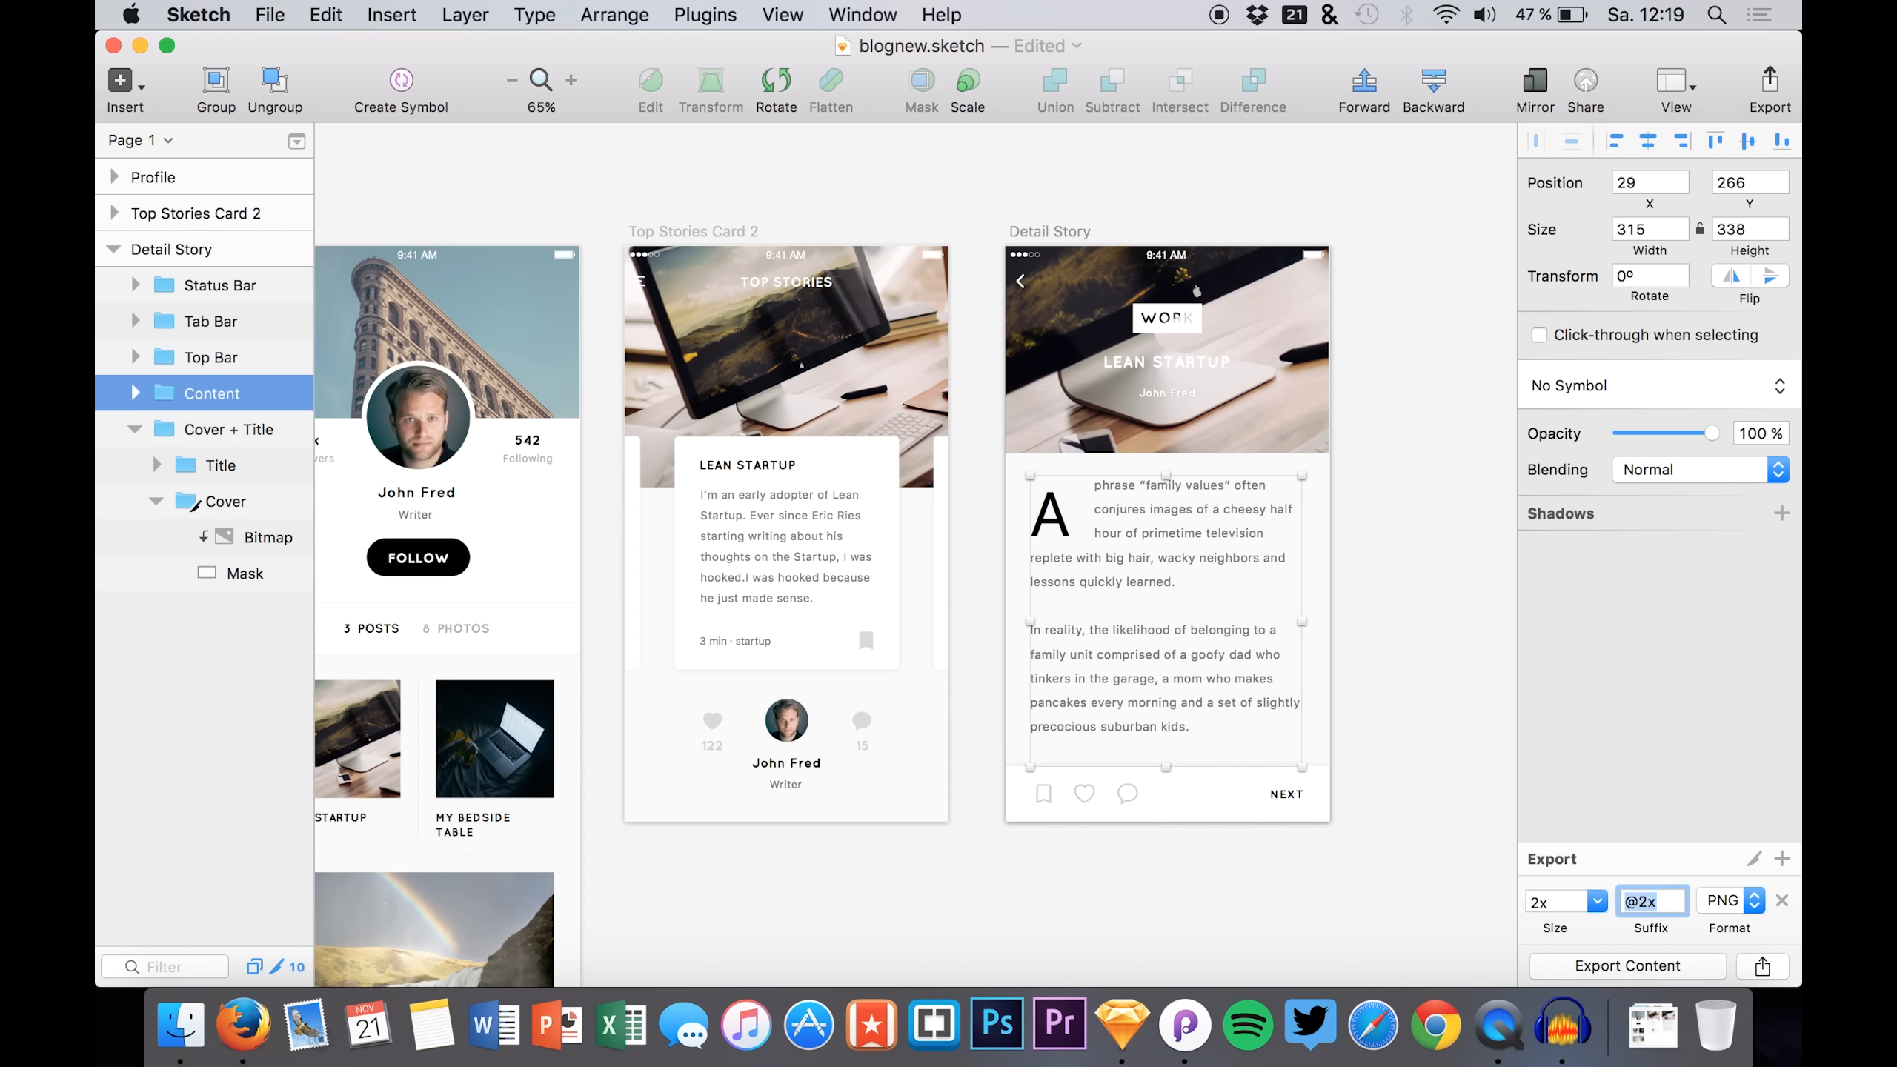
click(1628, 965)
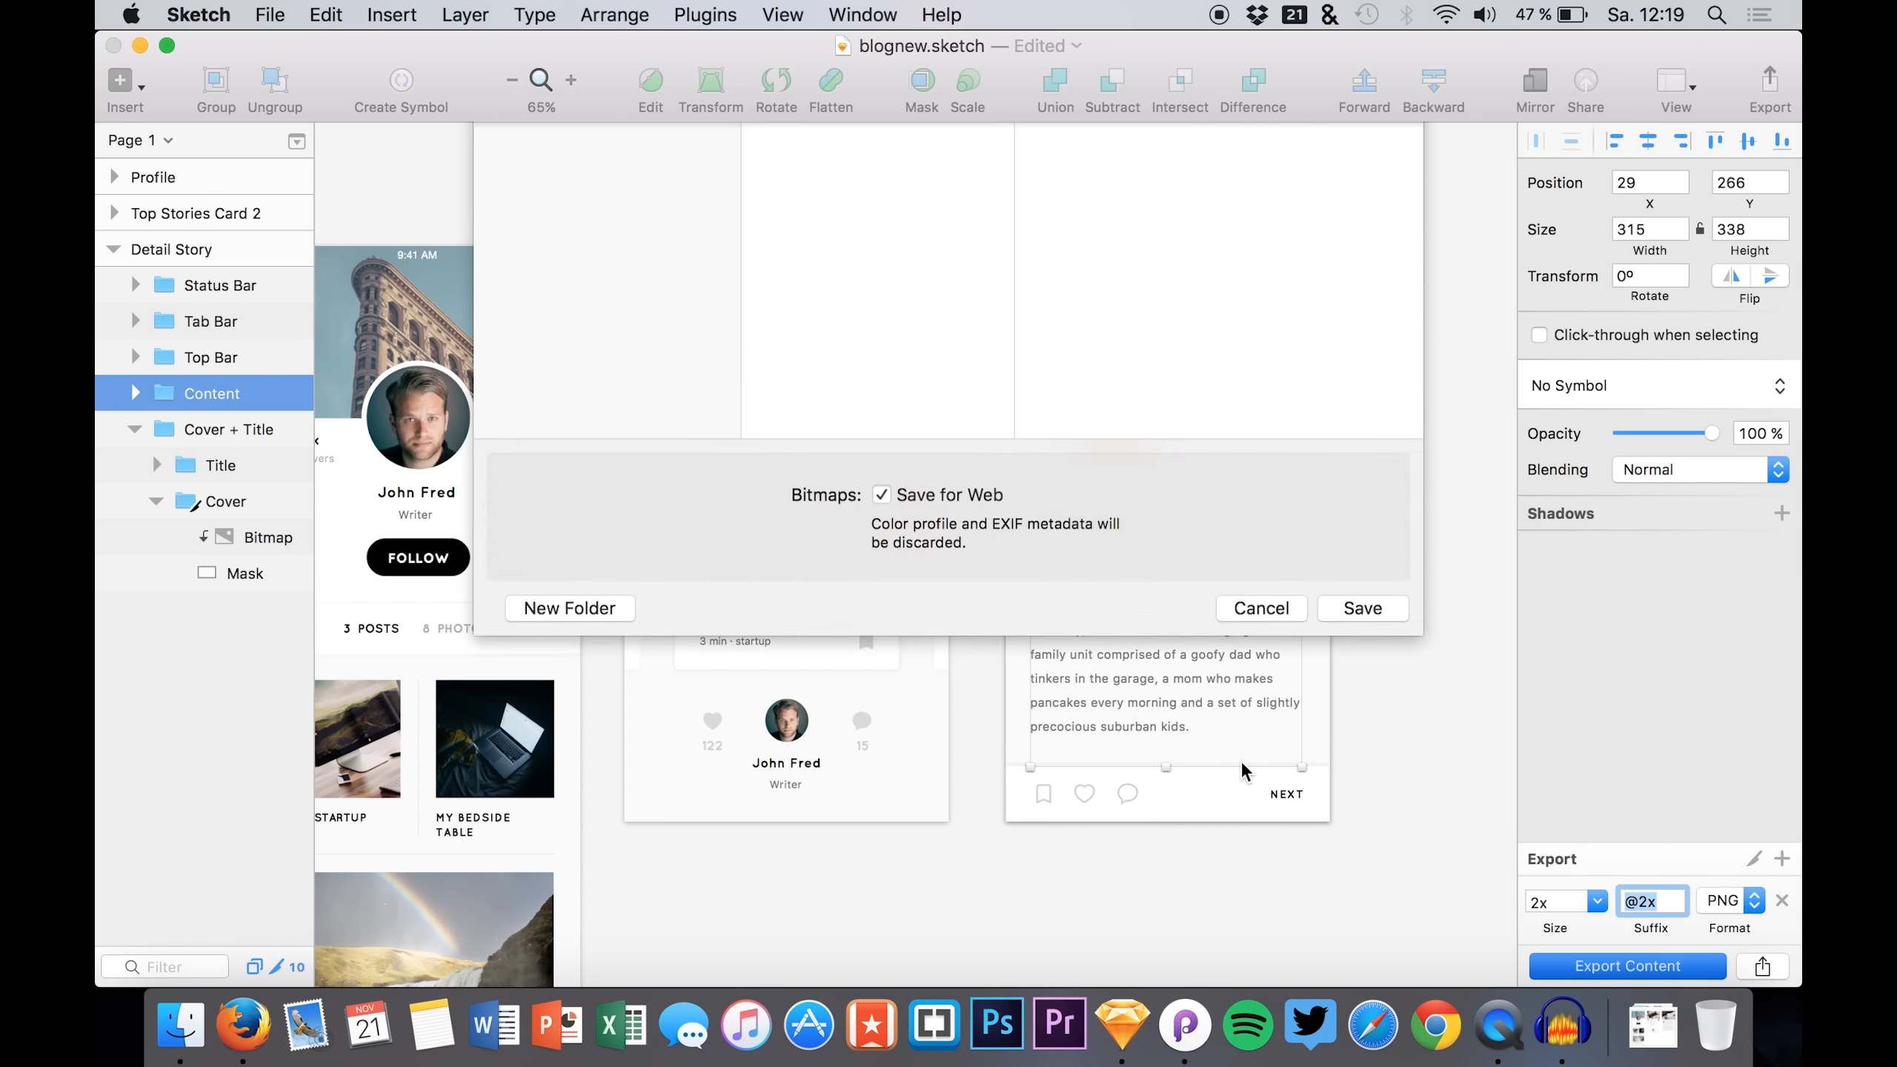
key(Left)
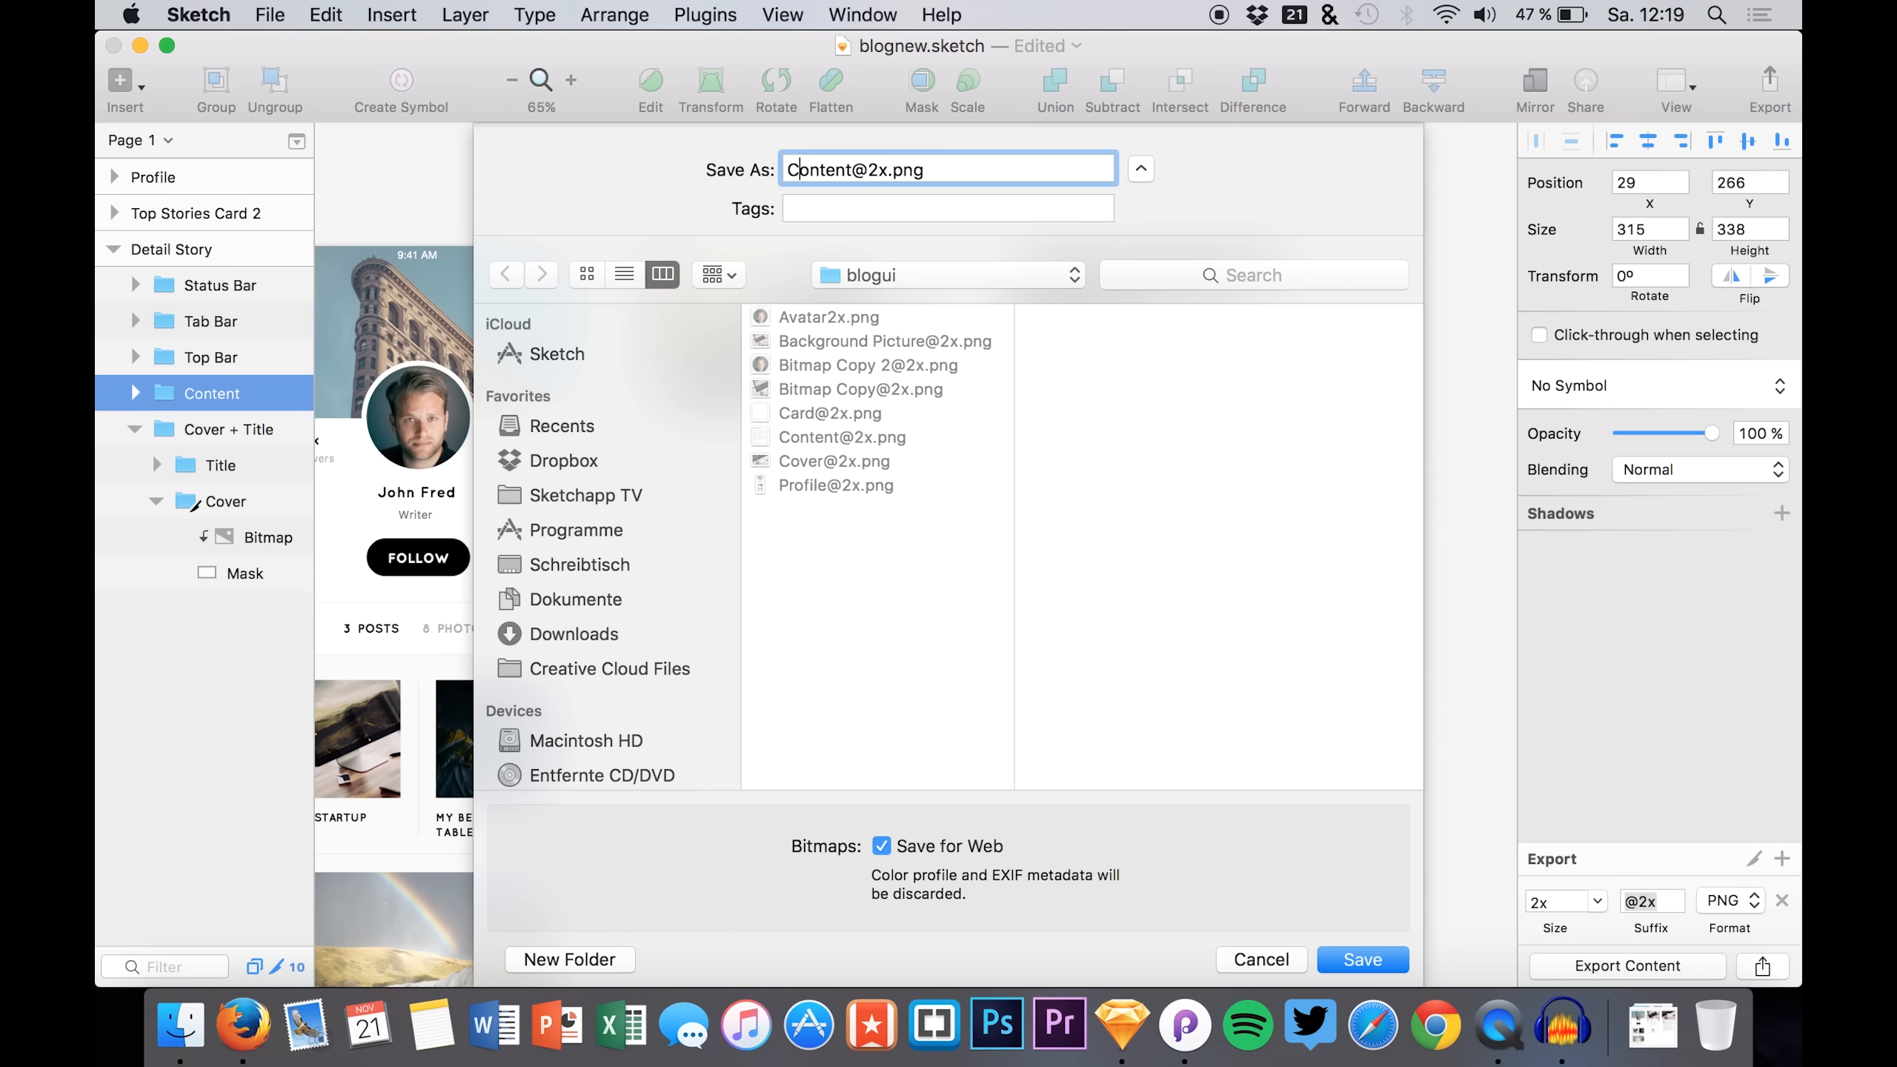
text(Detail)
key(Return)
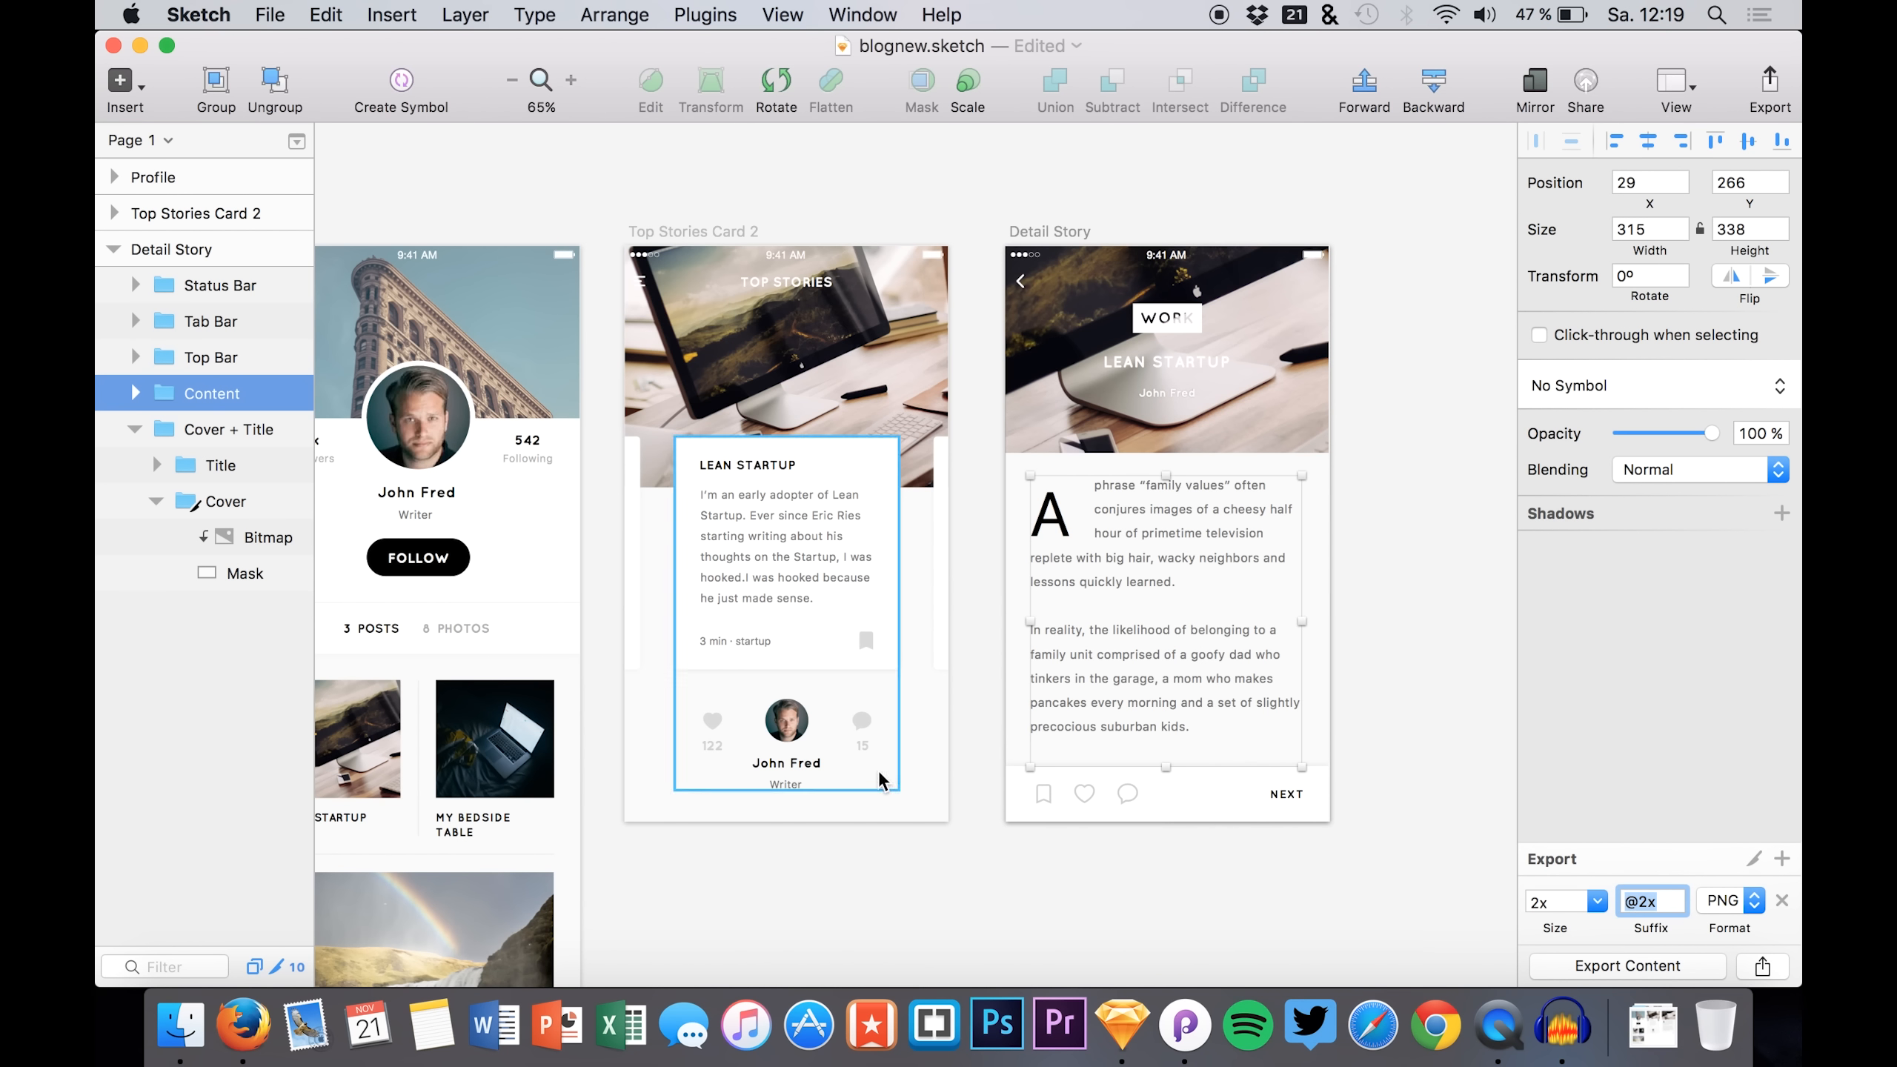
click(166, 217)
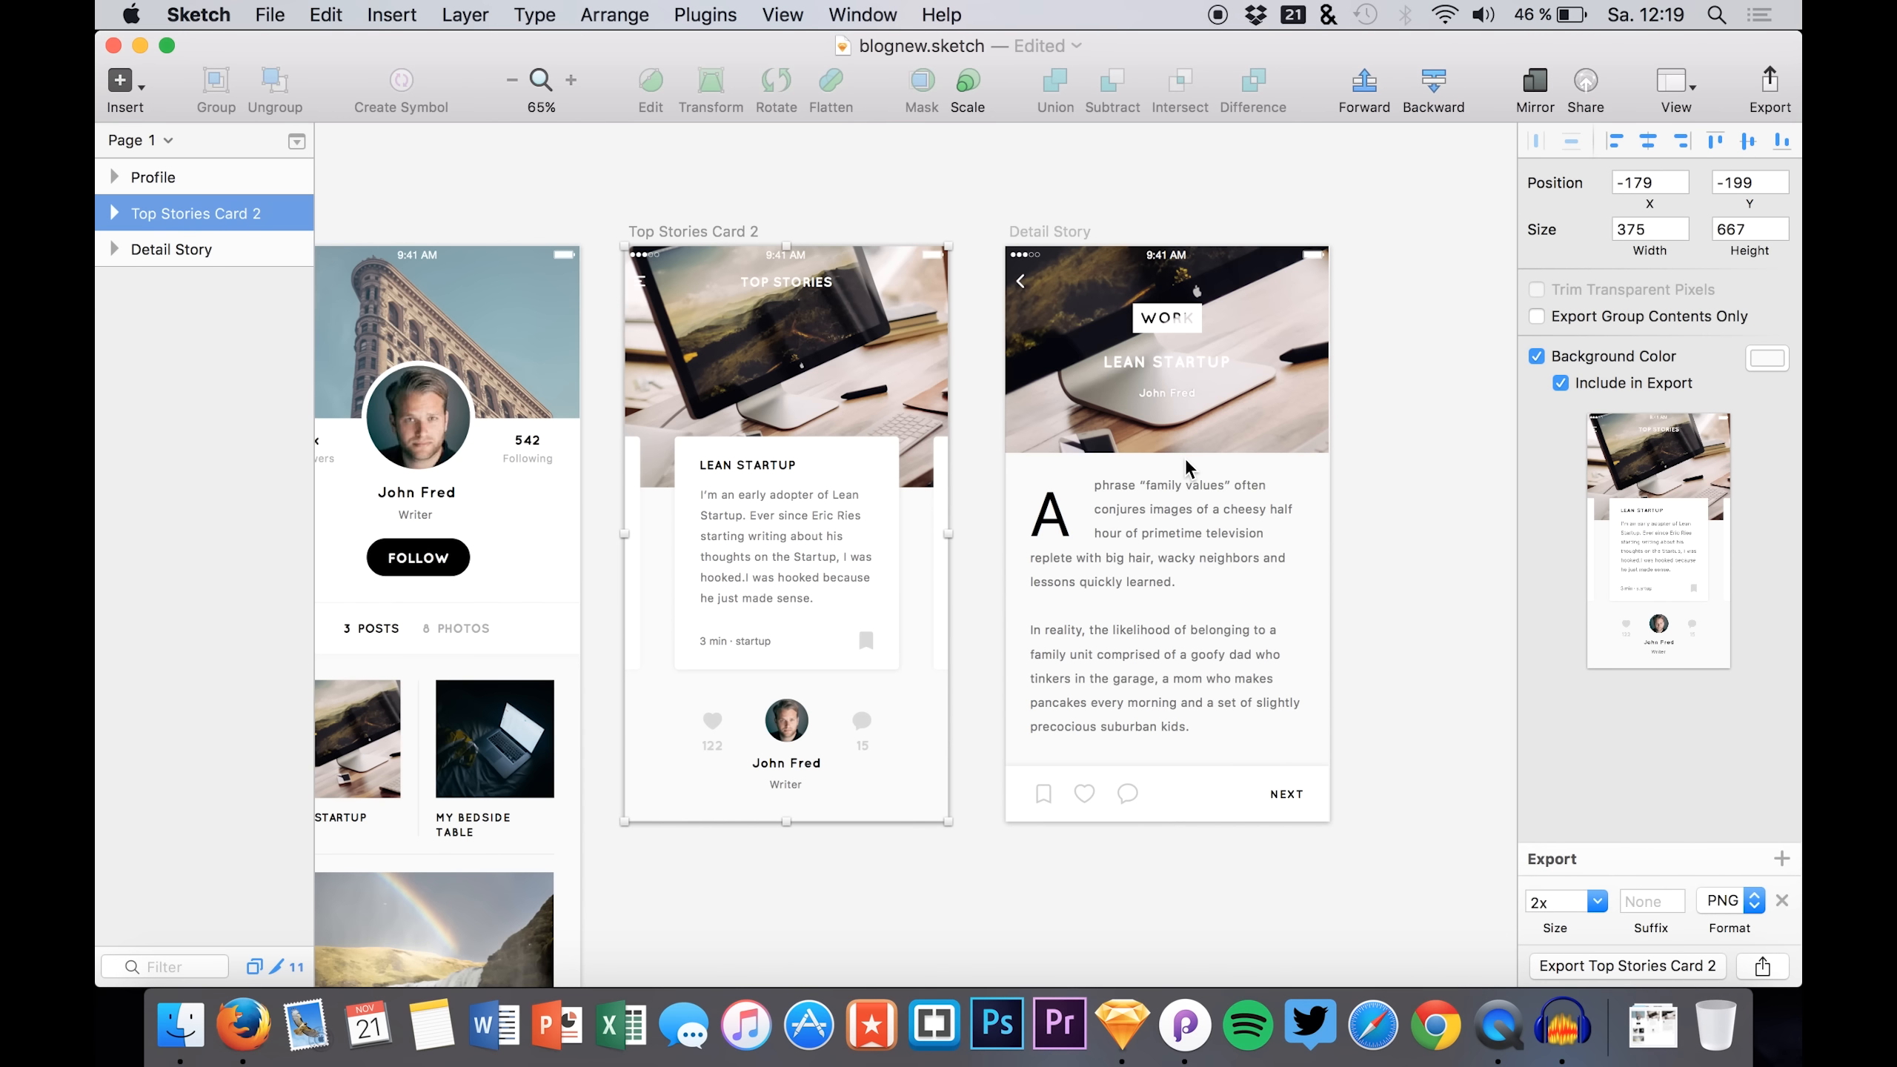
shift+click(216, 253)
click(1648, 904)
key(Return)
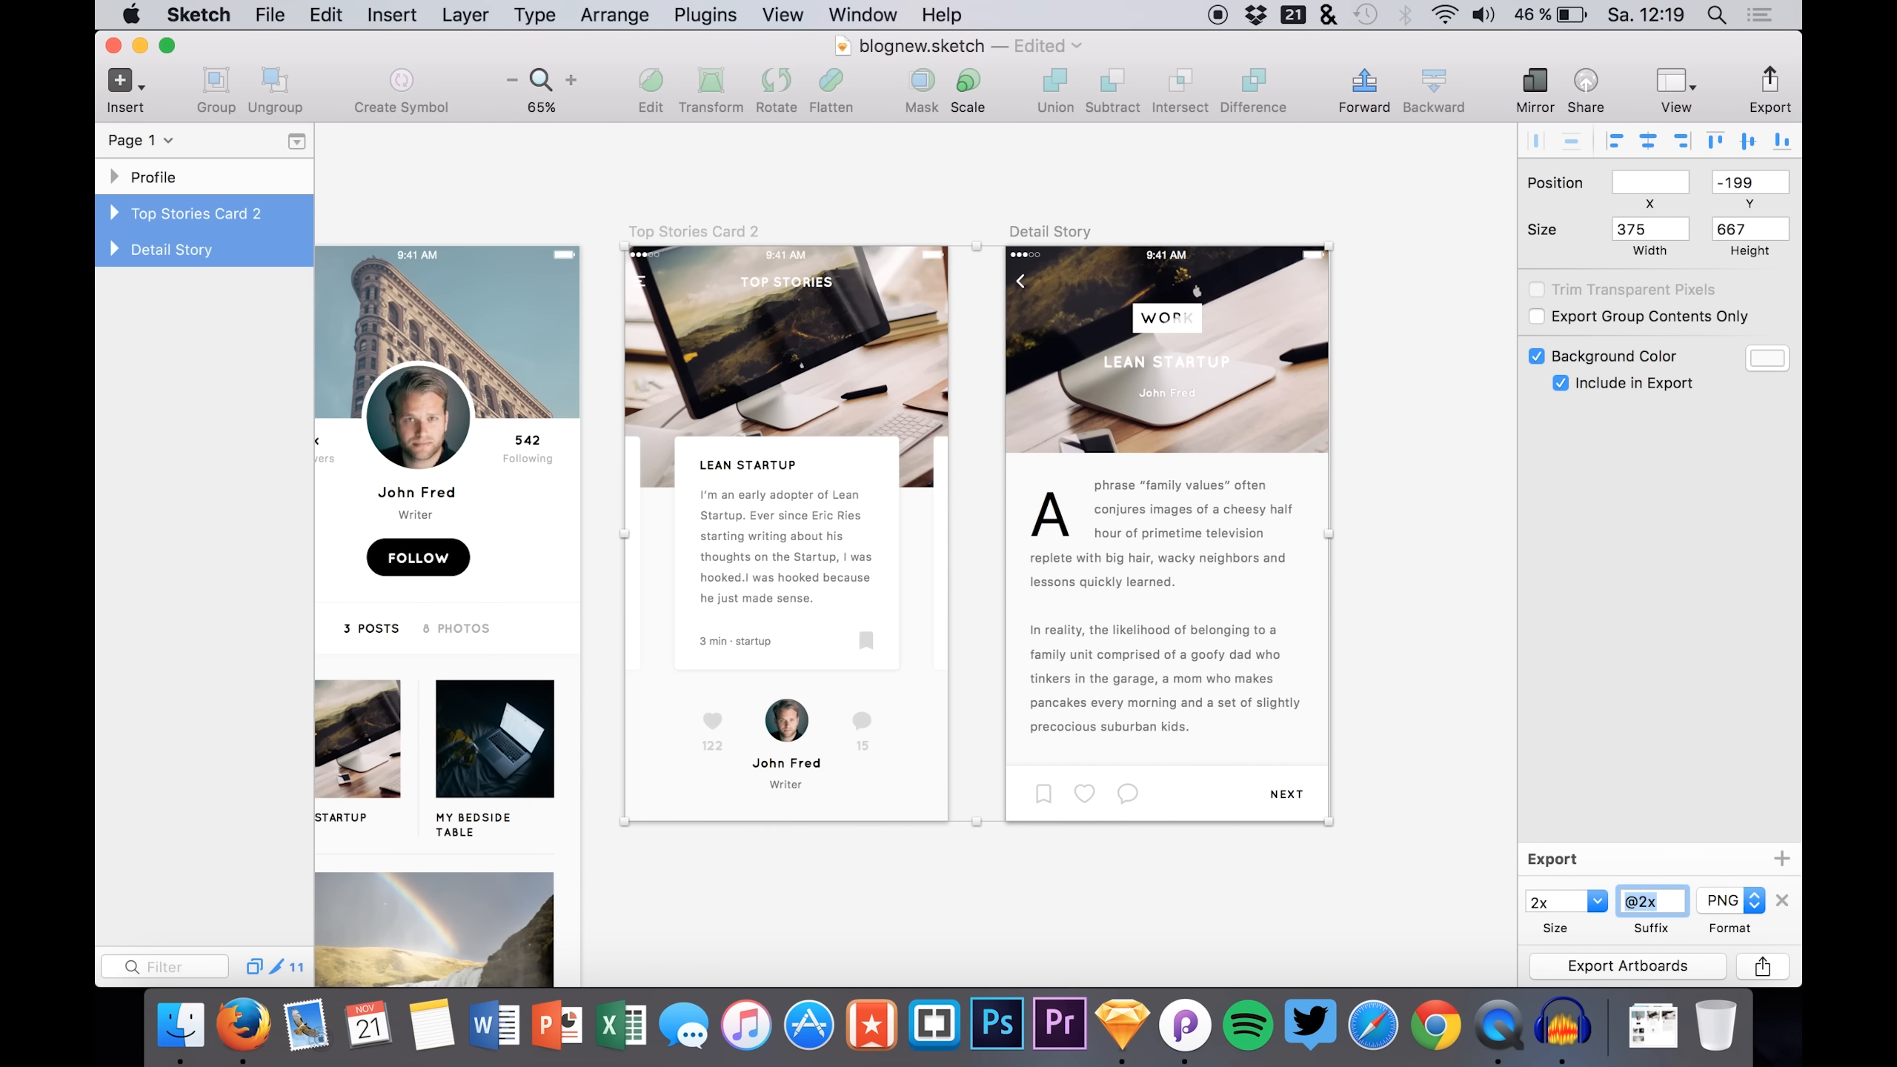
click(1637, 969)
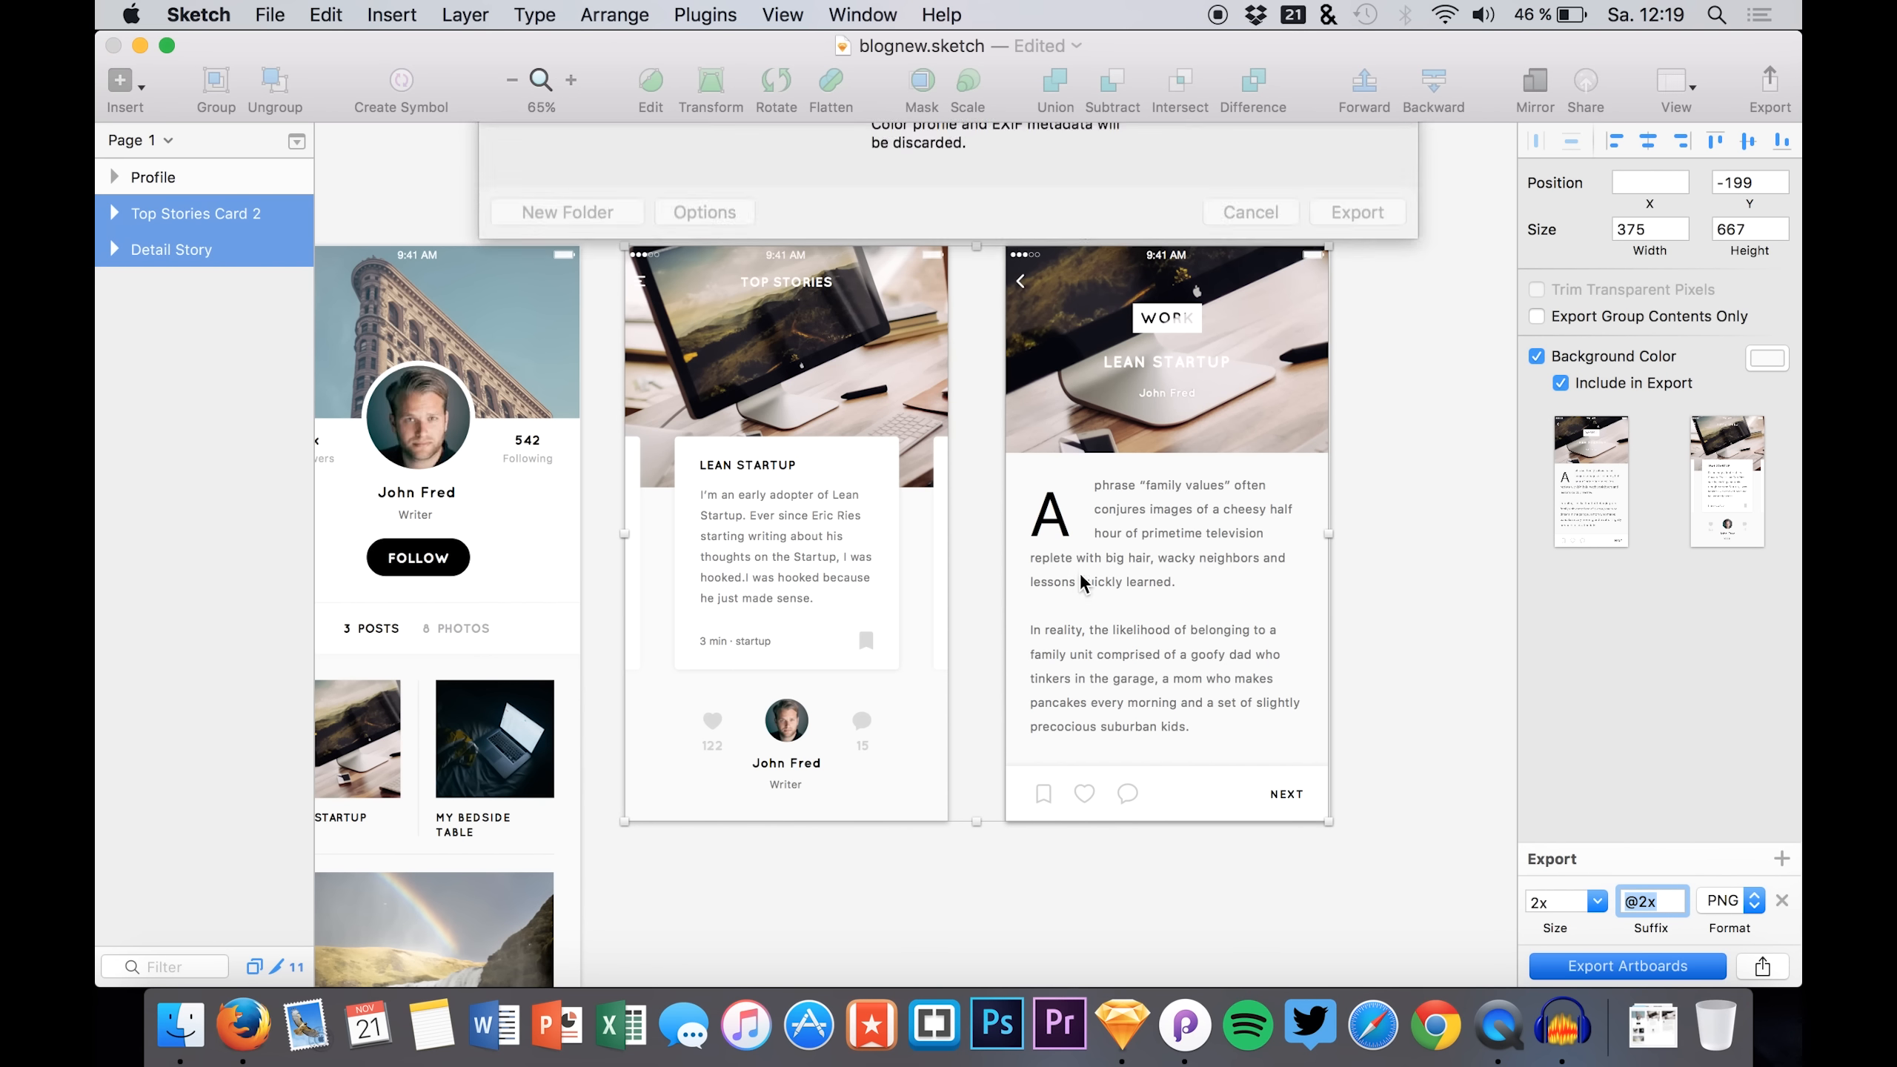
key(Return)
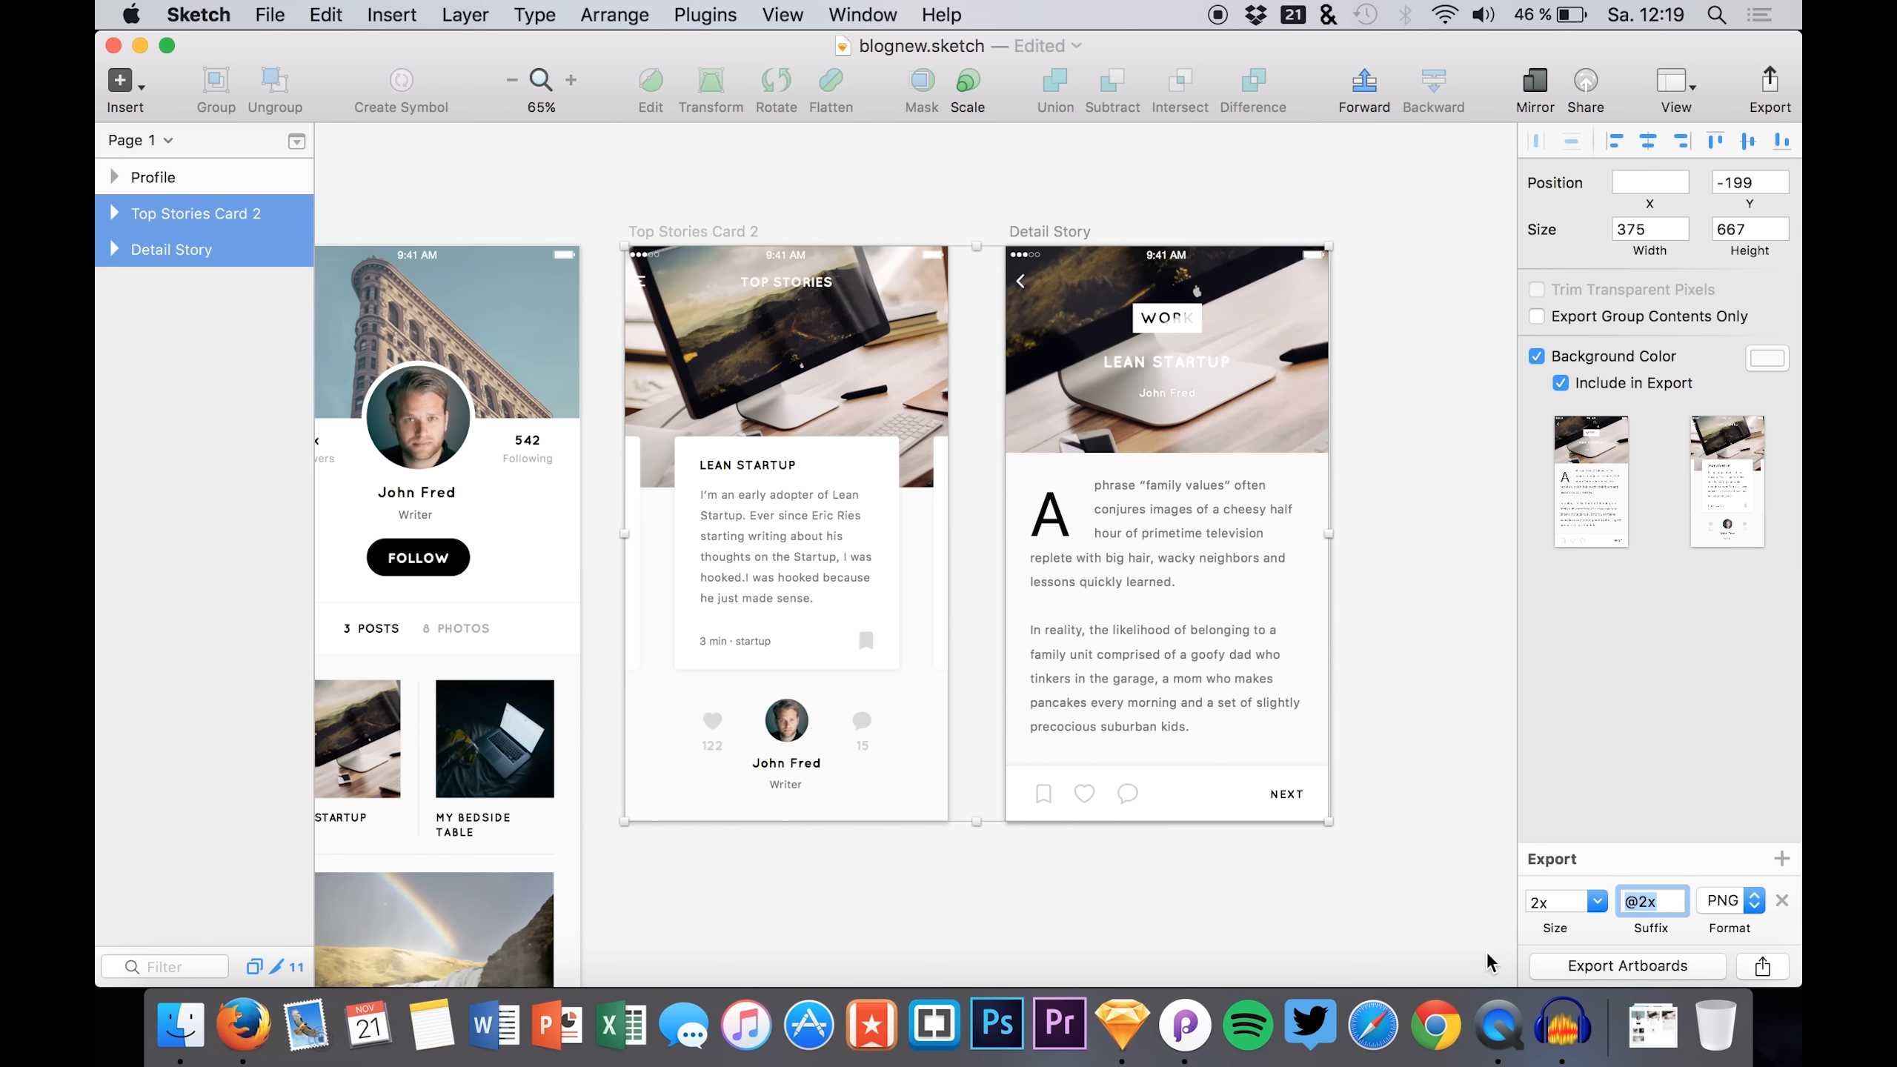
- Switch to Principle and add two more artboards beside Artboard 1
click(1178, 1020)
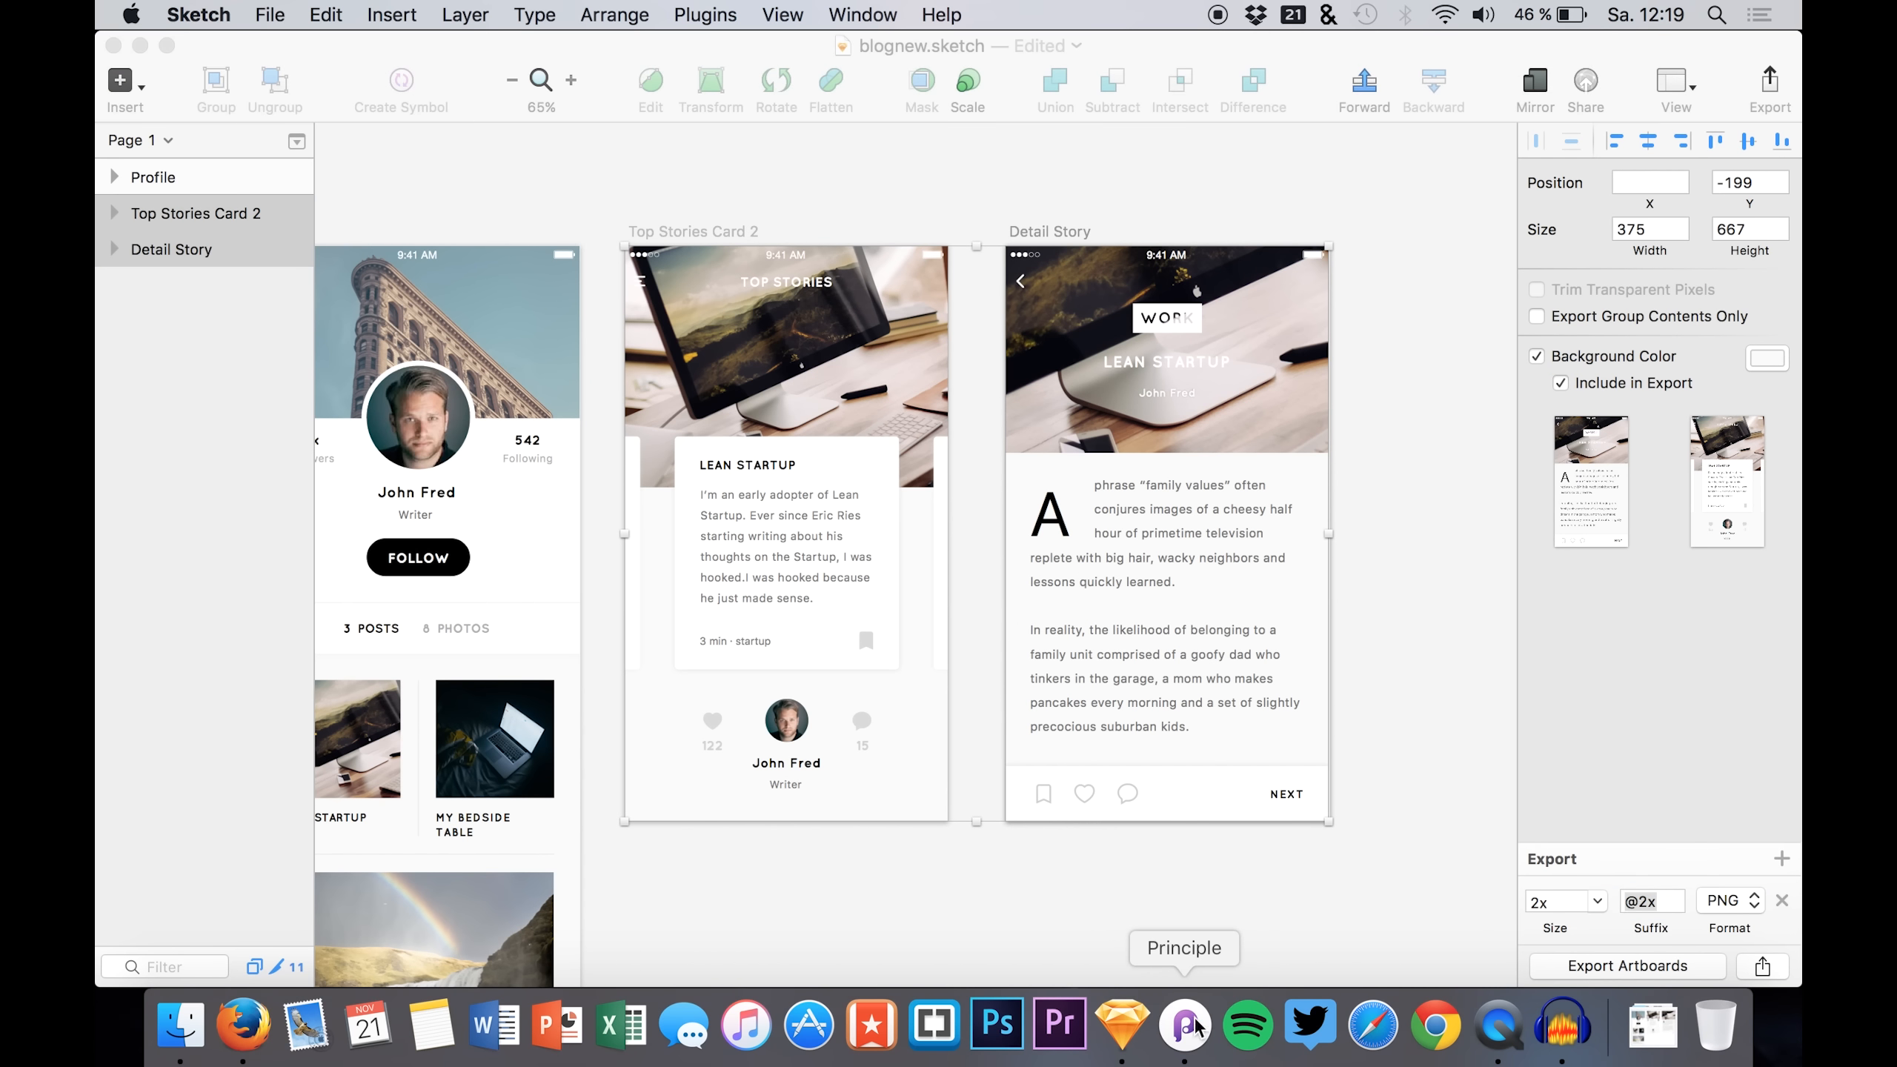
scroll(683, 655, right, 4)
scroll(683, 655, right, 4)
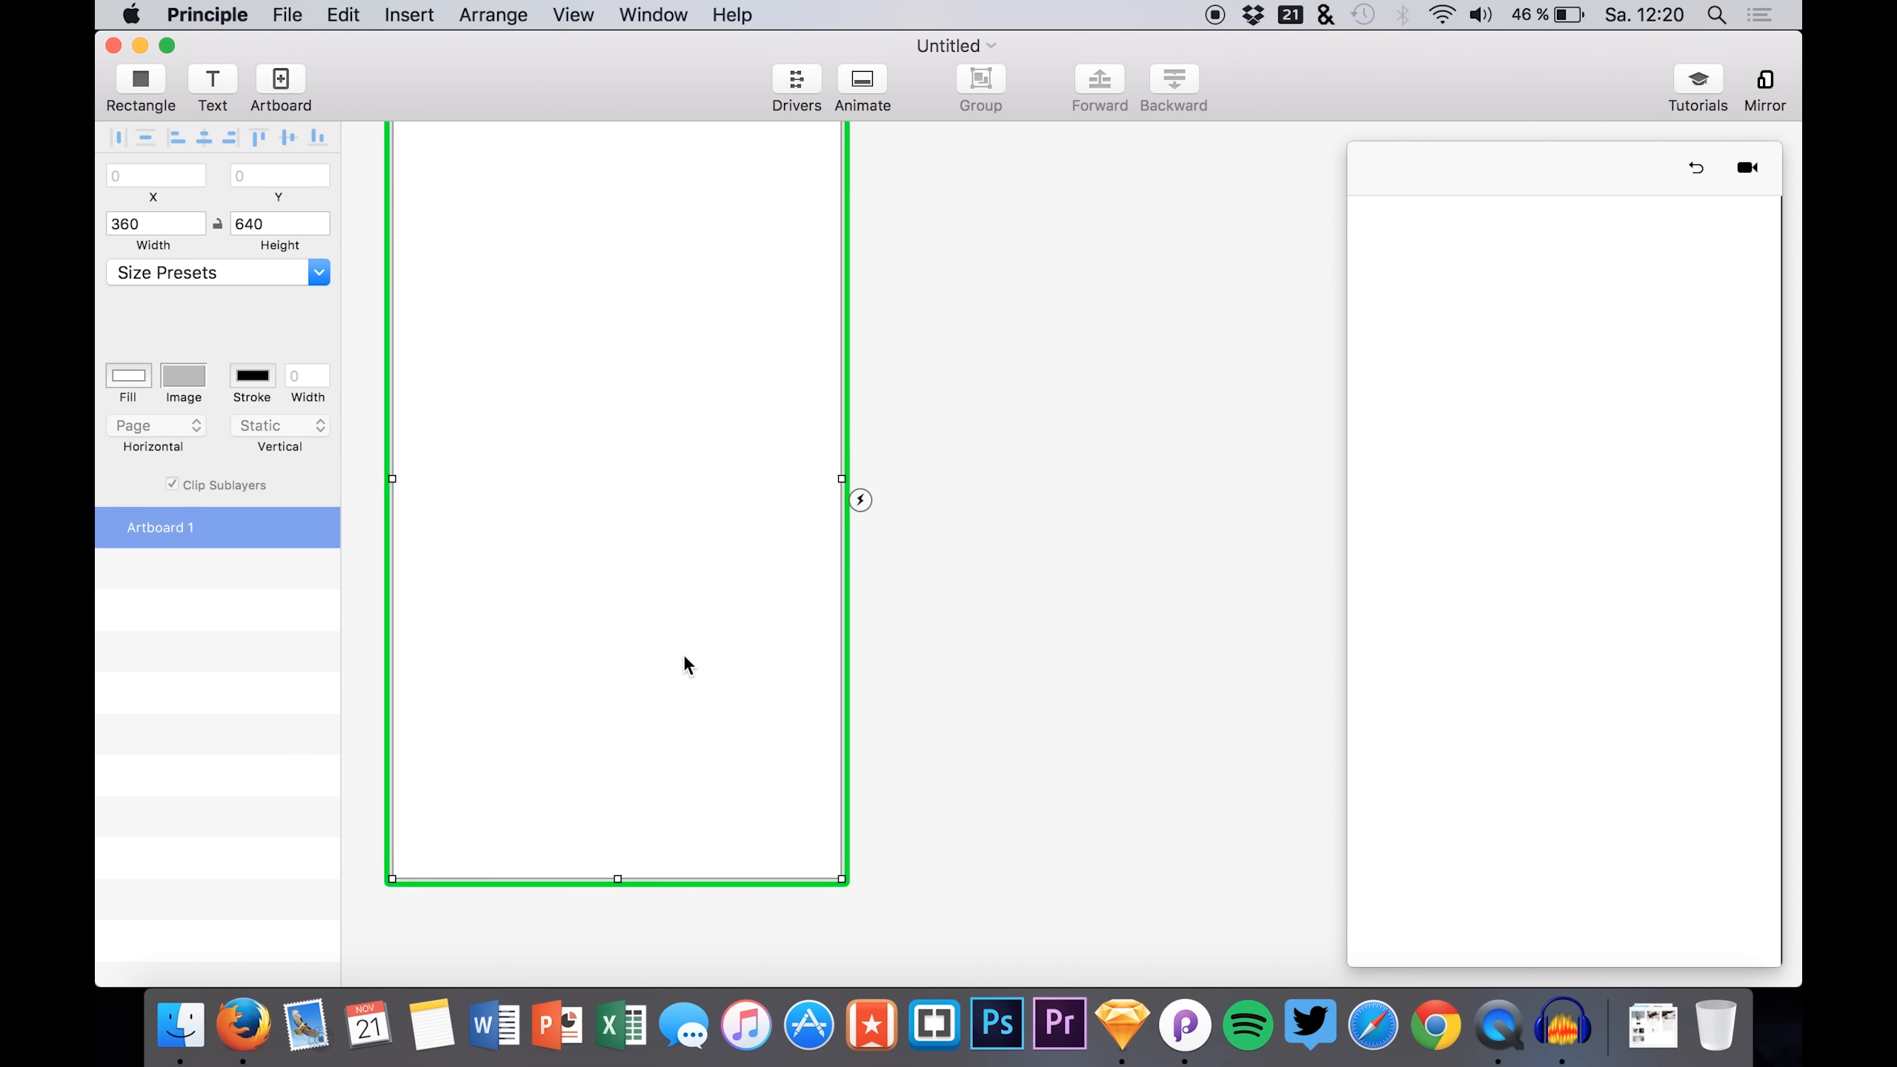
scroll(683, 655, up, 2)
scroll(682, 655, down, 3)
scroll(683, 655, up, 3)
scroll(683, 655, down, 2)
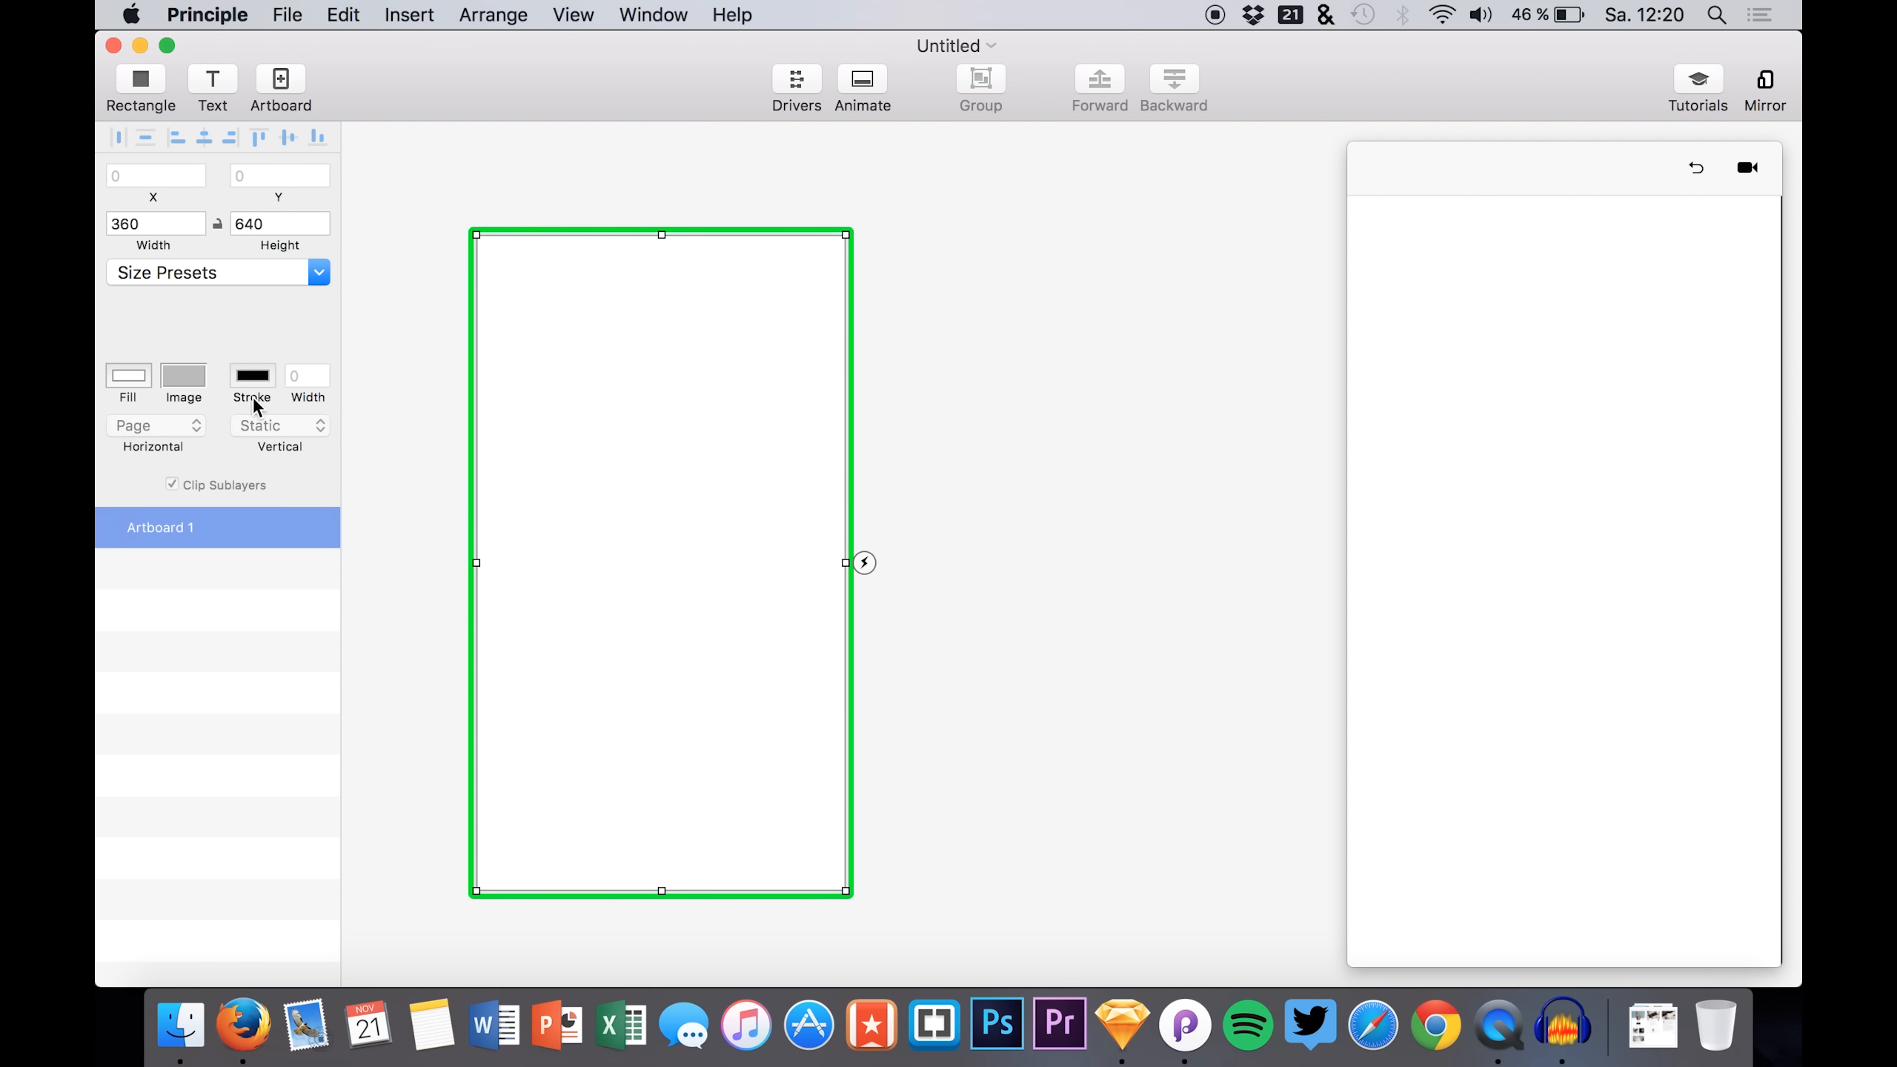
click(291, 81)
scroll(409, 161, right, 5)
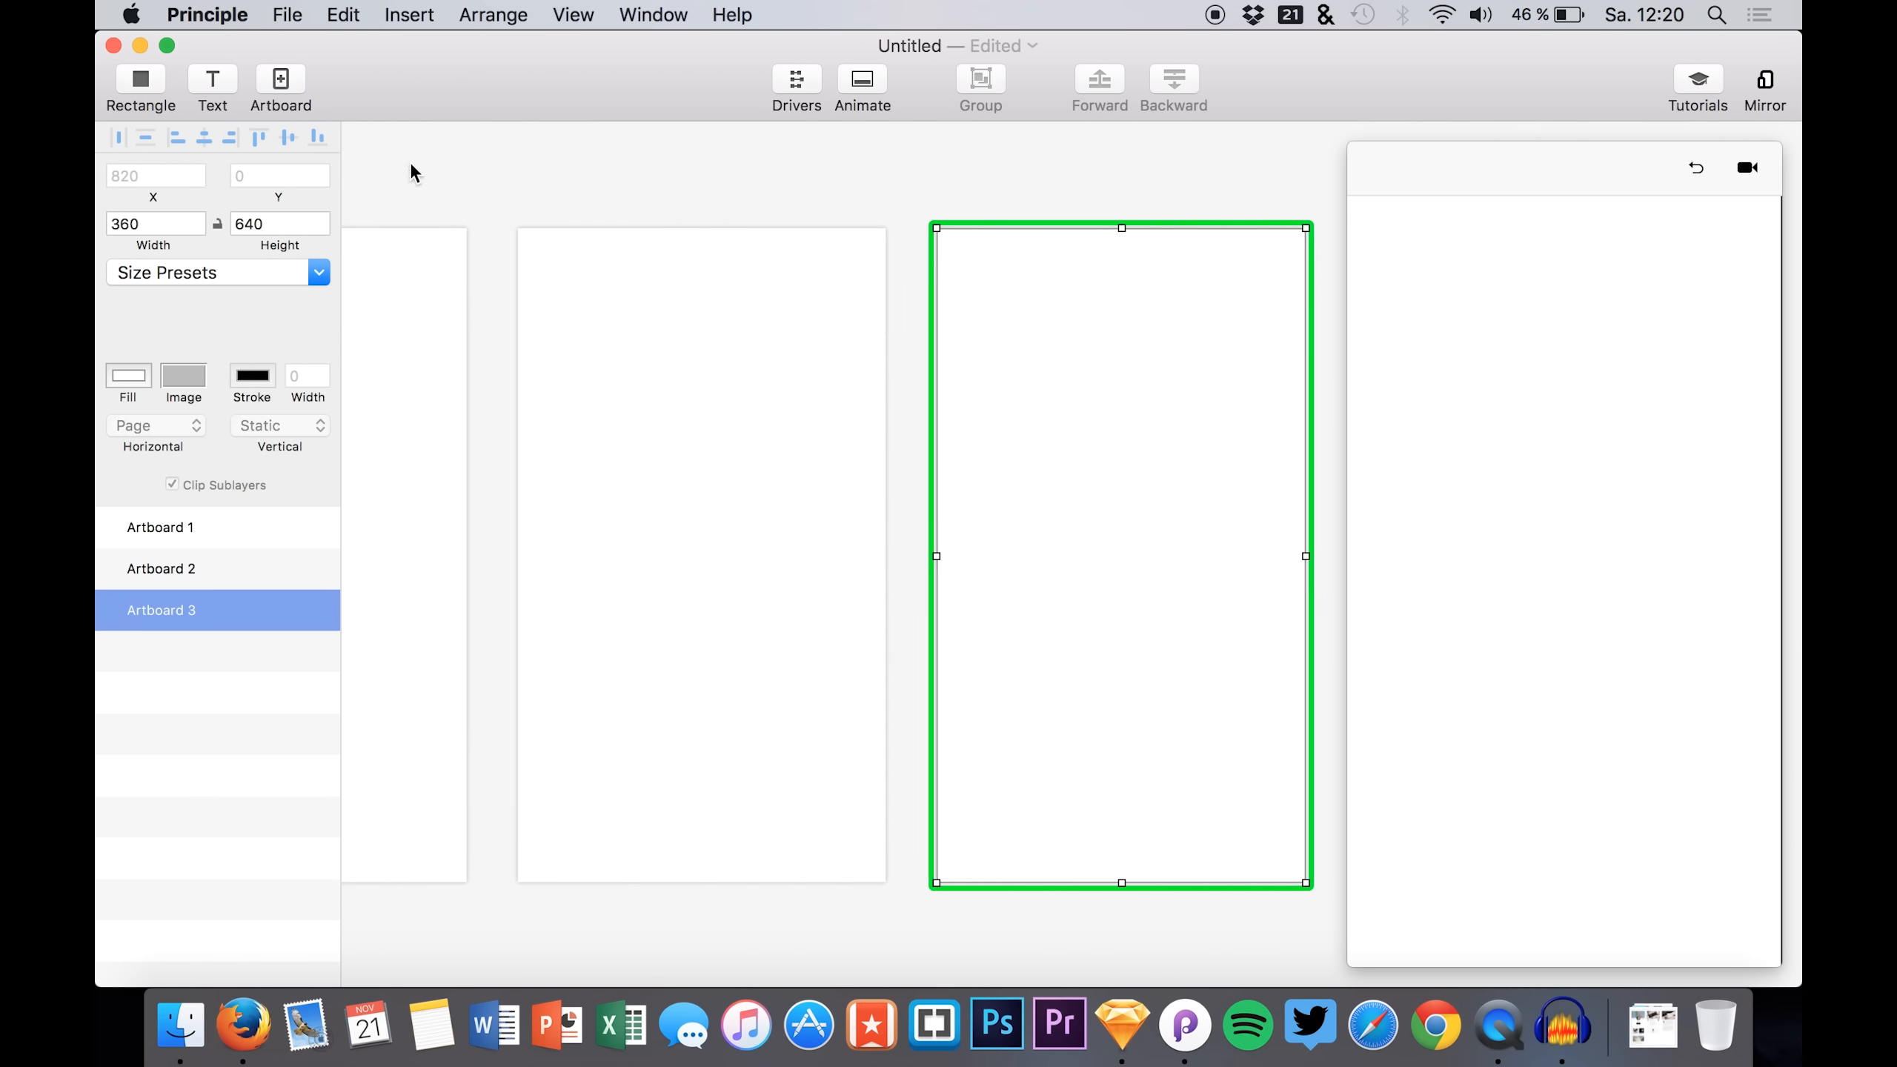
scroll(648, 261, left, 5)
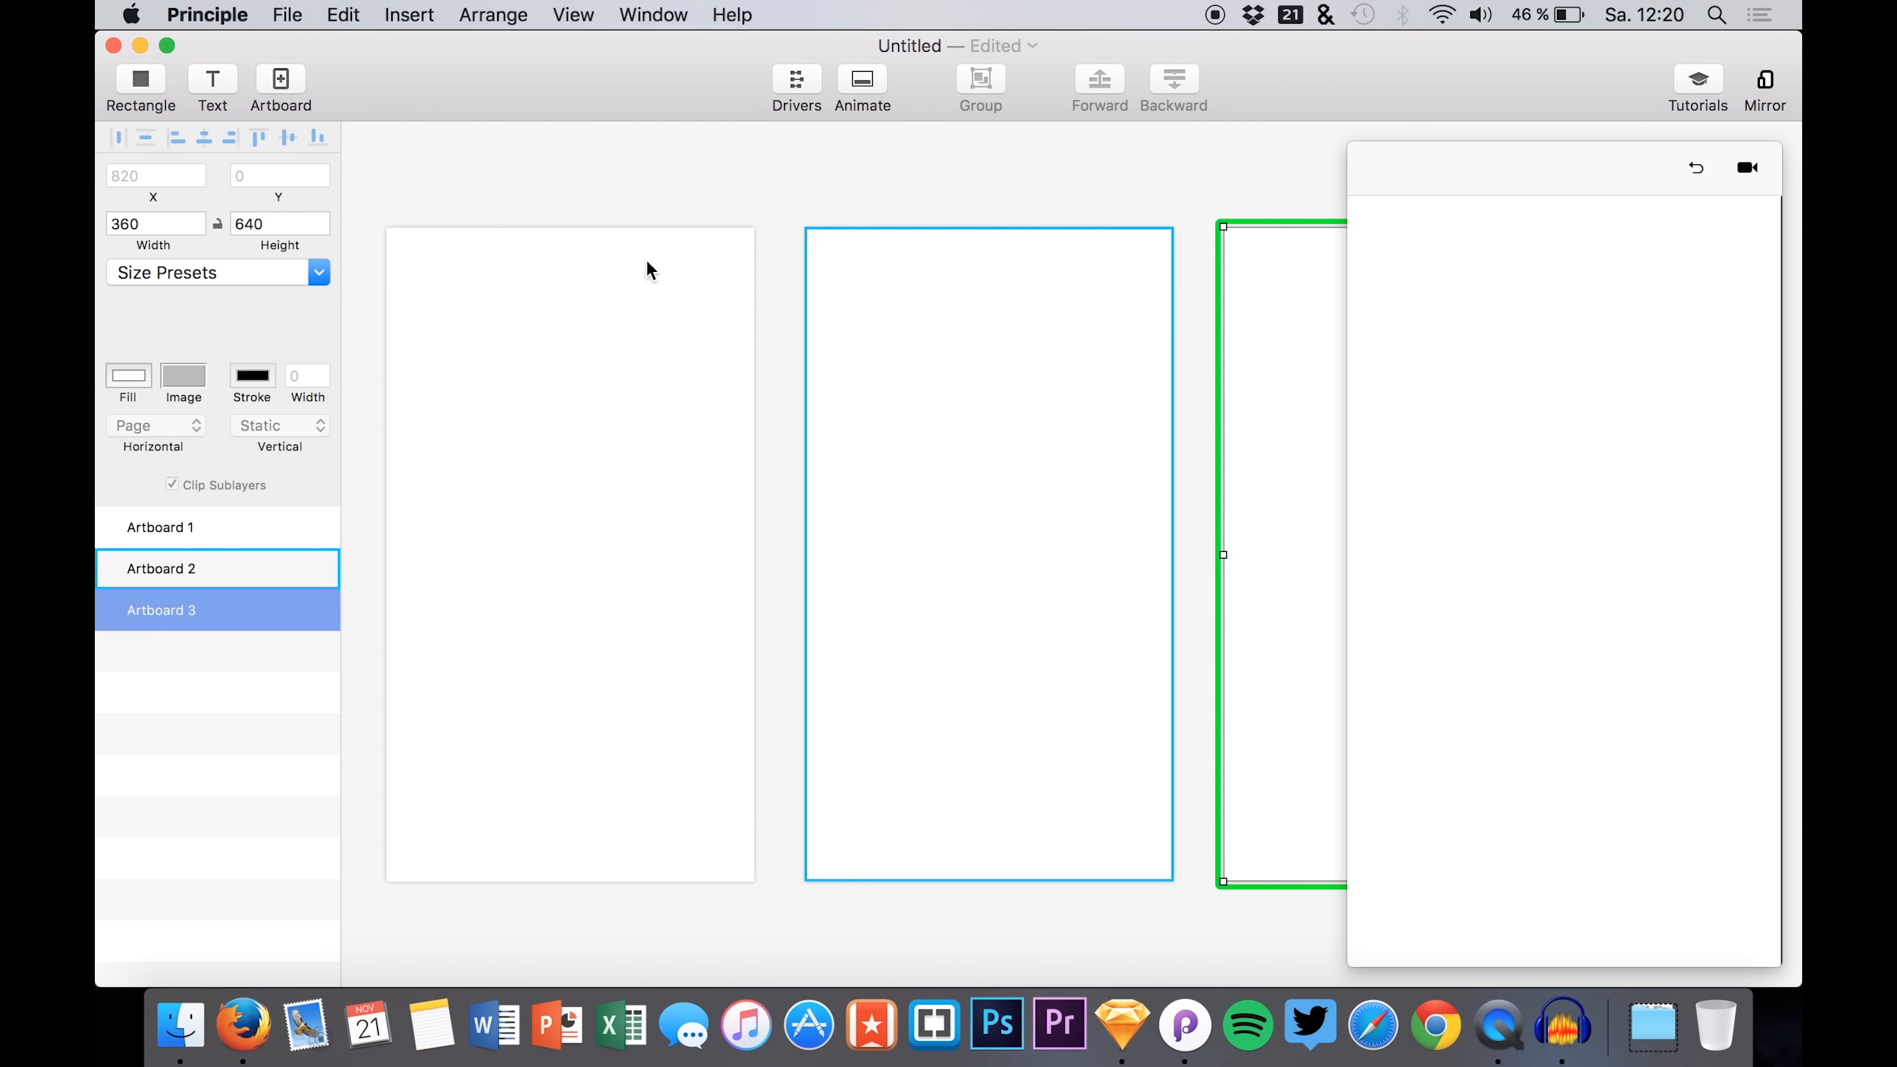
click(501, 397)
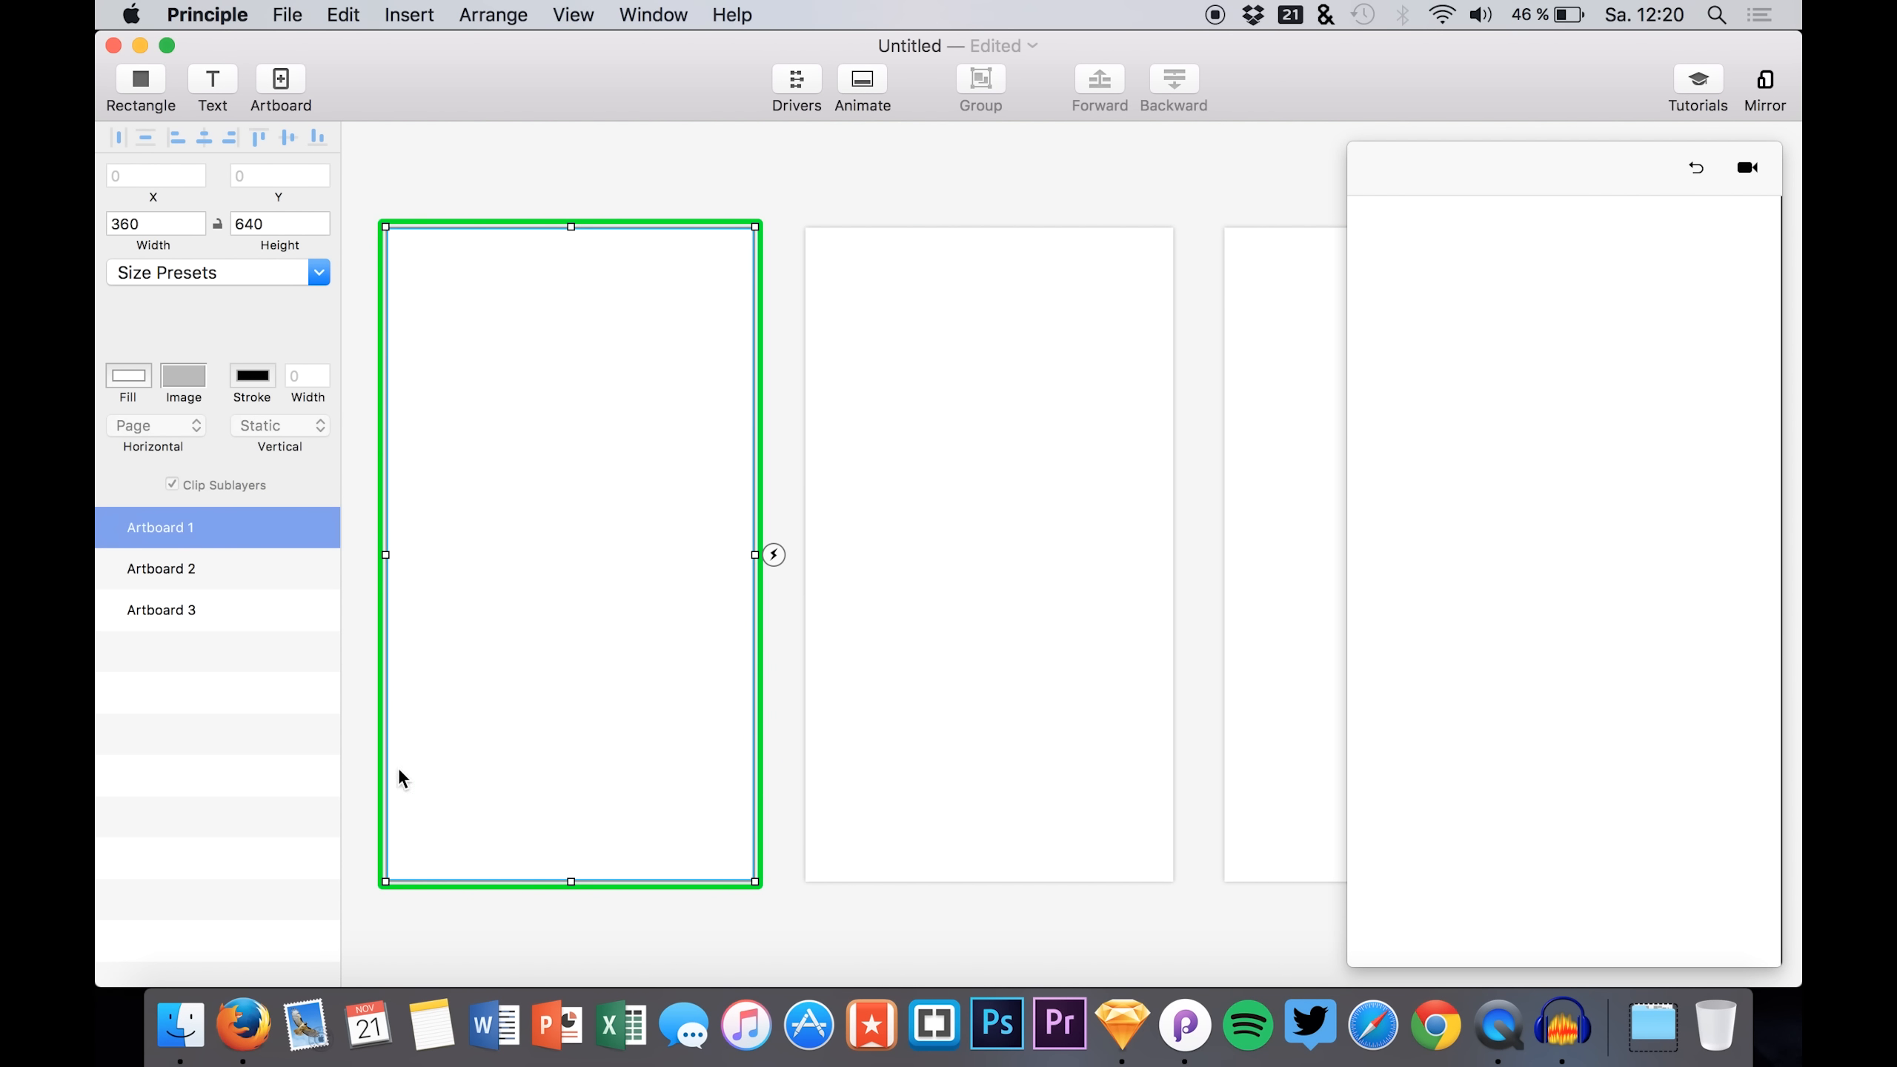
click(180, 1024)
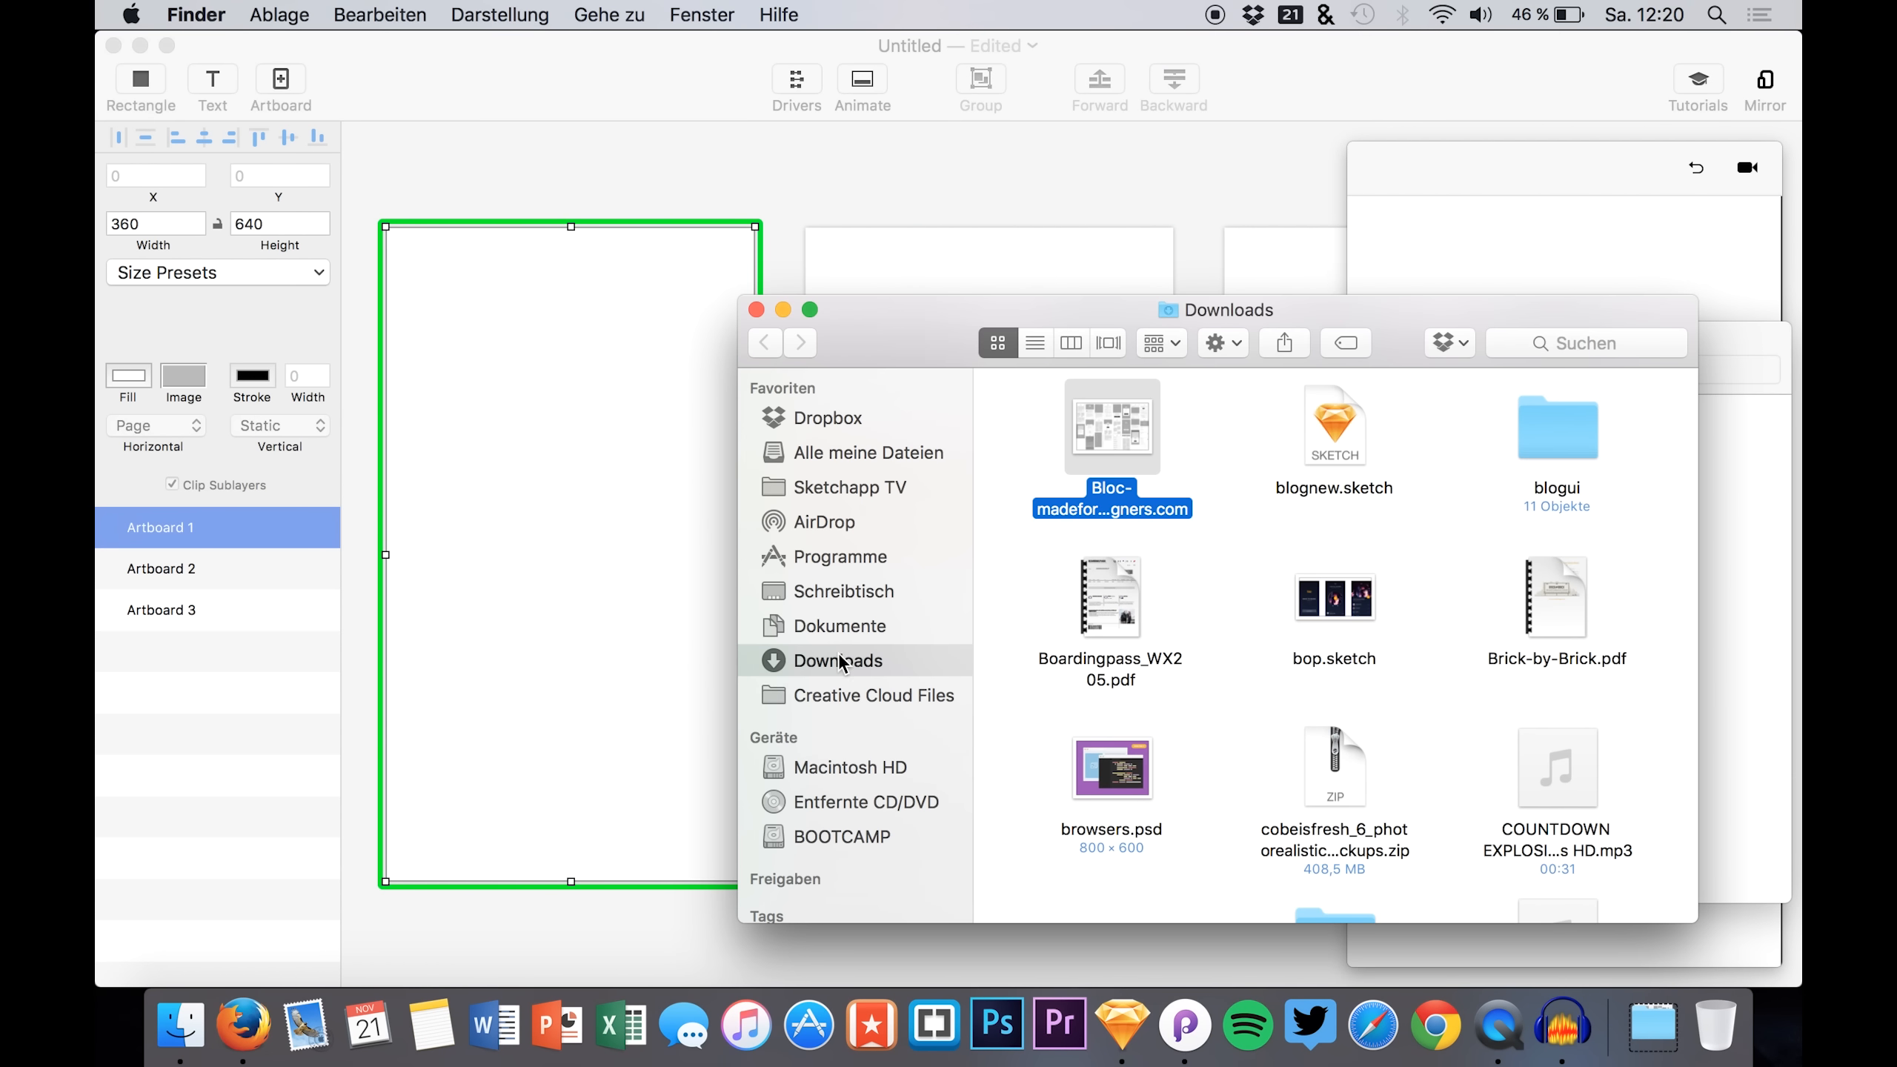
double_click(1537, 439)
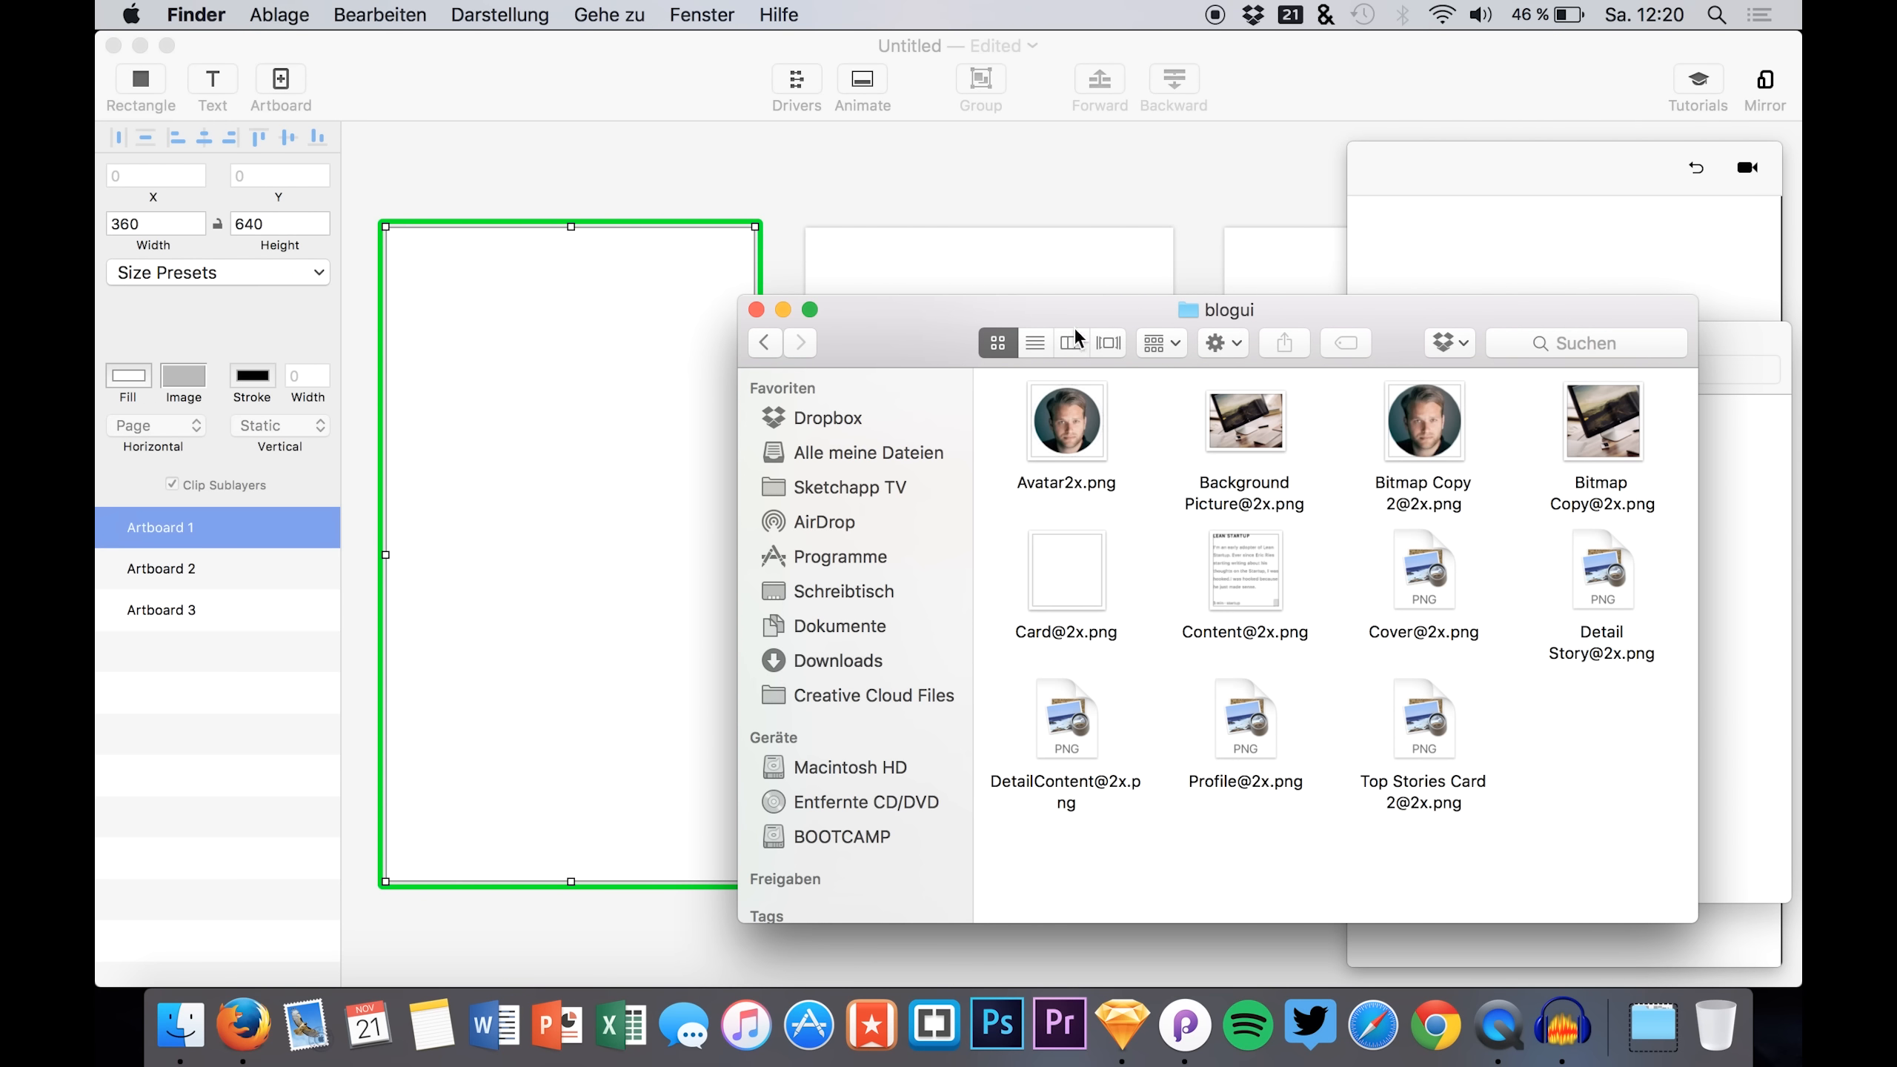
drag(1060, 297, 1133, 257)
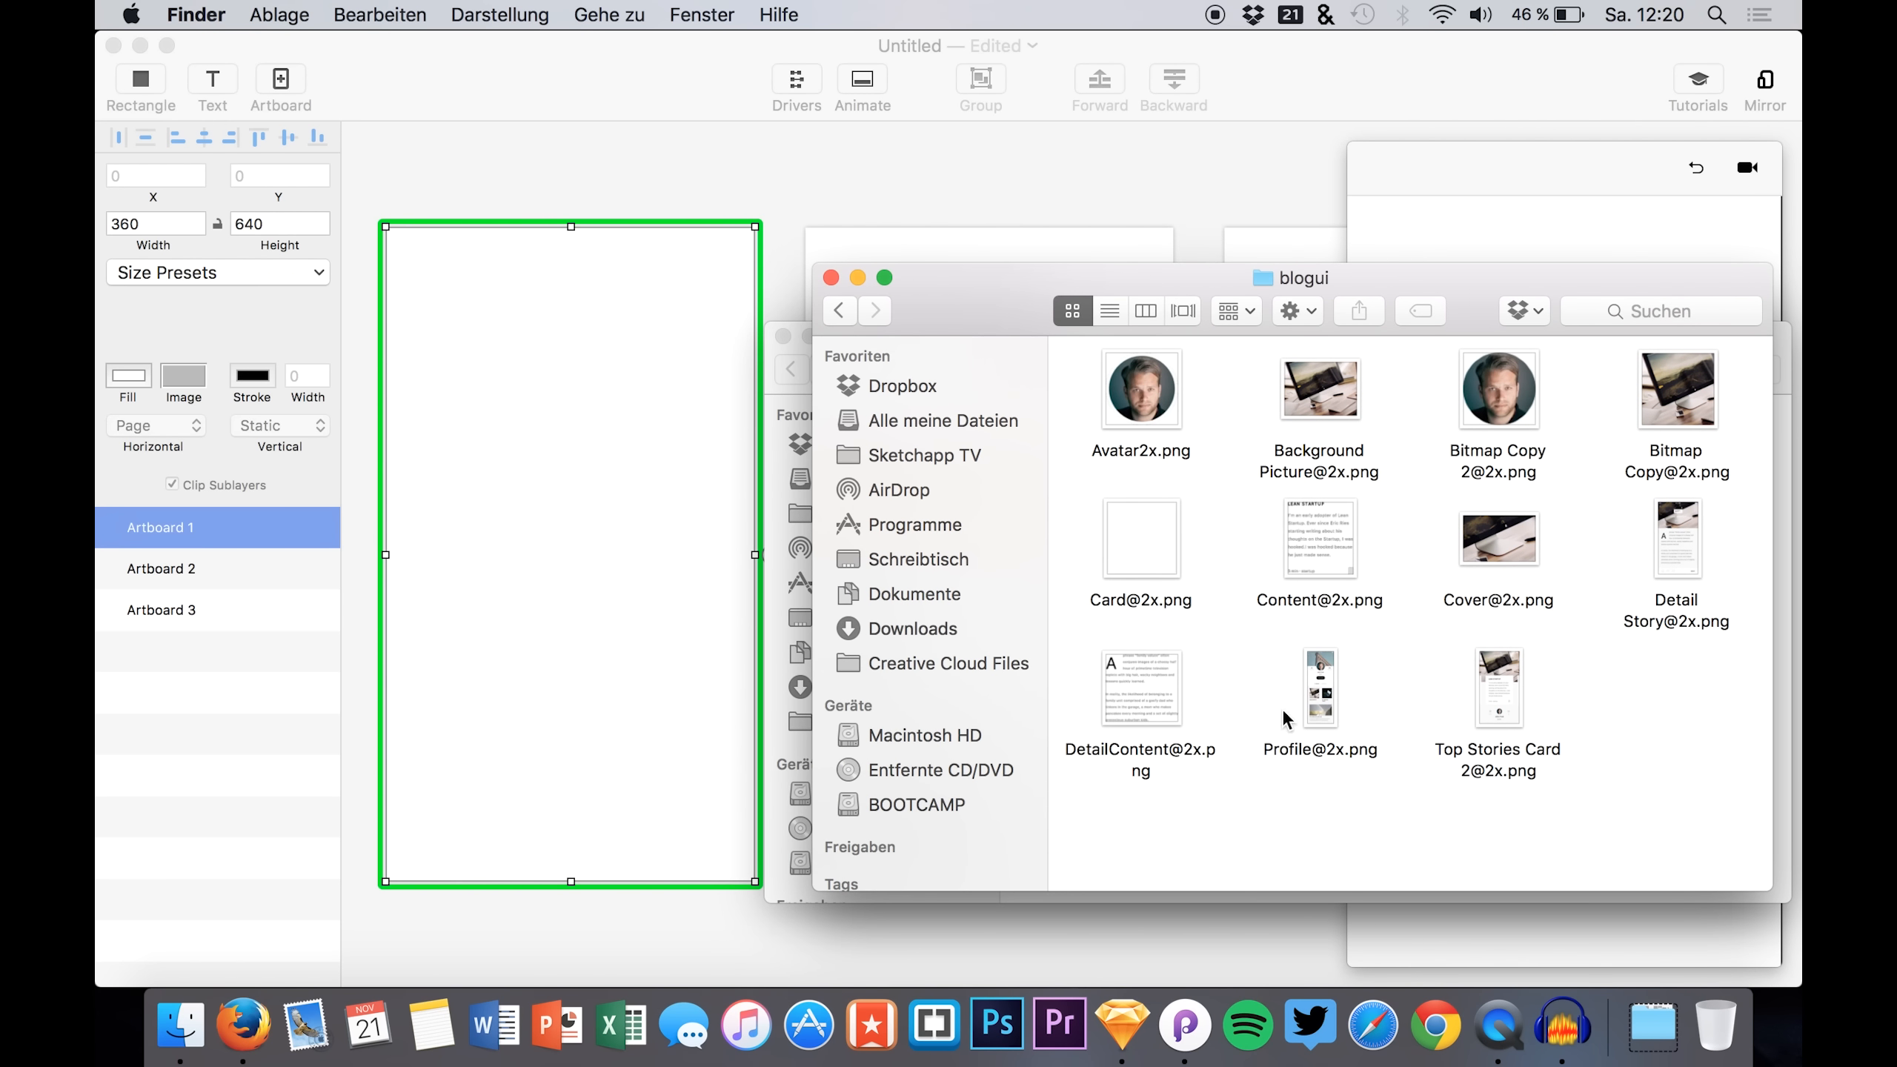
click(1307, 719)
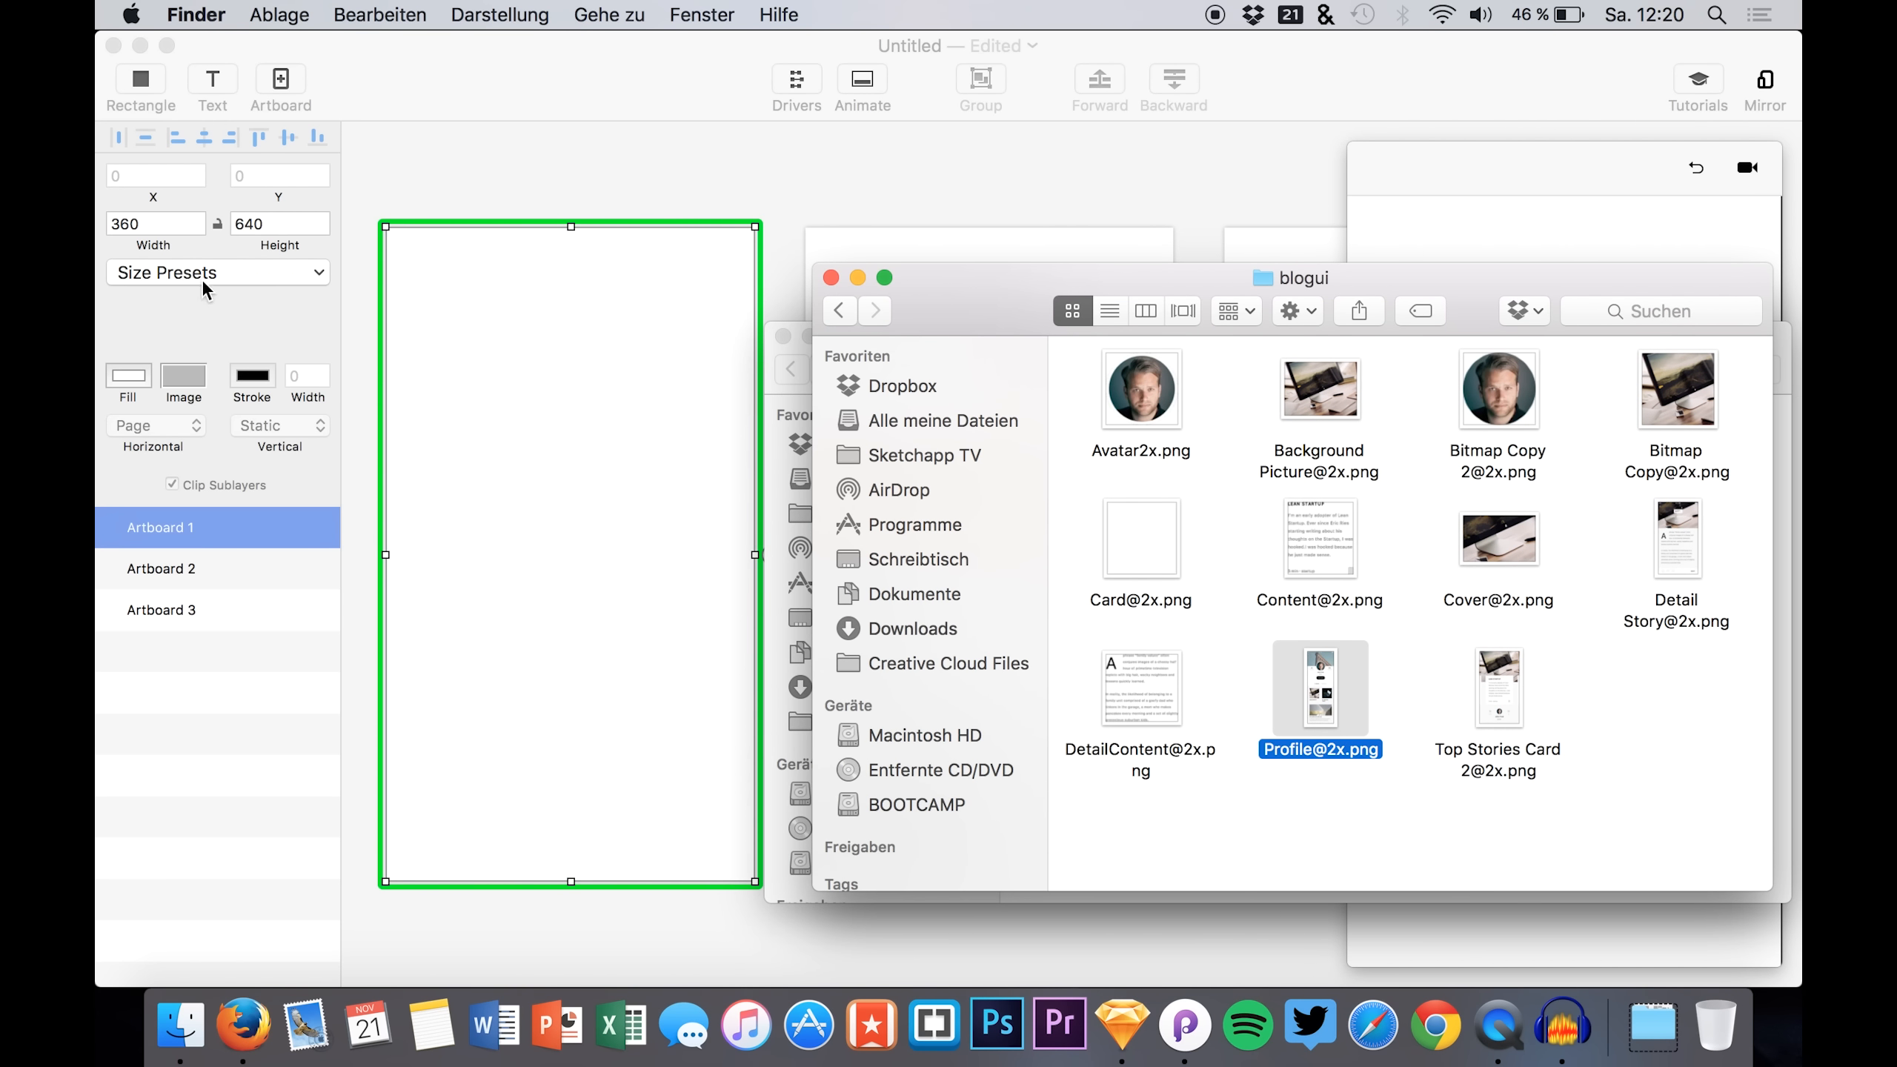
- Return to Principle and set Artboard 1 to the iPhone 6 (375 x 667) size preset
click(176, 239)
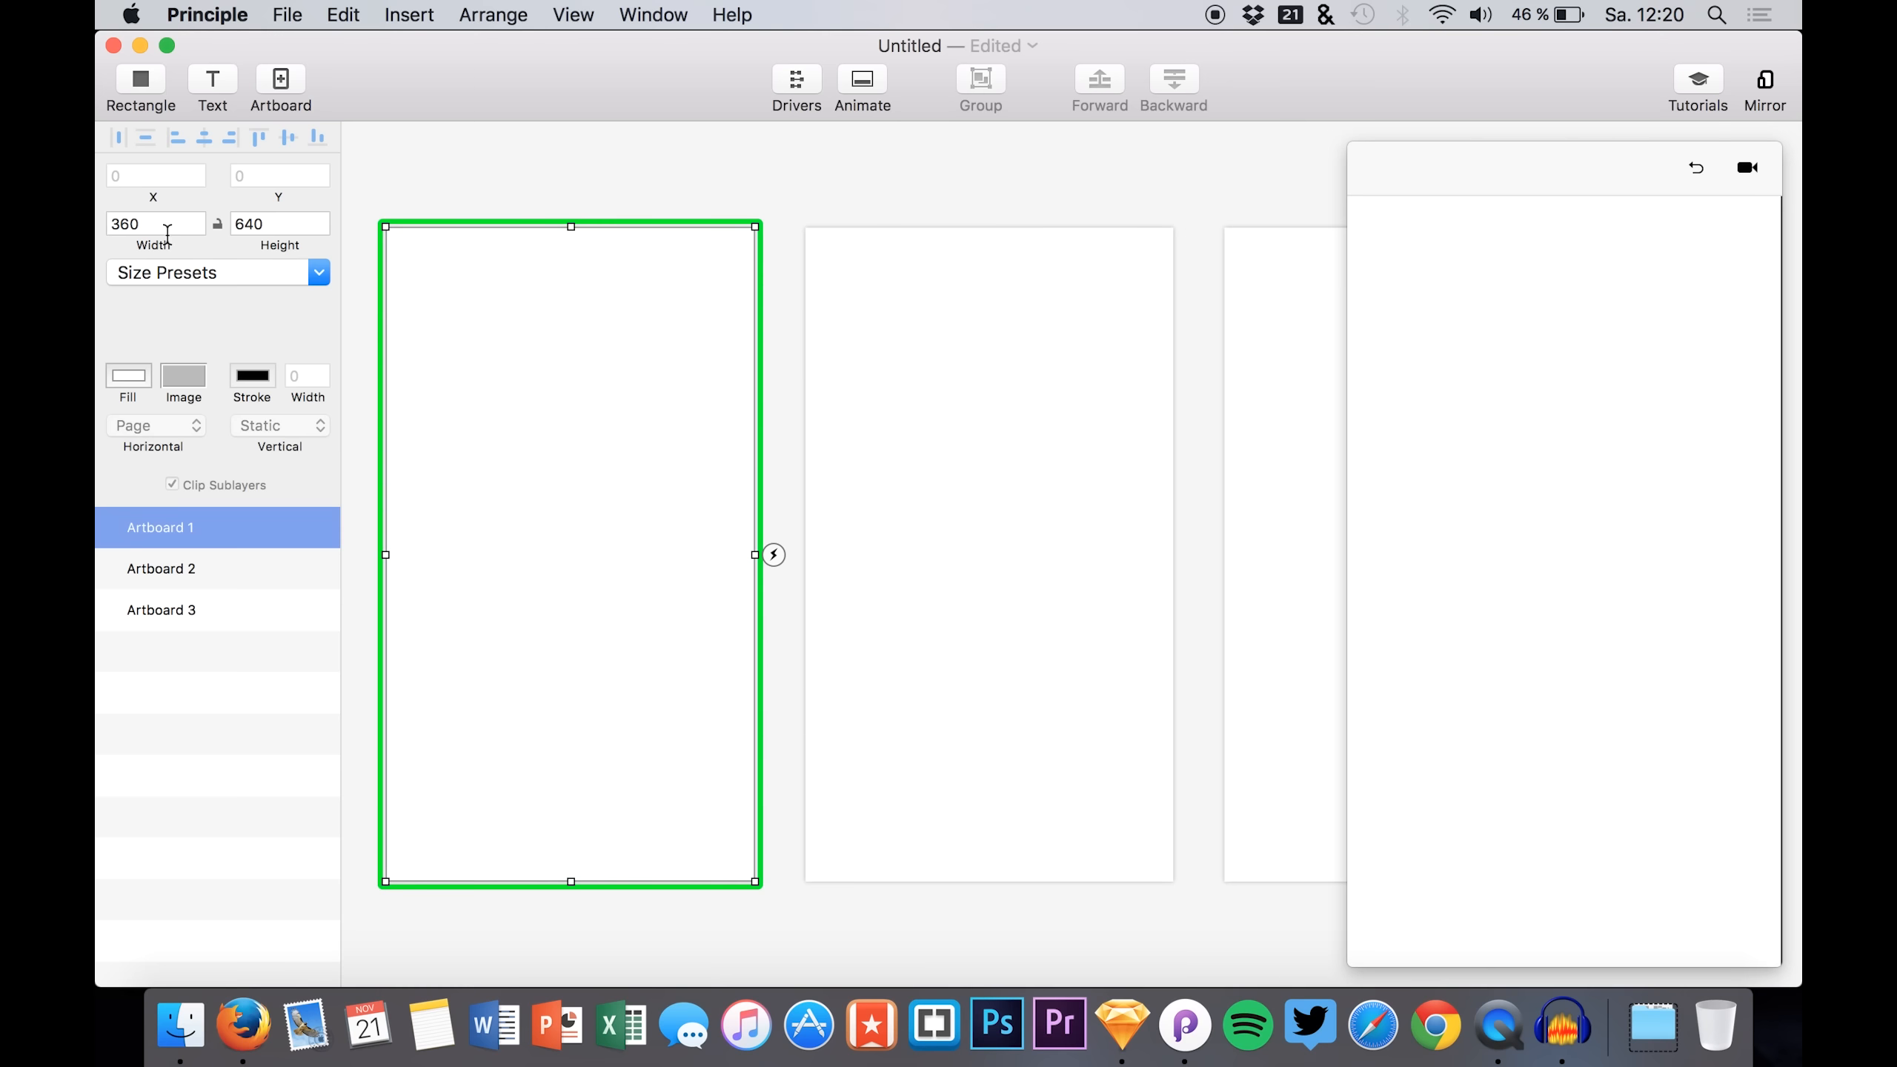
click(166, 278)
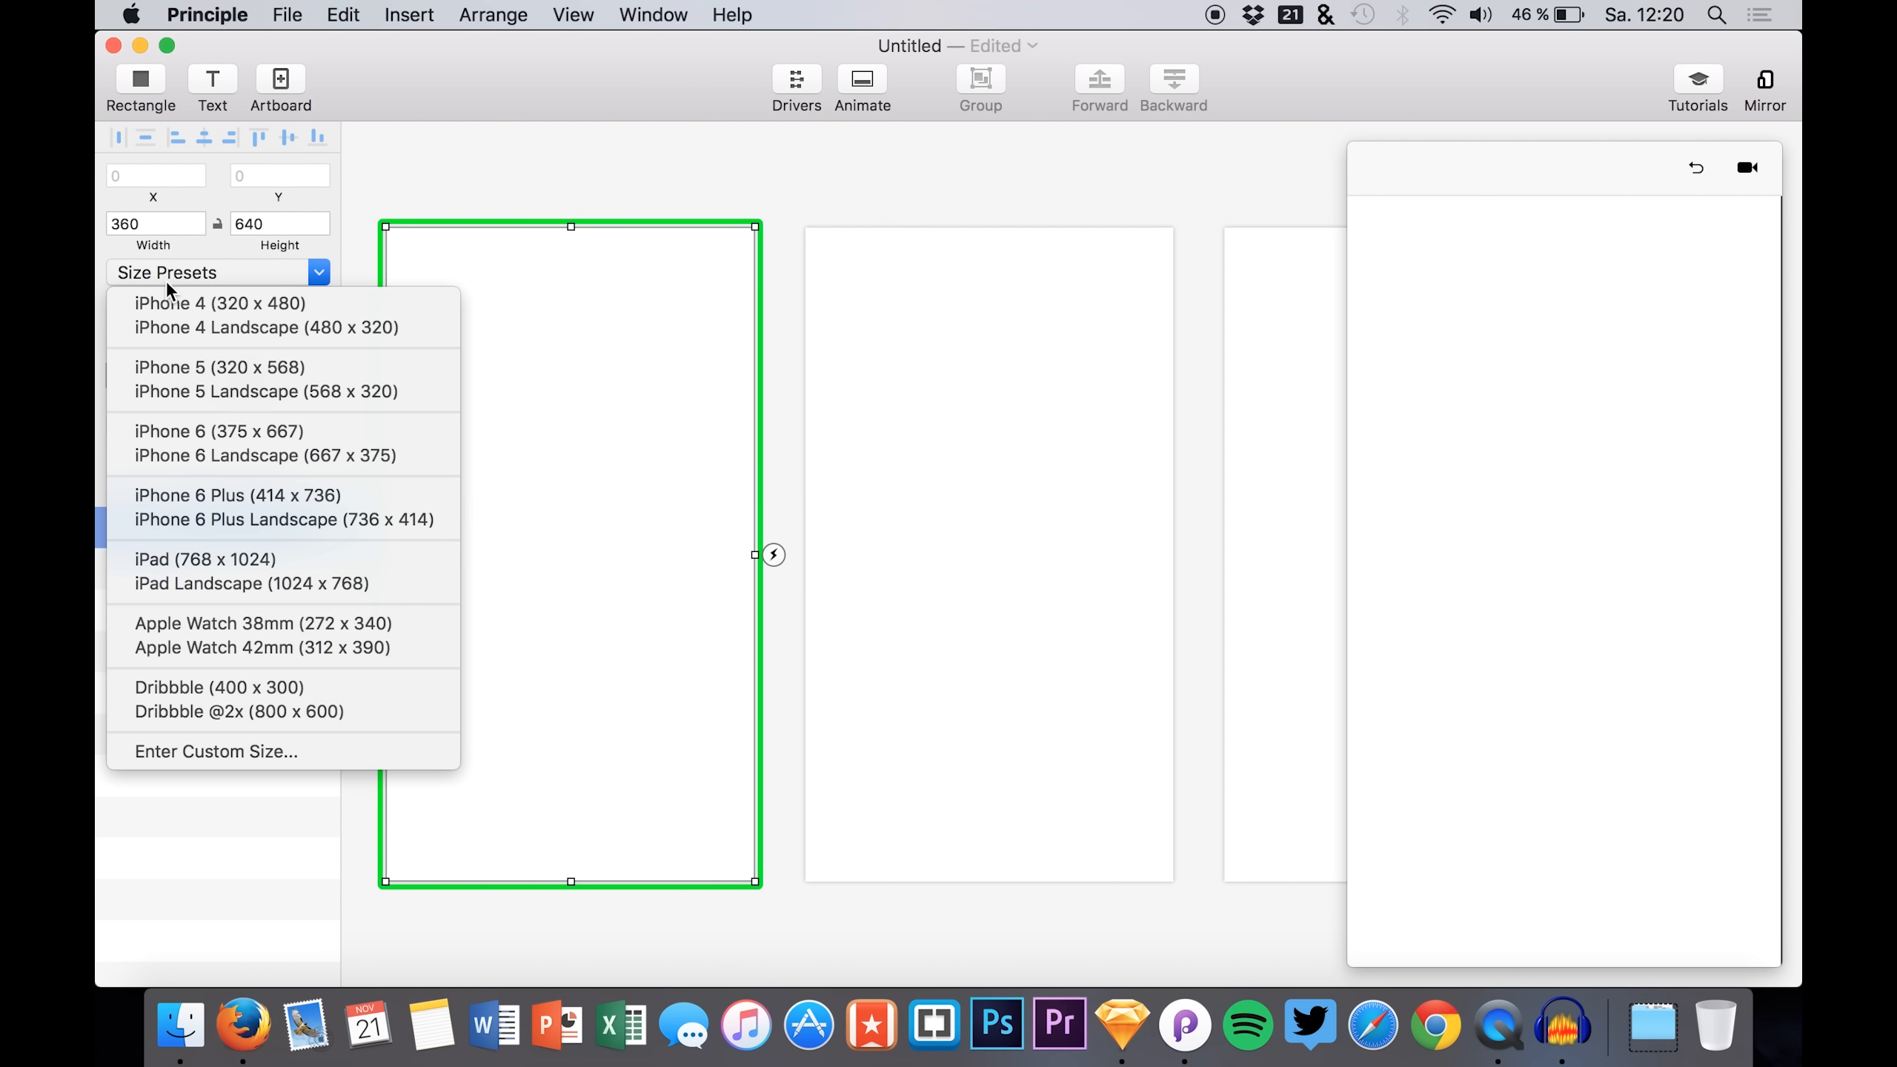
click(202, 433)
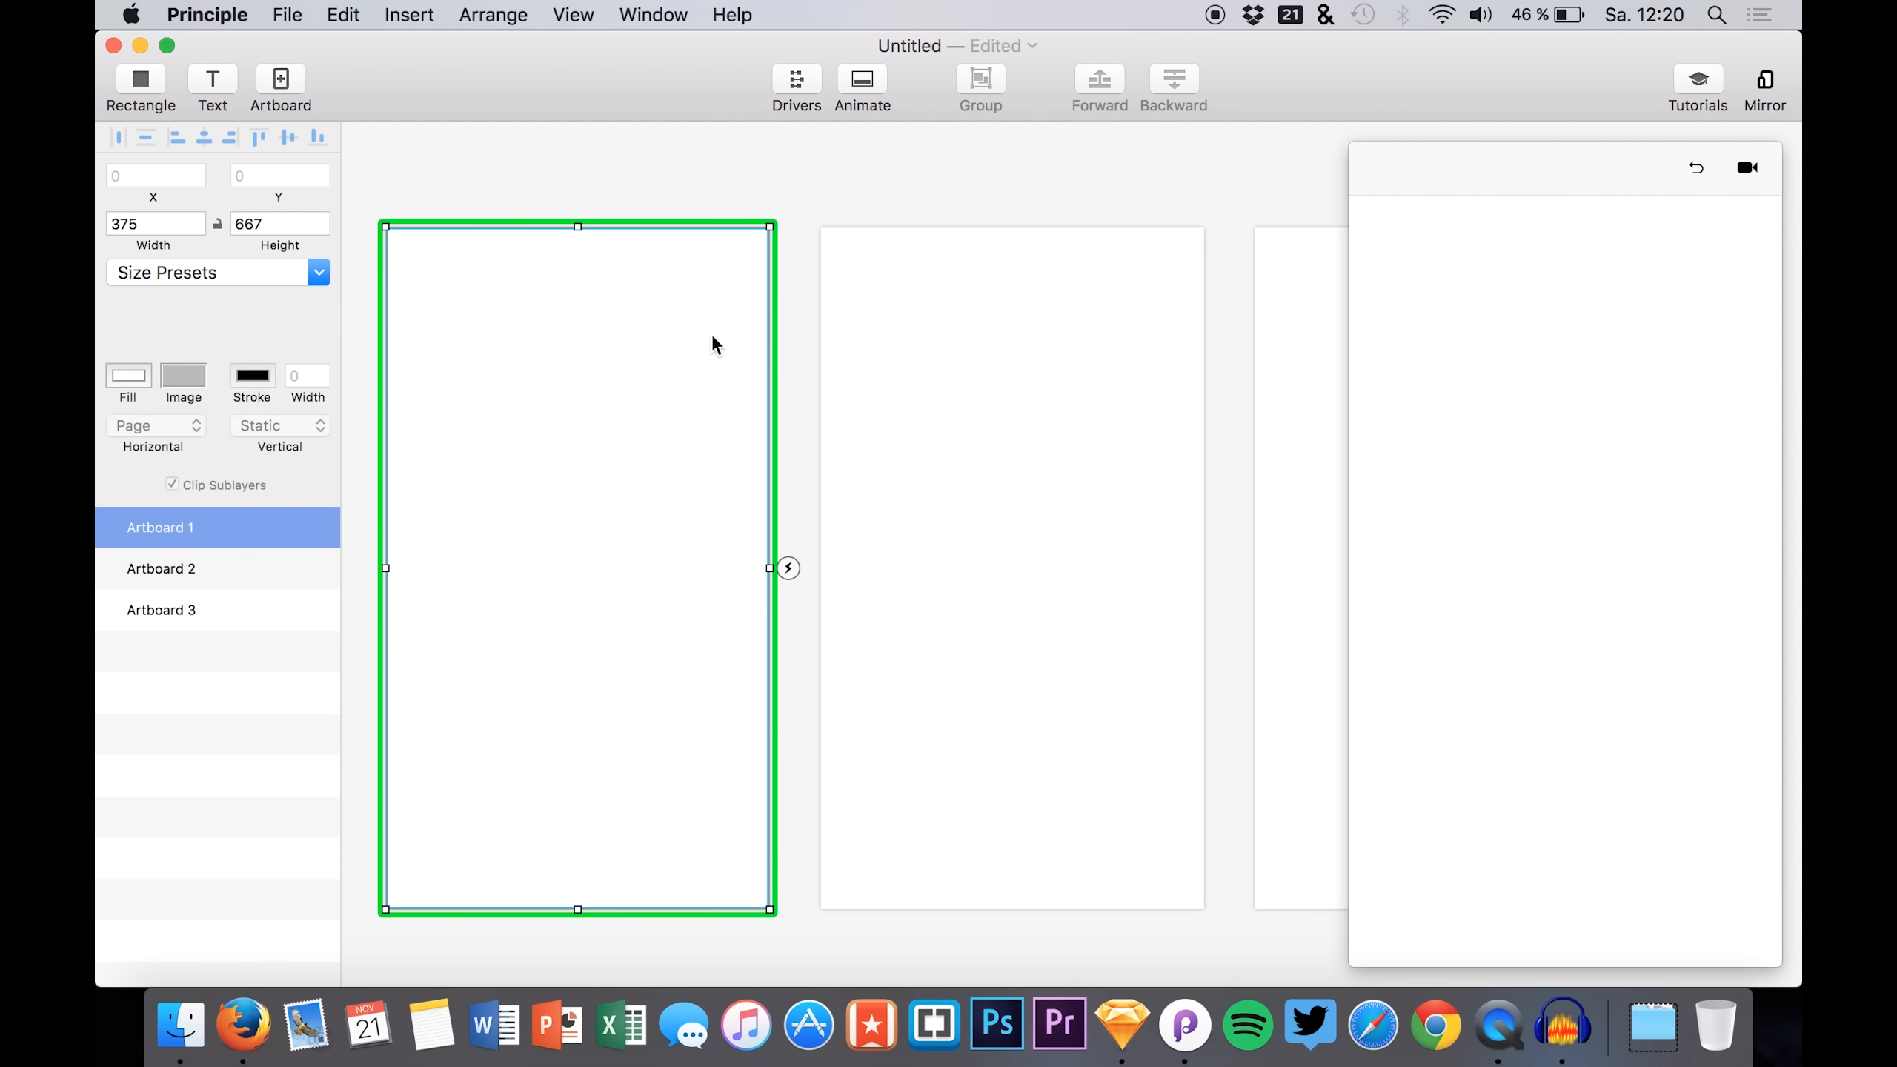
- Apply the iPhone 6 (375 x 667) size preset to Artboard 2 and Artboard 3
click(173, 592)
click(173, 572)
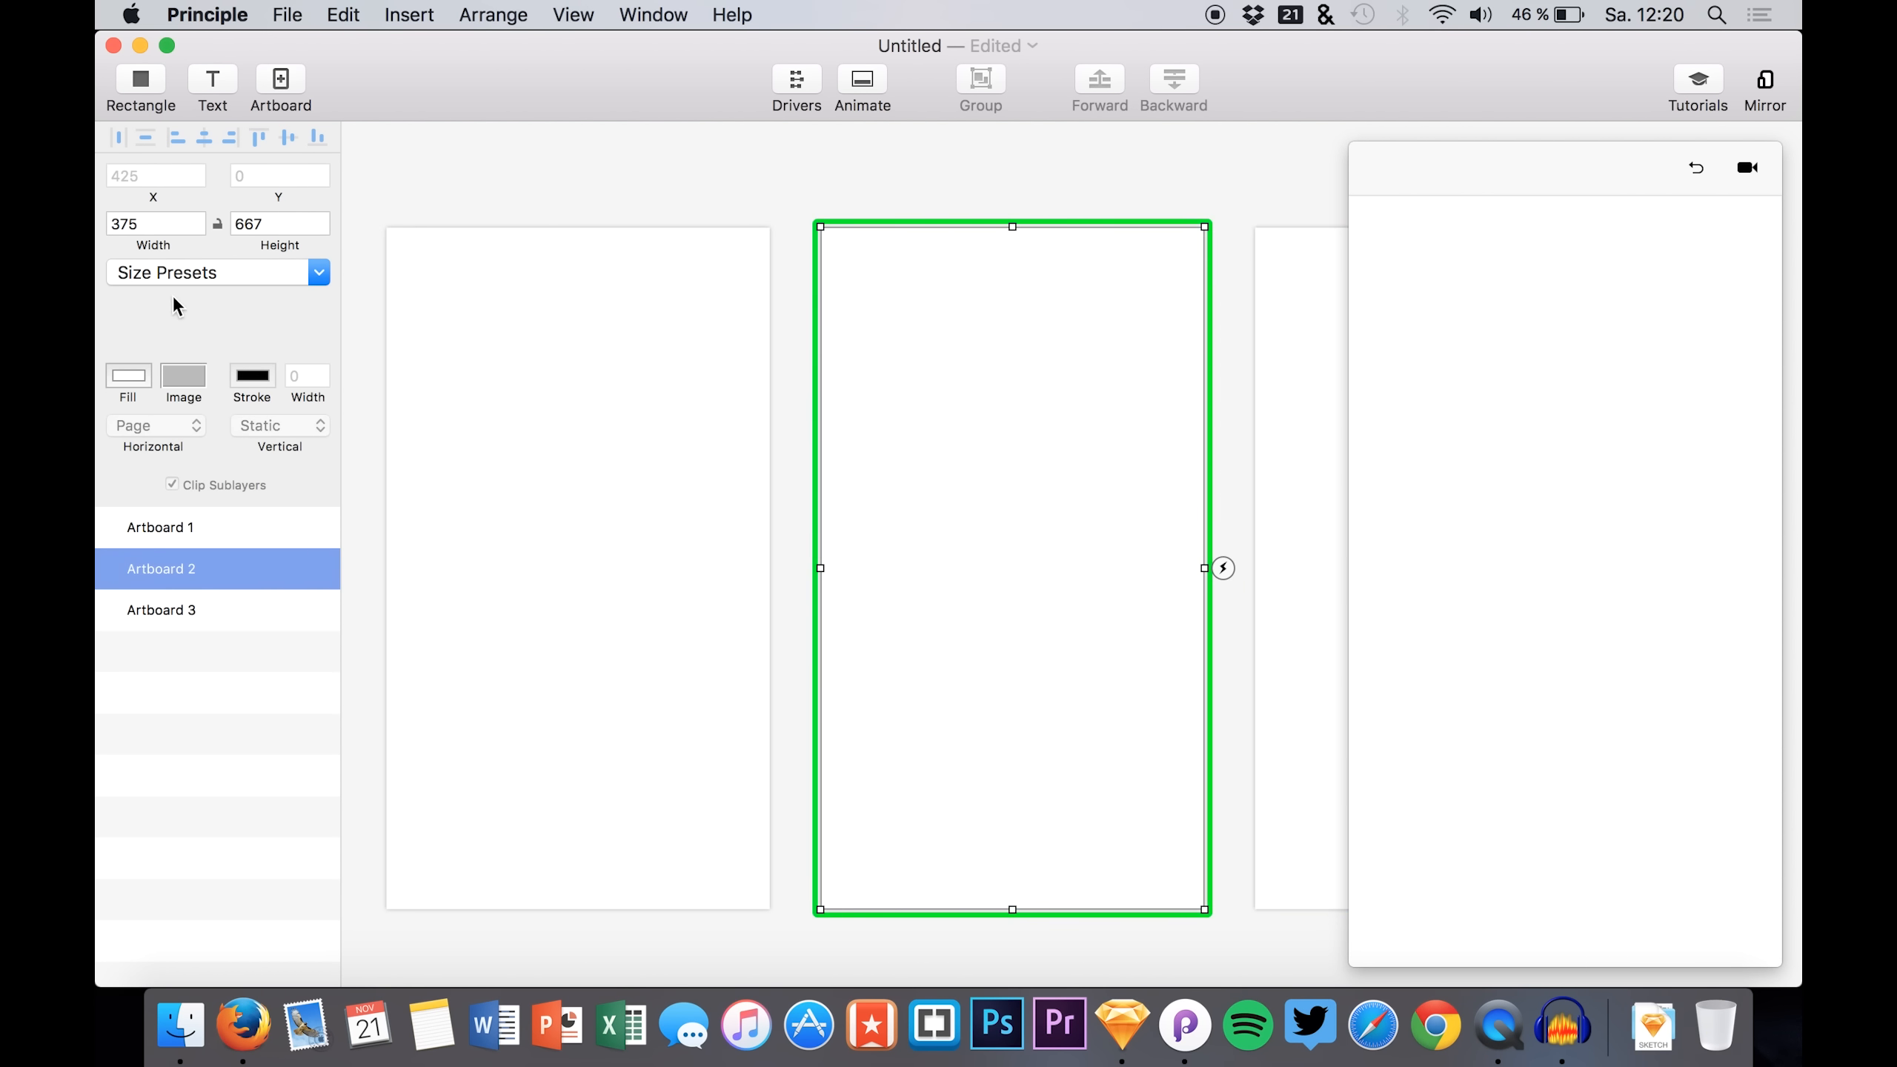
click(183, 276)
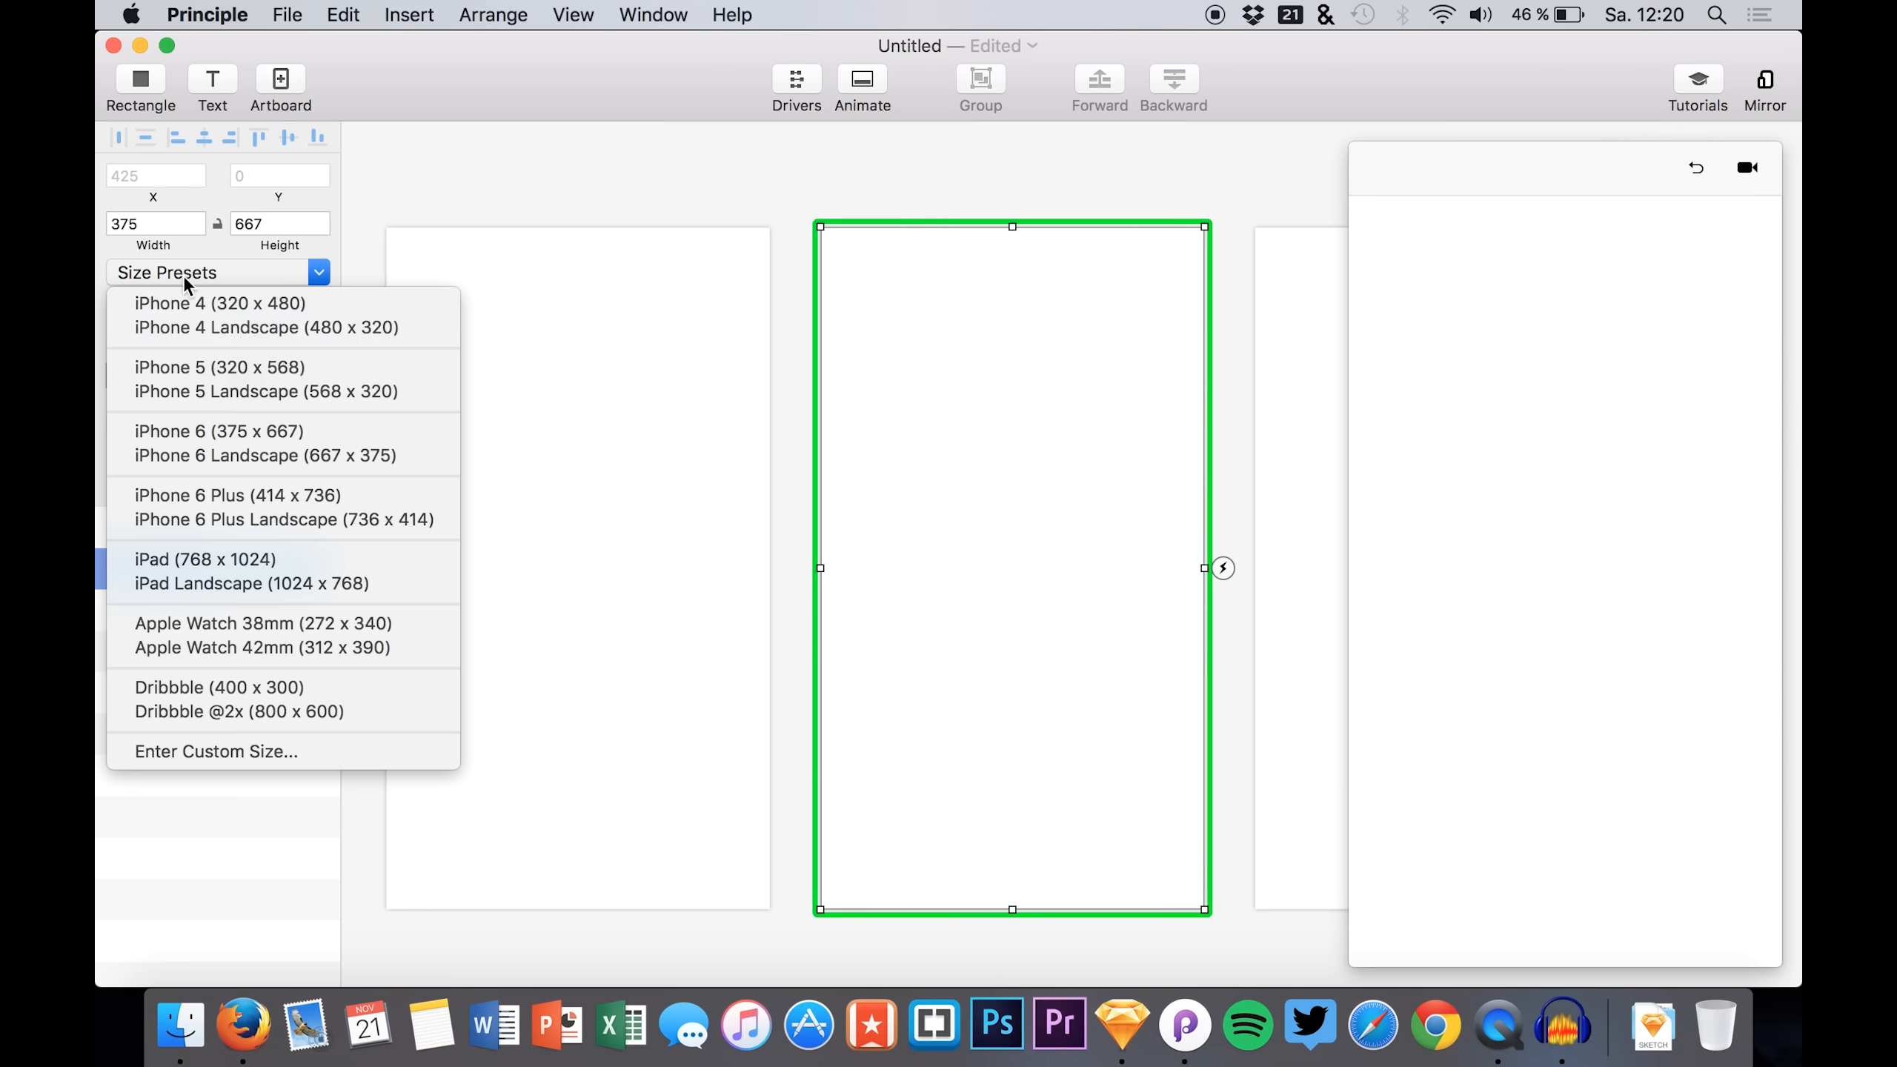
click(181, 425)
click(153, 610)
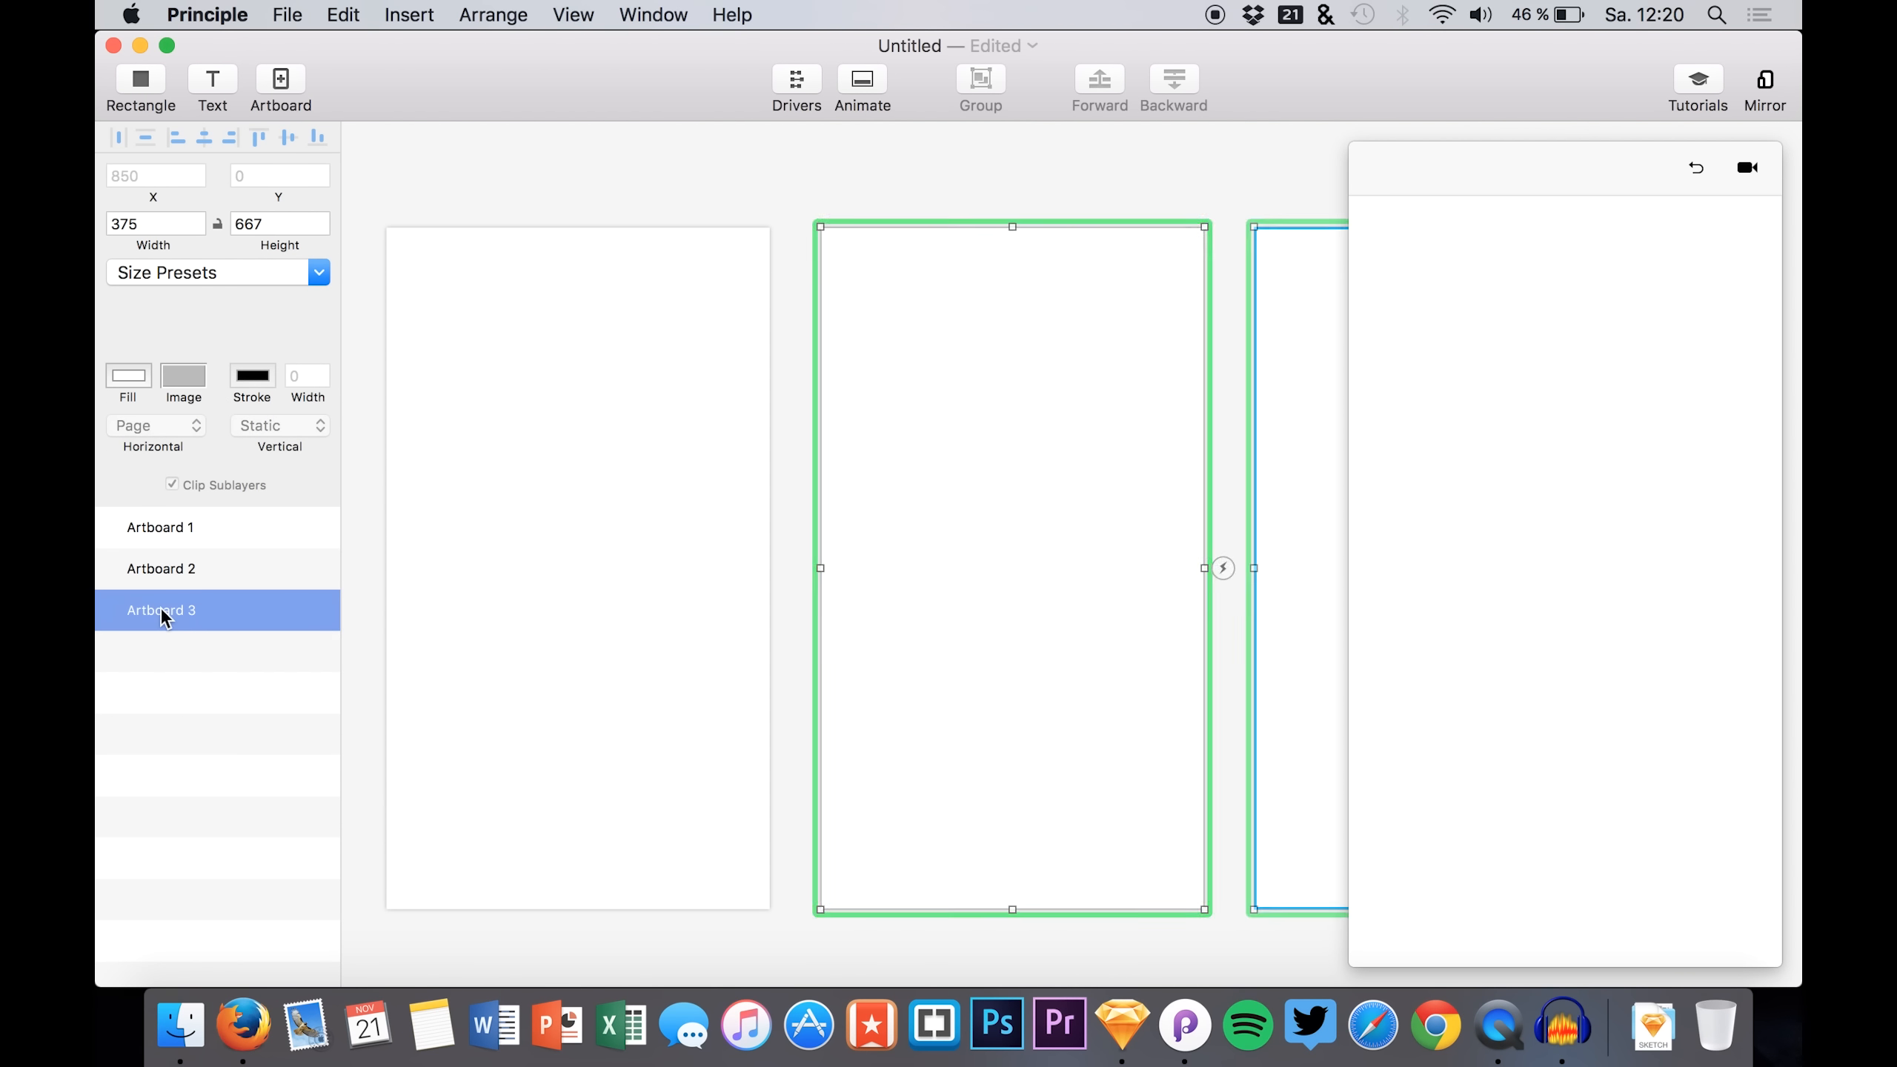
click(222, 272)
click(222, 441)
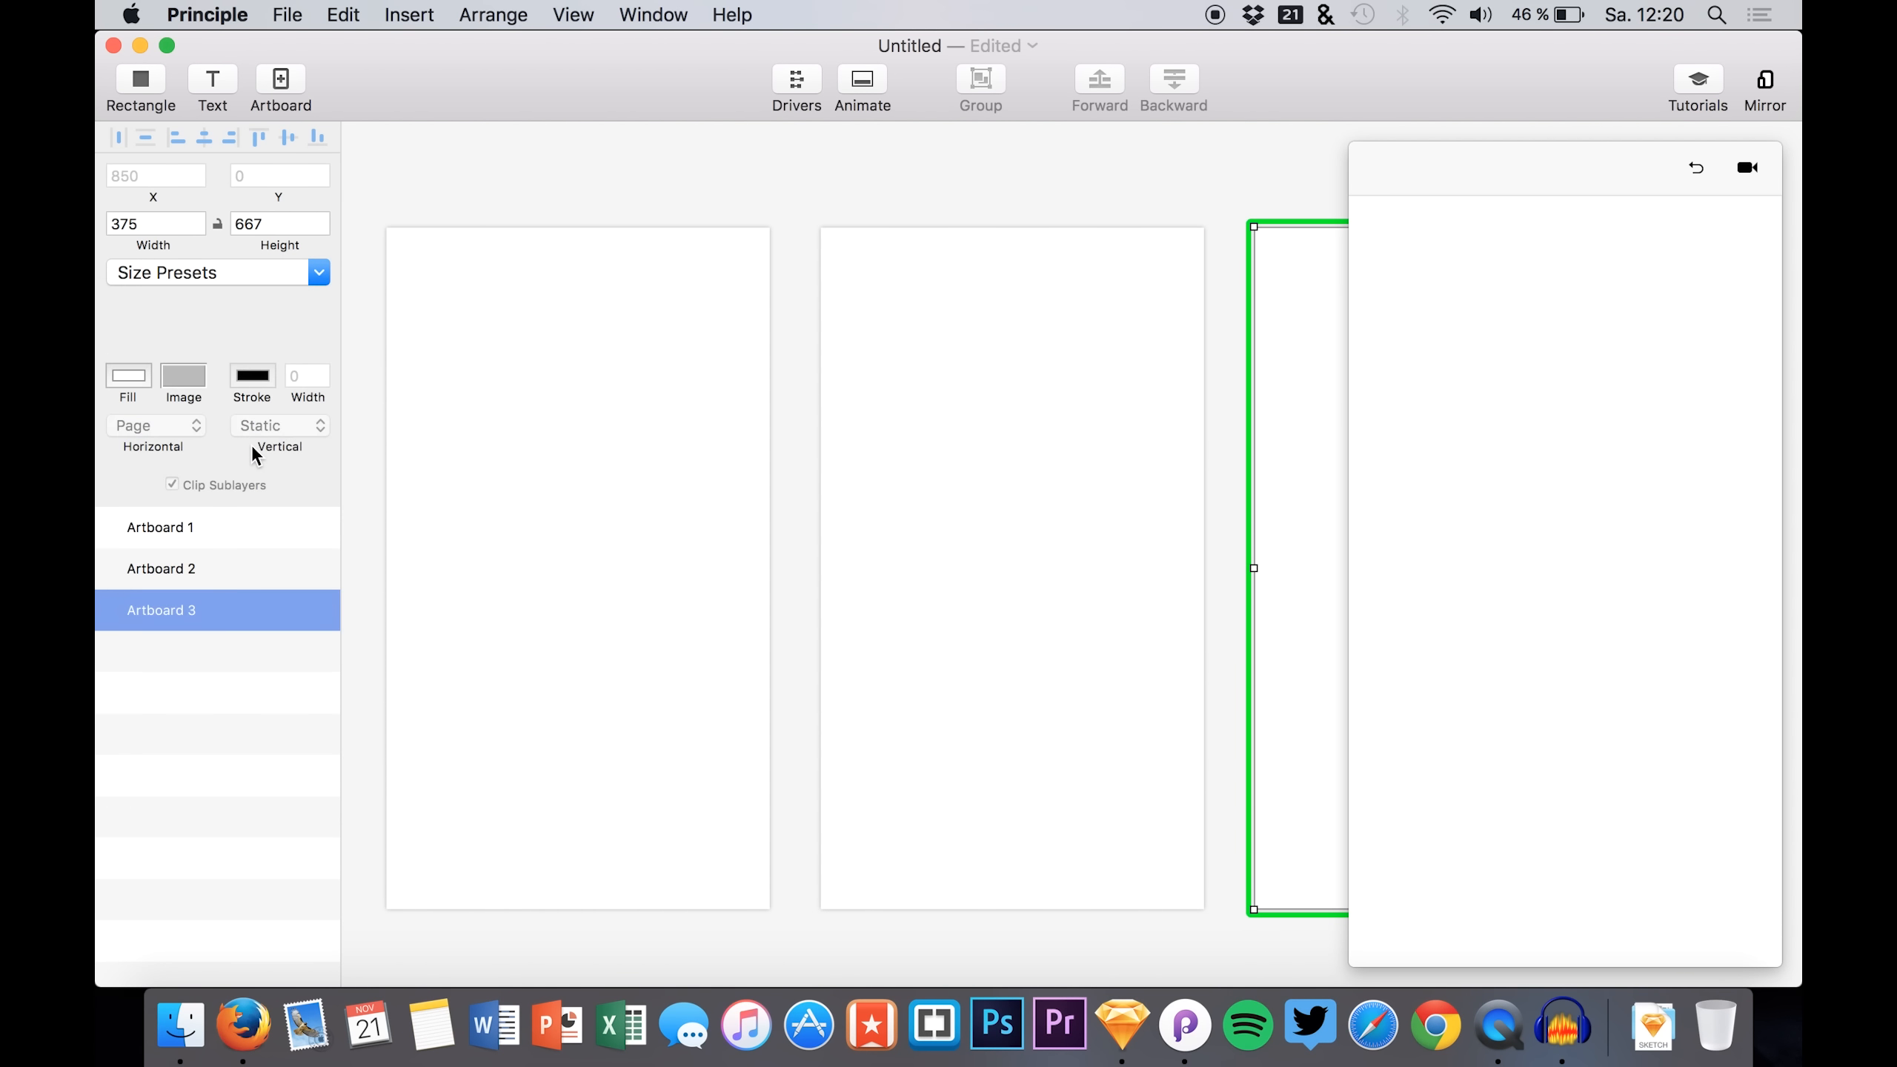
click(623, 446)
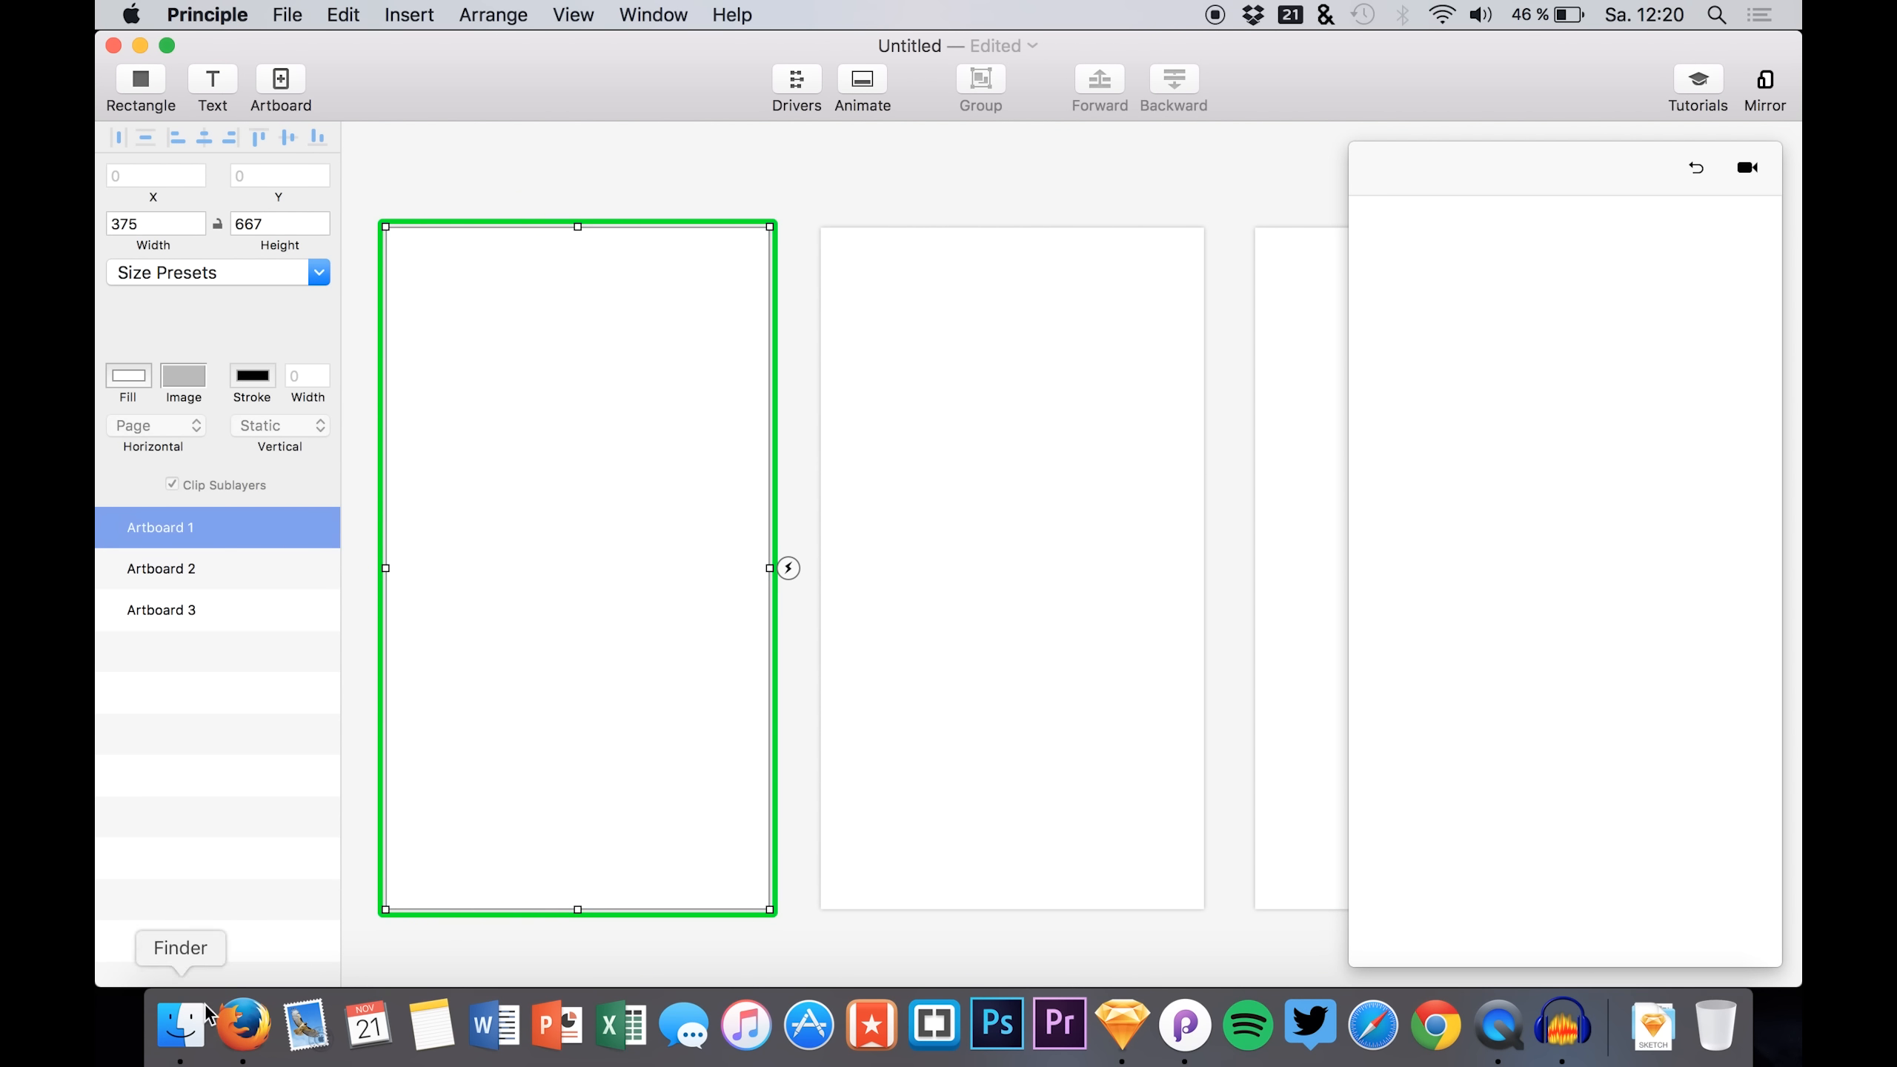
click(181, 1024)
drag(1322, 723, 579, 607)
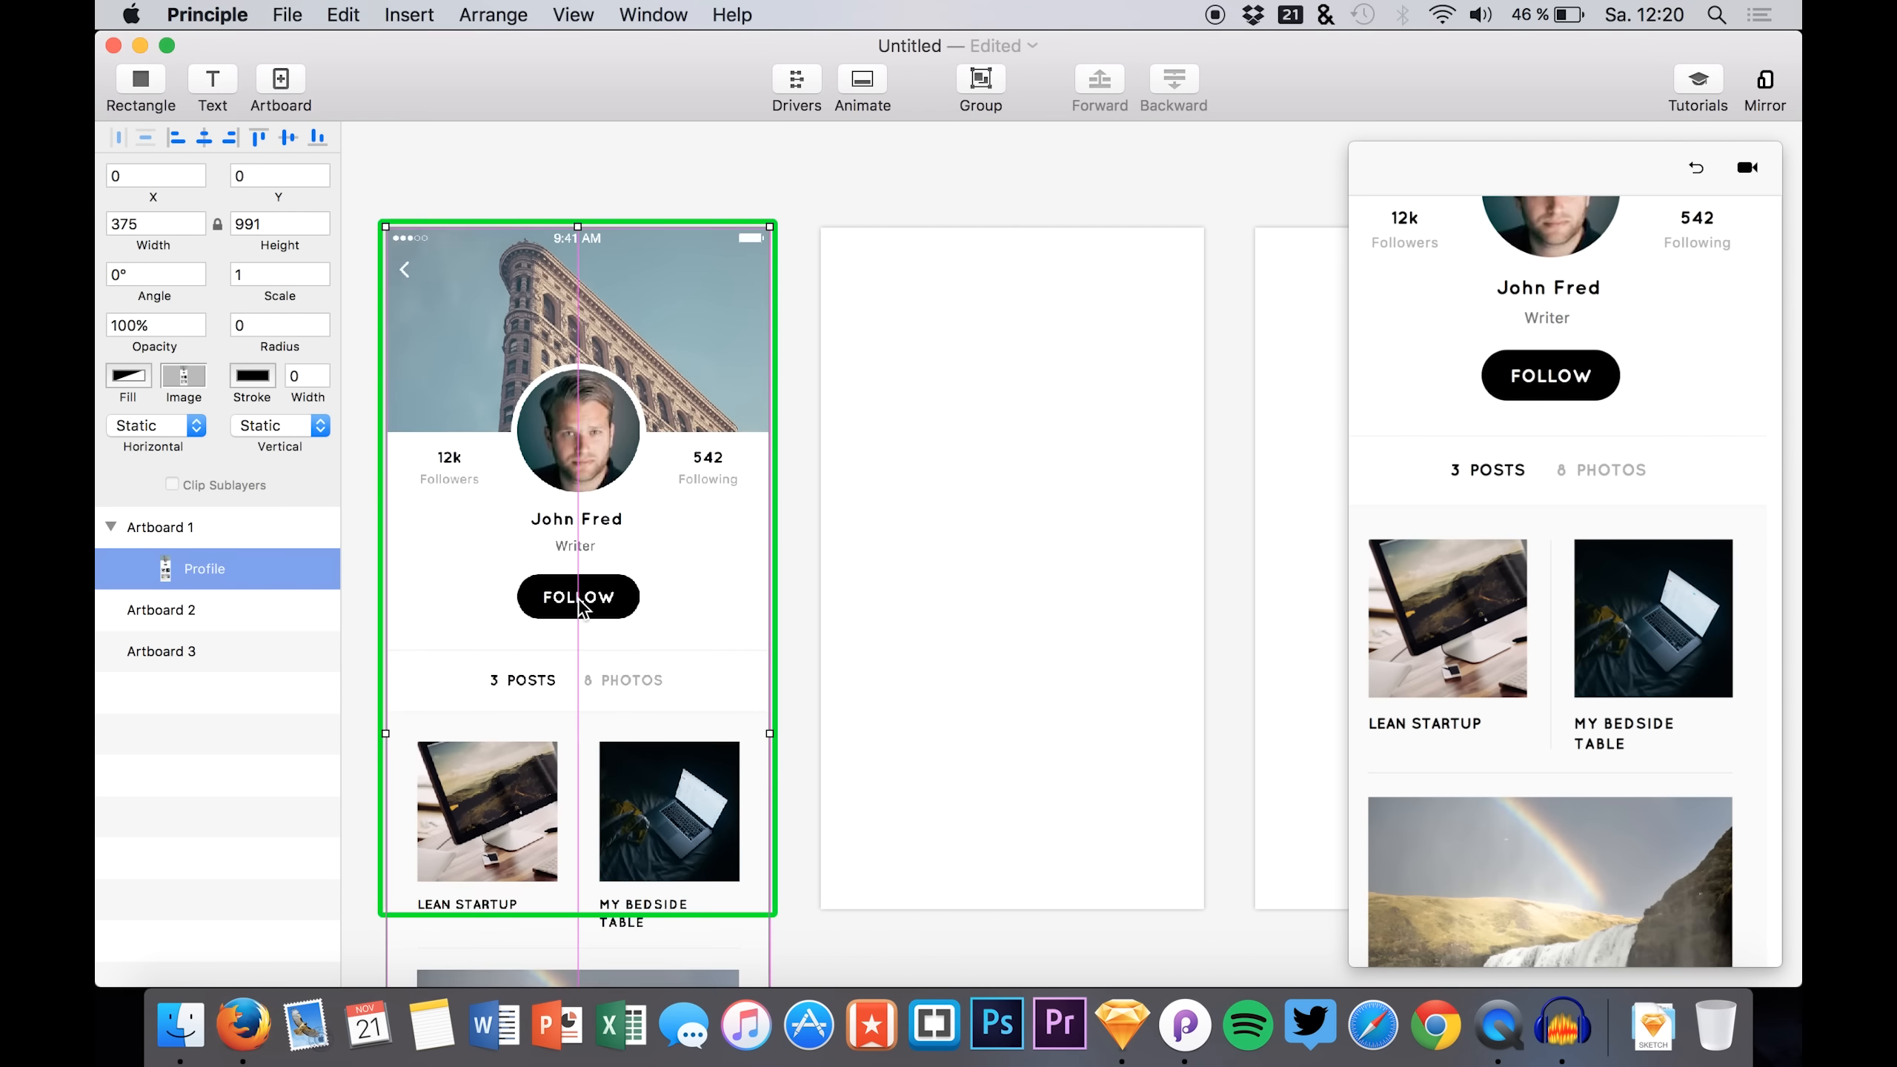
click(181, 1024)
drag(1480, 408, 566, 455)
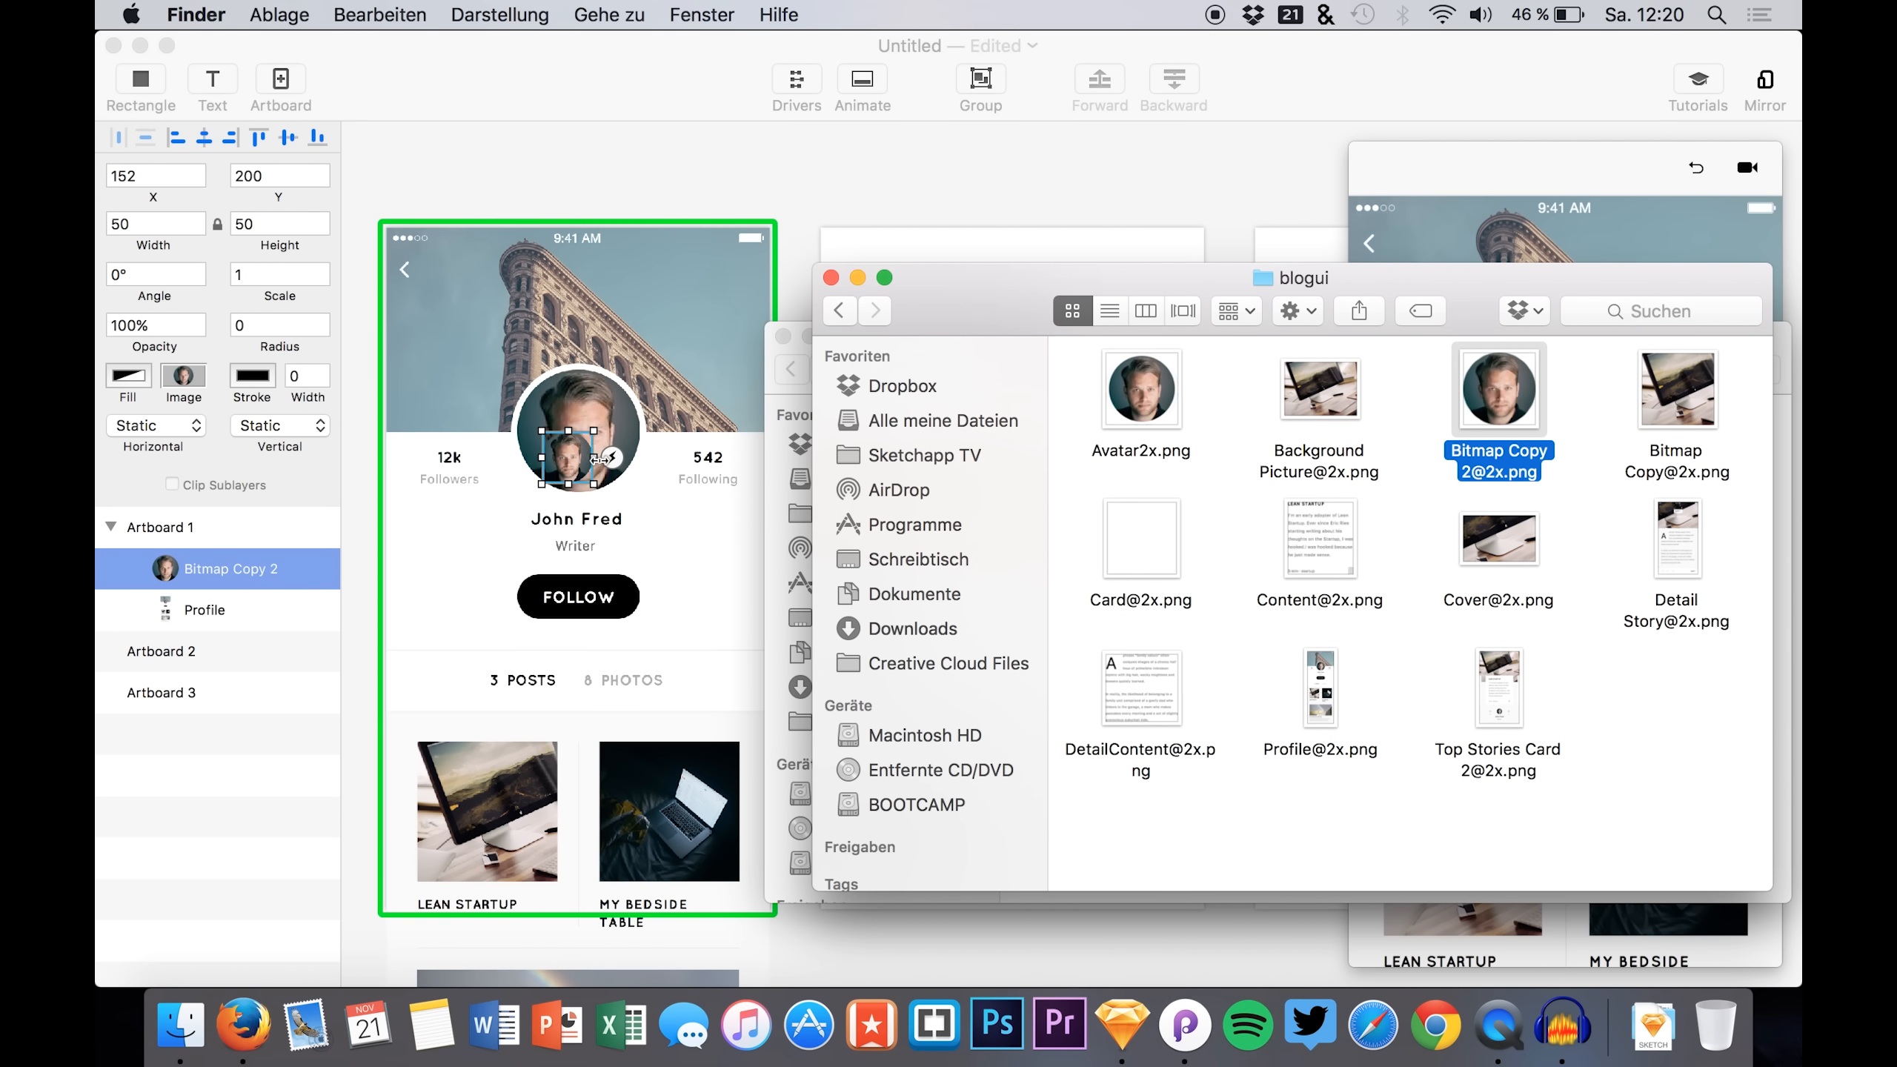
click(174, 566)
key(Delete)
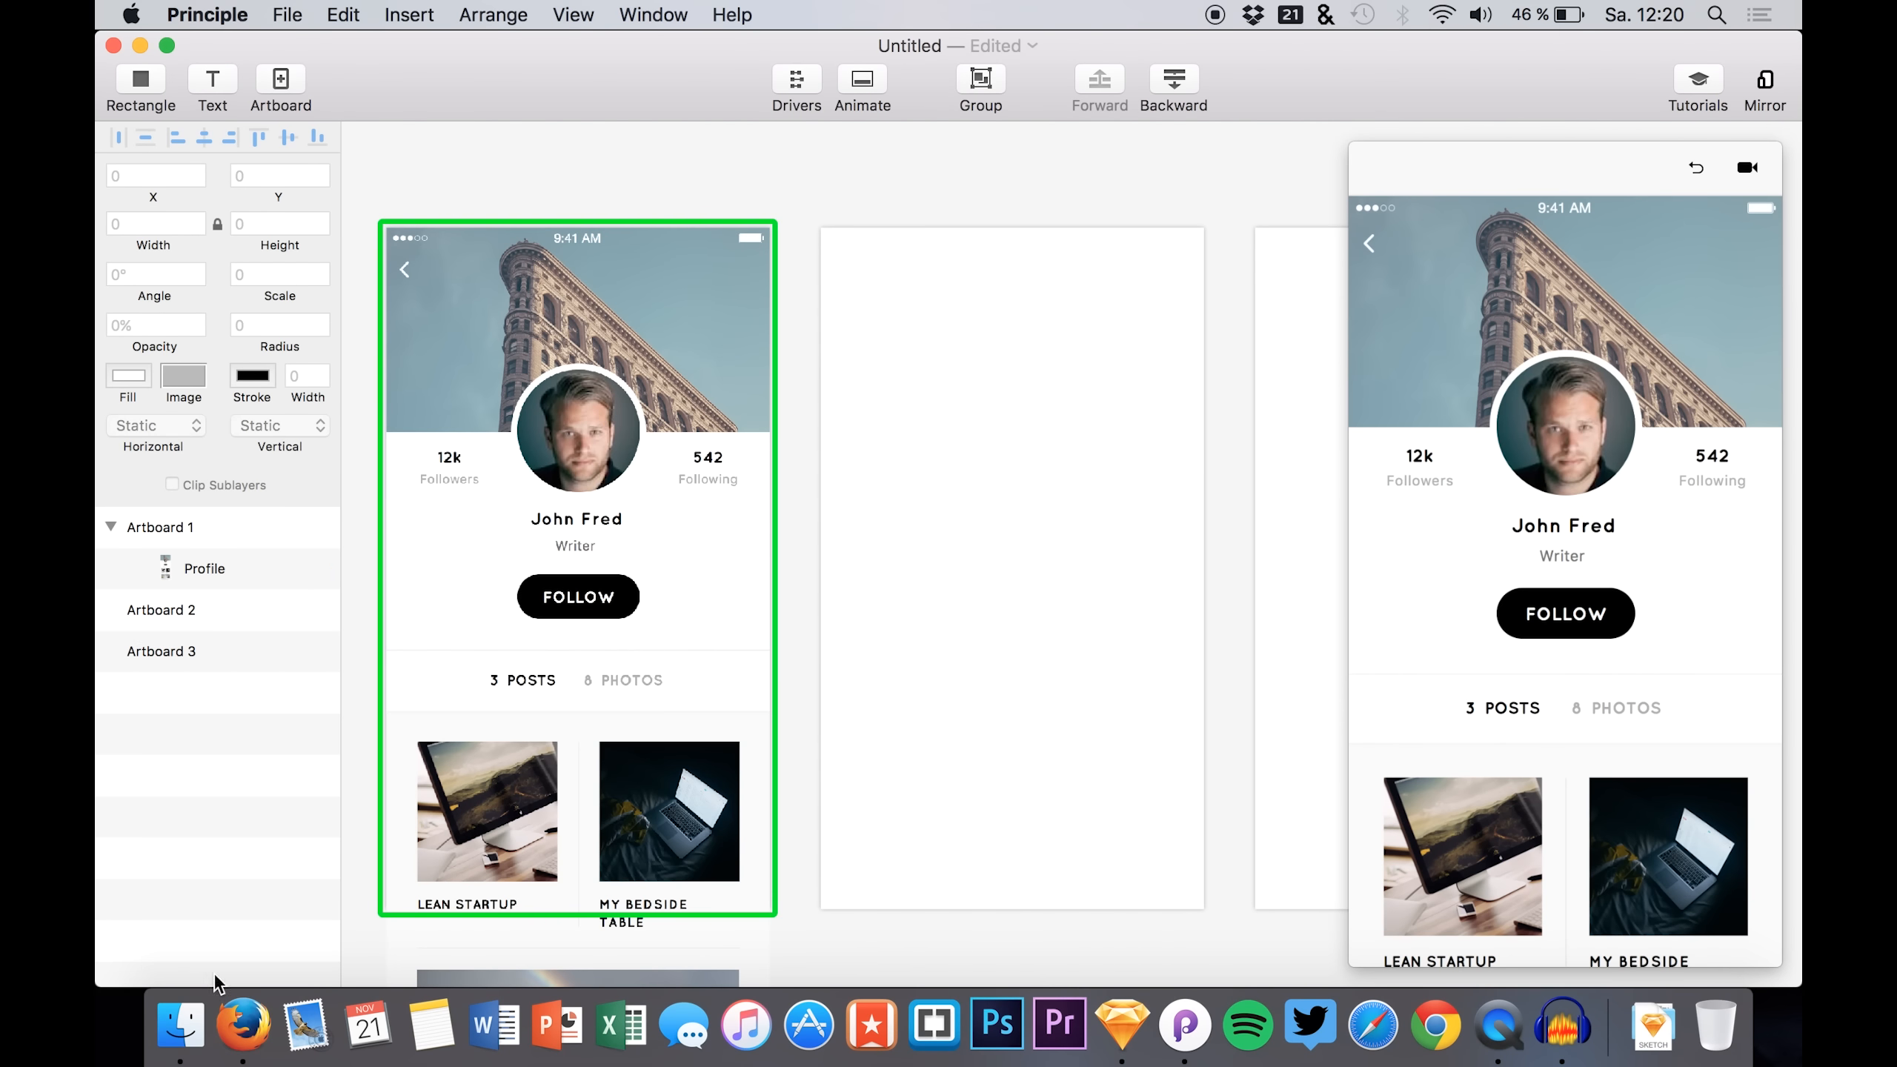
click(181, 1025)
drag(1120, 373, 572, 508)
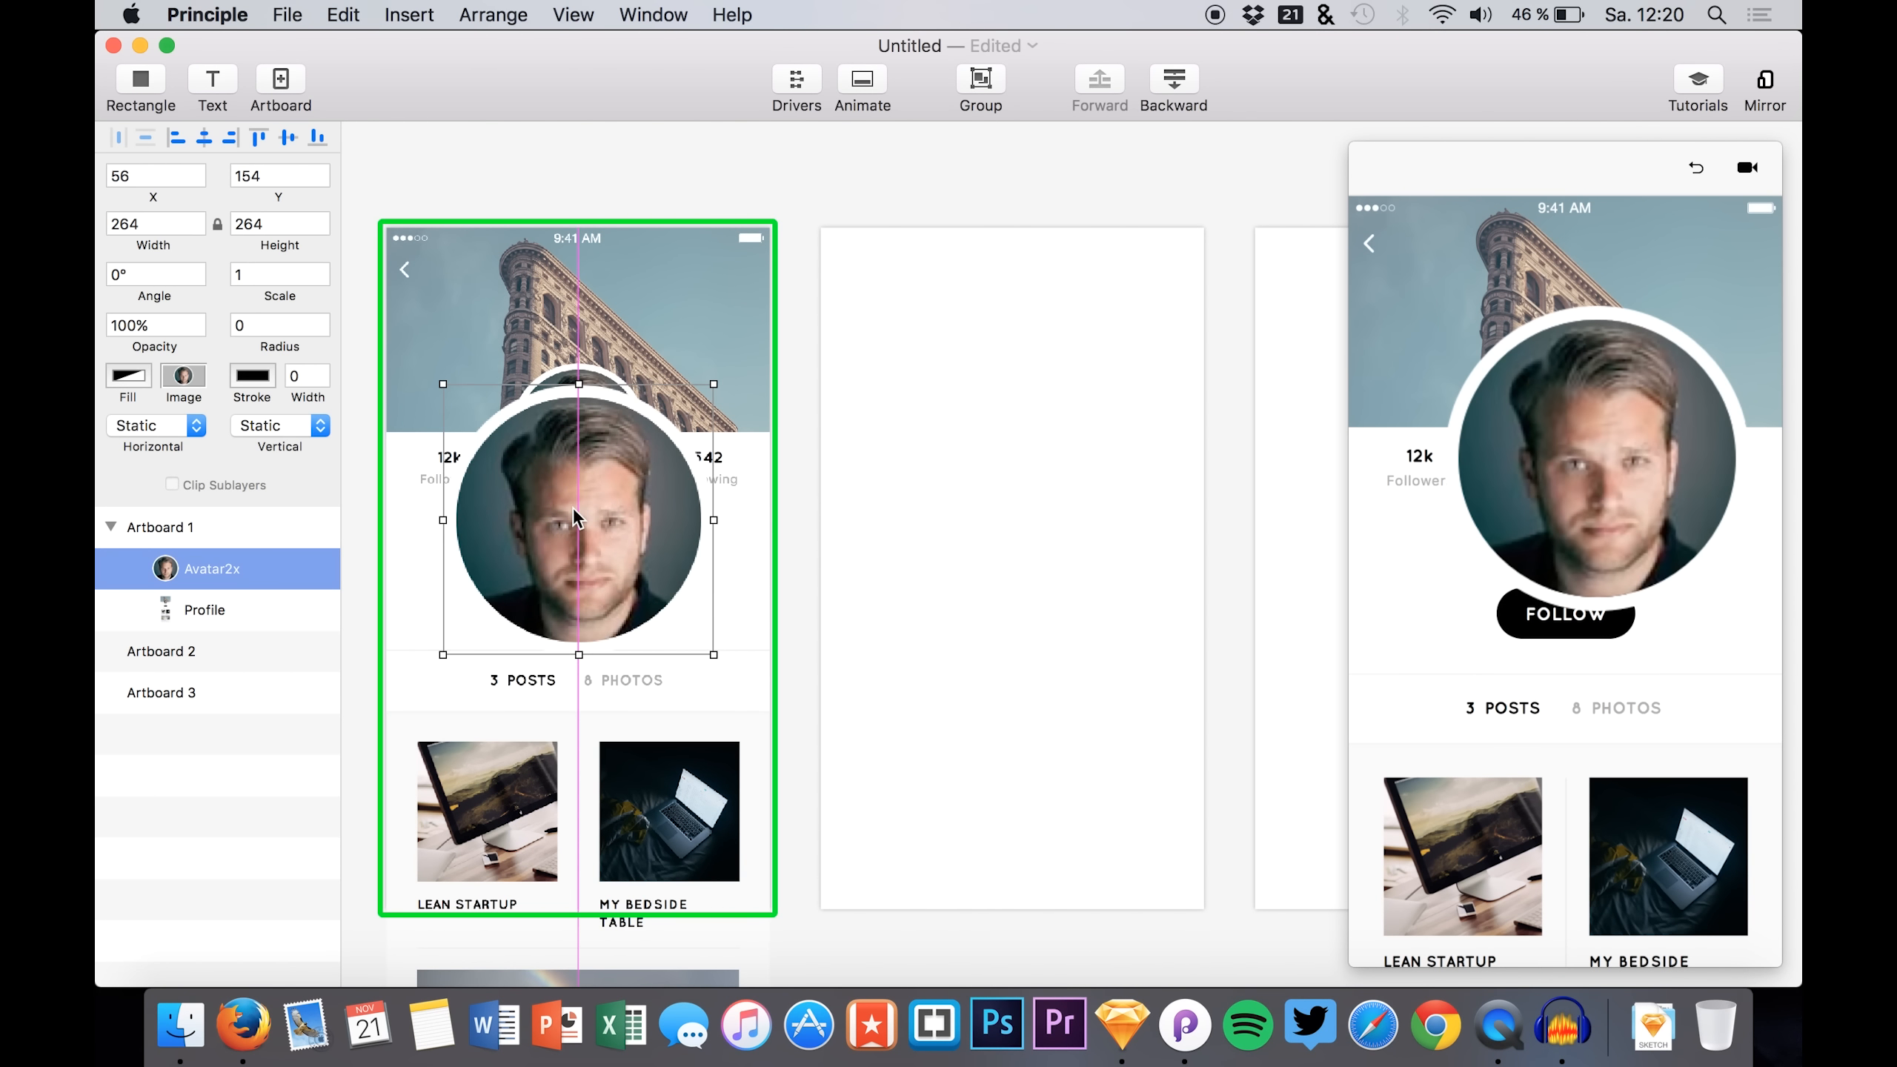
key(Delete)
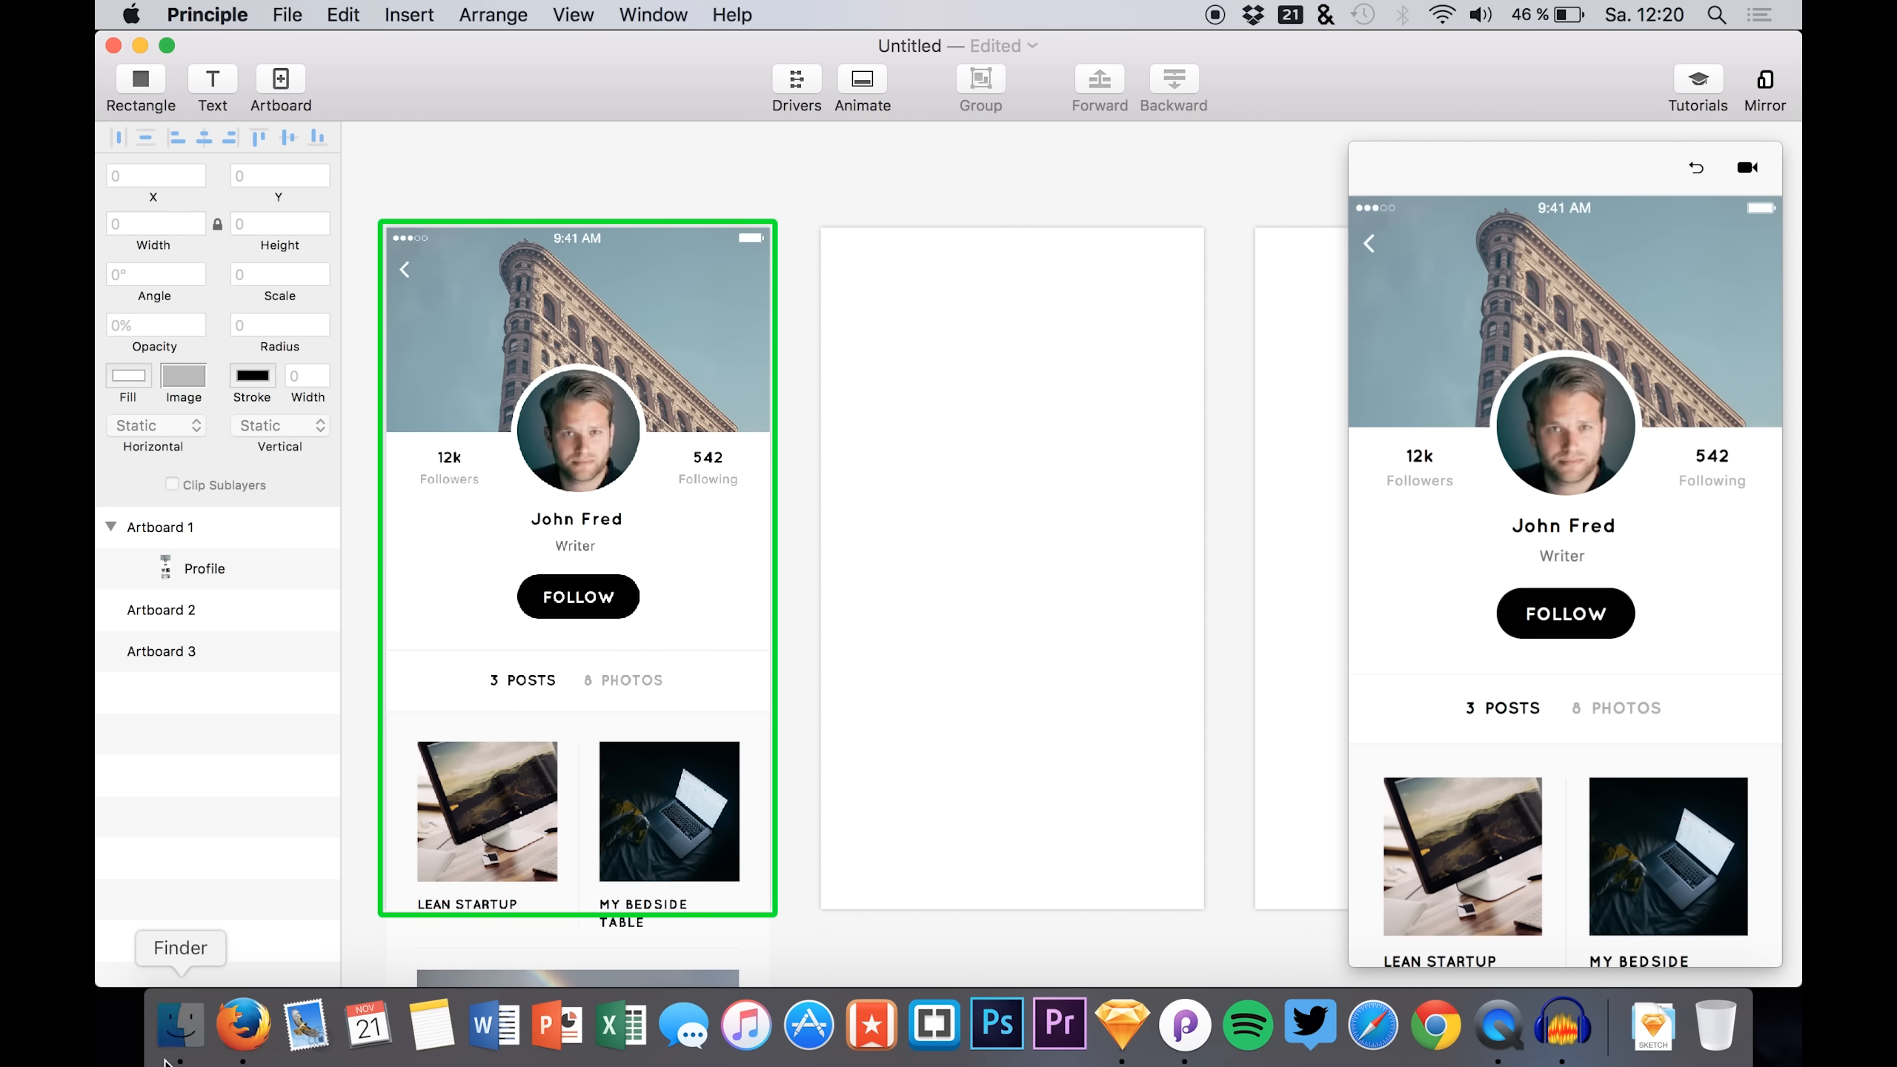
click(180, 1024)
click(1150, 456)
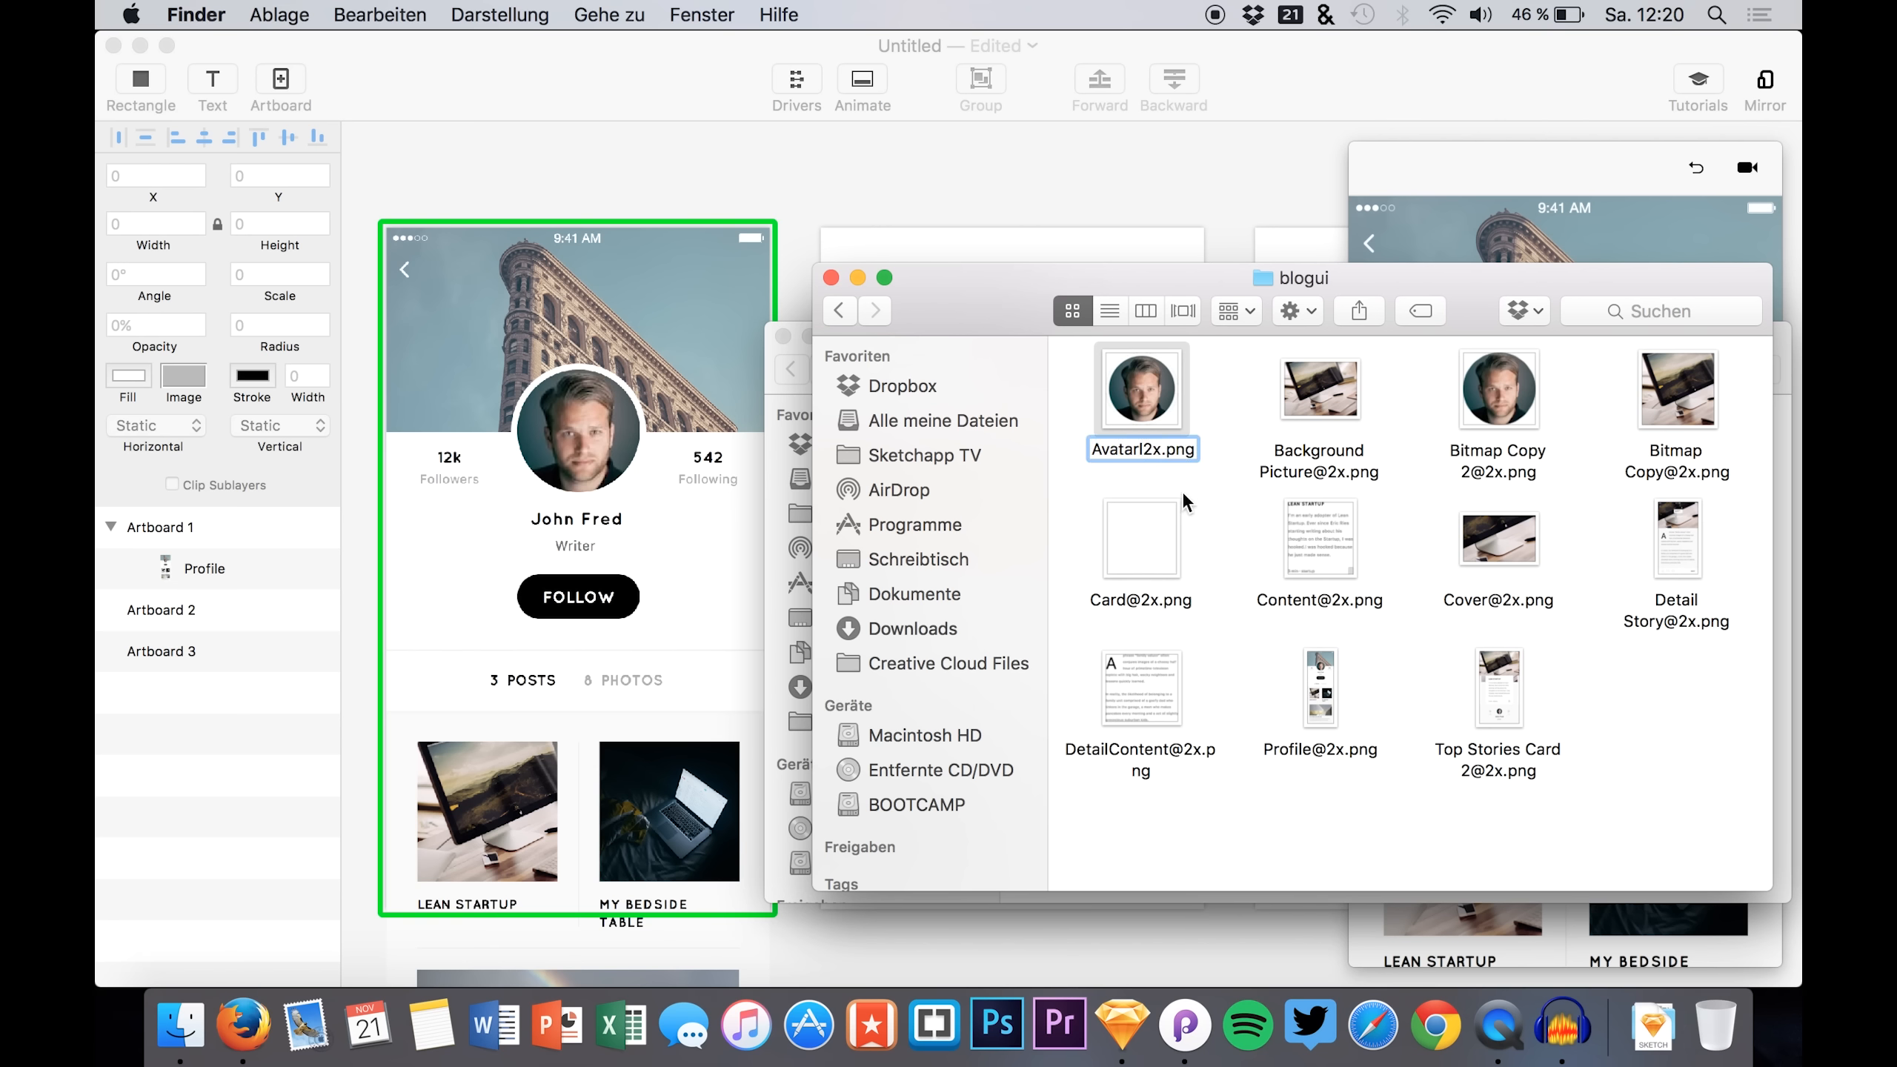
text(@)
key(Return)
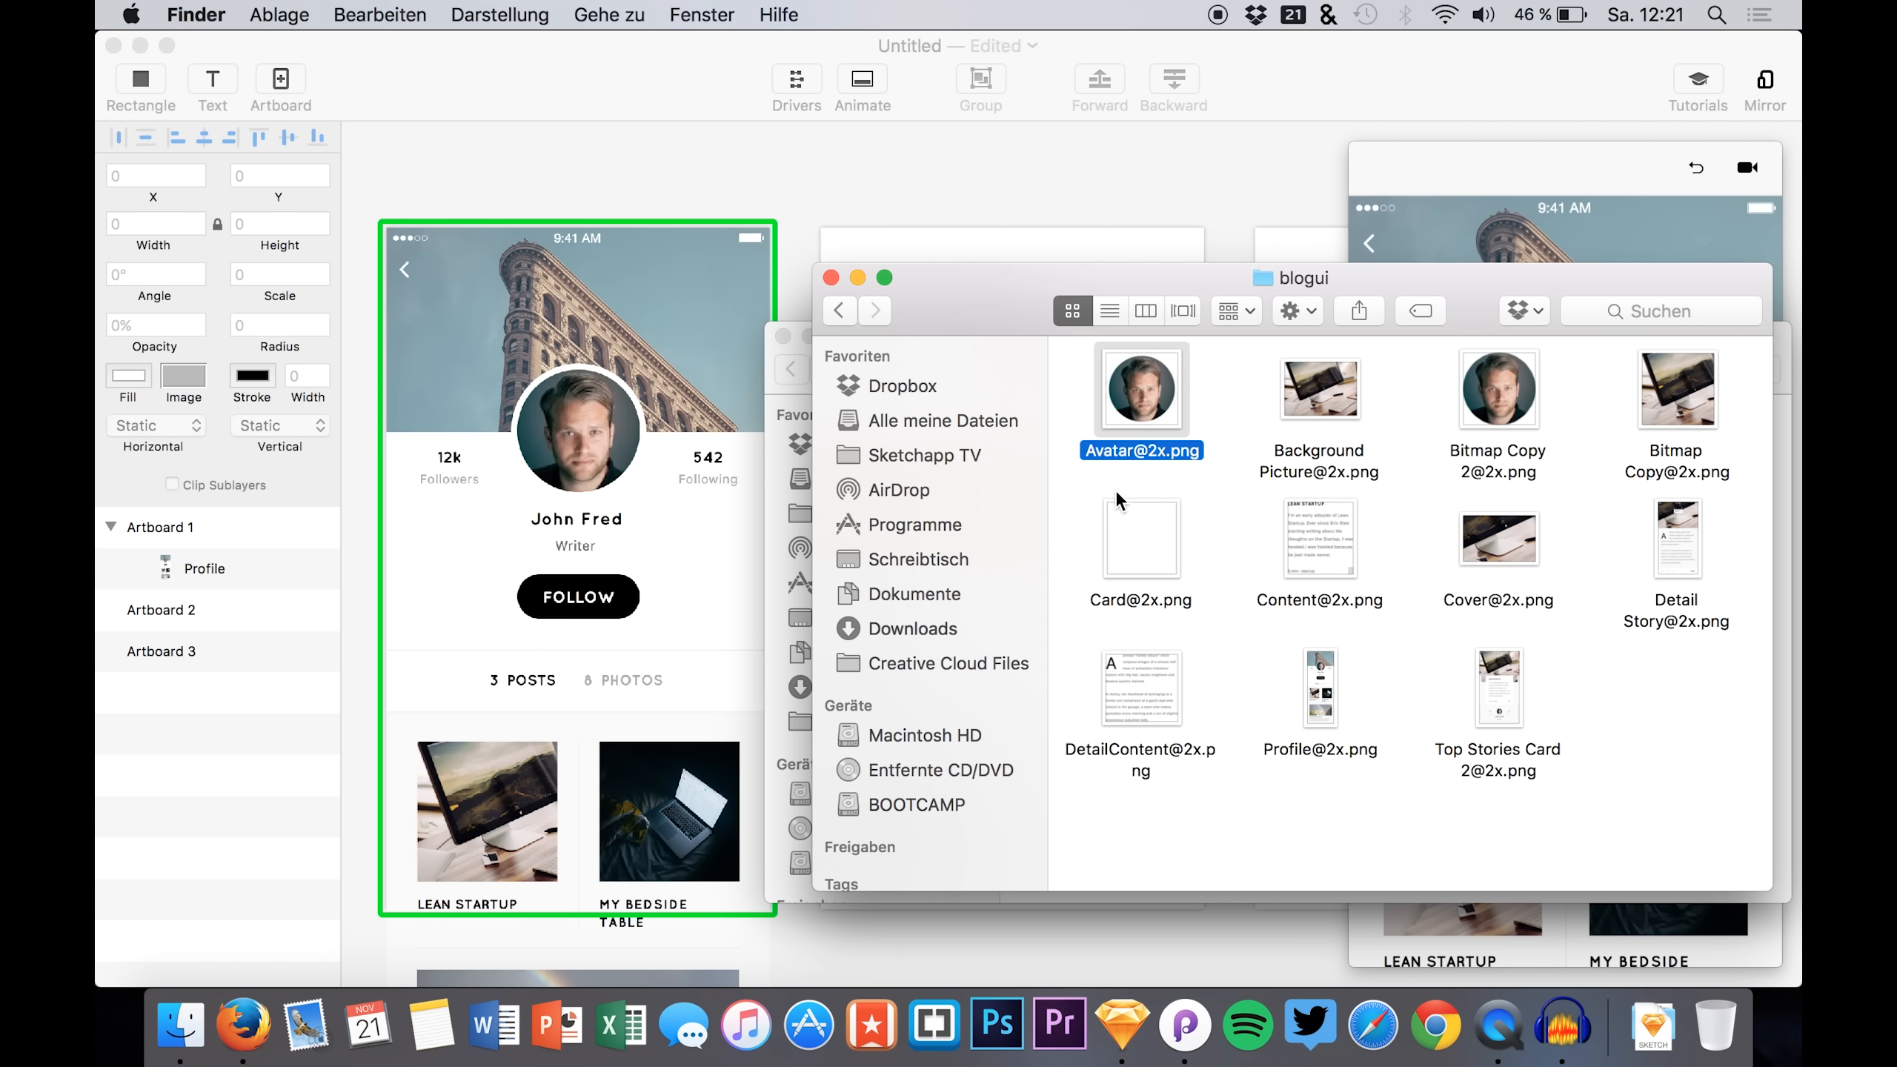
drag(1126, 419, 562, 422)
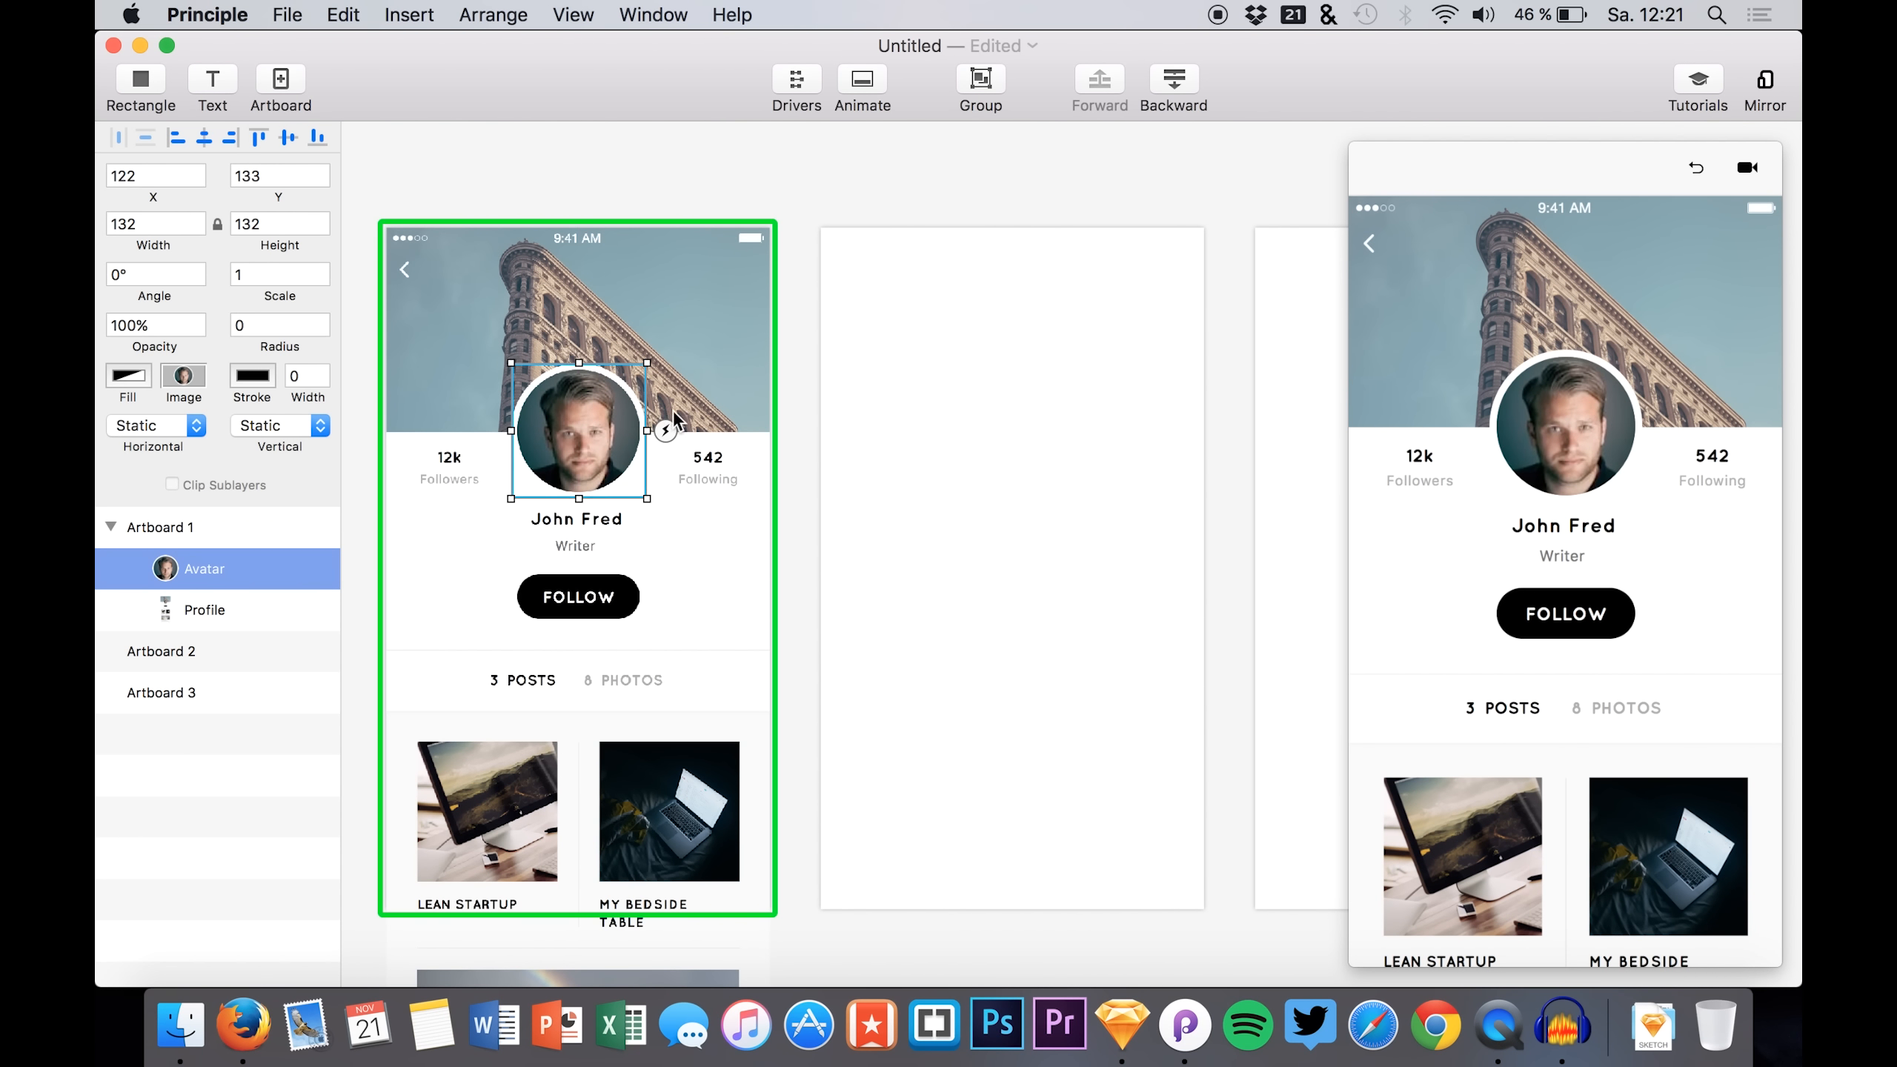
key(Down)
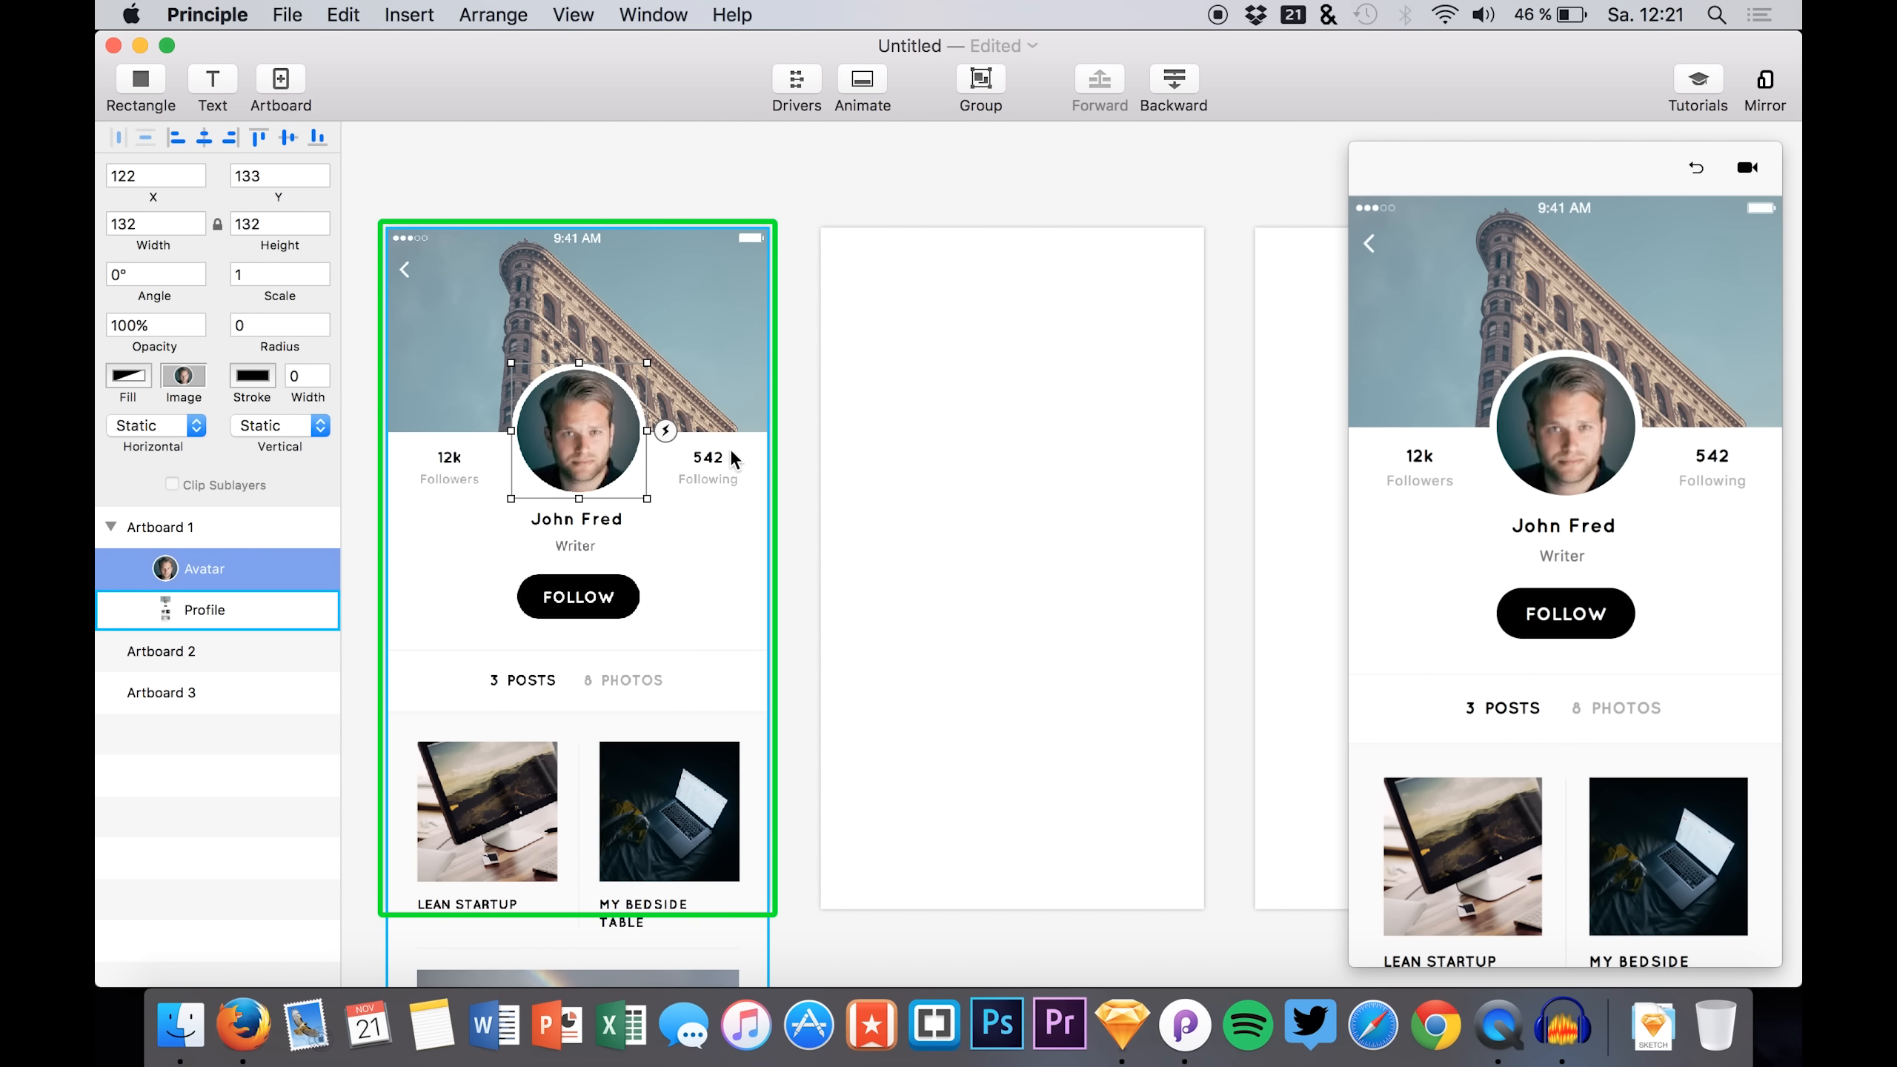
scroll(670, 582, down, 5)
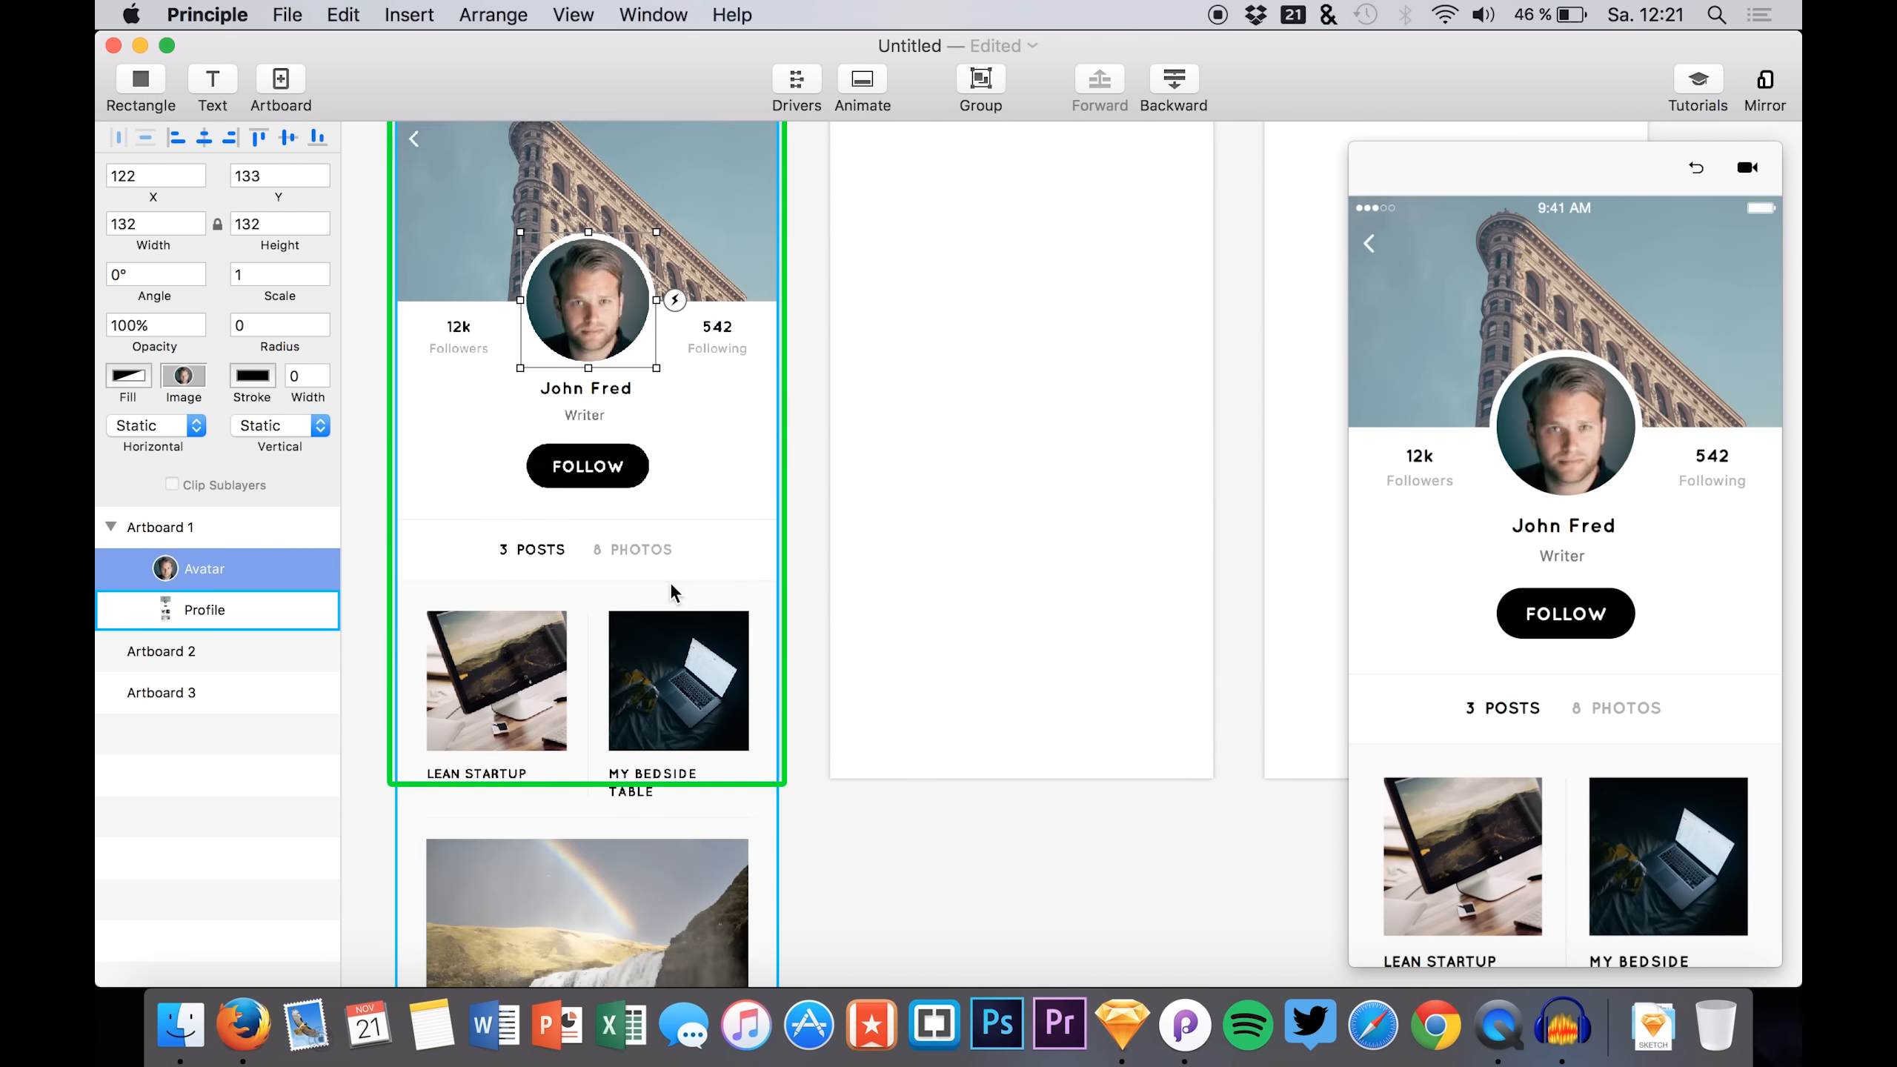
scroll(670, 584, up, 1)
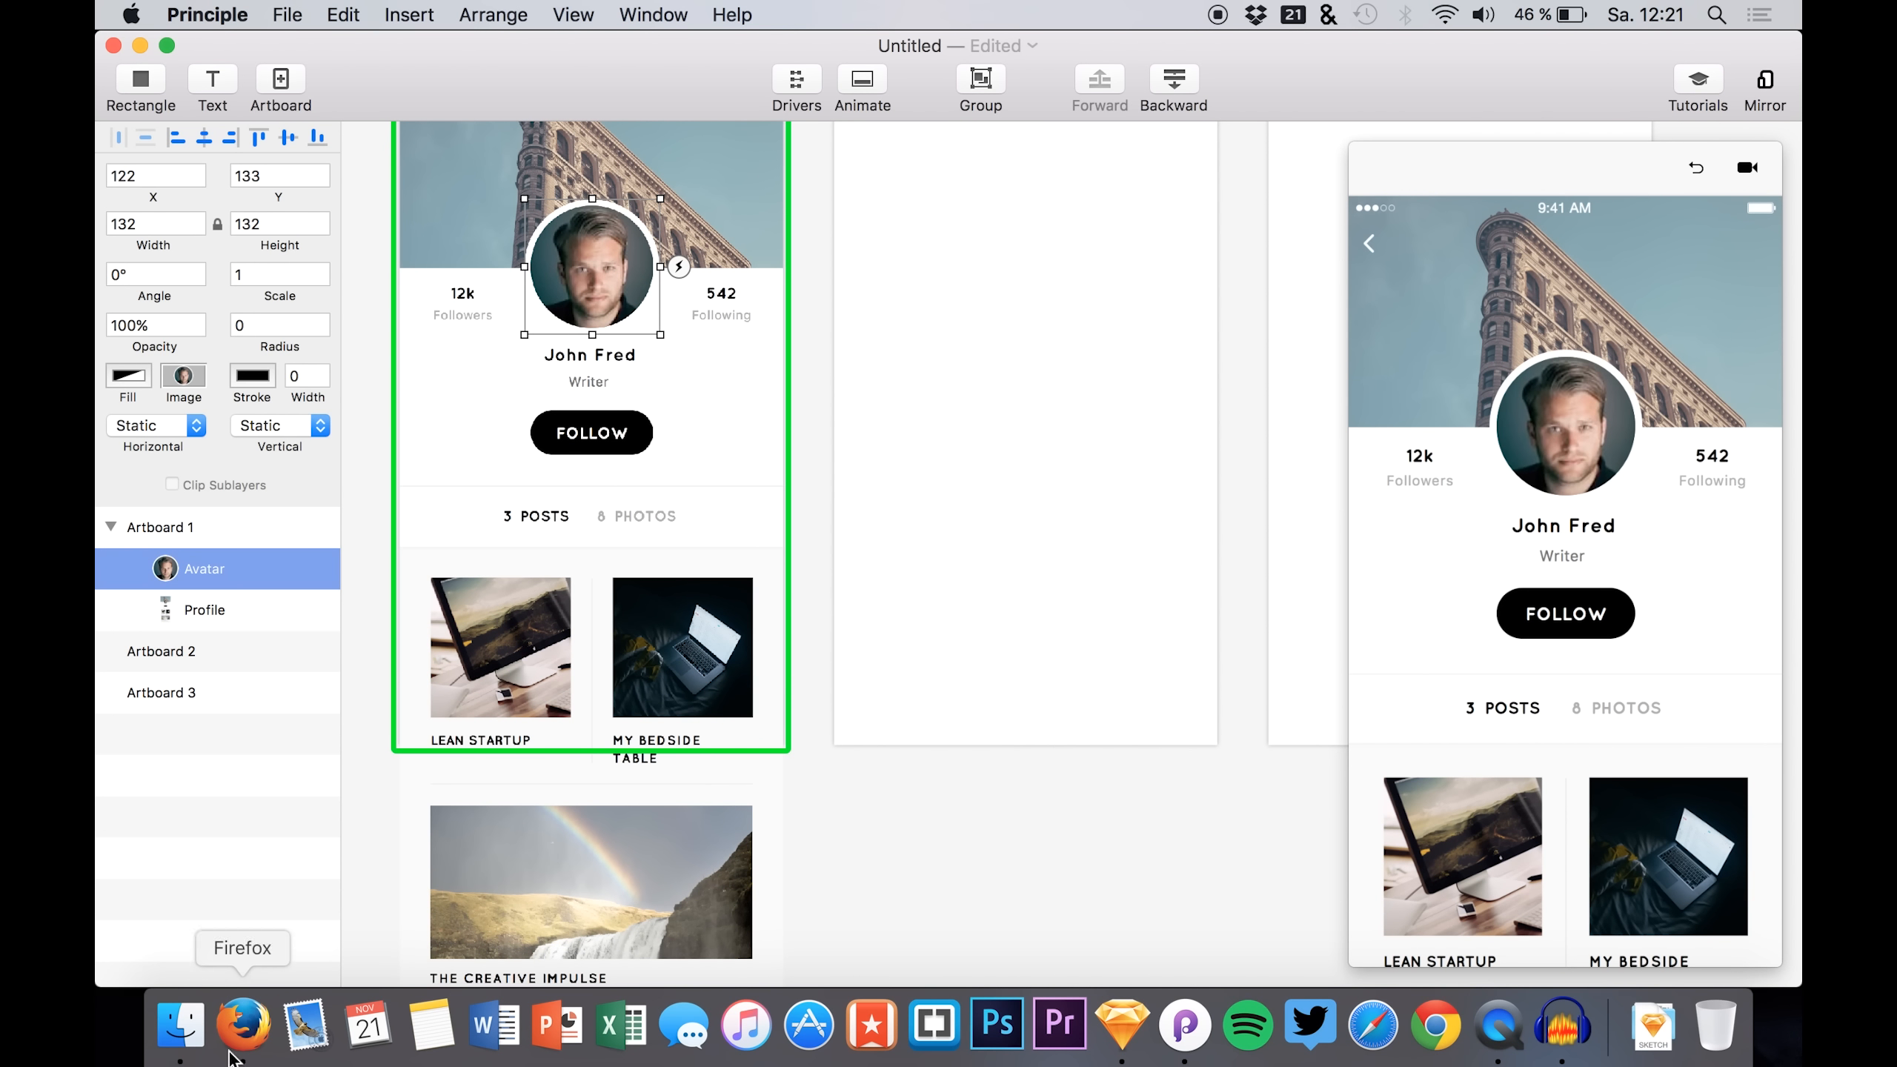
click(180, 1025)
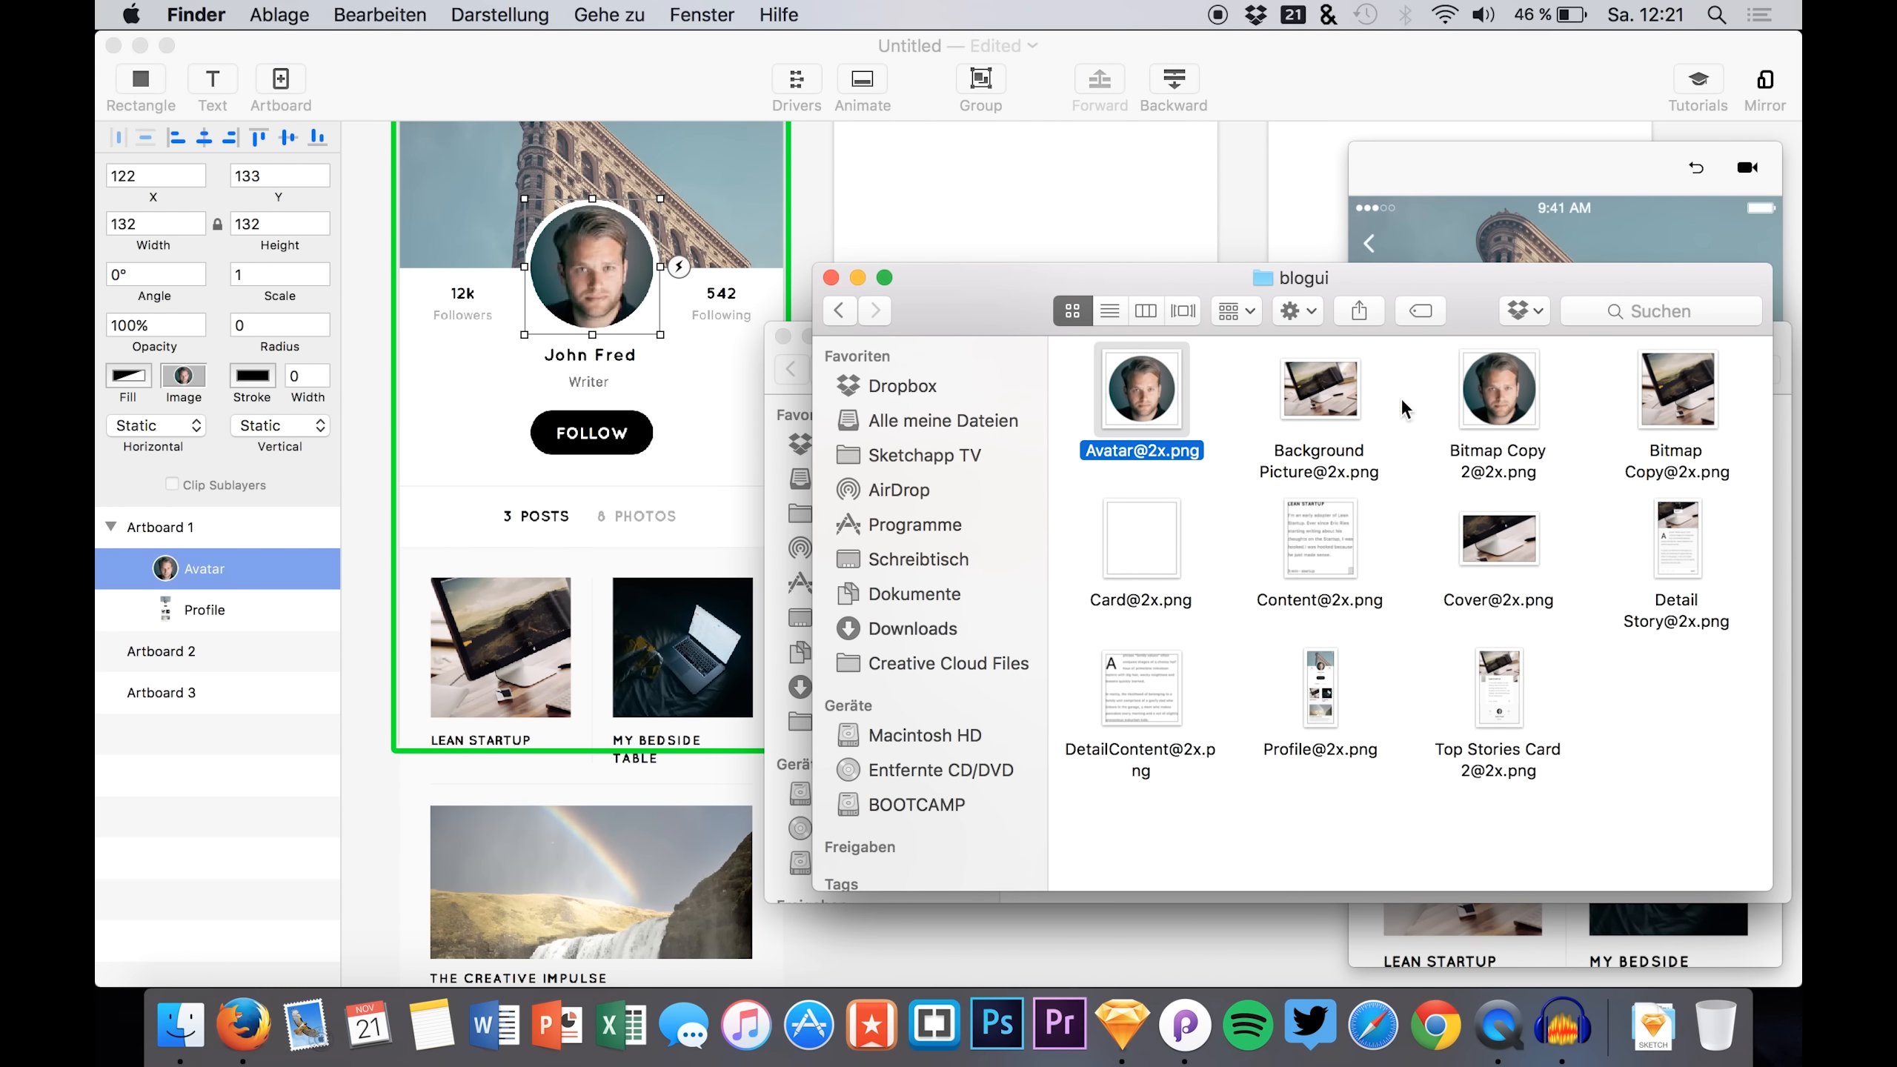
drag(1677, 392, 478, 635)
key(Right)
key(Up)
click(155, 869)
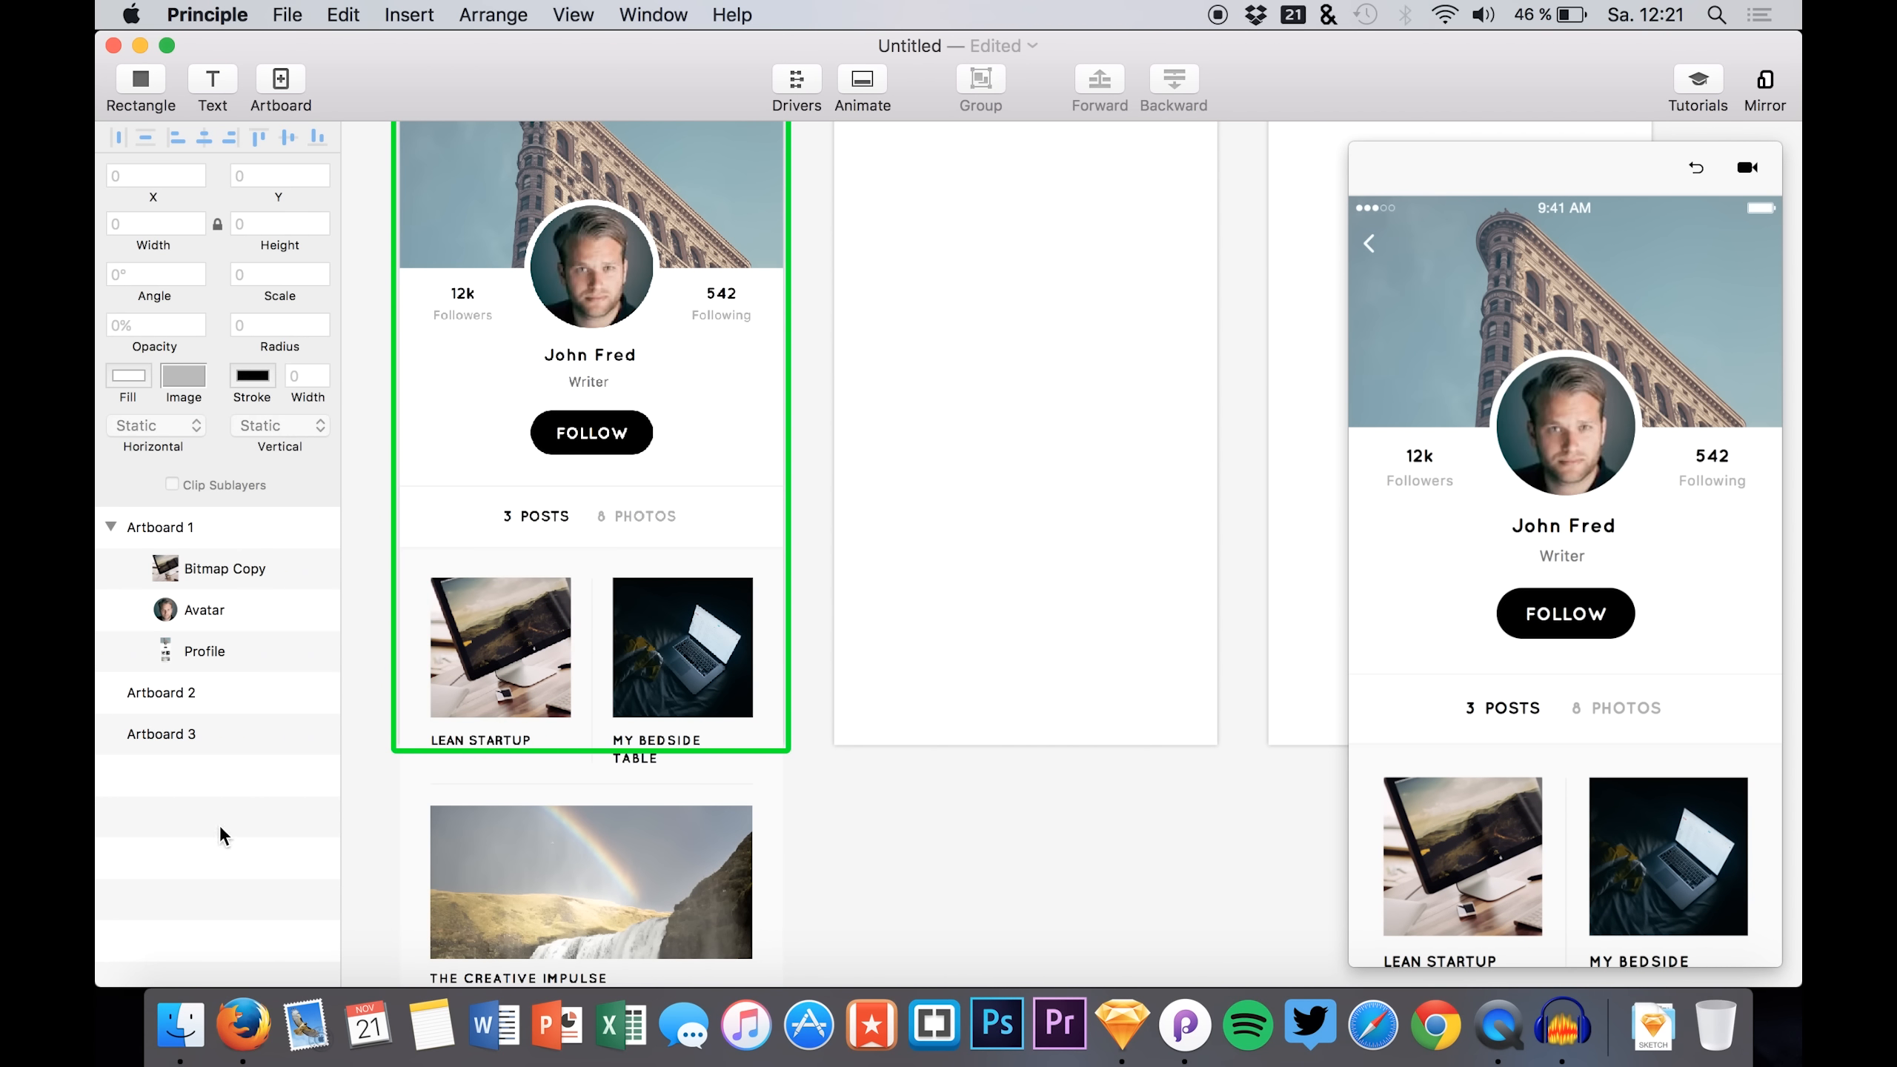
scroll(893, 732, right, 5)
scroll(892, 732, up, 2)
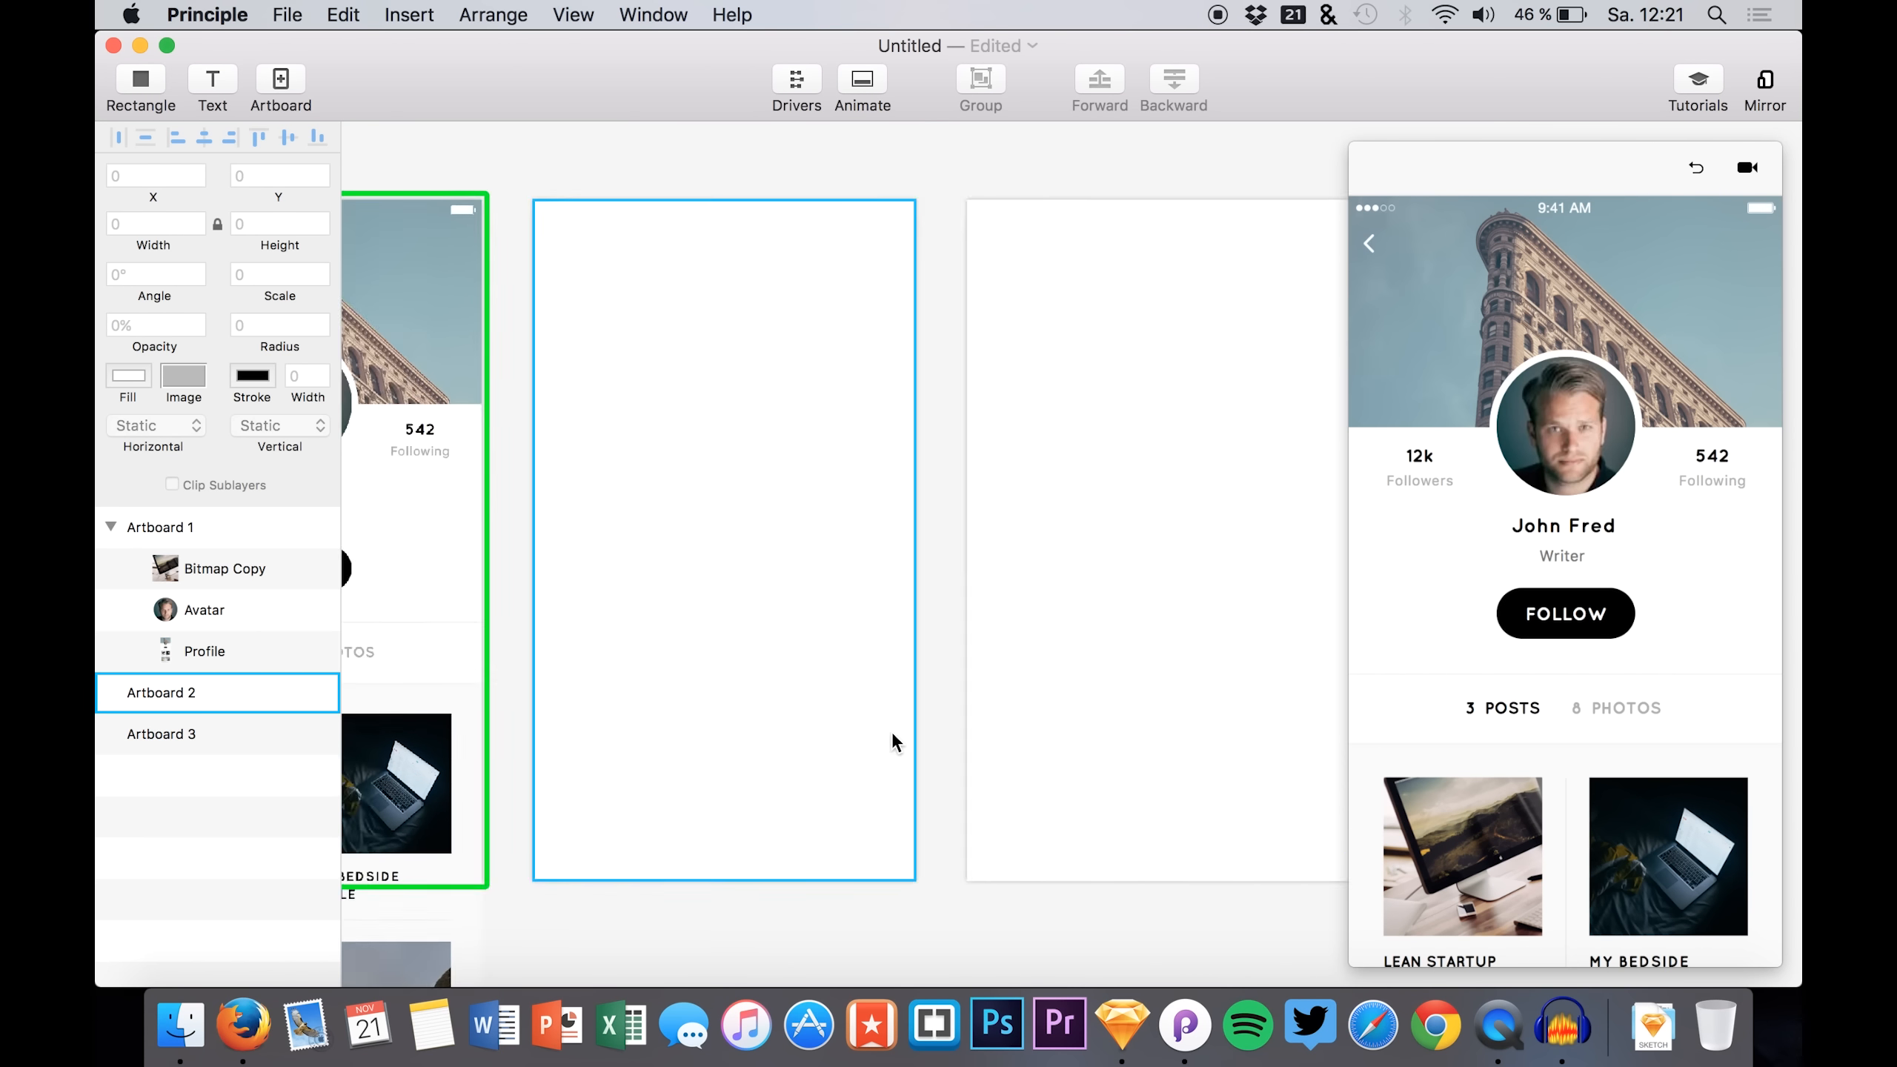
scroll(892, 733, left, 8)
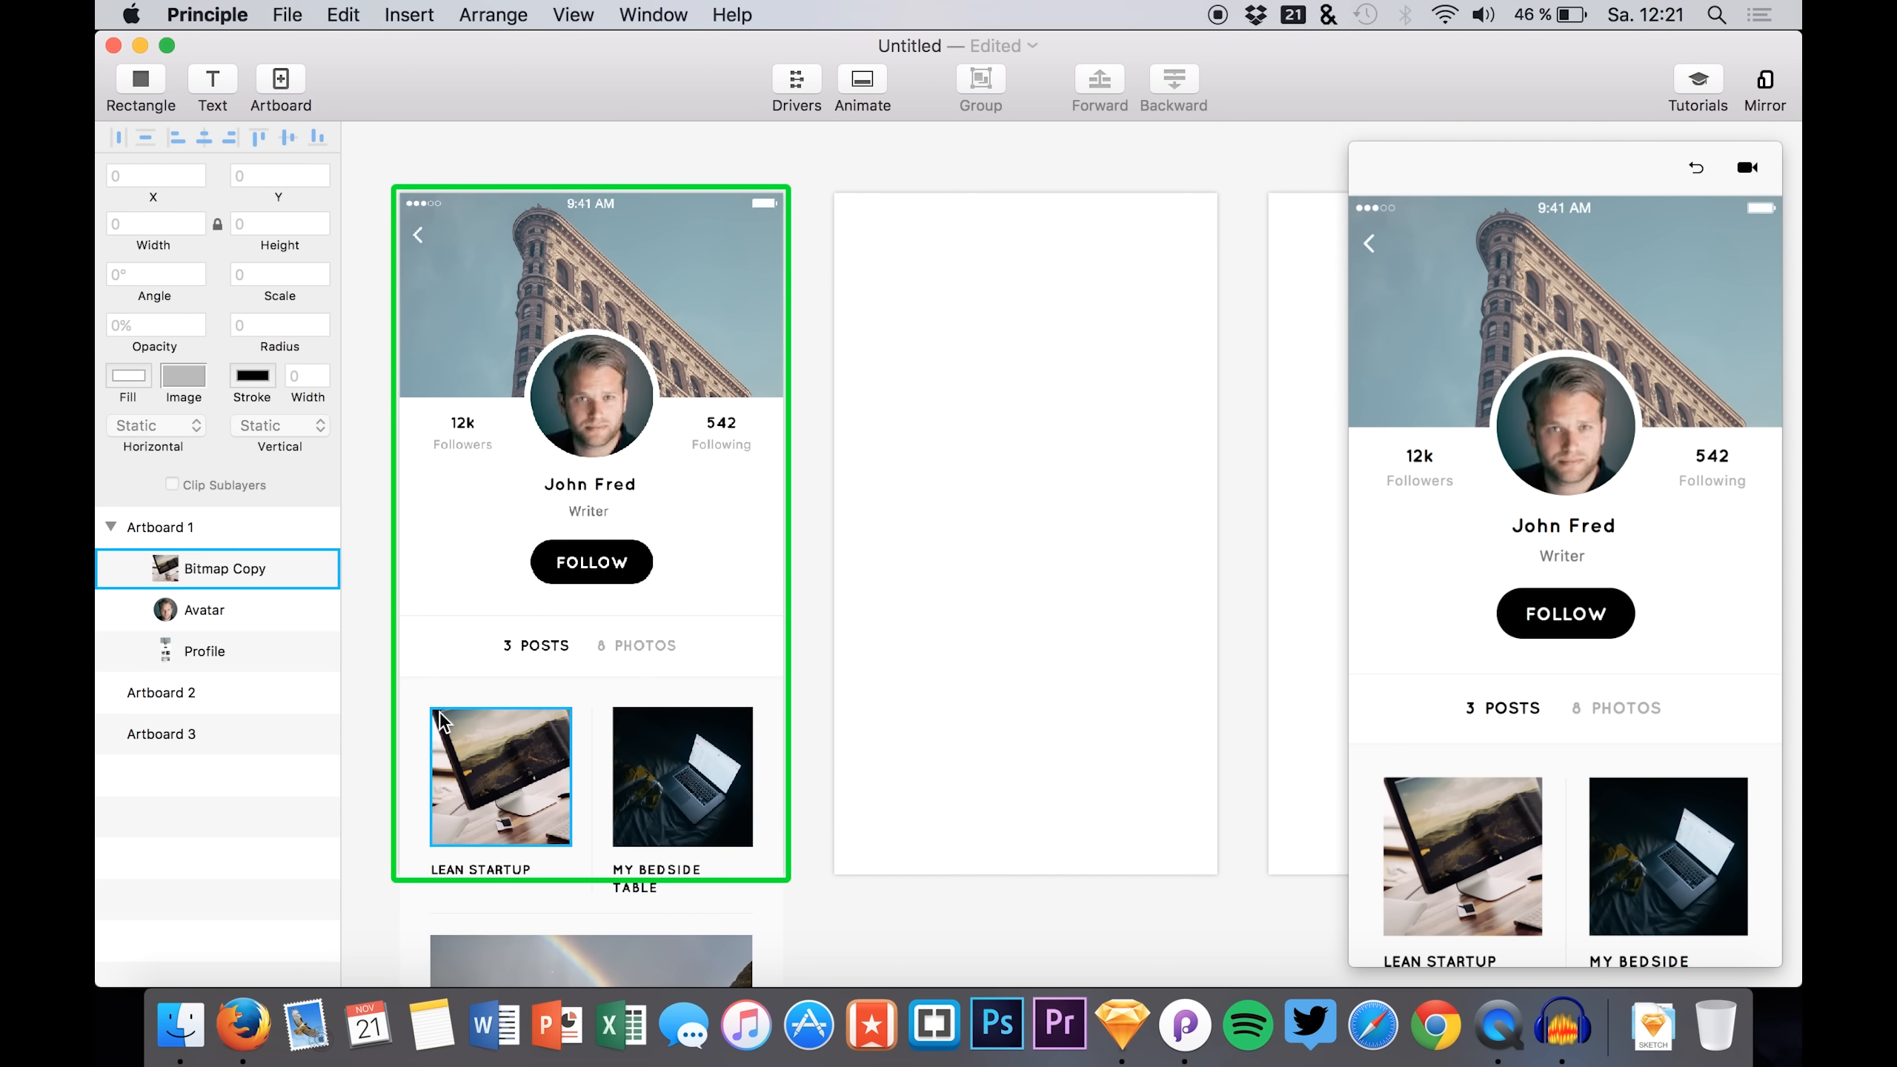
click(181, 701)
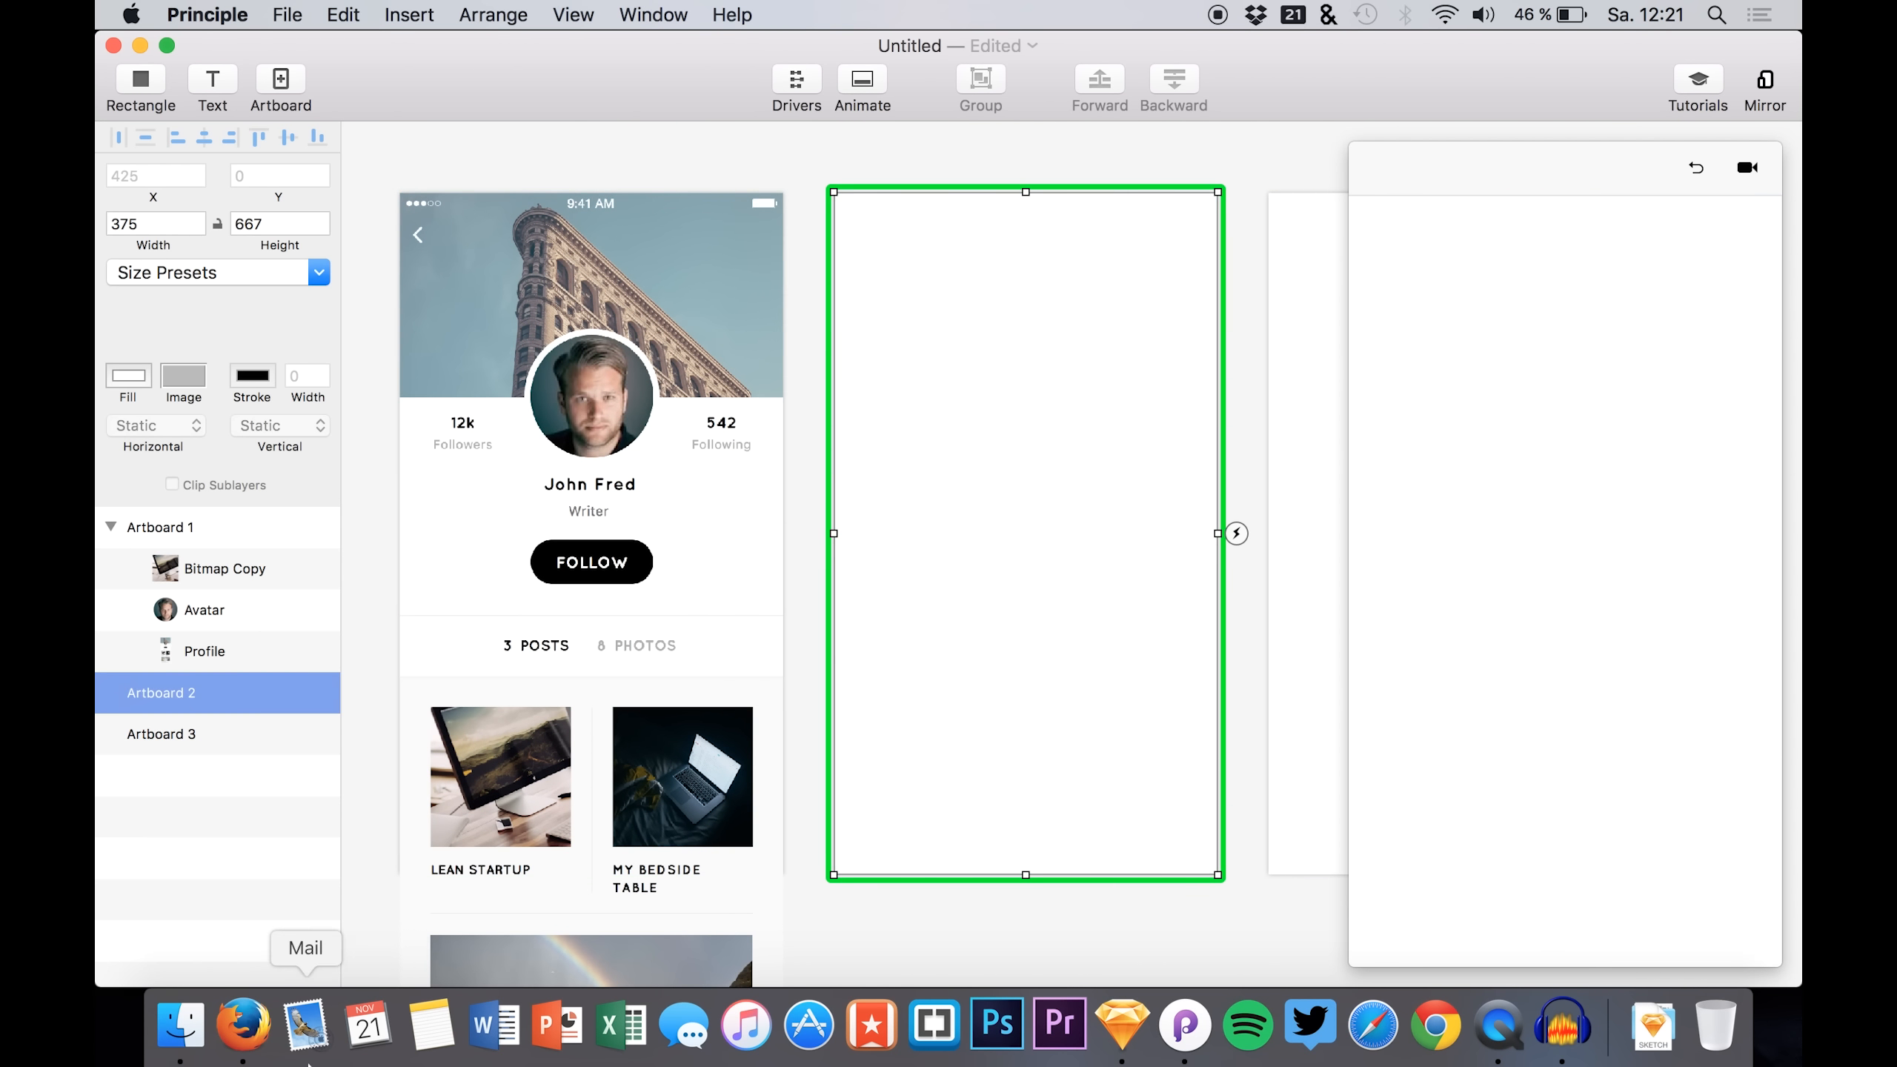
click(181, 1025)
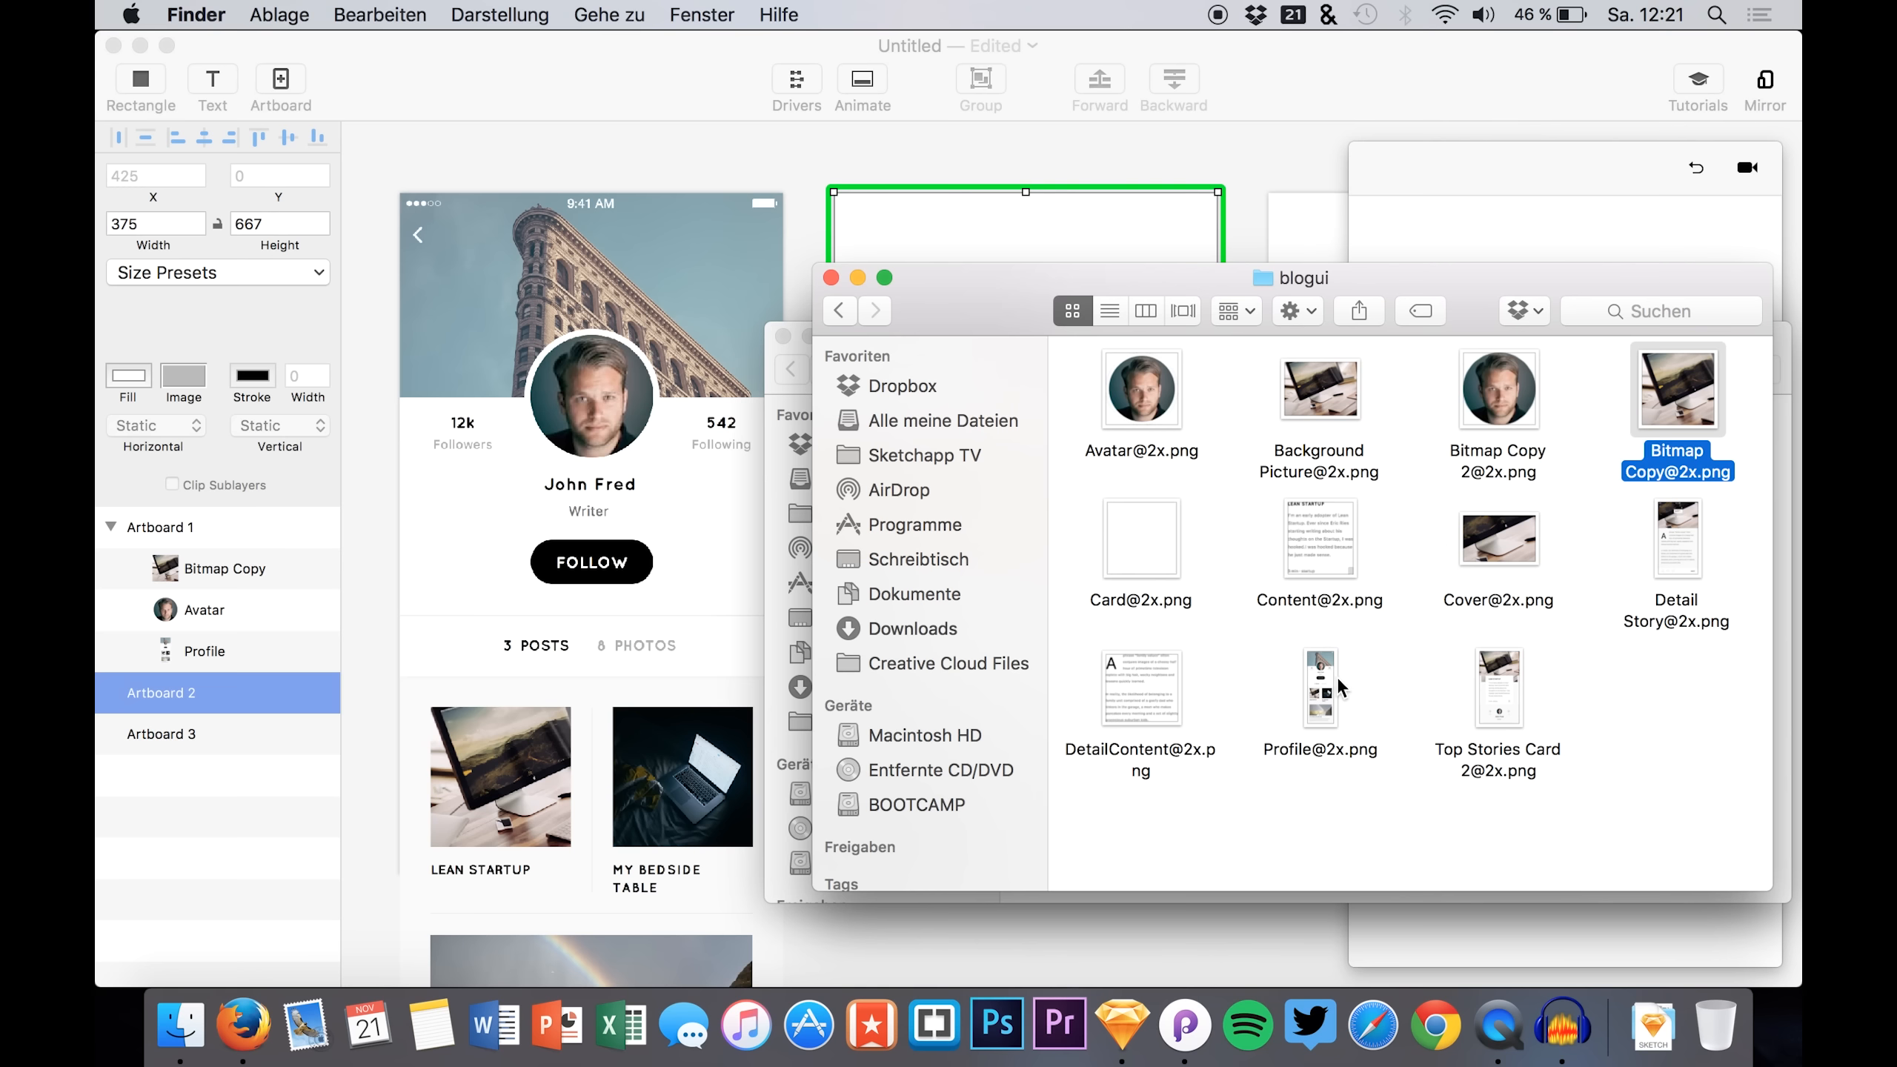
drag(1505, 702, 976, 240)
click(1038, 407)
drag(1038, 408, 1028, 542)
- Switch to Finder, close the extra window behind the blogui folder and move the blogui window lower on the screen
click(179, 1035)
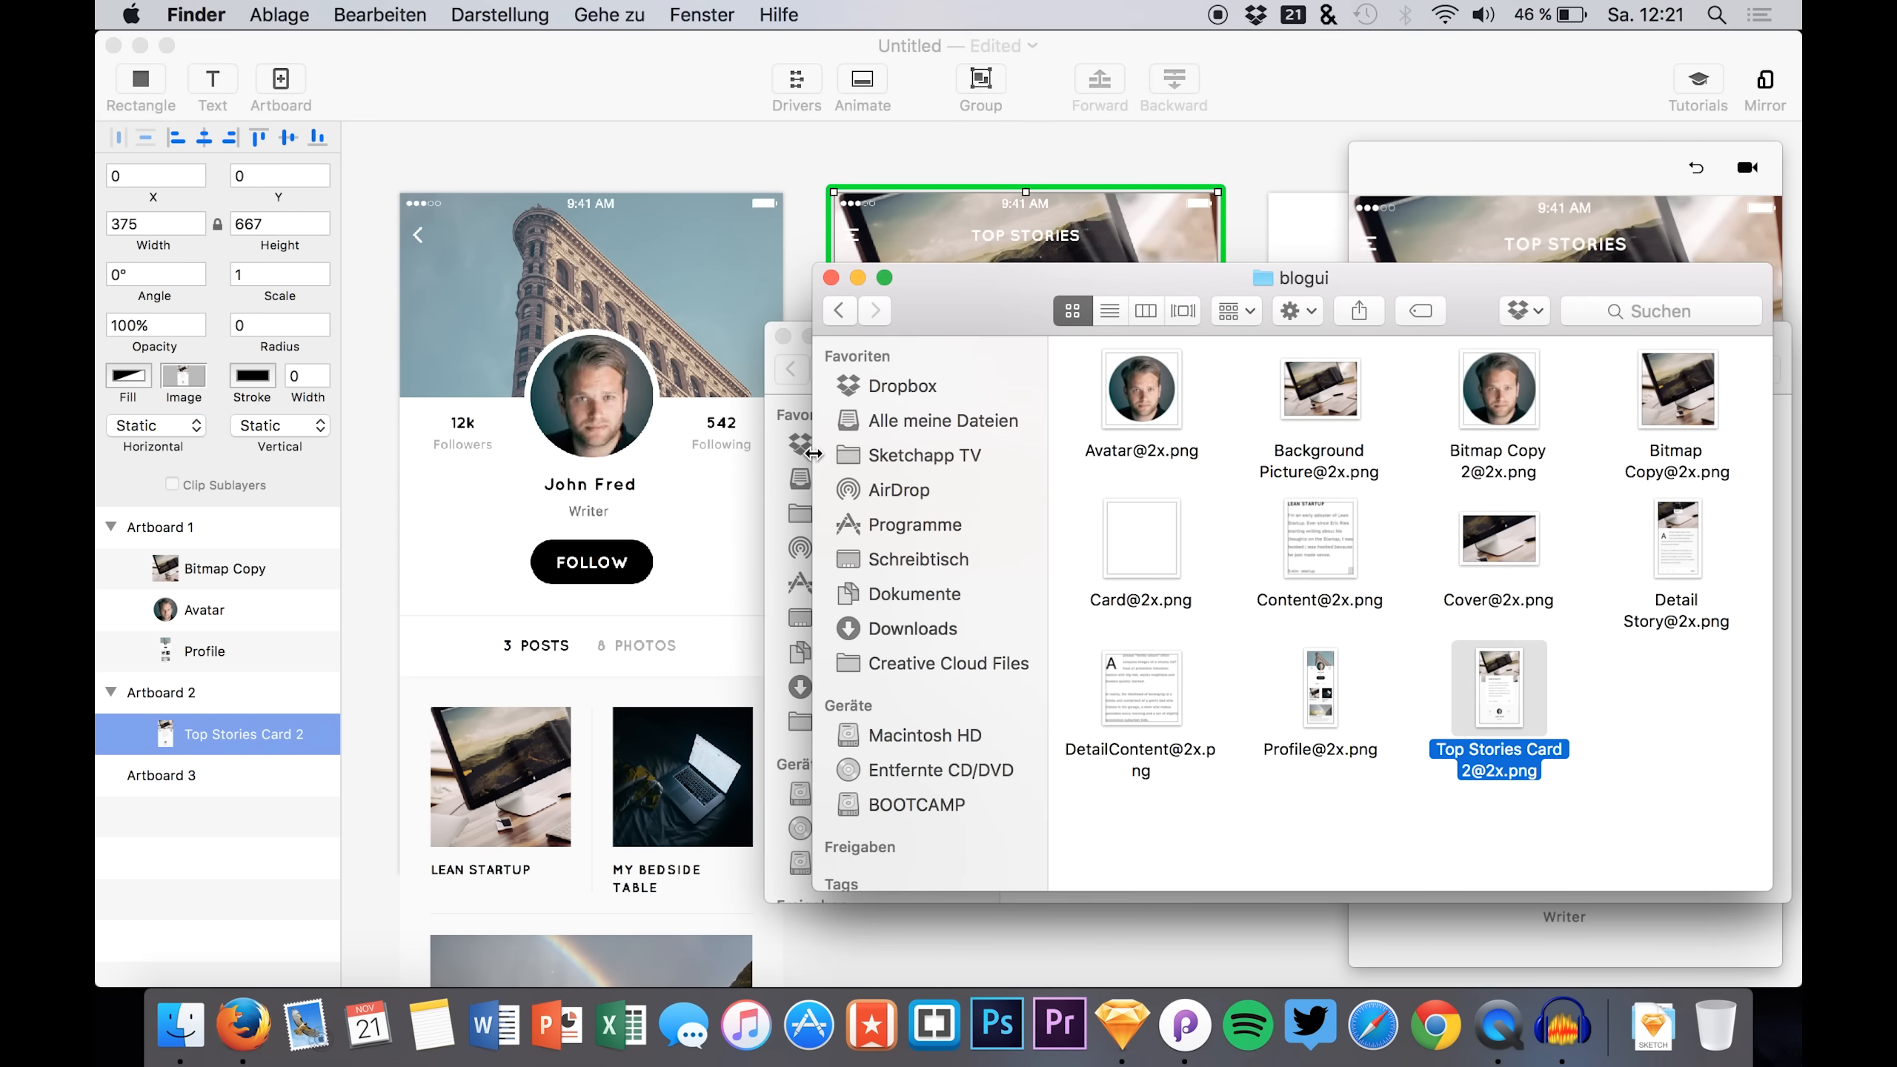
click(782, 377)
click(783, 338)
drag(1020, 284, 1069, 438)
drag(1215, 714, 1007, 531)
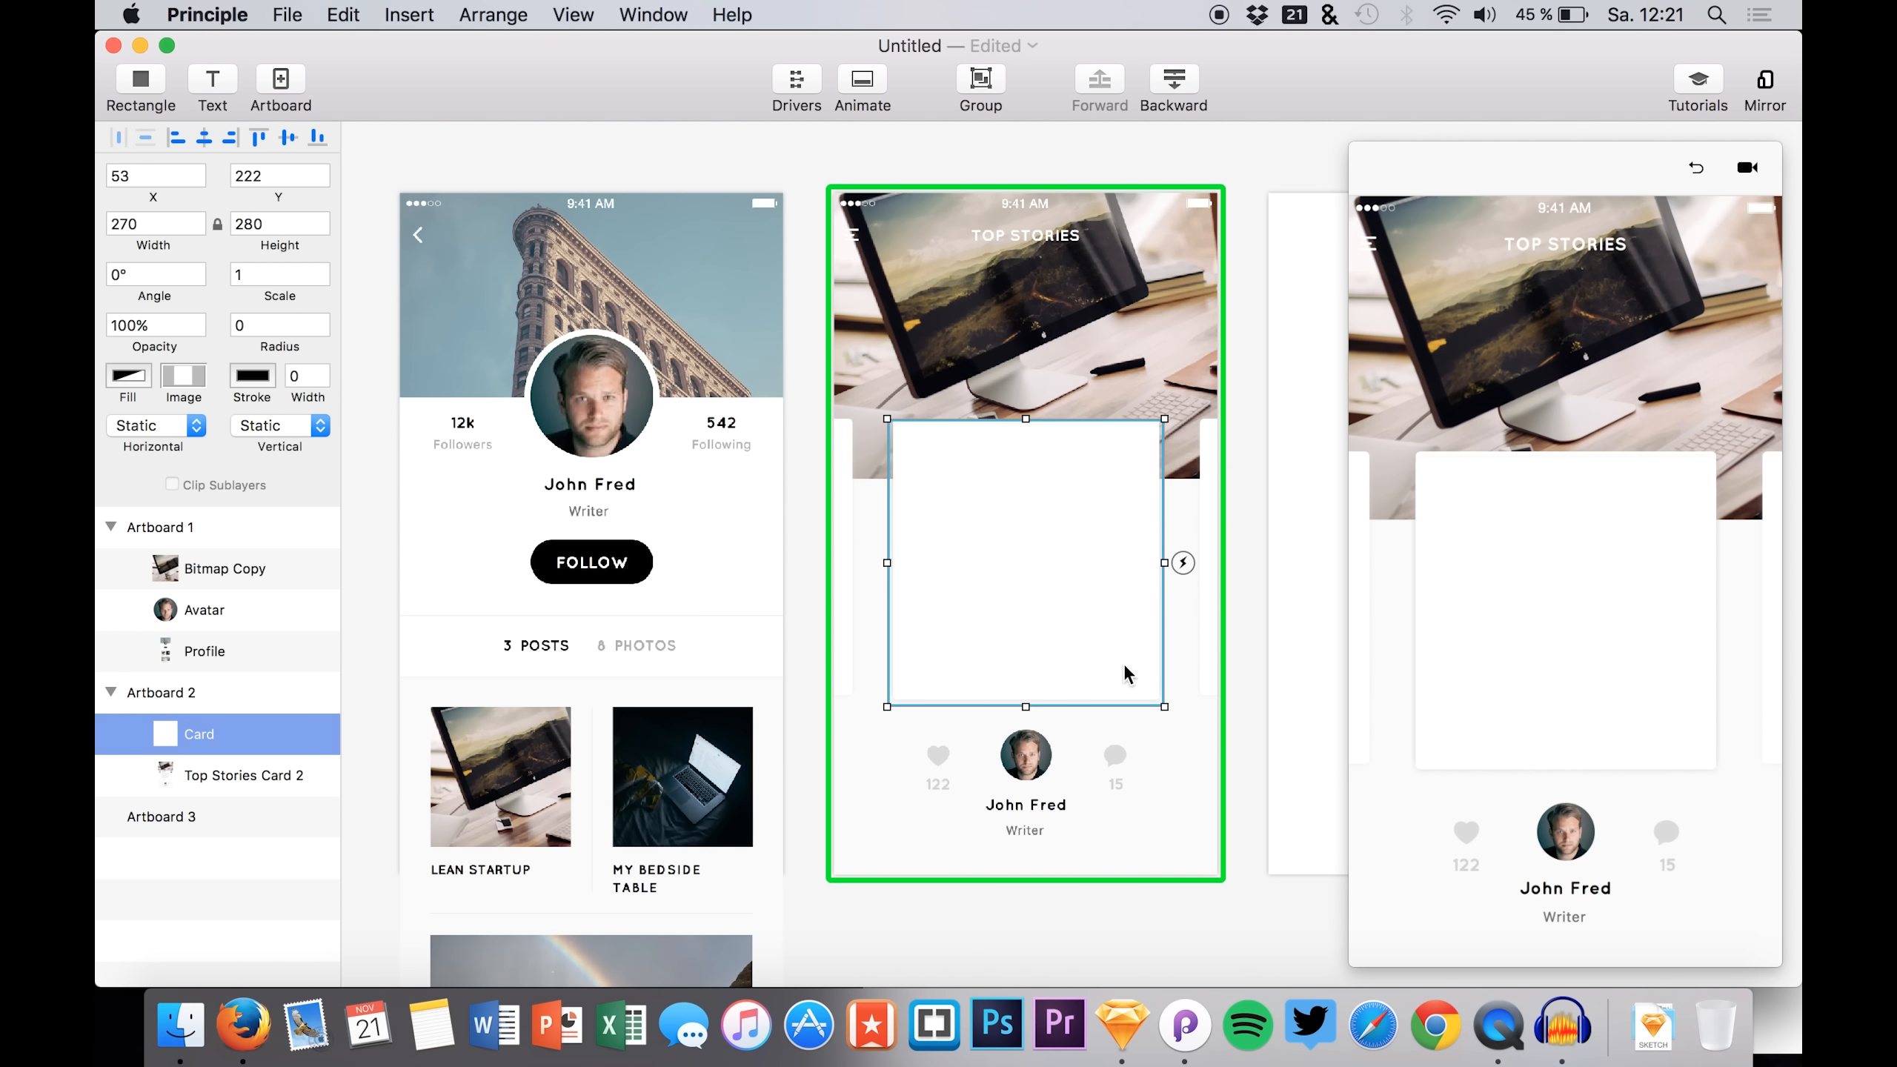
key(Up)
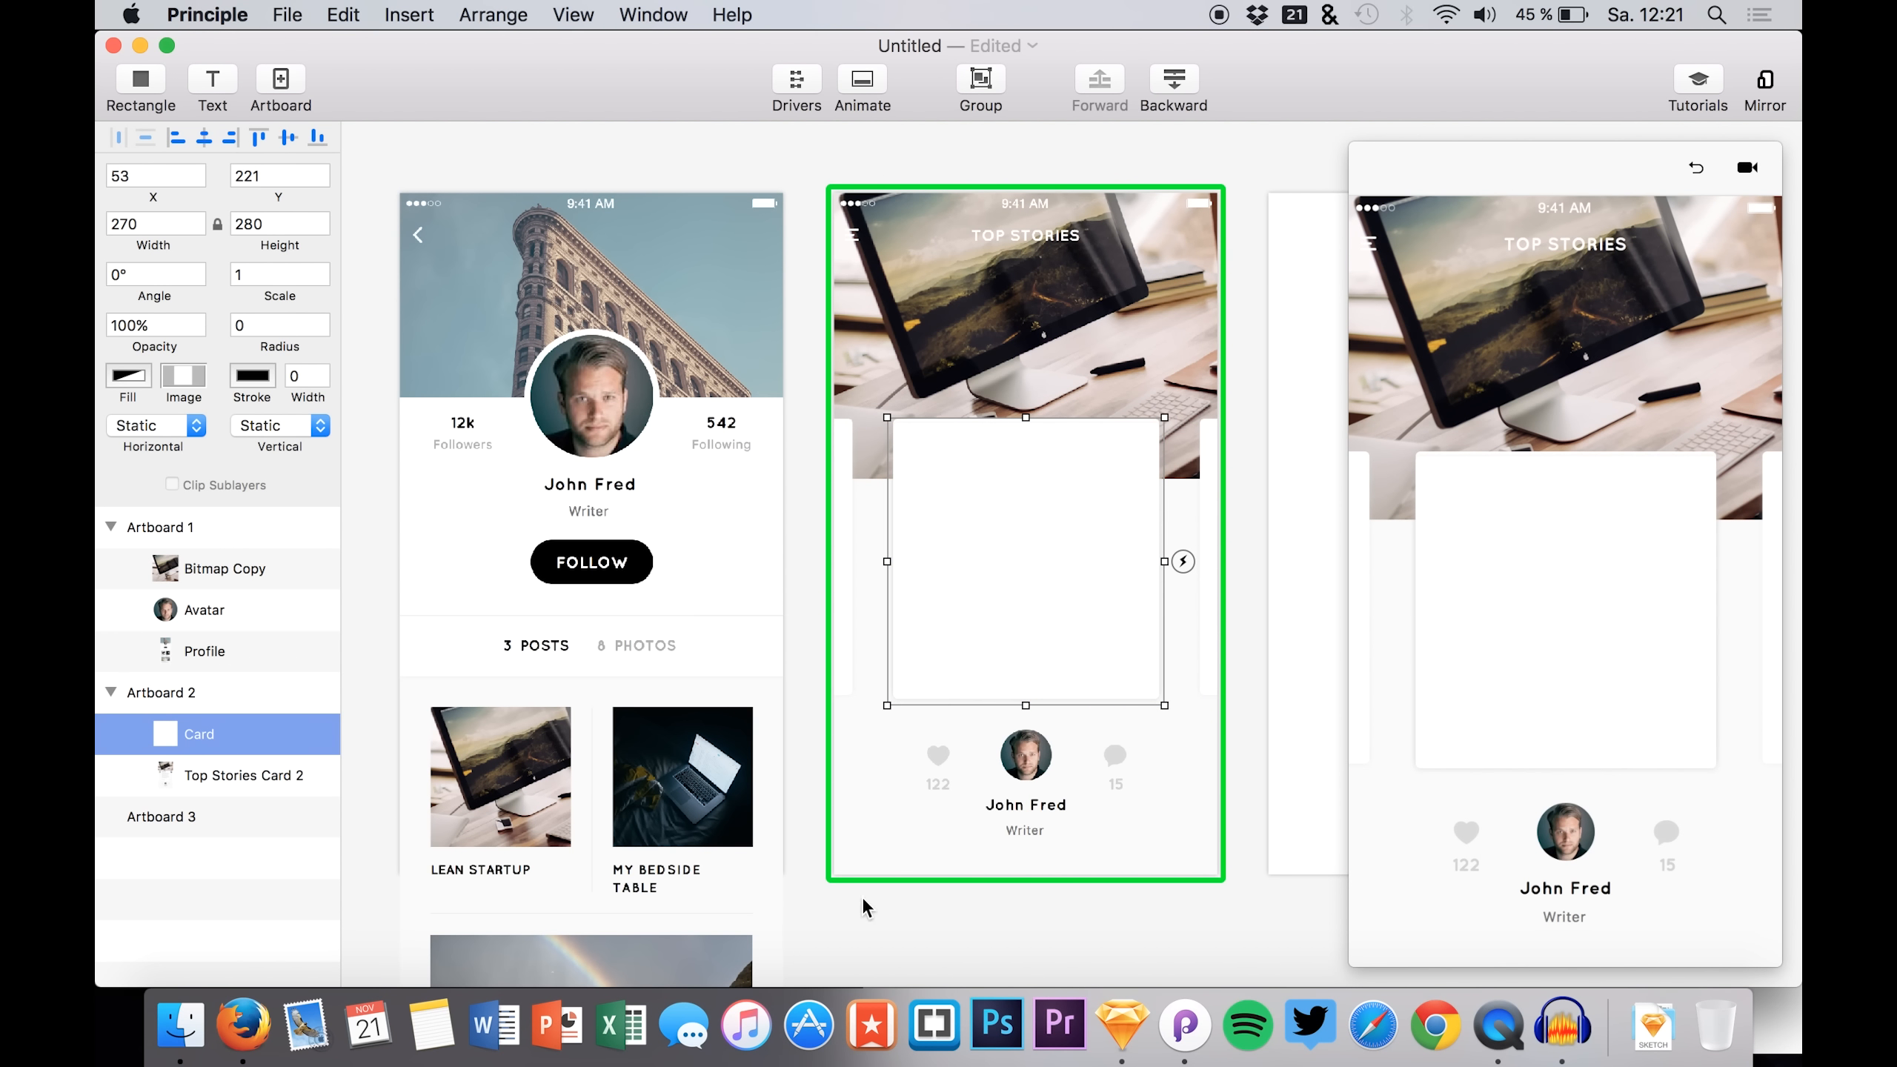
key(Up)
key(Up)
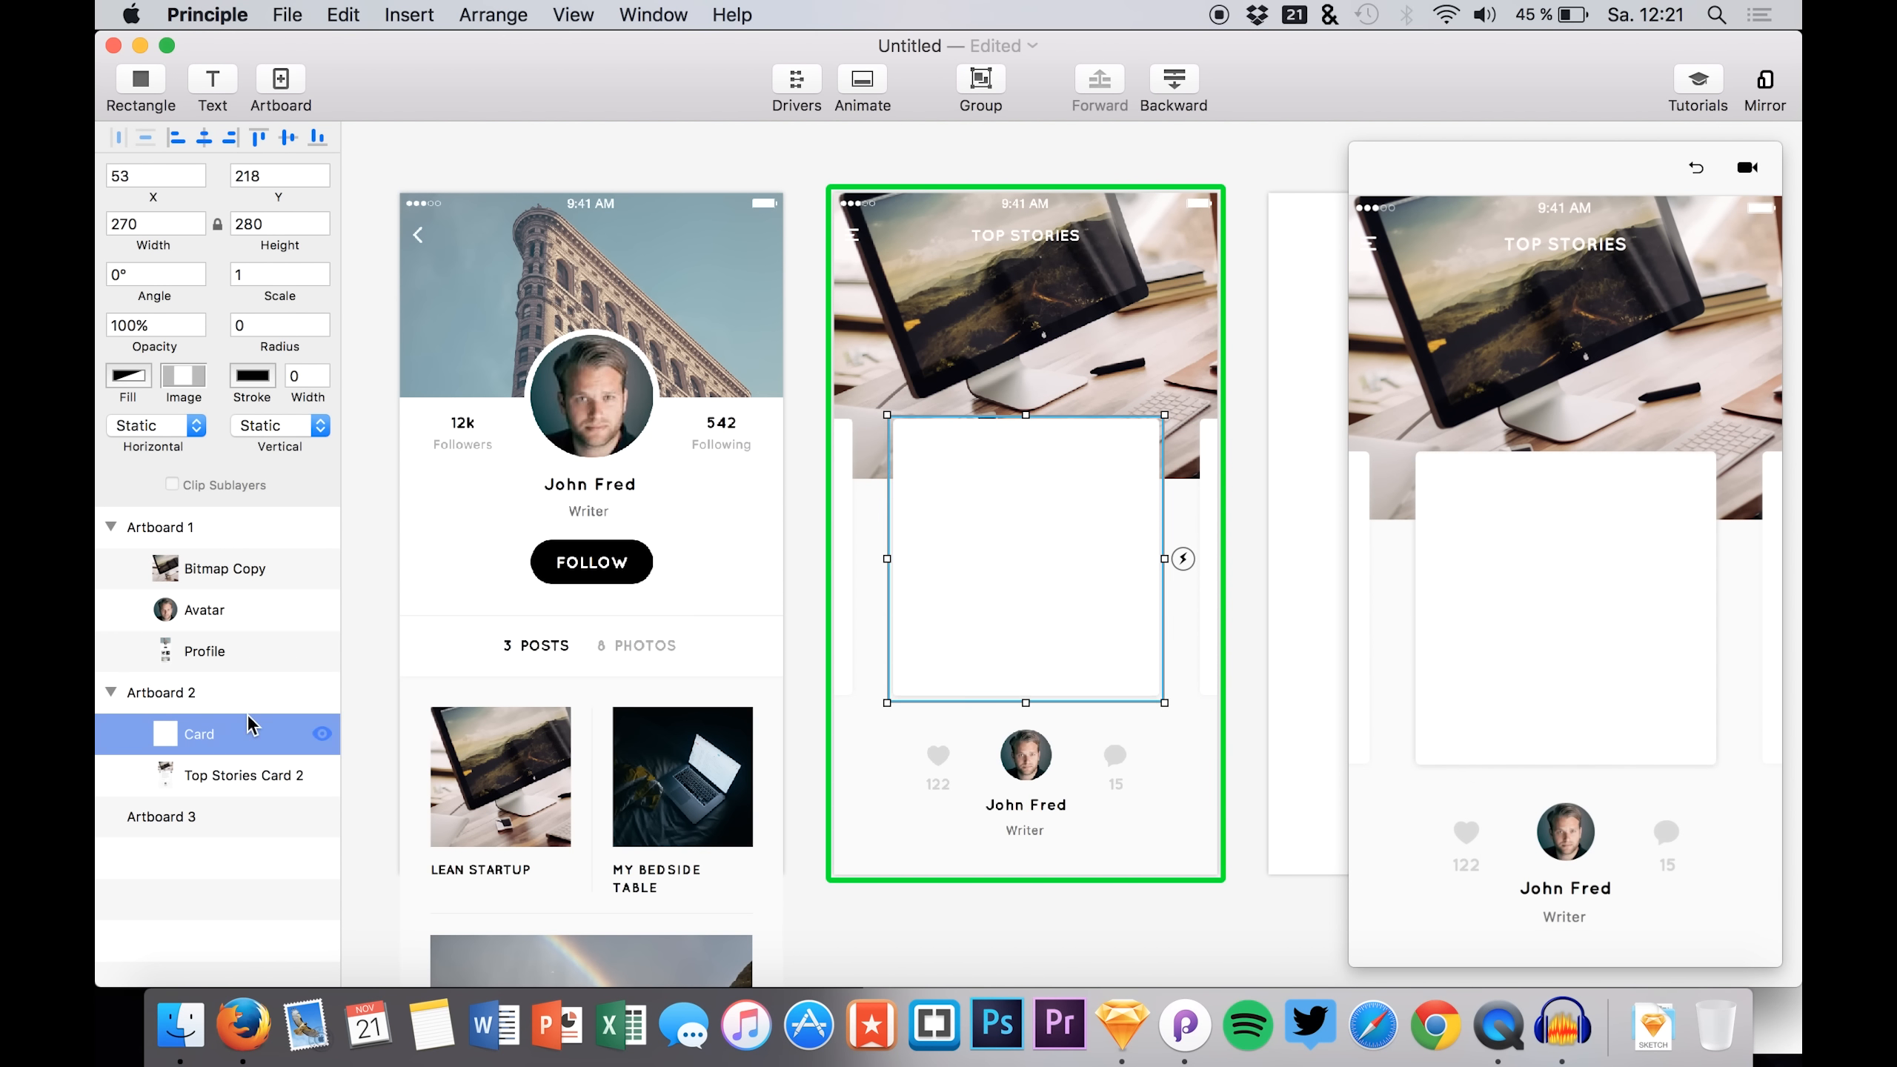
key(Up)
key(Up)
key(Up)
key(Up)
key(Up)
key(Up)
key(Down)
key(Down)
key(Down)
key(Down)
key(Down)
key(Down)
key(Down)
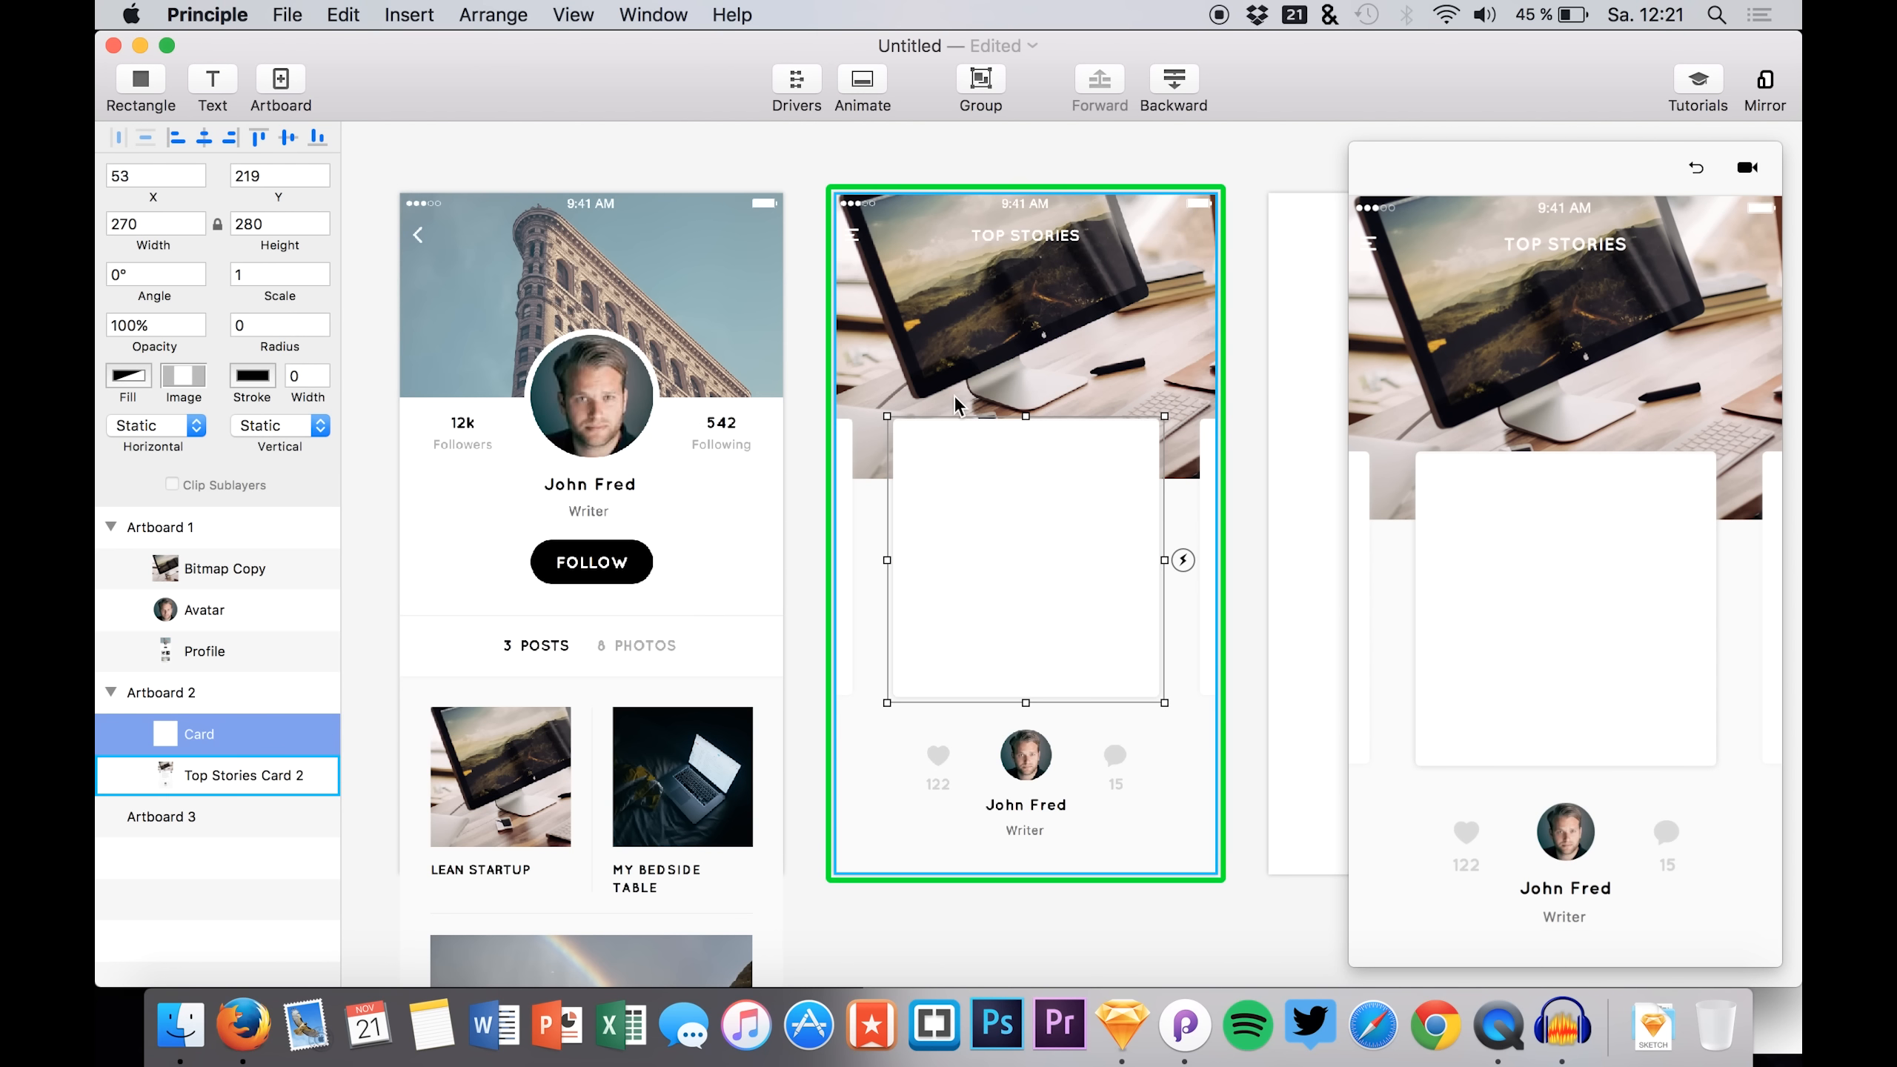
scroll(955, 404, up, 5)
key(Up)
key(Up)
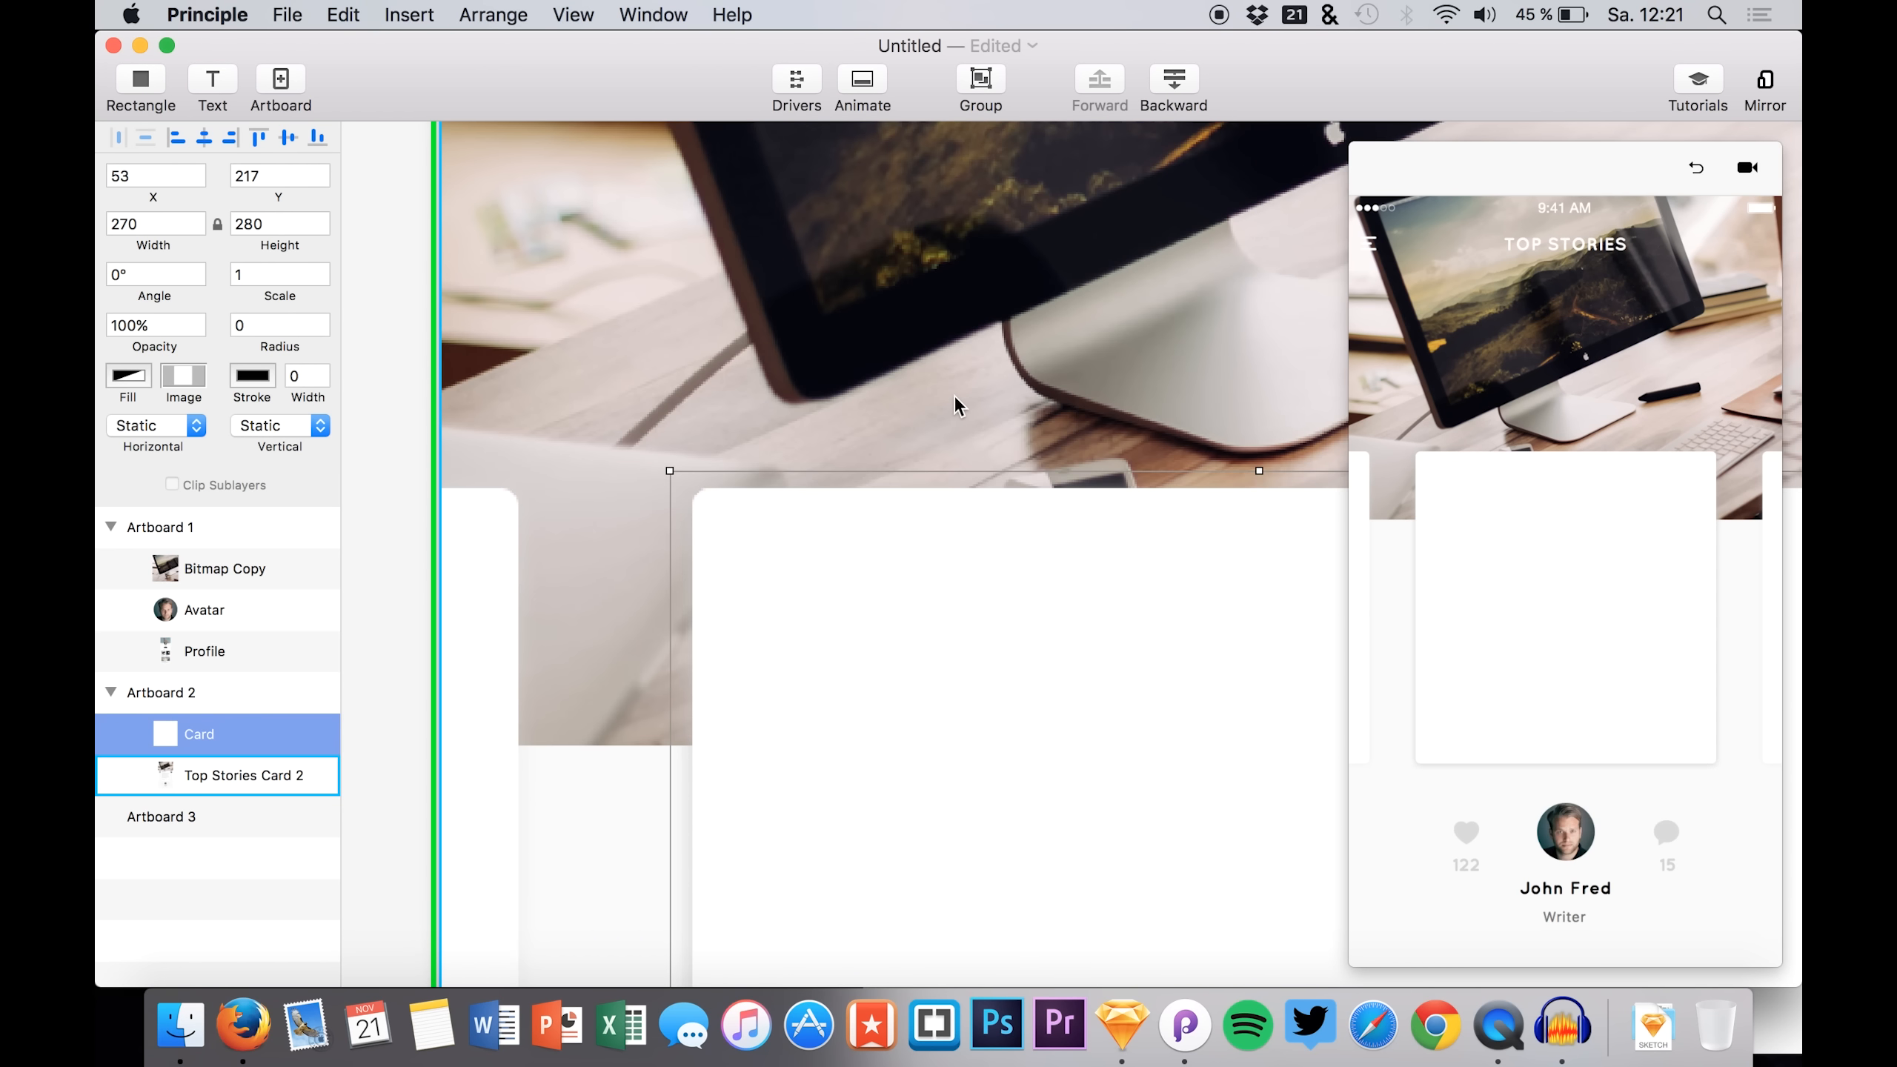
scroll(868, 489, up, 5)
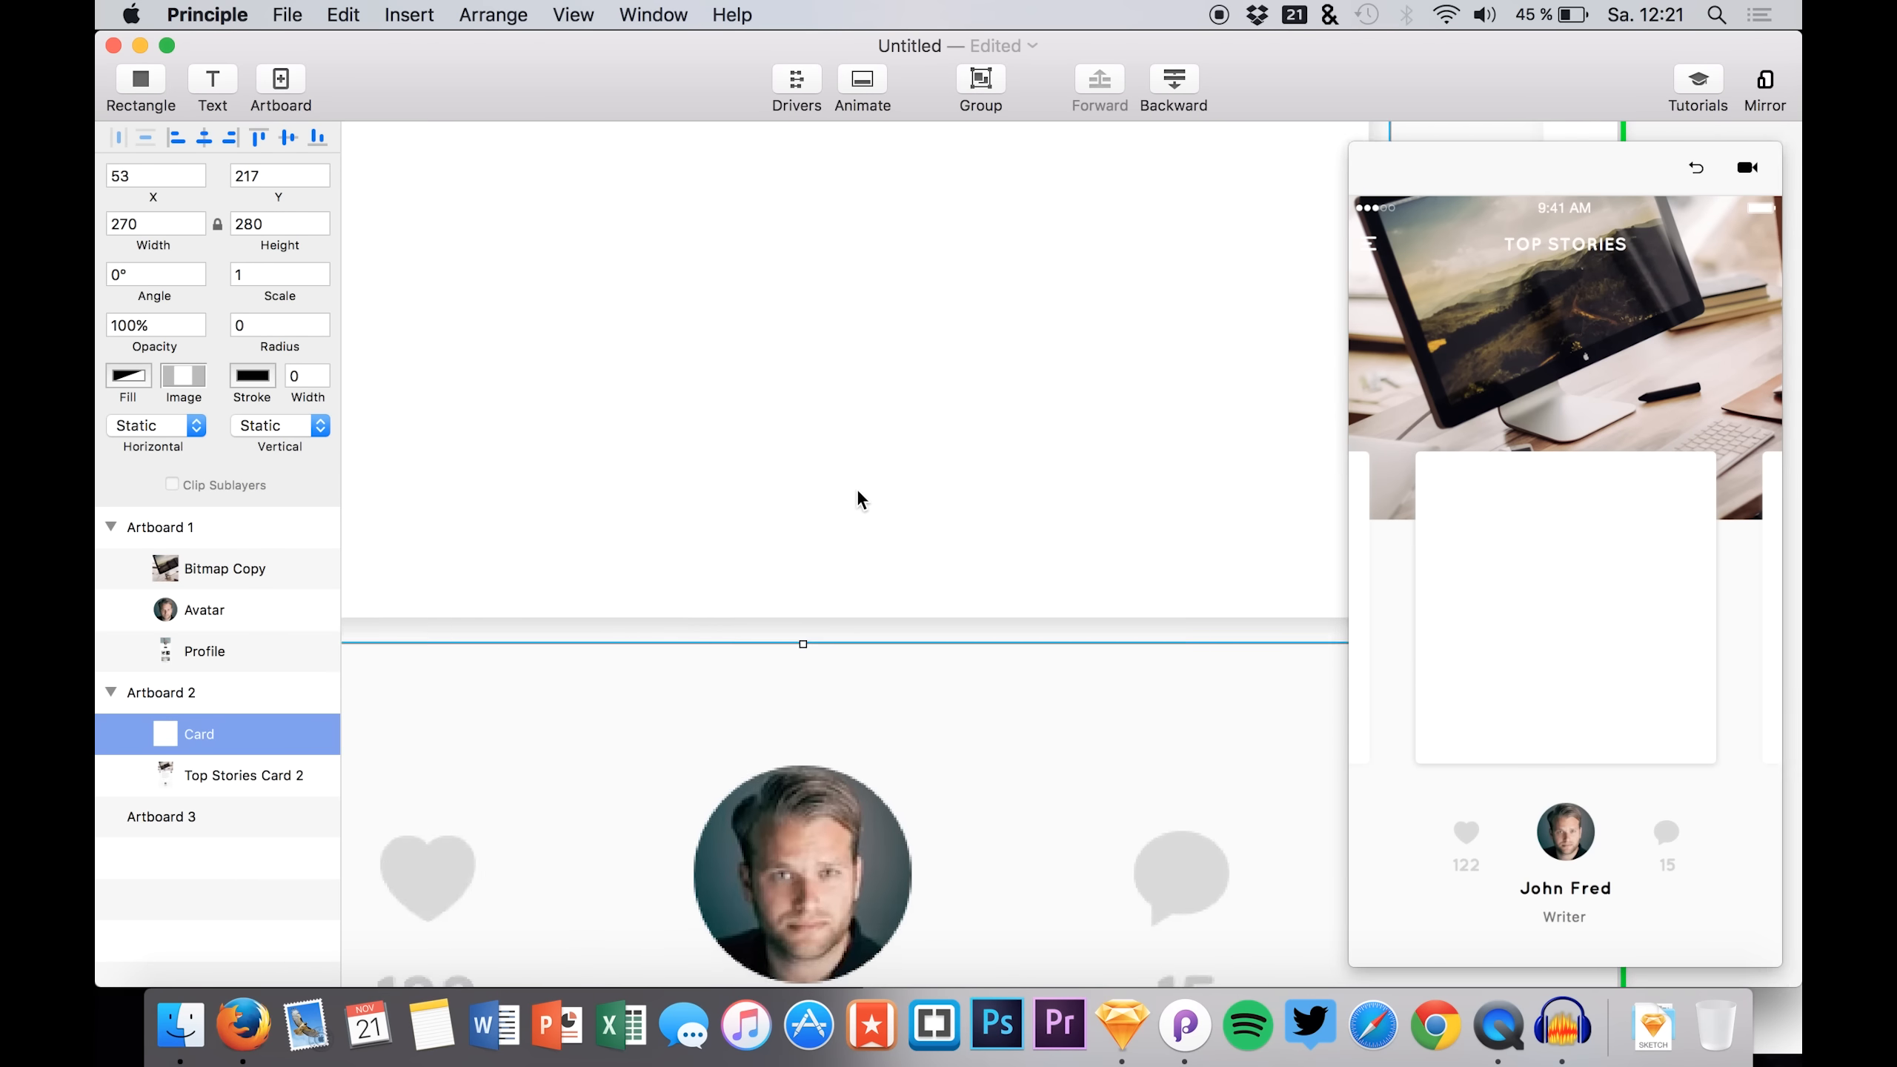
scroll(858, 493, down, 5)
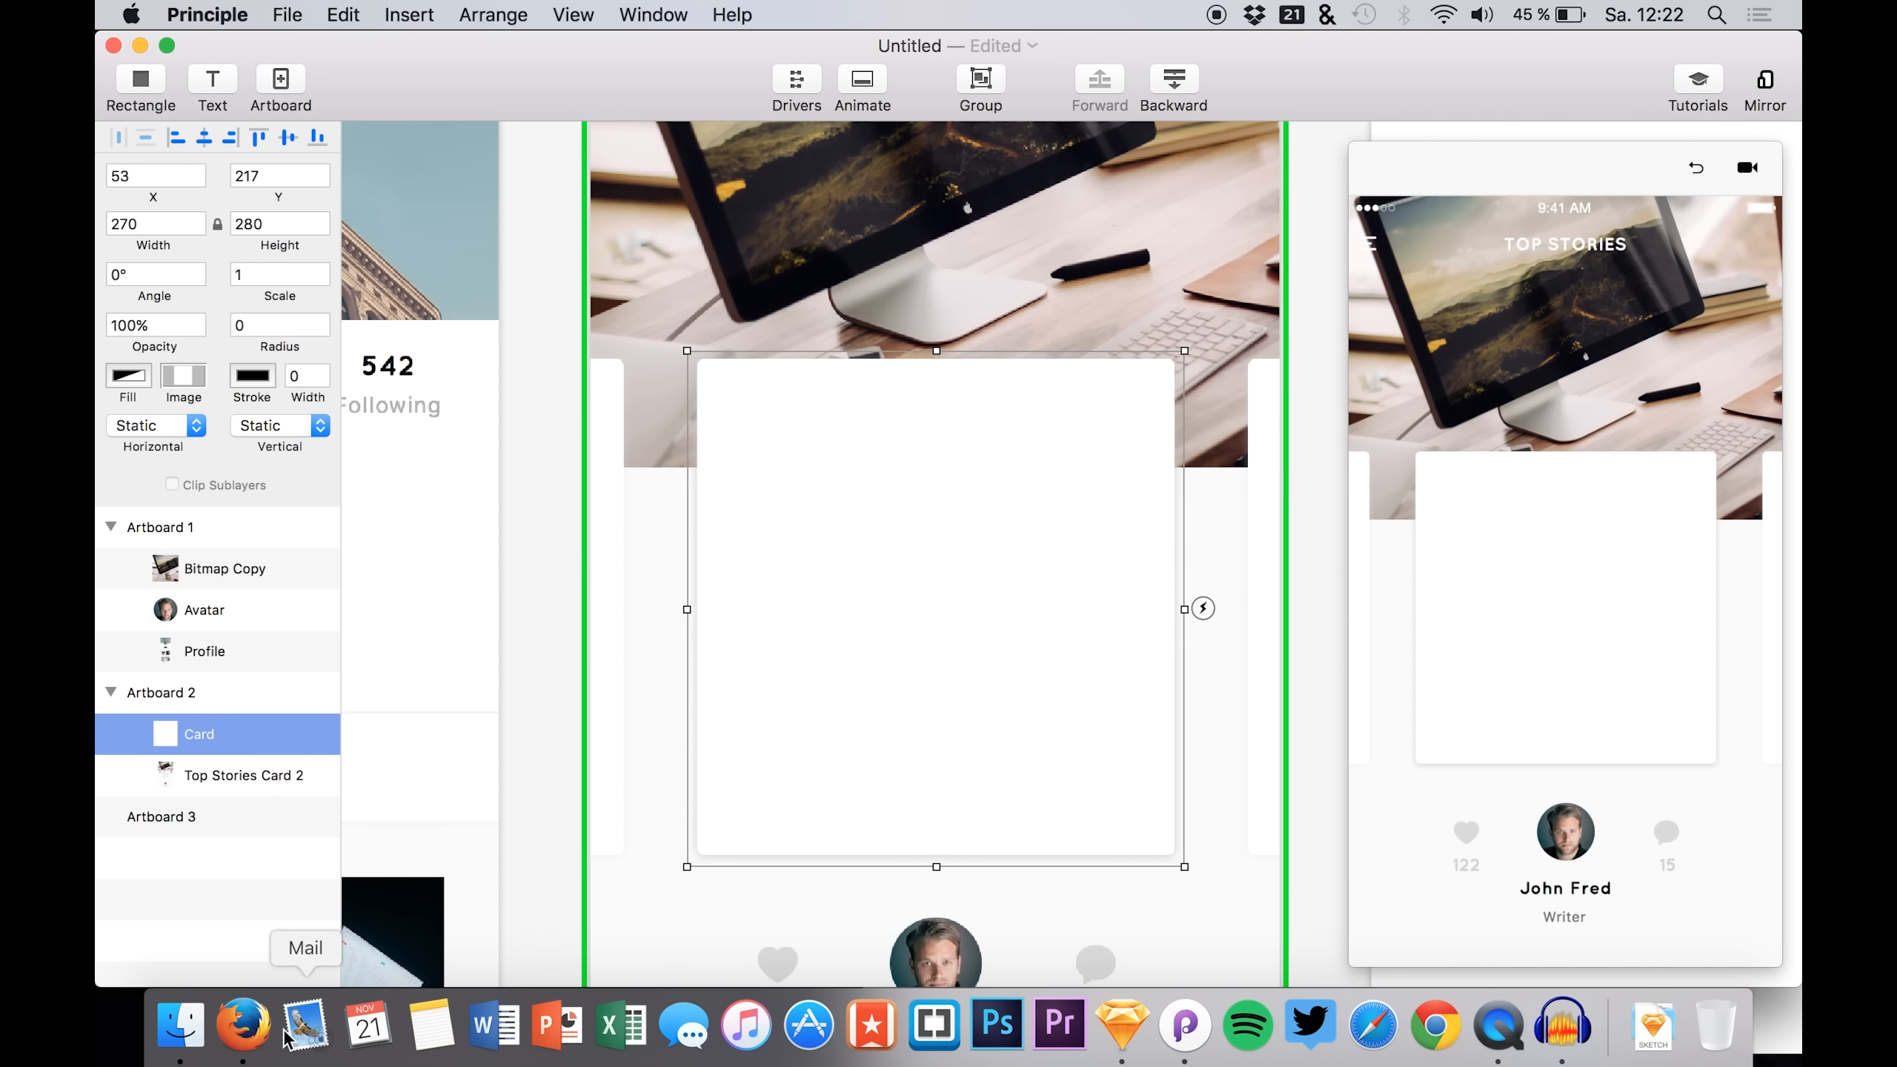
click(181, 1026)
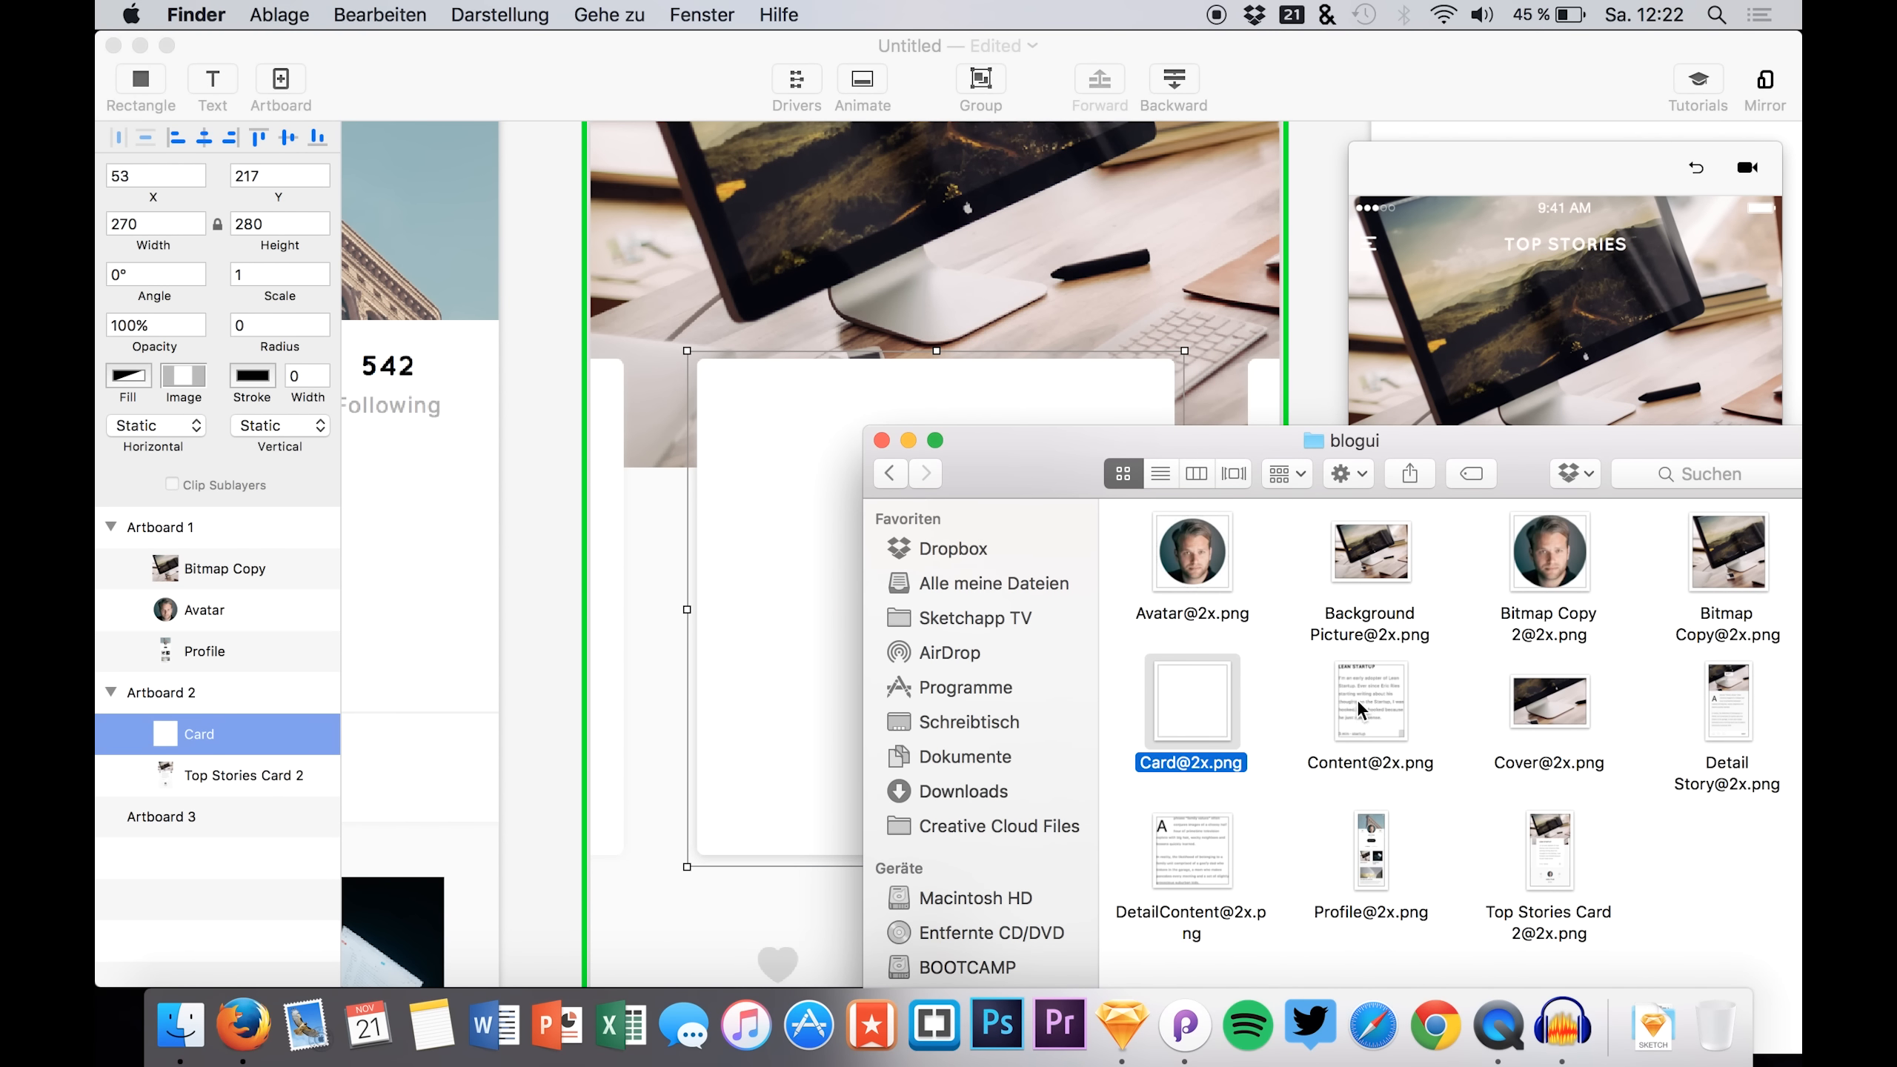
drag(1359, 681, 935, 577)
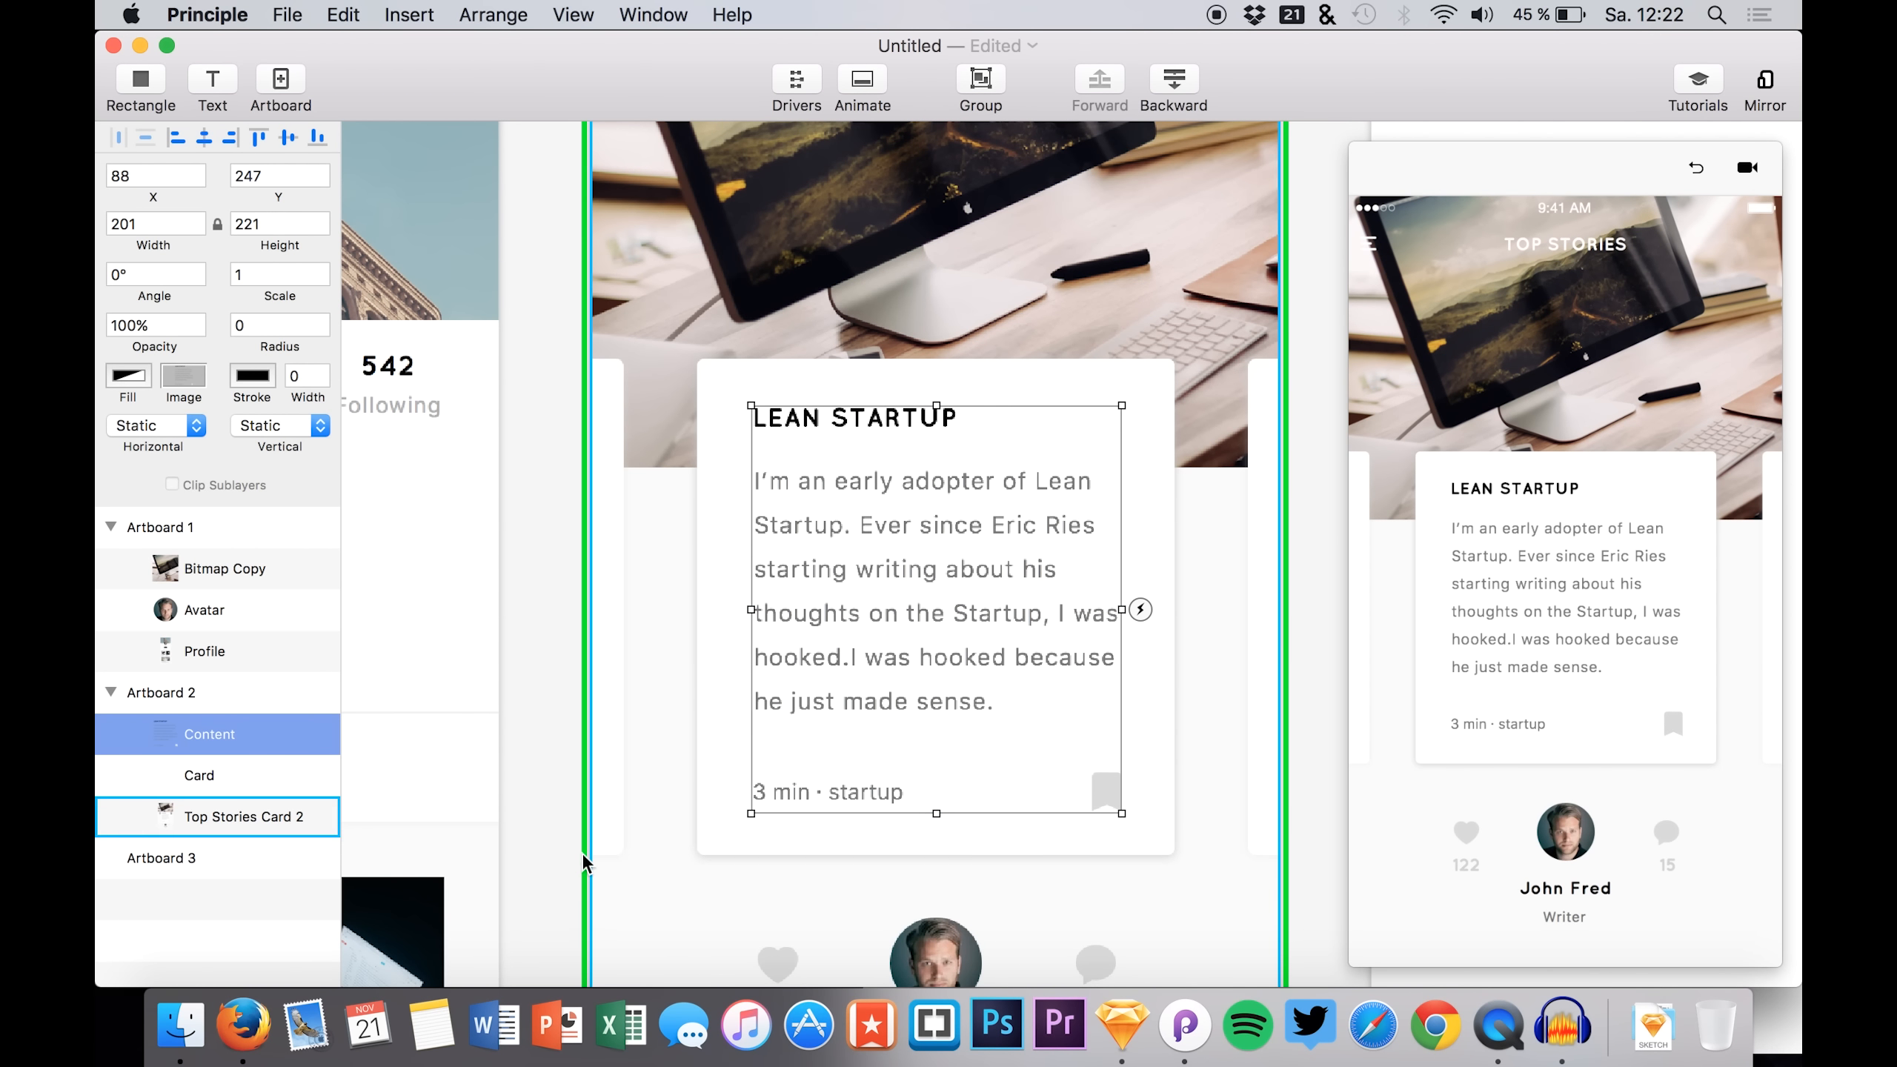
scroll(756, 844, down, 5)
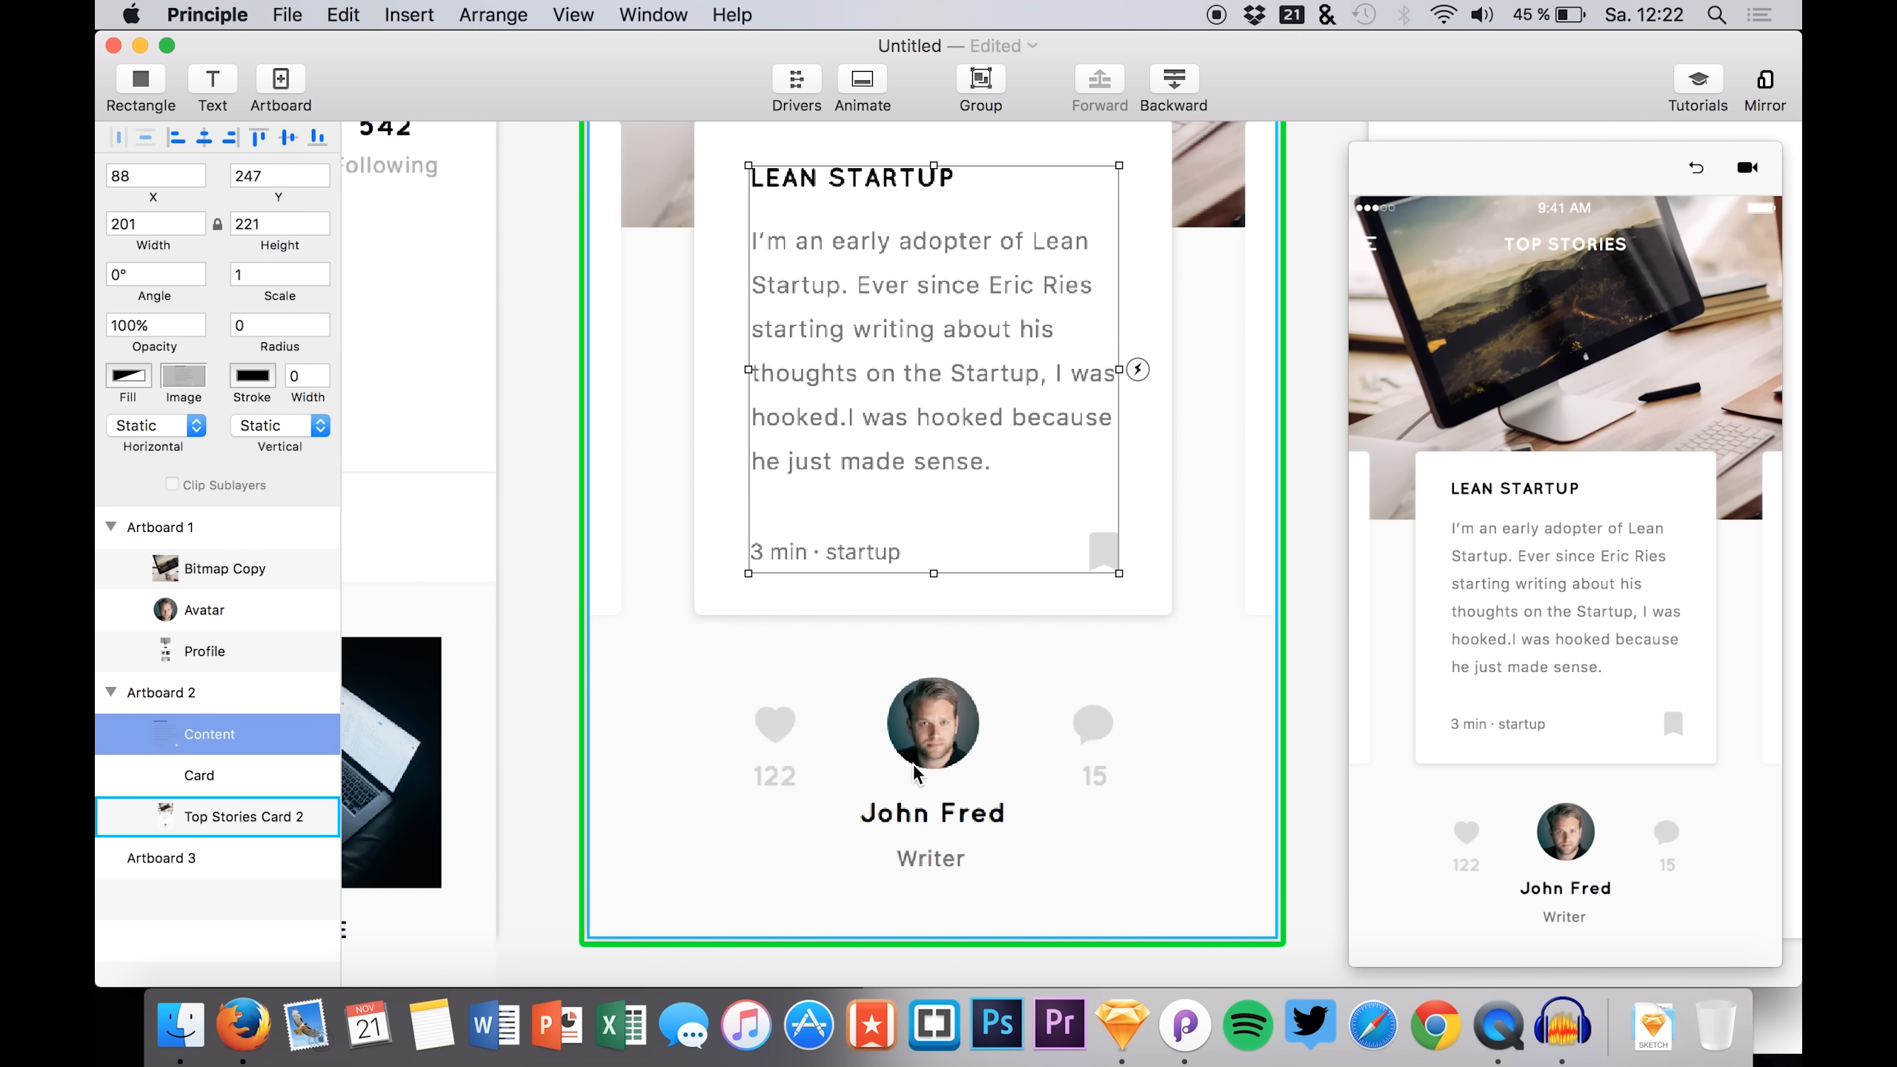
click(180, 1024)
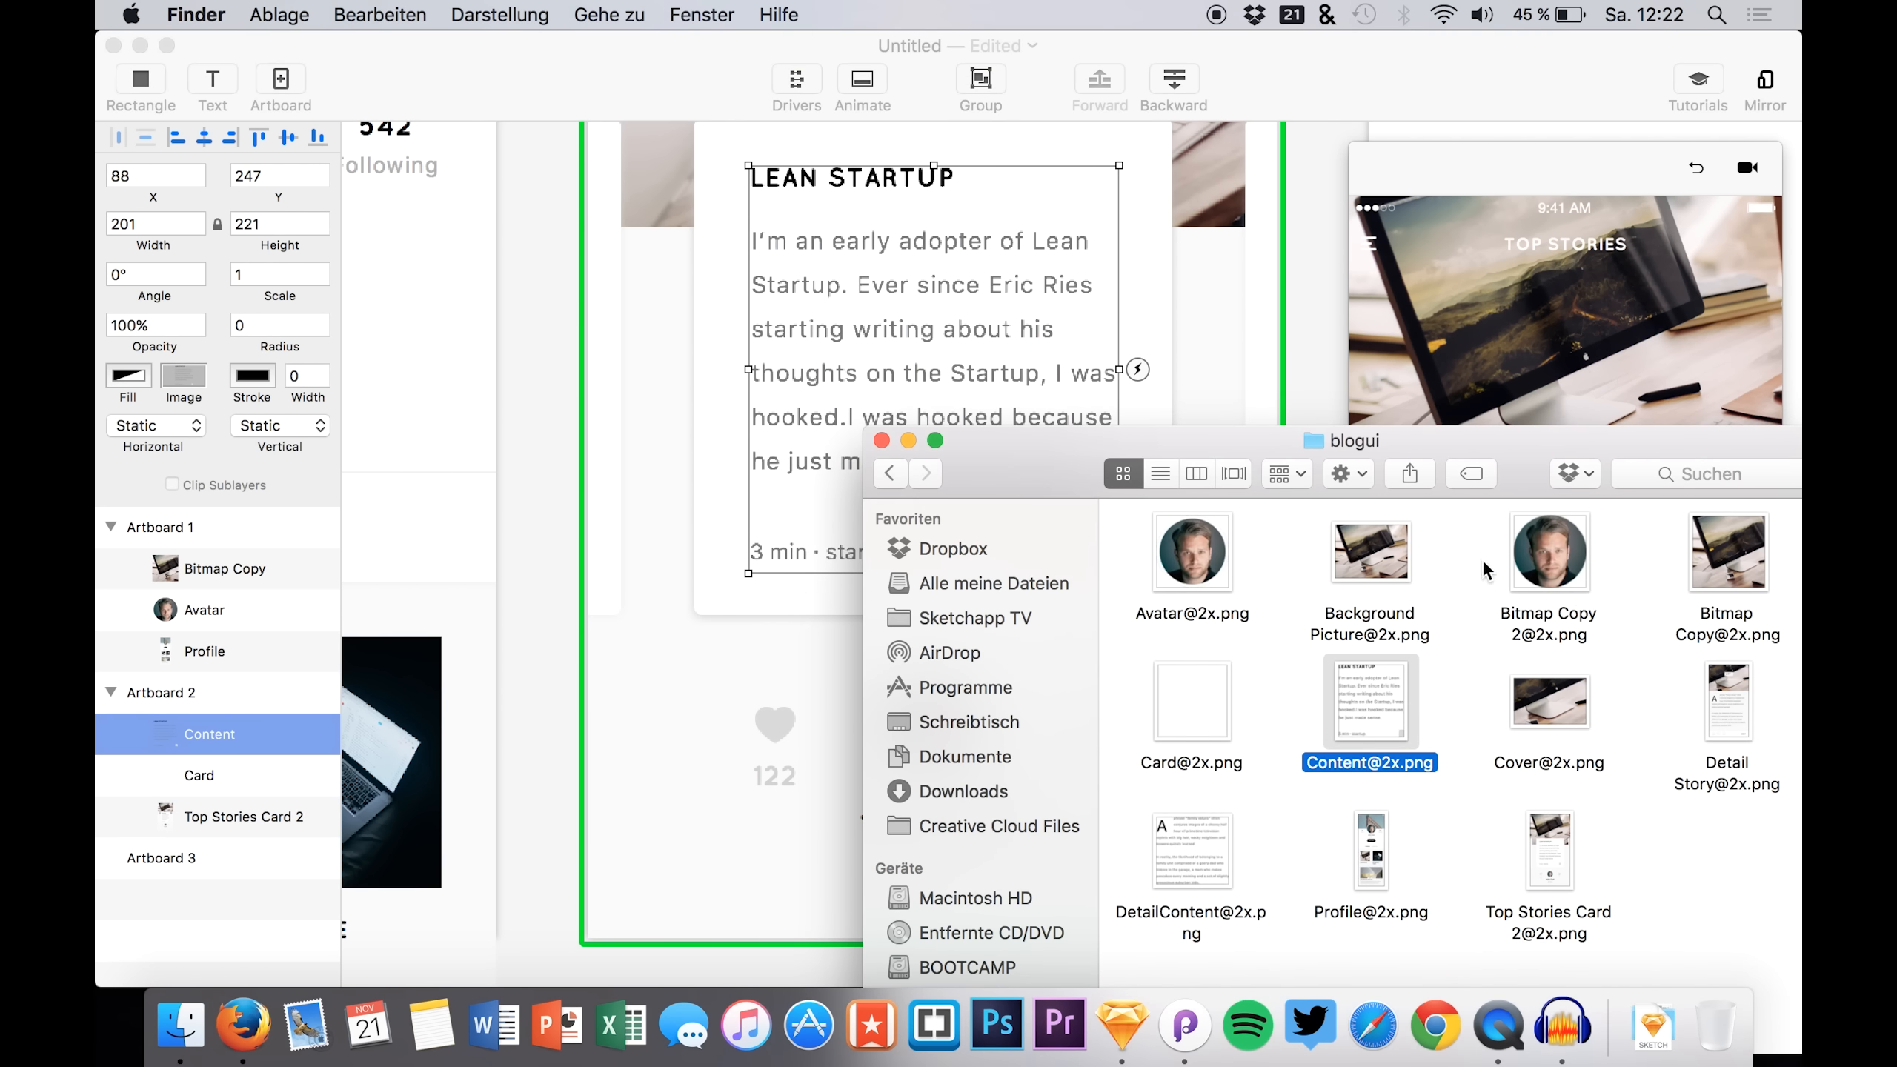
drag(1553, 560, 939, 721)
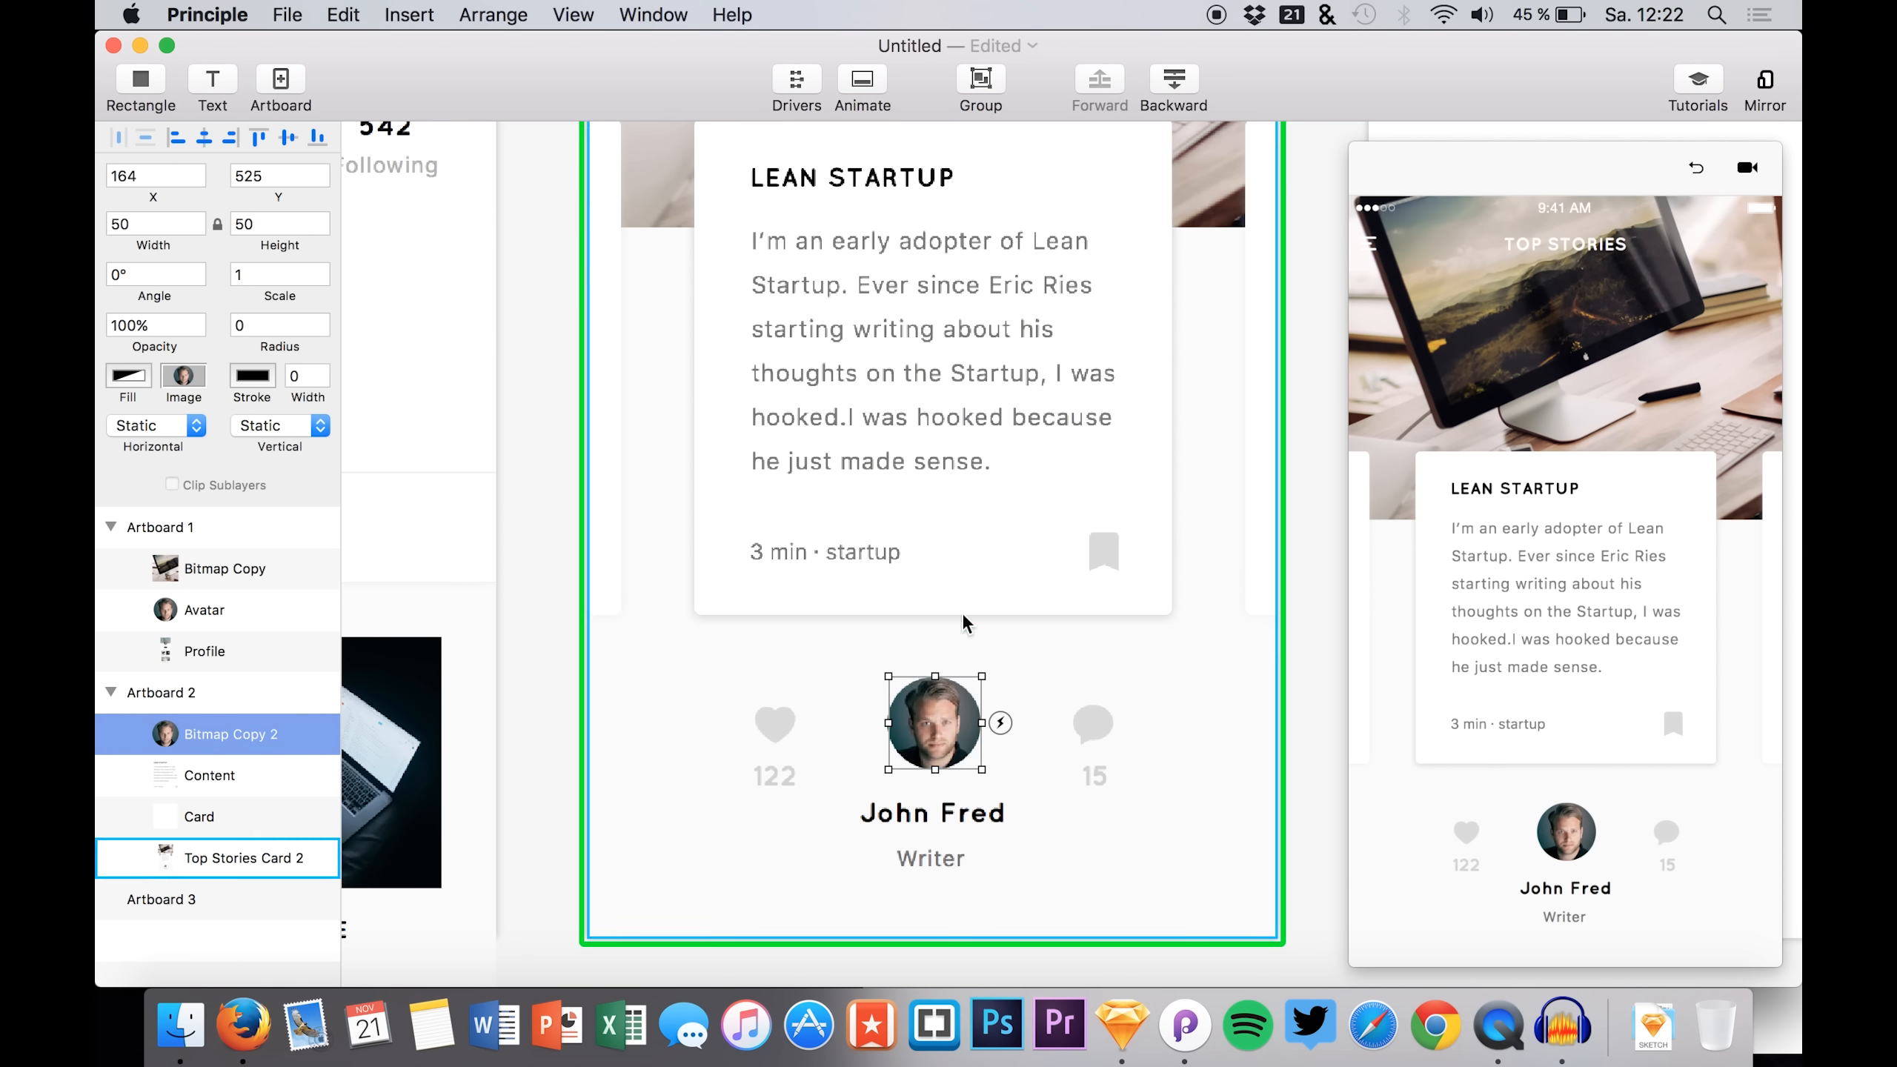
scroll(958, 564, up, 10)
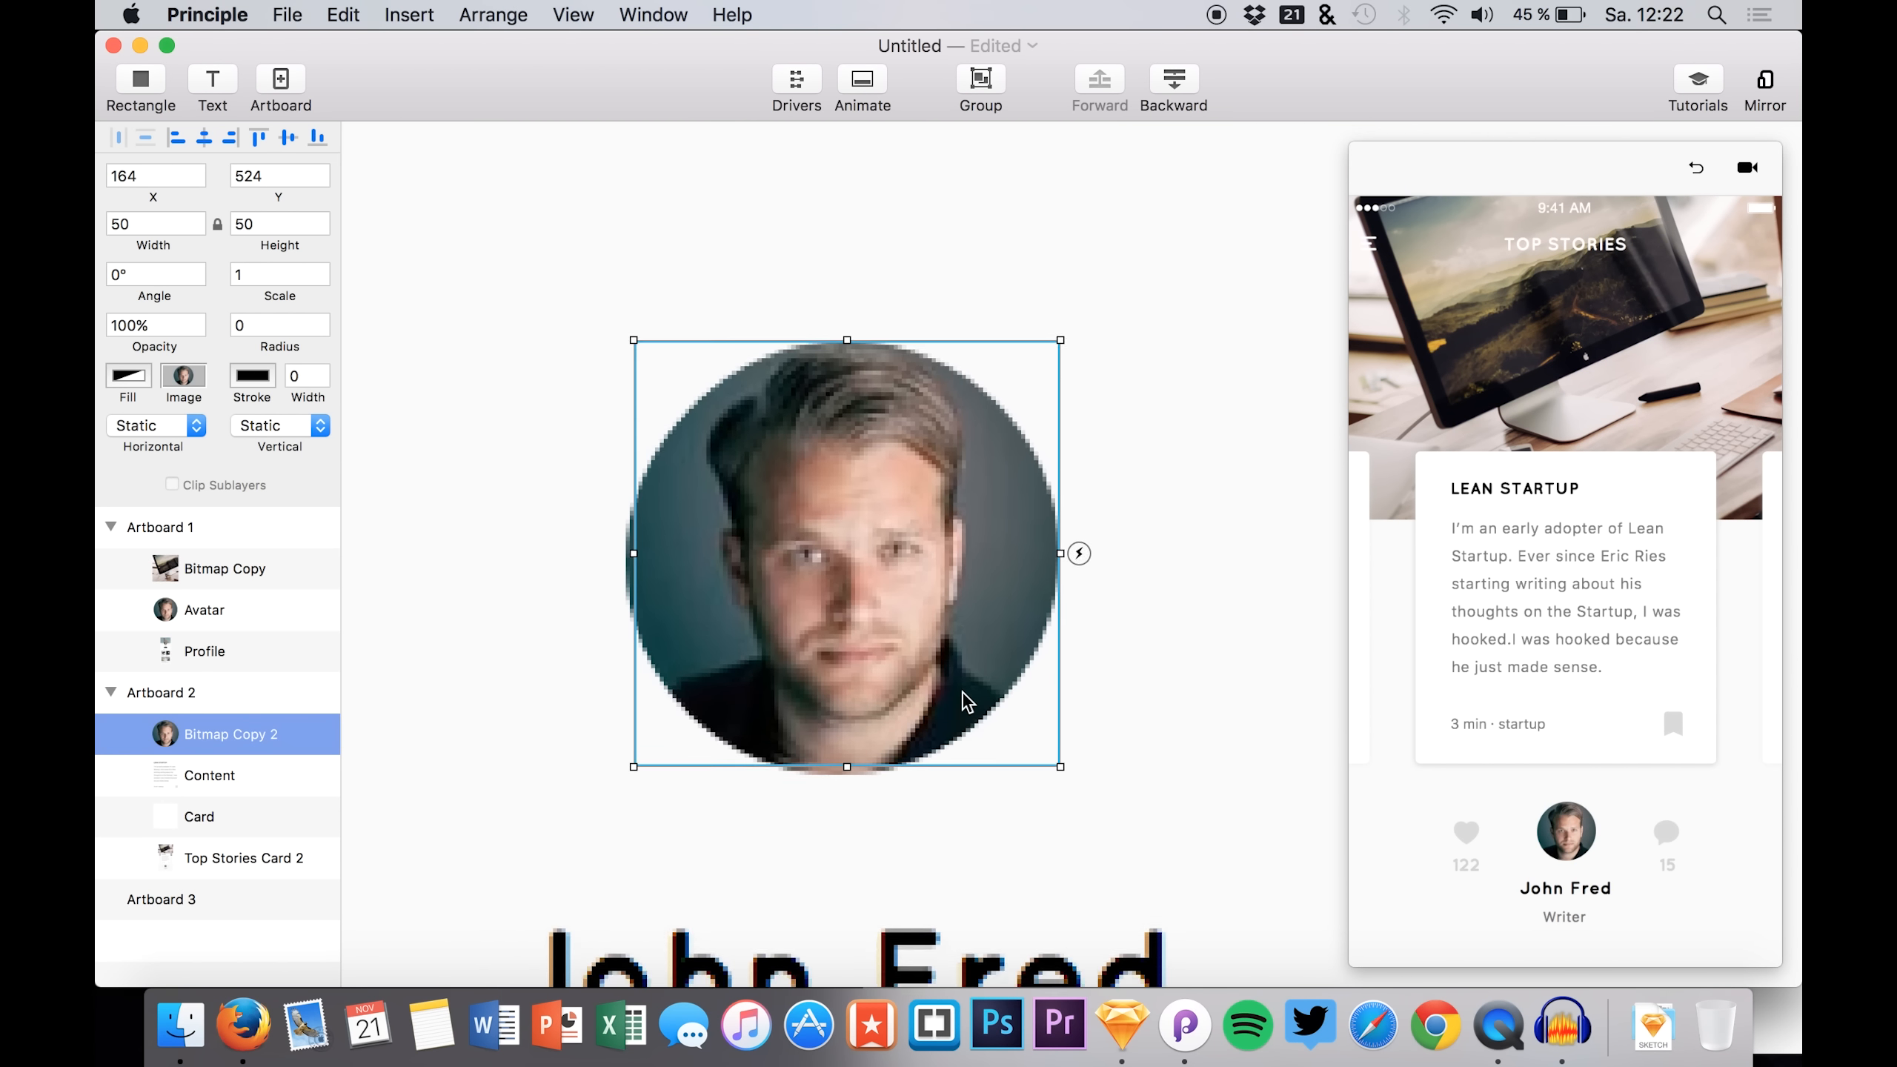
key(Left)
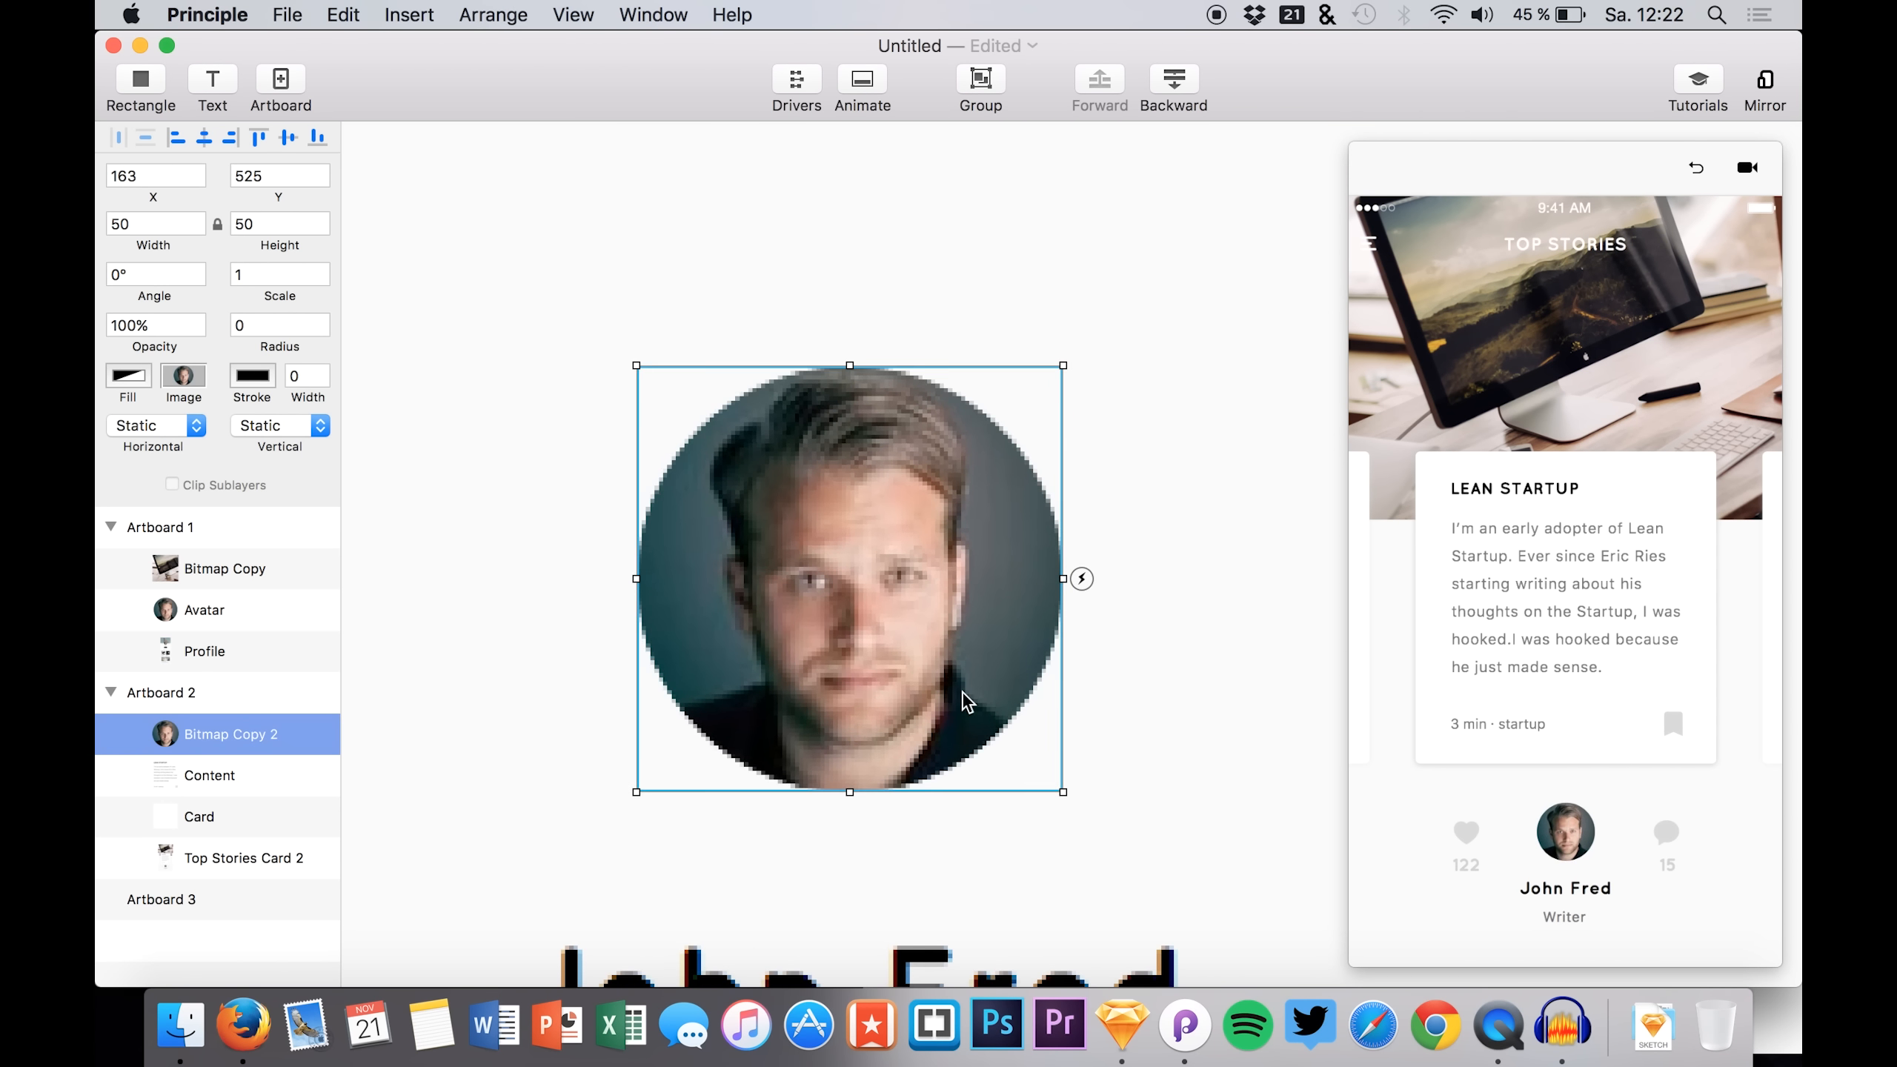
scroll(754, 689, down, 4)
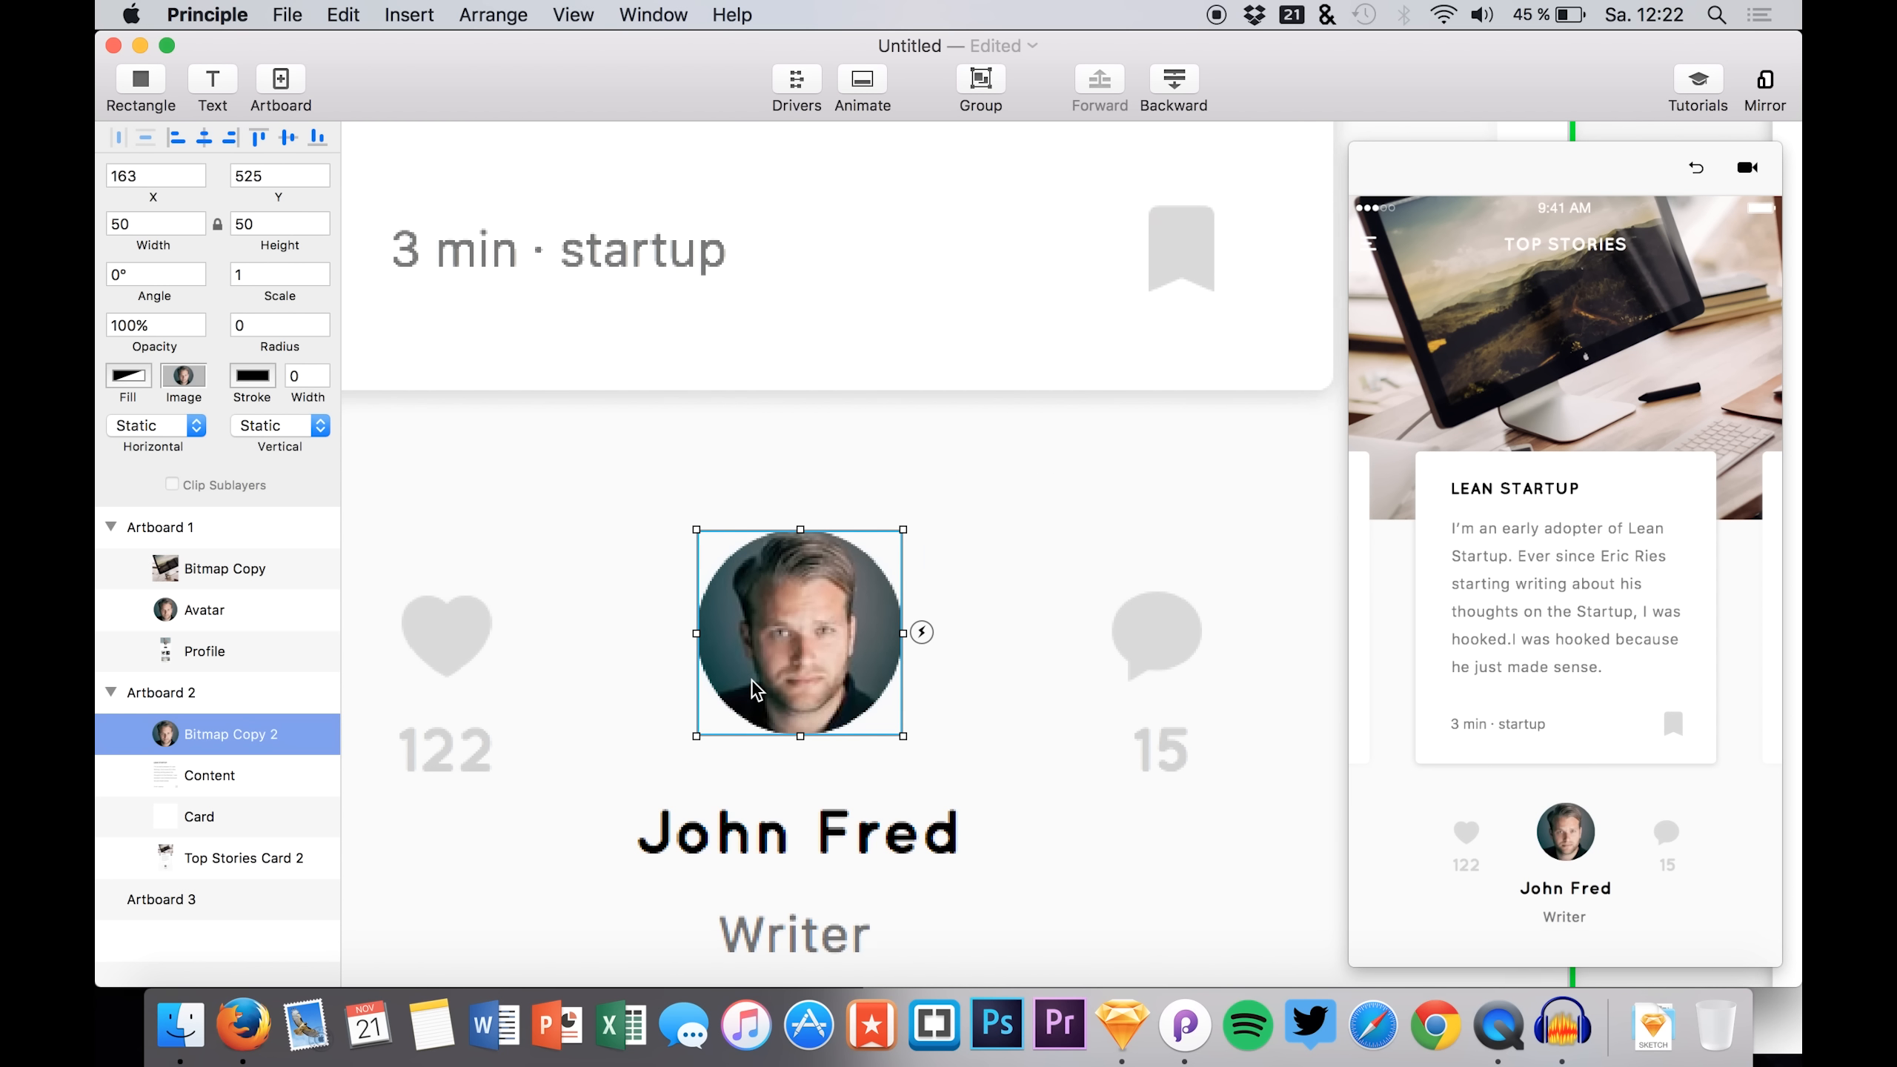
scroll(754, 689, down, 5)
scroll(754, 686, right, 5)
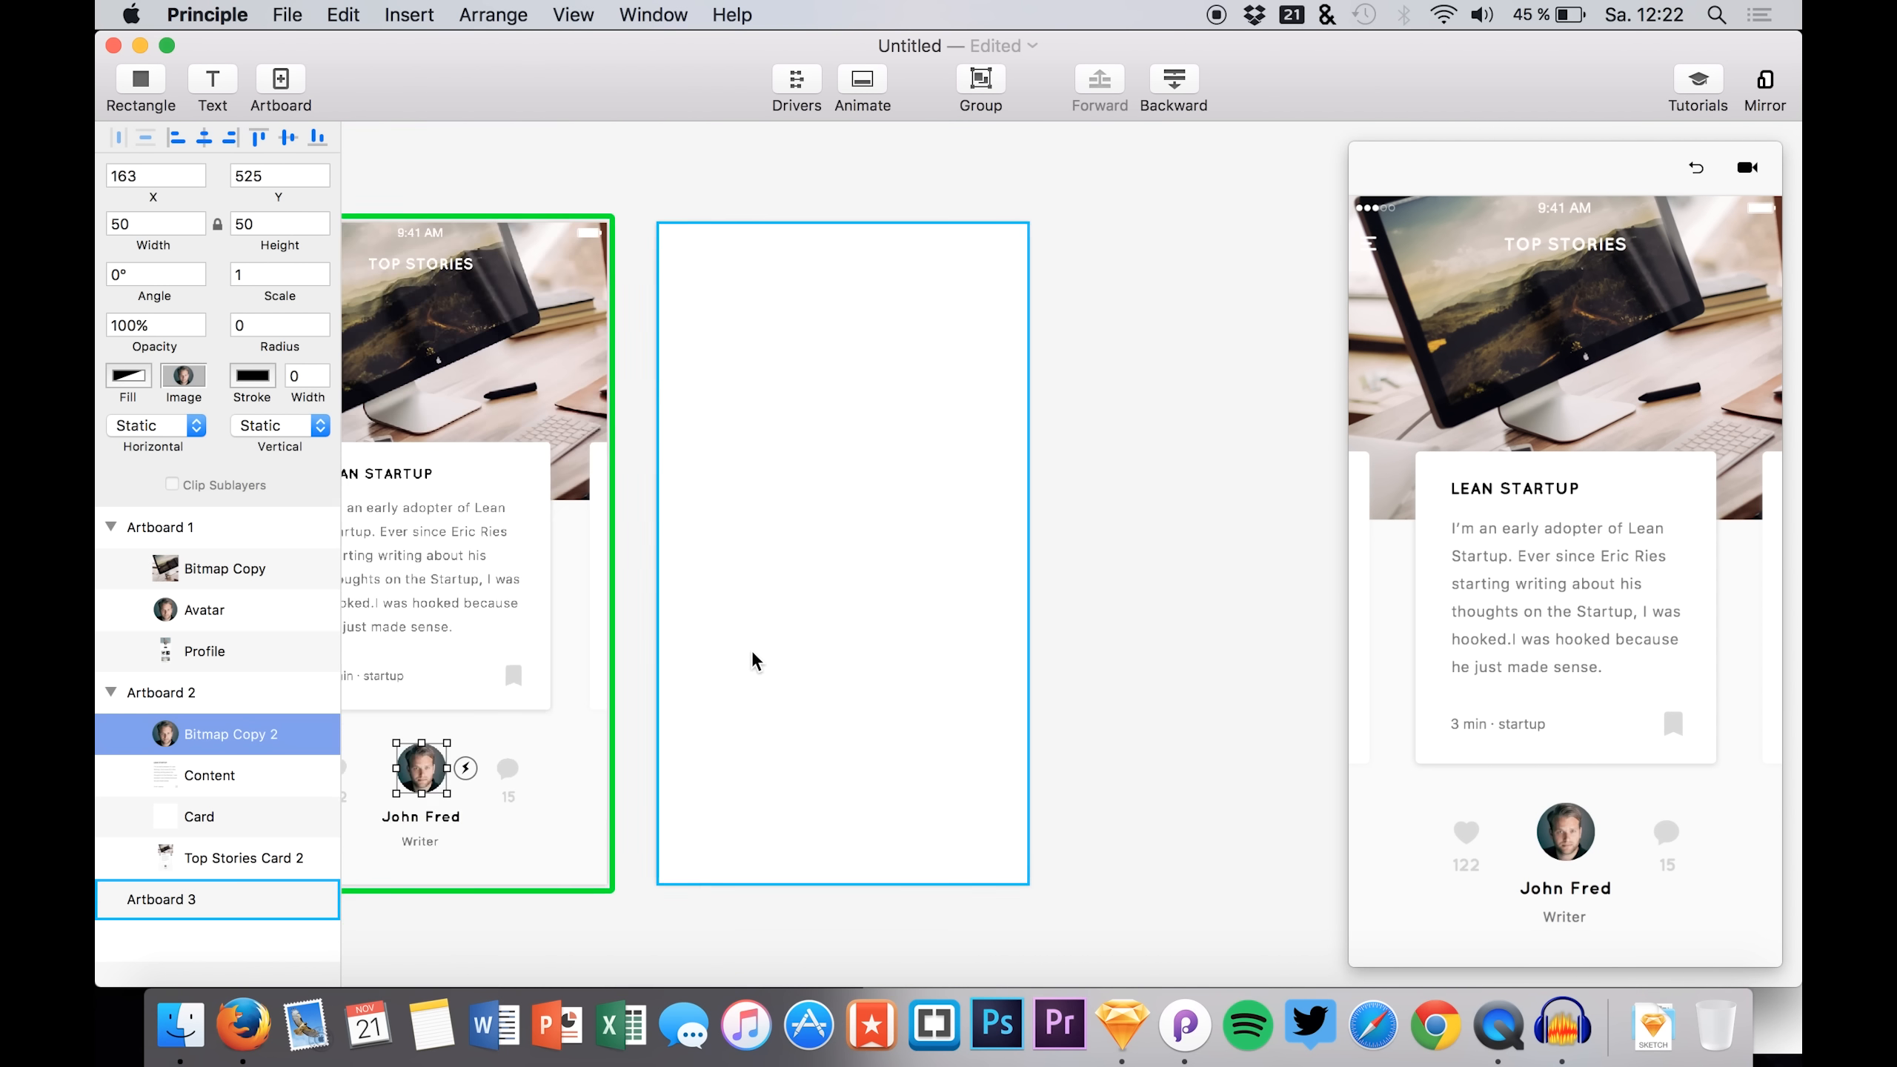
click(222, 904)
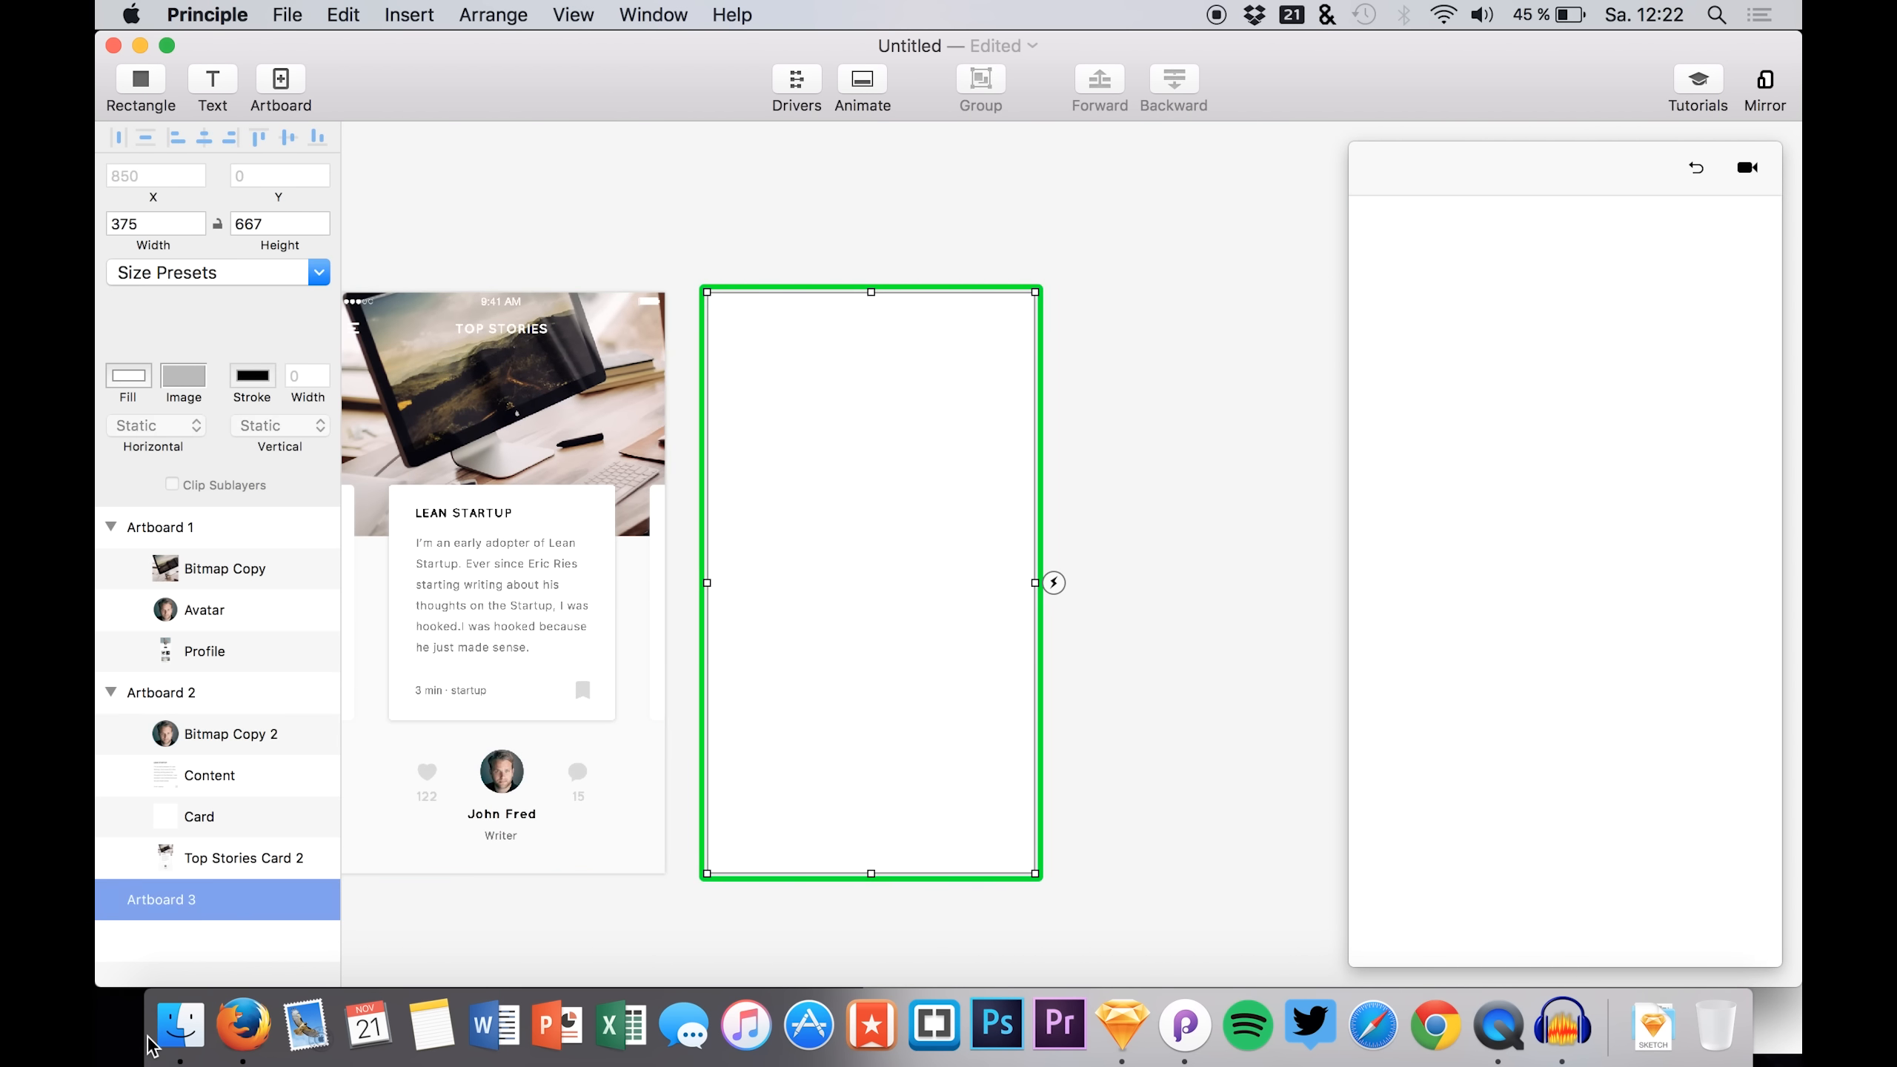
click(170, 1035)
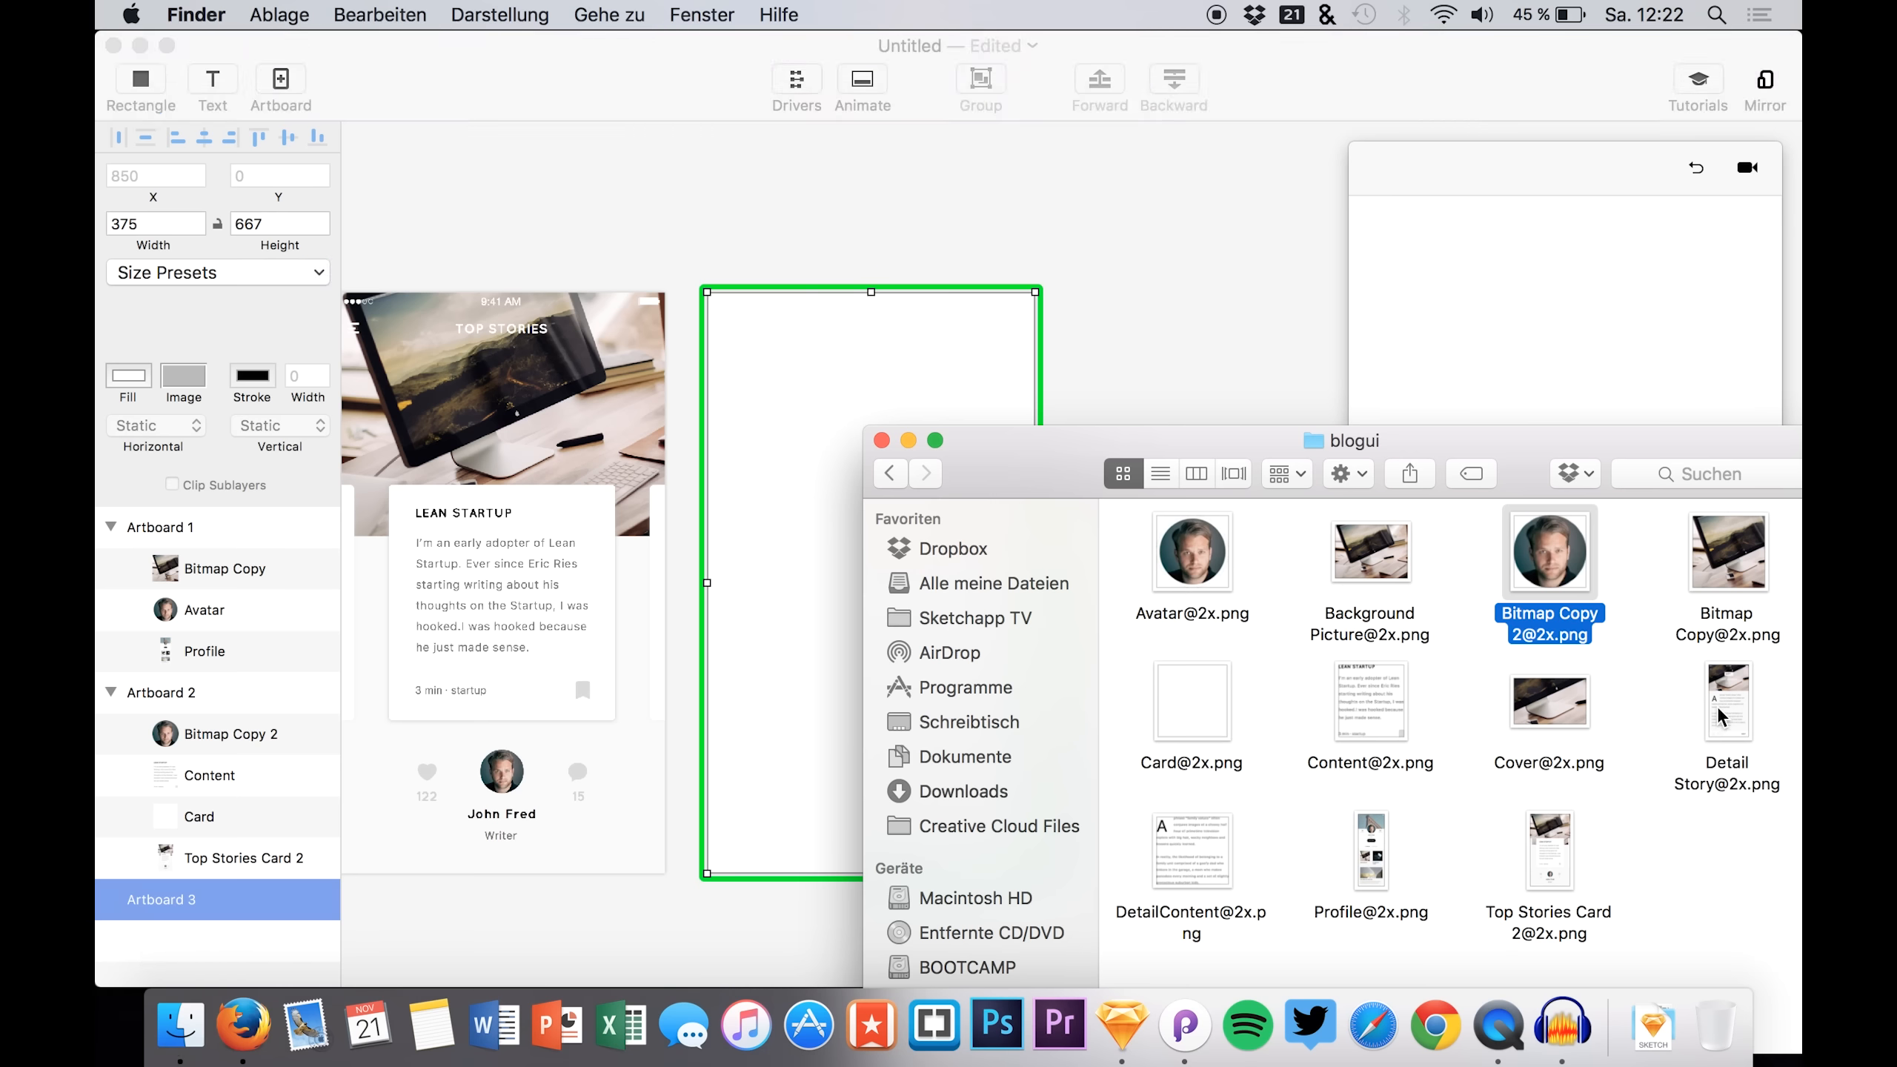
drag(1721, 721, 757, 507)
drag(761, 419, 876, 499)
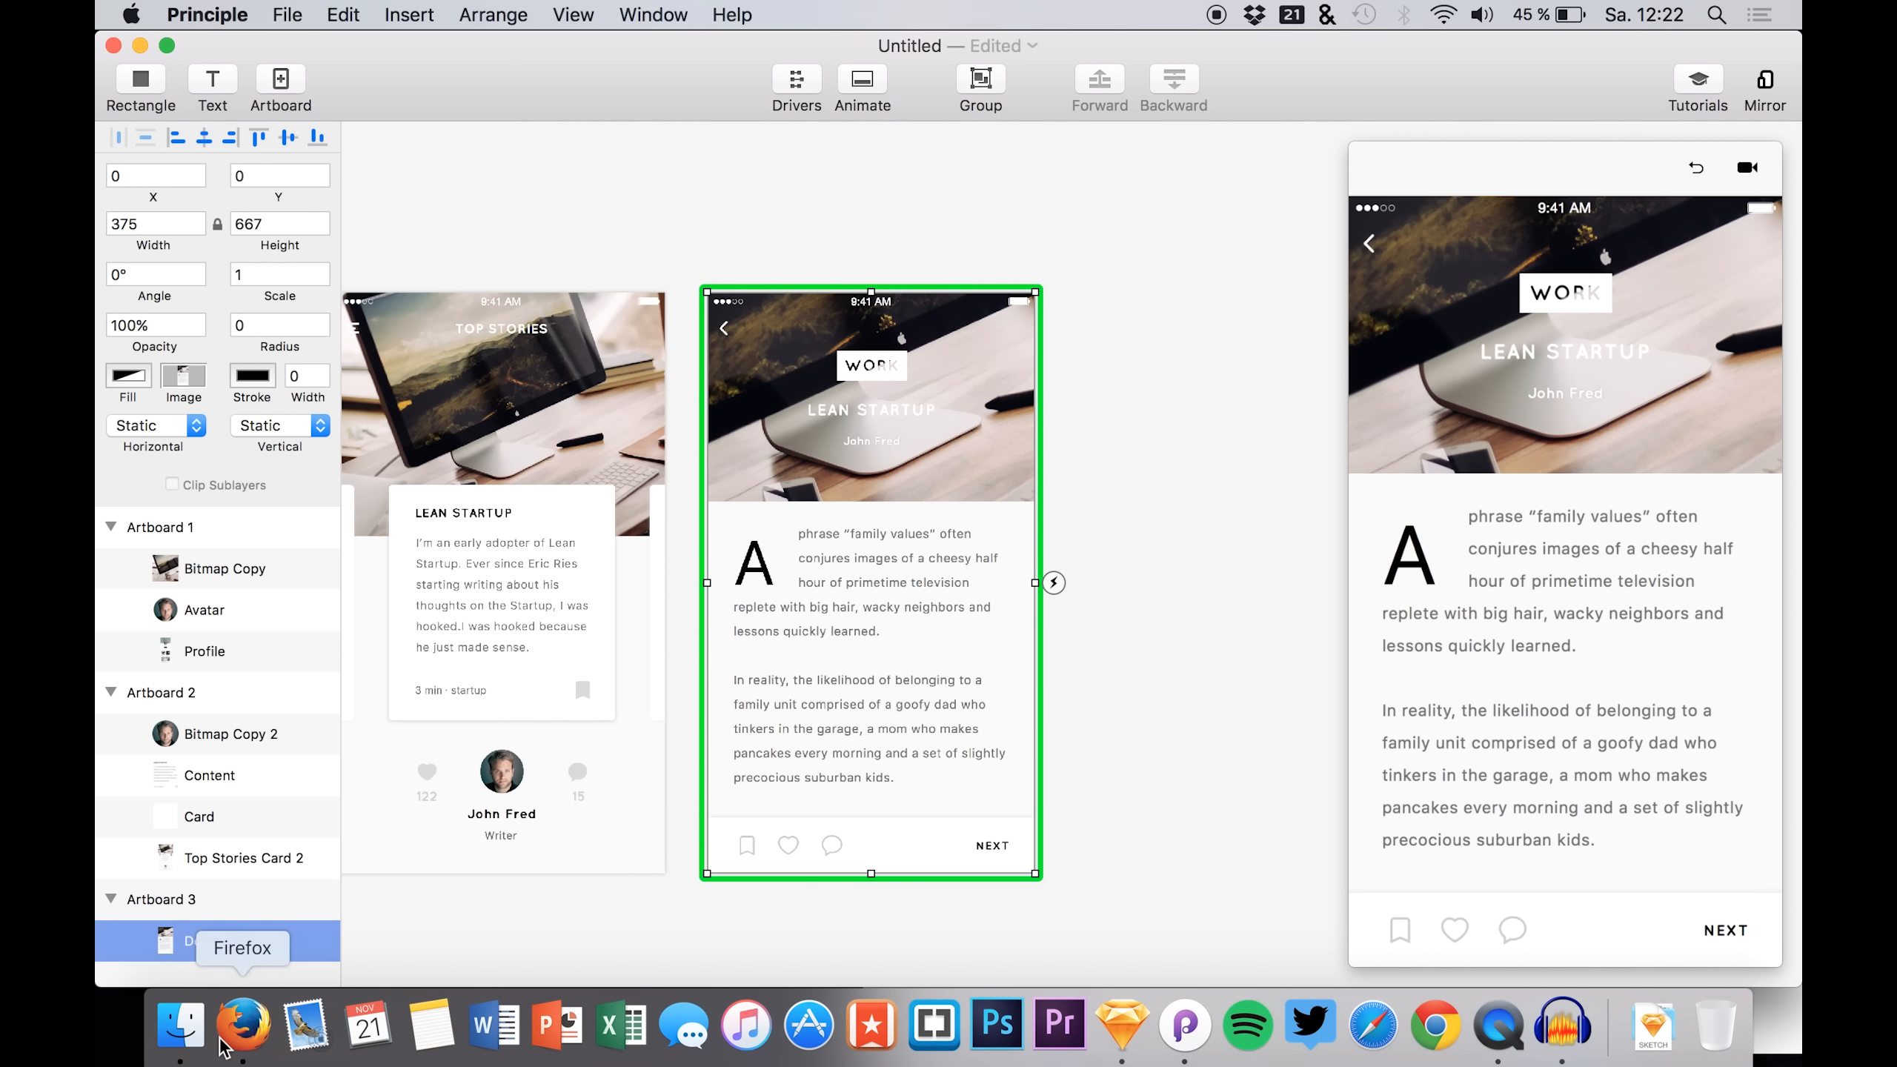
- Compare the three Principle artboards with the exported PNGs in Finder's blogui folder to find elements still missing
click(190, 1016)
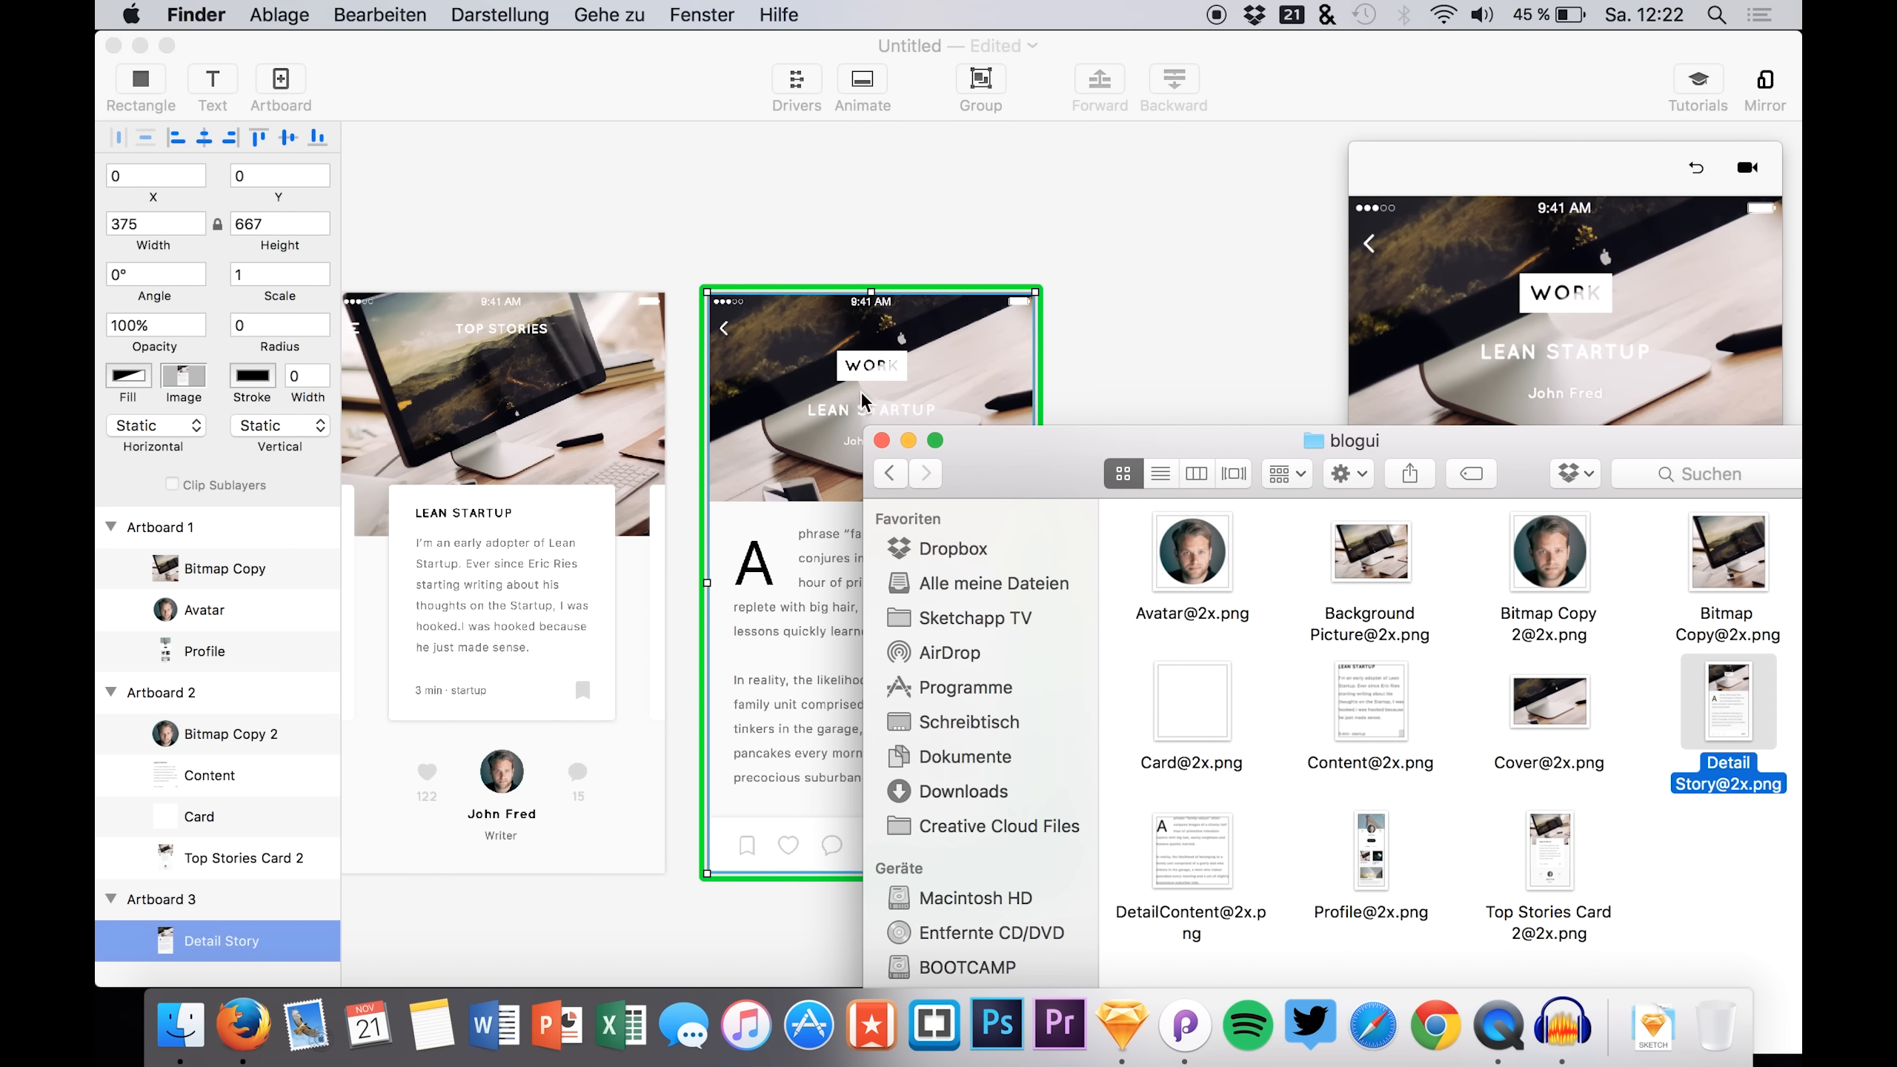
scroll(746, 386, left, 5)
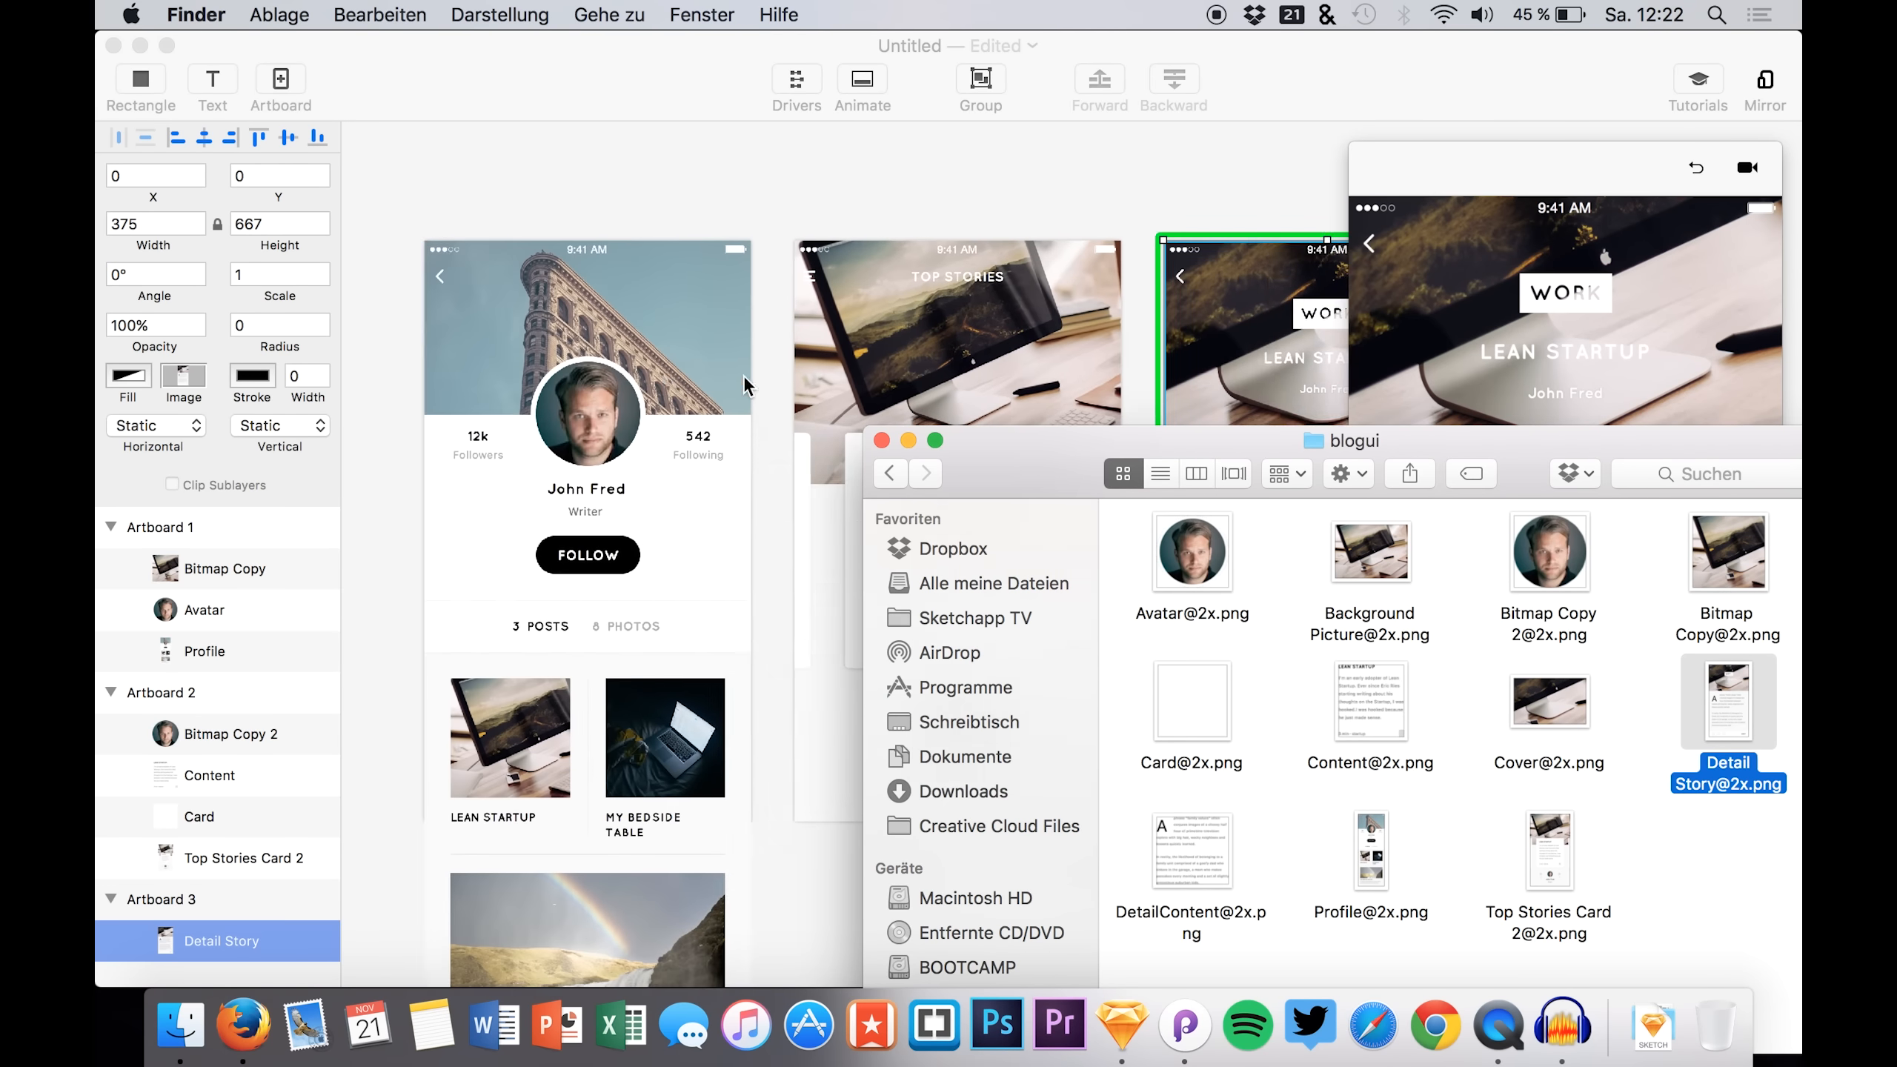
scroll(744, 375, left, 5)
scroll(744, 375, down, 4)
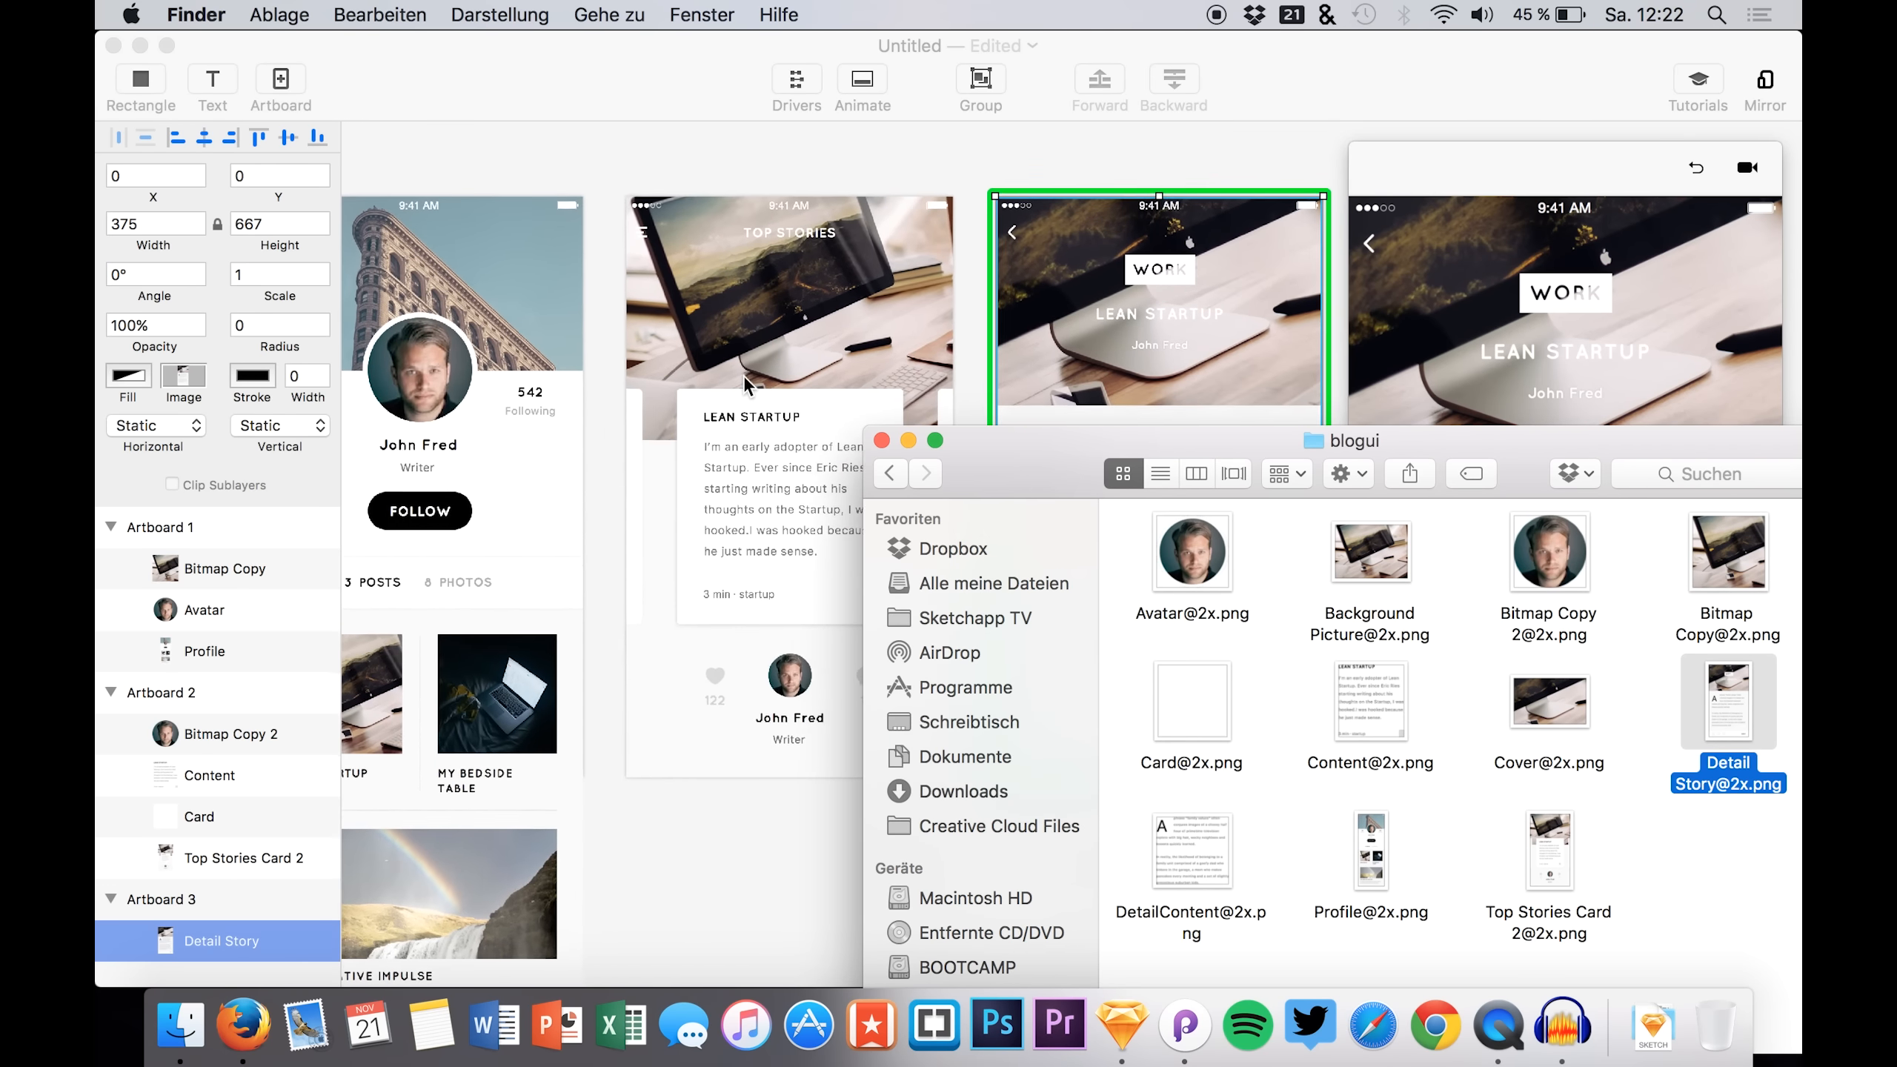
scroll(744, 377, right, 4)
scroll(744, 377, up, 3)
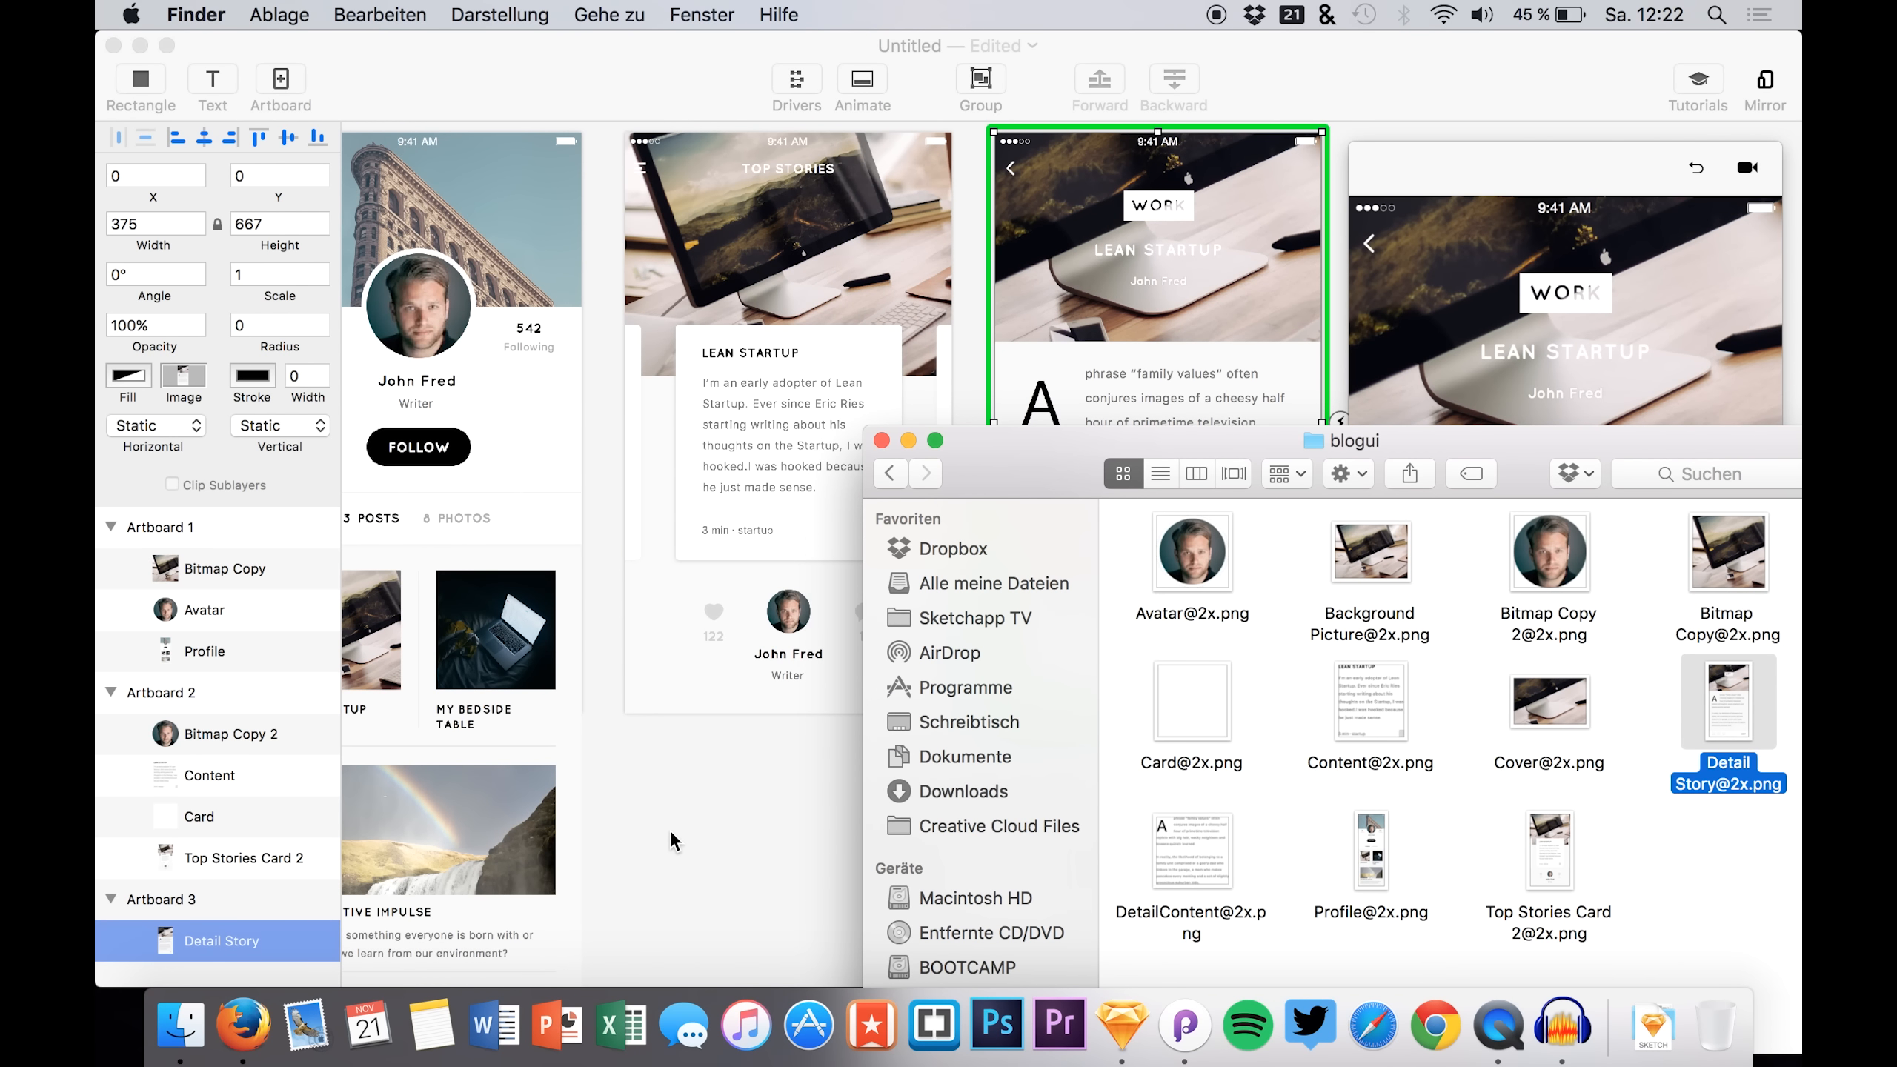
scroll(680, 821, right, 2)
scroll(679, 822, up, 1)
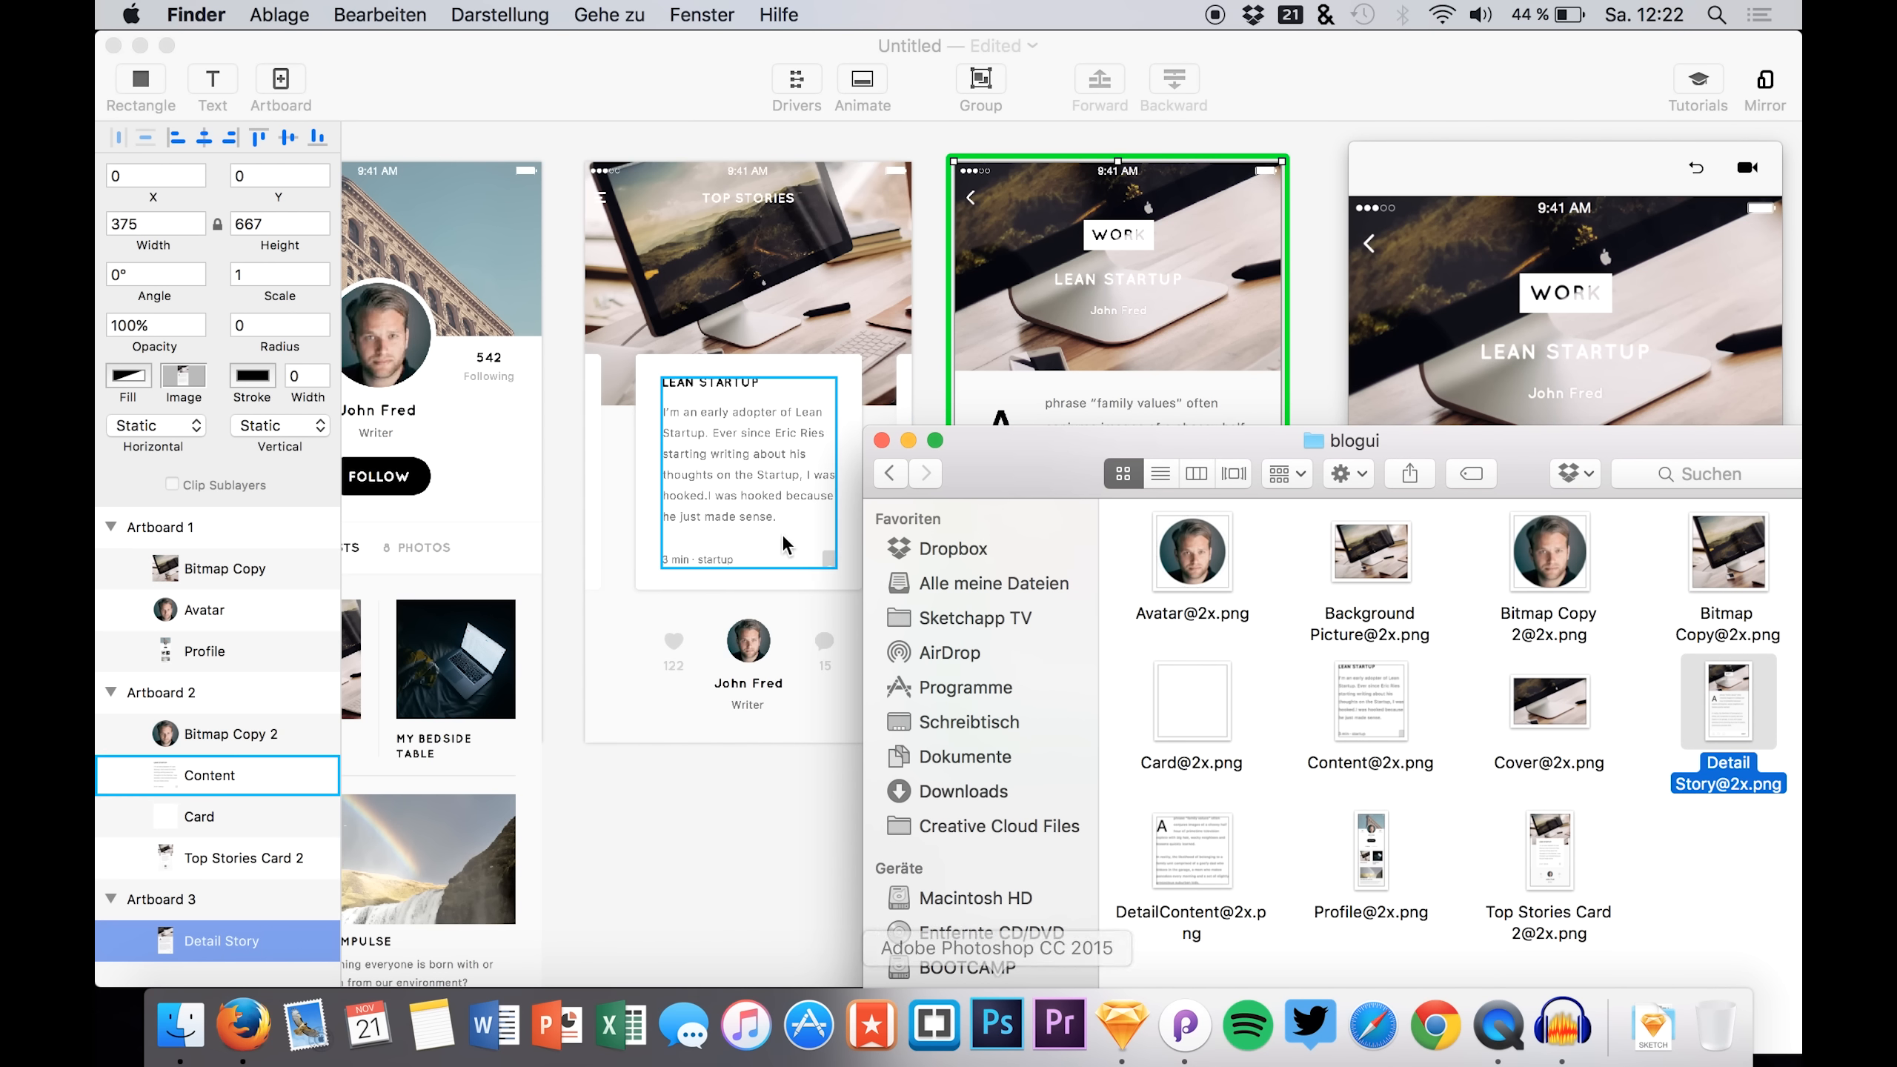
scroll(777, 538, left, 3)
scroll(776, 538, up, 1)
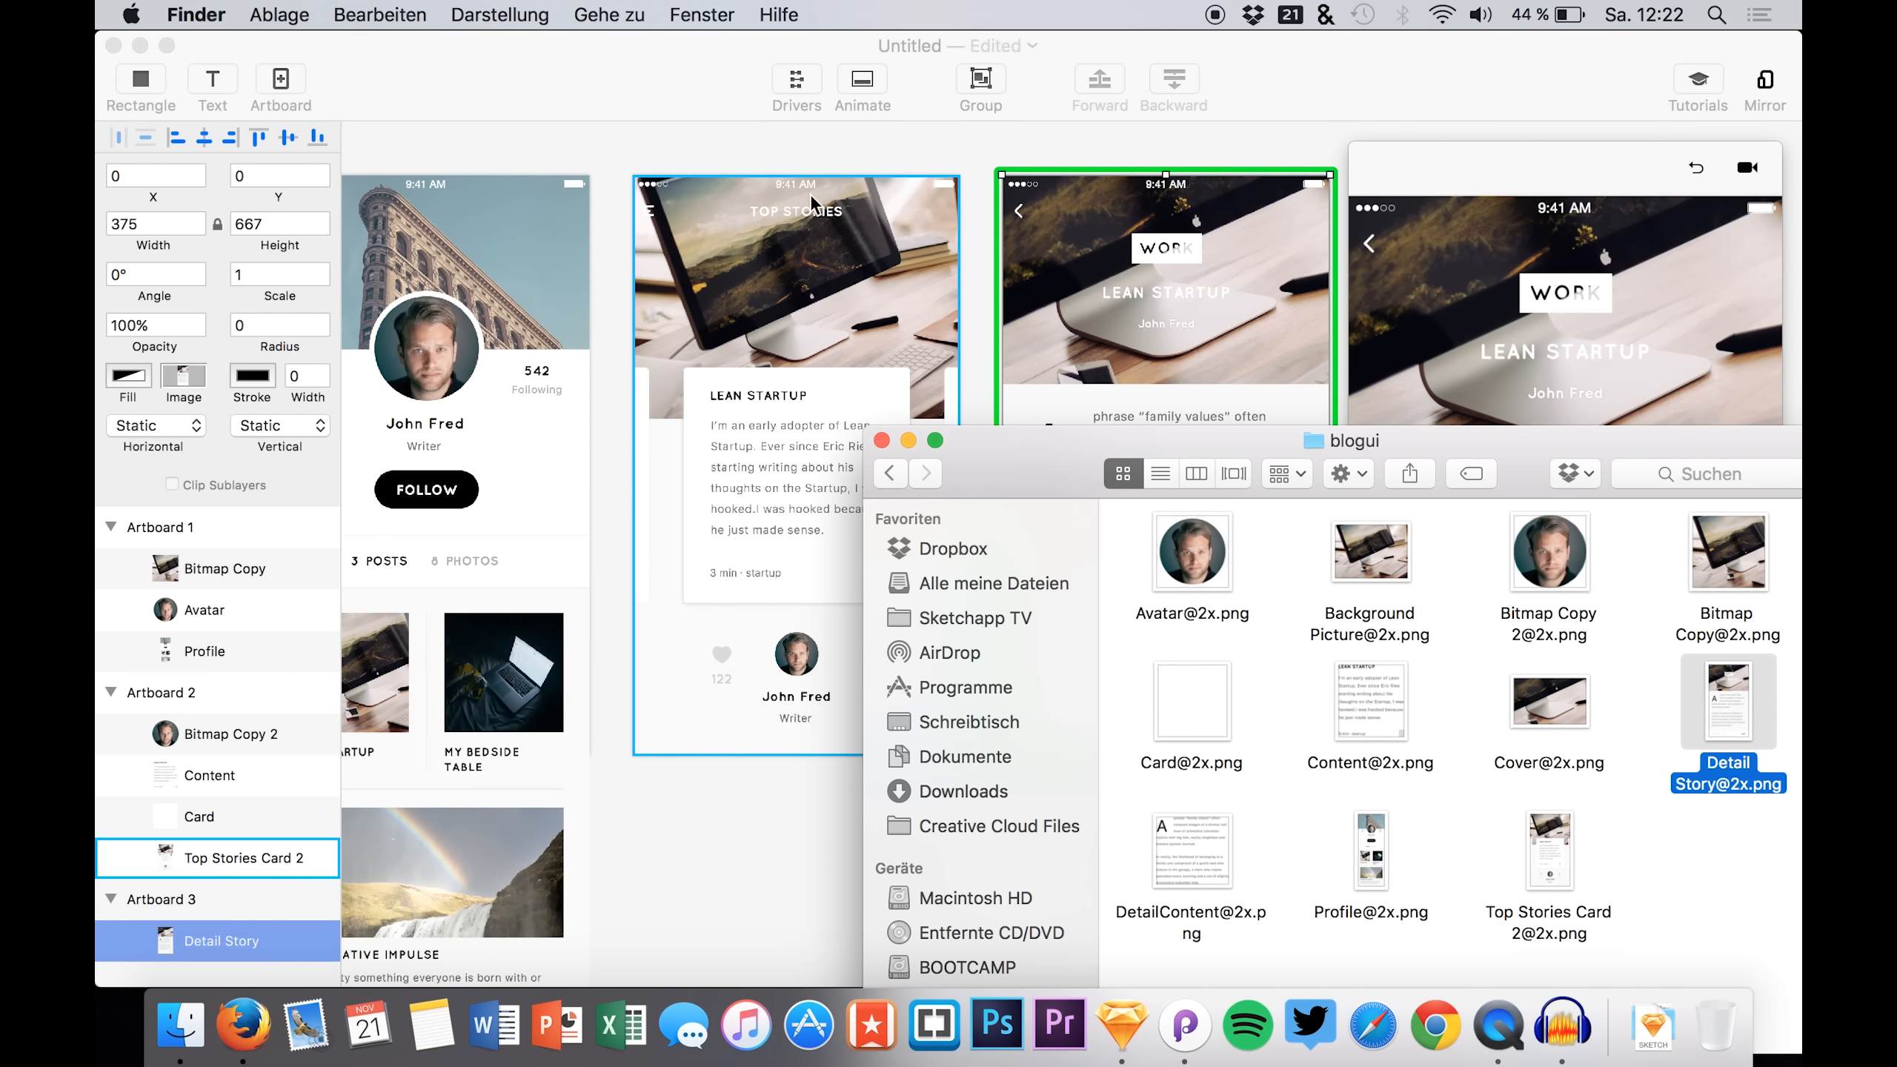
- Switch to Sketch and inspect the Detail Story artboard's Cover + Title, Title, Status Bar, Tab Bar and Top Bar groups for remaining exports
click(1122, 1024)
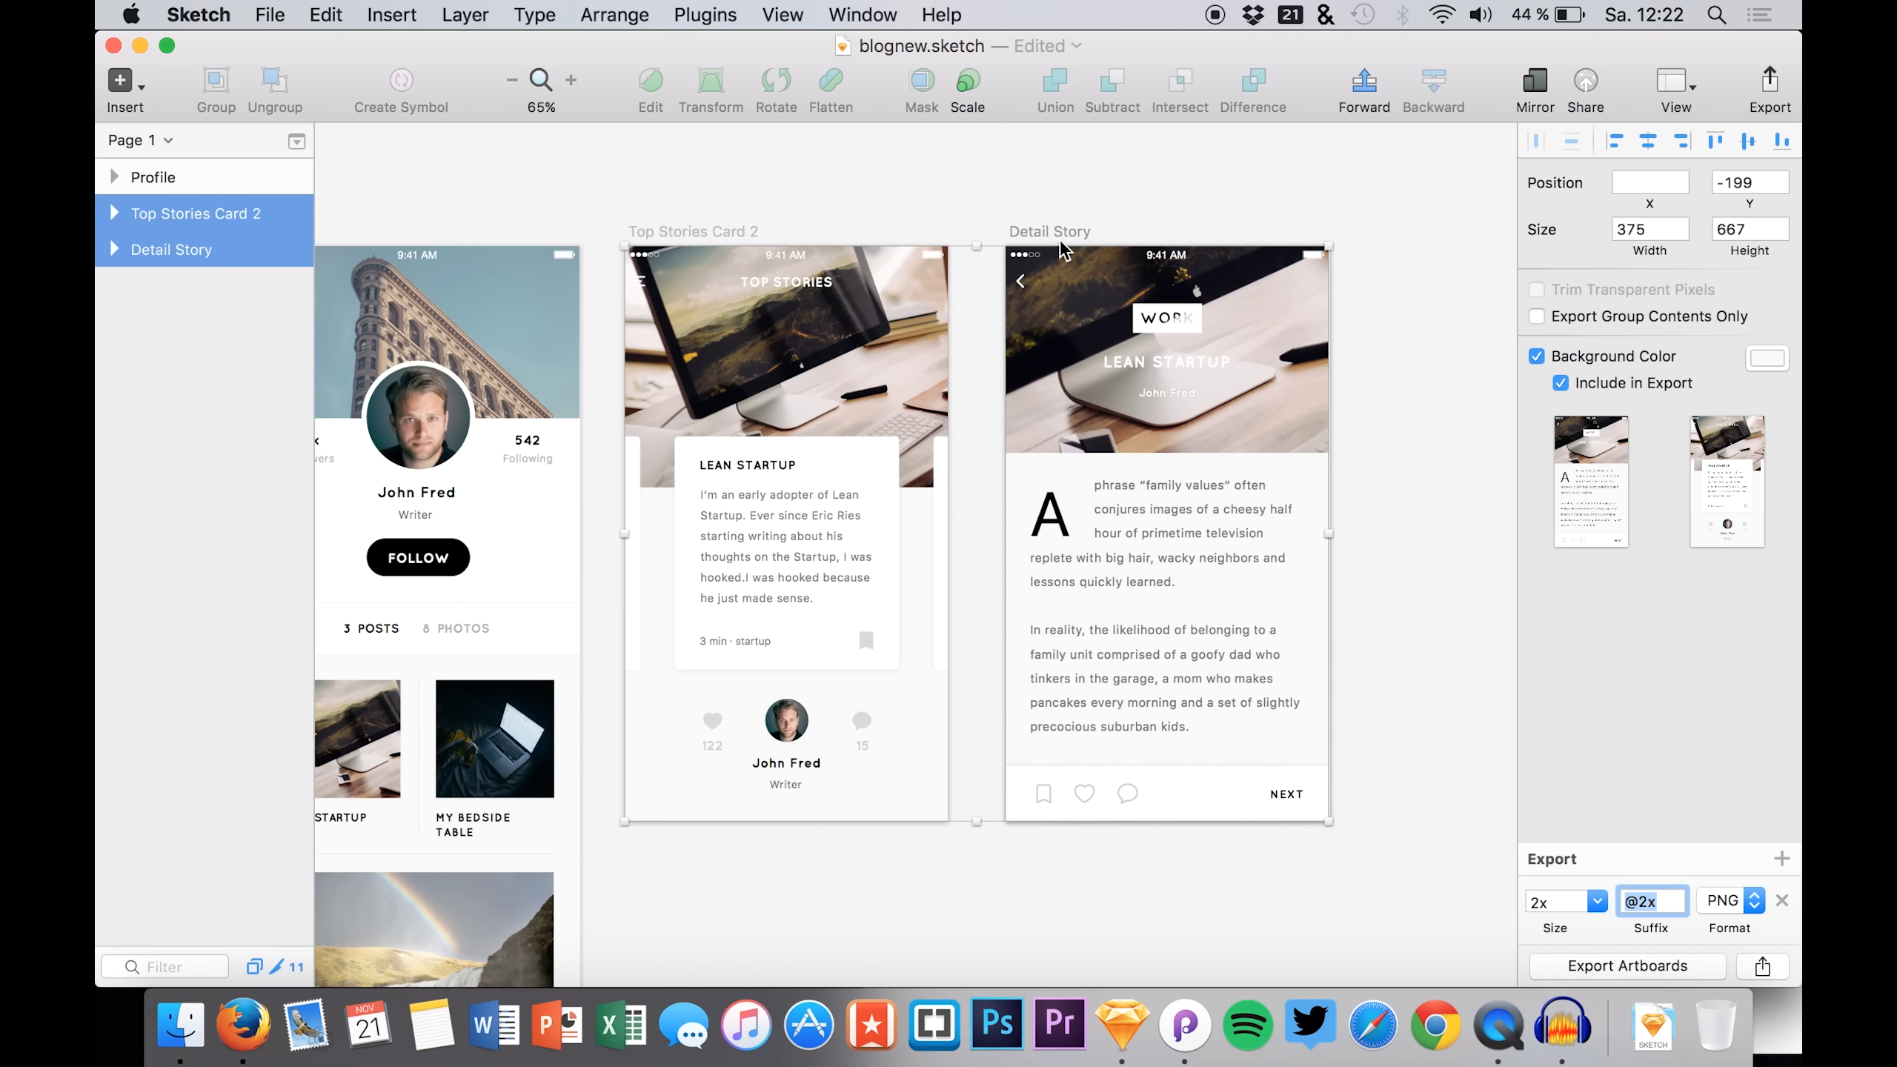
click(956, 198)
click(1159, 312)
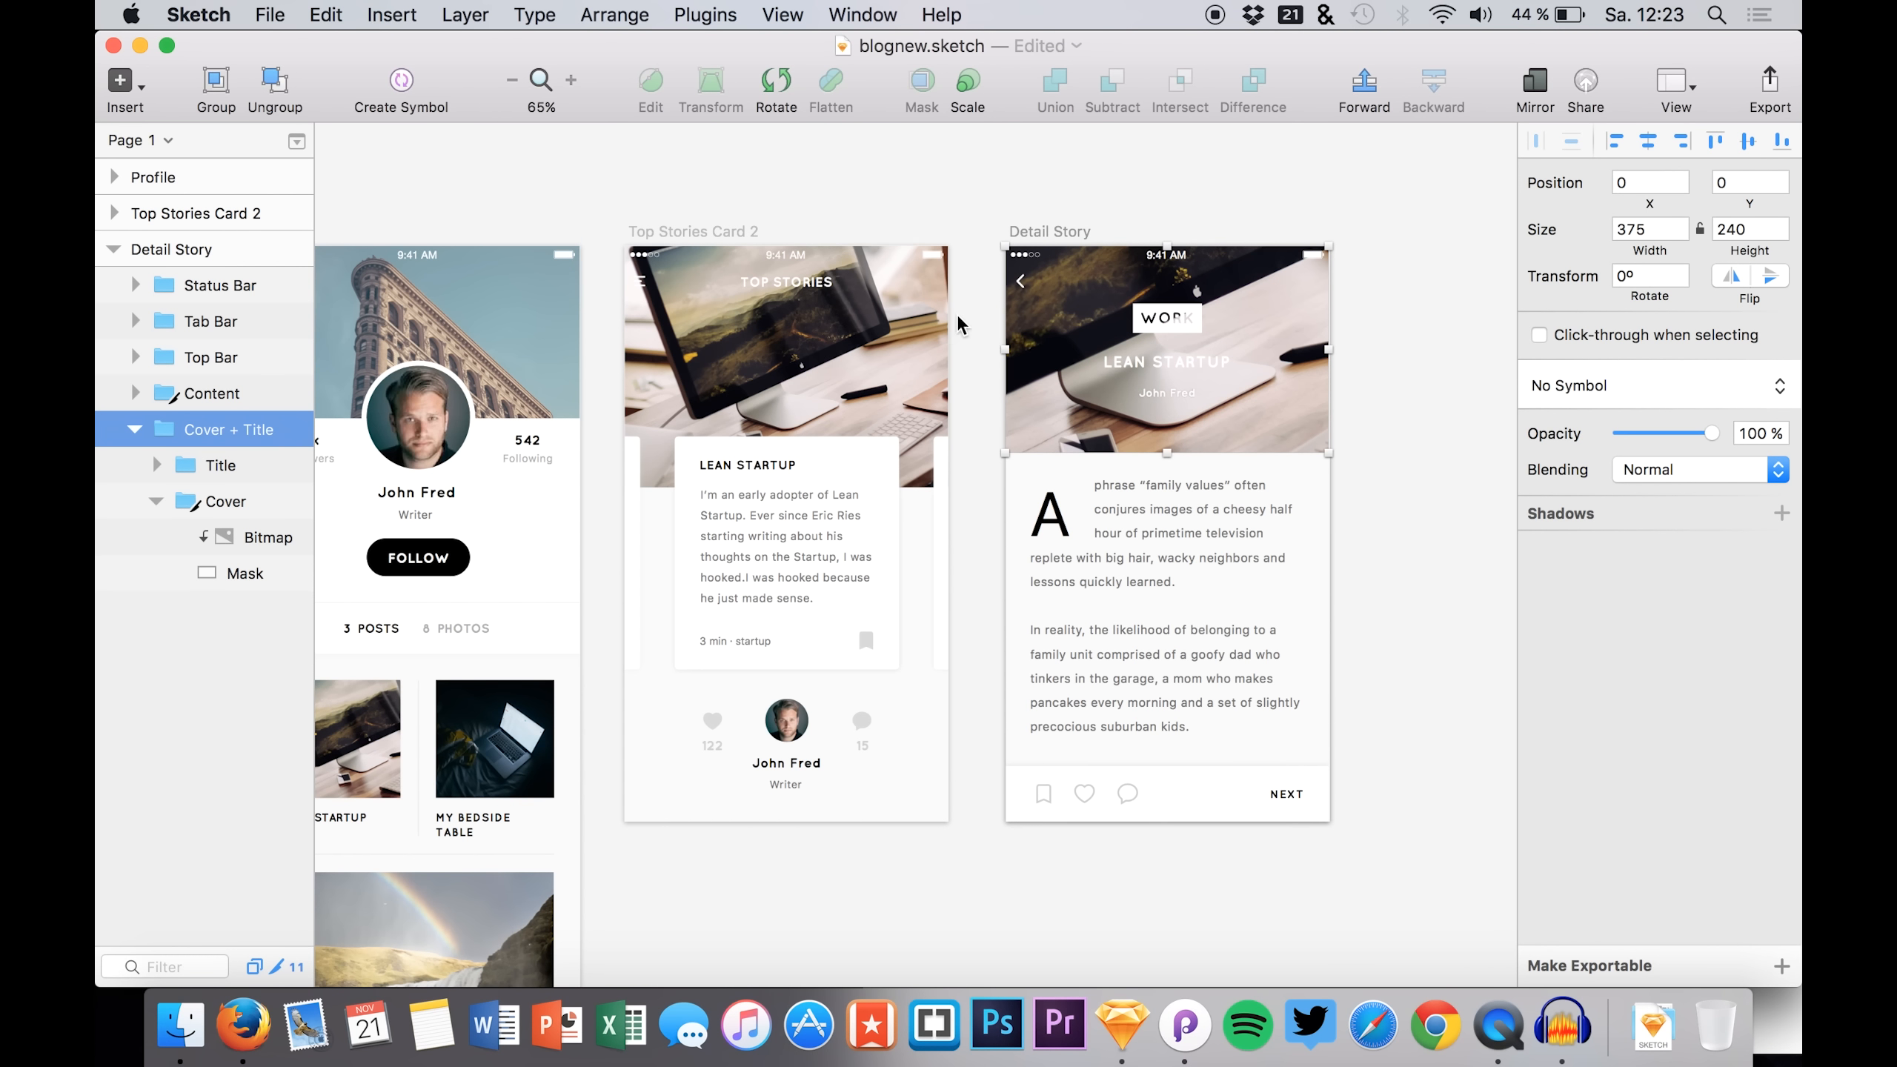
click(192, 475)
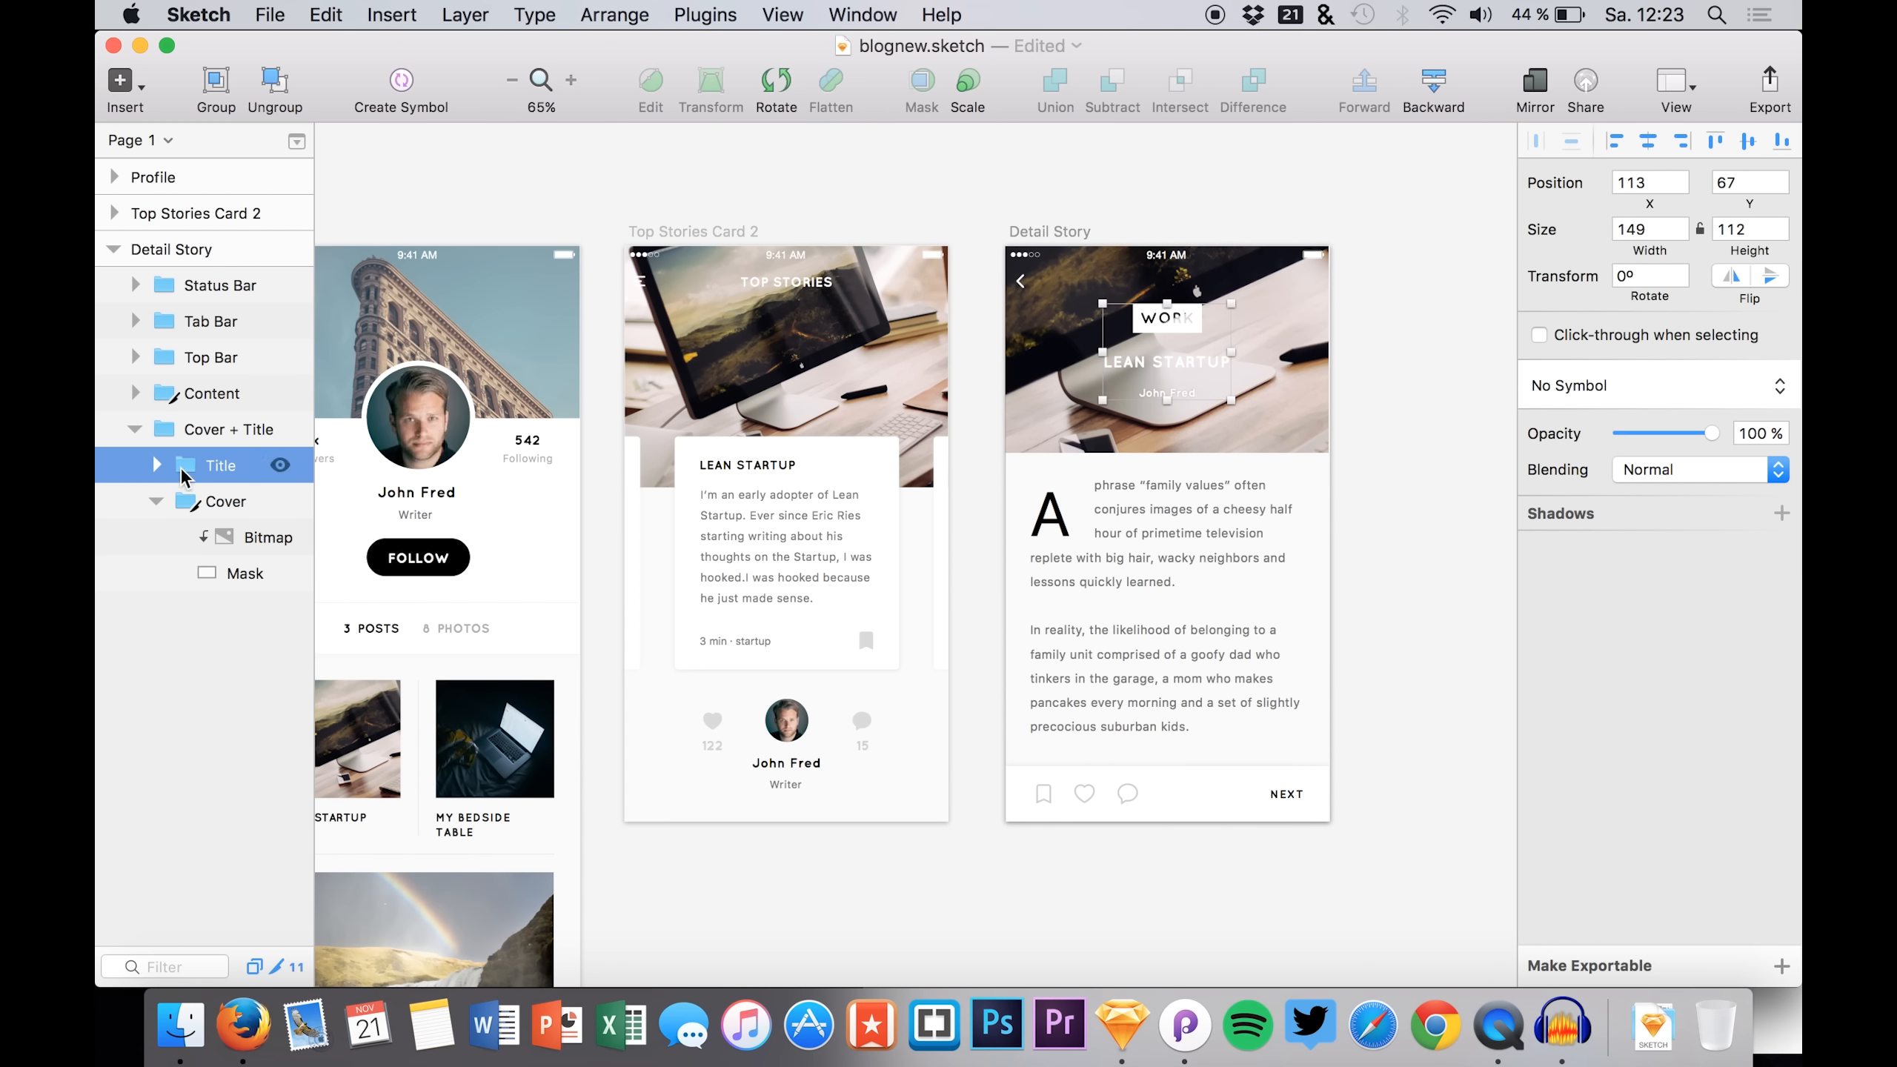
super+click(213, 285)
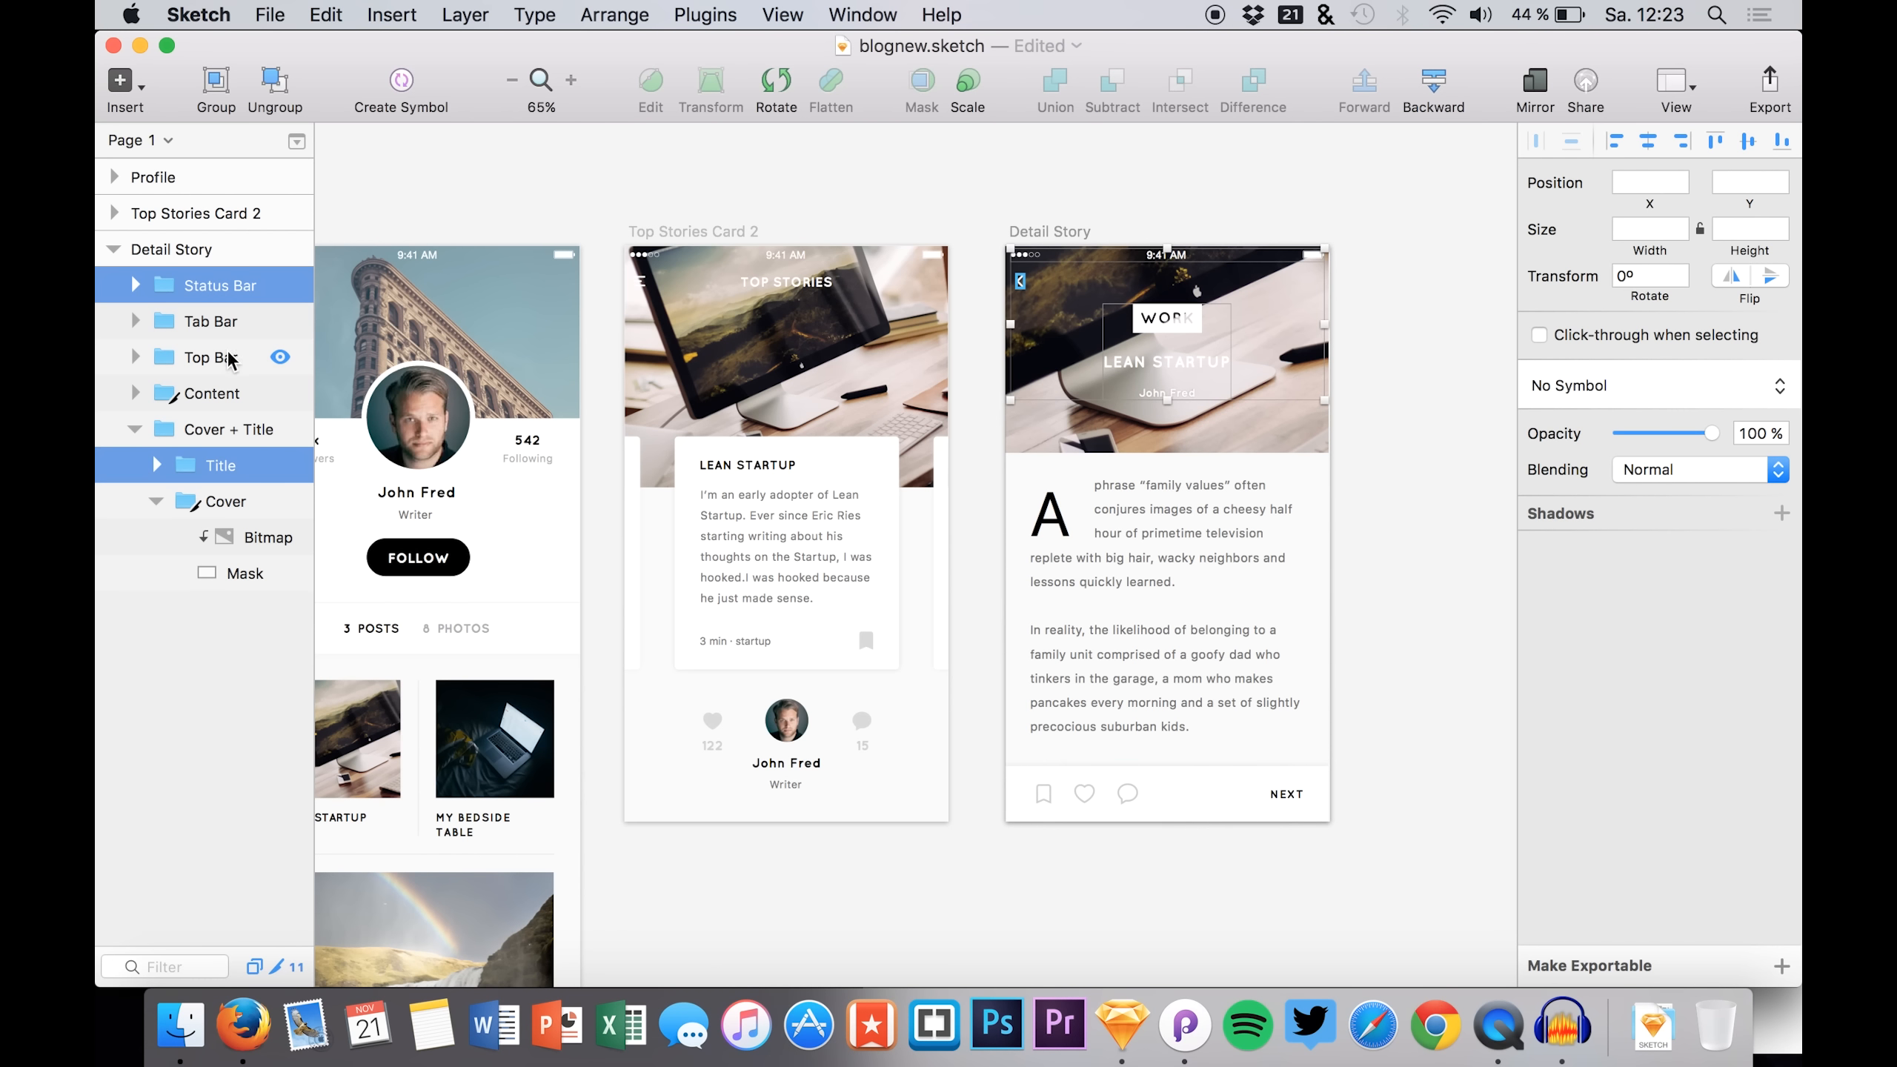
click(191, 323)
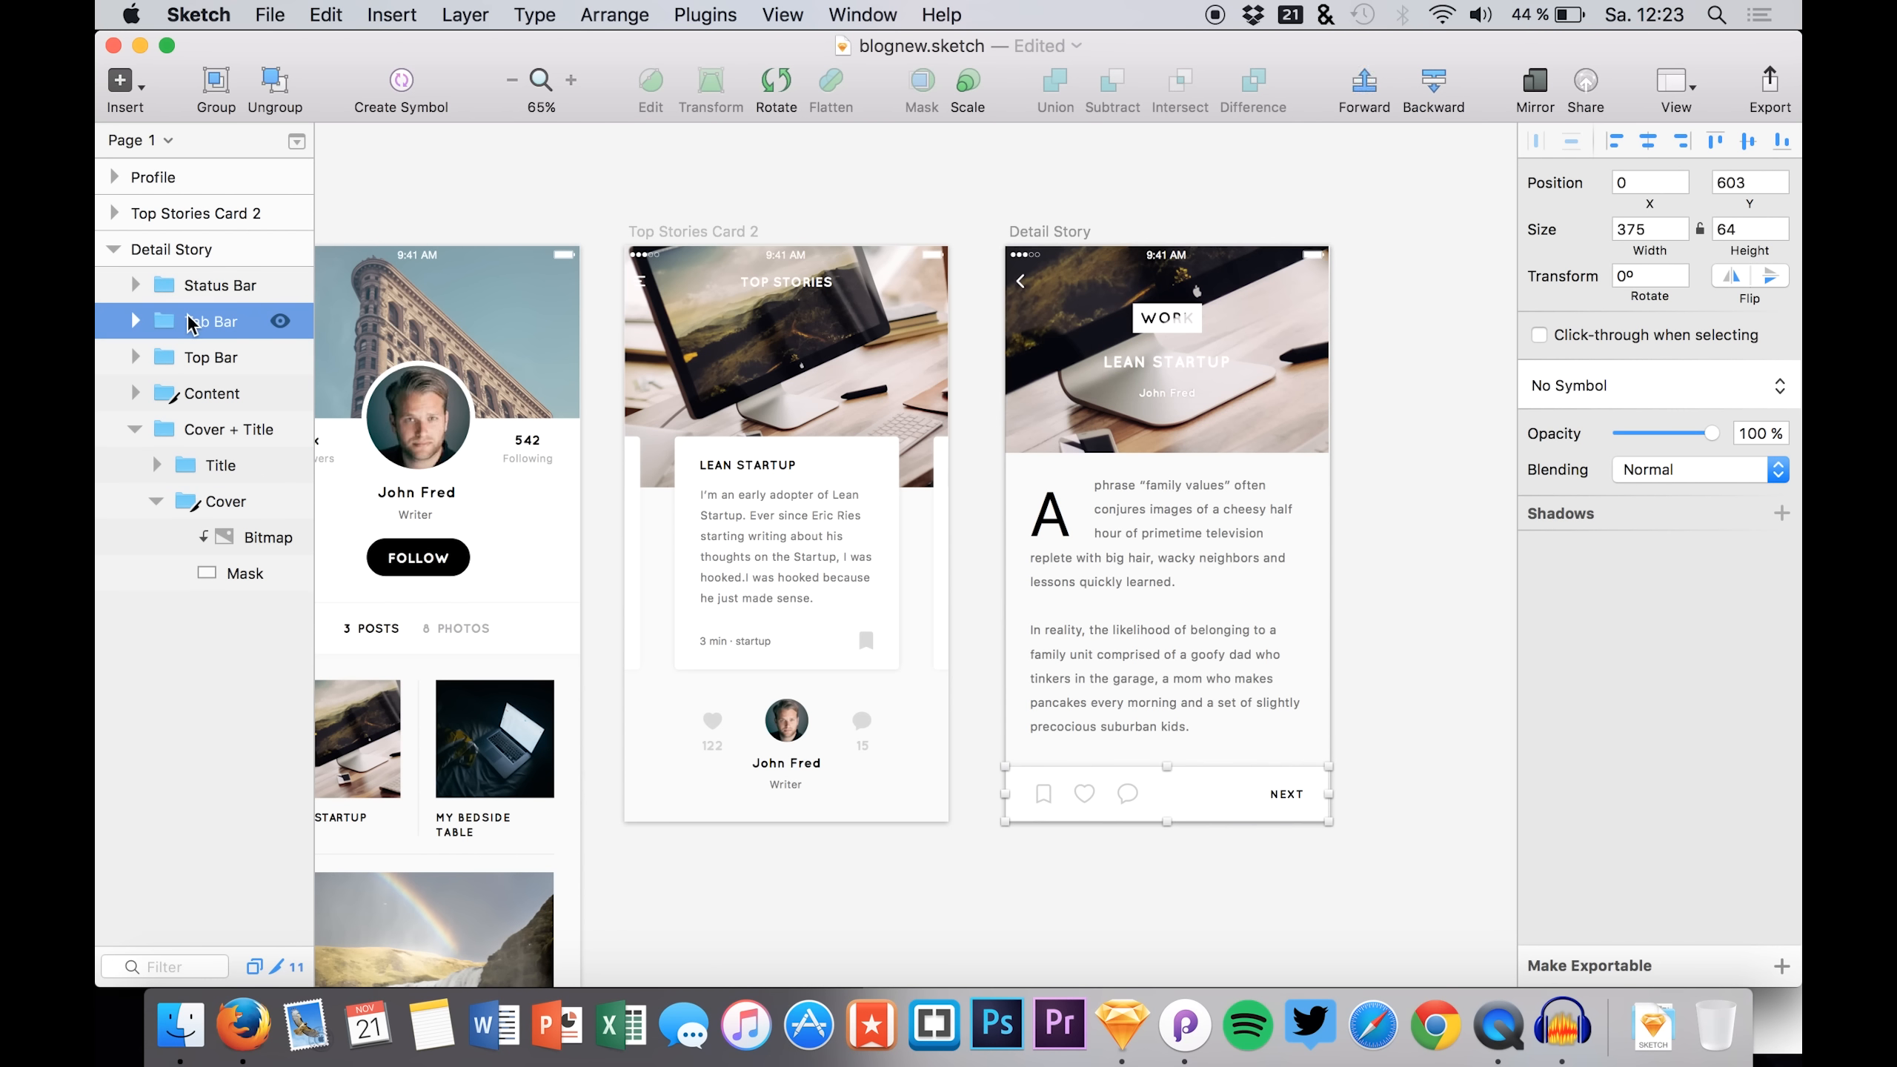
click(157, 287)
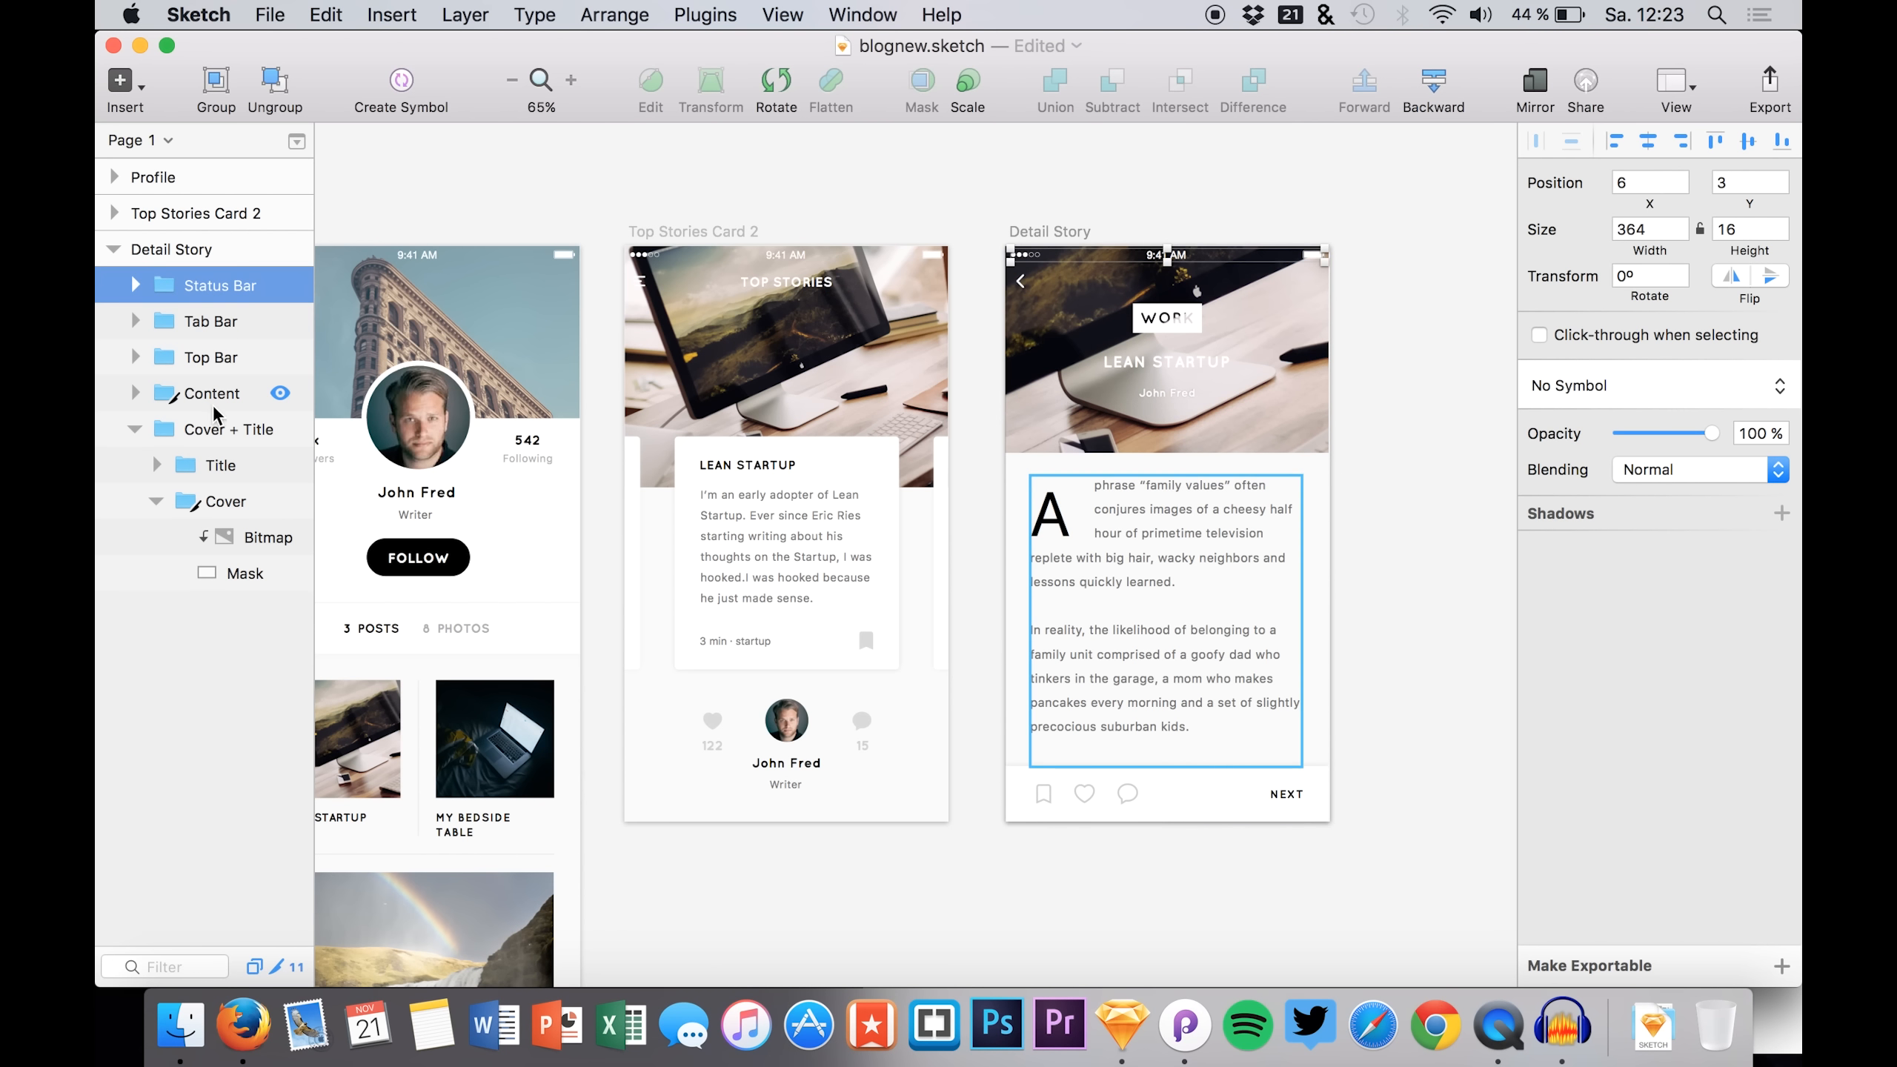
click(138, 360)
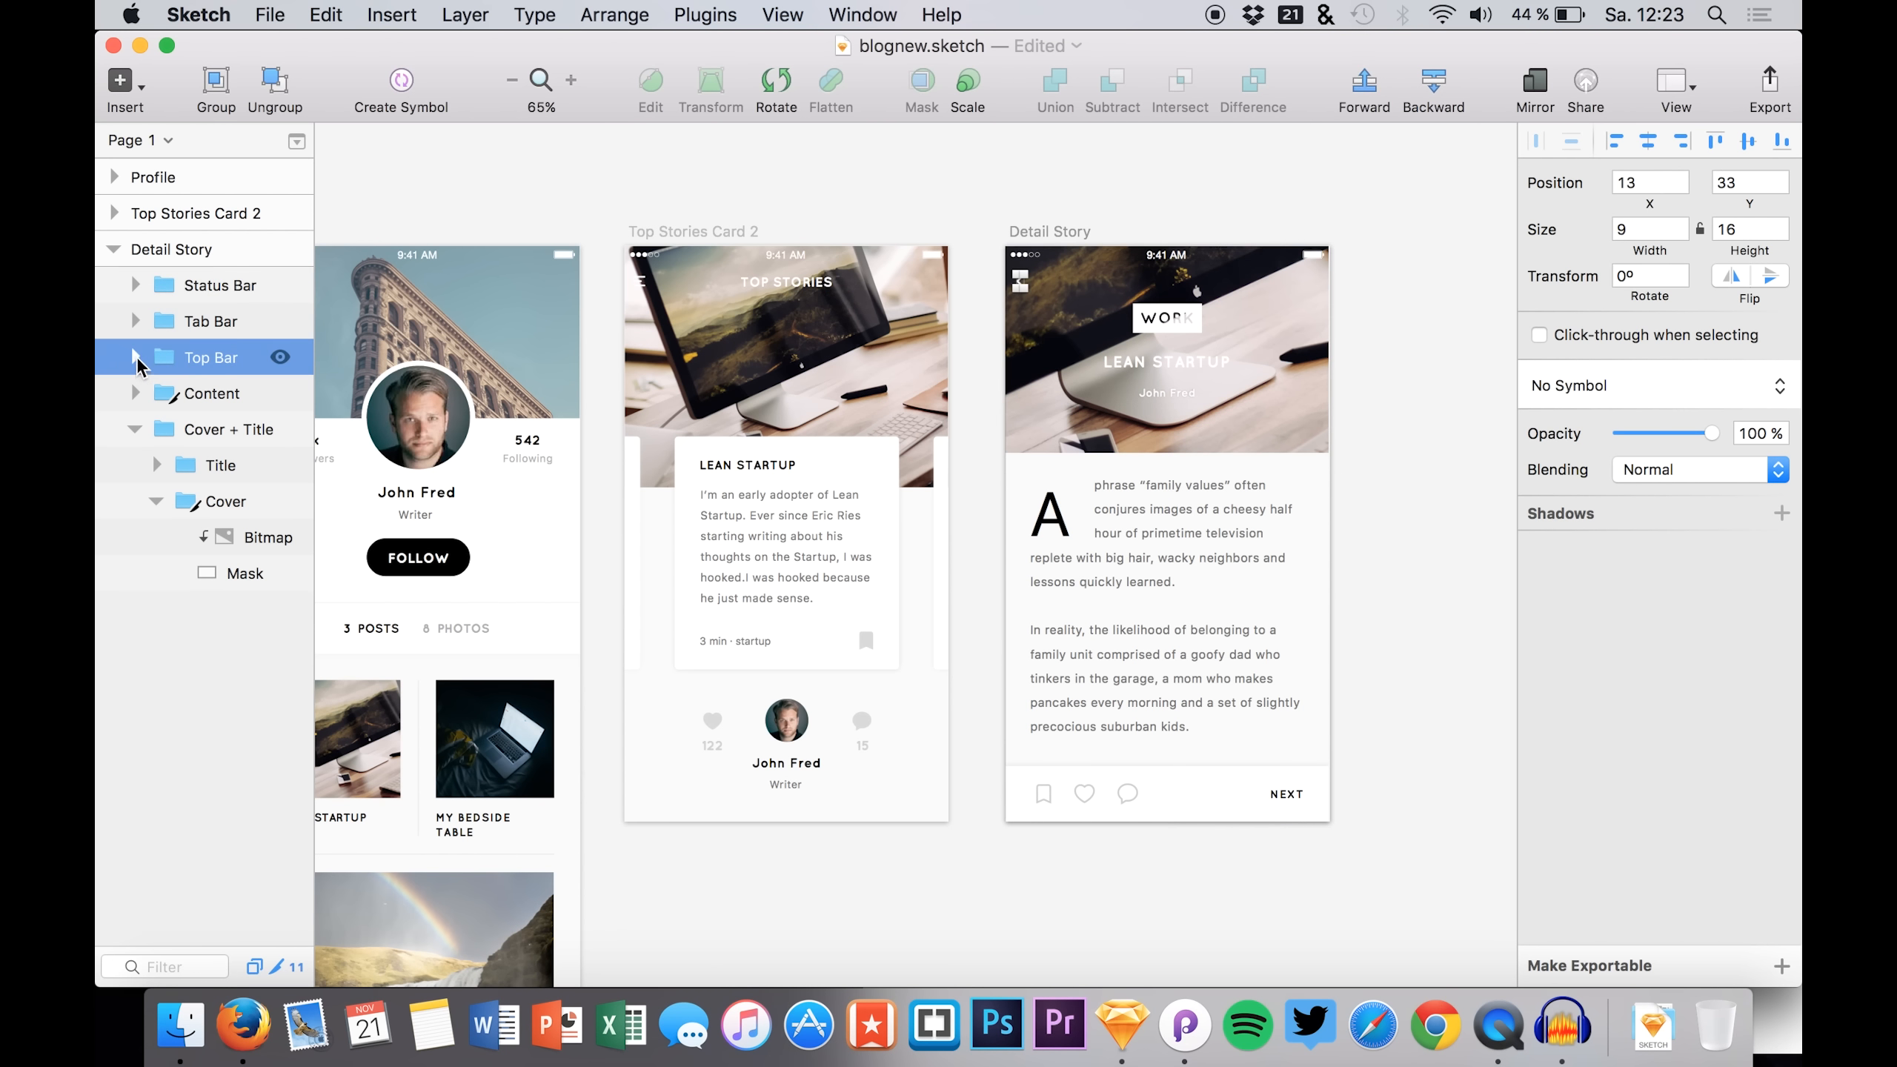
super+click(212, 295)
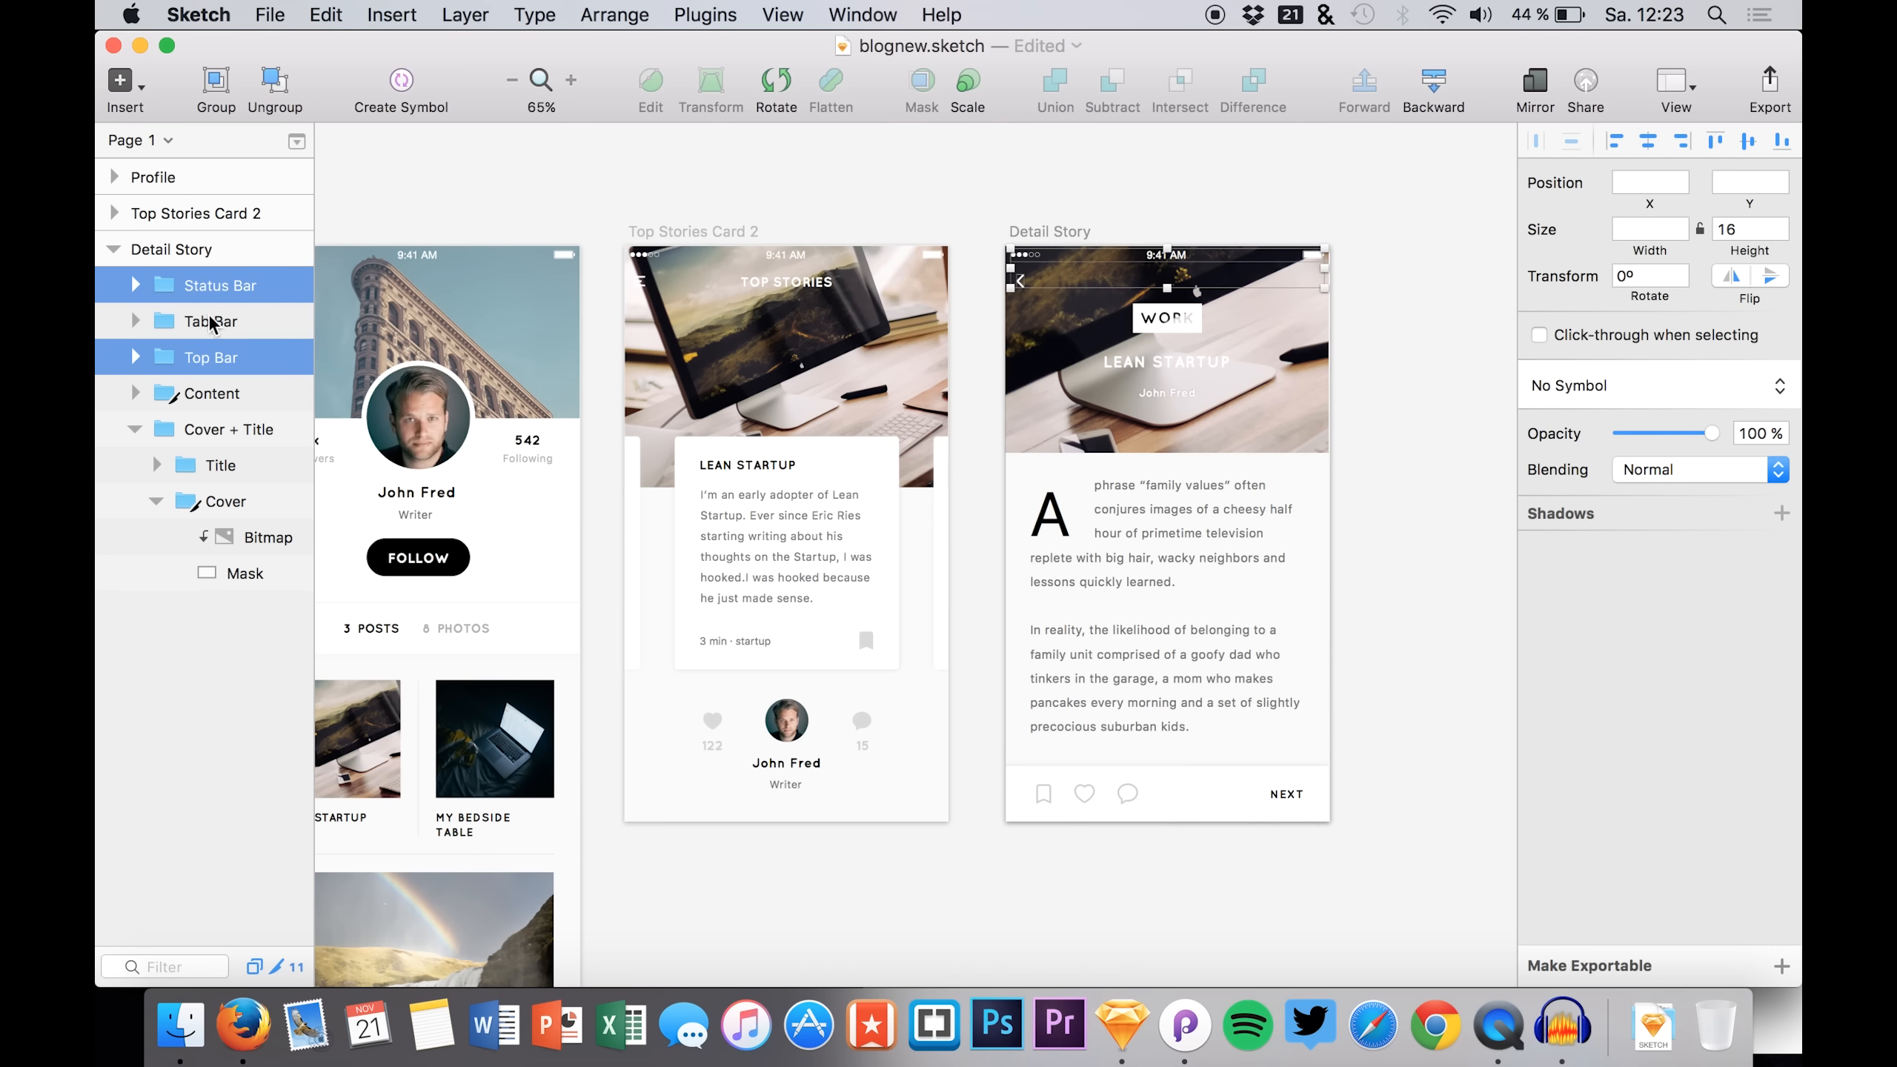
click(237, 480)
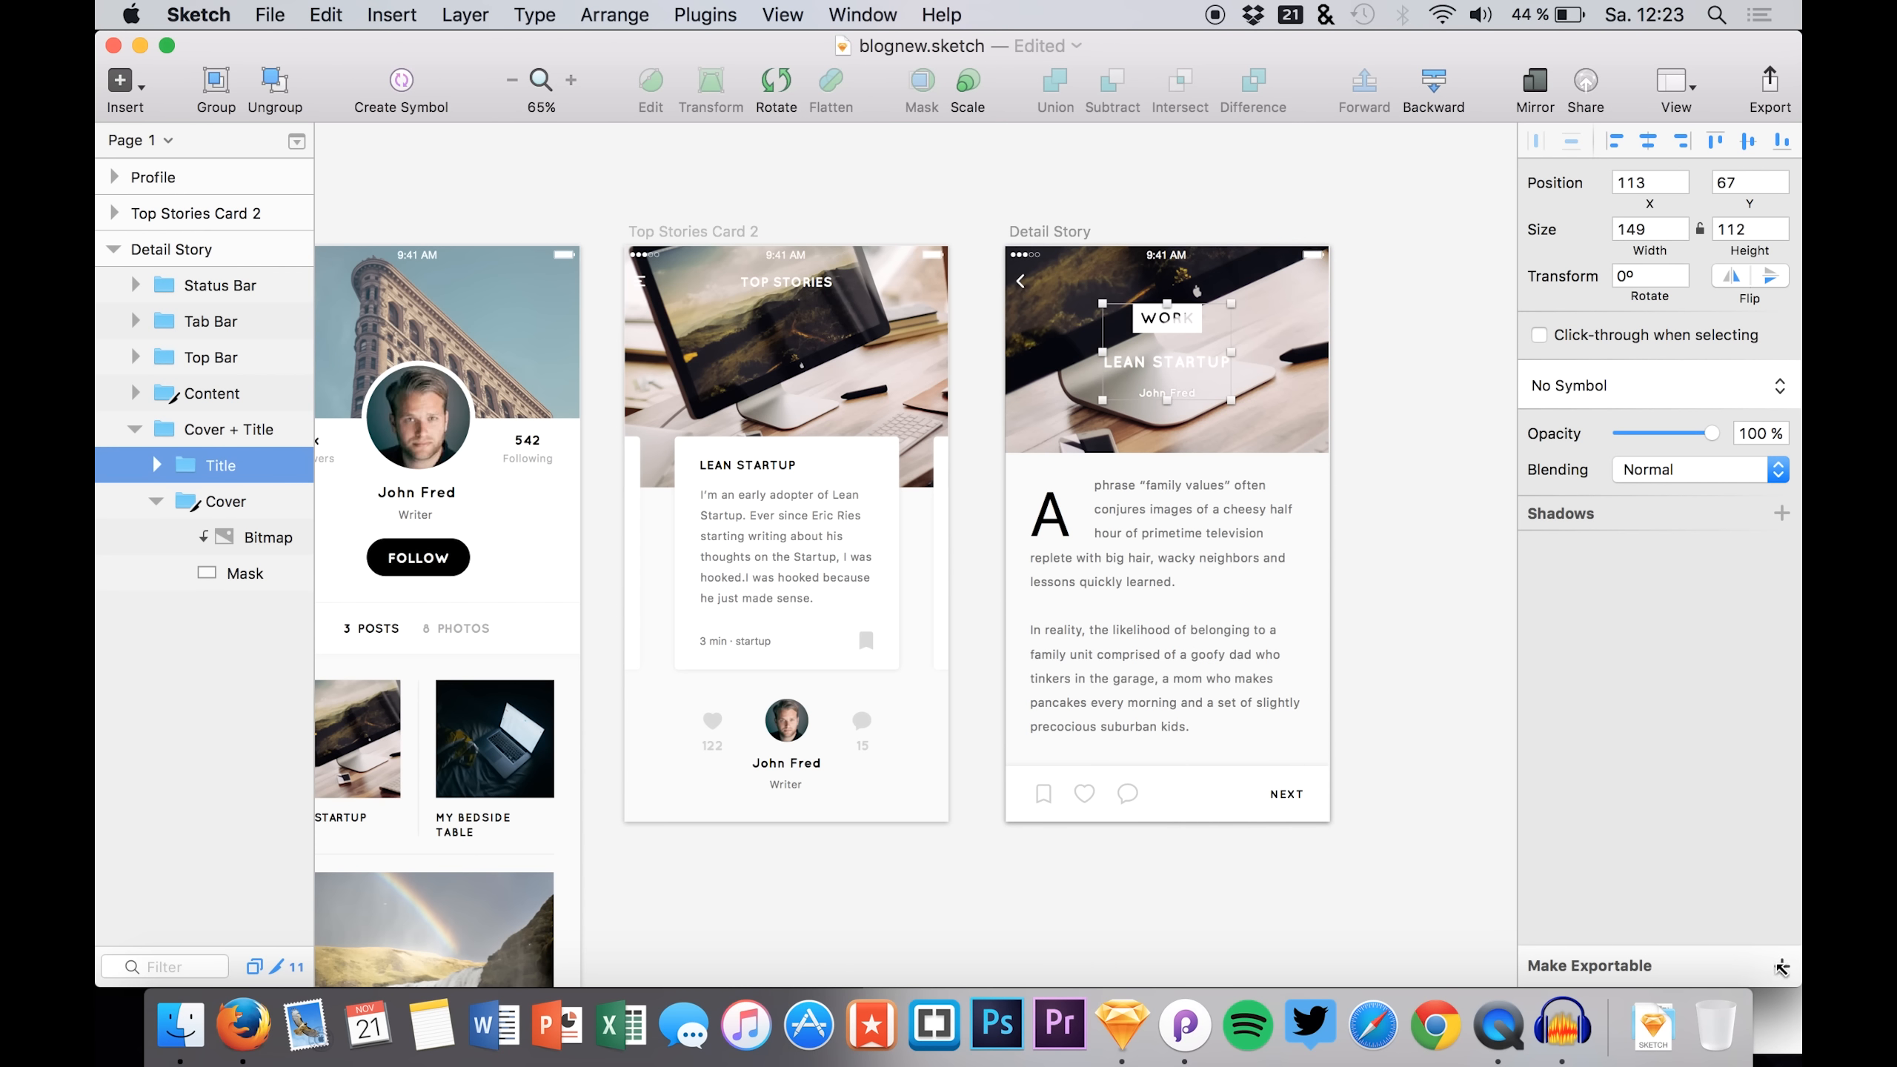
click(1781, 966)
click(1606, 901)
click(1562, 820)
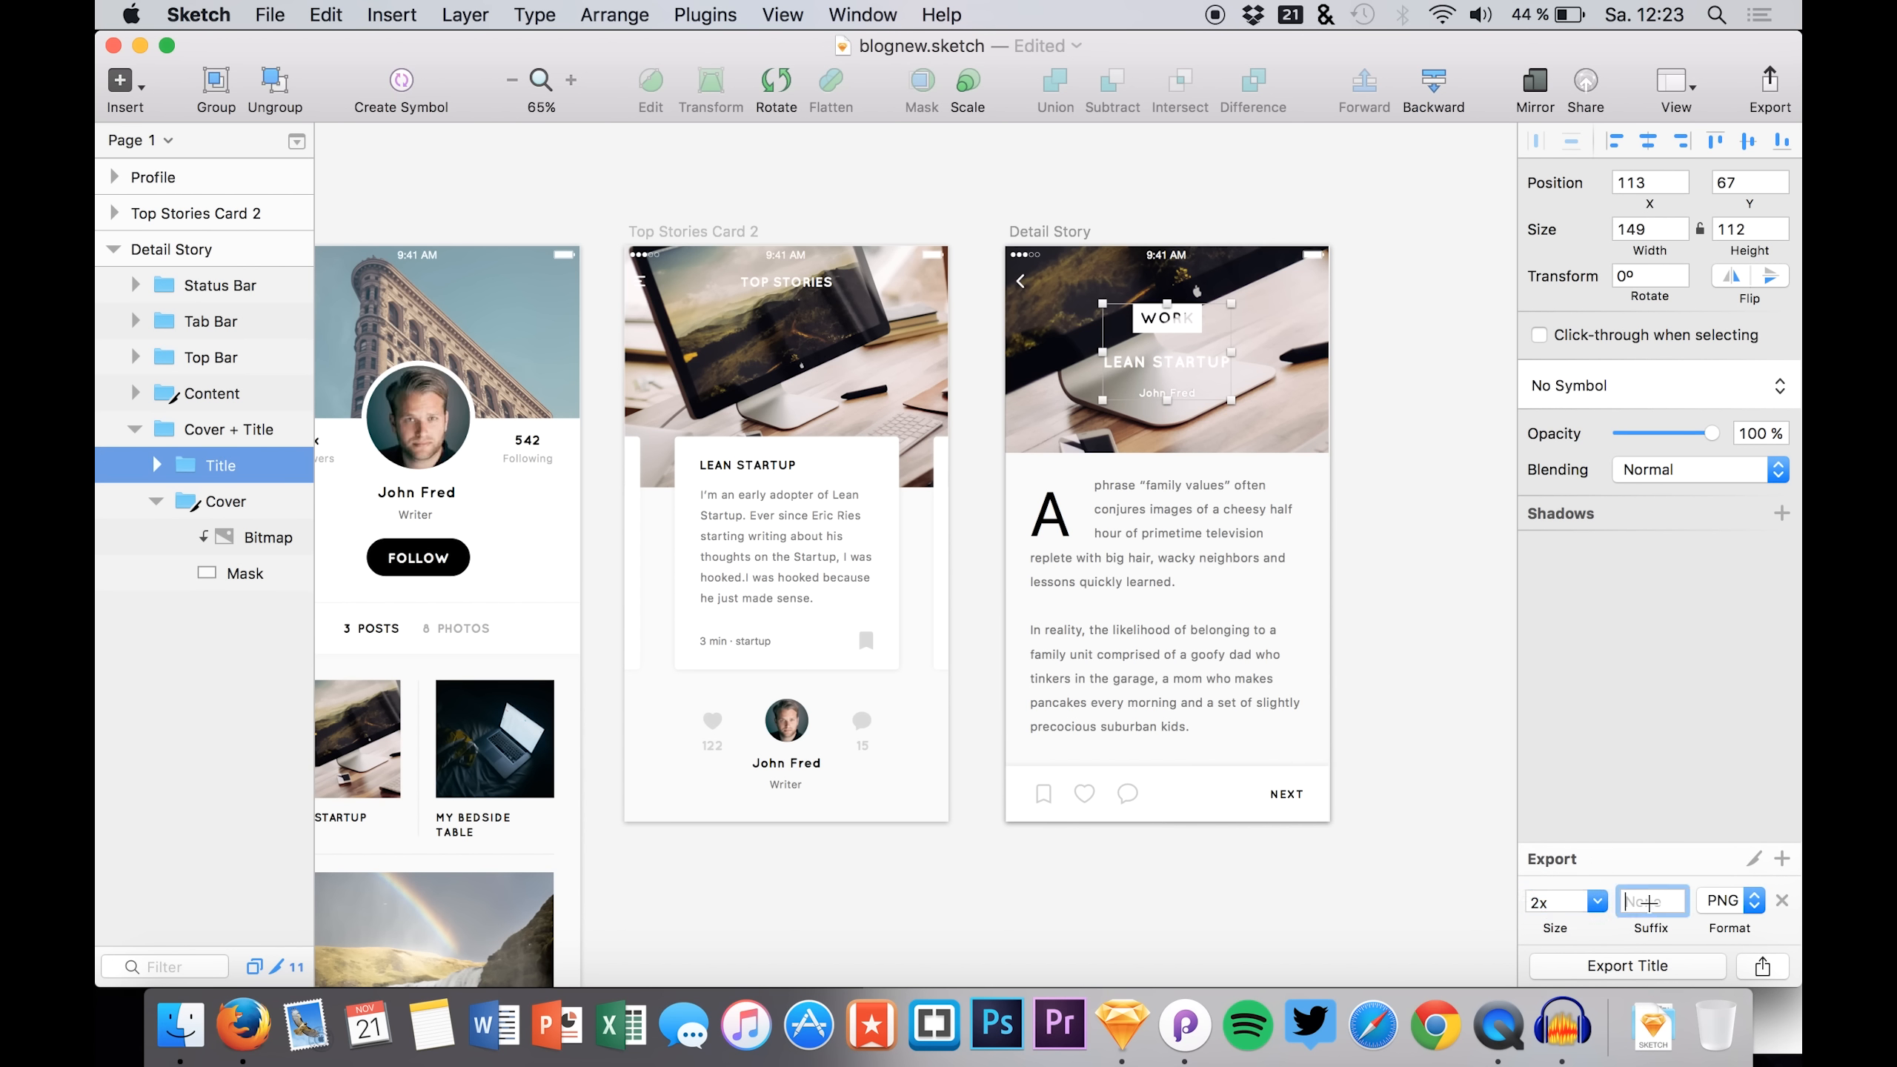
click(1586, 968)
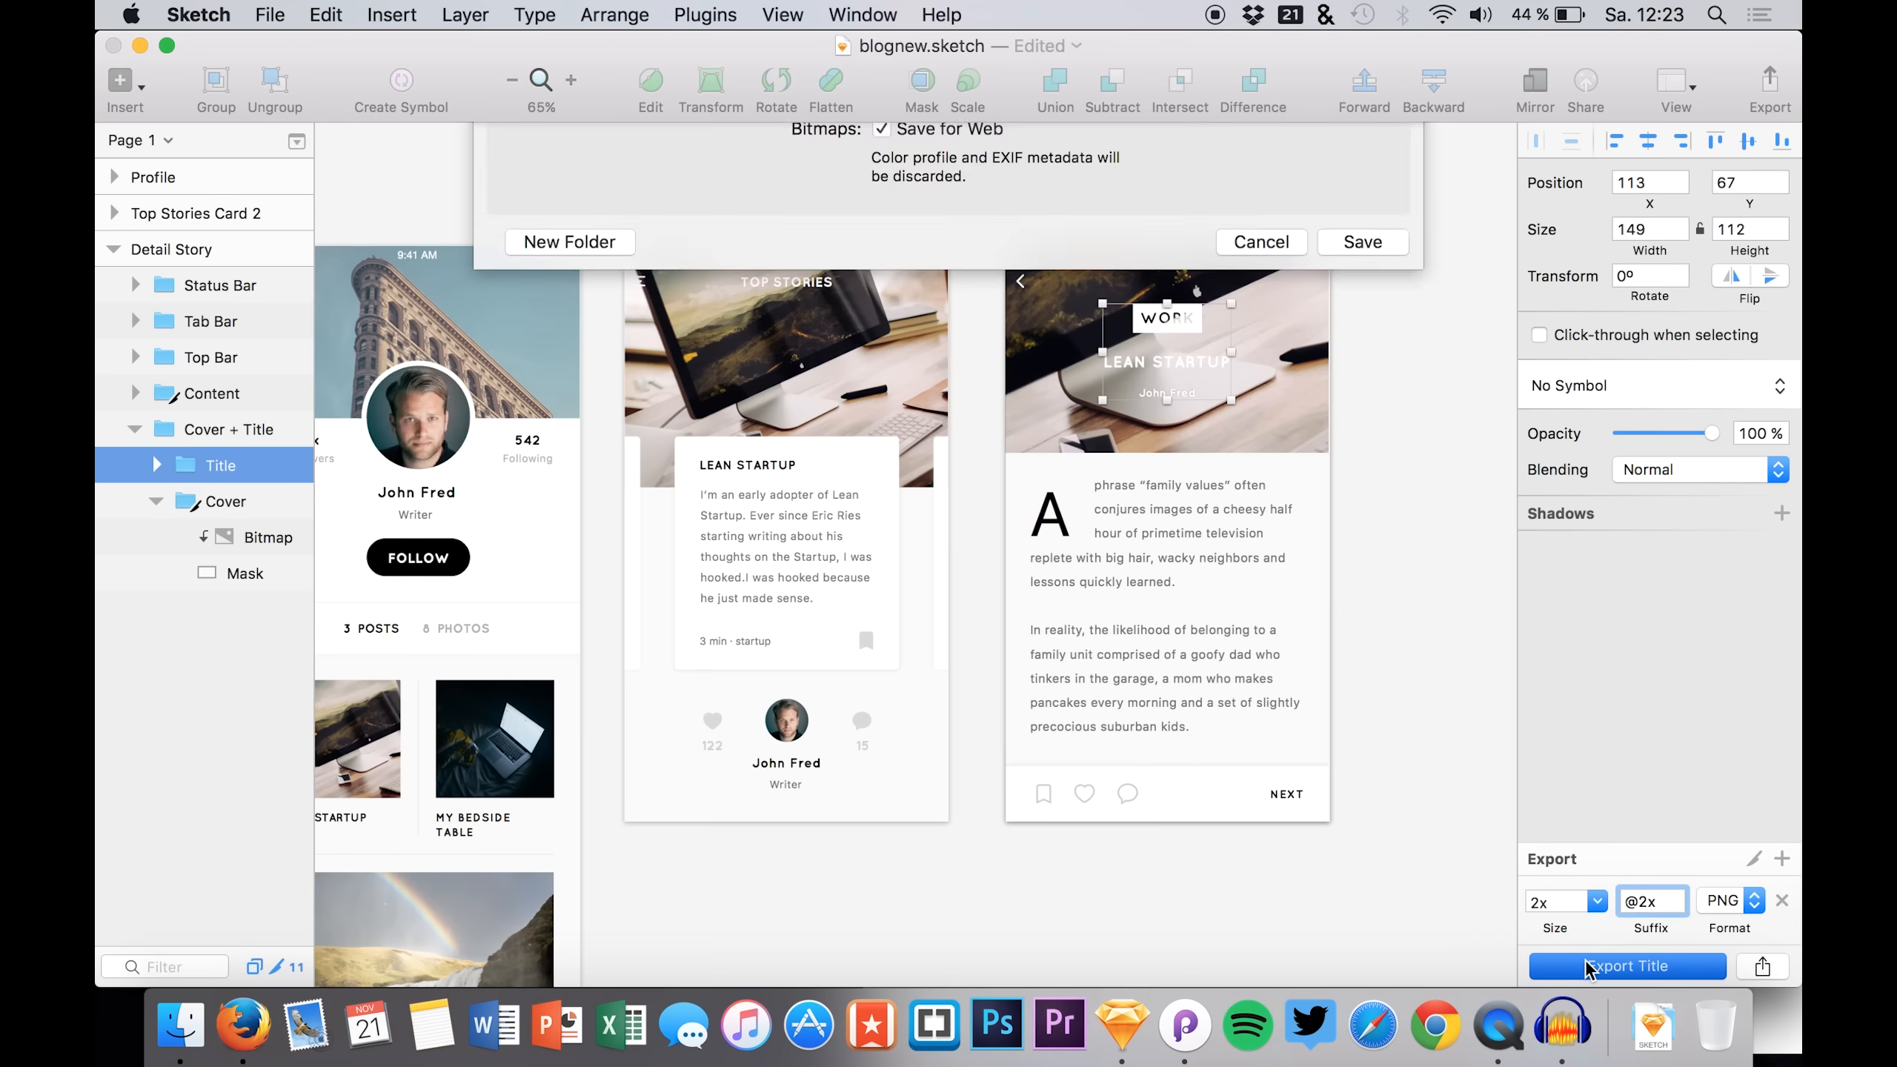
key(Return)
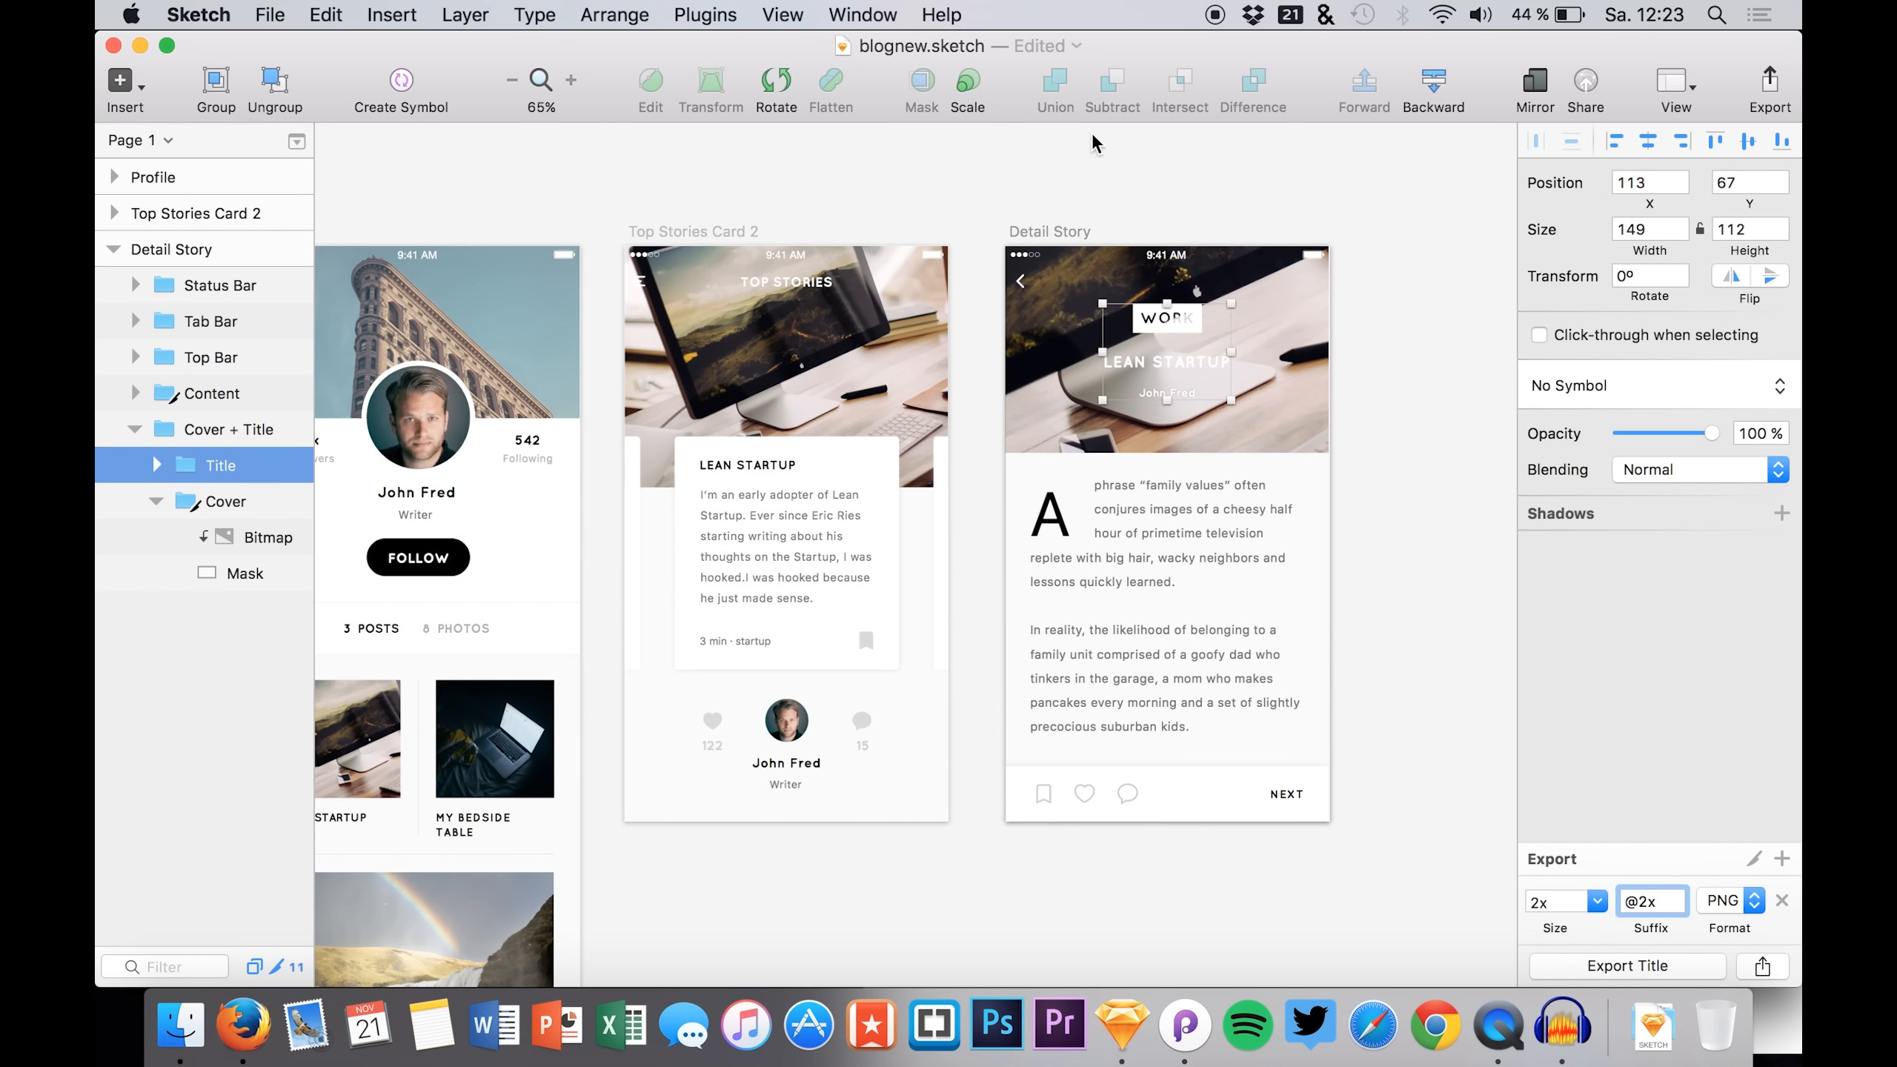
- Group the Status Bar and Top Bar layers of the Detail Story artboard
click(217, 284)
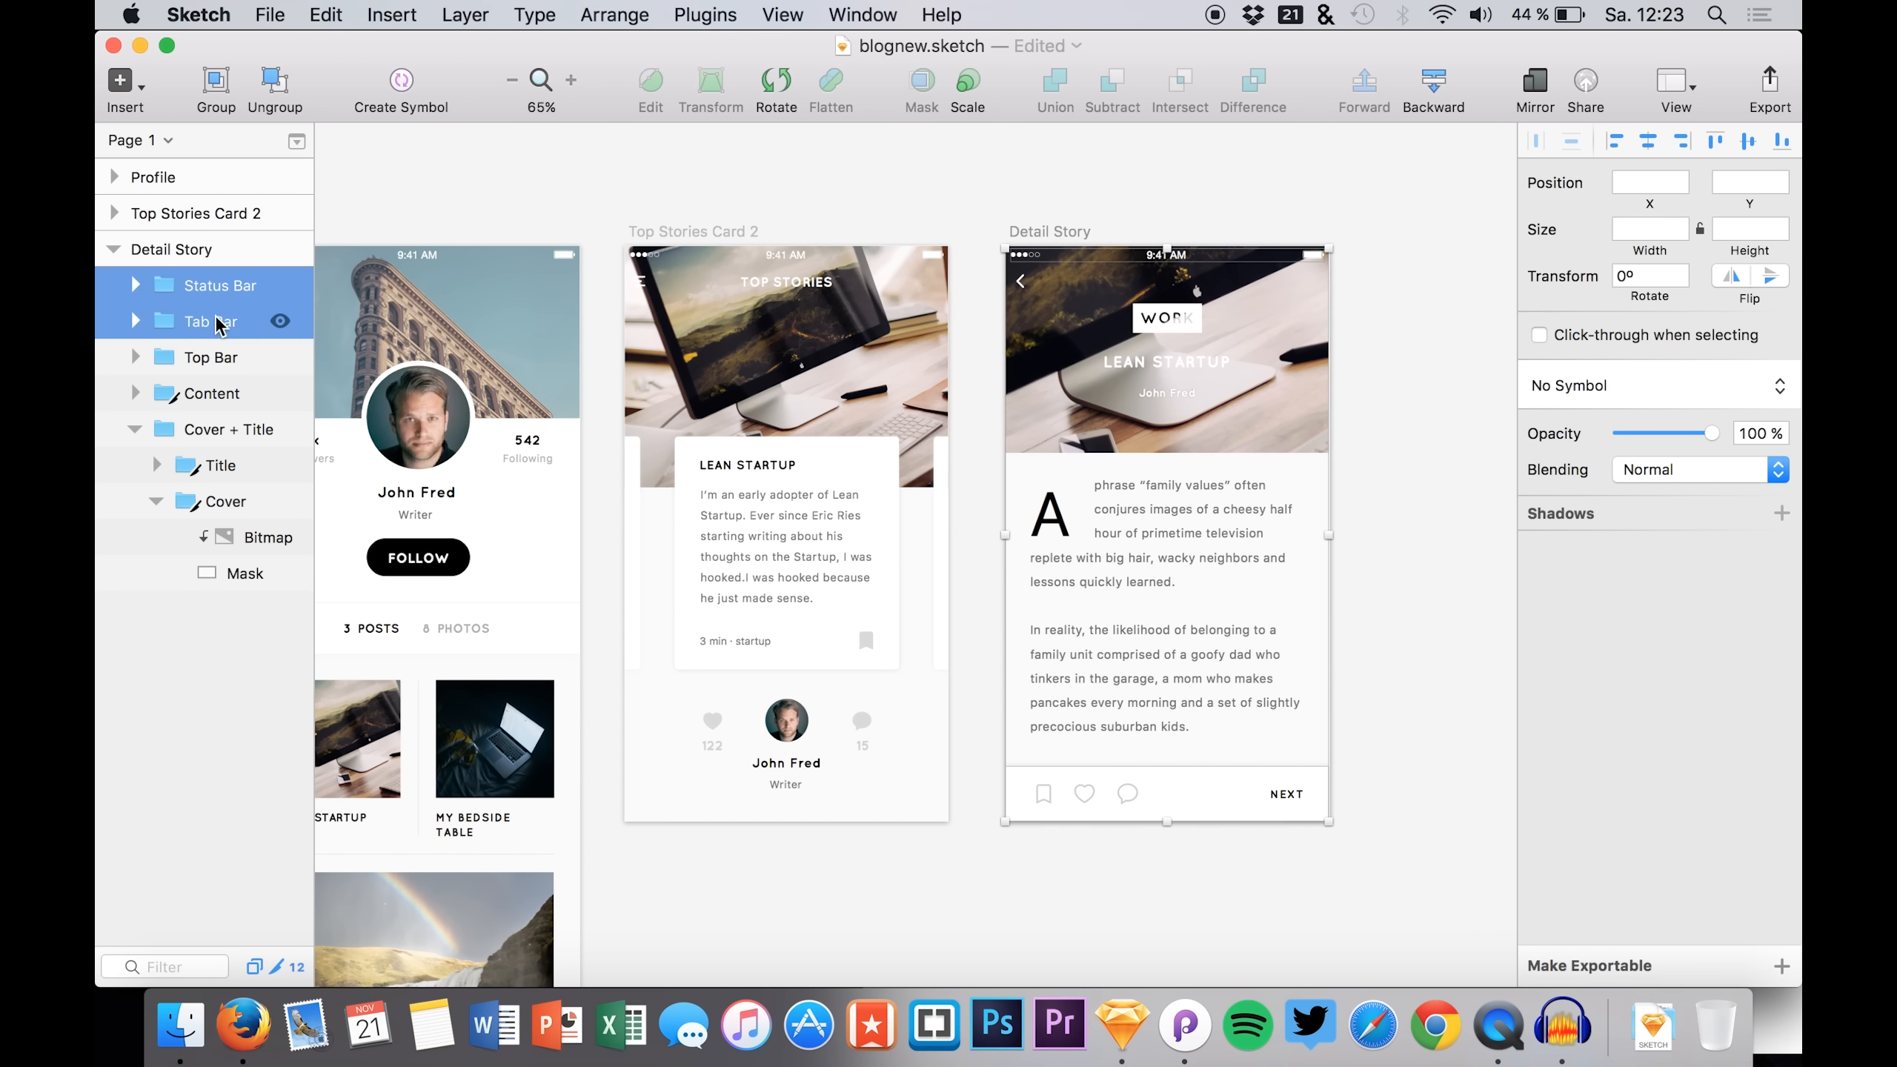
click(224, 390)
click(221, 360)
shift+click(220, 298)
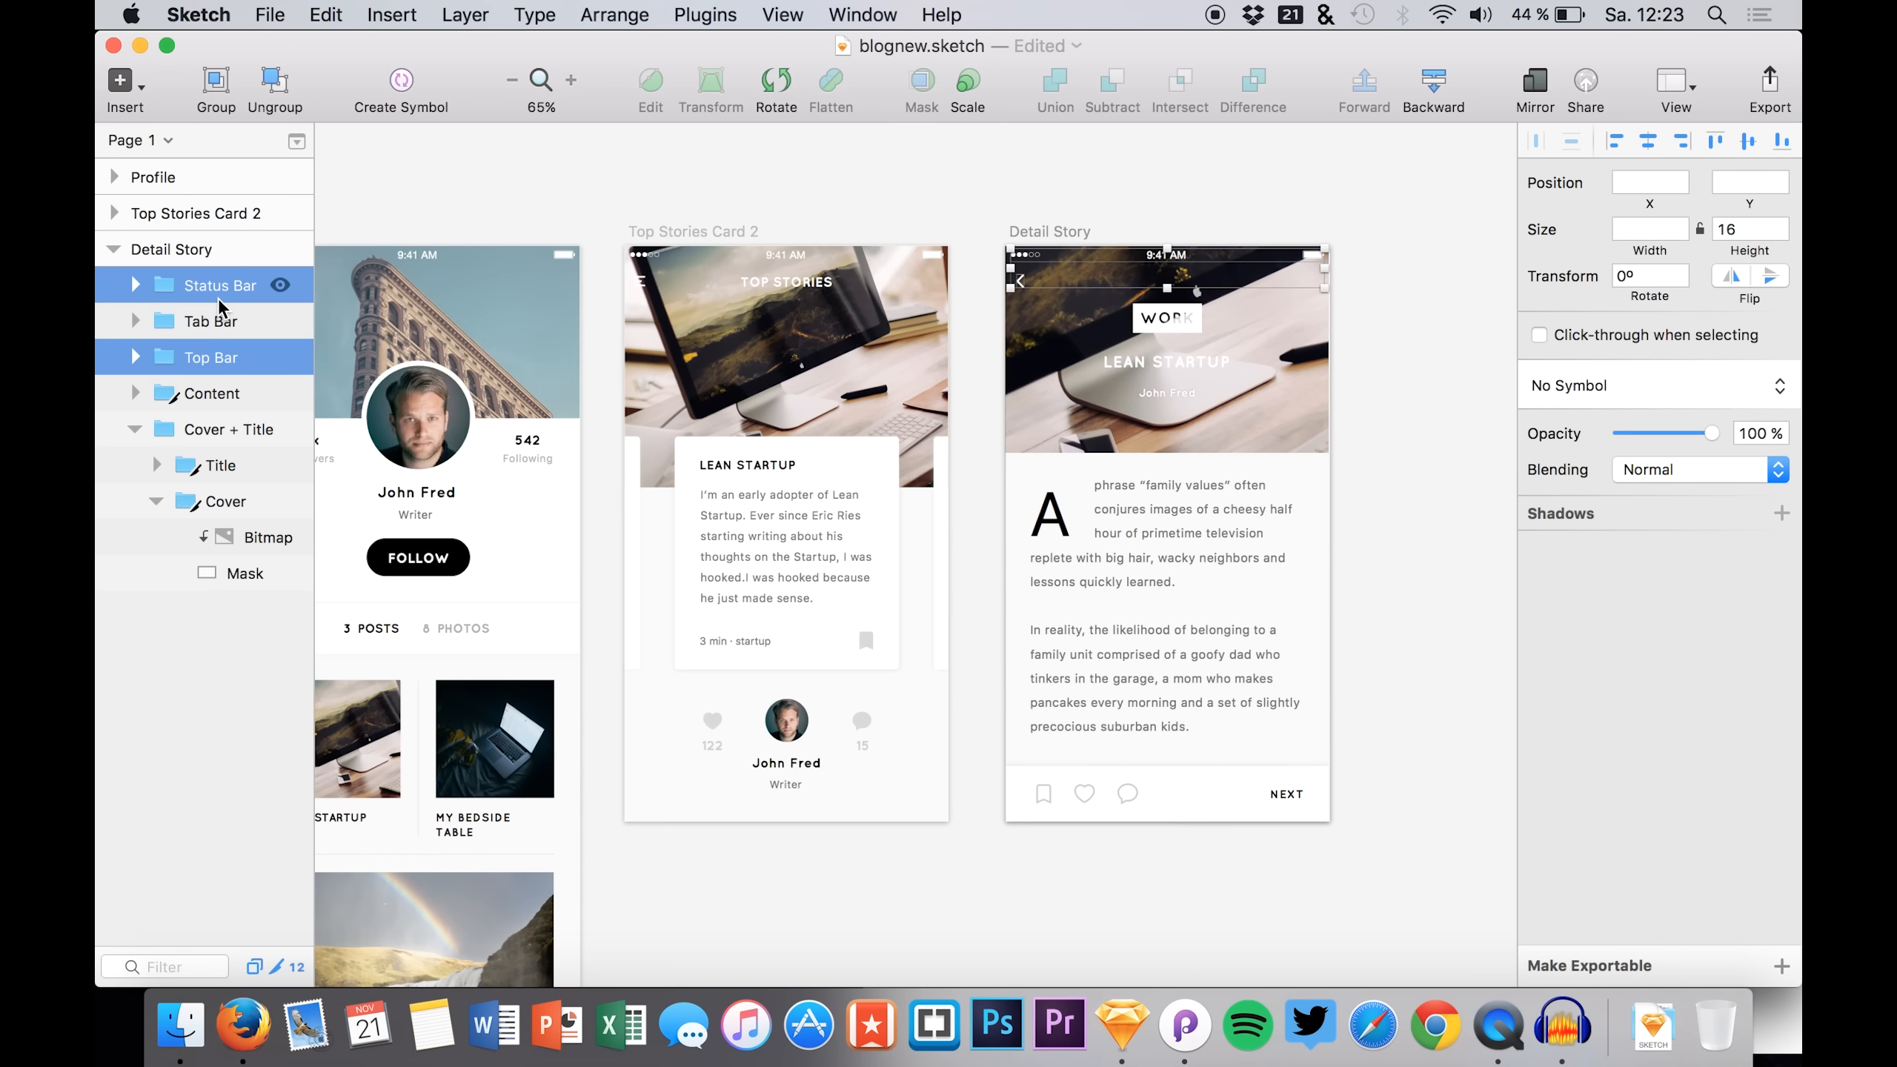
key(super+g)
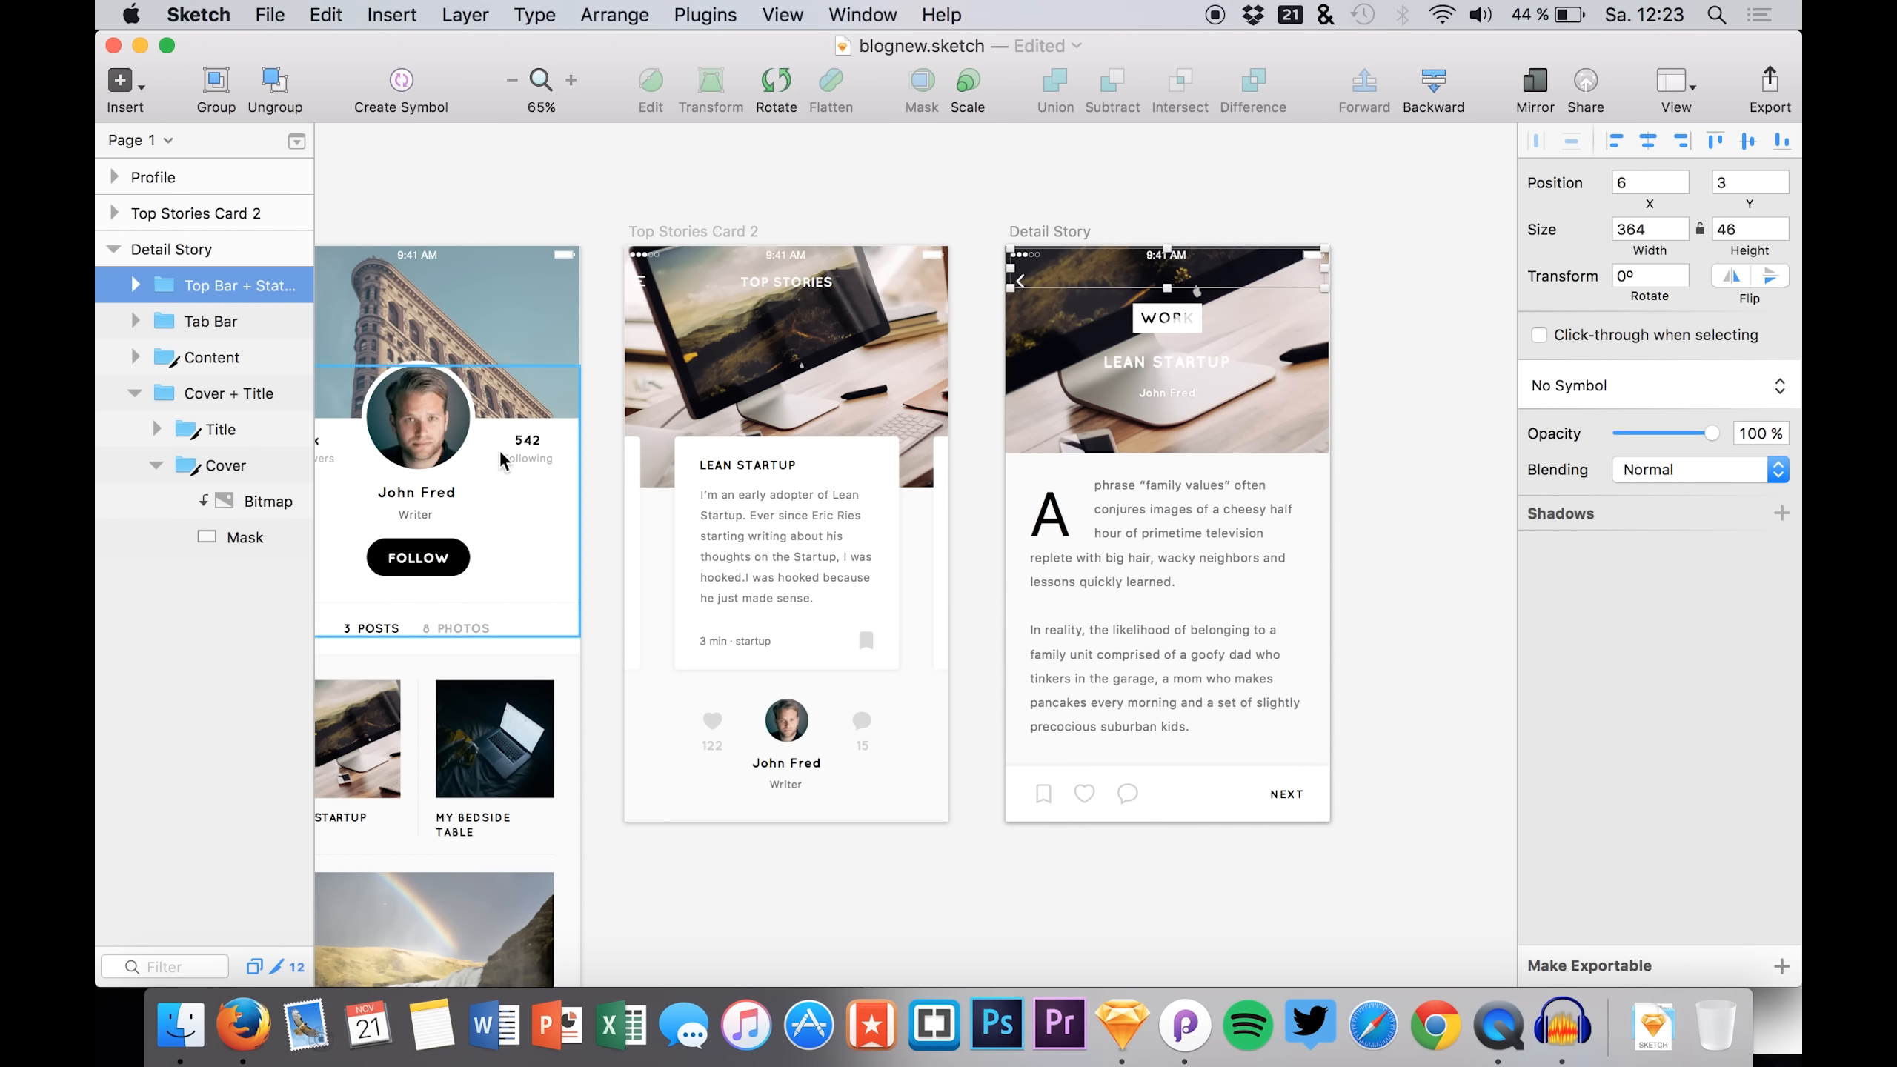
click(1782, 966)
click(1597, 903)
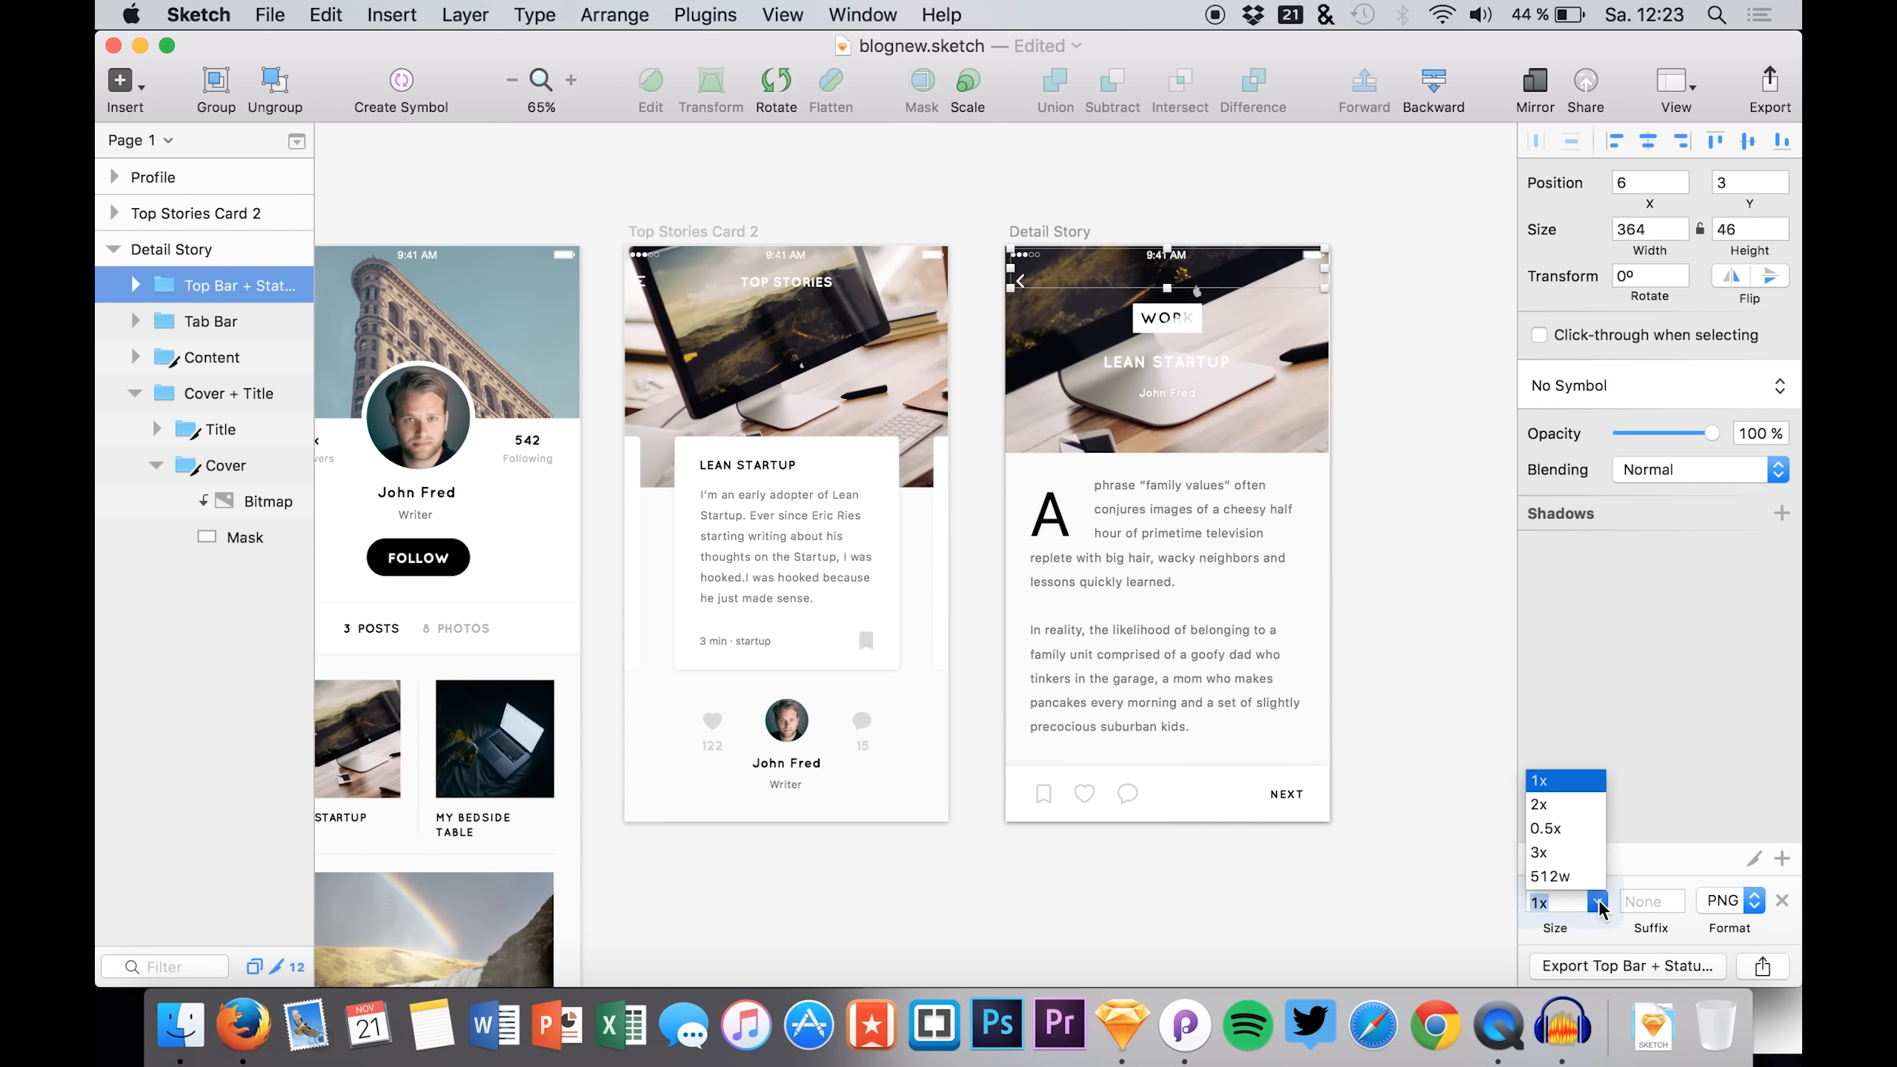
click(1548, 812)
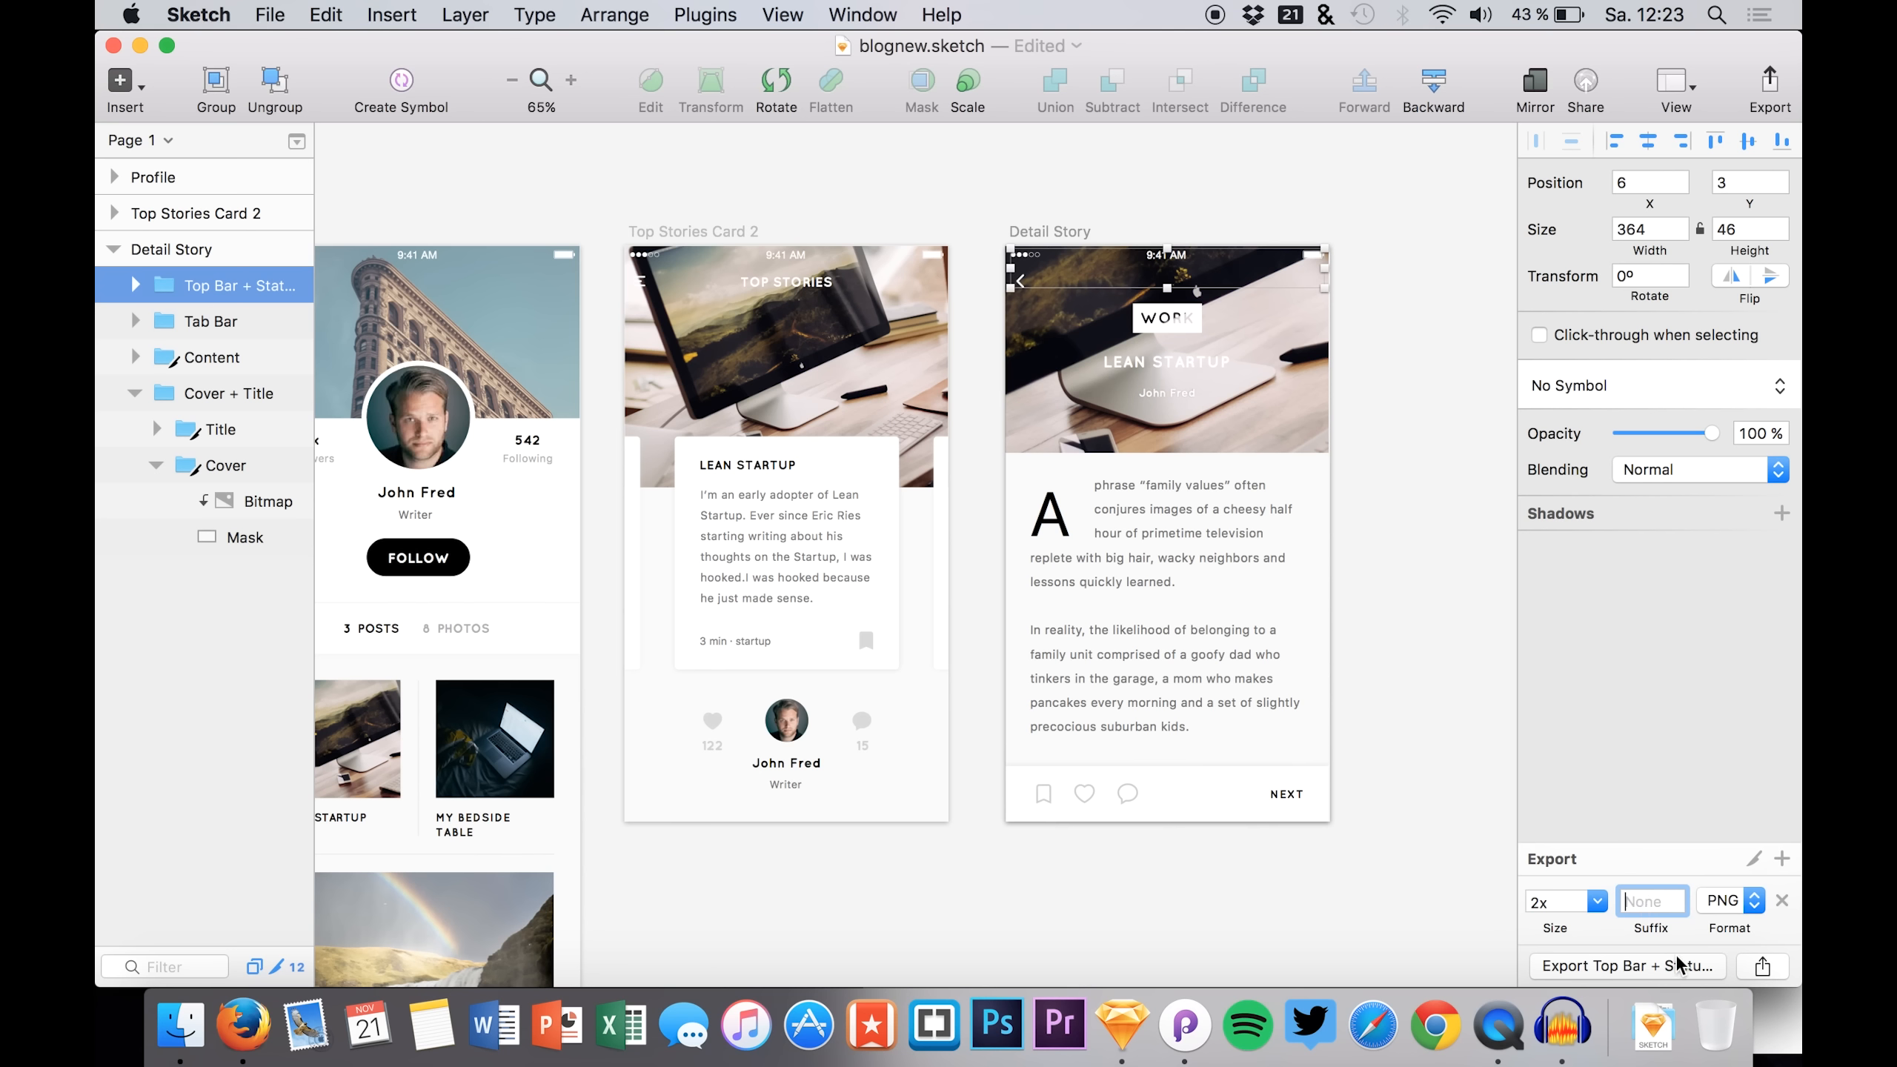
click(1545, 968)
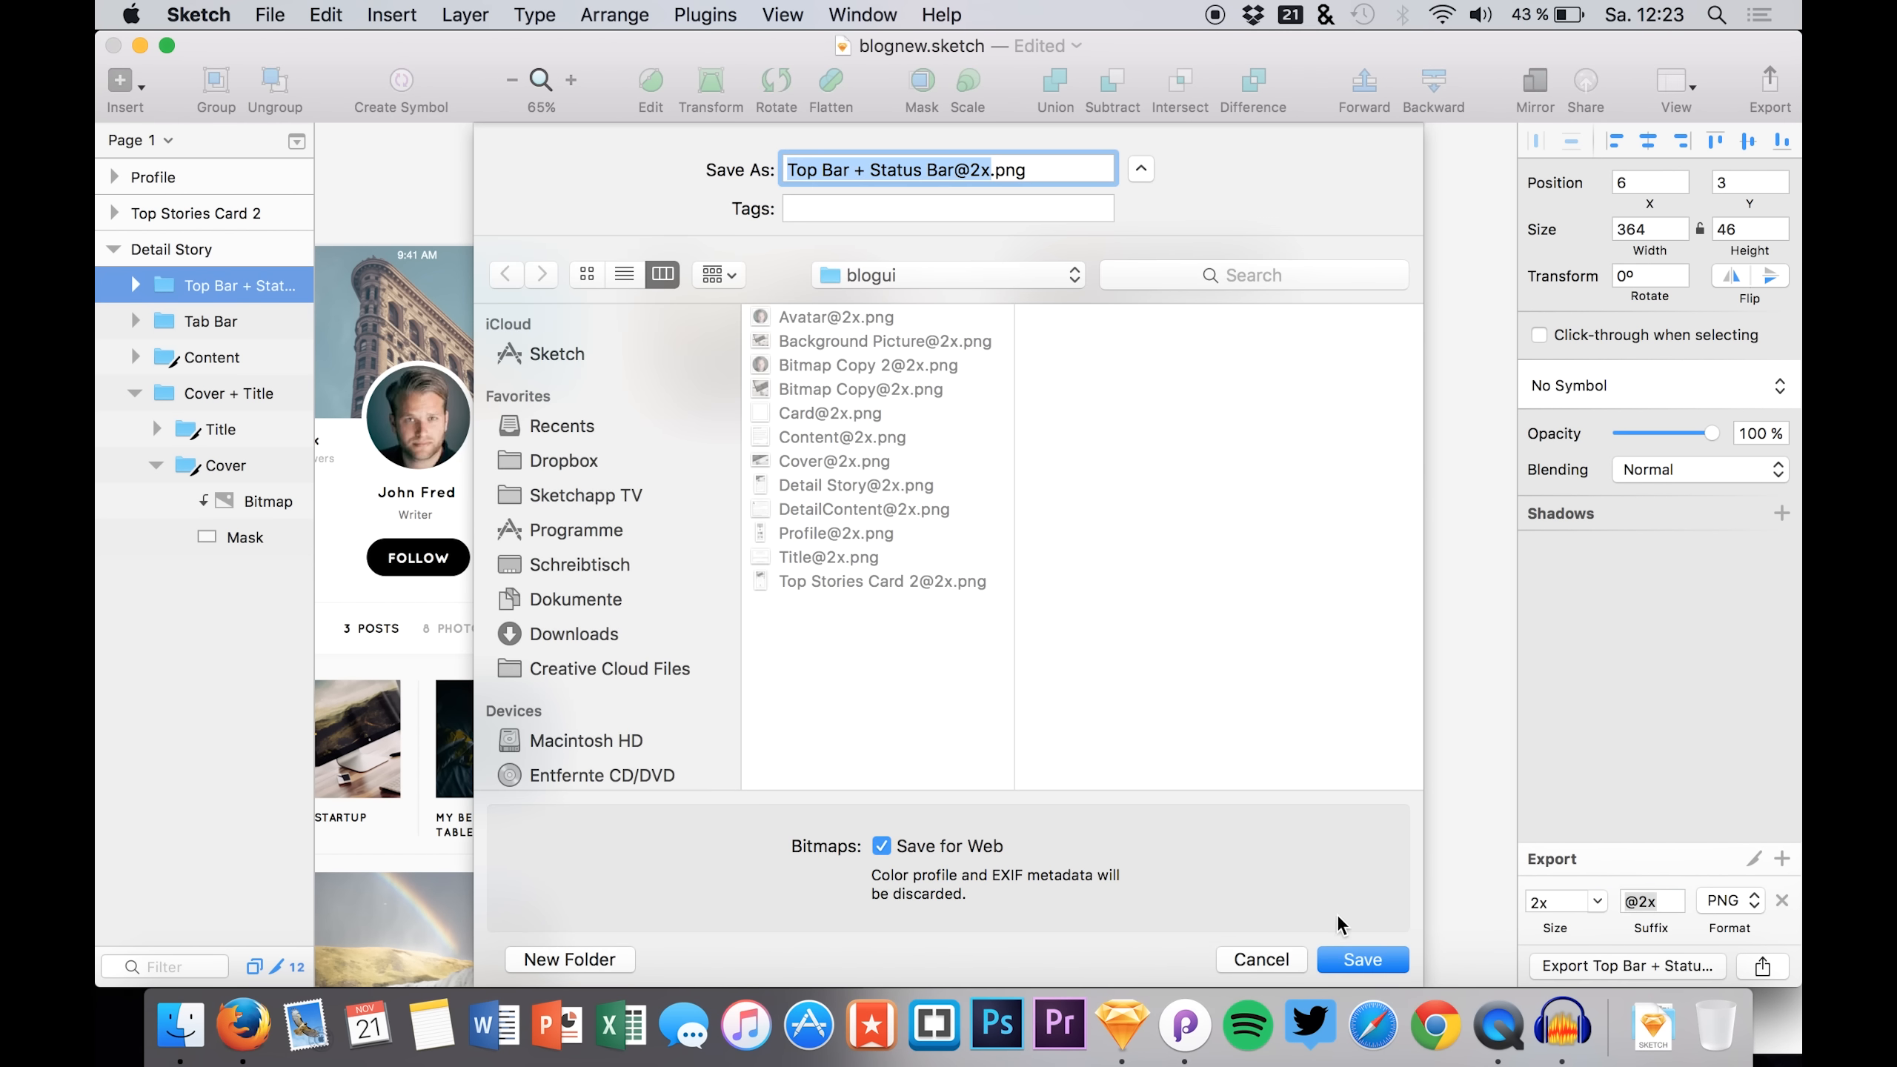
click(1350, 958)
- Group the Status Bar and Top Bar layers of the Top Stories Card 2 artboard
click(741, 314)
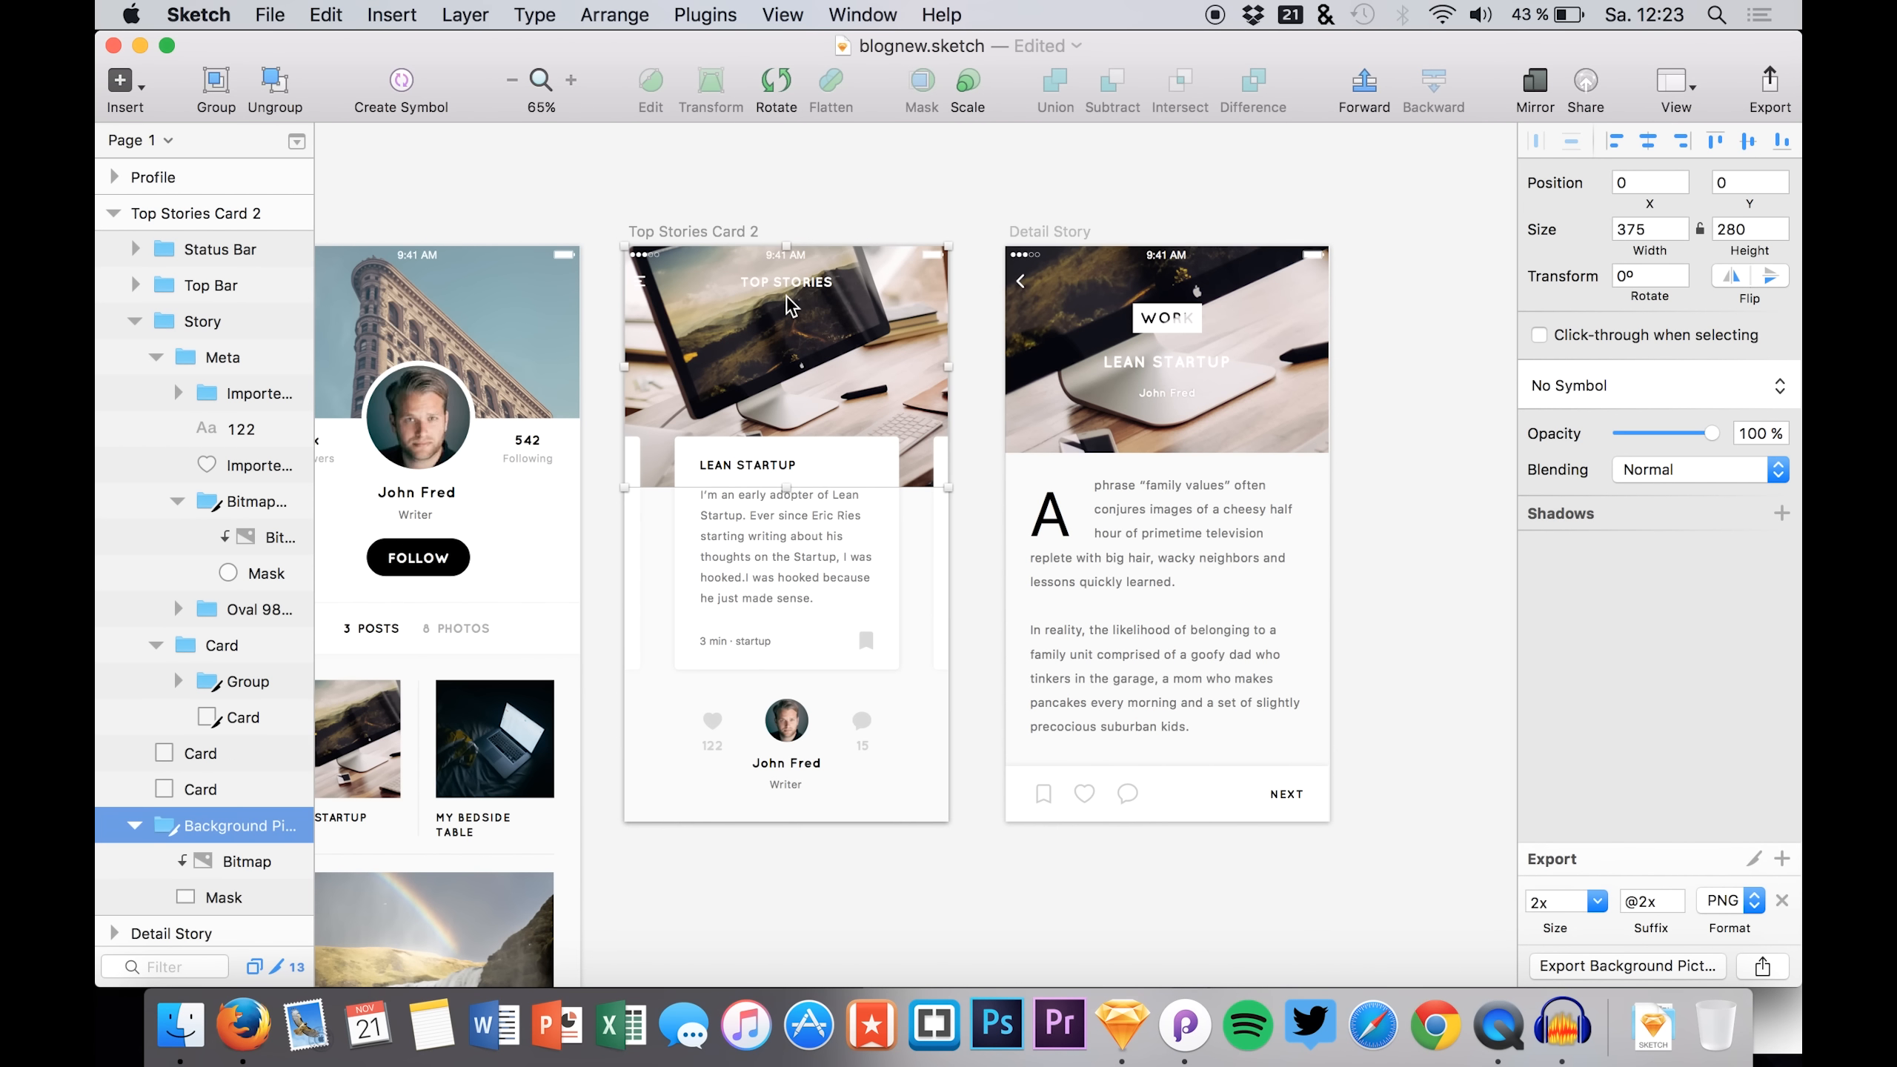
click(781, 531)
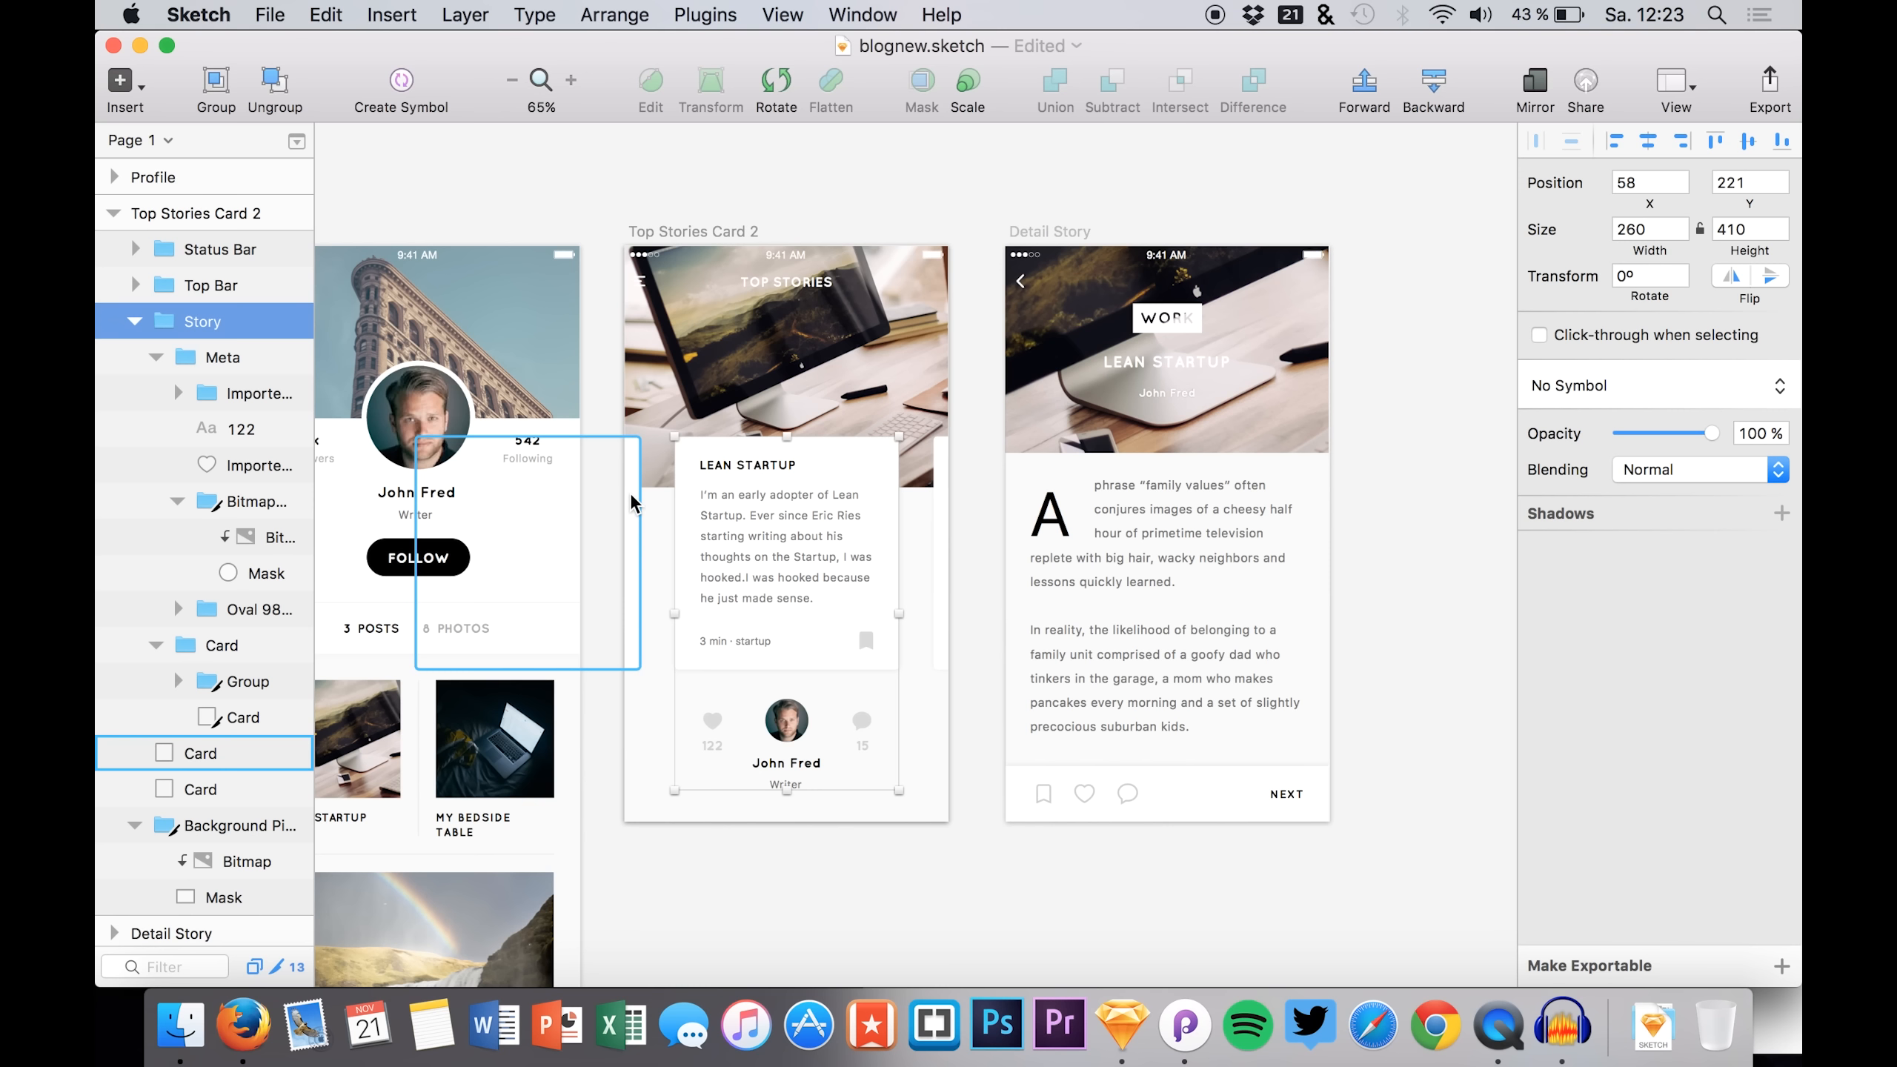
click(793, 282)
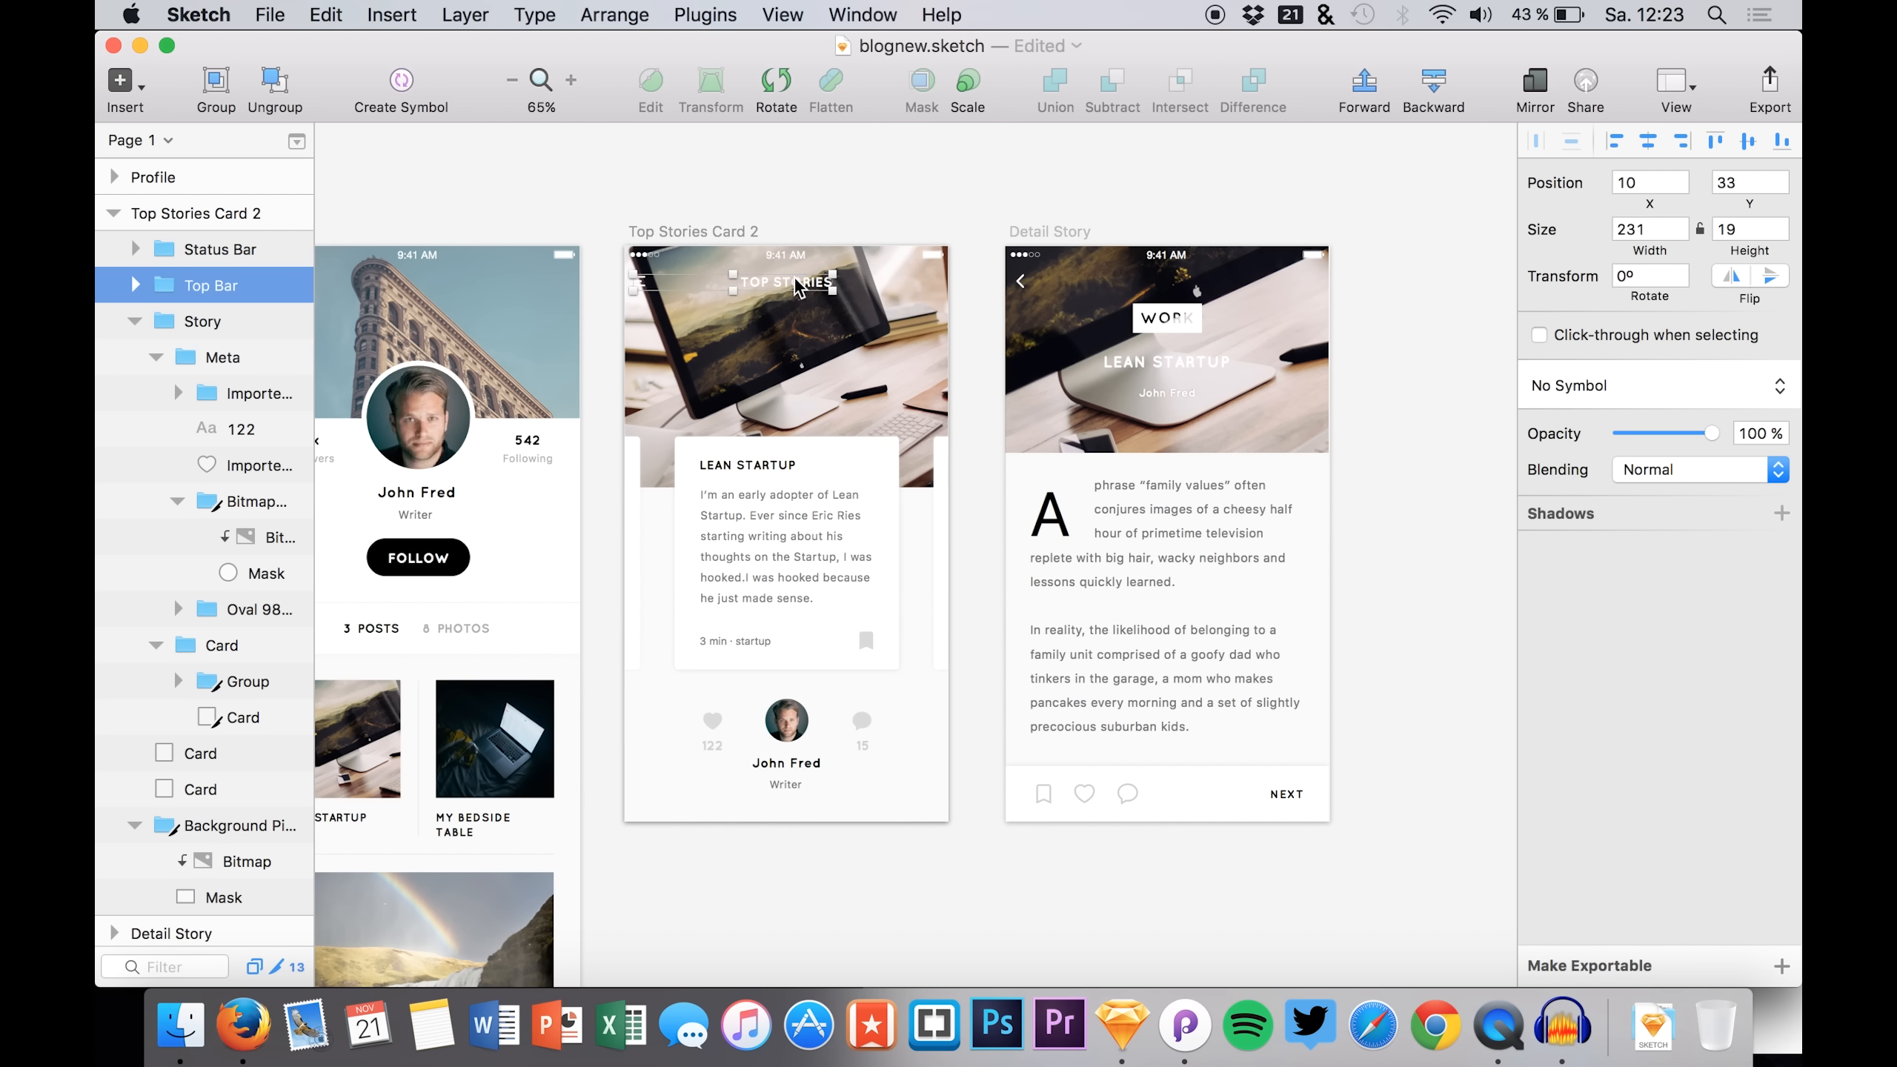
click(134, 321)
shift+click(196, 249)
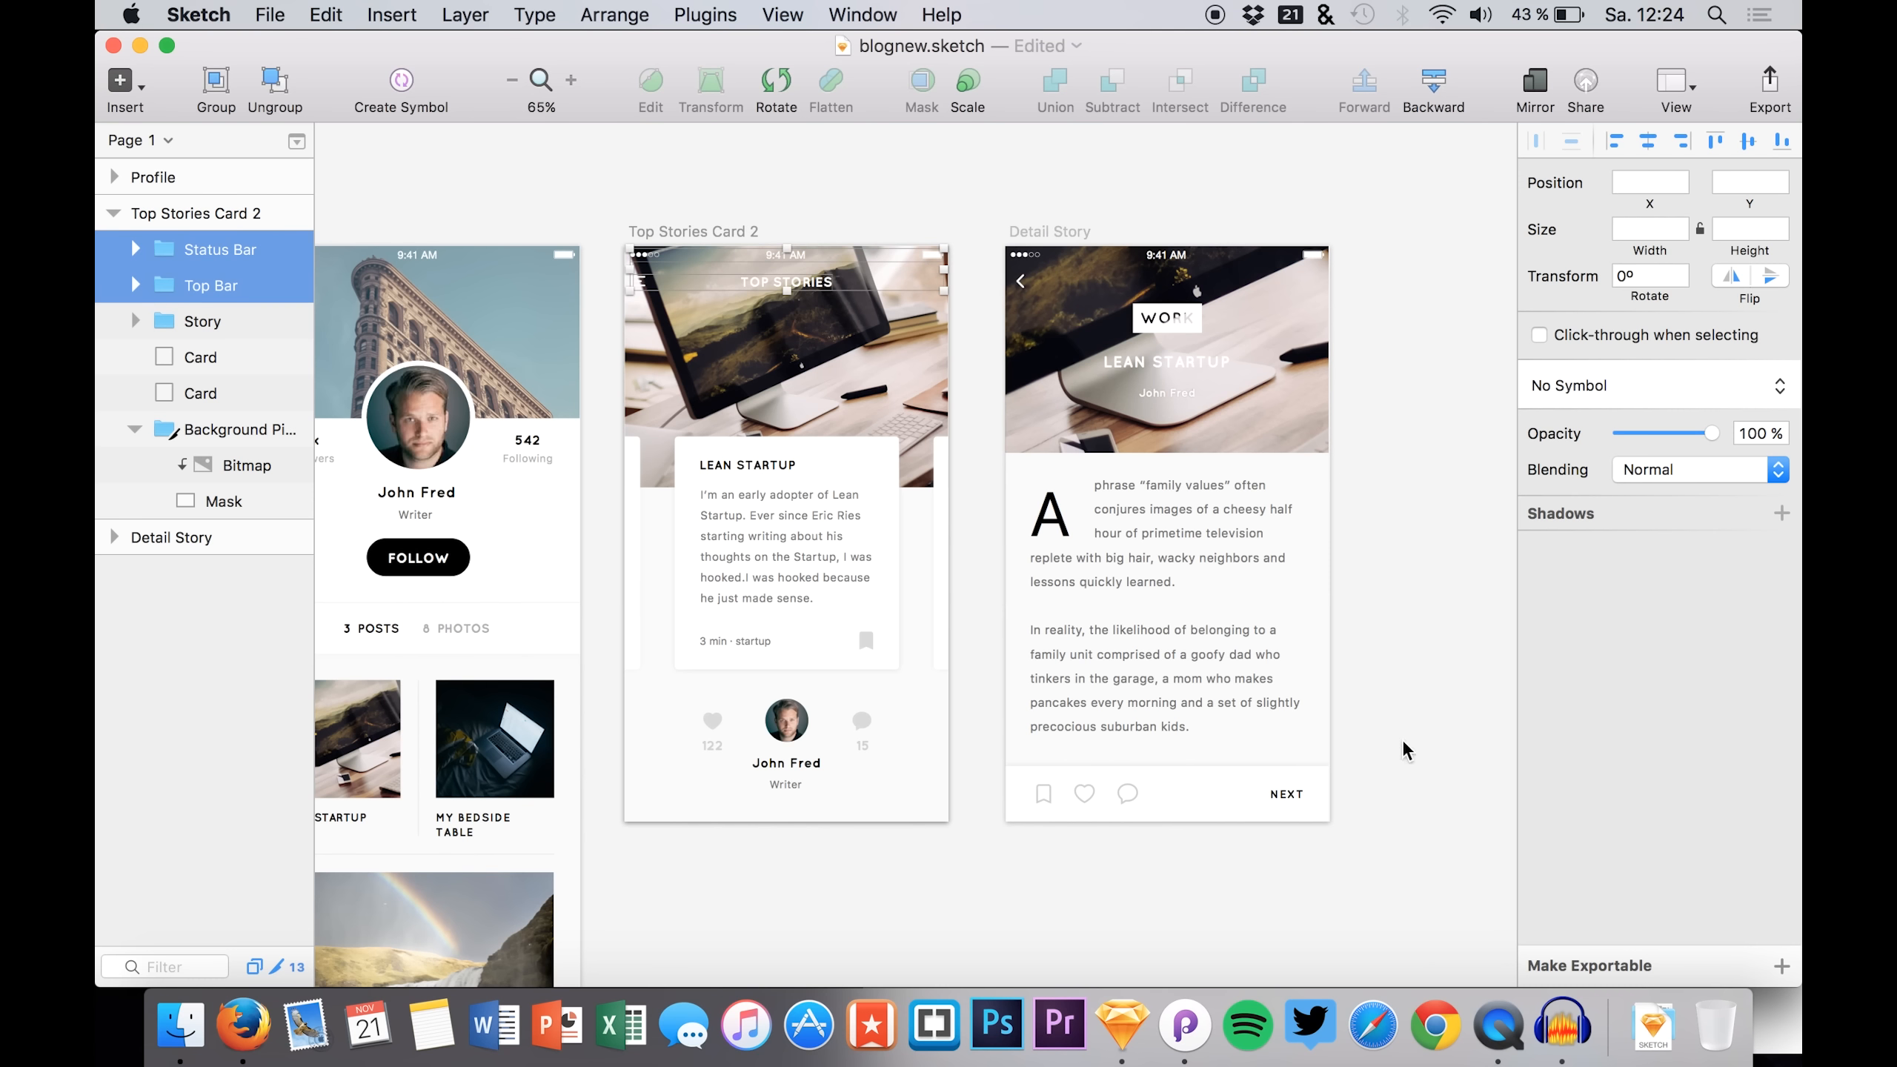
key(super+g)
click(1782, 966)
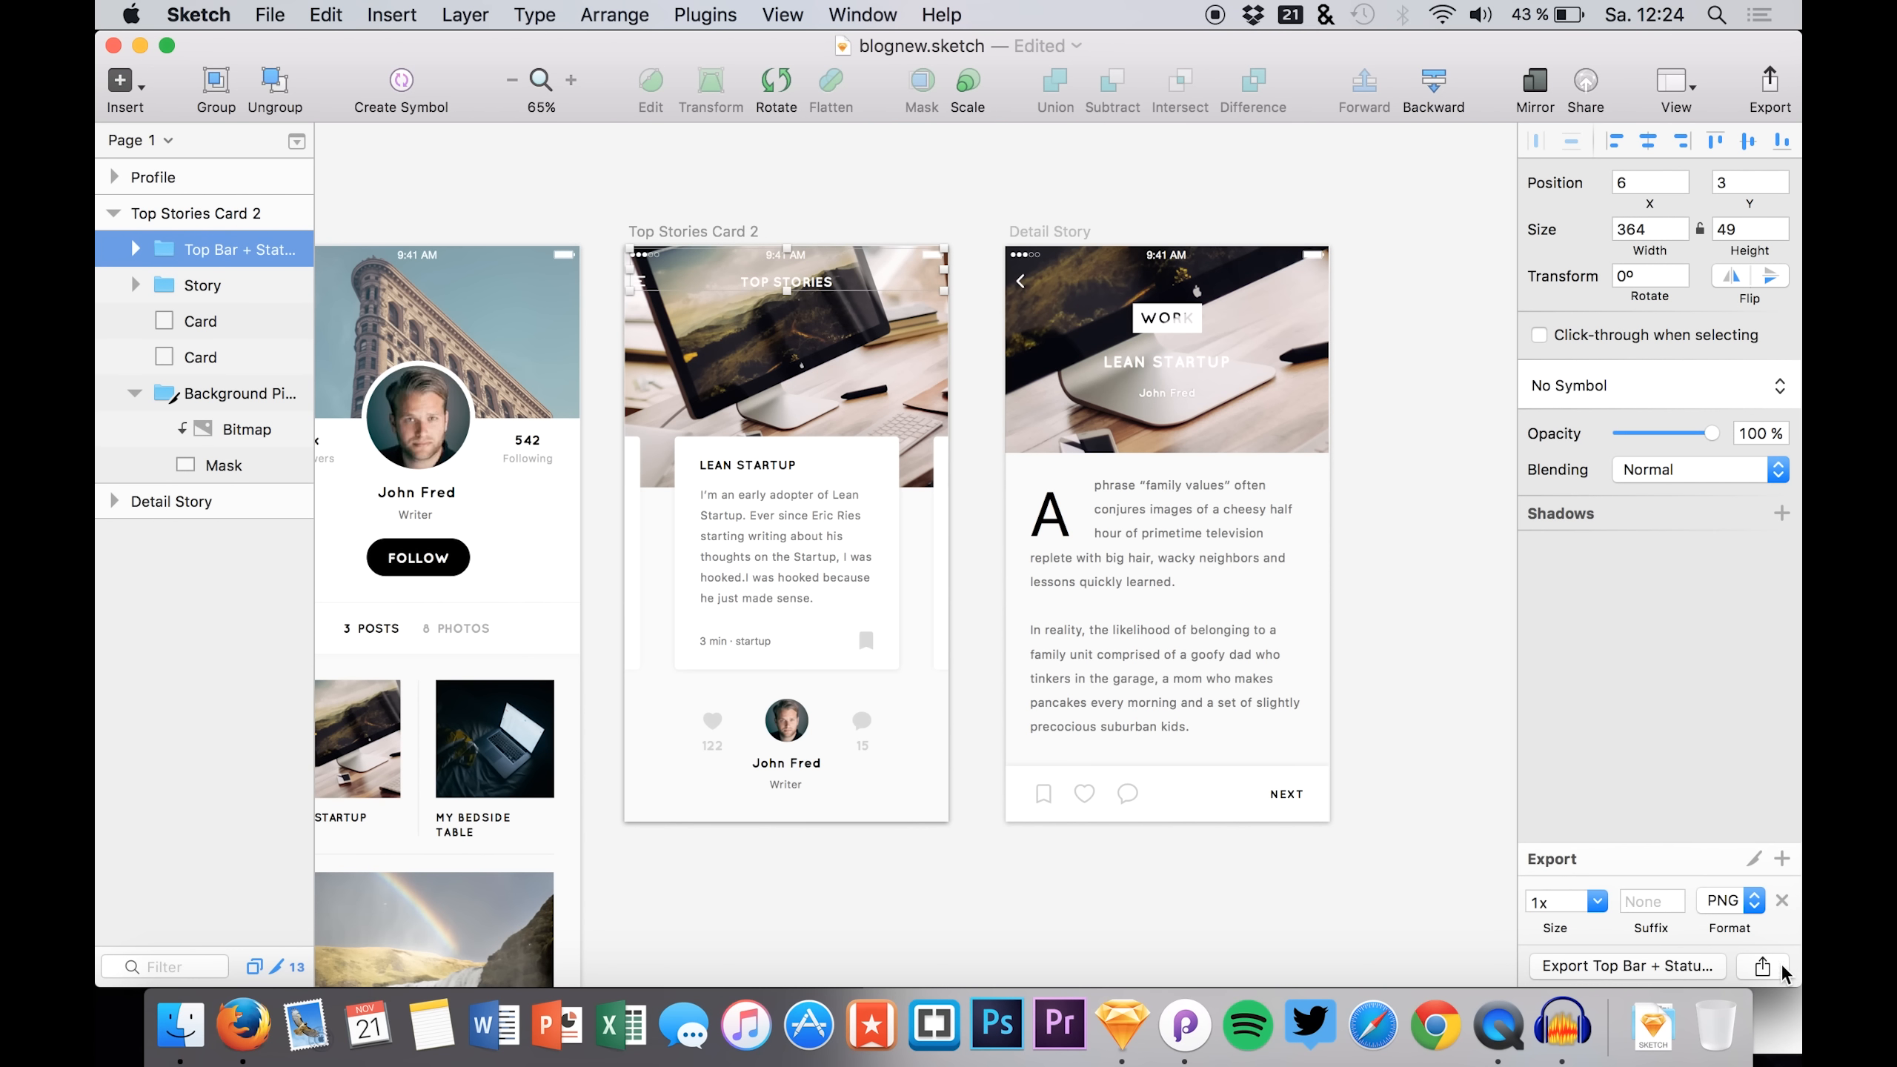
click(1597, 903)
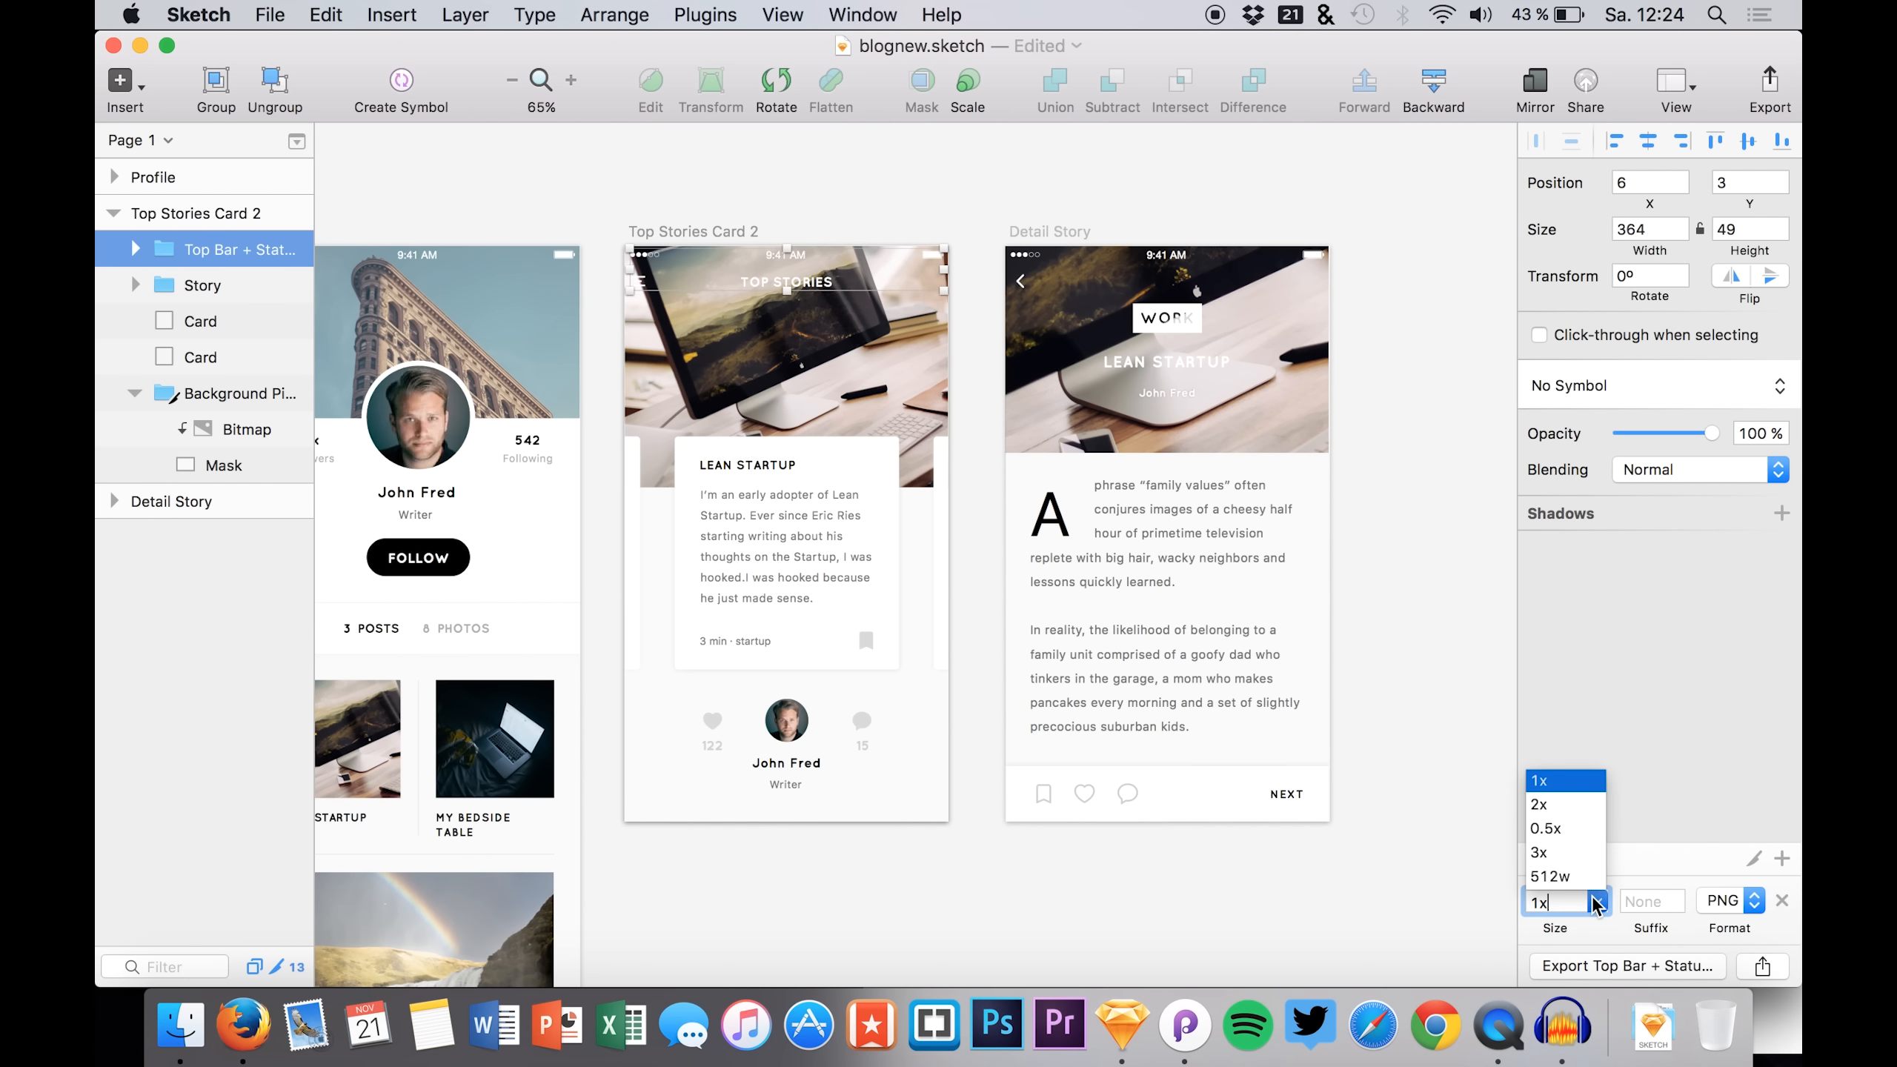
click(1541, 805)
click(1648, 897)
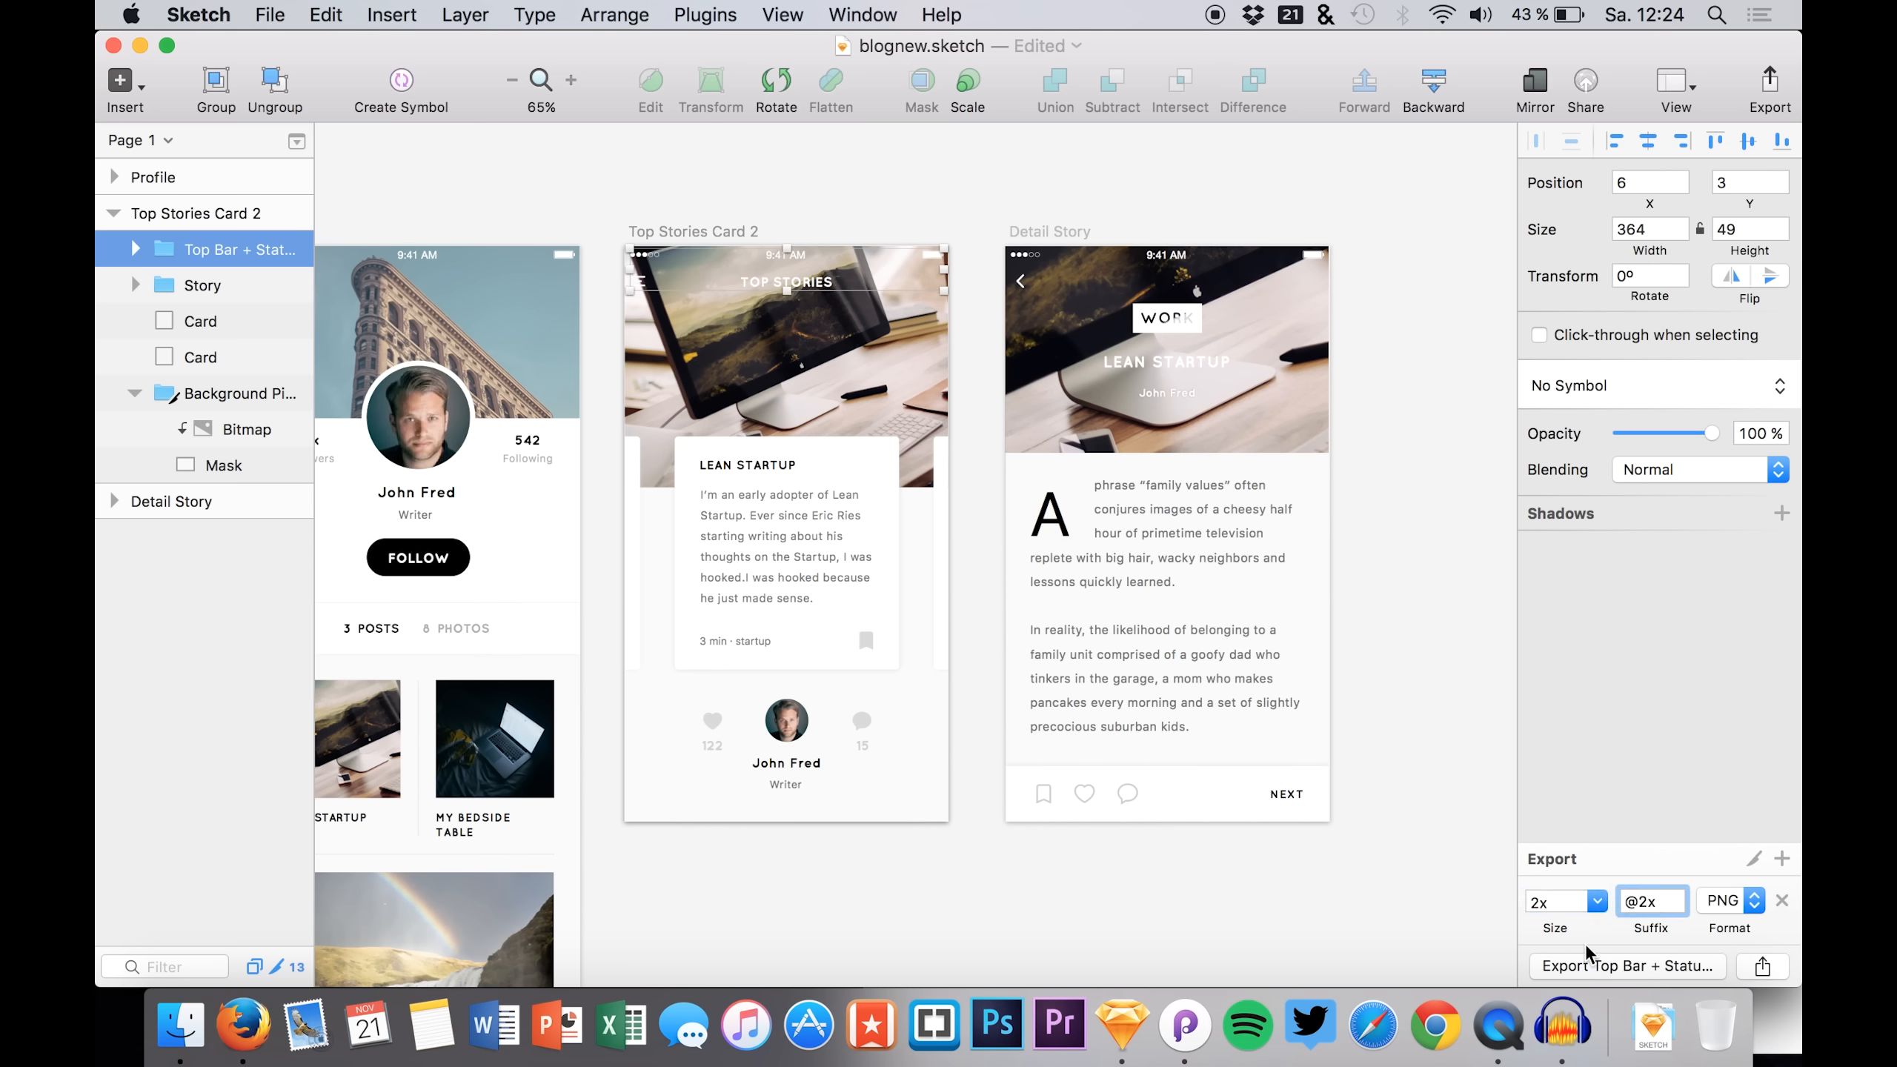
click(1594, 964)
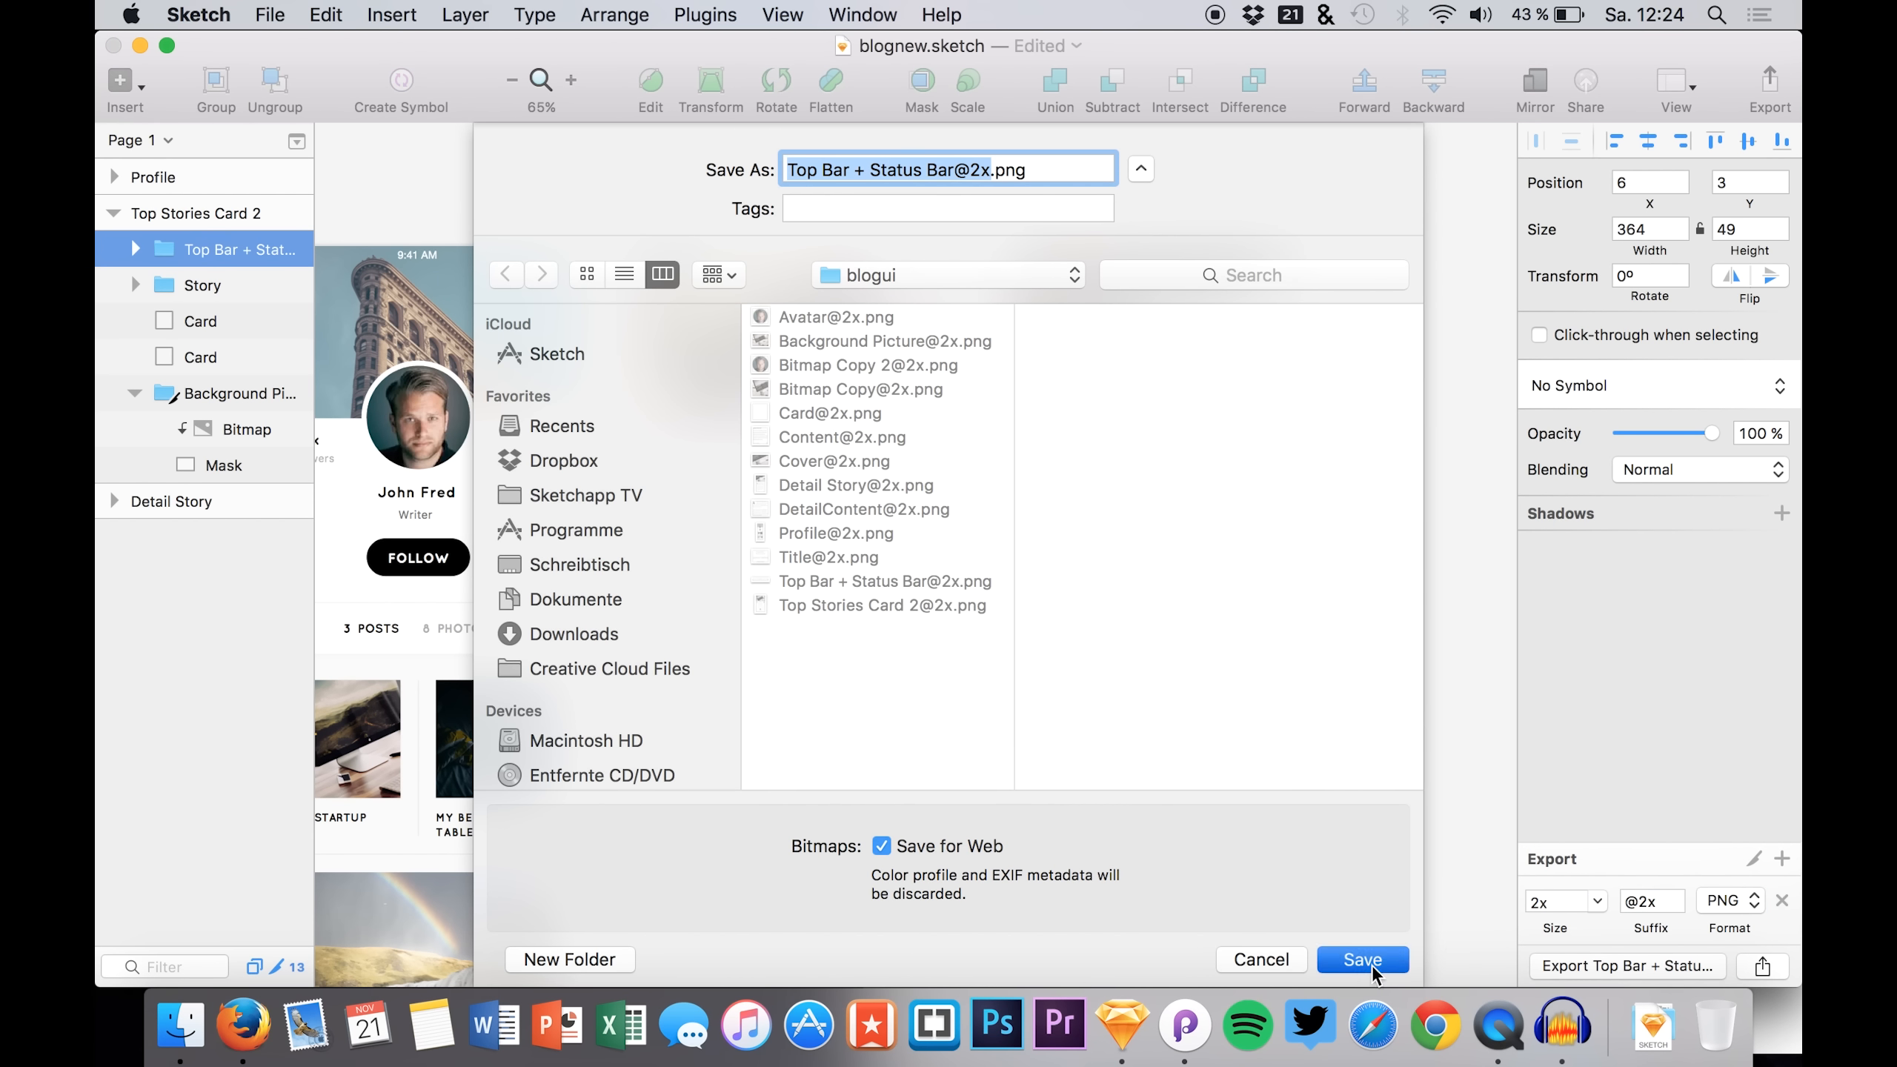
click(1372, 966)
click(1052, 293)
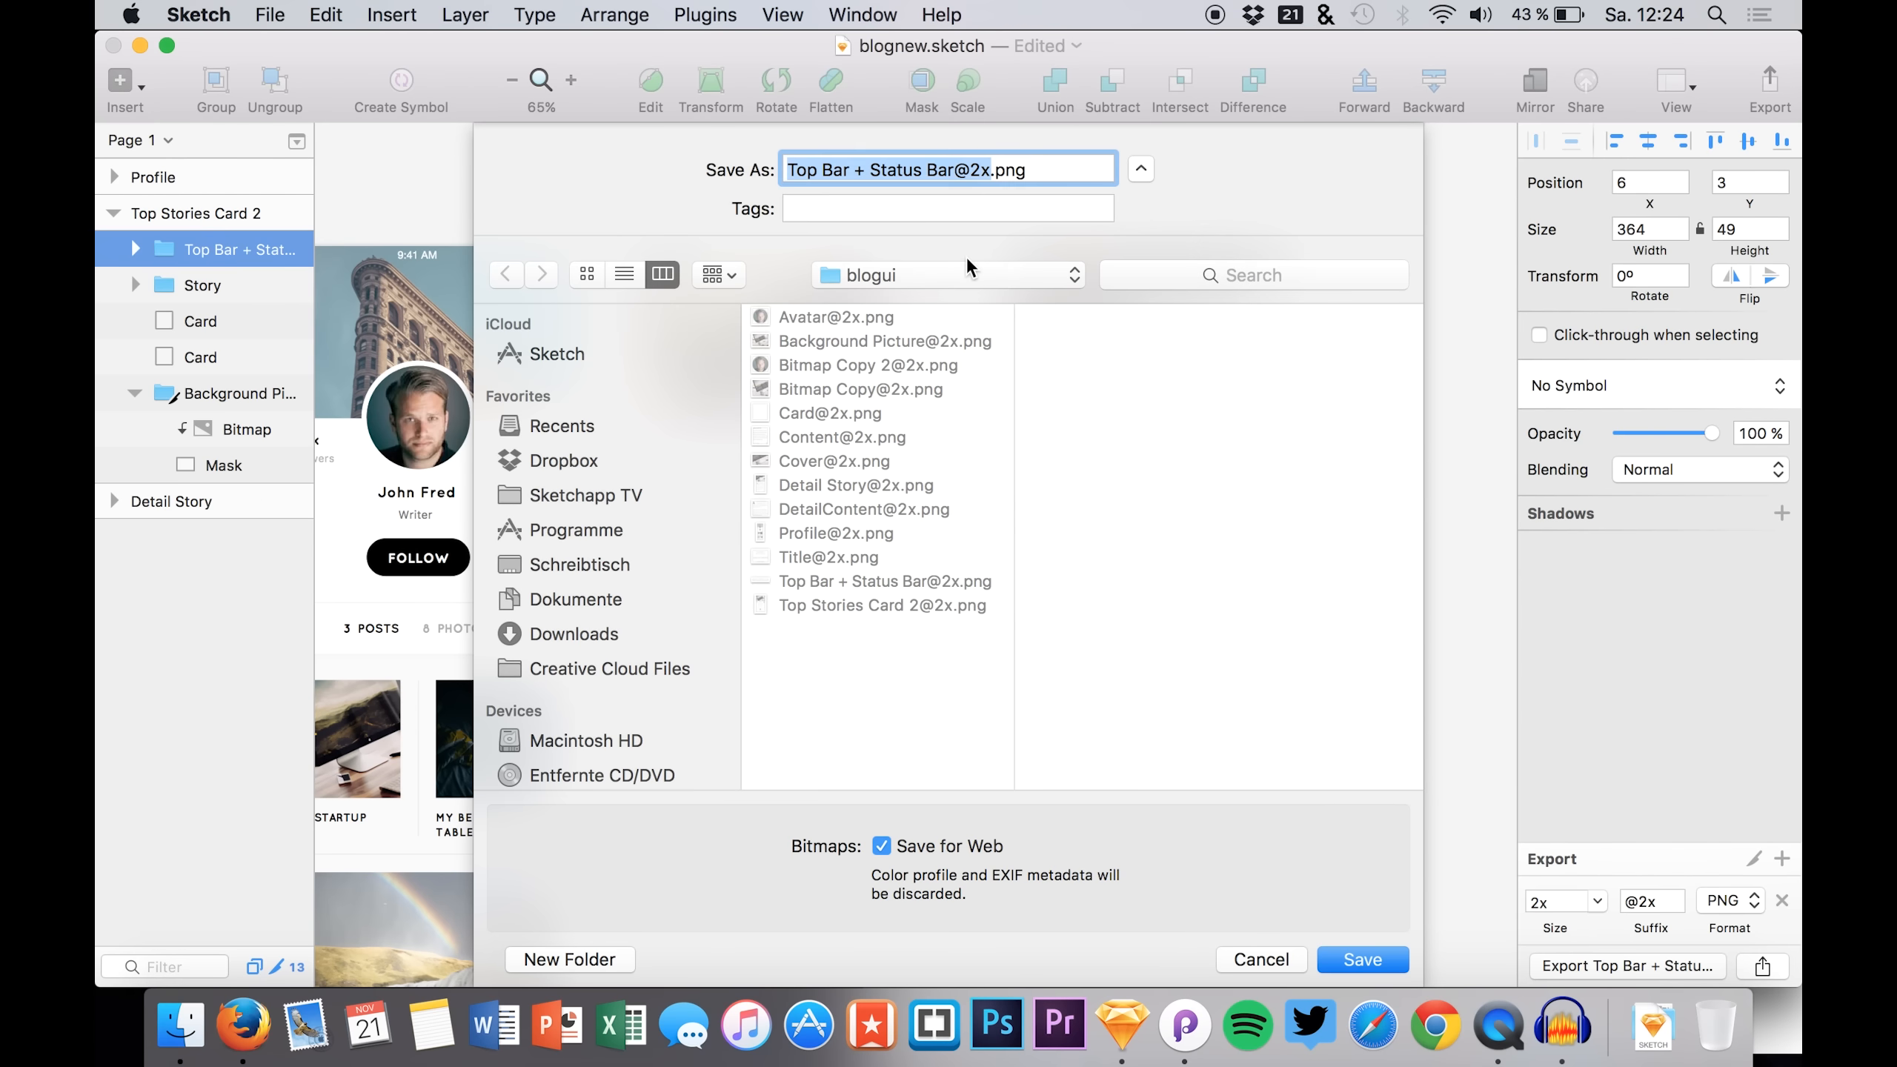
text(#)
key(Return)
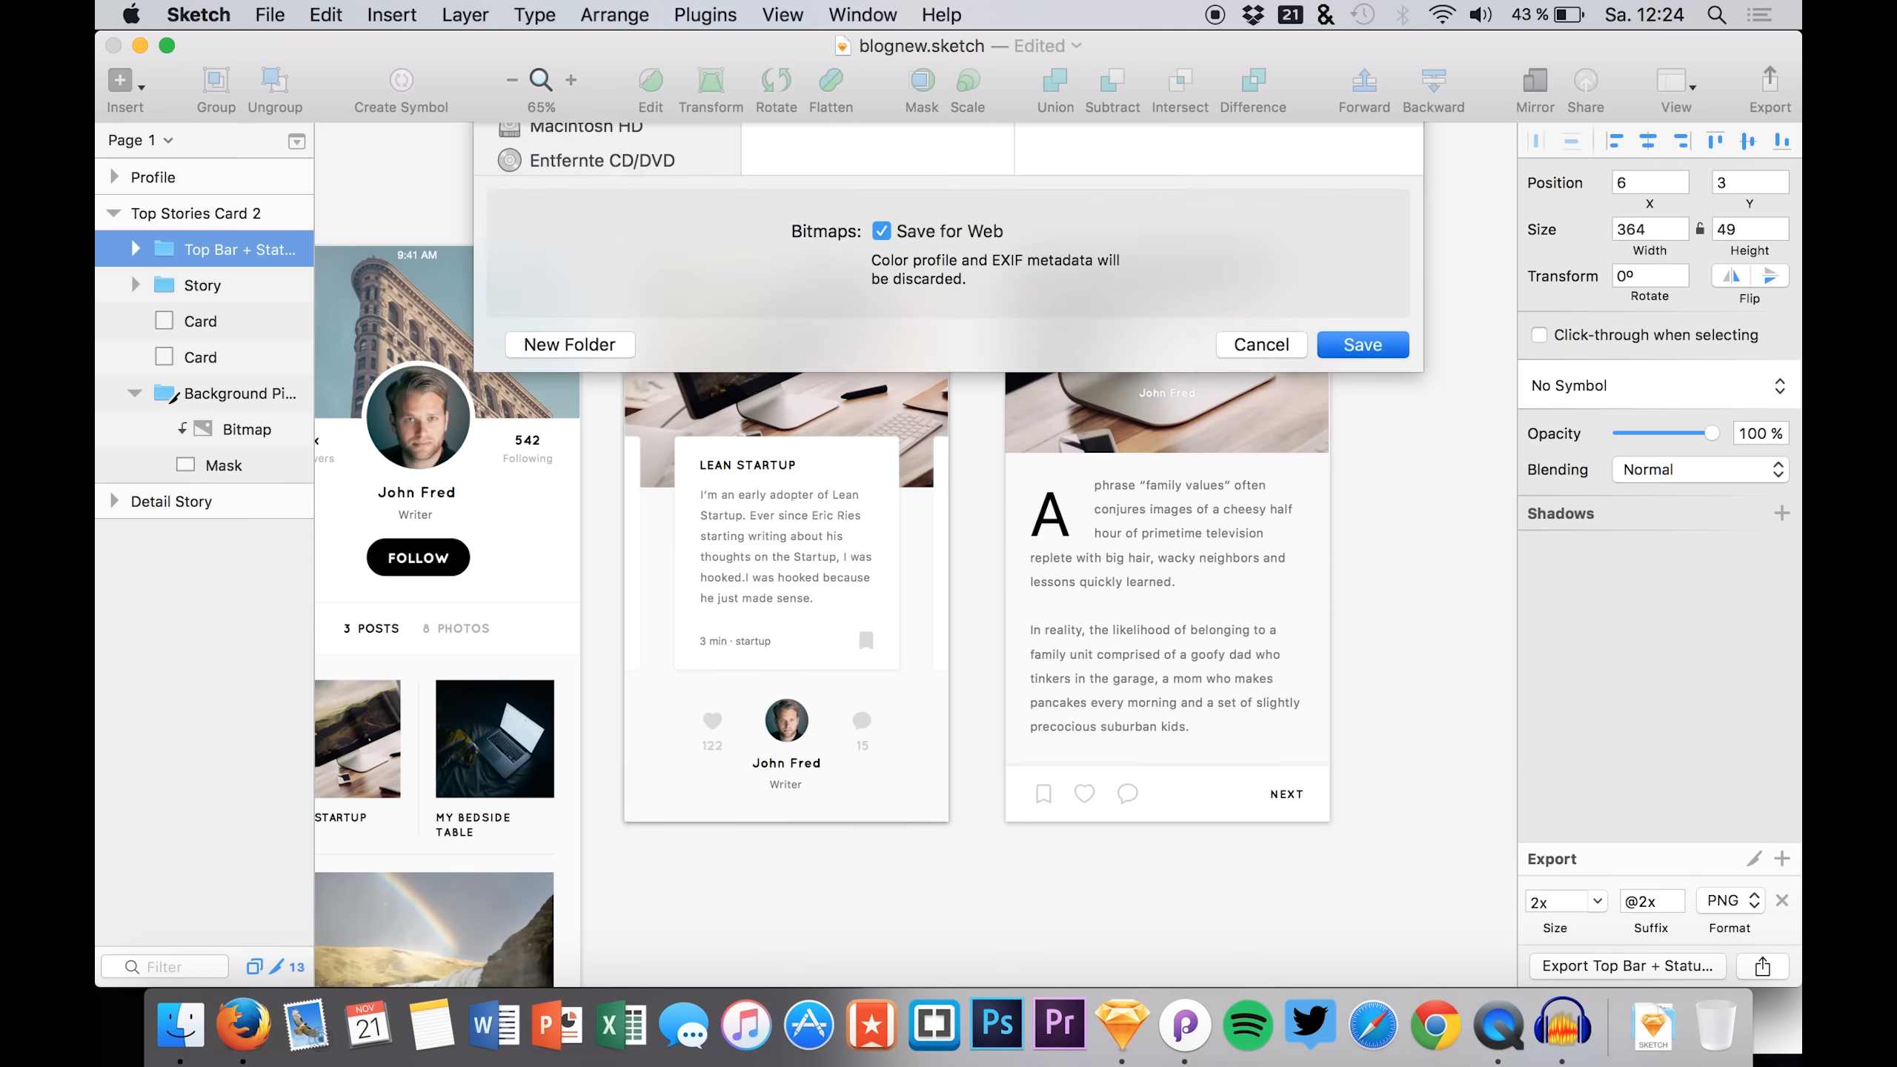
scroll(811, 195, left, 3)
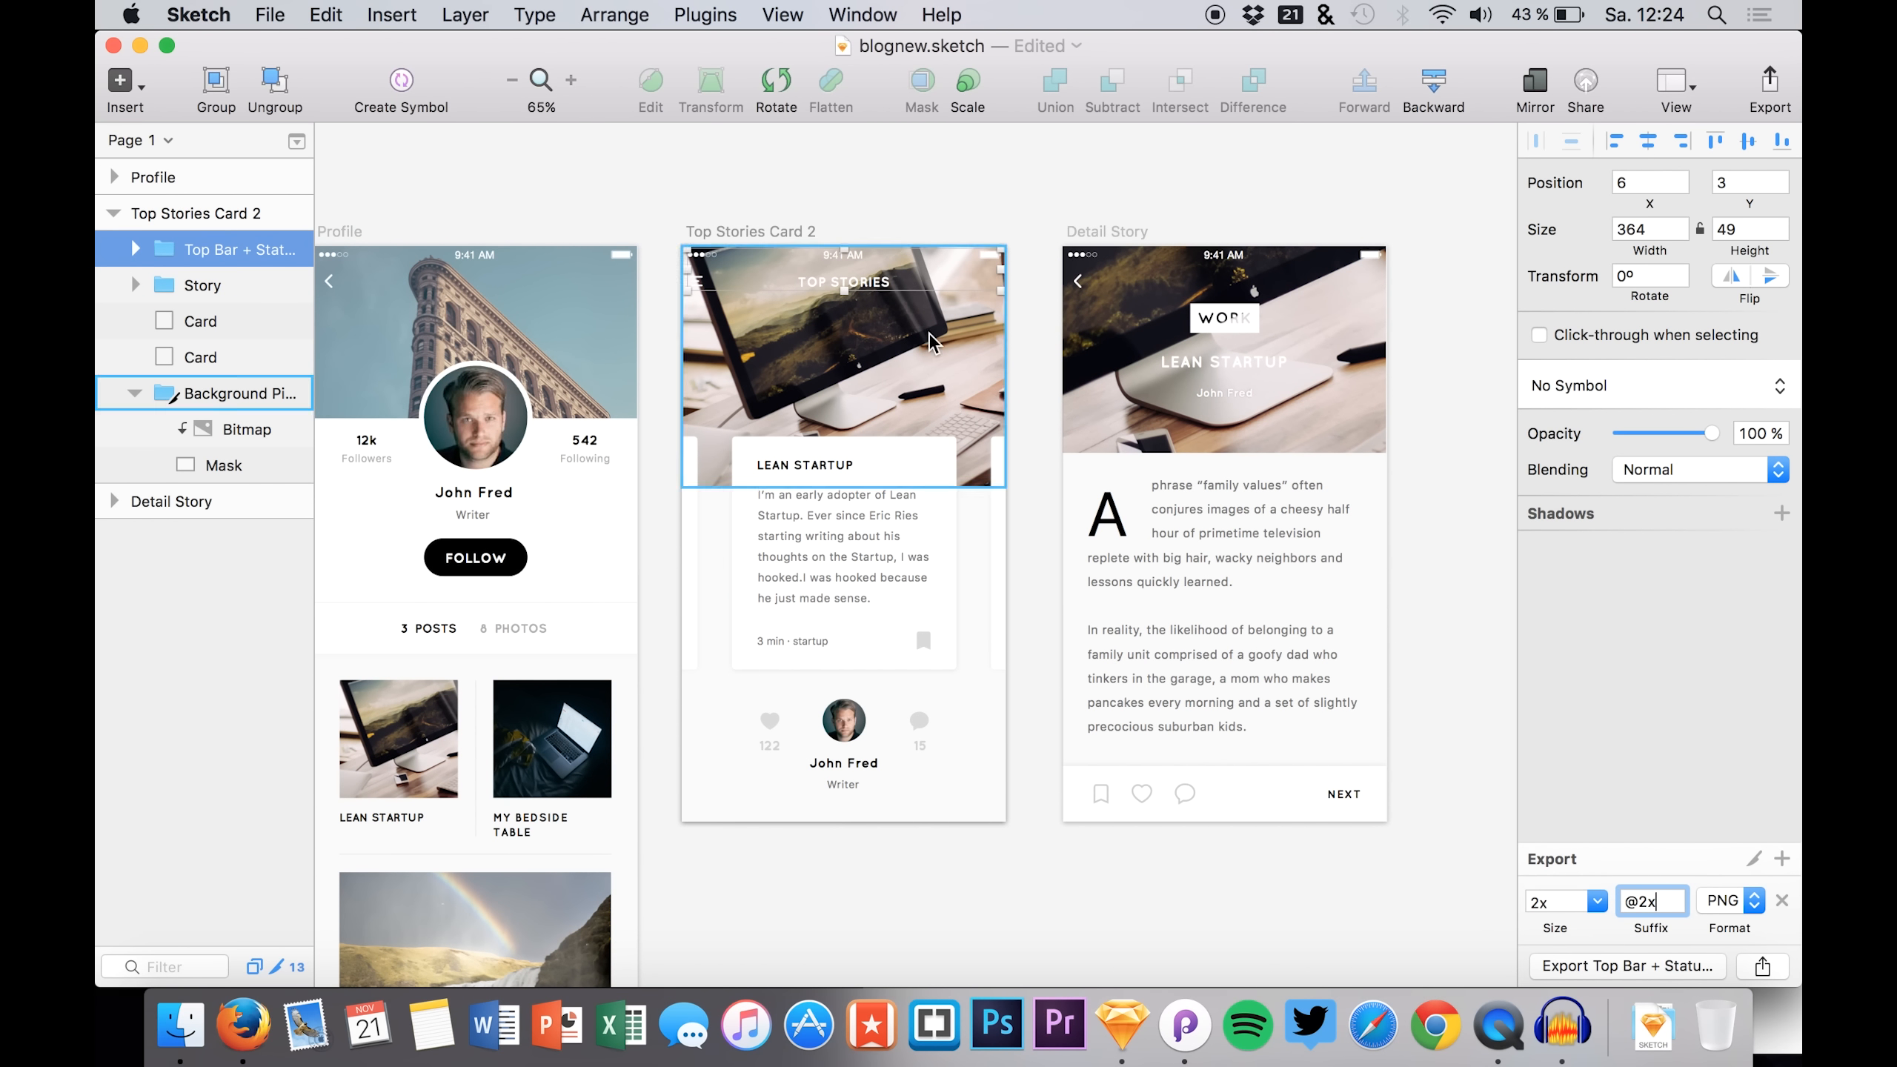
- Switch to Principle and review the card, avatar and content layers on Artboard 2
click(1015, 168)
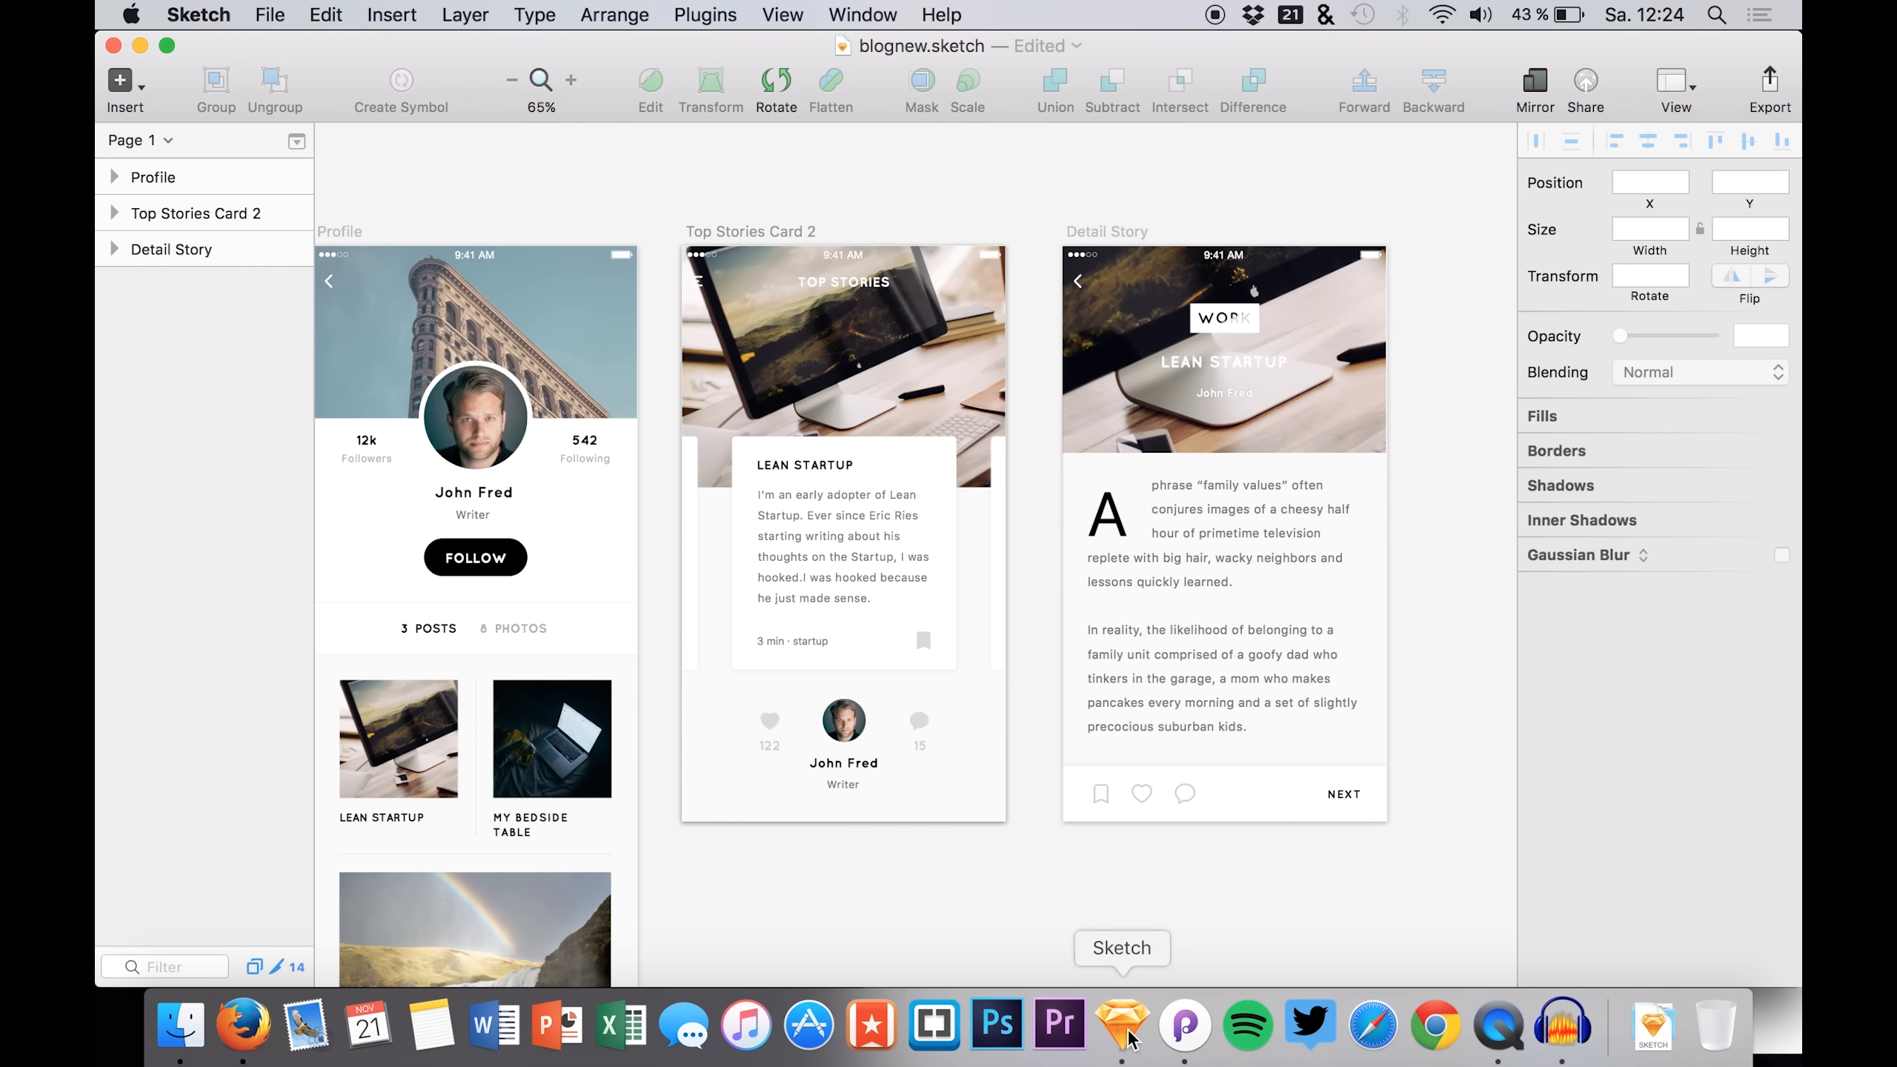
click(1185, 1026)
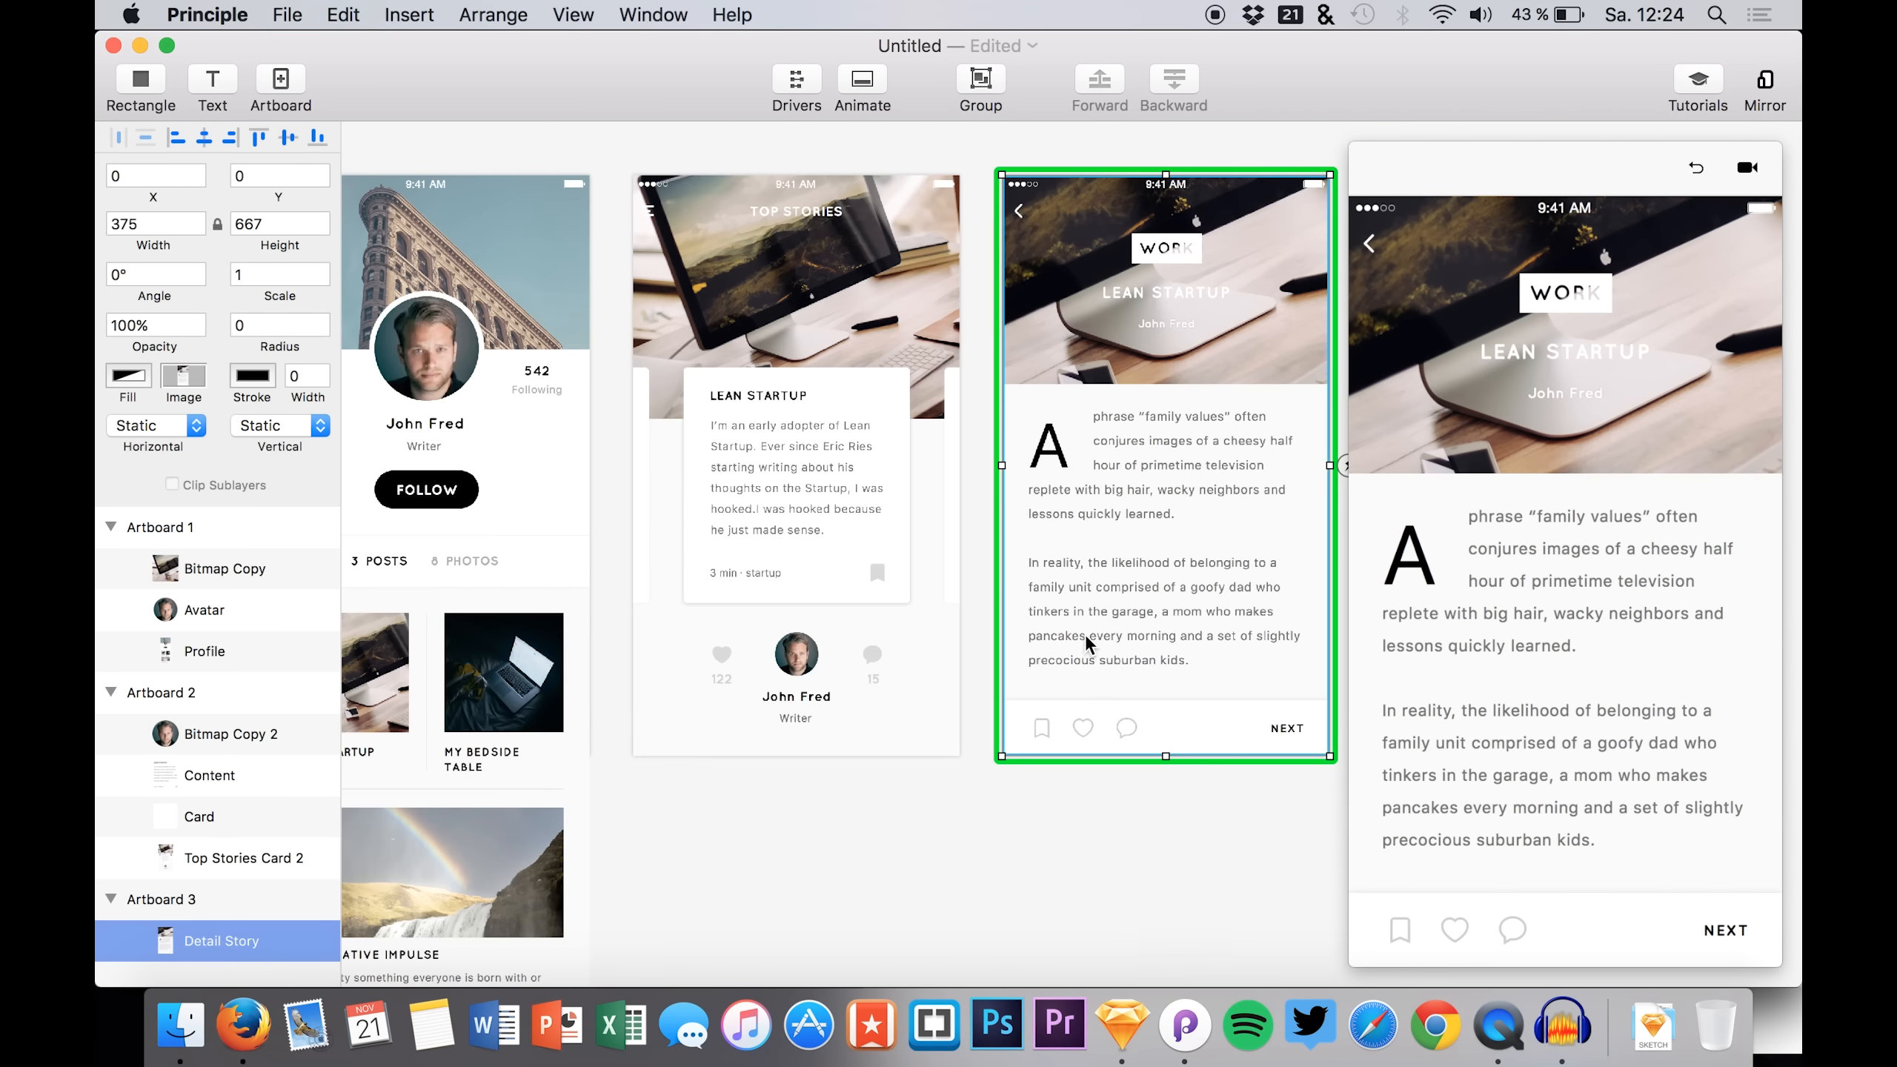
scroll(937, 557, right, 2)
click(835, 413)
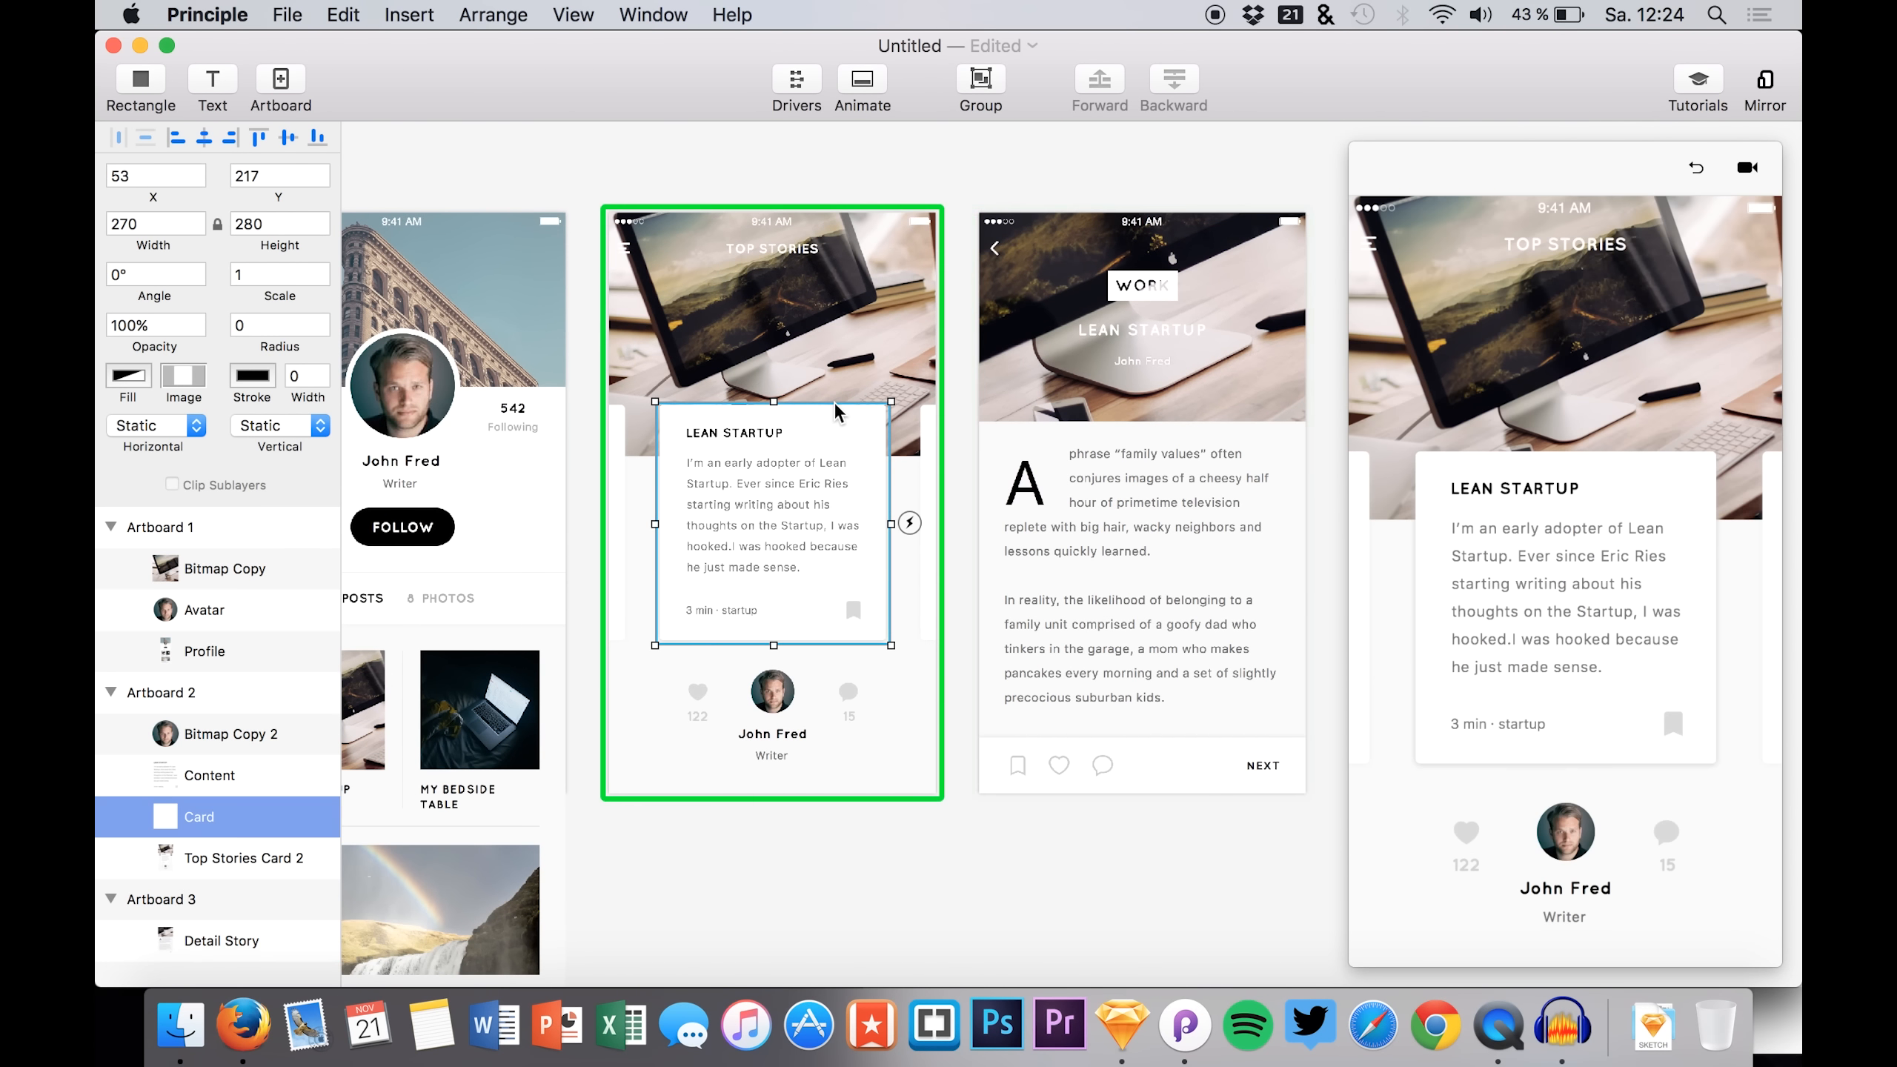
click(786, 362)
scroll(785, 369, left, 2)
click(224, 734)
click(209, 775)
click(180, 1026)
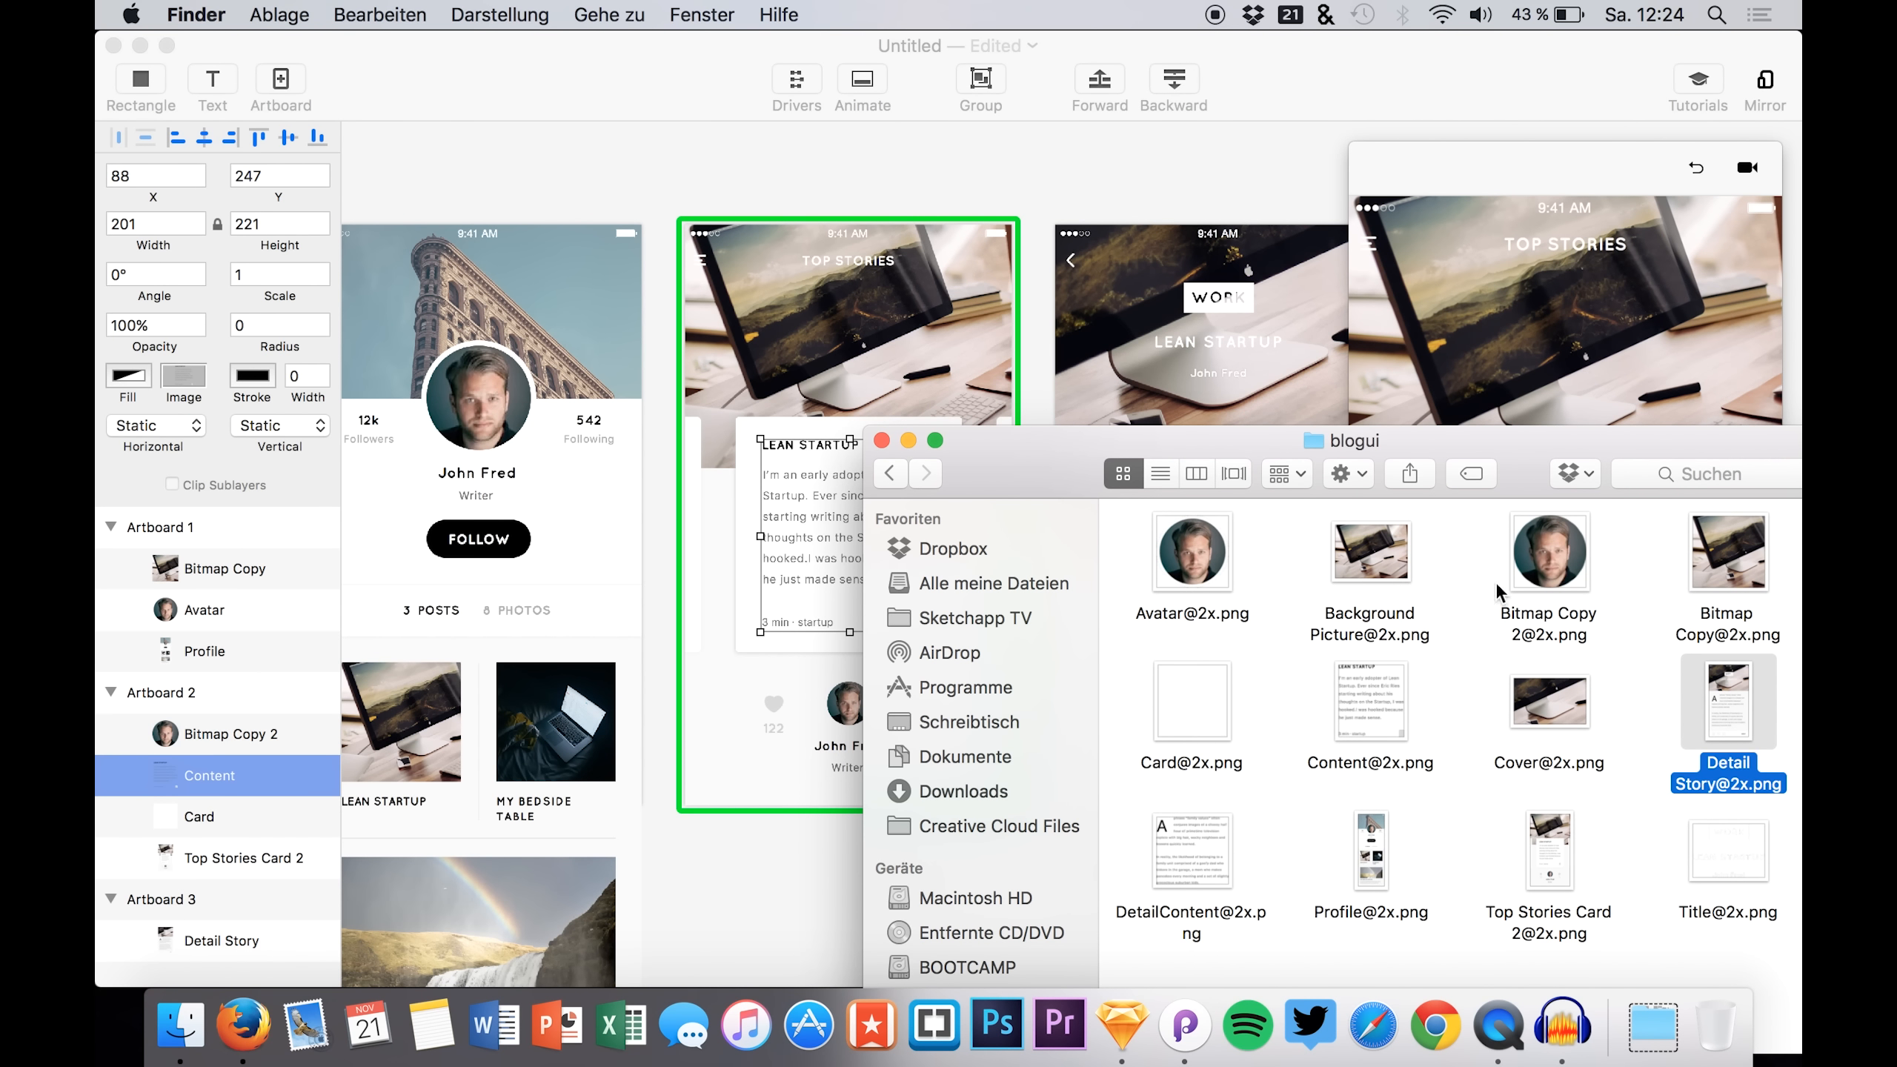
drag(1355, 567, 818, 297)
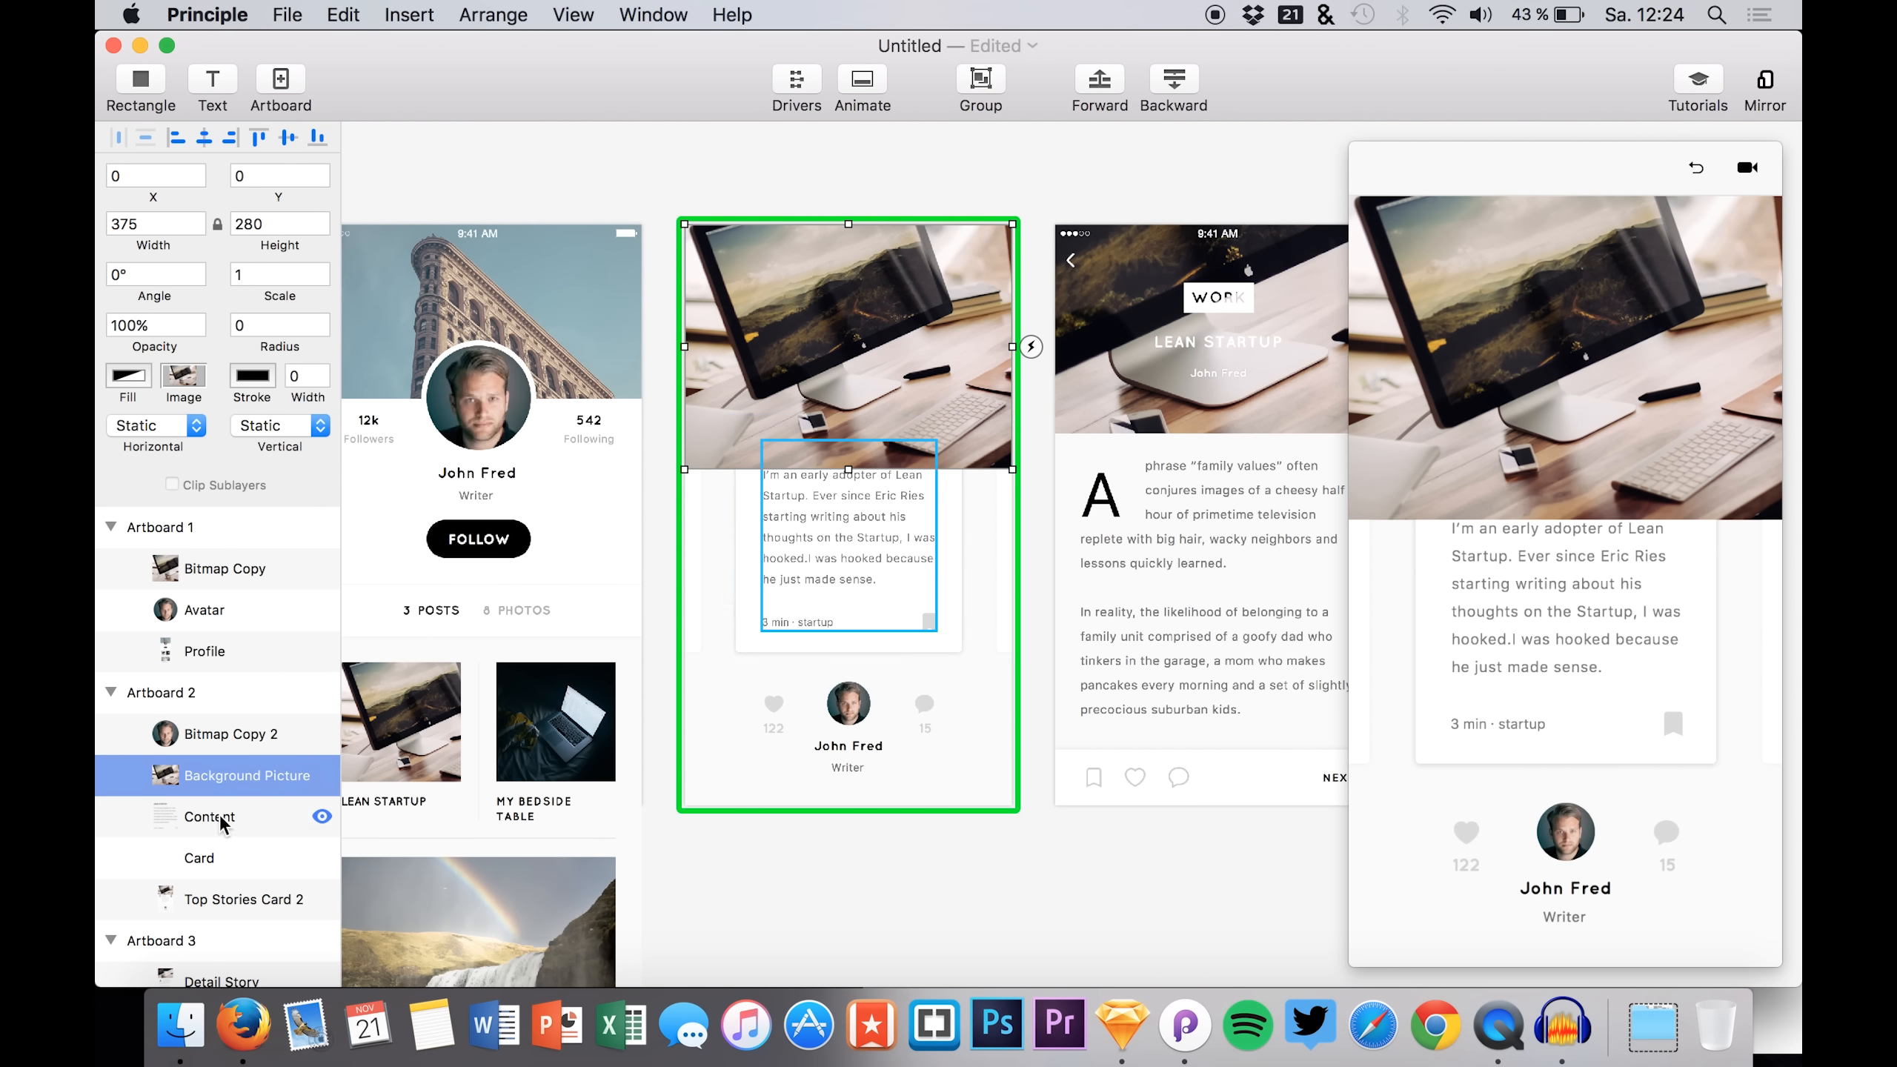
click(189, 856)
drag(201, 792, 154, 886)
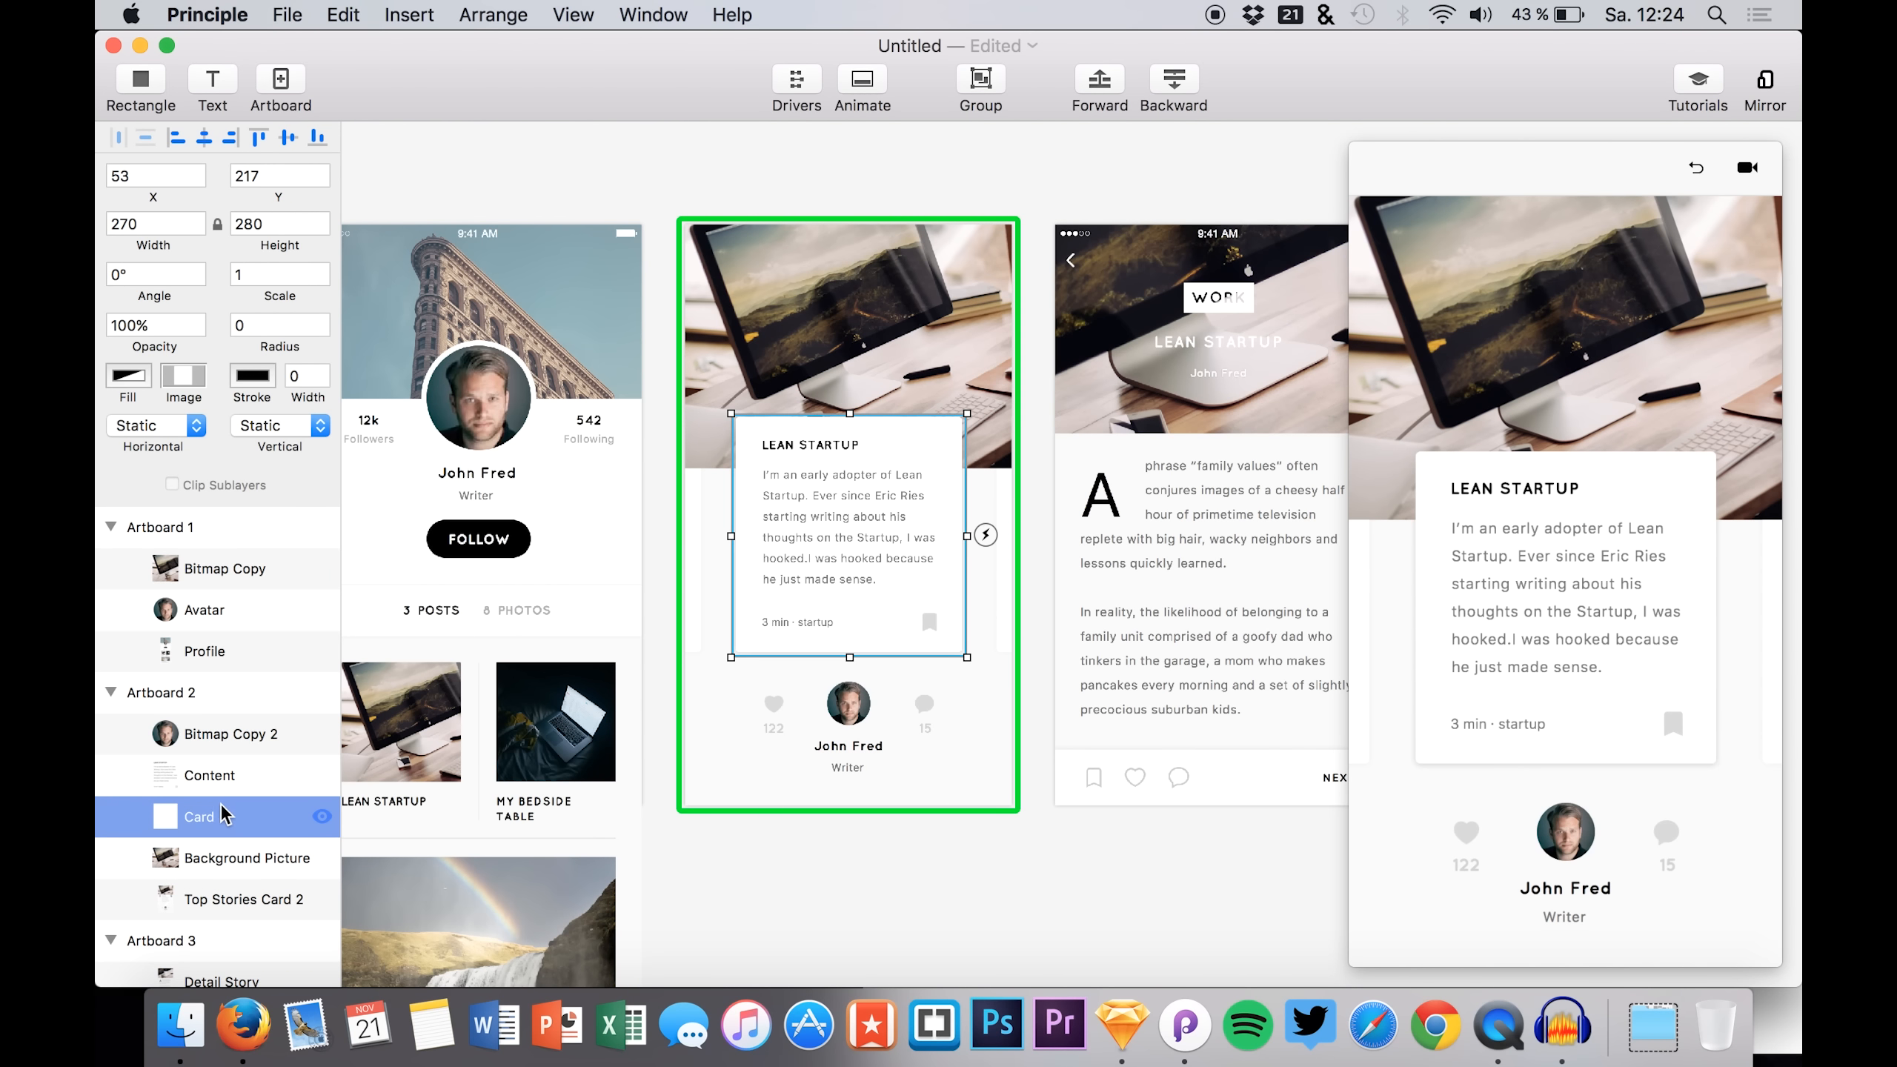
- Duplicate the Card layer on Artboard 2 and shift the copy right to X 353, partly beyond the artboard's edge
key(super+d)
key(shift+Right)
key(shift+Right)
key(shift+Right)
key(shift+Right)
key(shift+Right)
key(shift+Right)
key(shift+Right)
key(shift+Right)
key(shift+Right)
key(shift+Right)
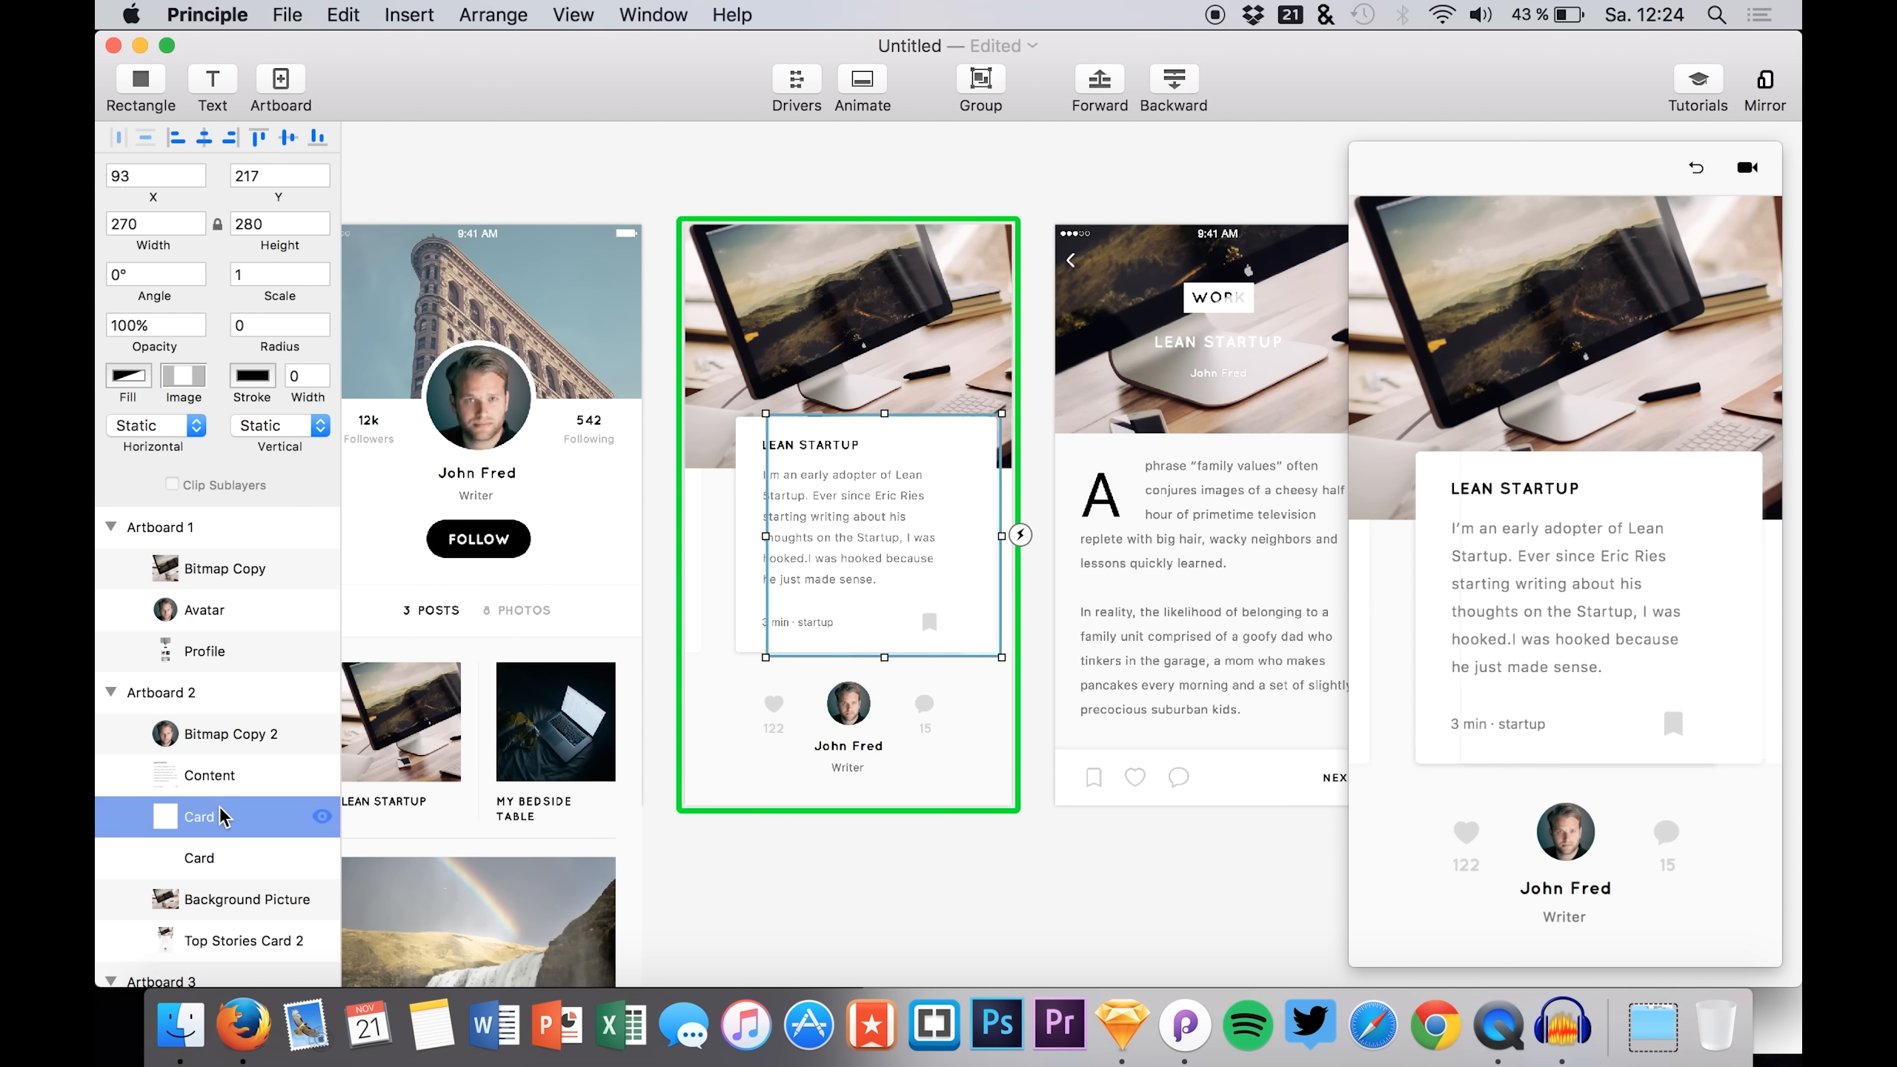
key(shift+Right)
scroll(747, 509, up, 5)
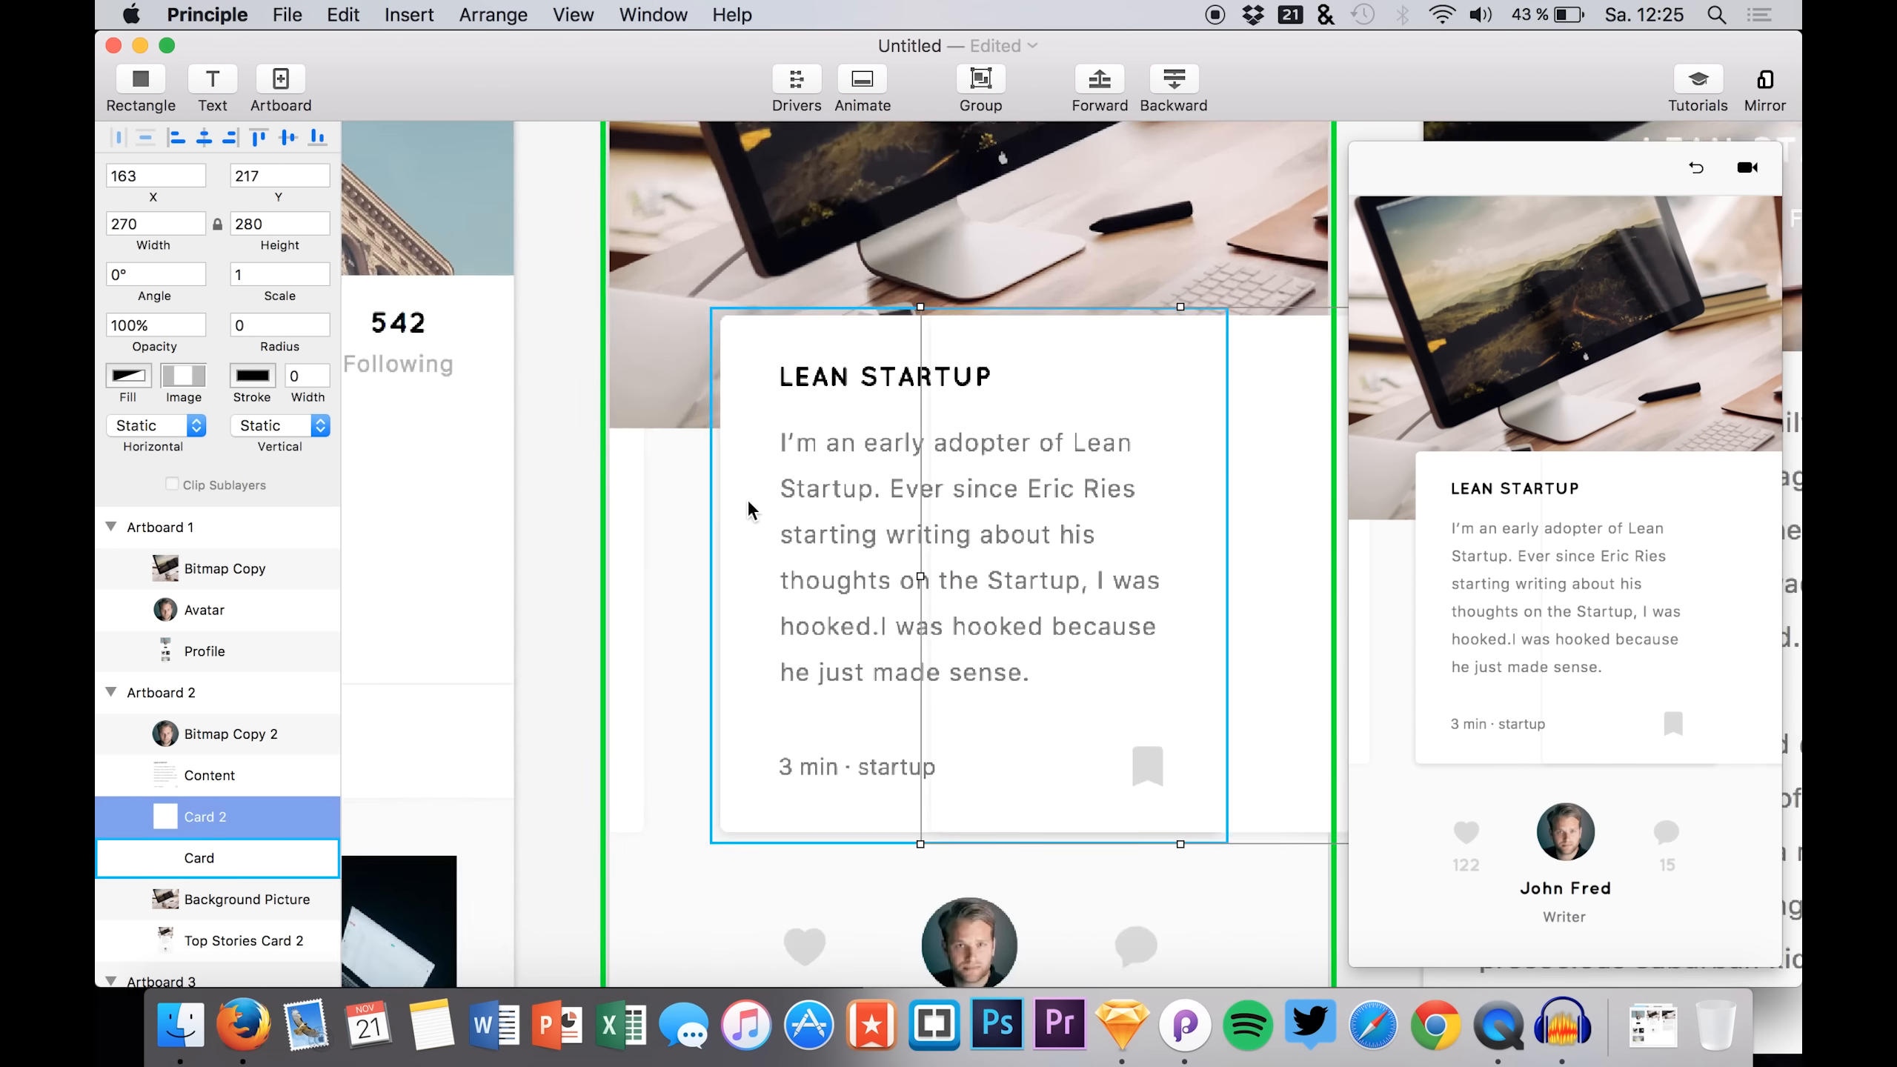
scroll(749, 511, down, 3)
scroll(586, 598, up, 10)
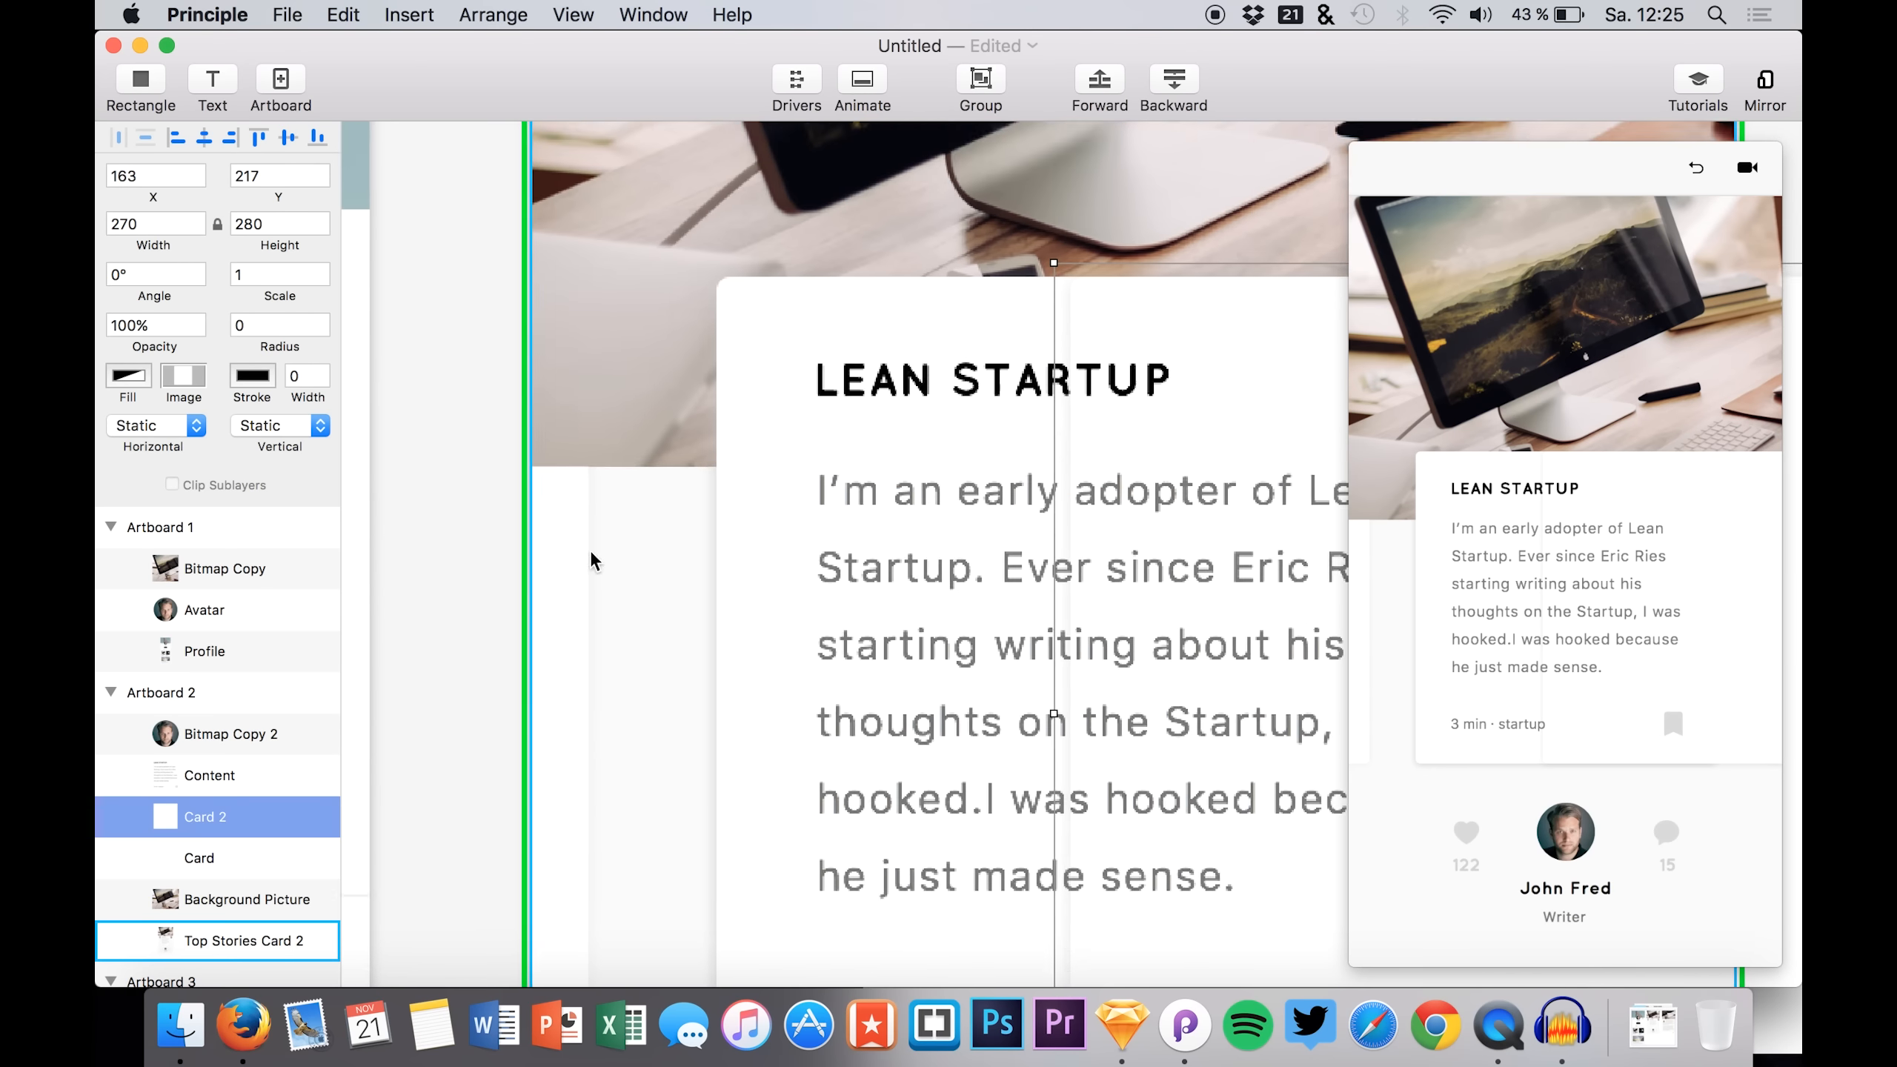
scroll(575, 556, up, 2)
scroll(600, 566, right, 10)
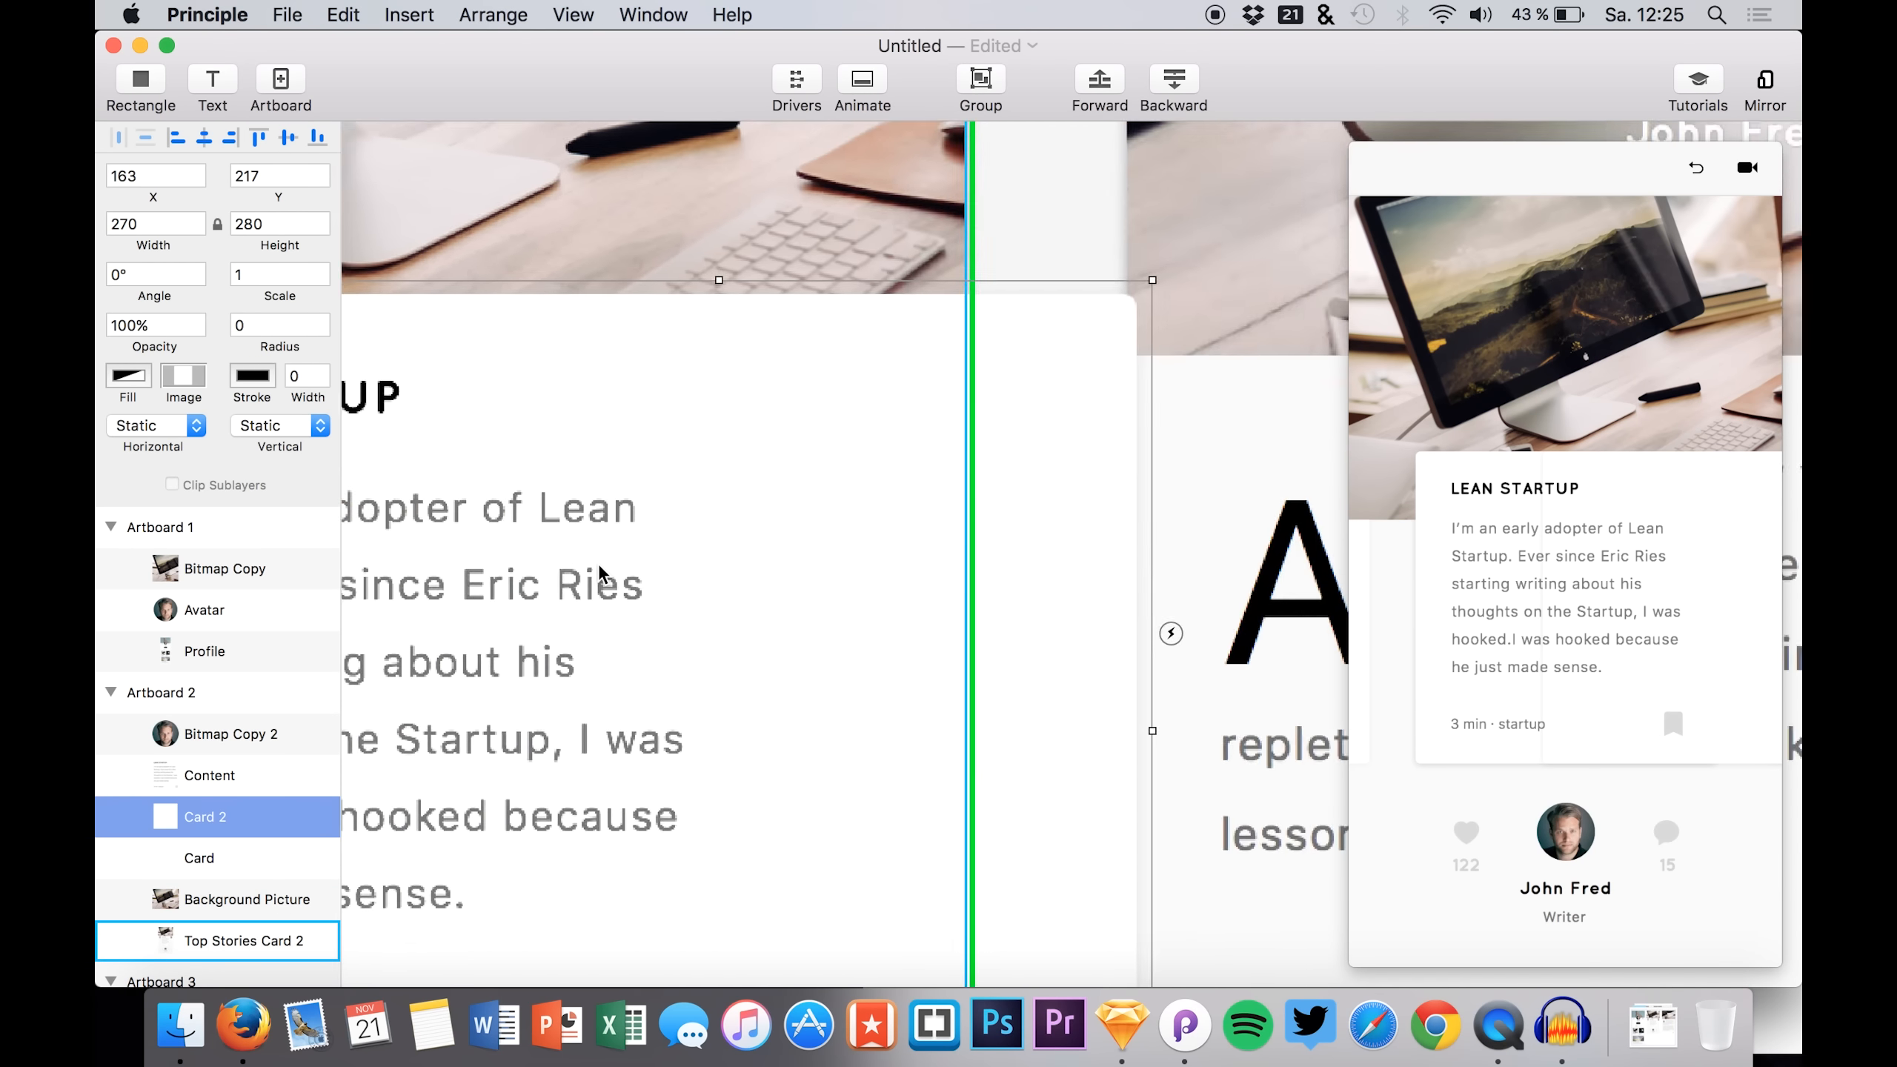
scroll(599, 566, down, 5)
scroll(599, 566, up, 2)
scroll(599, 566, down, 4)
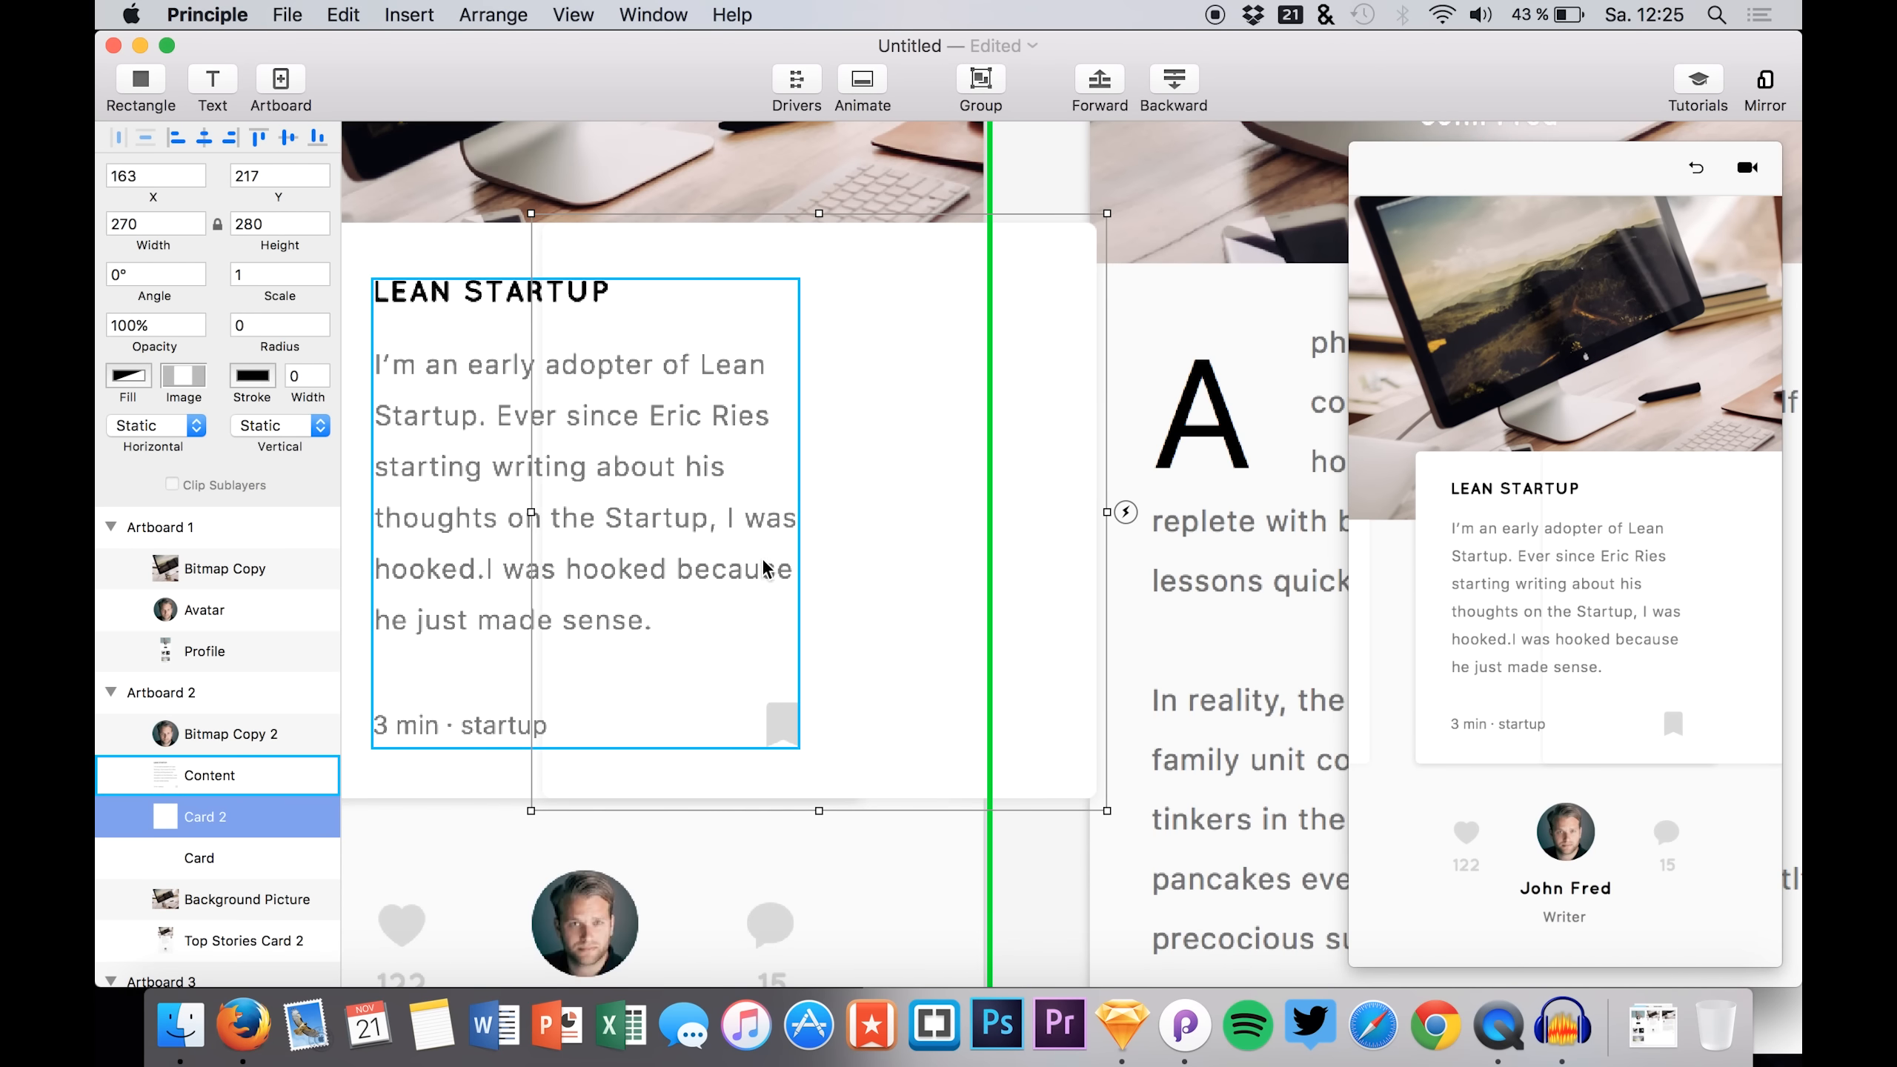
key(shift+Right)
key(shift+Right)
key(shift+Right)
key(shift+Right)
key(shift+Right)
key(shift+Right)
key(shift+Right)
key(shift+Right)
key(shift+Right)
key(shift+Right)
key(shift+Right)
key(shift+Right)
key(shift+Right)
key(shift+Right)
key(shift+Right)
key(shift+Right)
key(shift+Right)
key(shift+Right)
key(shift+Right)
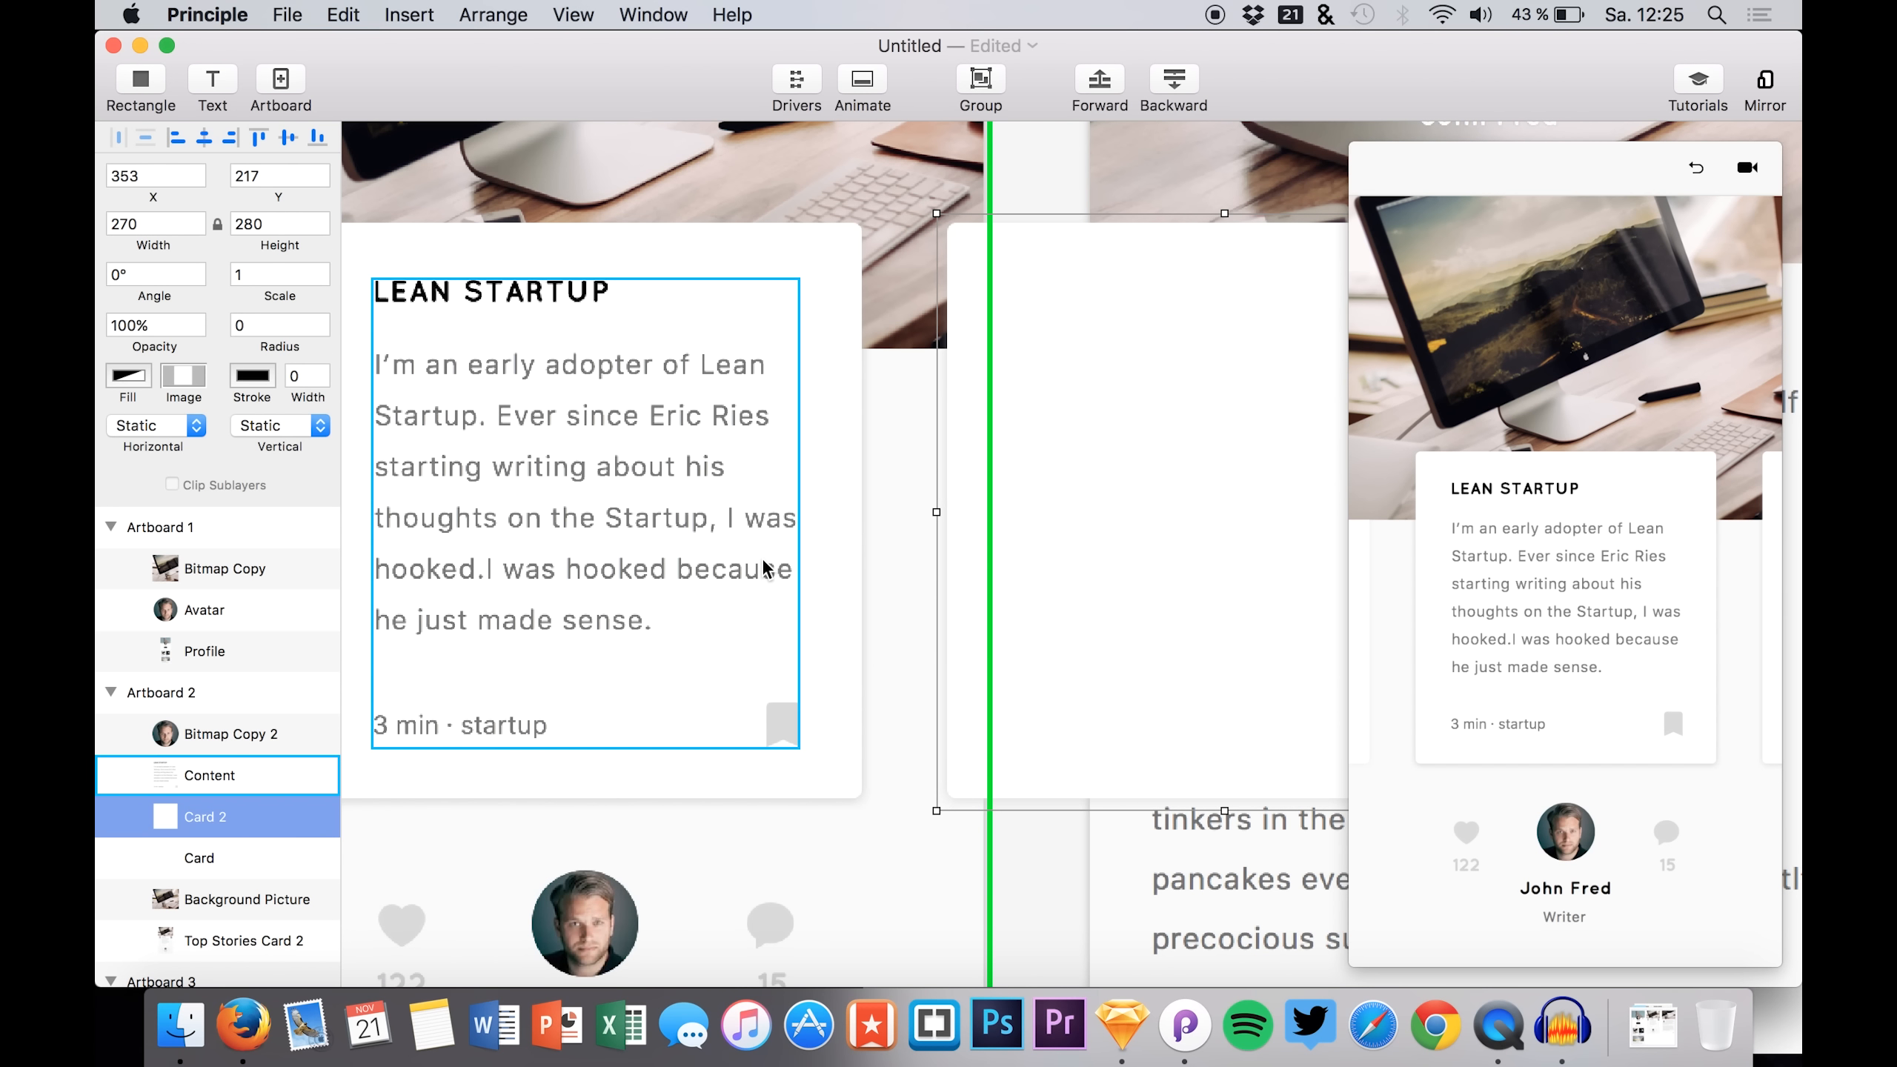
key(Right)
key(Left)
key(Right)
key(Left)
- Duplicate the original Card layer again and shift this copy left to X -247, partly beyond the artboard's edge
scroll(583, 529, left, 10)
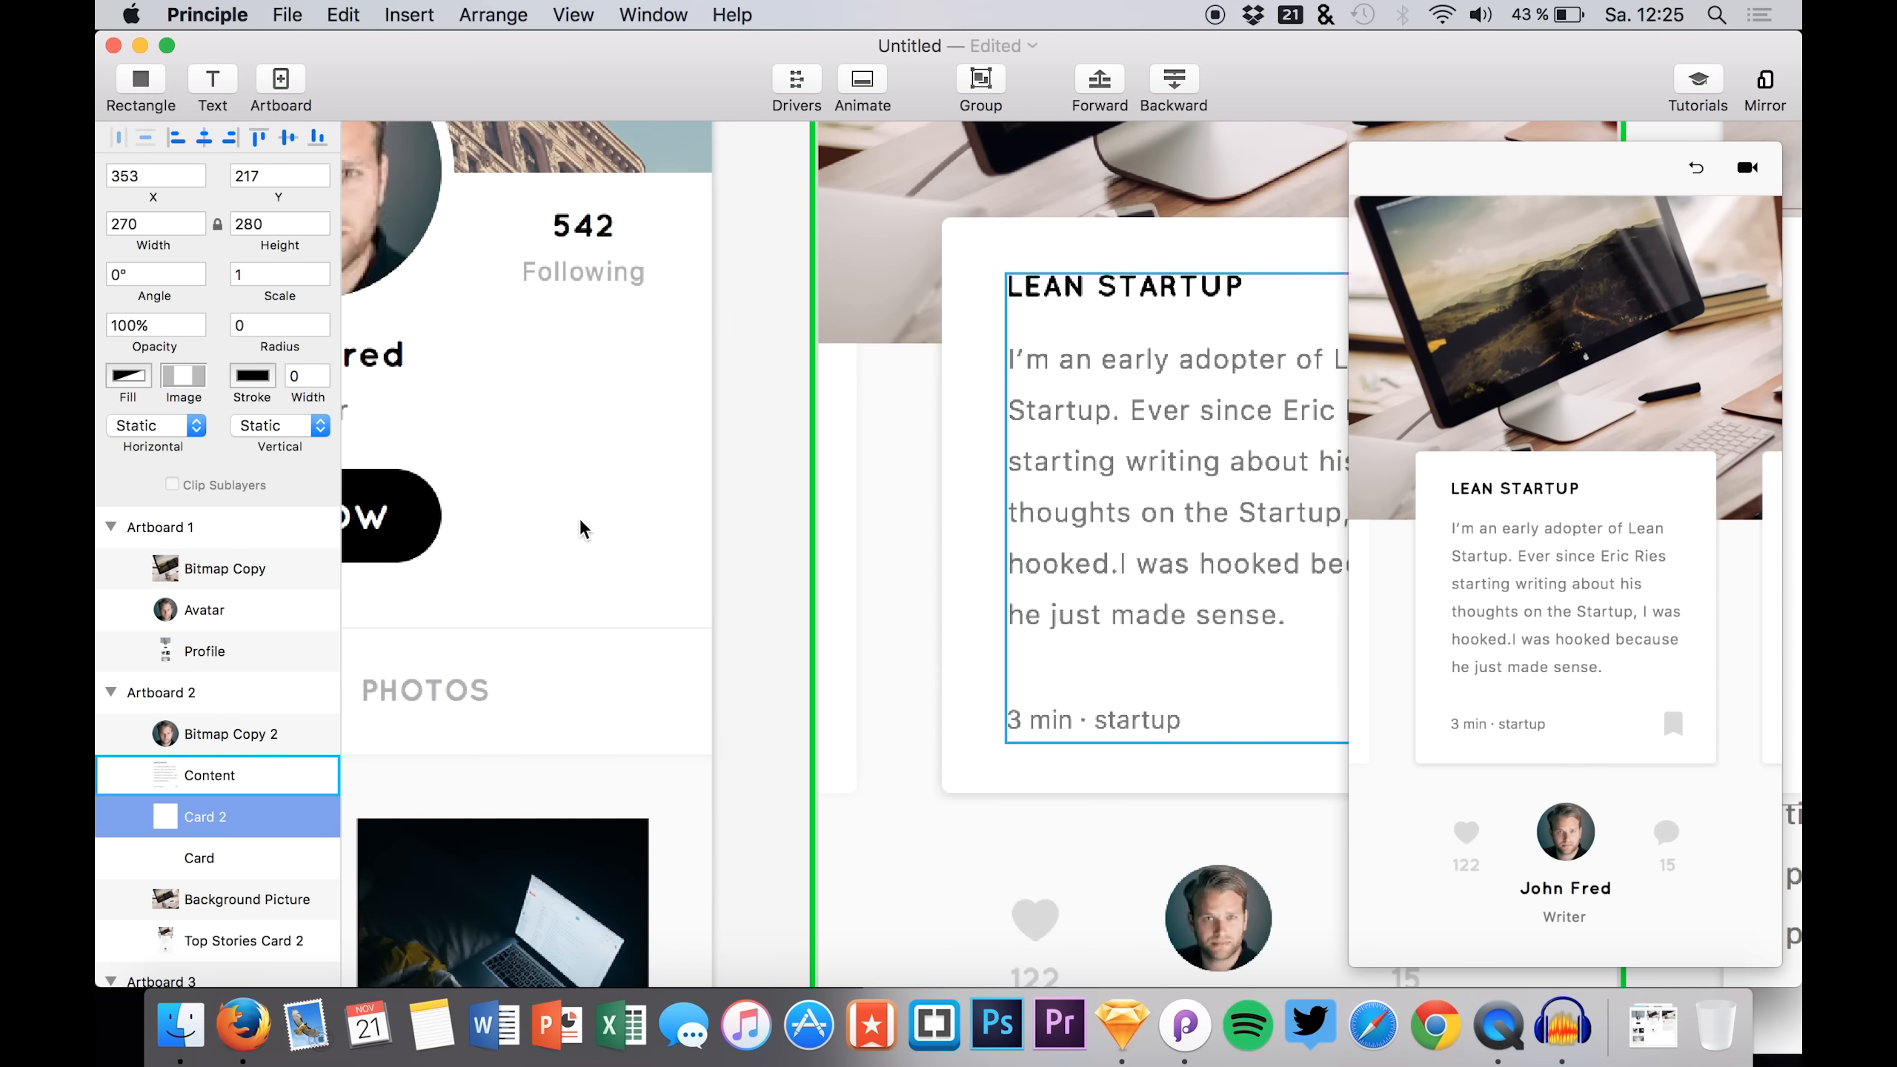
click(179, 852)
key(super+d)
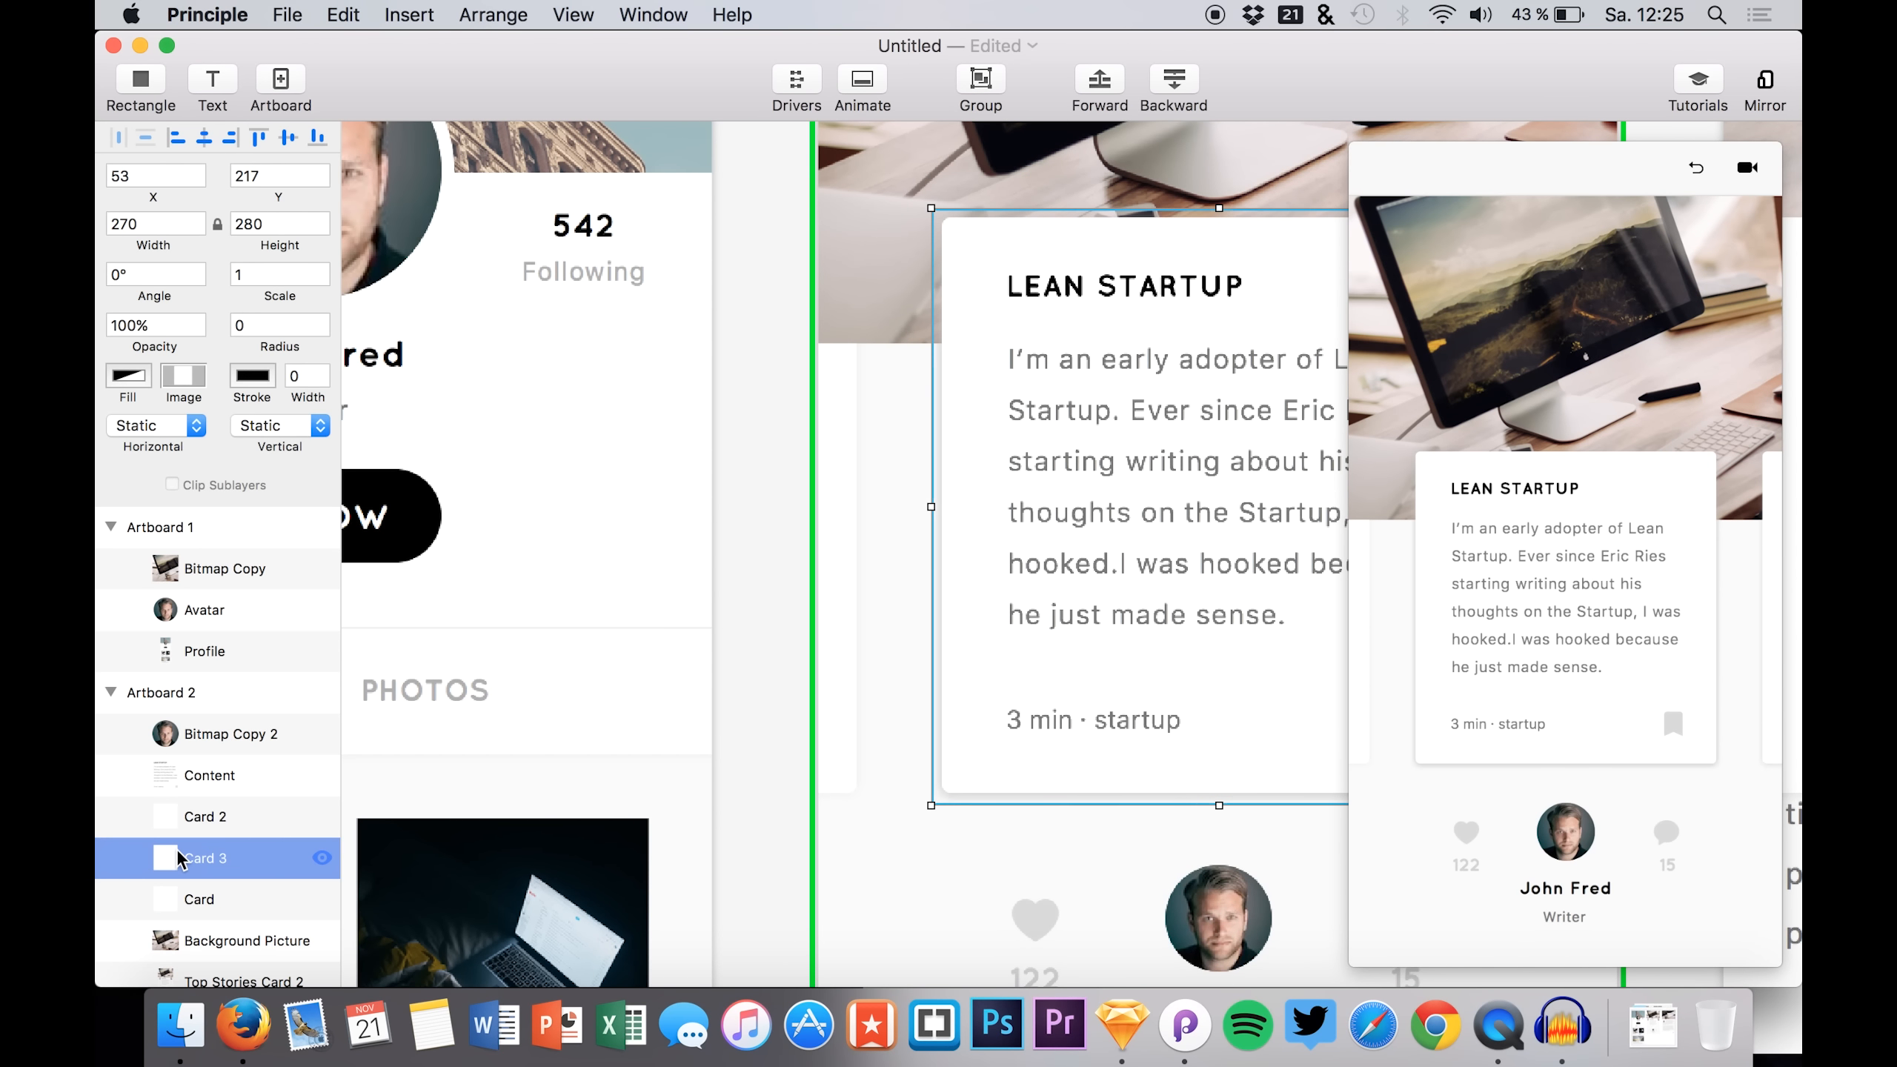
key(shift+Left)
key(shift+Left)
key(shift+Left)
key(shift+Left)
key(shift+Left)
key(shift+Left)
key(shift+Left)
key(shift+Left)
key(shift+Left)
key(shift+Left)
key(shift+Left)
key(shift+Left)
key(shift+Left)
key(shift+Left)
key(shift+Left)
key(shift+Left)
key(shift+Left)
key(shift+Left)
key(shift+Left)
key(shift+Left)
key(shift+Left)
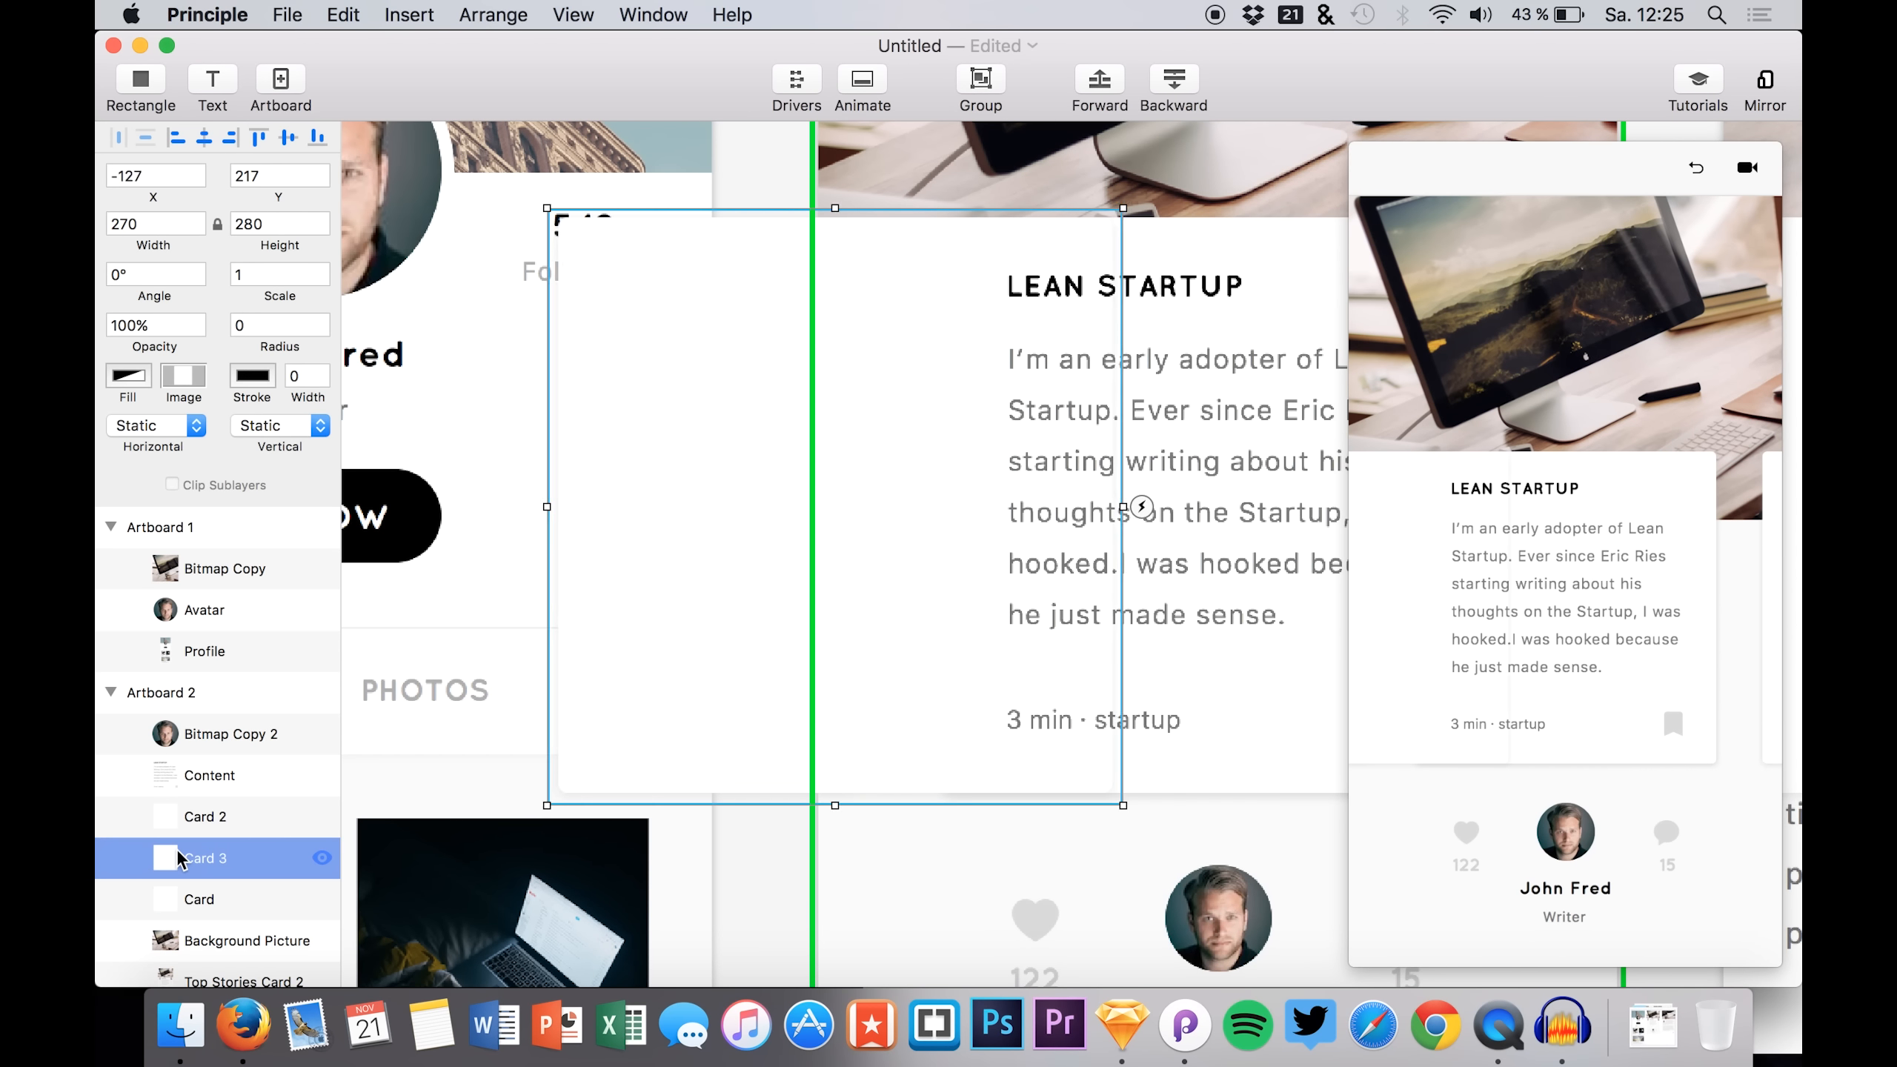
key(shift+Left)
key(shift+Left)
key(shift+Left)
key(shift+Left)
key(shift+Left)
key(shift+Left)
key(shift+Left)
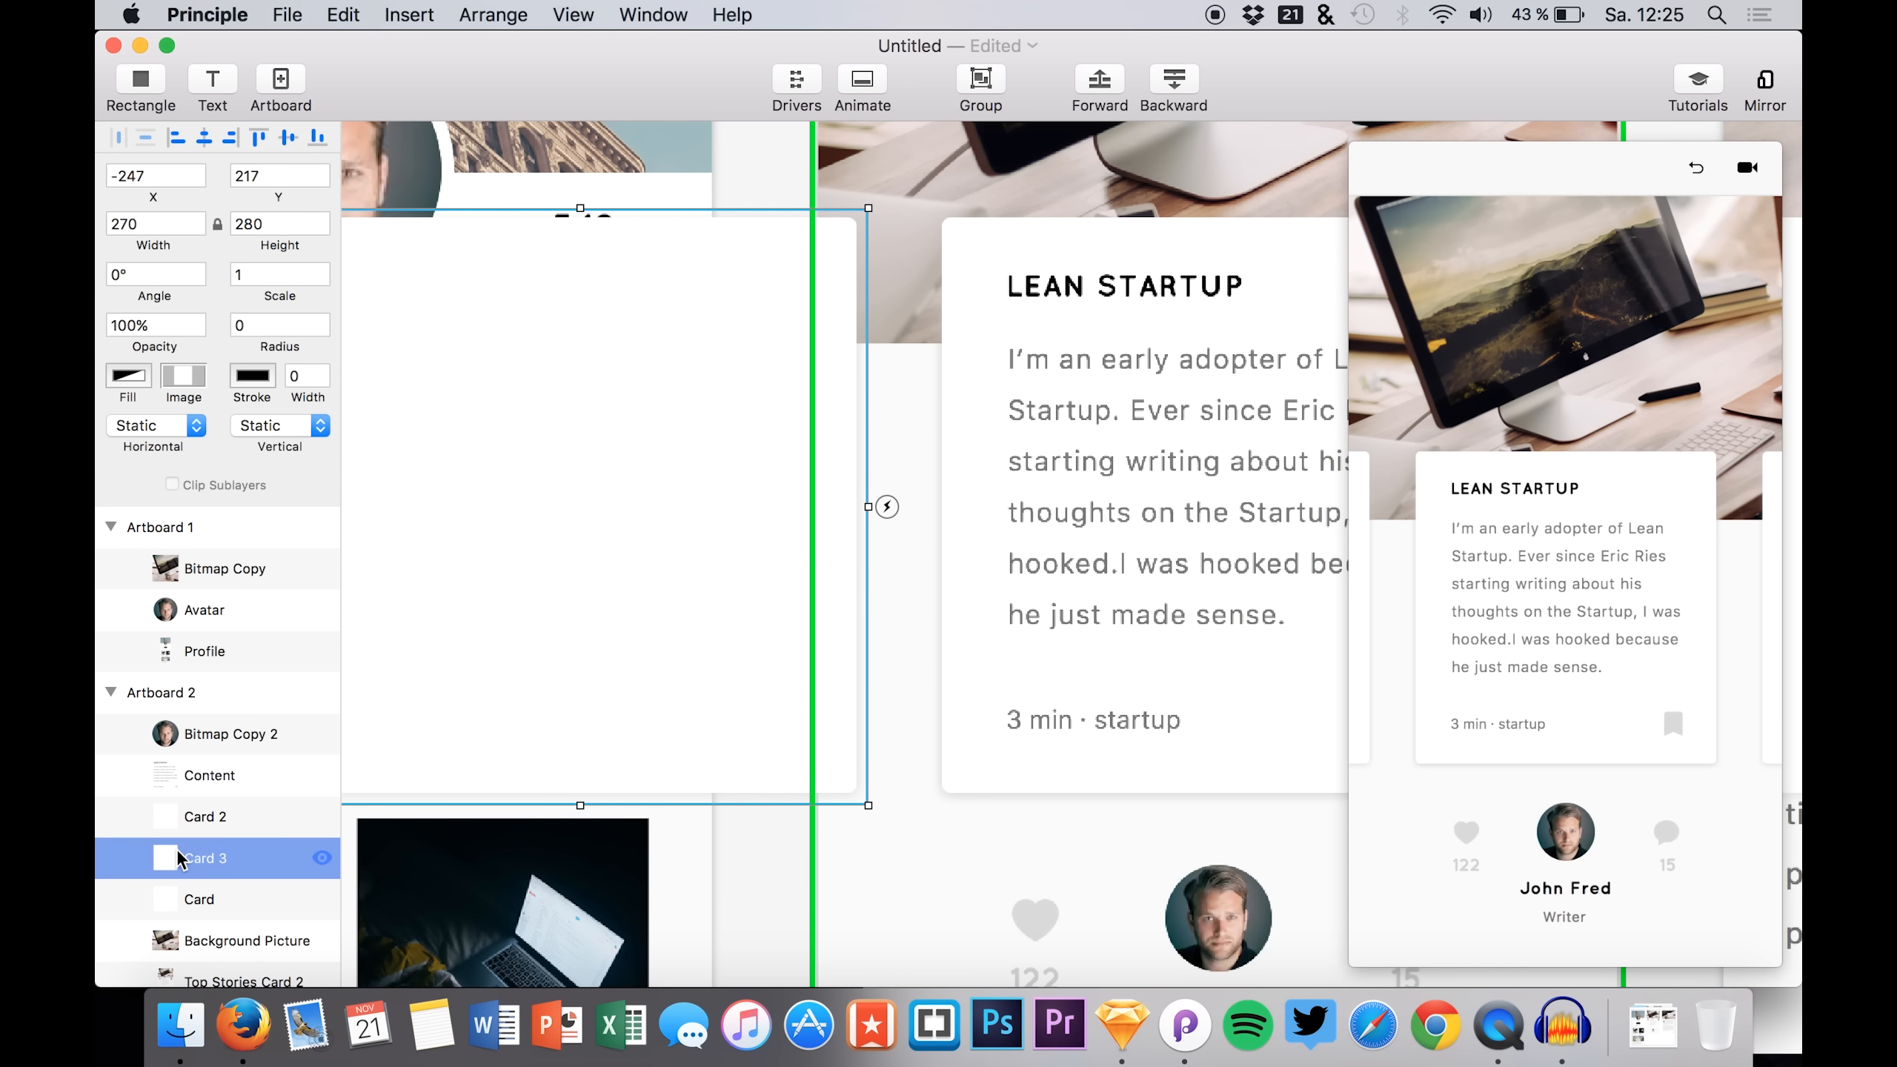
- Examine the background picture and the side cards' alignment across Artboard 2
scroll(519, 770, up, 5)
scroll(519, 770, right, 3)
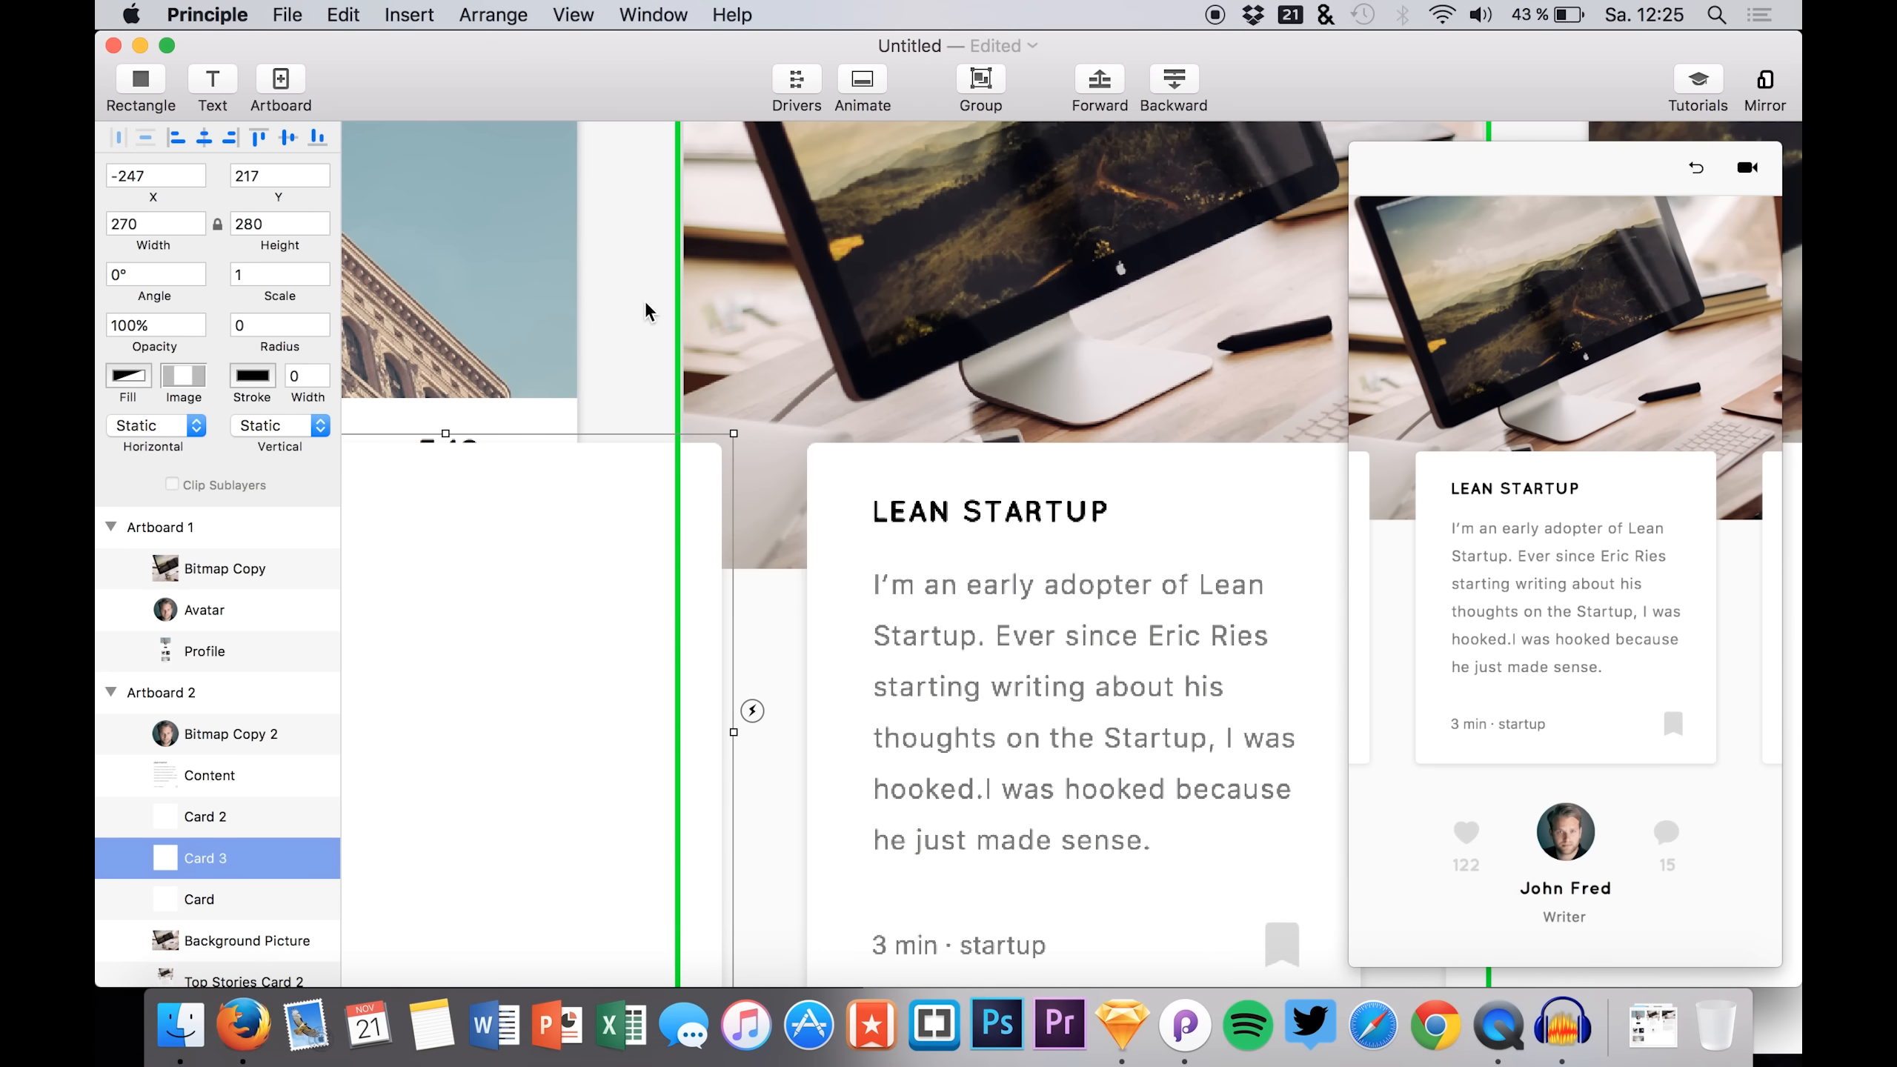
click(682, 351)
scroll(728, 318, up, 6)
scroll(728, 318, right, 8)
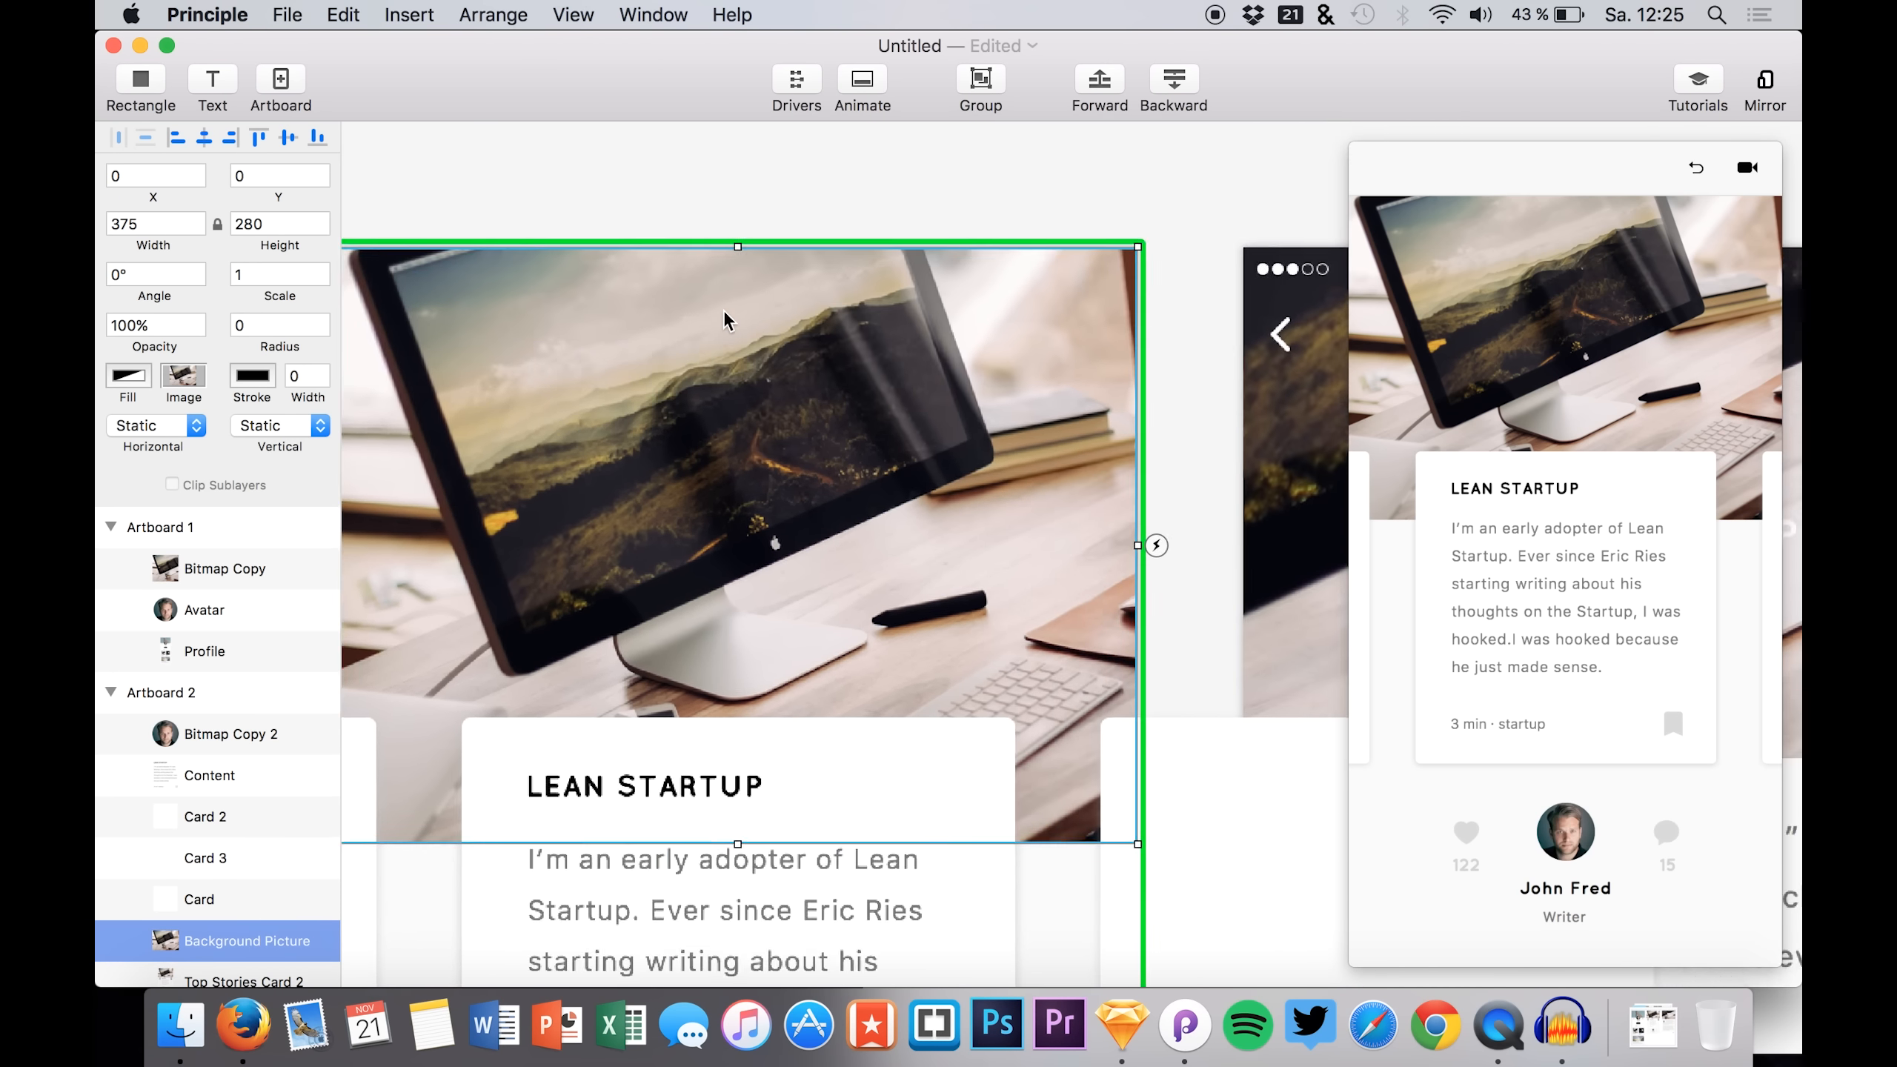
scroll(728, 318, down, 5)
scroll(728, 318, left, 3)
scroll(709, 369, up, 5)
scroll(718, 372, down, 4)
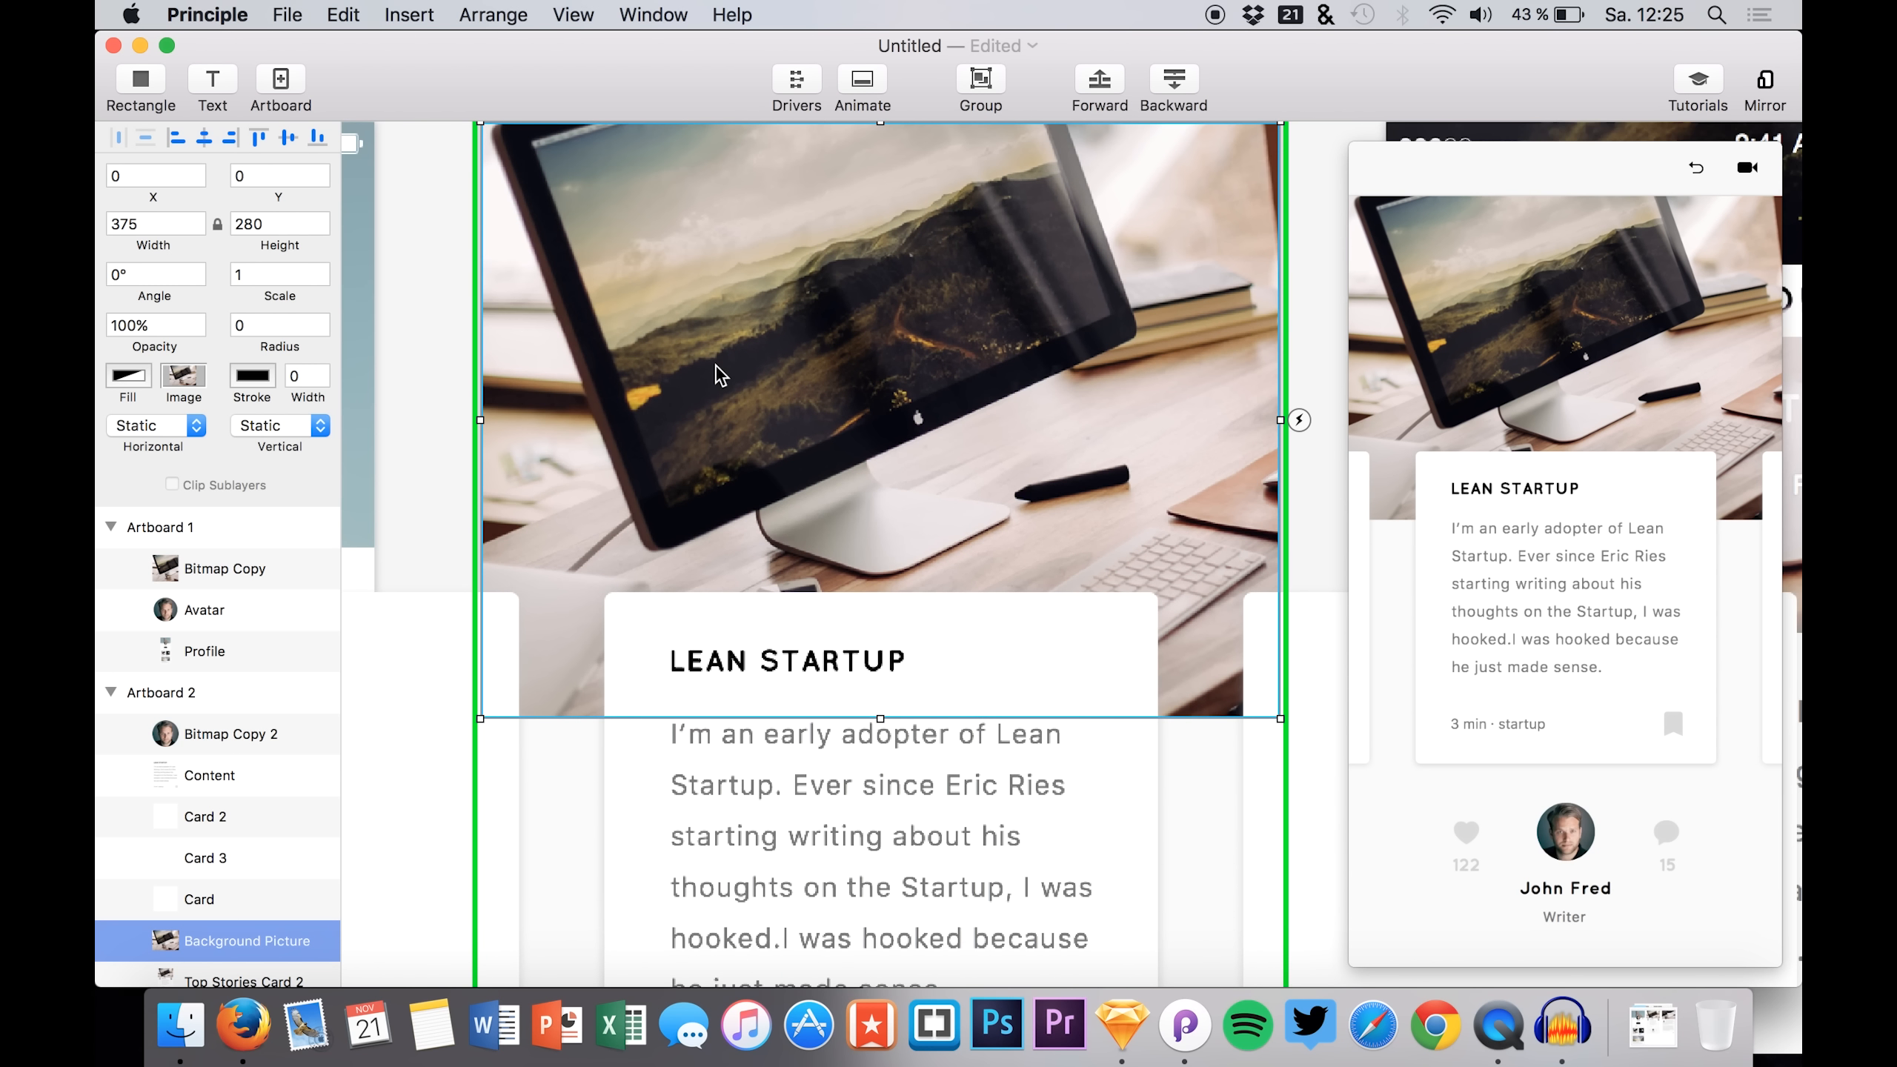
scroll(717, 372, up, 2)
click(216, 734)
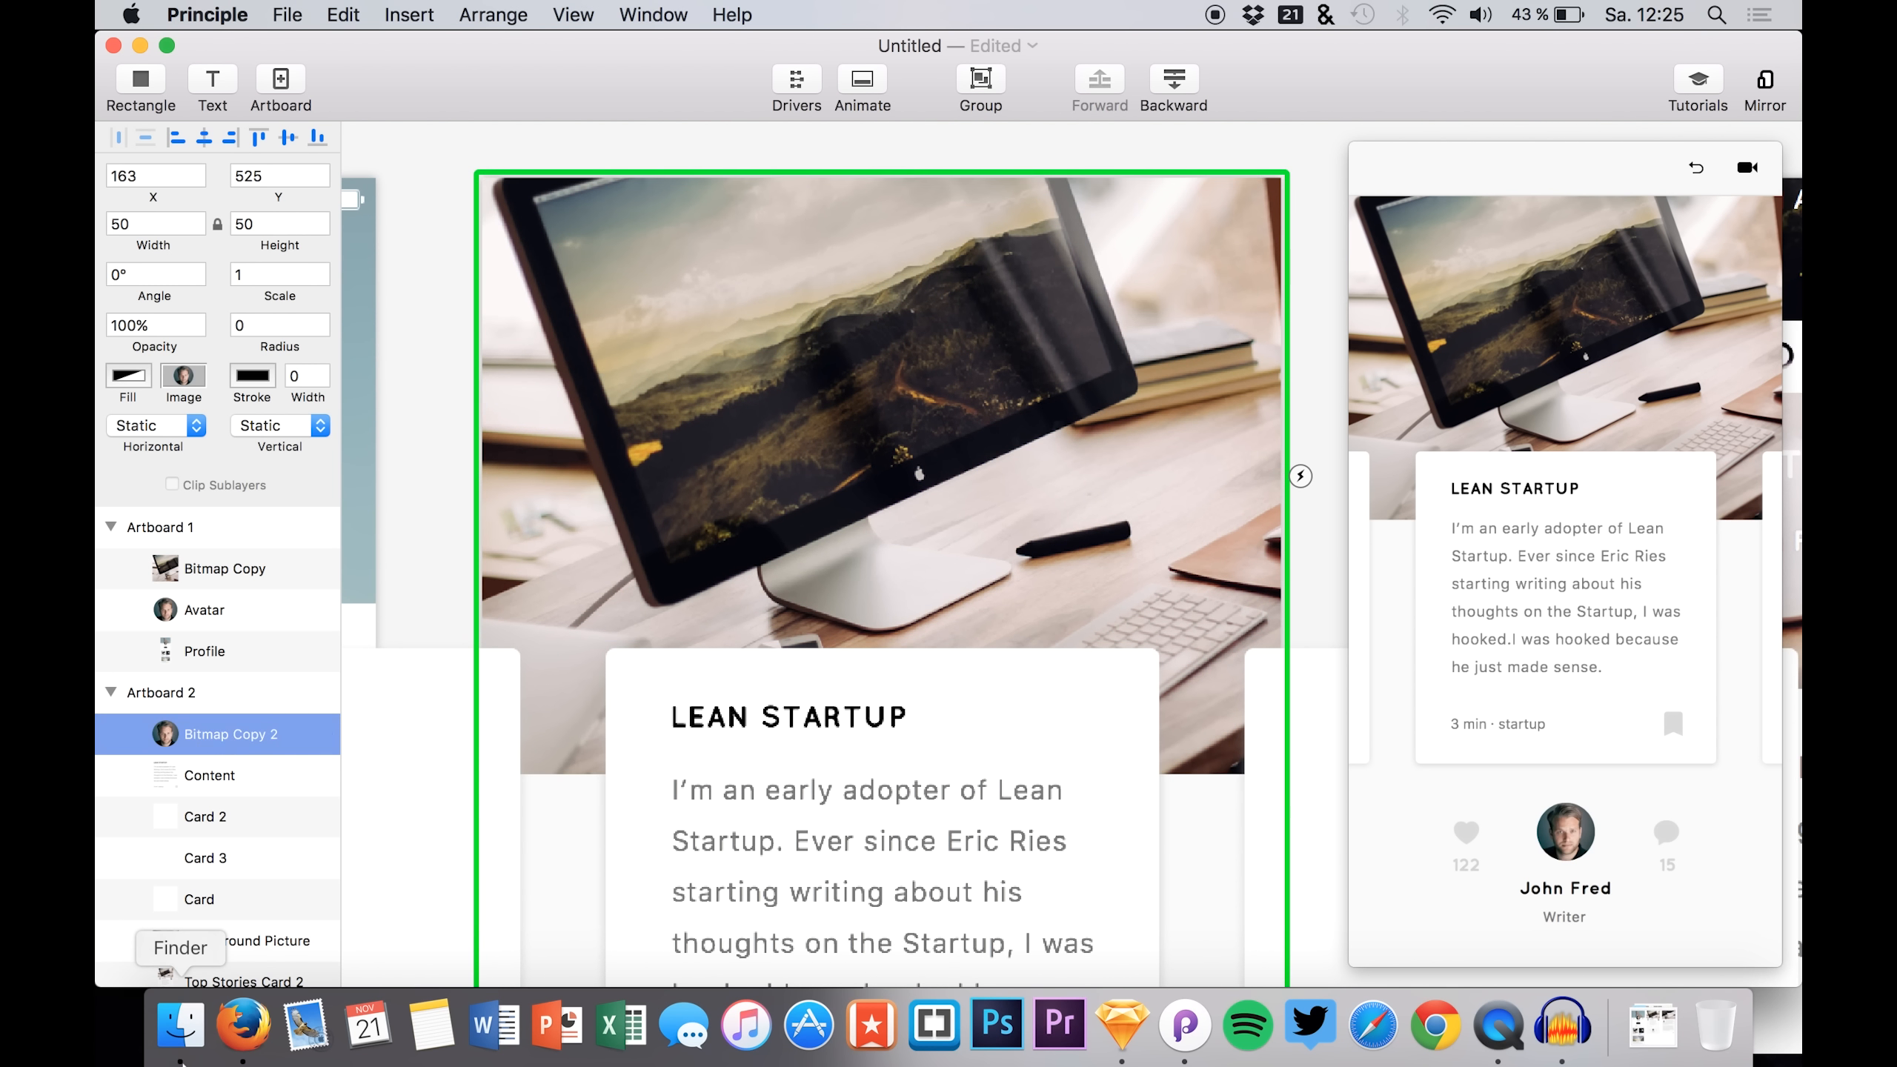
click(181, 1024)
scroll(1284, 770, down, 2)
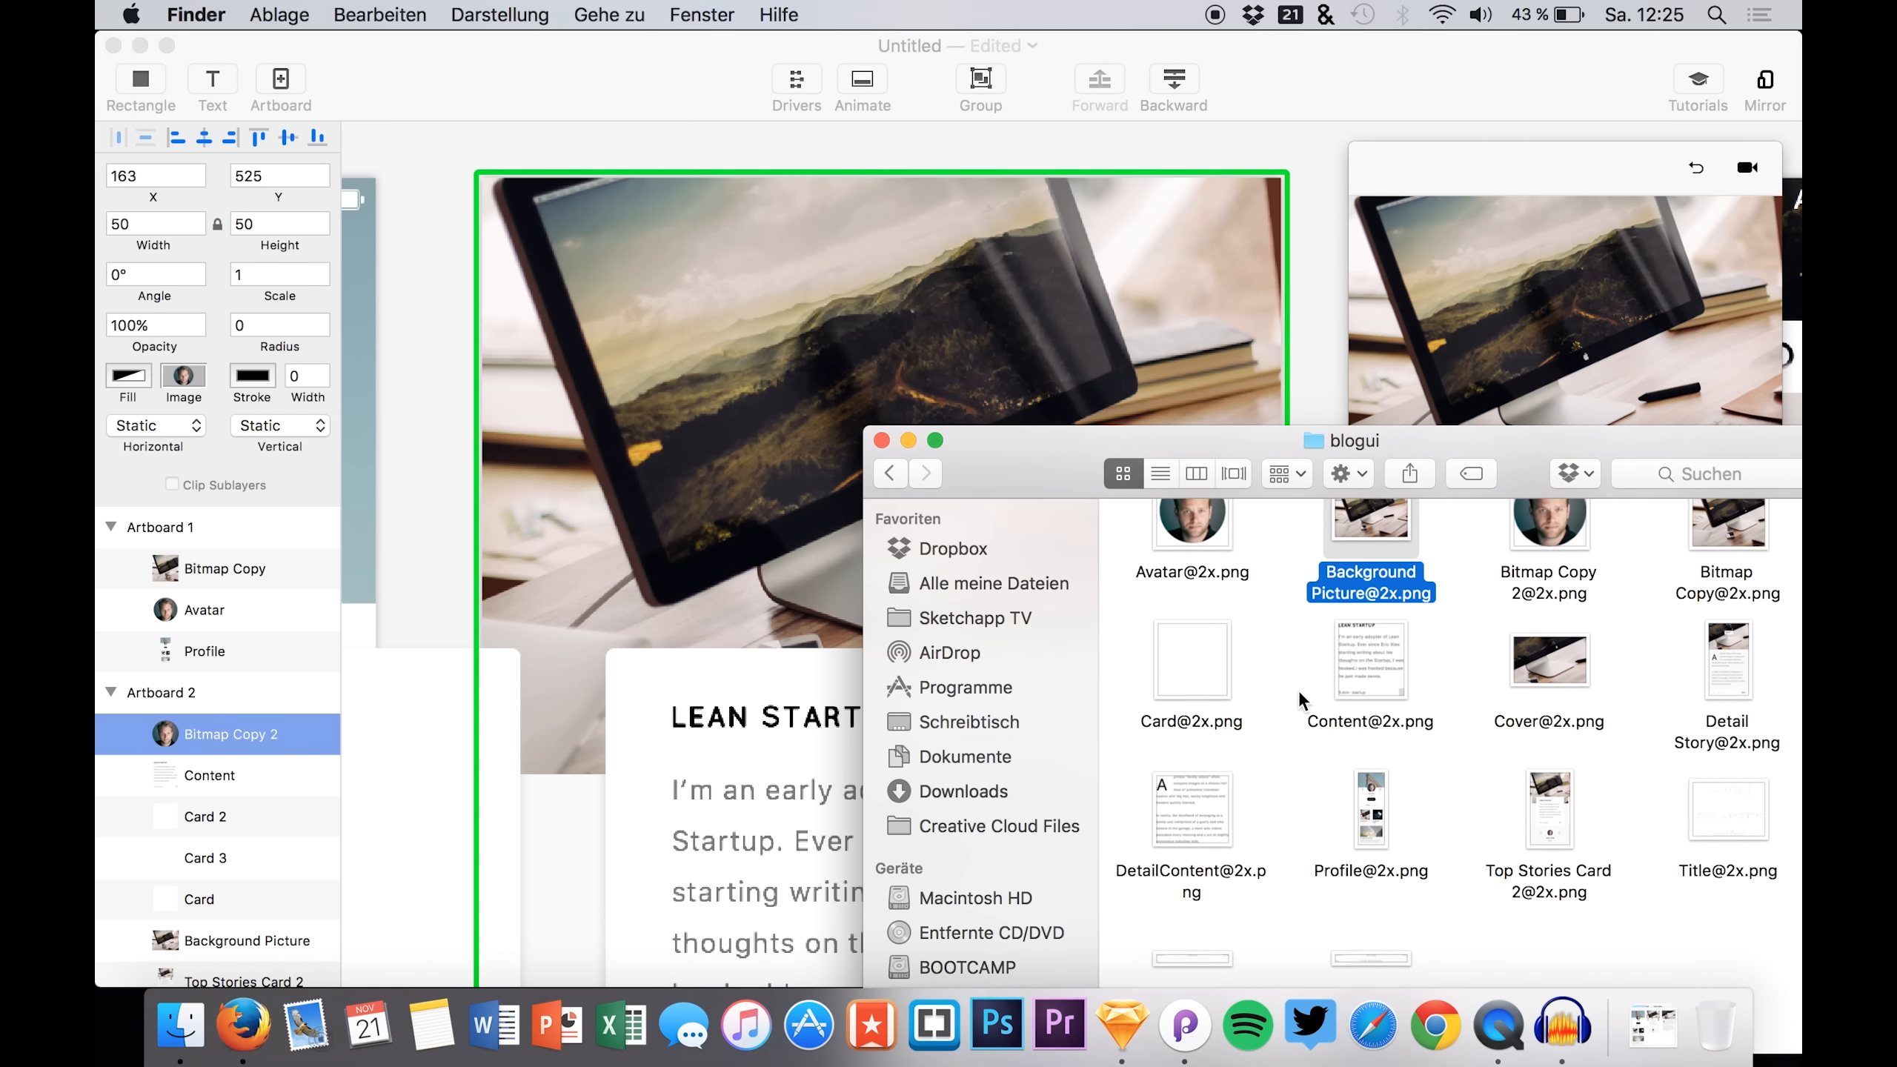
drag(1267, 441, 1239, 327)
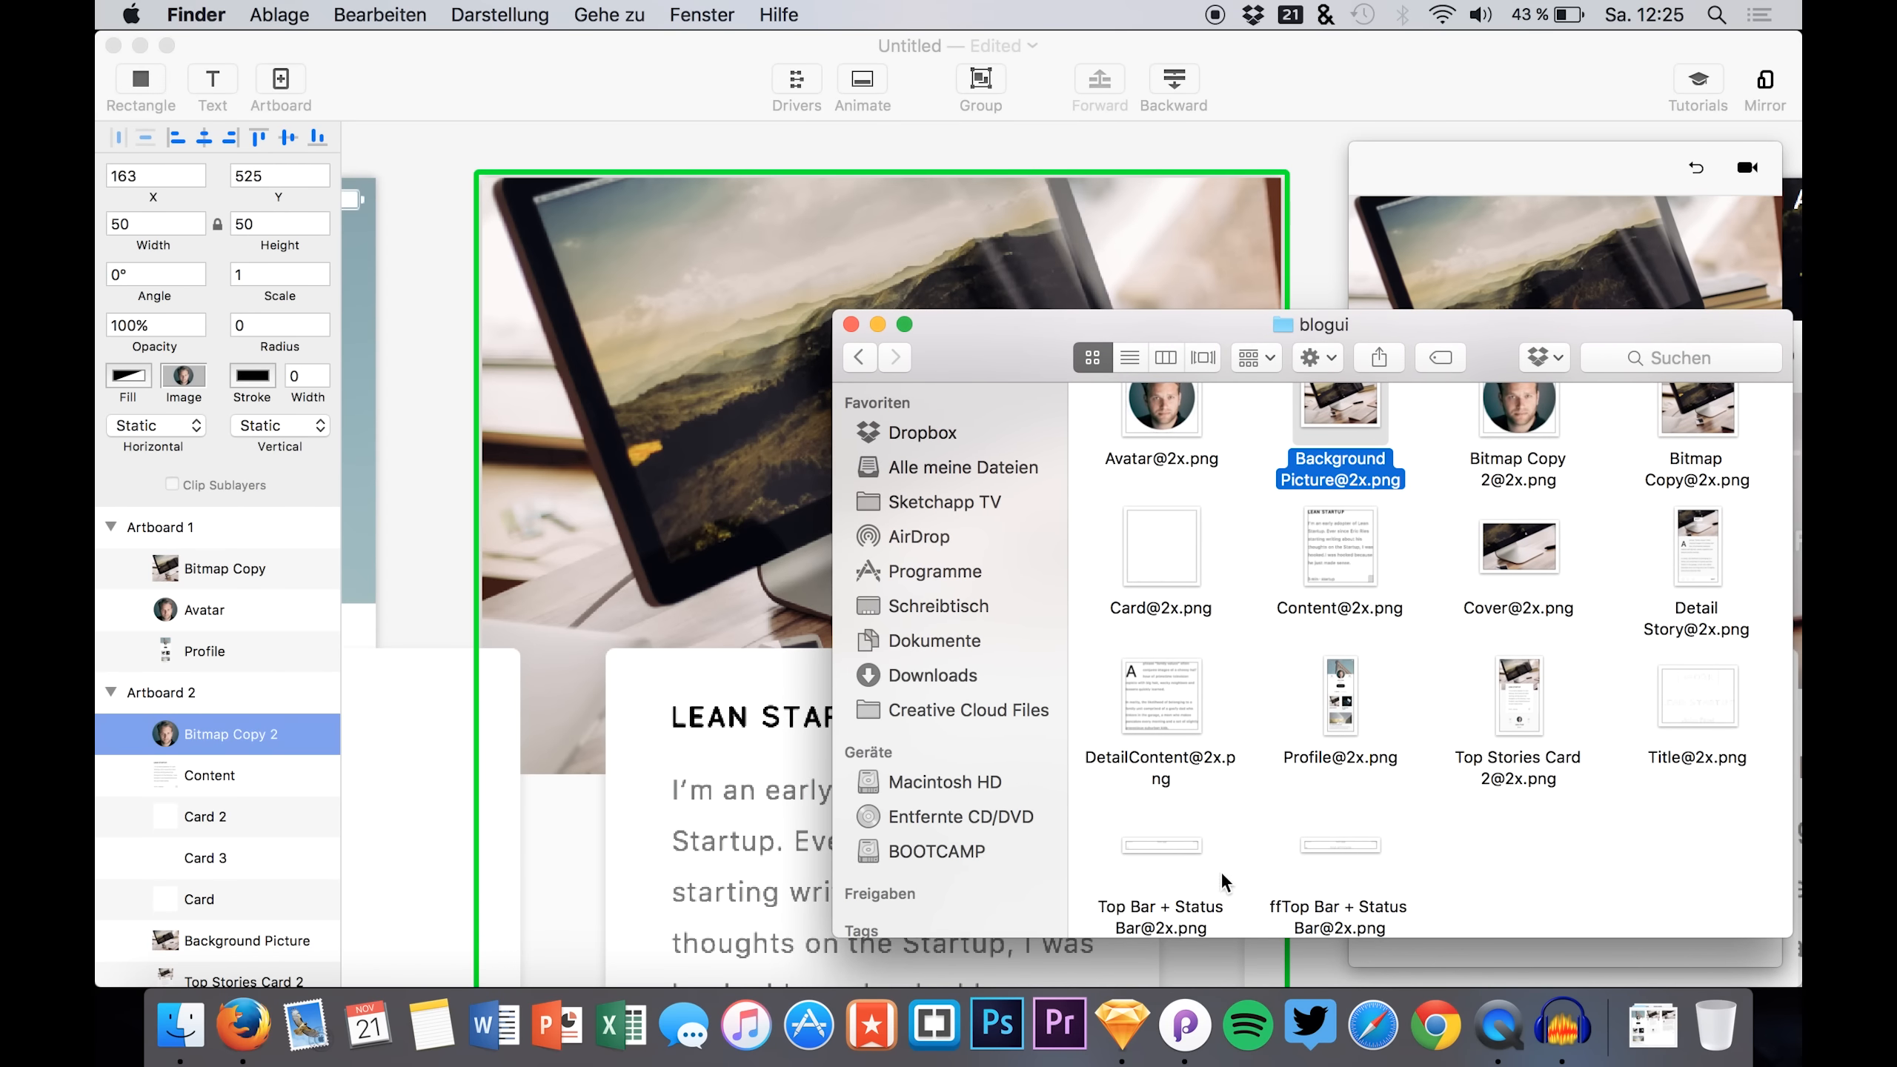
click(1312, 899)
key(space)
key(space)
mouse_move(1319, 872)
mouse_down()
mouse_move(628, 500)
mouse_move(628, 372)
mouse_move(757, 331)
mouse_move(881, 213)
mouse_up()
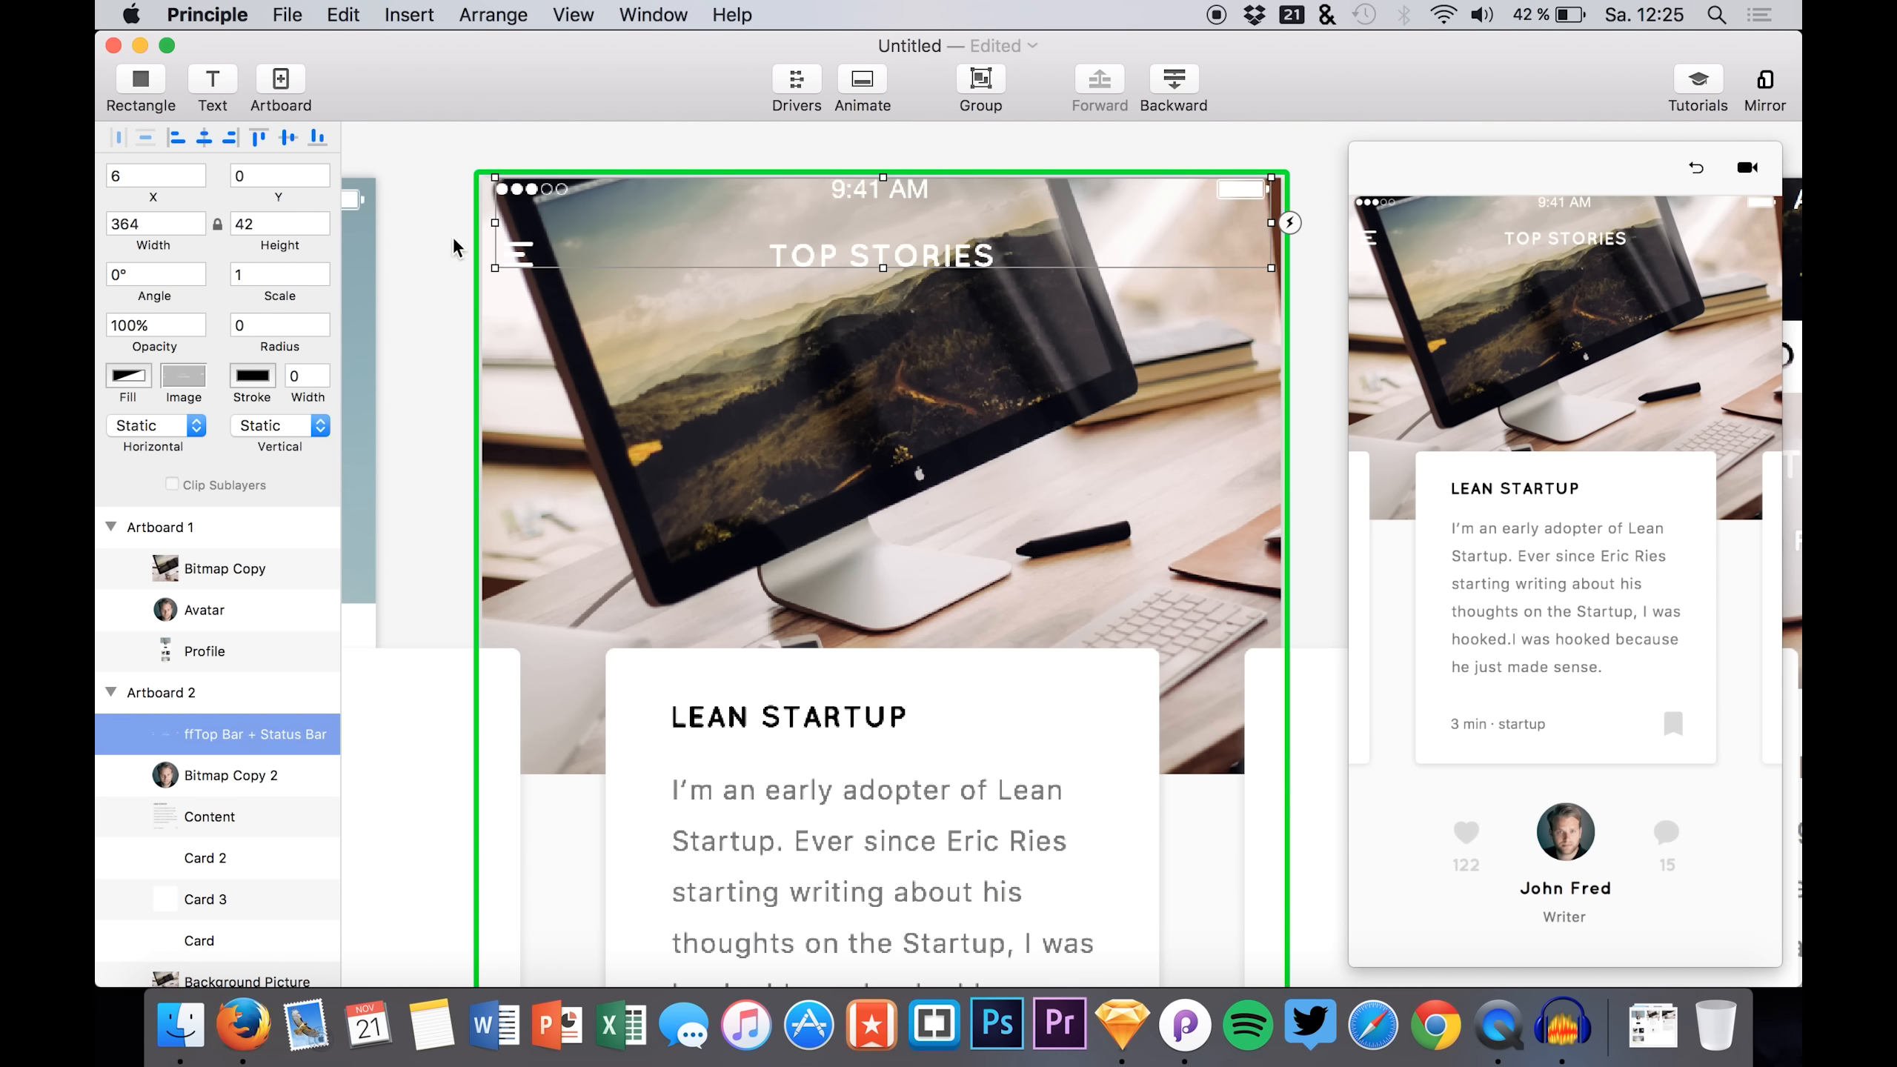
- Compare the artboards' status bars and move Artboard 2's ffTop Bar + Status Bar layer down to Y 2
click(346, 246)
scroll(744, 282, down, 5)
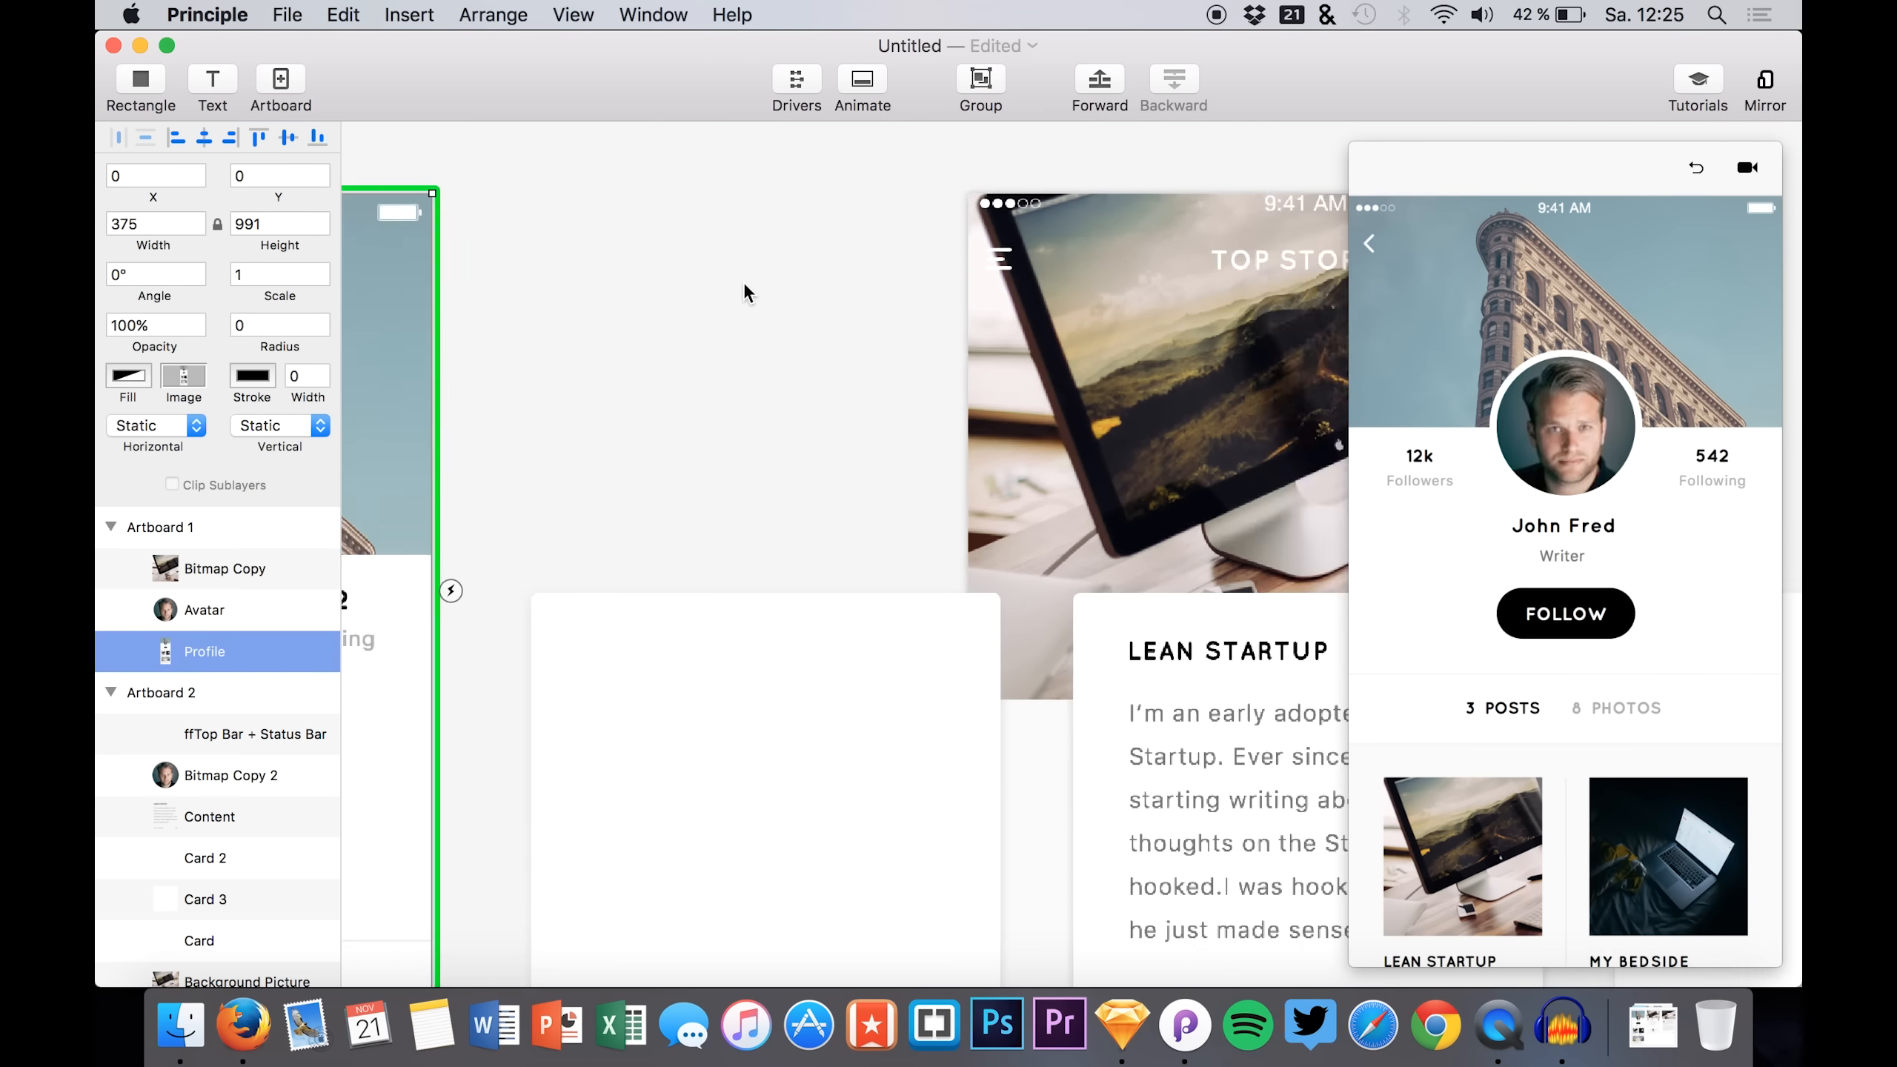
scroll(759, 277, right, 6)
scroll(759, 278, left, 7)
scroll(758, 277, left, 3)
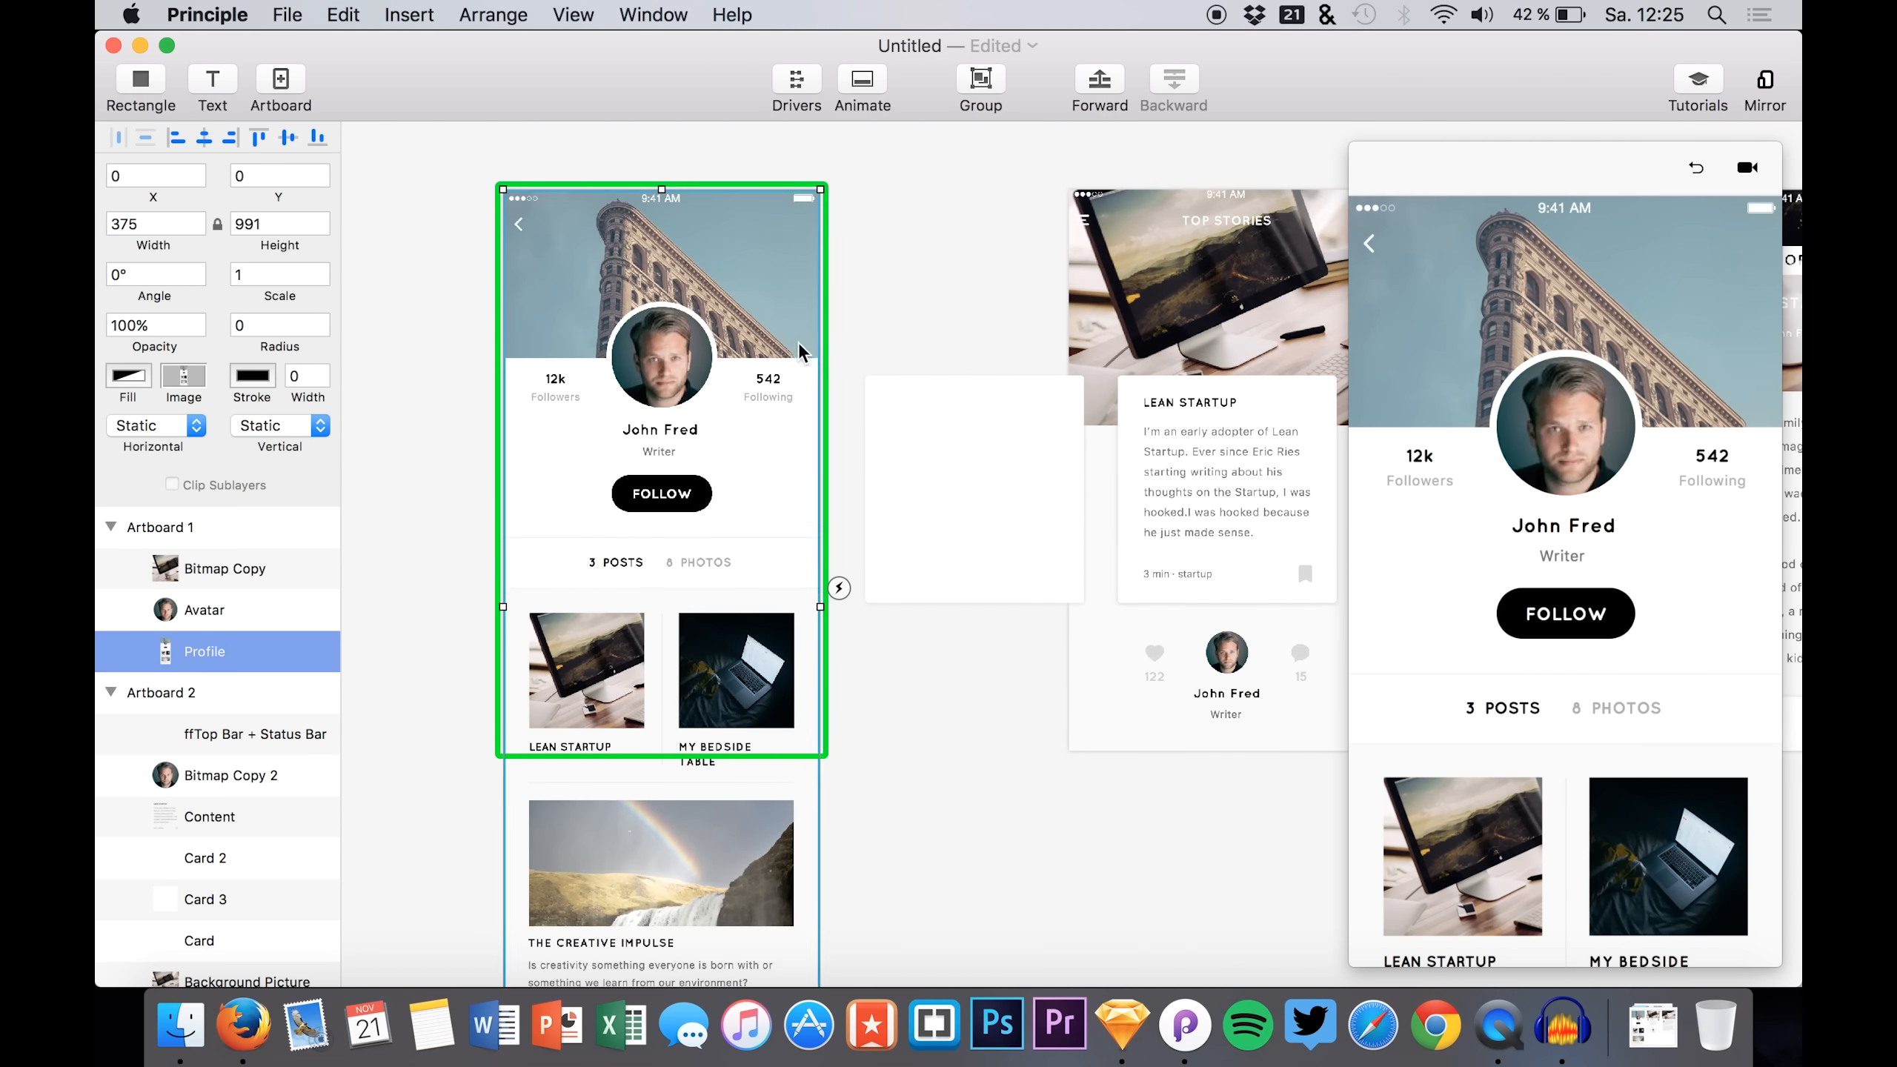
scroll(822, 314, right, 6)
scroll(912, 344, up, 3)
scroll(1082, 358, right, 8)
scroll(711, 445, left, 5)
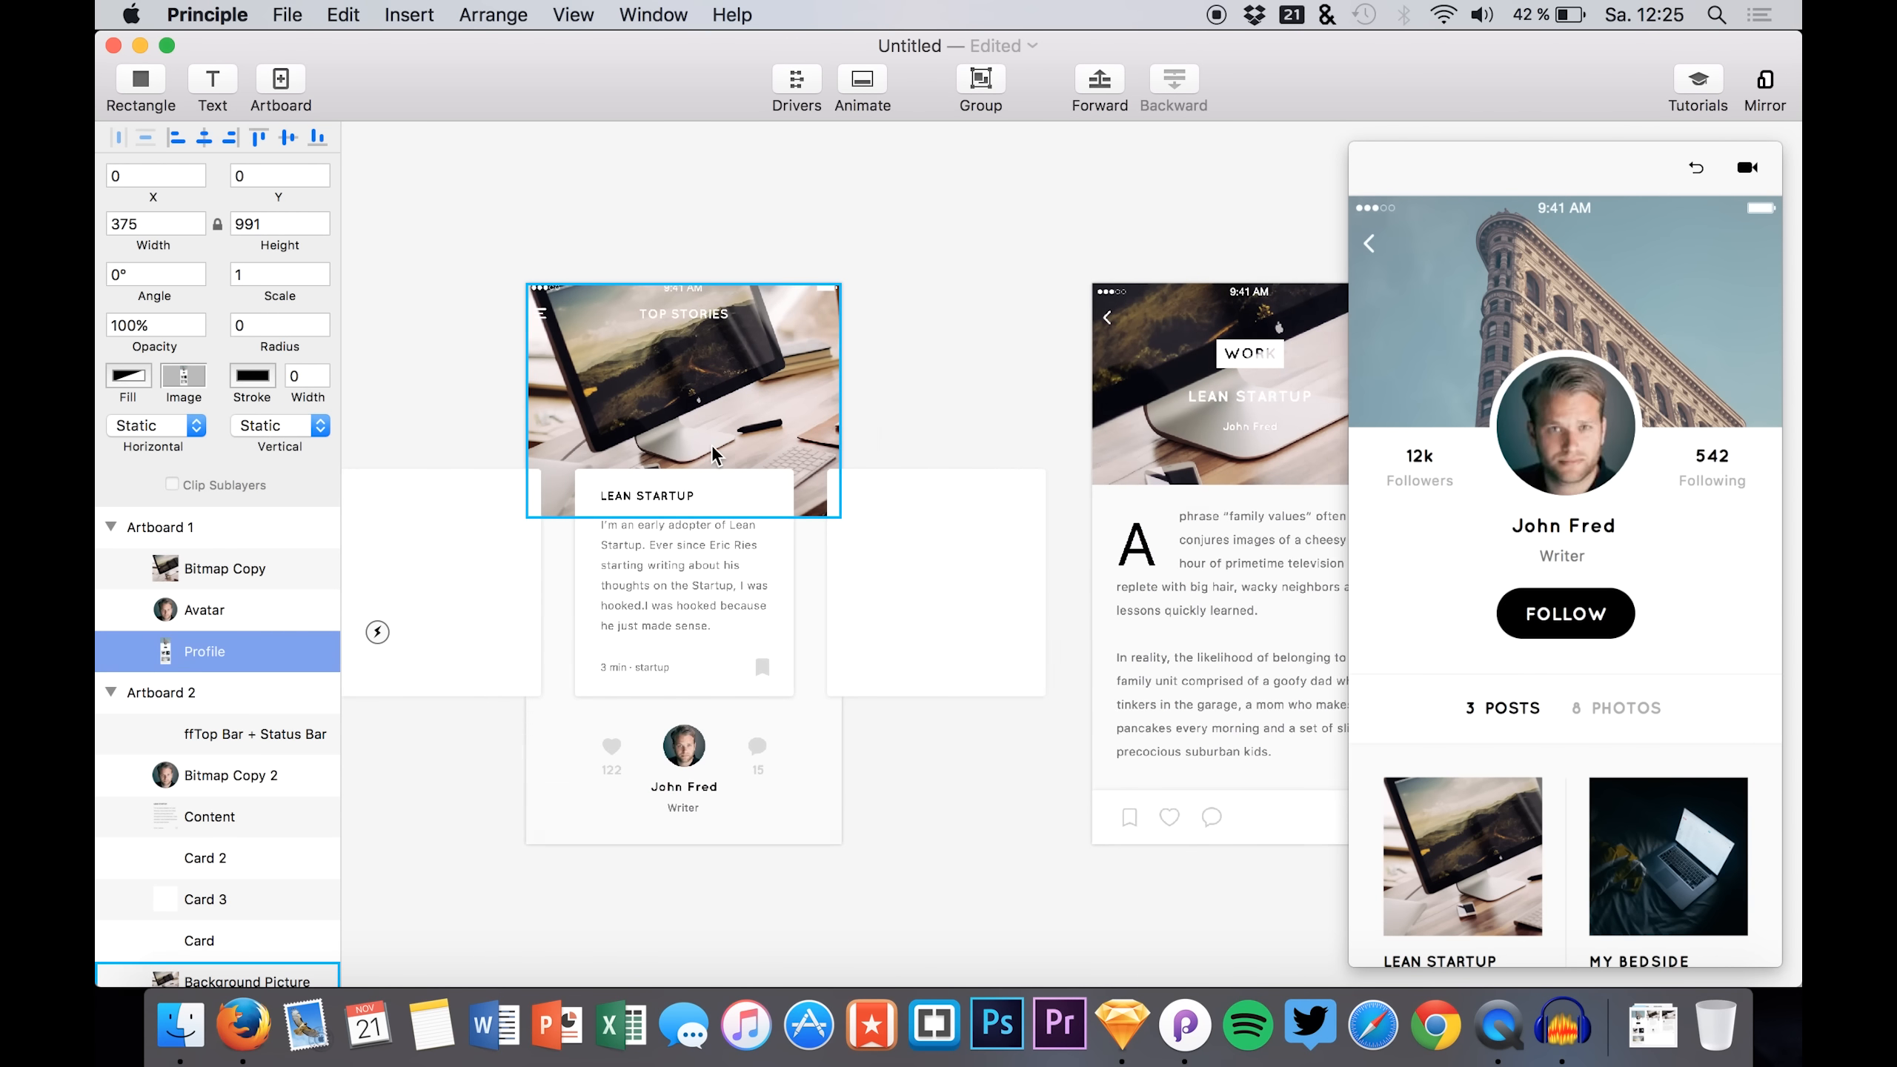
scroll(710, 445, down, 5)
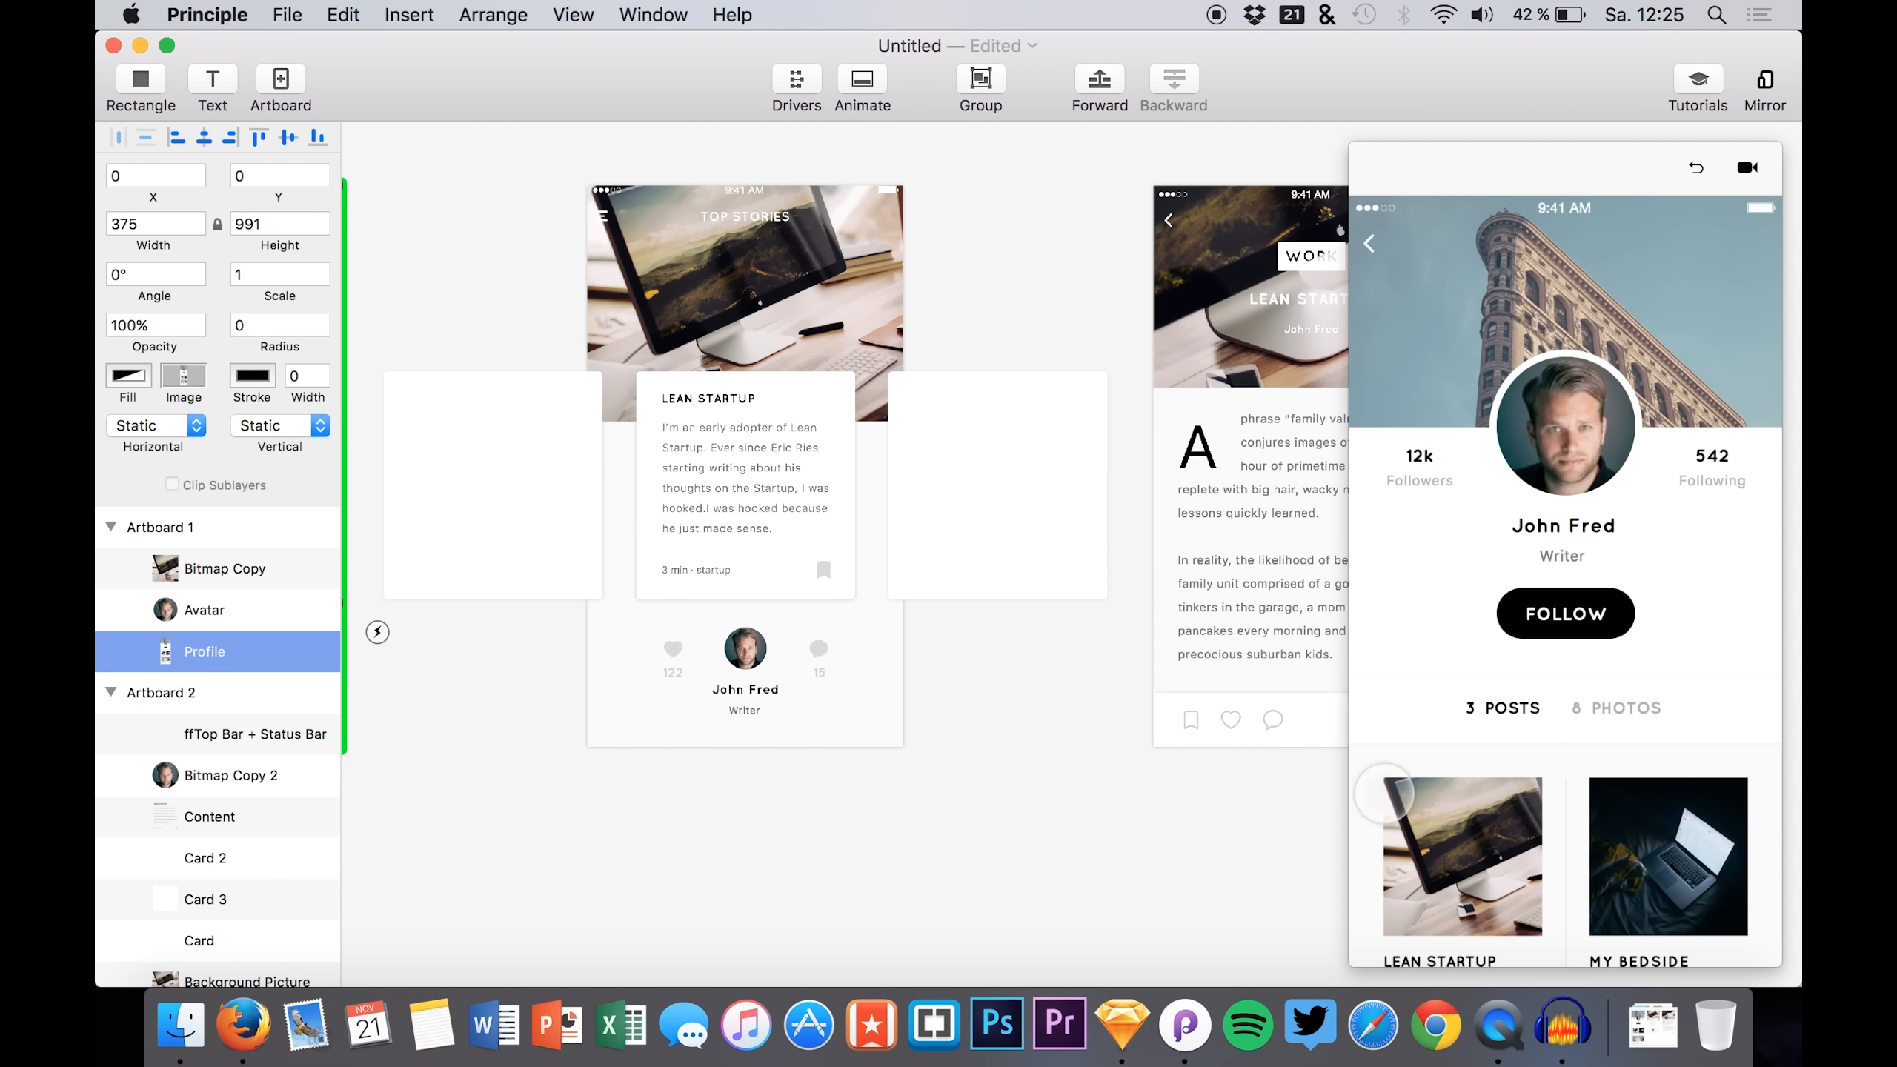
scroll(960, 314, up, 4)
scroll(960, 314, left, 4)
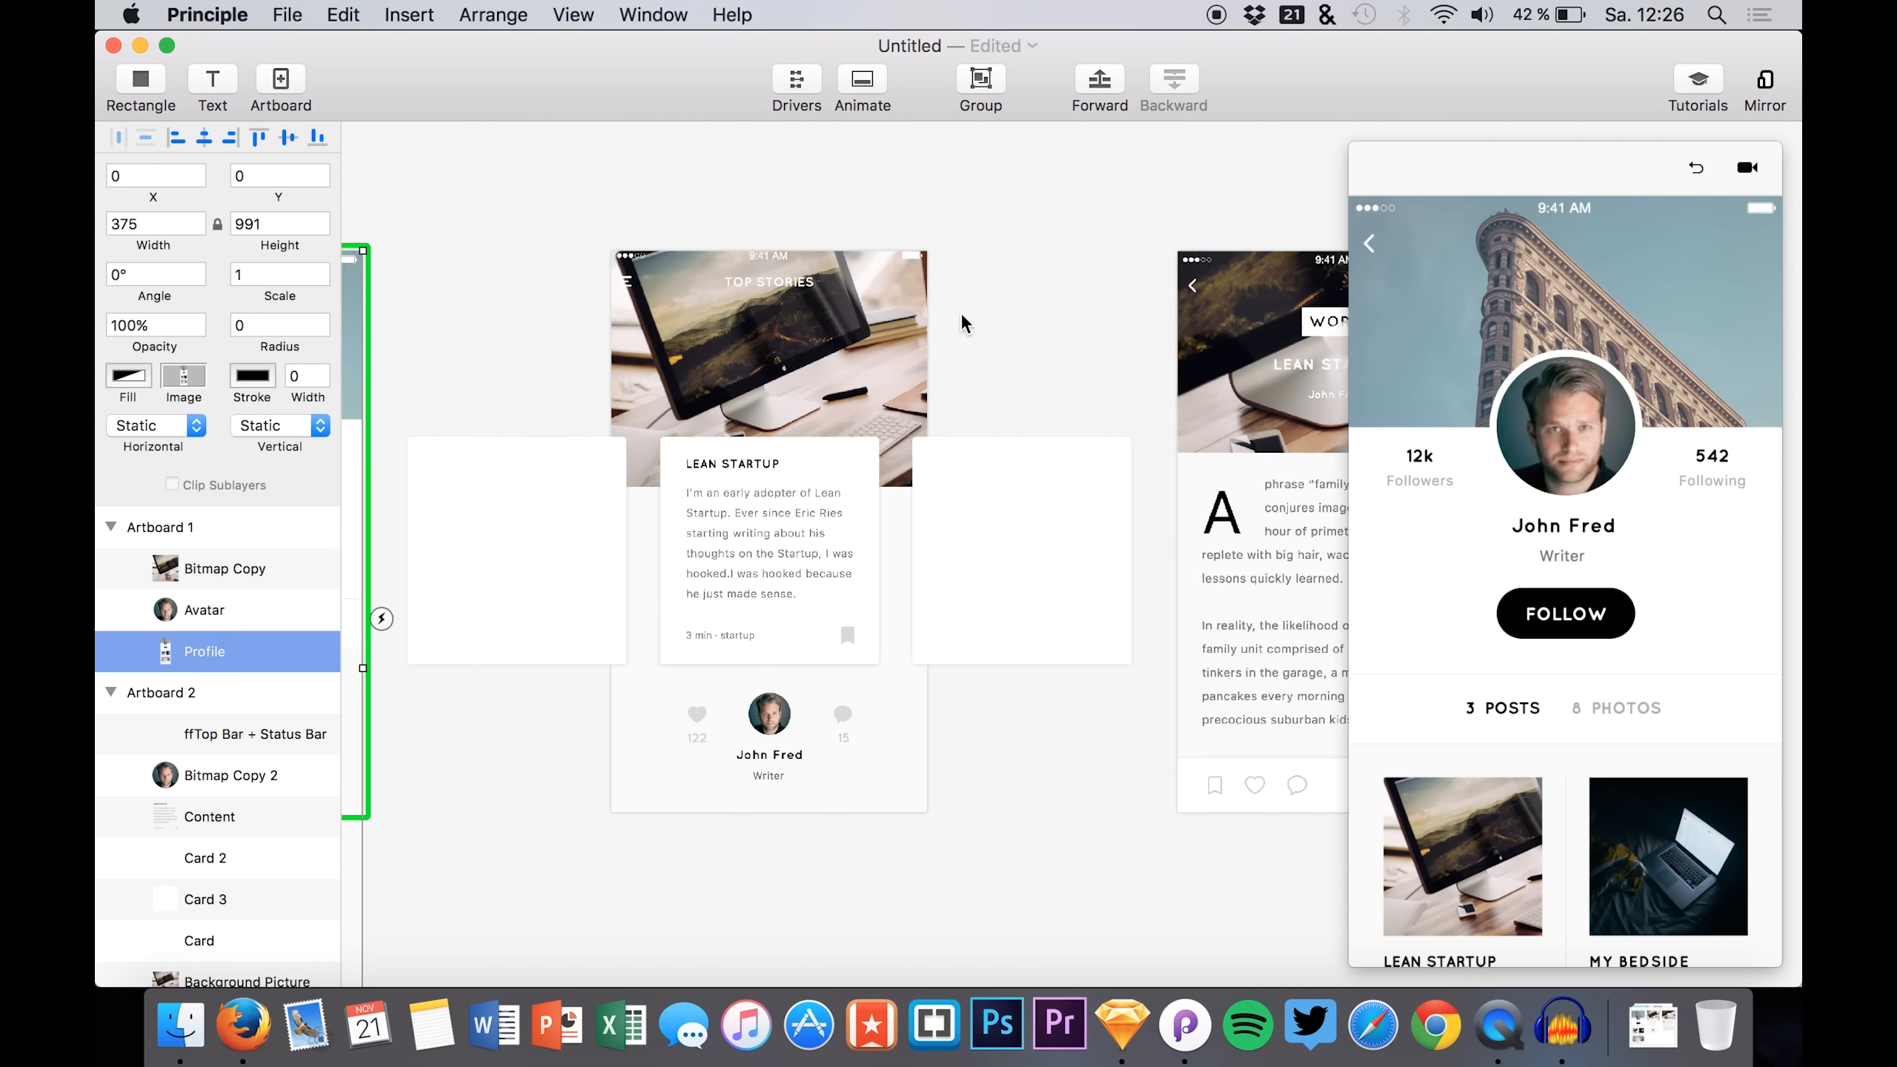
click(878, 345)
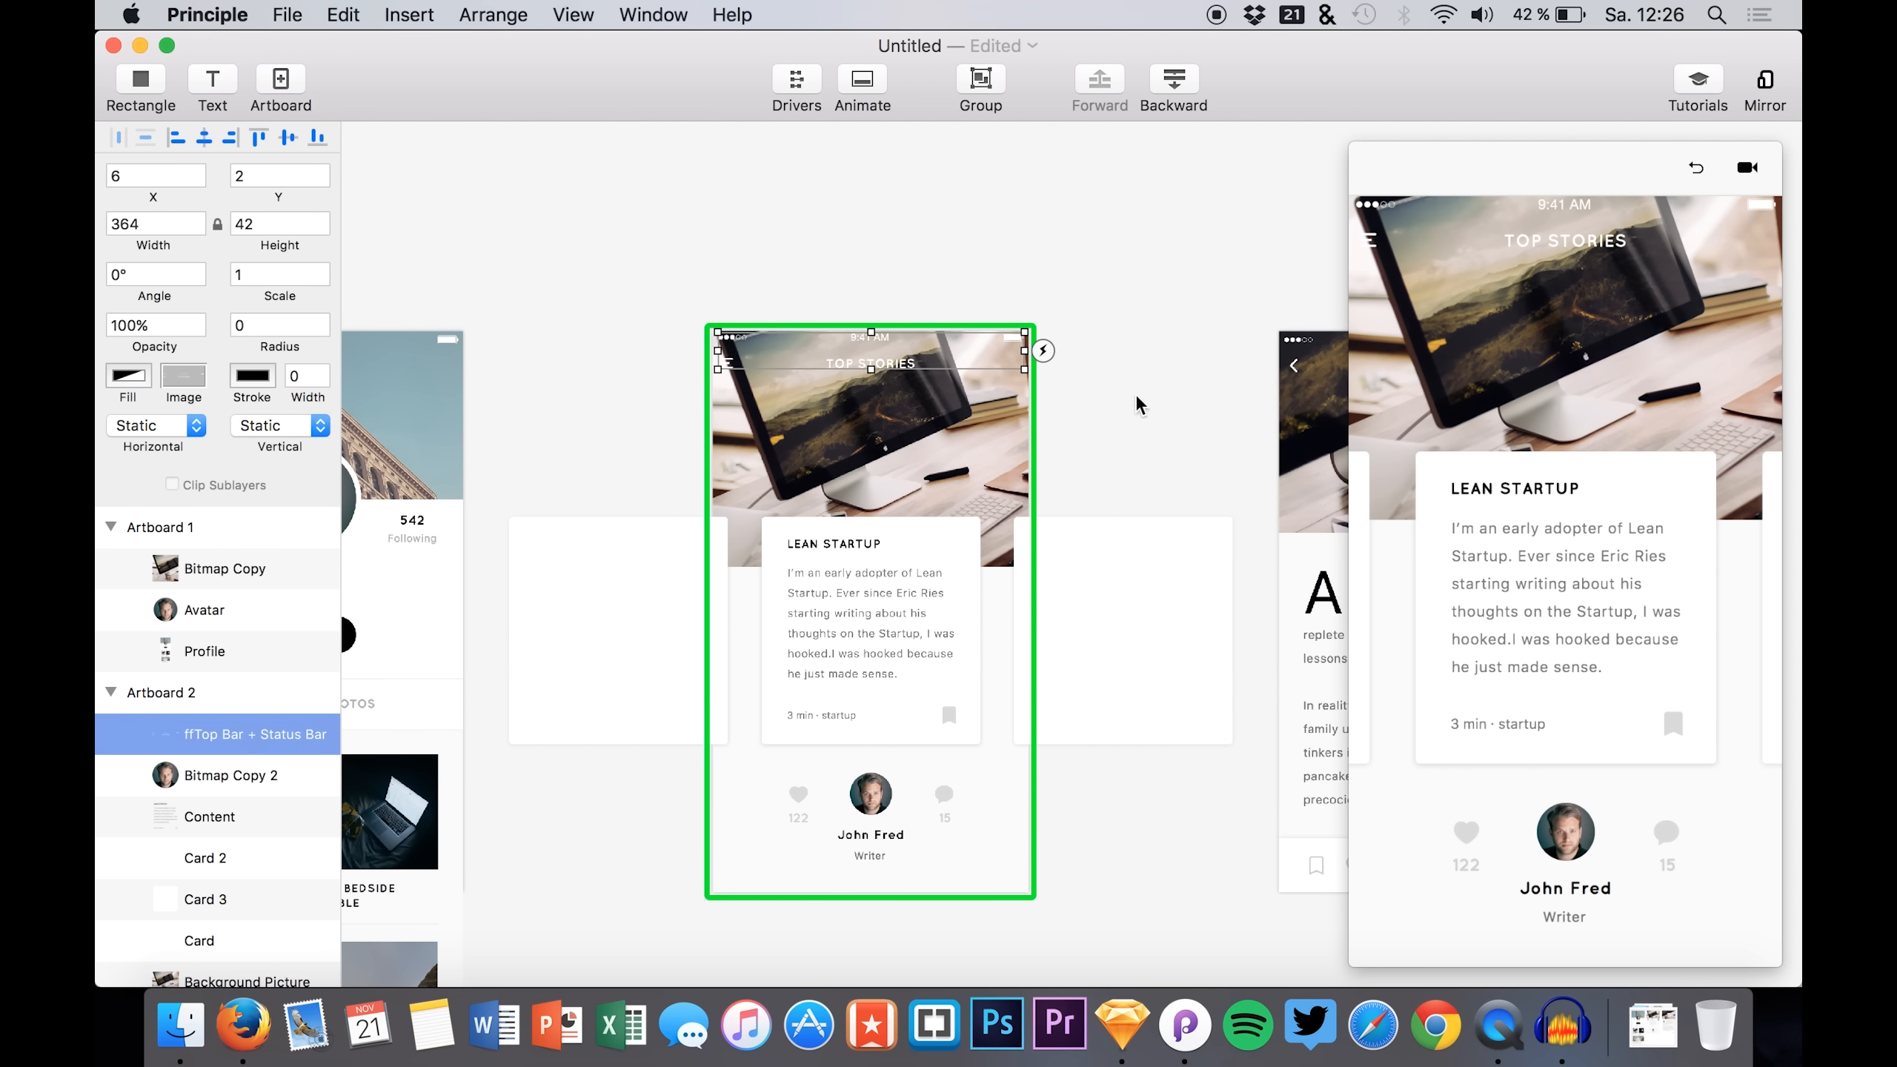
- Examine the Detail Story screen on Artboard 3 beside Artboard 2's finished layout
click(1326, 424)
scroll(1269, 412, right, 3)
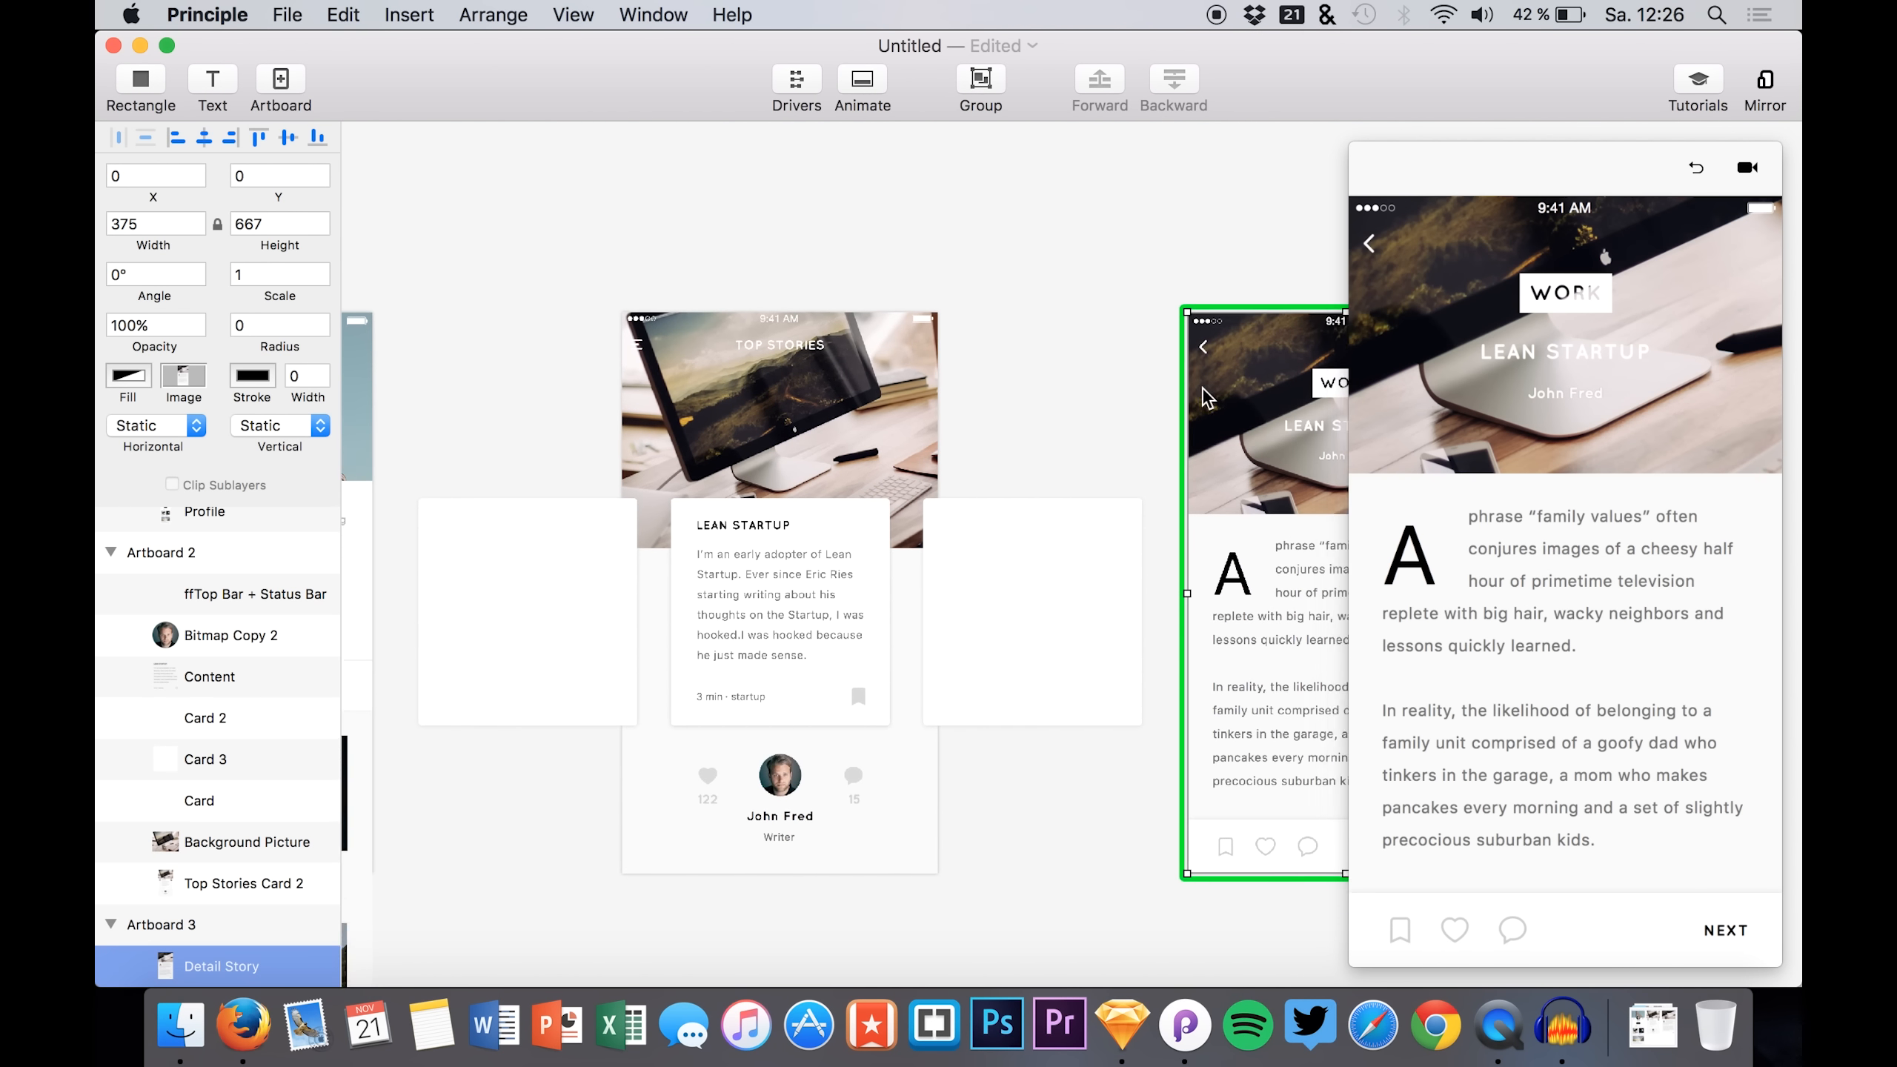
scroll(1206, 396, down, 2)
scroll(1207, 395, right, 1)
scroll(1202, 386, down, 2)
scroll(1202, 387, left, 1)
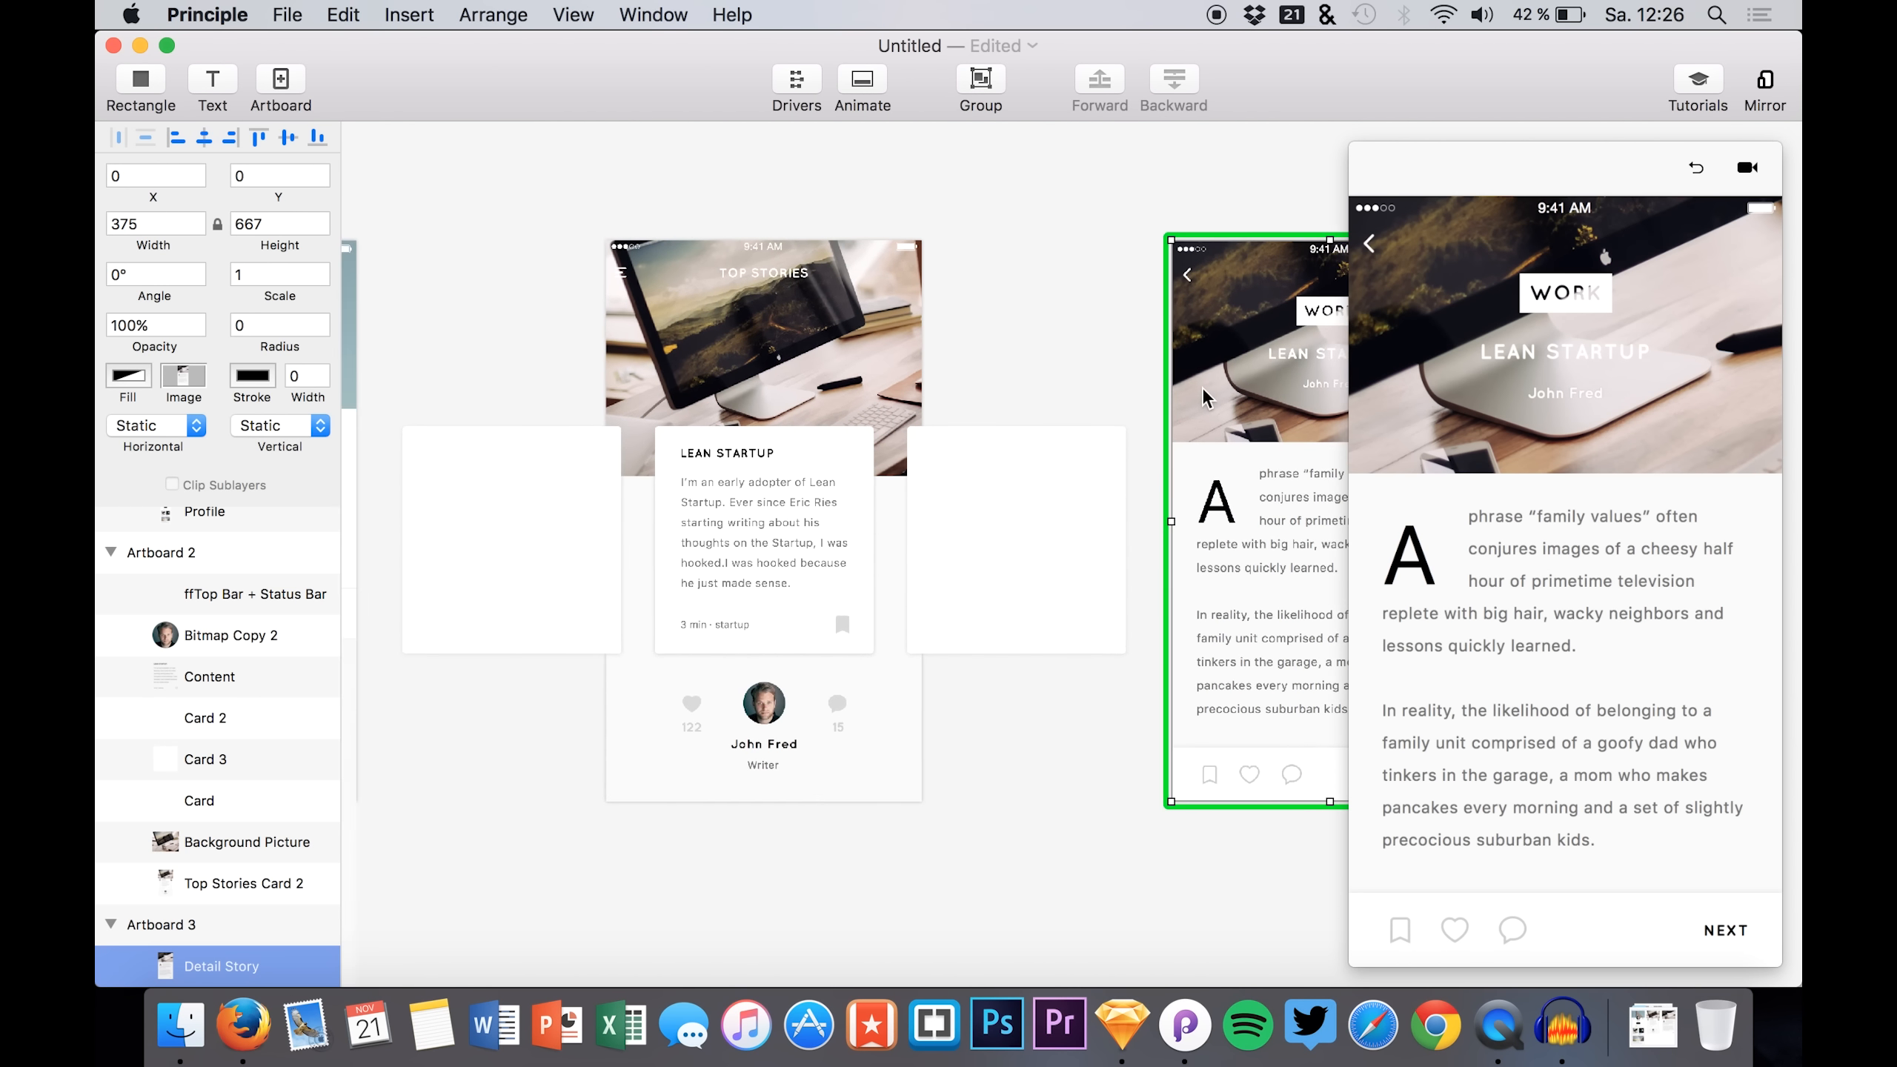
scroll(1202, 387, right, 10)
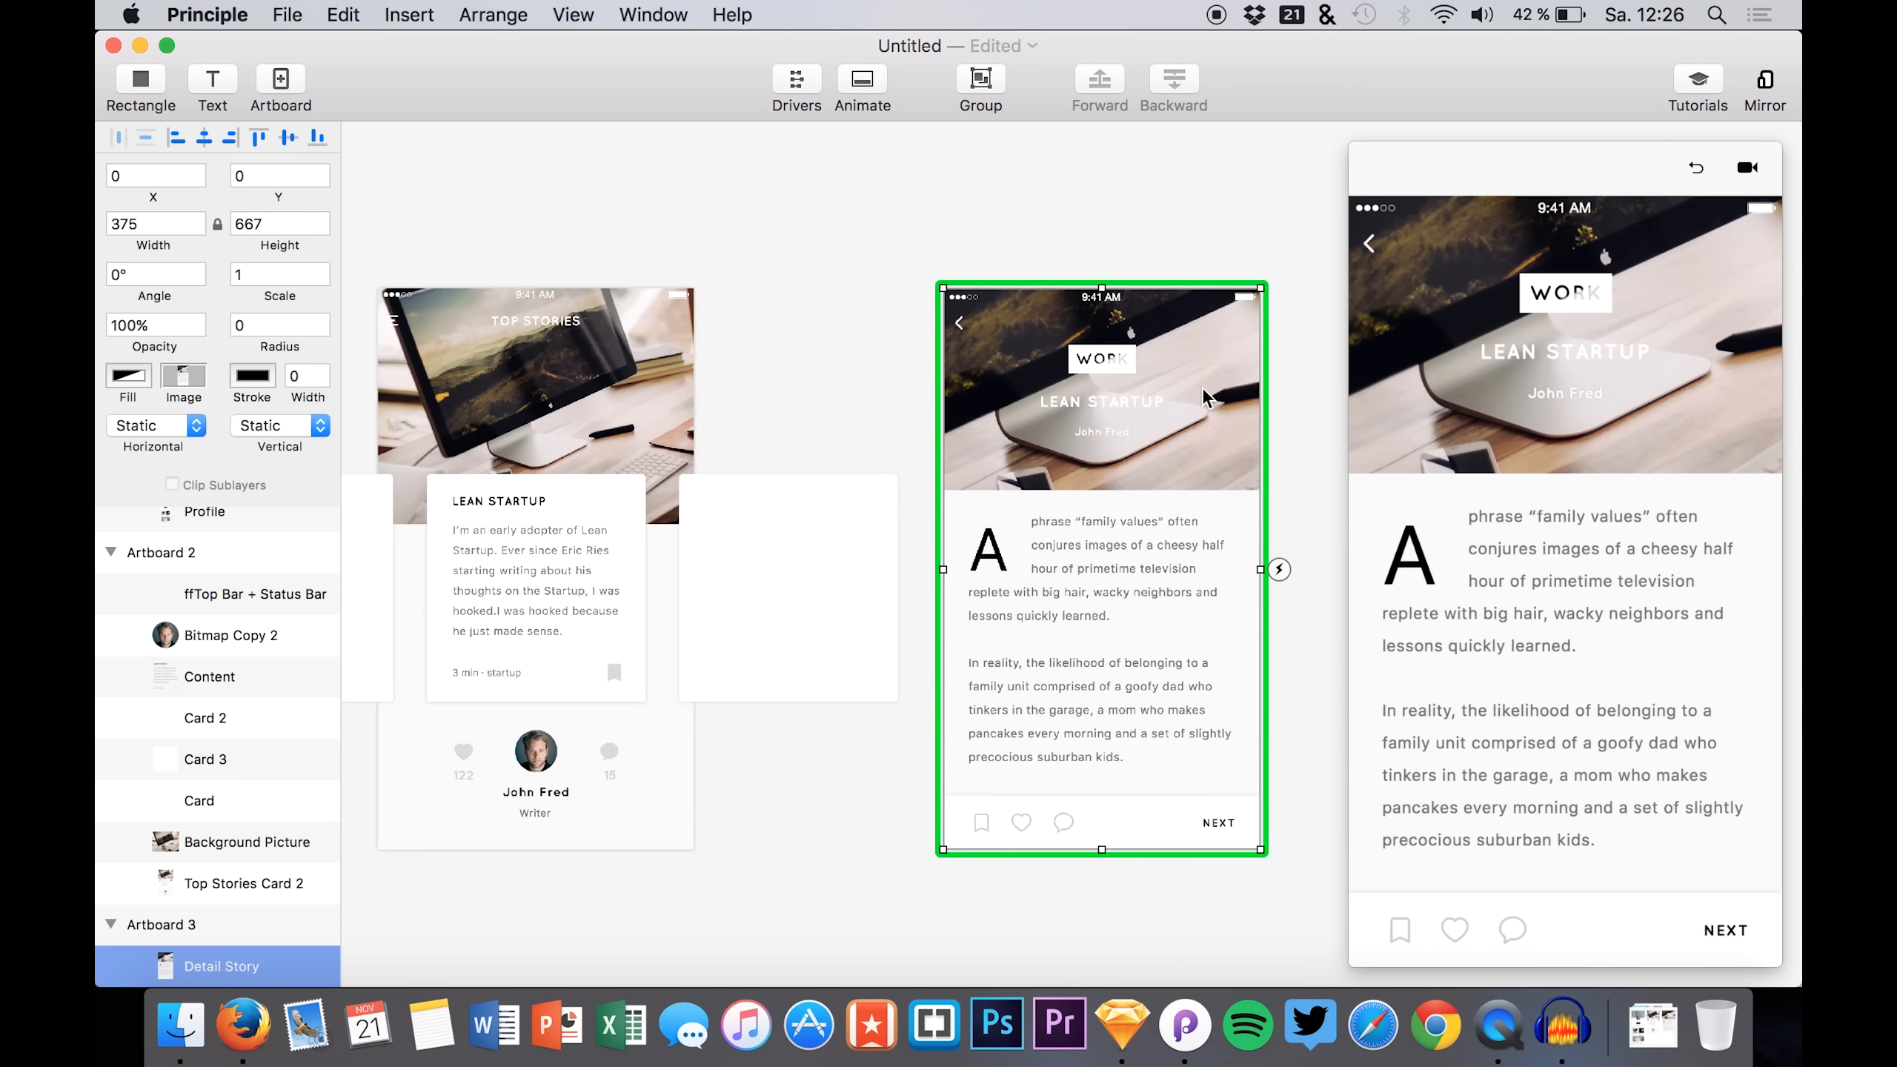
scroll(1202, 386, left, 2)
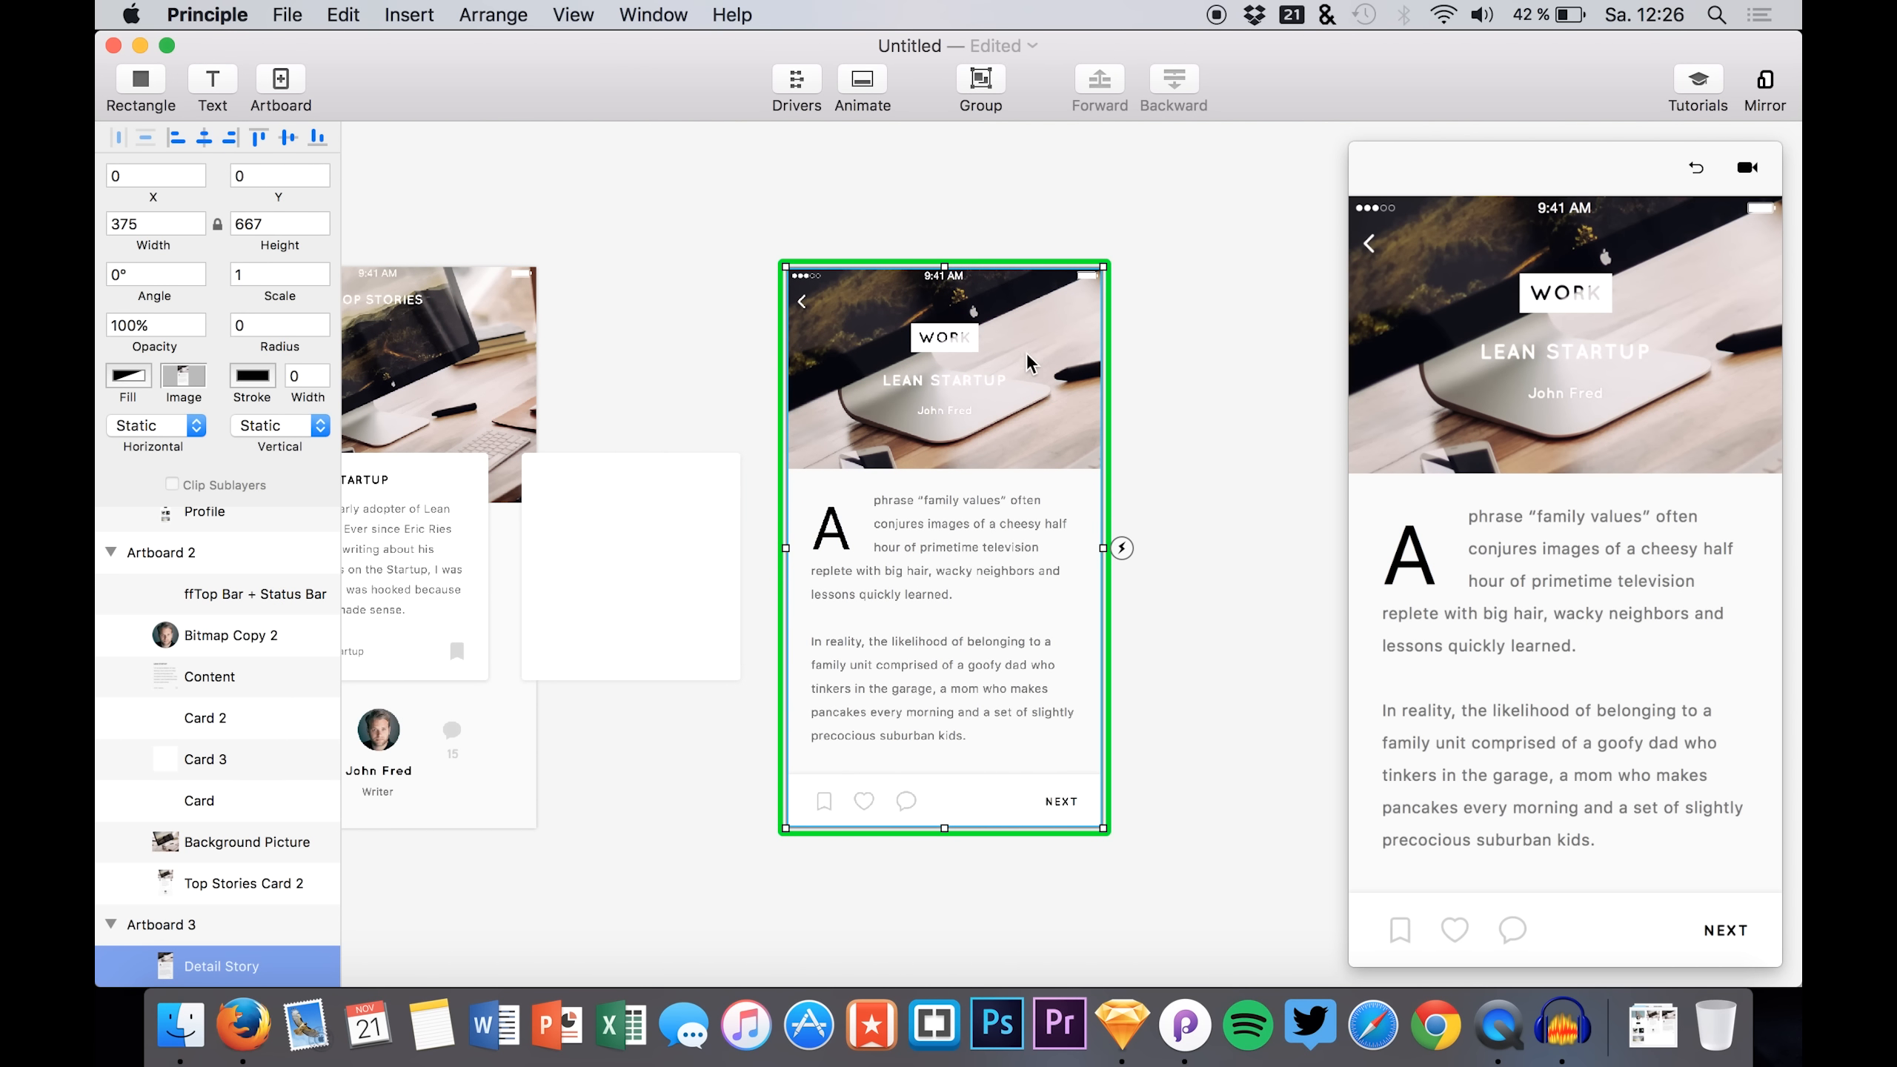
click(180, 1025)
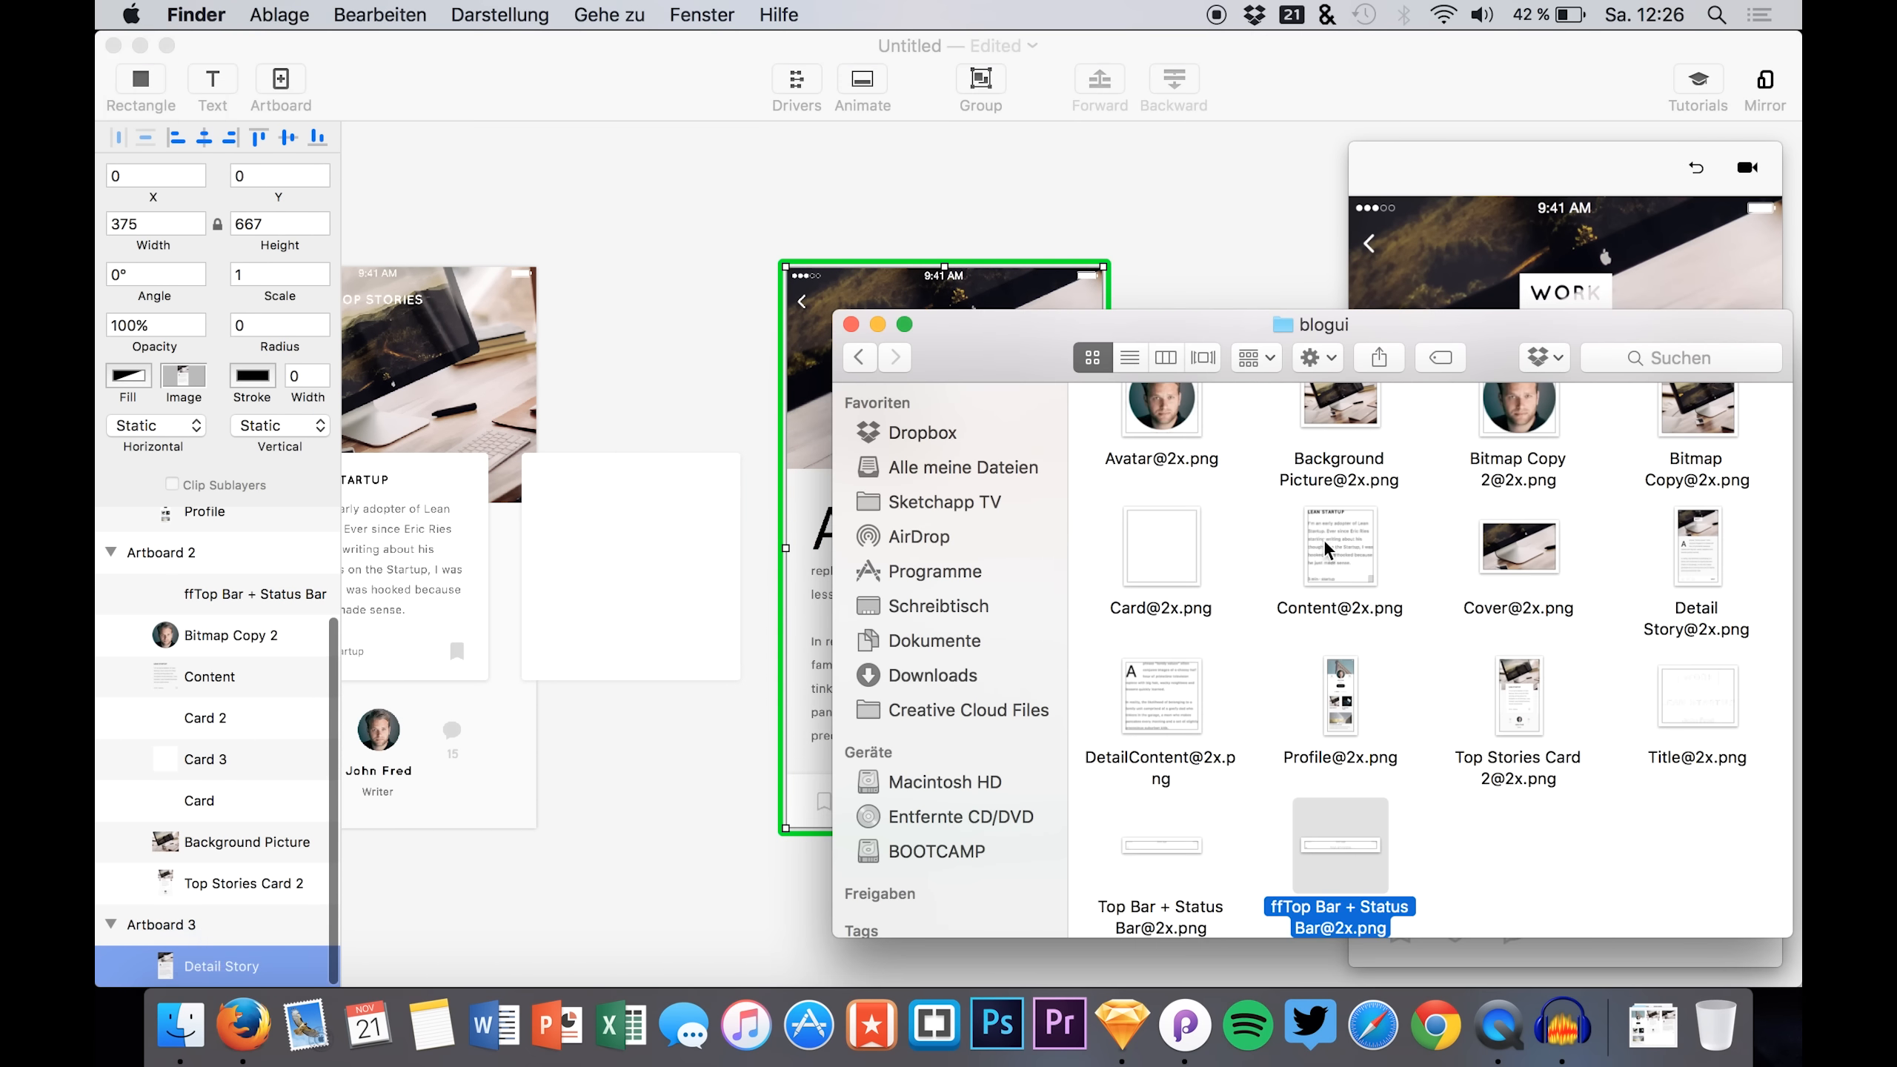
drag(1697, 411, 874, 289)
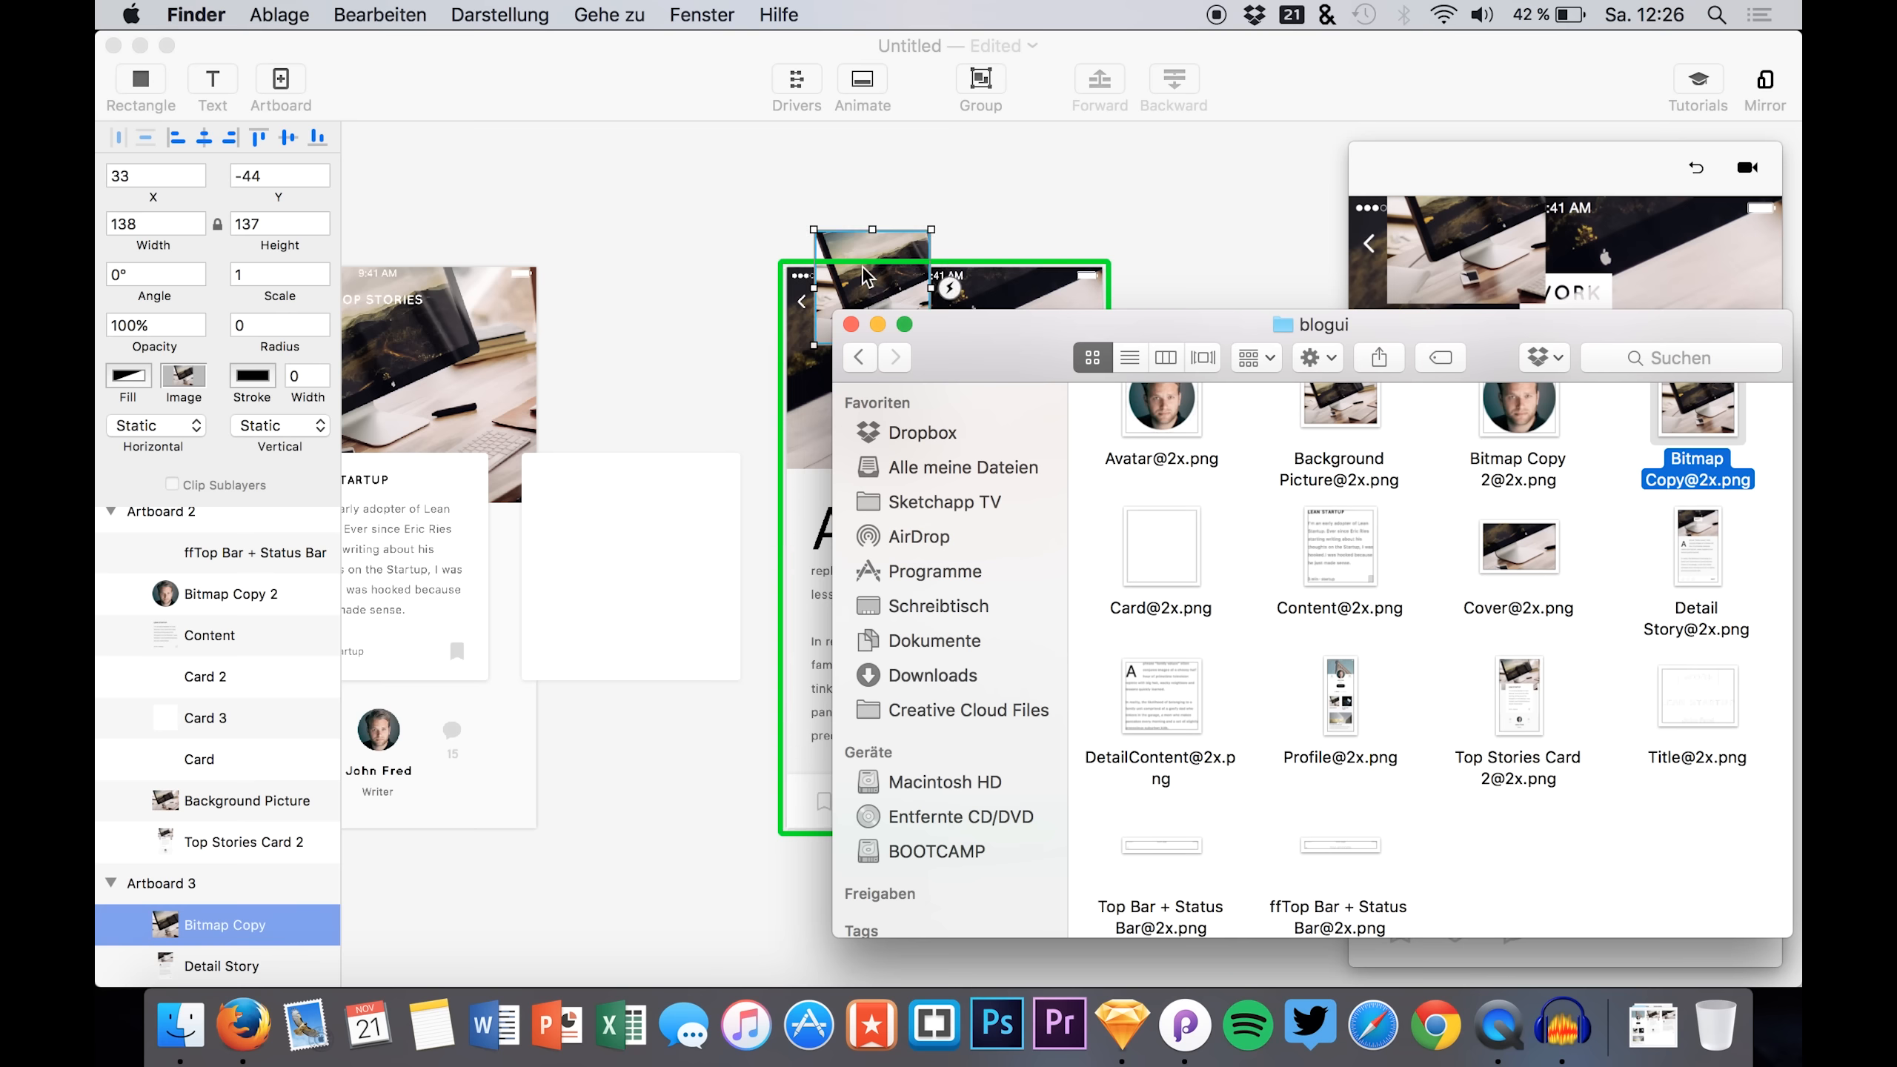
click(893, 288)
key(BackSpace)
click(180, 1026)
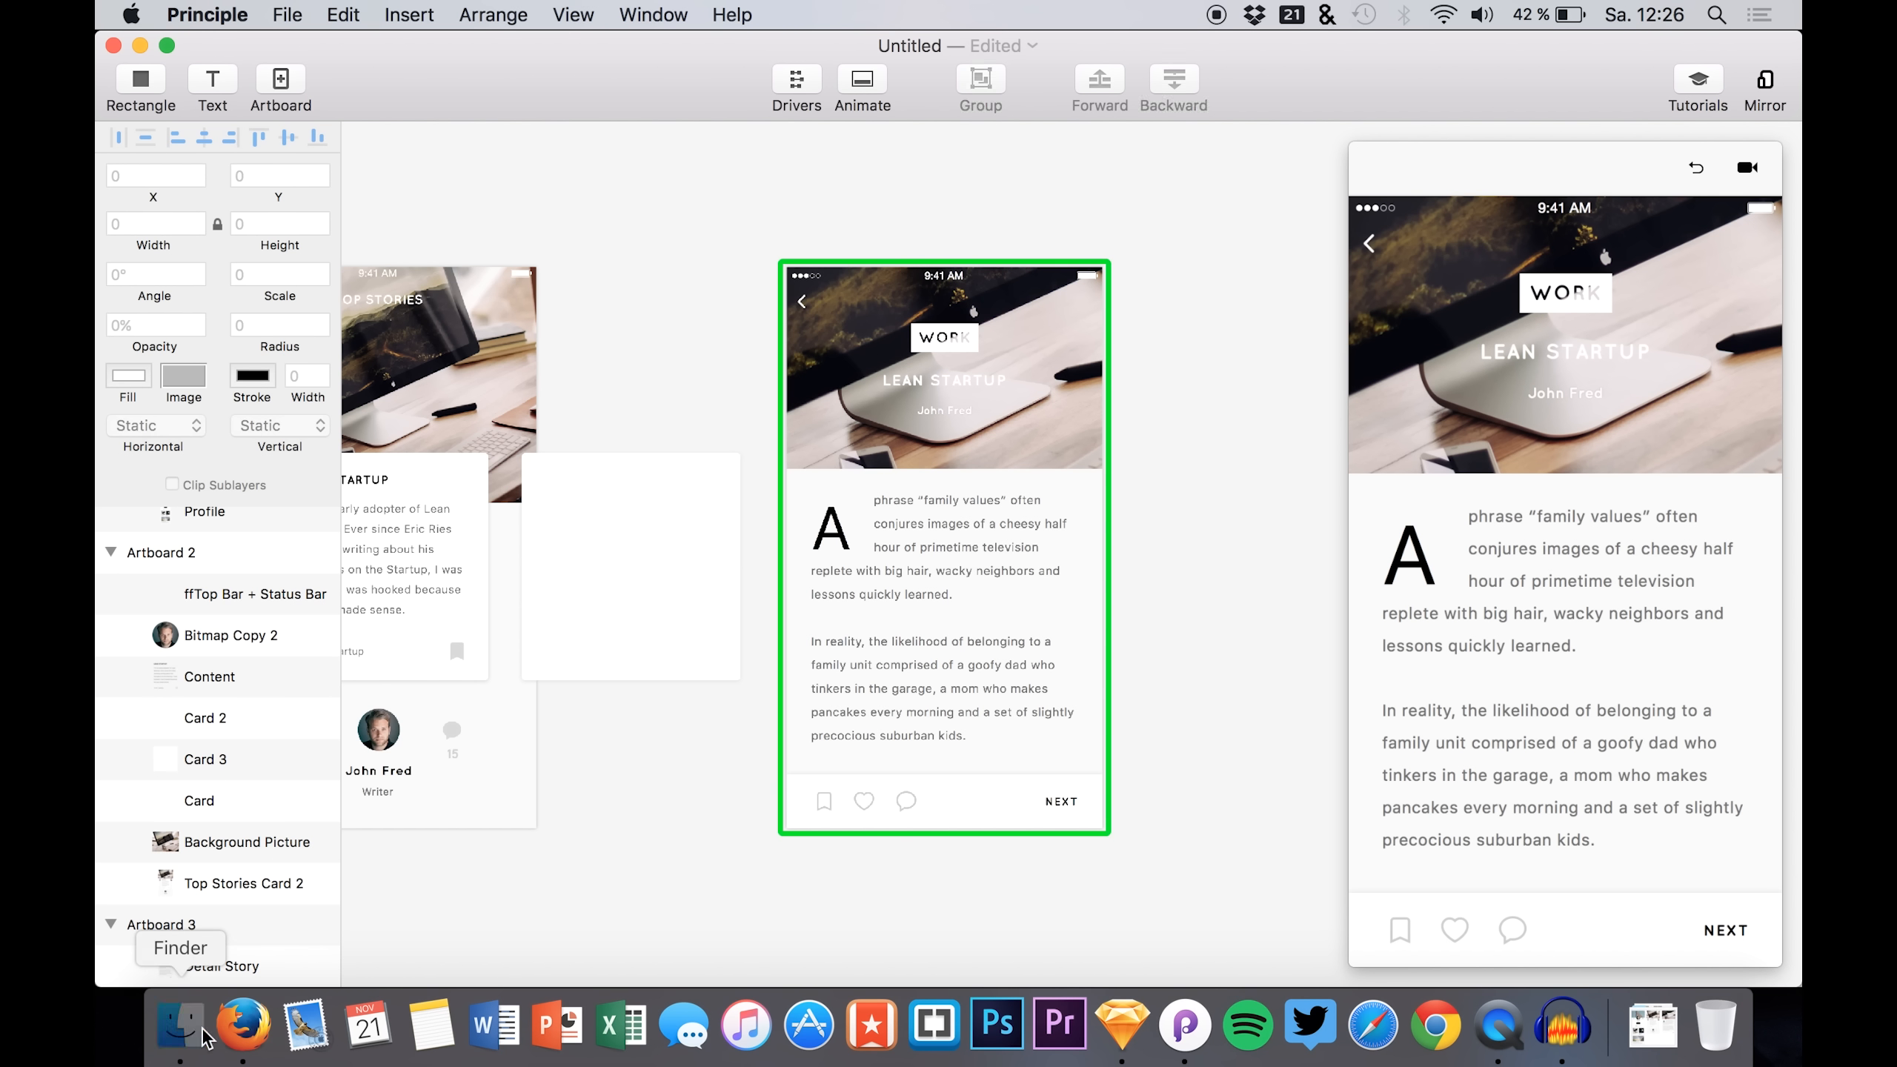
drag(1516, 549, 952, 249)
drag(202, 966, 207, 868)
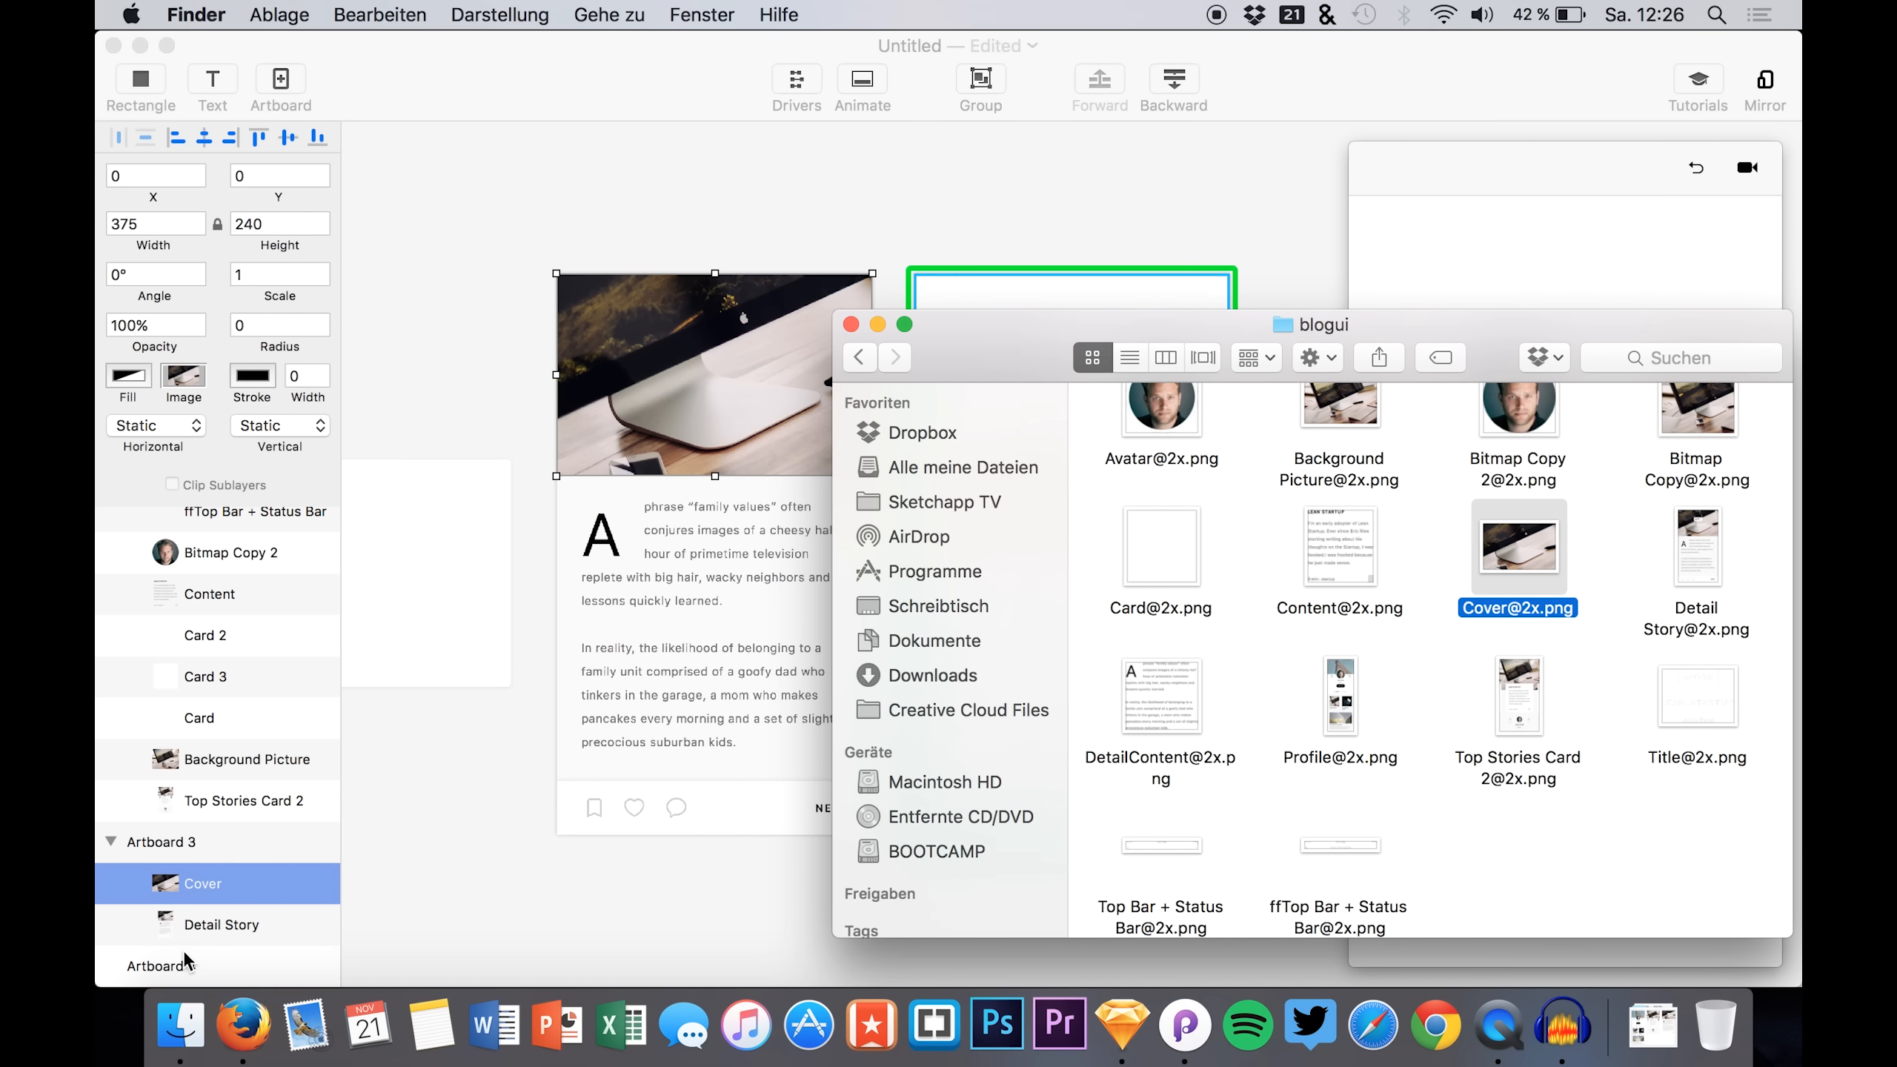
click(163, 965)
key(Delete)
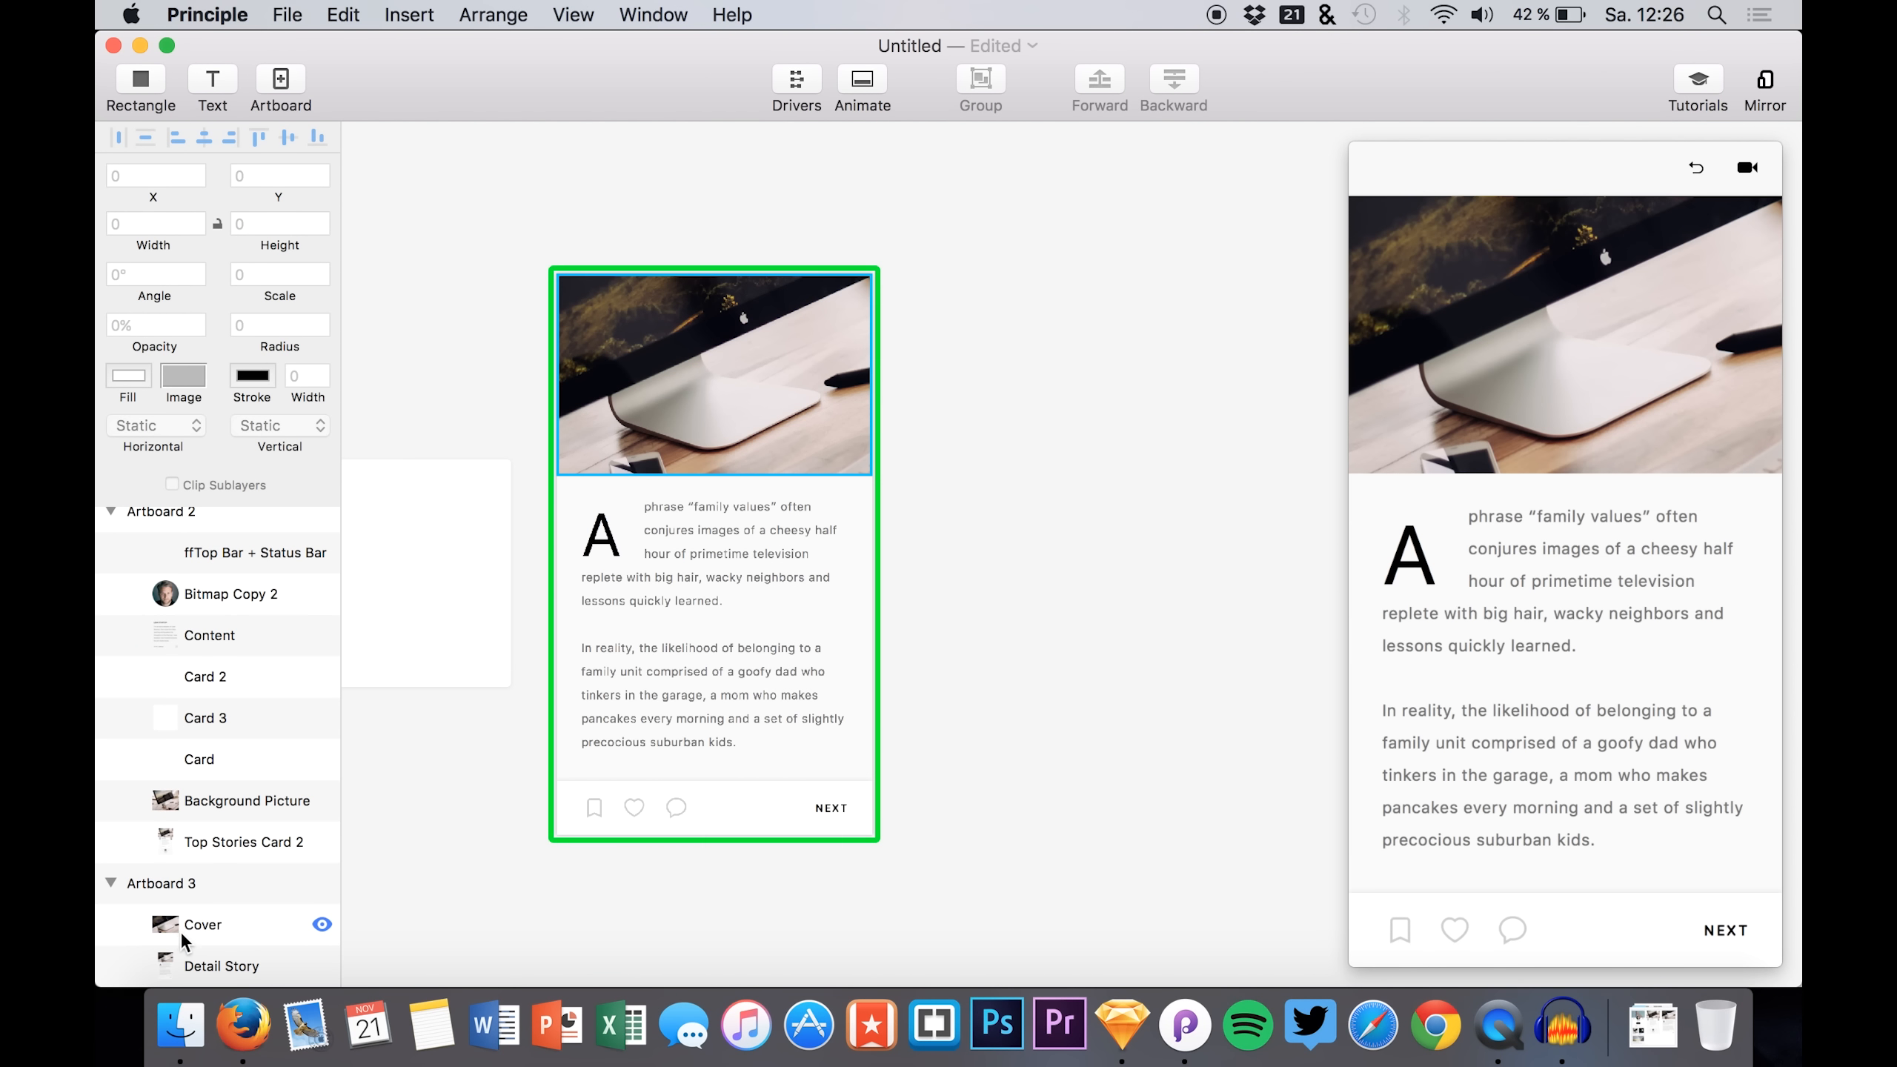
click(187, 924)
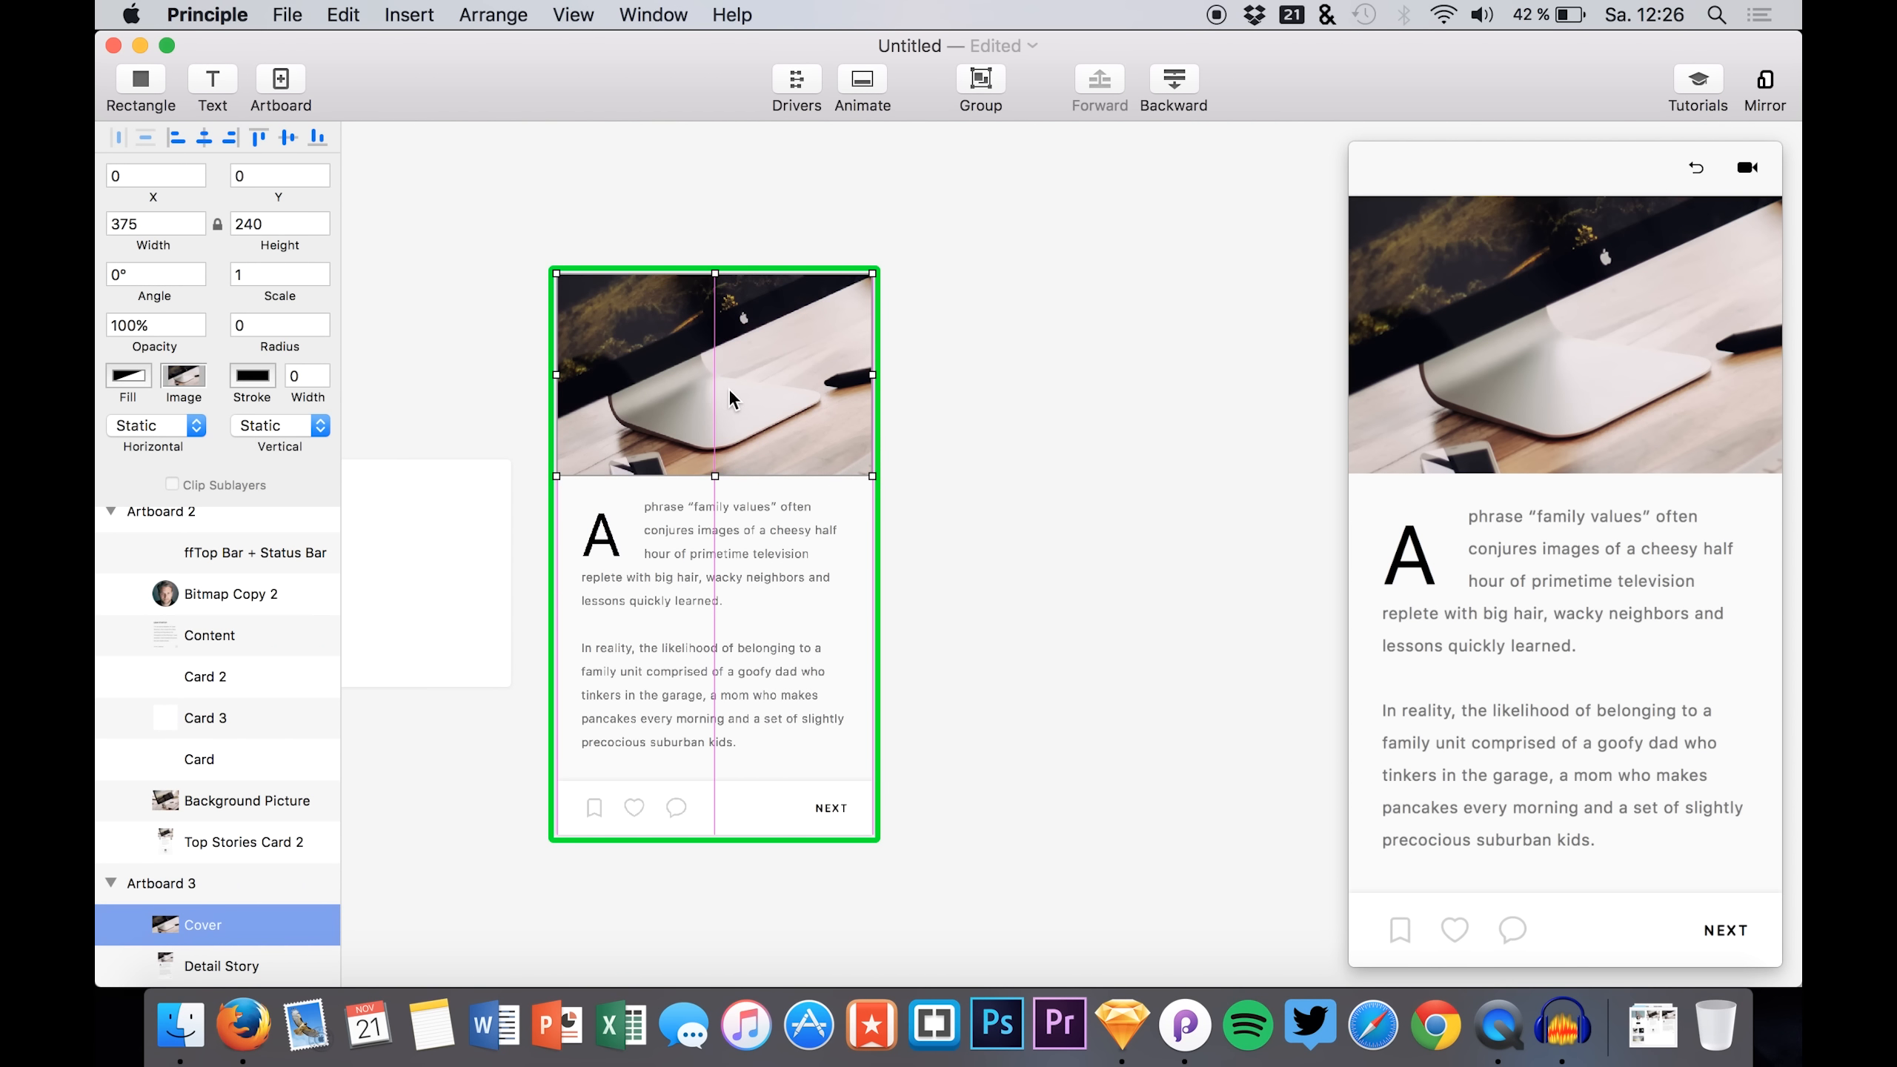
click(180, 1025)
drag(1161, 849, 697, 296)
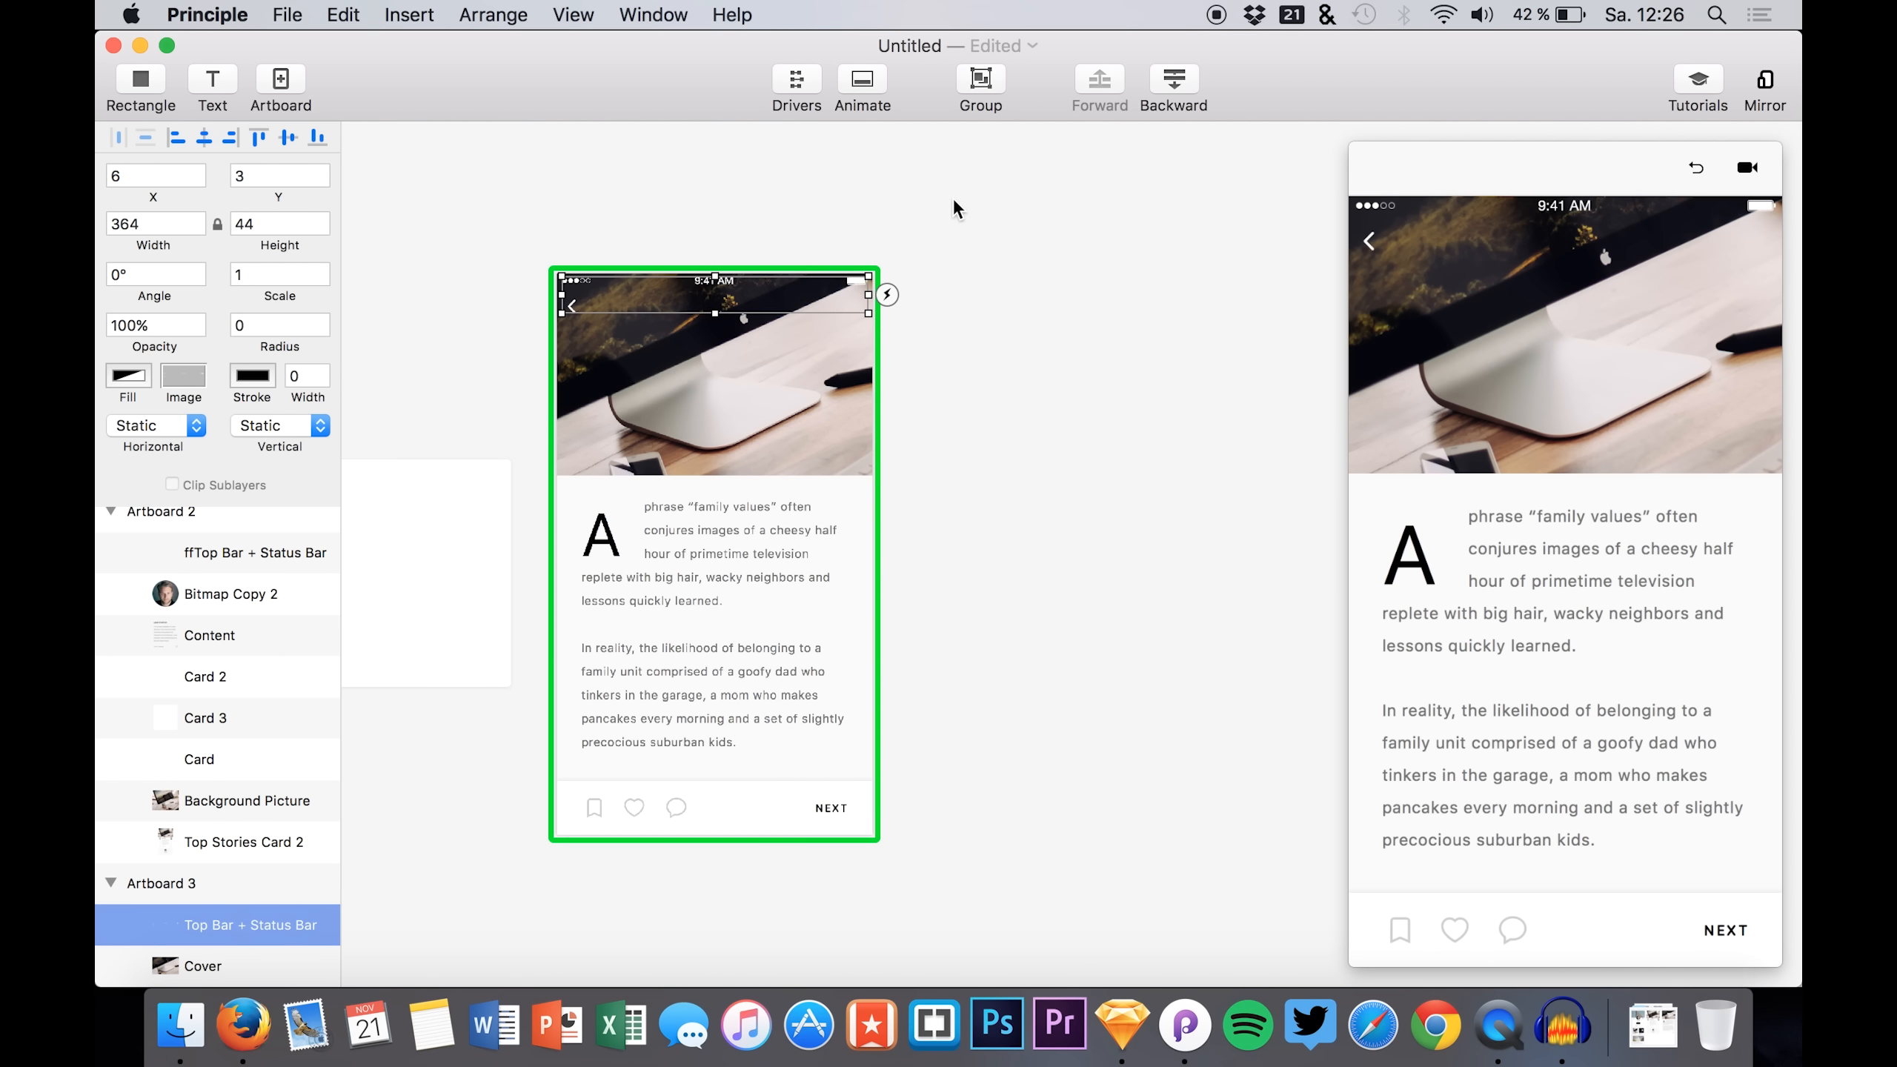
click(498, 515)
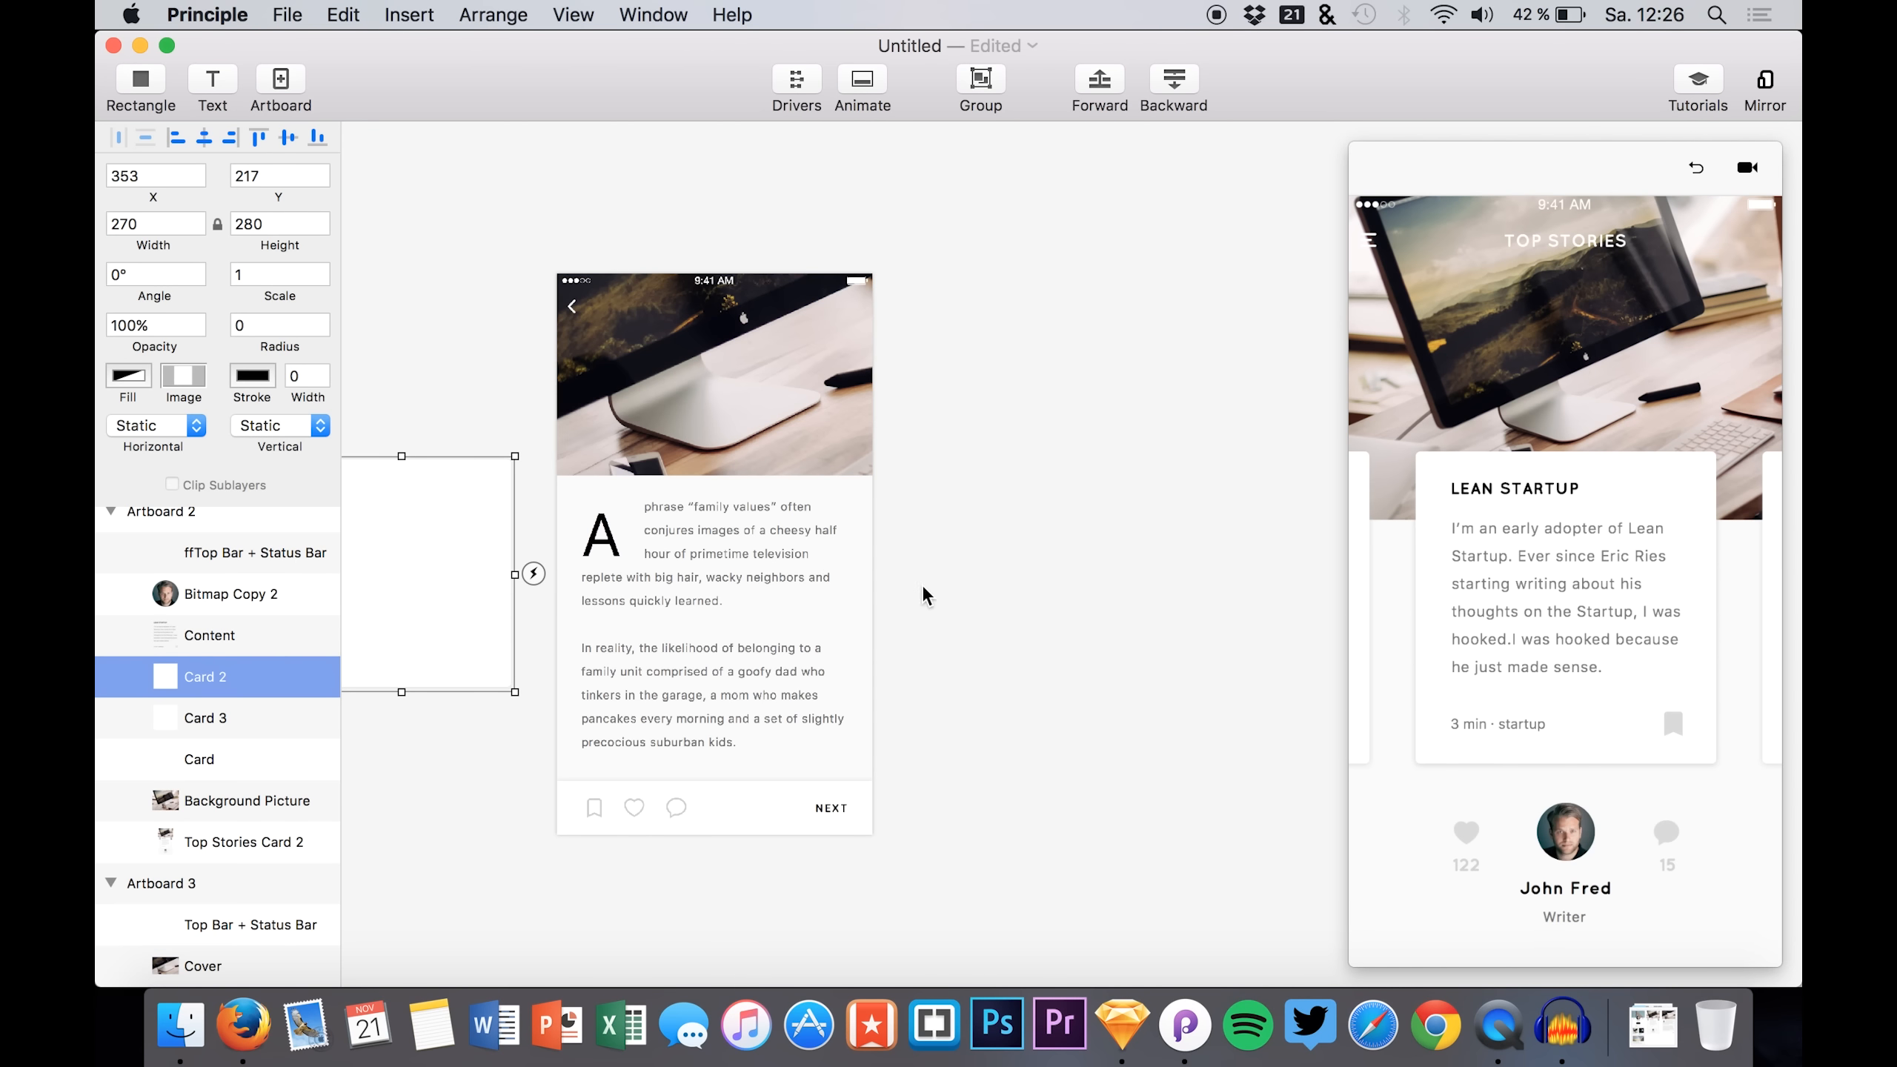
click(180, 1025)
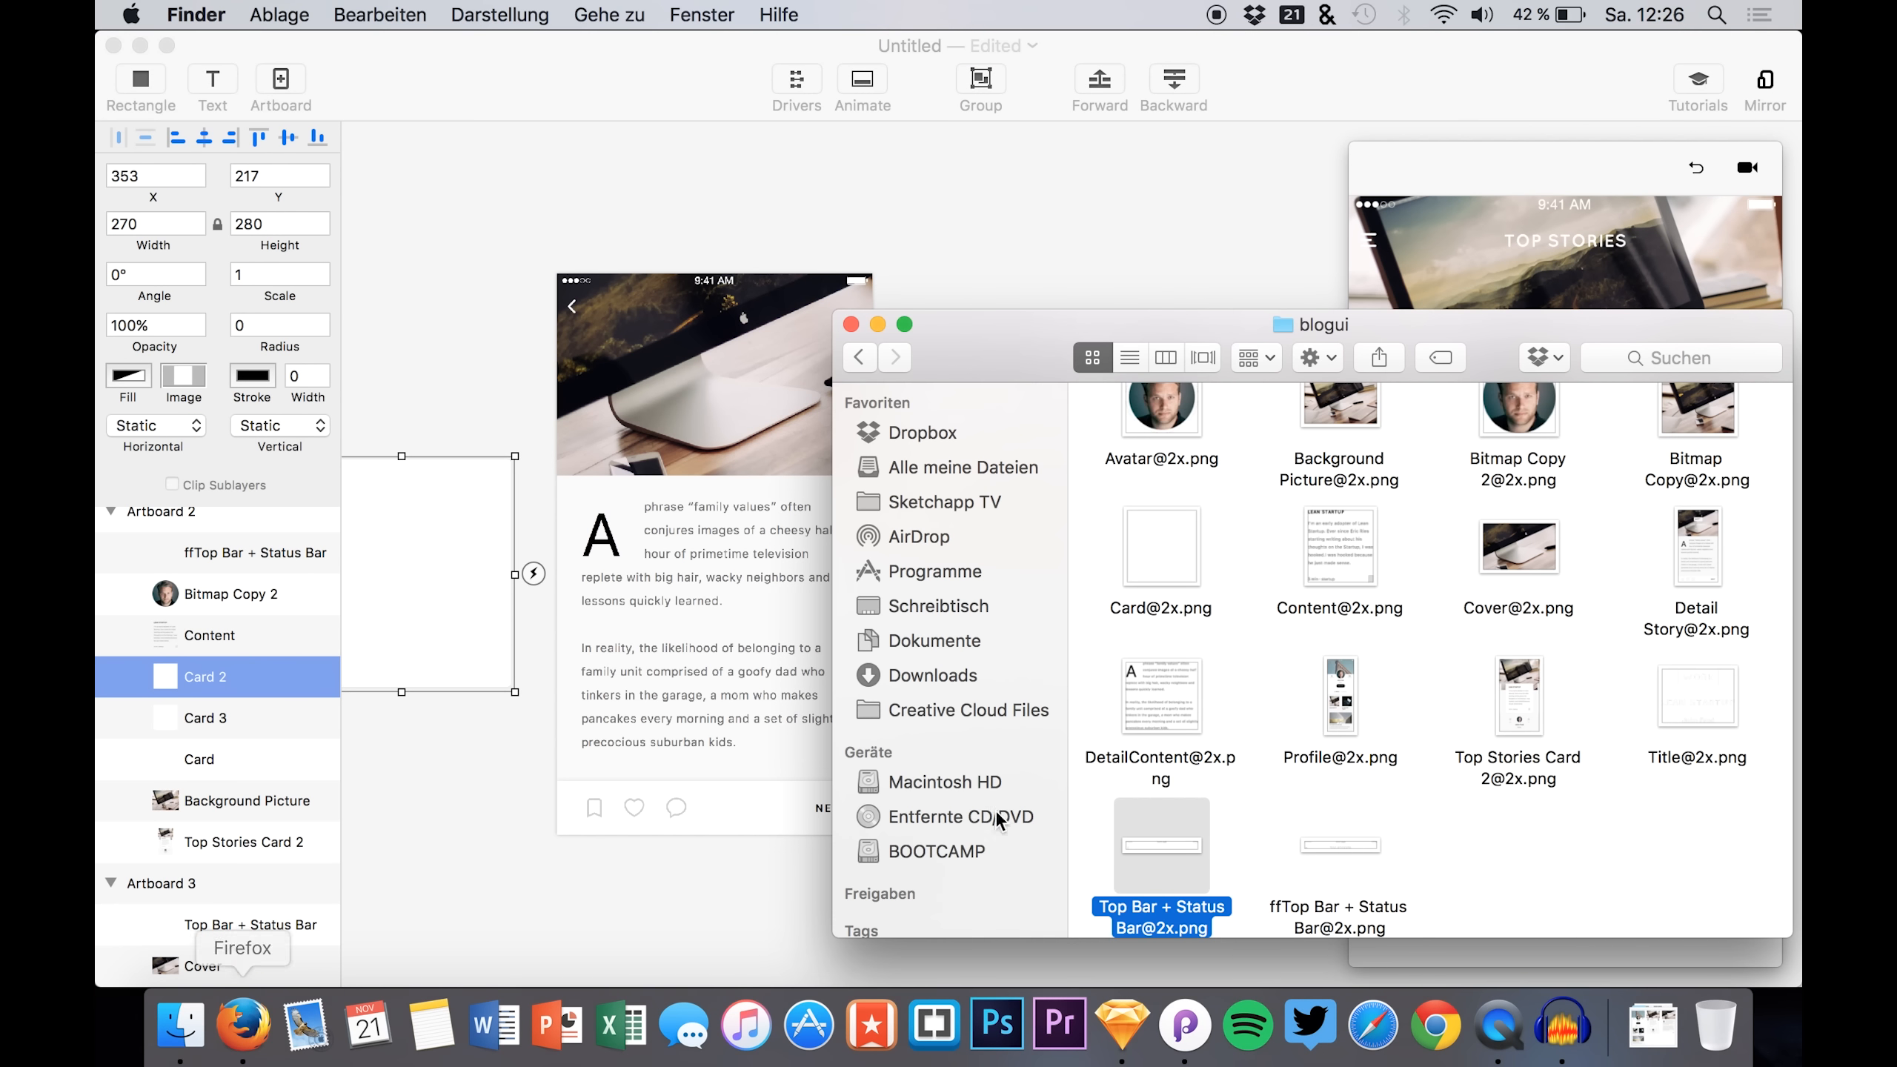
click(1133, 701)
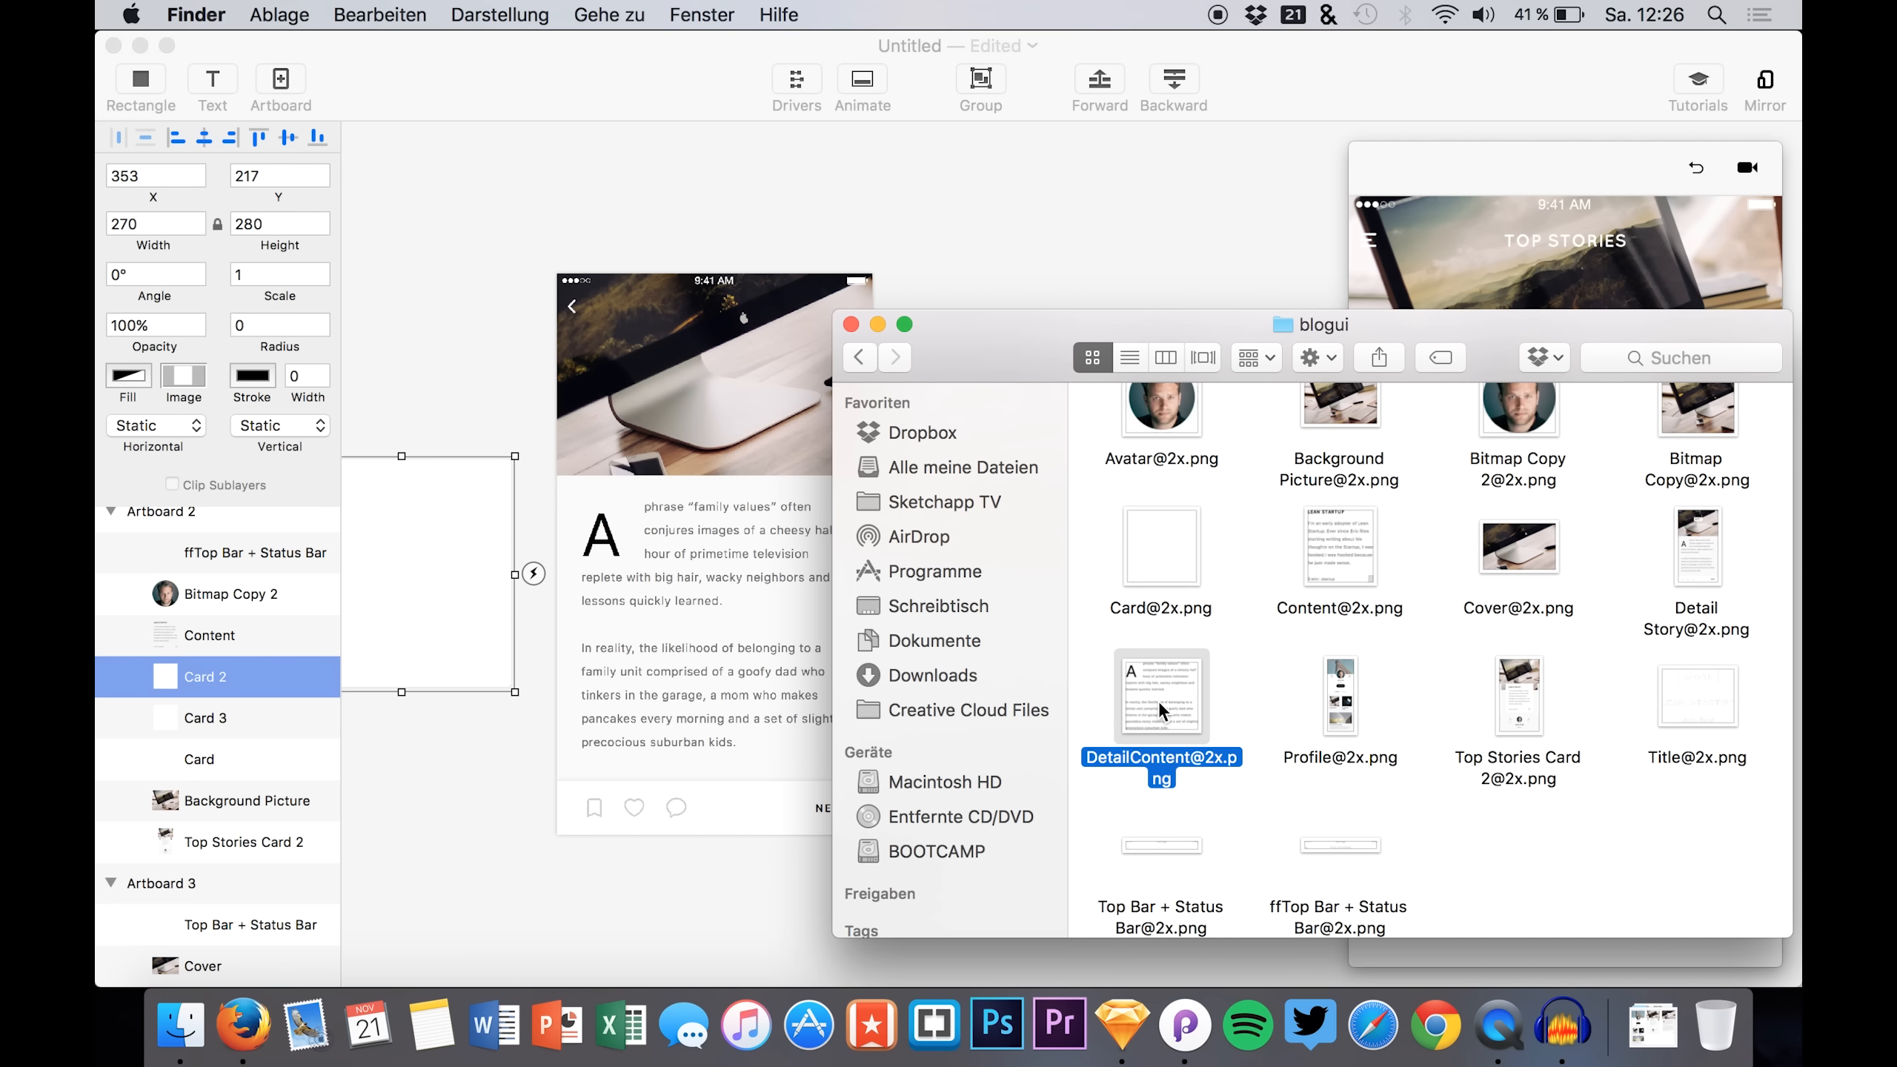
drag(1159, 700, 736, 640)
drag(741, 649, 741, 648)
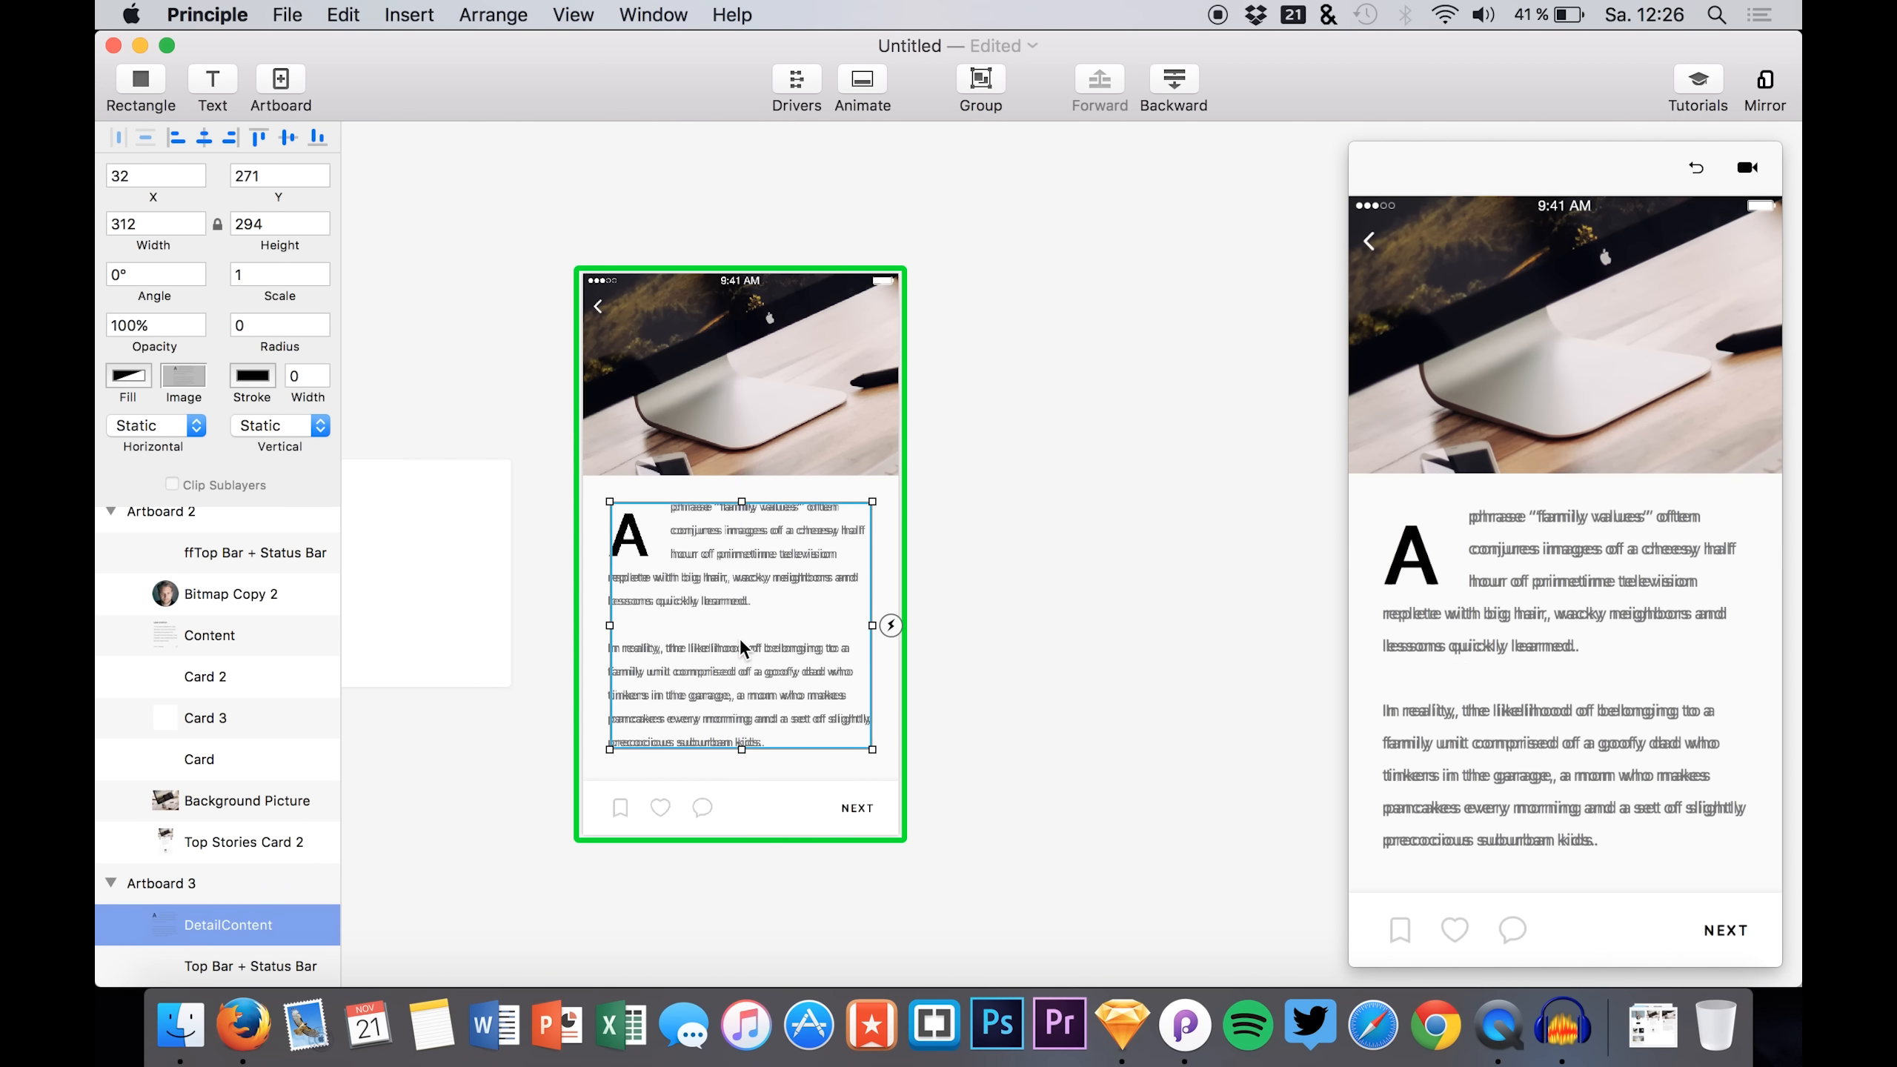
- Nudge the DetailContent layer to X 29, Y 271 so it lines up with the story text beneath it
scroll(741, 648, up, 5)
key(Left)
key(Left)
key(Up)
key(Down)
key(Down)
key(Up)
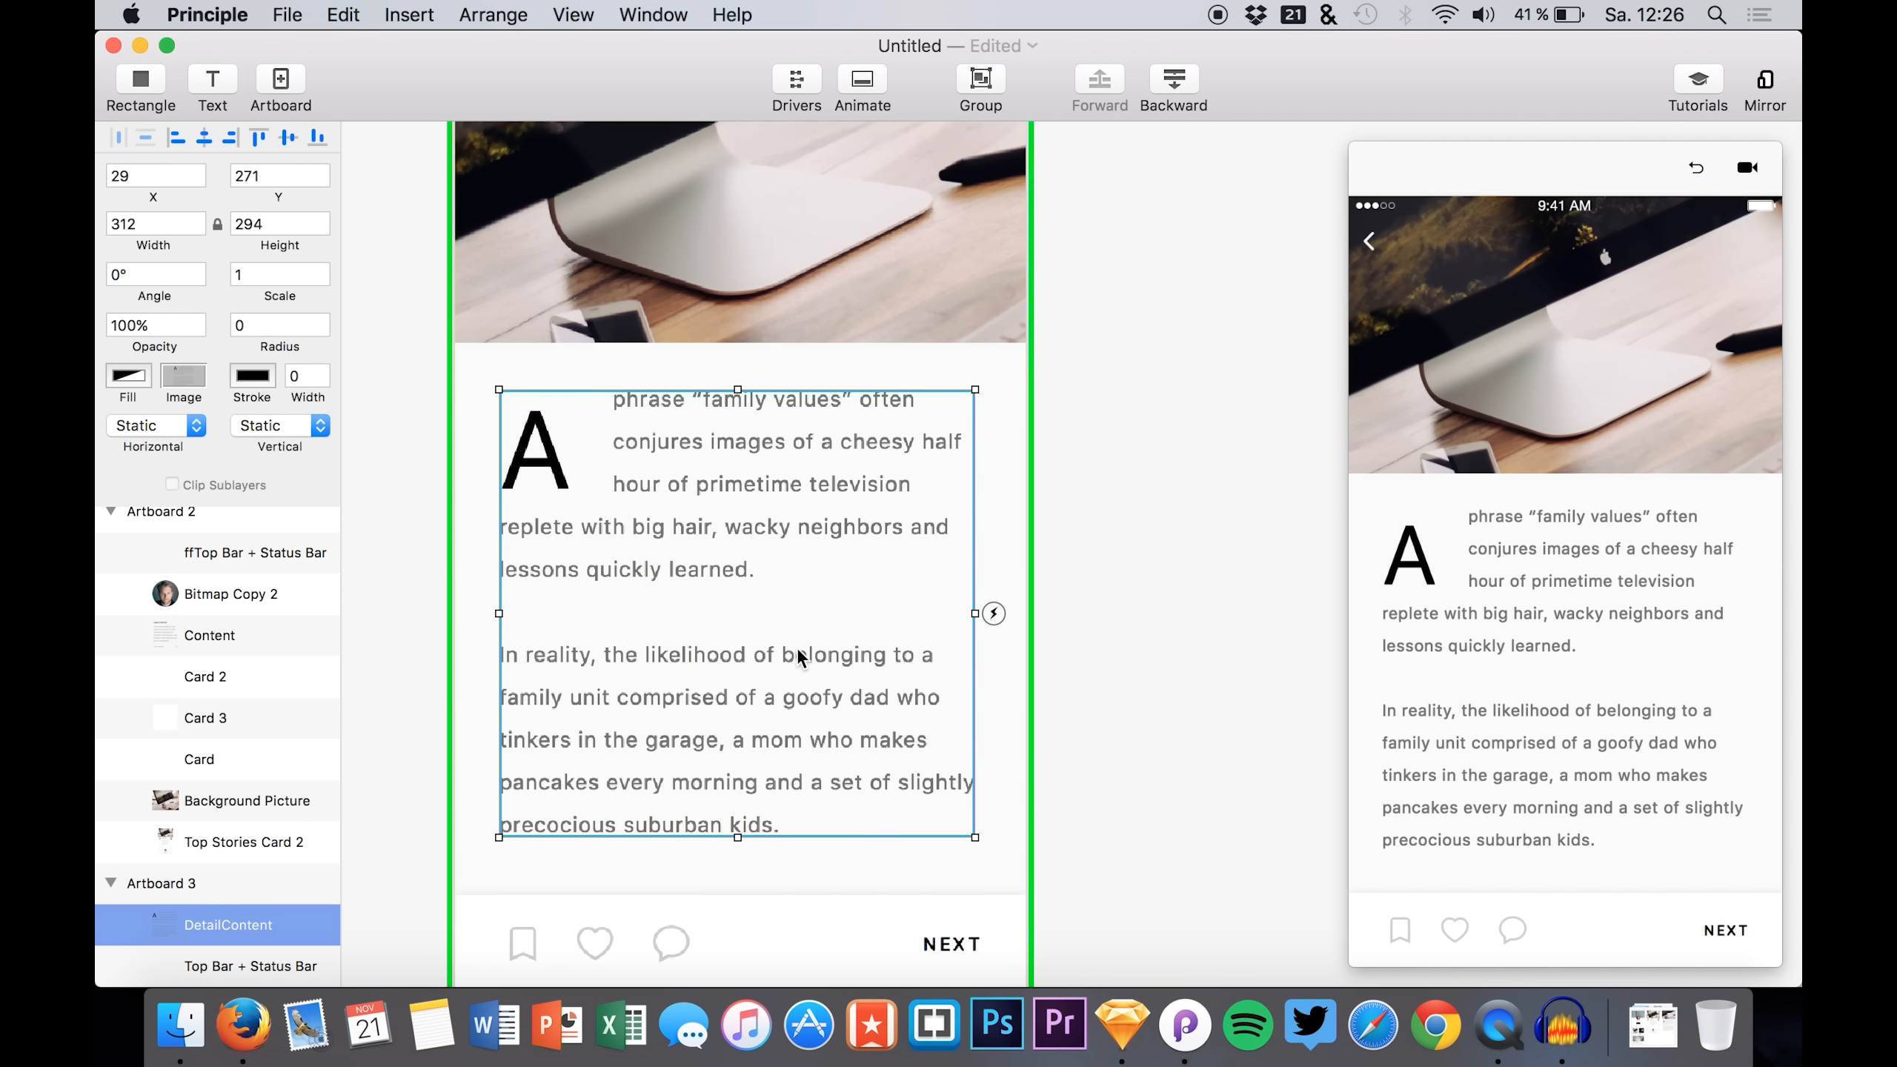
- Switch to Finder's blogui folder of exported images
click(180, 1024)
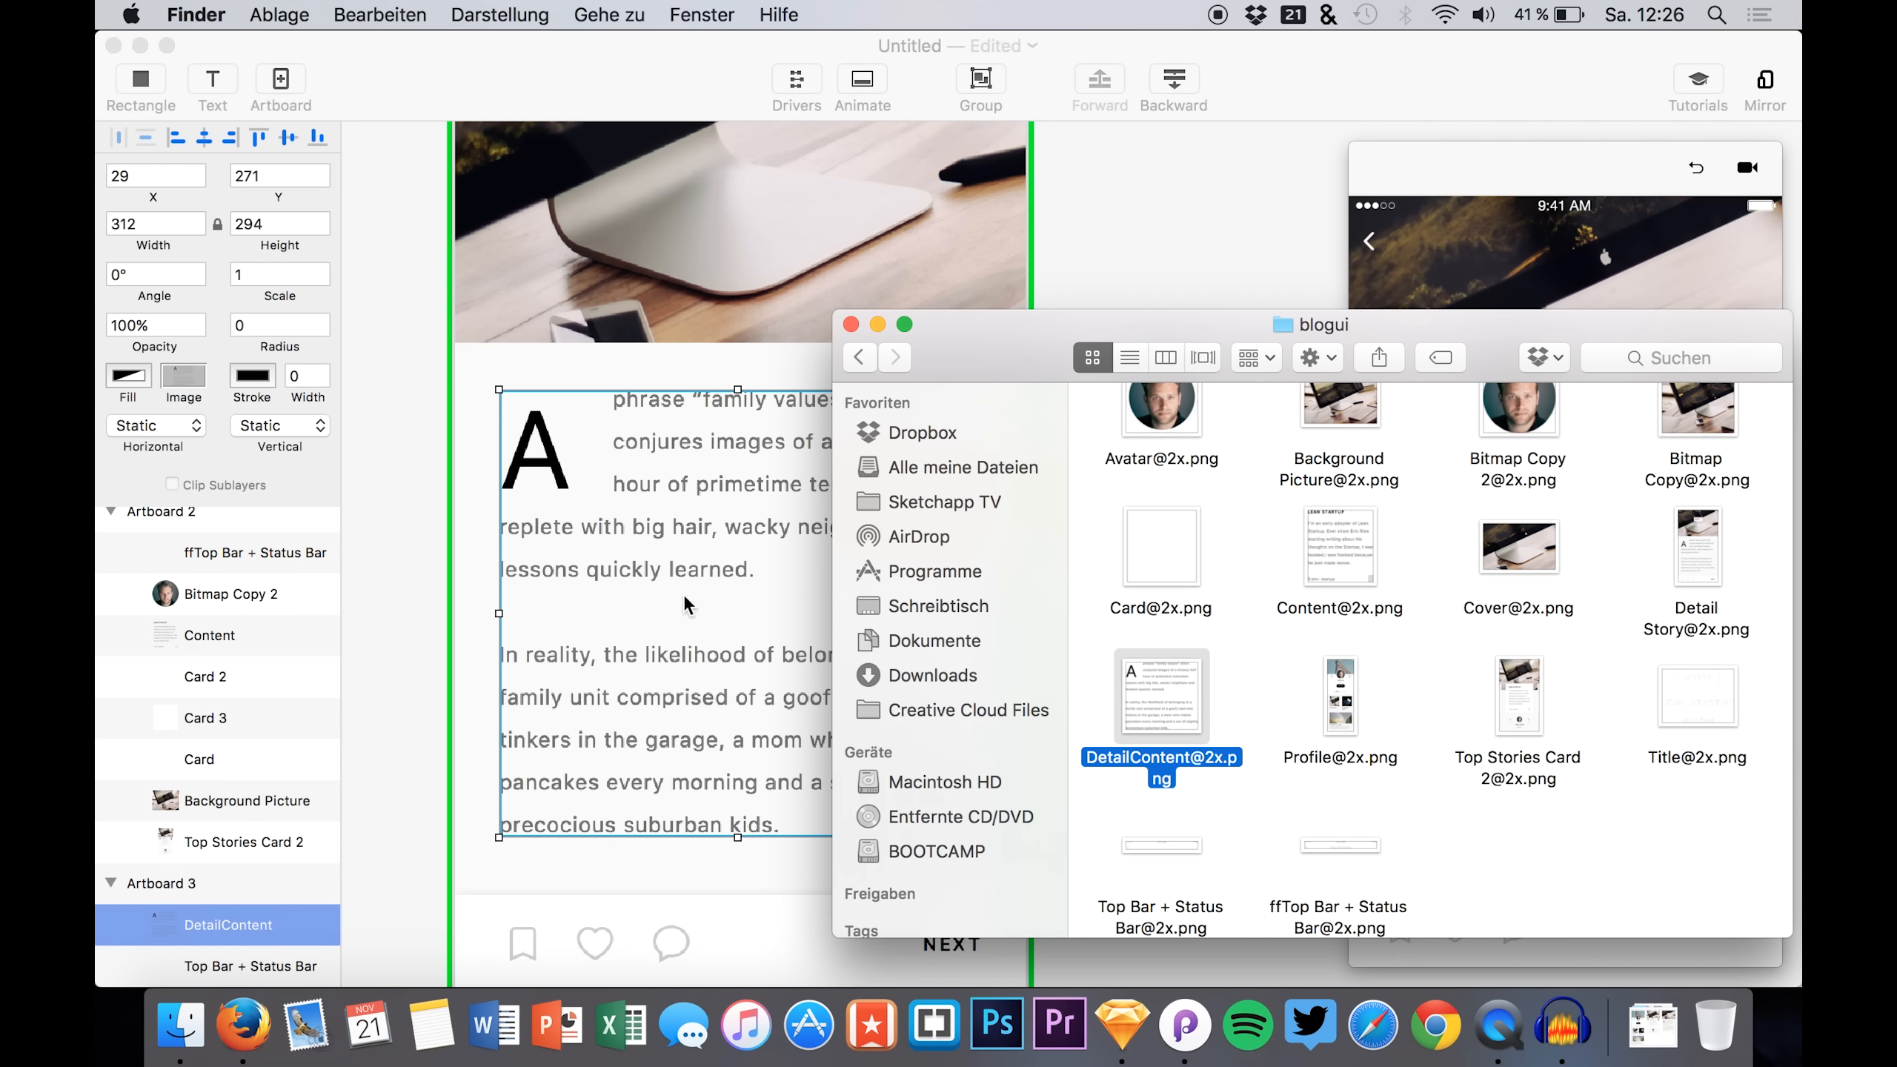
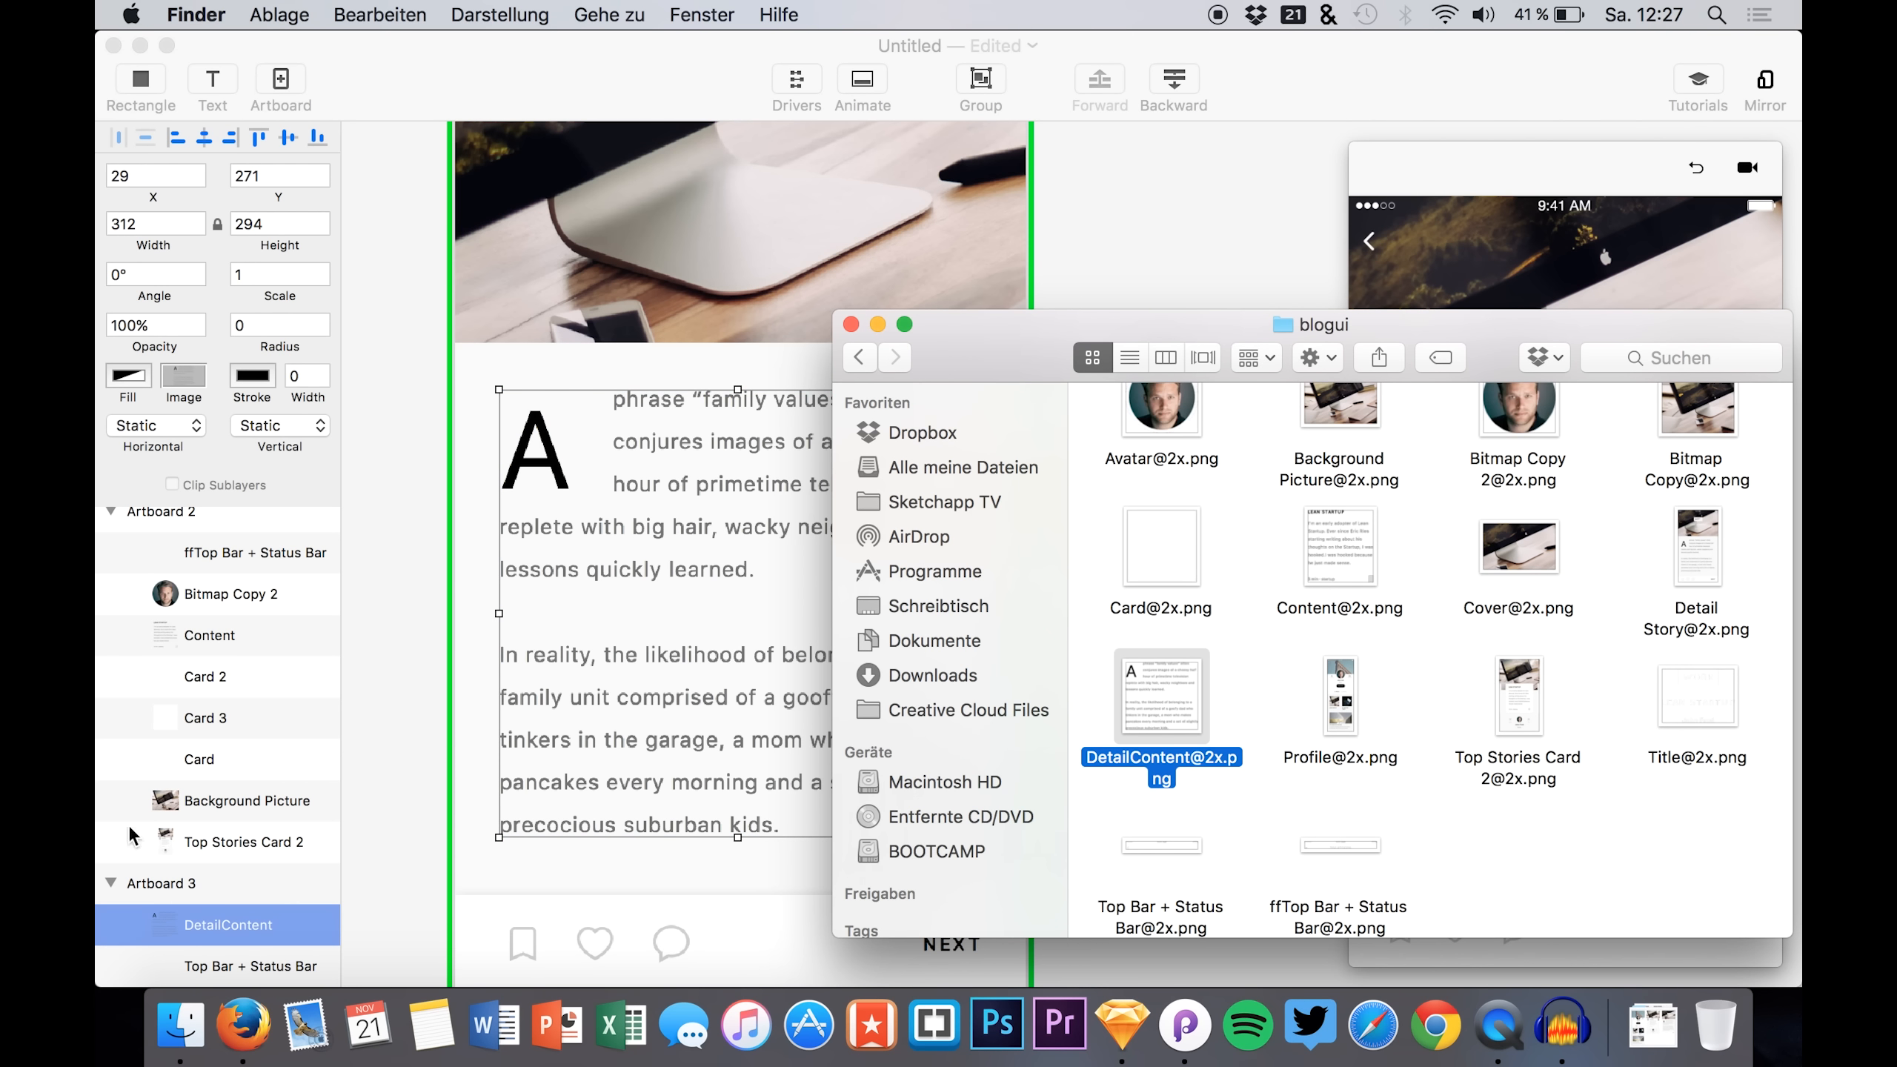
click(204, 928)
scroll(205, 928, down, 2)
click(205, 926)
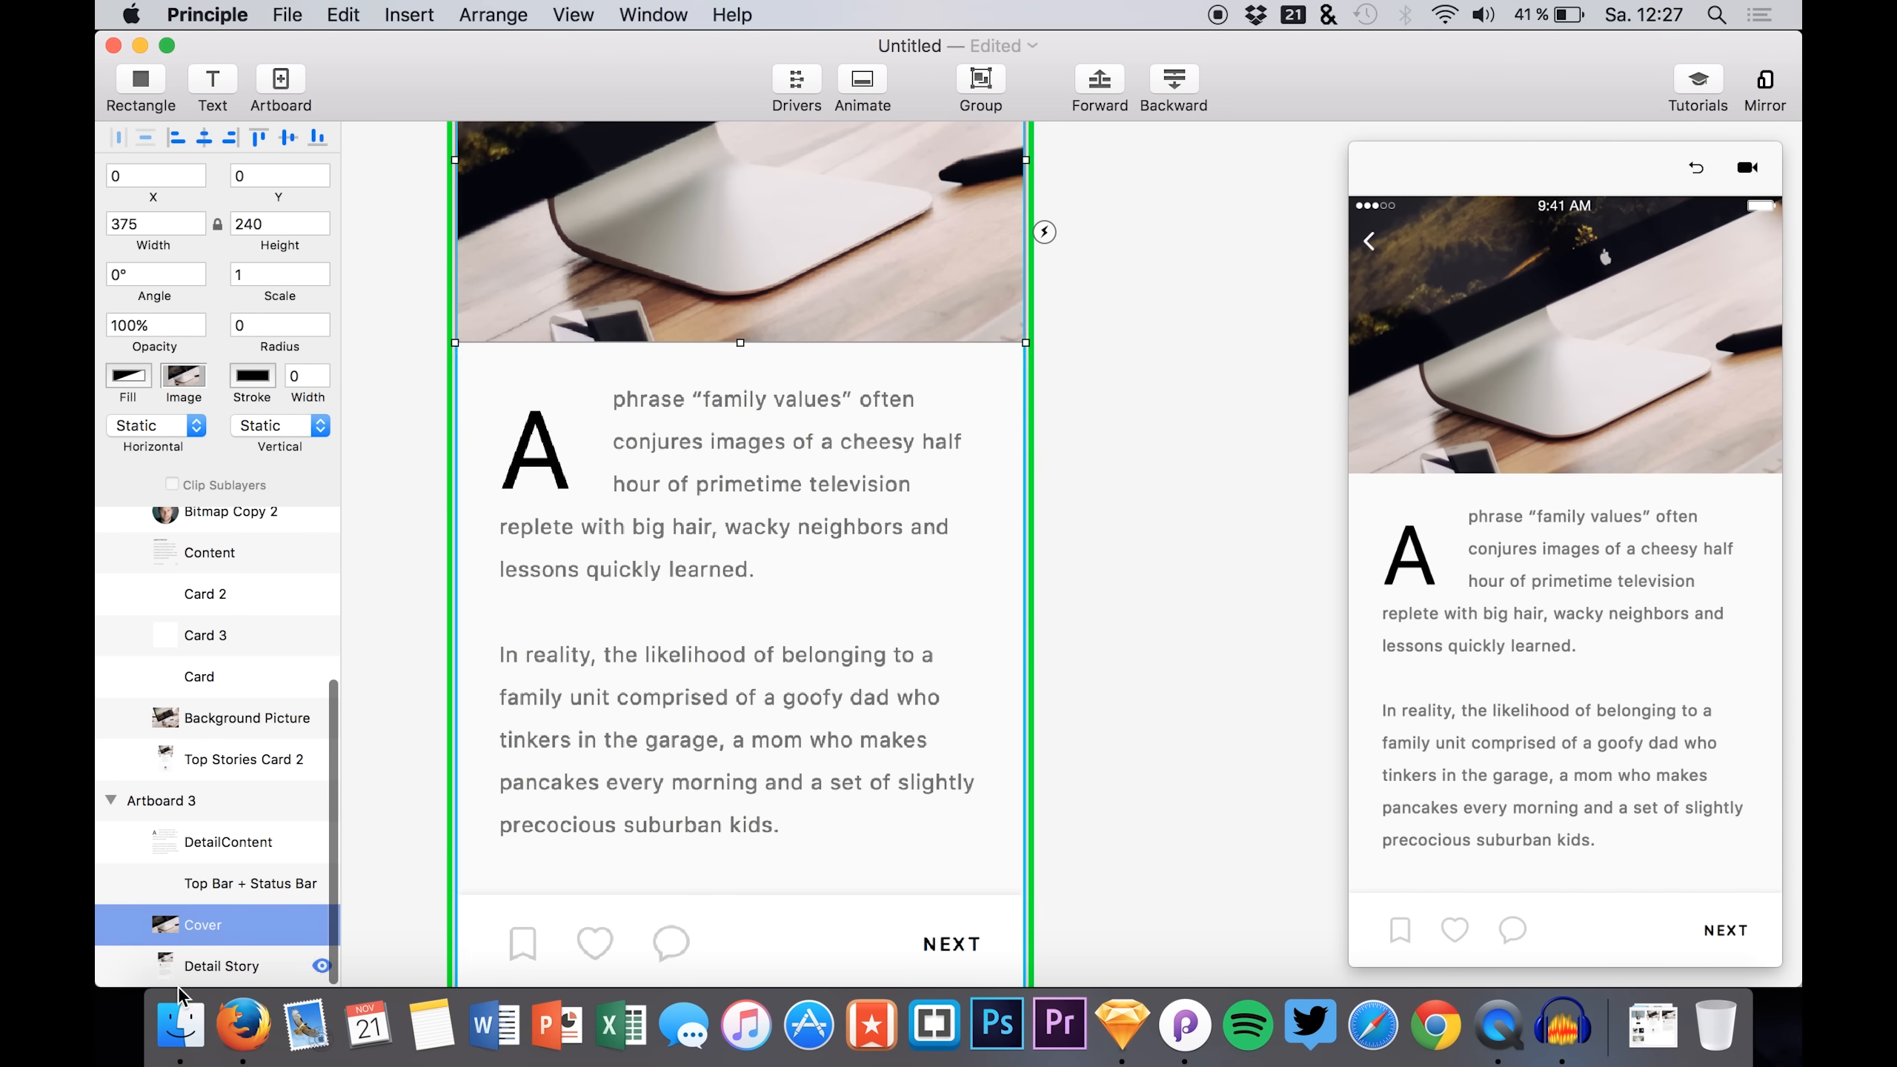
click(180, 1022)
drag(1697, 695, 711, 173)
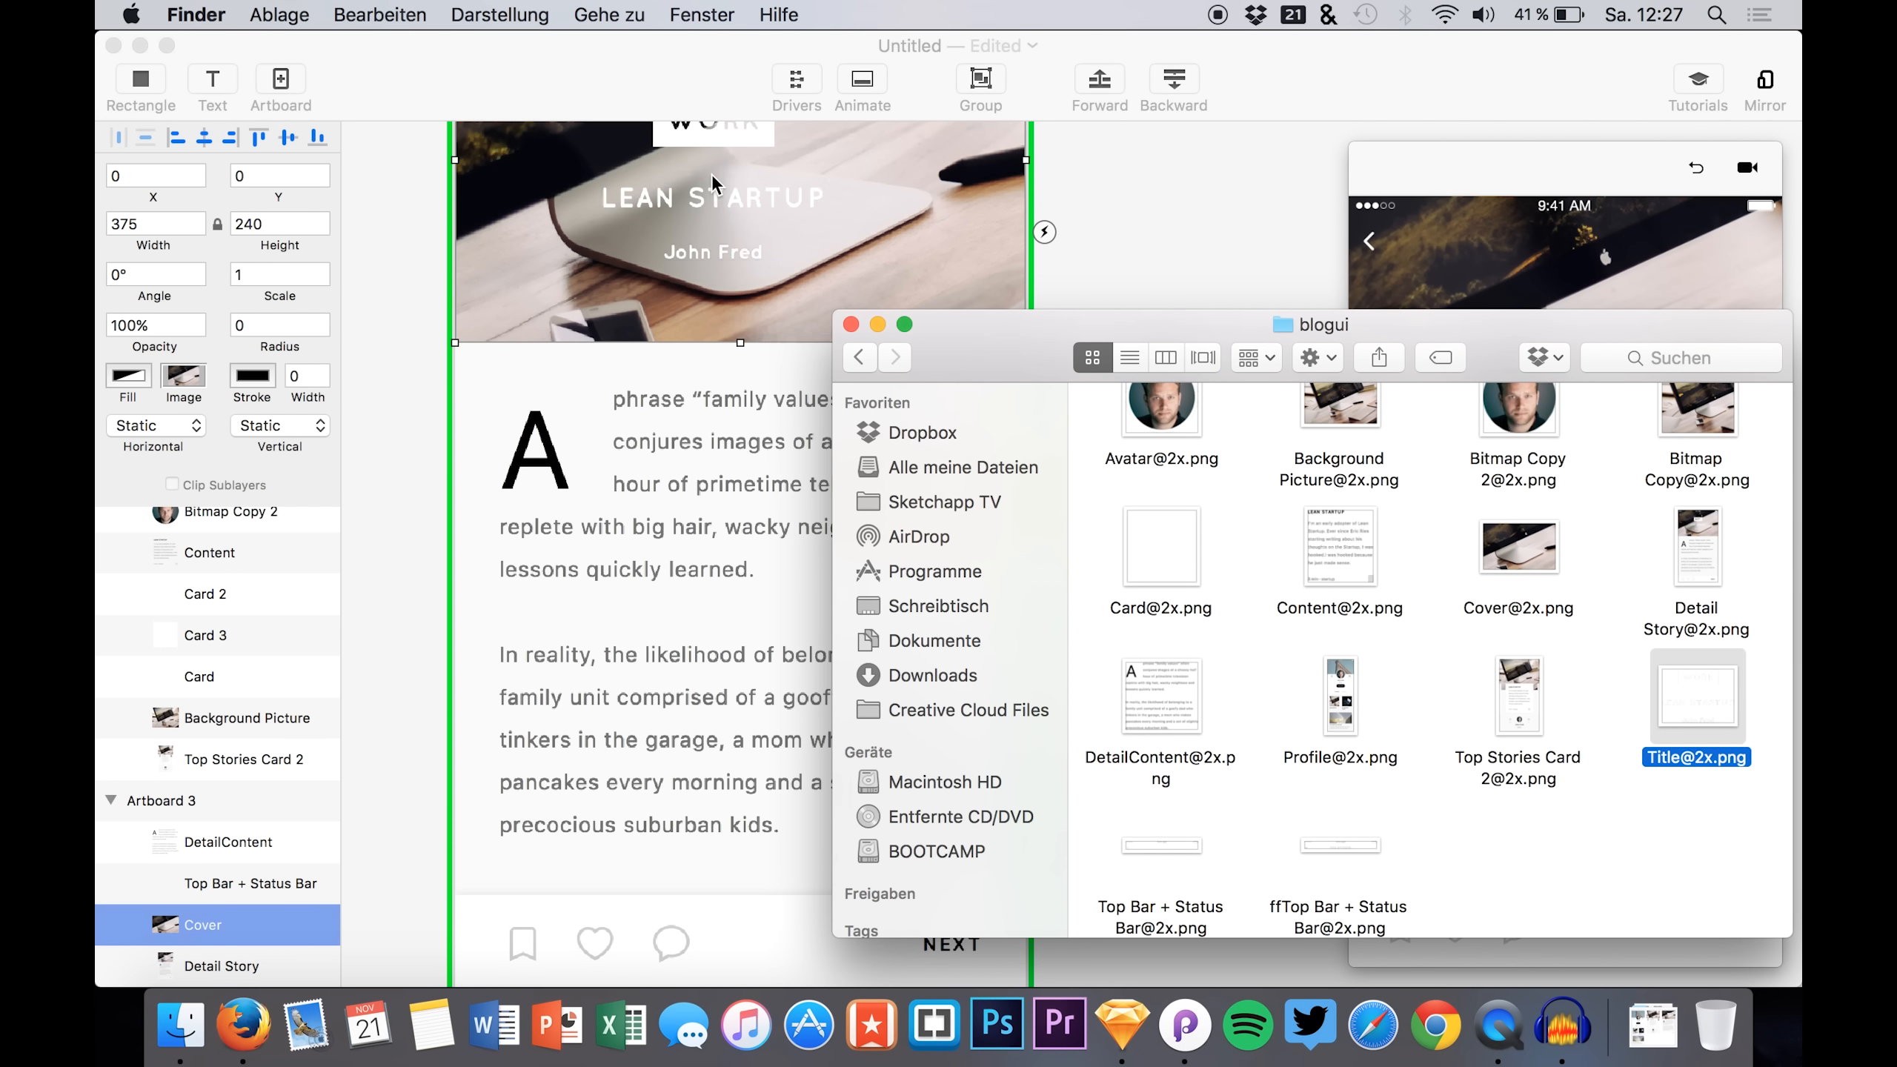
- Position the Title image centred over the cover photo at X 116, Y 75
scroll(711, 189, up, 4)
mouse_move(722, 318)
mouse_down()
mouse_move(775, 320)
mouse_move(751, 340)
mouse_move(759, 322)
mouse_up()
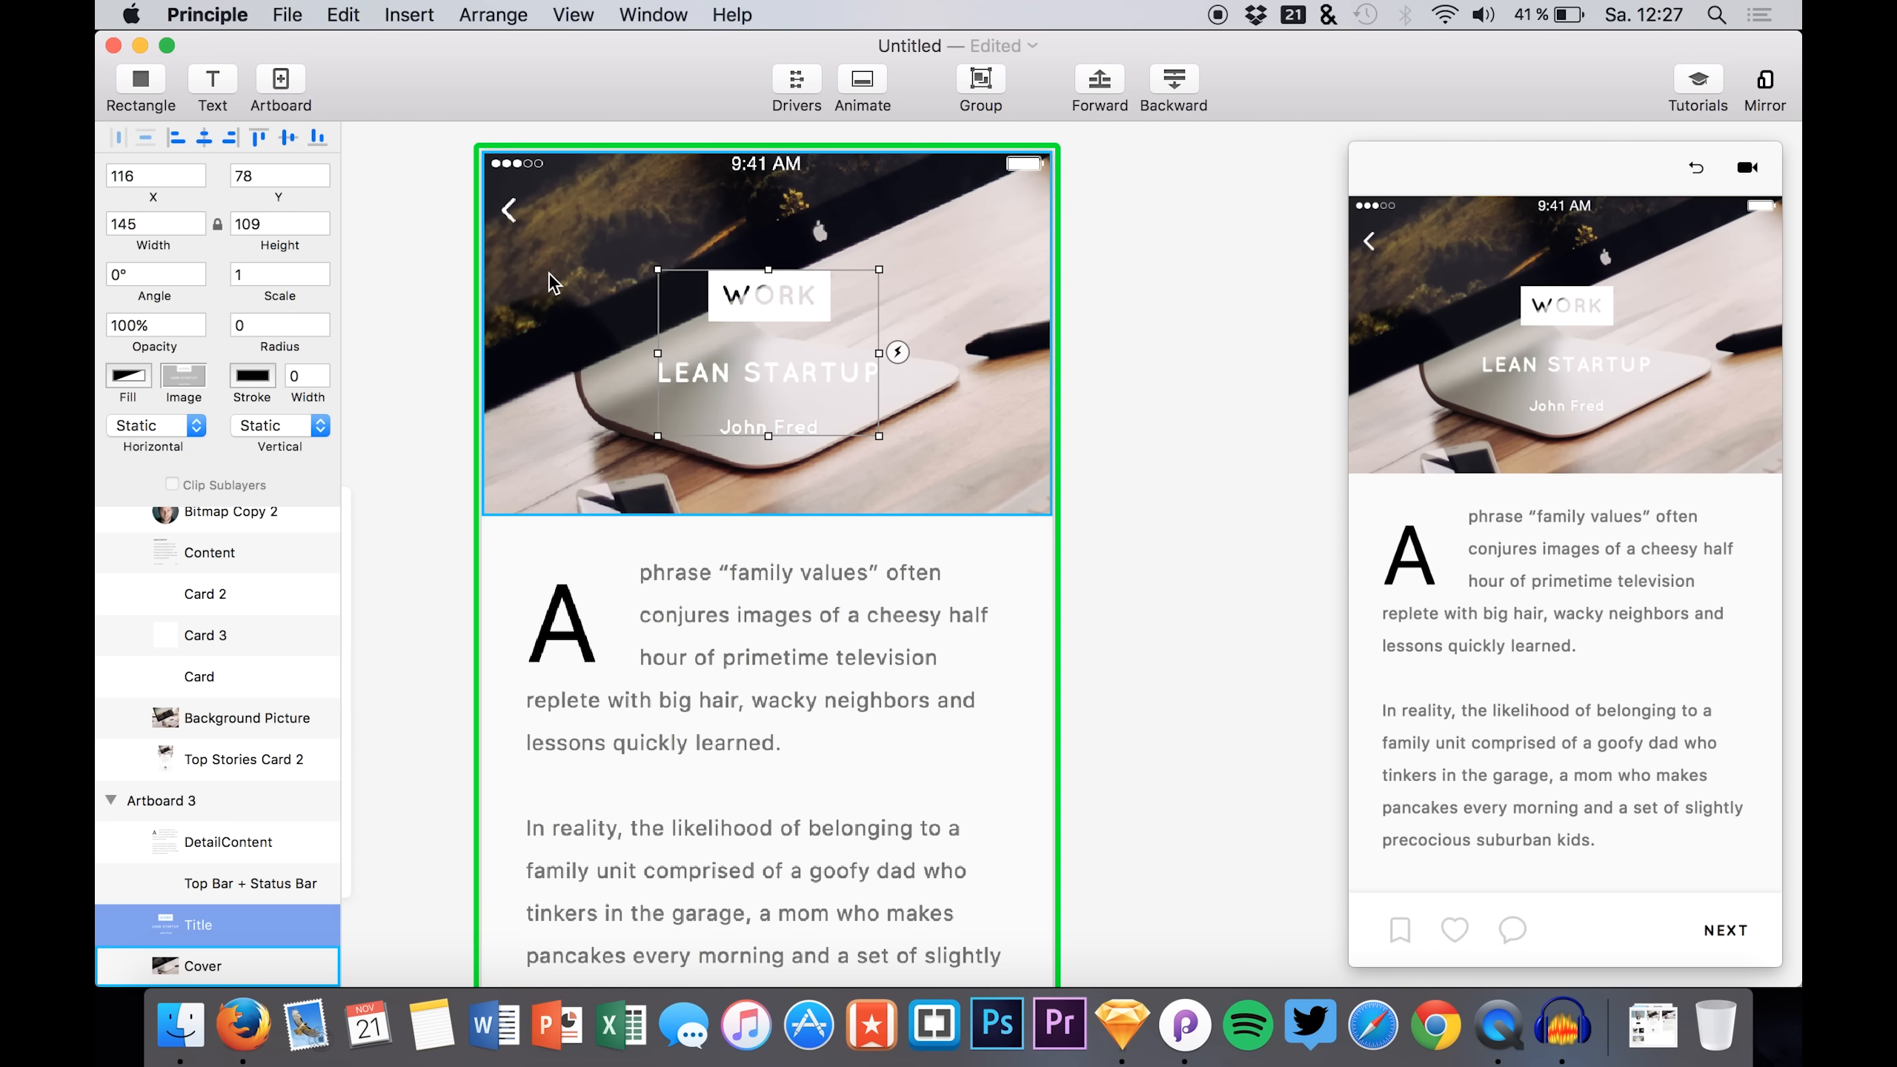
key(Up)
key(Up)
key(Up)
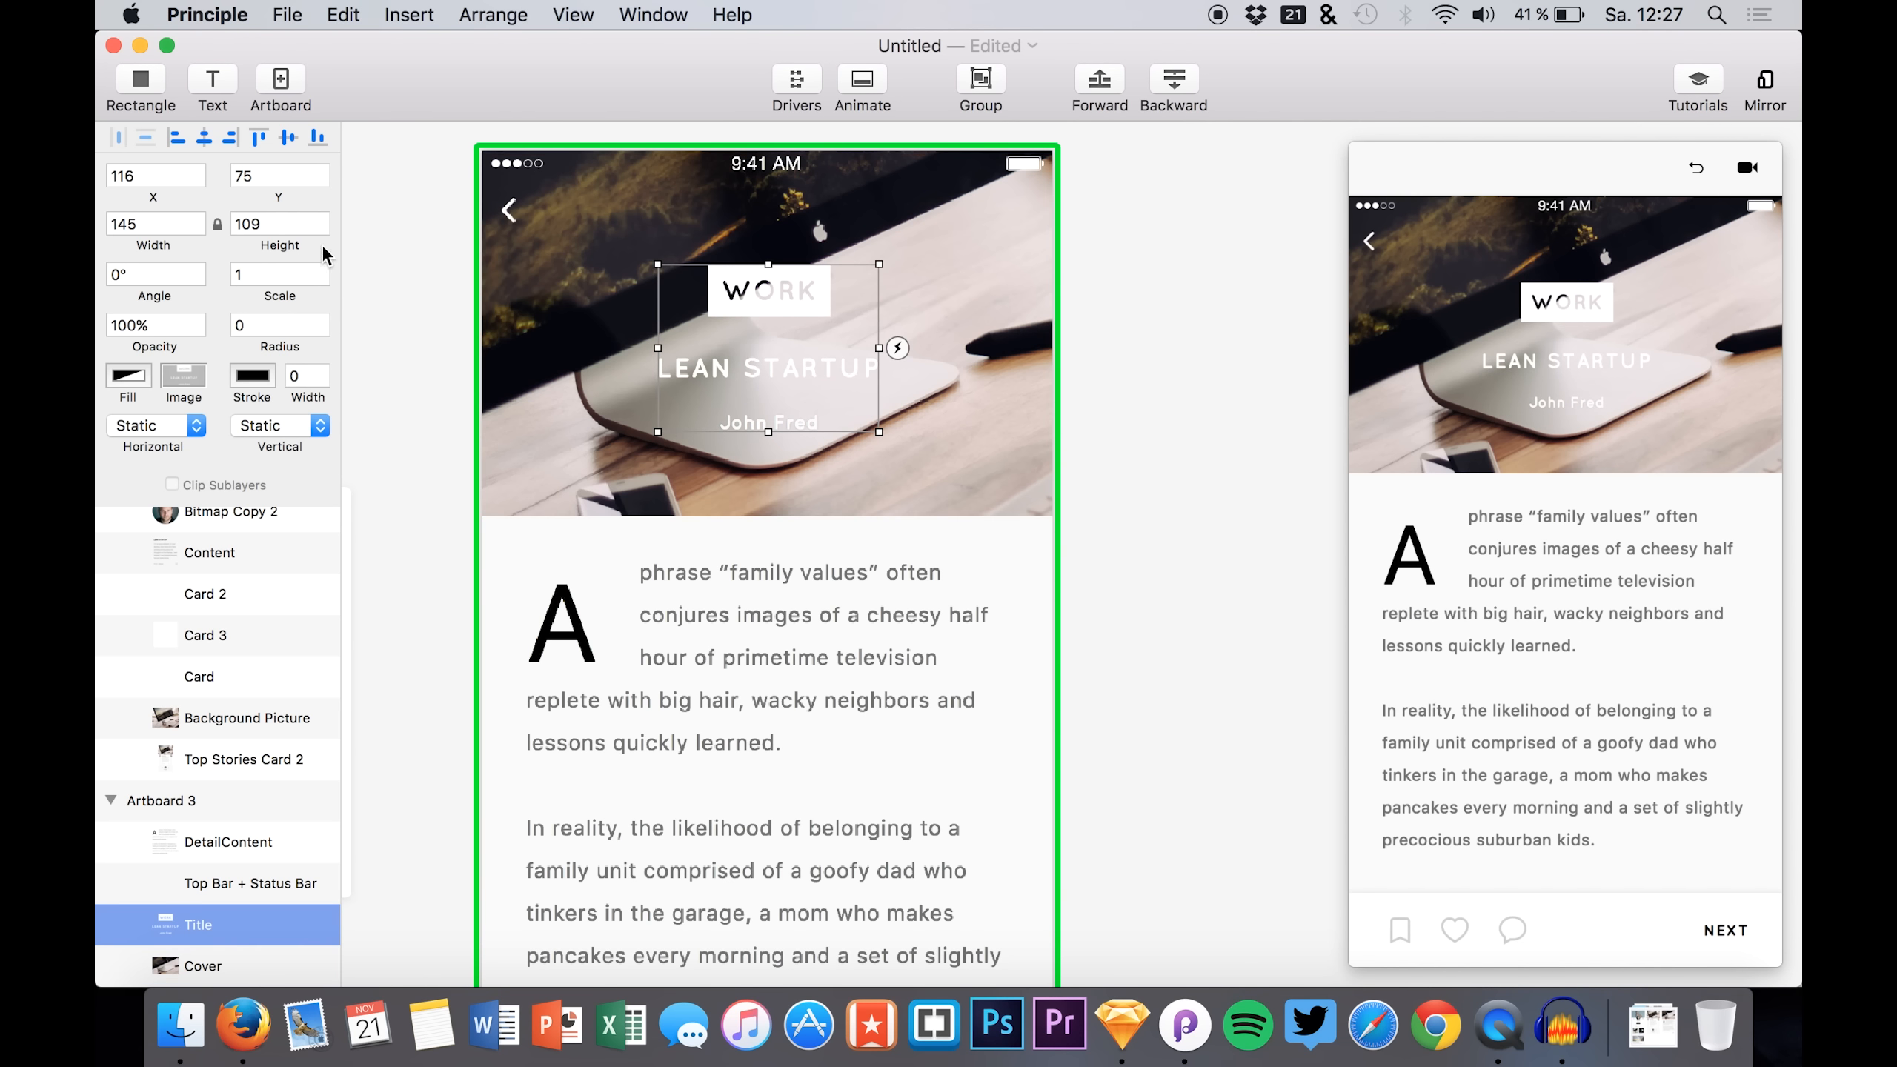
- Look over the profile, top stories and detail story artboards side by side
scroll(521, 341, down, 5)
scroll(523, 340, left, 10)
scroll(521, 341, right, 10)
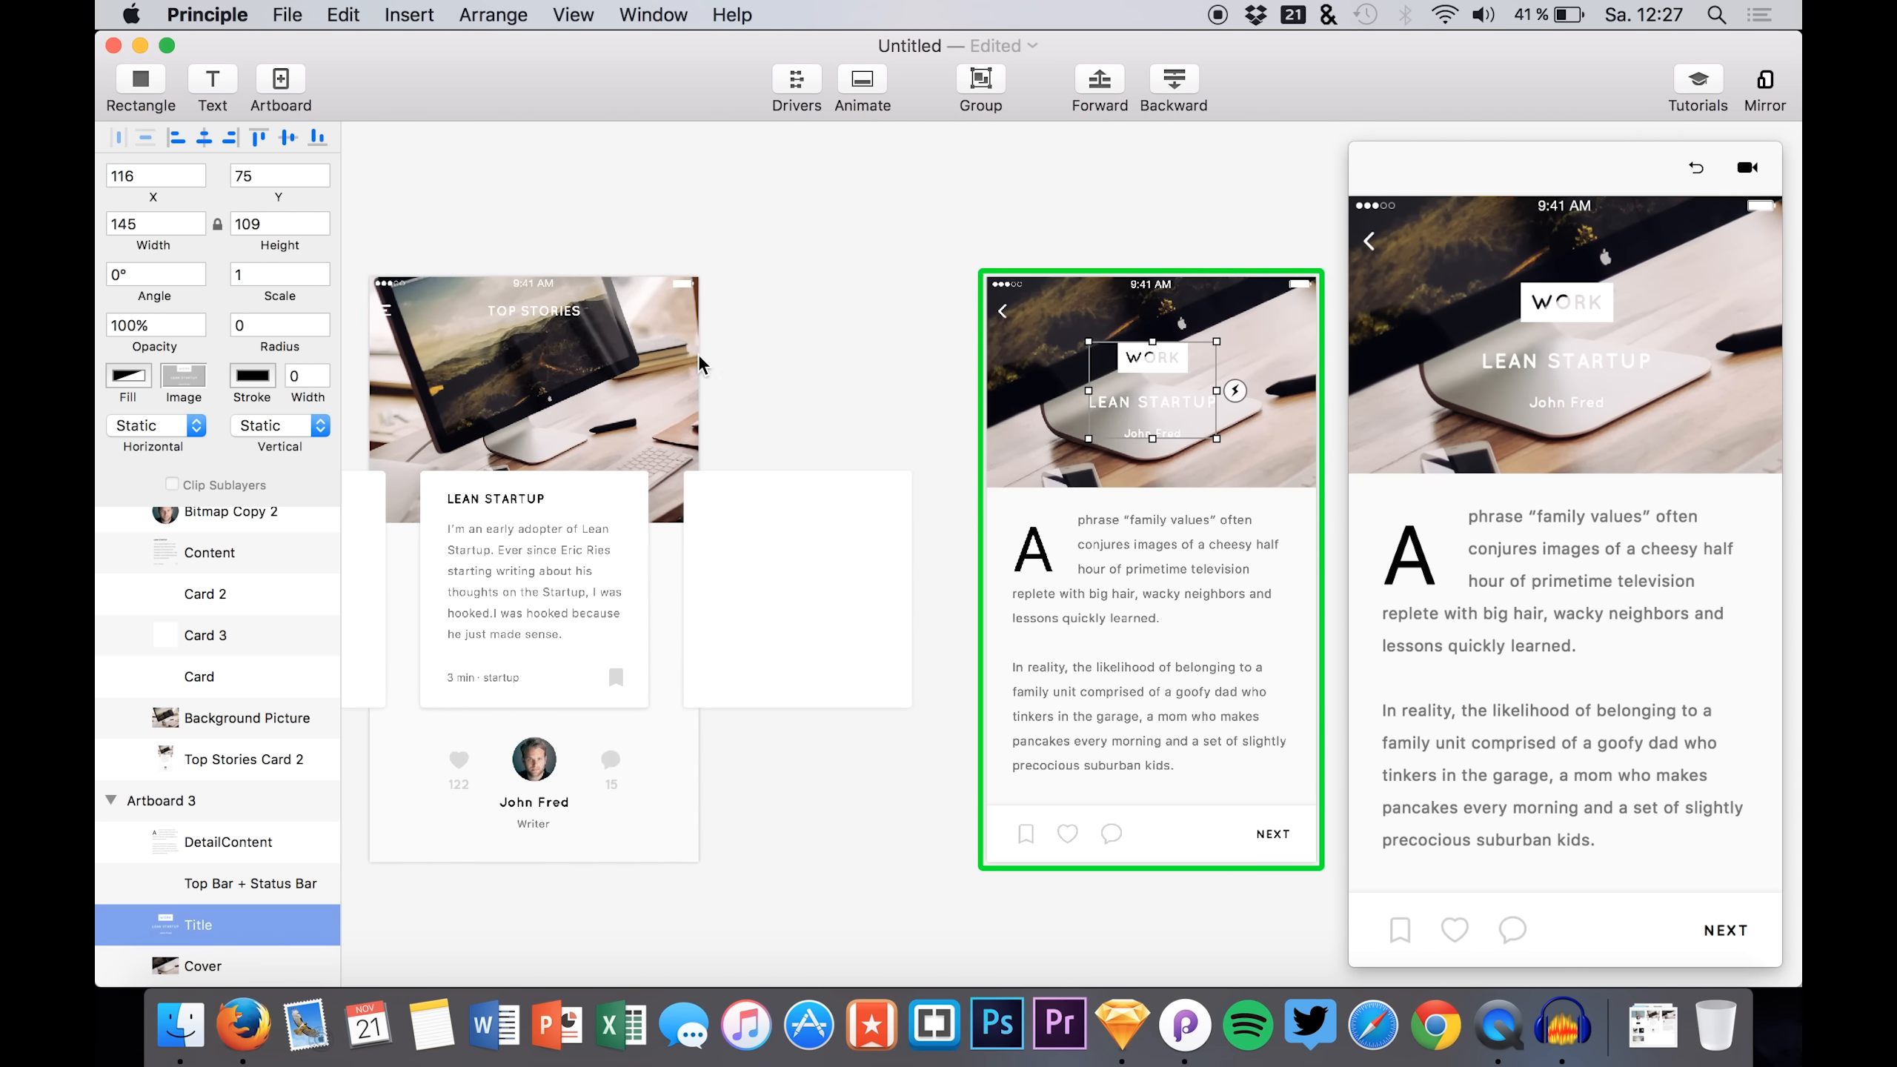
scroll(820, 313, down, 2)
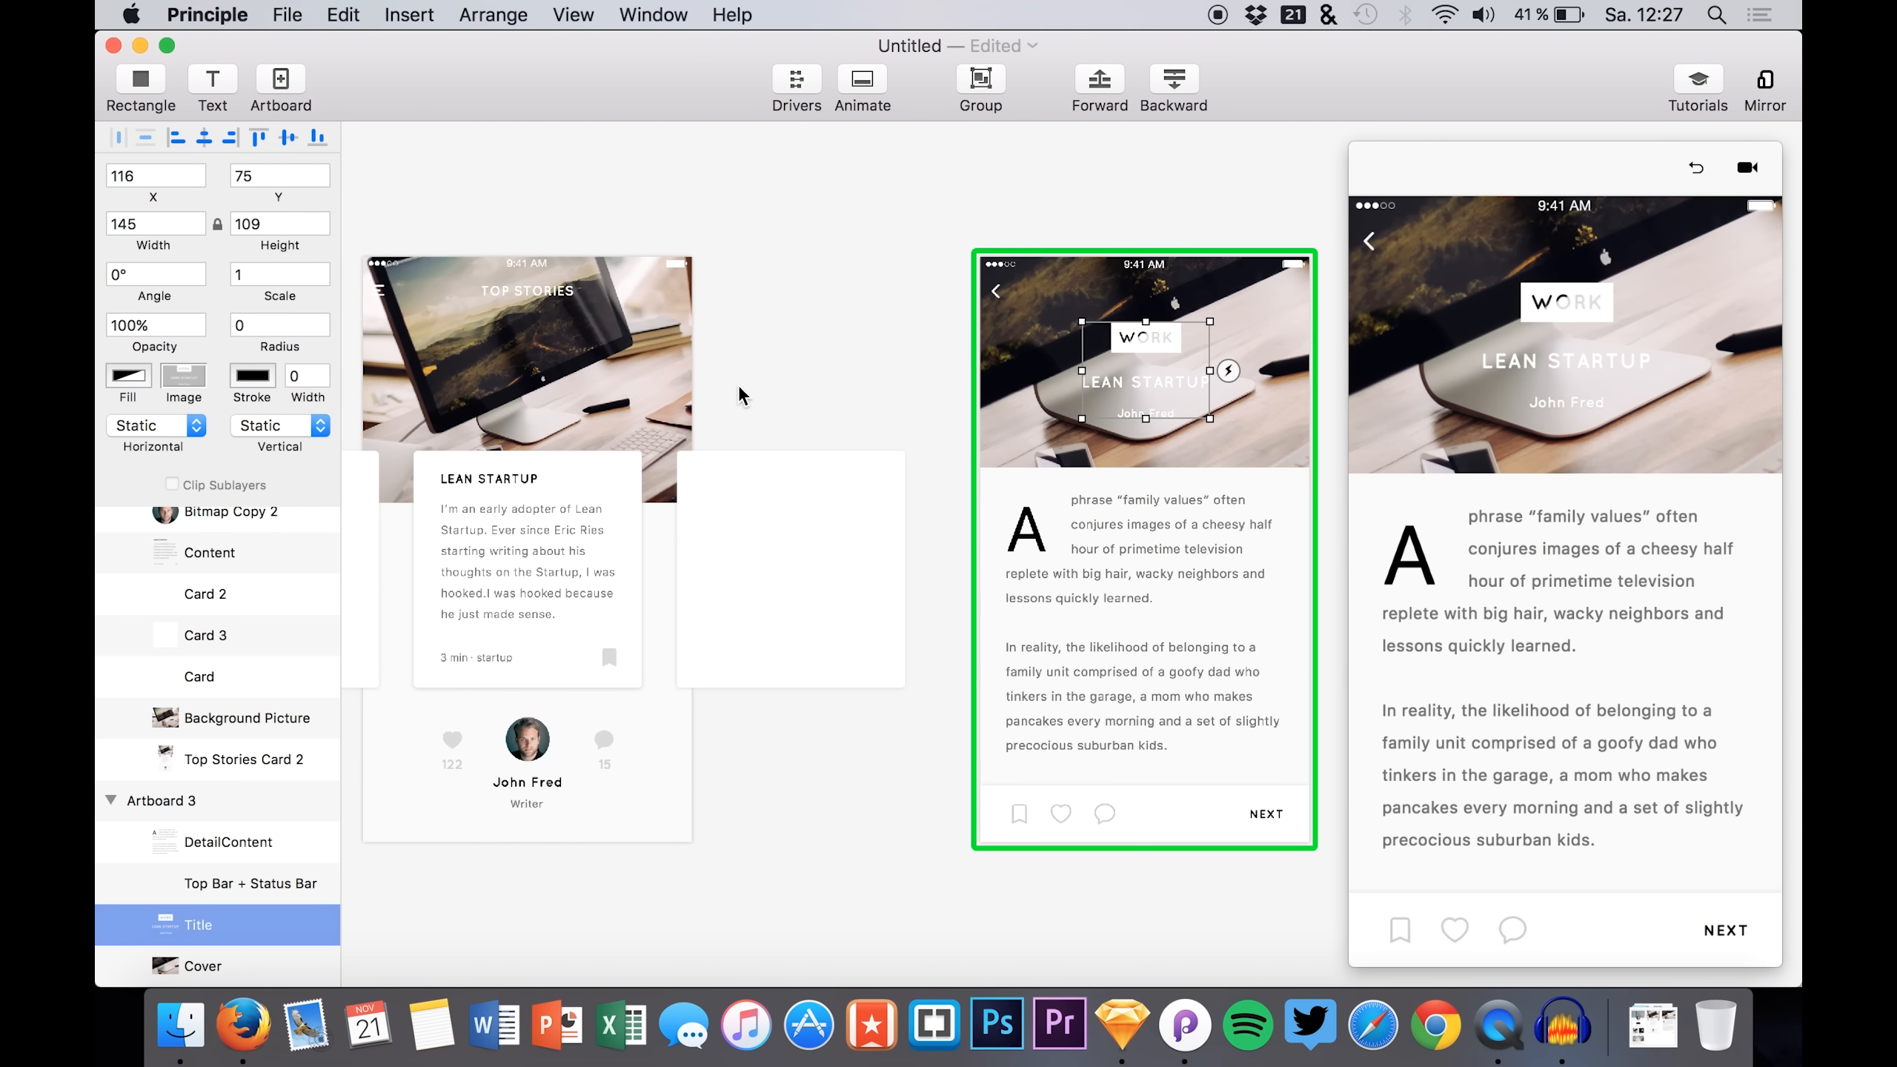
scroll(739, 395, left, 20)
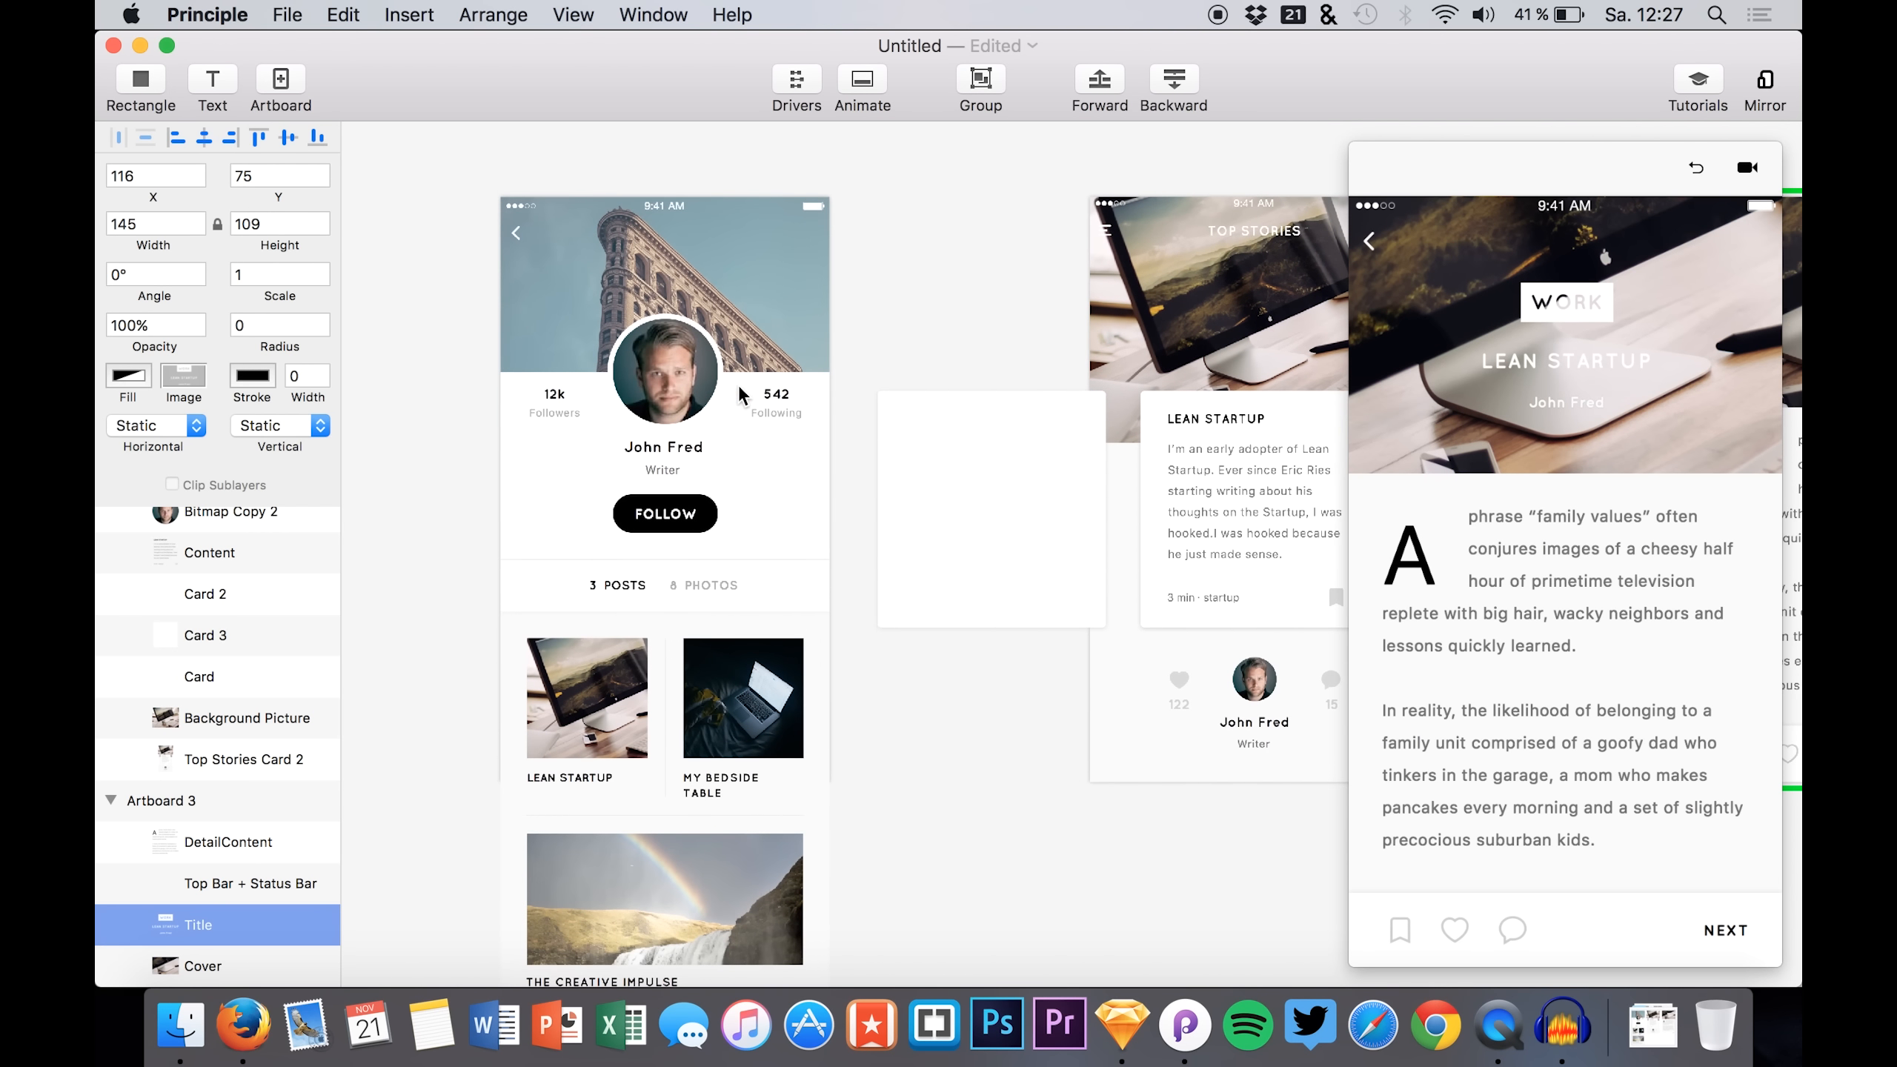
scroll(941, 318, right, 3)
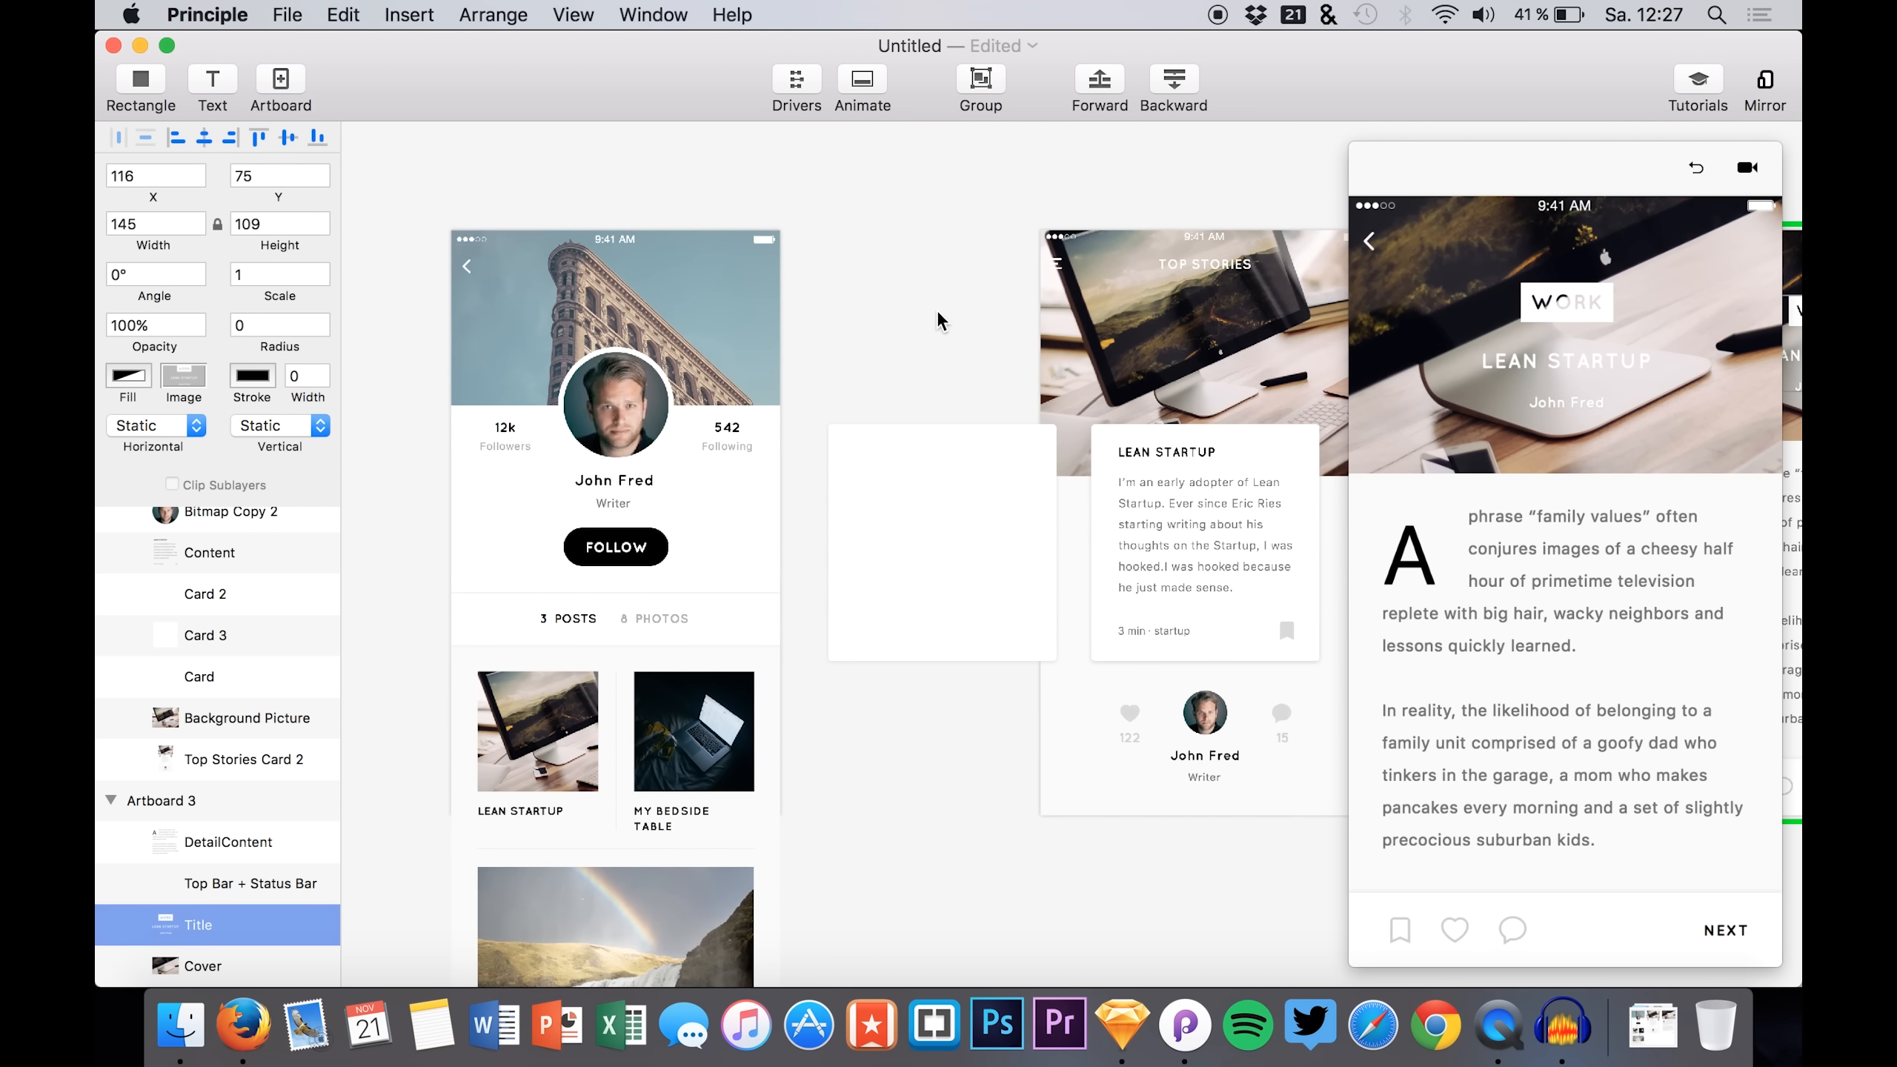
scroll(941, 320, right, 3)
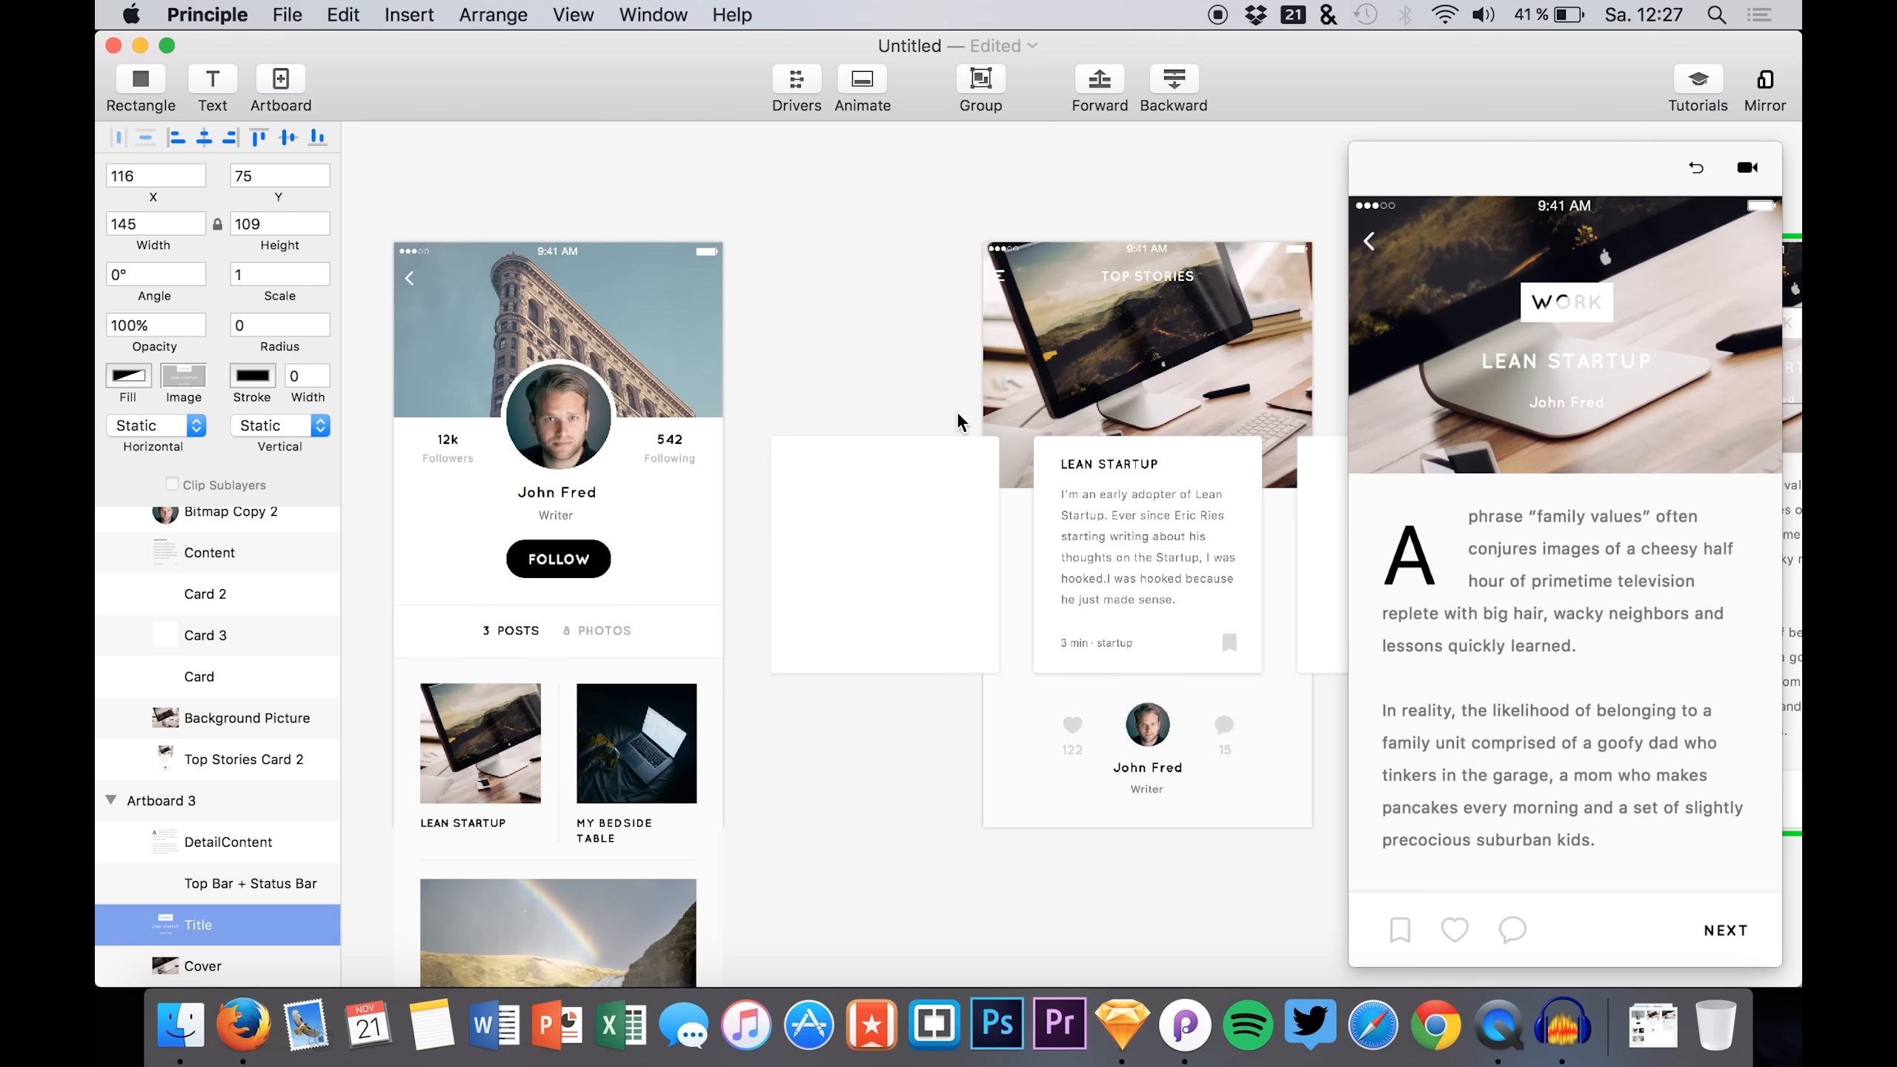
scroll(960, 423, right, 3)
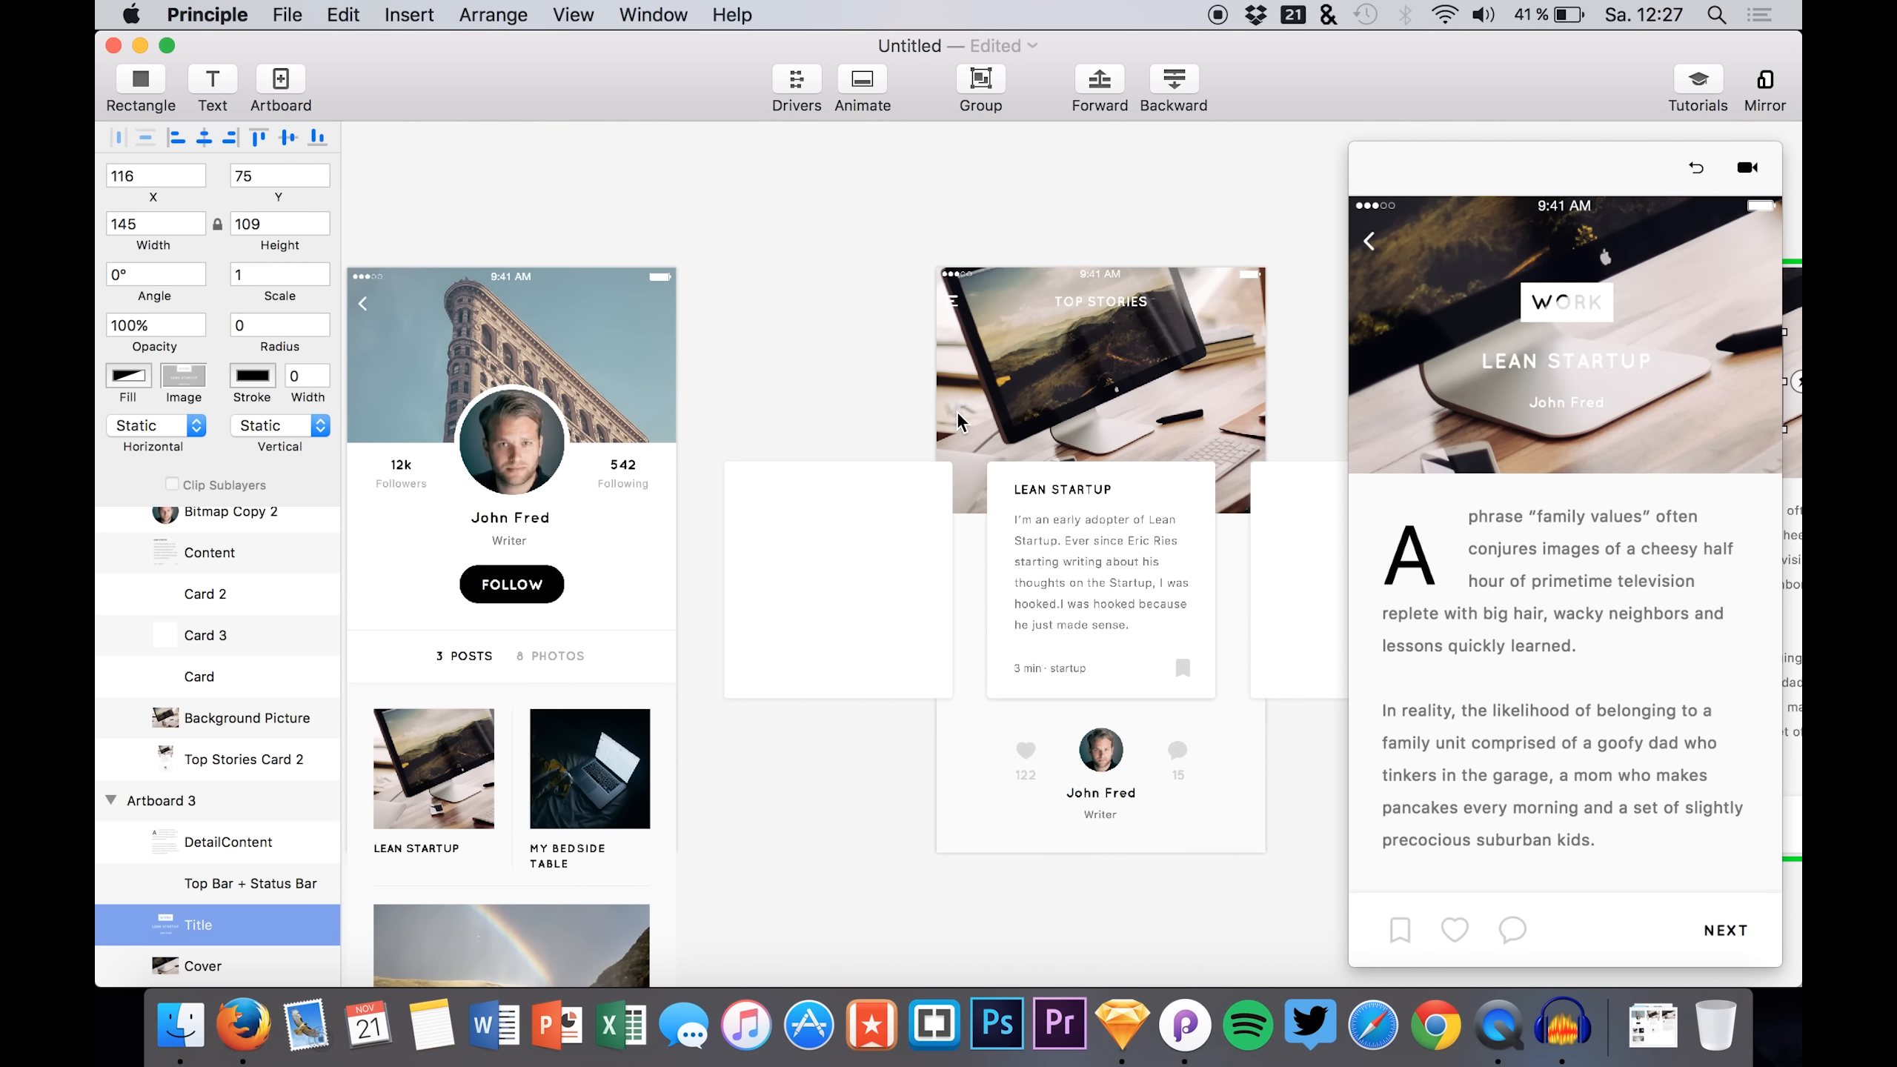
scroll(948, 418, left, 2)
scroll(530, 598, down, 2)
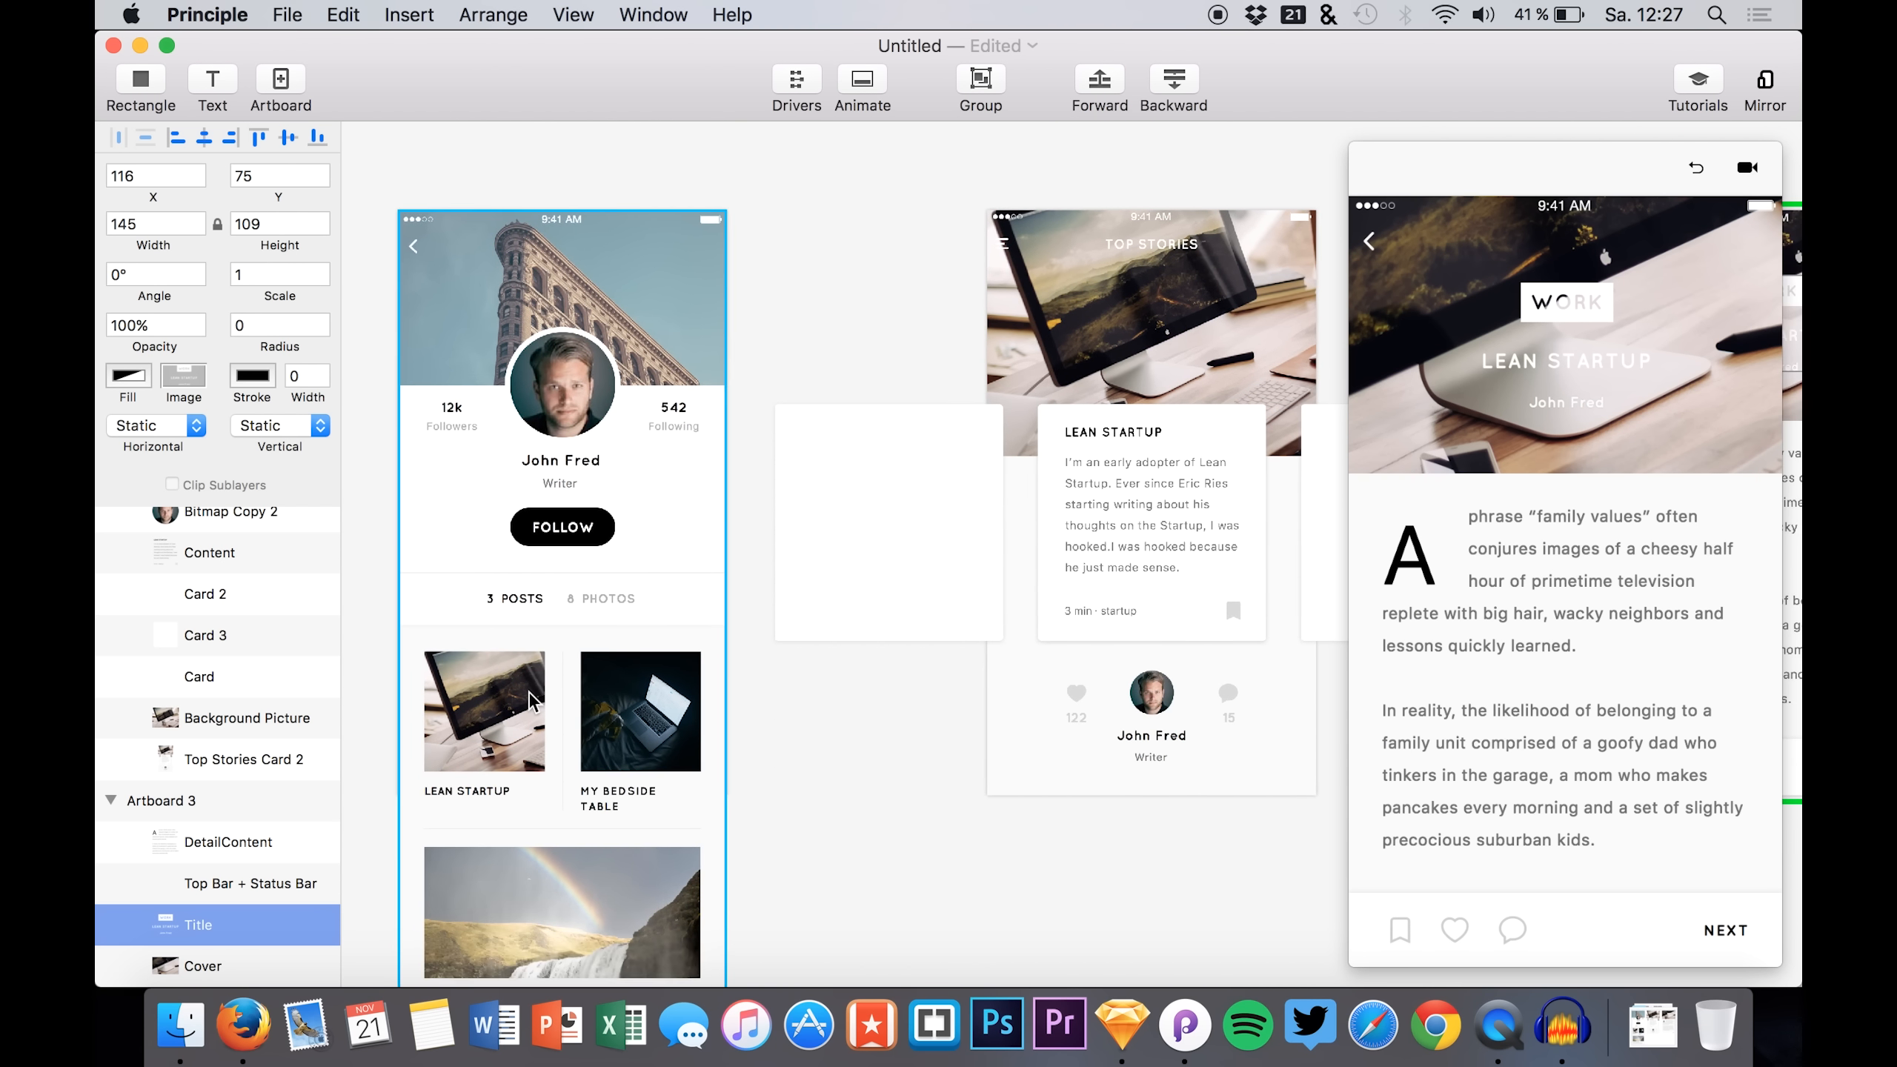
- Create a Tap transition from the Lean Startup thumbnail in Artboard 1 to Artboard 2
click(473, 743)
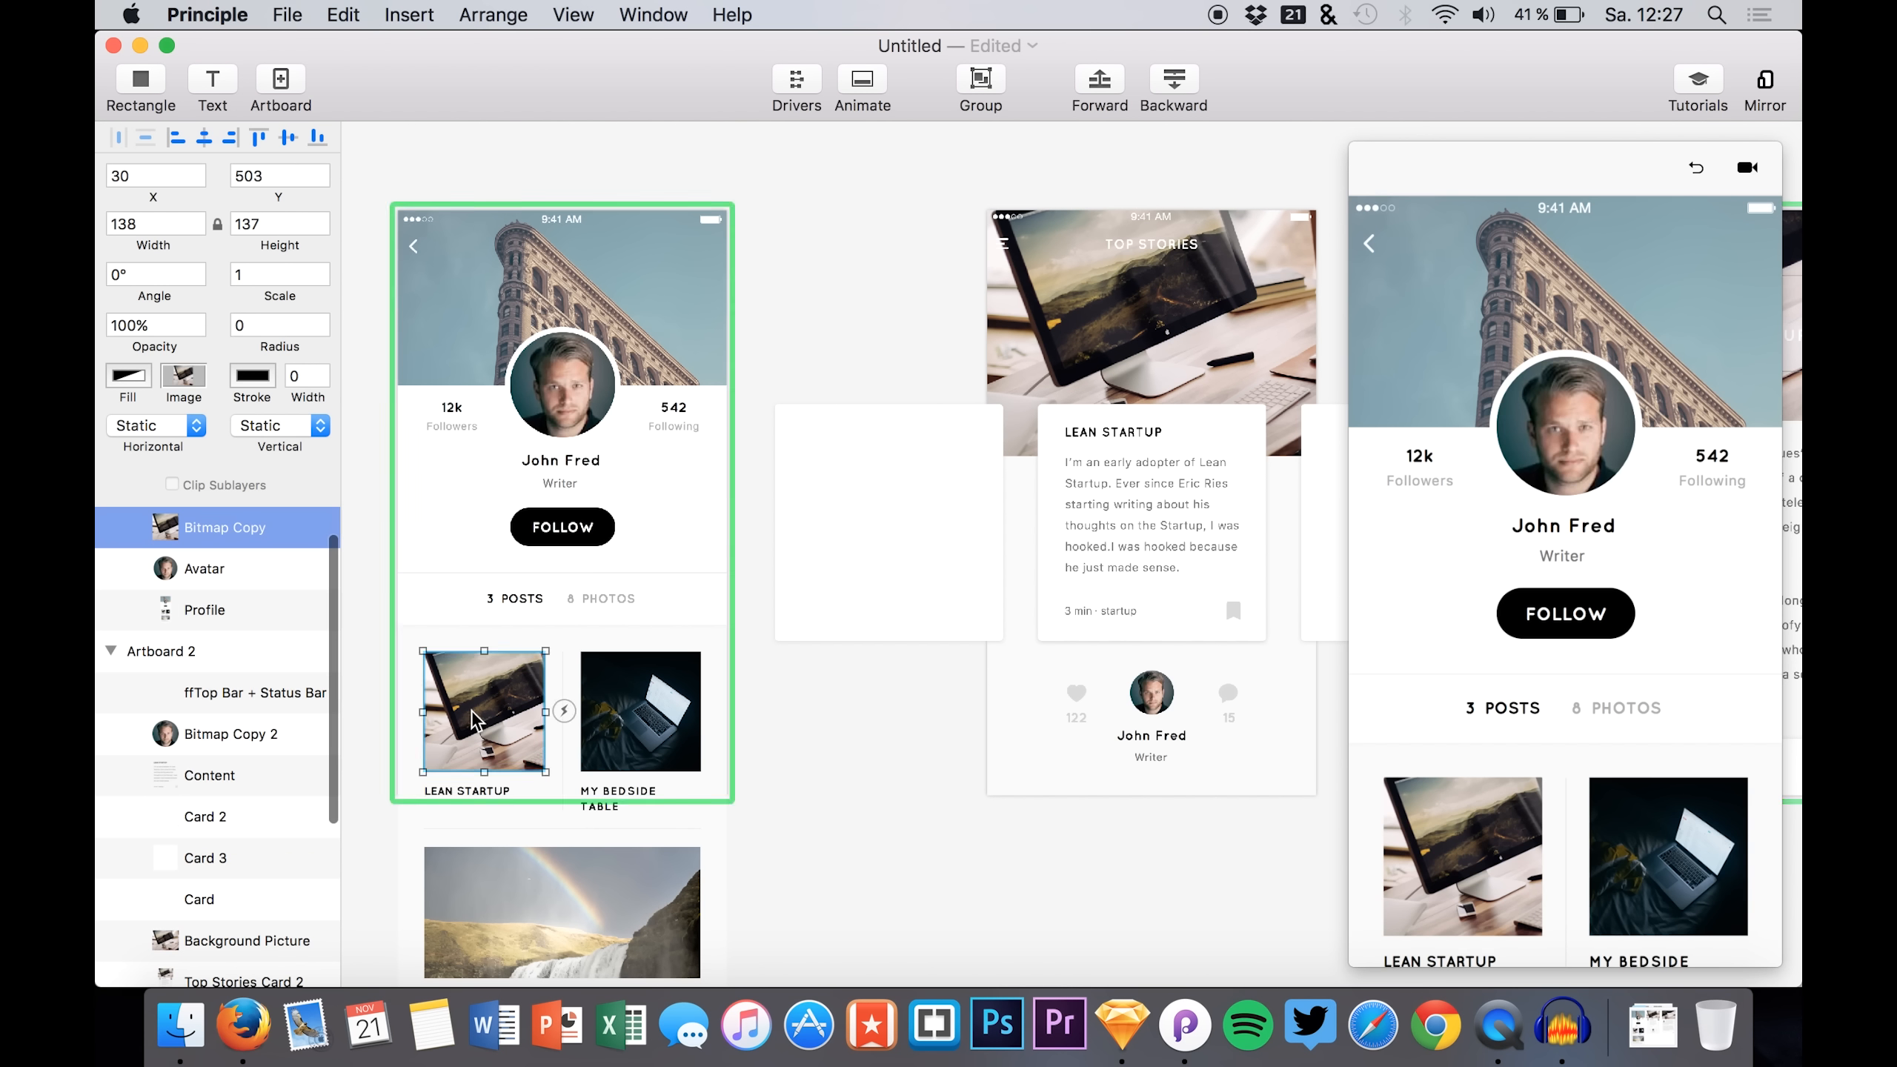
scroll(235, 559, up, 2)
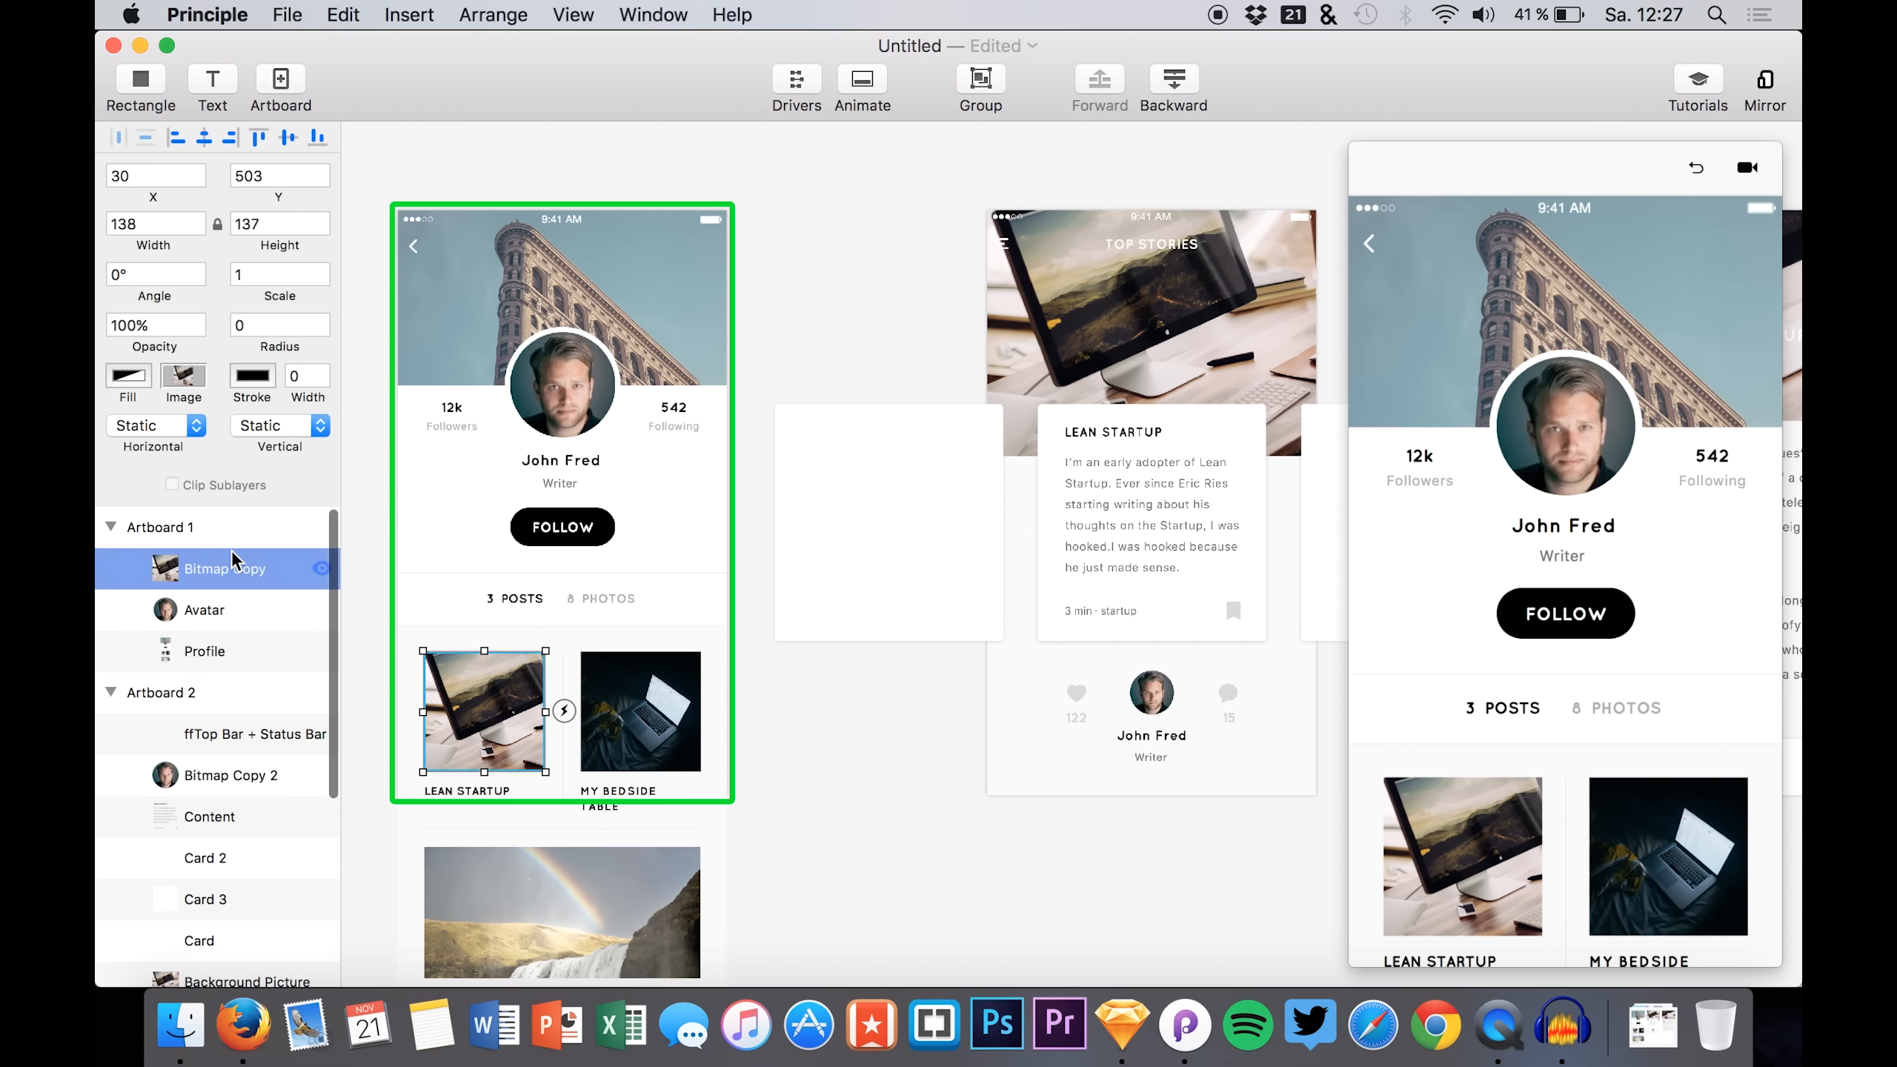
click(561, 708)
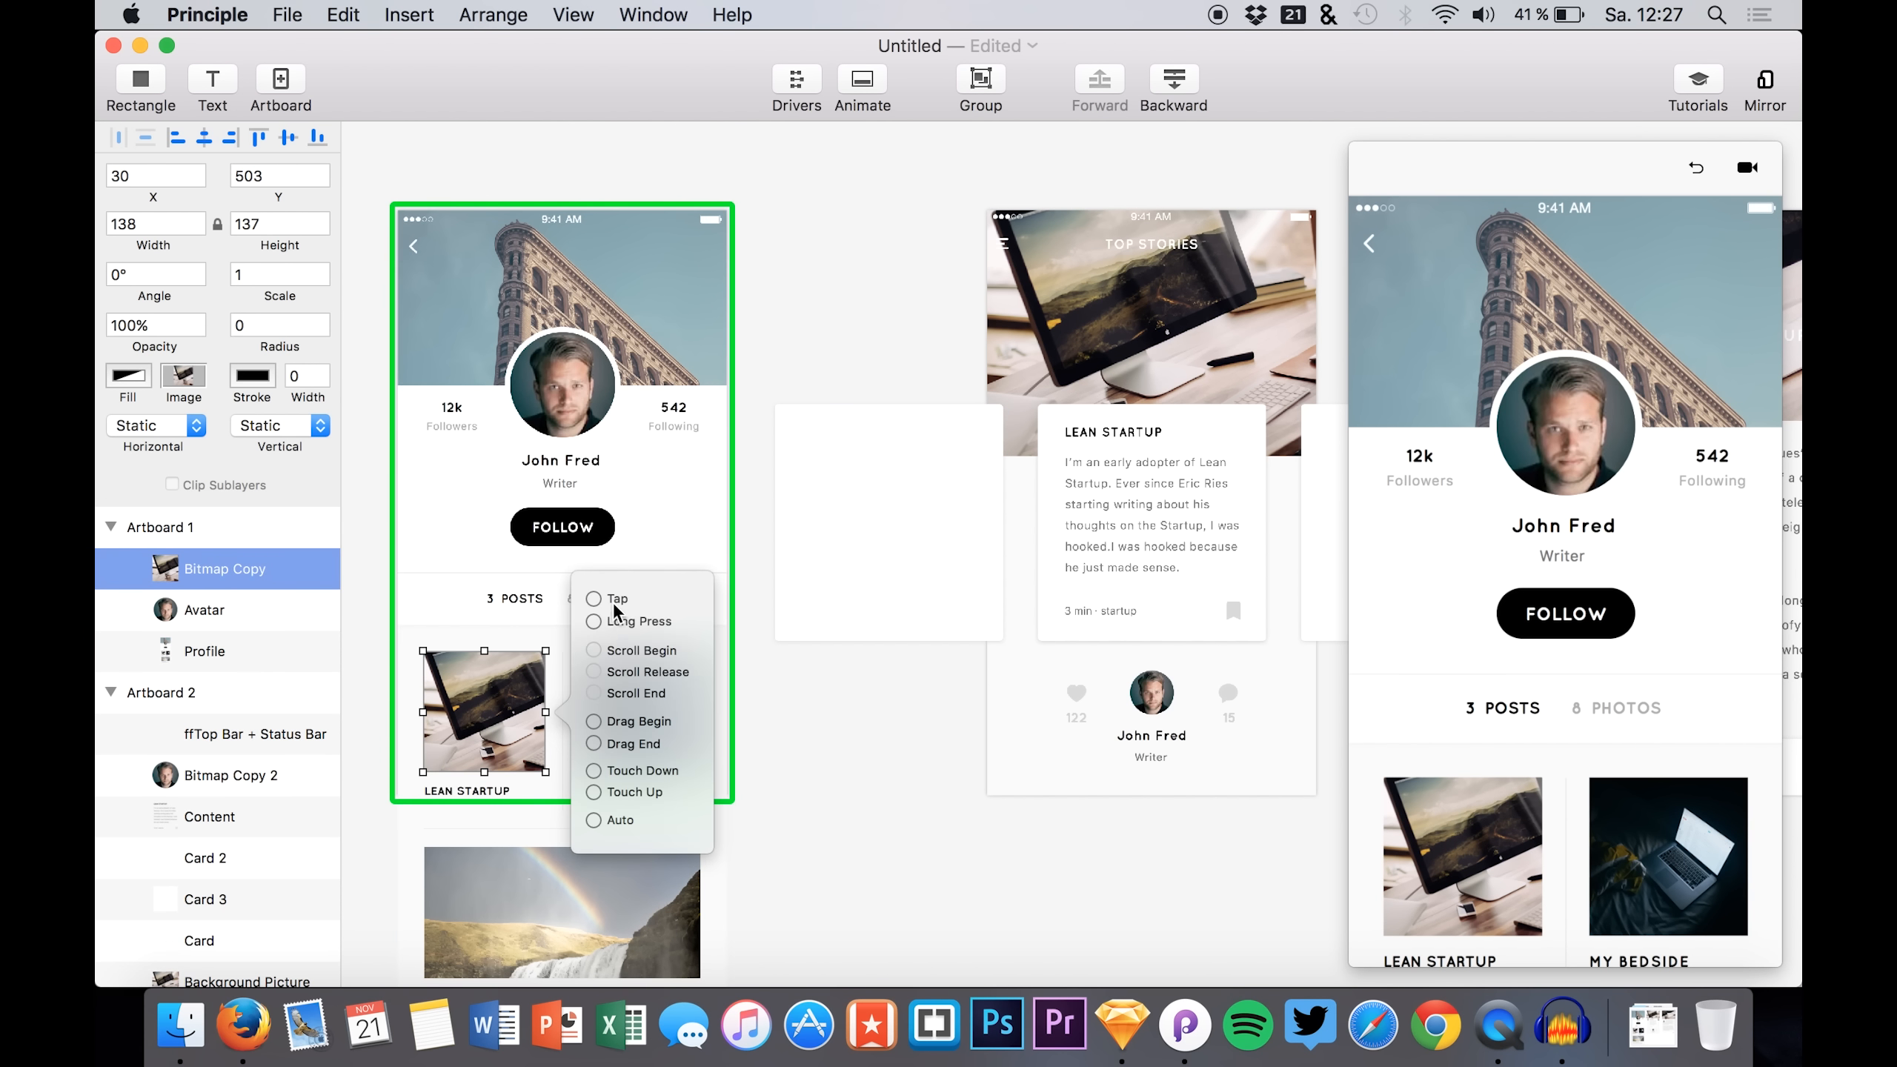
drag(595, 601, 765, 495)
drag(859, 306, 1151, 451)
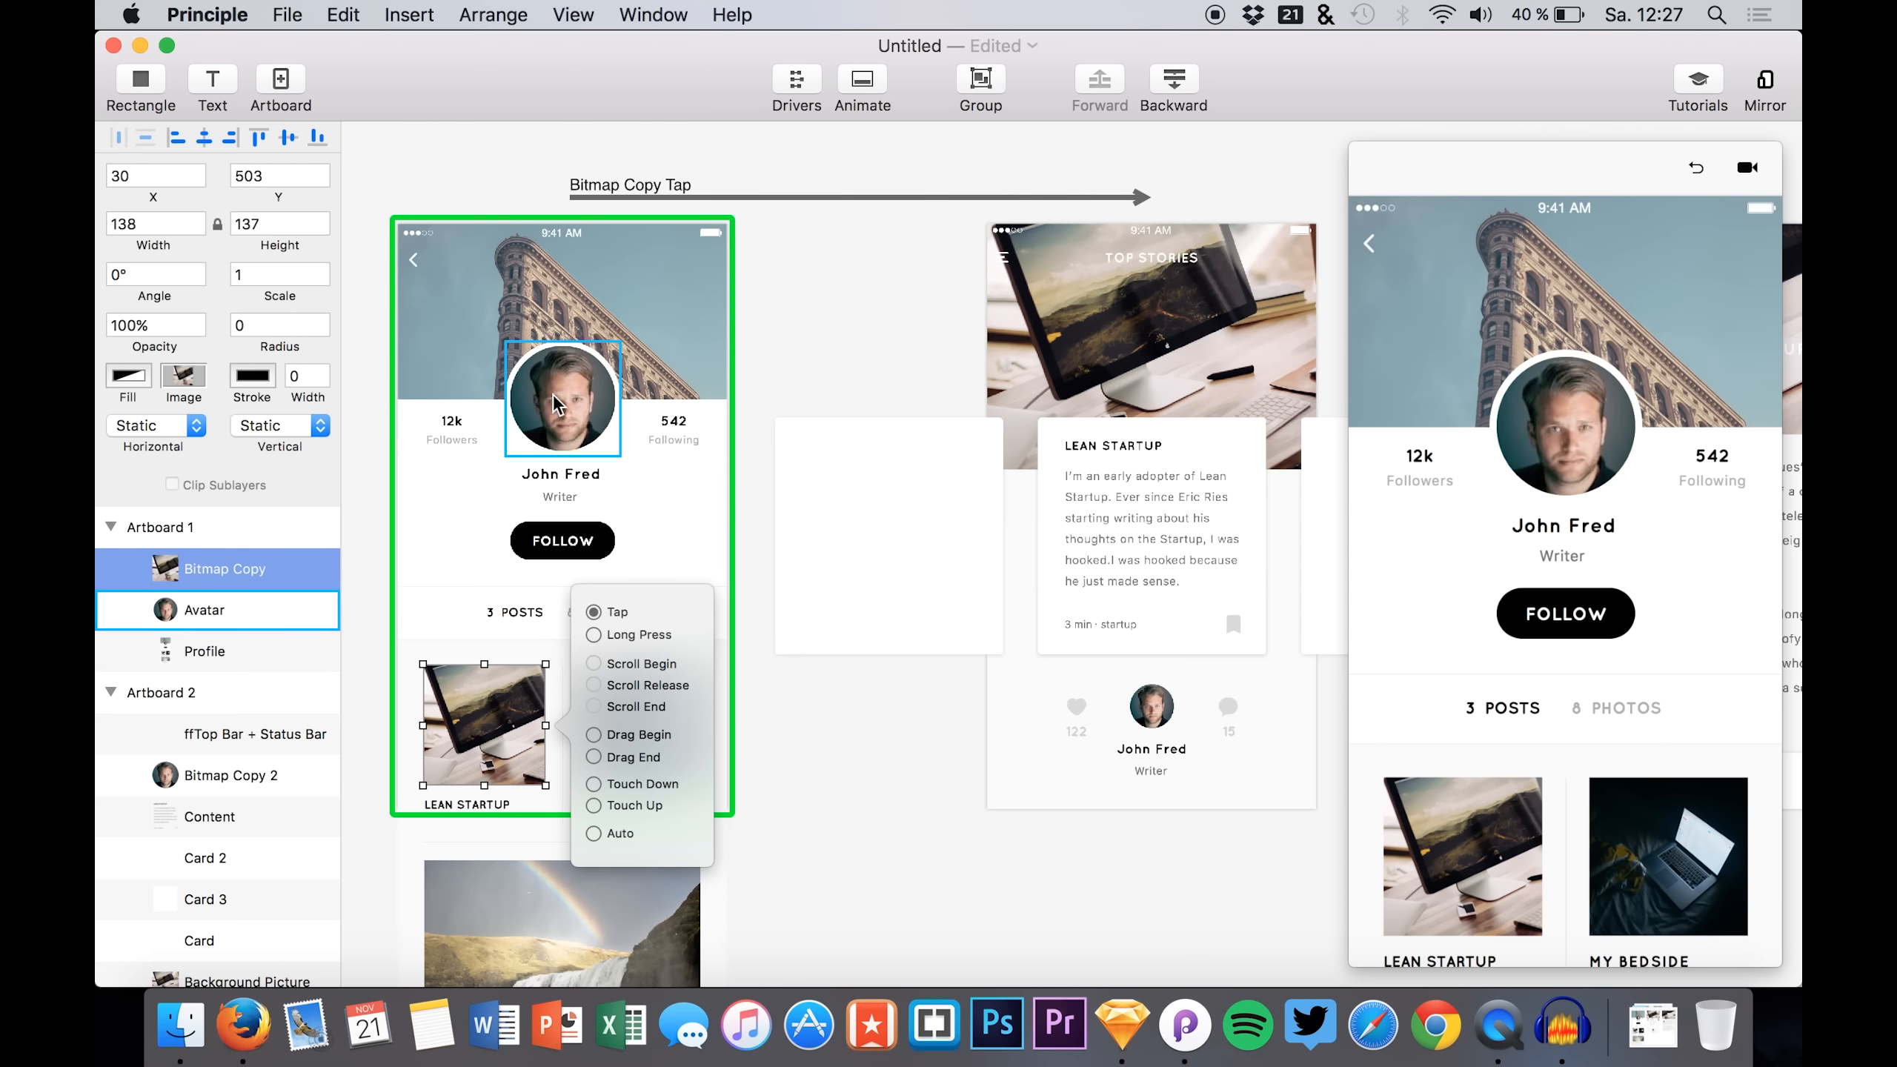
- Rename the Bitmap Copy 2 layer in Artboard 2 as Avatar to match the profile picture layer in Artboard 1
click(243, 775)
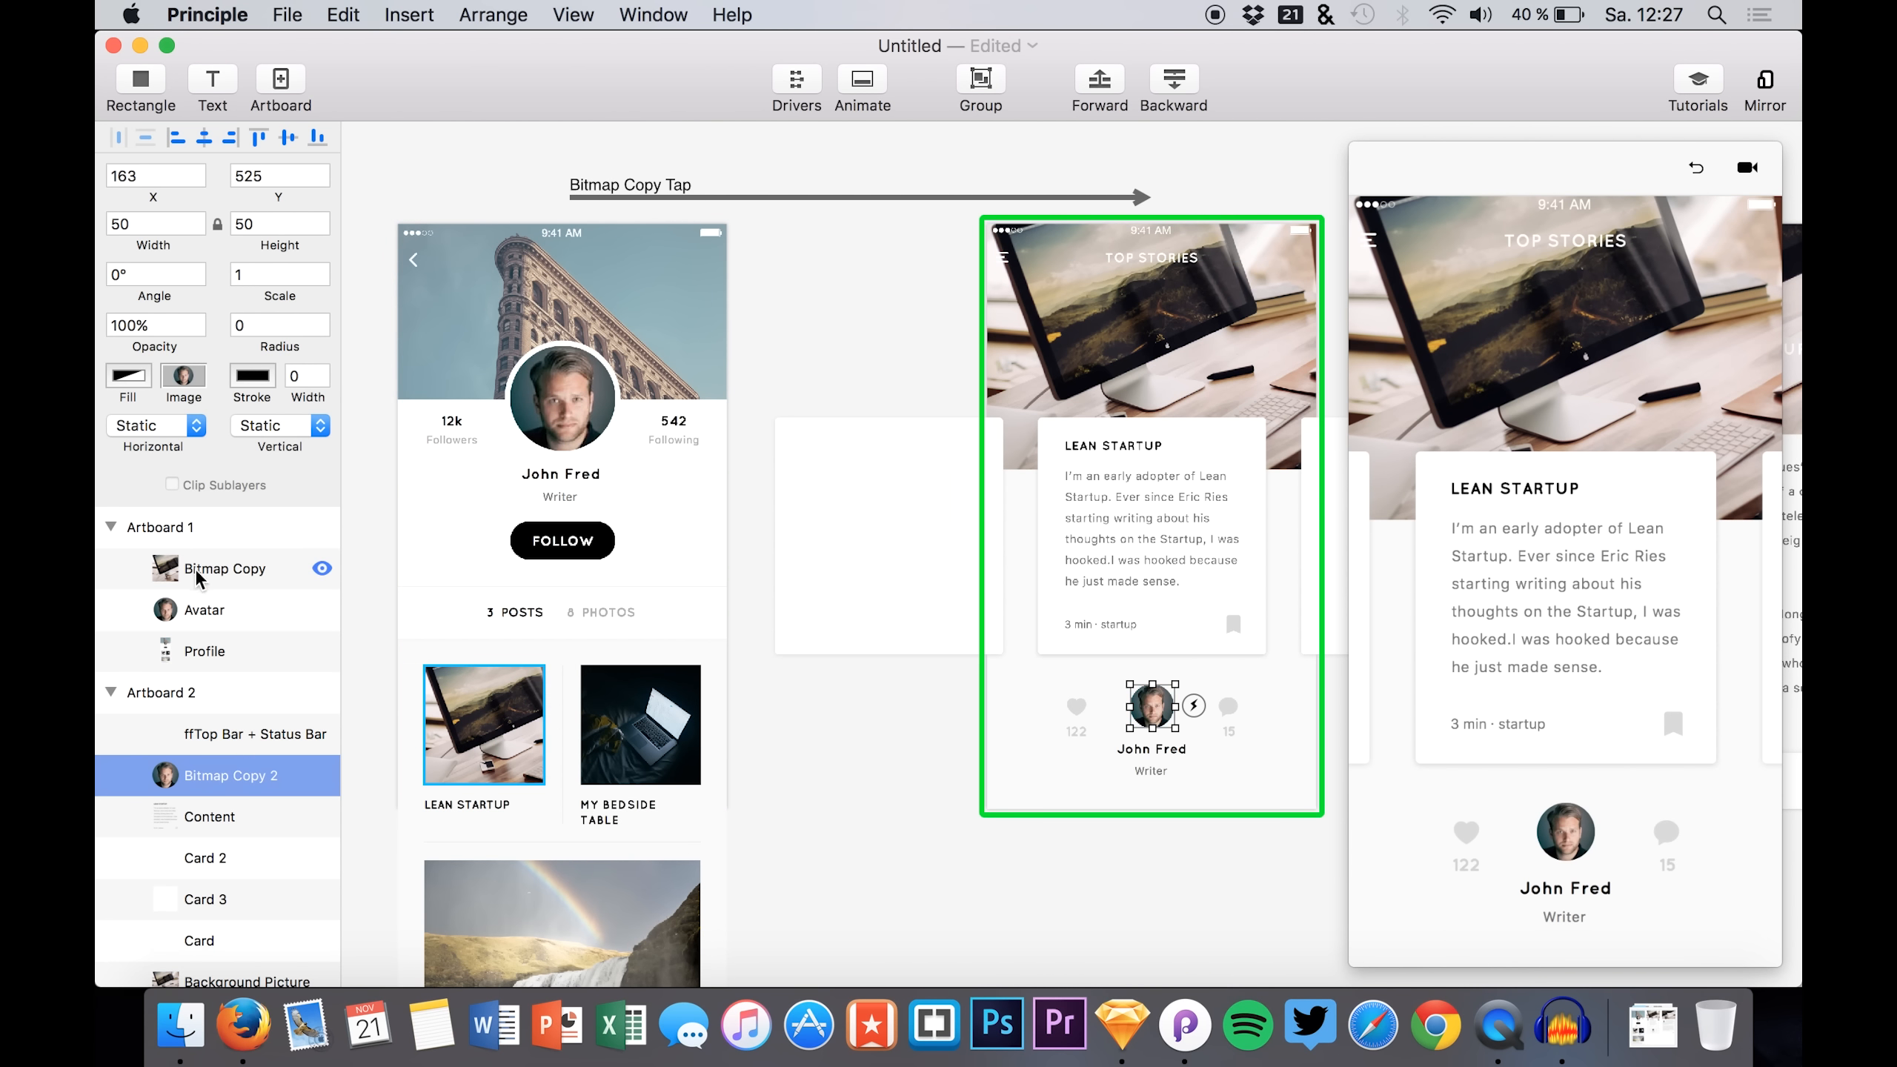
click(216, 568)
click(205, 610)
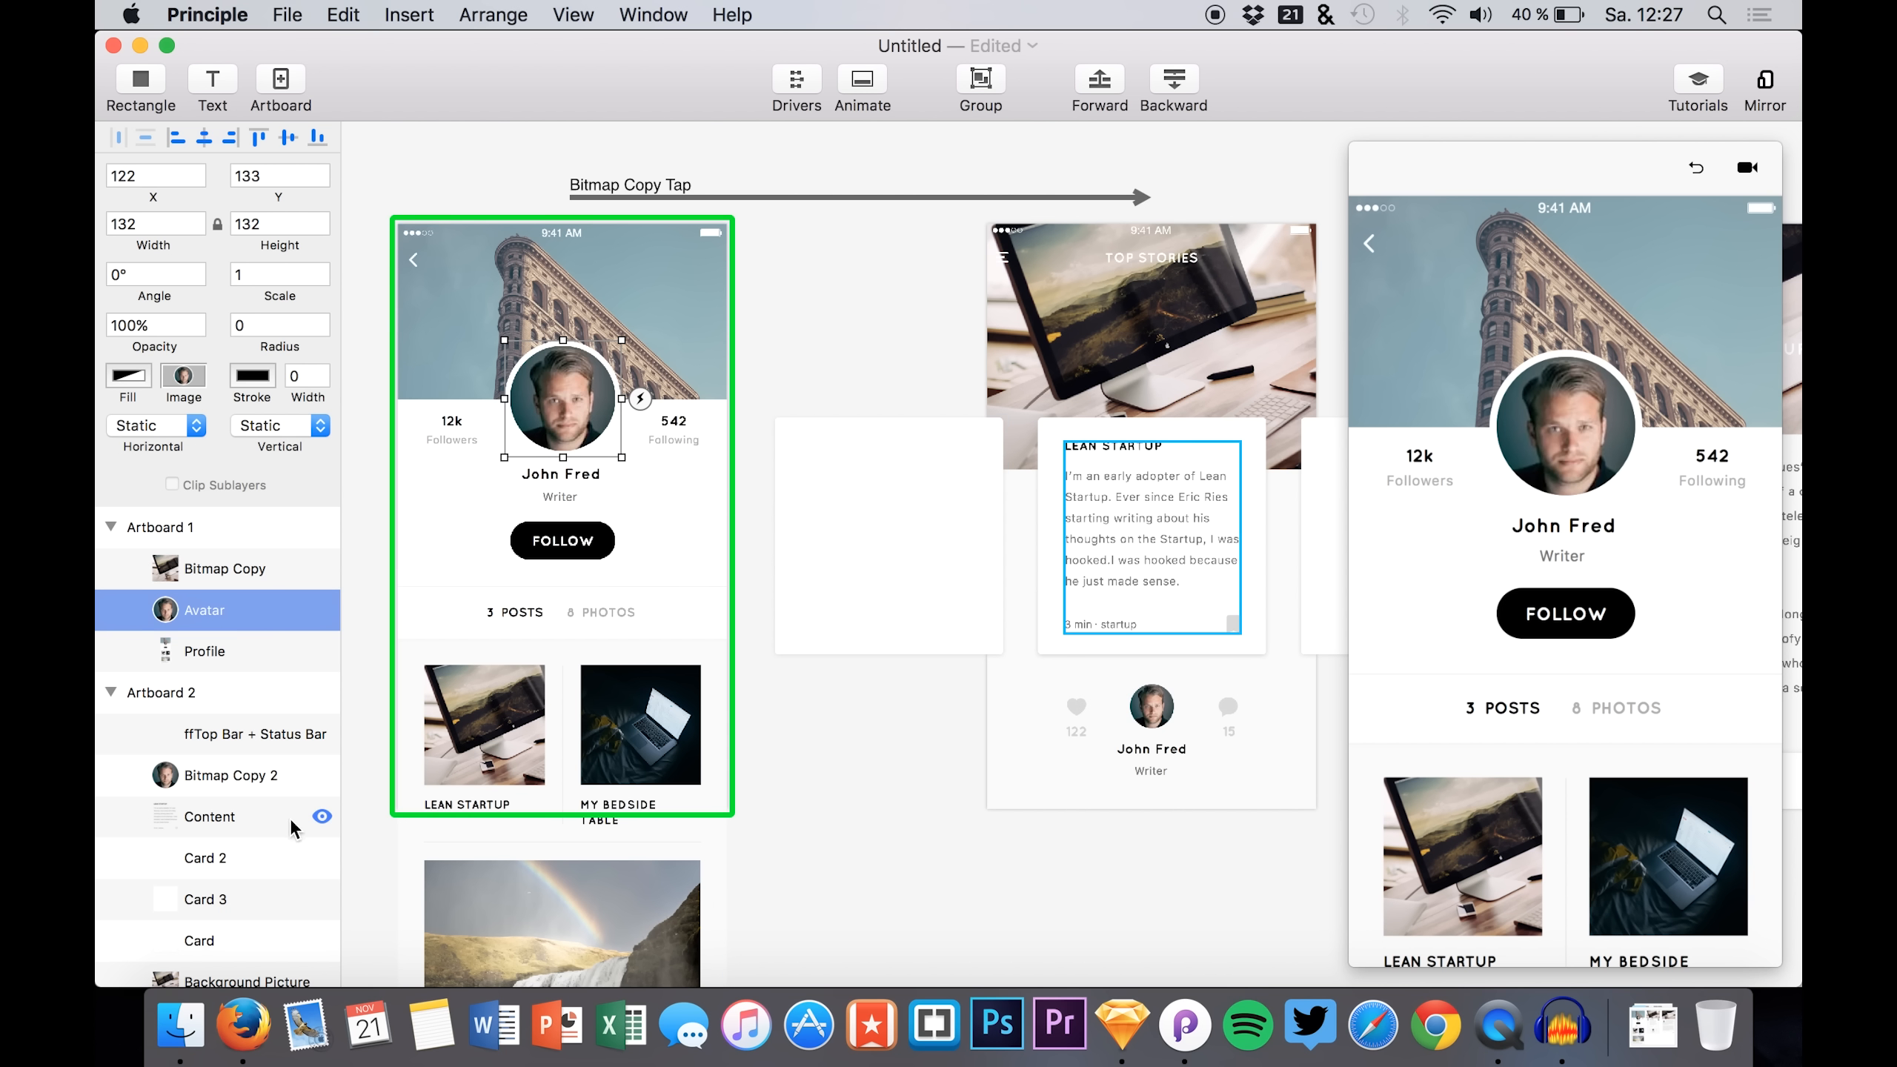
double_click(231, 781)
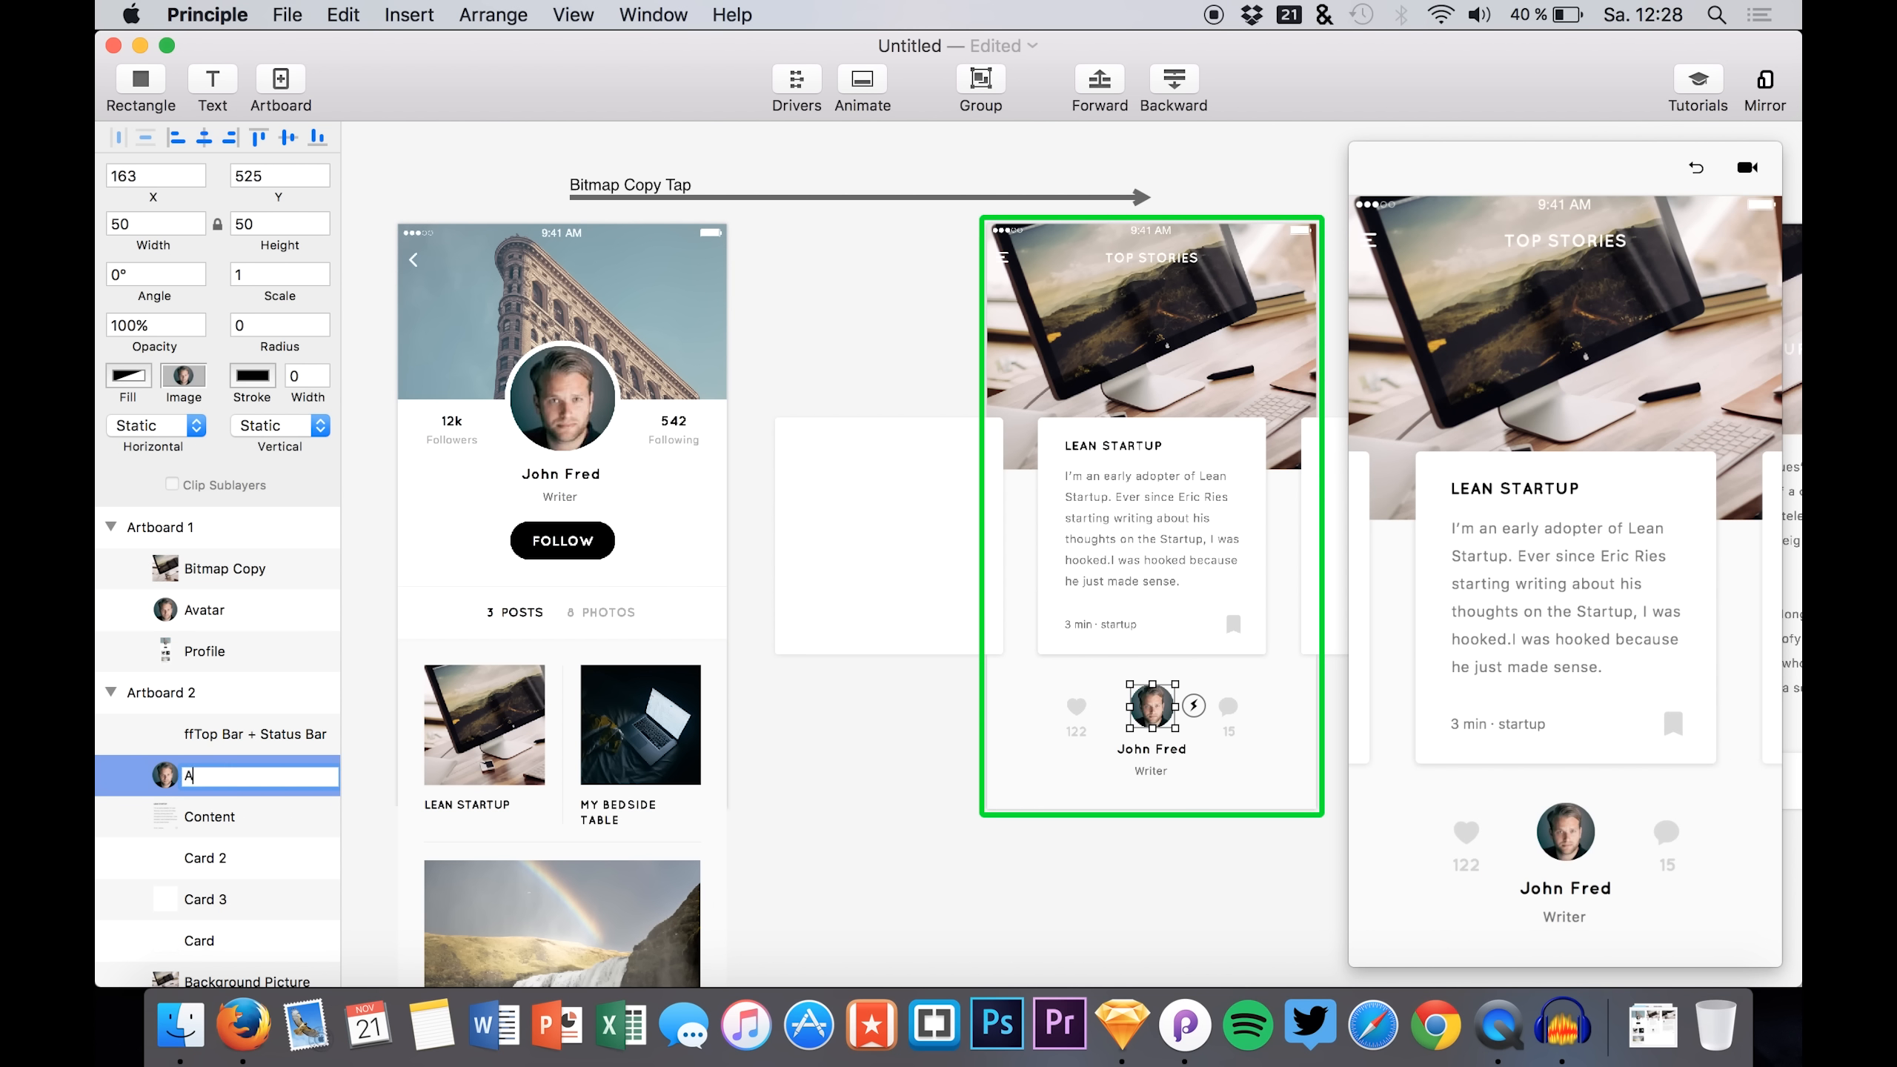
key(Return)
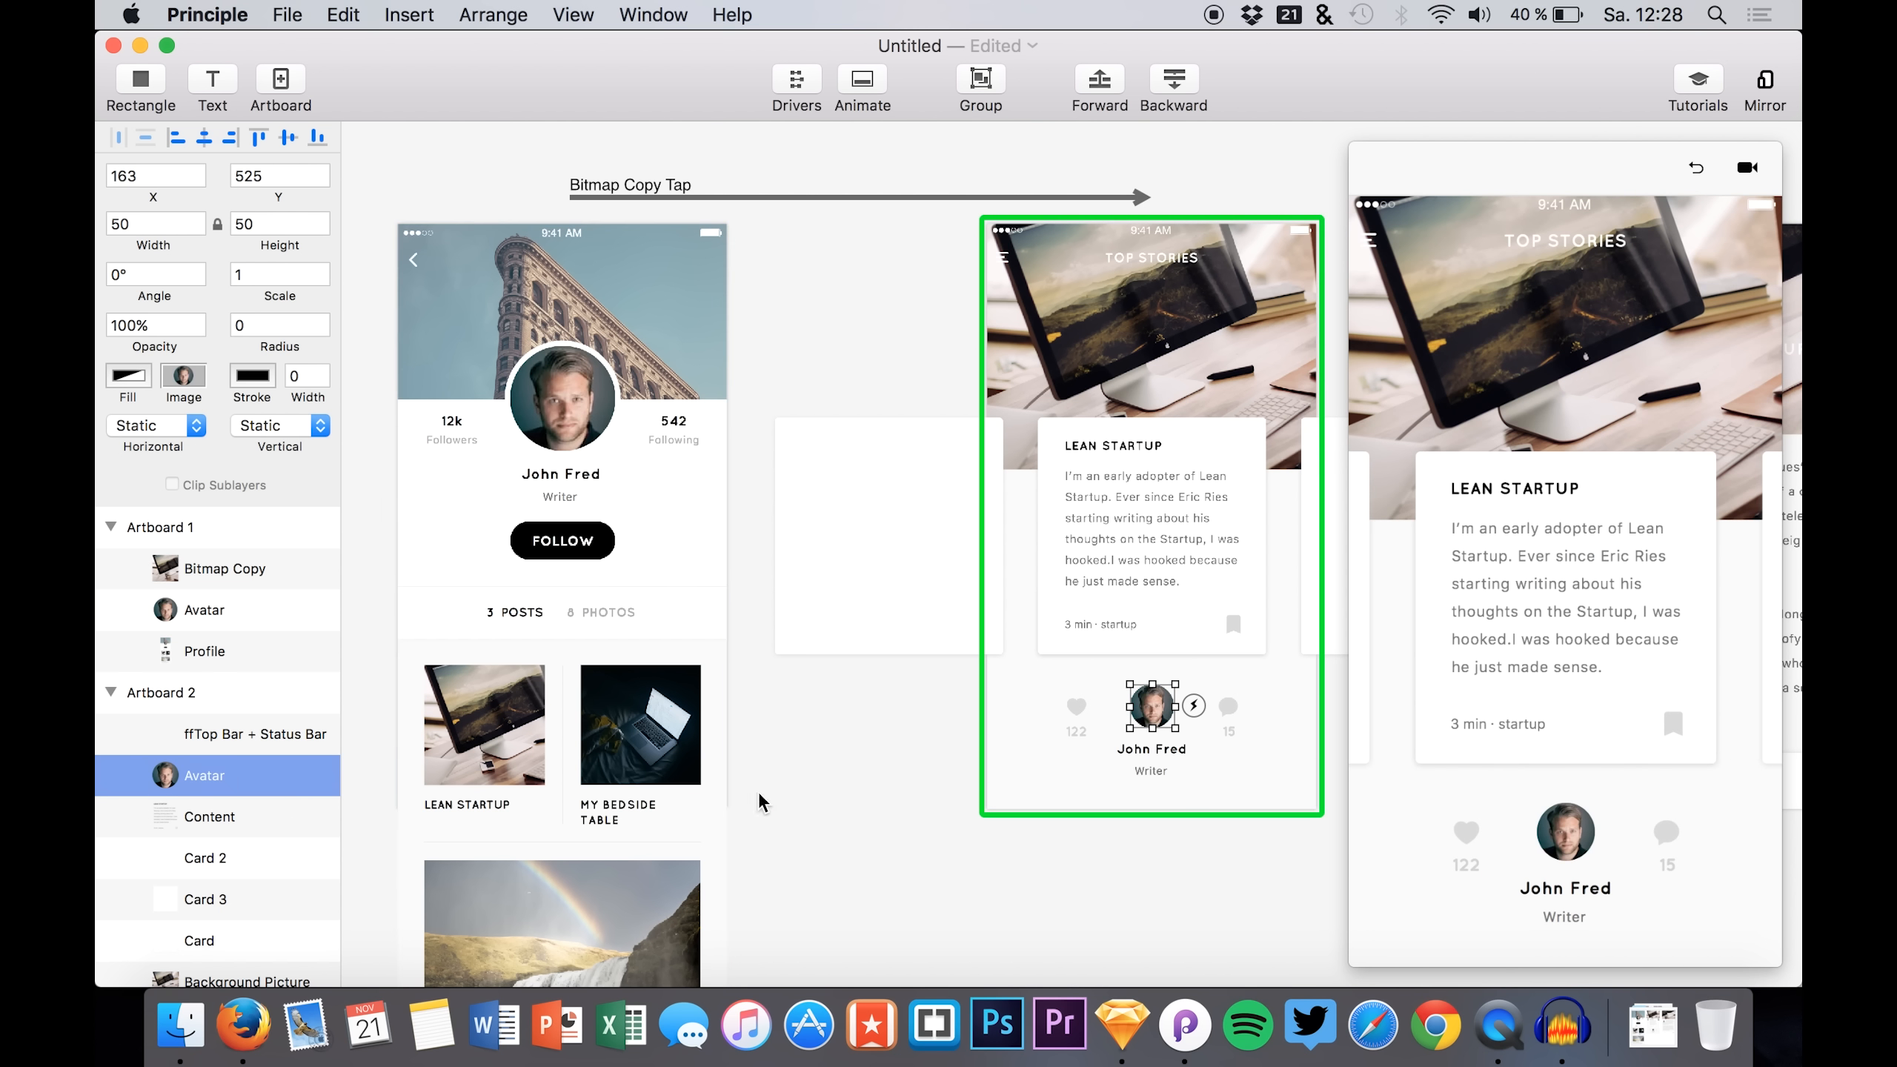
- Replay the thumbnail tap transition repeatedly in the preview, checking how the avatar animates into the top stories screen
click(1696, 167)
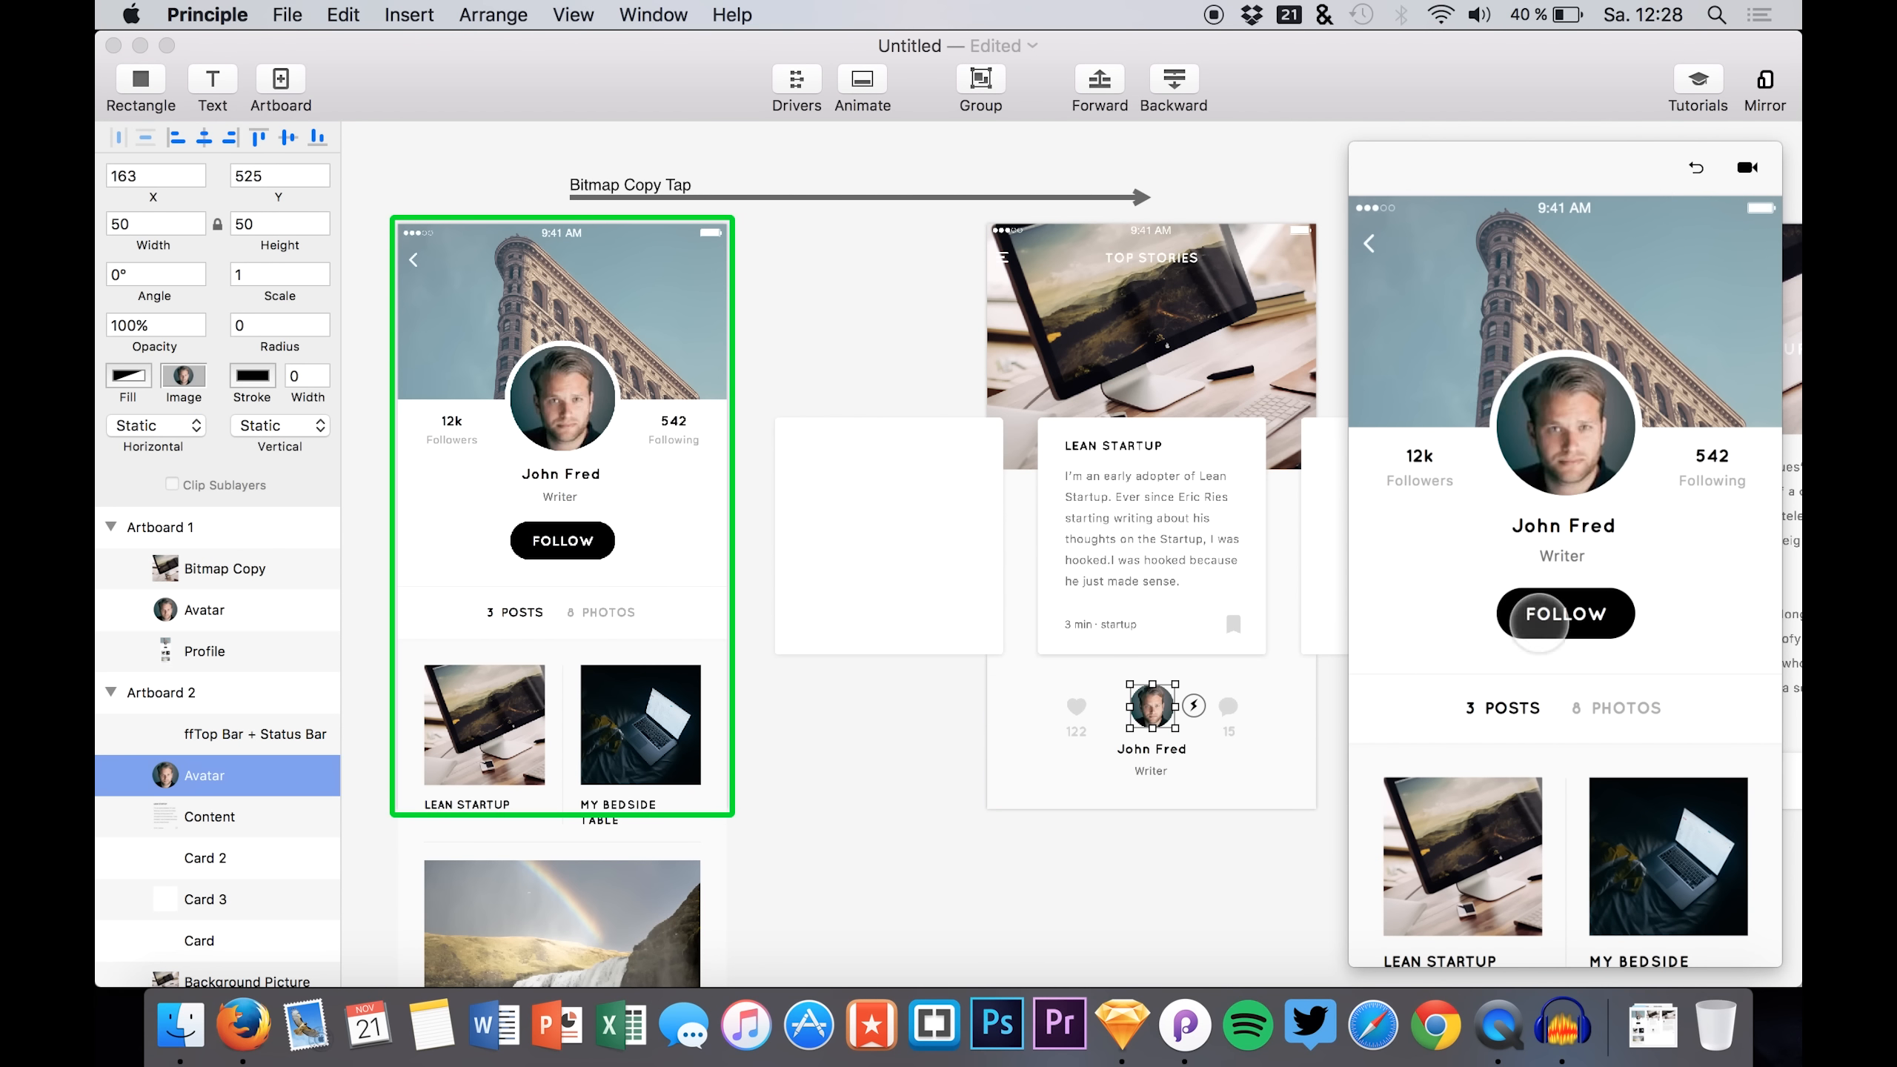
click(1456, 822)
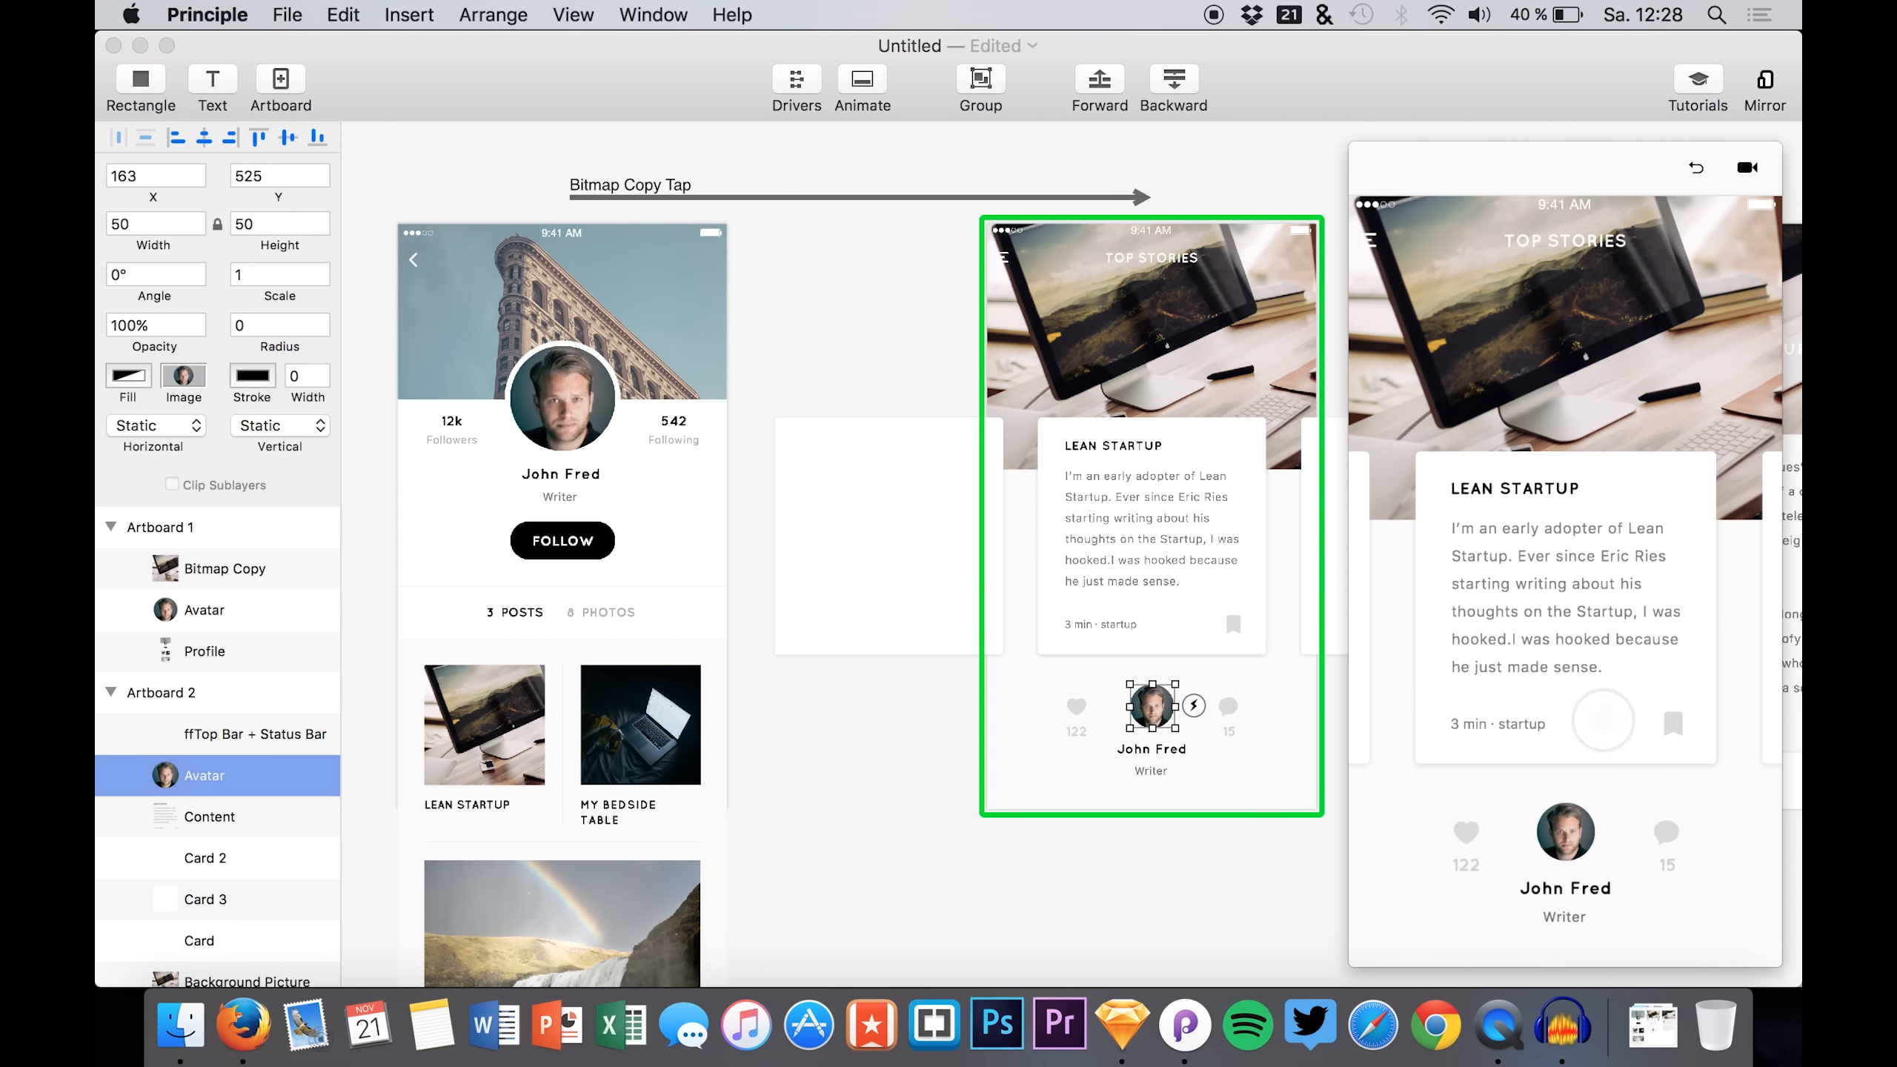
click(1696, 169)
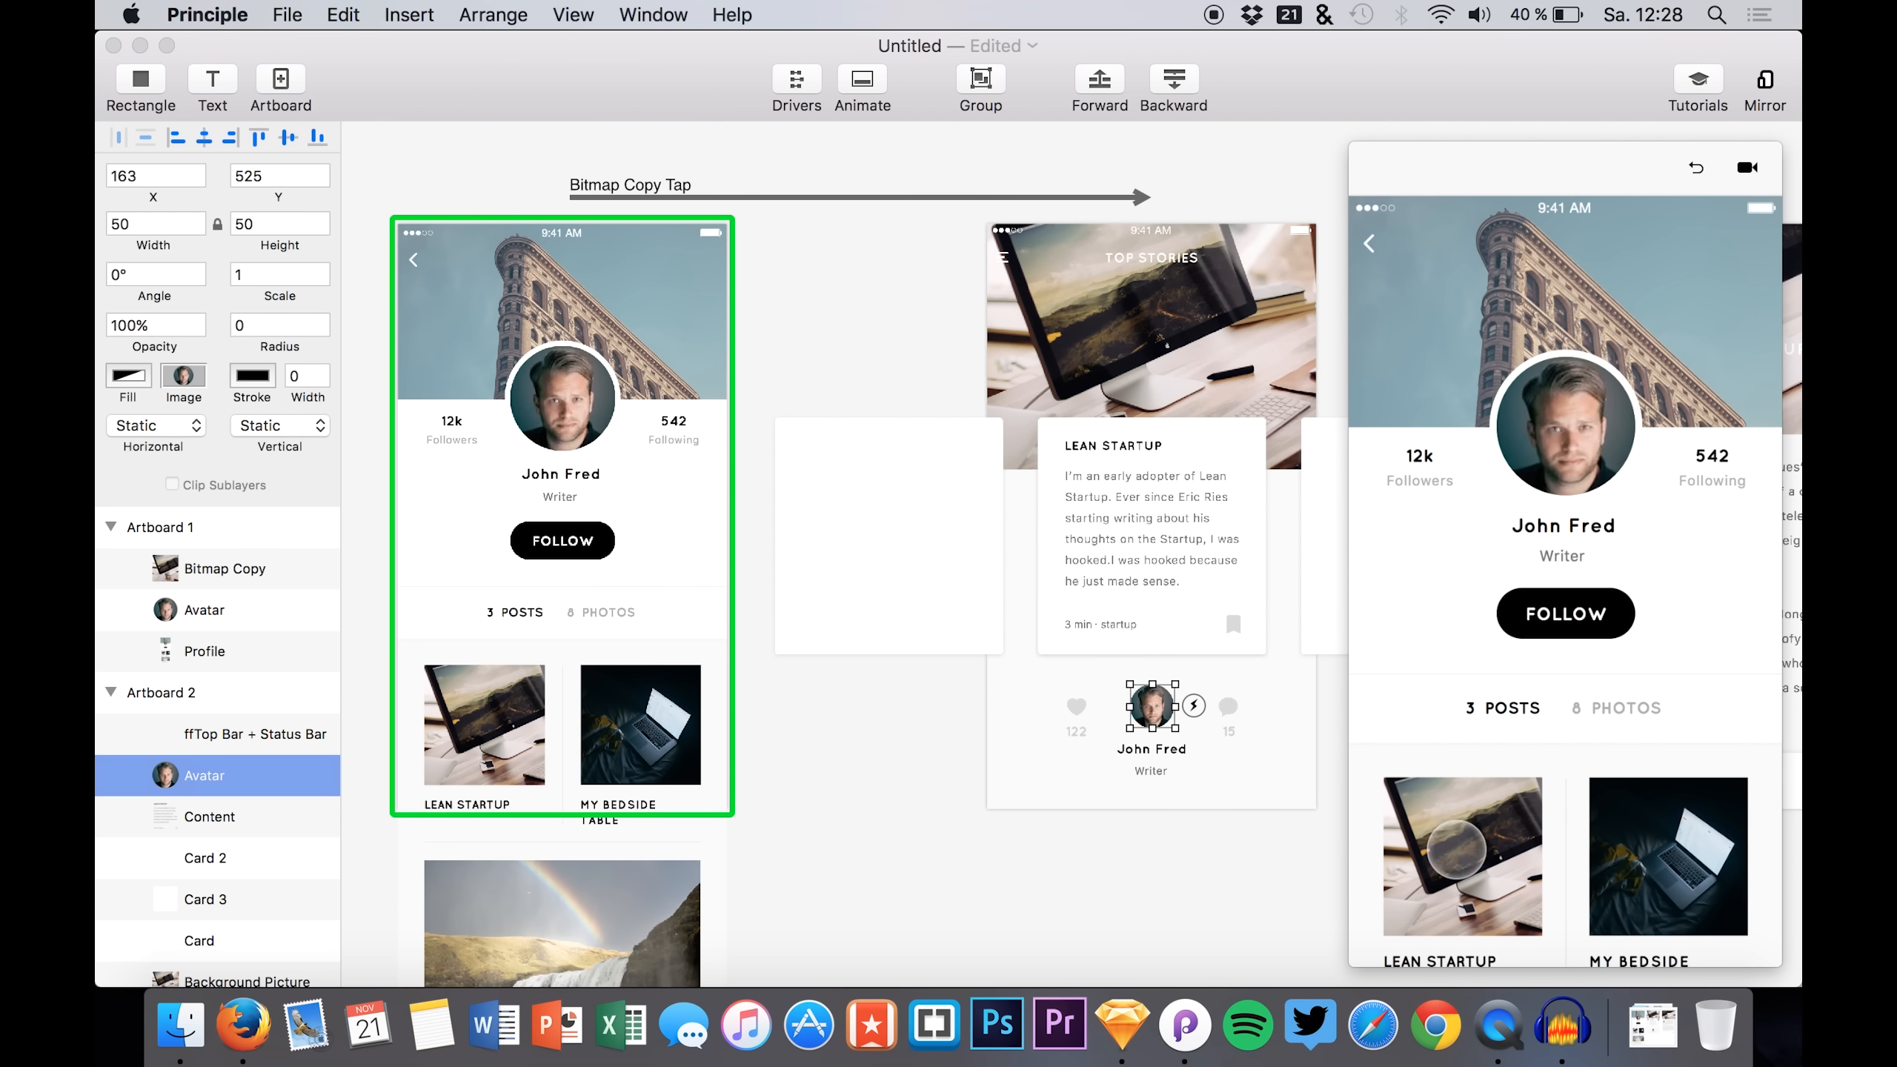
click(1479, 844)
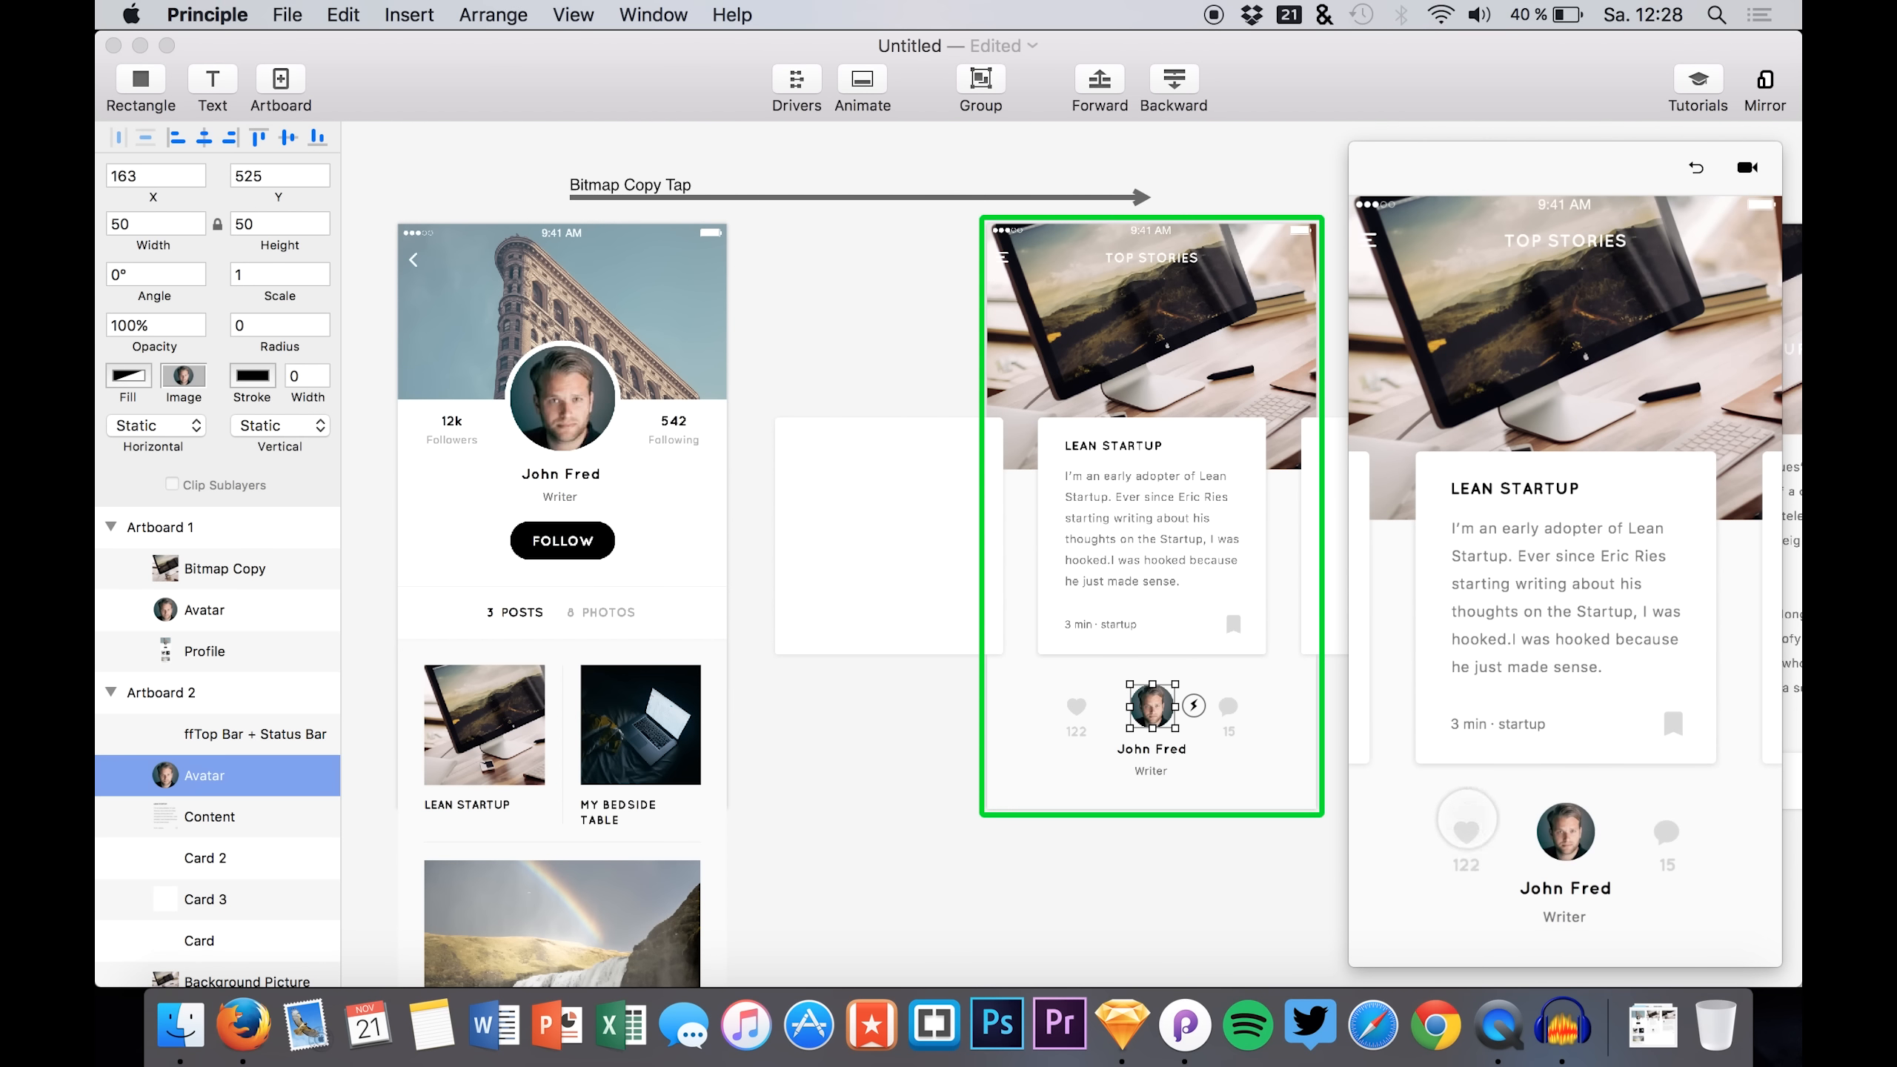
click(1696, 169)
click(1430, 856)
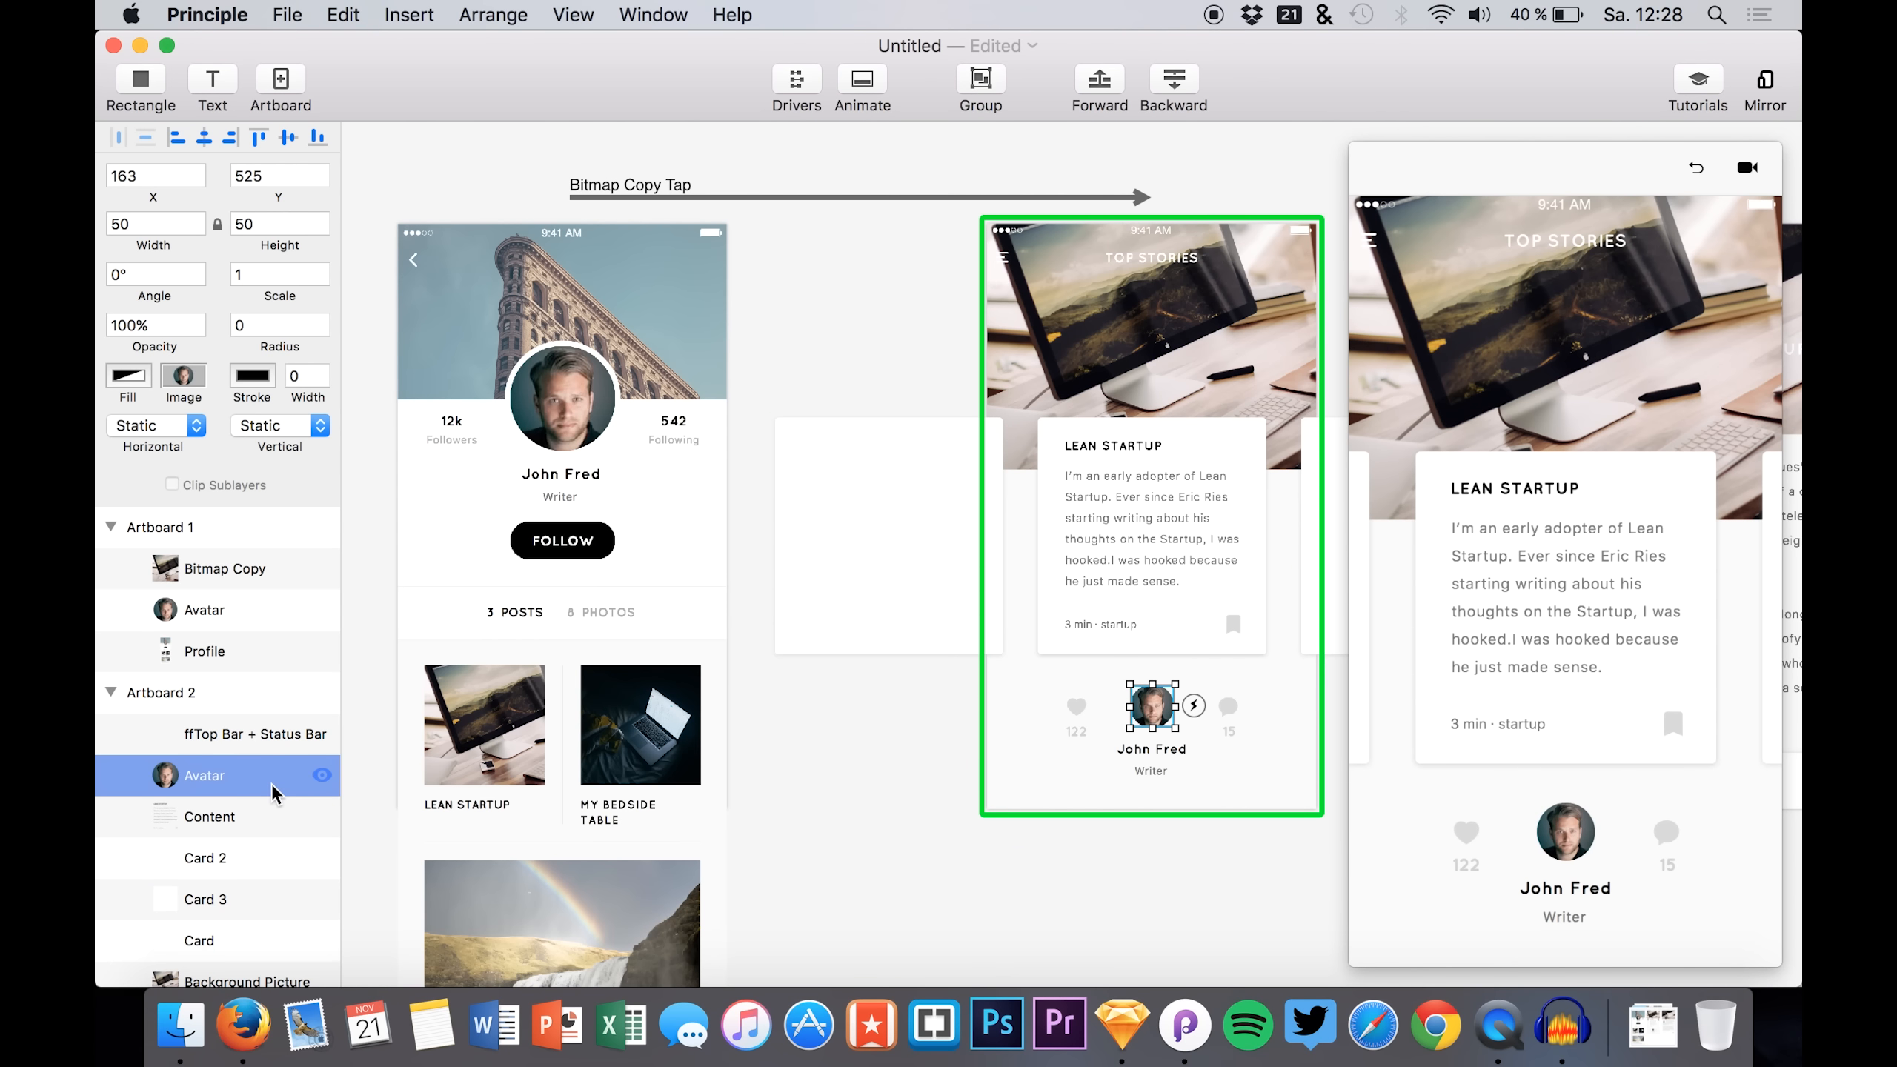
scroll(272, 785, down, 2)
scroll(275, 794, up, 2)
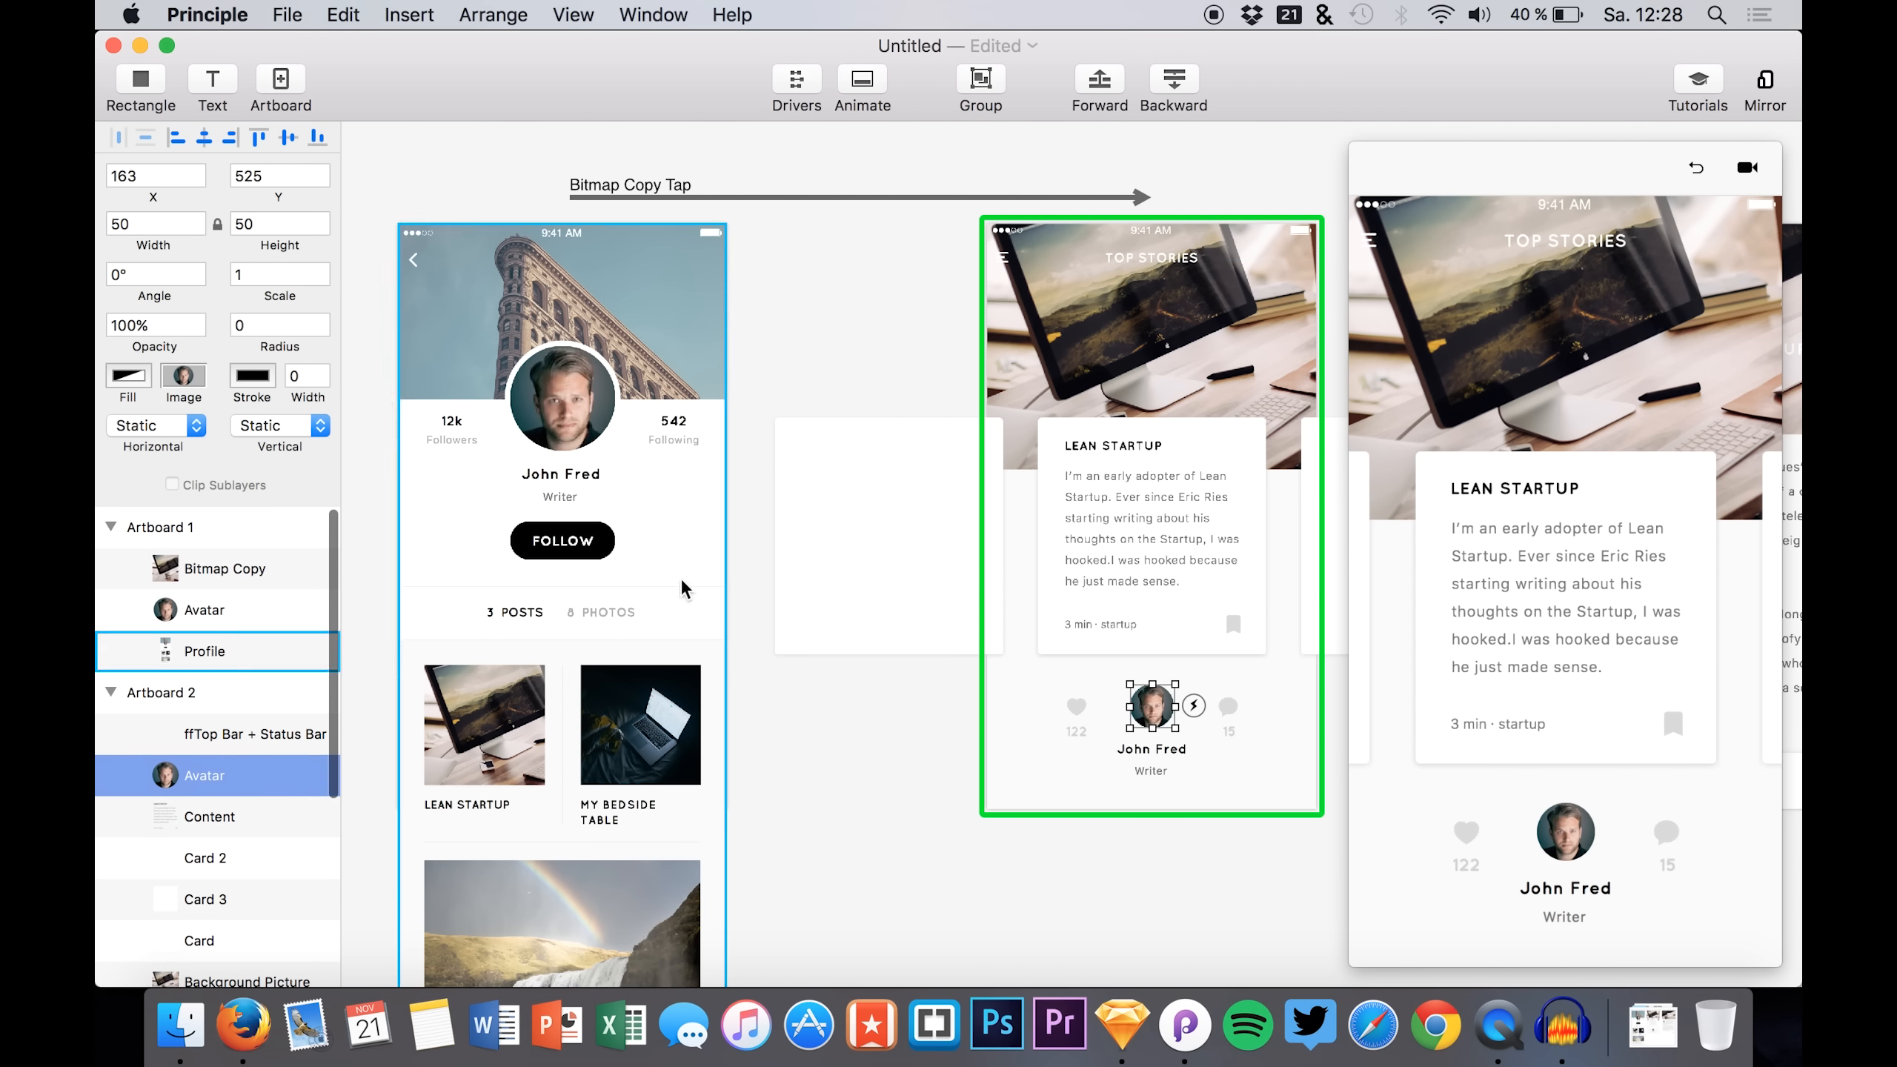
click(1698, 171)
click(1471, 900)
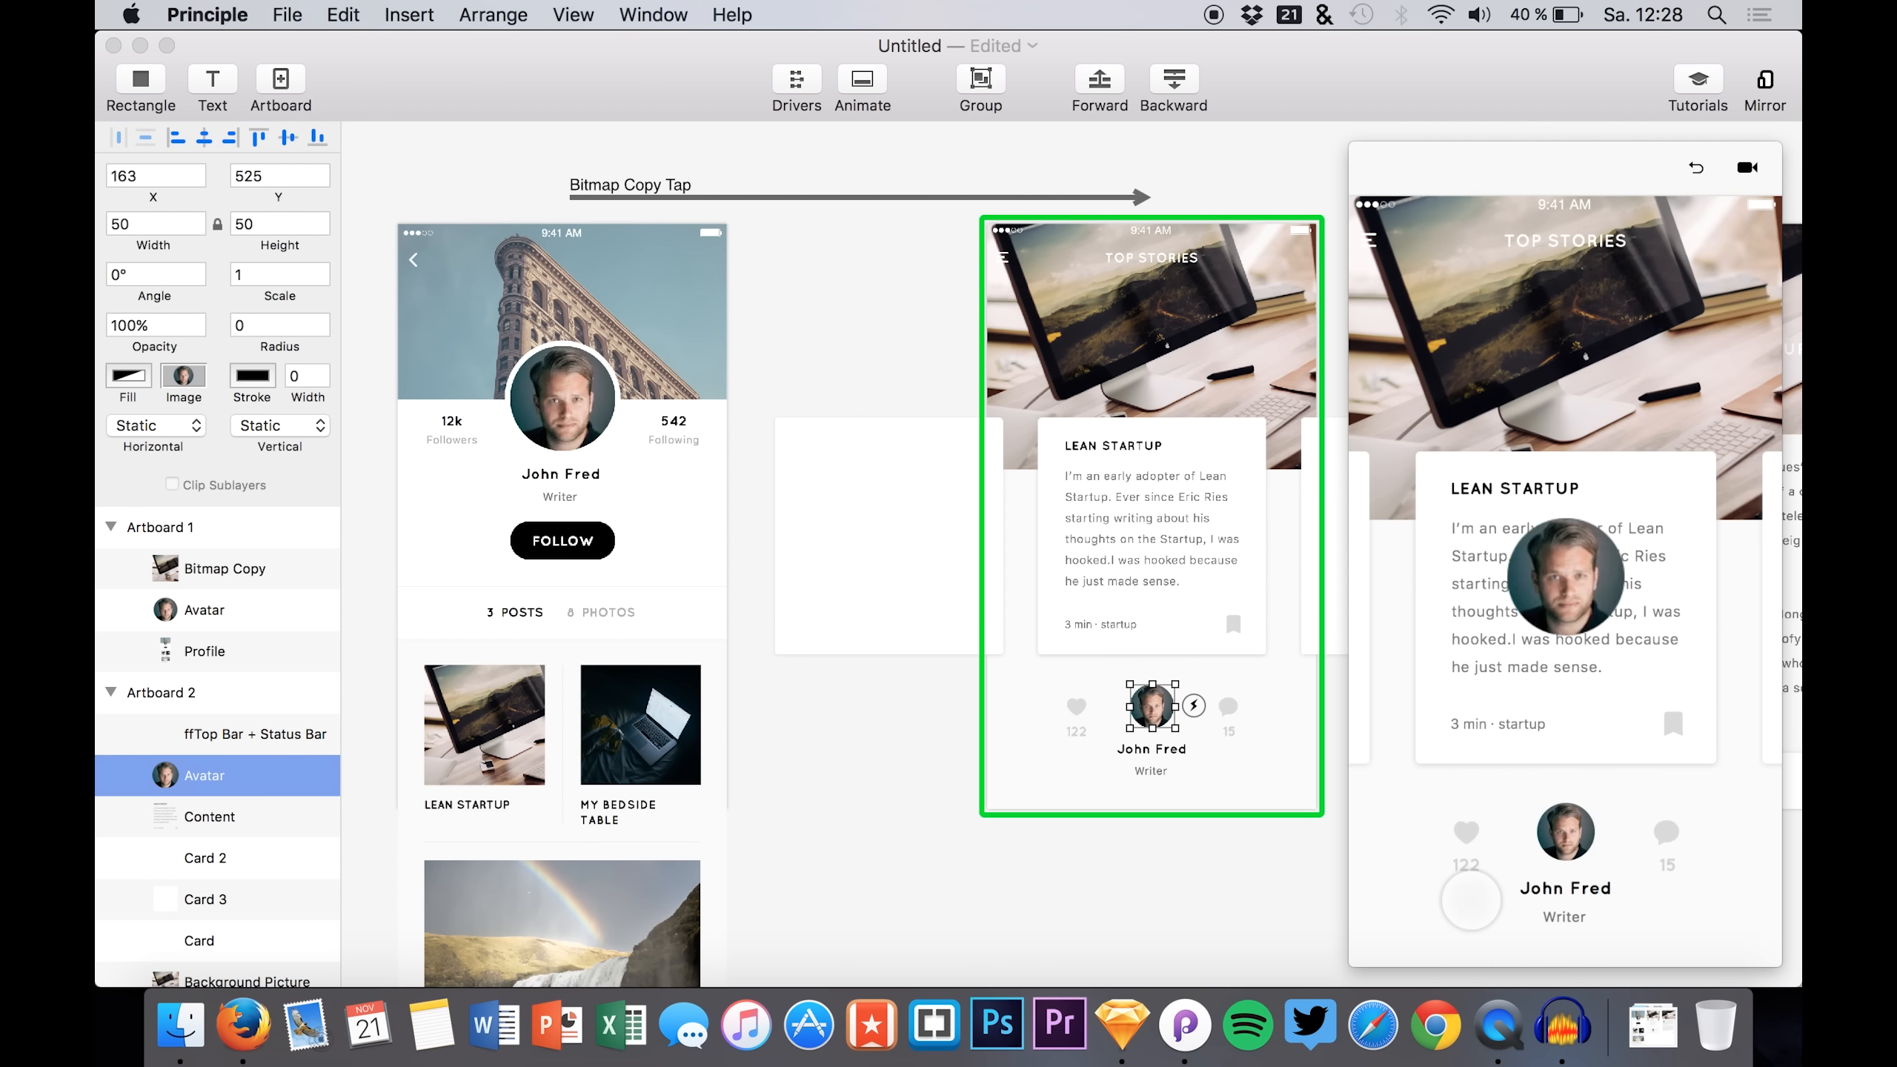
- Rename the Background Picture layer in Artboard 2 as Image
click(505, 739)
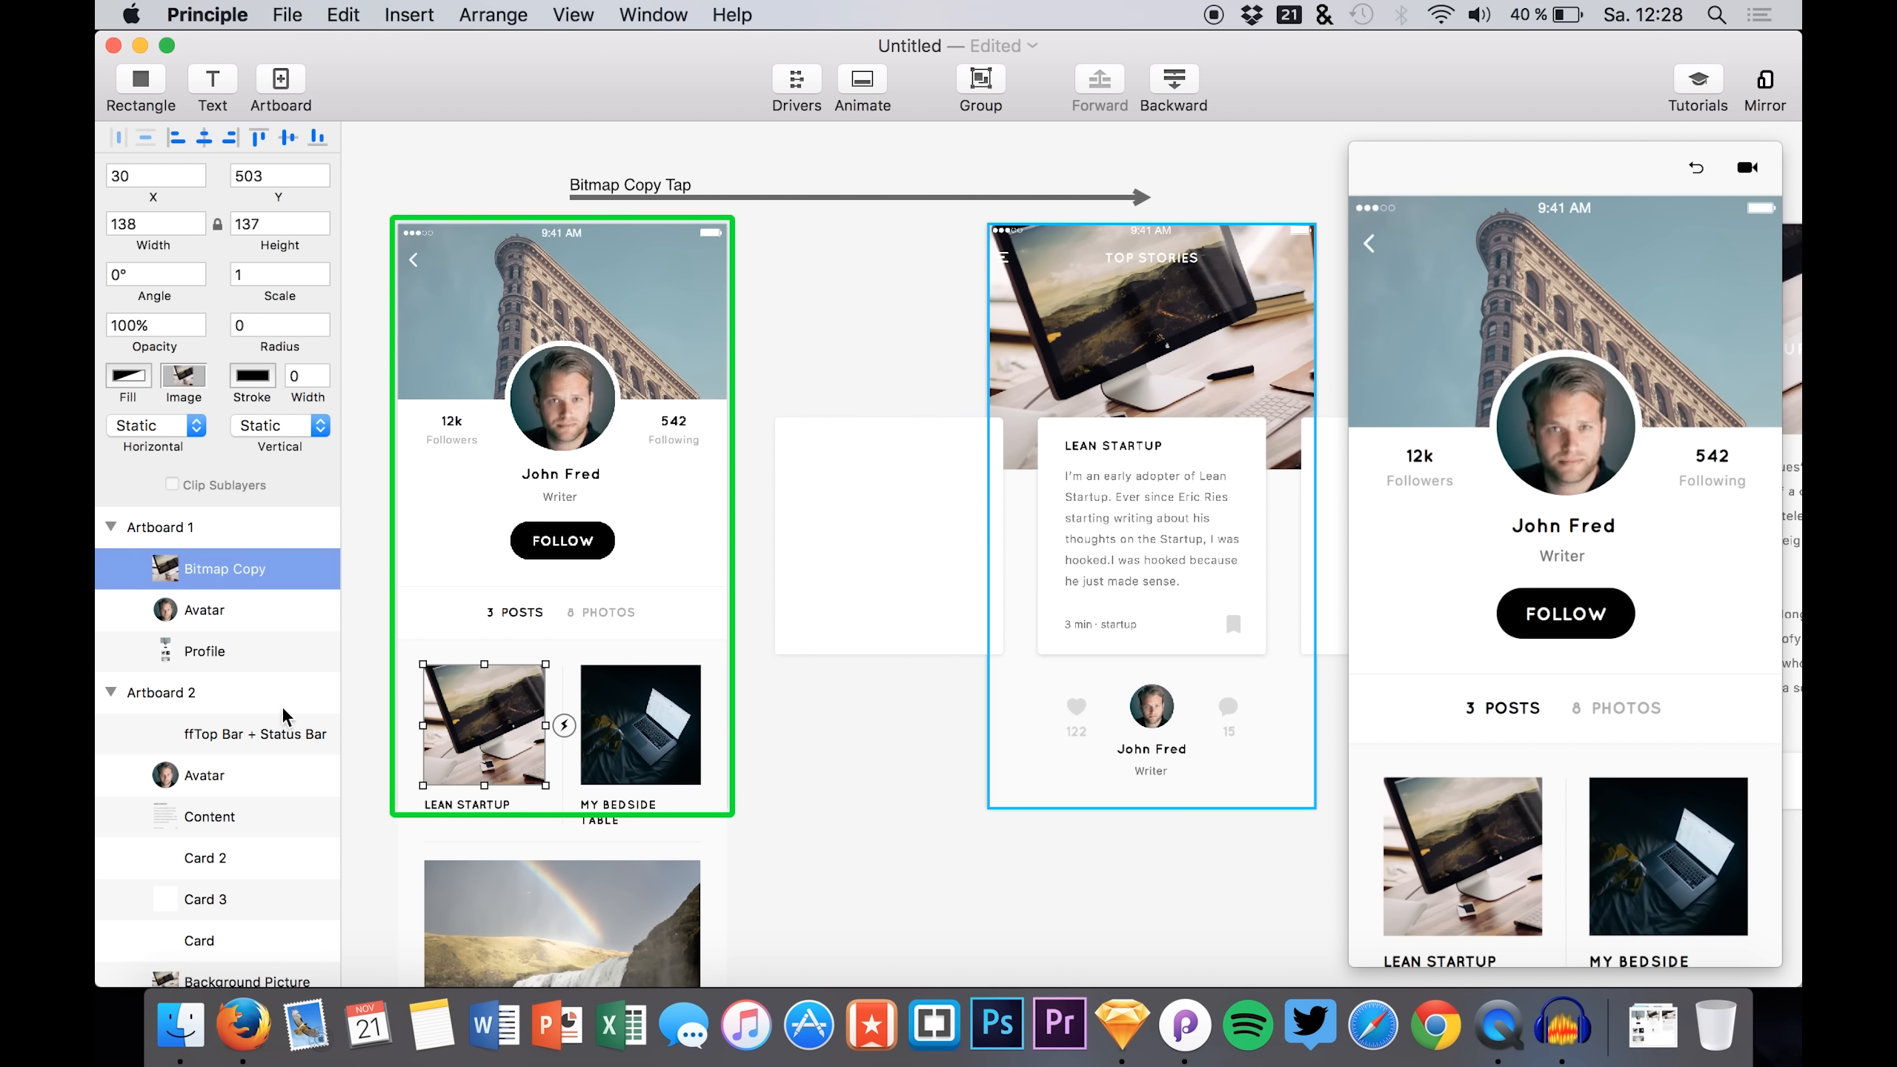
scroll(224, 747, down, 5)
scroll(224, 822, up, 5)
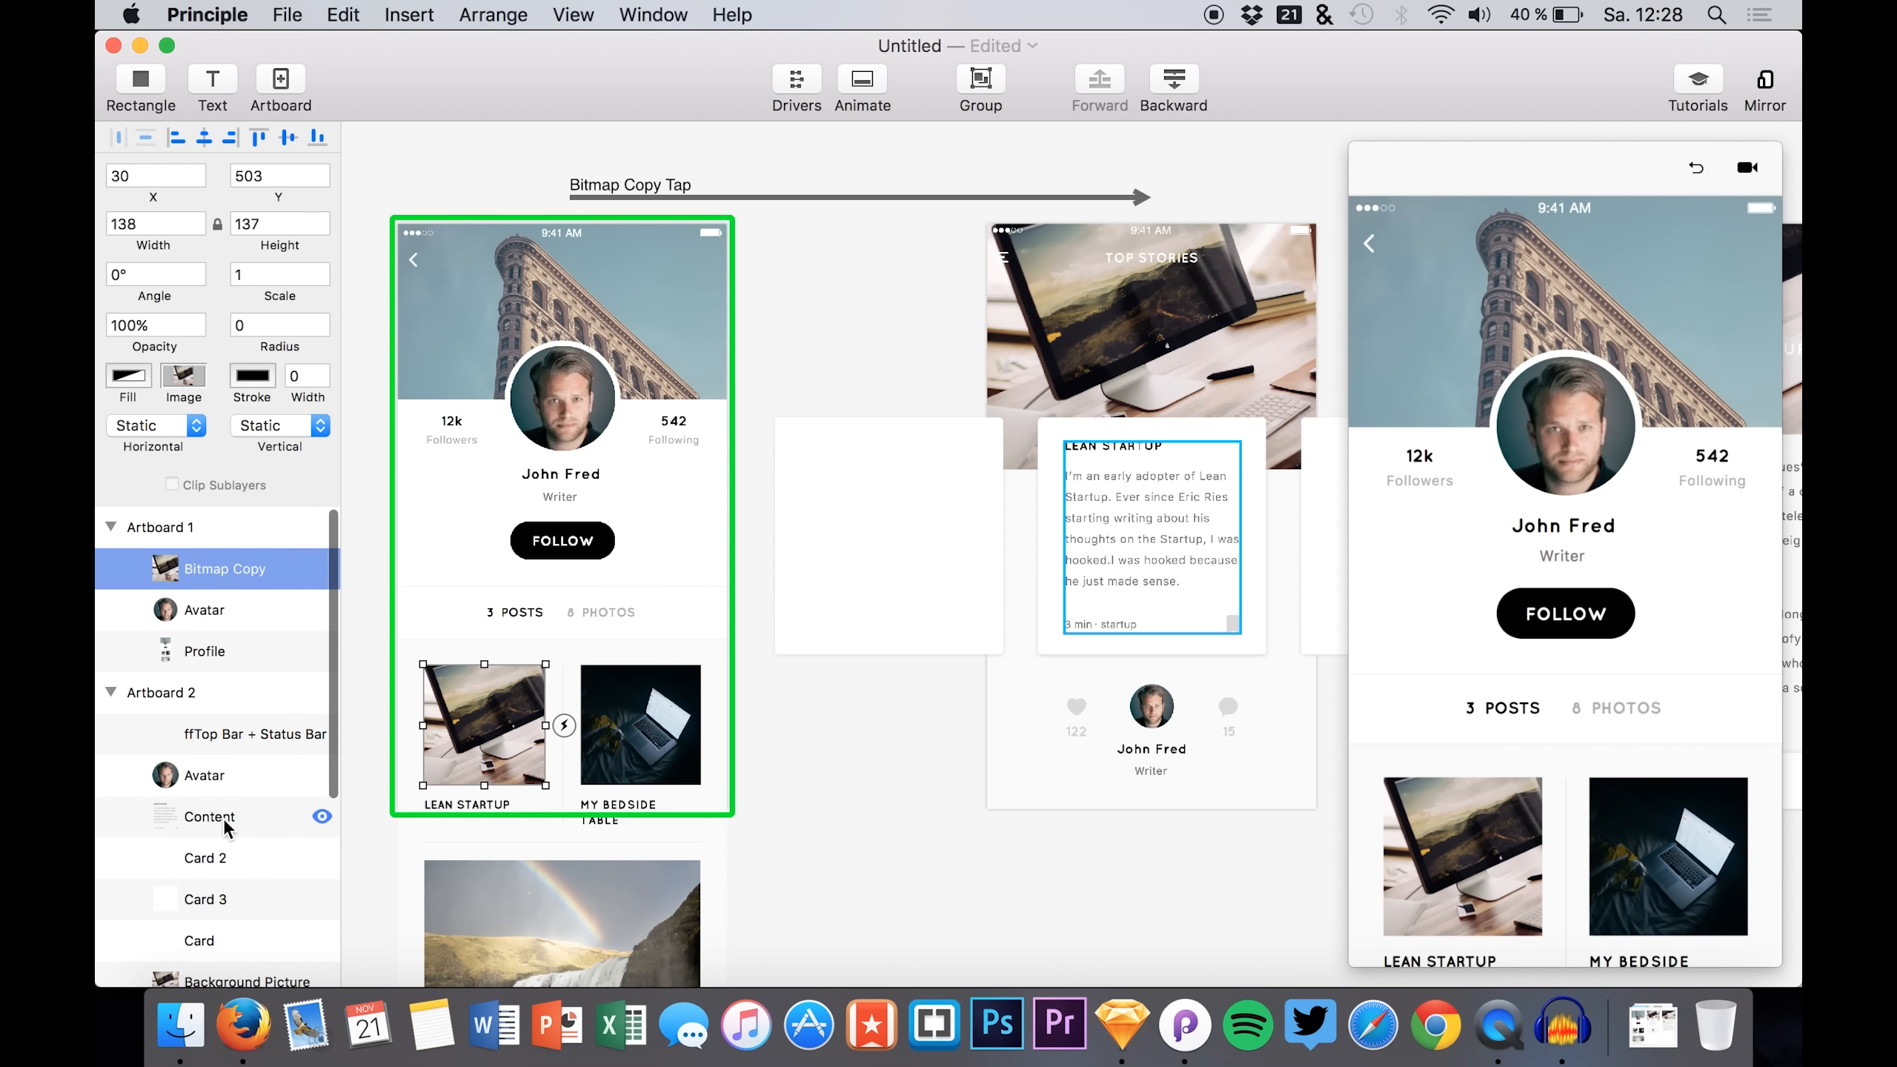
scroll(222, 792, down, 4)
scroll(216, 784, up, 2)
scroll(220, 822, down, 2)
click(235, 852)
double_click(224, 857)
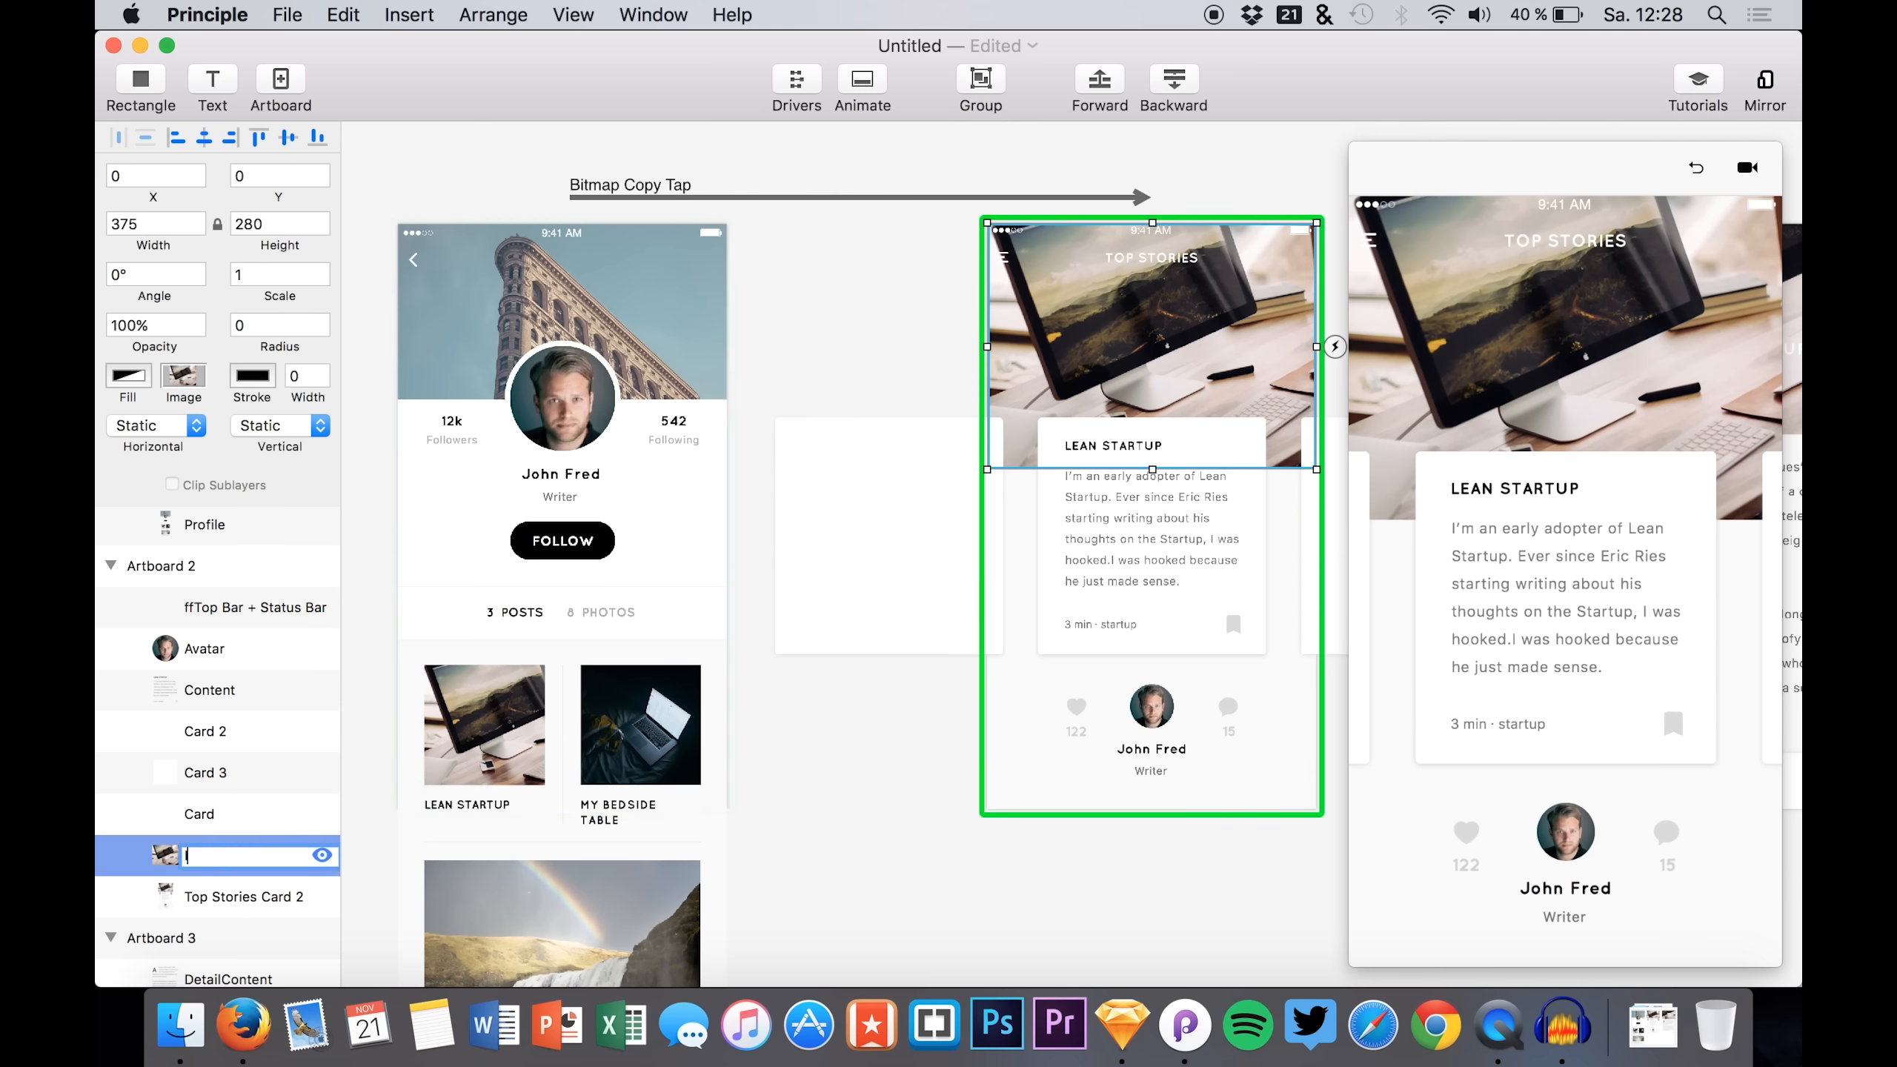
scroll(243, 615, up, 2)
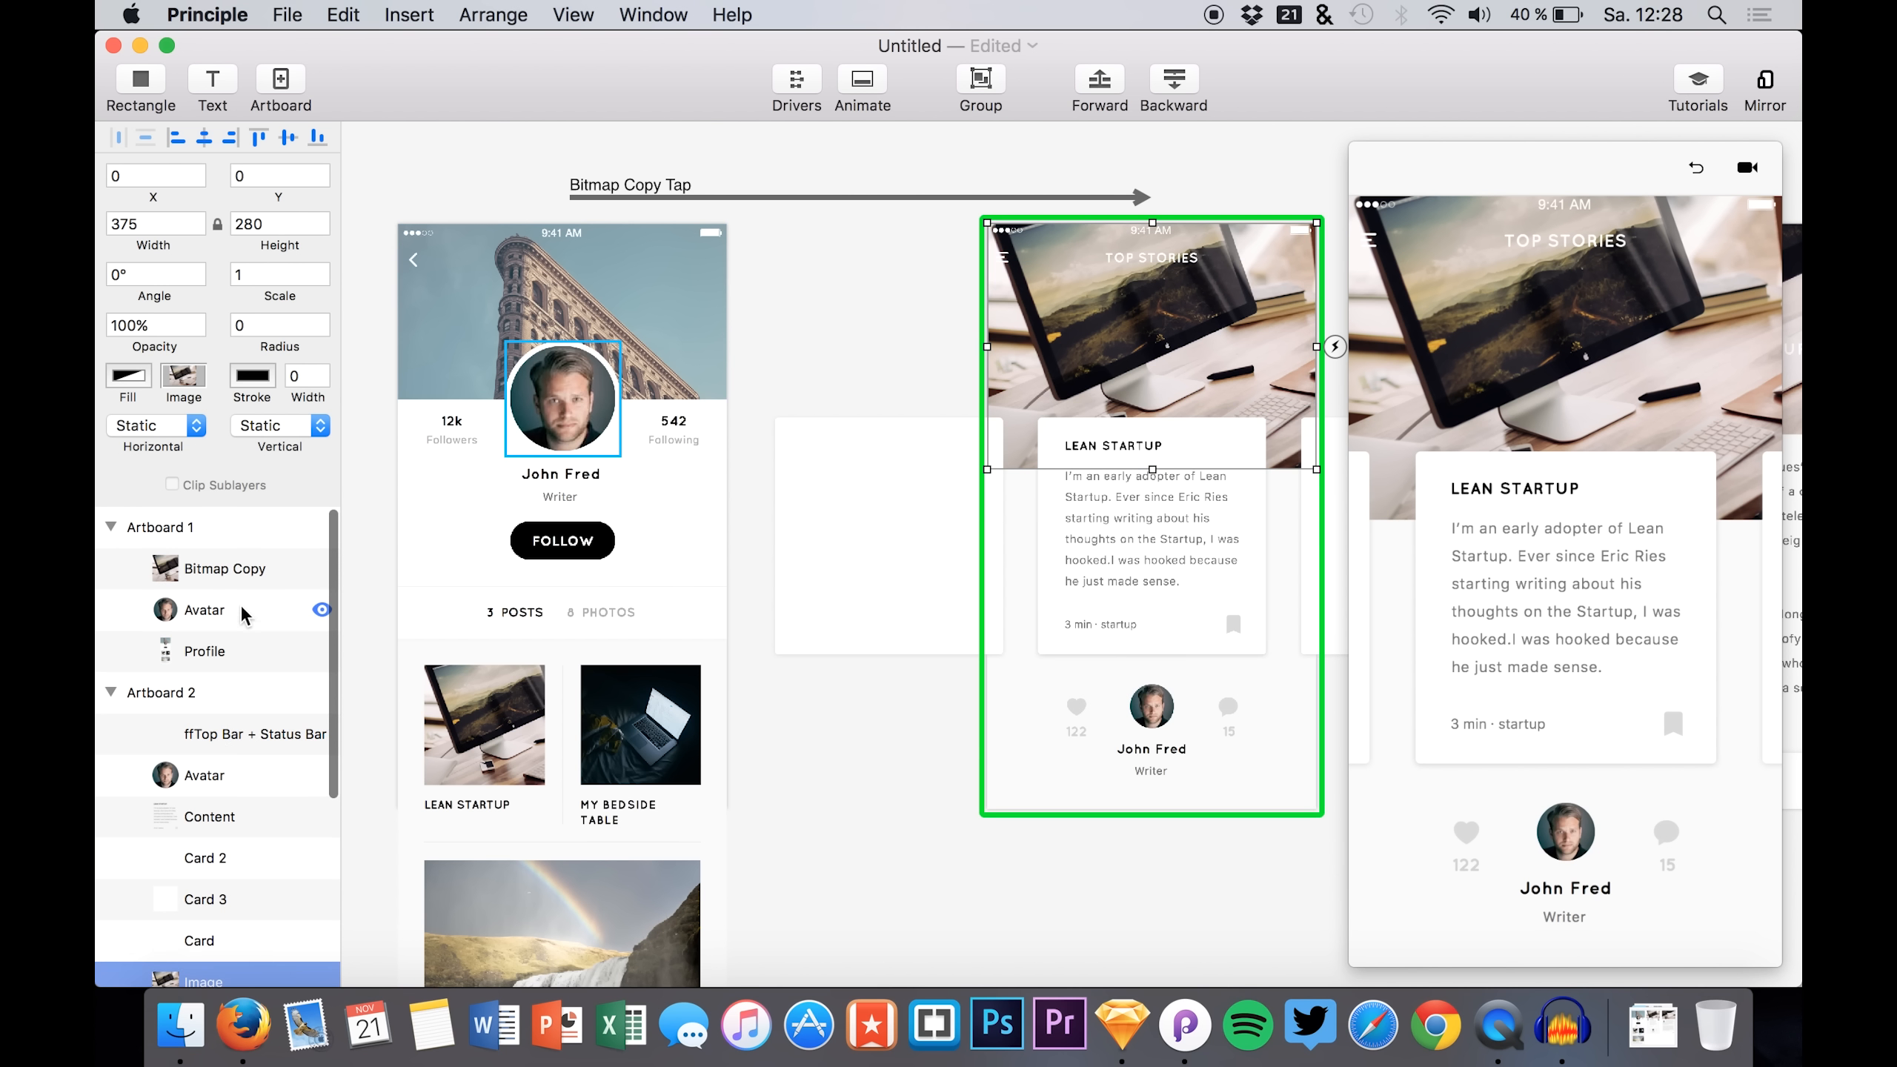
- Rename the Bitmap Copy layer in Artboard 1 as Image
double_click(224, 568)
text(IMage)
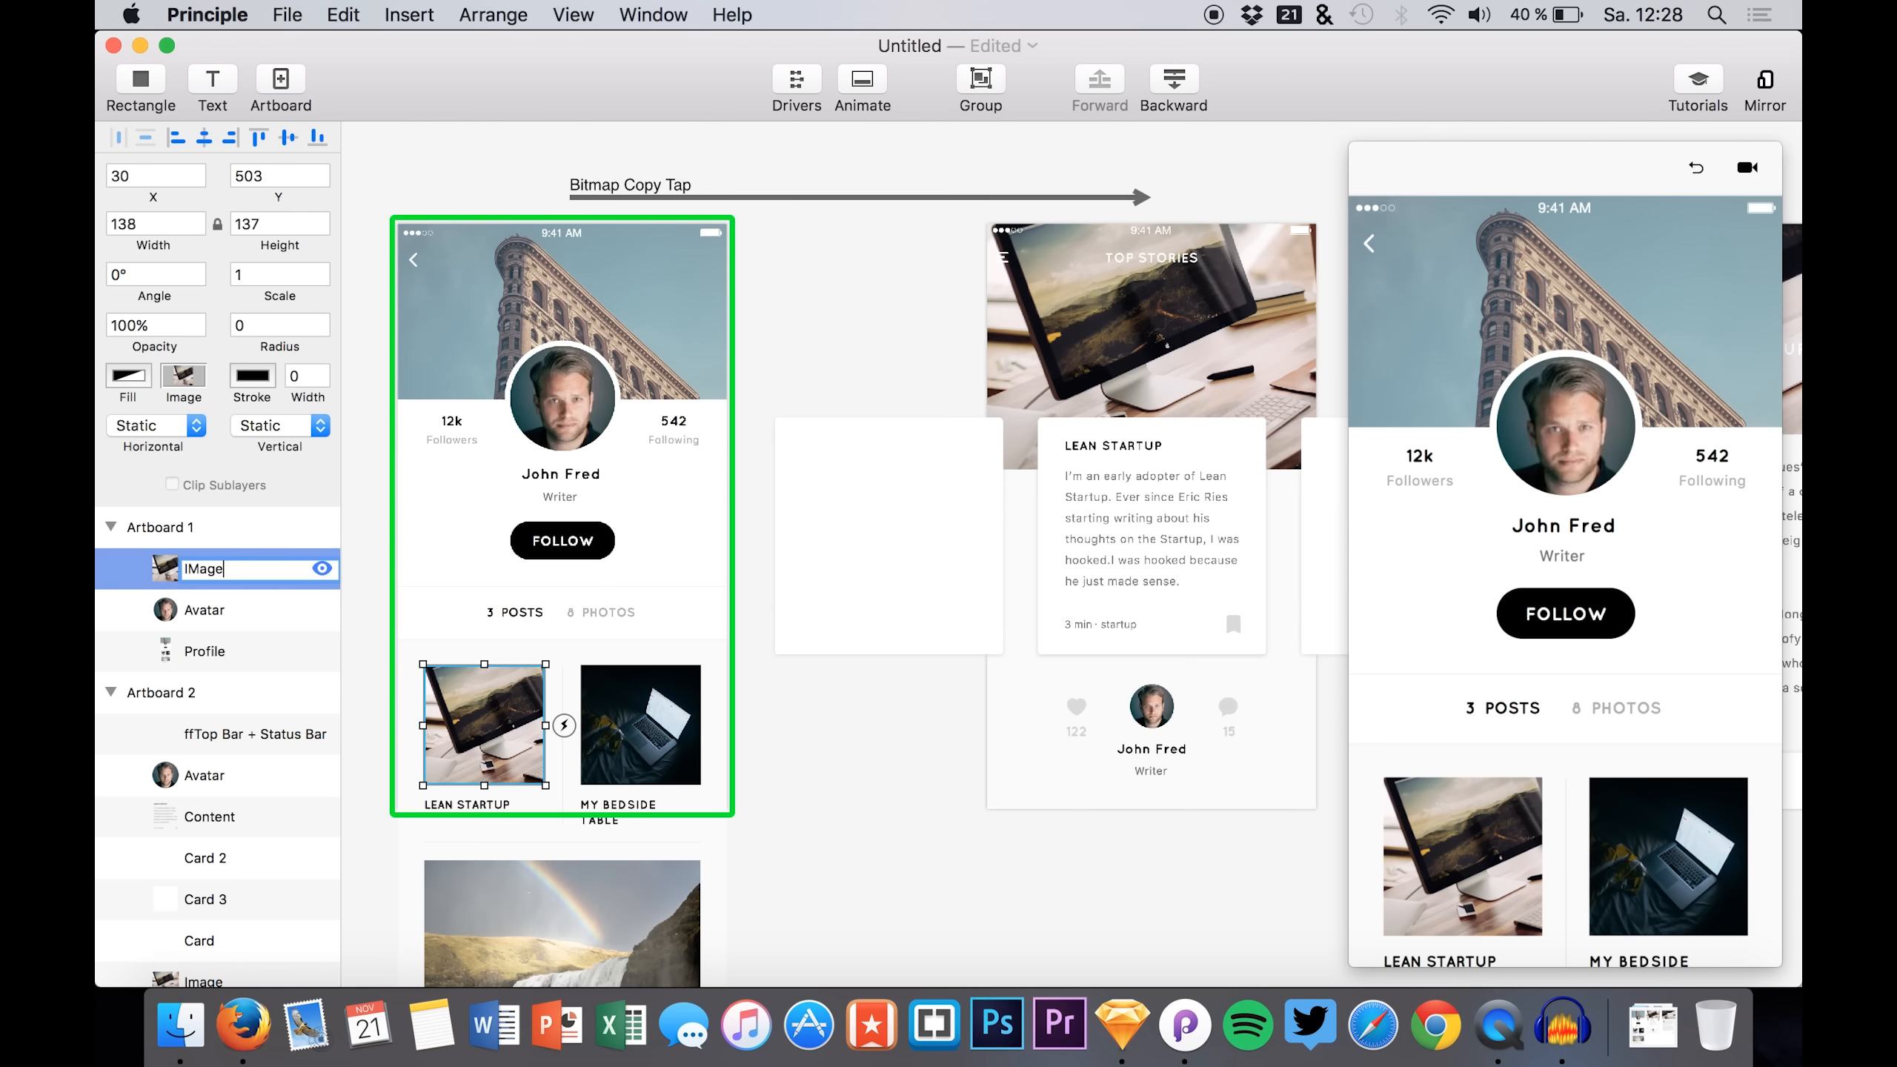
text(mage)
key(Return)
- Replay the Image tap transition several times in the preview to check the thumbnail's animation into the background picture
click(1378, 298)
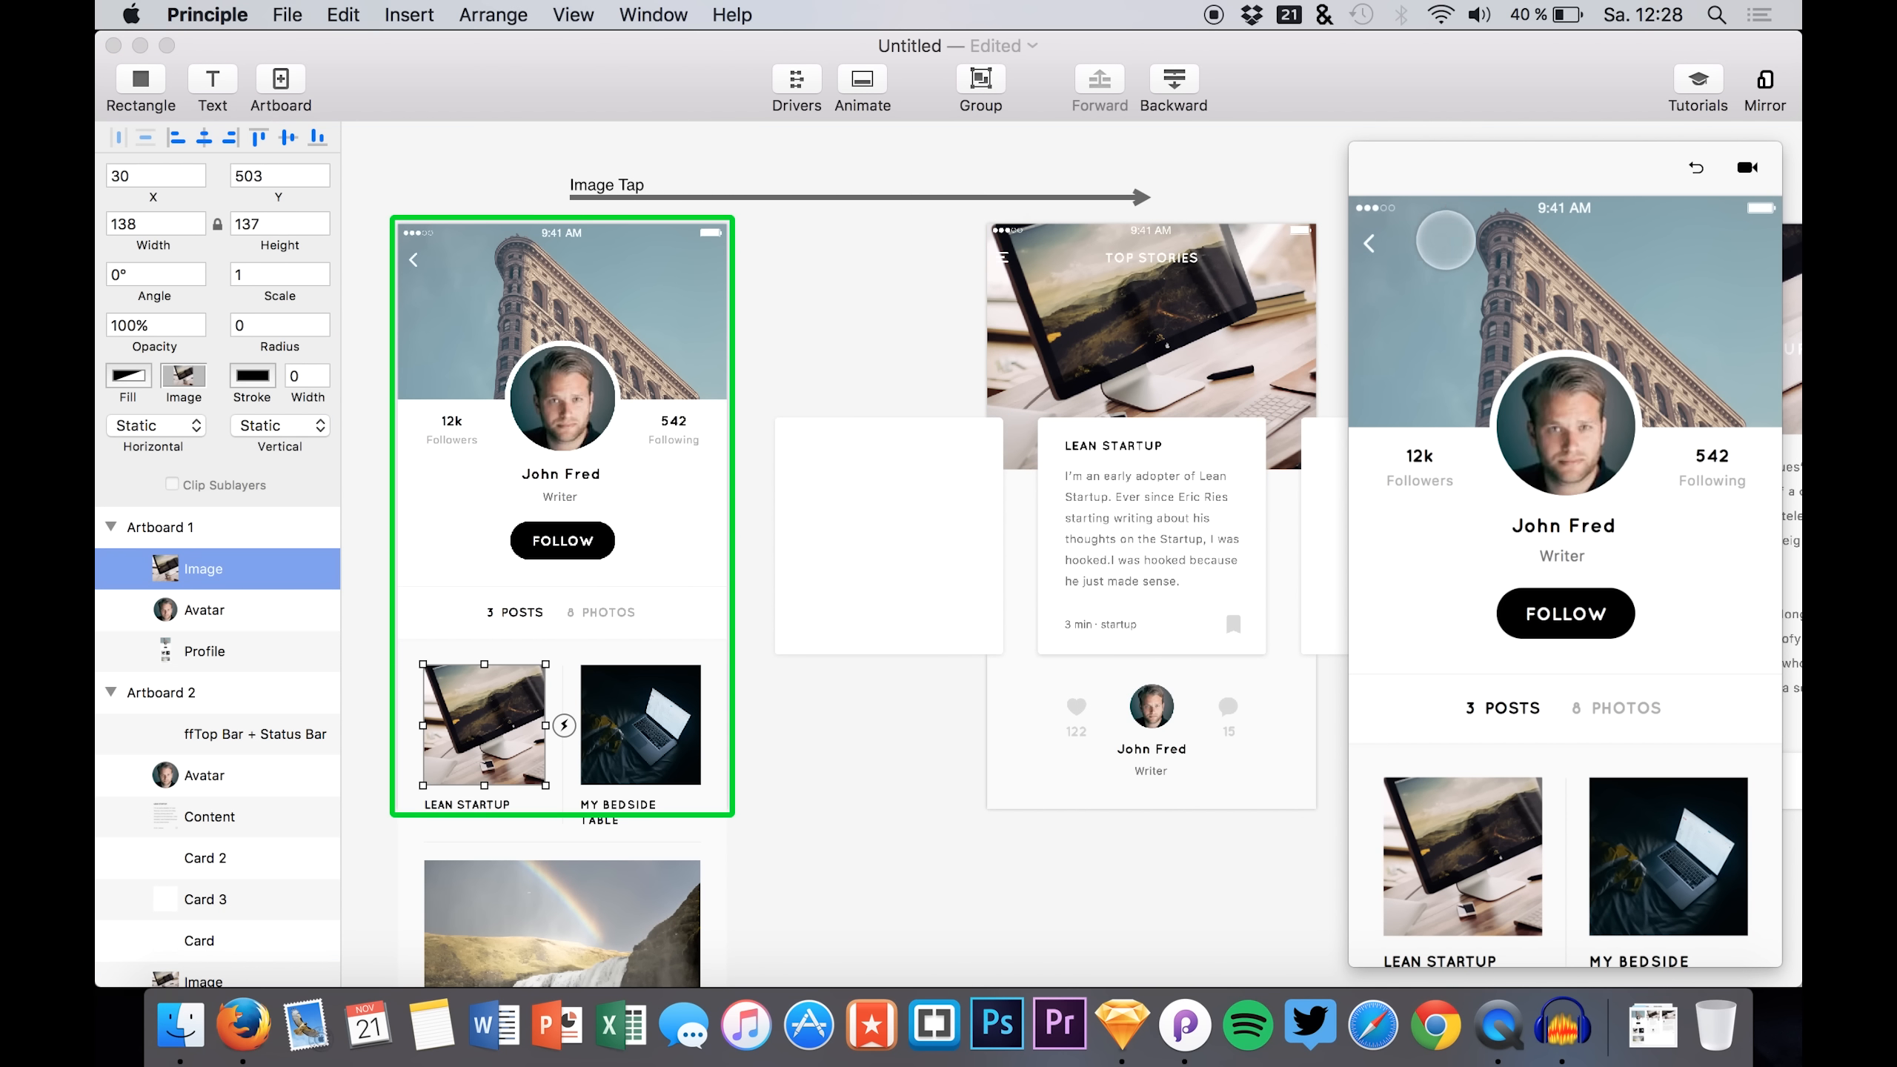
click(1489, 891)
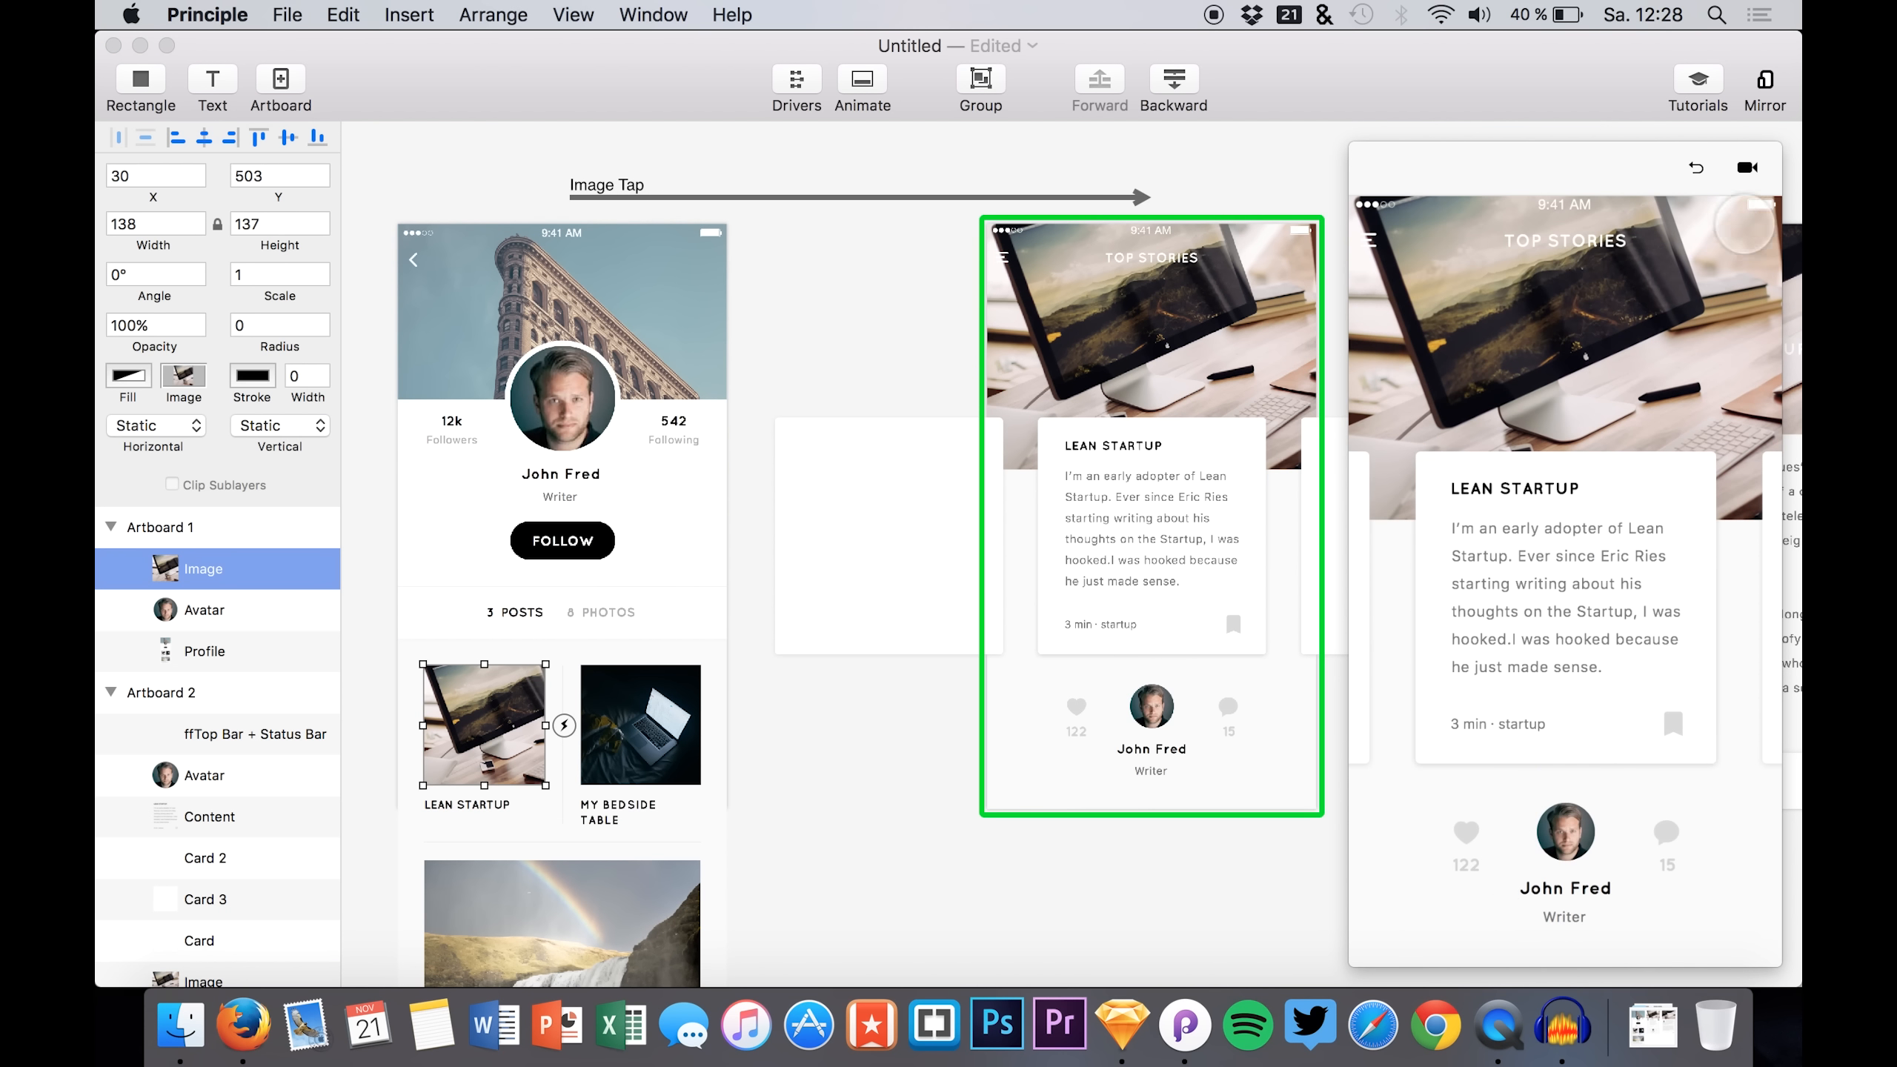
click(1696, 168)
click(1440, 780)
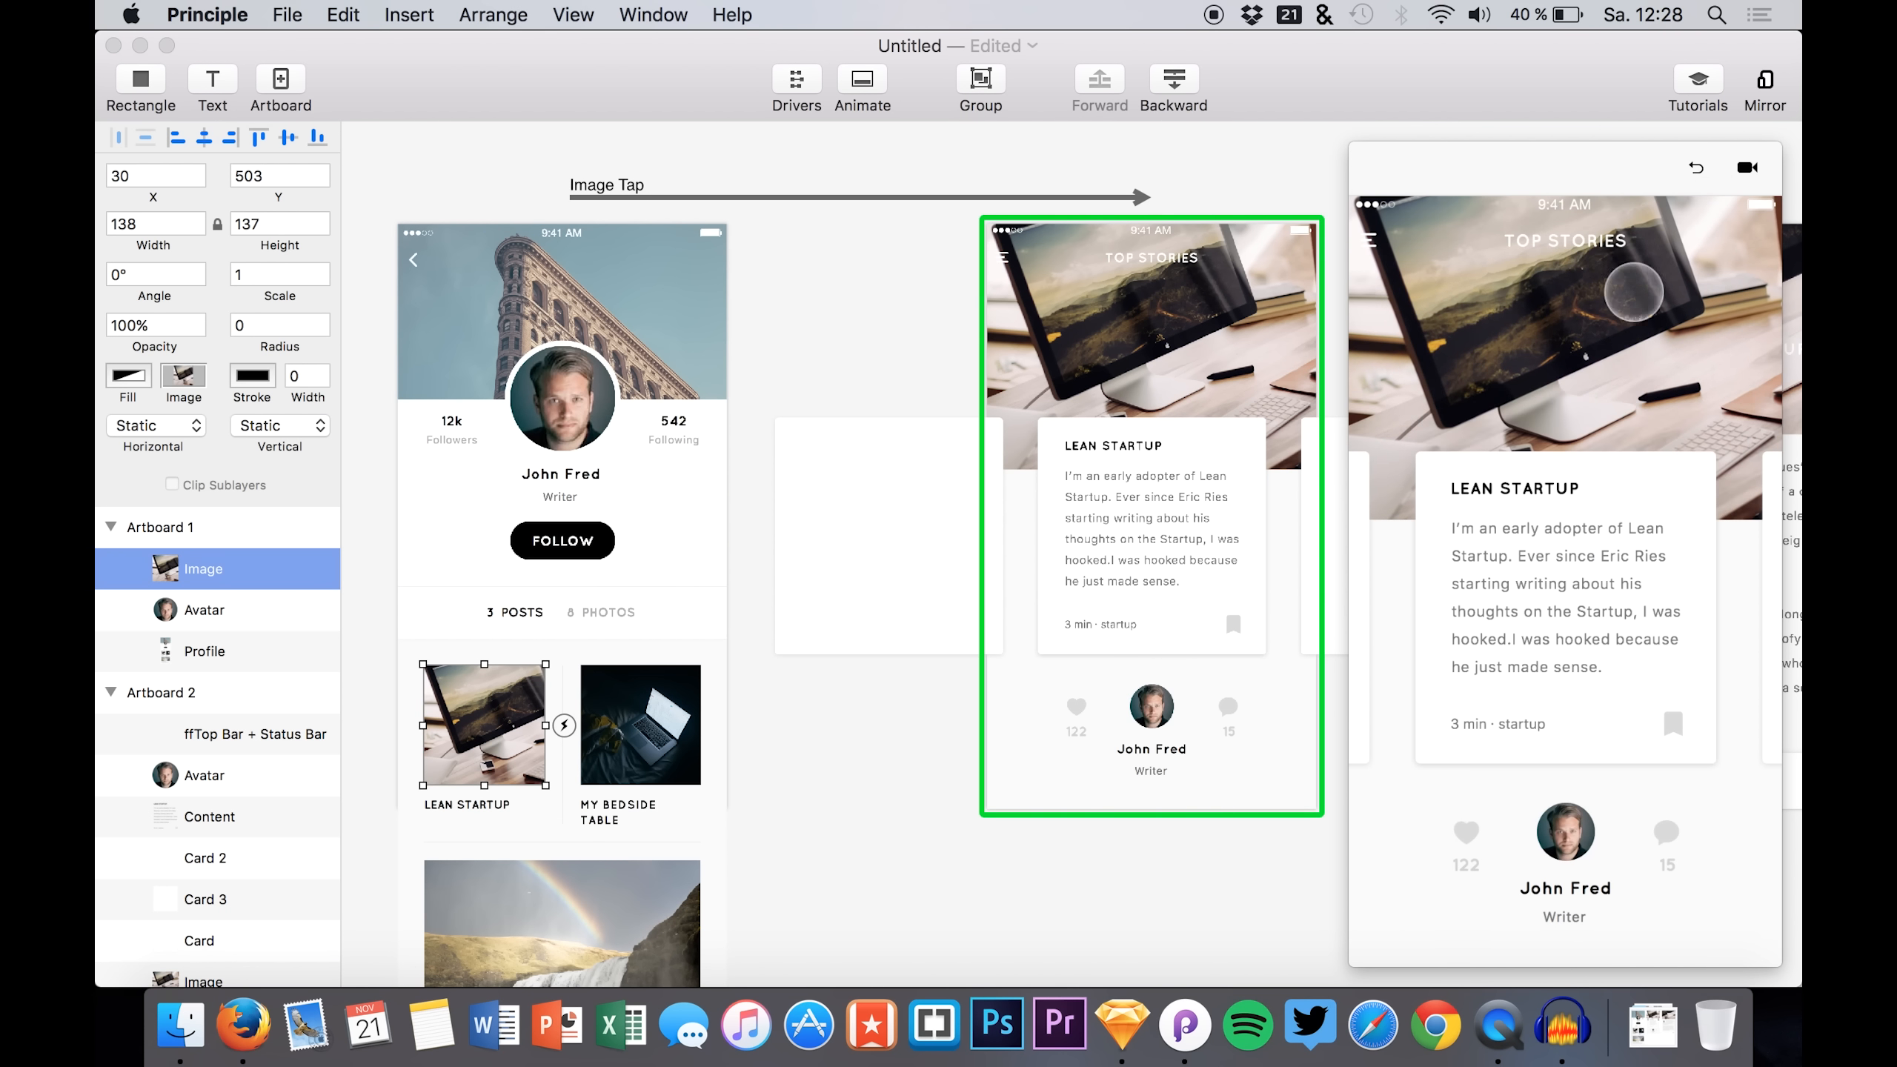
click(1697, 169)
click(1412, 874)
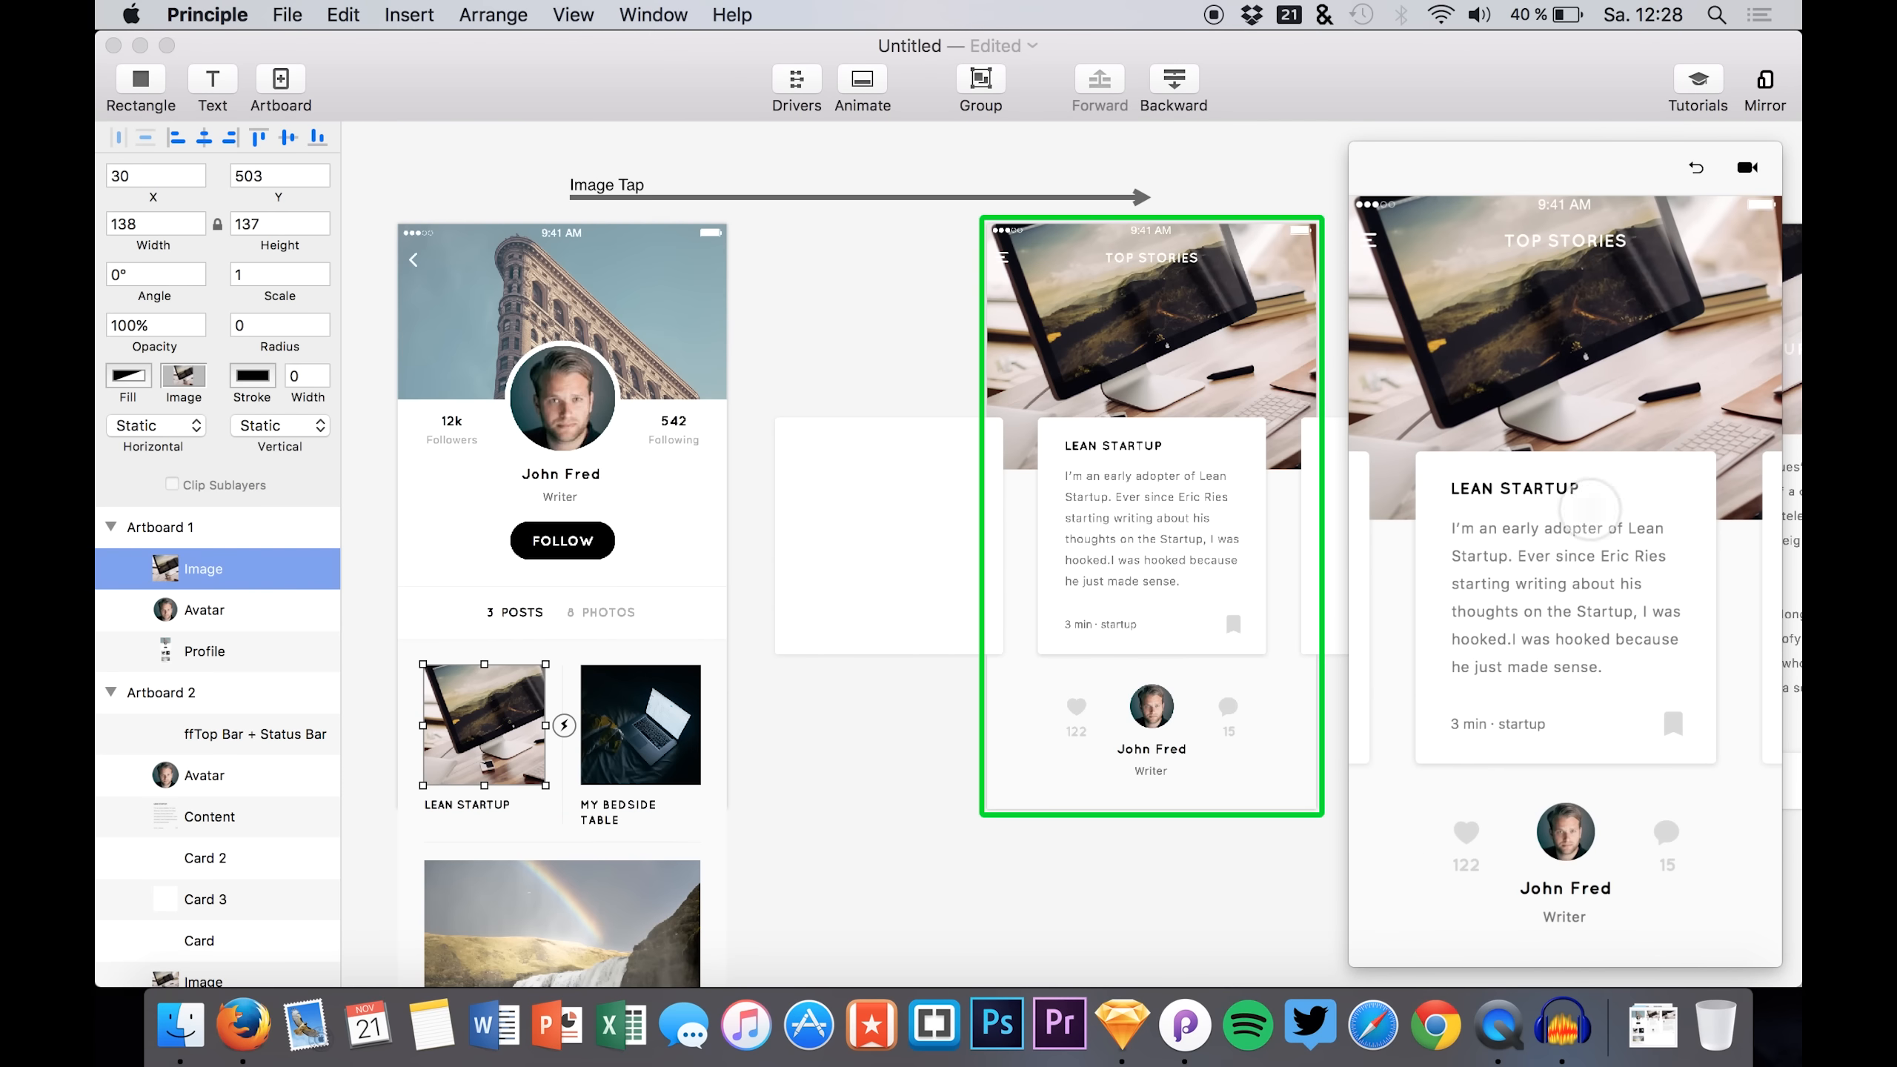
- Copy the Top Stories Card 2 layer from Artboard 2 and paste it above the Image layer in Artboard 1
click(1696, 169)
click(1468, 806)
scroll(105, 732, down, 5)
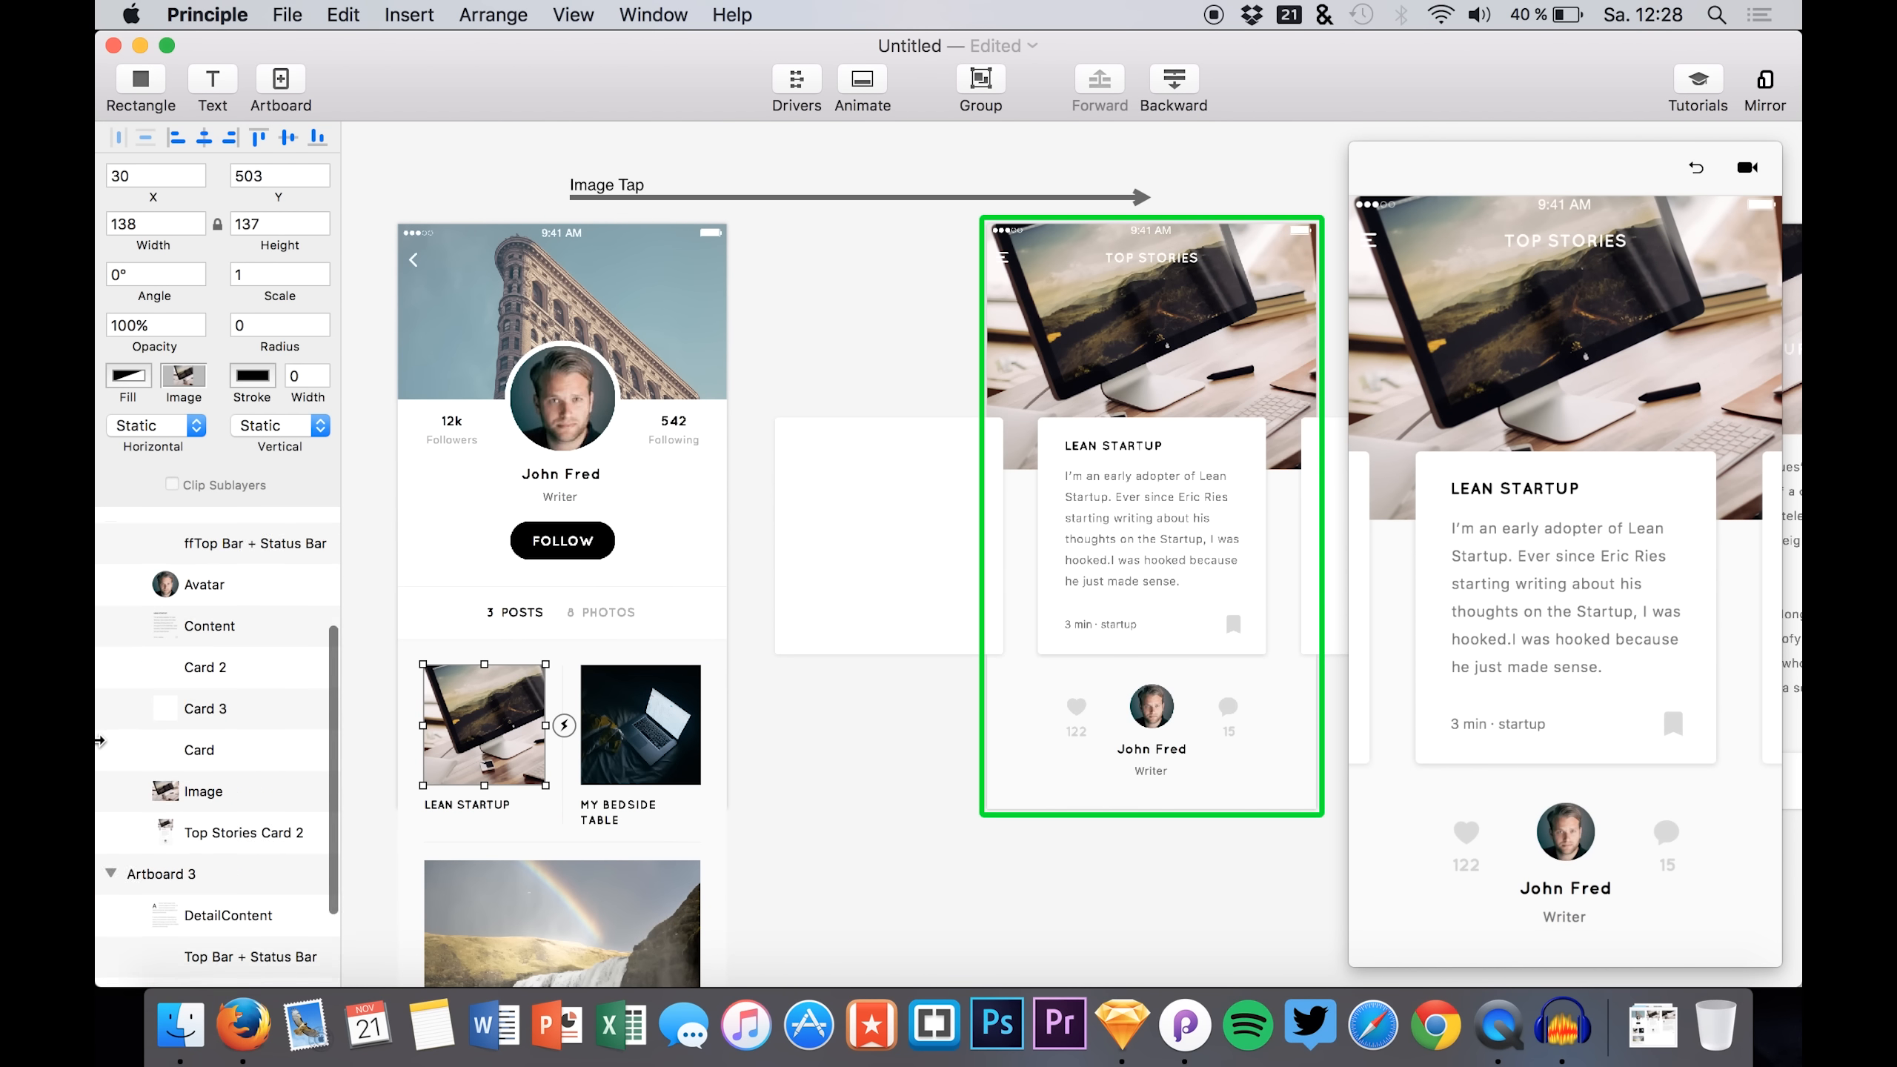
click(207, 966)
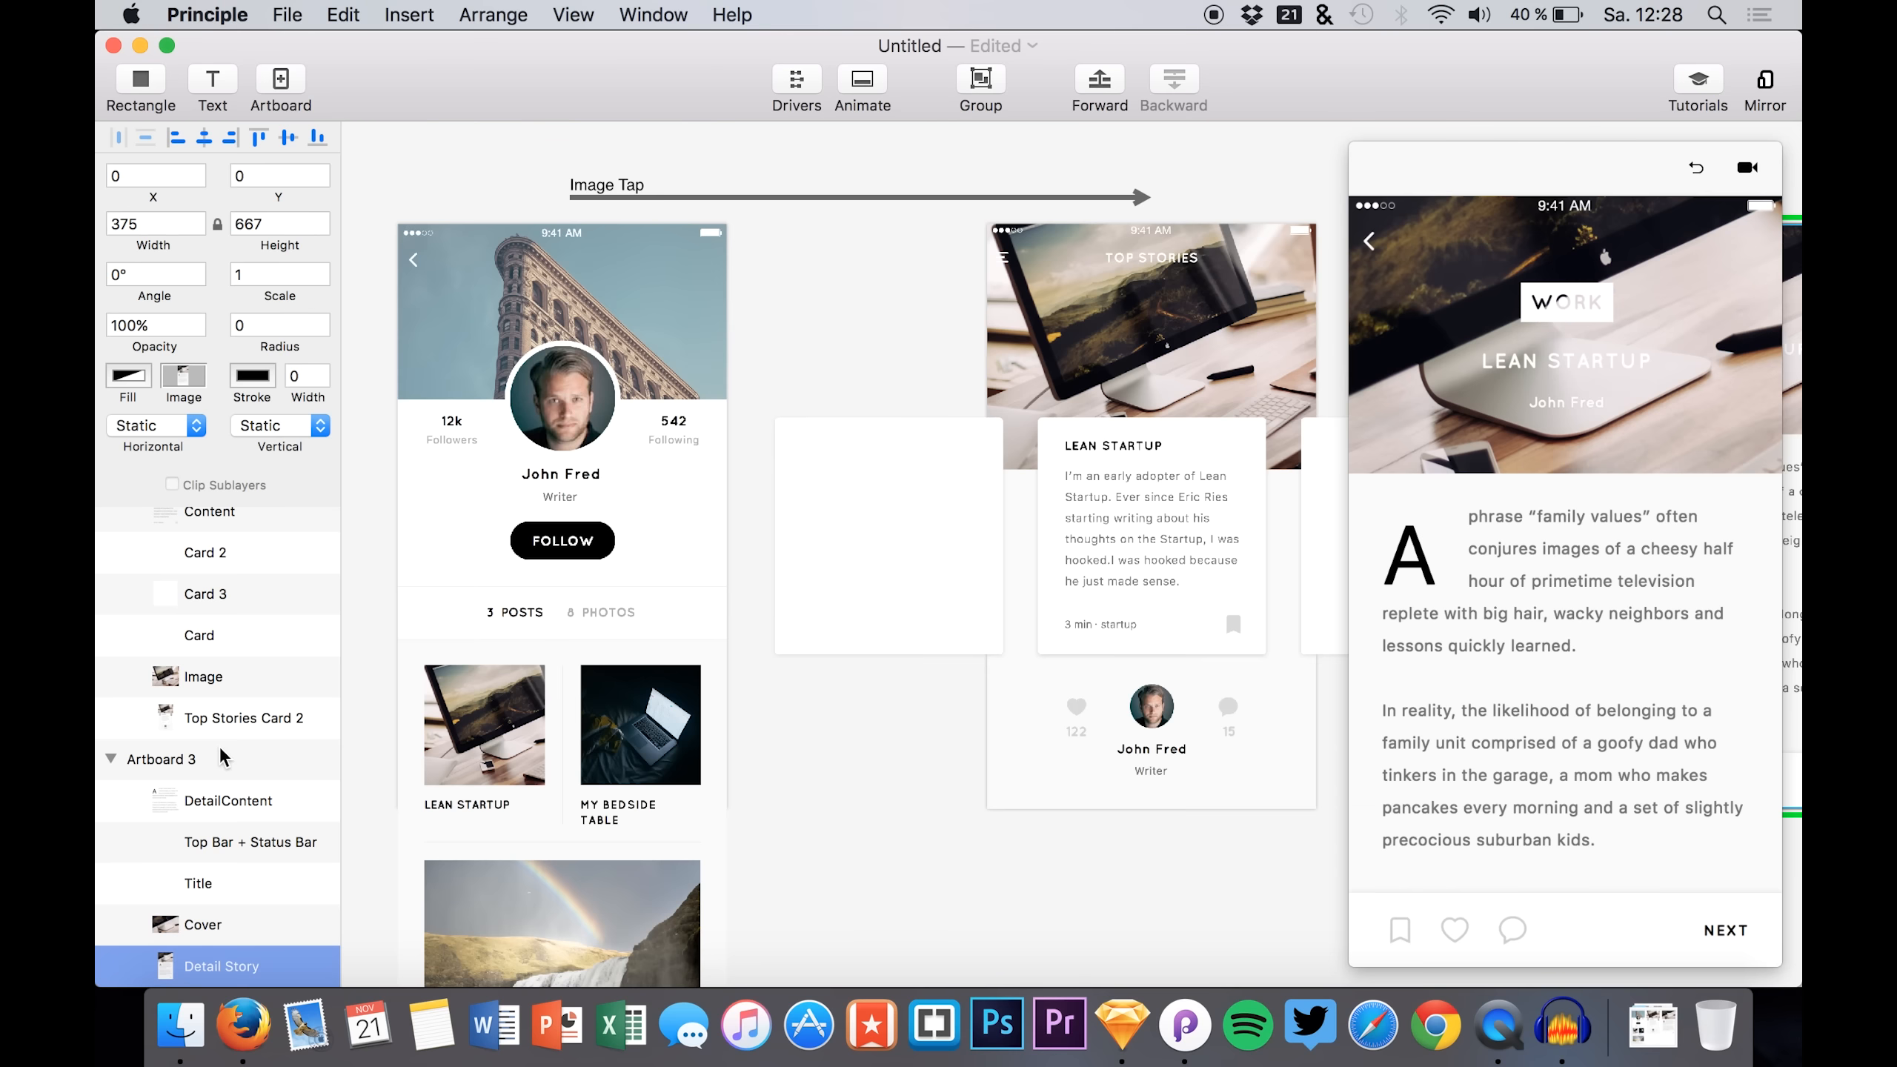
click(224, 719)
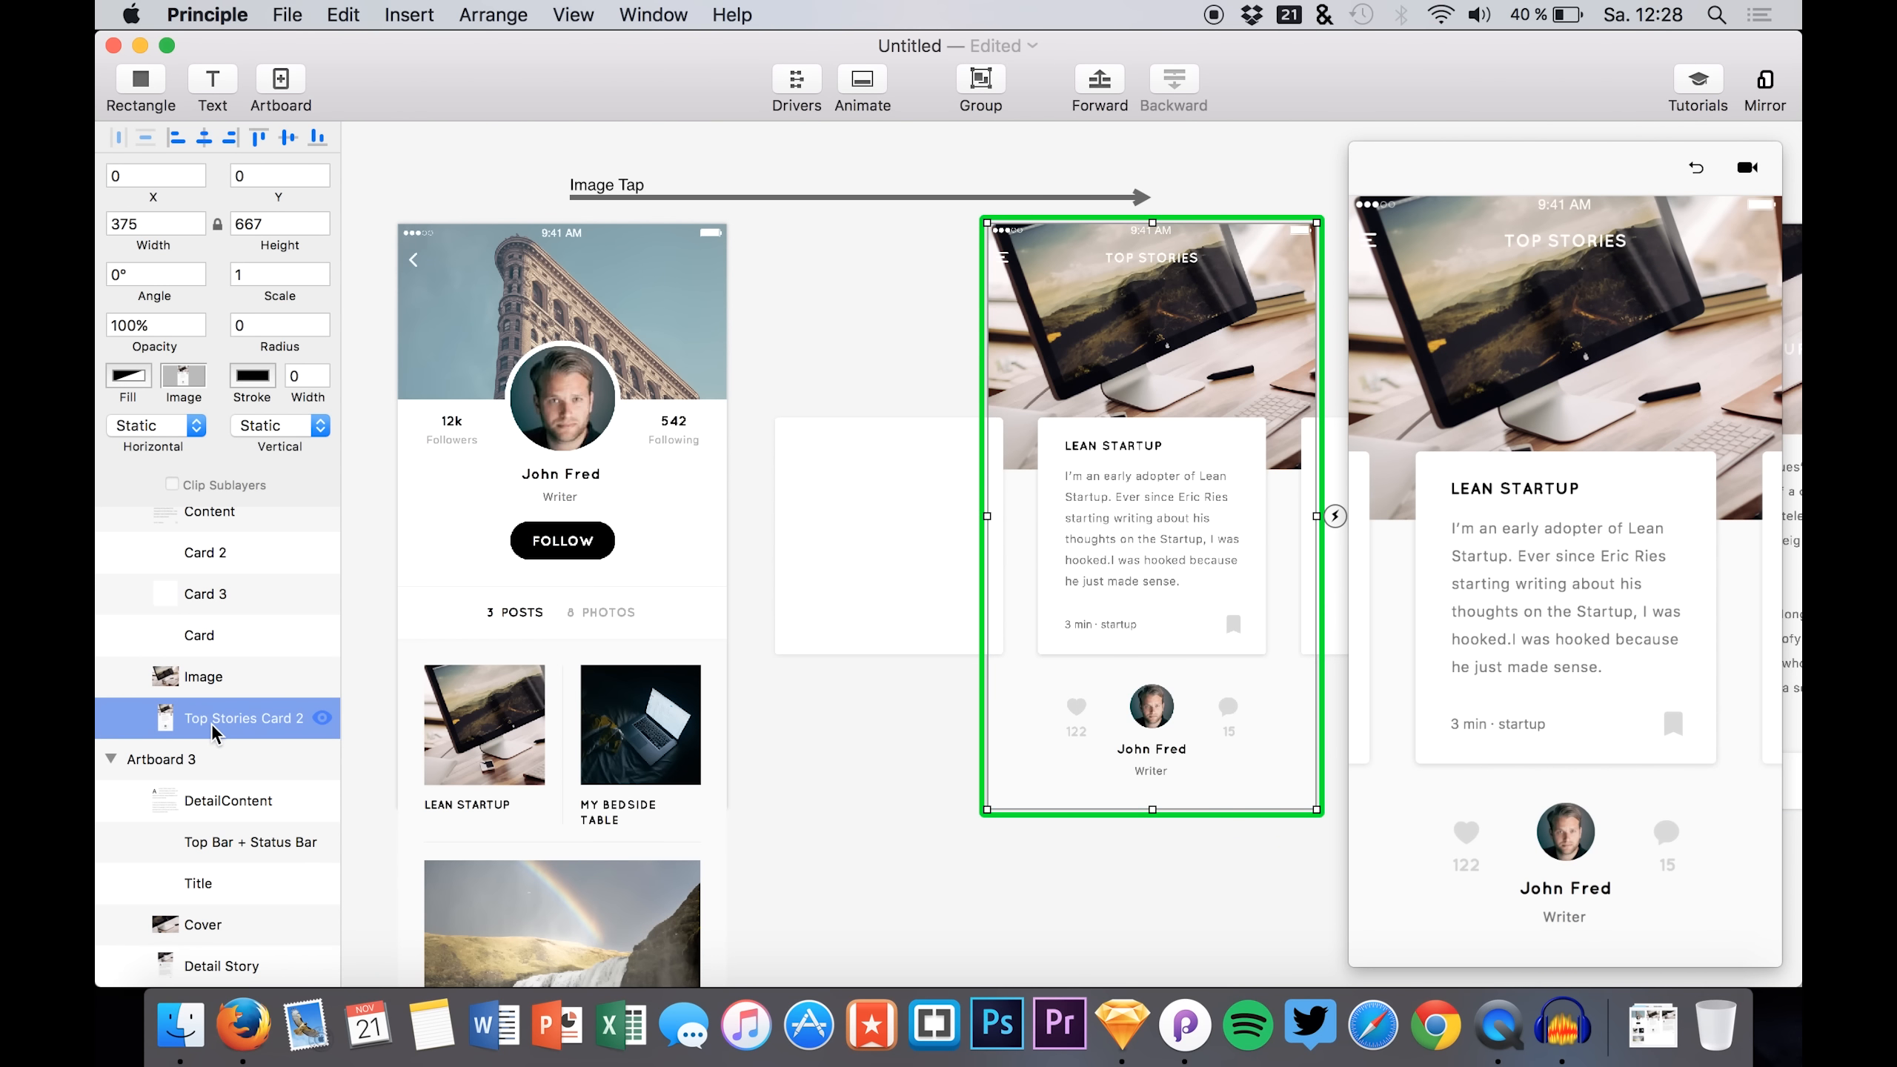
scroll(222, 716, up, 5)
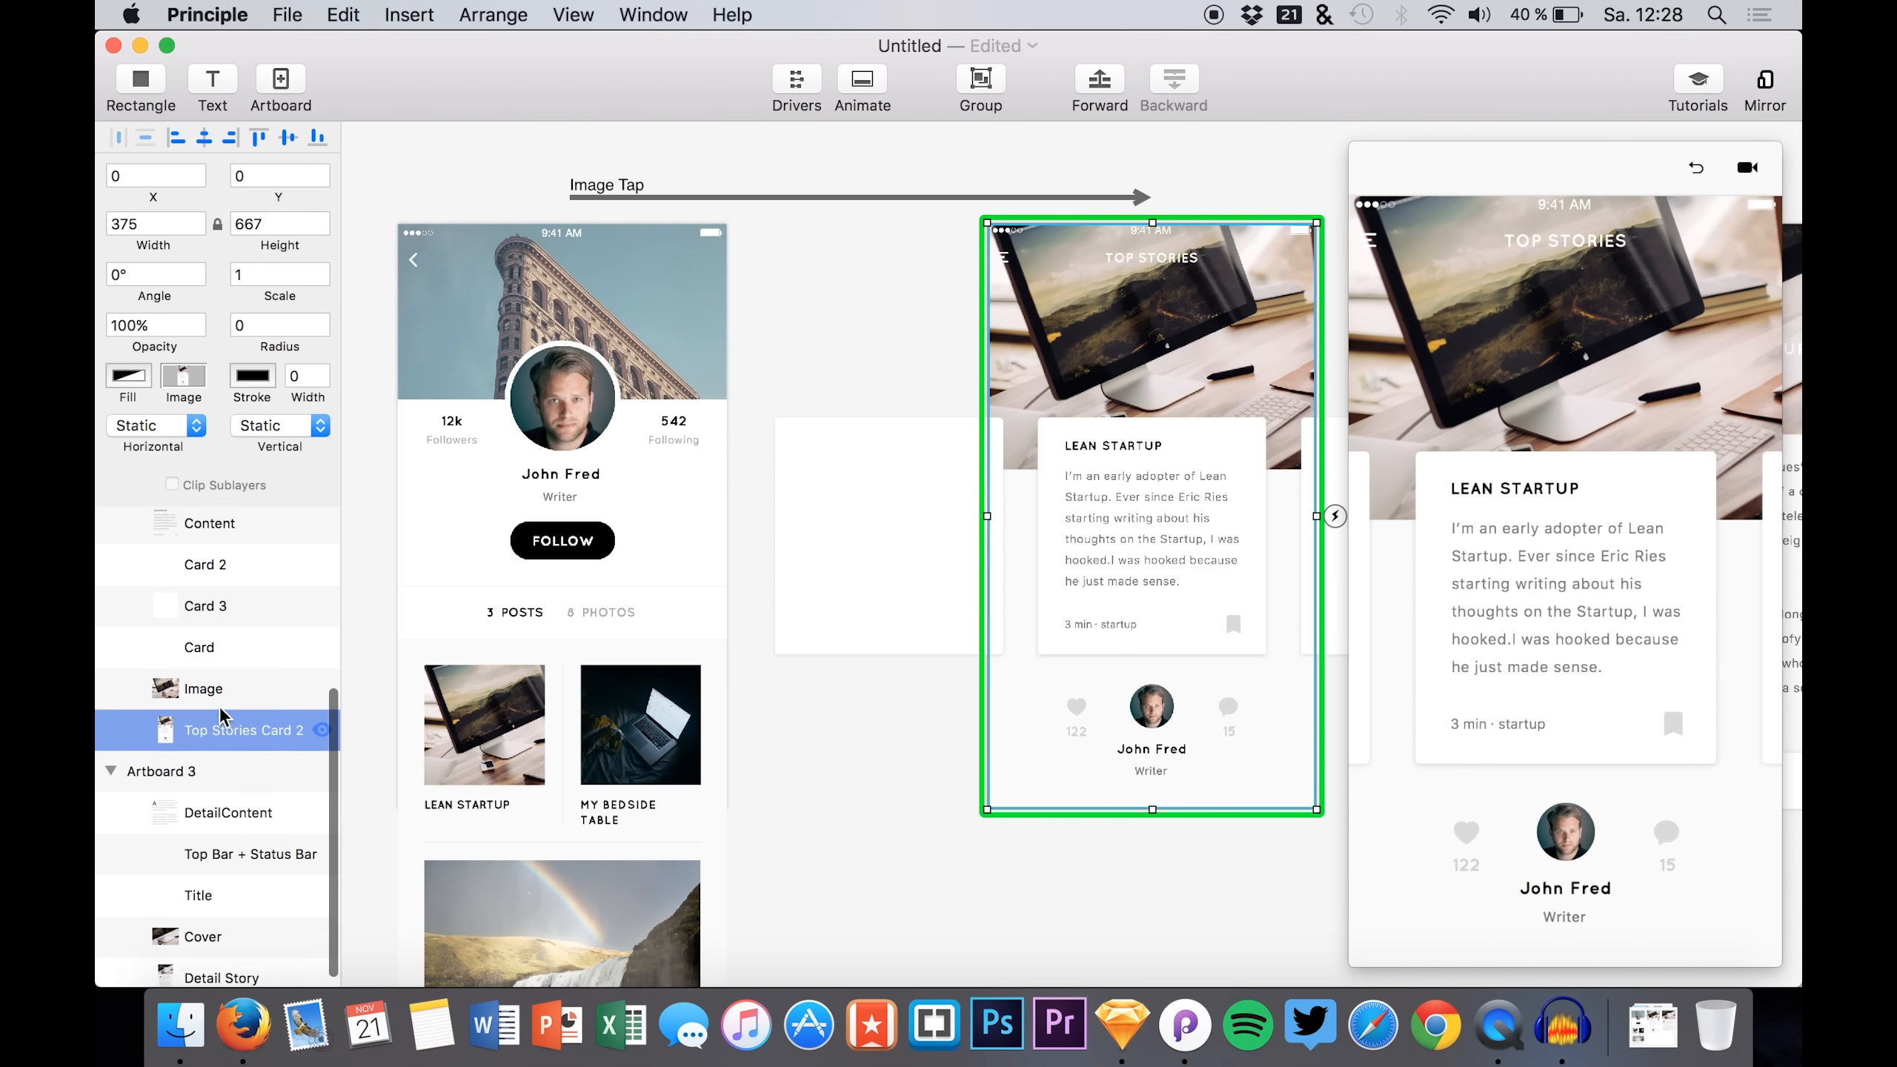
click(203, 569)
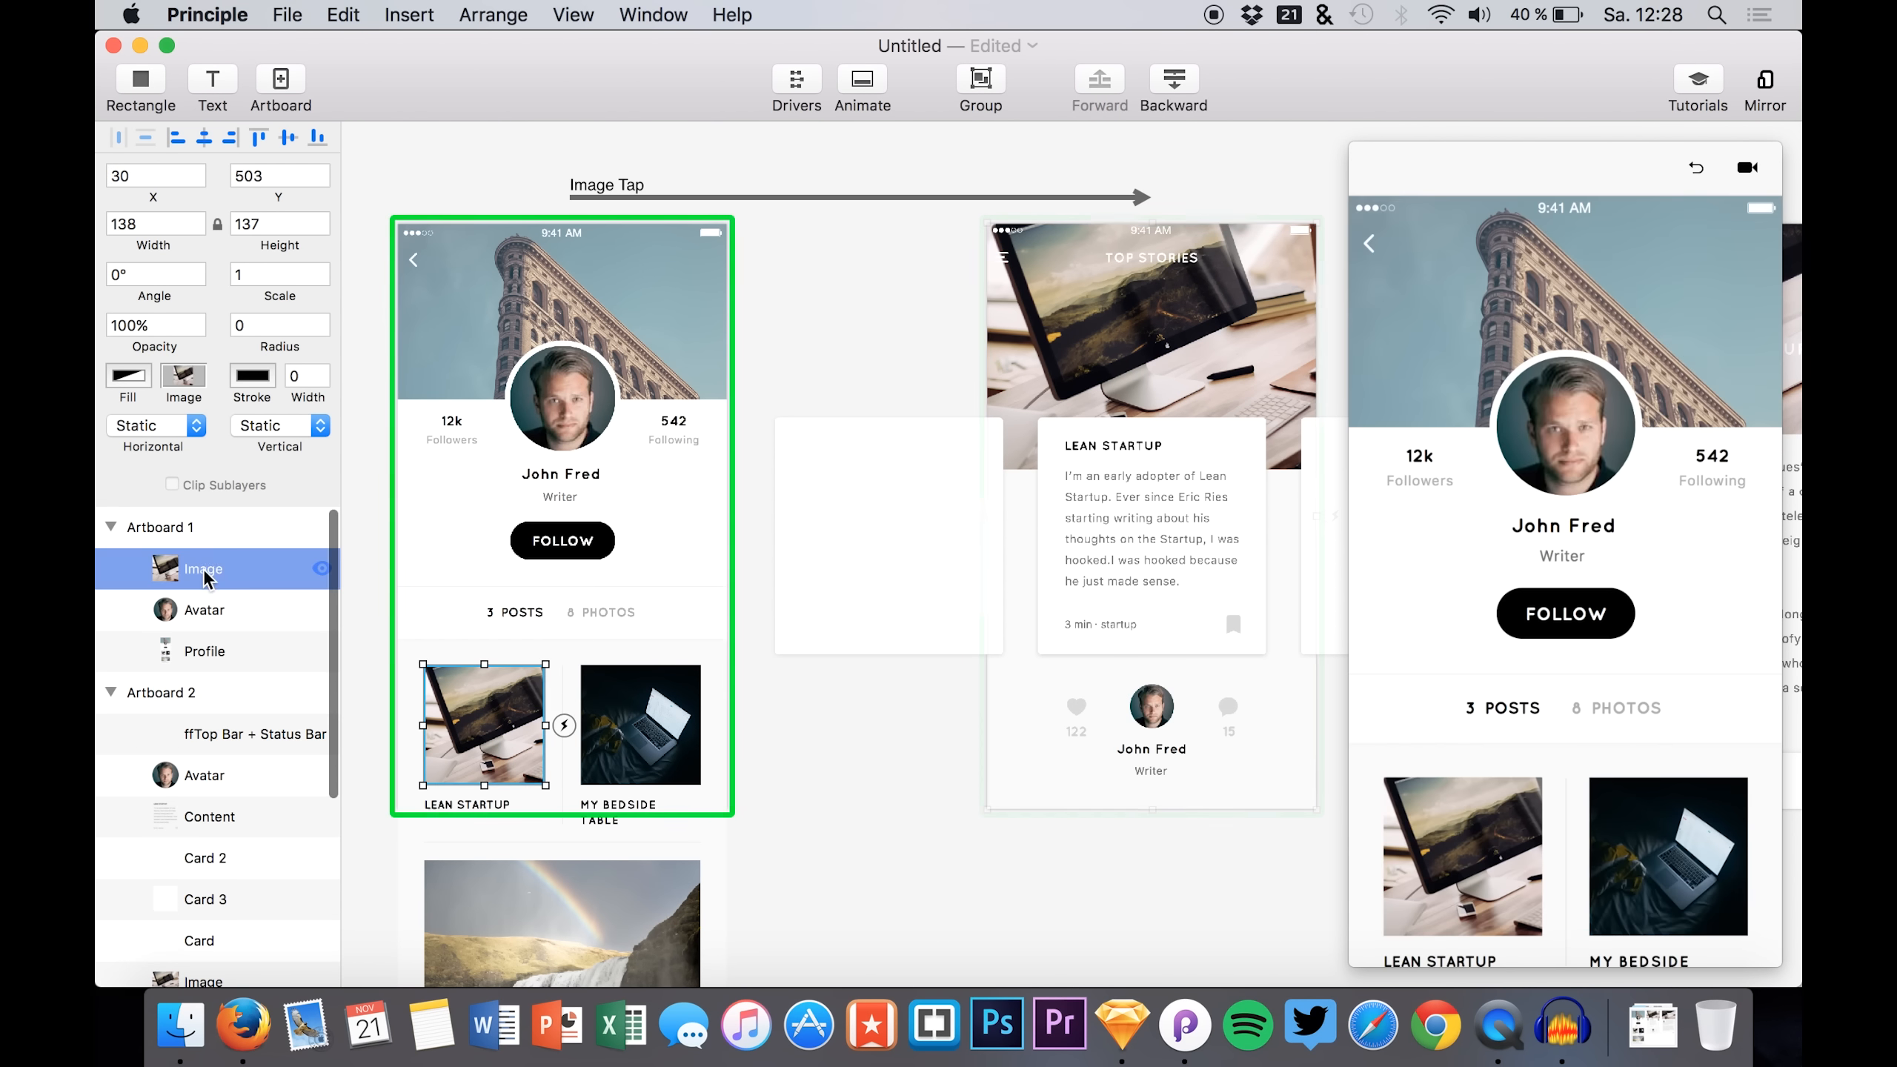
key(super+v)
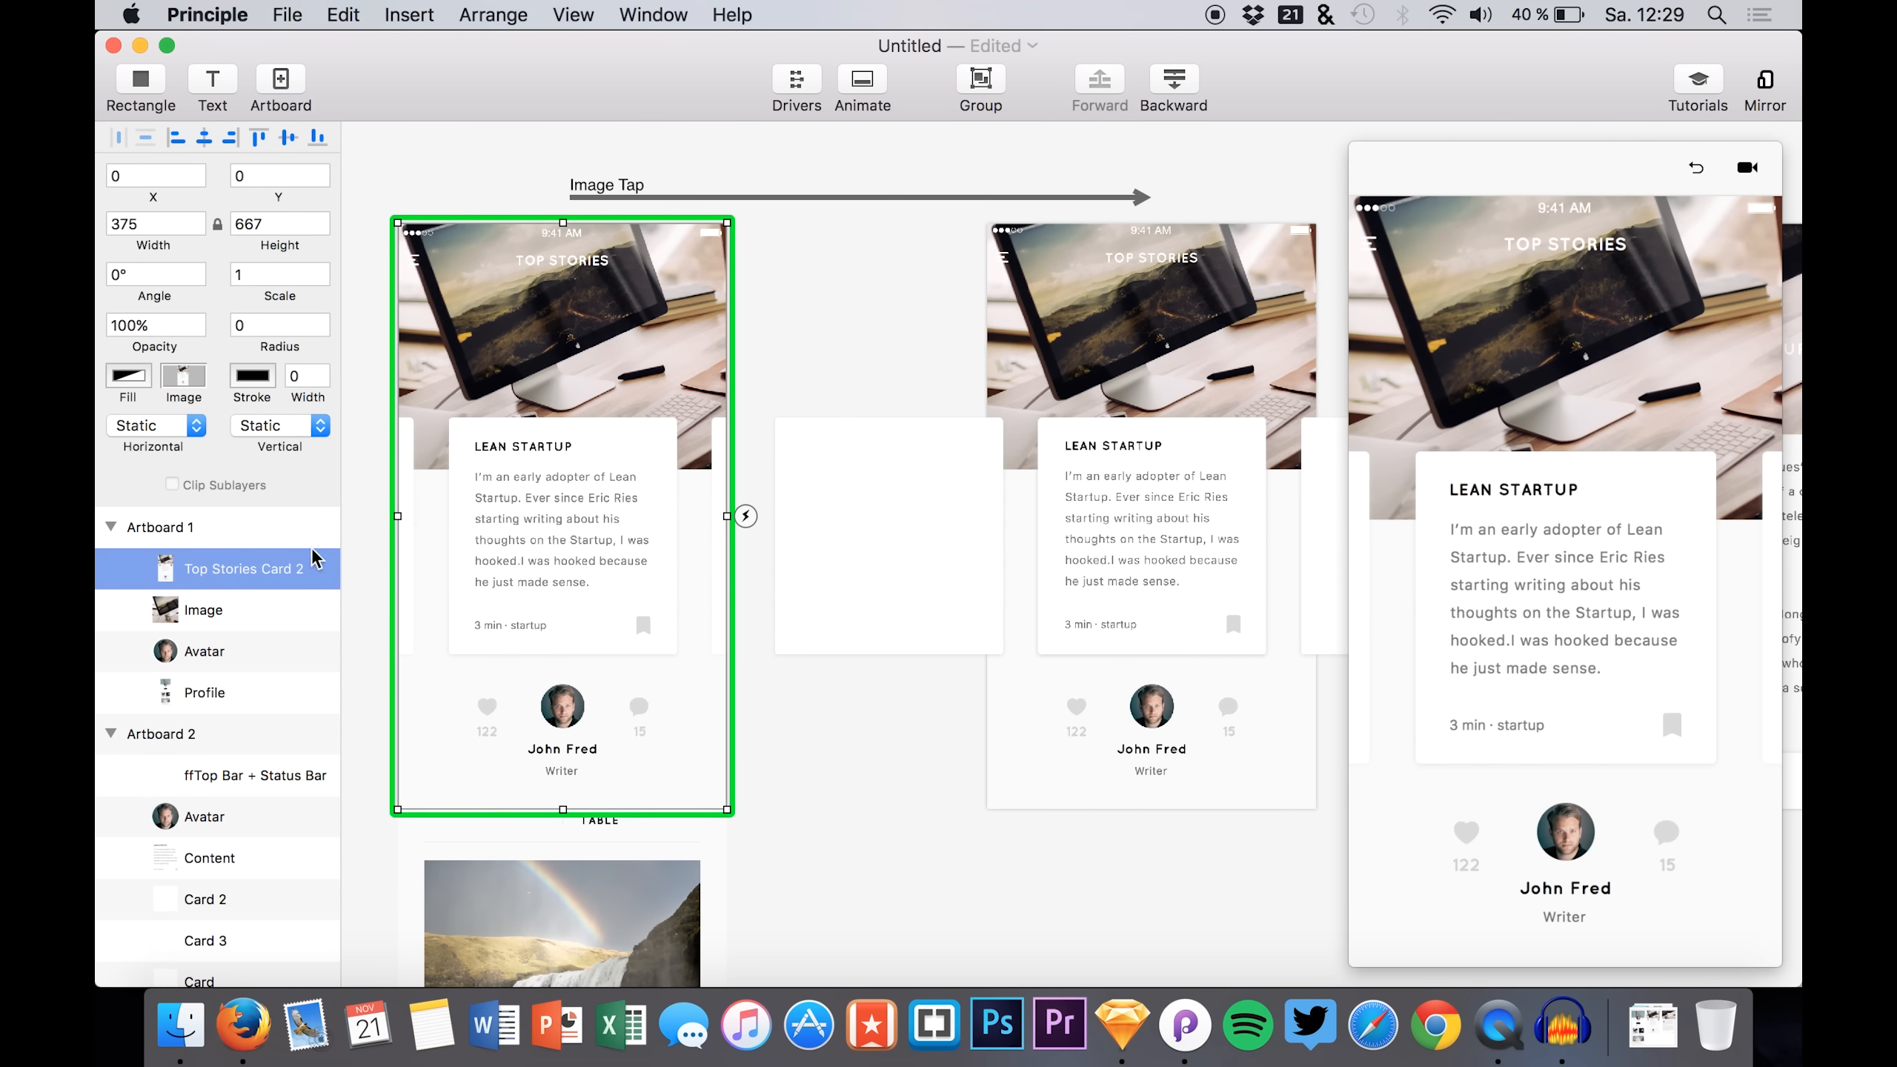
- Set the opacity of the pasted Top Stories Card 2 layer in Artboard 1 to 0%
scroll(533, 468, left, 3)
scroll(533, 468, down, 2)
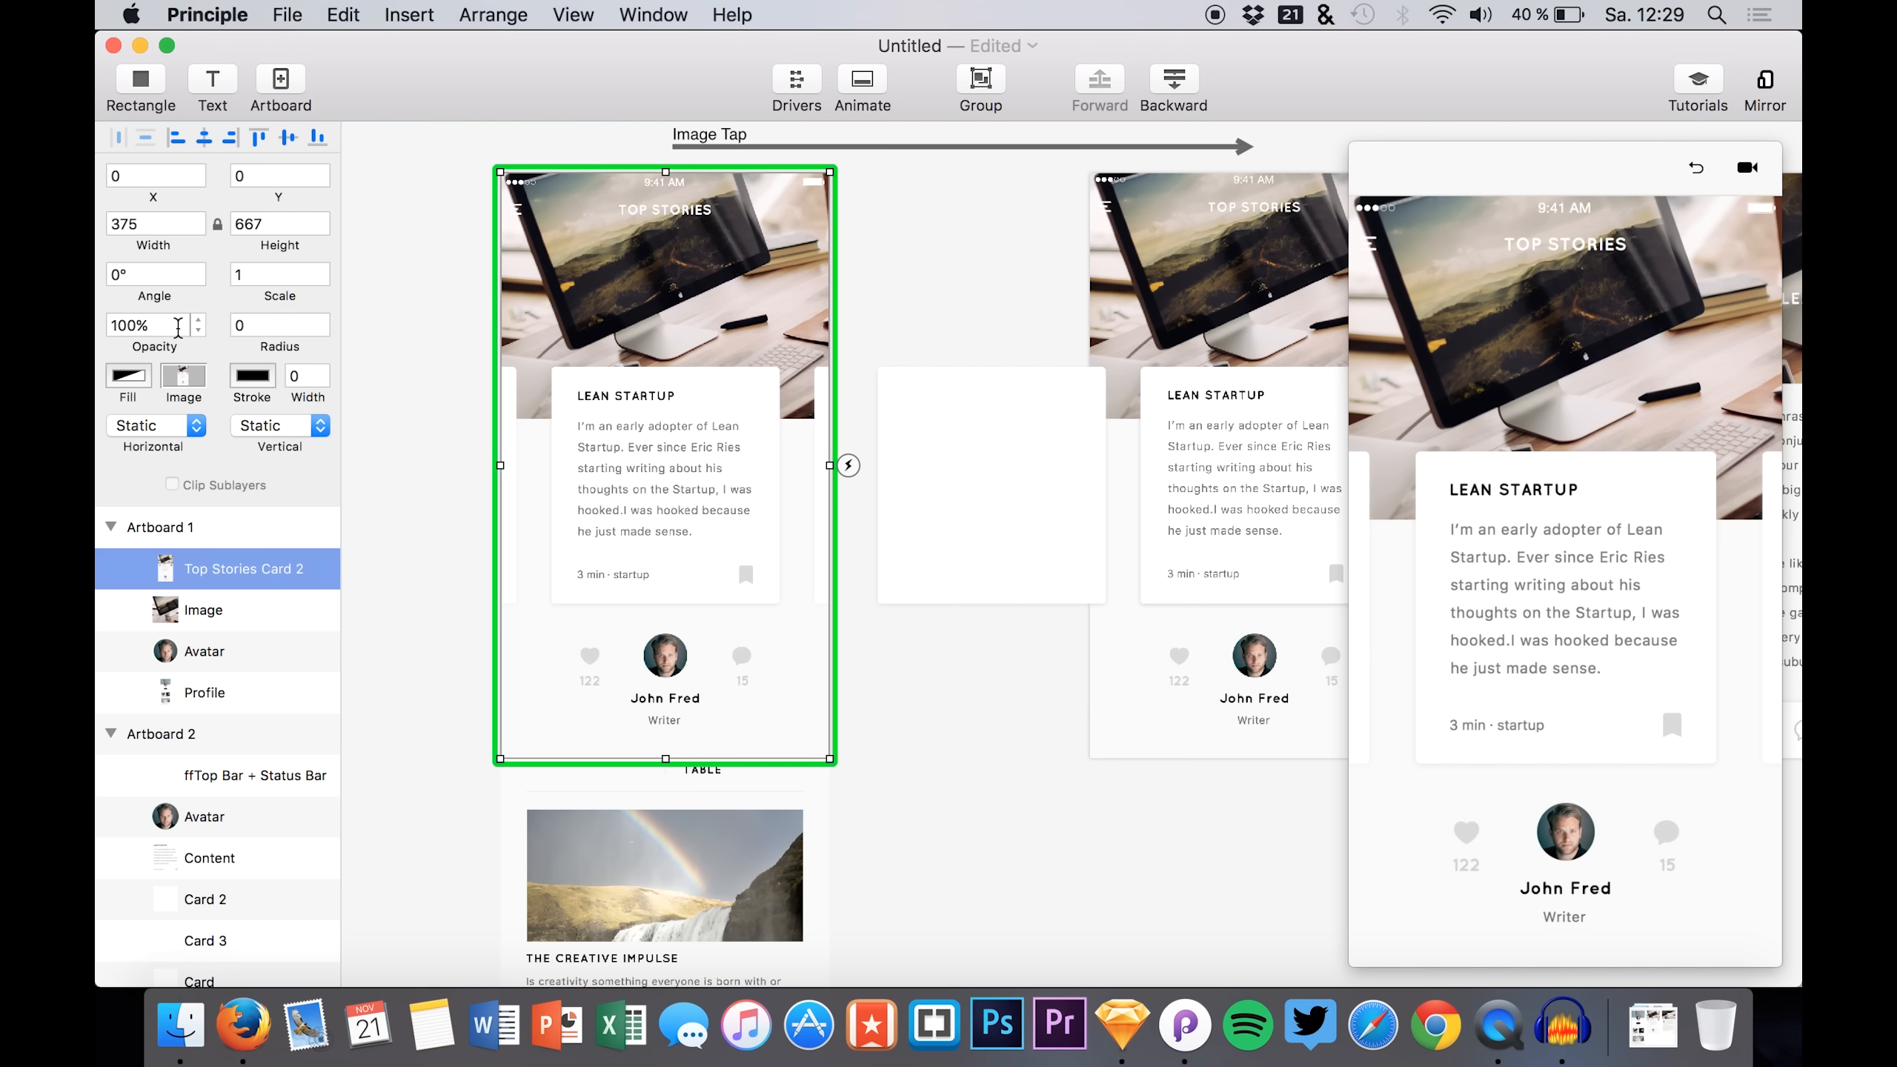
text(0)
key(Return)
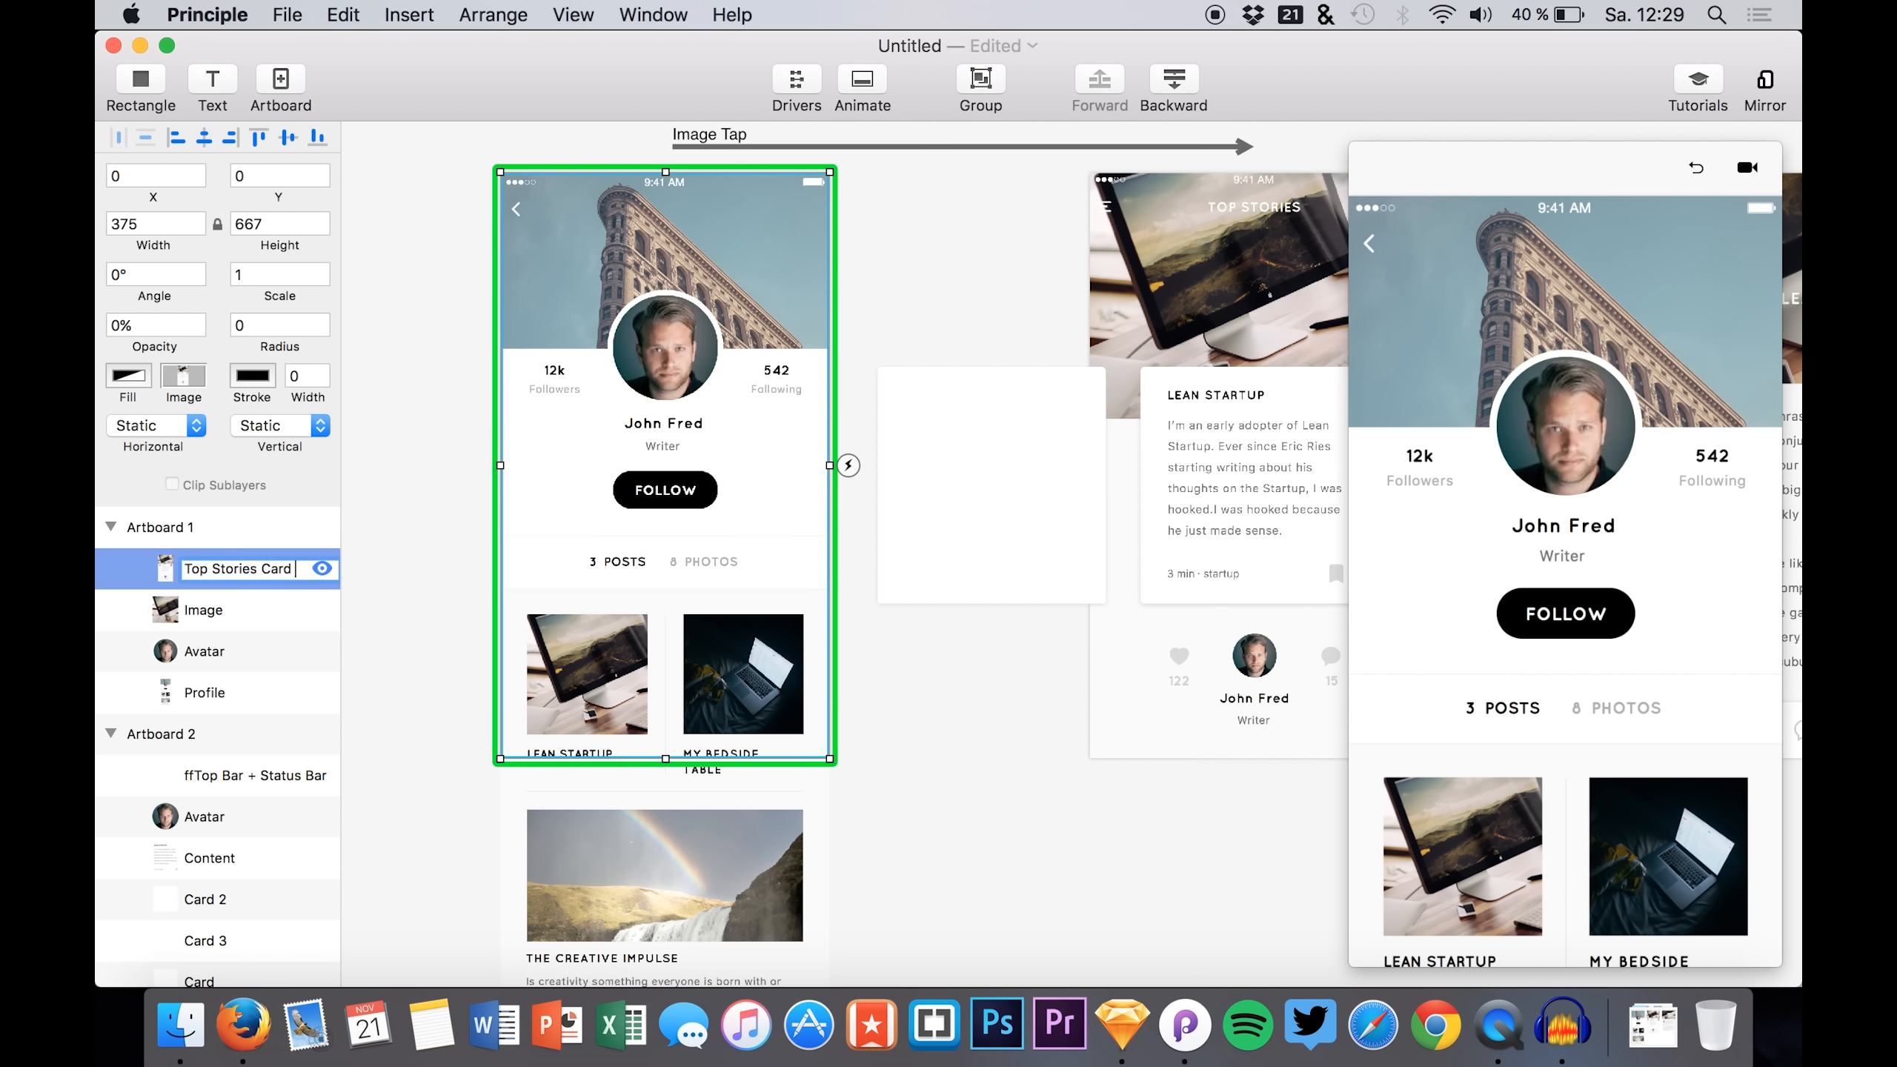
- Rename the pasted layer in Artboard 1 as Top Stories Card and try the Image tap transition in the preview
key(Return)
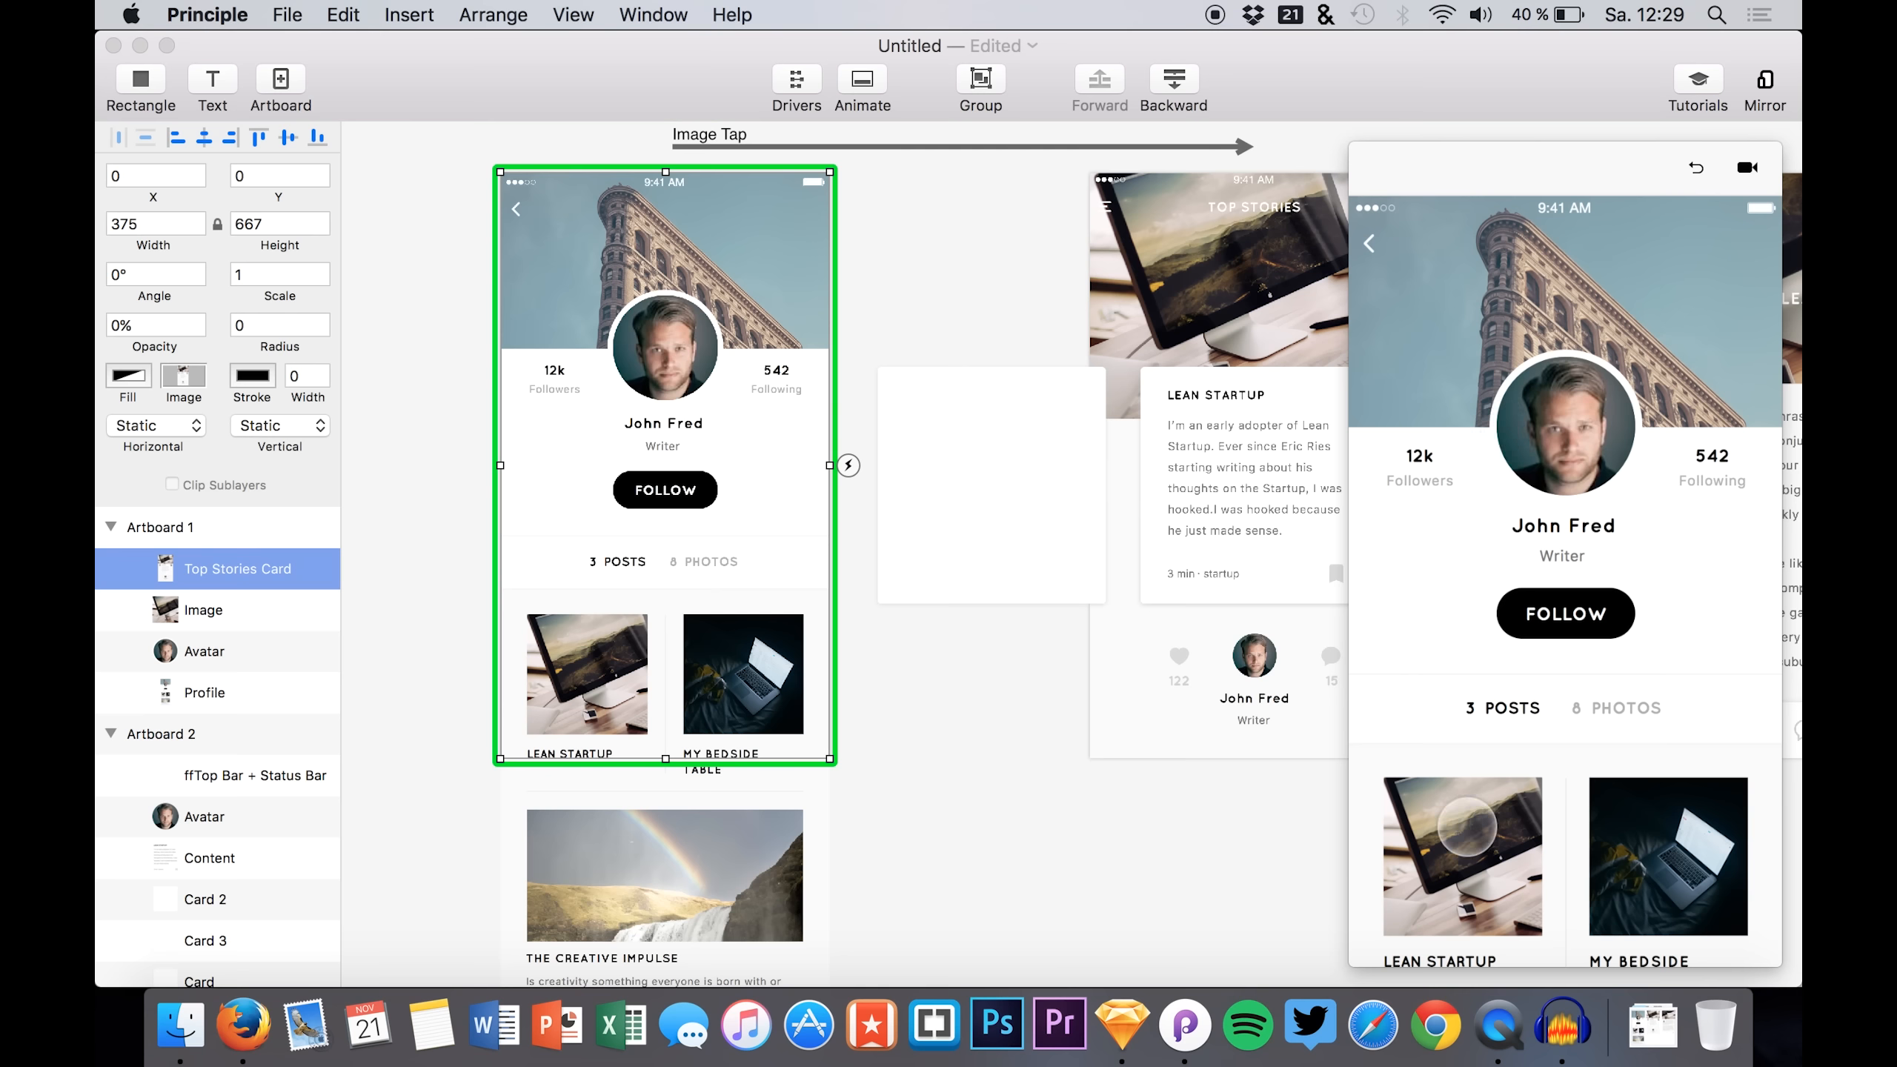
click(1432, 786)
click(1696, 167)
click(1434, 882)
- Rename the pasted layer in Artboard 1 as Top Stories Card 2 to match the layer name in Artboard 2
scroll(609, 597, right, 4)
scroll(597, 597, down, 10)
scroll(584, 597, up, 3)
scroll(251, 725, down, 5)
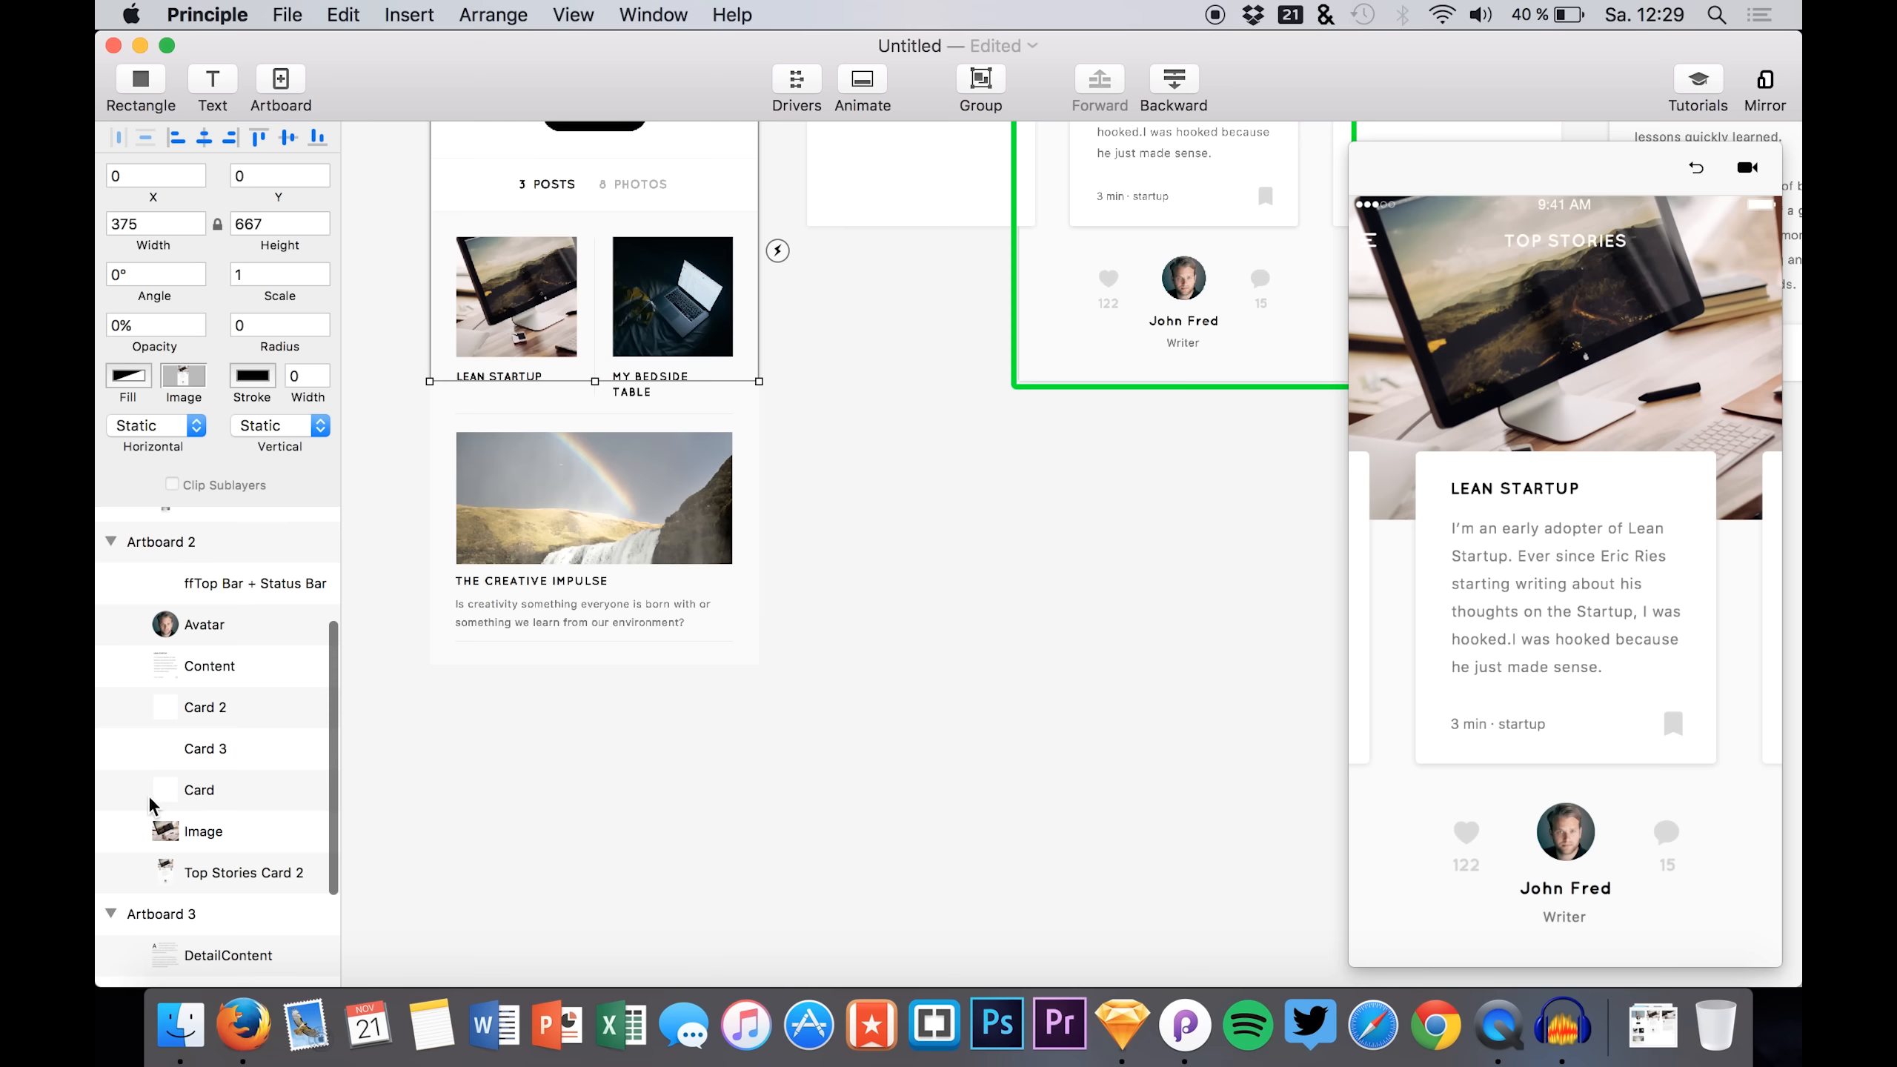
scroll(186, 747, up, 5)
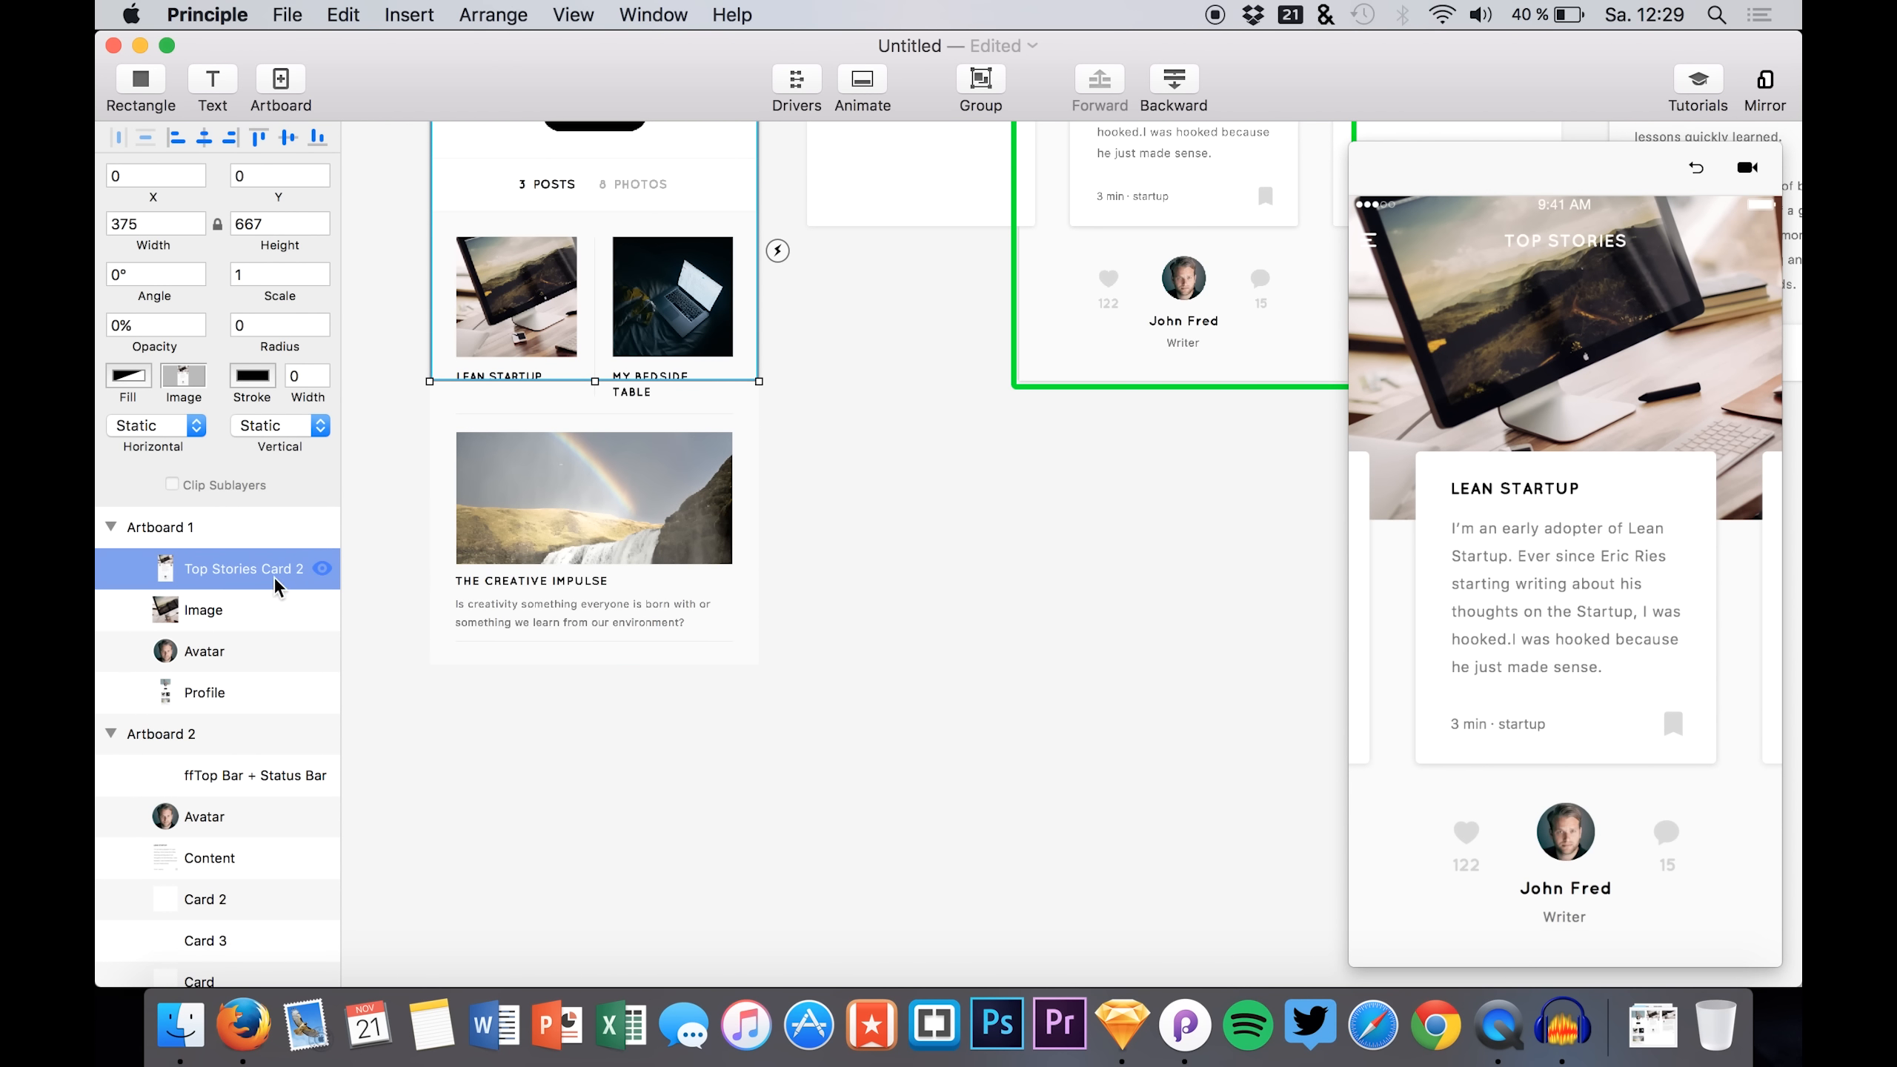
- Replay the Image tap transition in the preview to check how the pasted Top Stories Card 2 layer fades in
scroll(1232, 315, up, 4)
scroll(1232, 314, right, 3)
click(1686, 183)
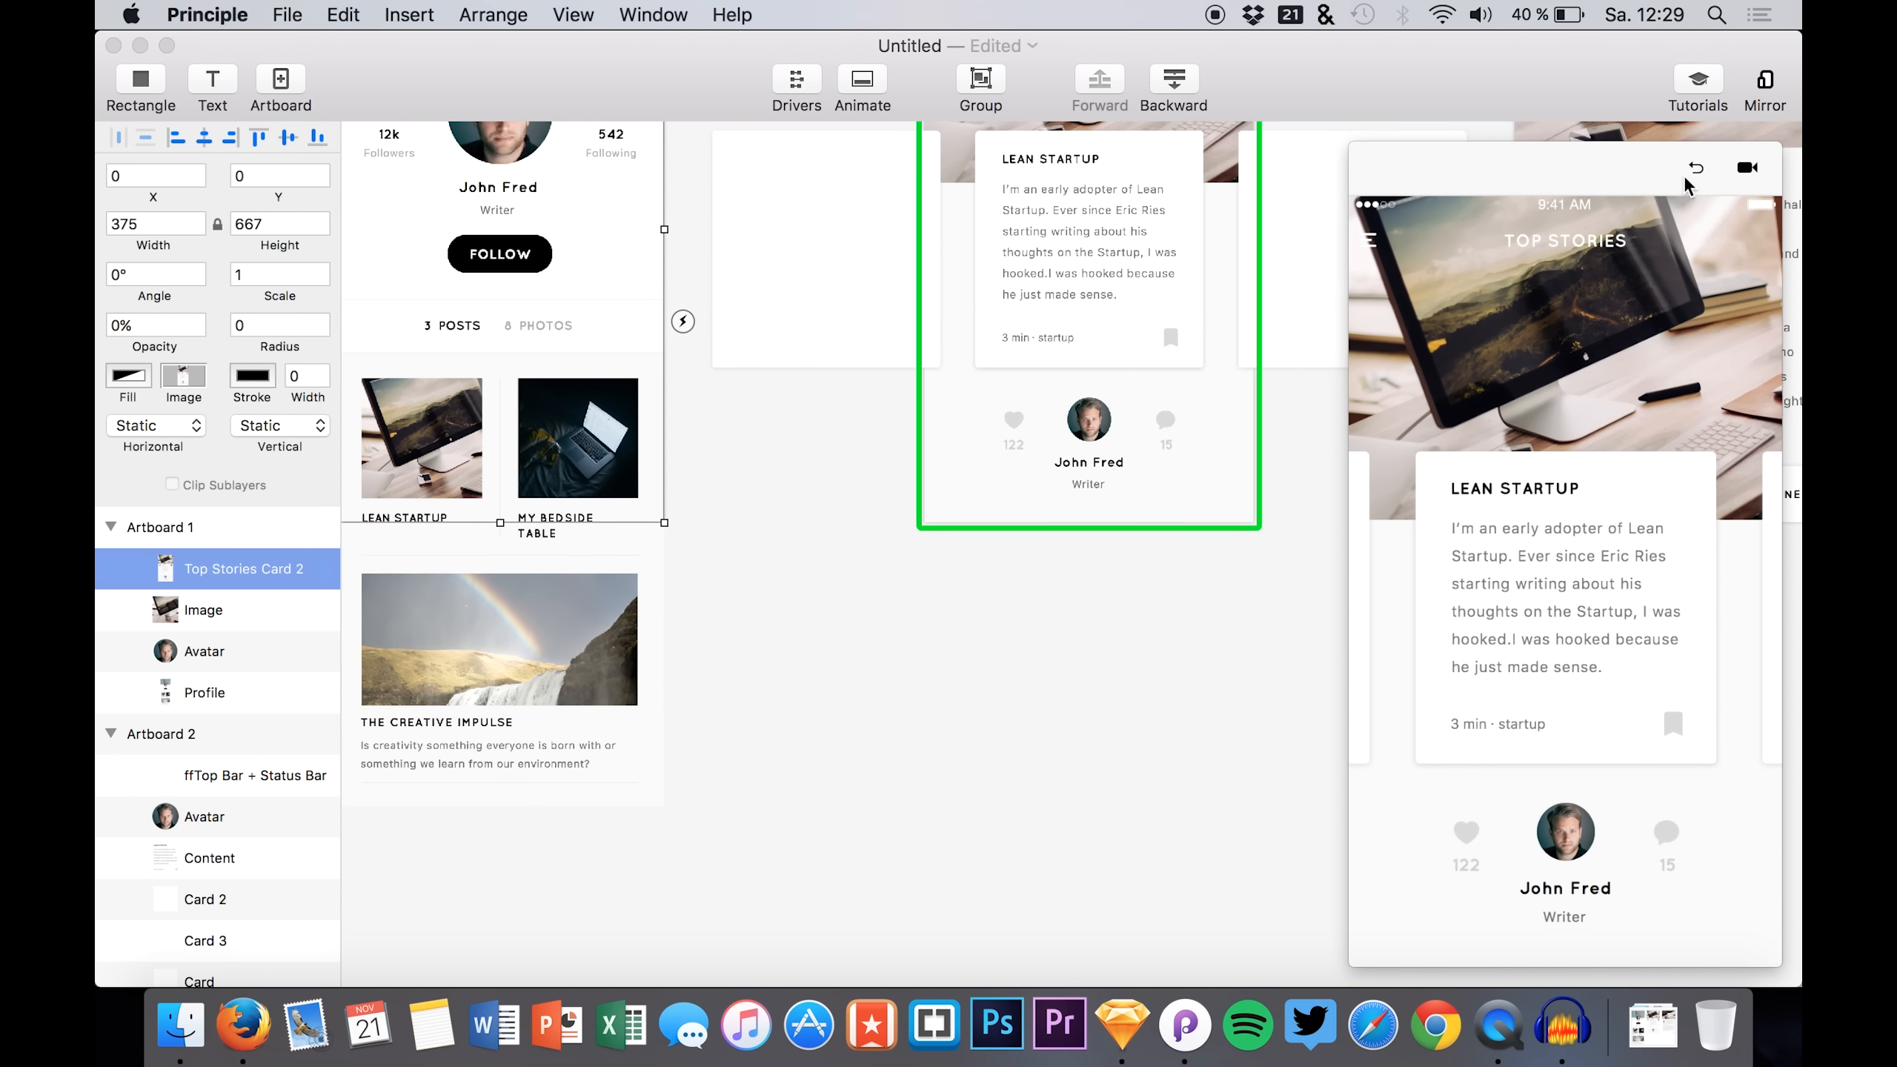
click(1696, 169)
click(1507, 815)
click(1598, 492)
click(1446, 916)
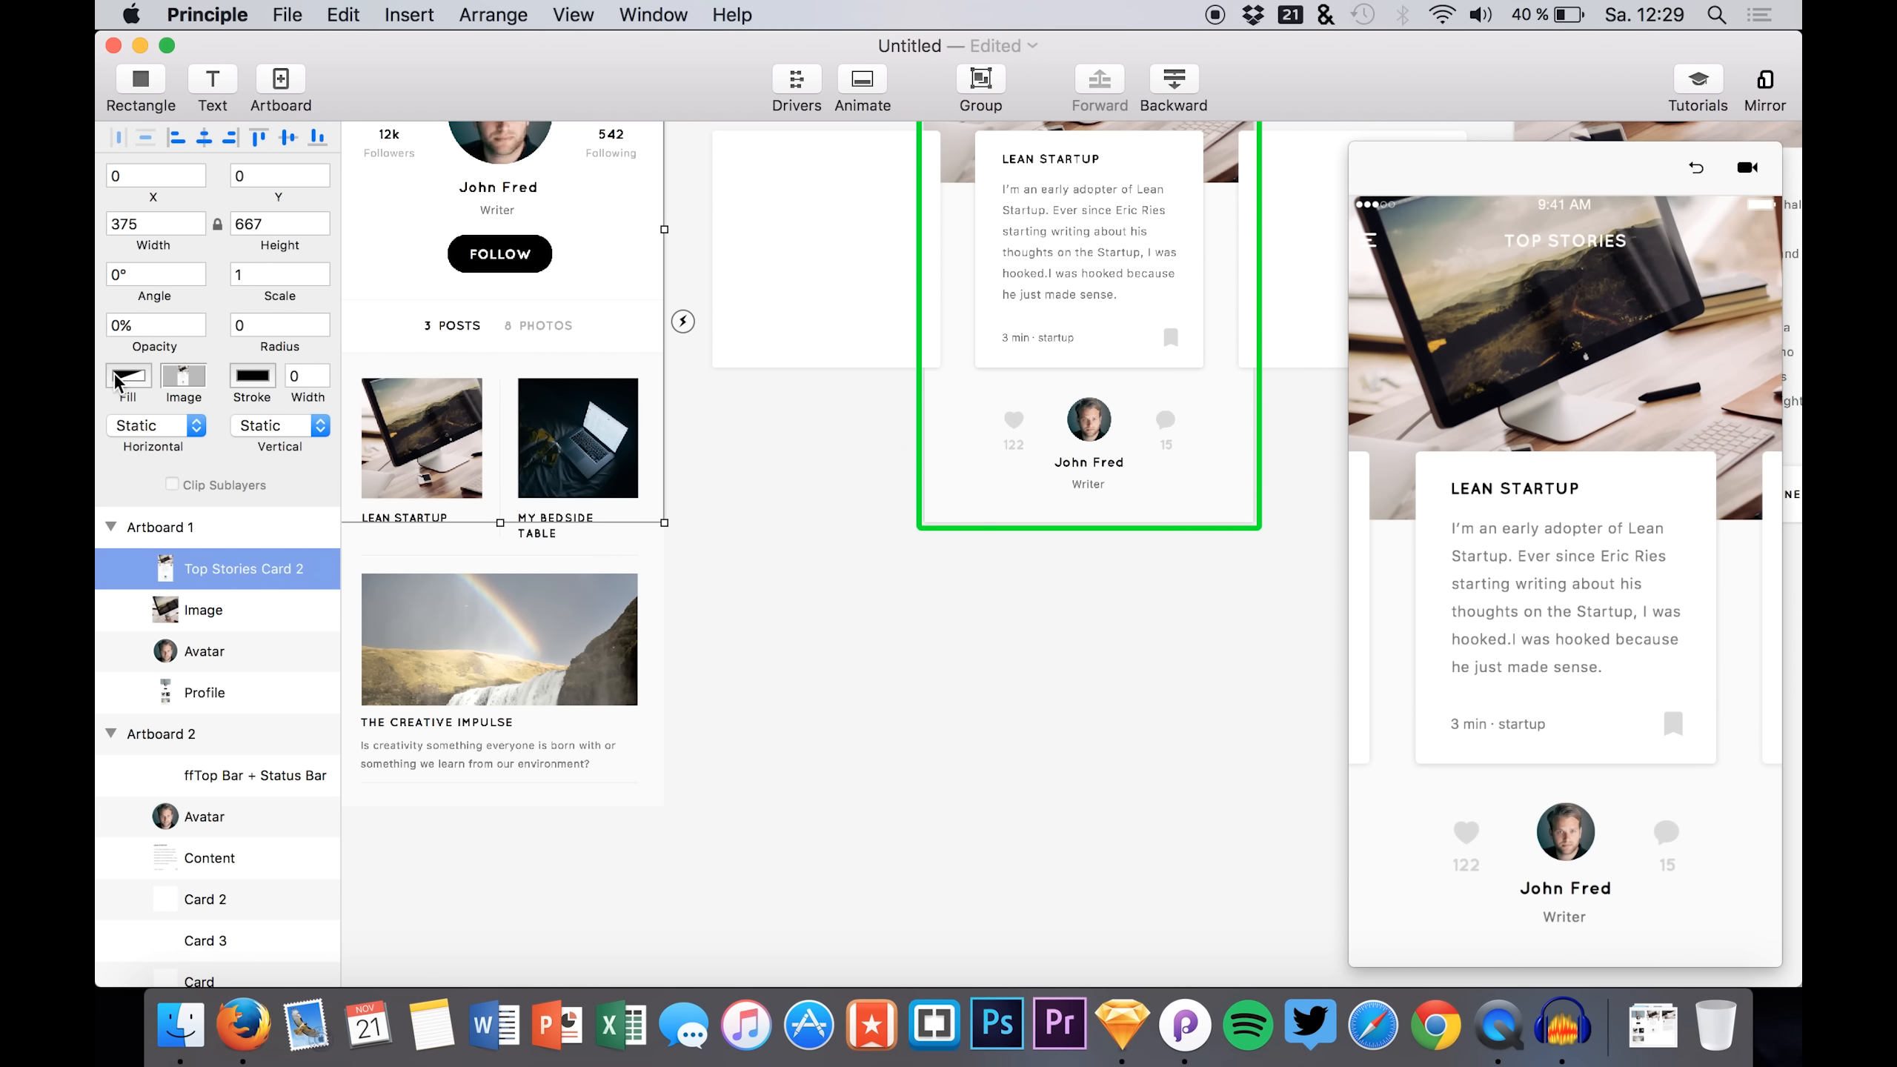
- Show the animation timeline for the Image Tap transition from Artboard 1 to Artboard 2
click(862, 82)
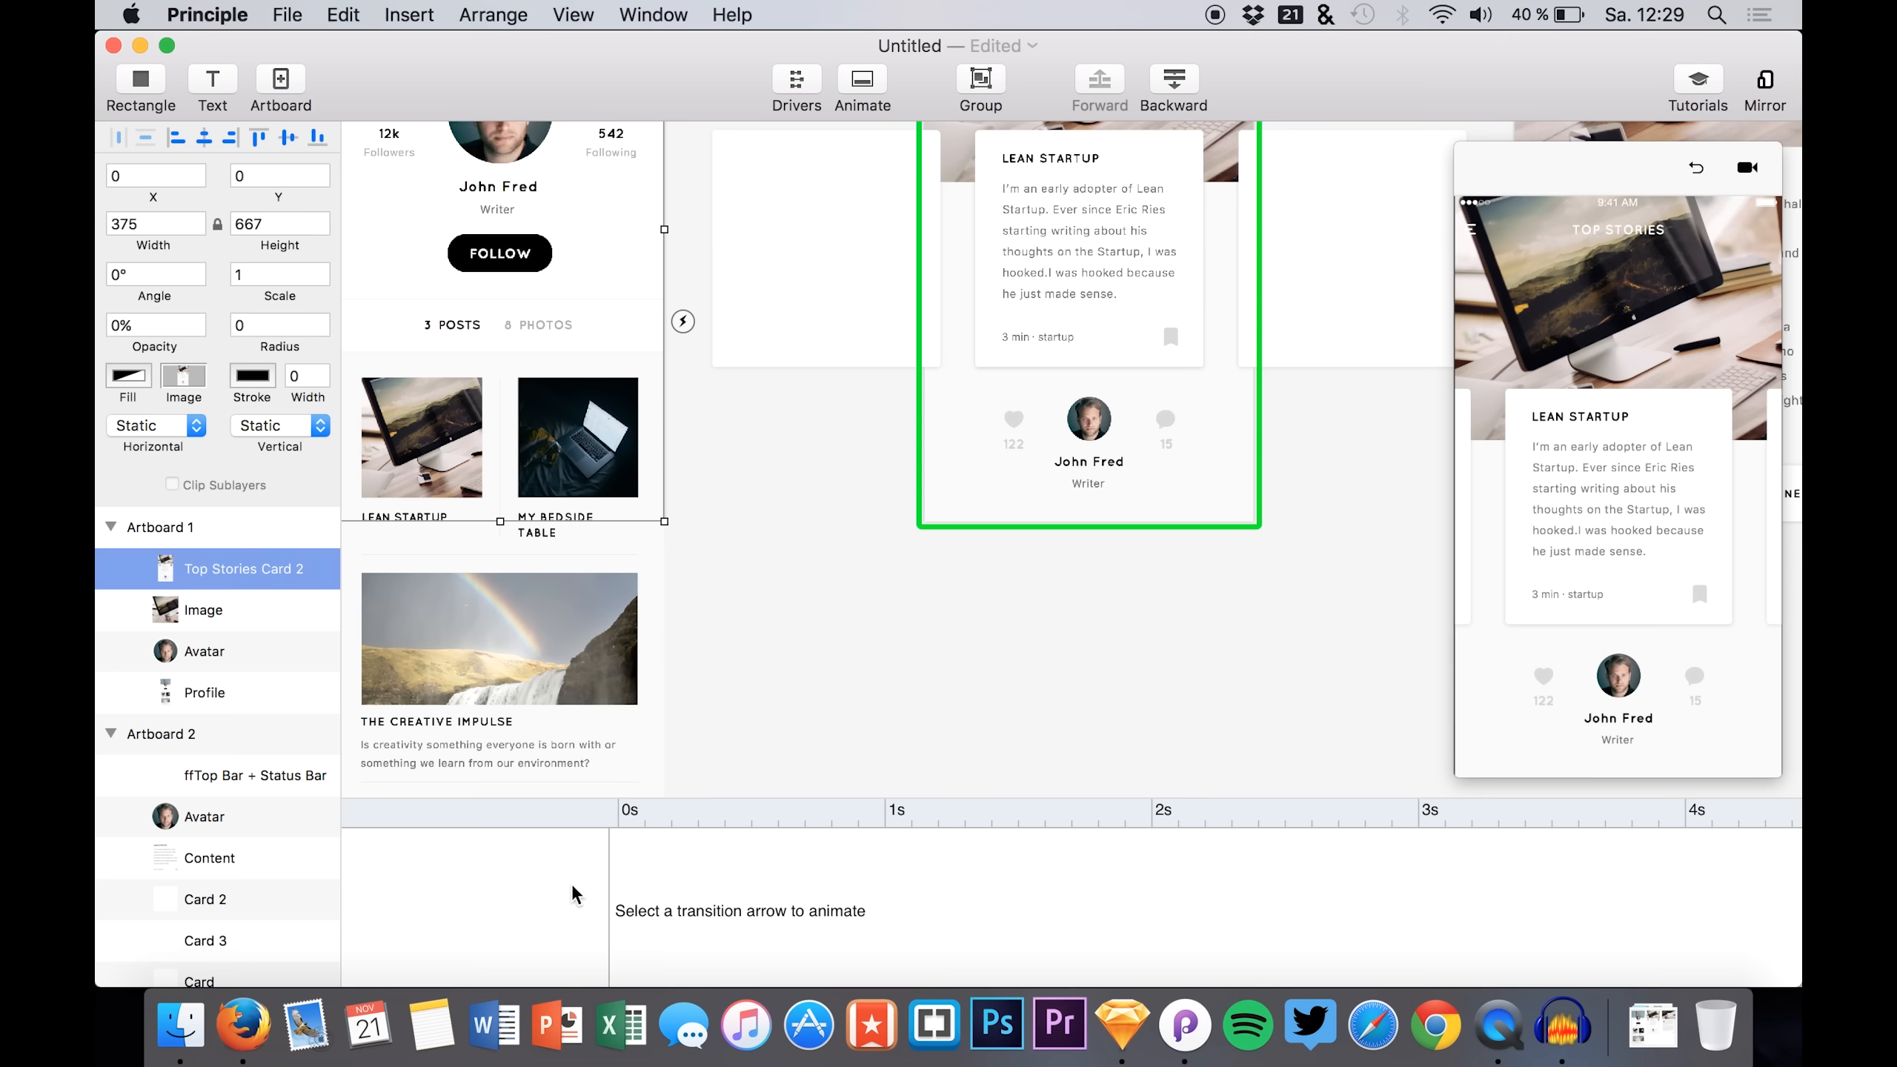
scroll(726, 632, up, 8)
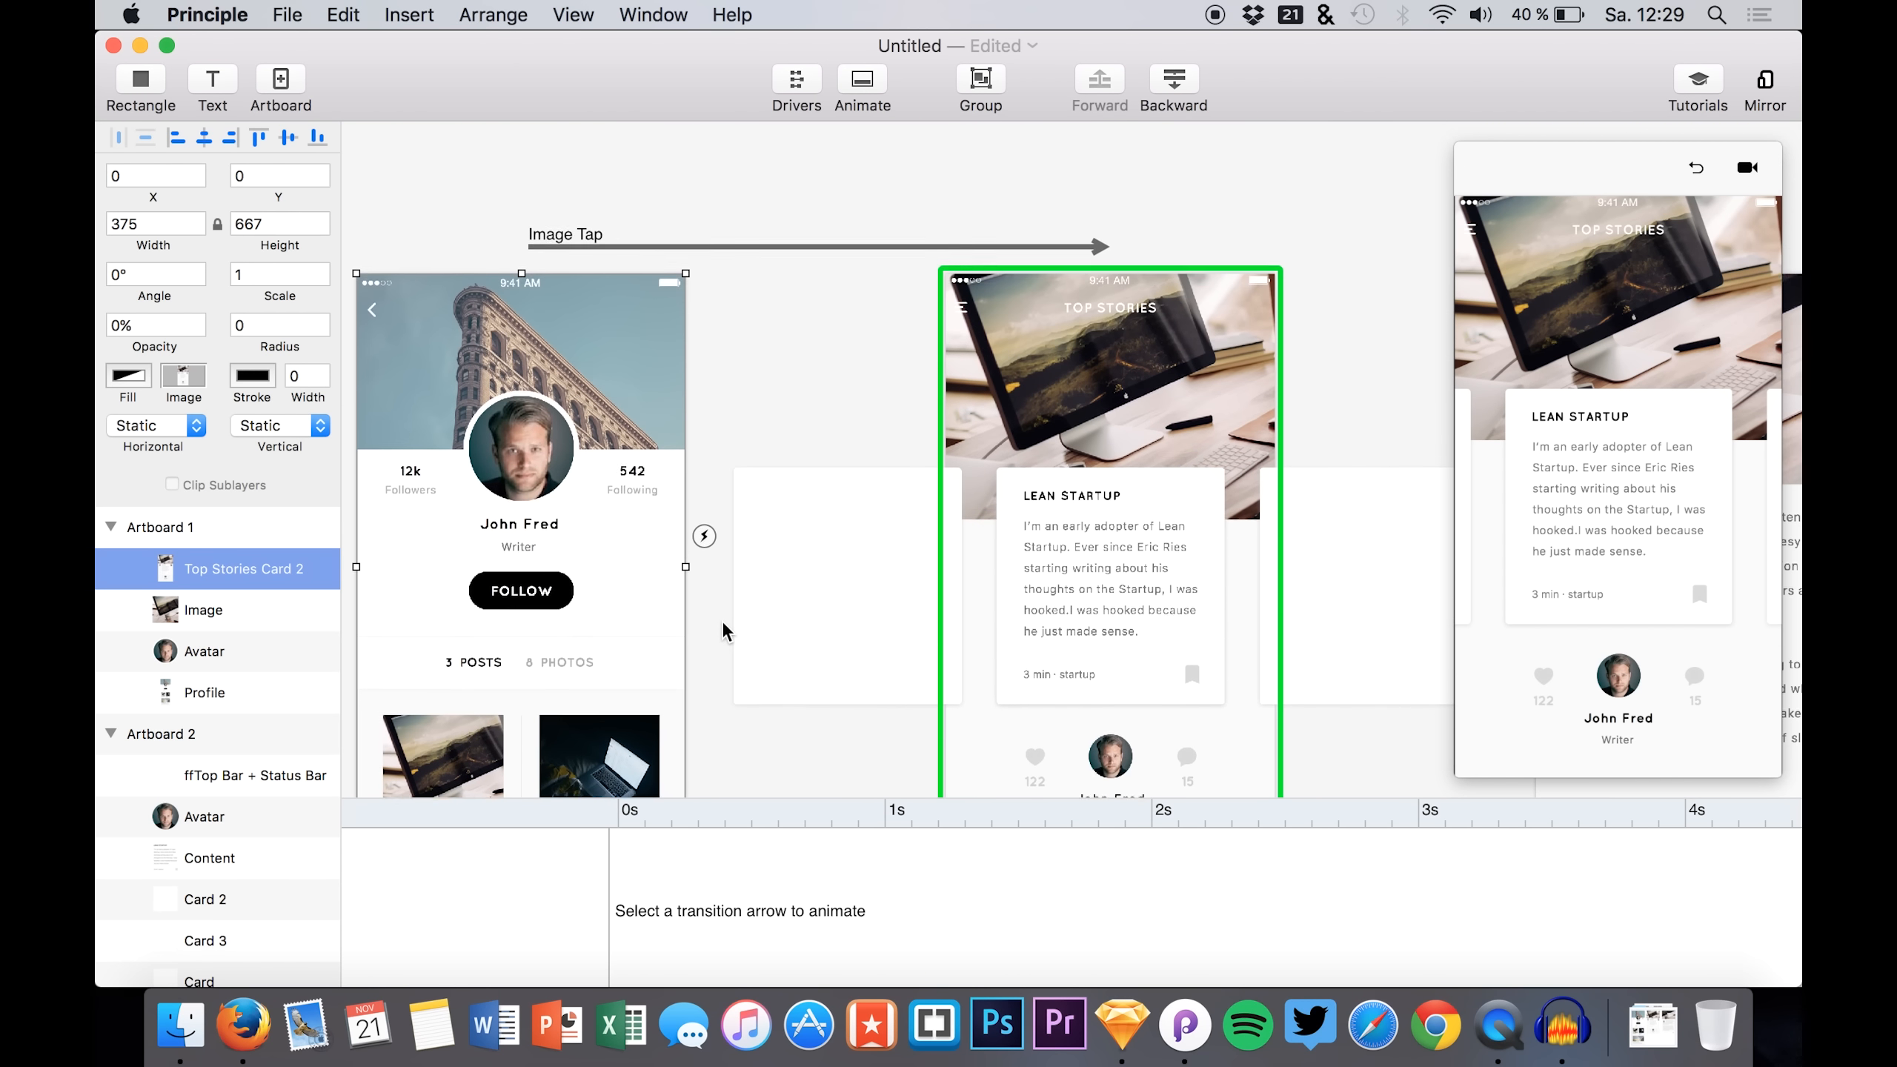
click(772, 253)
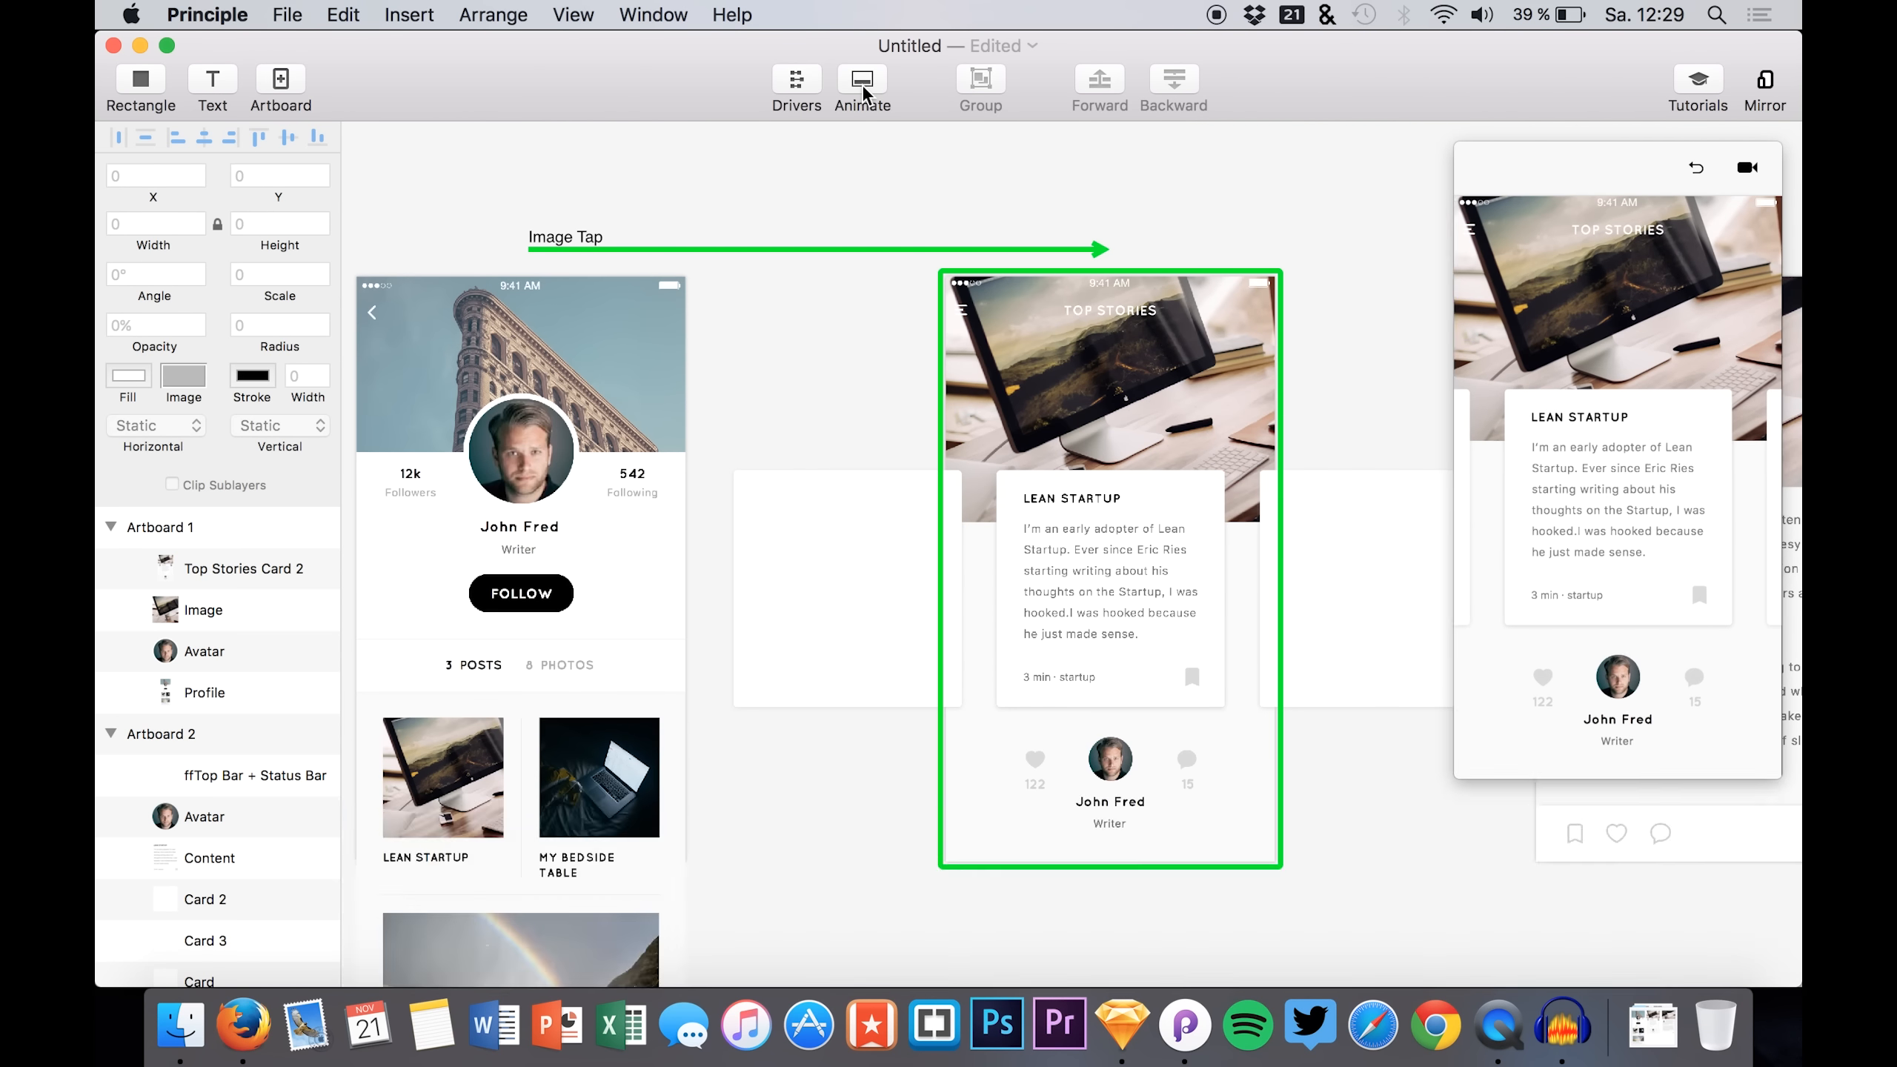
scroll(667, 703, down, 3)
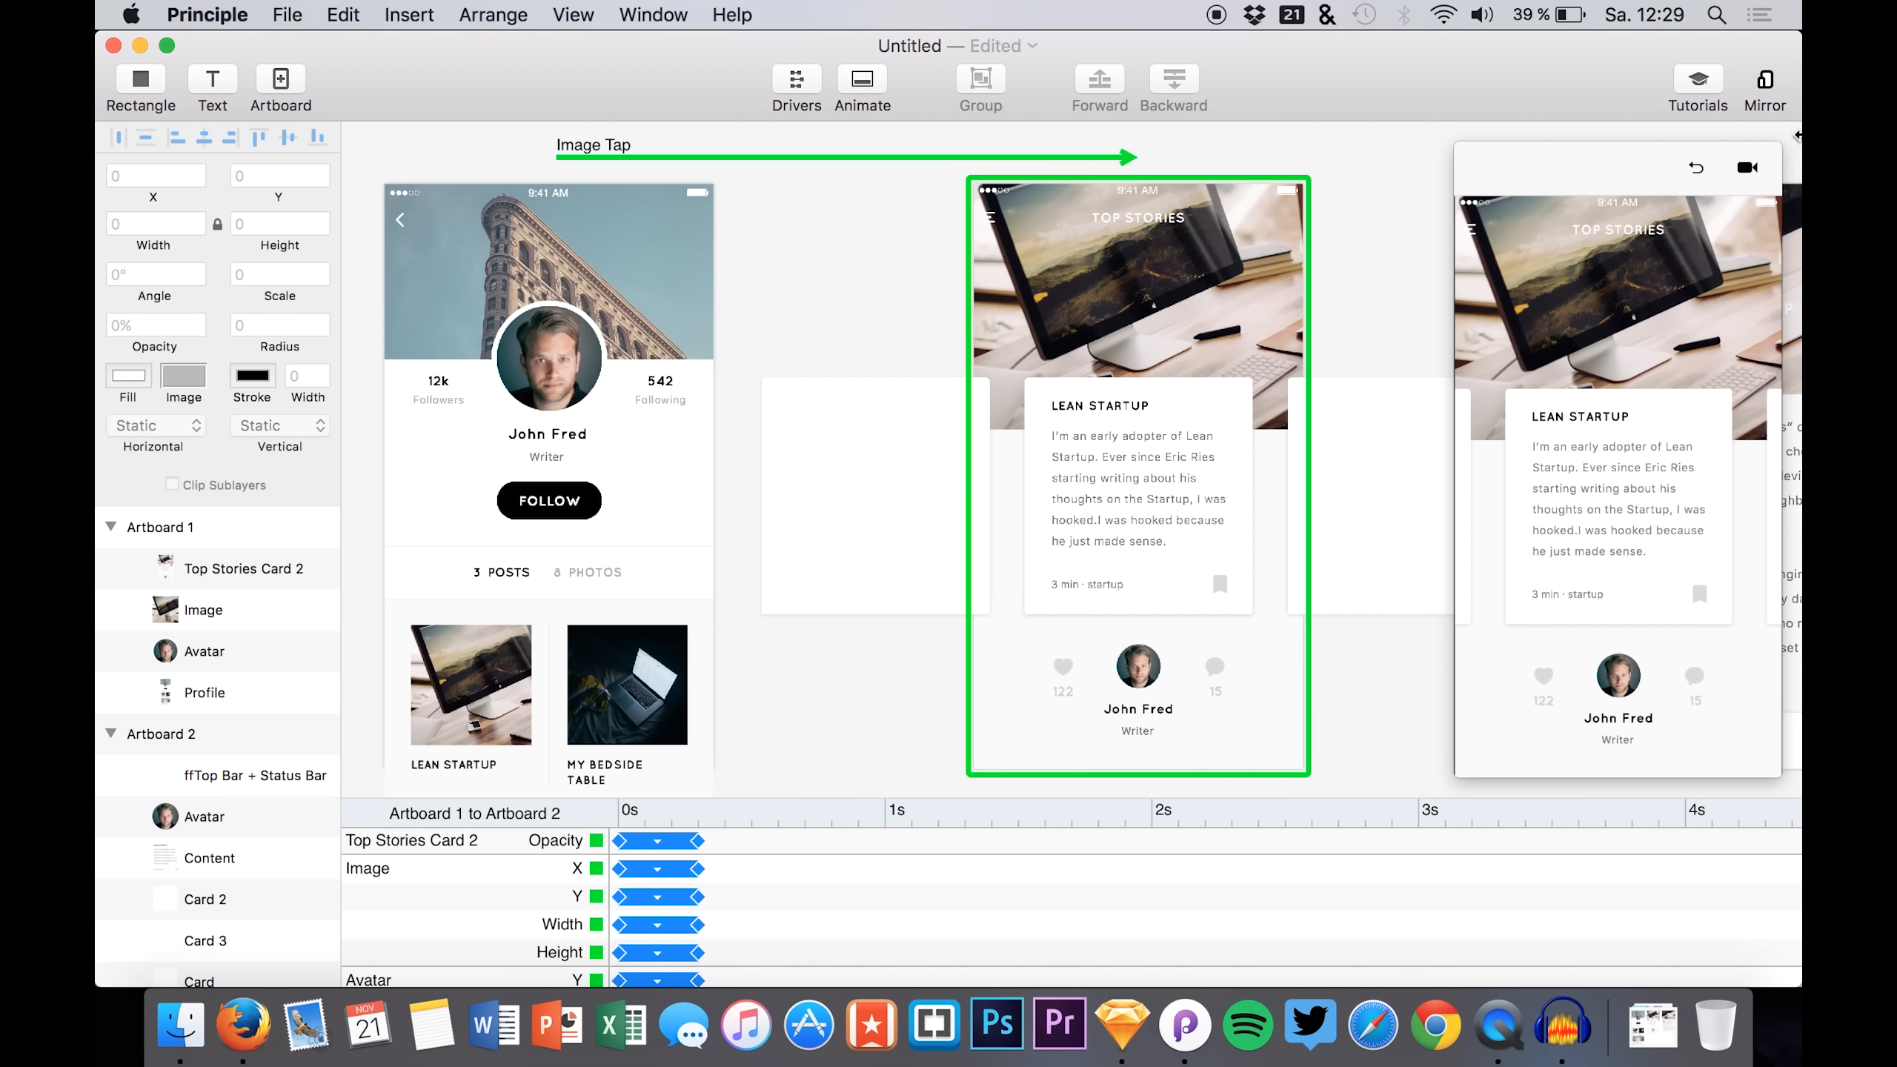
- Replay the Image tap transition repeatedly, comparing the timing of the card's fade with the image and avatar movement
click(1696, 168)
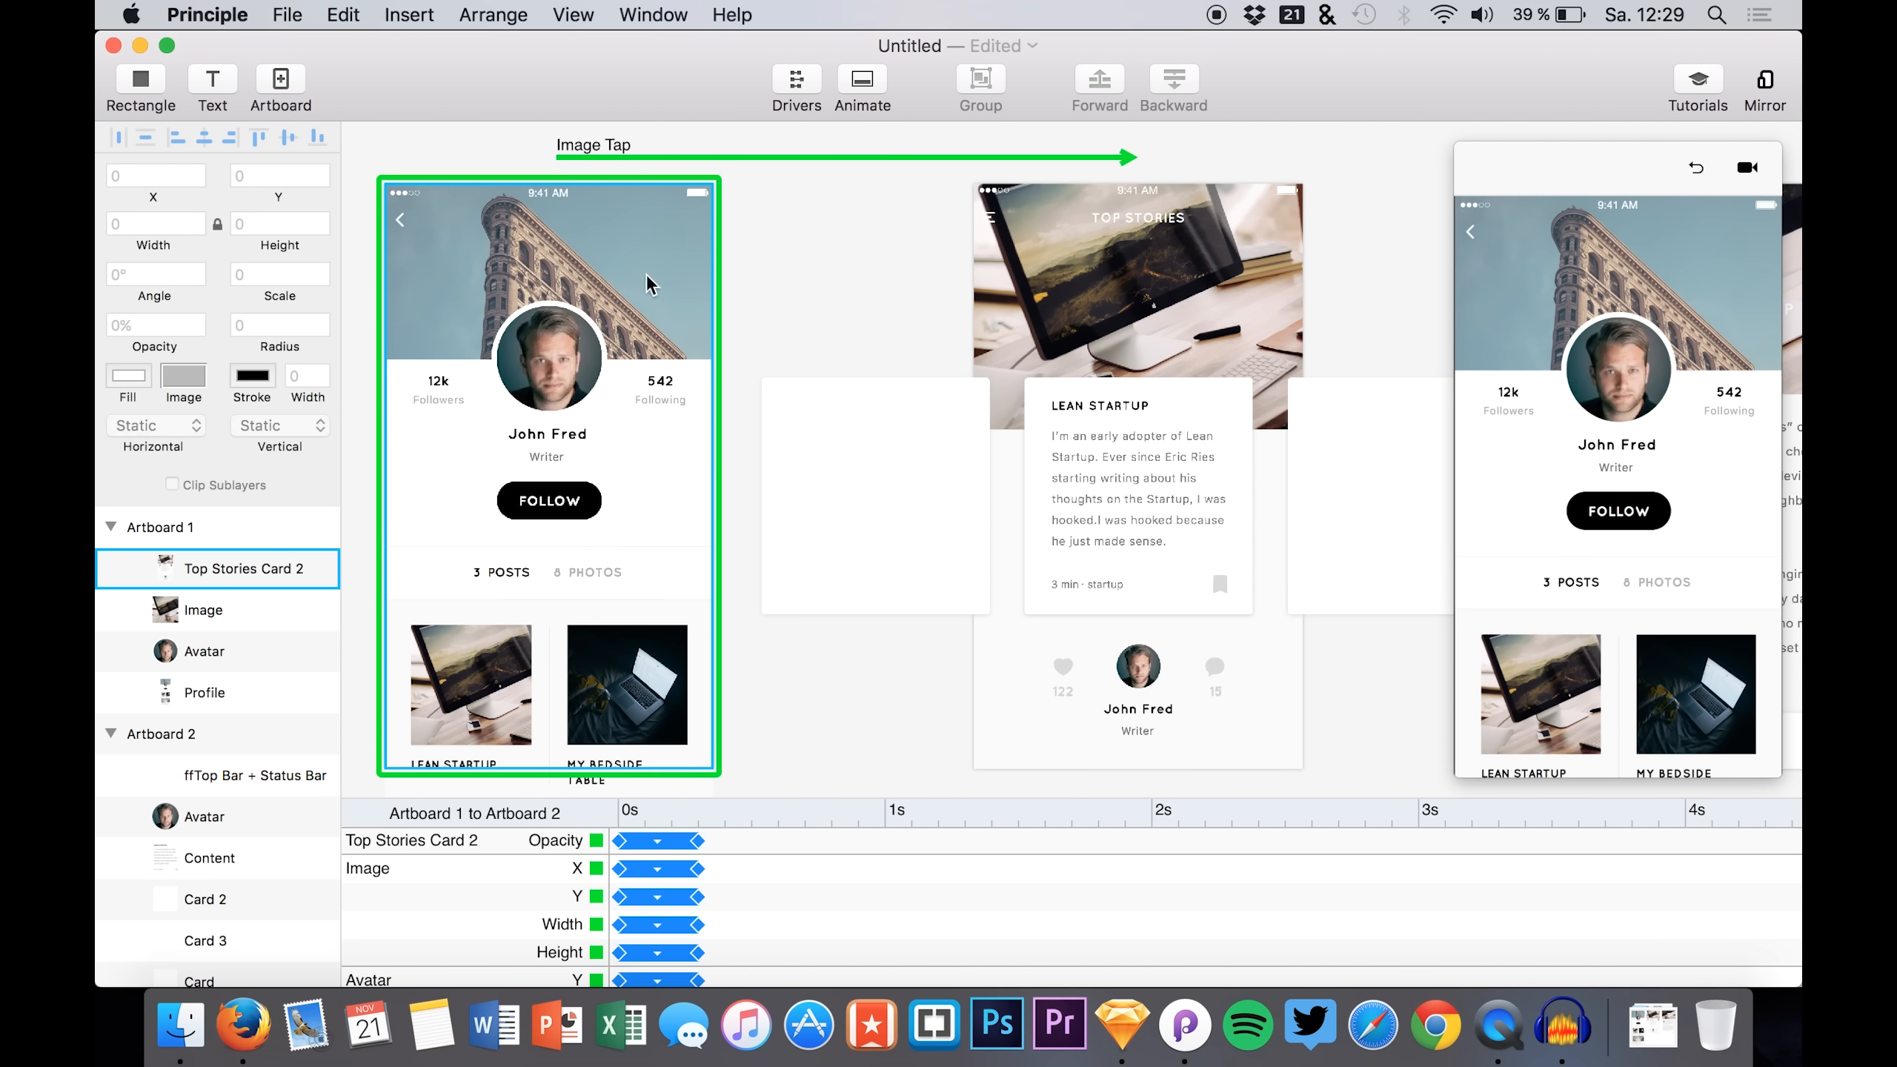
click(1563, 678)
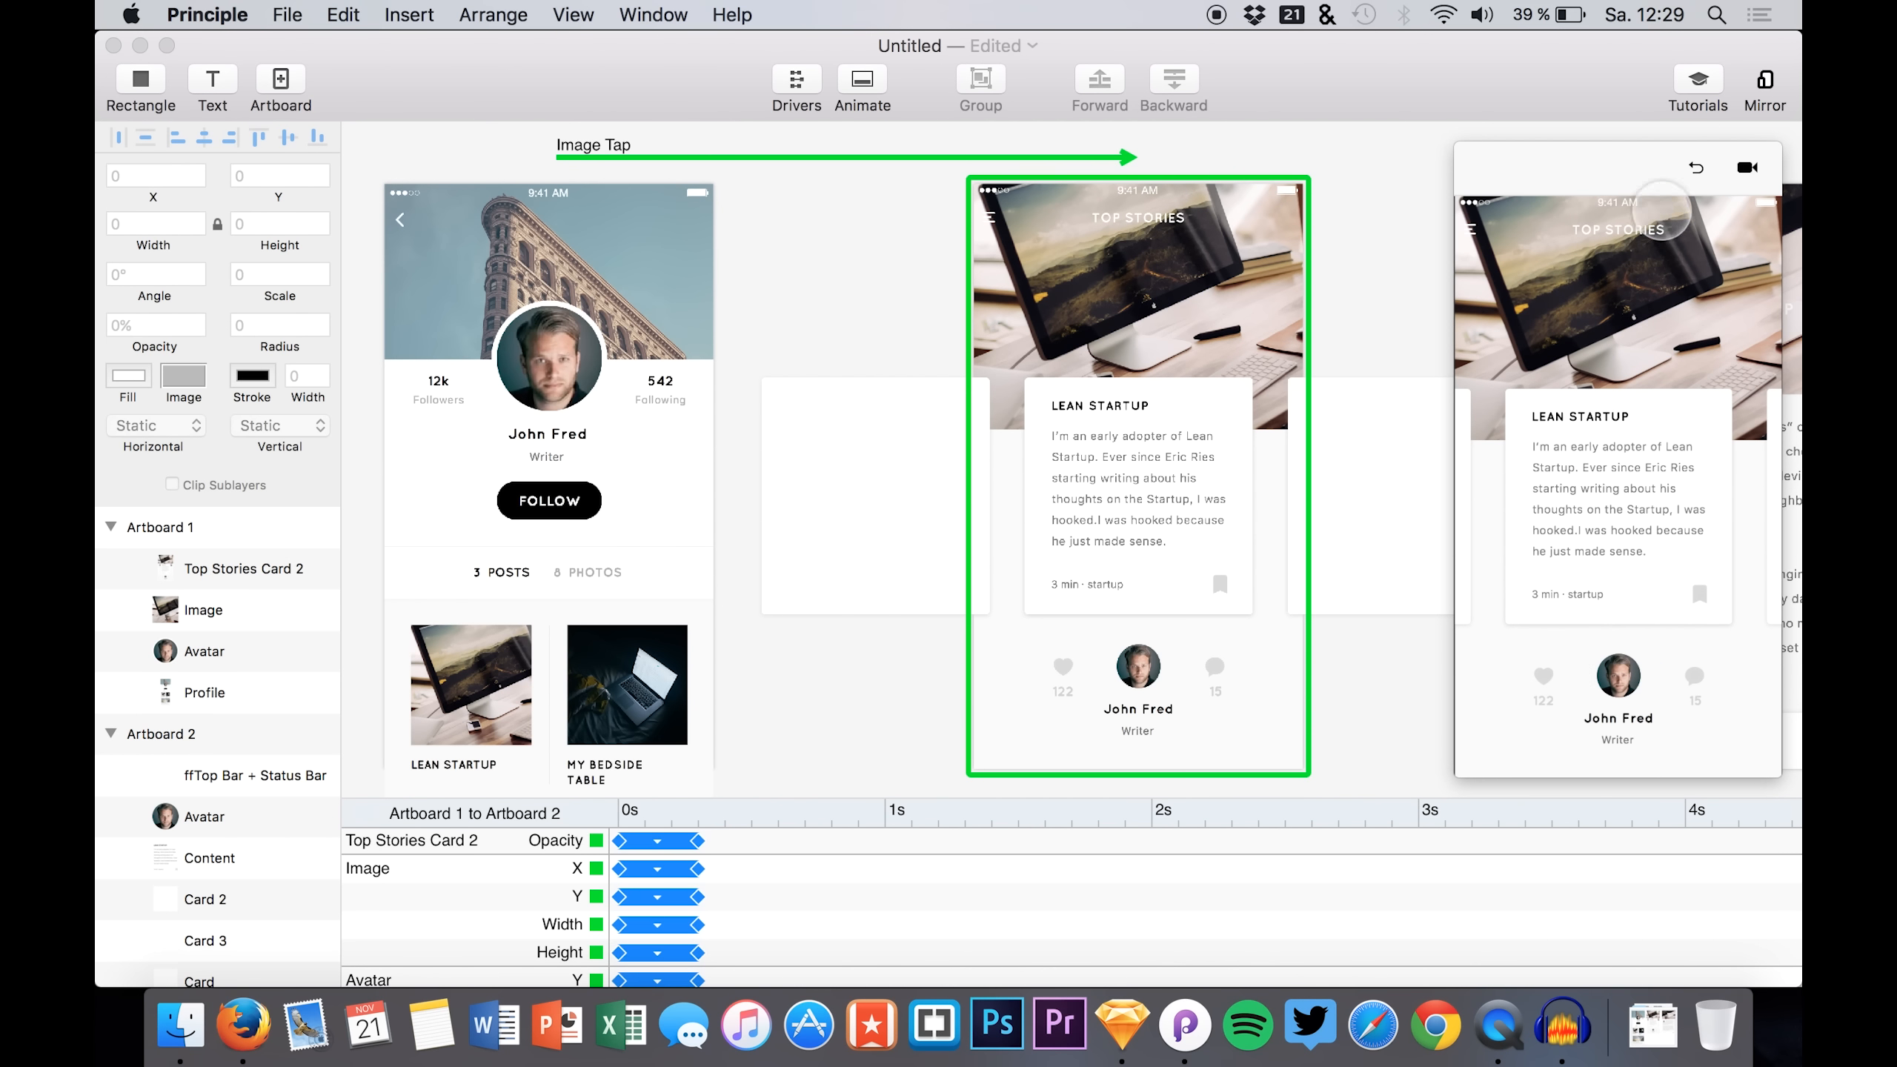
click(1696, 167)
click(1538, 745)
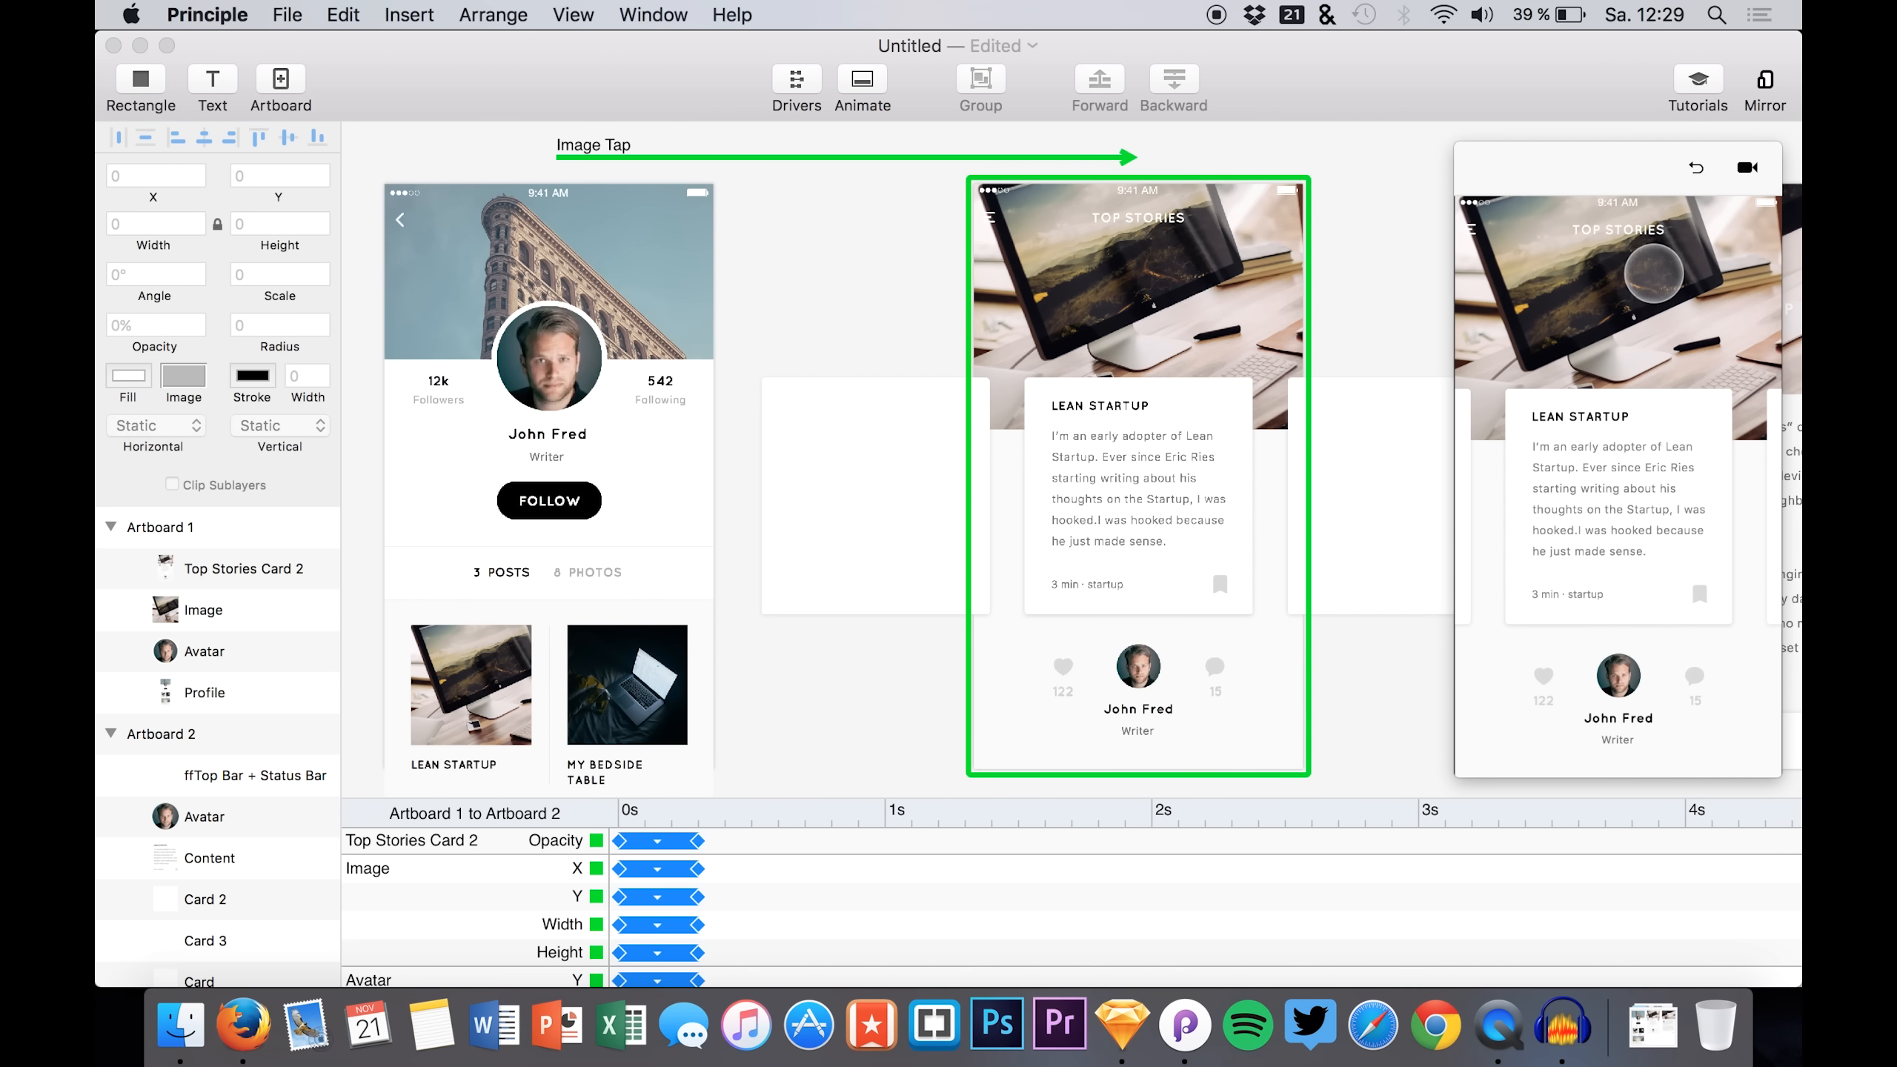
click(1696, 169)
click(1510, 675)
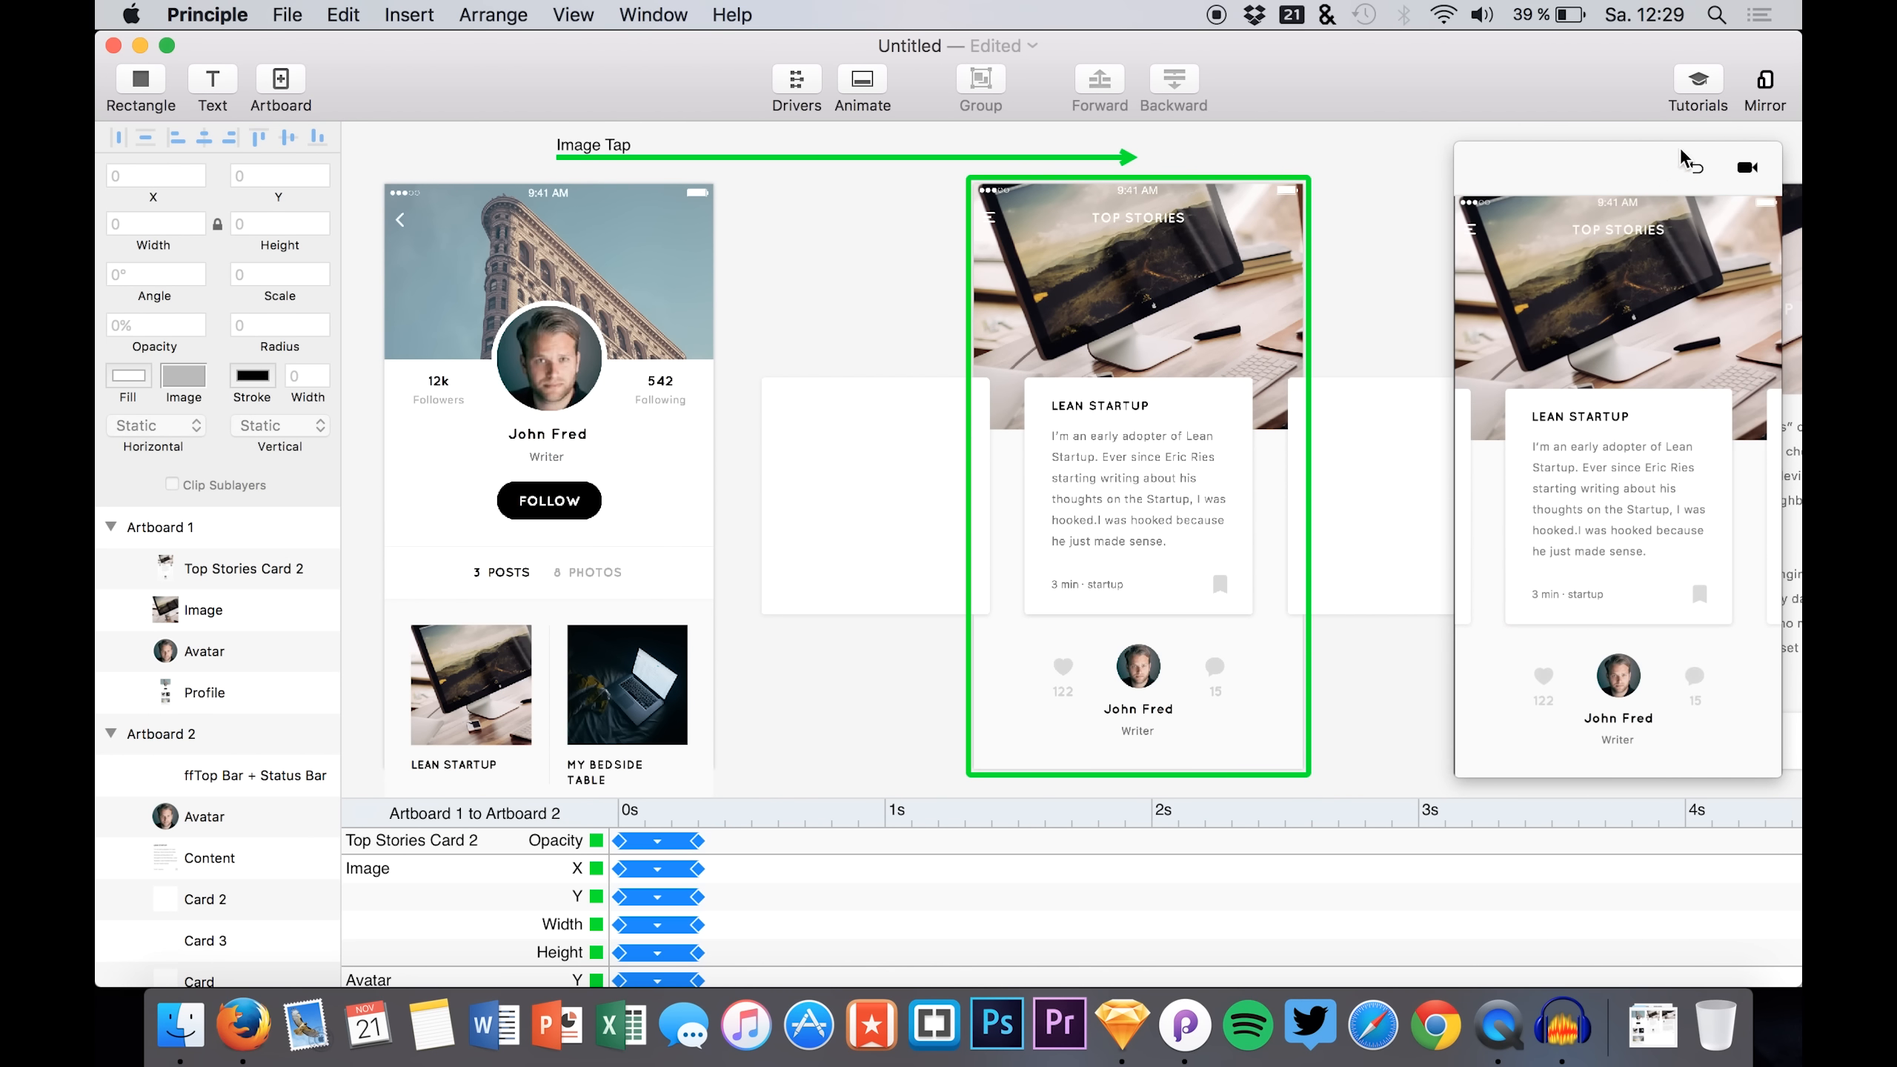
click(1696, 169)
click(1516, 690)
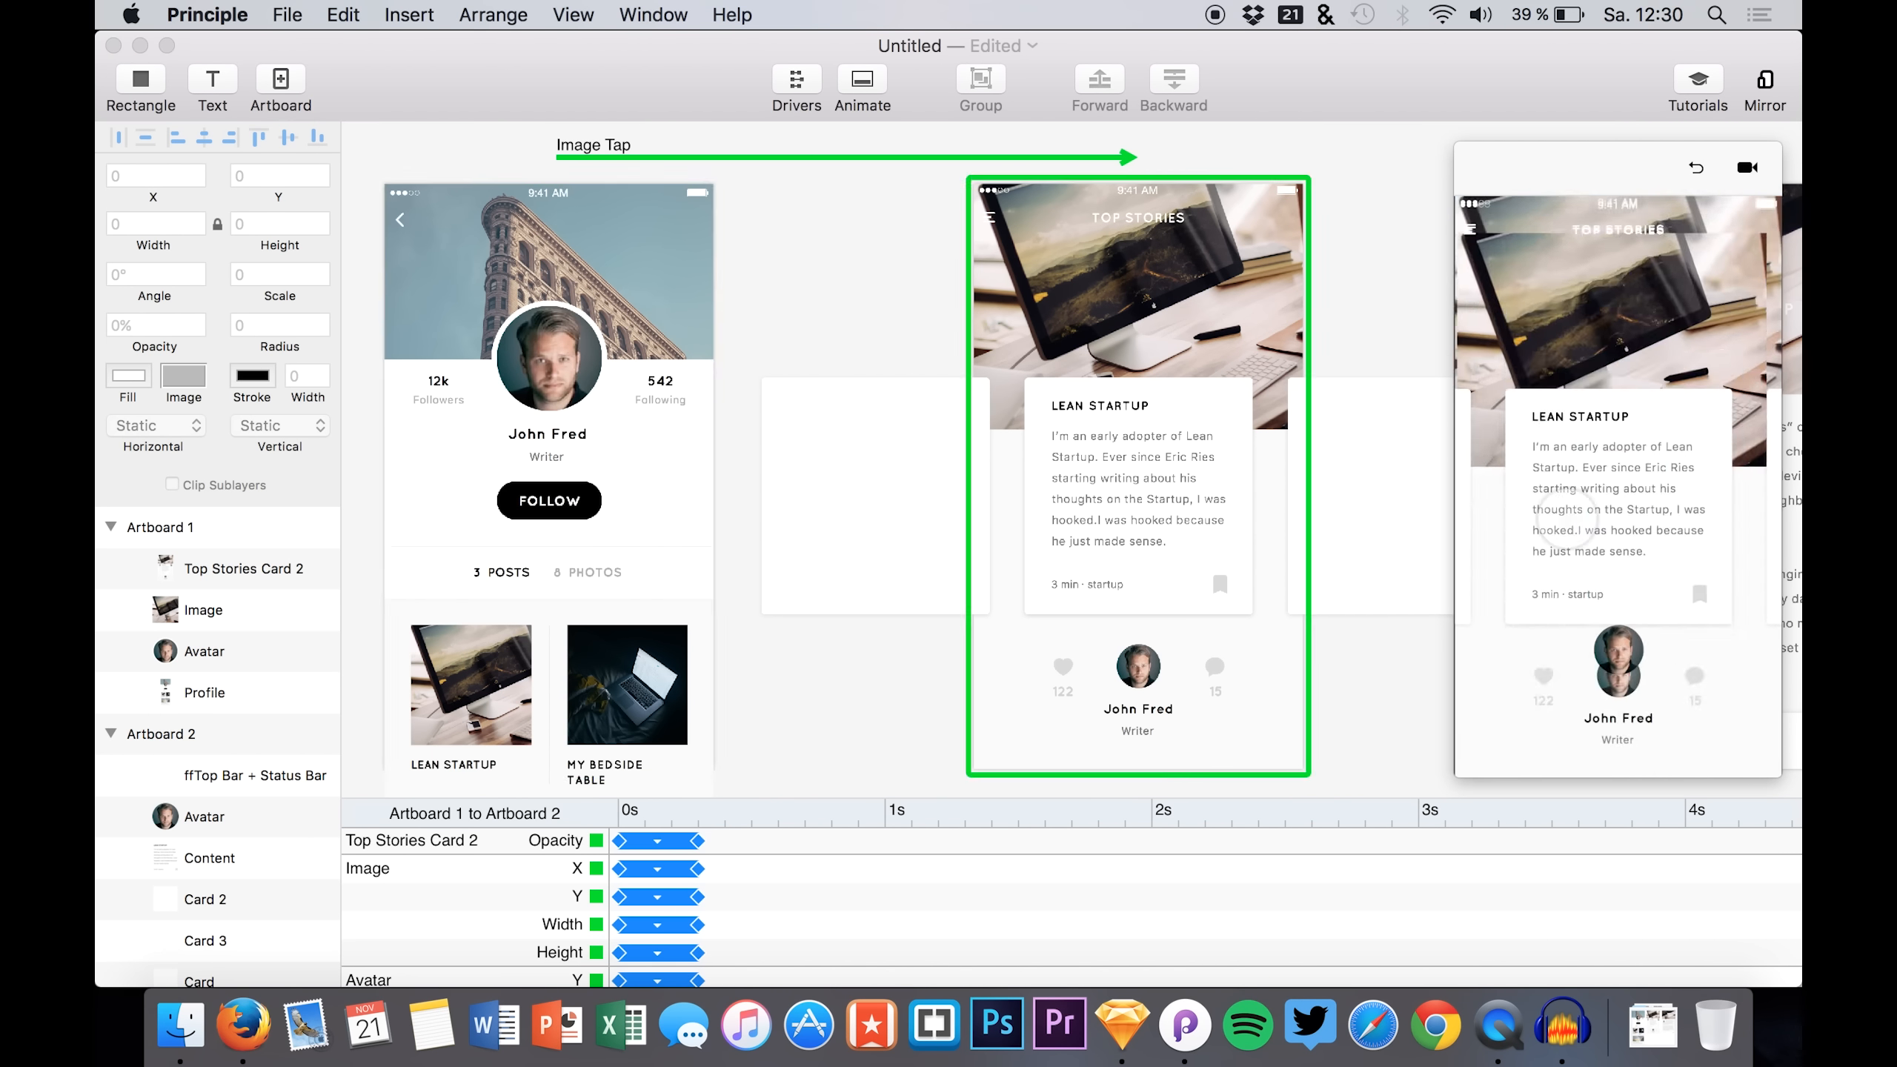
click(1696, 167)
click(1541, 692)
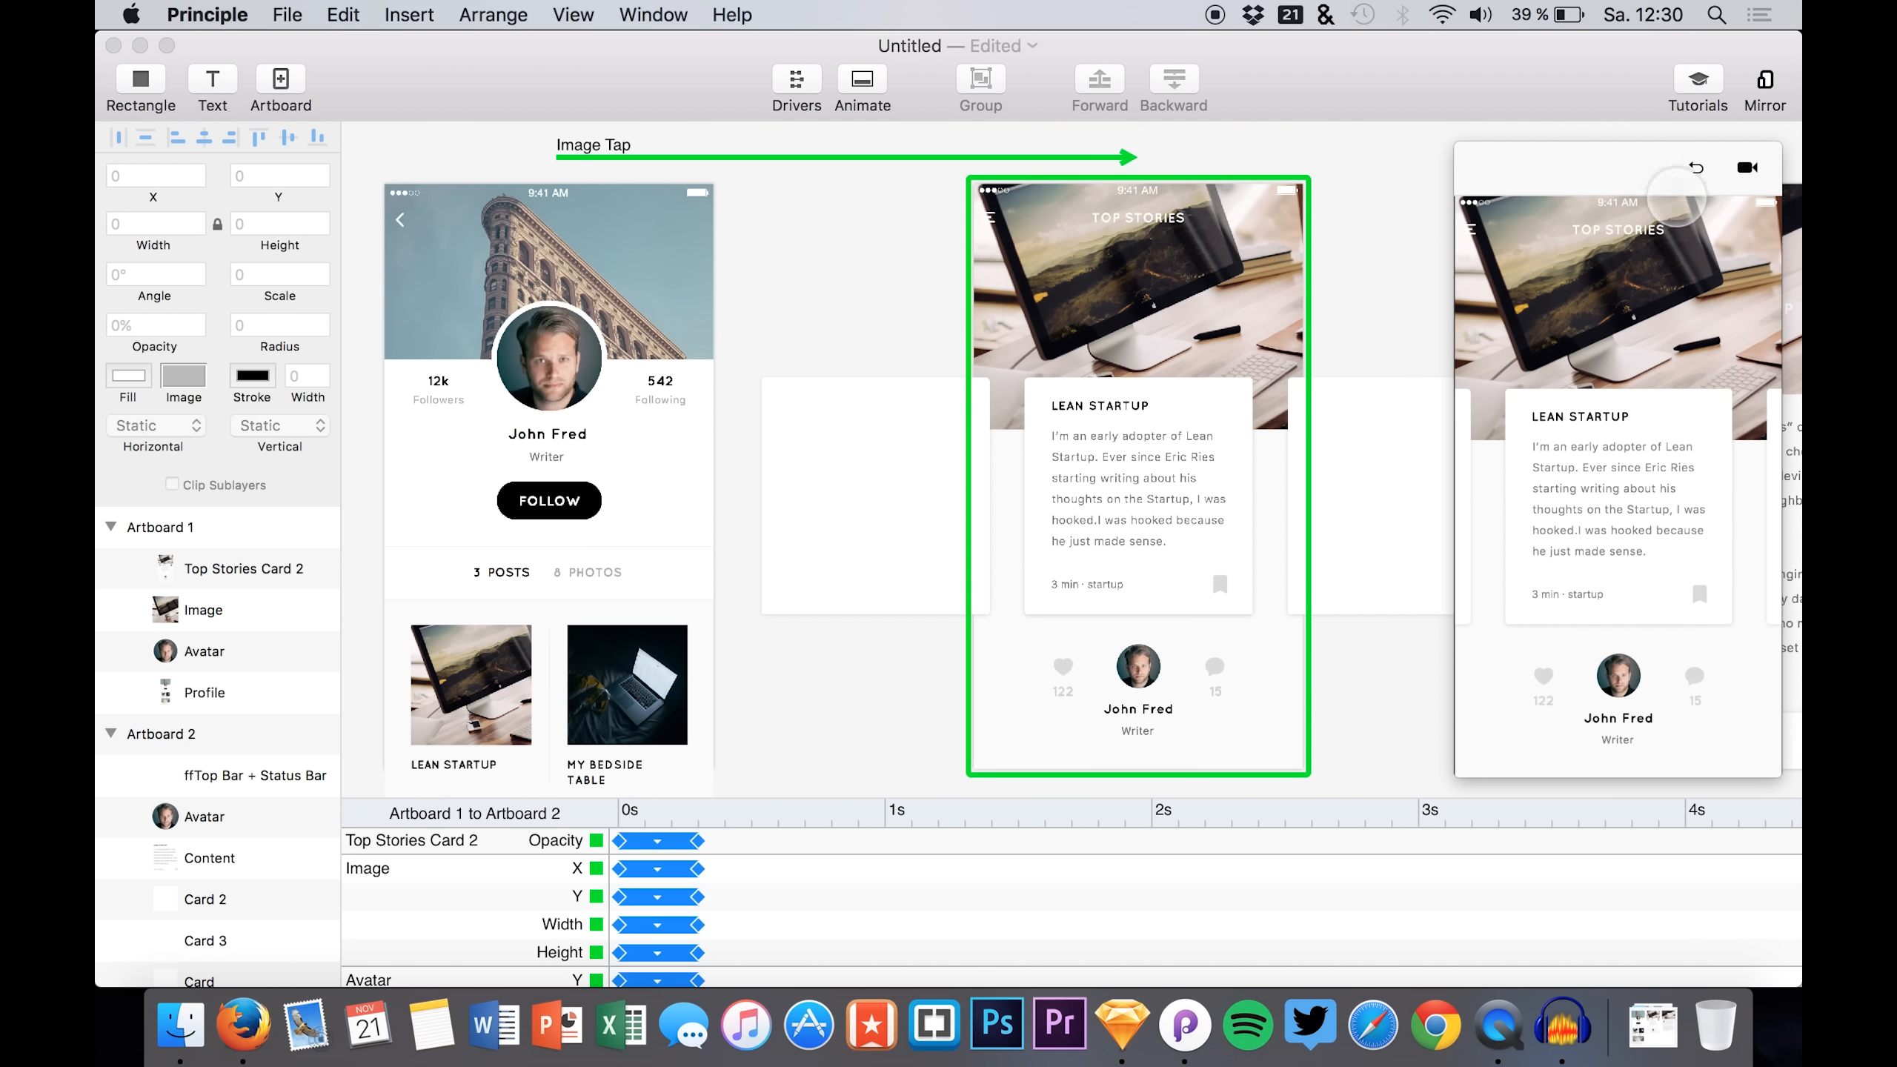
- Try delaying the Top Stories Card 2 opacity animation to start at about 0.1 s, and replay the transition
click(1697, 166)
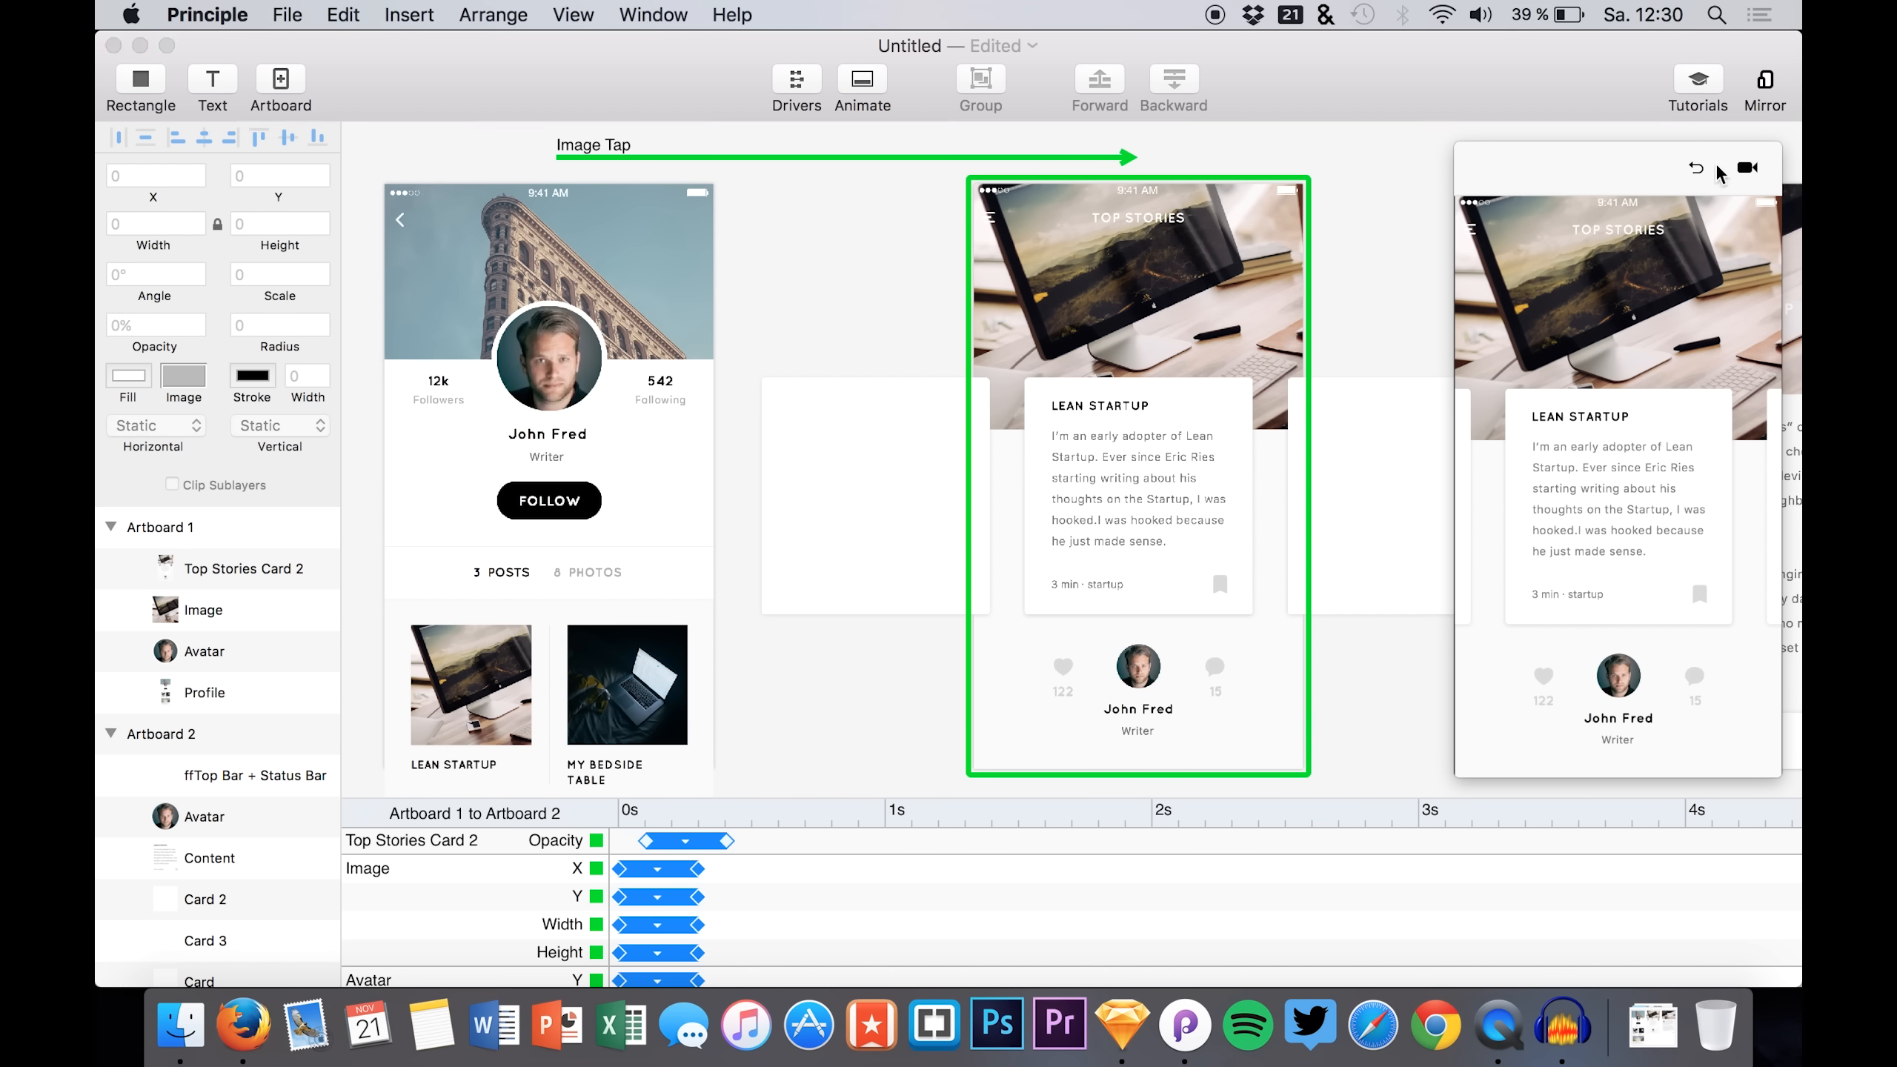
click(1696, 169)
click(1518, 665)
- Shorten the Top Stories Card 2 opacity animation to run from 0 s to about 0.17 s, and preview it
click(1695, 169)
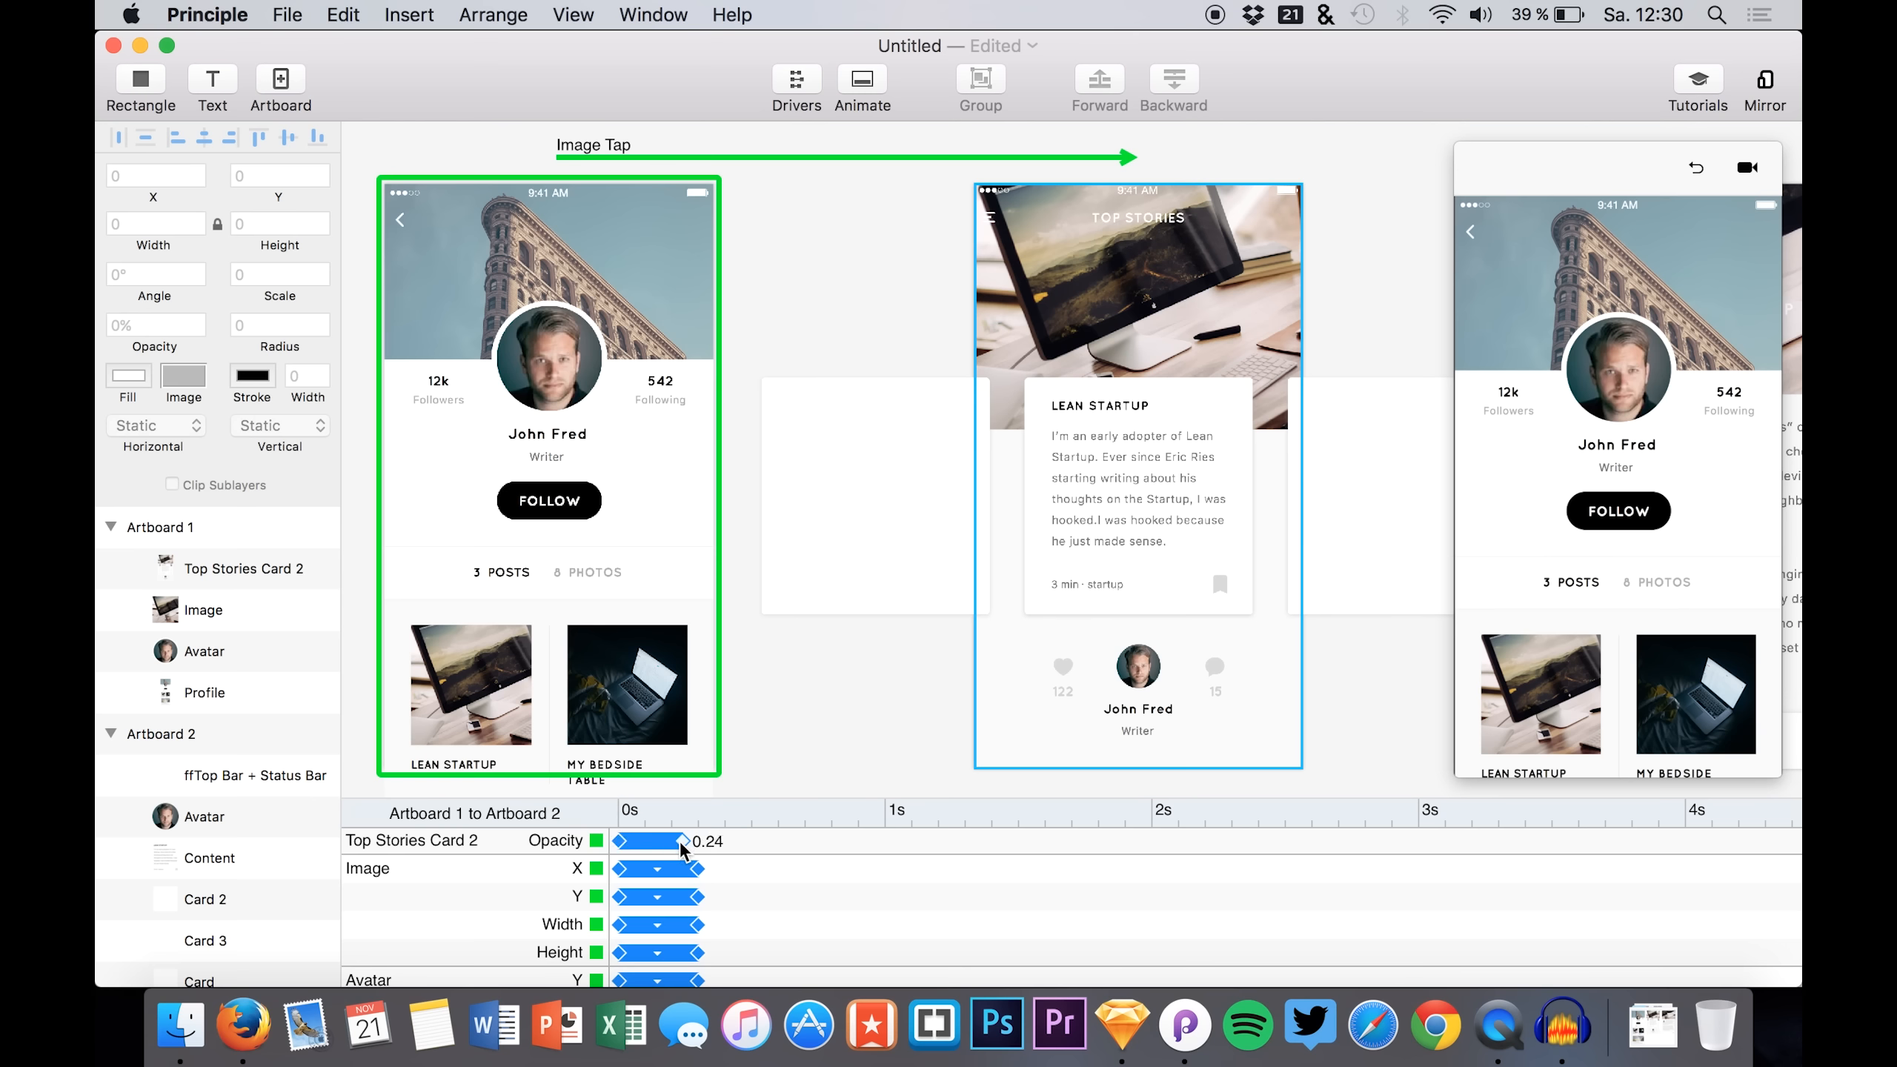
click(1700, 165)
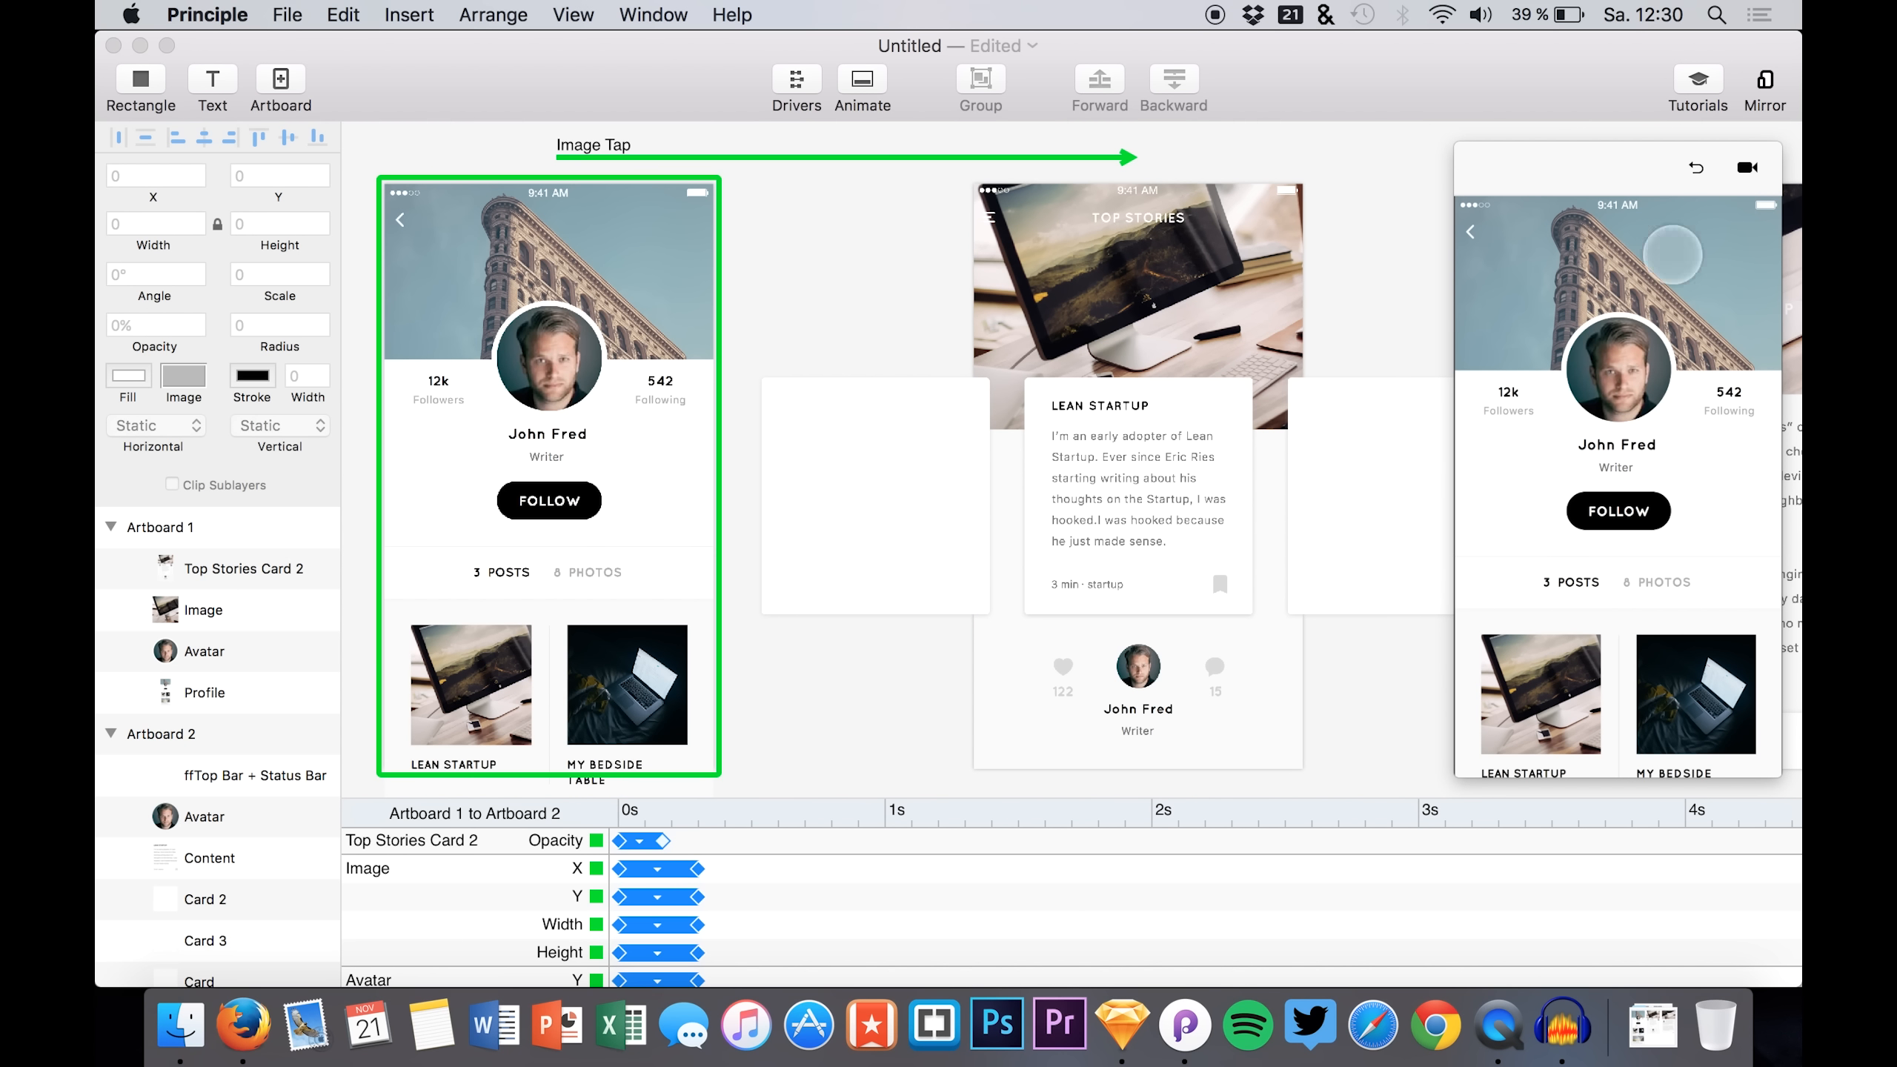
click(1555, 738)
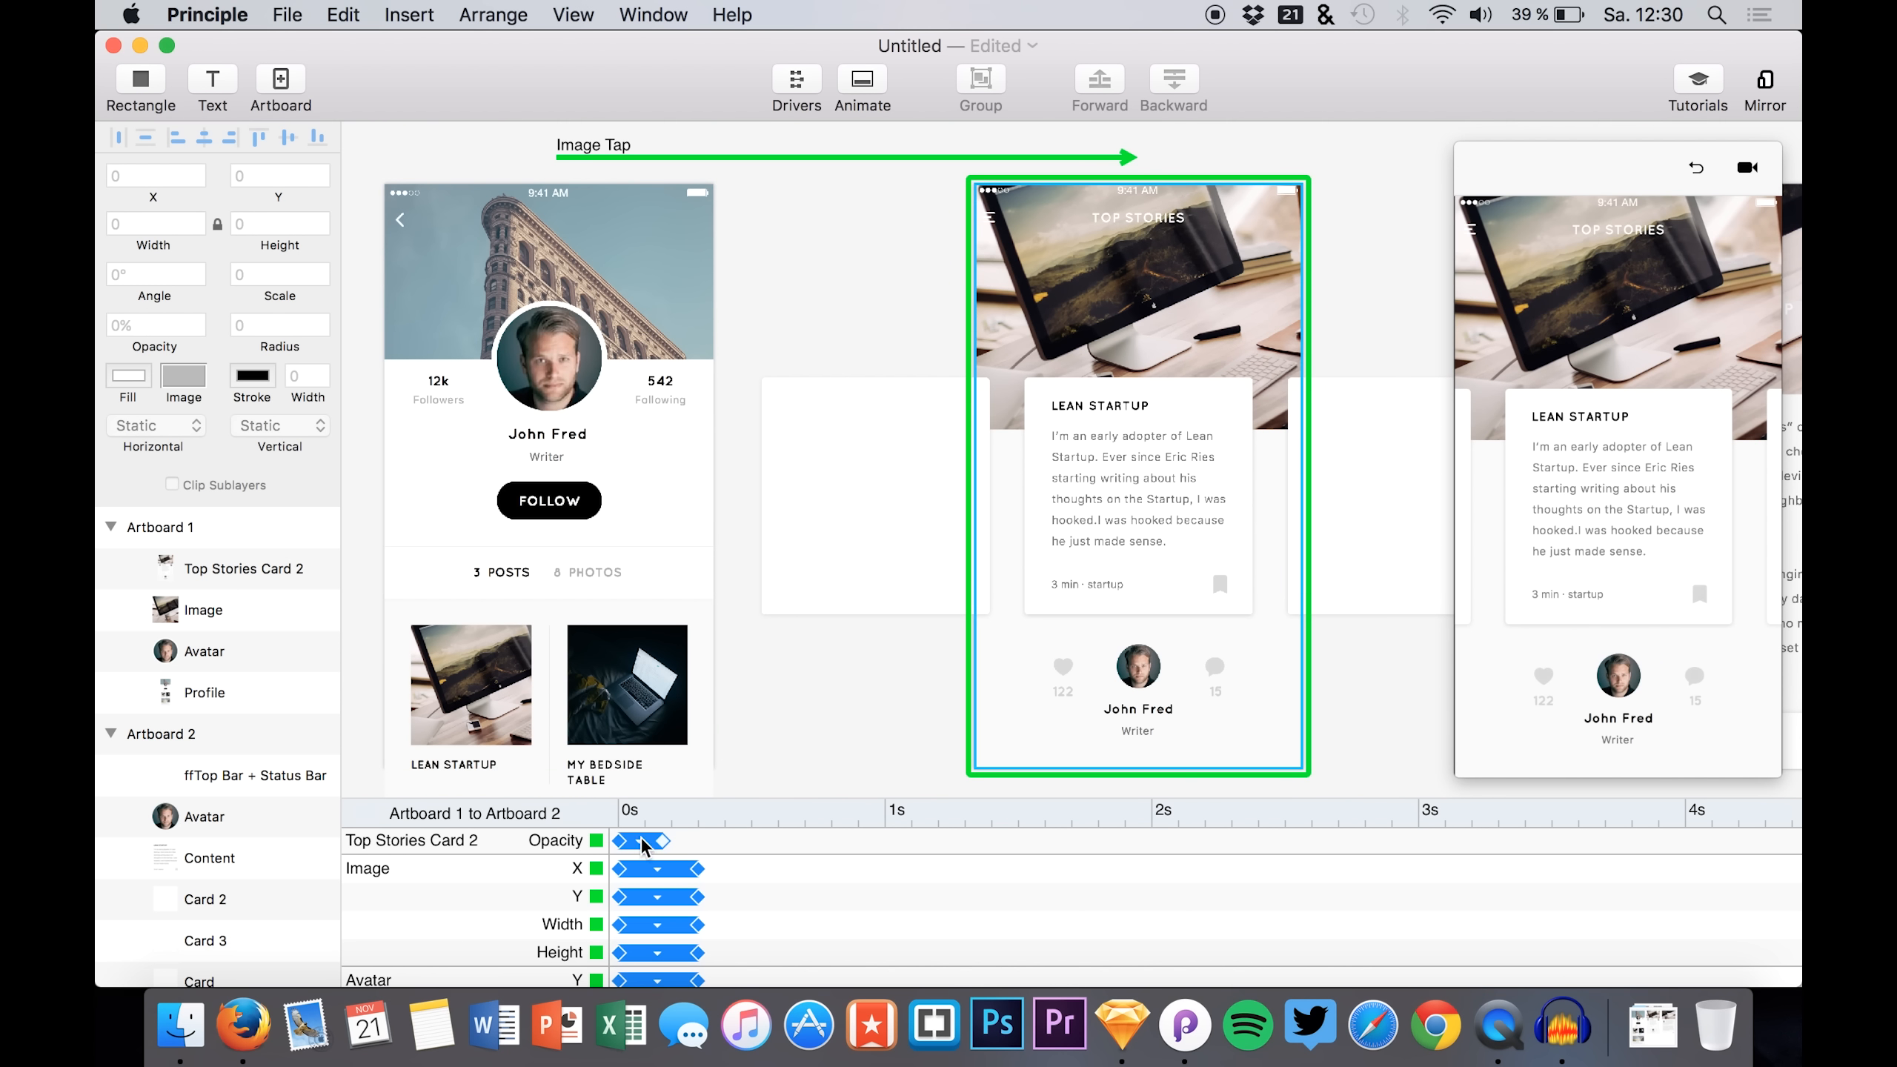
- Shift the Top Stories Card 2 opacity animation to start at about 0.25 s, and replay the transition several times
click(1697, 166)
click(1508, 661)
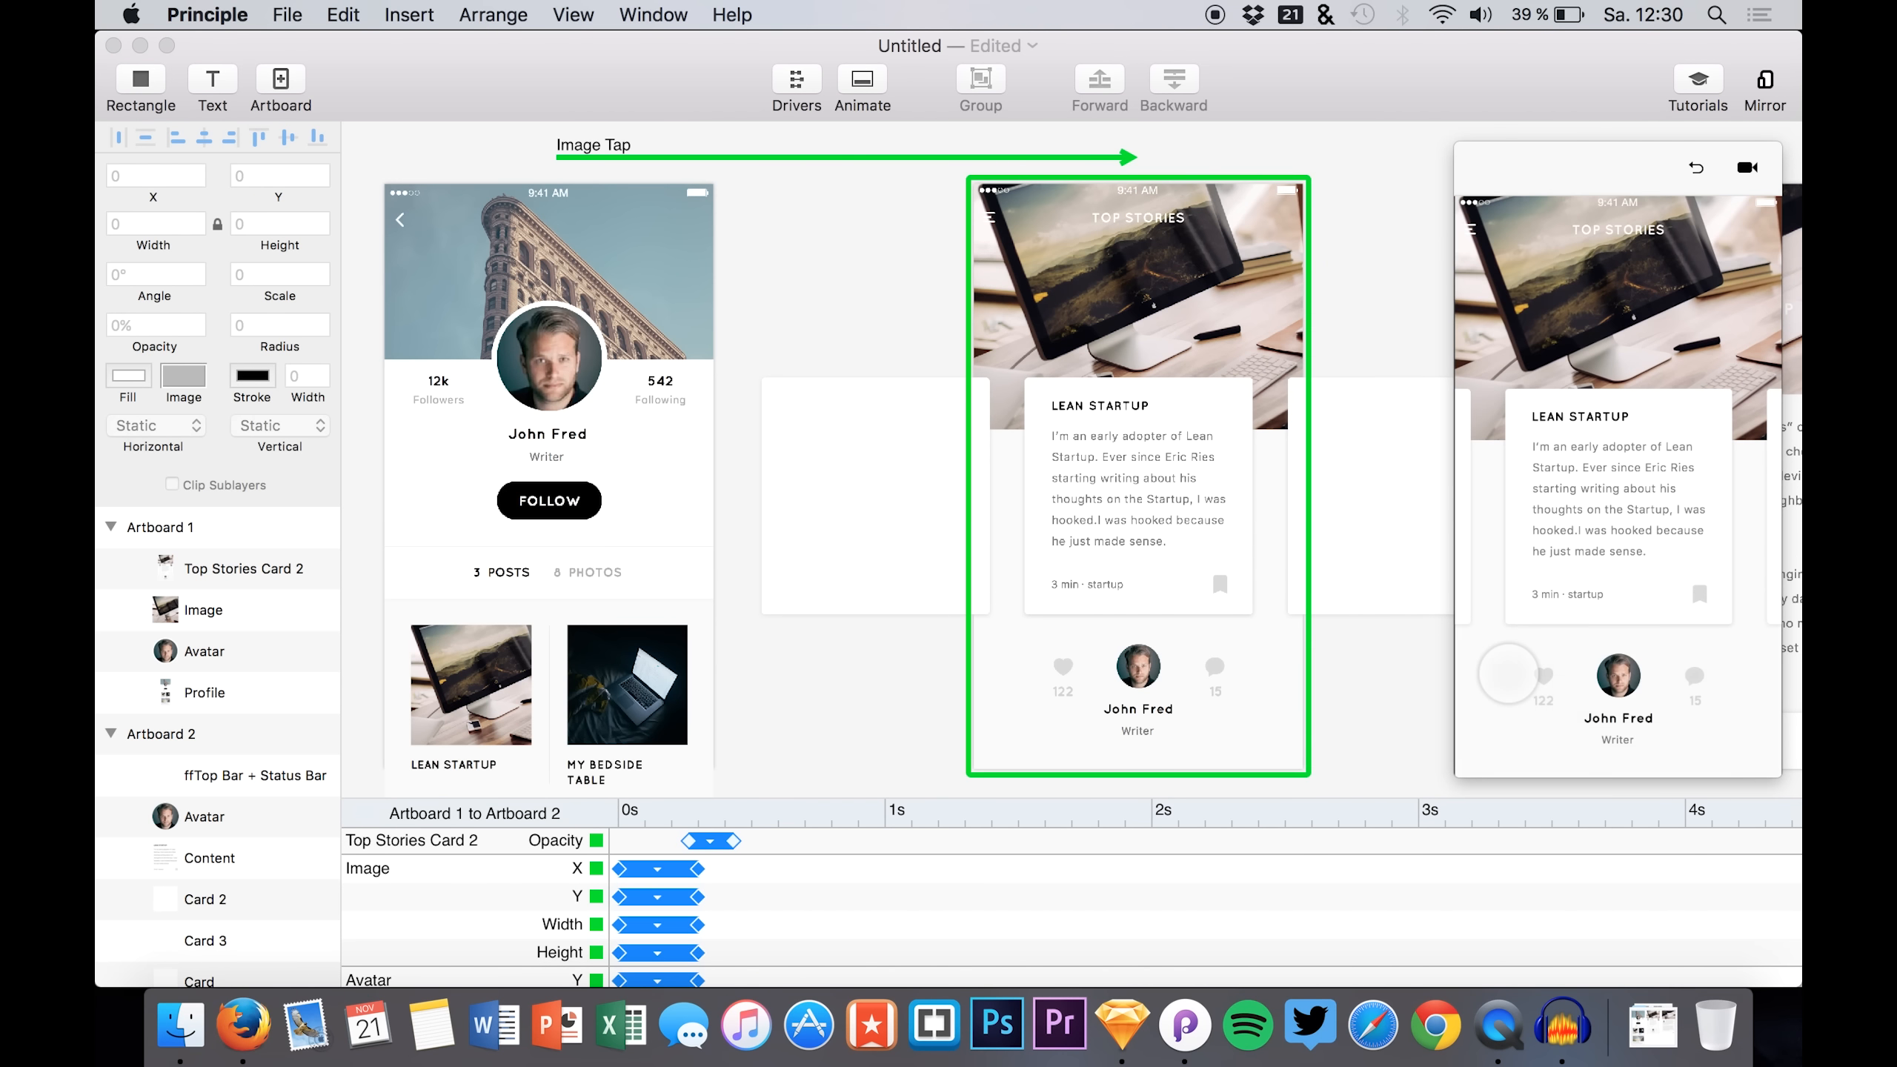
click(1695, 163)
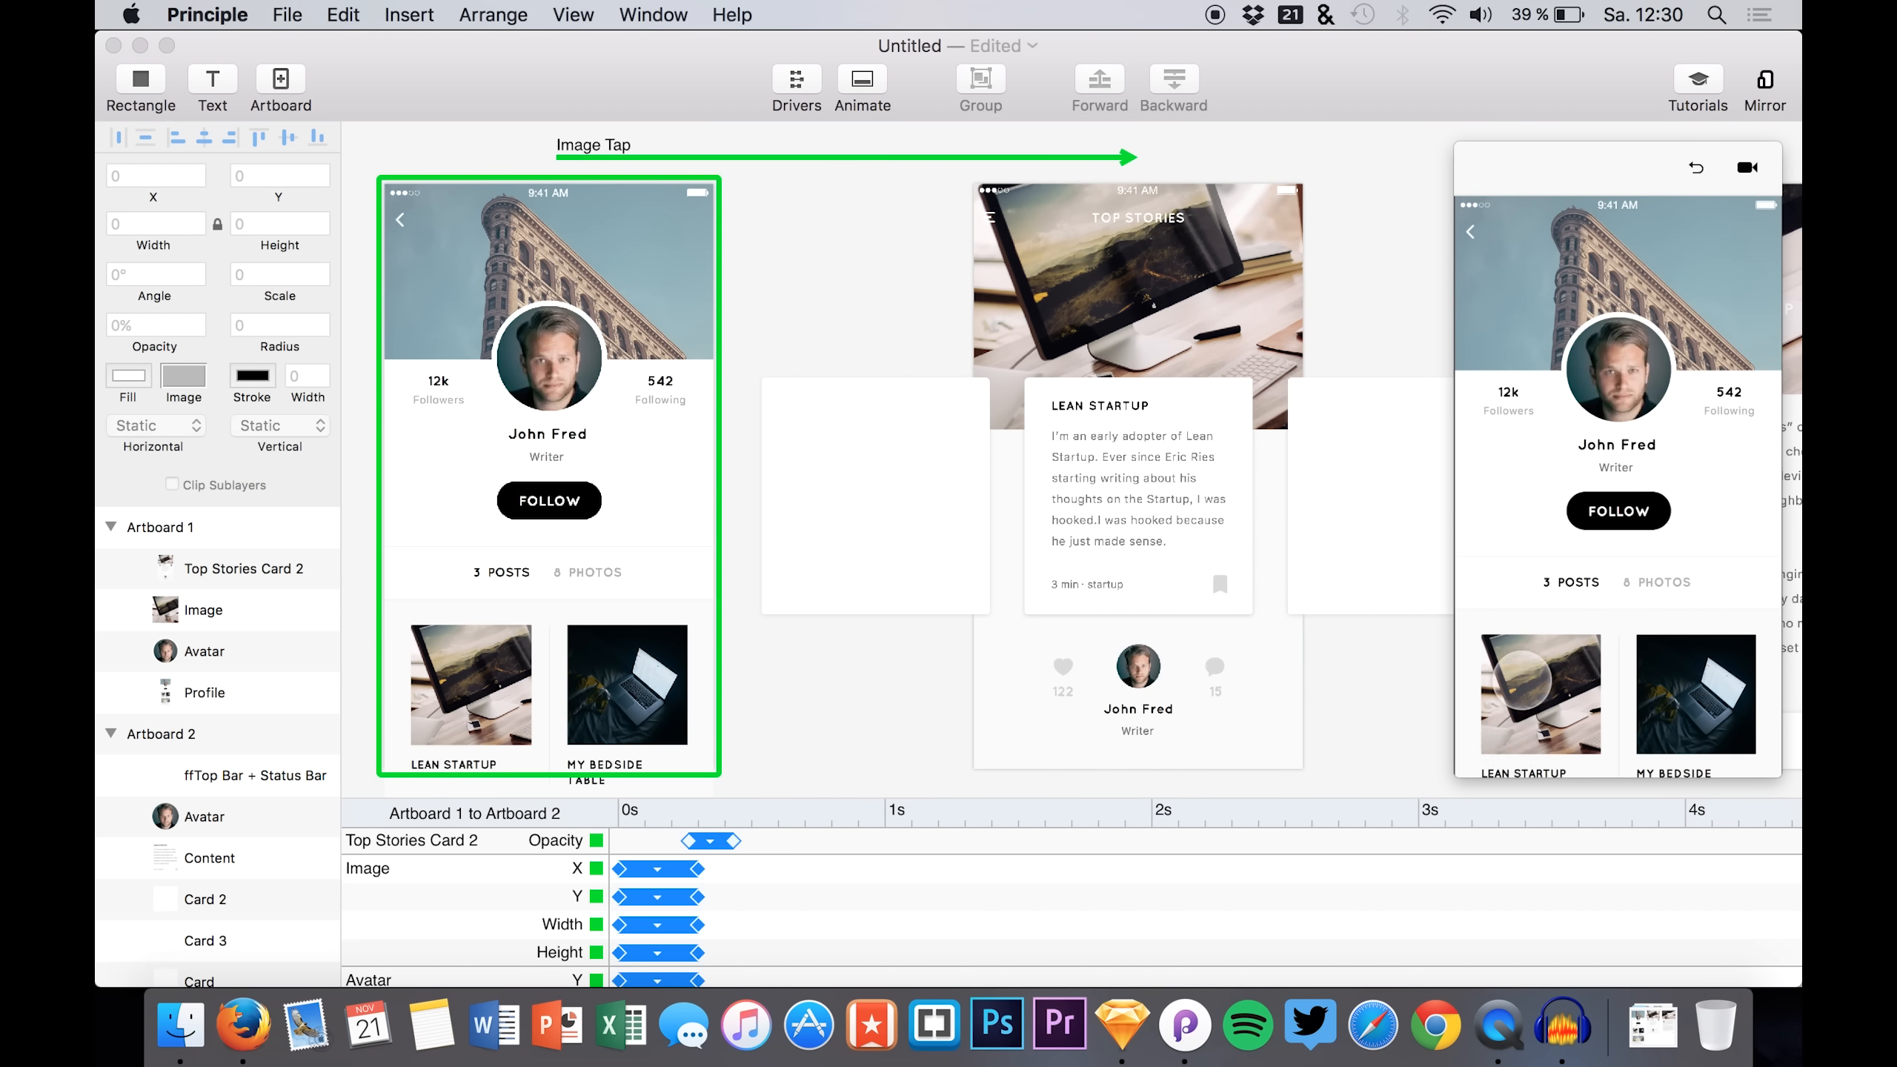
click(1522, 680)
click(1696, 166)
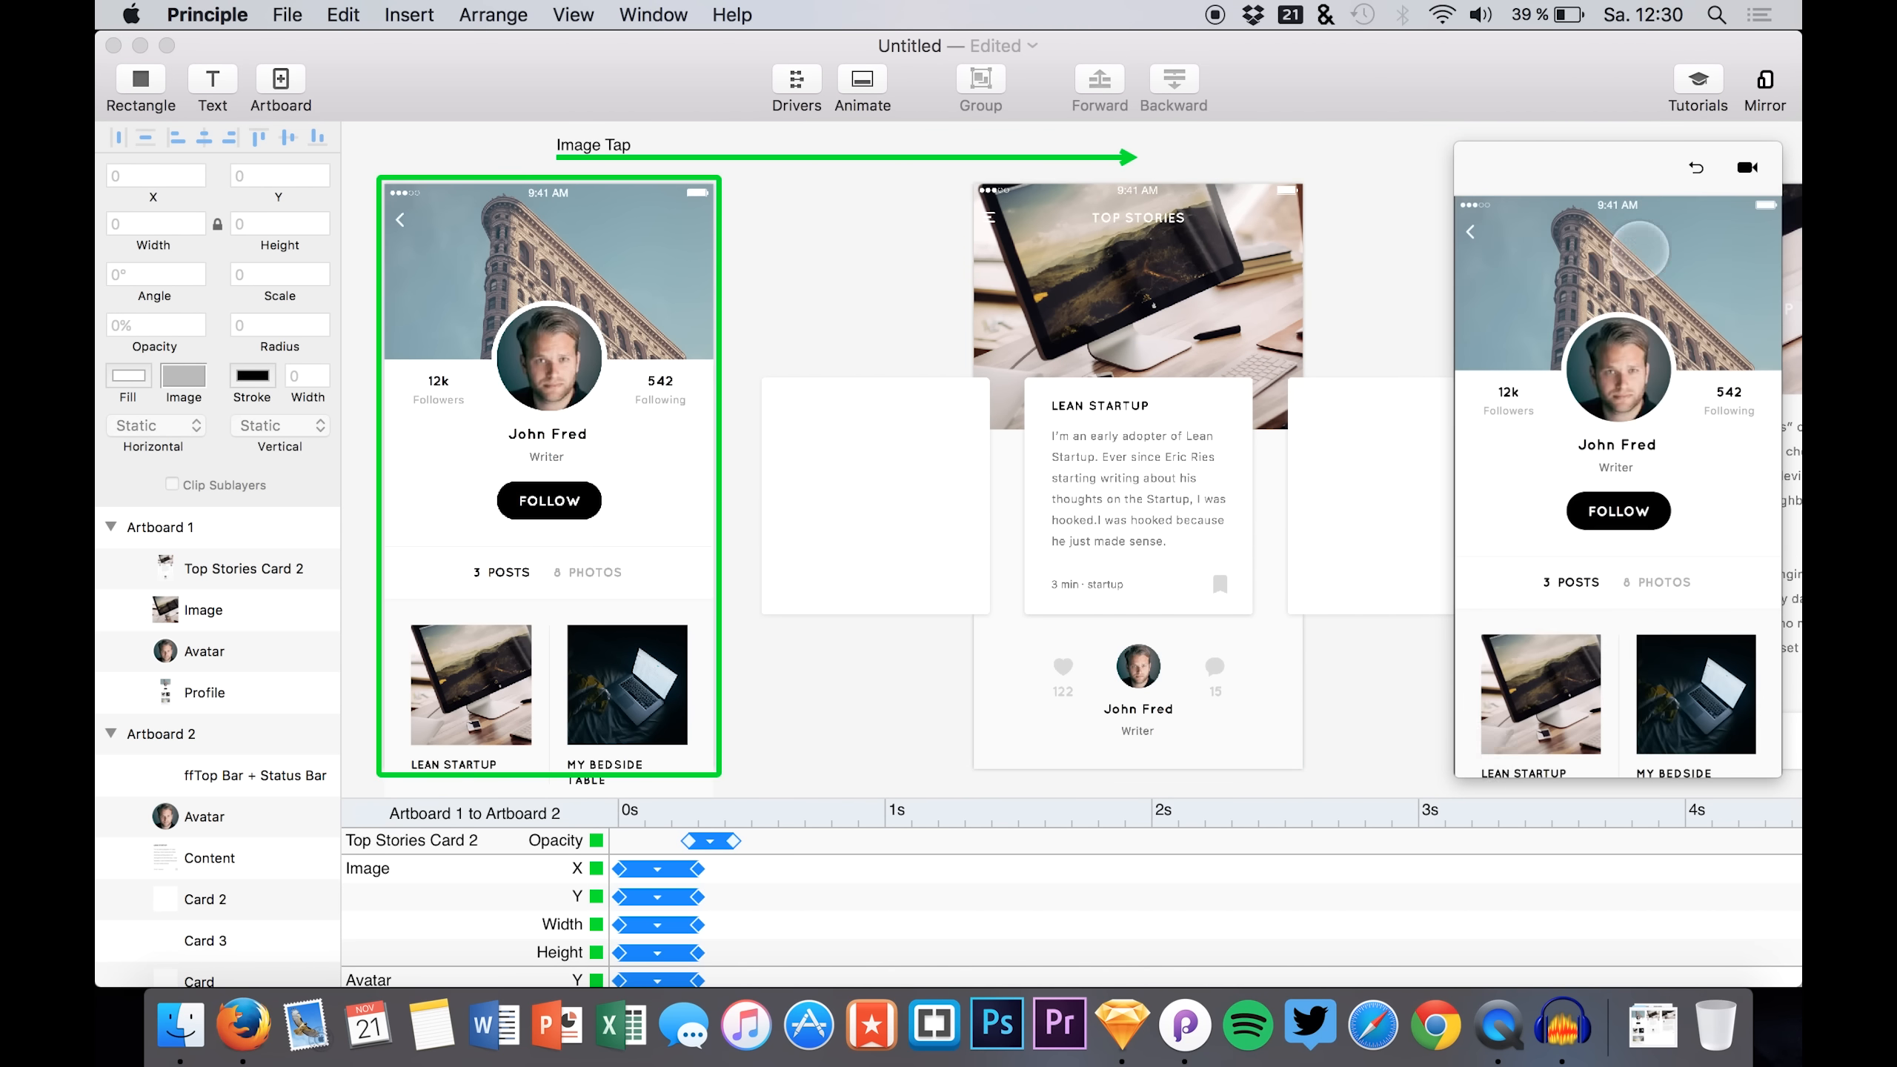
click(1496, 727)
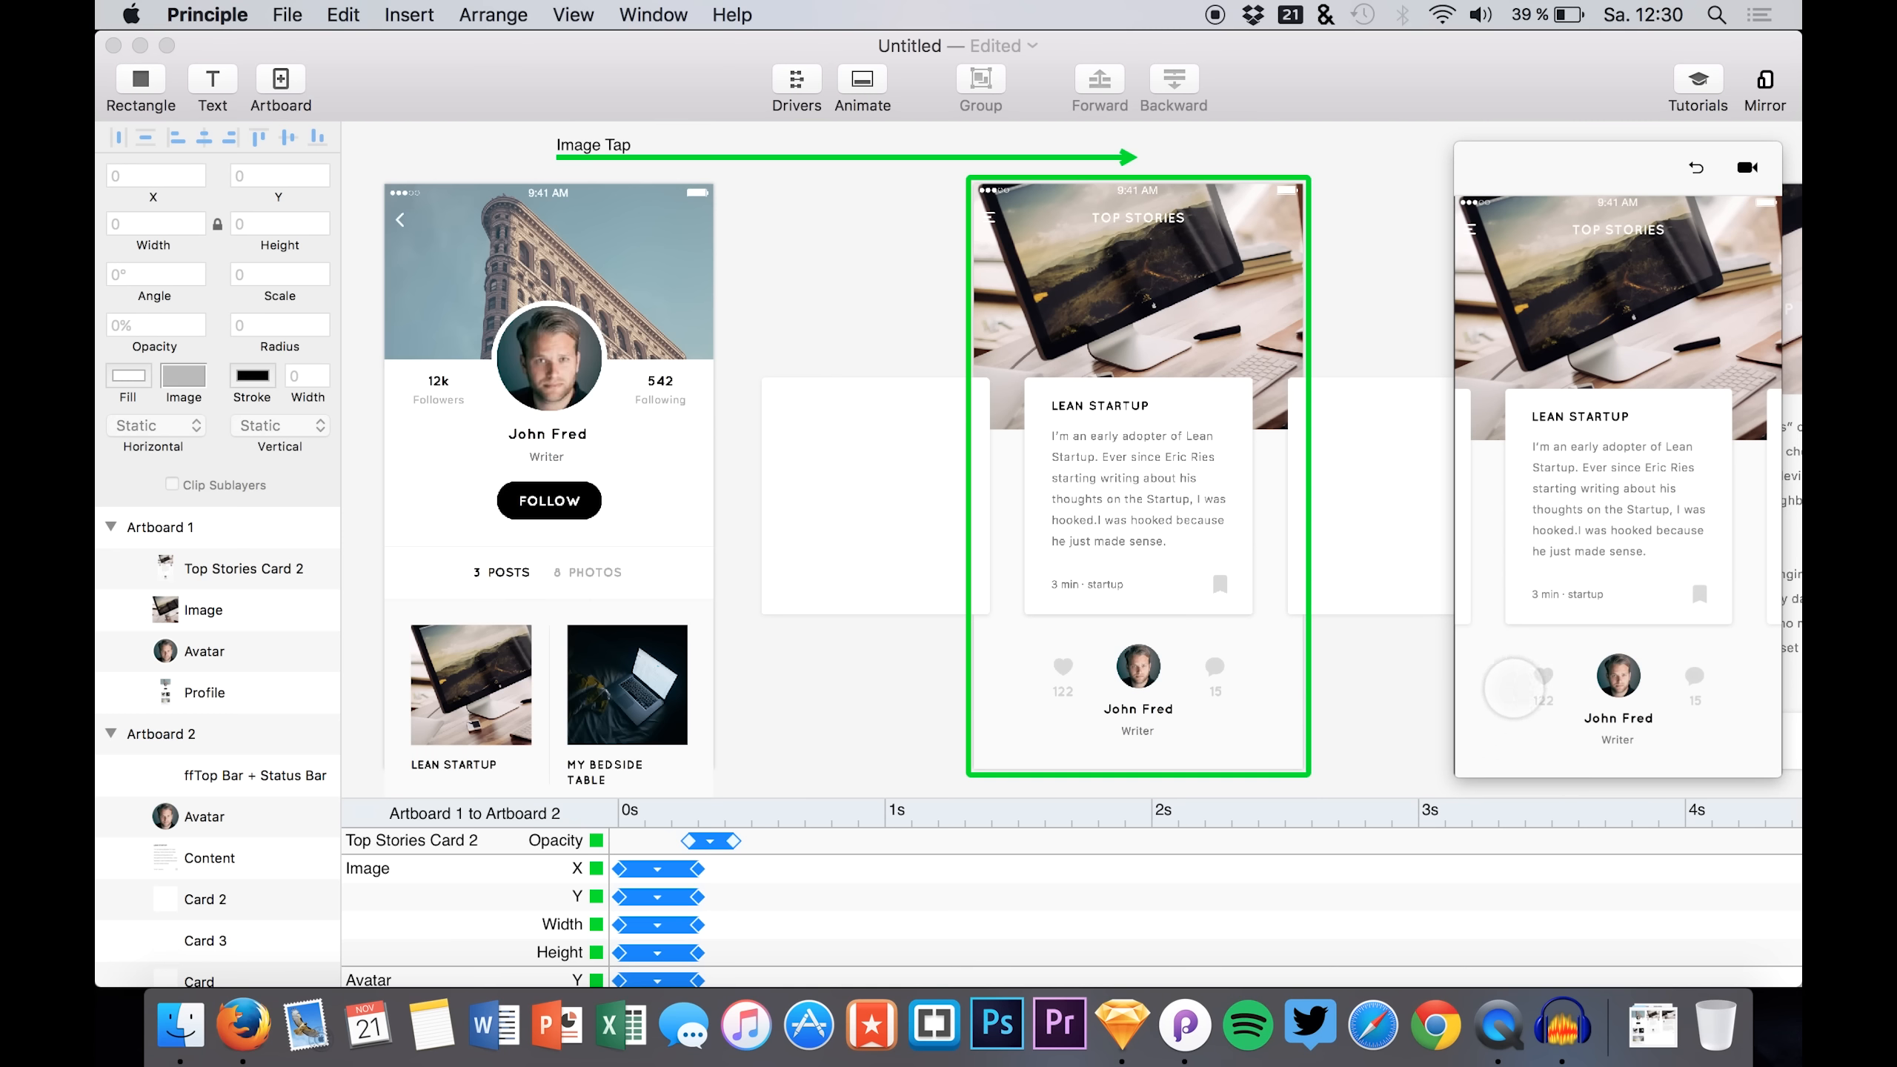
- Adjust the Top Stories Card 2 opacity animation to run from about 0.2 s to 0.5 s, and replay the transition
click(726, 842)
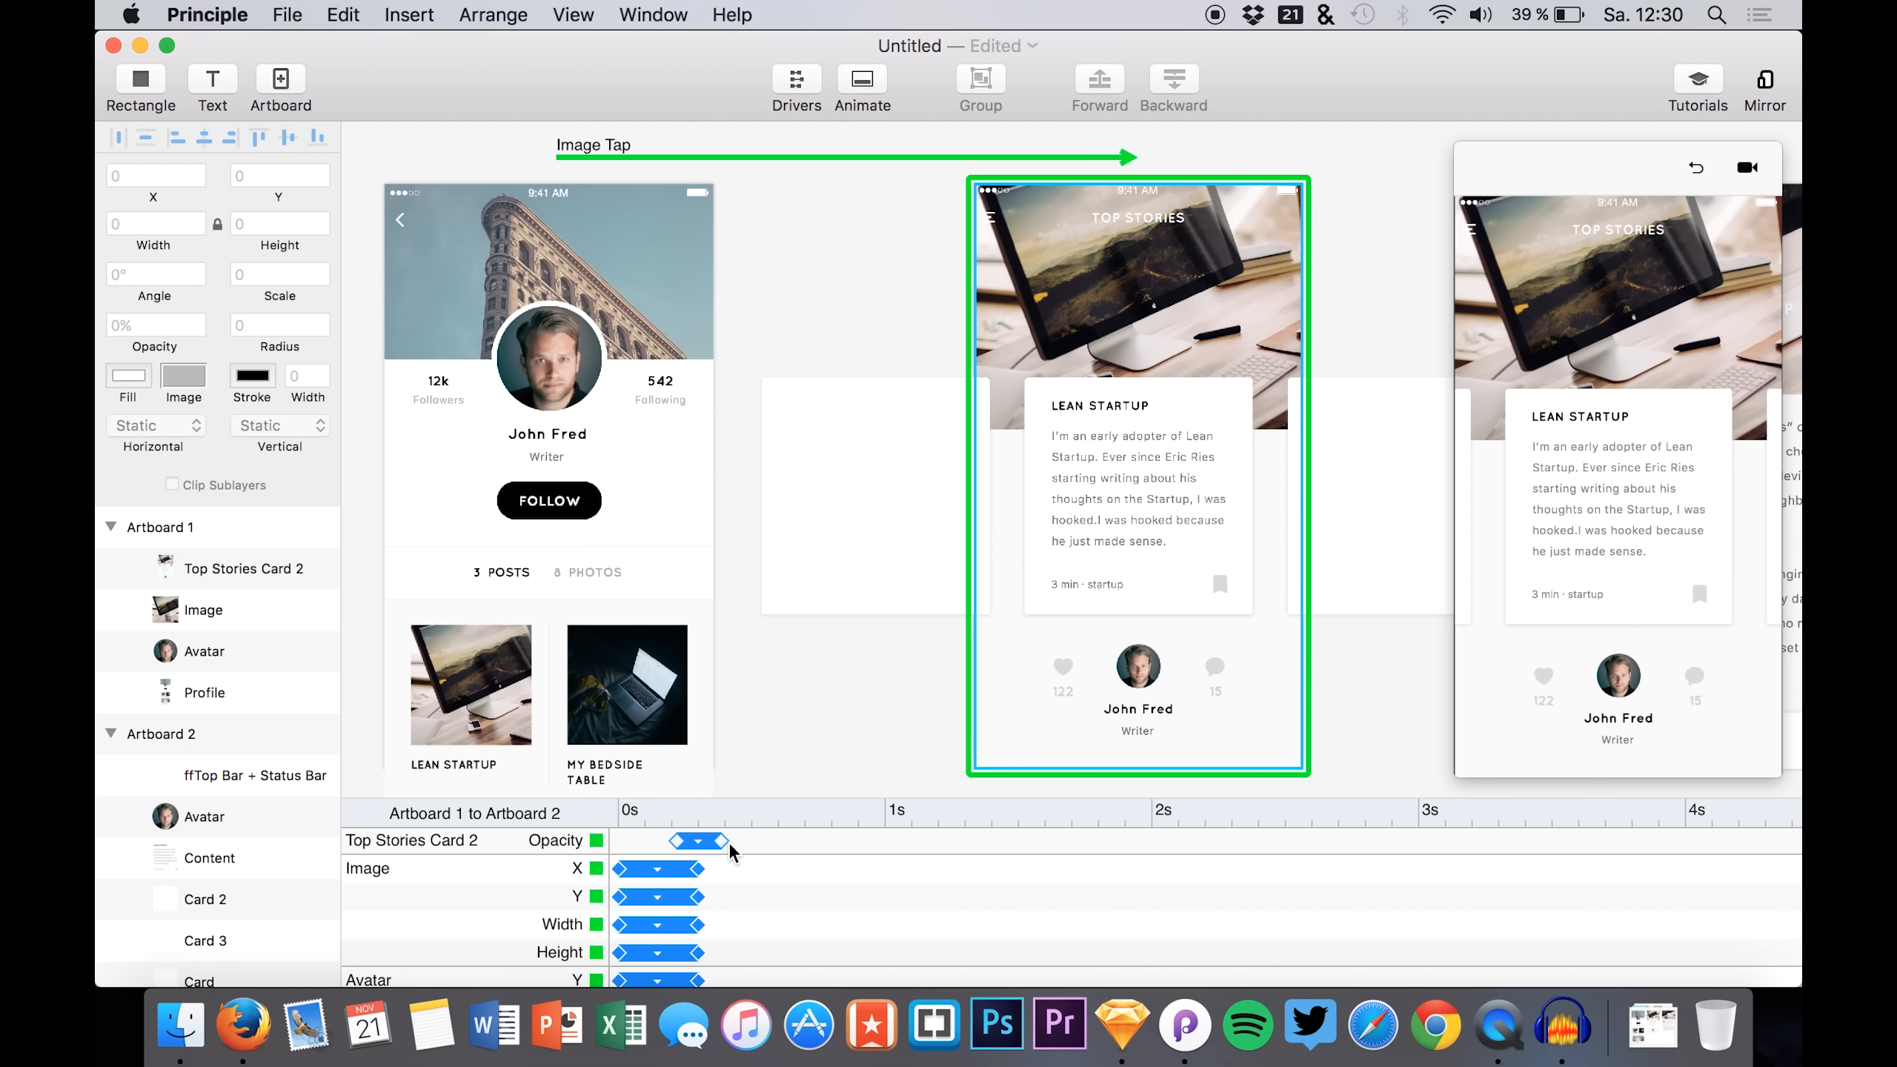
drag(752, 852, 751, 851)
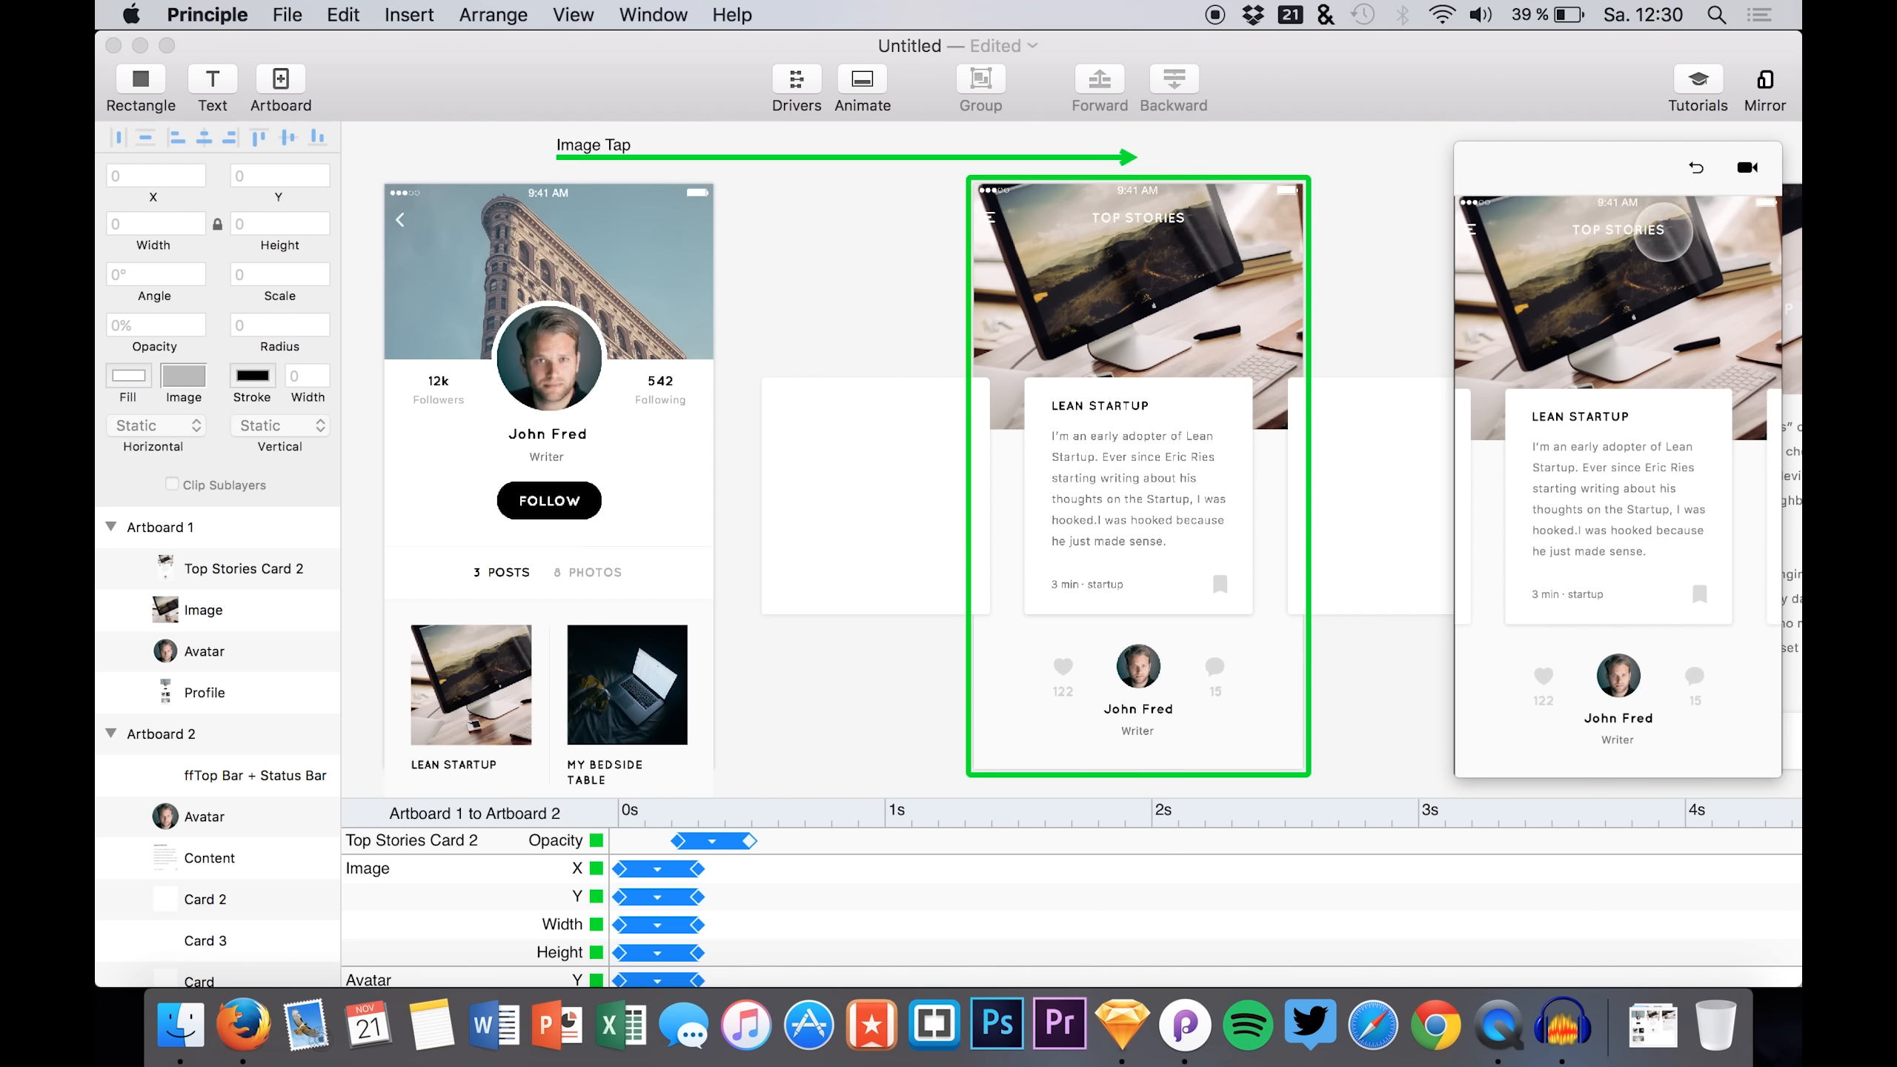
click(1707, 169)
click(1512, 664)
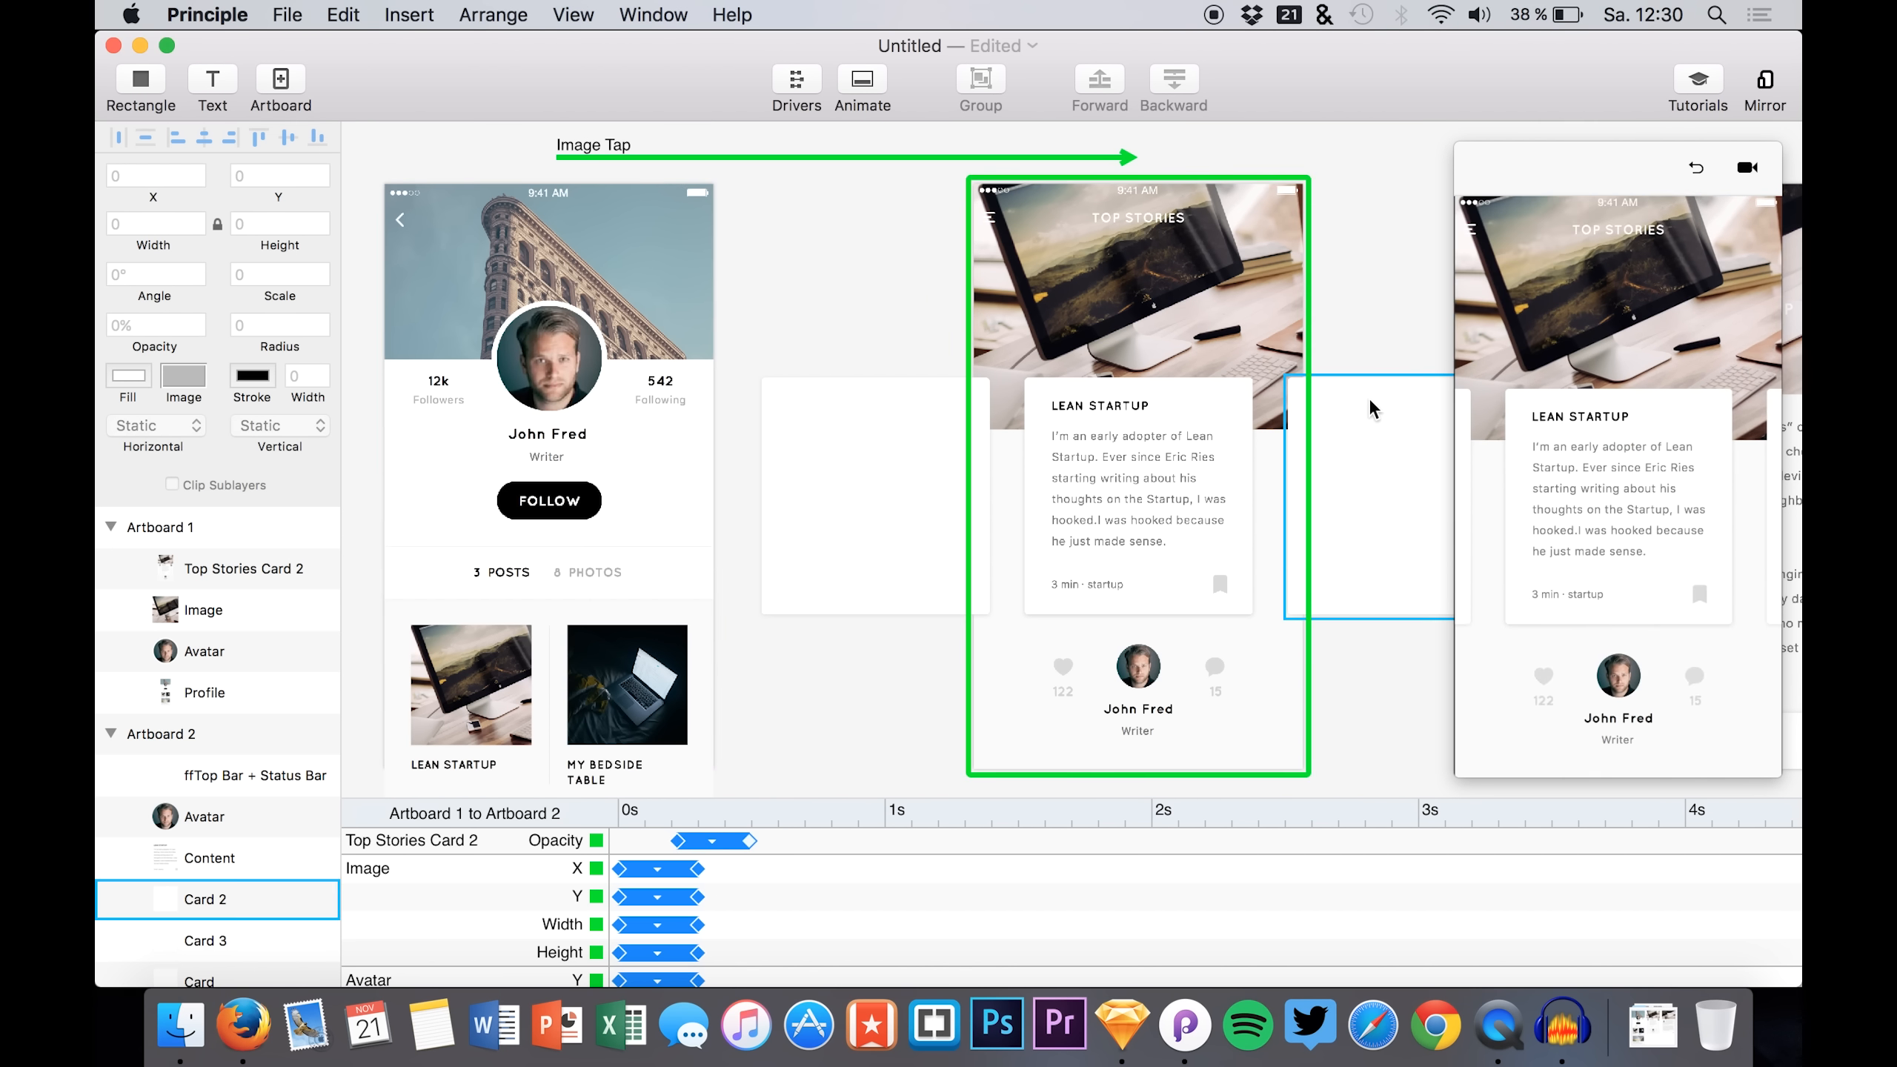
- Move the Top Stories Card 2 opacity animation slightly earlier to start at about 0.17 s, and reset the preview
click(711, 841)
drag(704, 841, 698, 842)
click(1696, 167)
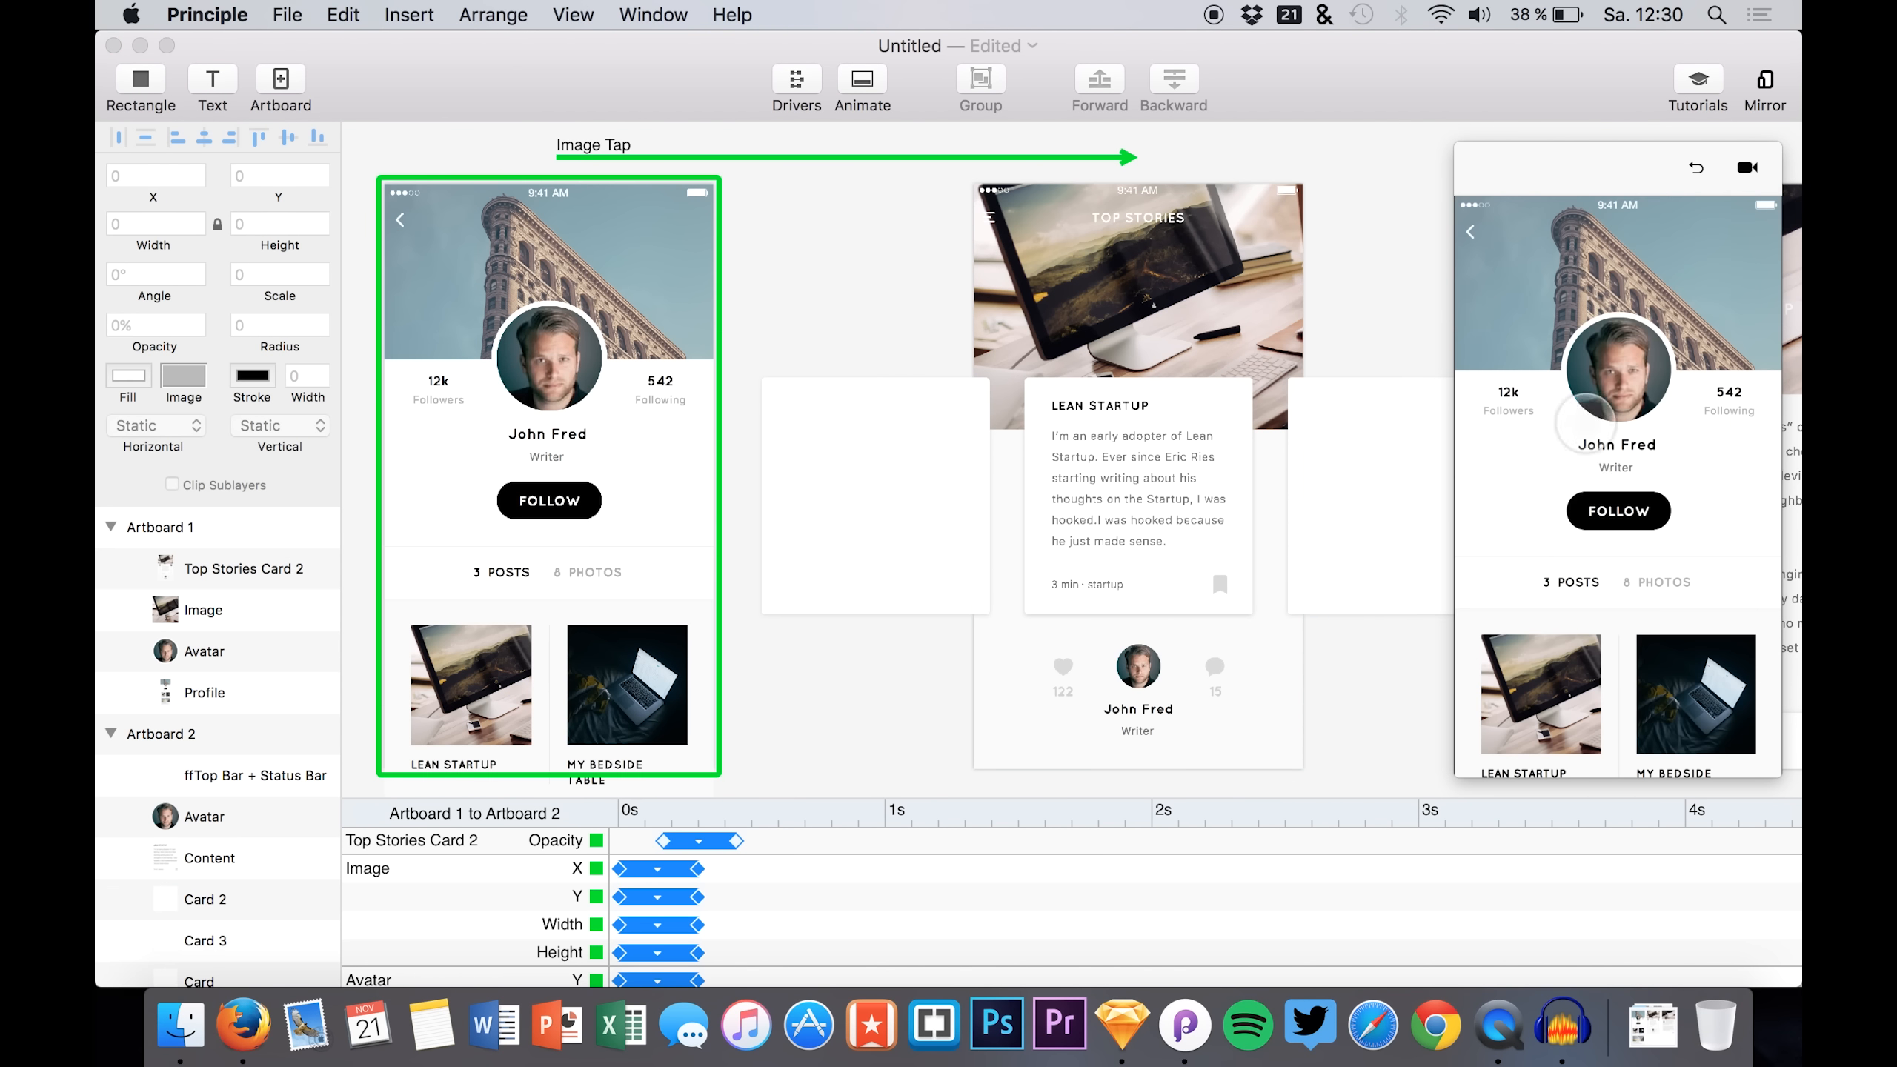
- Replay the image transition and shift the Top Stories Card 2 opacity animation to run from about 0.22 s to 0.5 s
click(1541, 665)
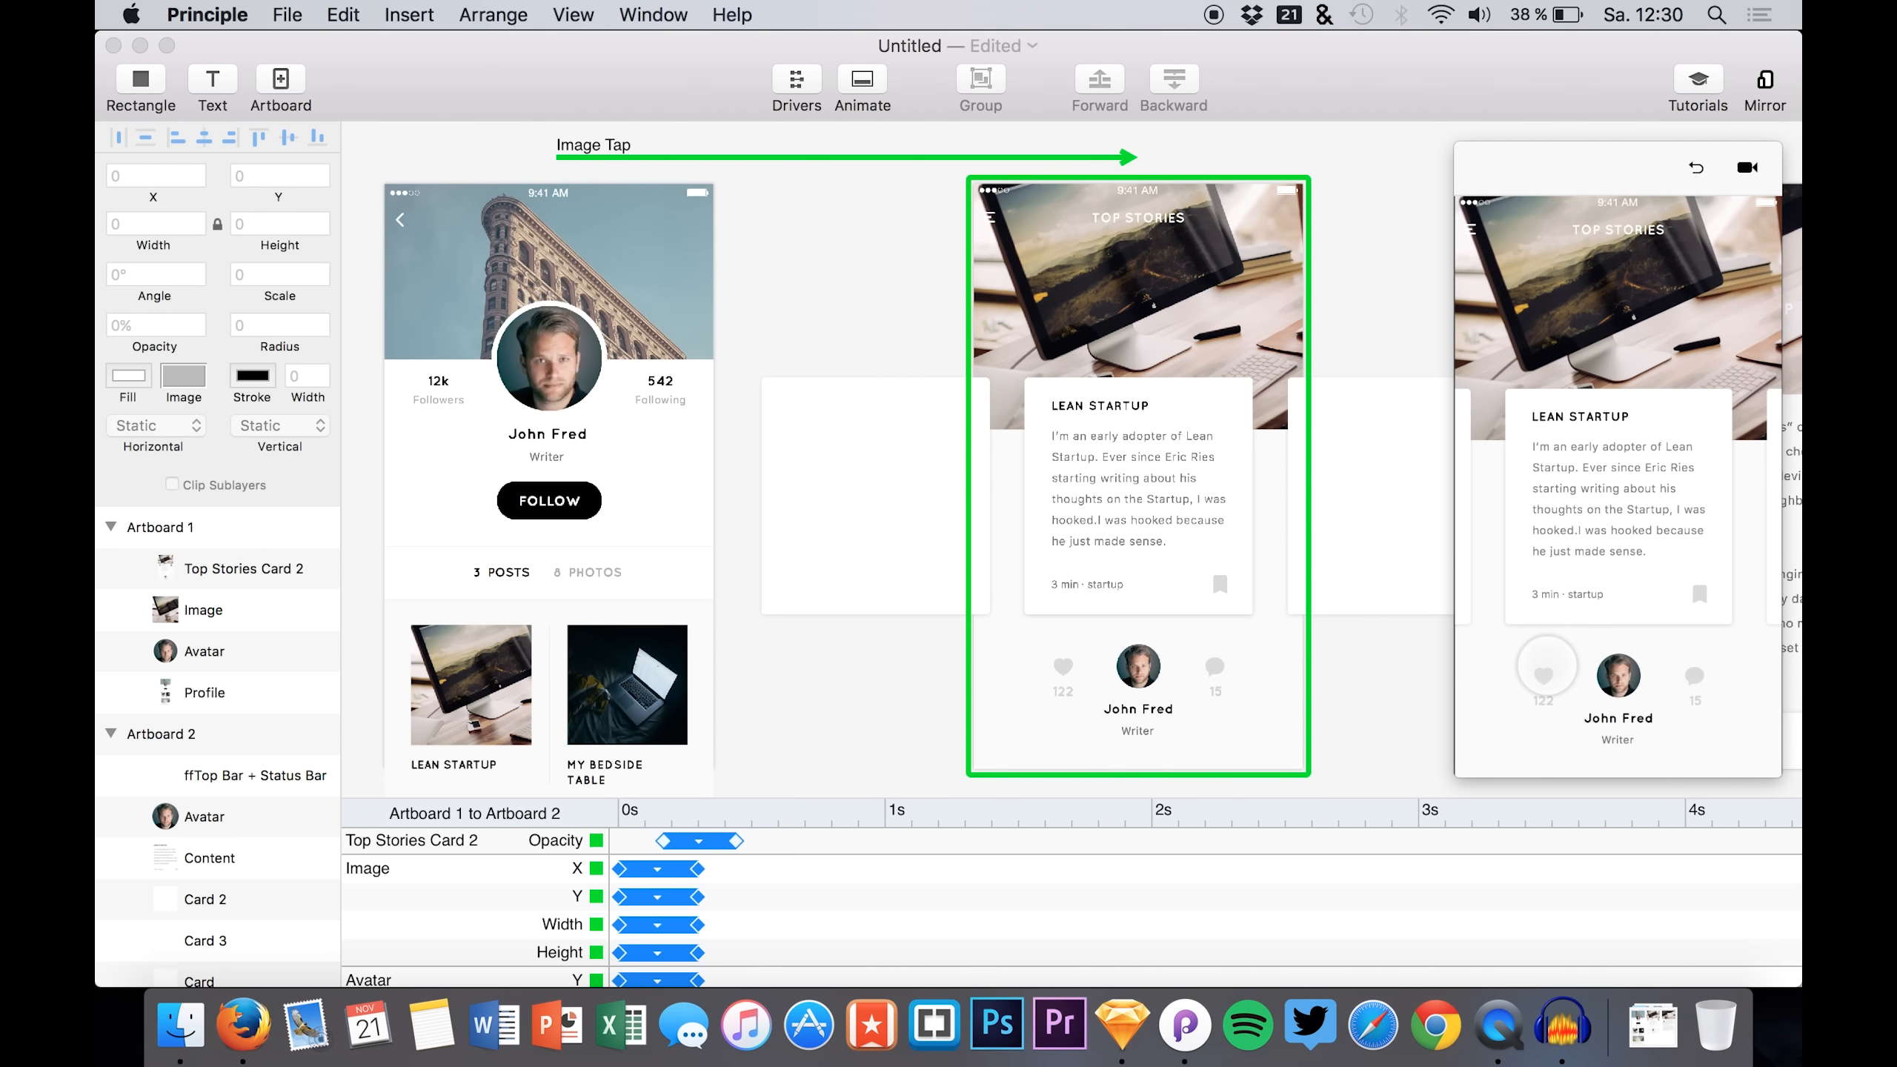
click(1696, 167)
click(1491, 723)
click(513, 861)
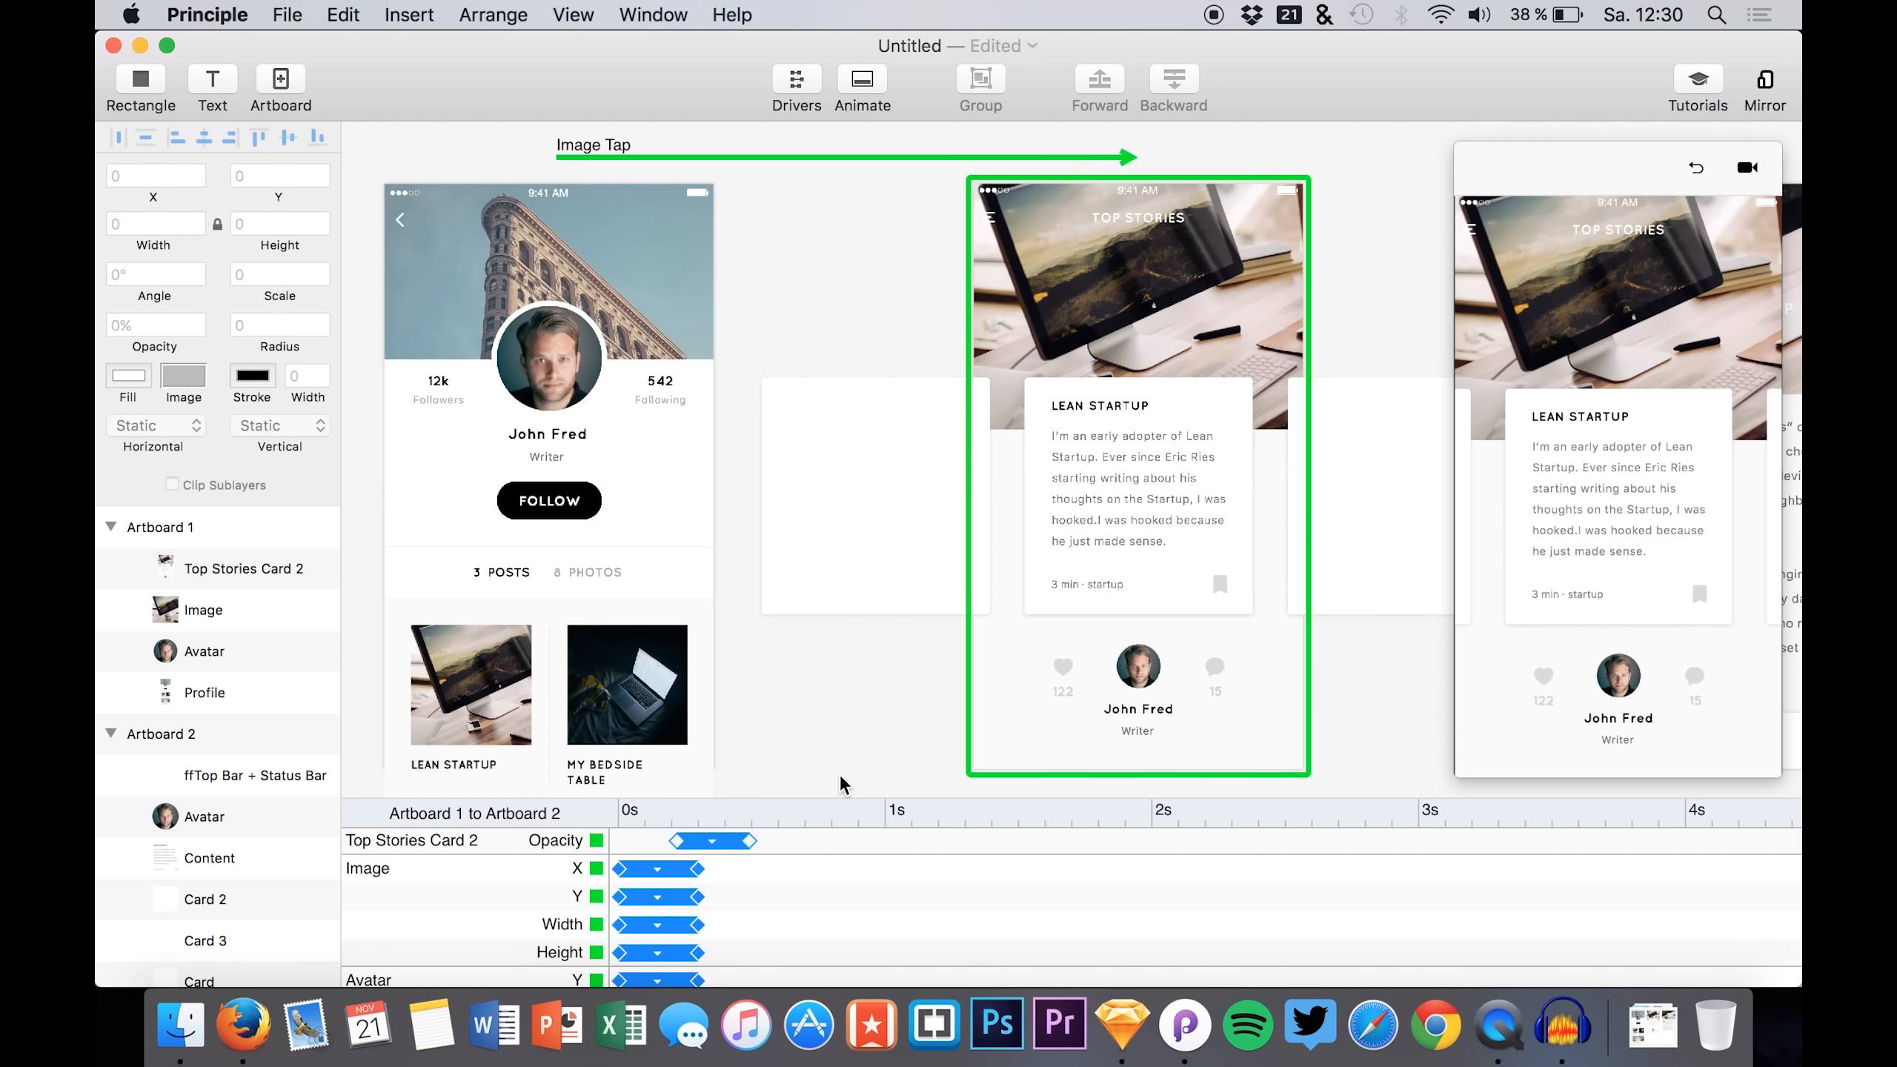
- Replay the profile-to-top-stories transition repeatedly in the preview to check the new opacity timing
click(1697, 181)
click(1696, 170)
click(1516, 714)
click(1703, 173)
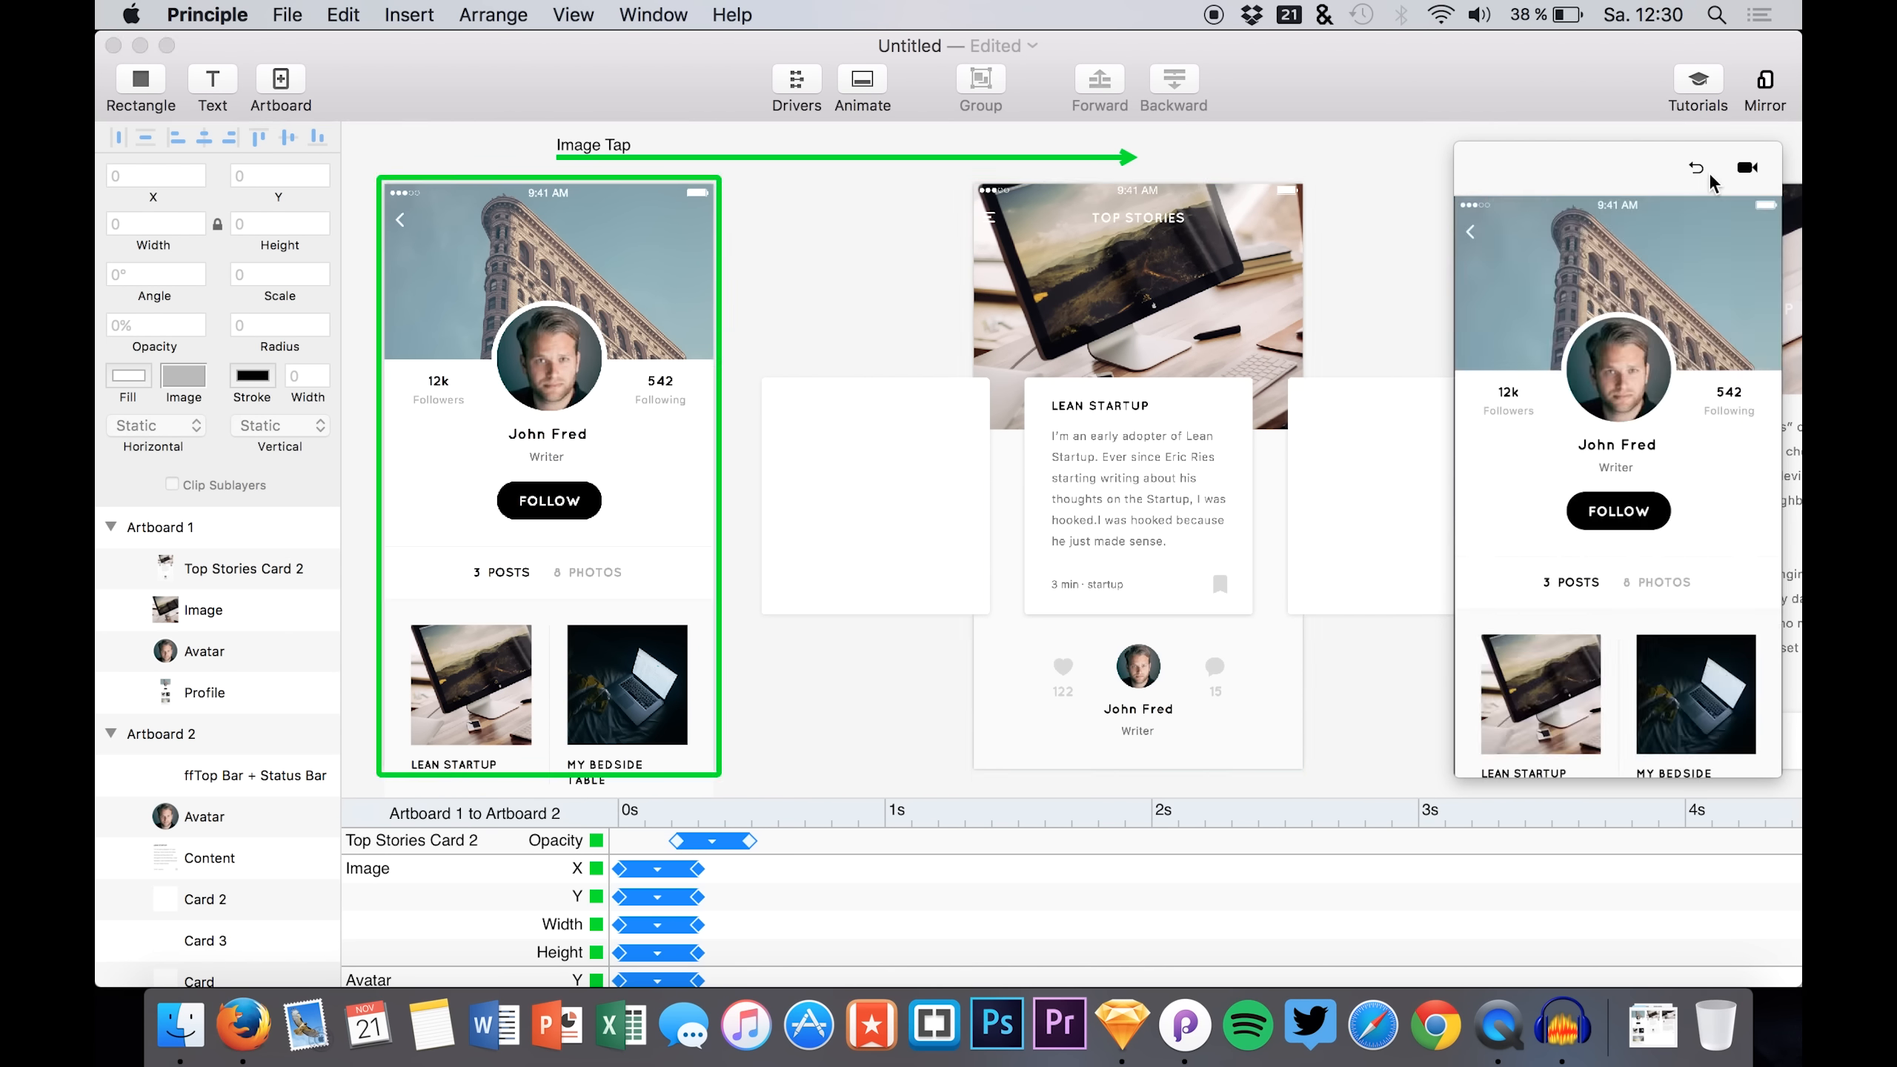
click(1540, 703)
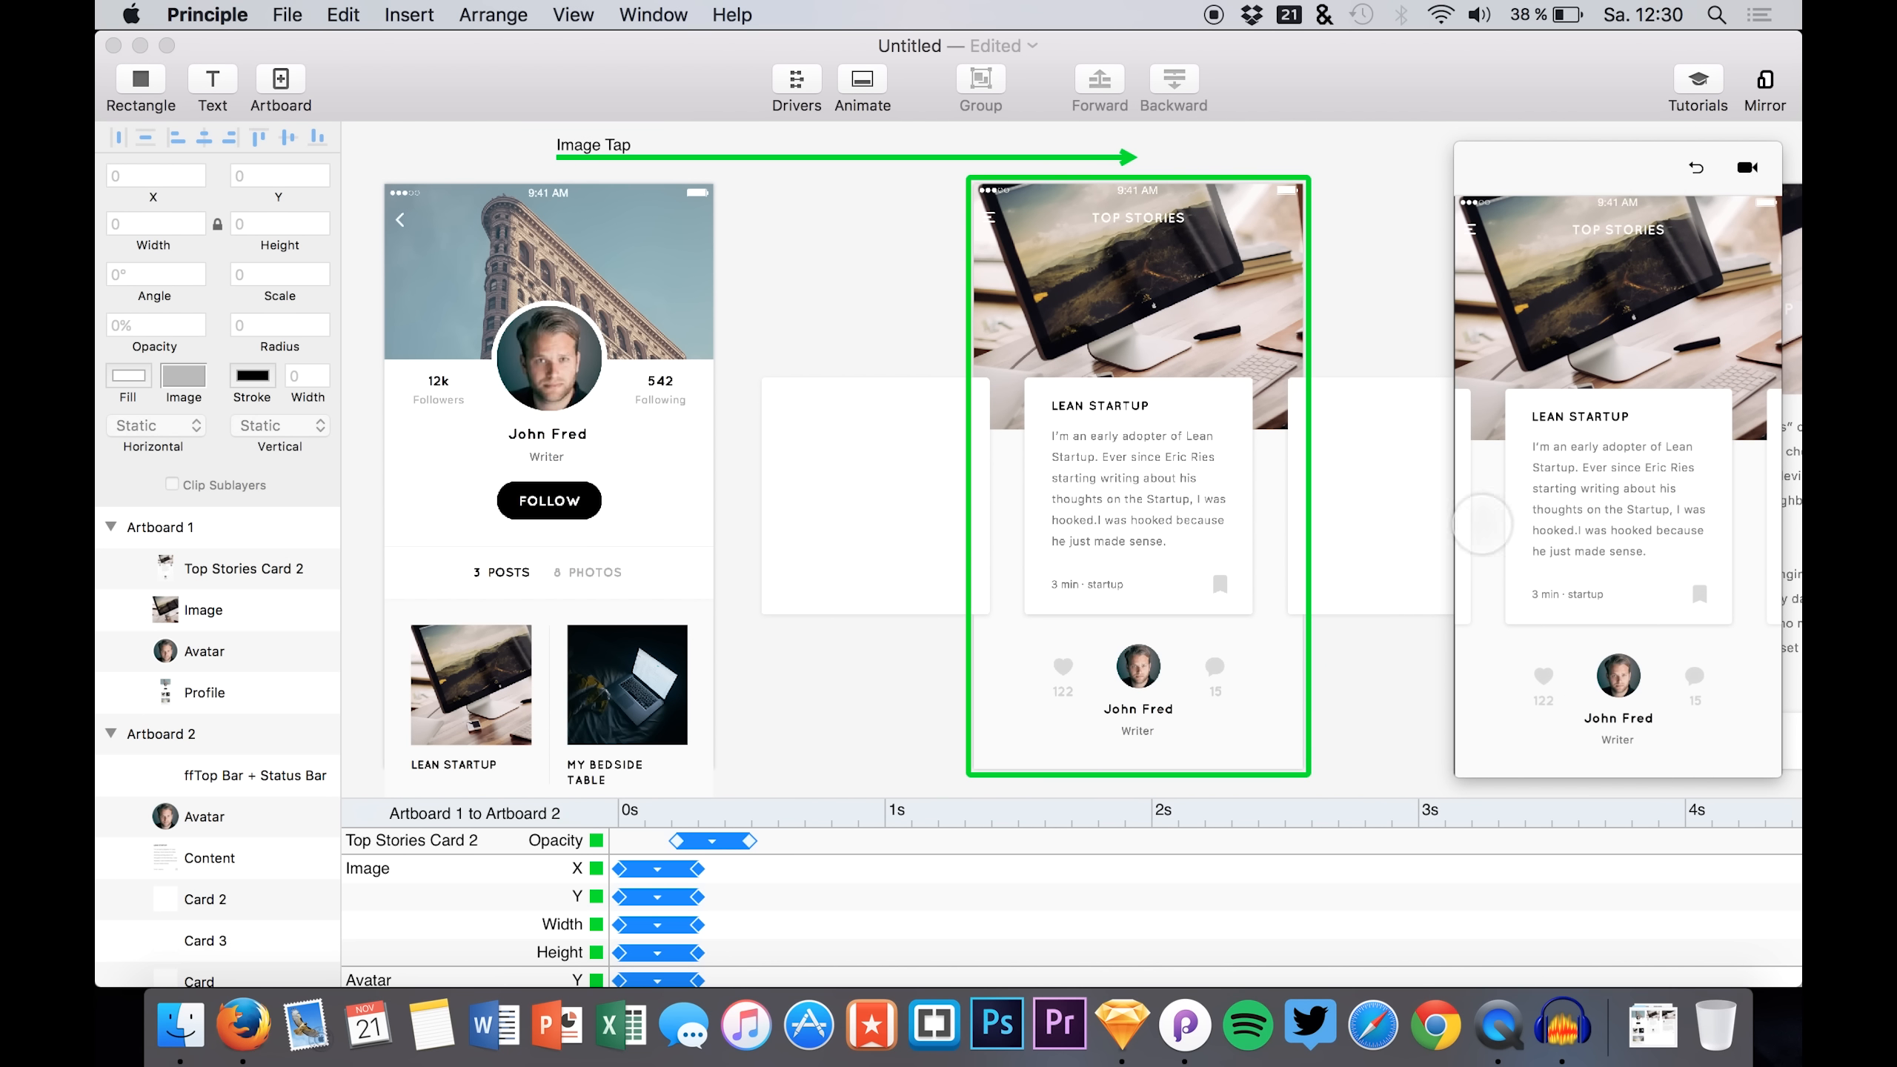
click(1708, 174)
click(1569, 641)
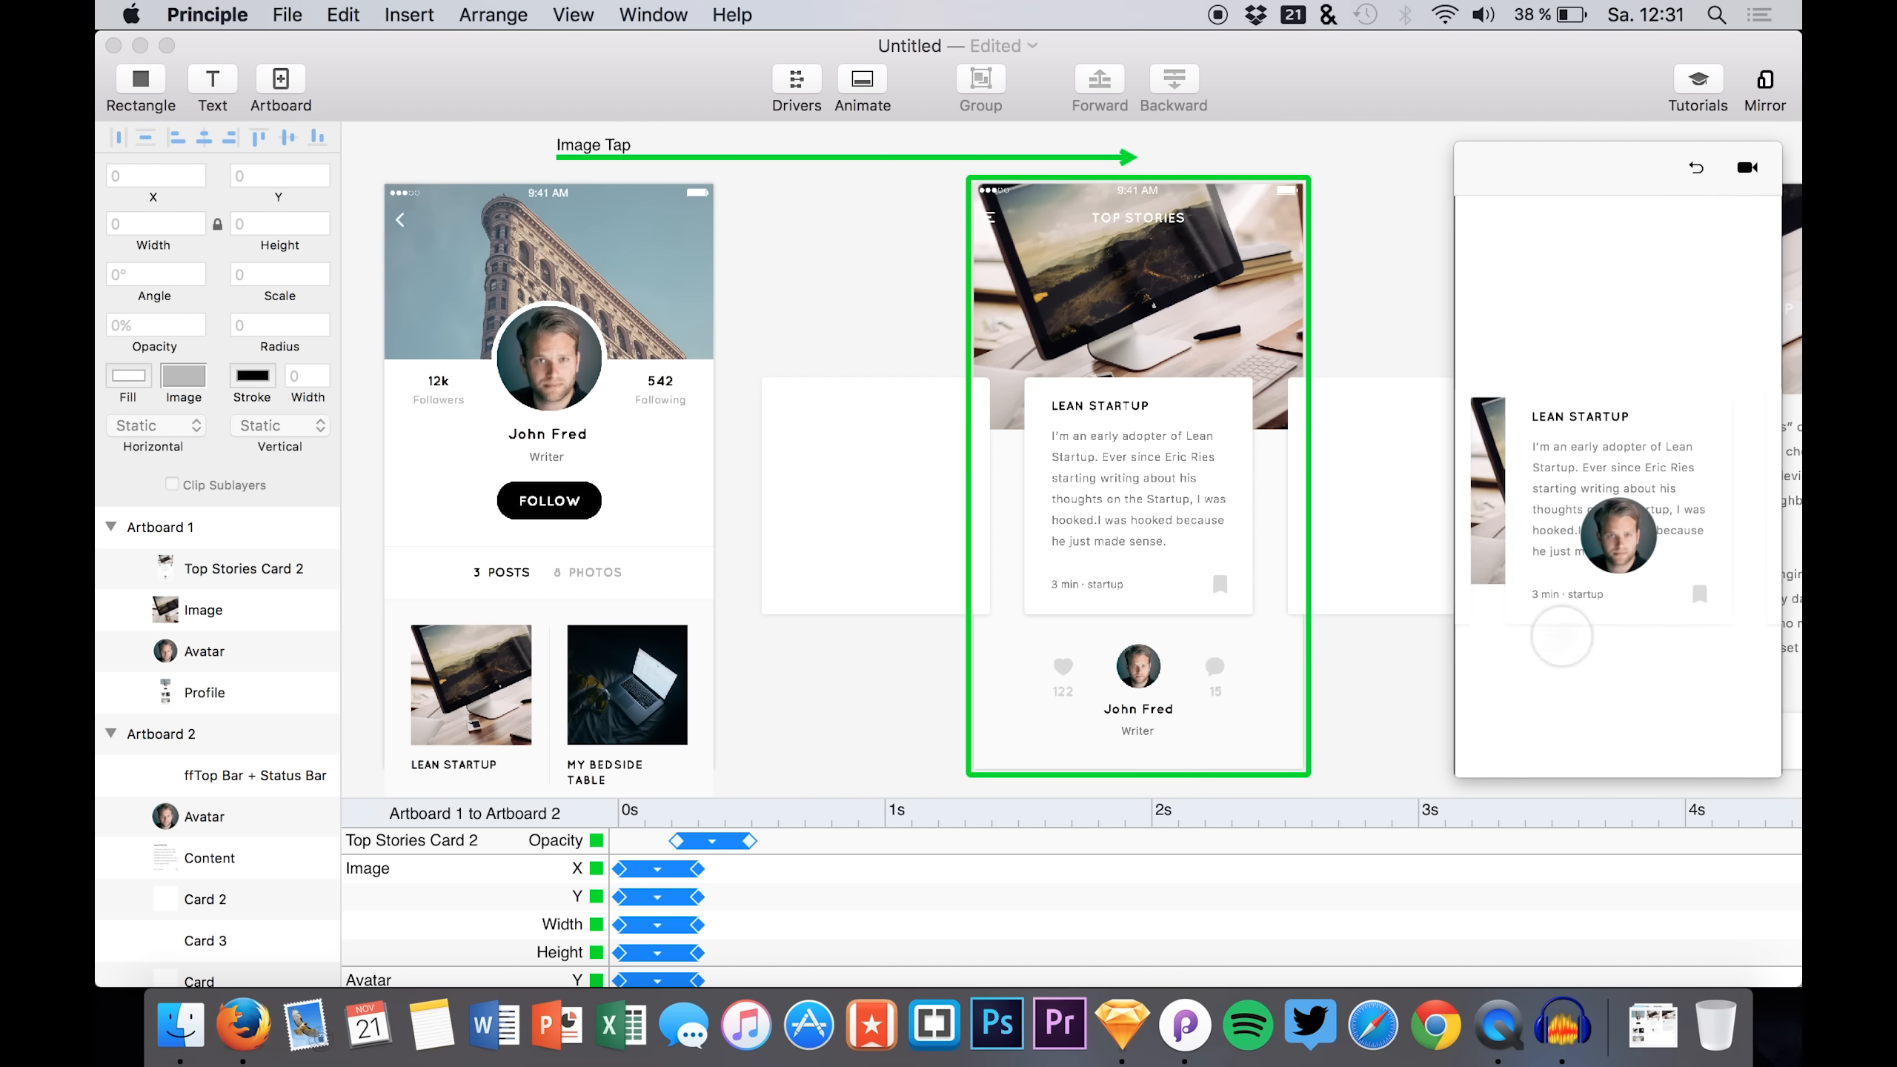
click(1704, 173)
click(1540, 673)
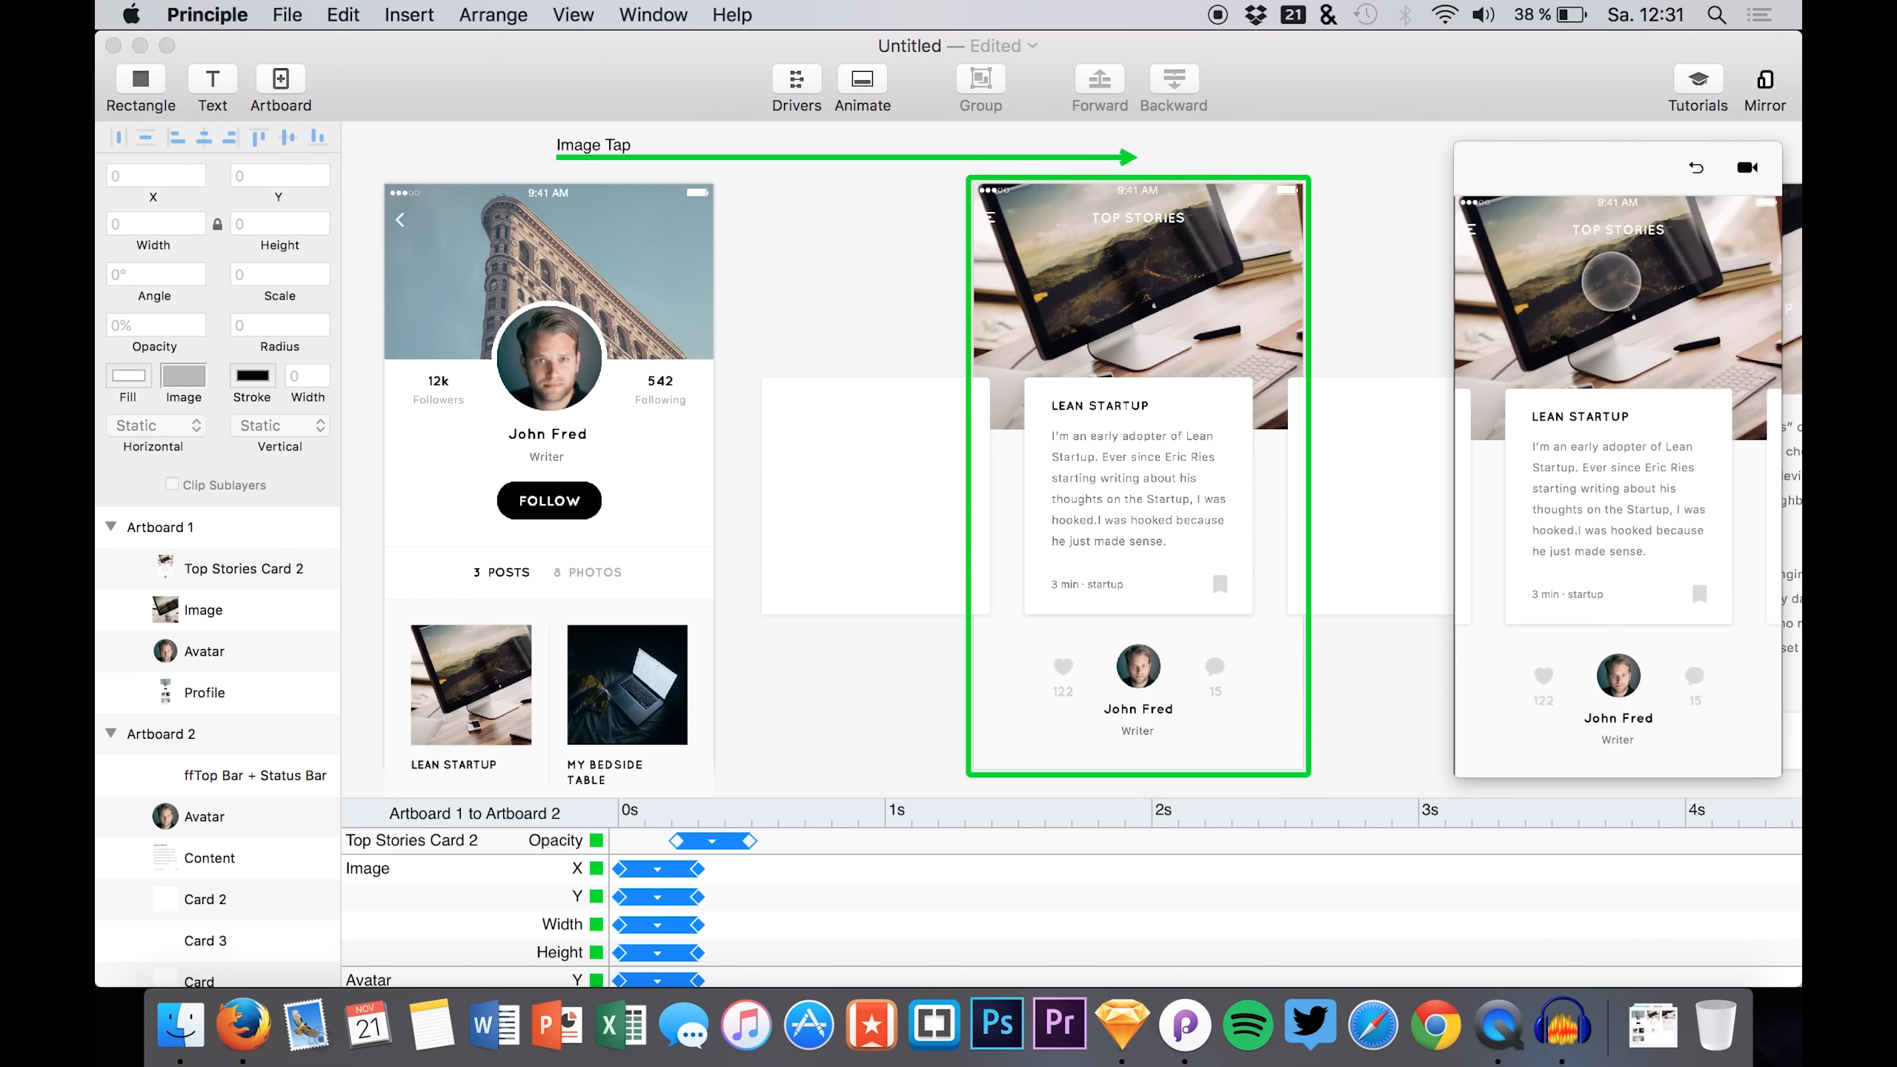
click(1702, 173)
click(1516, 695)
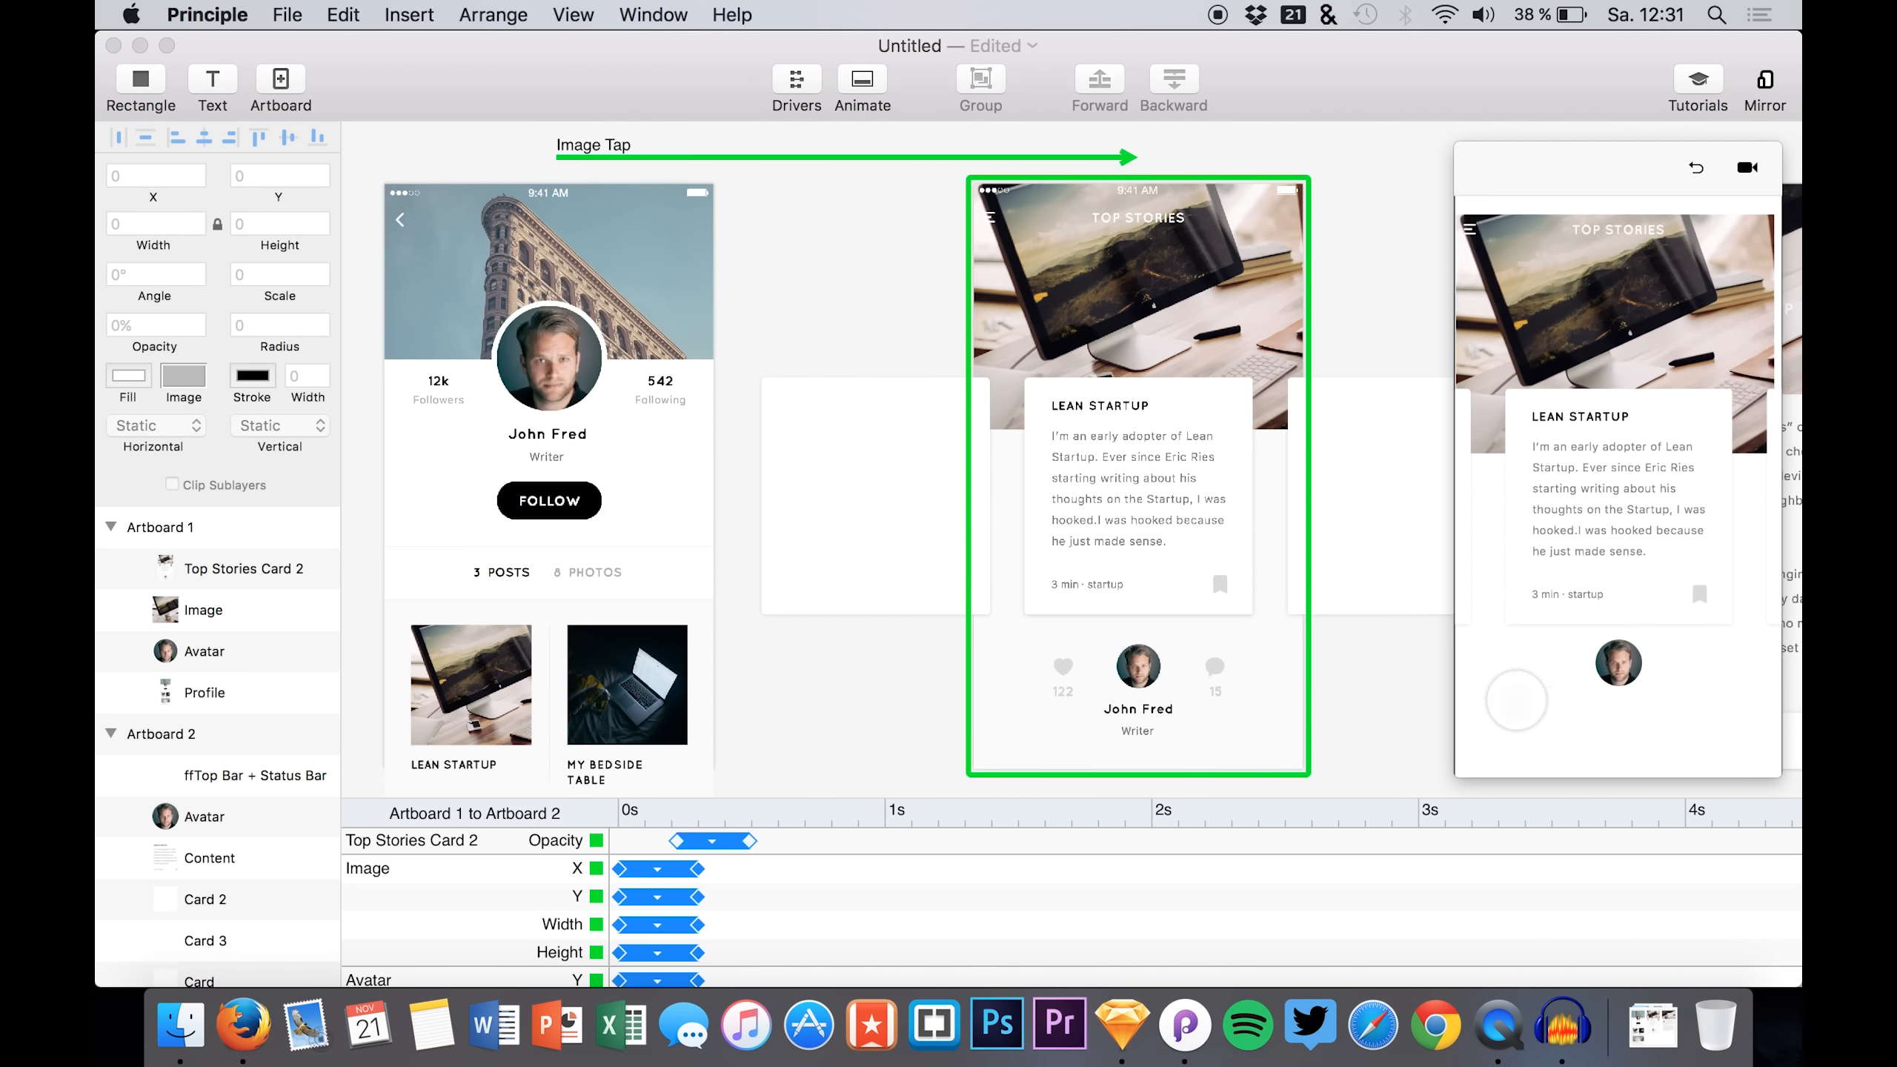
click(1694, 173)
click(1536, 688)
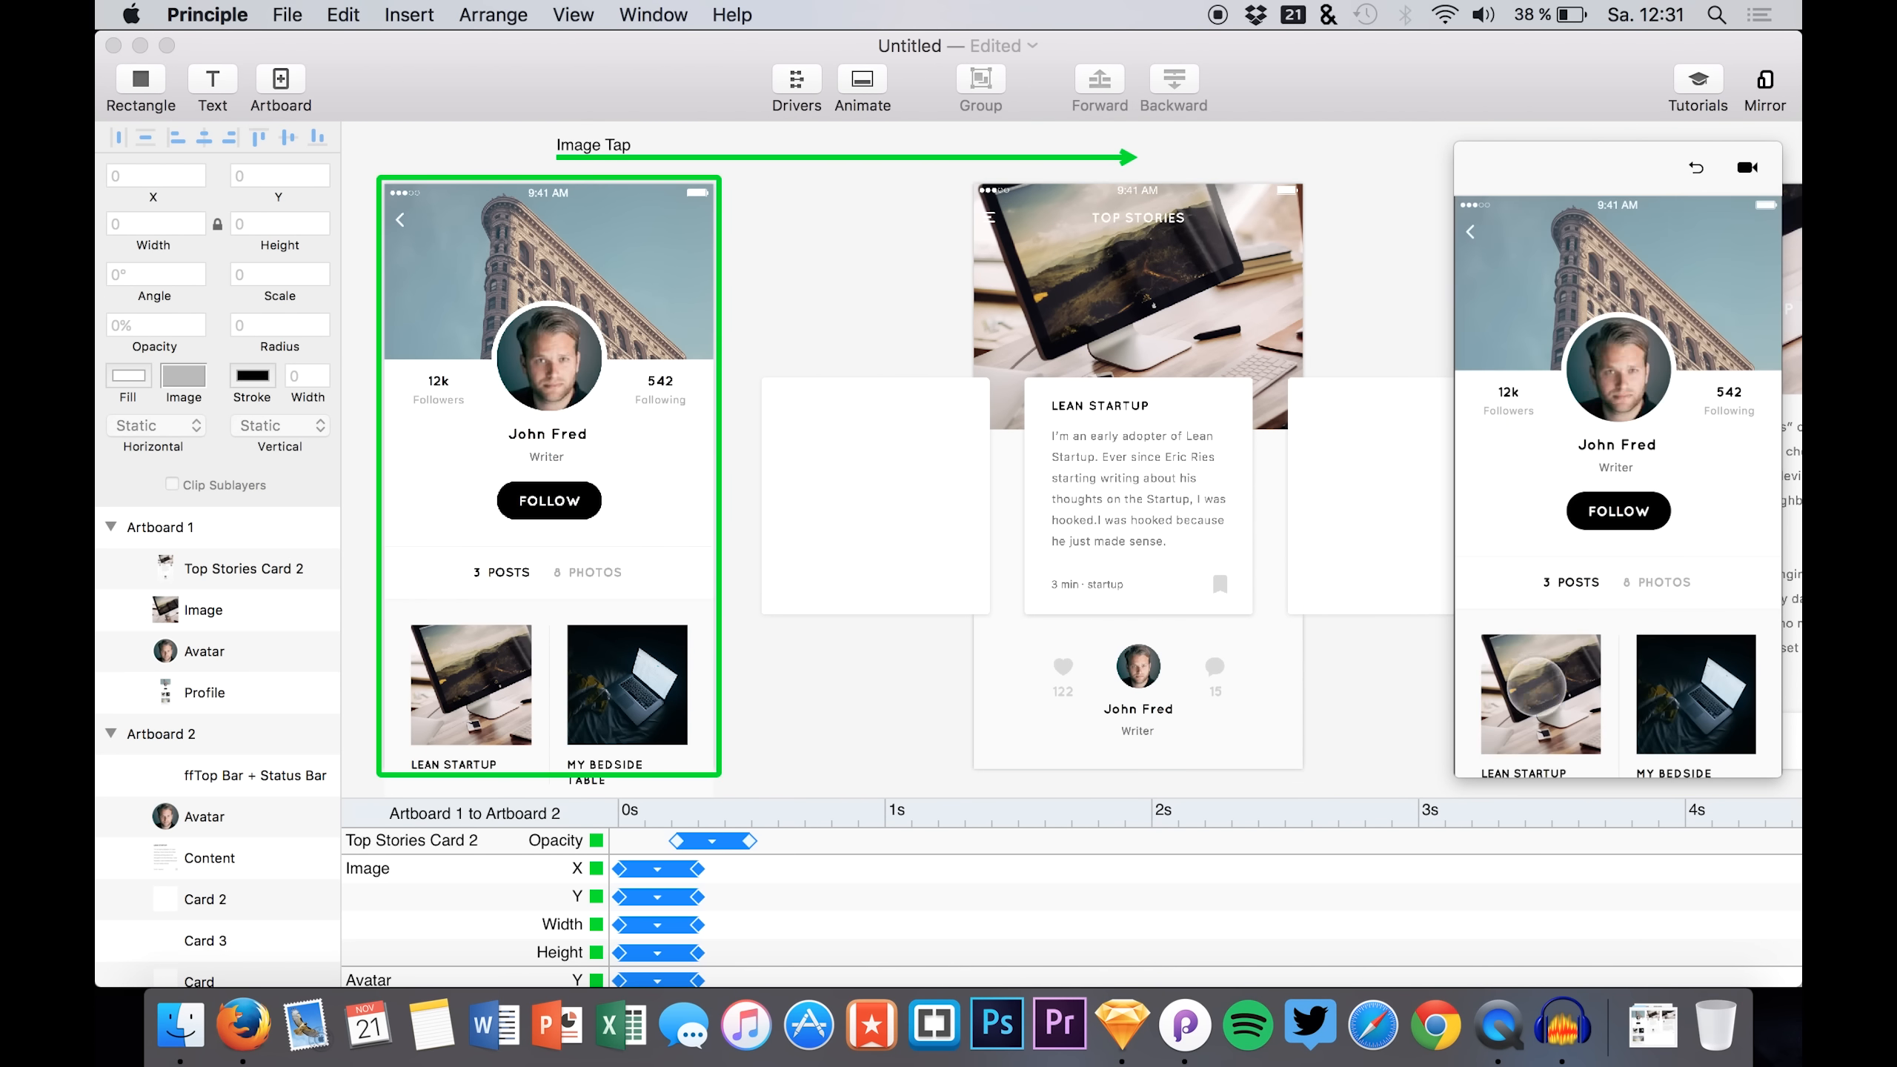
click(1695, 167)
click(1524, 688)
- Add a Tap transition from Artboard 2's Content layer to the detail story artboard
click(1090, 616)
scroll(1090, 616, right, 5)
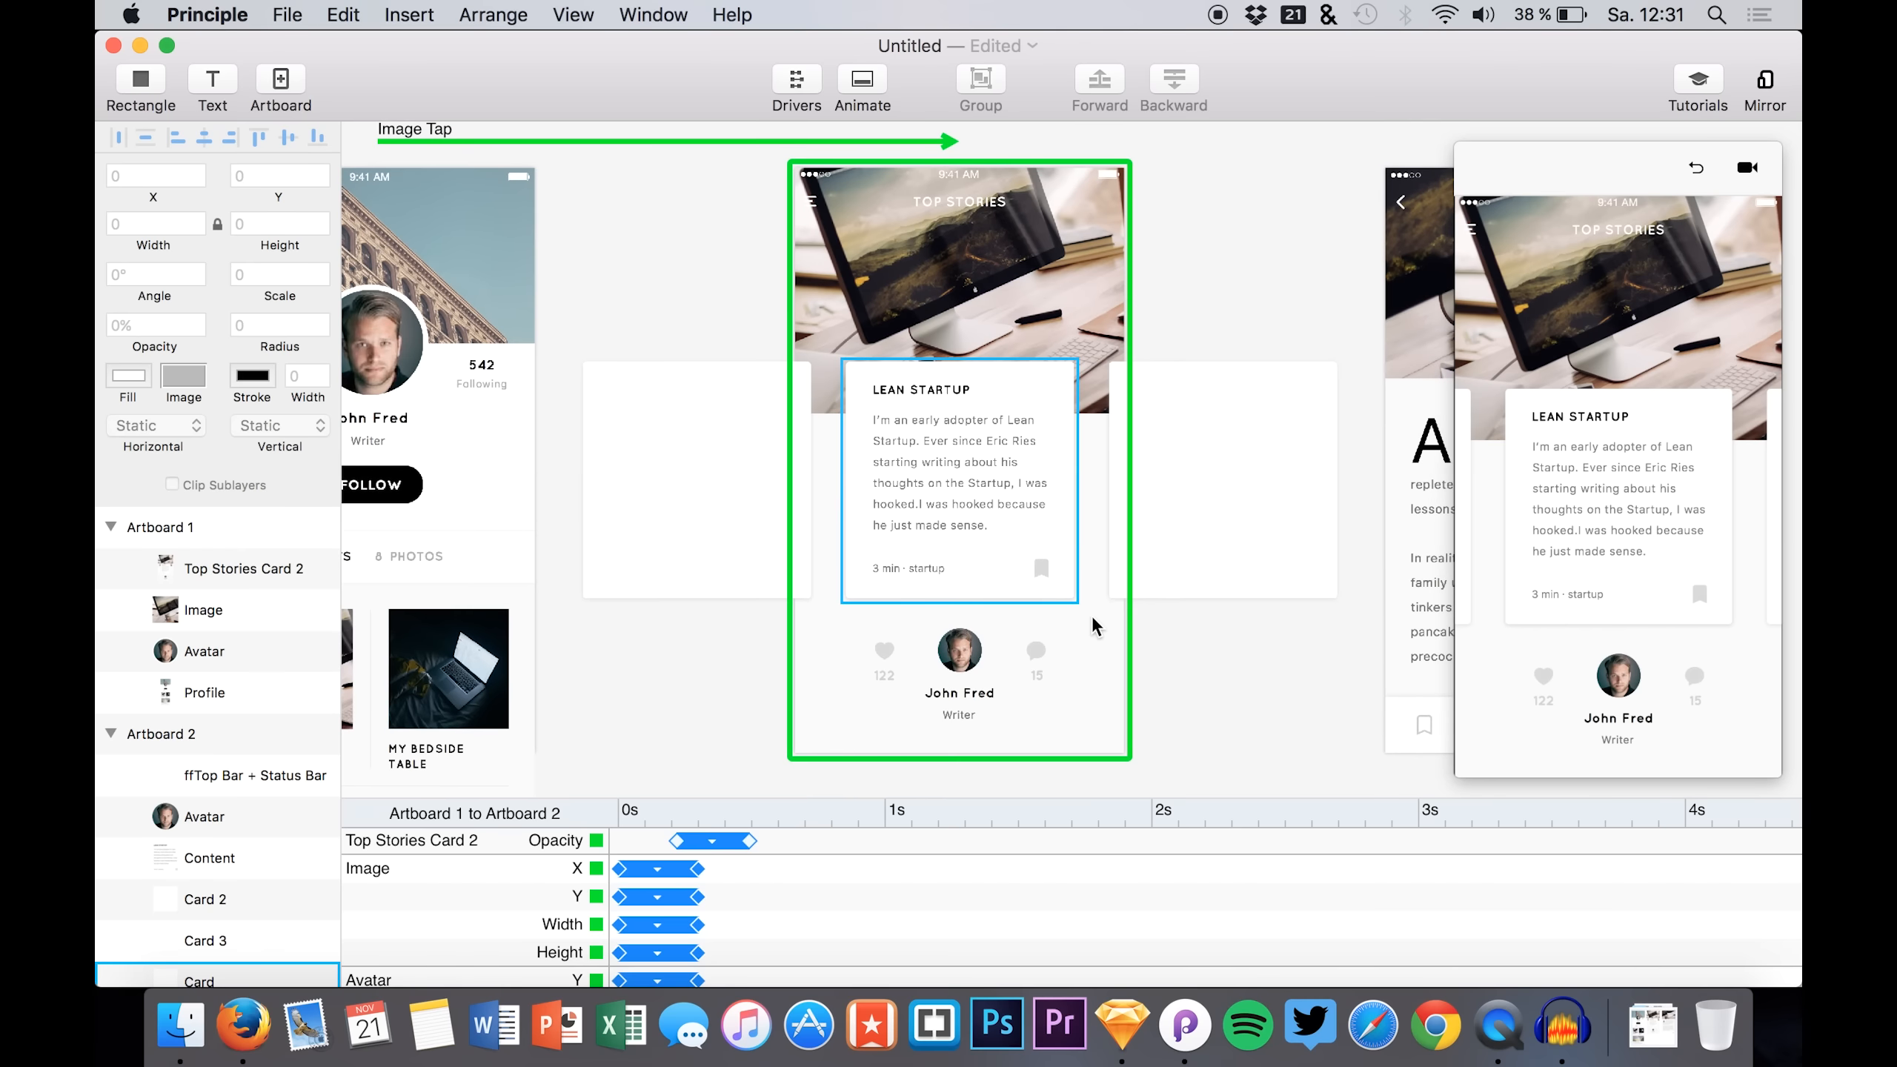
scroll(1090, 615, right, 5)
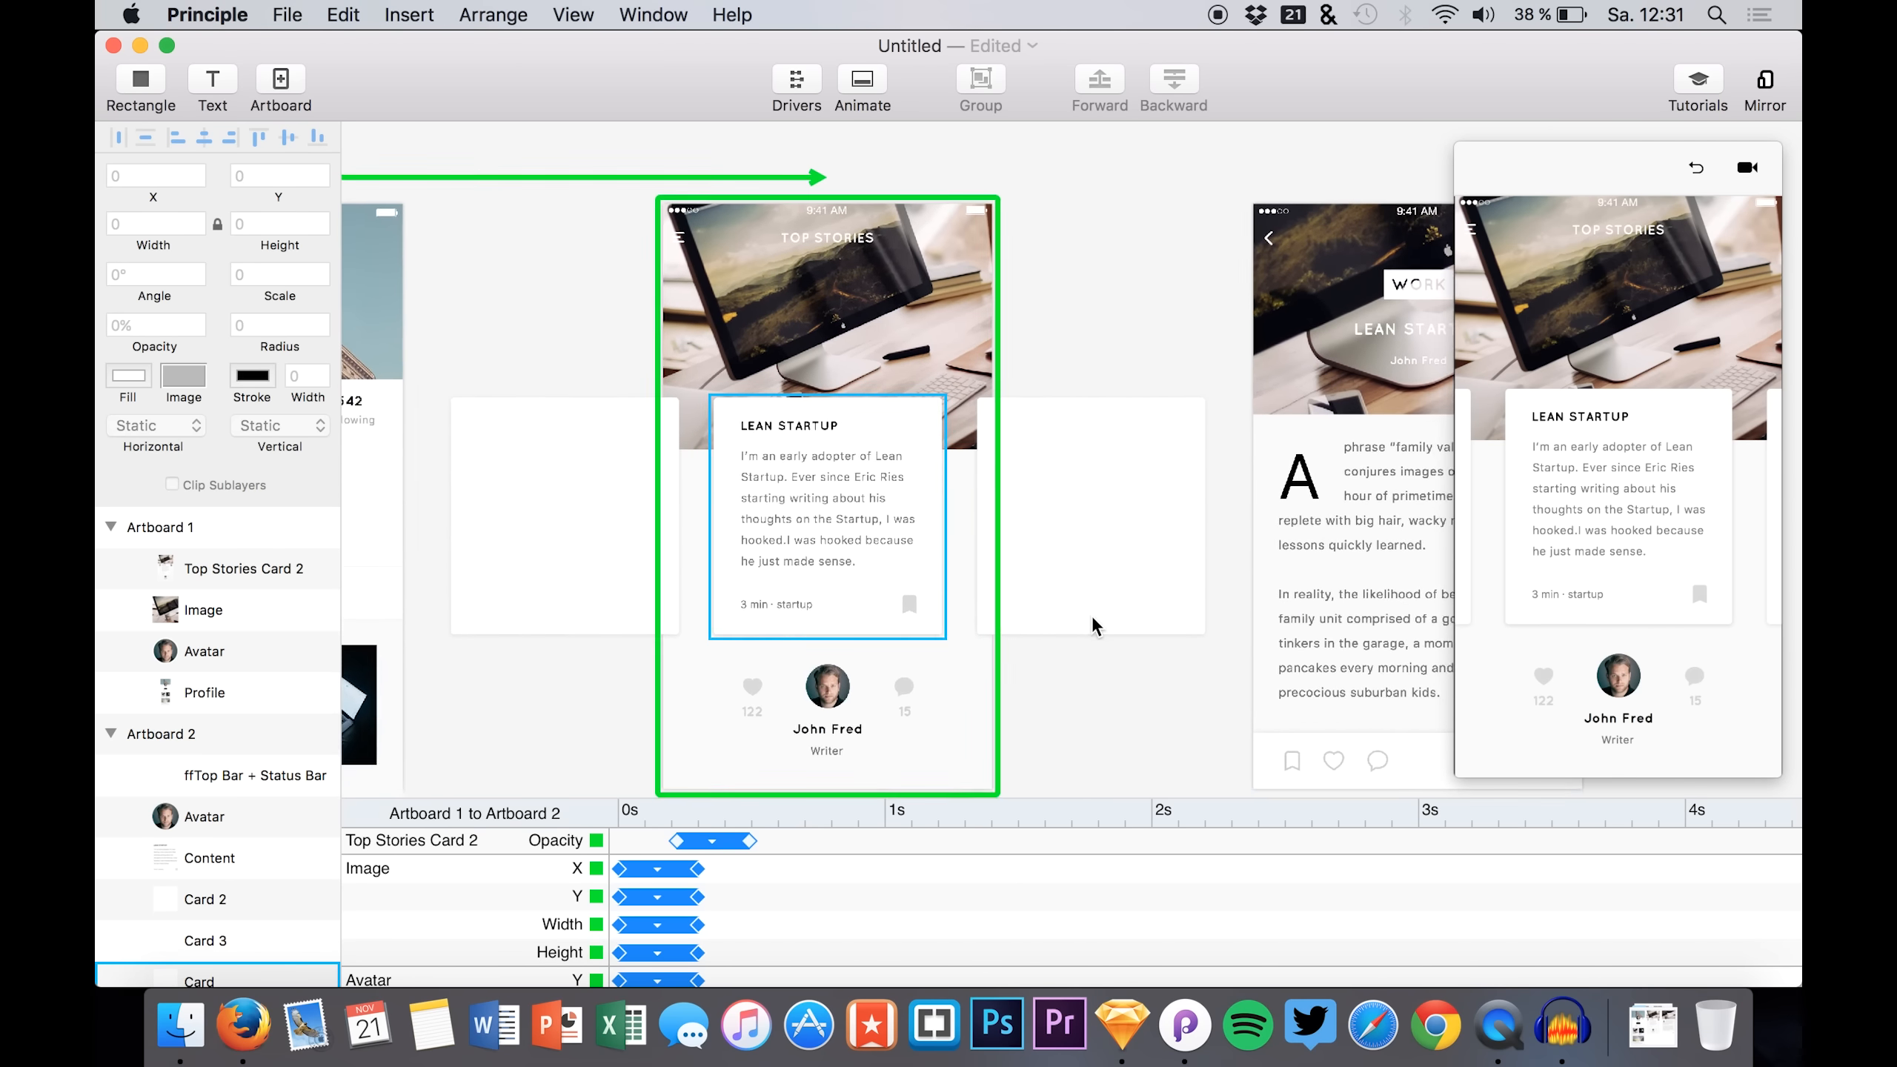
scroll(1090, 615, left, 5)
scroll(1090, 615, right, 5)
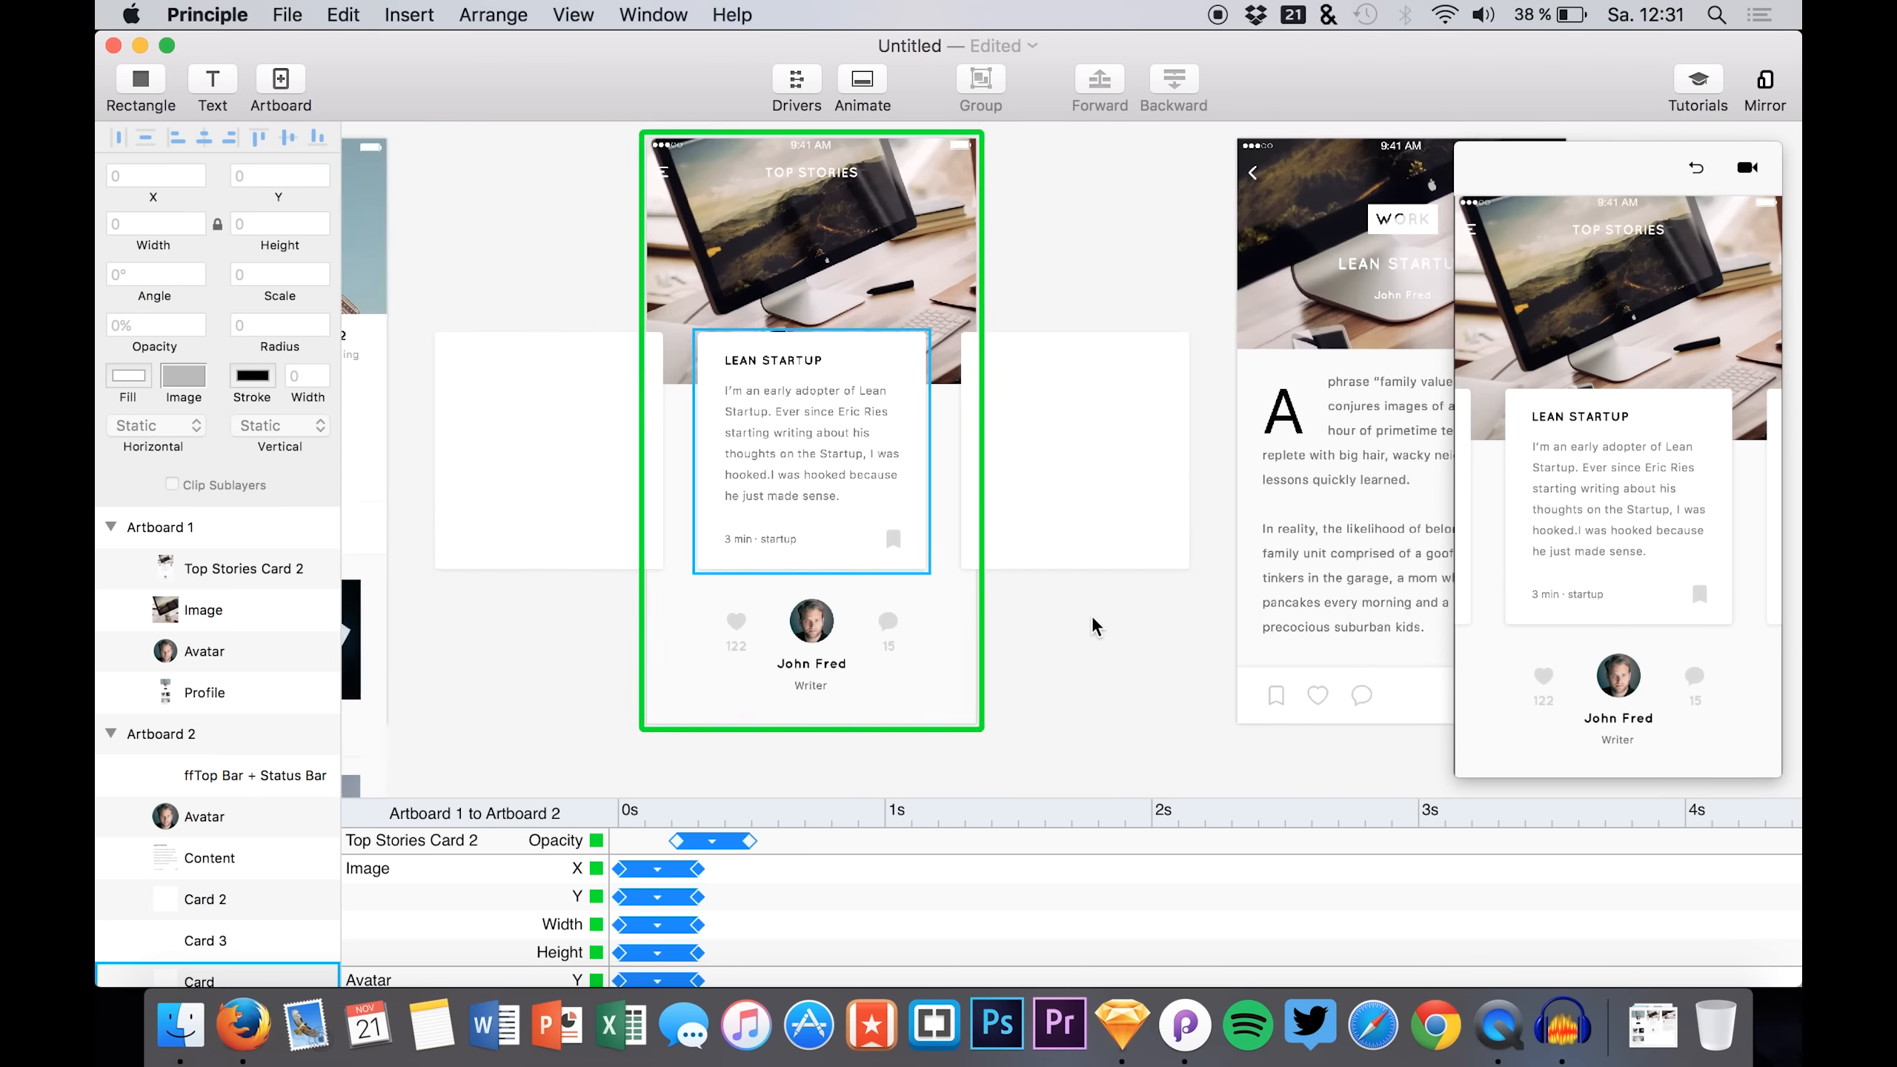
scroll(1090, 616, right, 1)
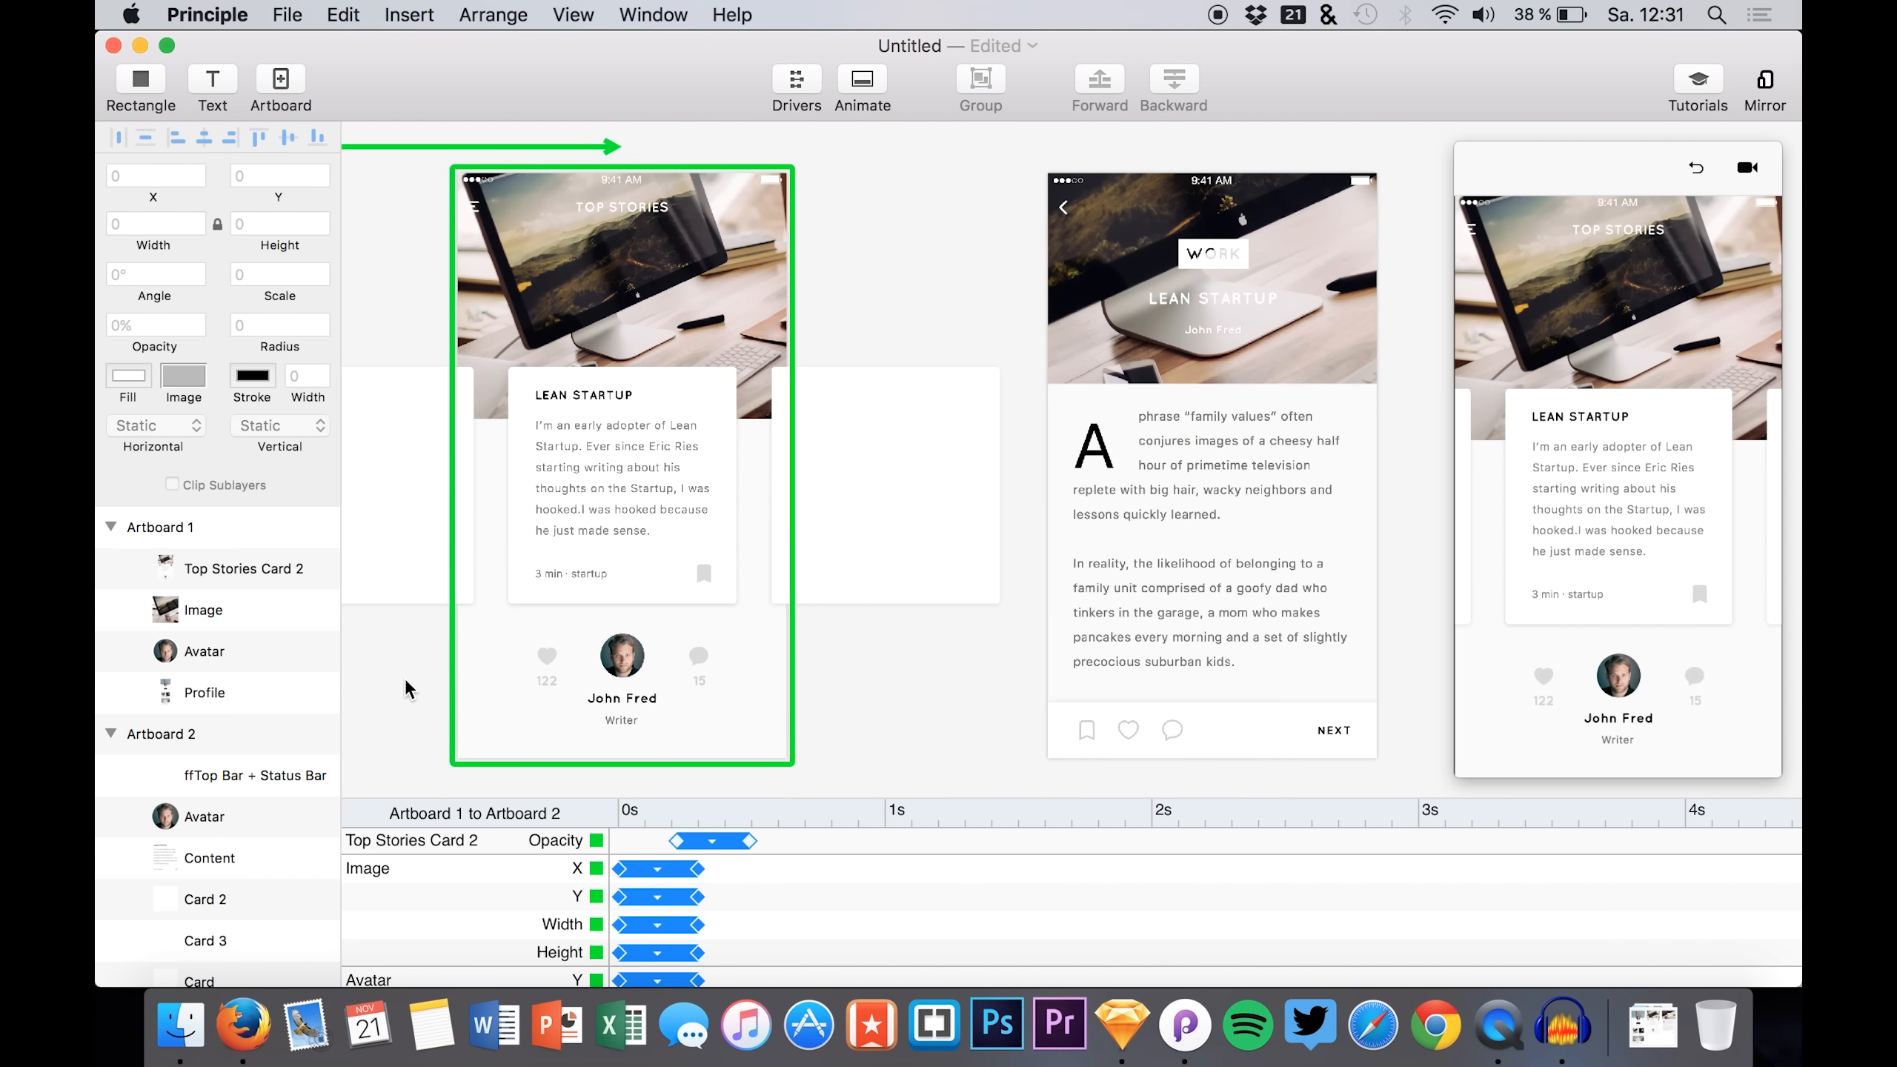
click(181, 869)
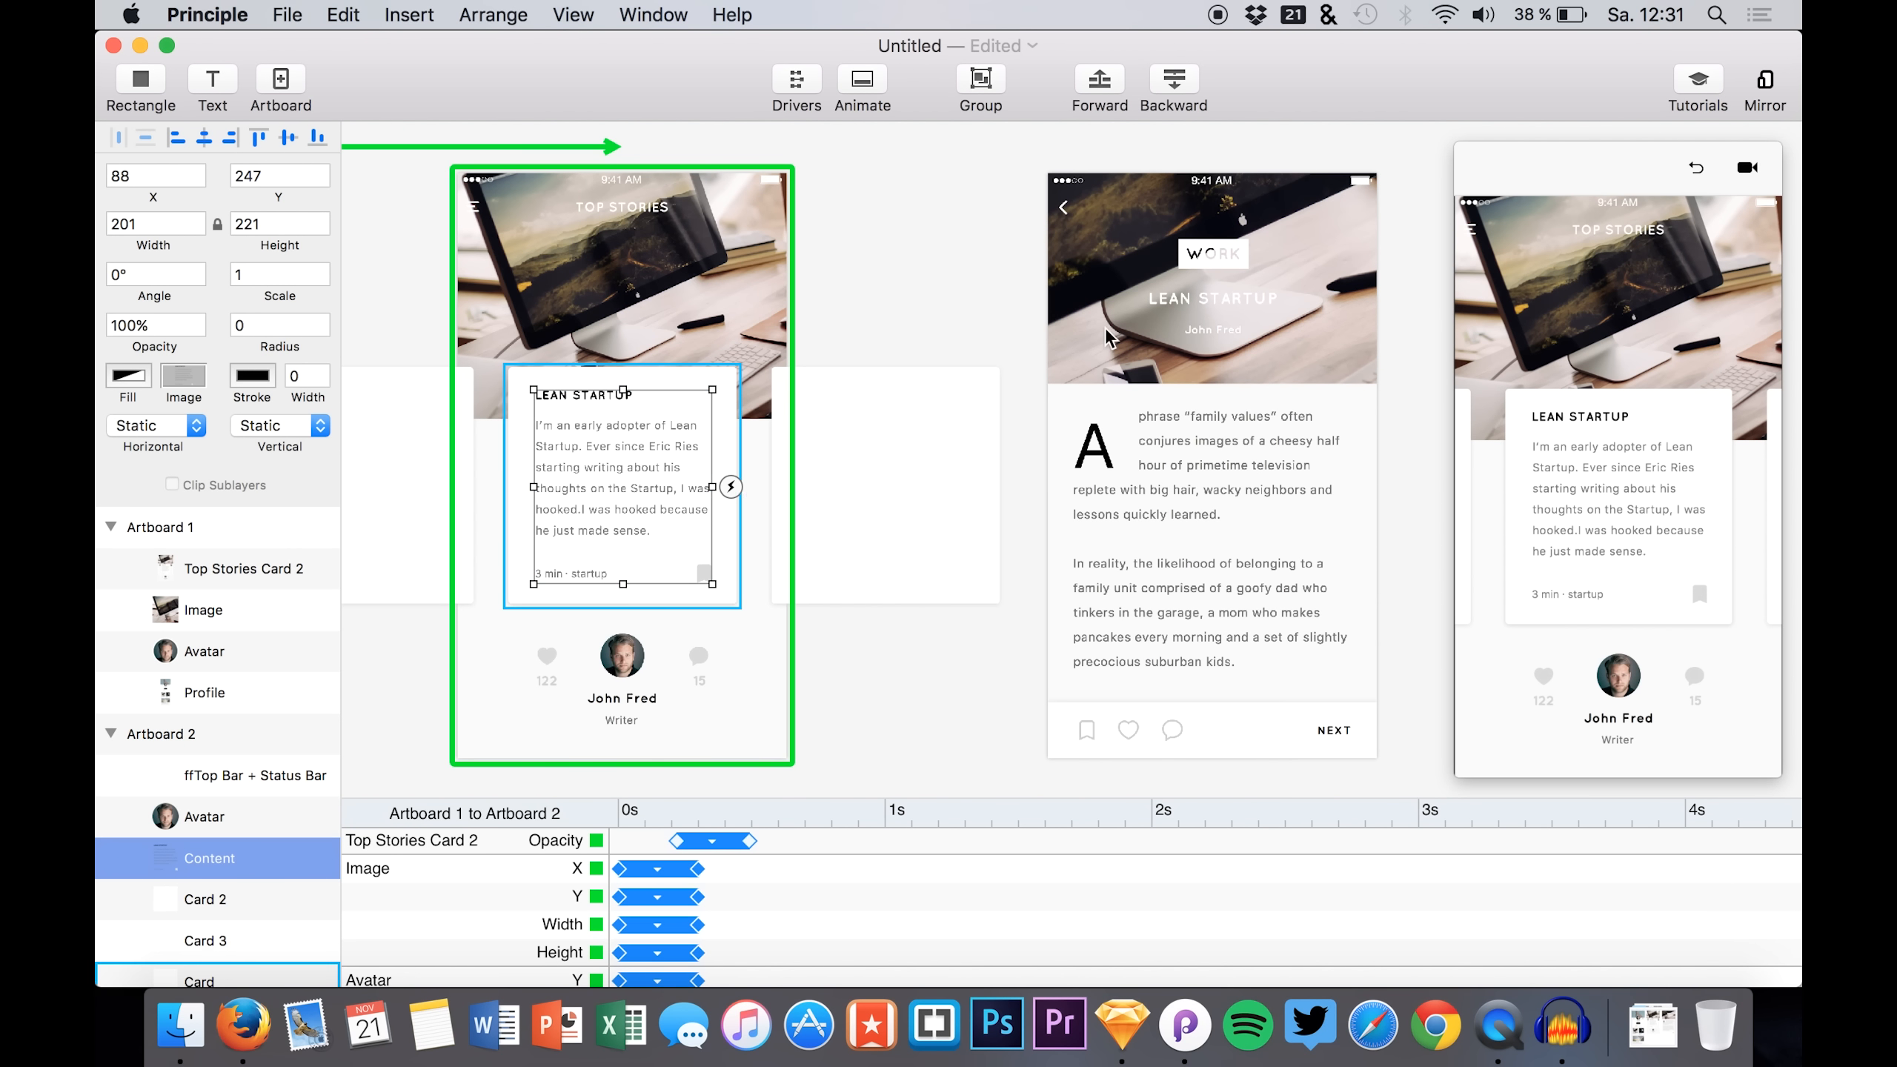
click(731, 486)
drag(758, 377, 1199, 366)
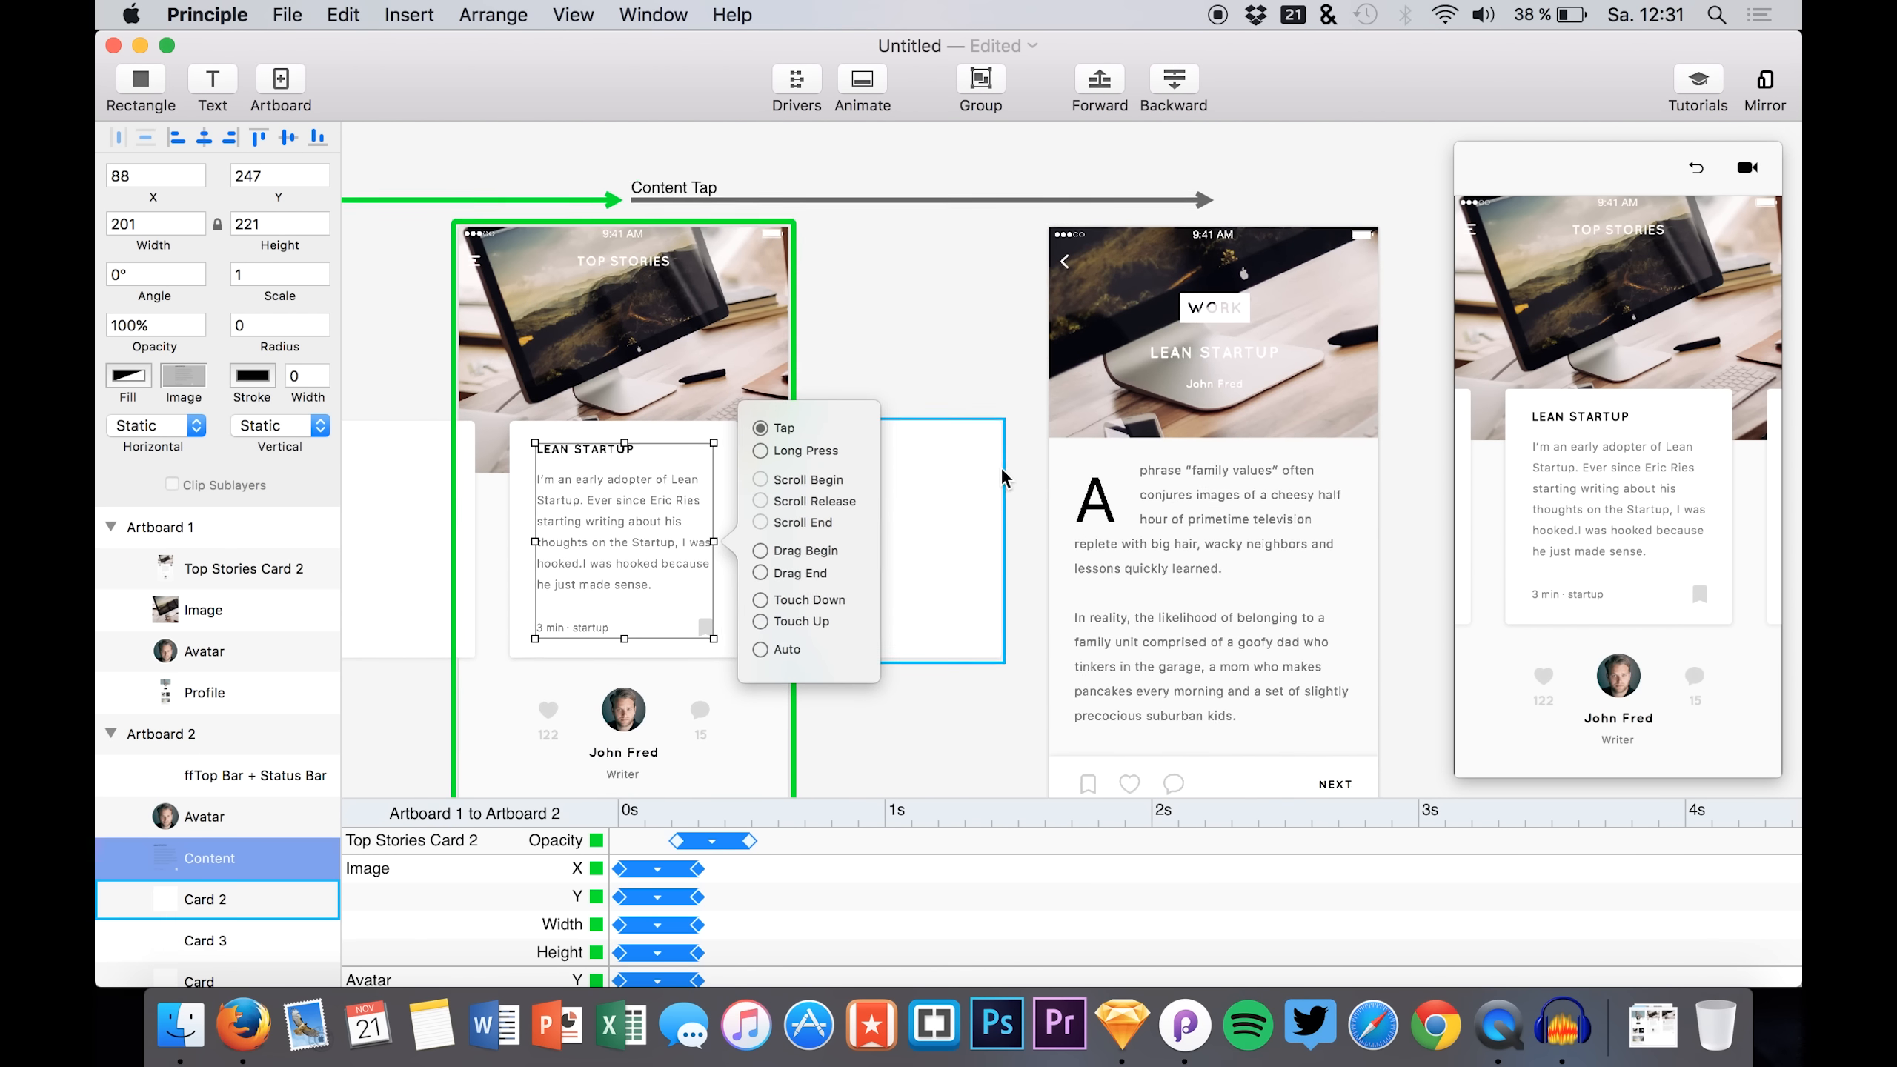
- Rename the Cover layer in Artboard 3 as Image to match the image layer in Artboard 2
scroll(1001, 478, down, 3)
scroll(1001, 478, left, 2)
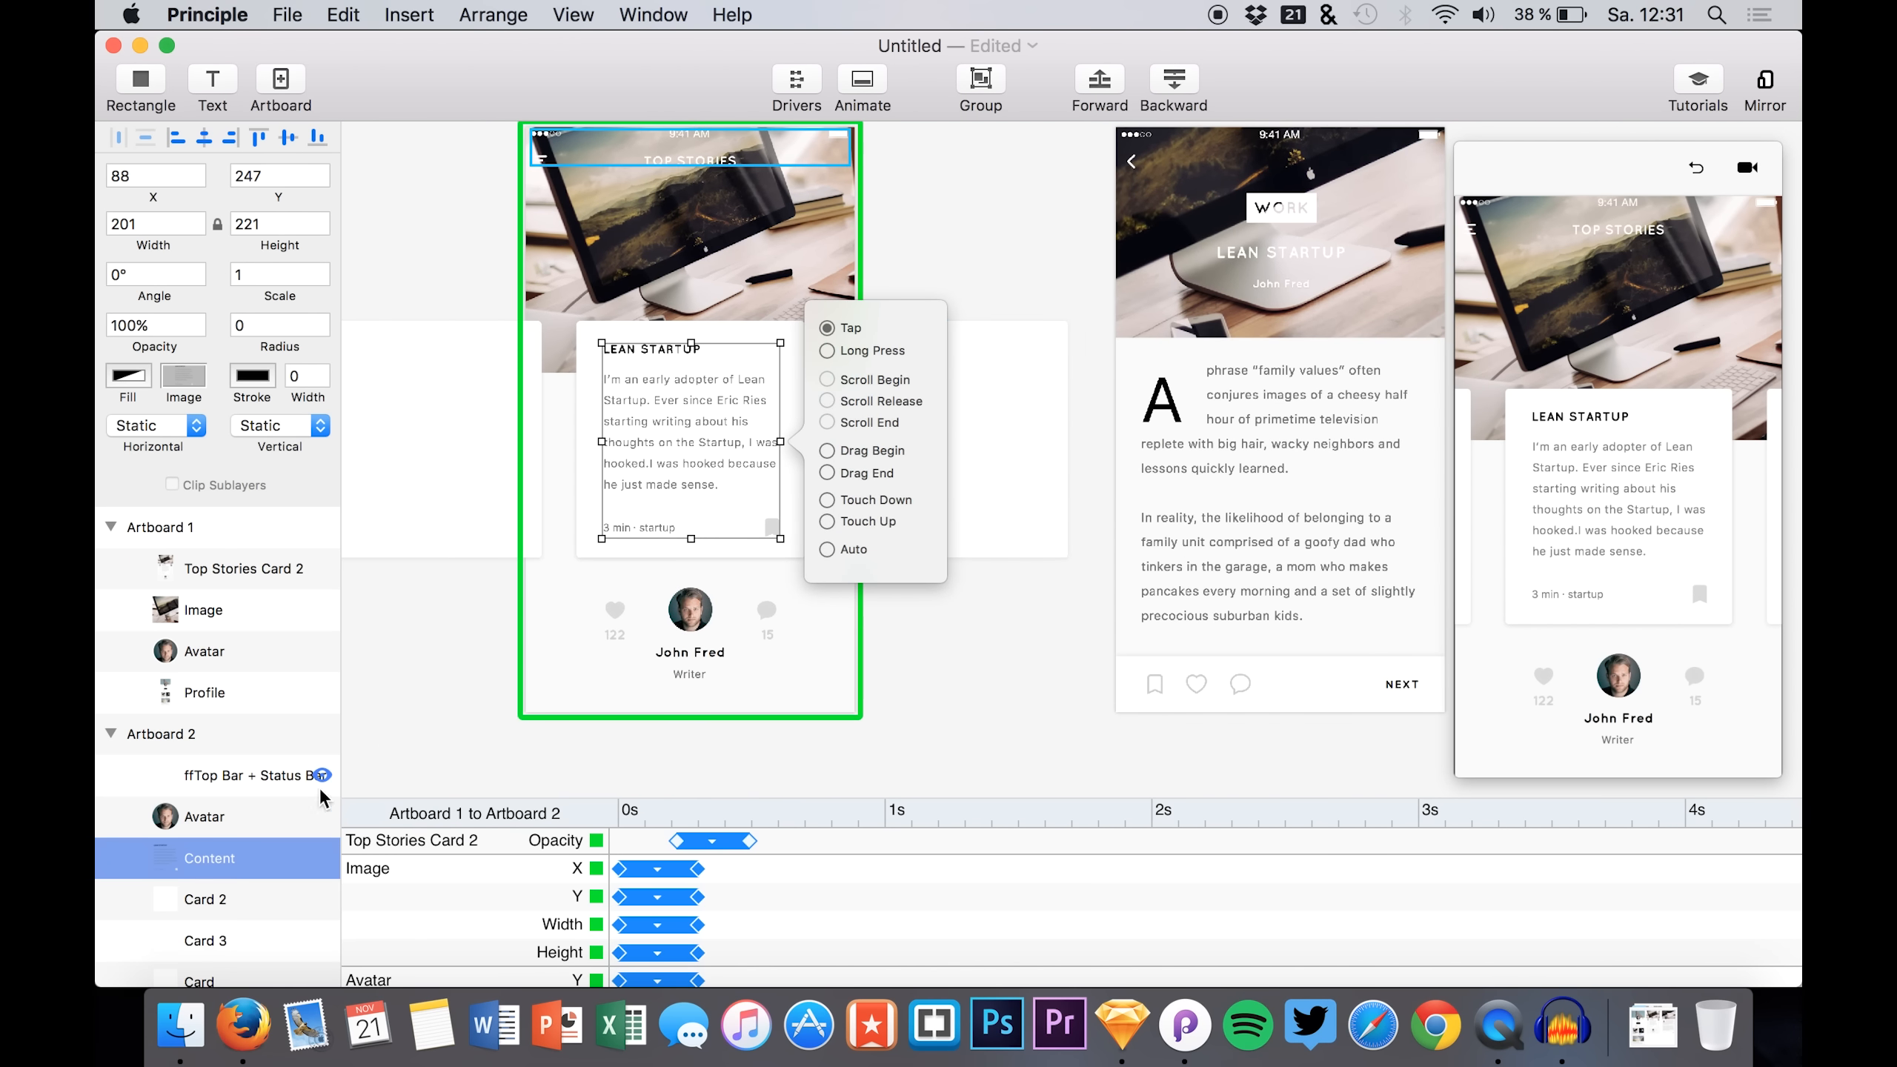
scroll(320, 798, down, 4)
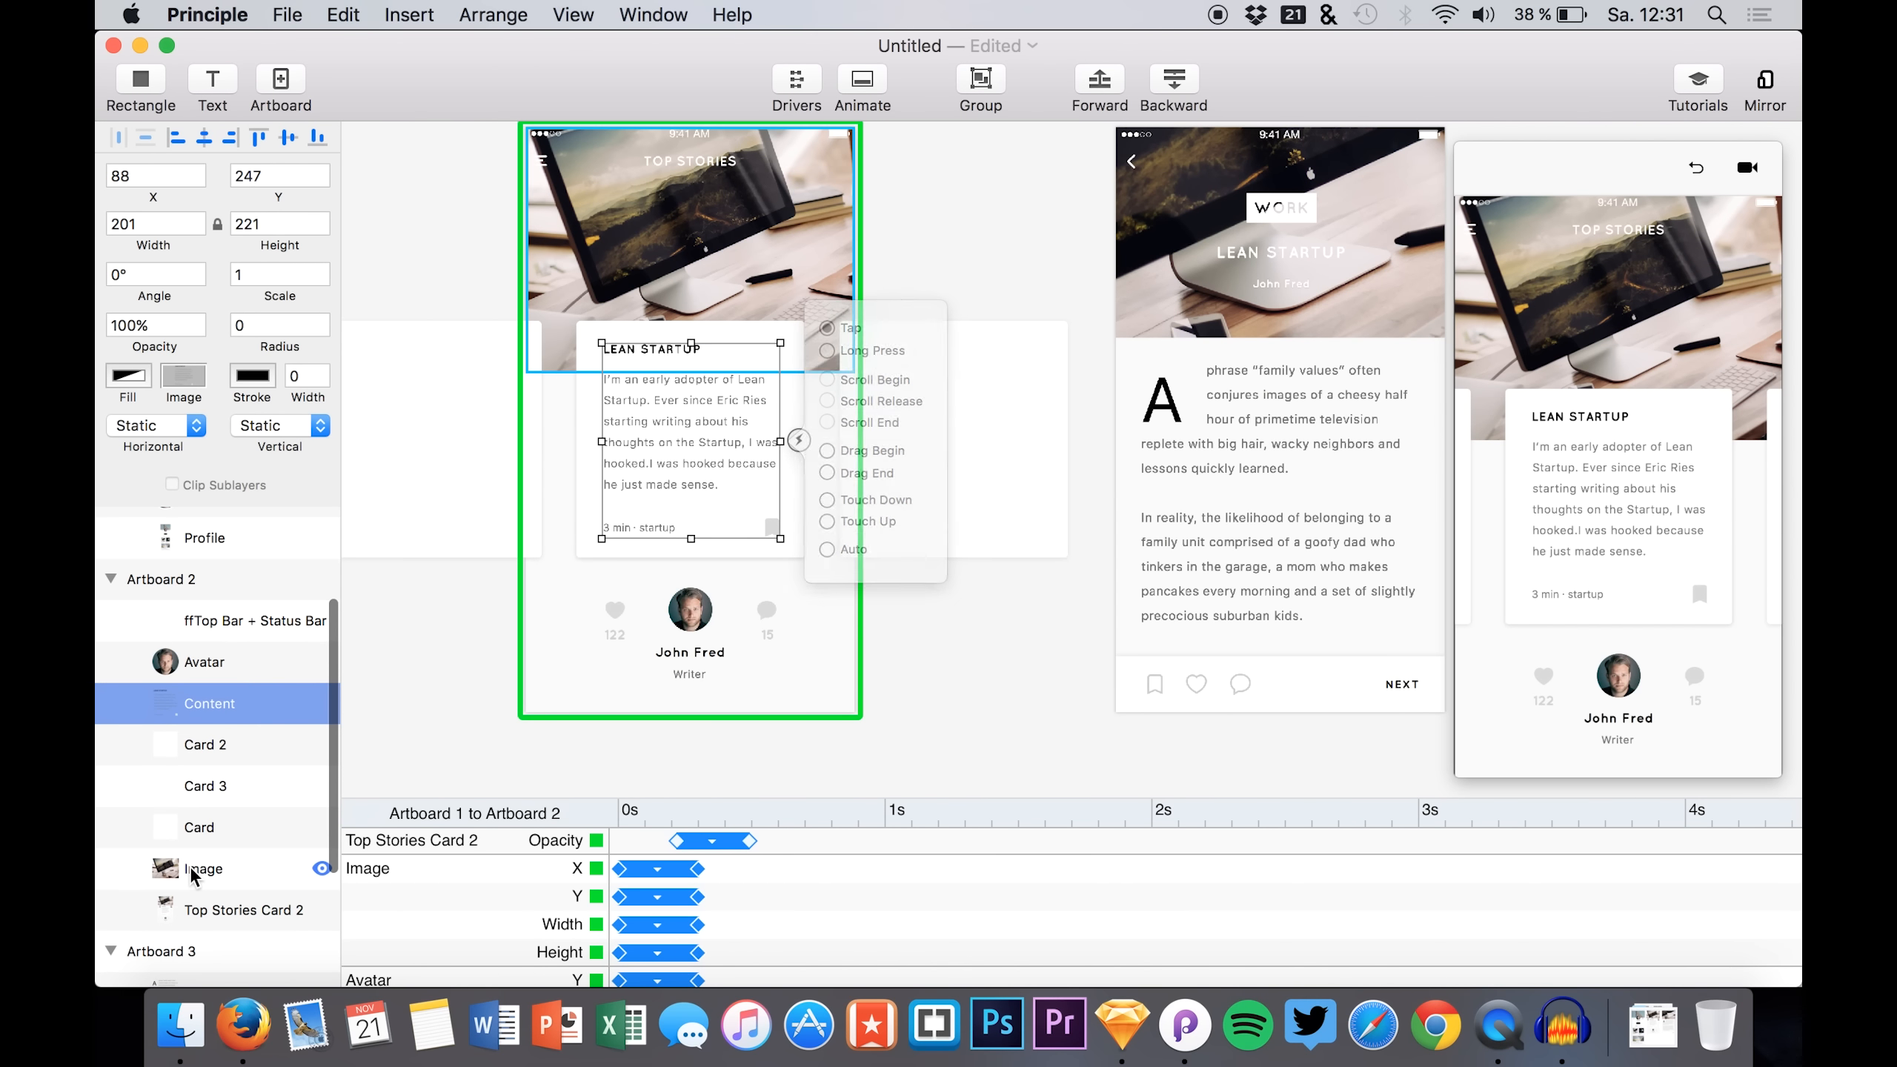
click(196, 871)
scroll(211, 889, down, 5)
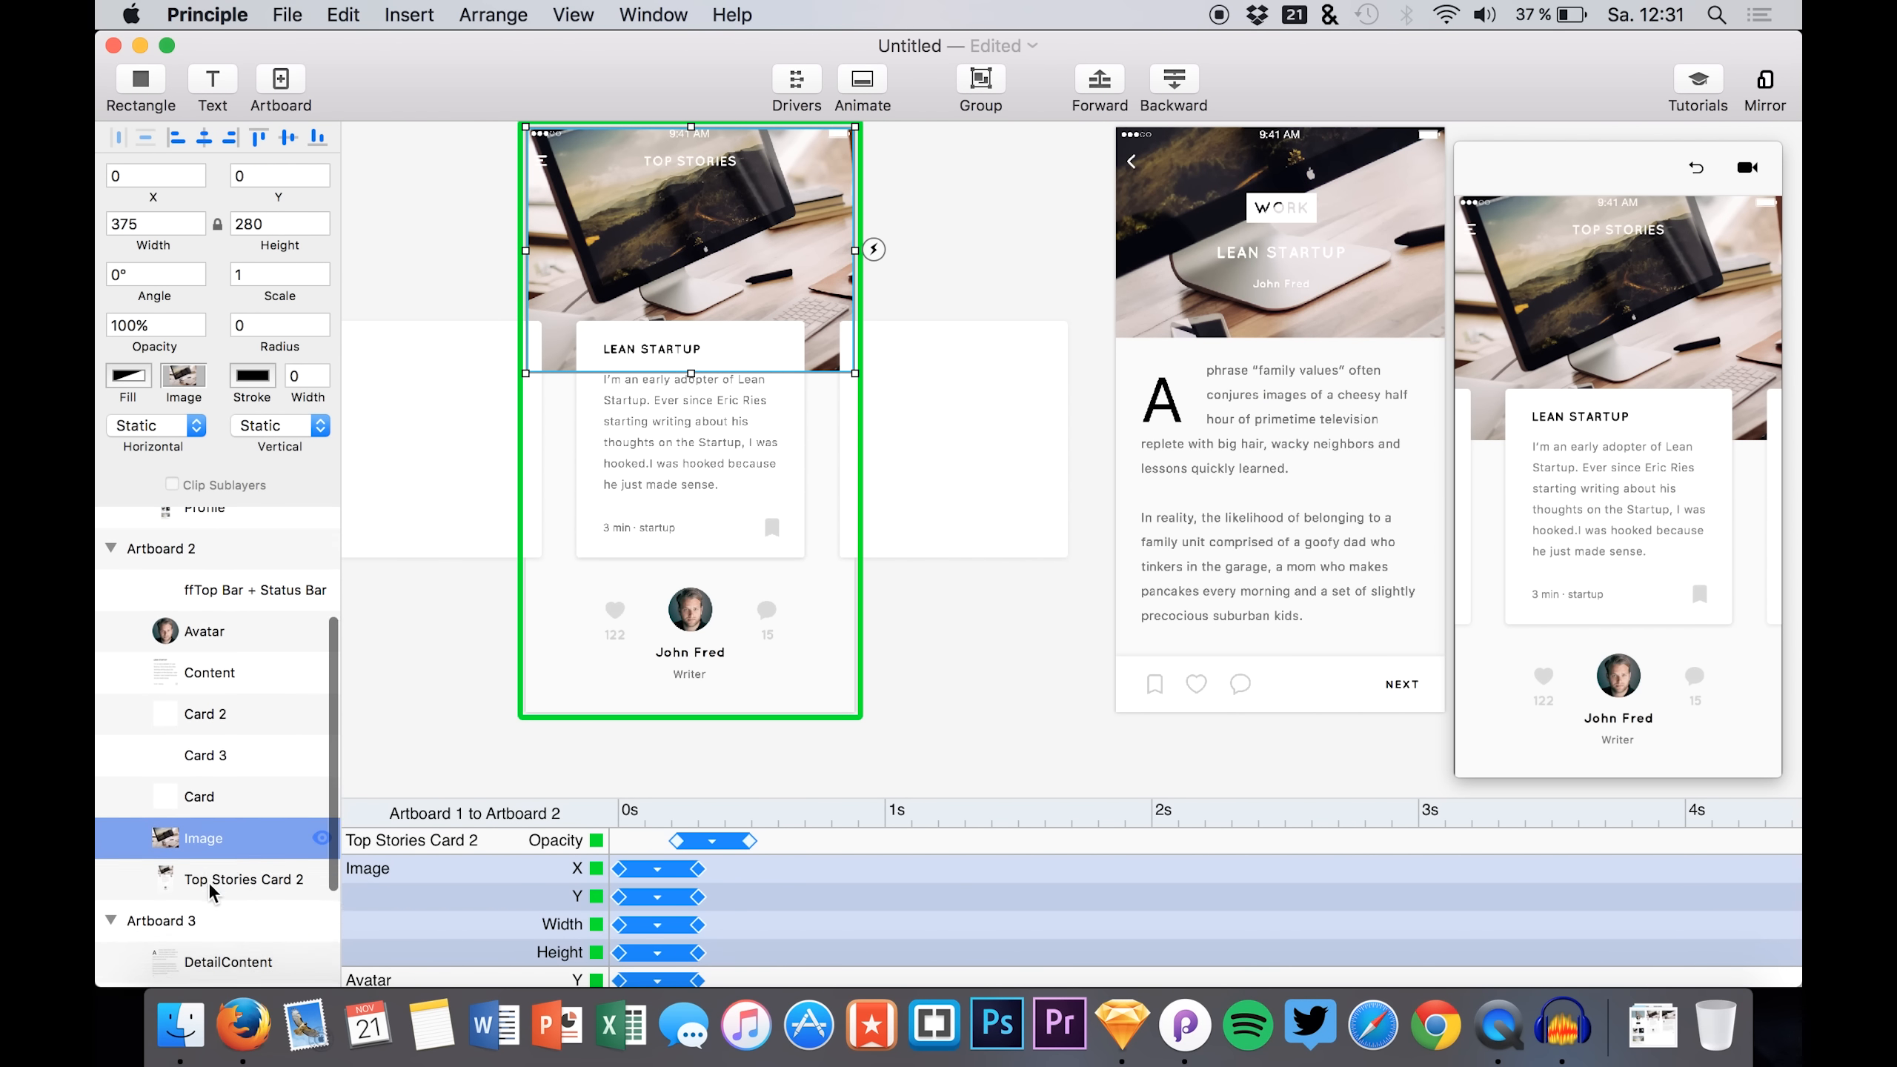
double_click(211, 926)
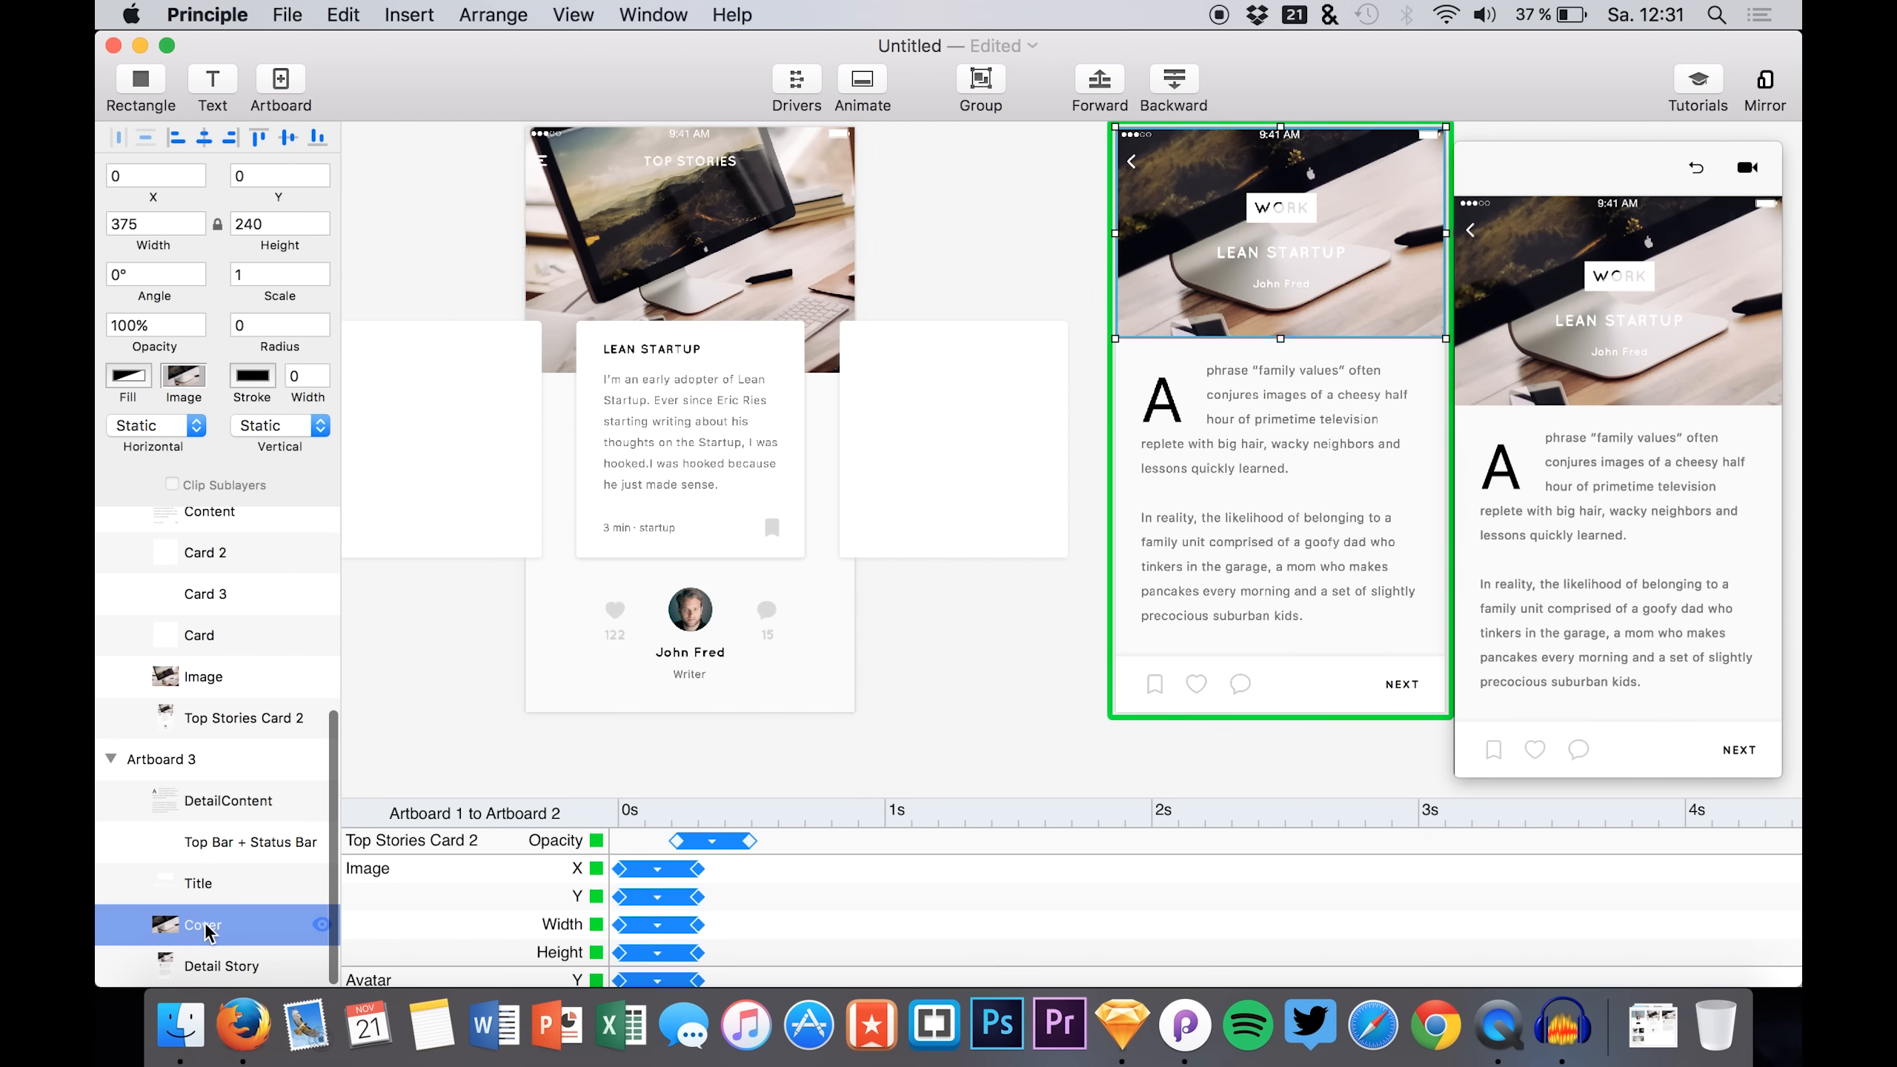
text(Imae)
key(BackSpace)
text(ge)
key(Return)
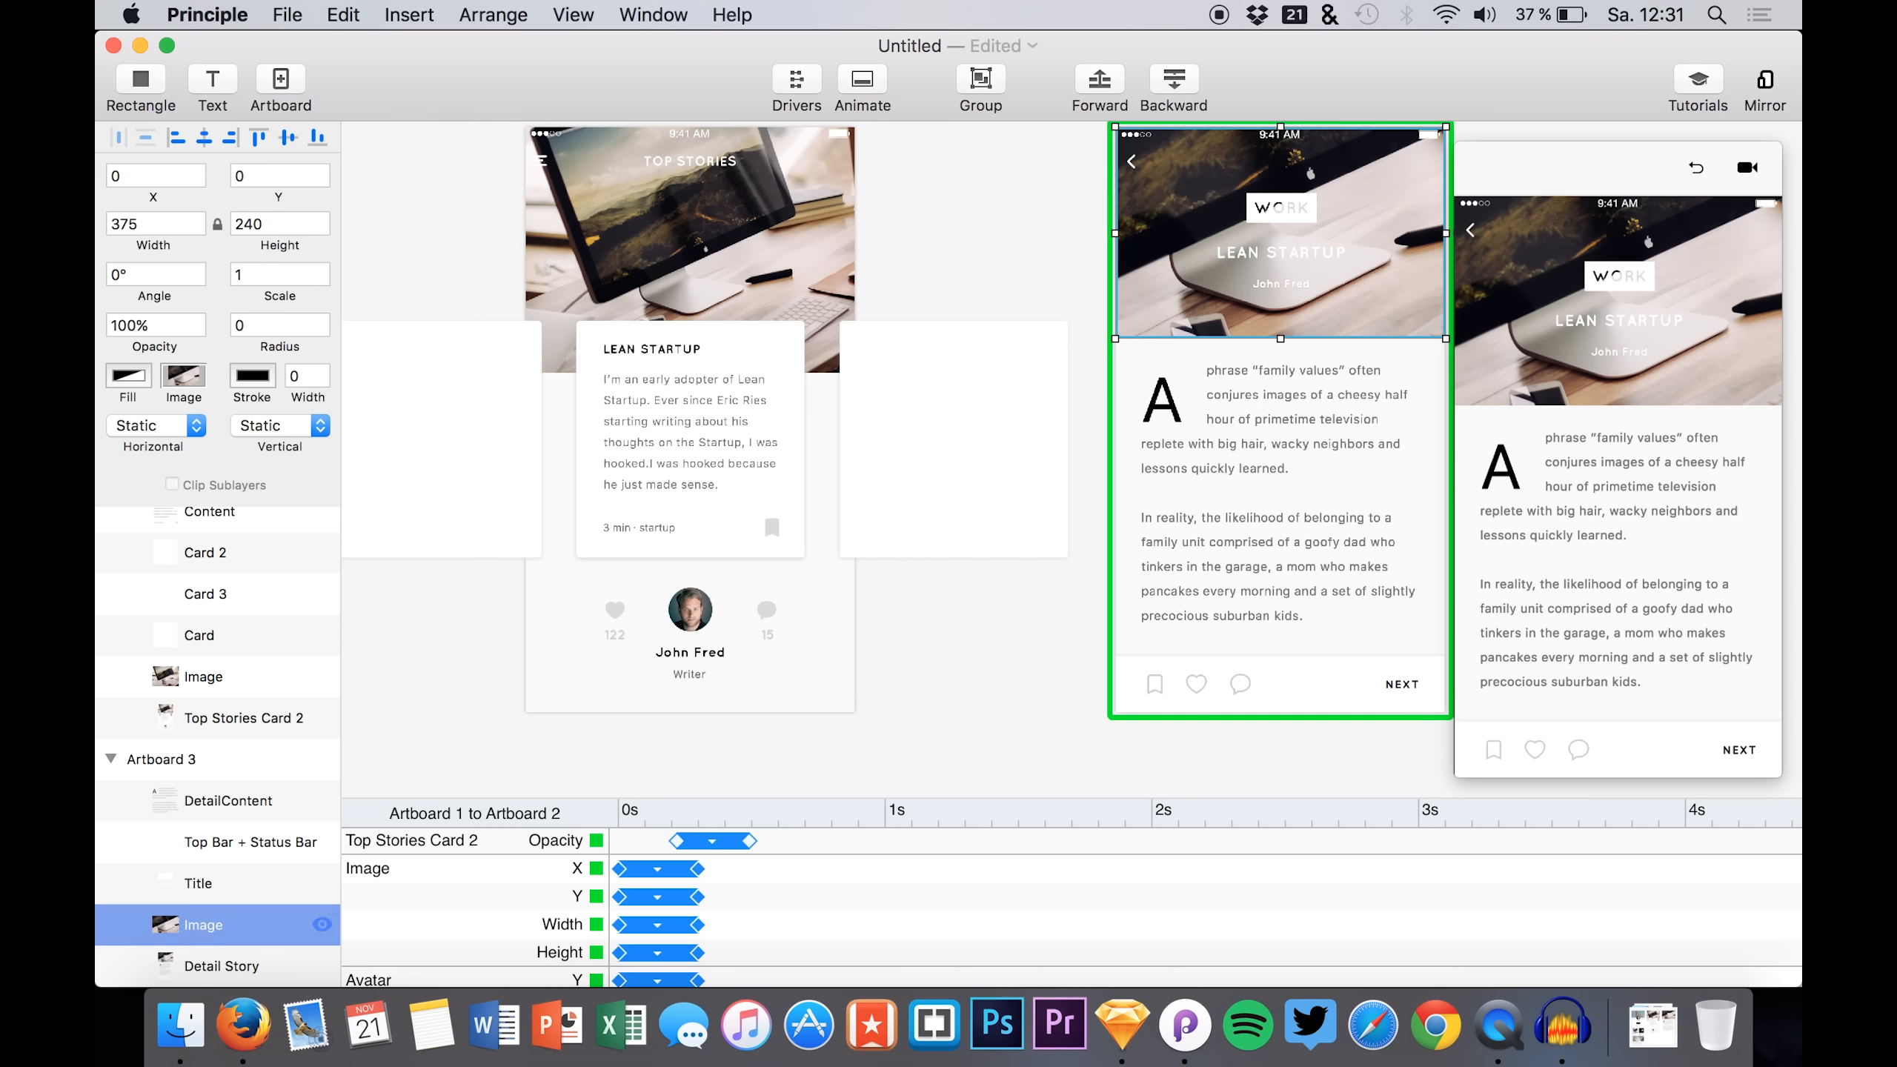
- Preview the card content transition from top stories to the detail story, and reset the preview
click(1710, 546)
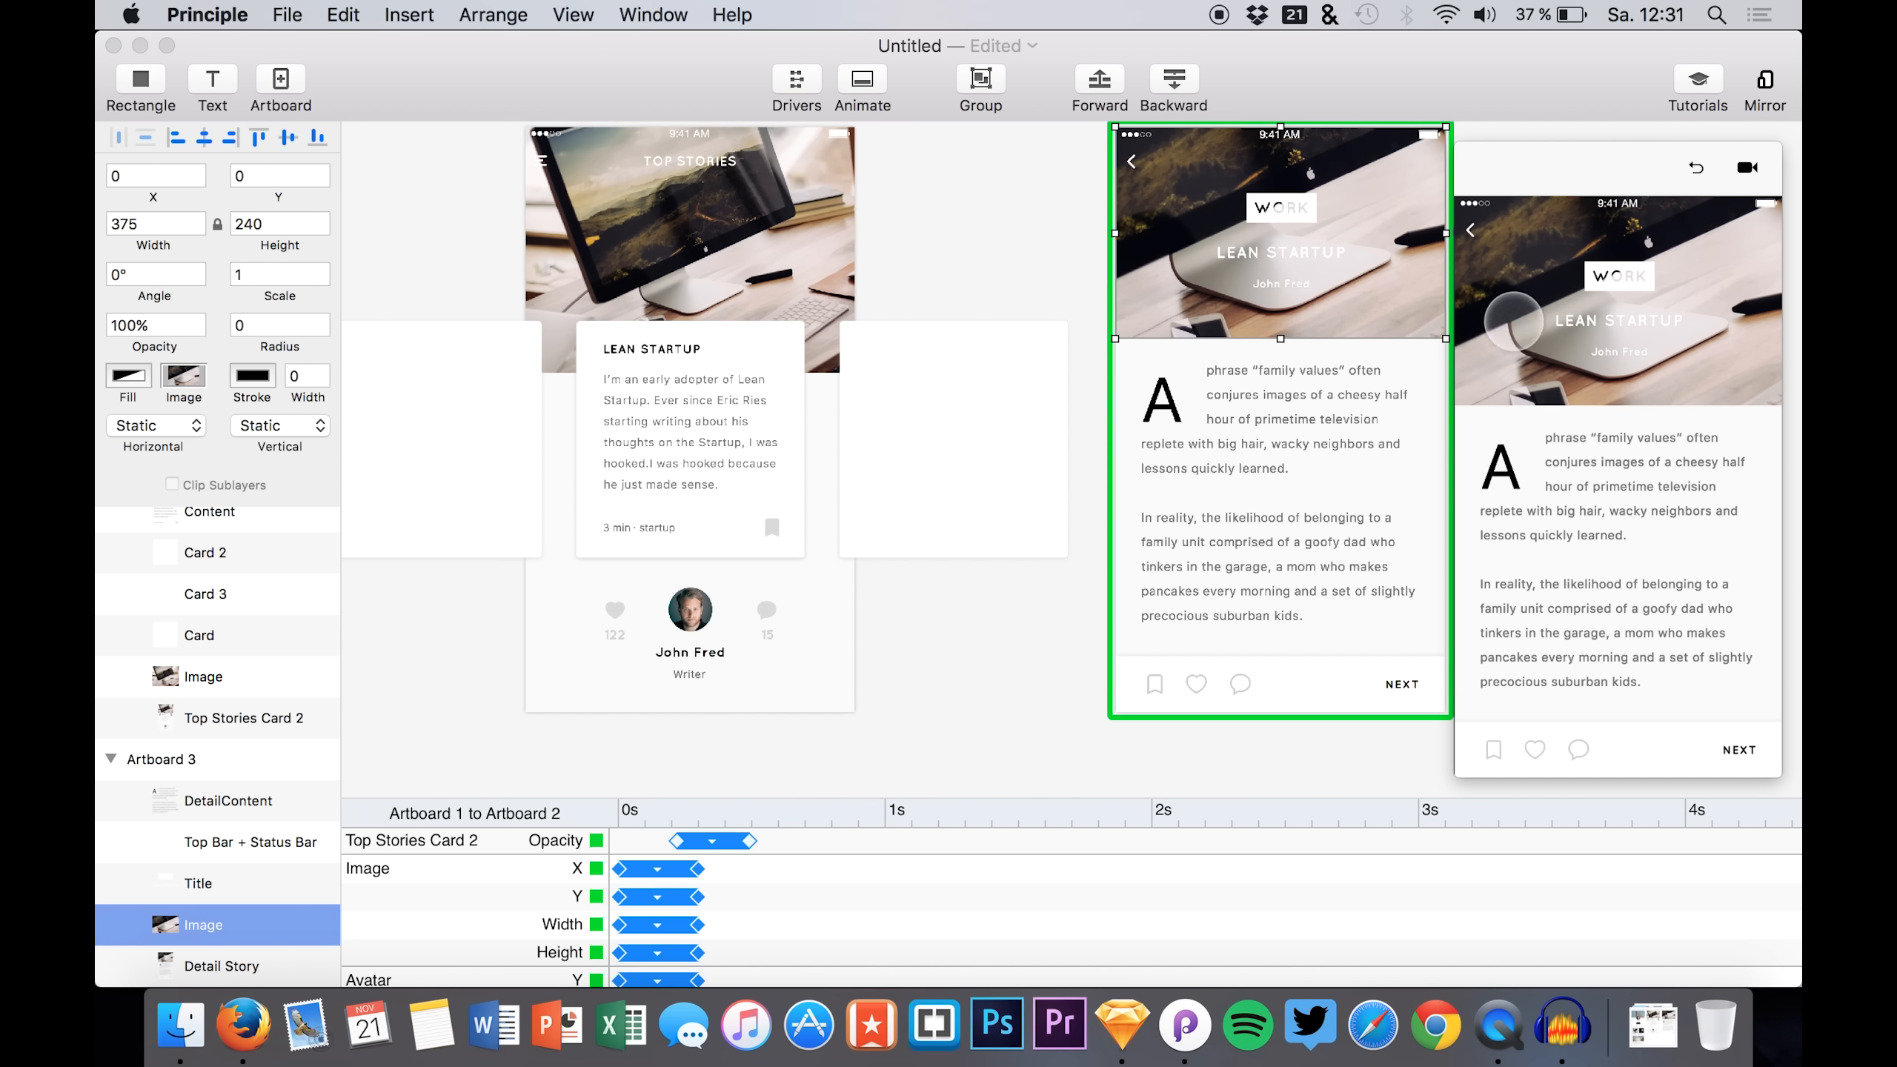
click(1693, 174)
click(1591, 706)
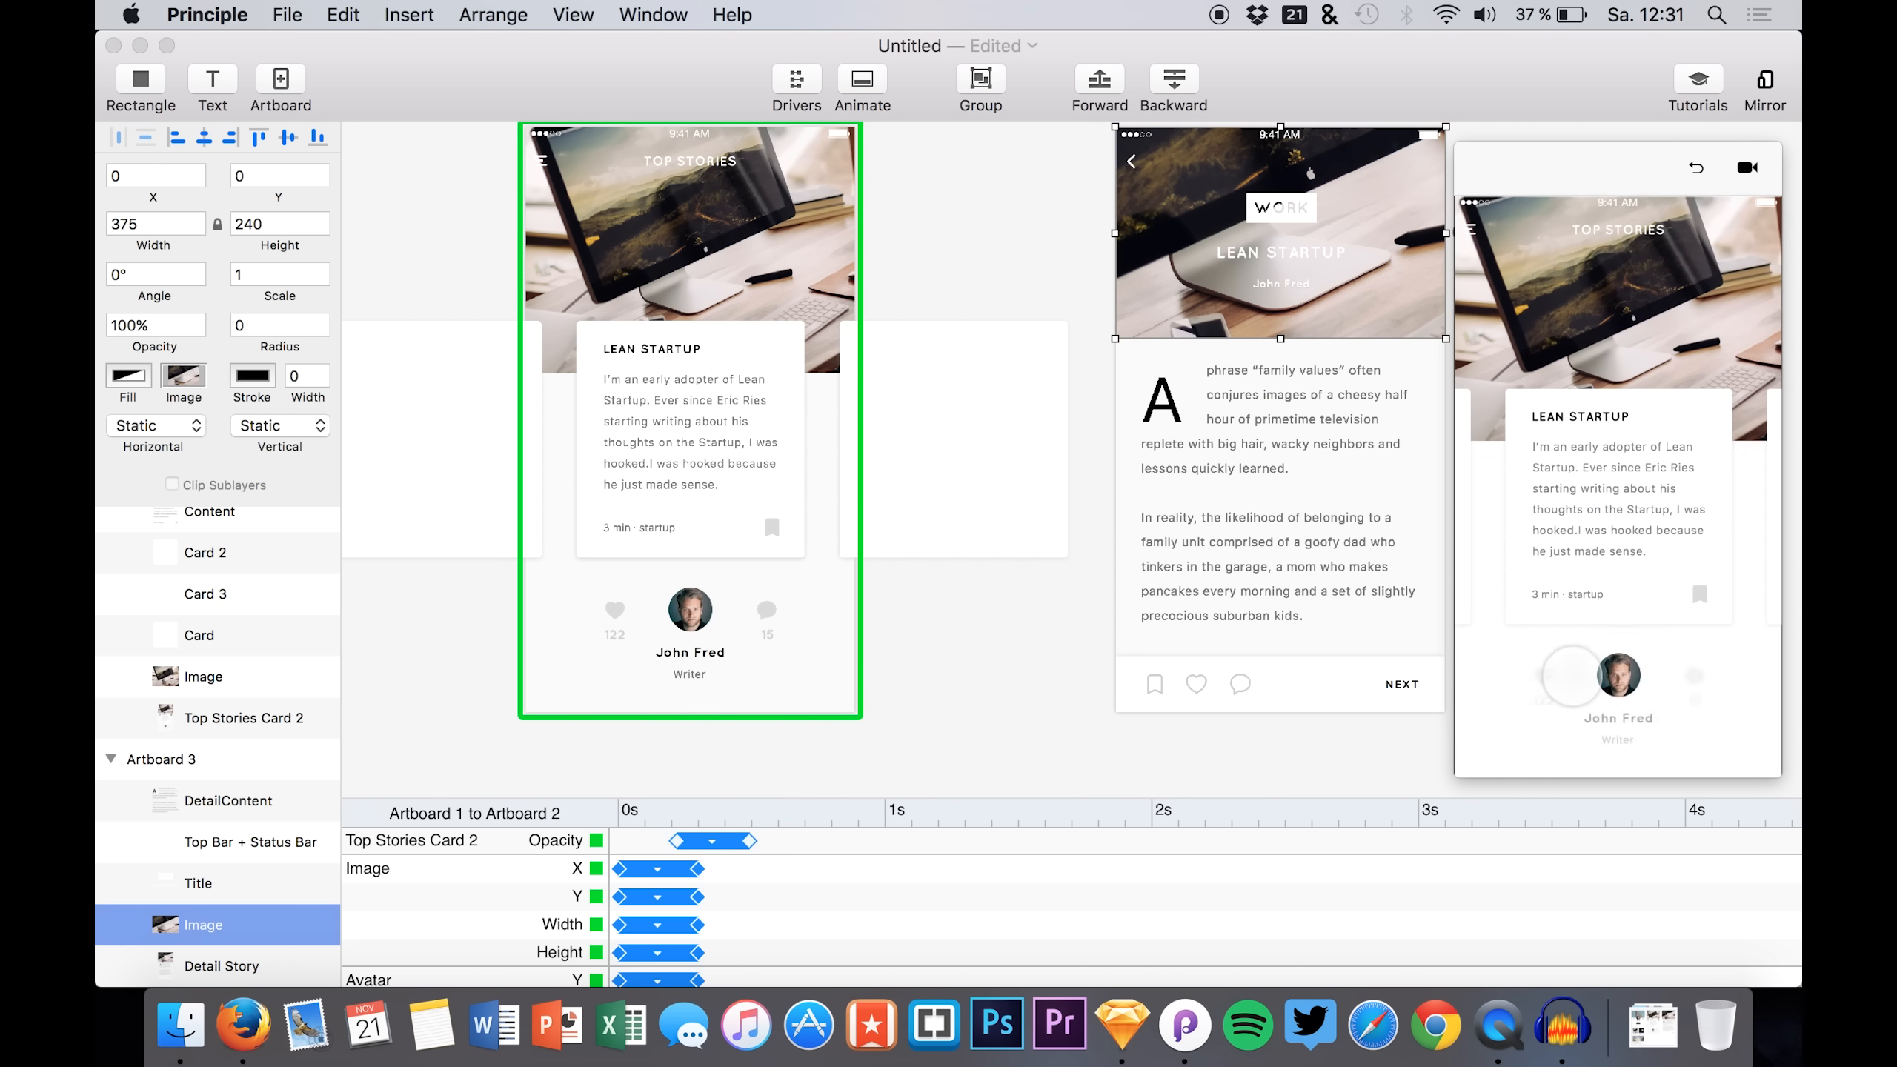
click(1609, 537)
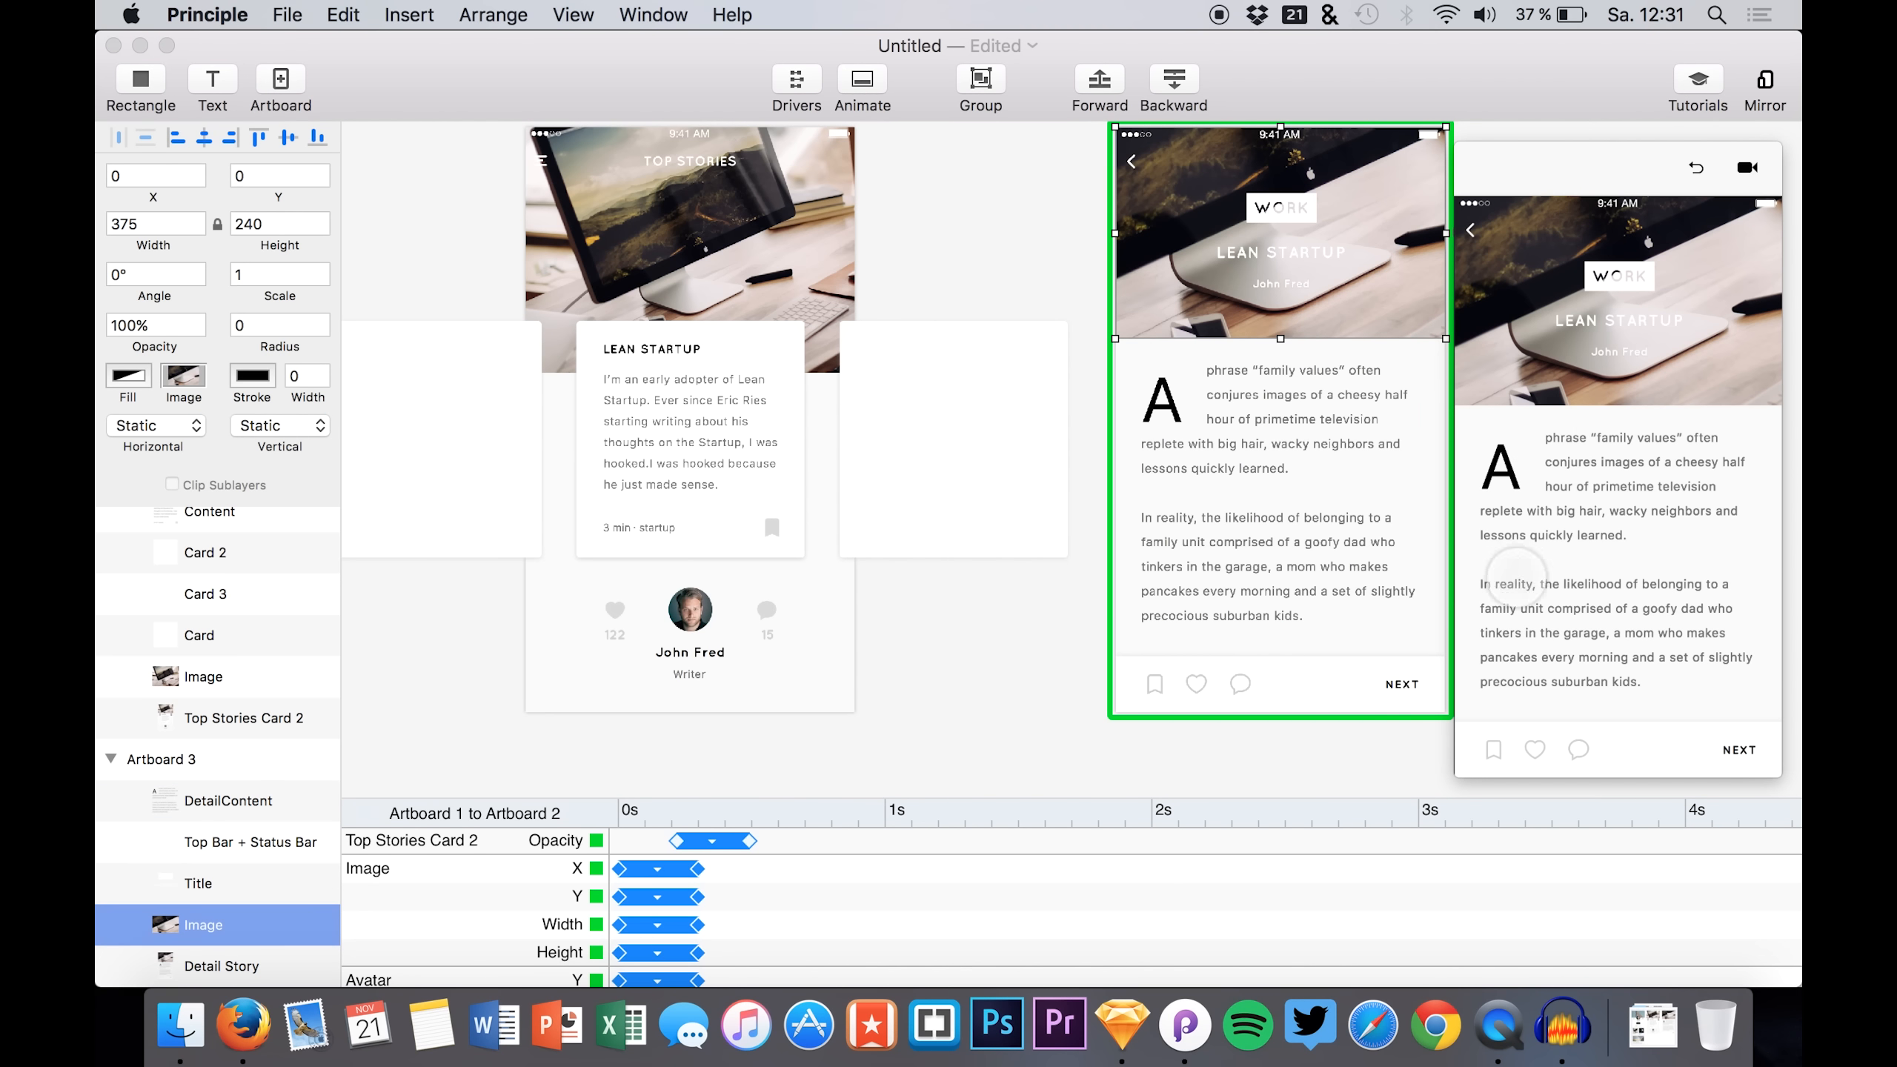
scroll(1351, 530, right, 5)
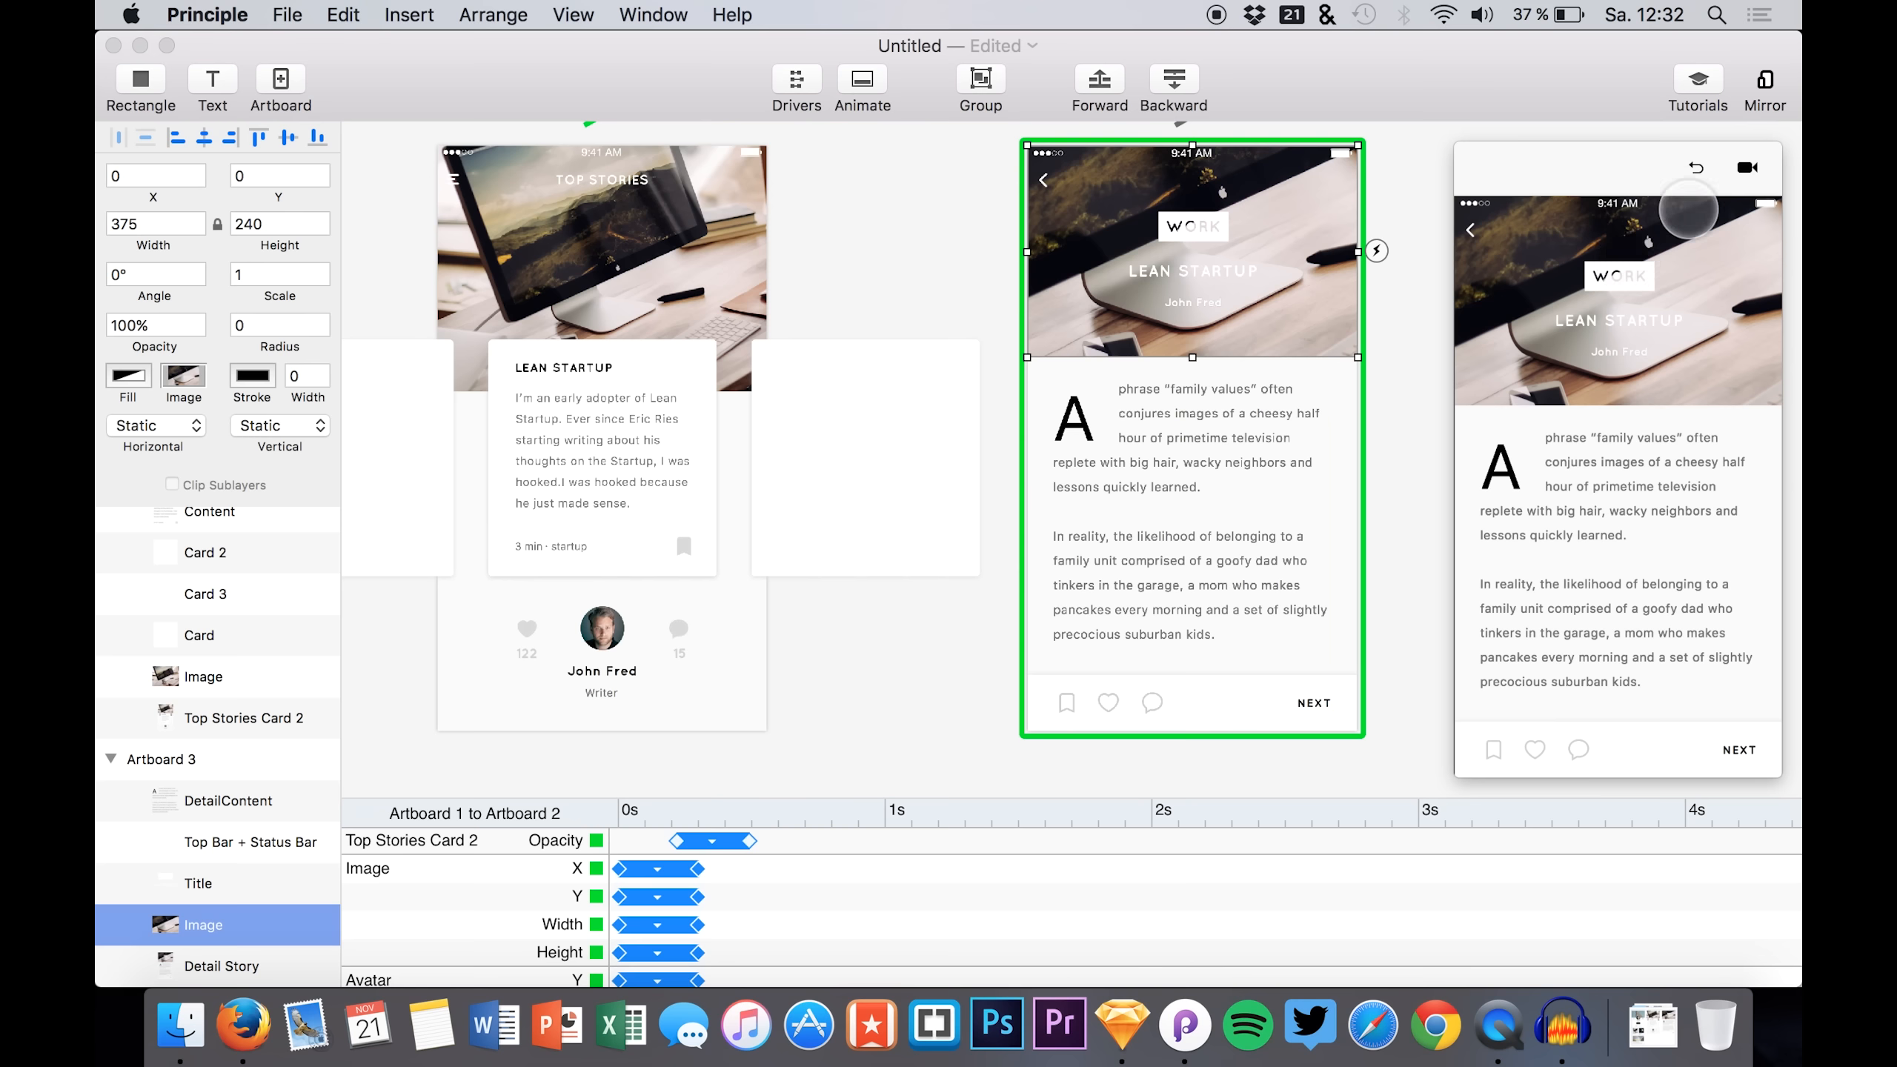
click(1697, 169)
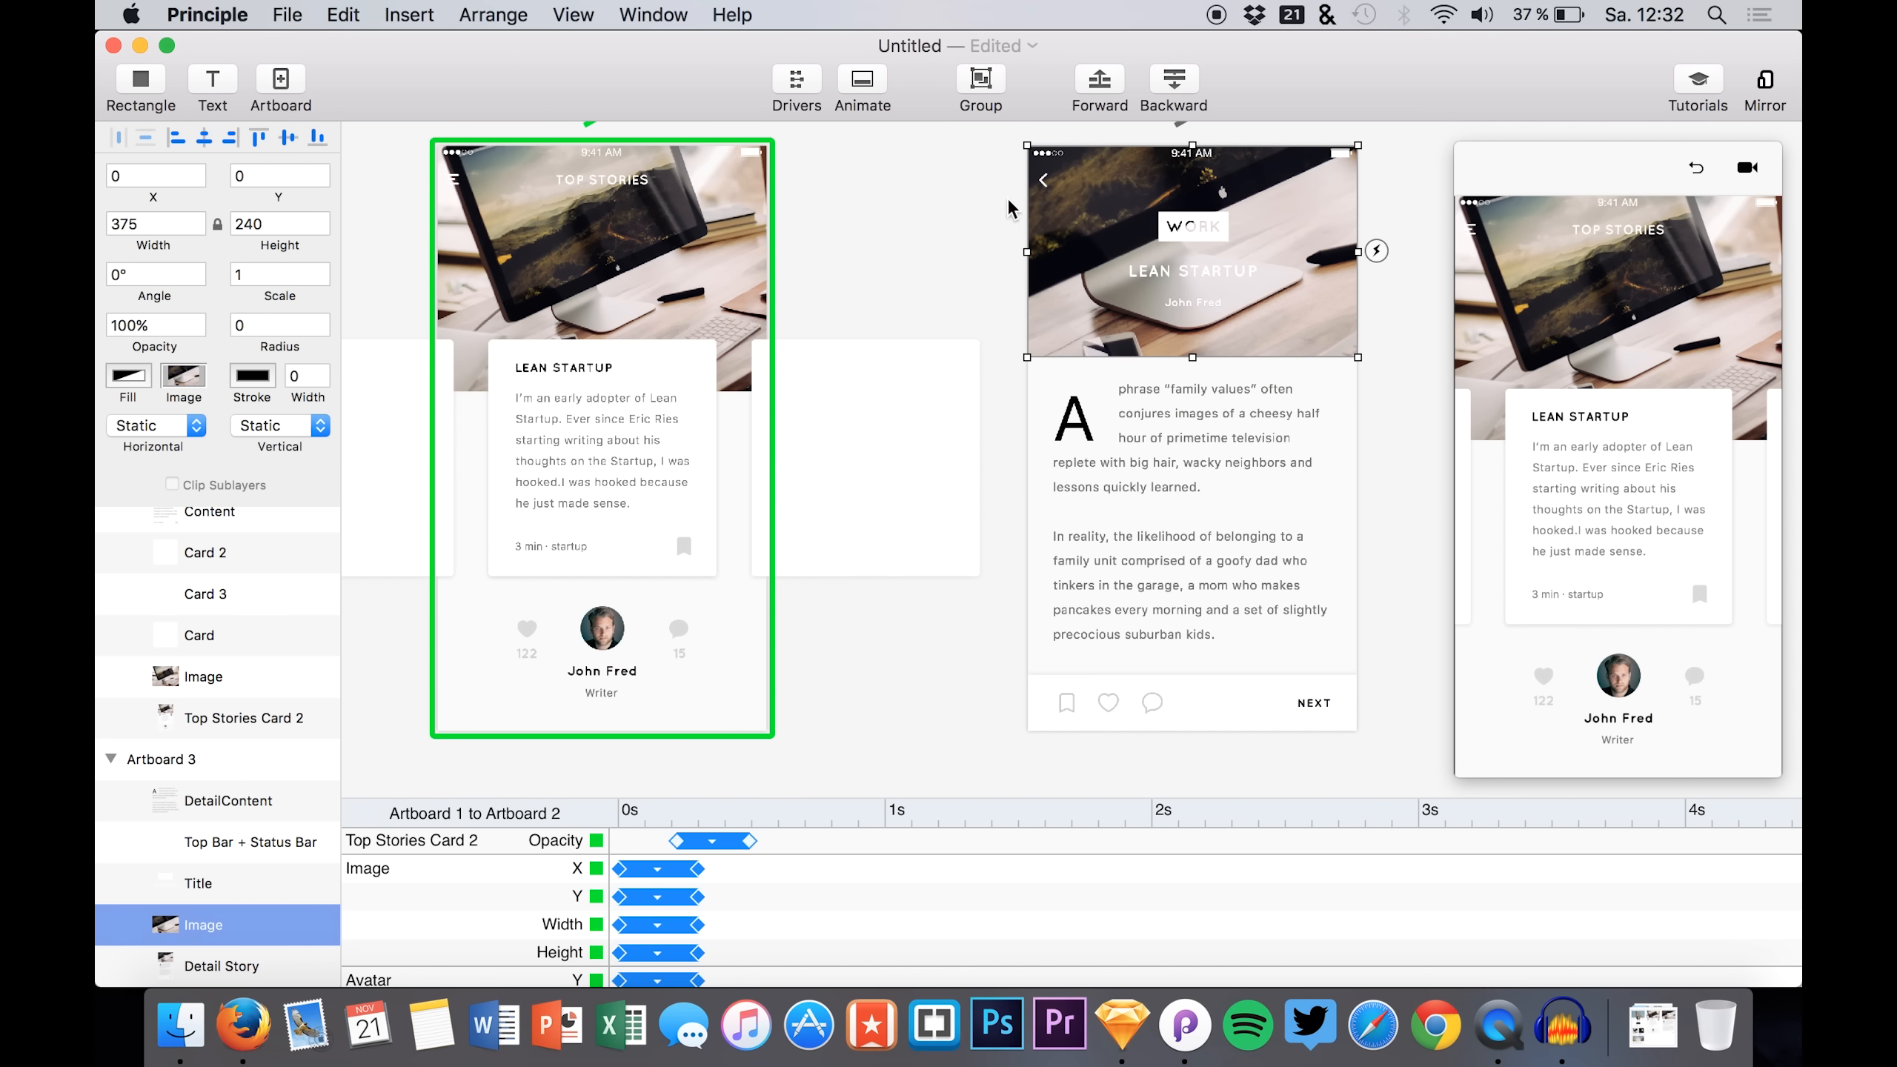
- Add a Tap transition from Artboard 3's Top Bar + Status Bar layer back to the top stories artboard
click(1046, 179)
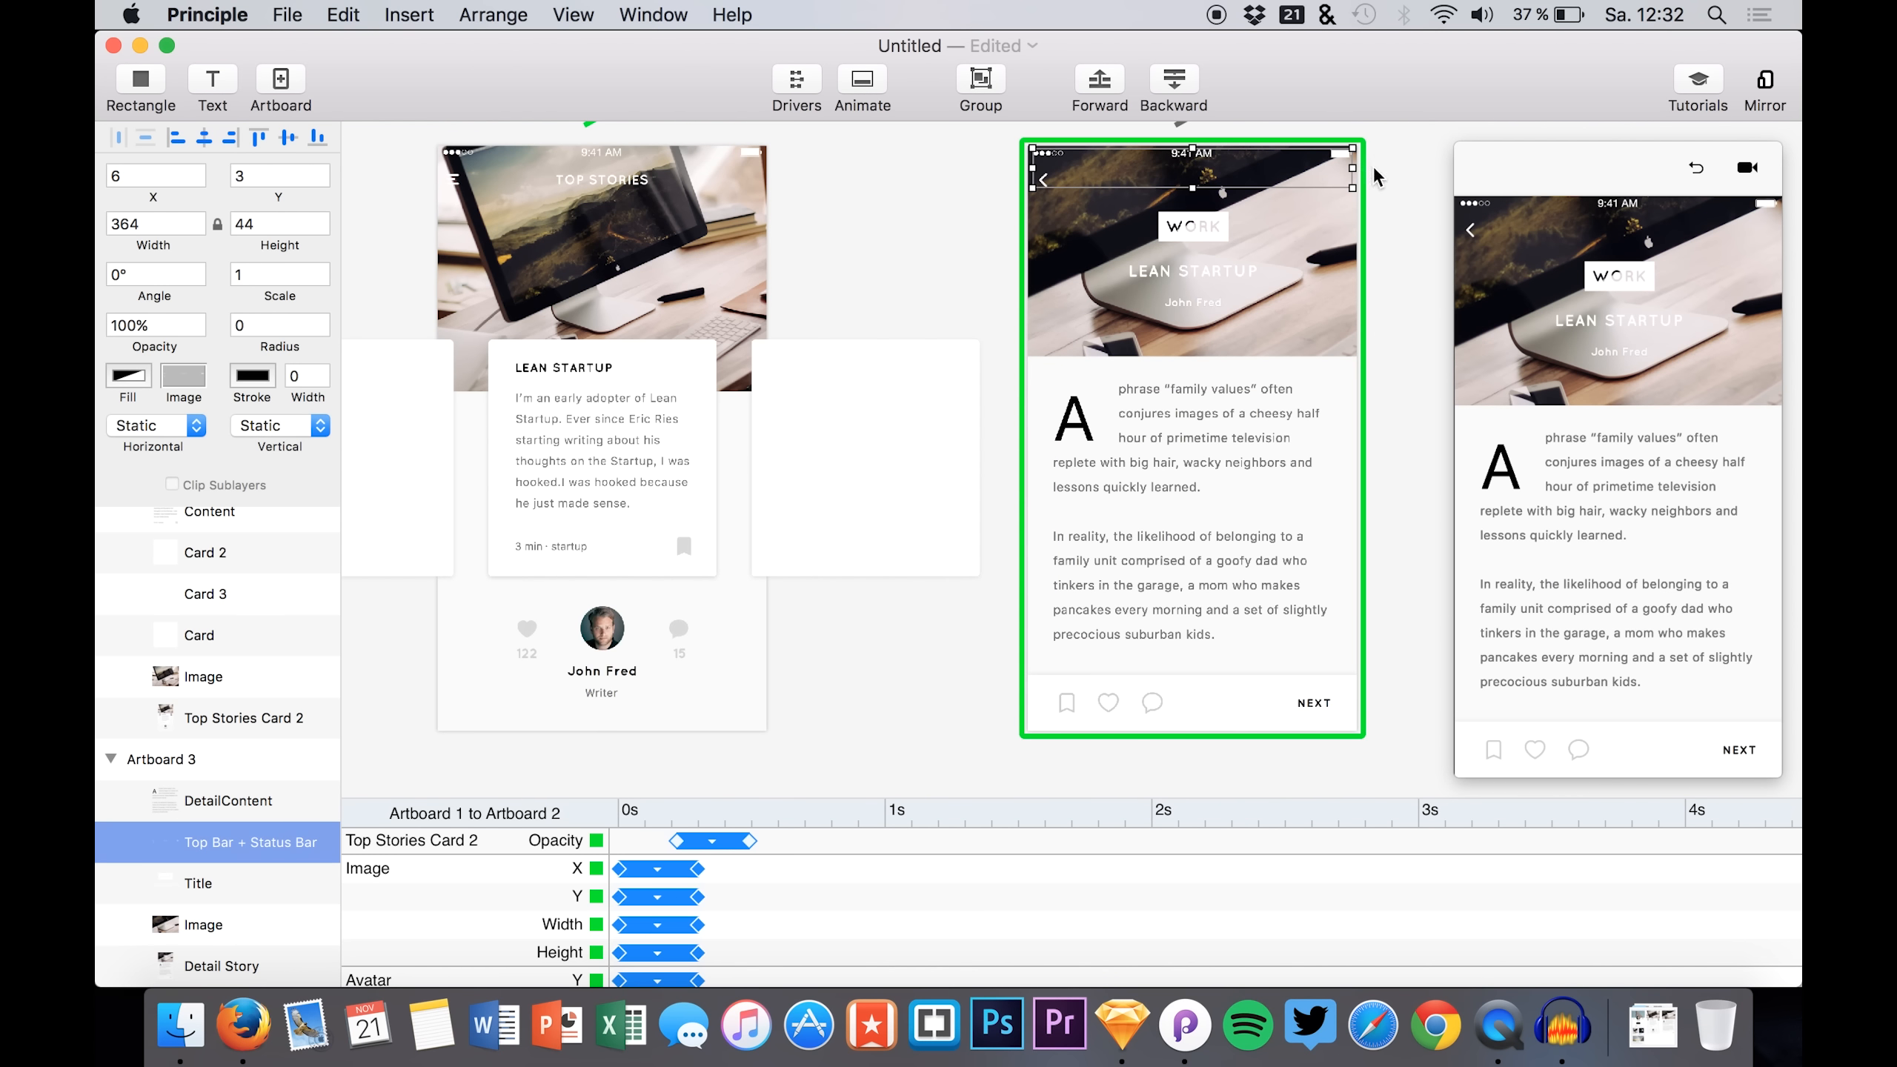
click(1376, 177)
click(1402, 76)
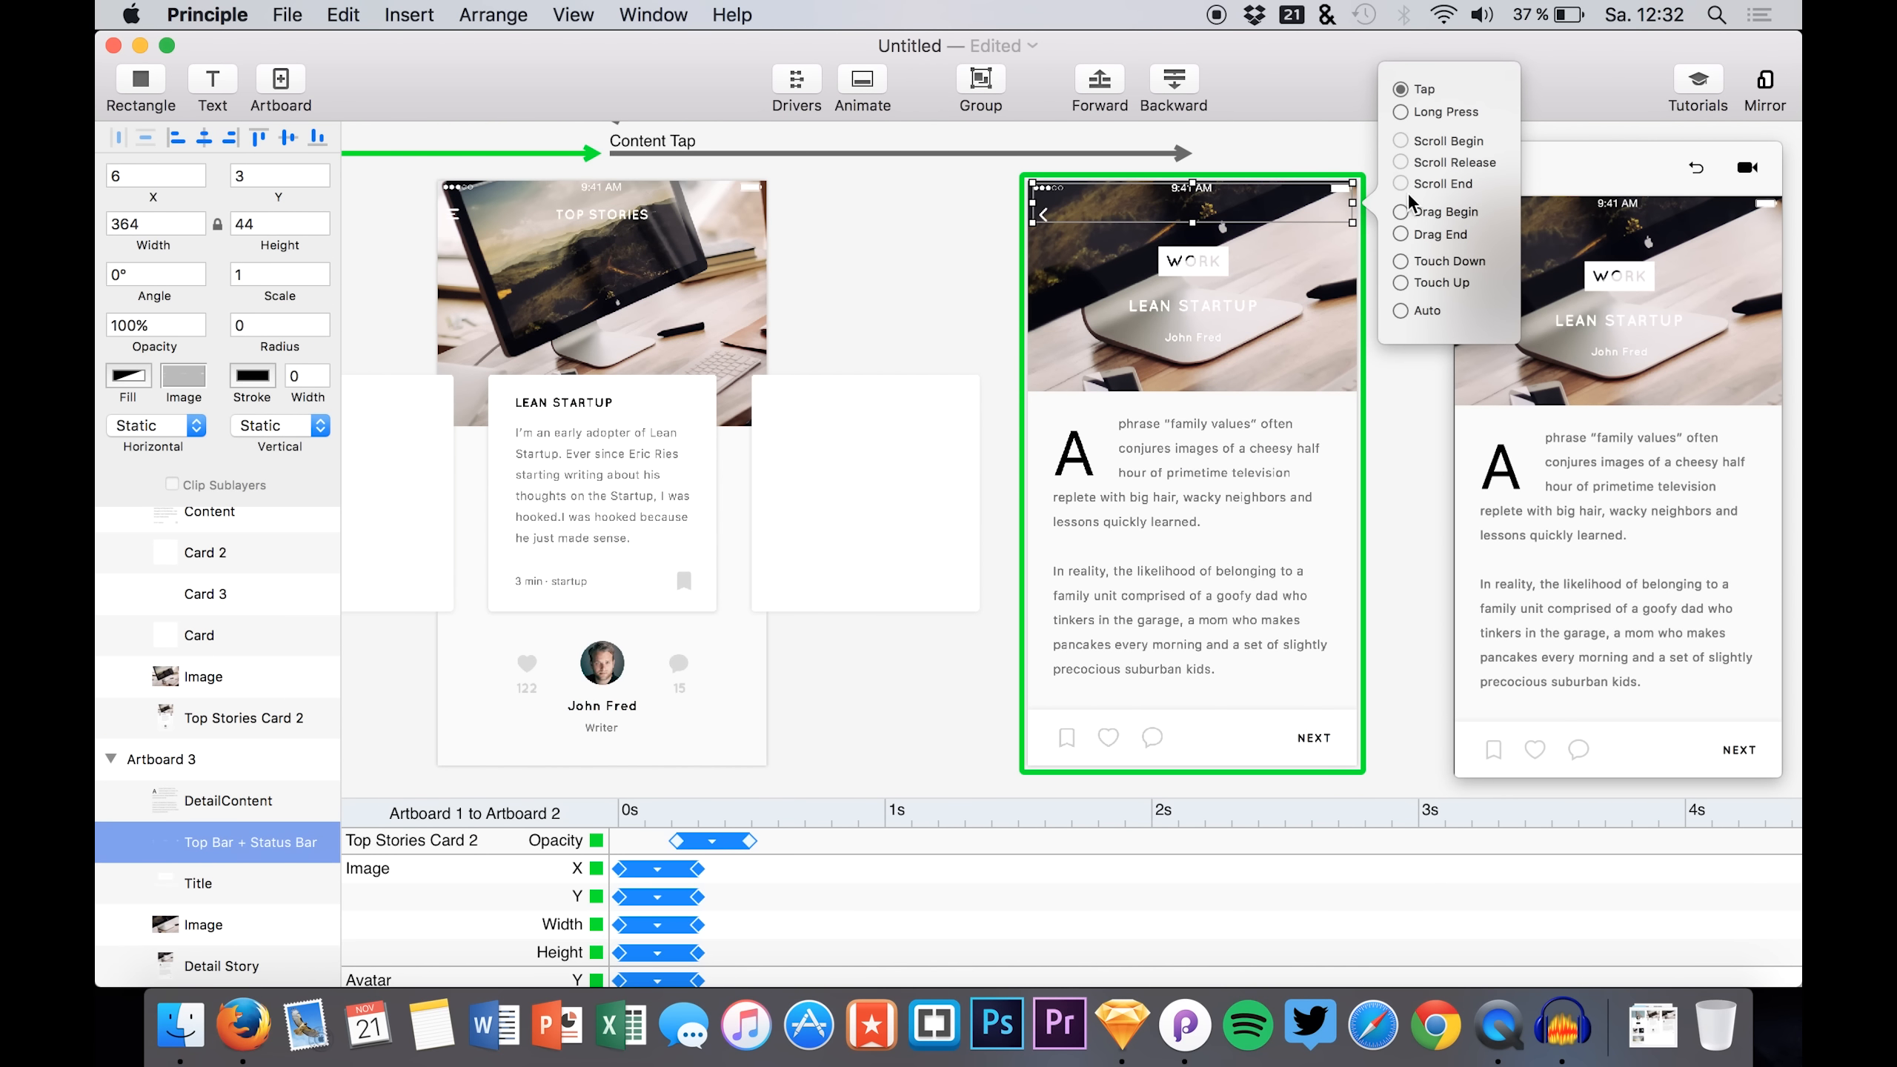
scroll(1143, 225, up, 2)
click(1640, 202)
- Preview the full flow from profile to detail story, testing the back transition to top stories several times
click(1654, 179)
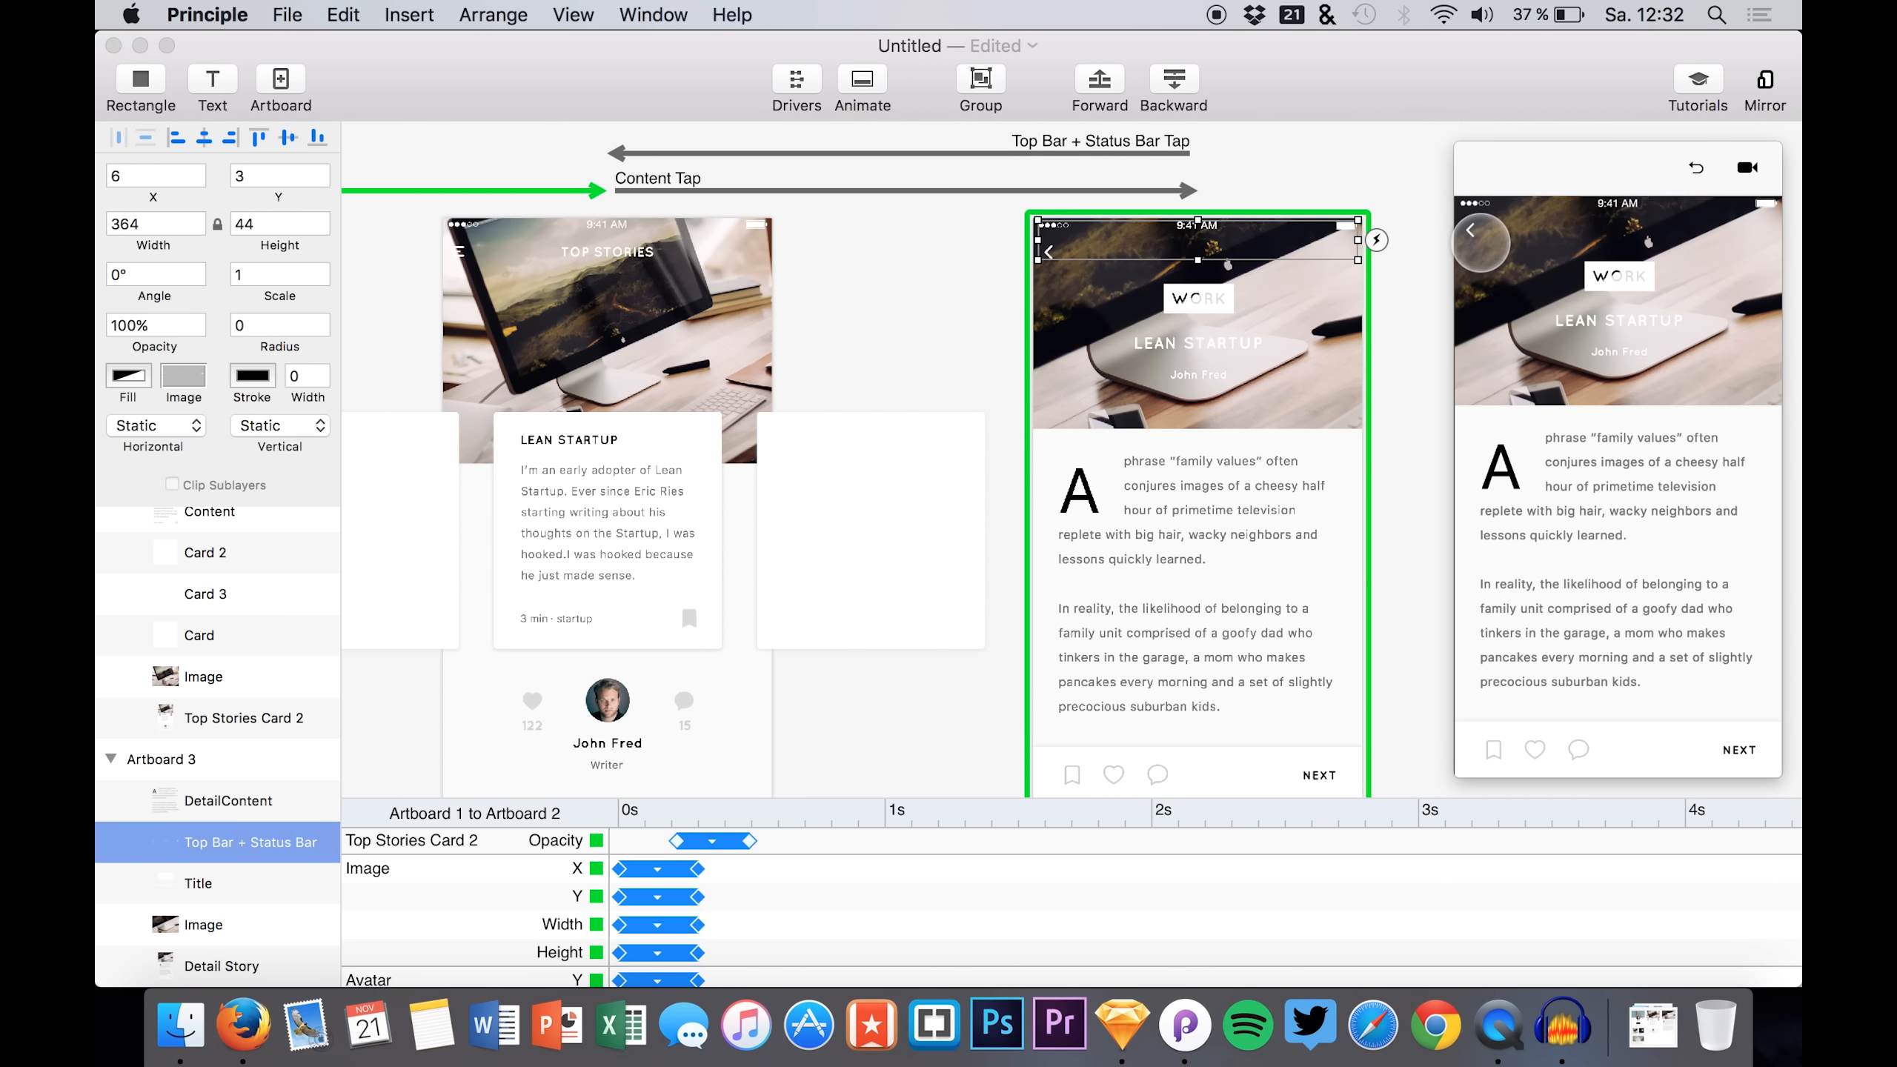
click(1473, 226)
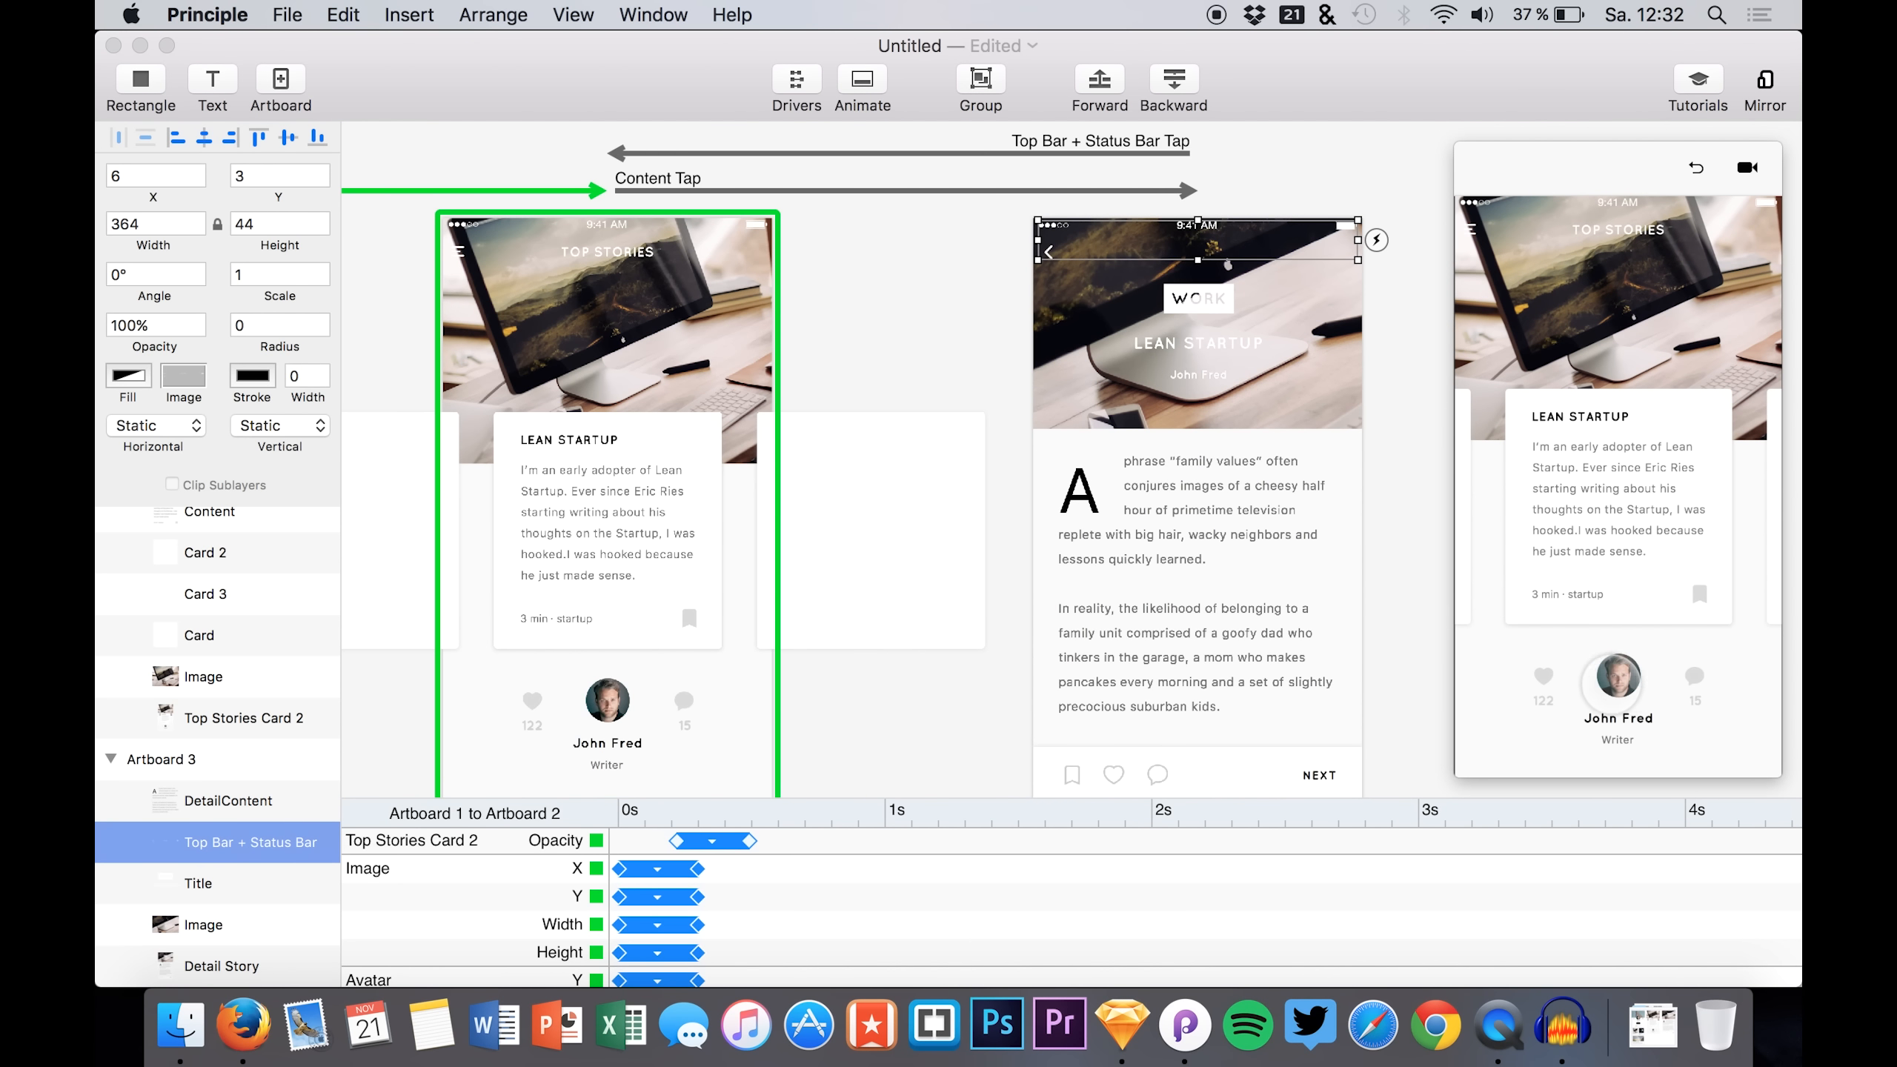
click(1621, 518)
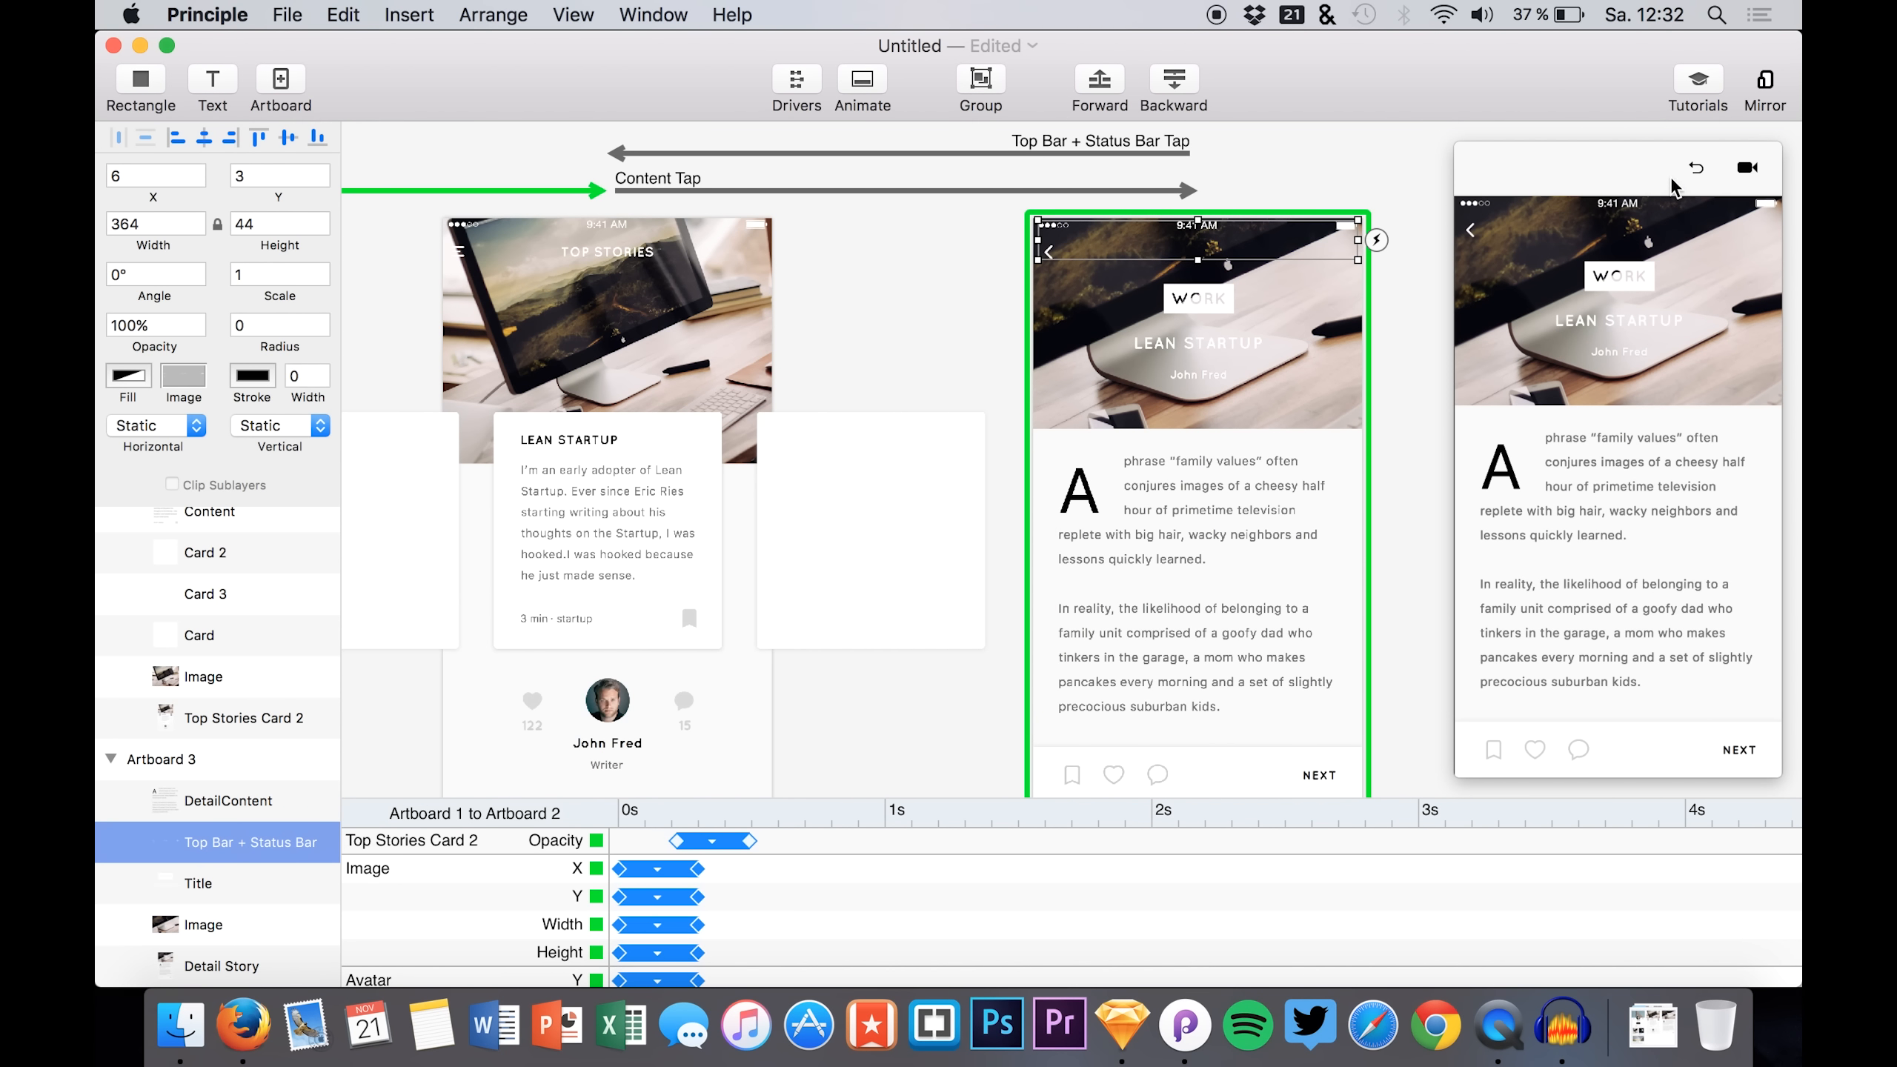
click(1631, 413)
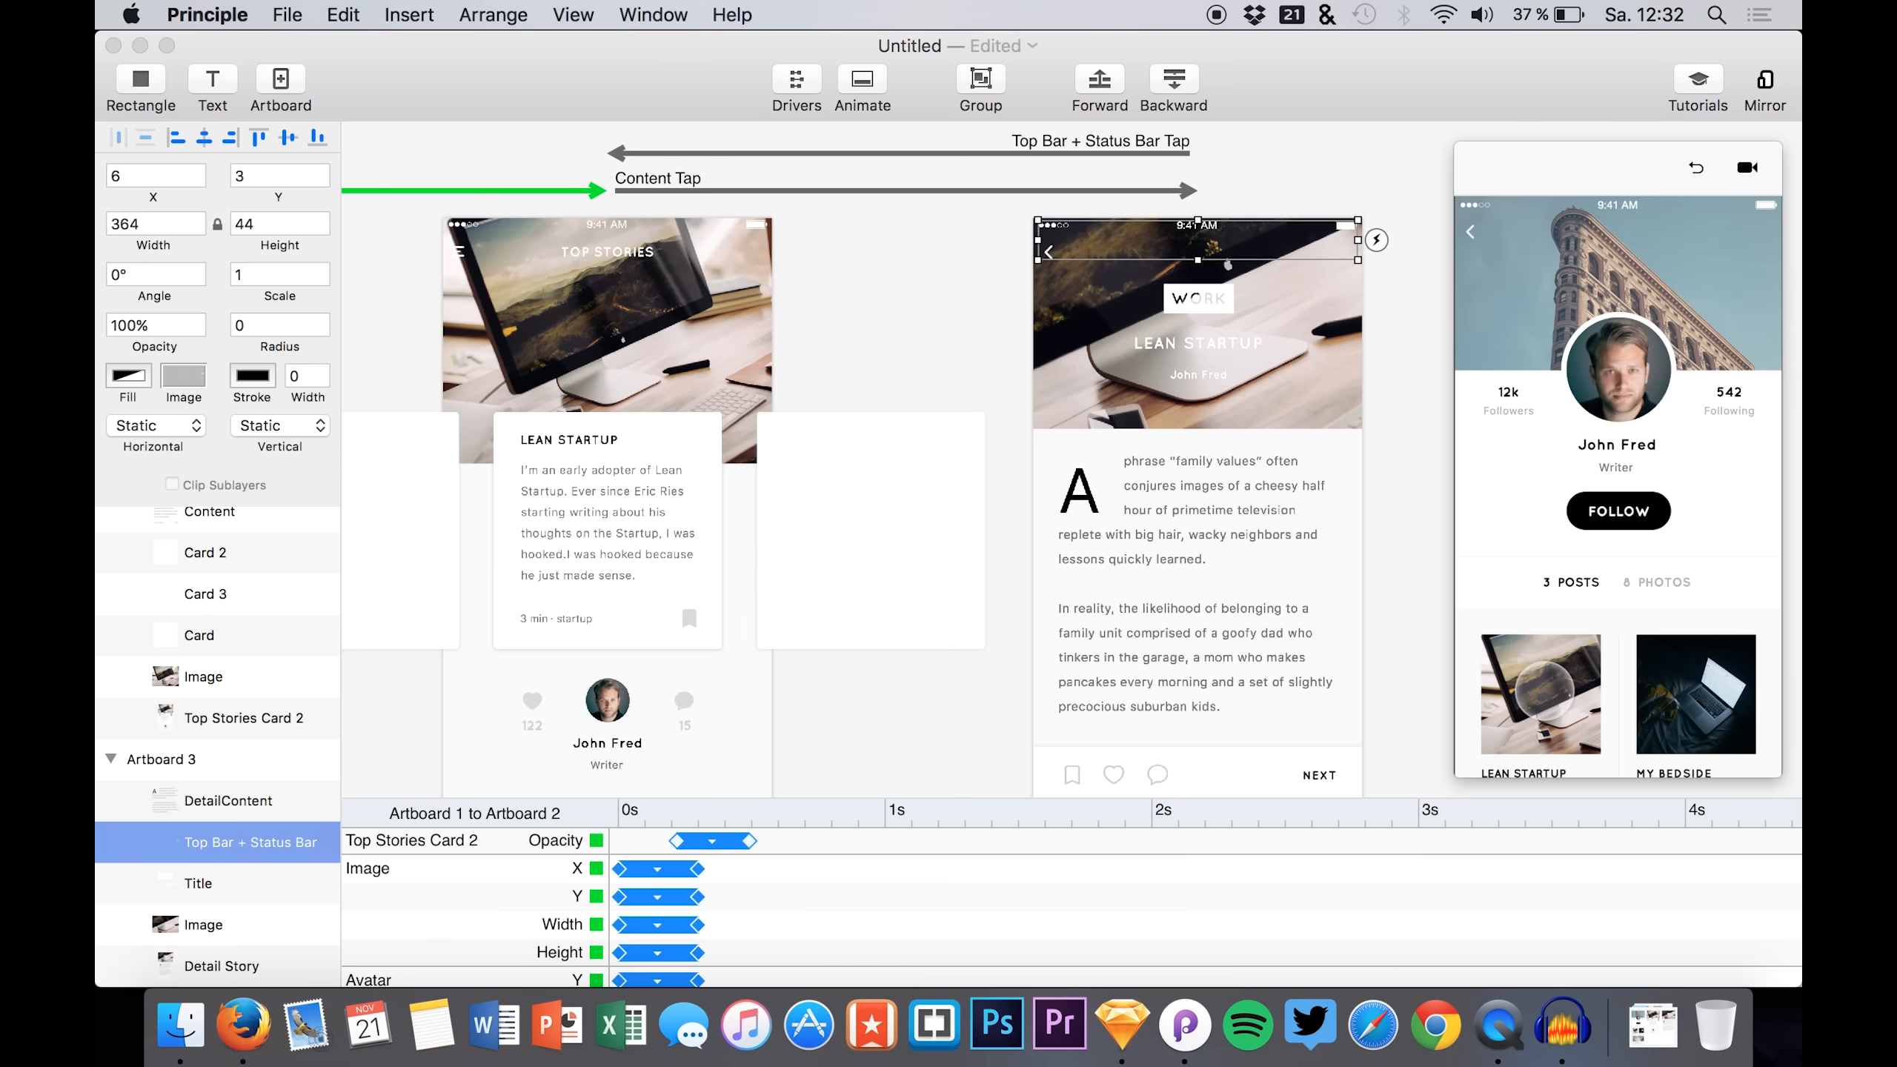
click(1541, 691)
click(1614, 537)
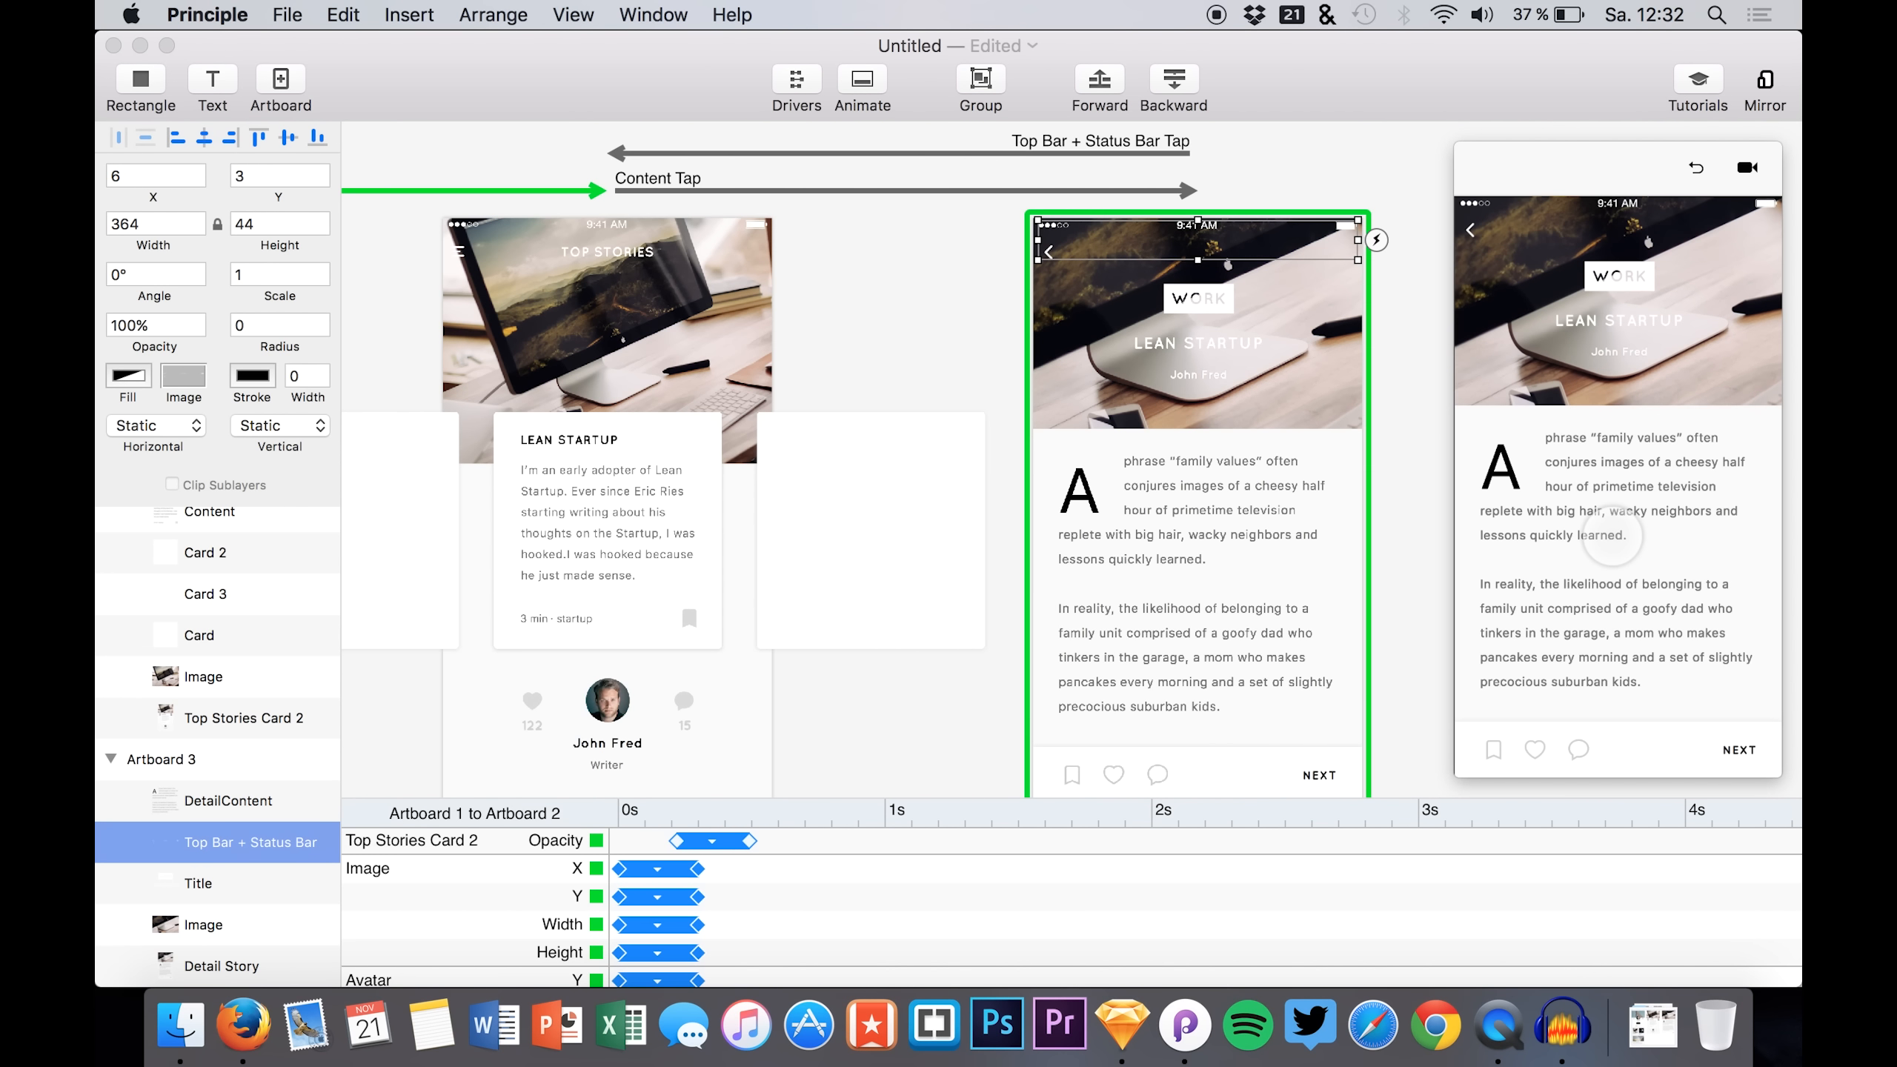
click(1177, 343)
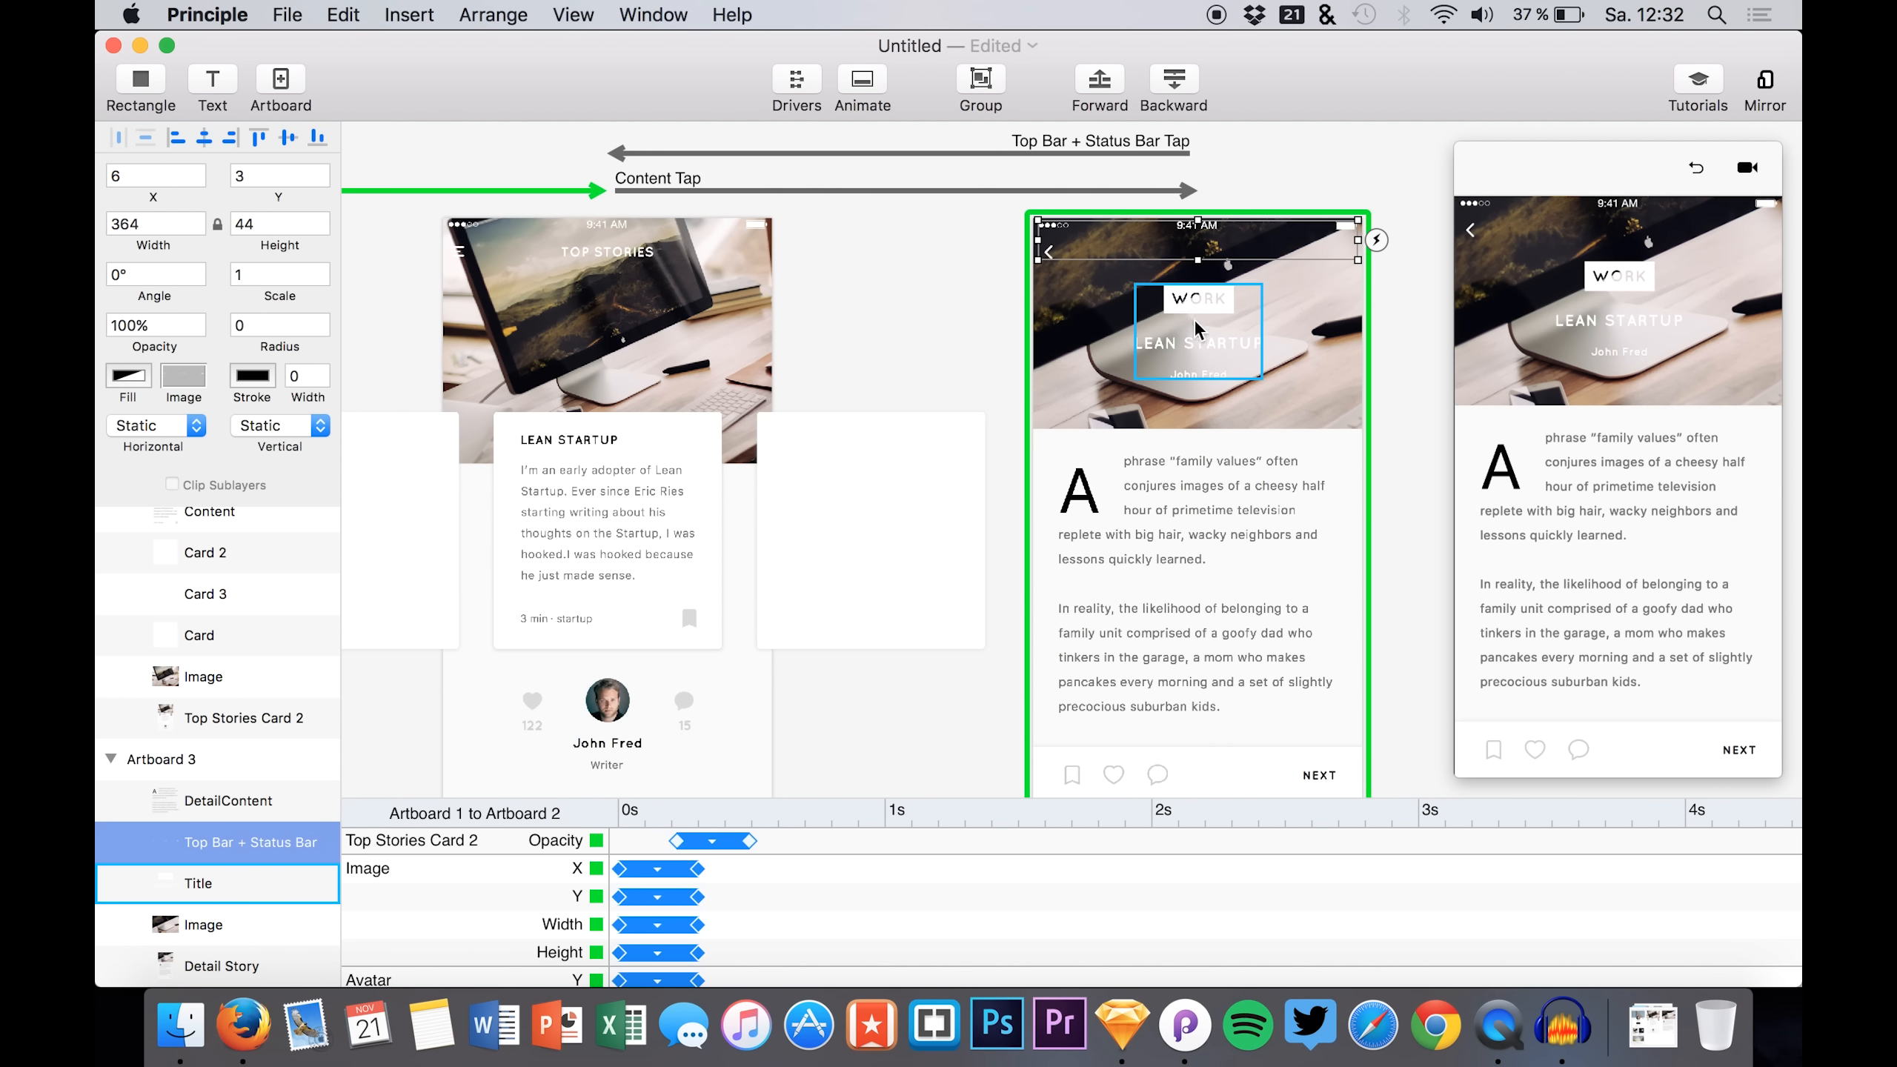
click(1716, 180)
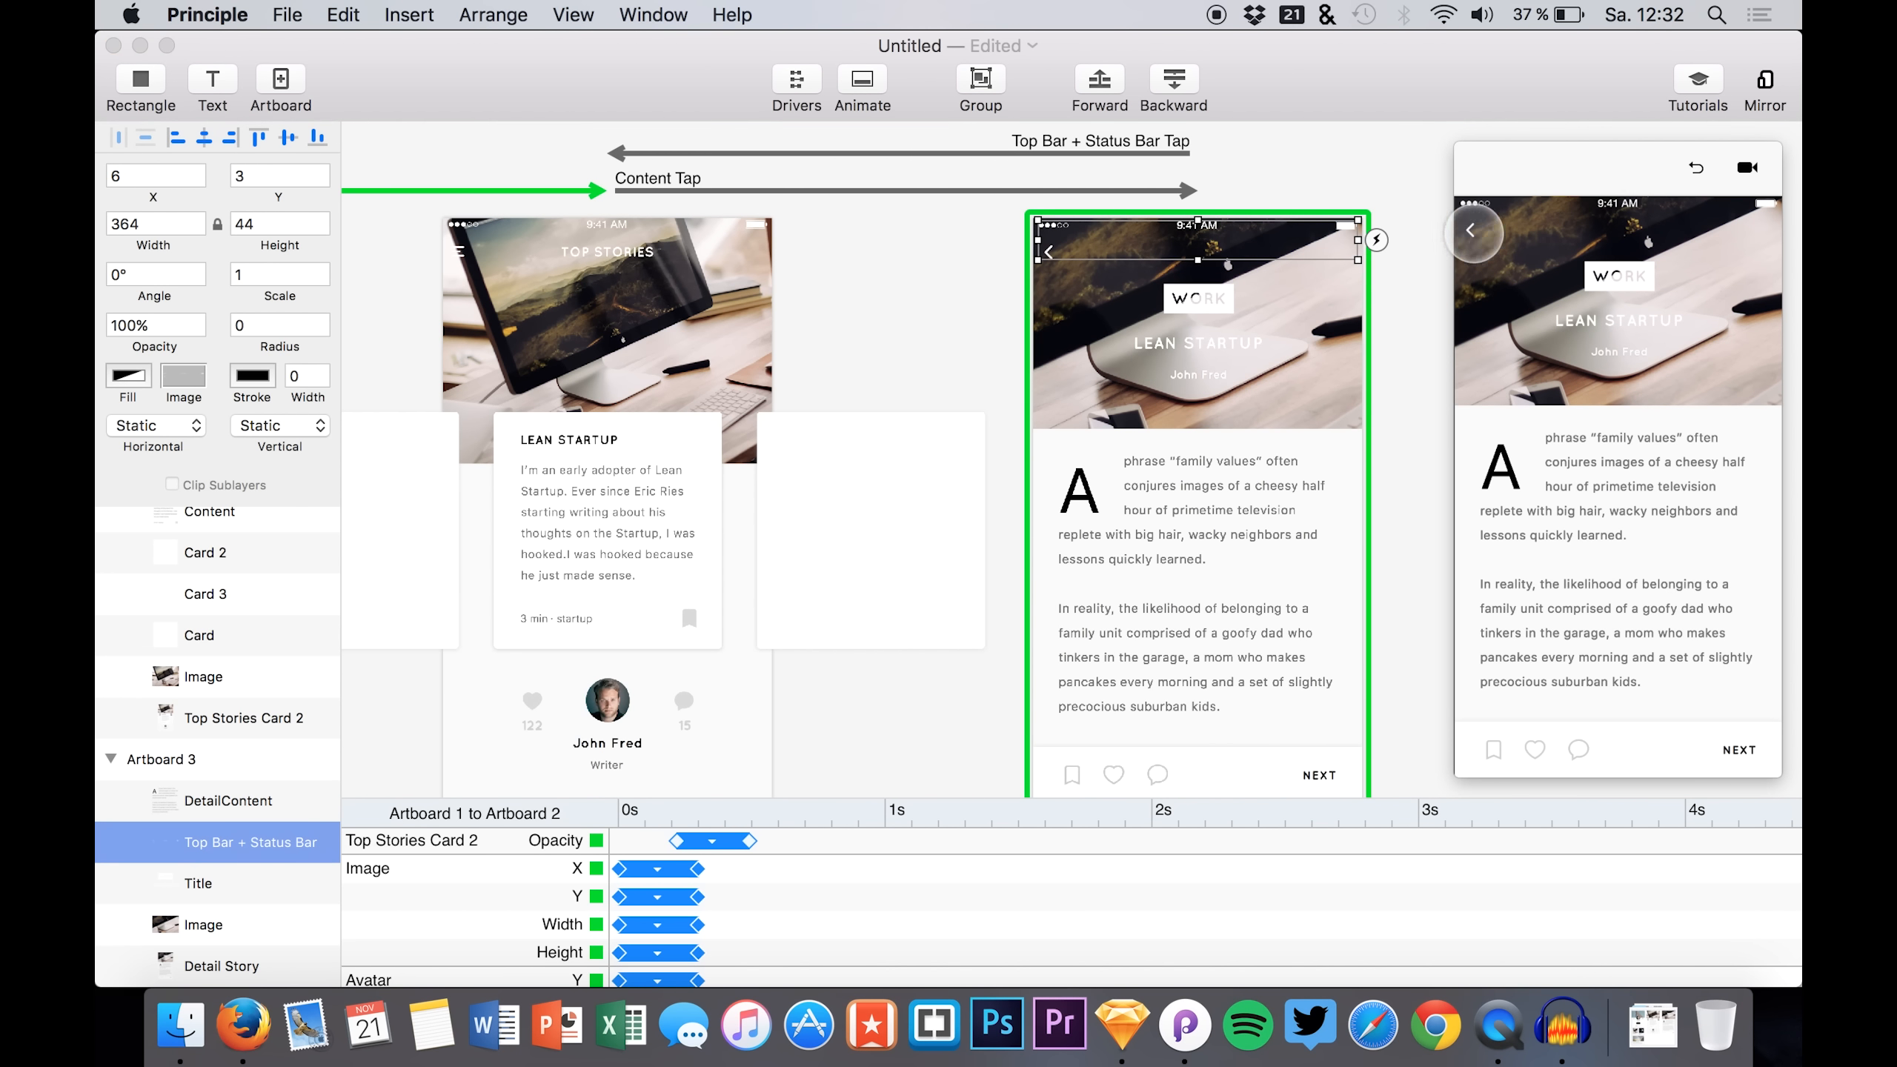
click(1470, 231)
click(1599, 490)
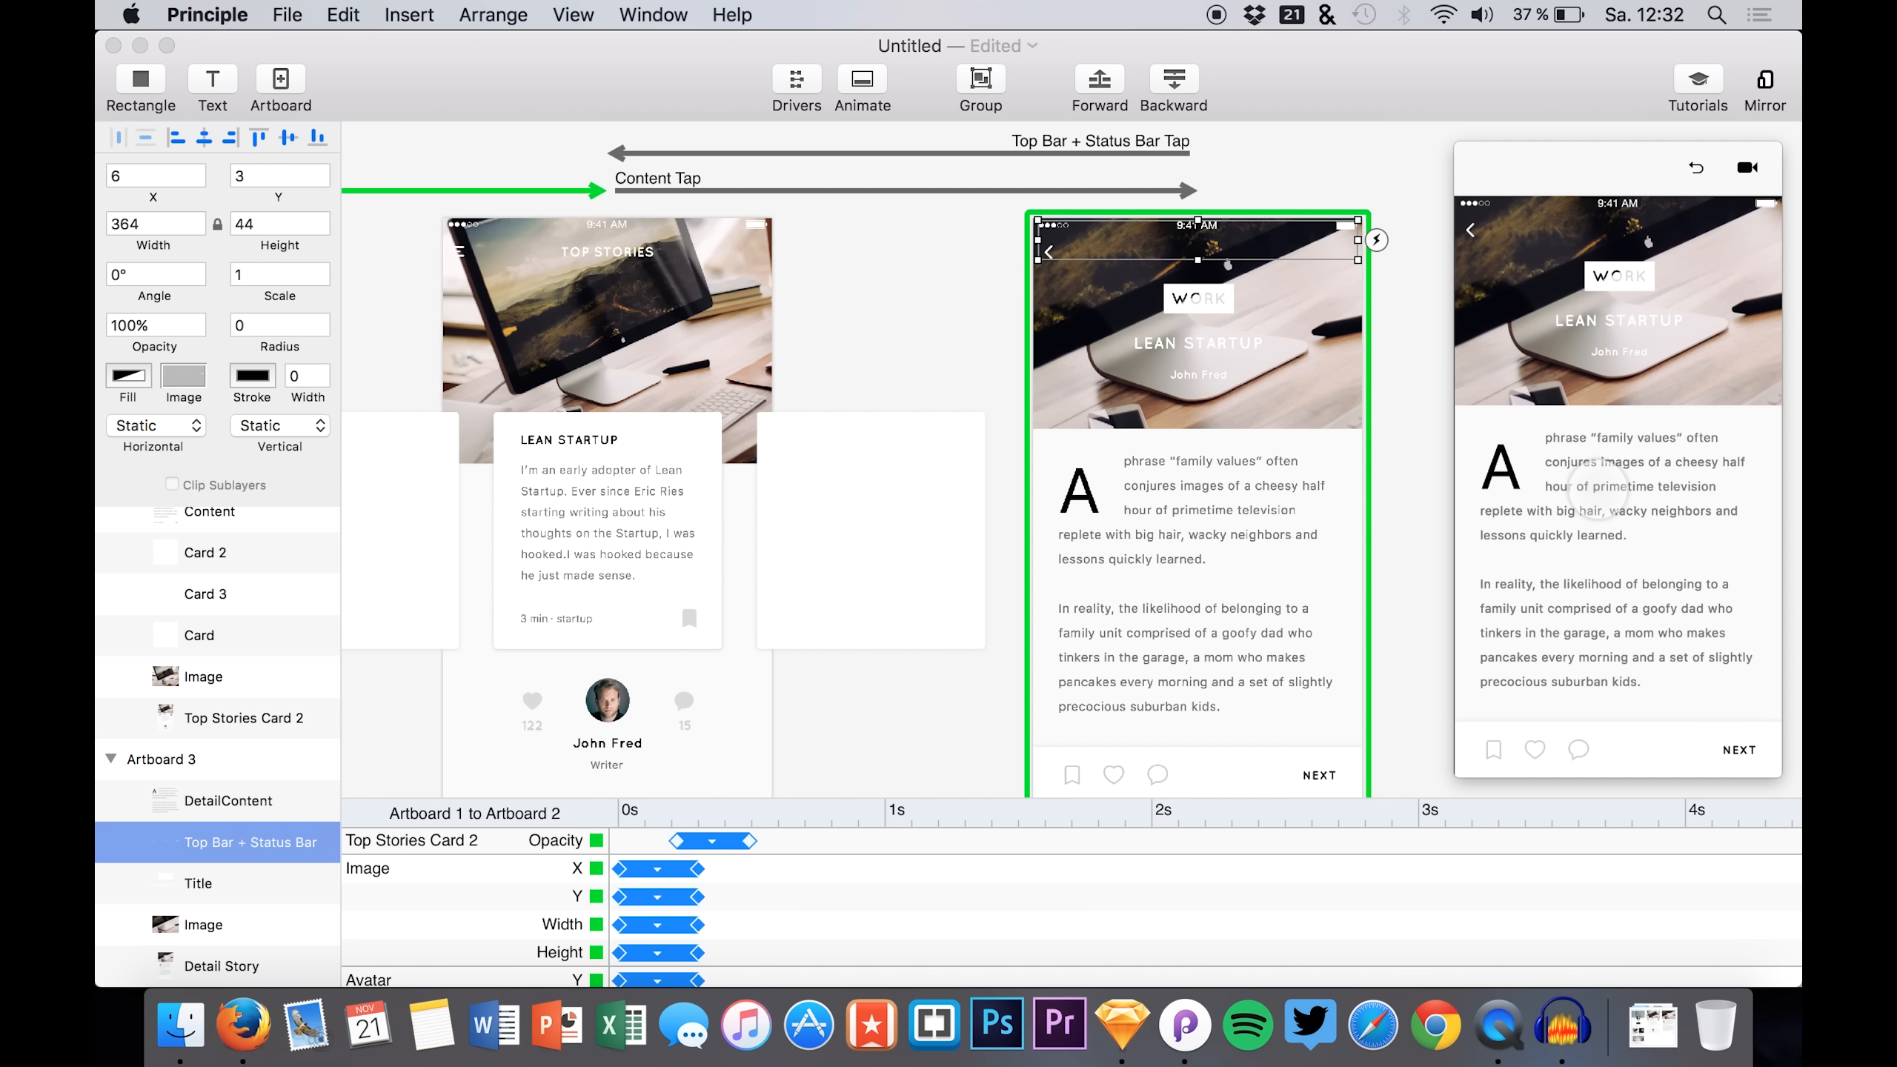
click(1476, 234)
click(1594, 472)
scroll(288, 878, down, 2)
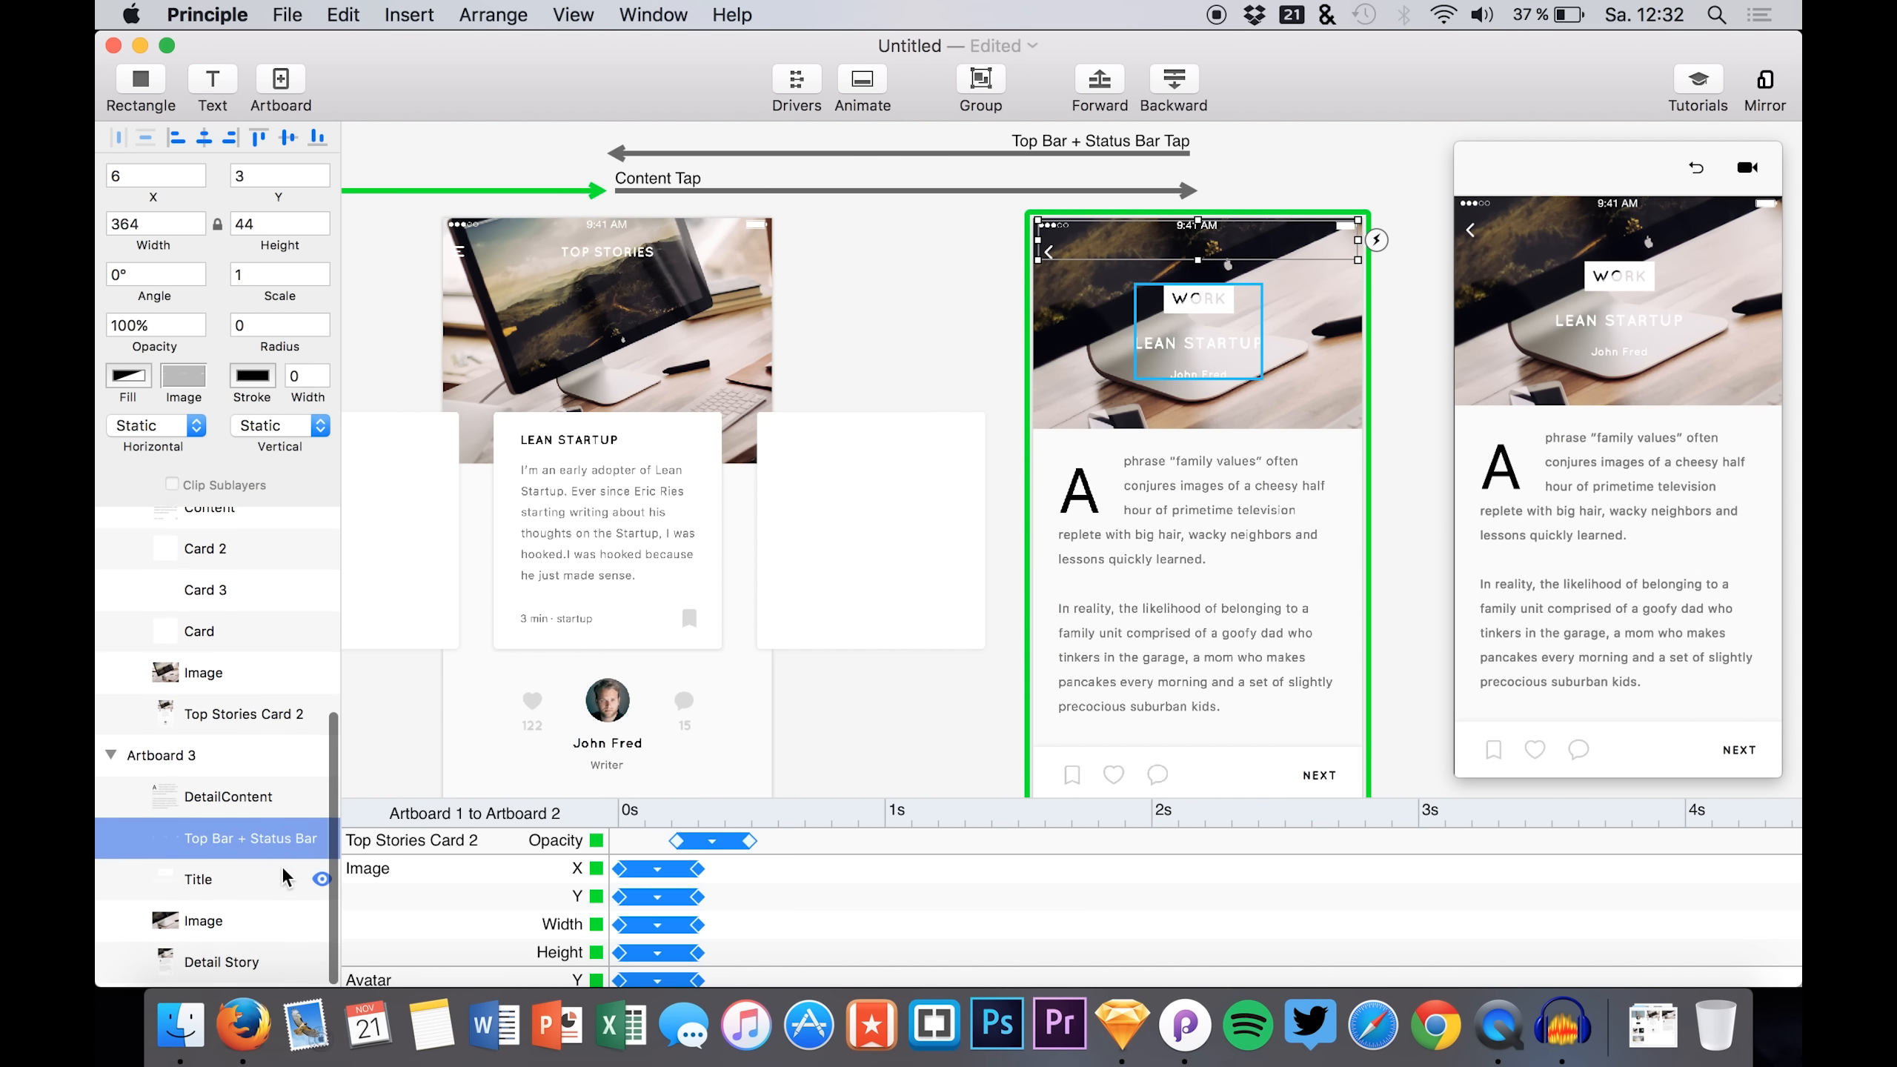
- Copy the Image layer of the top stories artboard into Artboard 3, directly above its existing Image layer
click(214, 917)
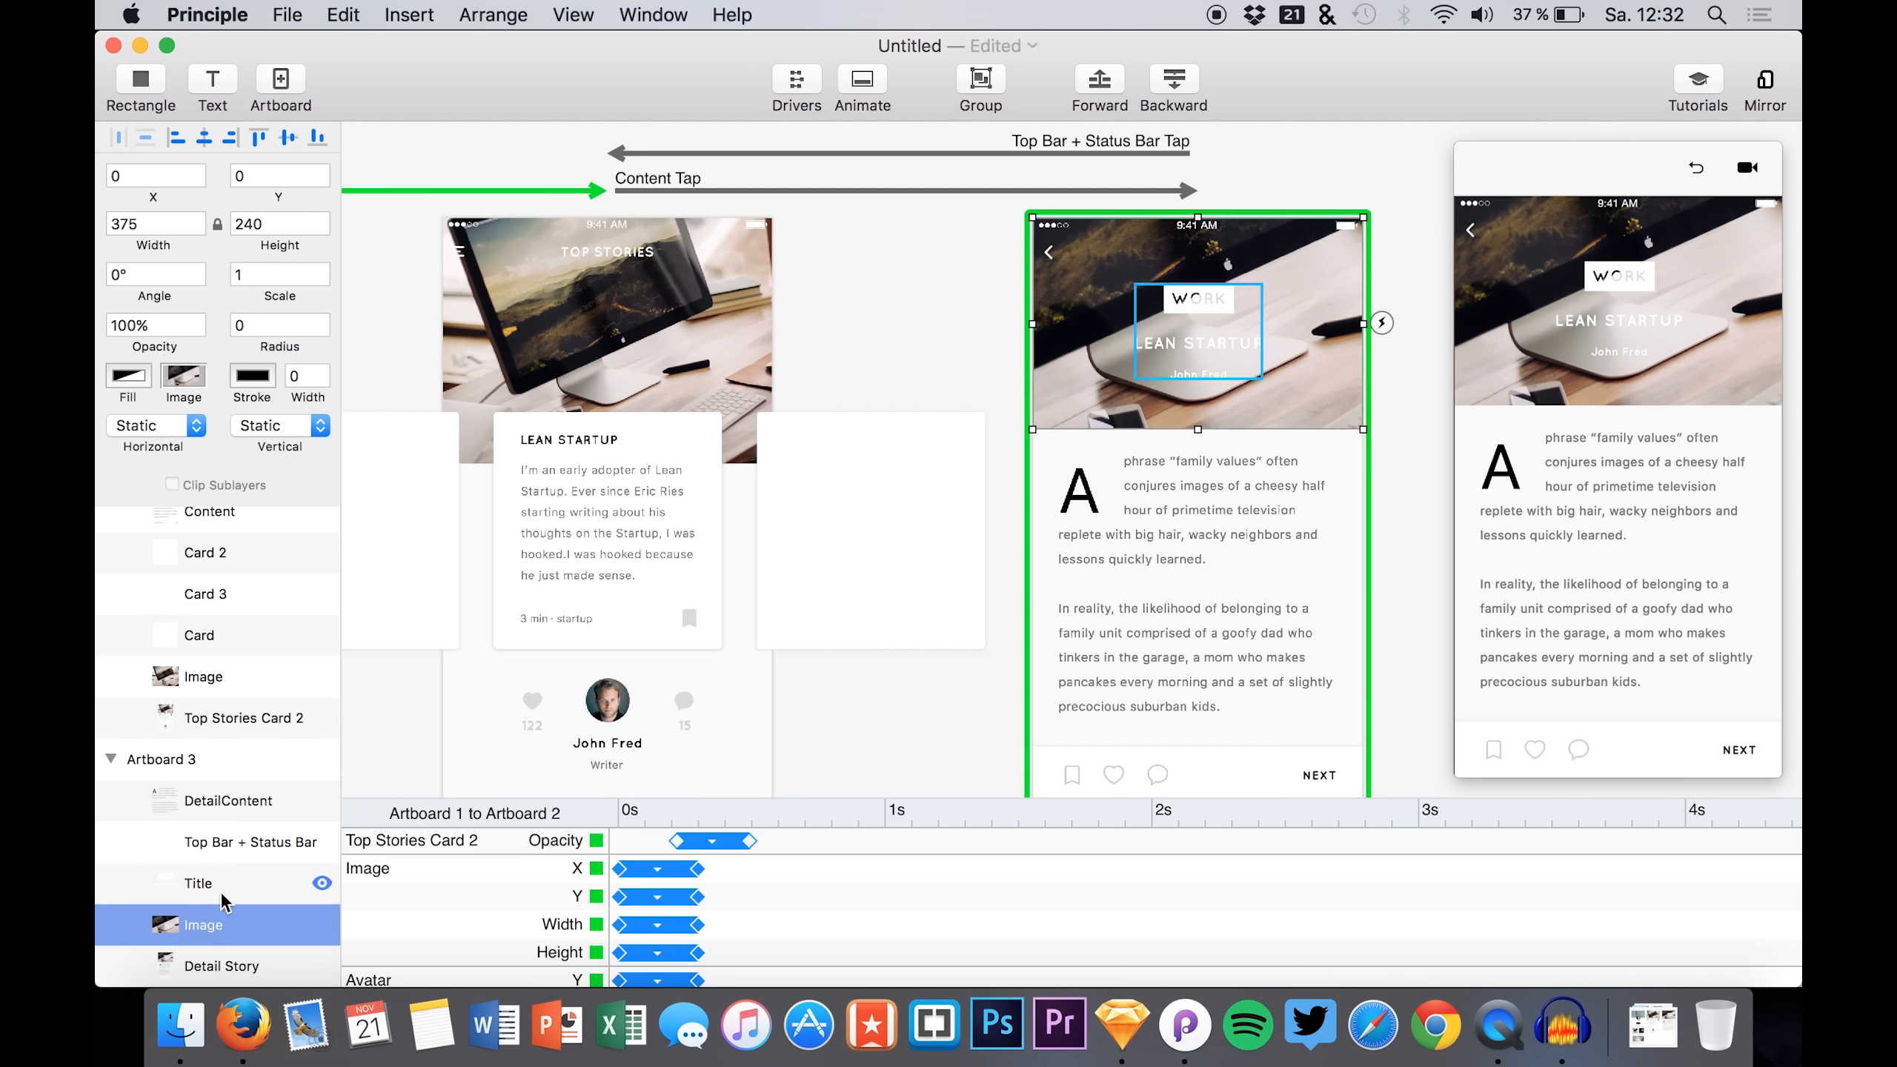
click(187, 686)
key(super+c)
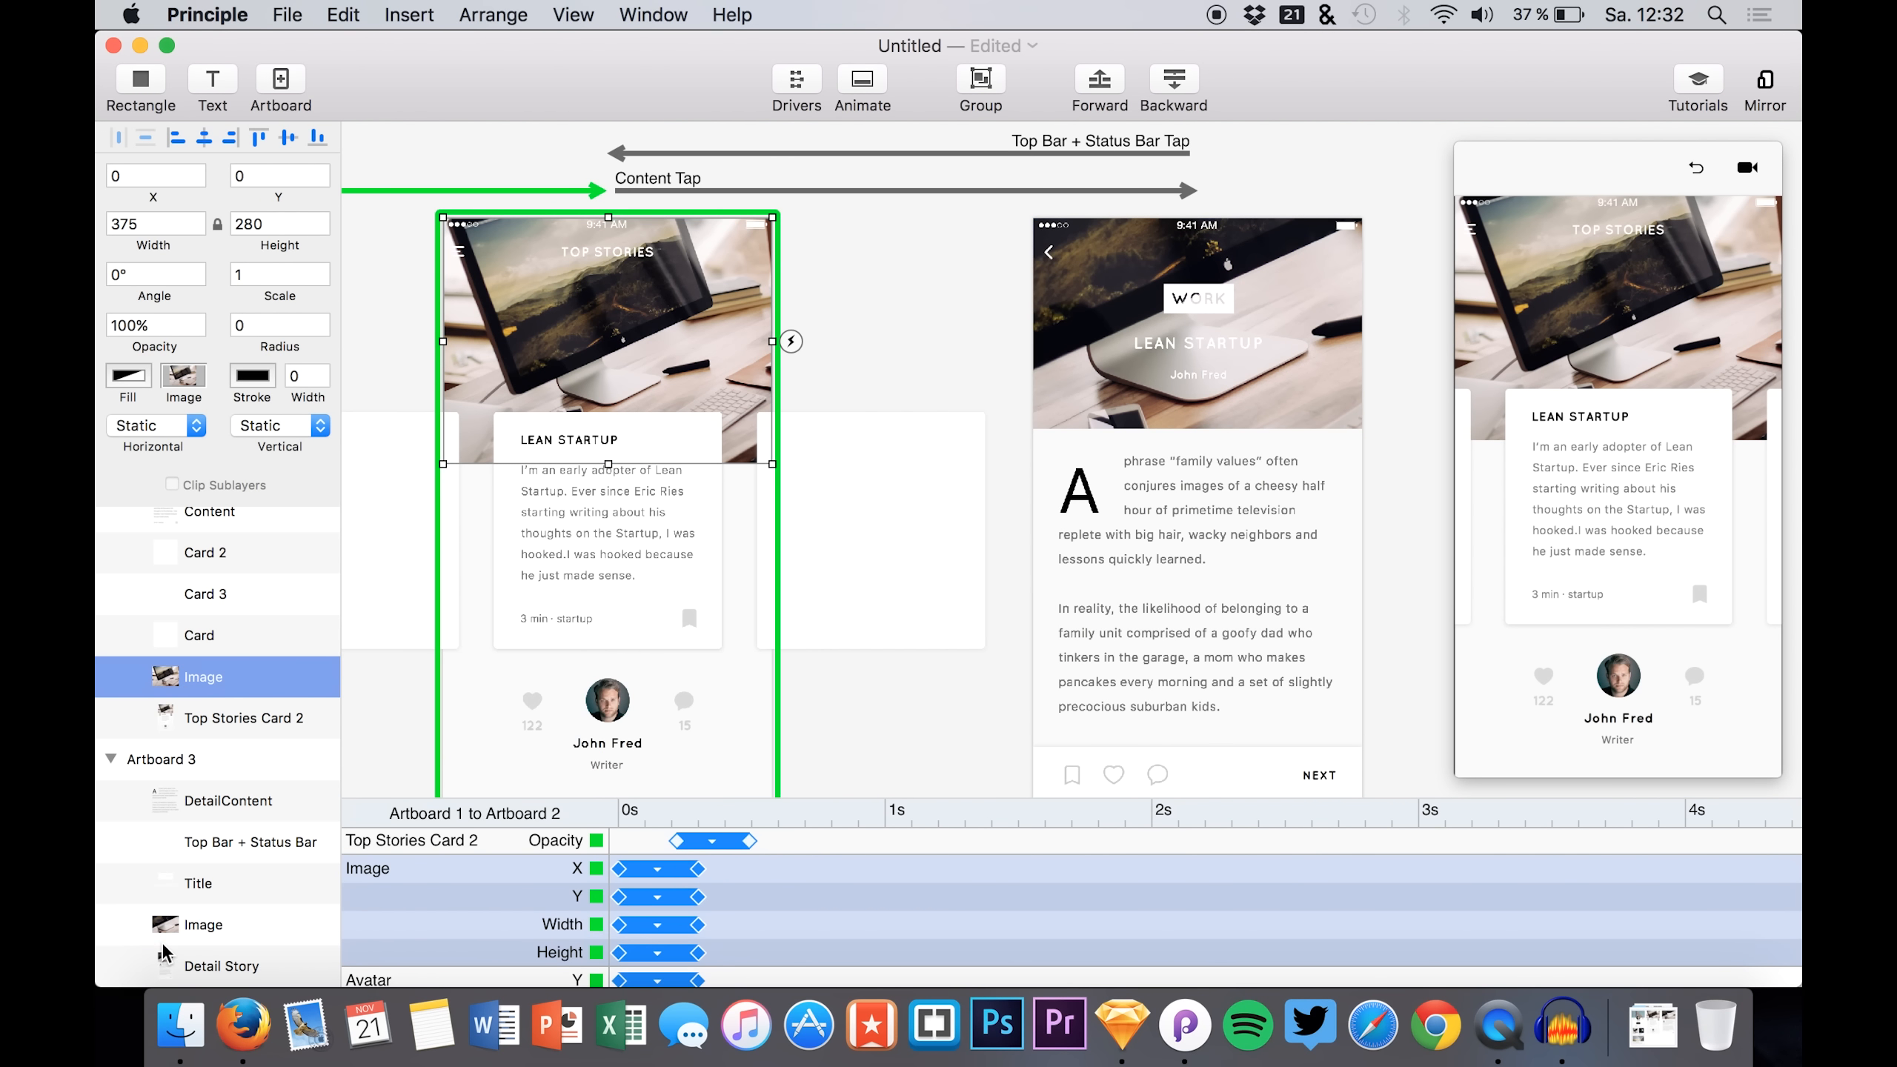
click(160, 913)
key(super+v)
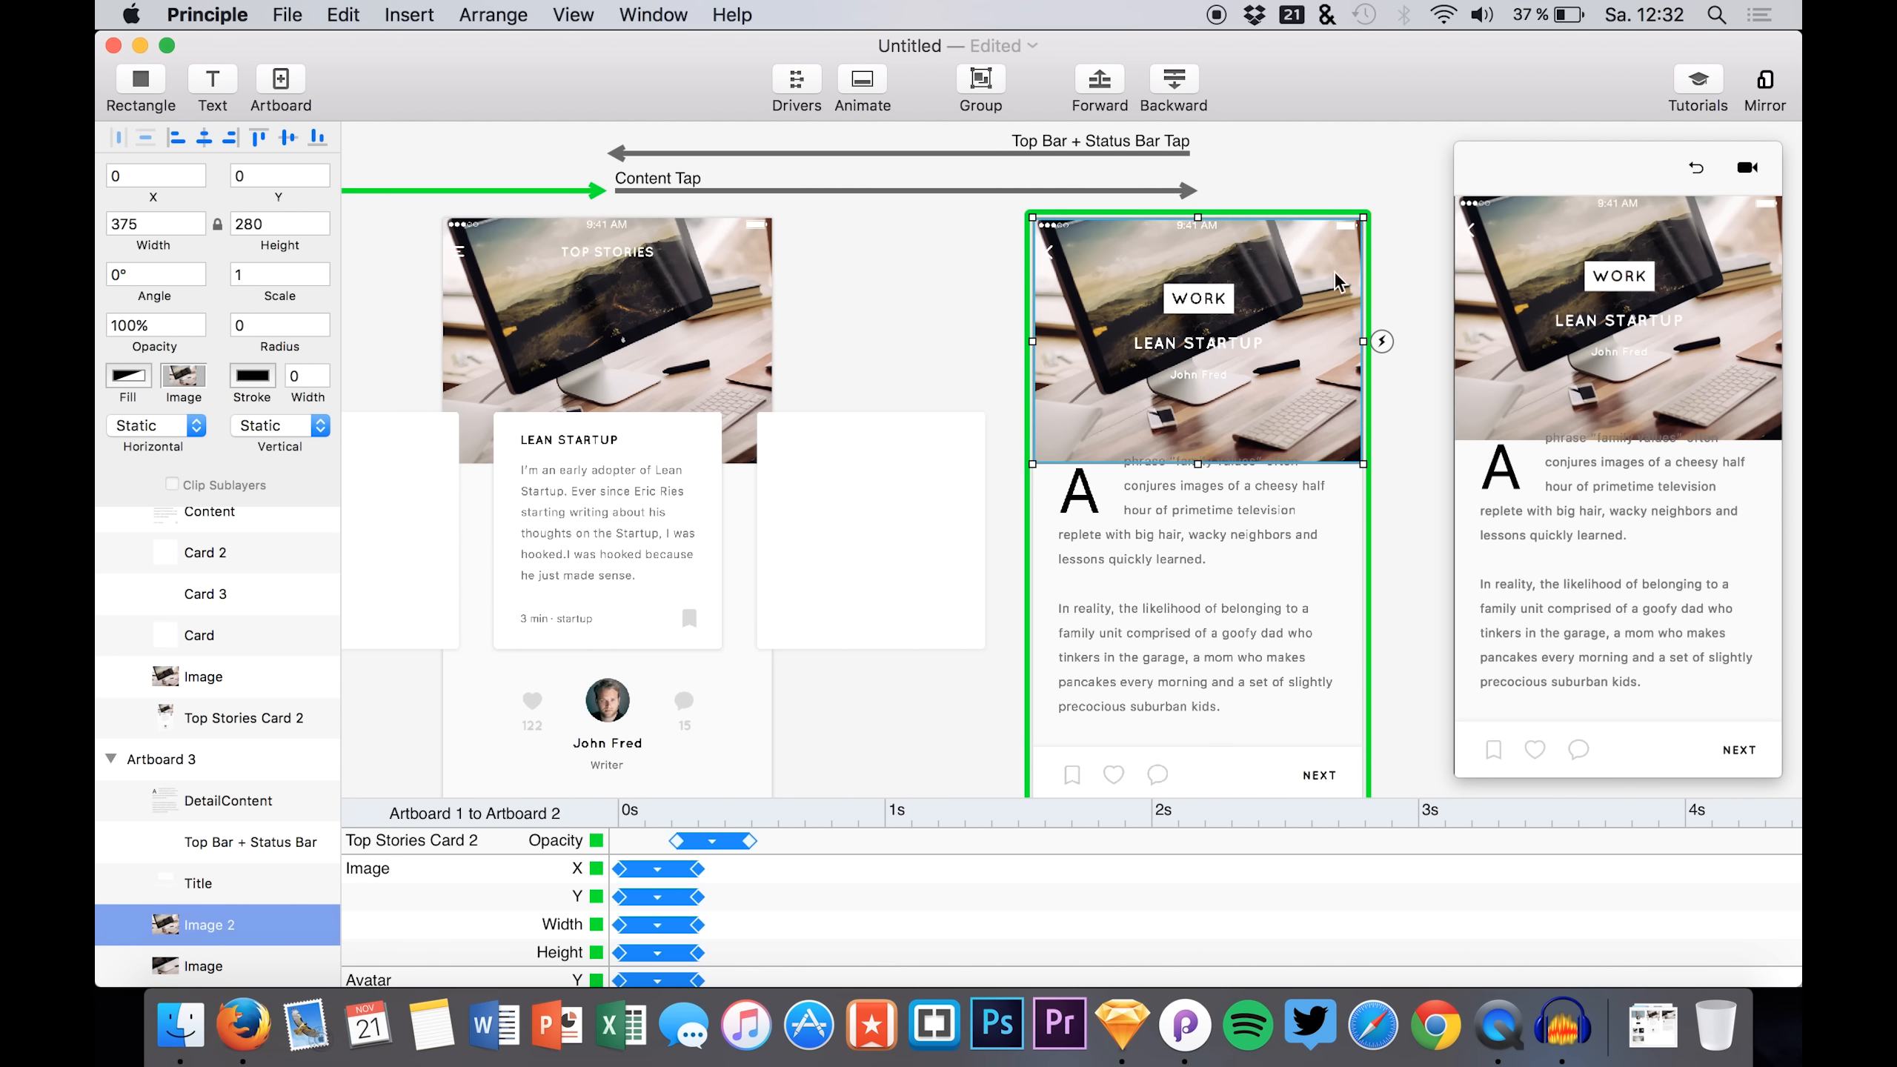
- Enlarge the pasted image in Artboard 3 to 738 × 551 and place it at X -226, Y -201
drag(1032, 216, 706, 81)
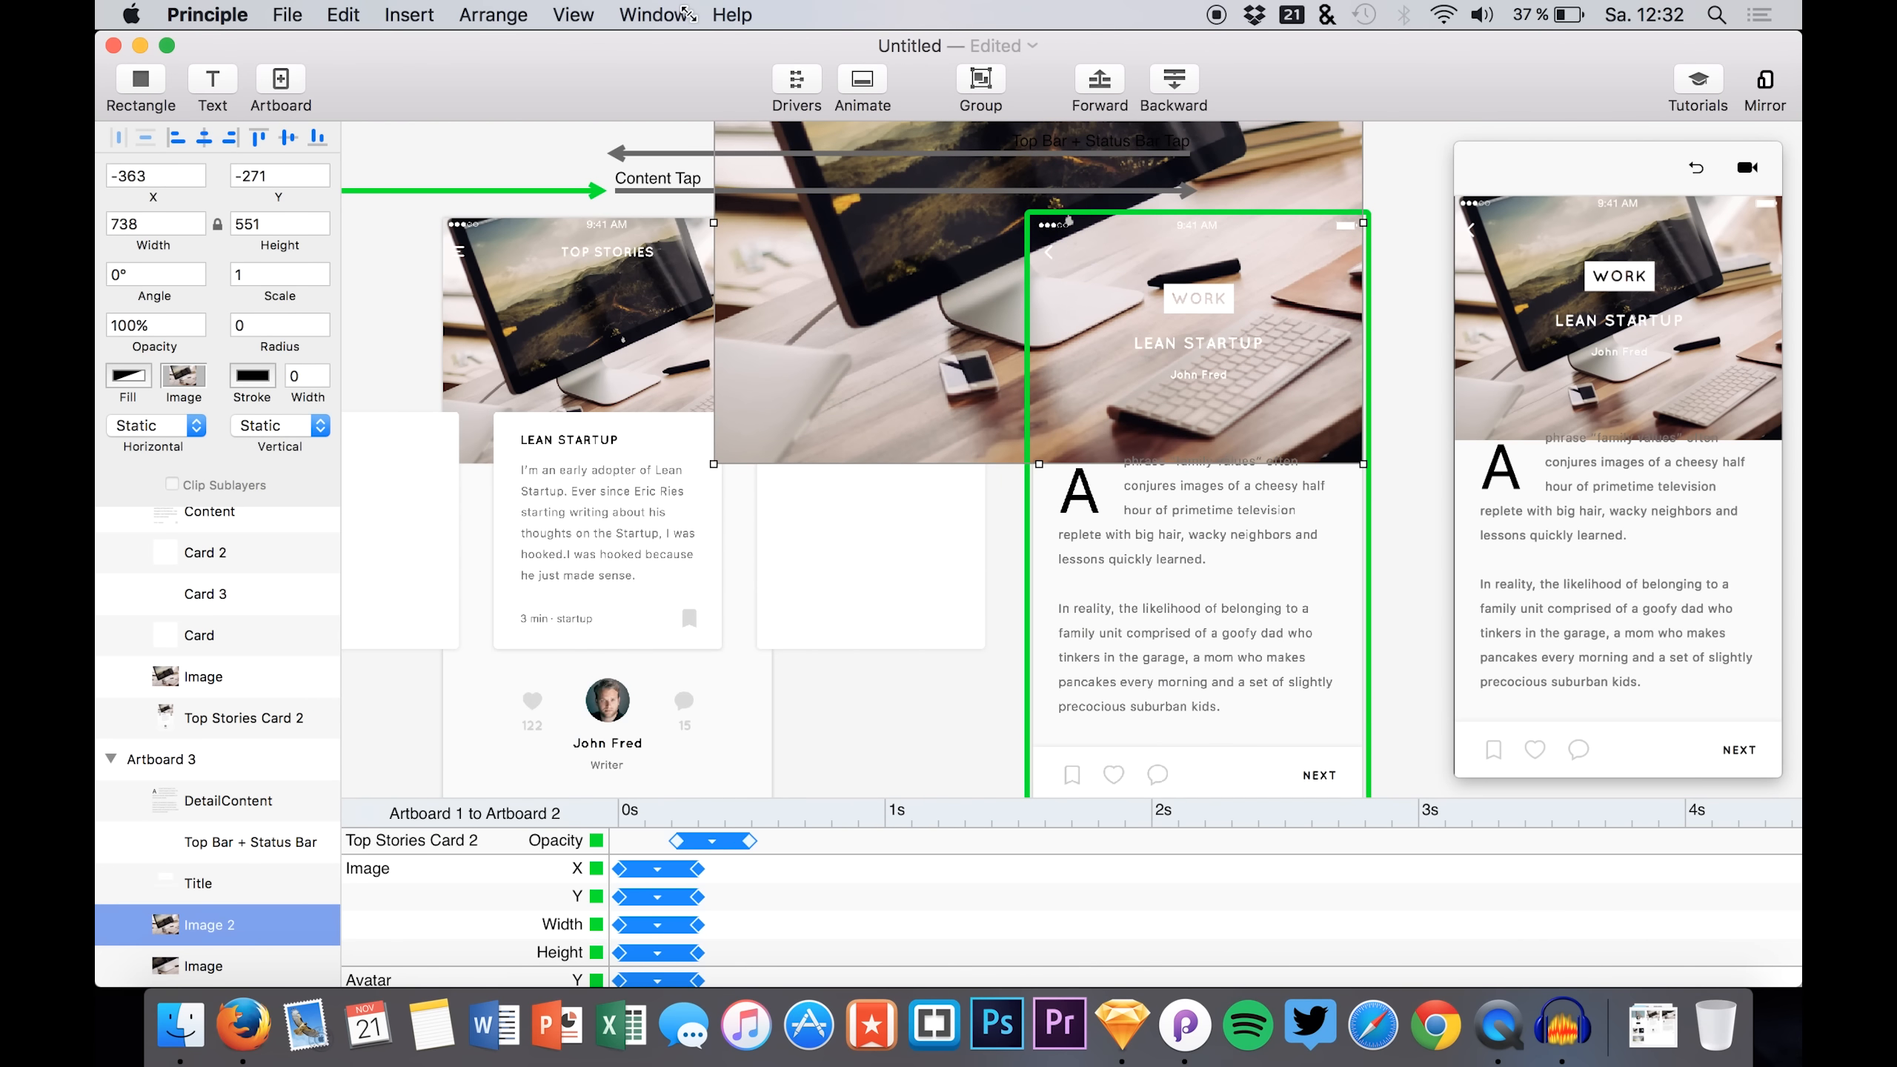
drag(935, 265, 1057, 328)
- Preview the flow from profile through top stories to the detail story with the enlarged image, and reset the preview
click(1697, 171)
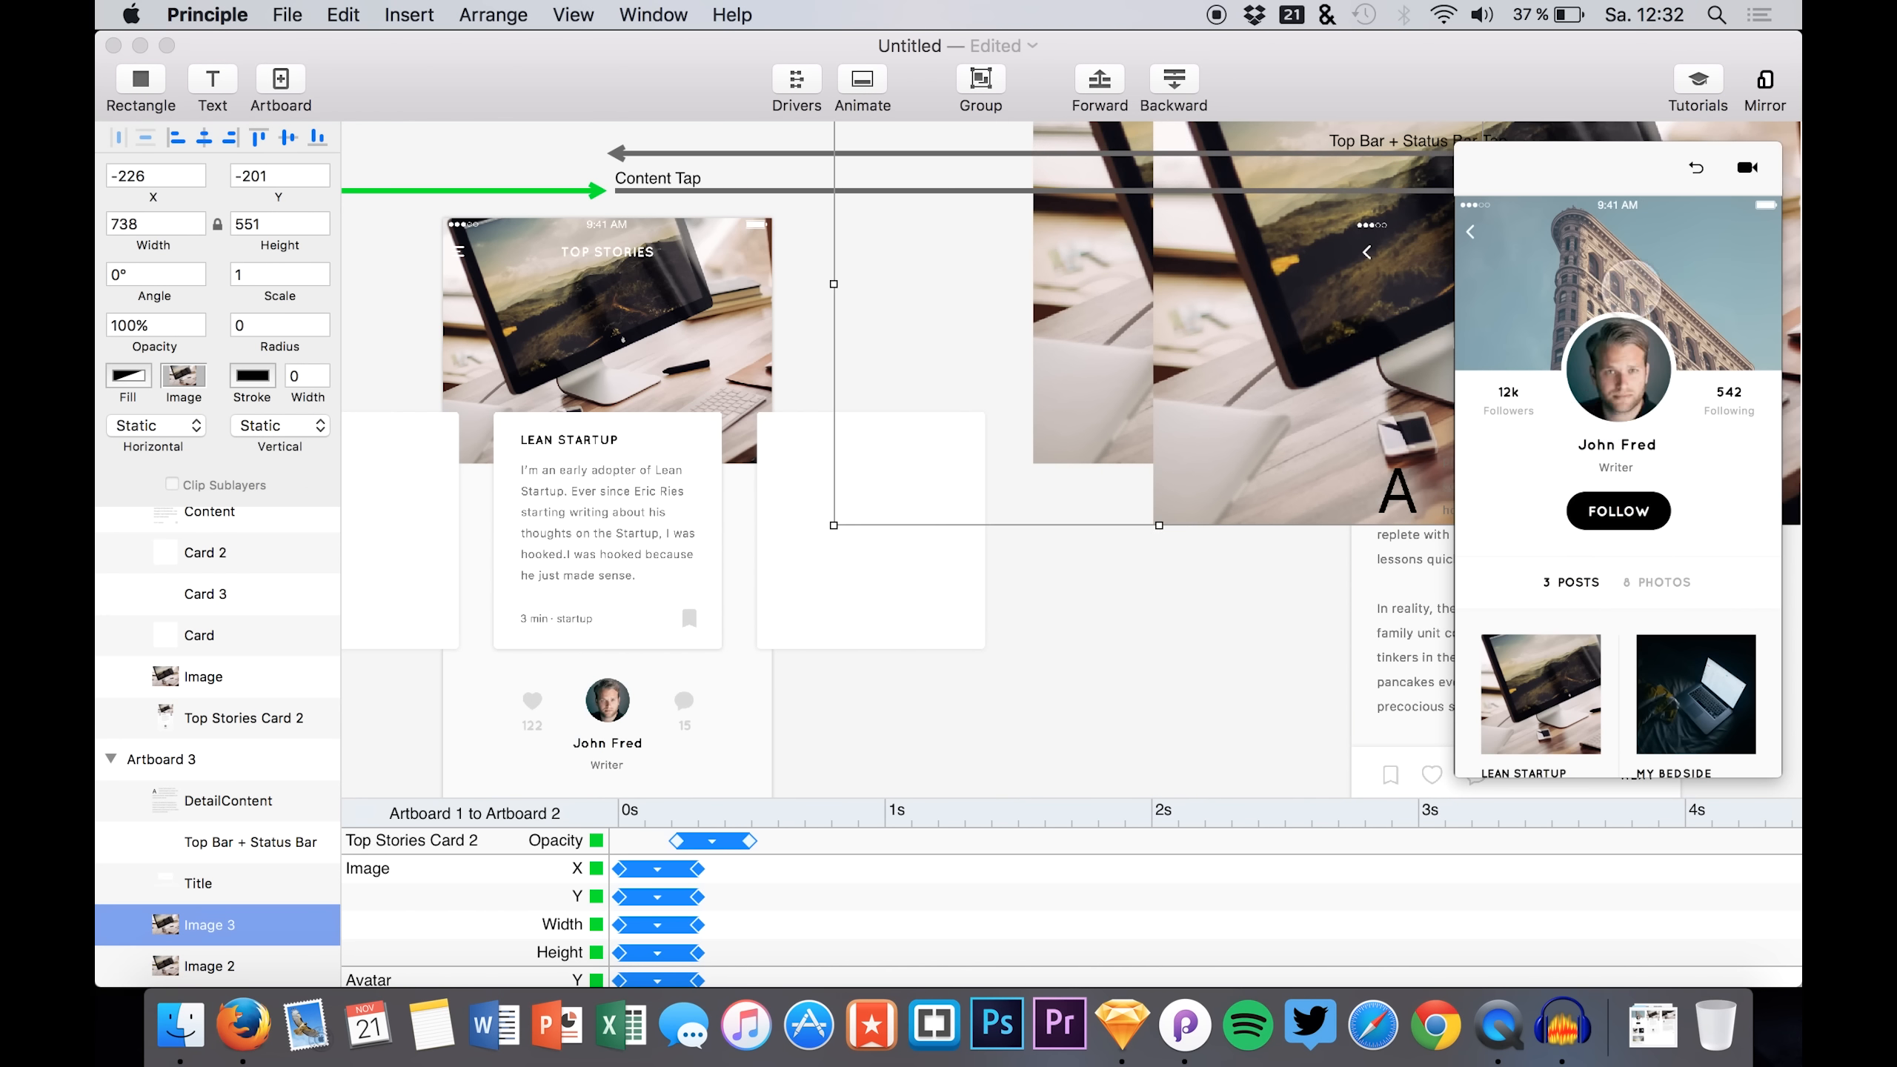
click(1552, 716)
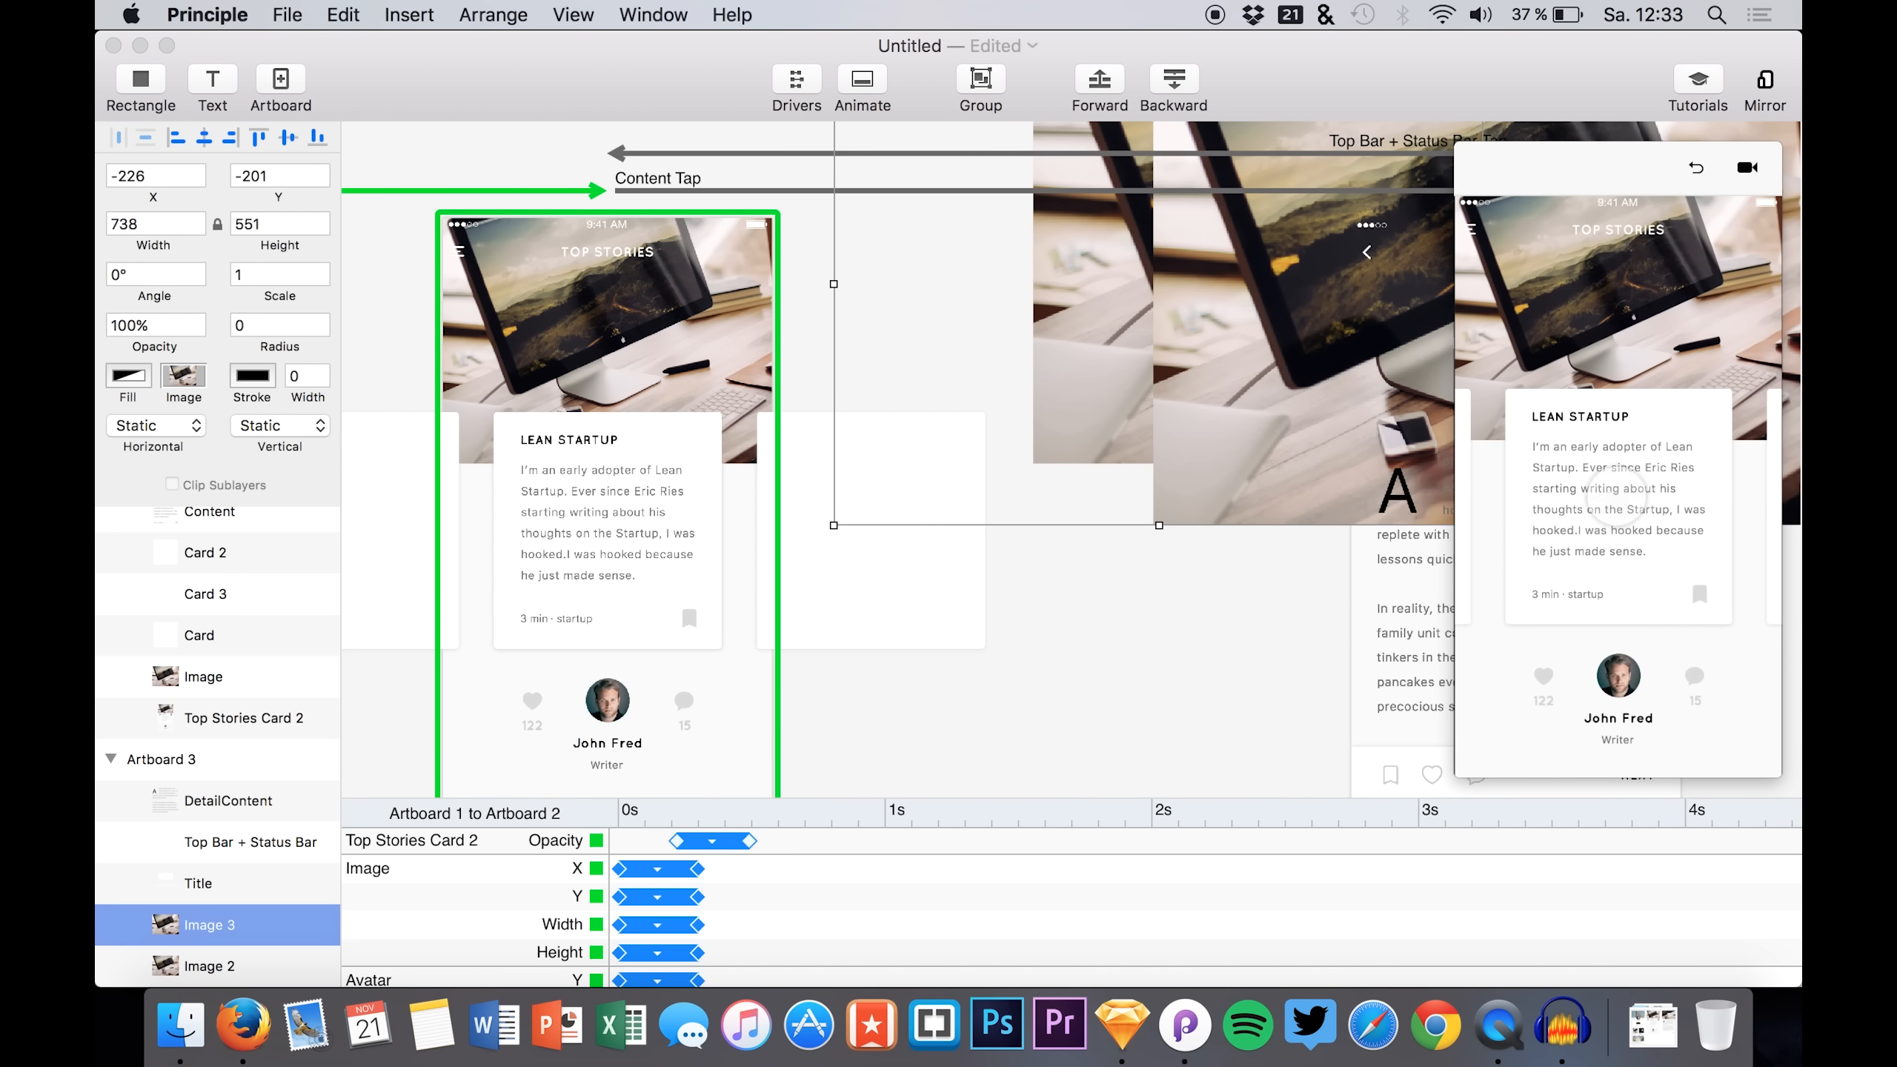
click(1619, 490)
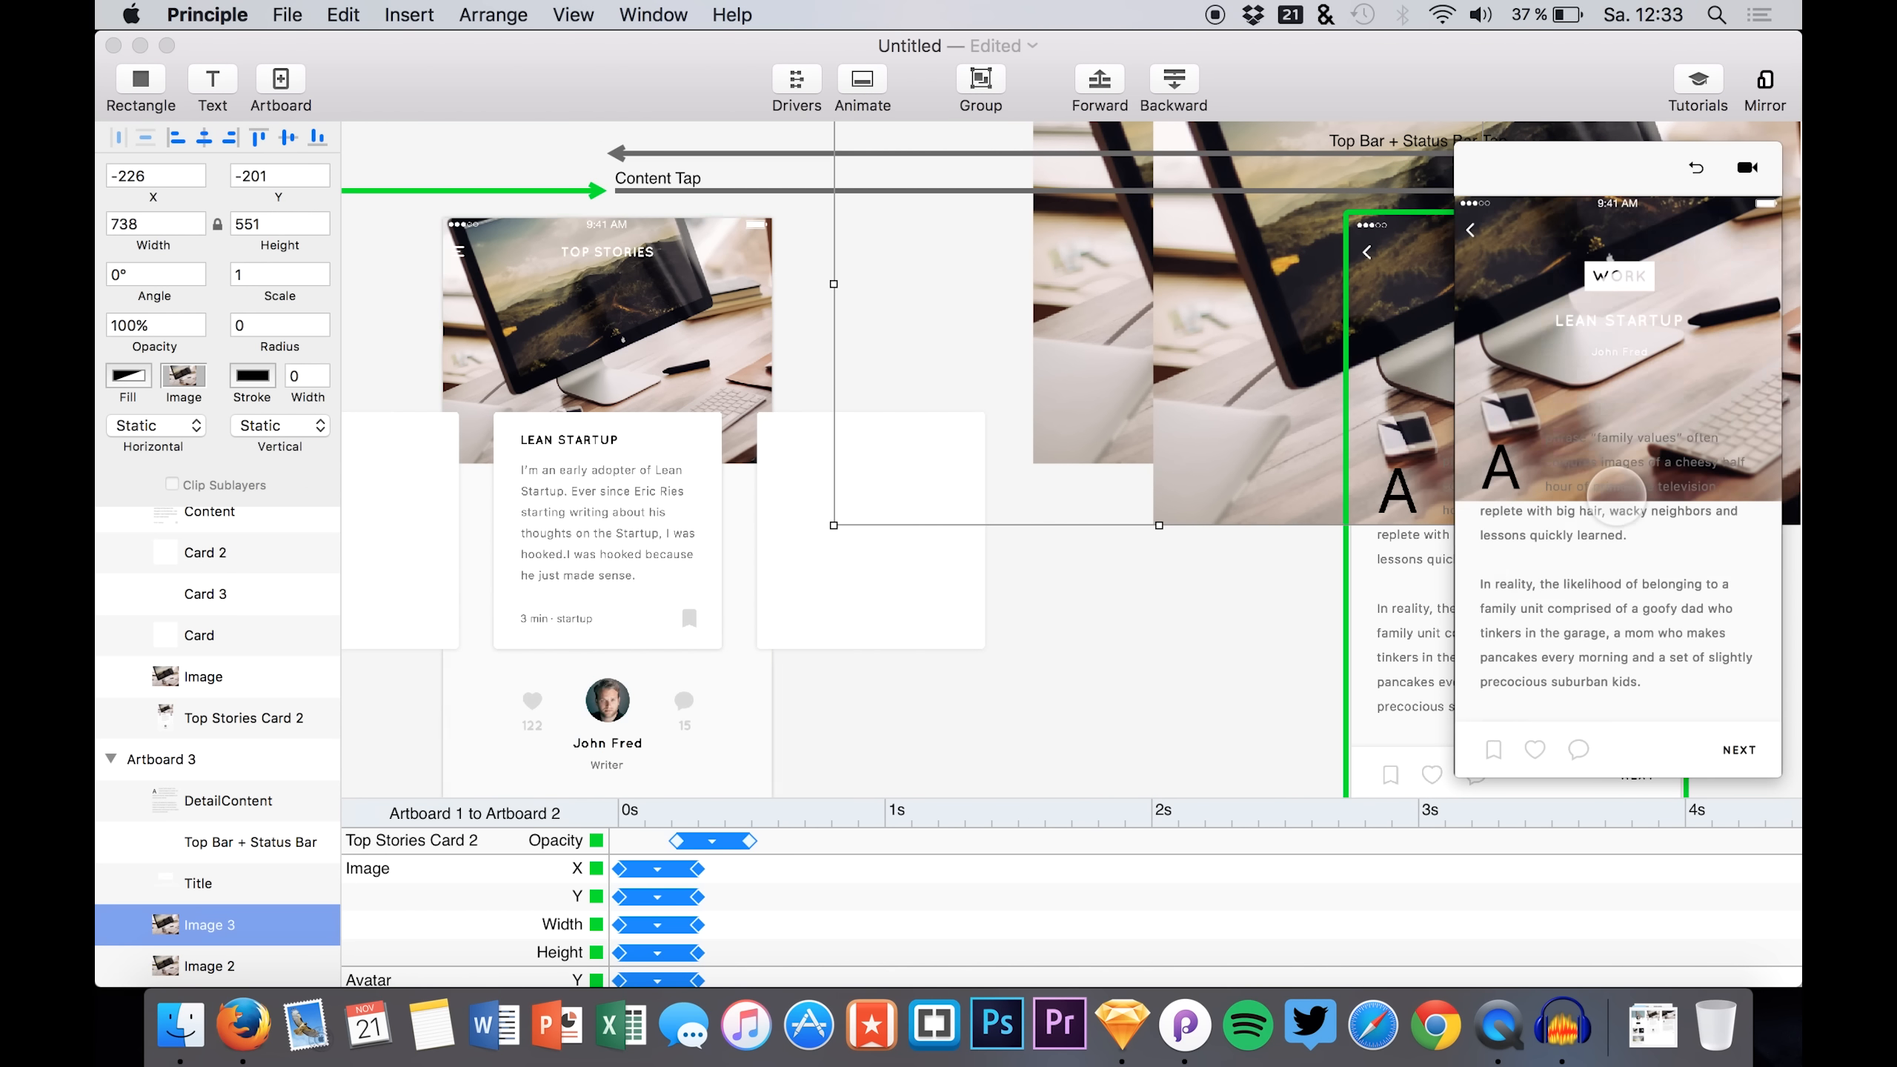
click(1695, 172)
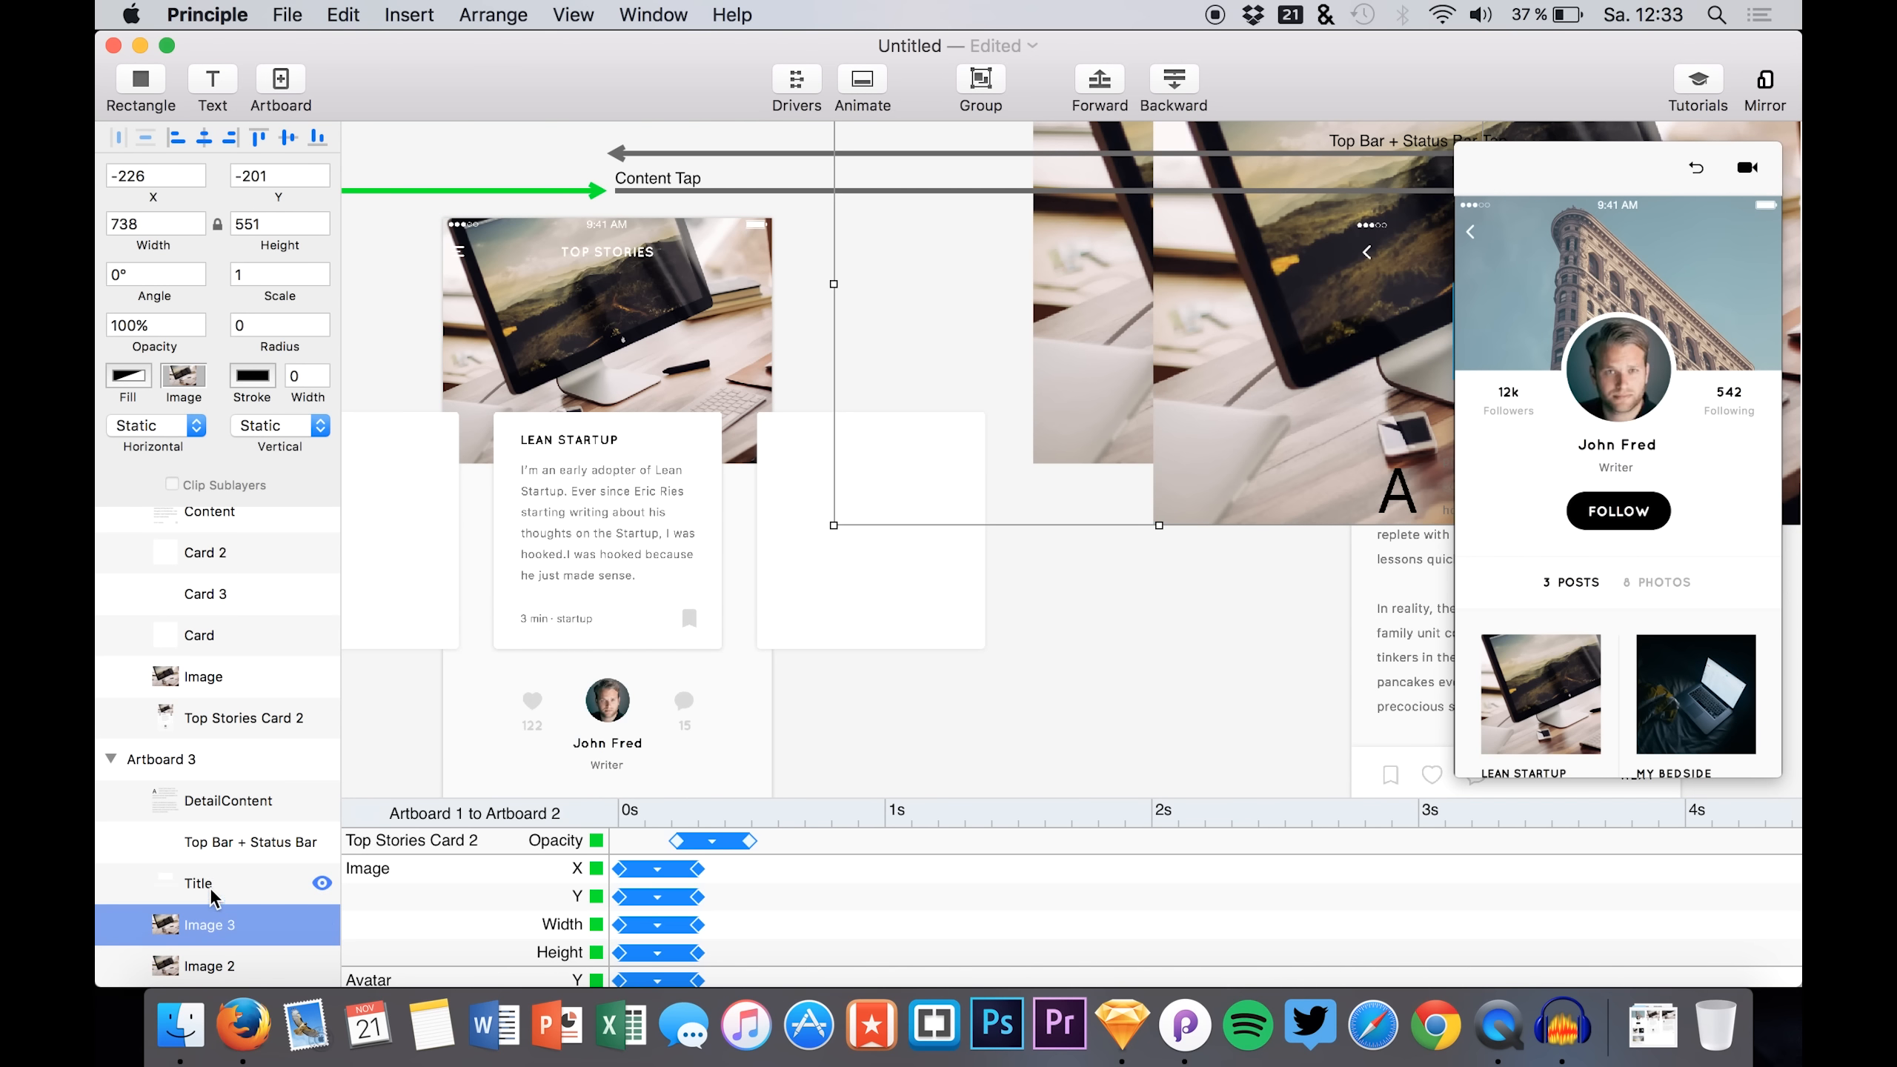
- Rename Artboard 3's enlarged picture layer as Image and its original cover picture layer as Image 3
double_click(224, 936)
scroll(228, 943, down, 3)
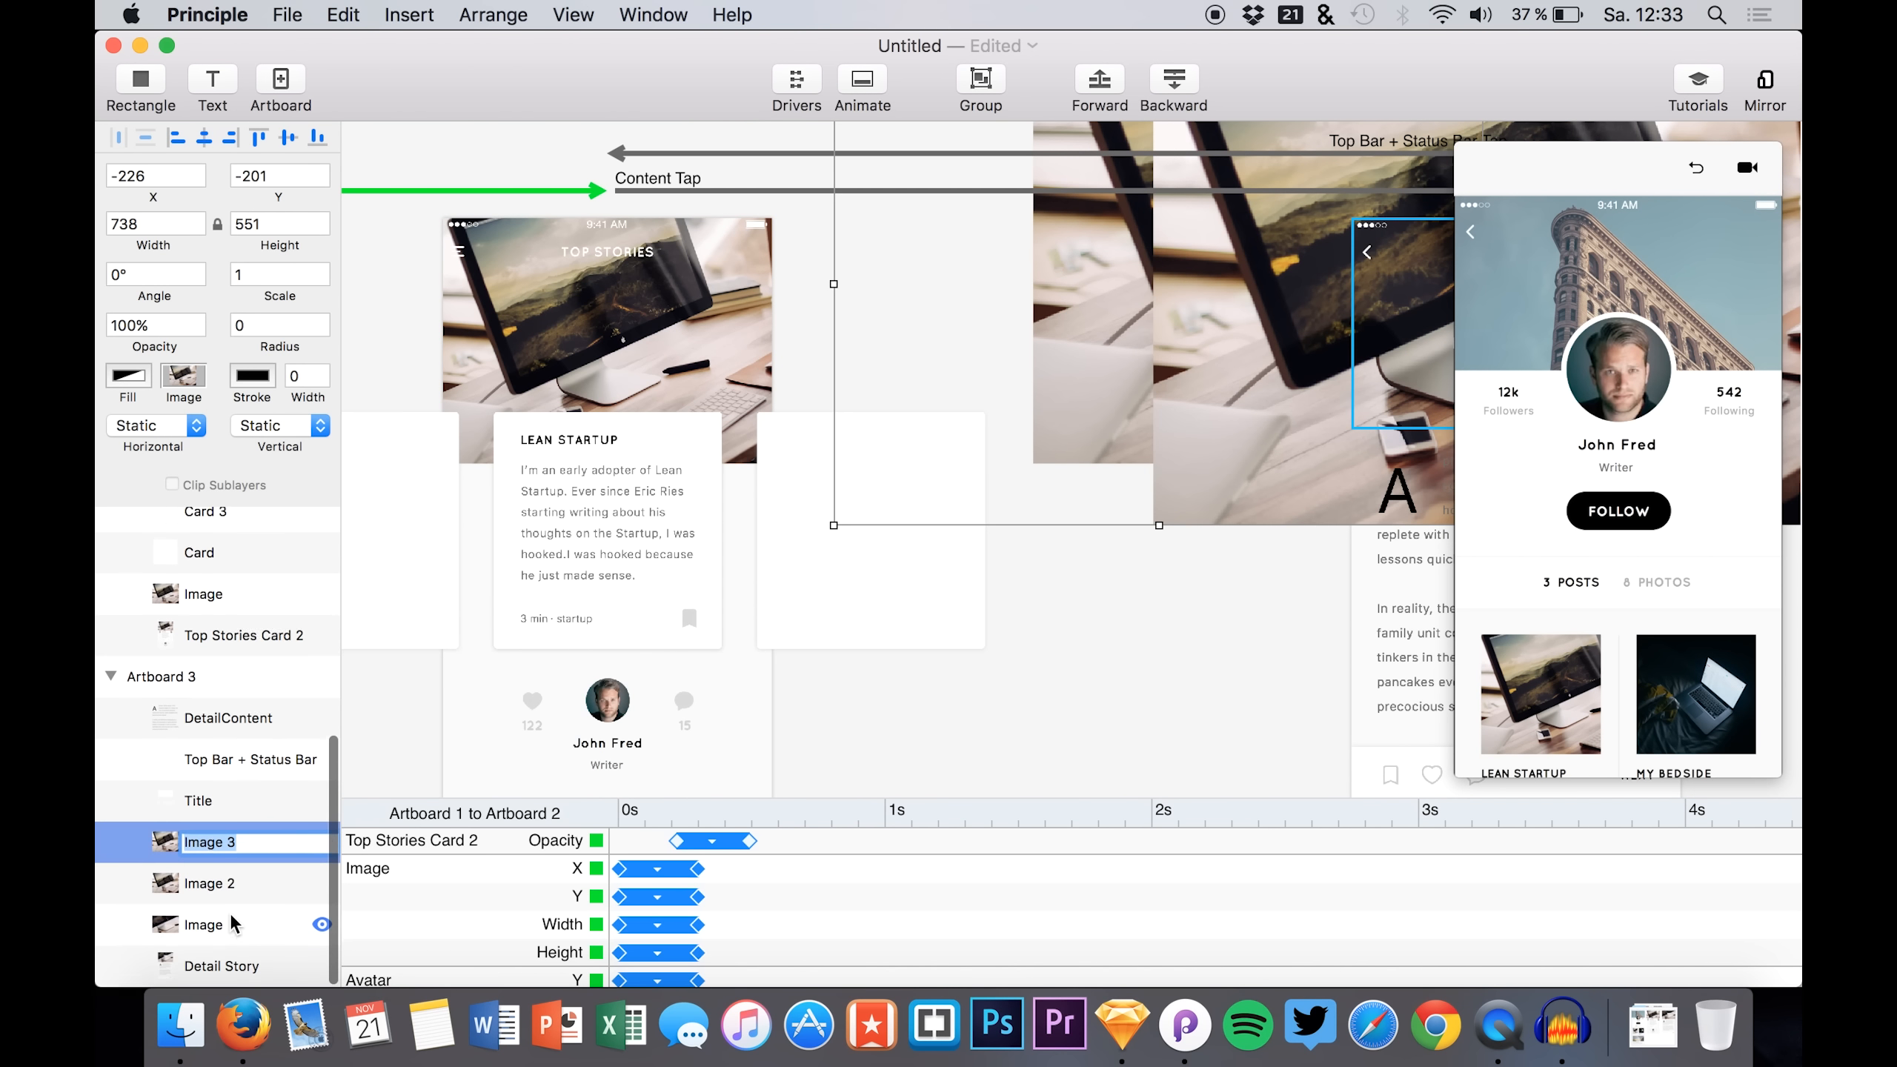
click(229, 870)
double_click(233, 844)
click(252, 840)
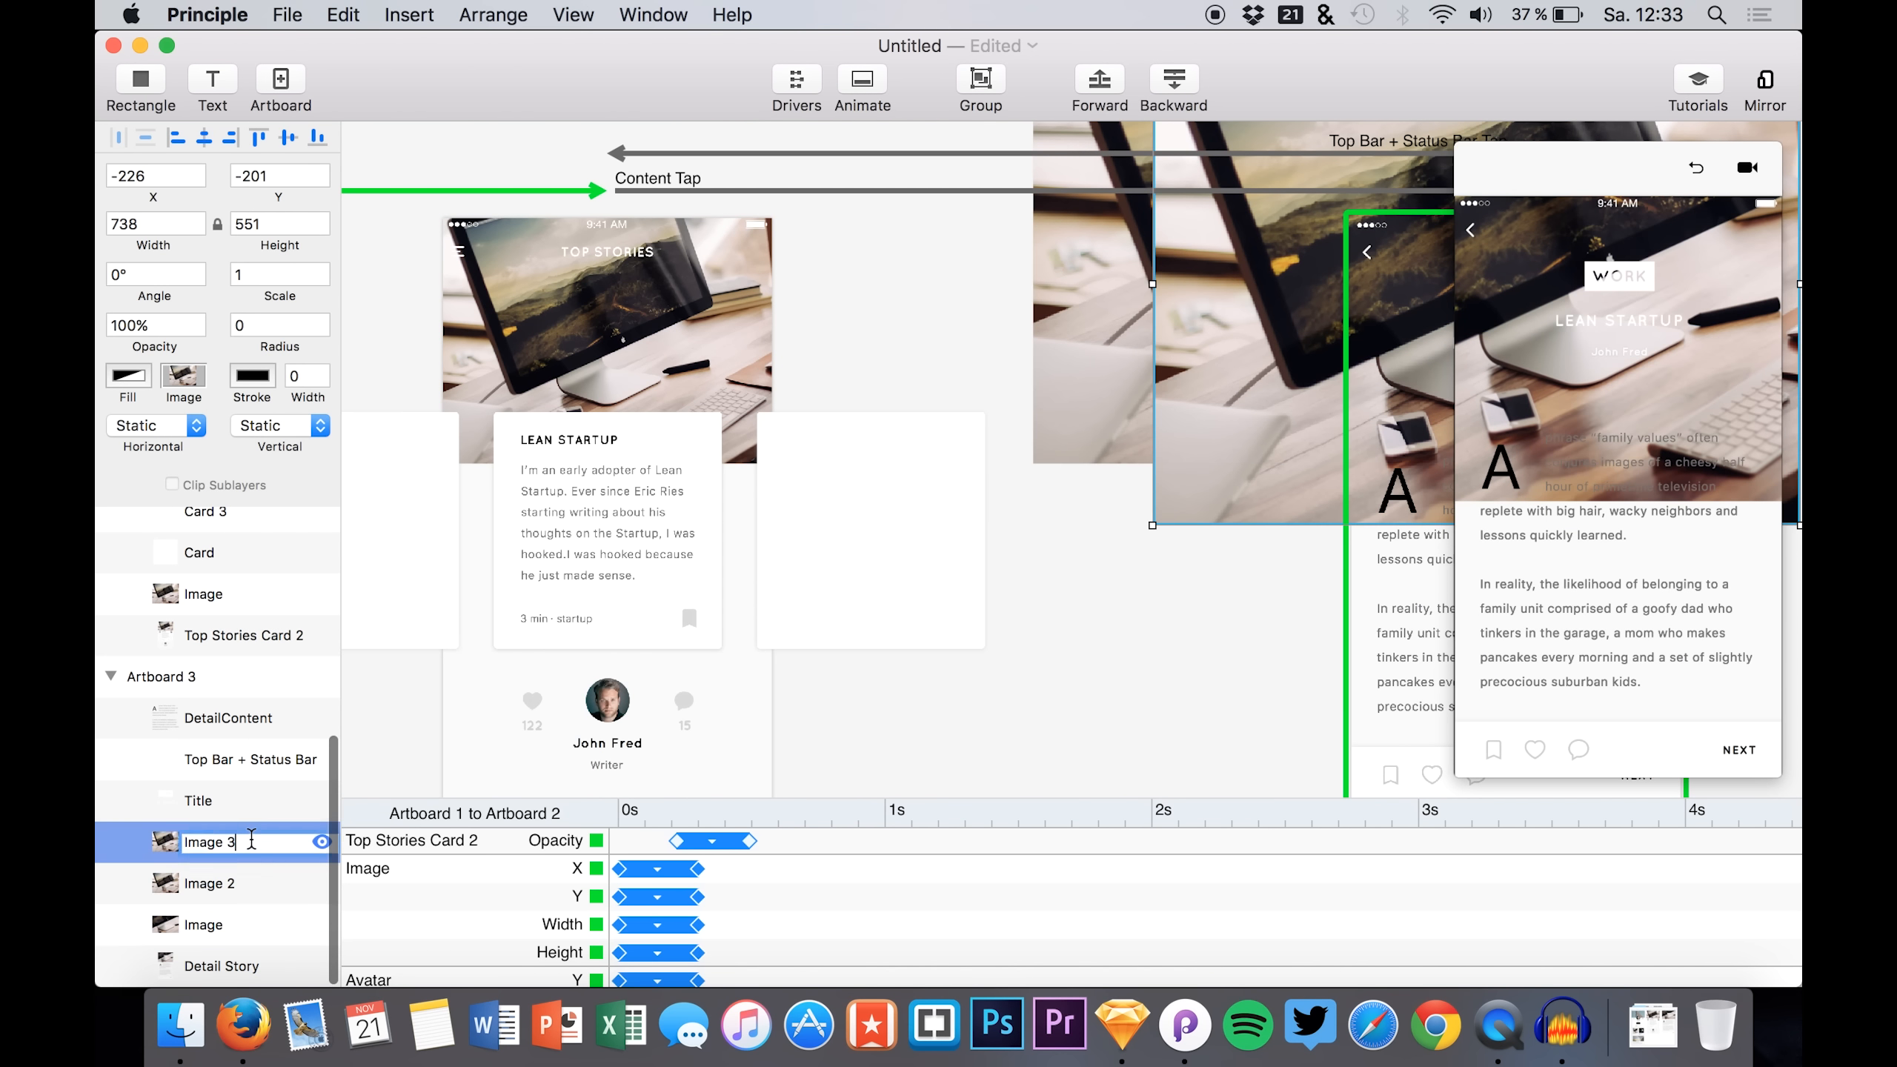
click(188, 926)
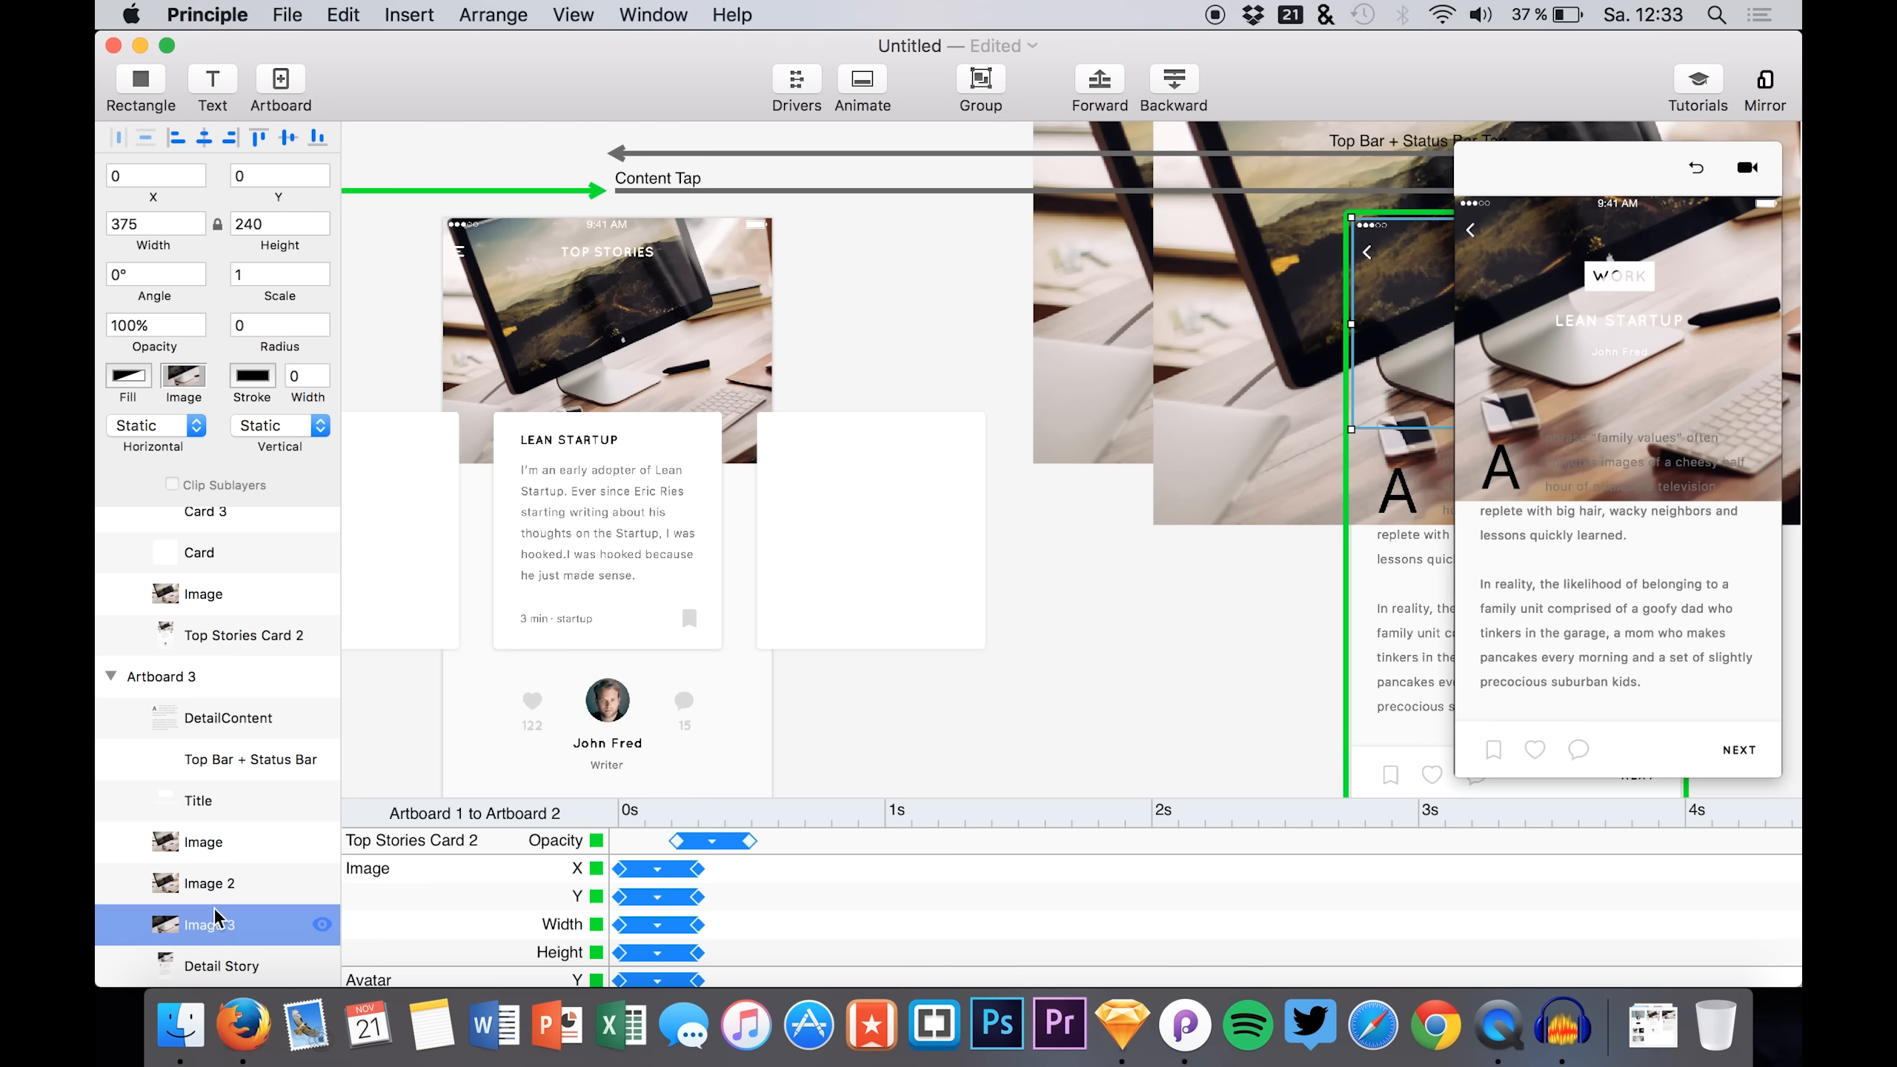
click(203, 841)
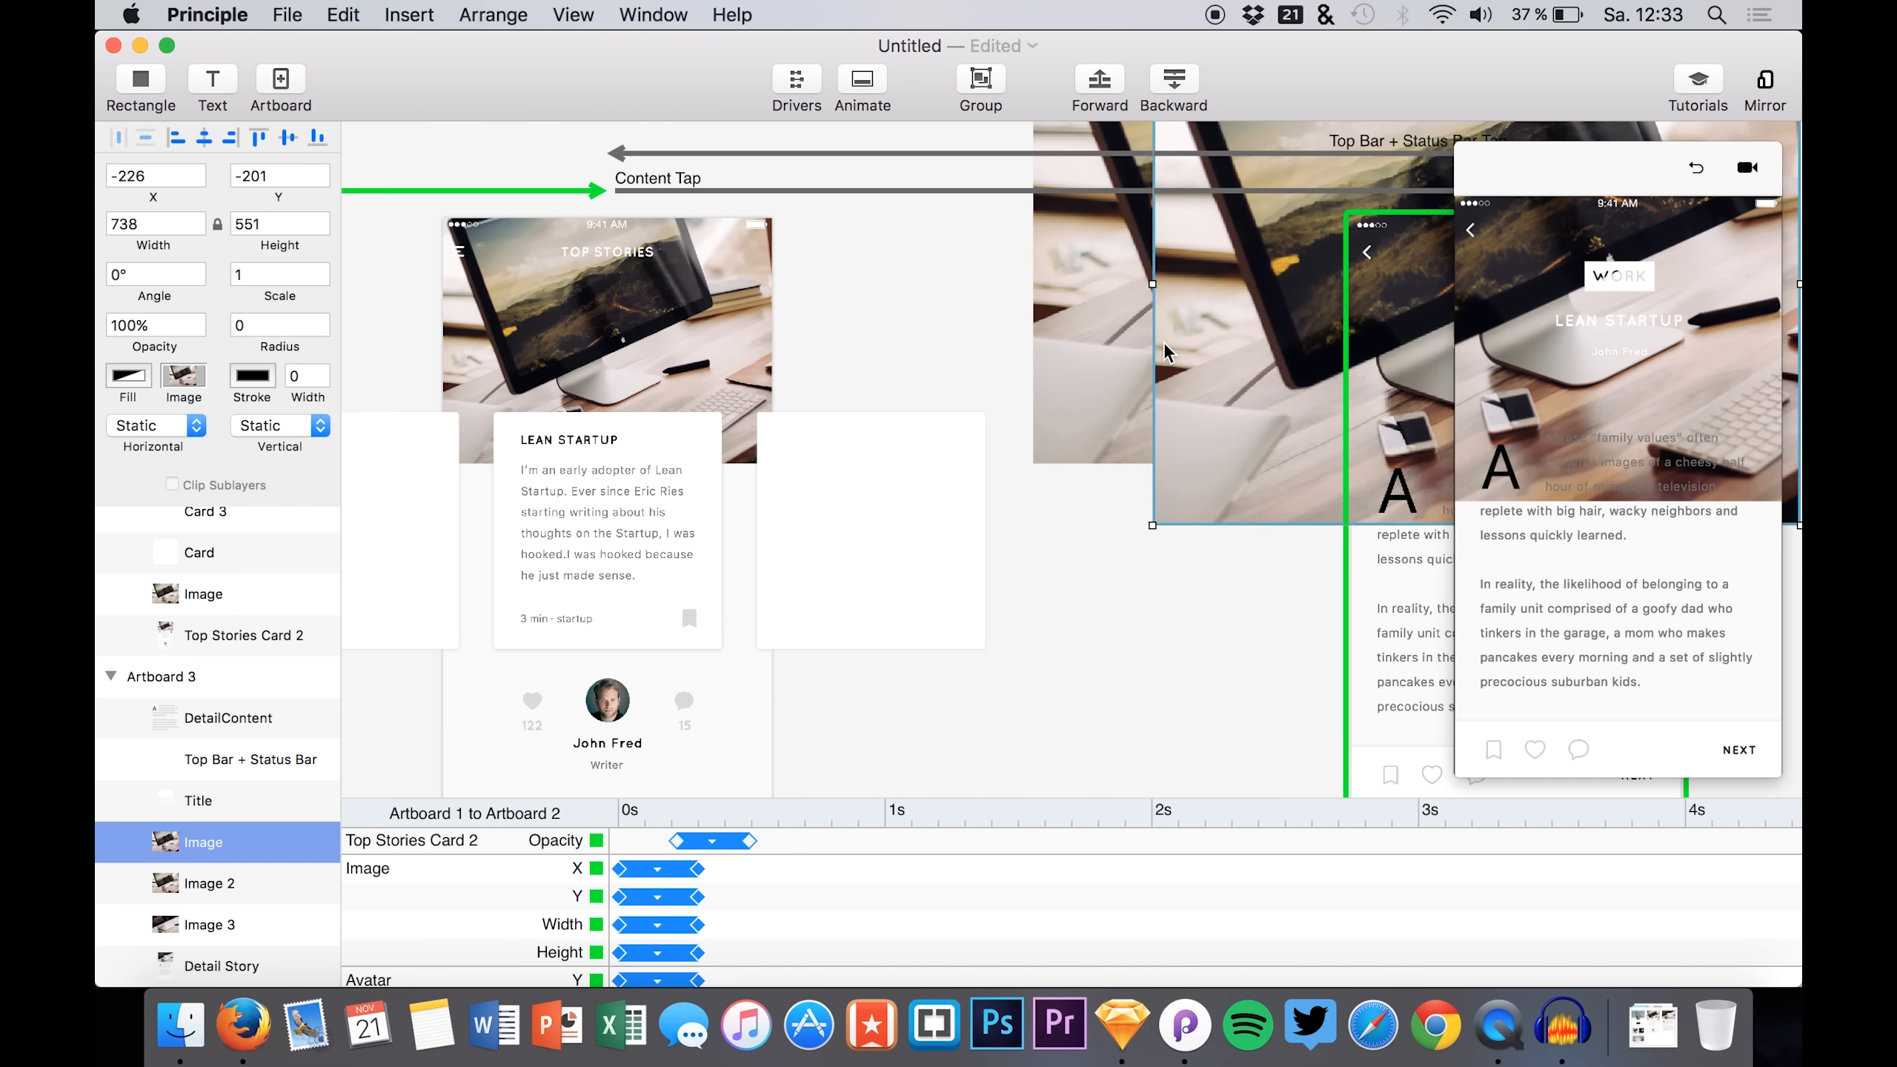
- Delete the redundant Image 2 layer from Artboard 3
scroll(1164, 344, right, 5)
click(231, 895)
key(BackSpace)
click(228, 900)
- Preview the transition between the detail story and top stories in both directions to check the image zoom
click(1747, 210)
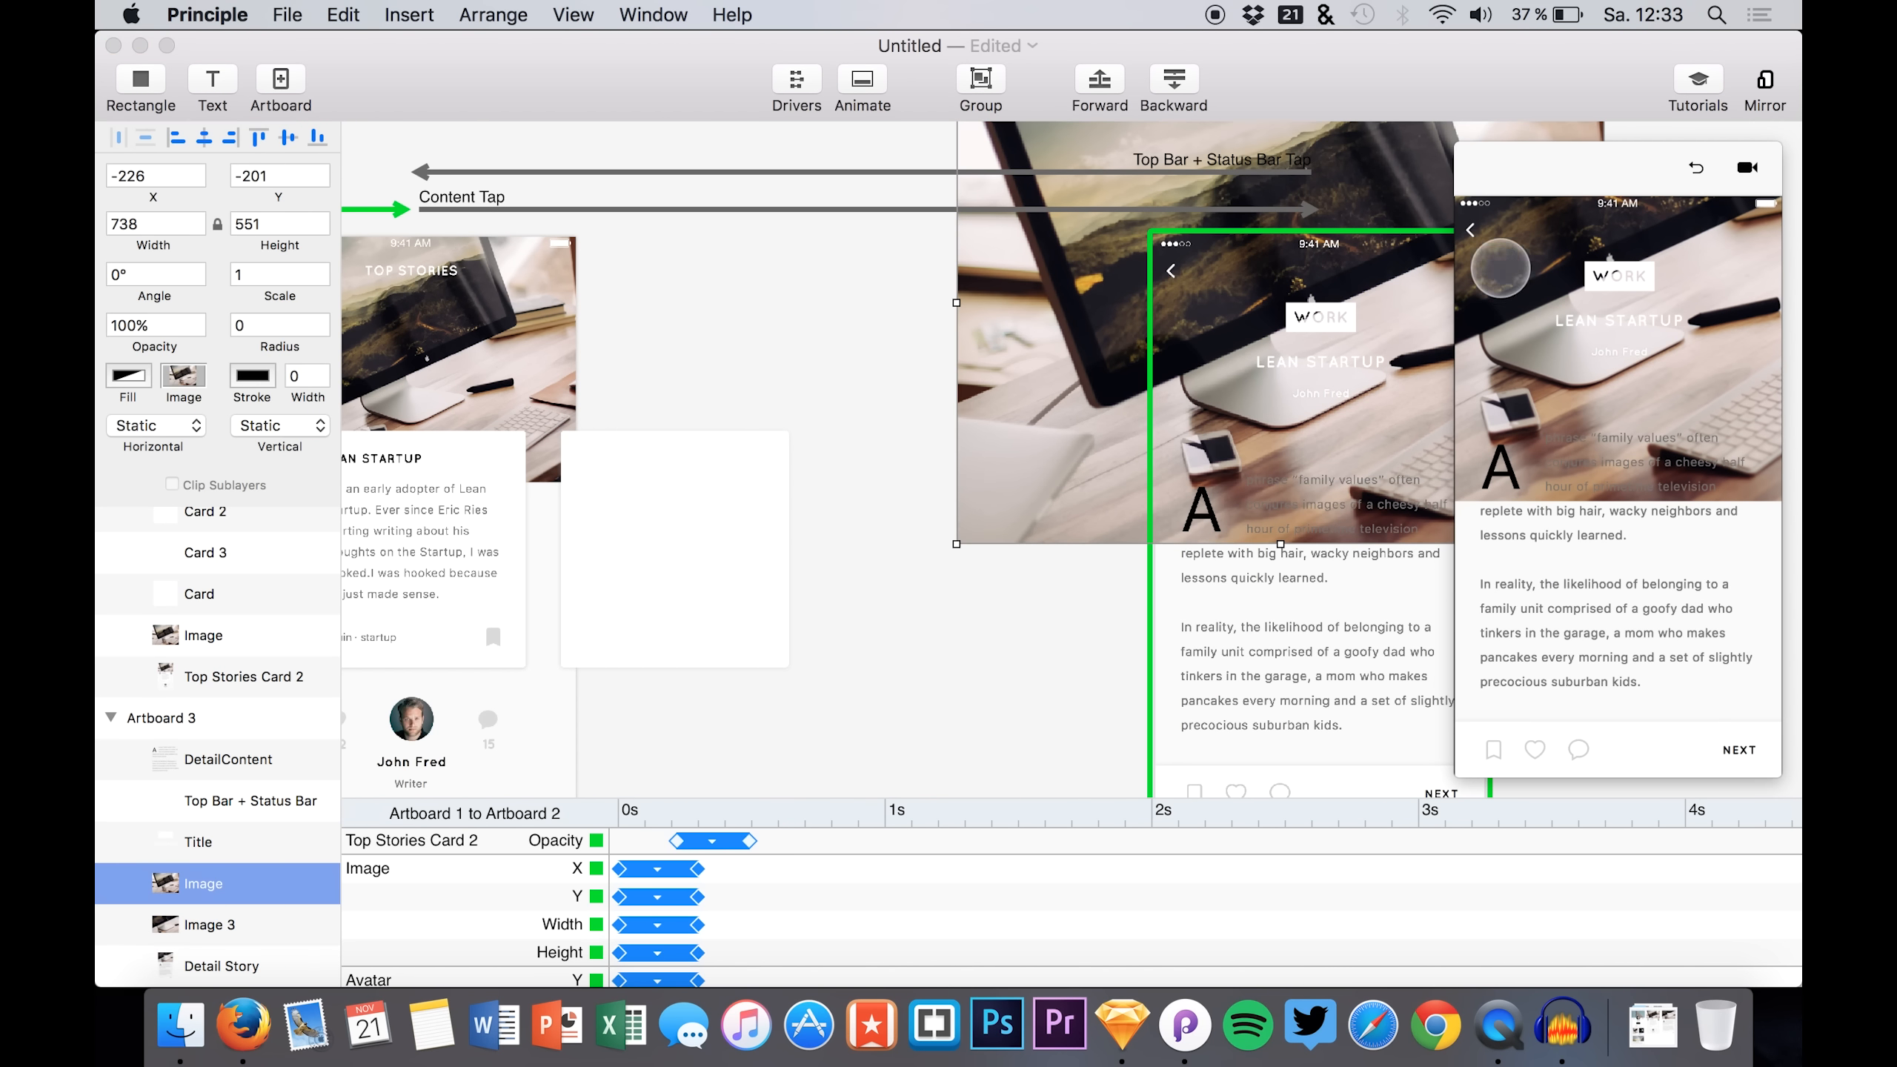
click(1471, 229)
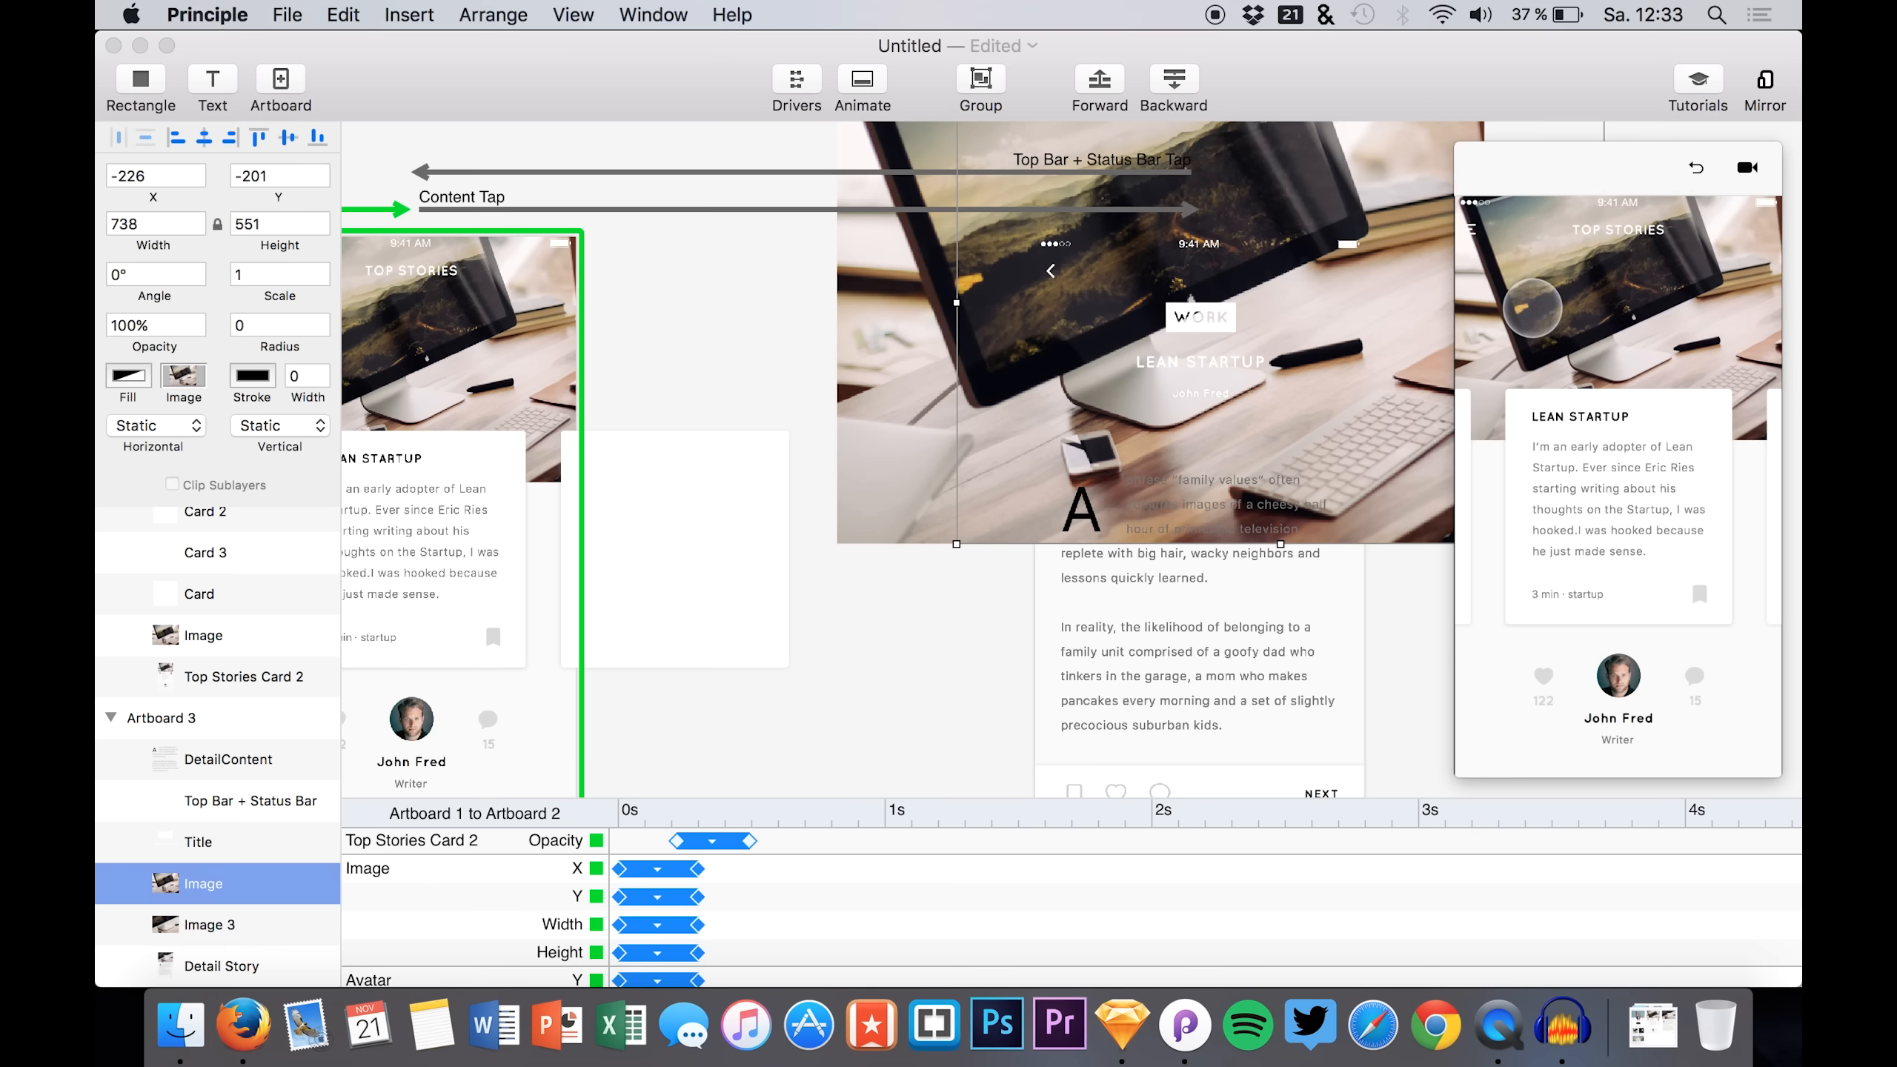
click(1597, 469)
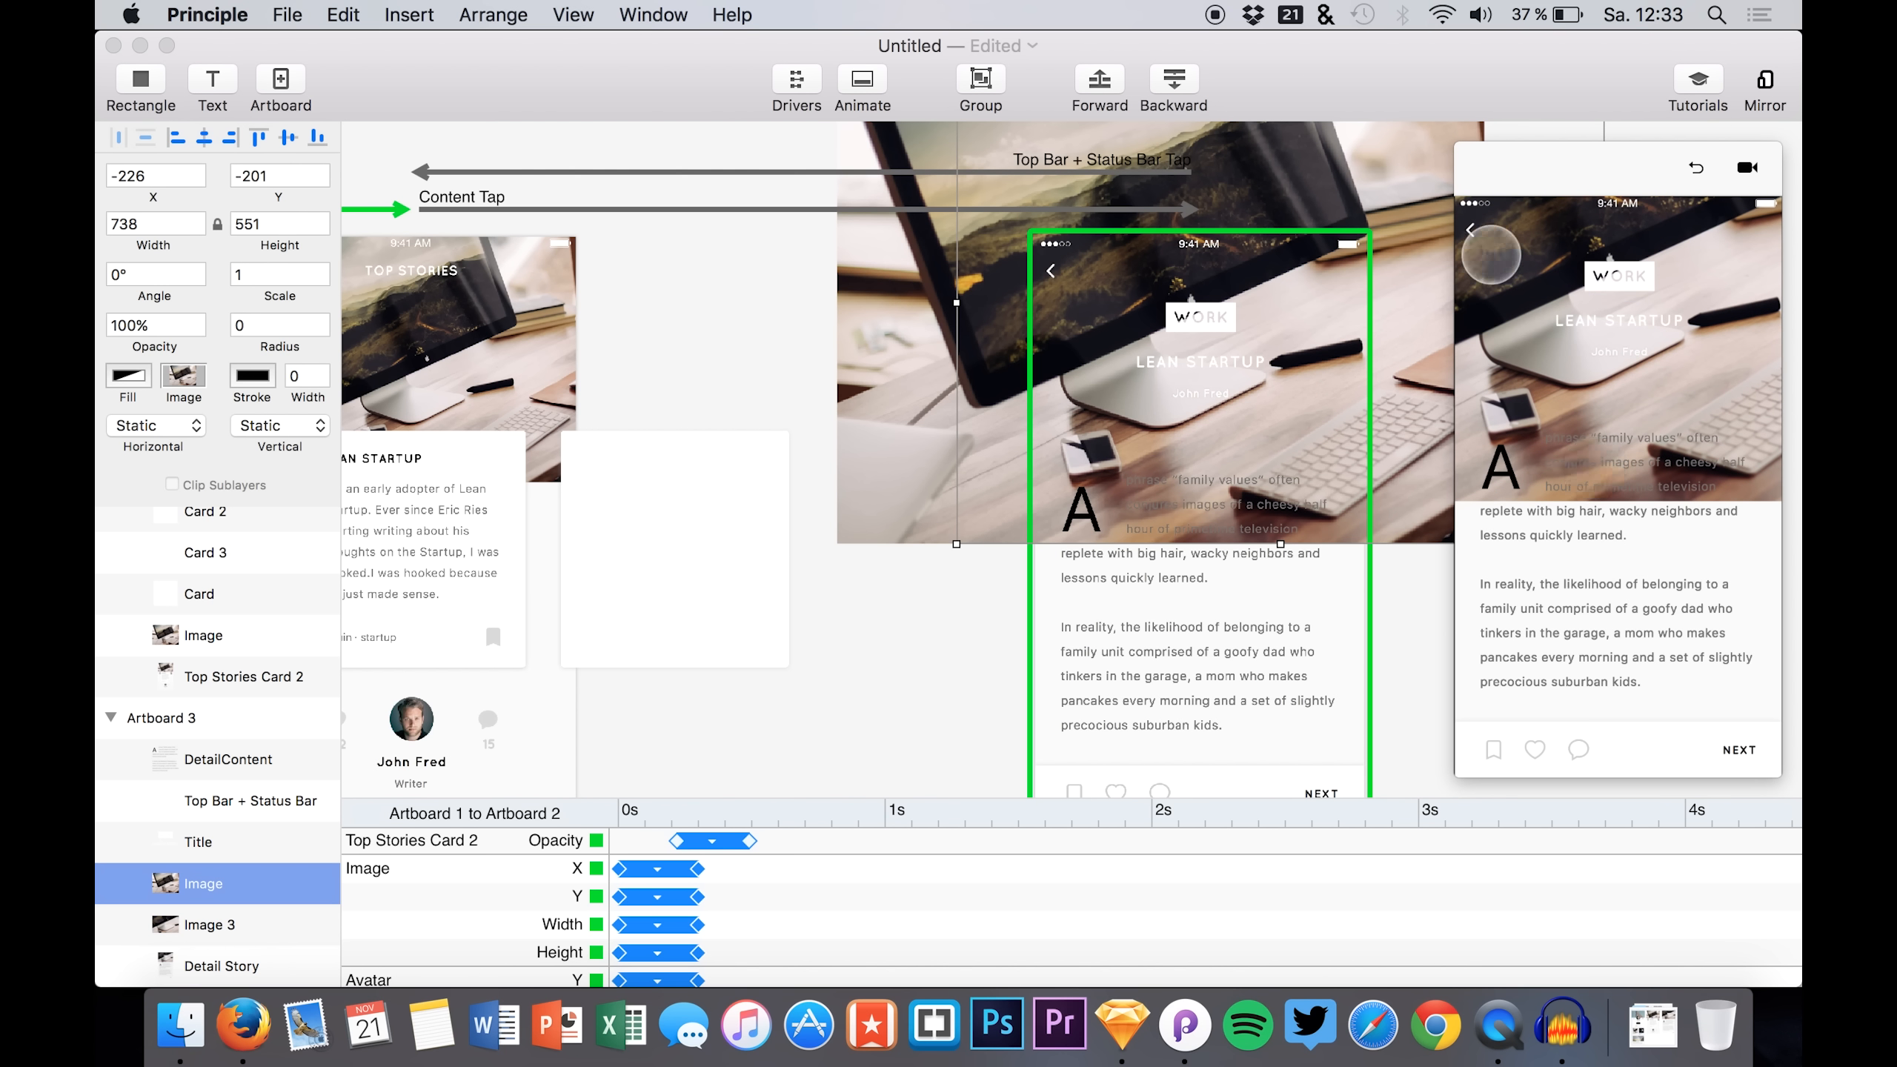
click(1469, 229)
click(1620, 478)
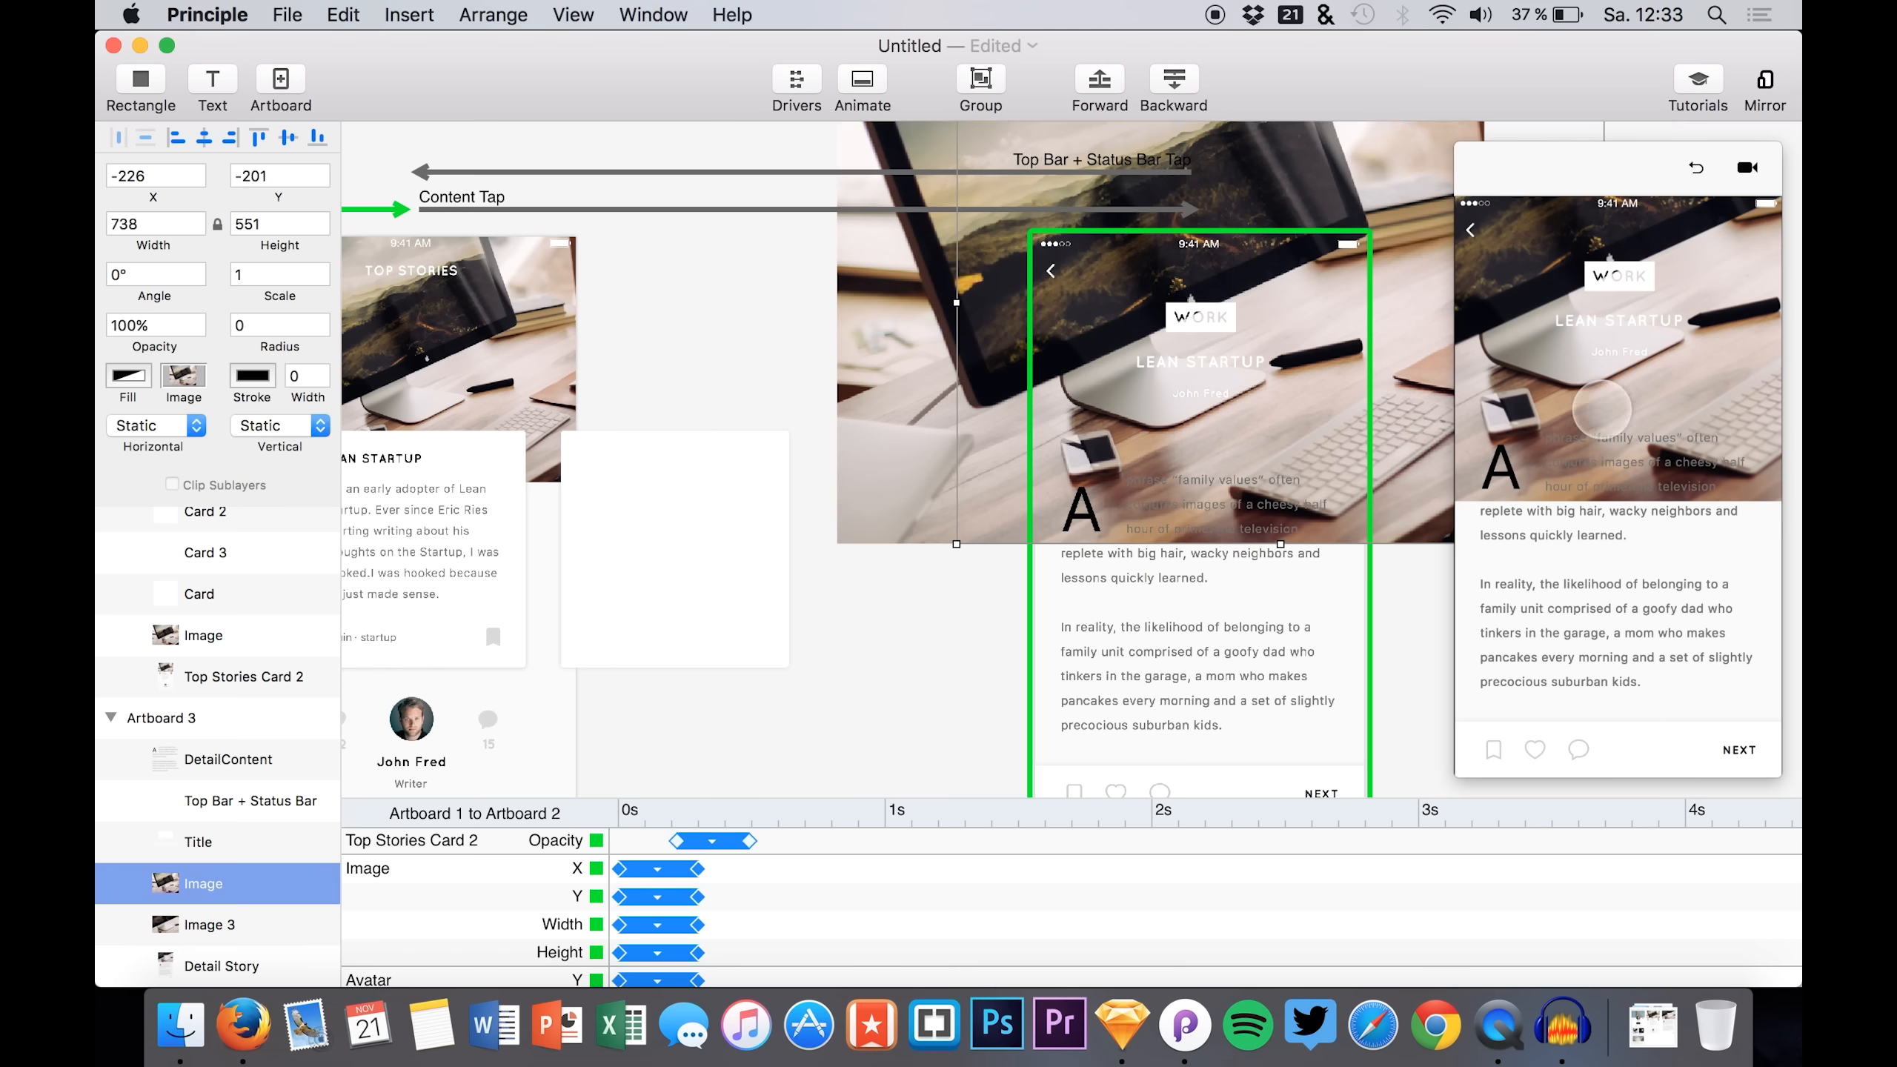
- Copy the Card layer of the top stories artboard into Artboard 3, above the Top Bar + Status Bar layer
scroll(636, 643, right, 5)
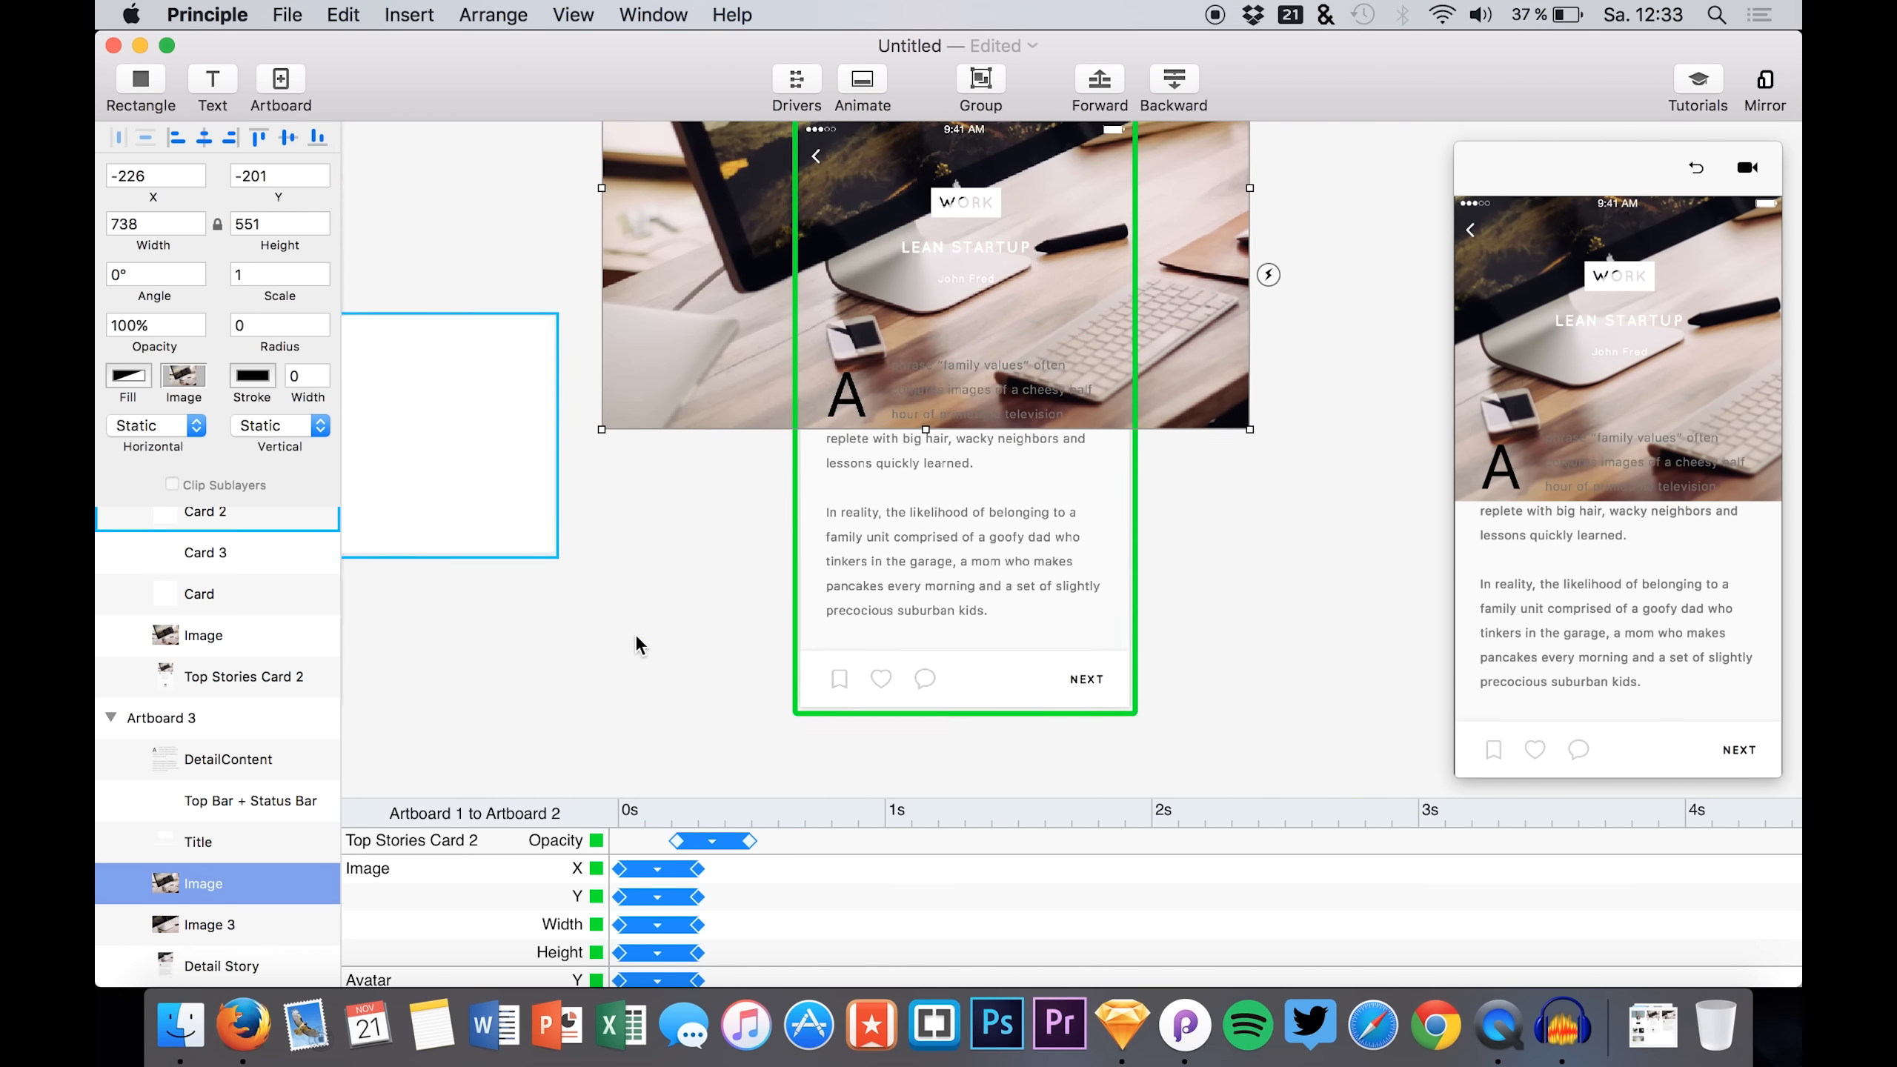
scroll(403, 621, left, 3)
scroll(406, 619, left, 3)
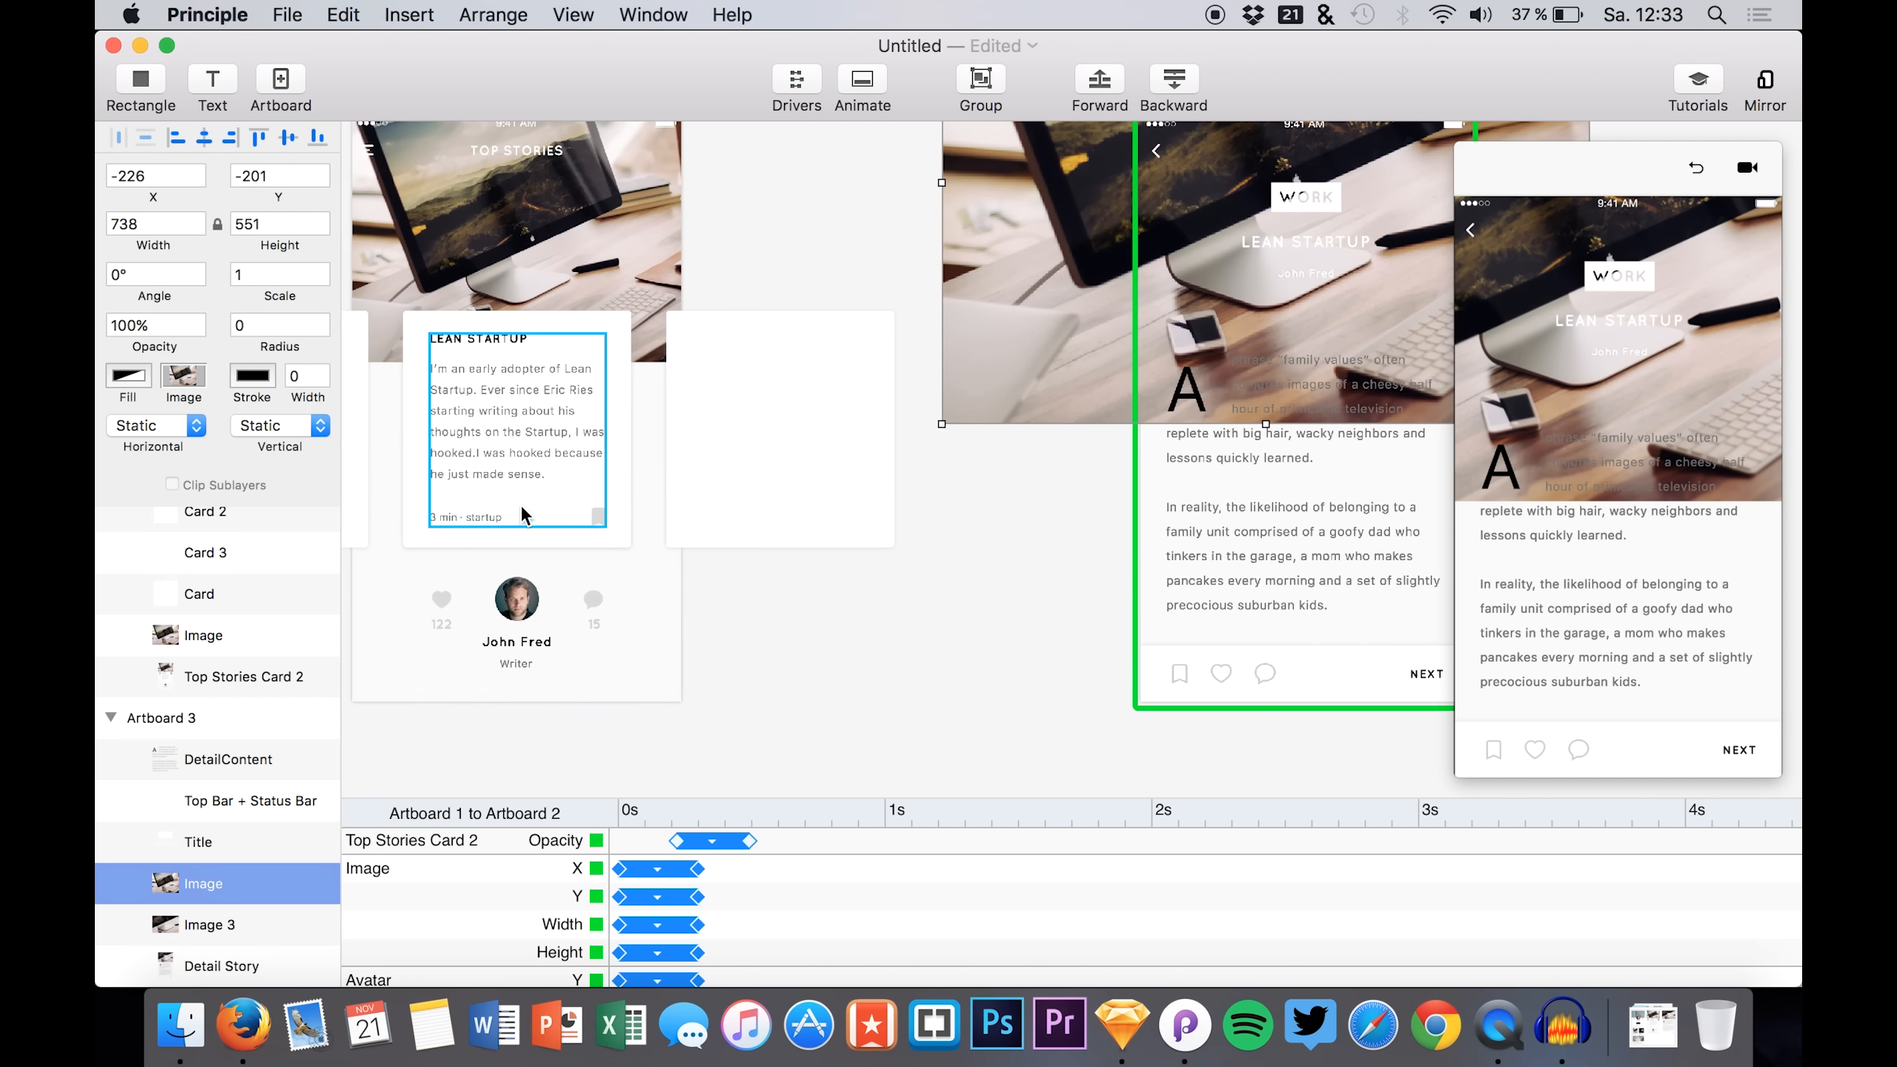
click(191, 604)
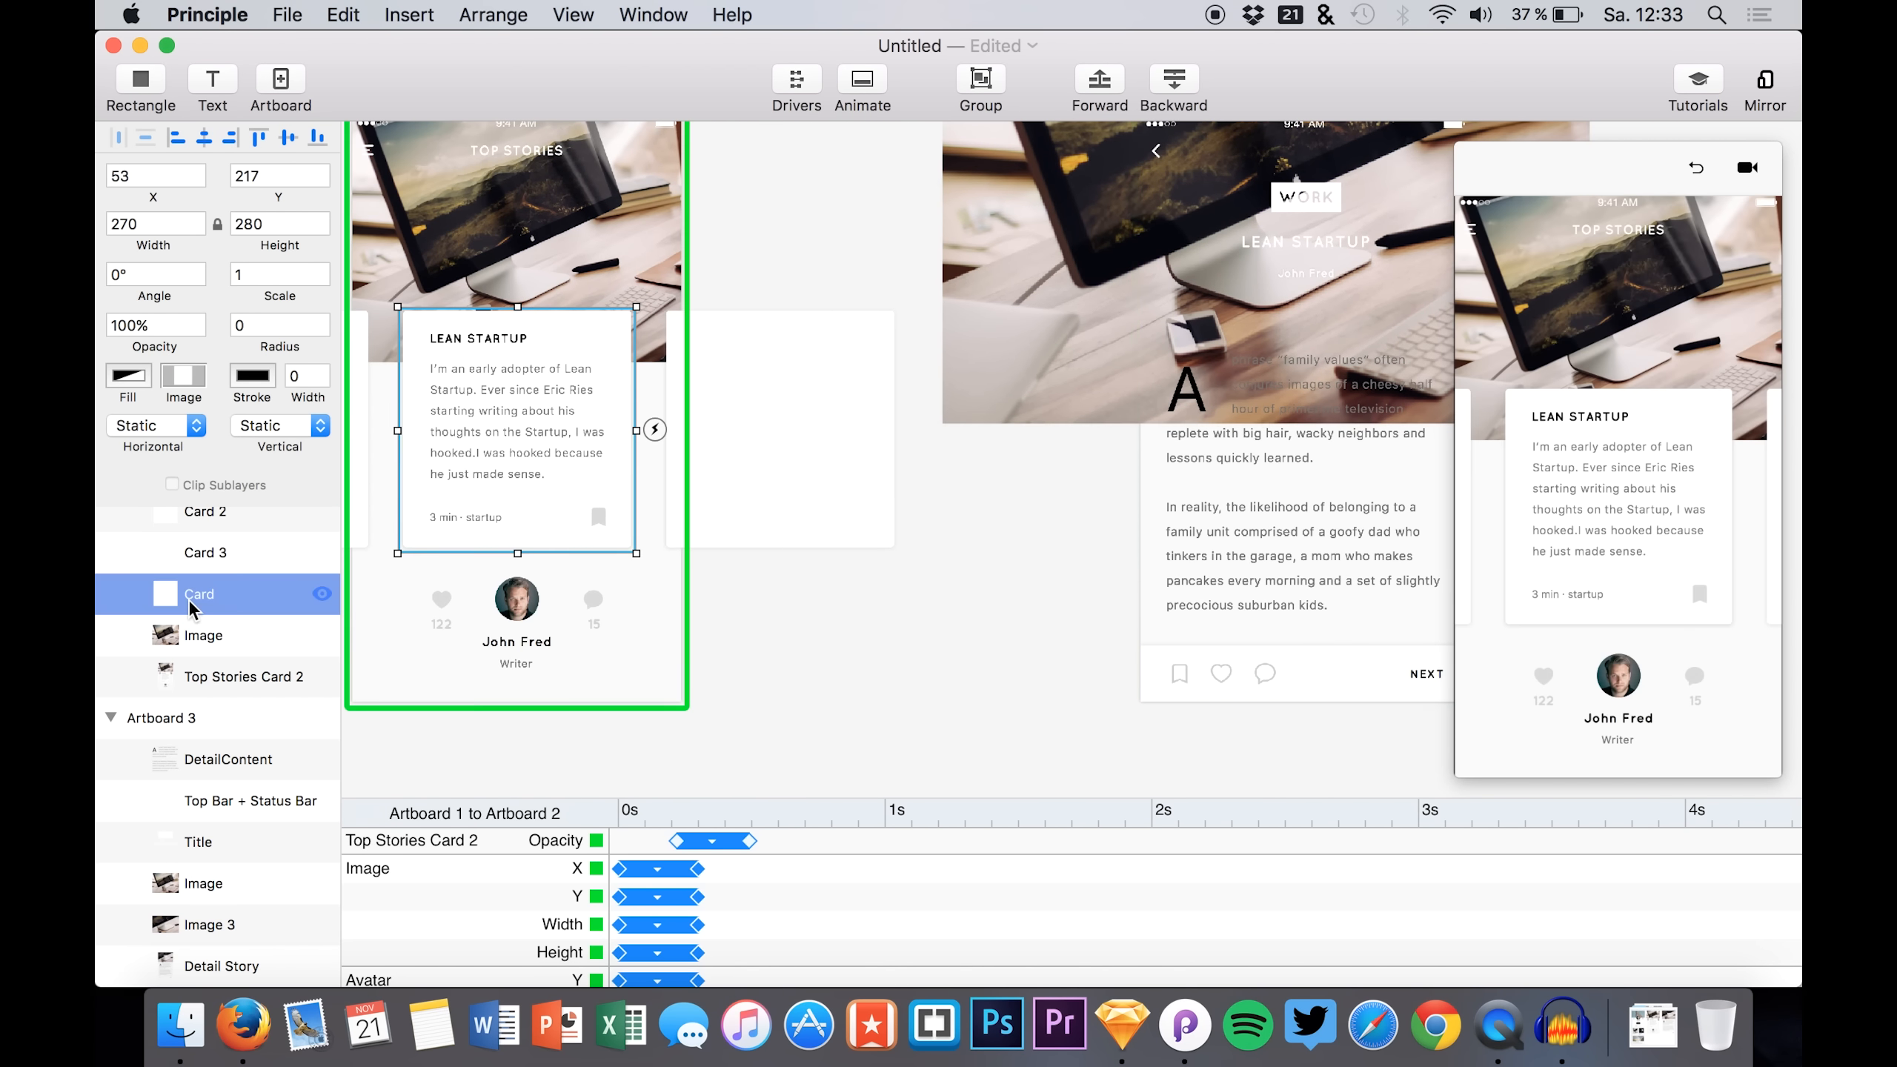
scroll(934, 477, right, 2)
scroll(940, 486, right, 2)
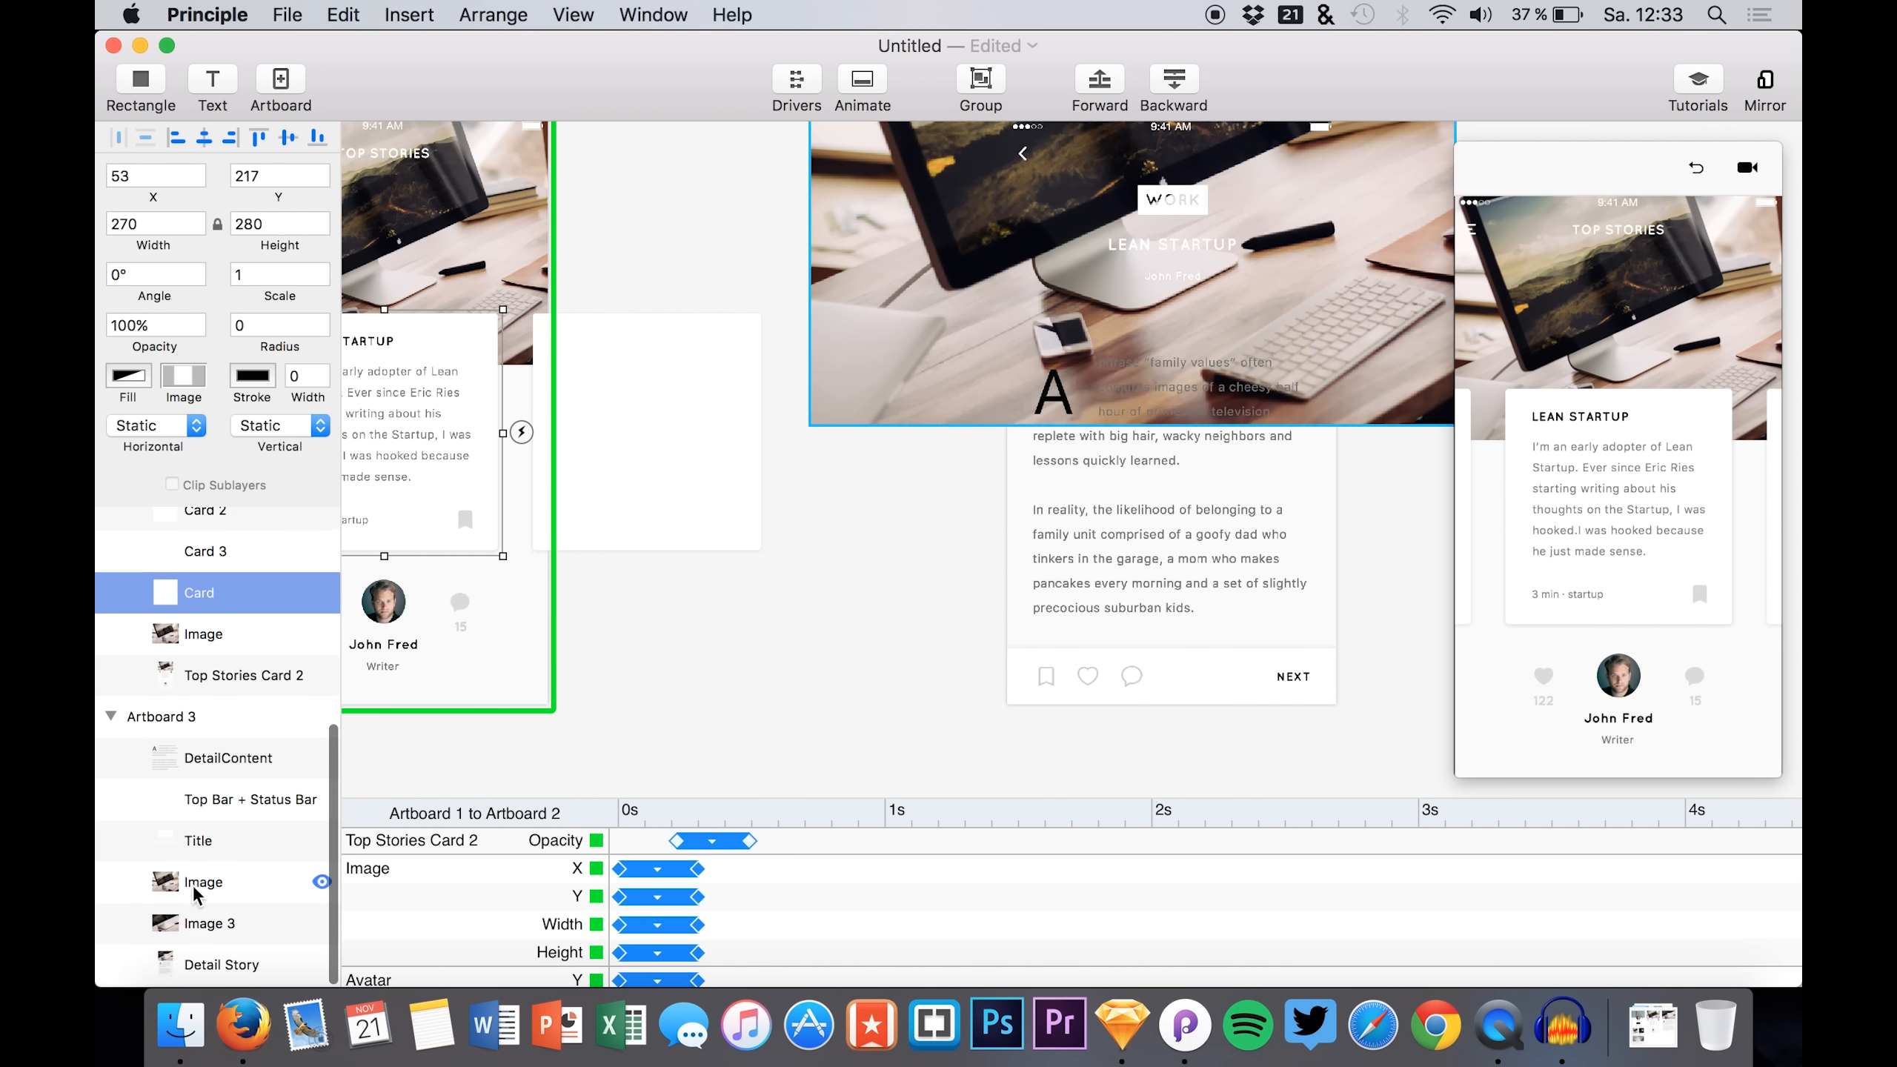
click(202, 838)
click(224, 801)
key(super+v)
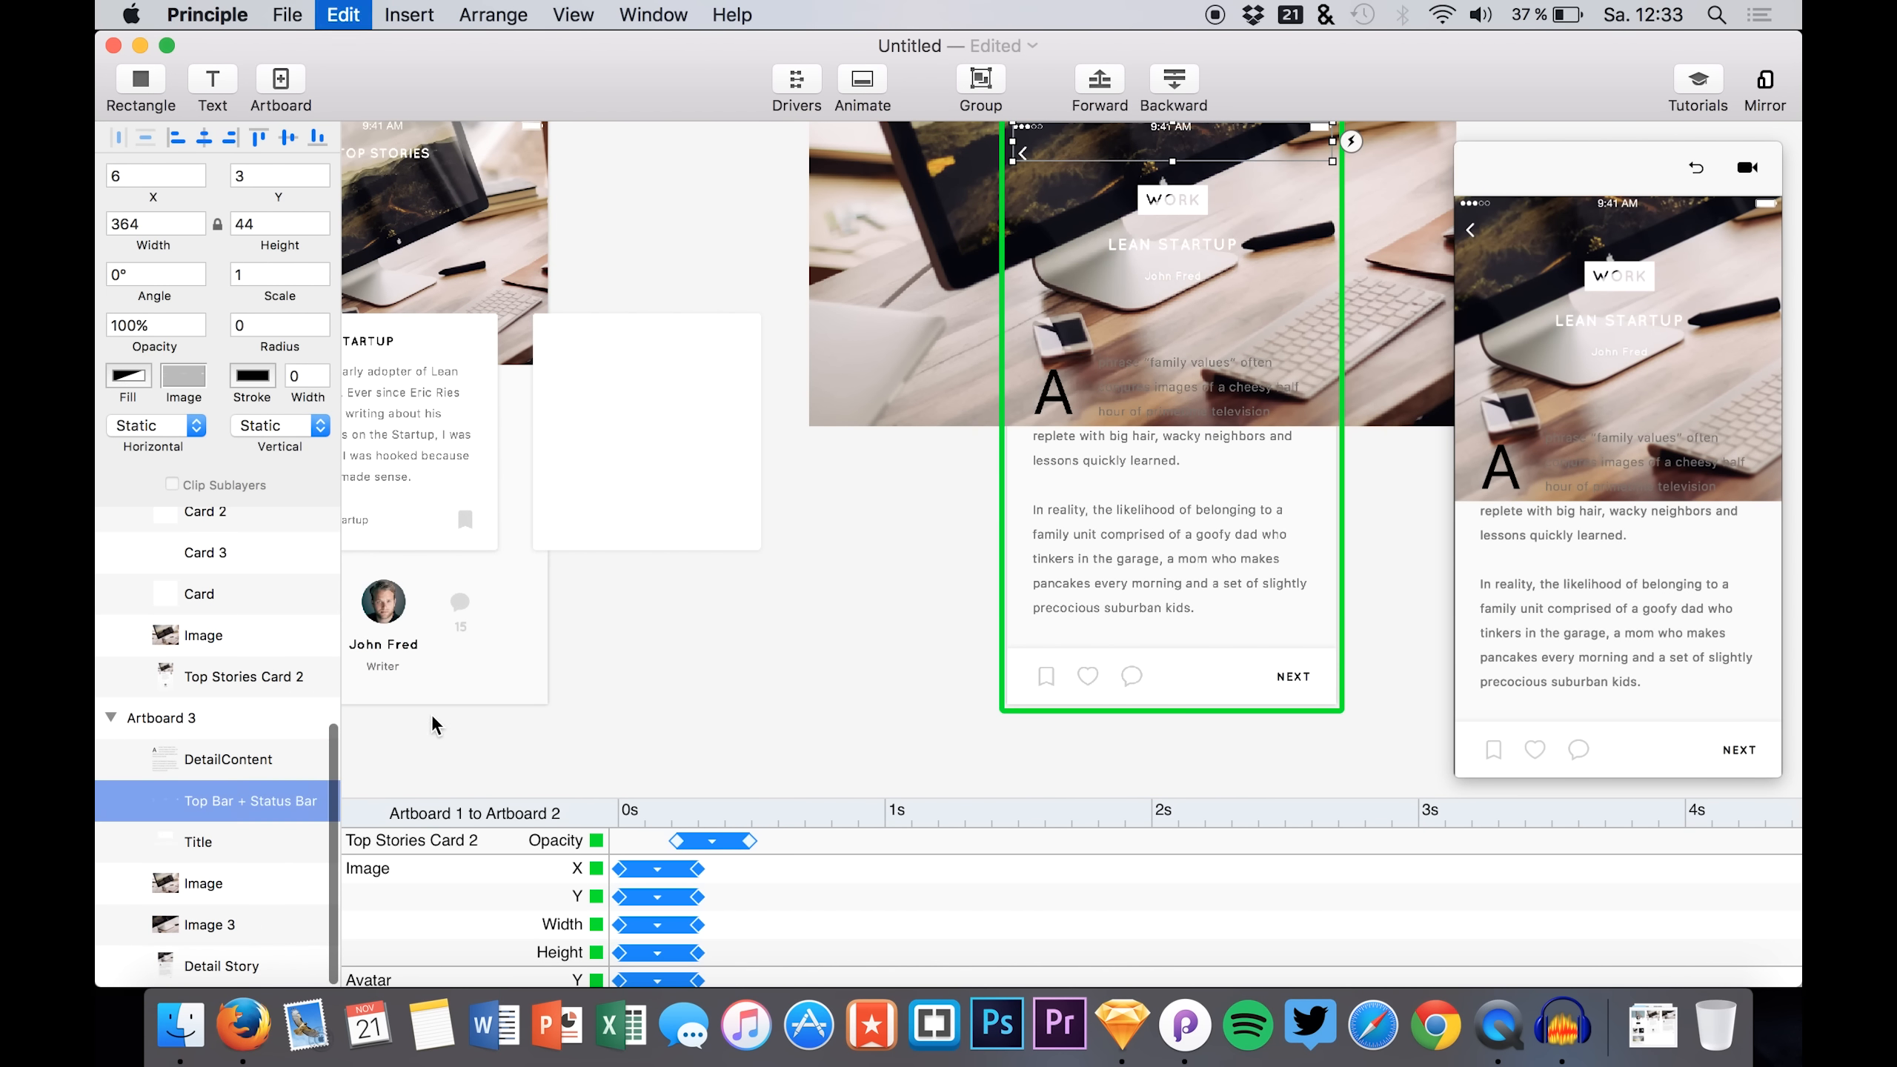
- Place the pasted Card at X -9, Y 225 in Artboard 3 and enlarge it to 400 × 415
drag(1116, 373, 1055, 344)
key(super+z)
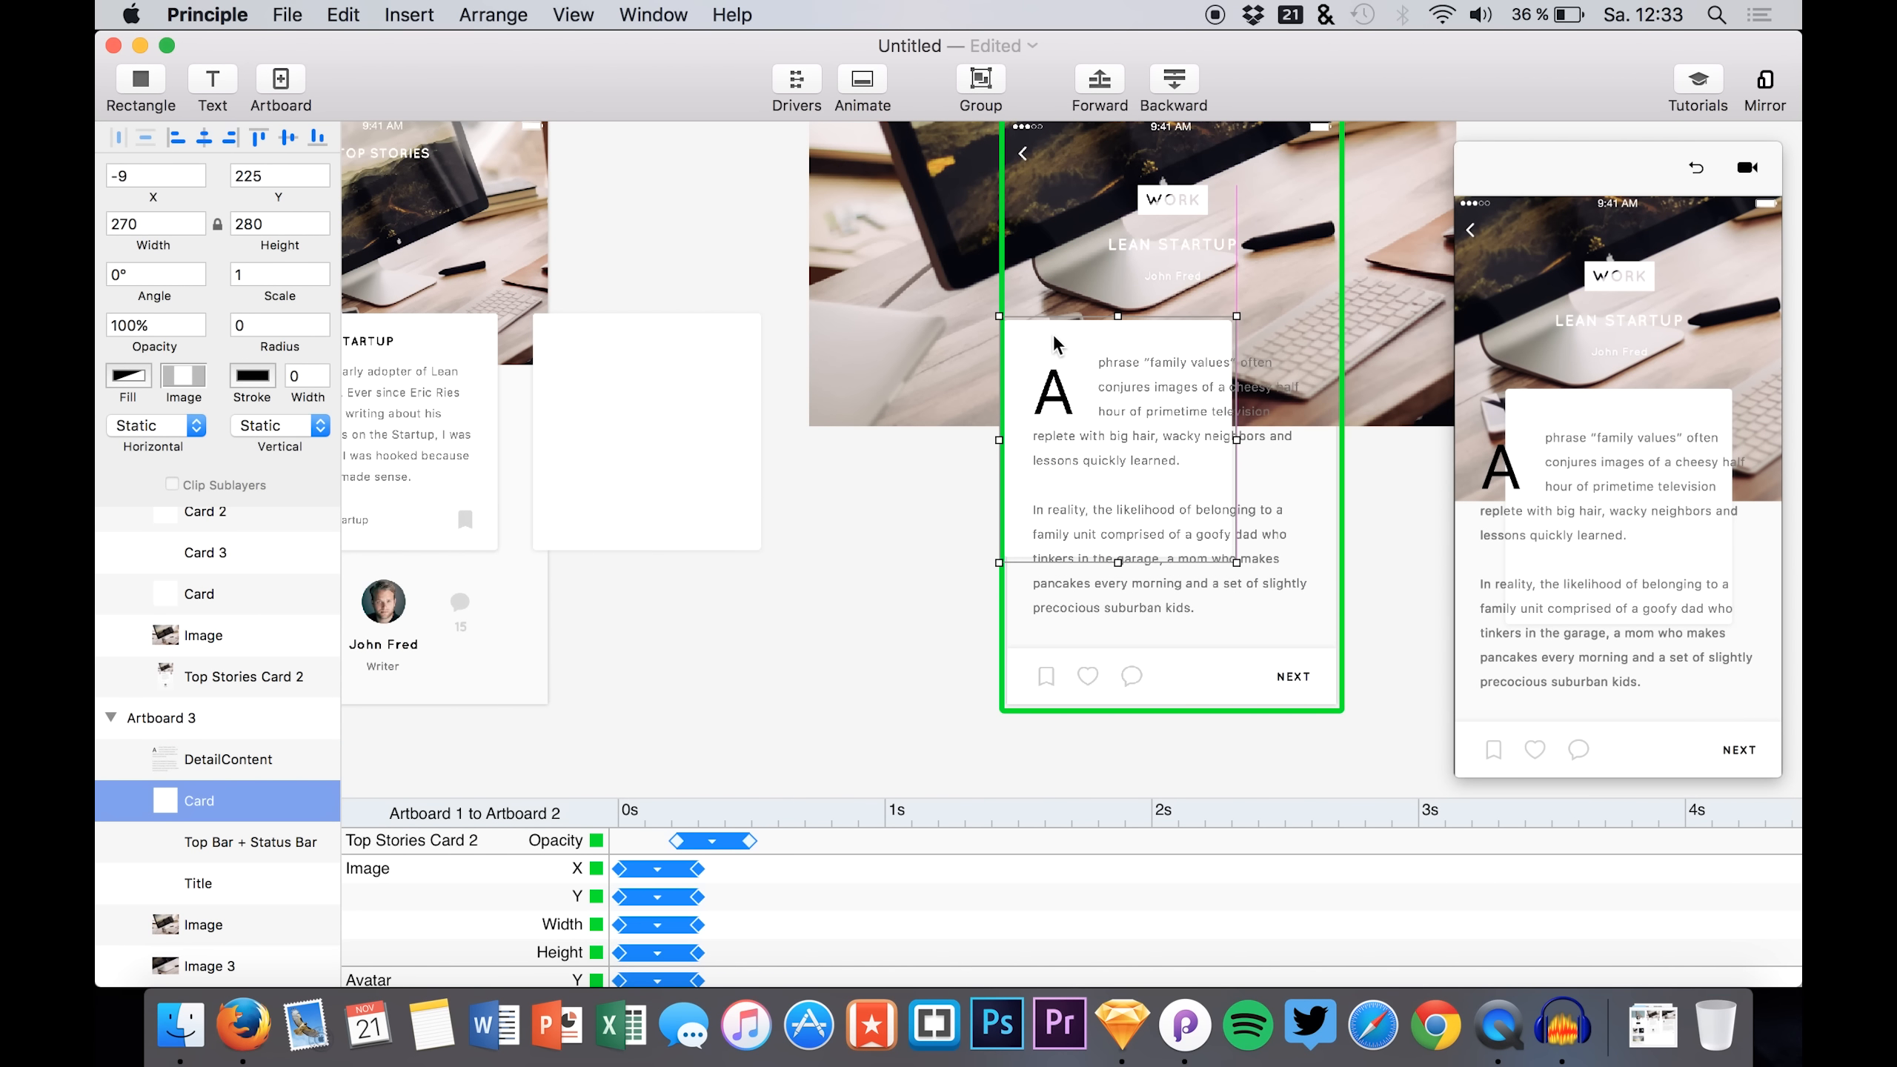
drag(1237, 562, 1410, 637)
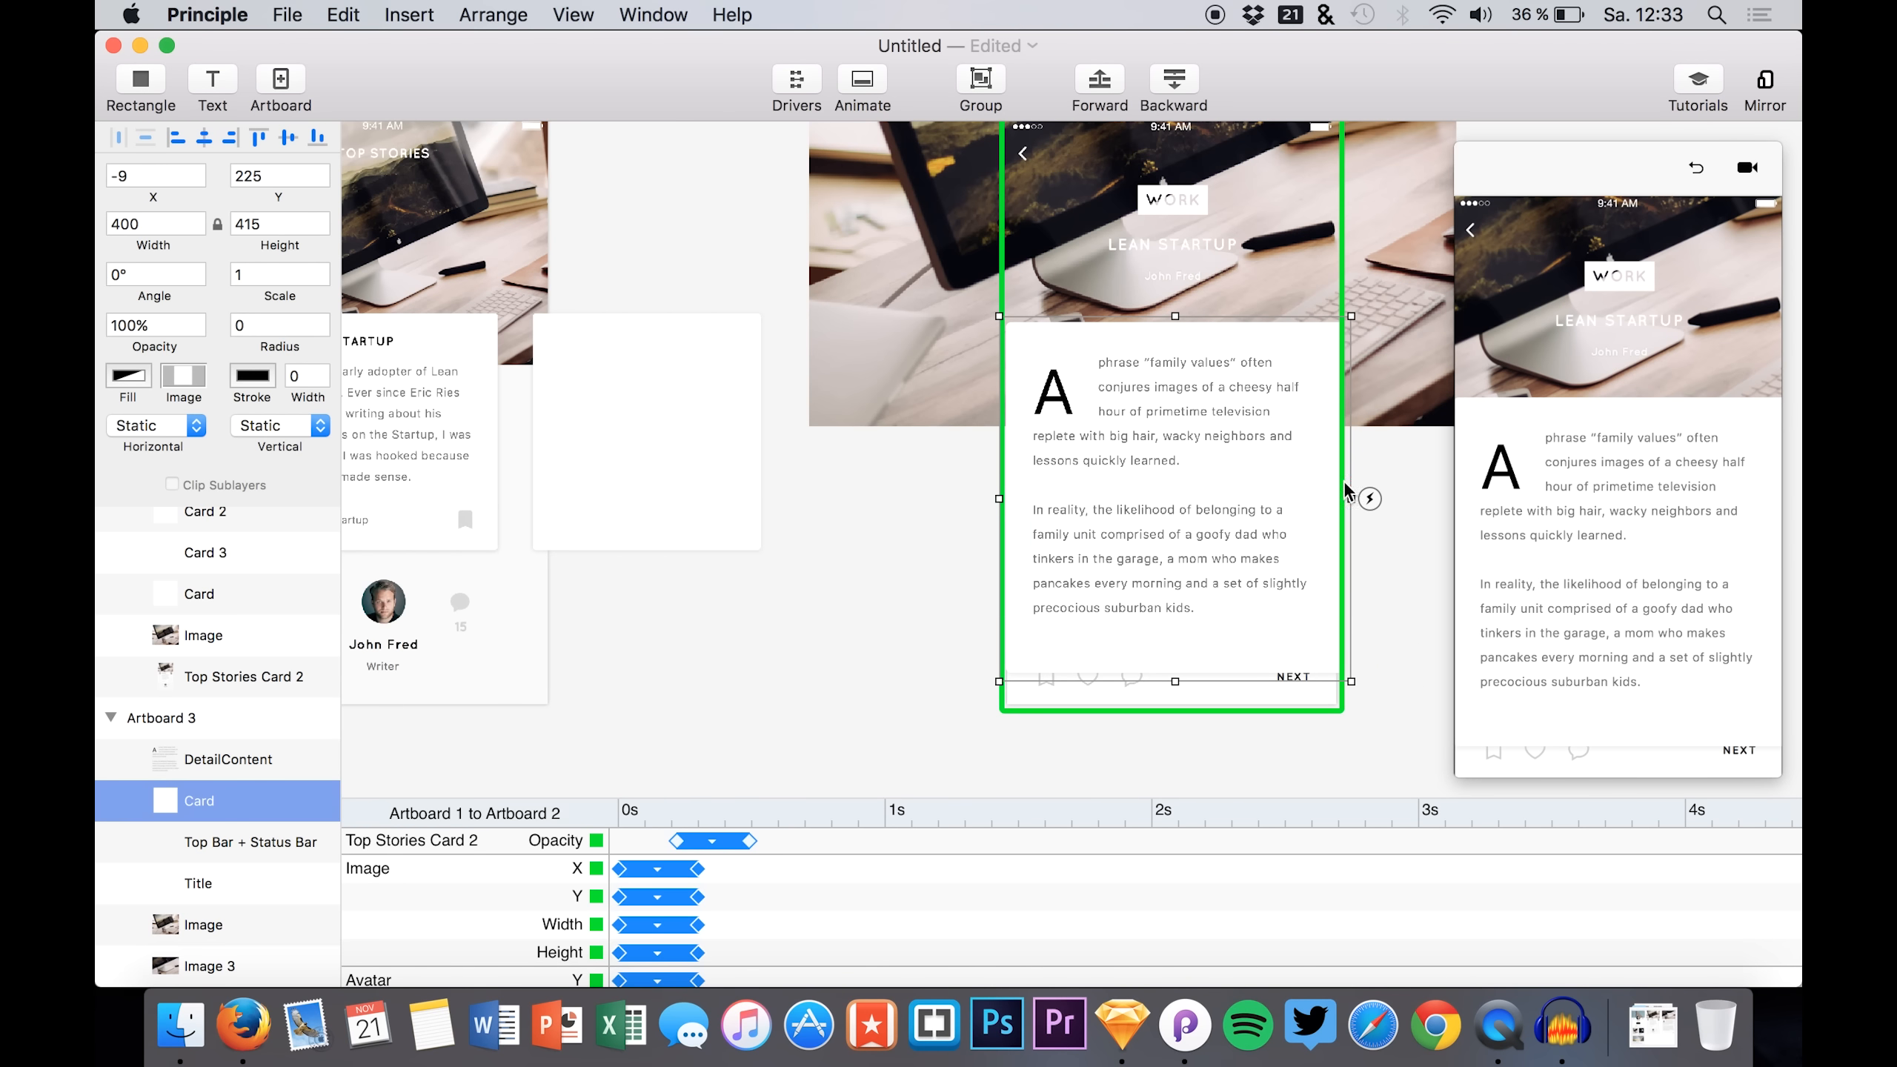
- Nudge the Card in Artboard 3 upward to Y 196
key(Up)
key(Up)
key(Up)
key(Up)
key(Up)
key(Up)
key(Up)
key(Up)
key(Up)
key(Up)
key(Up)
key(Up)
key(Up)
key(Up)
key(Up)
key(Up)
key(Up)
key(Up)
key(Up)
key(Up)
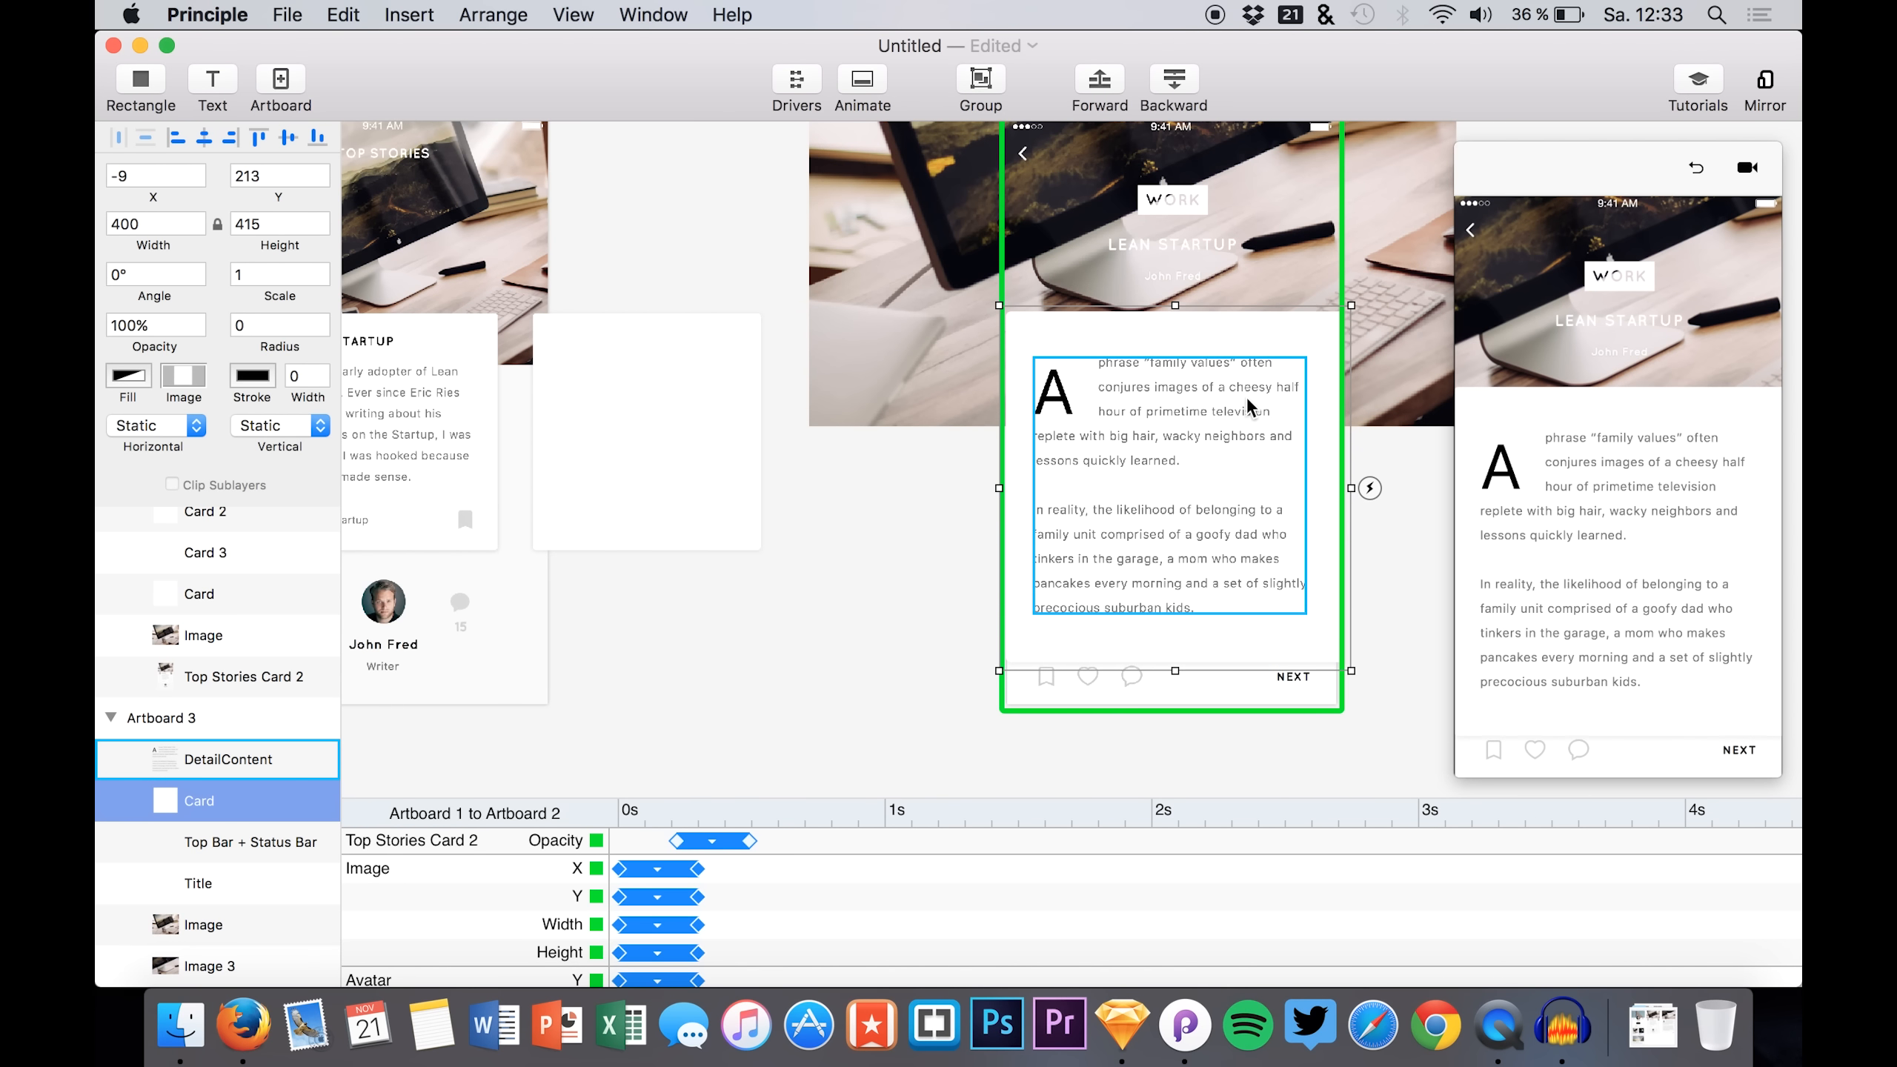
key(Up)
key(Up)
key(Up)
key(Up)
key(Up)
key(Up)
key(Up)
key(Up)
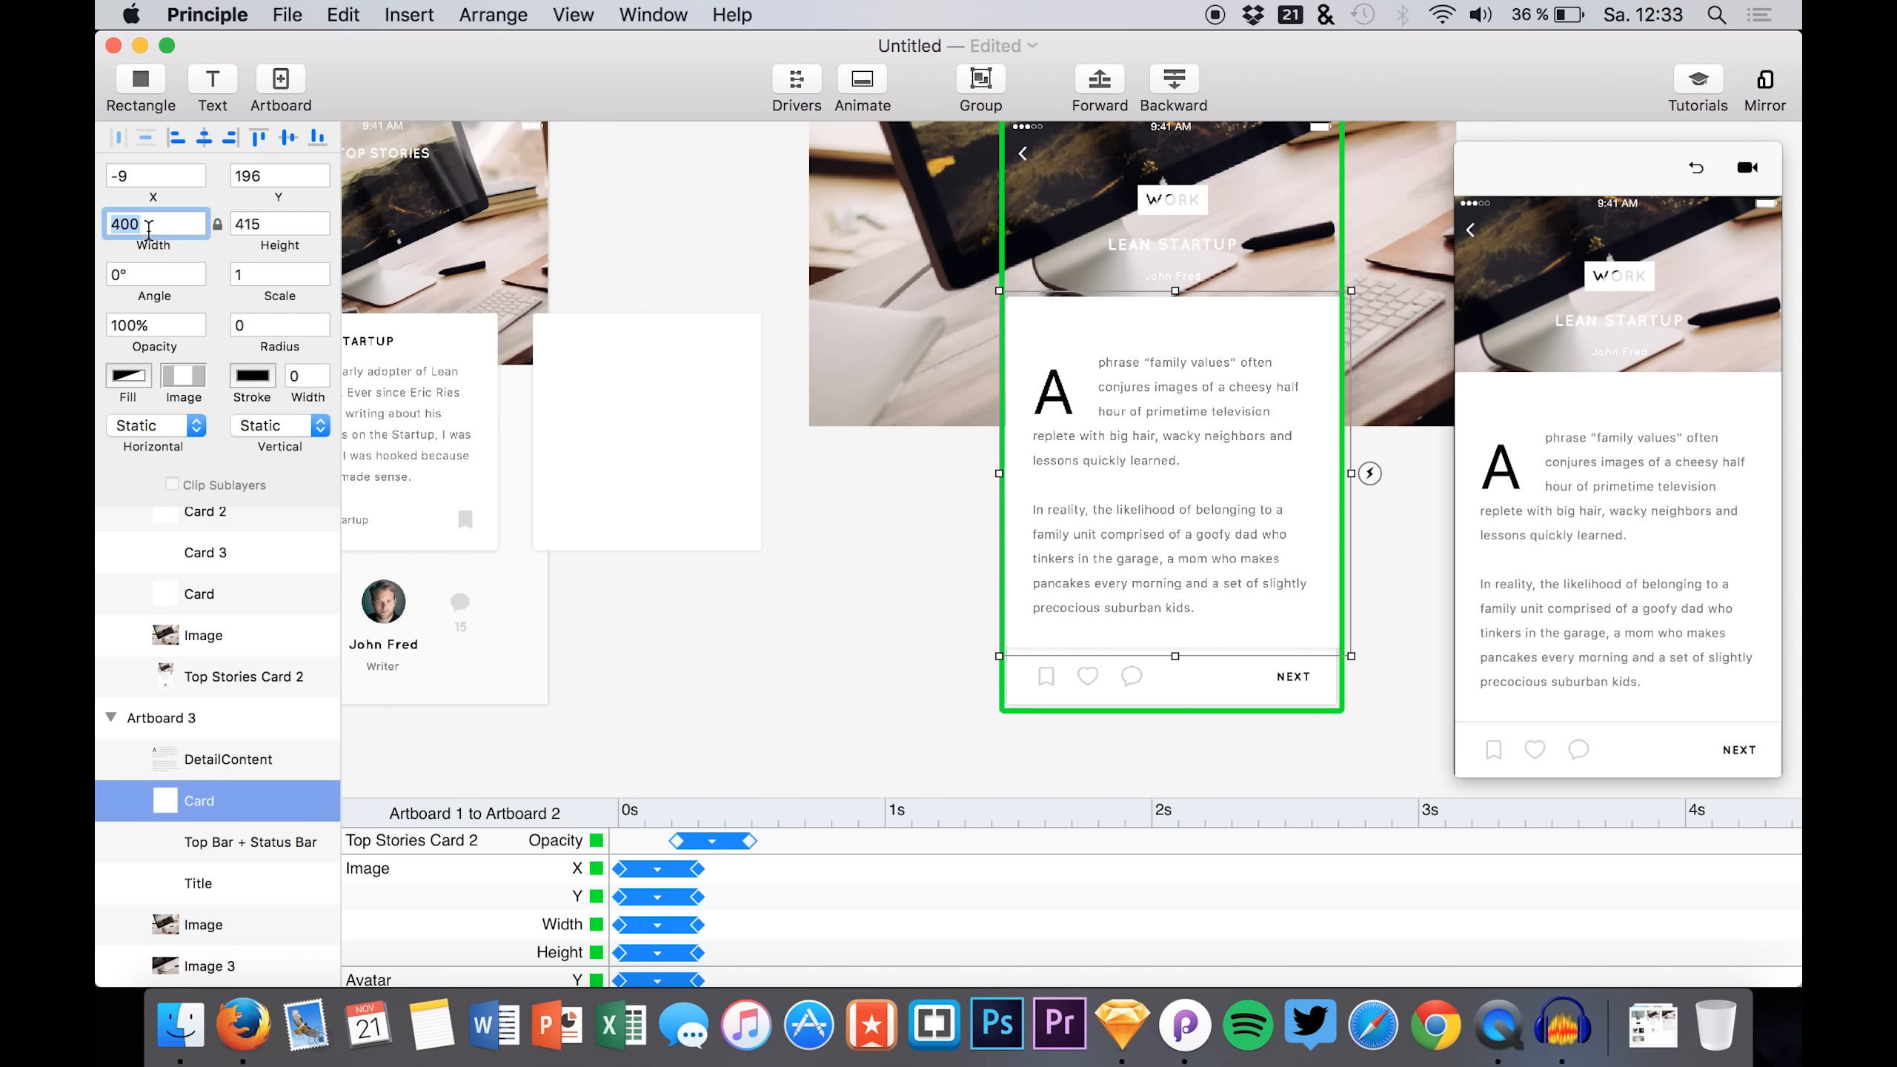
- Try a width of 375 for Artboard 3's Card and set the width back to 400
text(375)
key(Return)
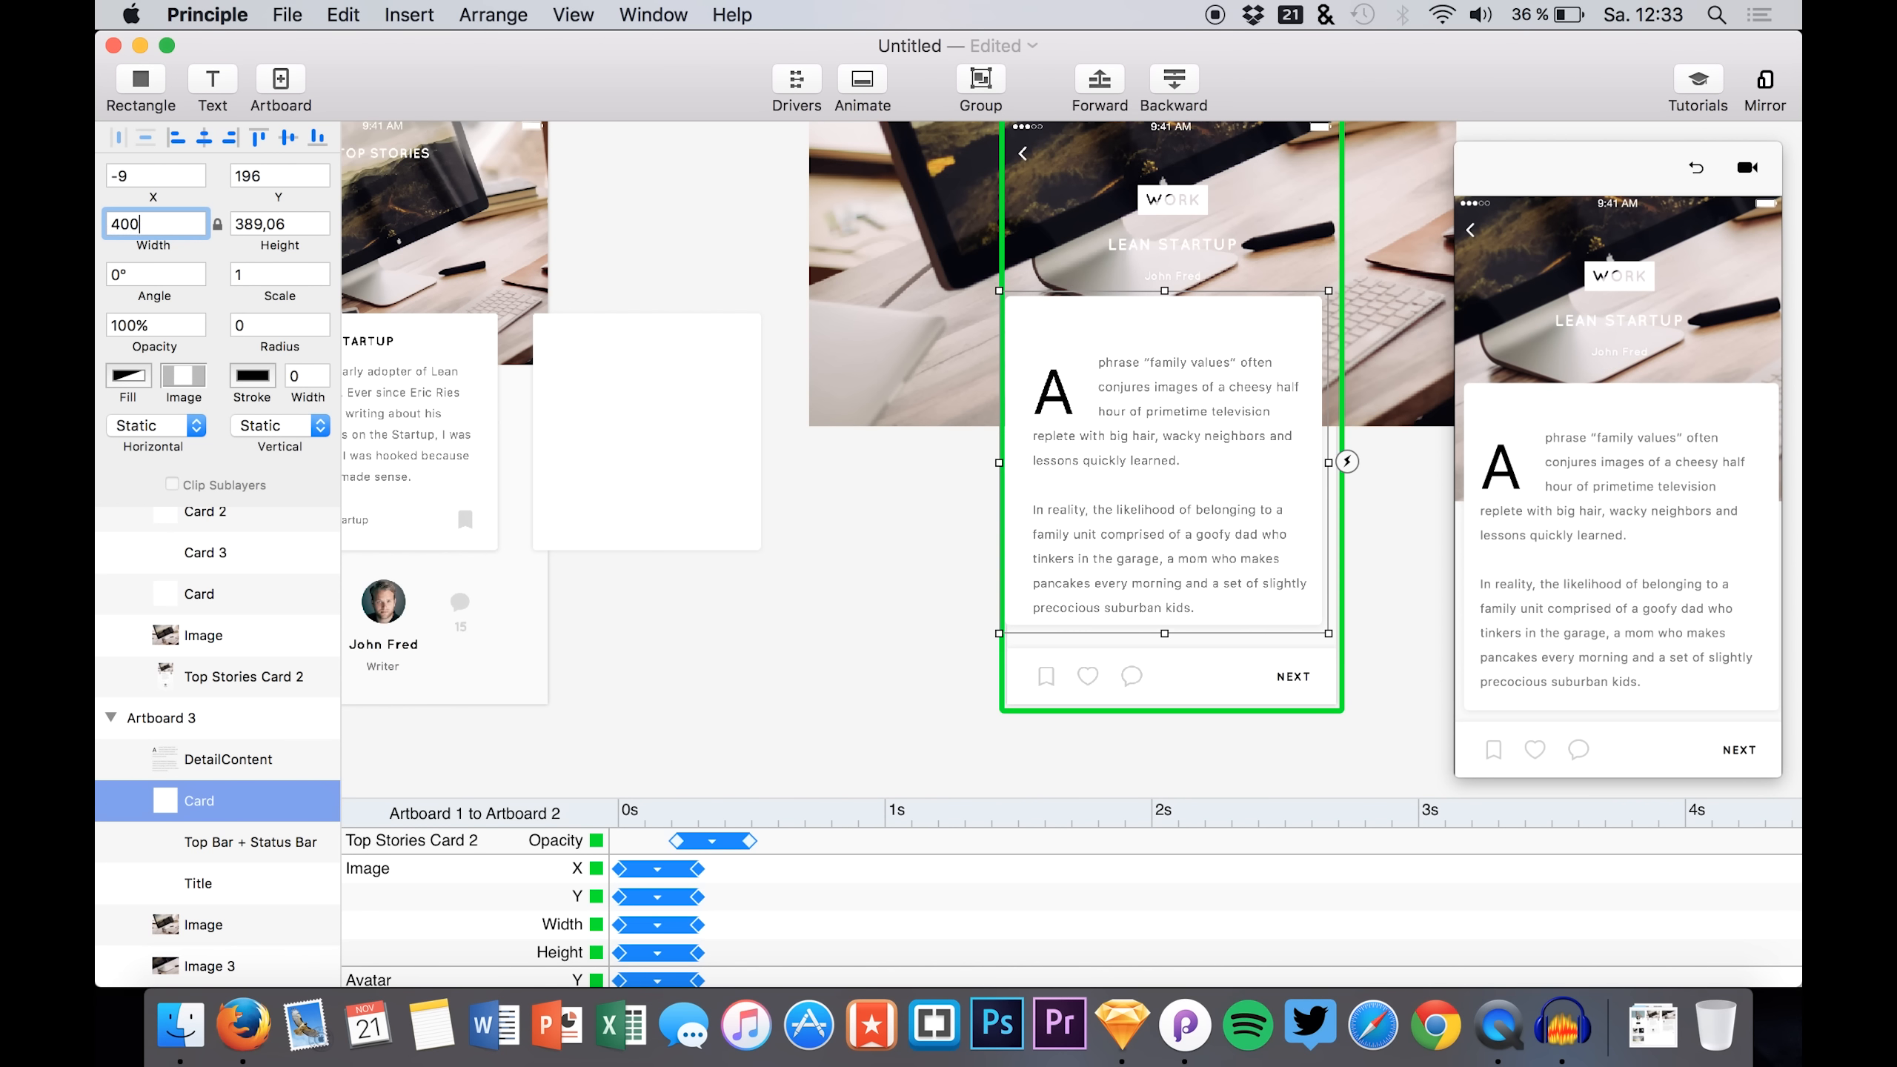
key(Return)
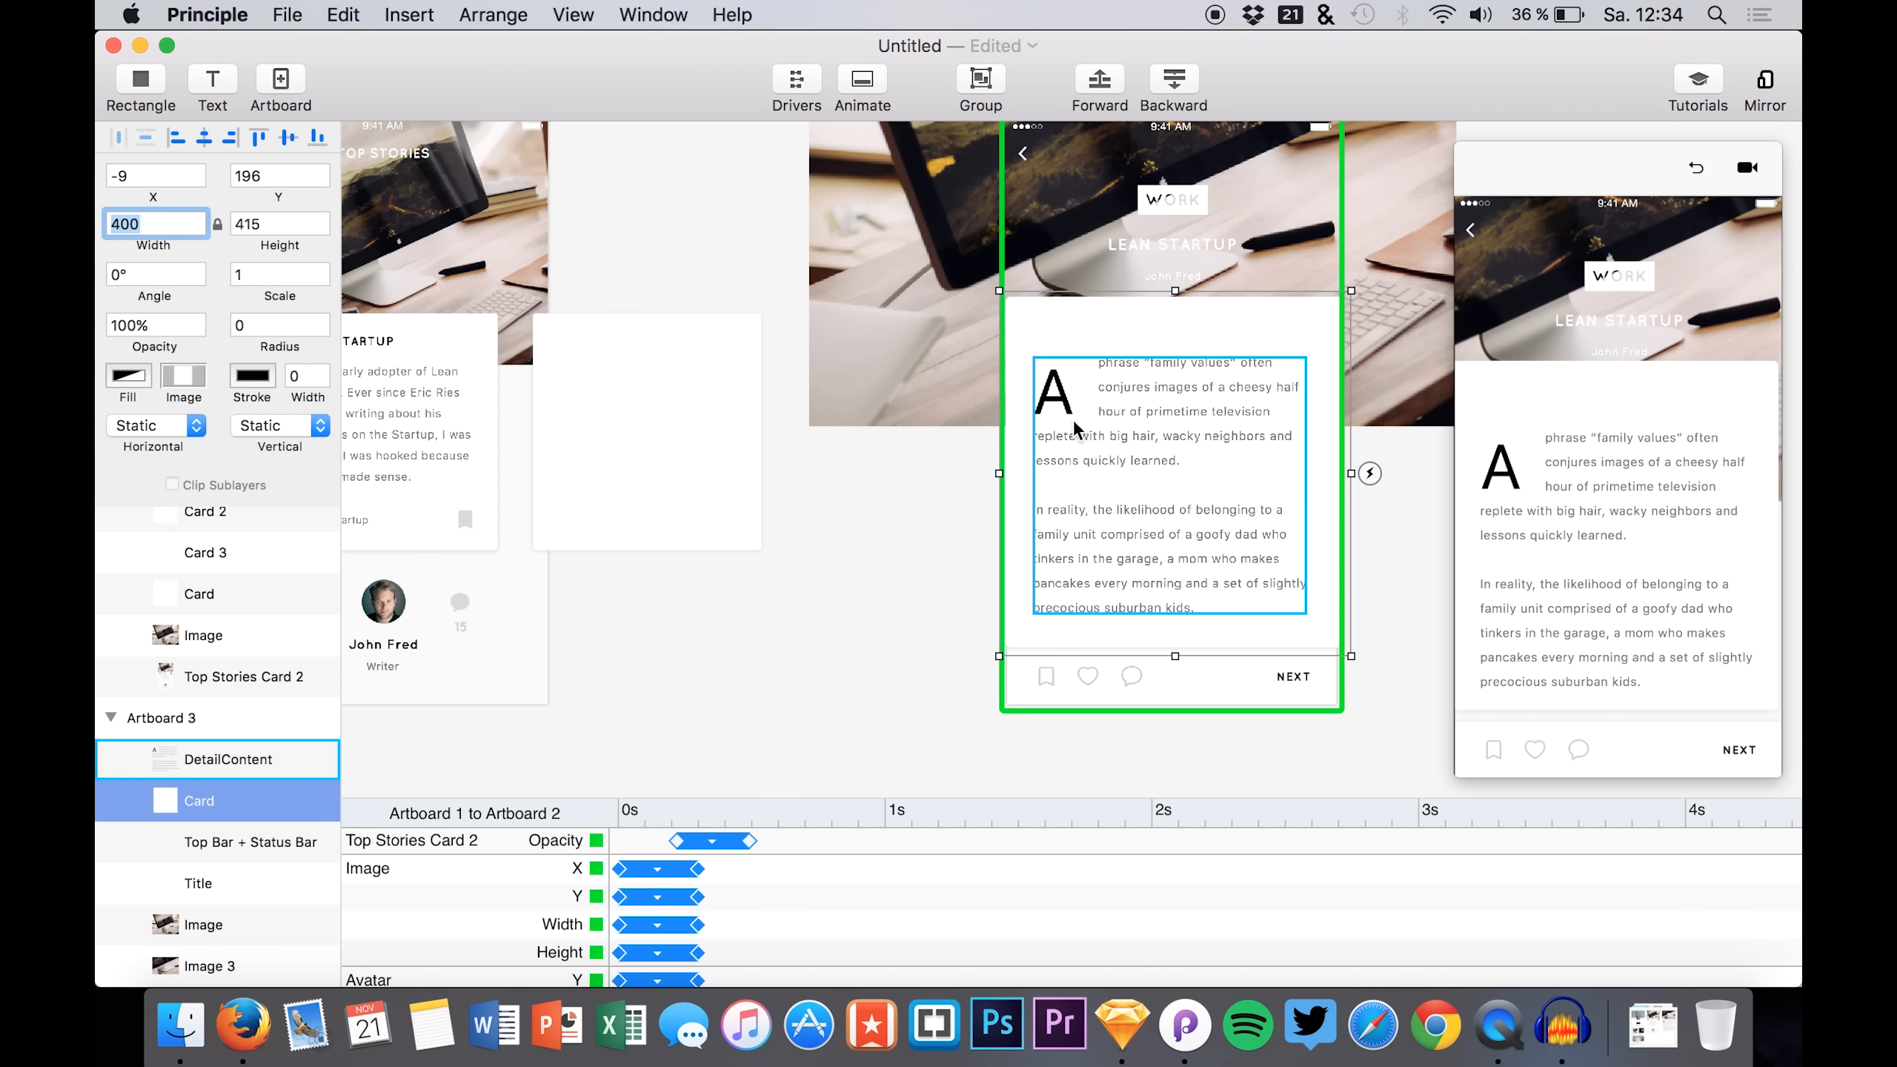
- Nudge the Card behind the story text to X -13, Y 199
click(1069, 354)
key(Left)
key(Left)
key(Left)
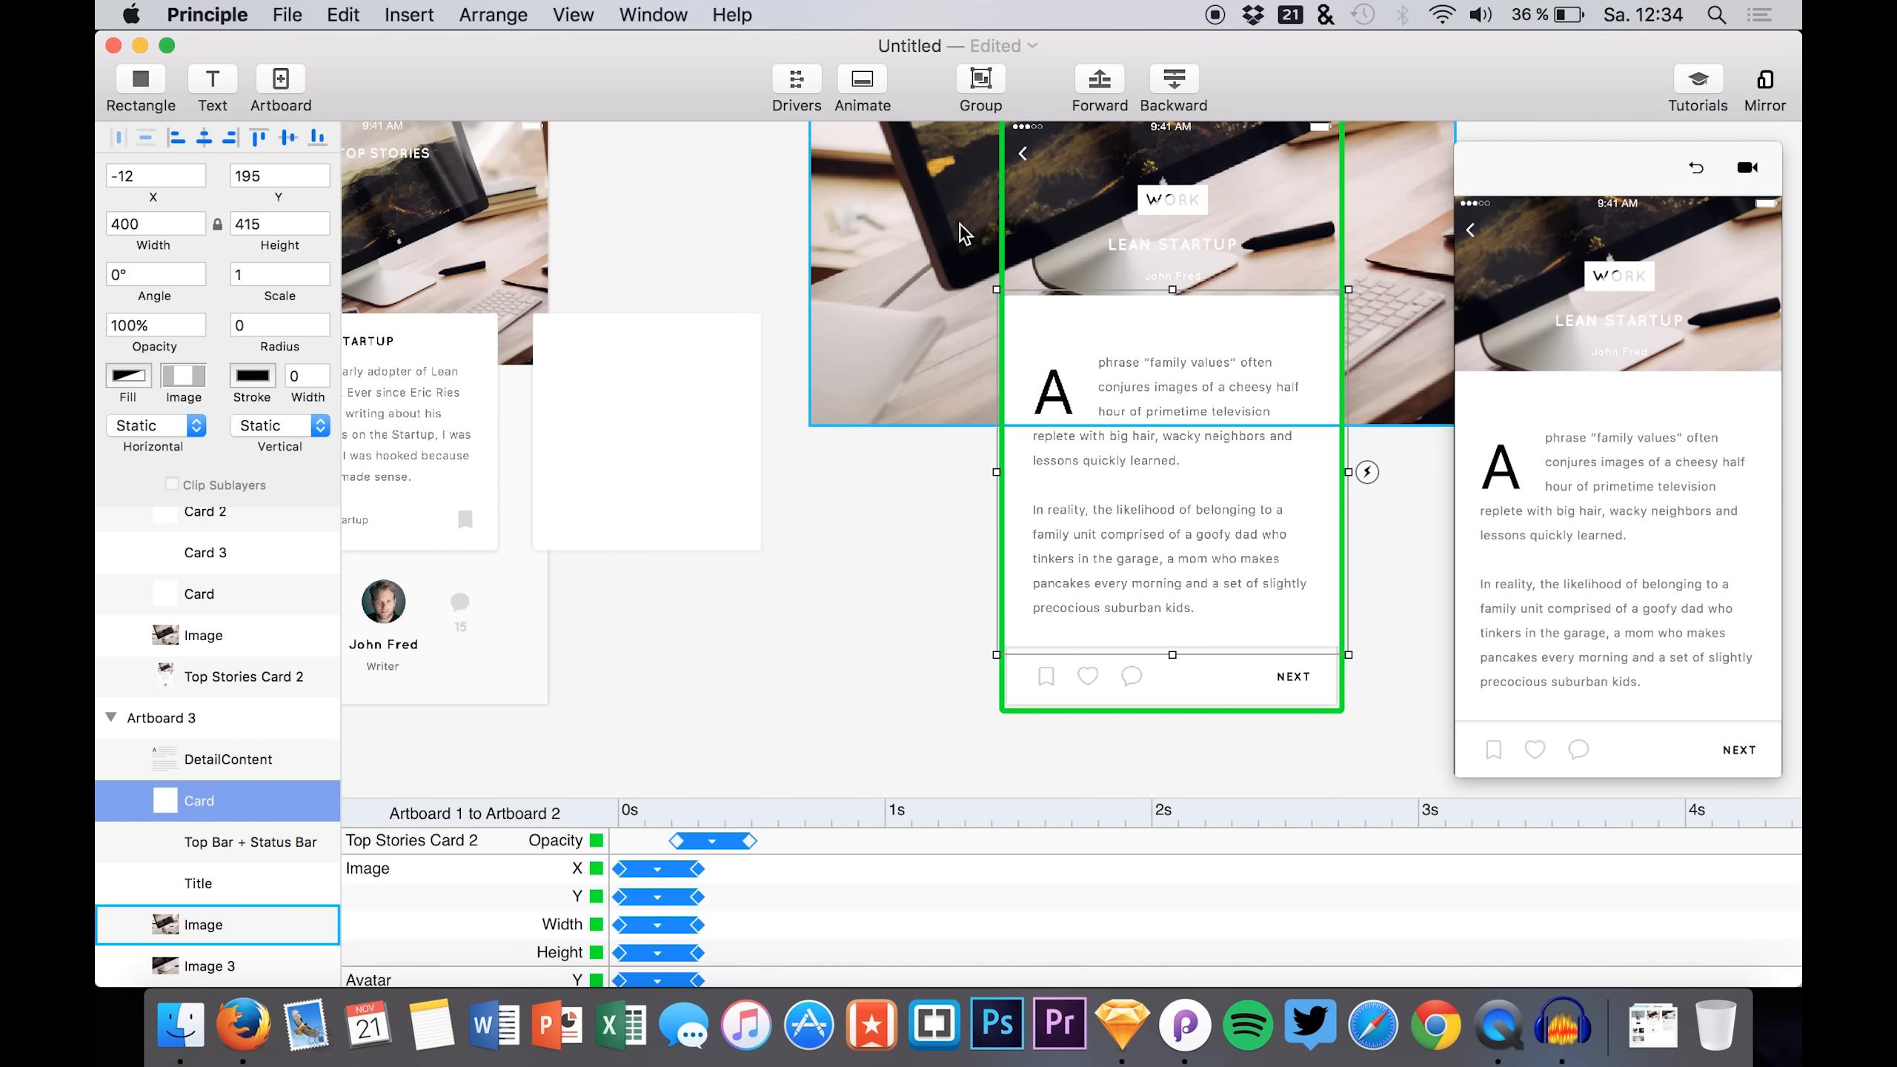
key(Up)
key(Up)
key(Up)
key(Up)
key(Left)
key(Up)
key(Up)
key(Up)
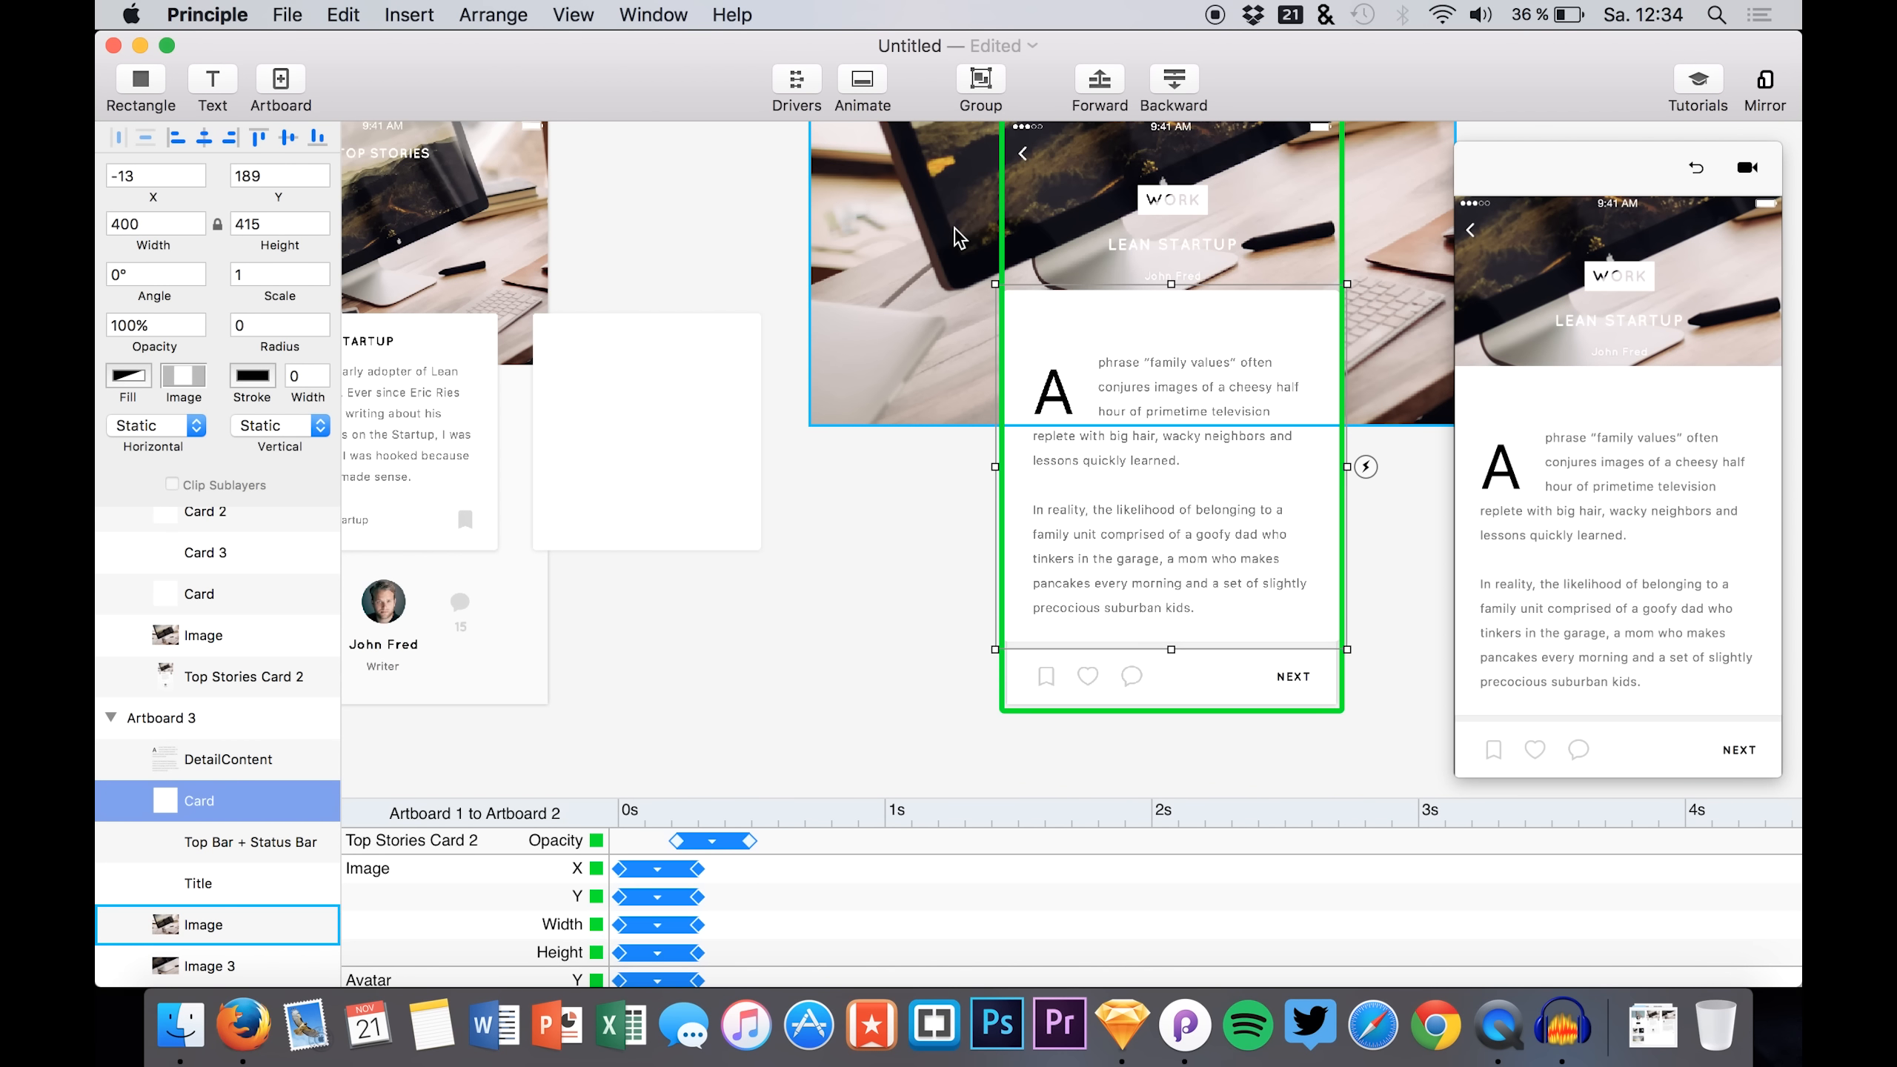
key(shift+Down)
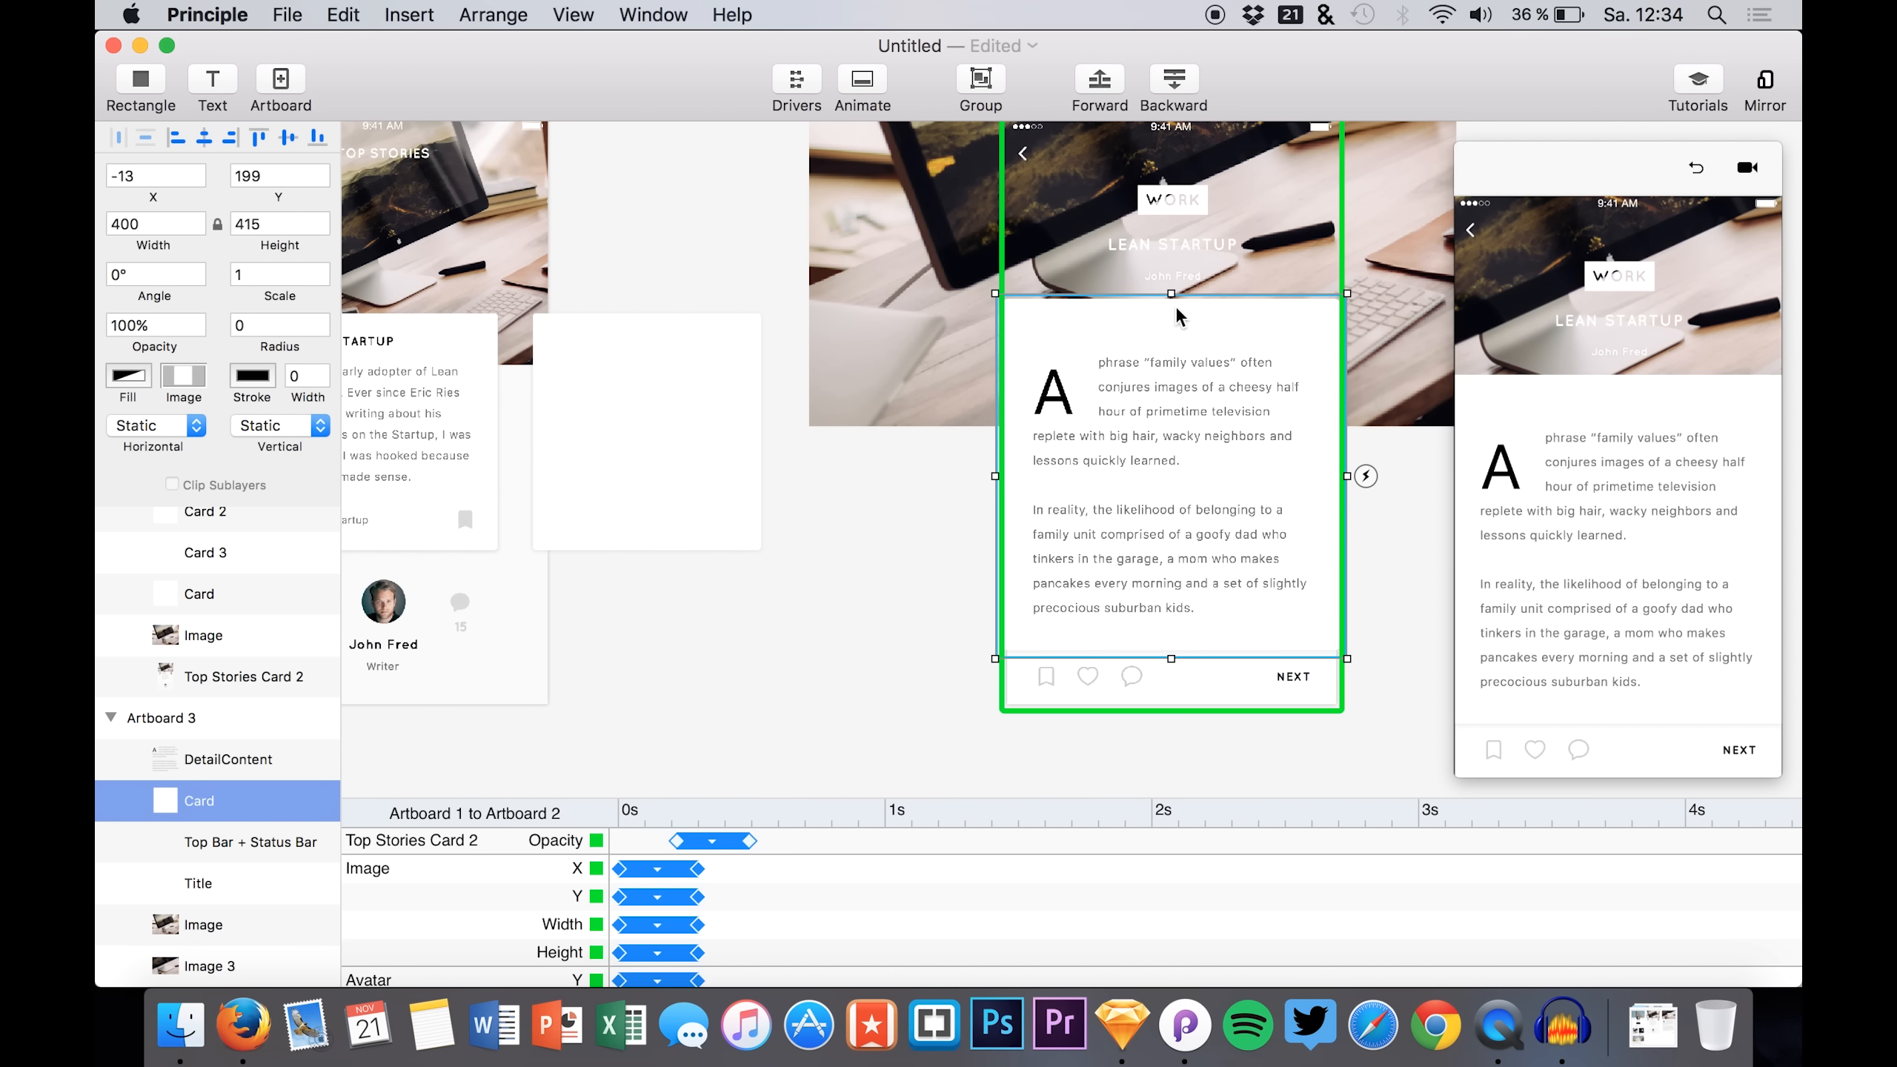
- Resize Artboard 3's Card to 395 × 410 and align it at X -9, Y 206
drag(1170, 297, 1174, 302)
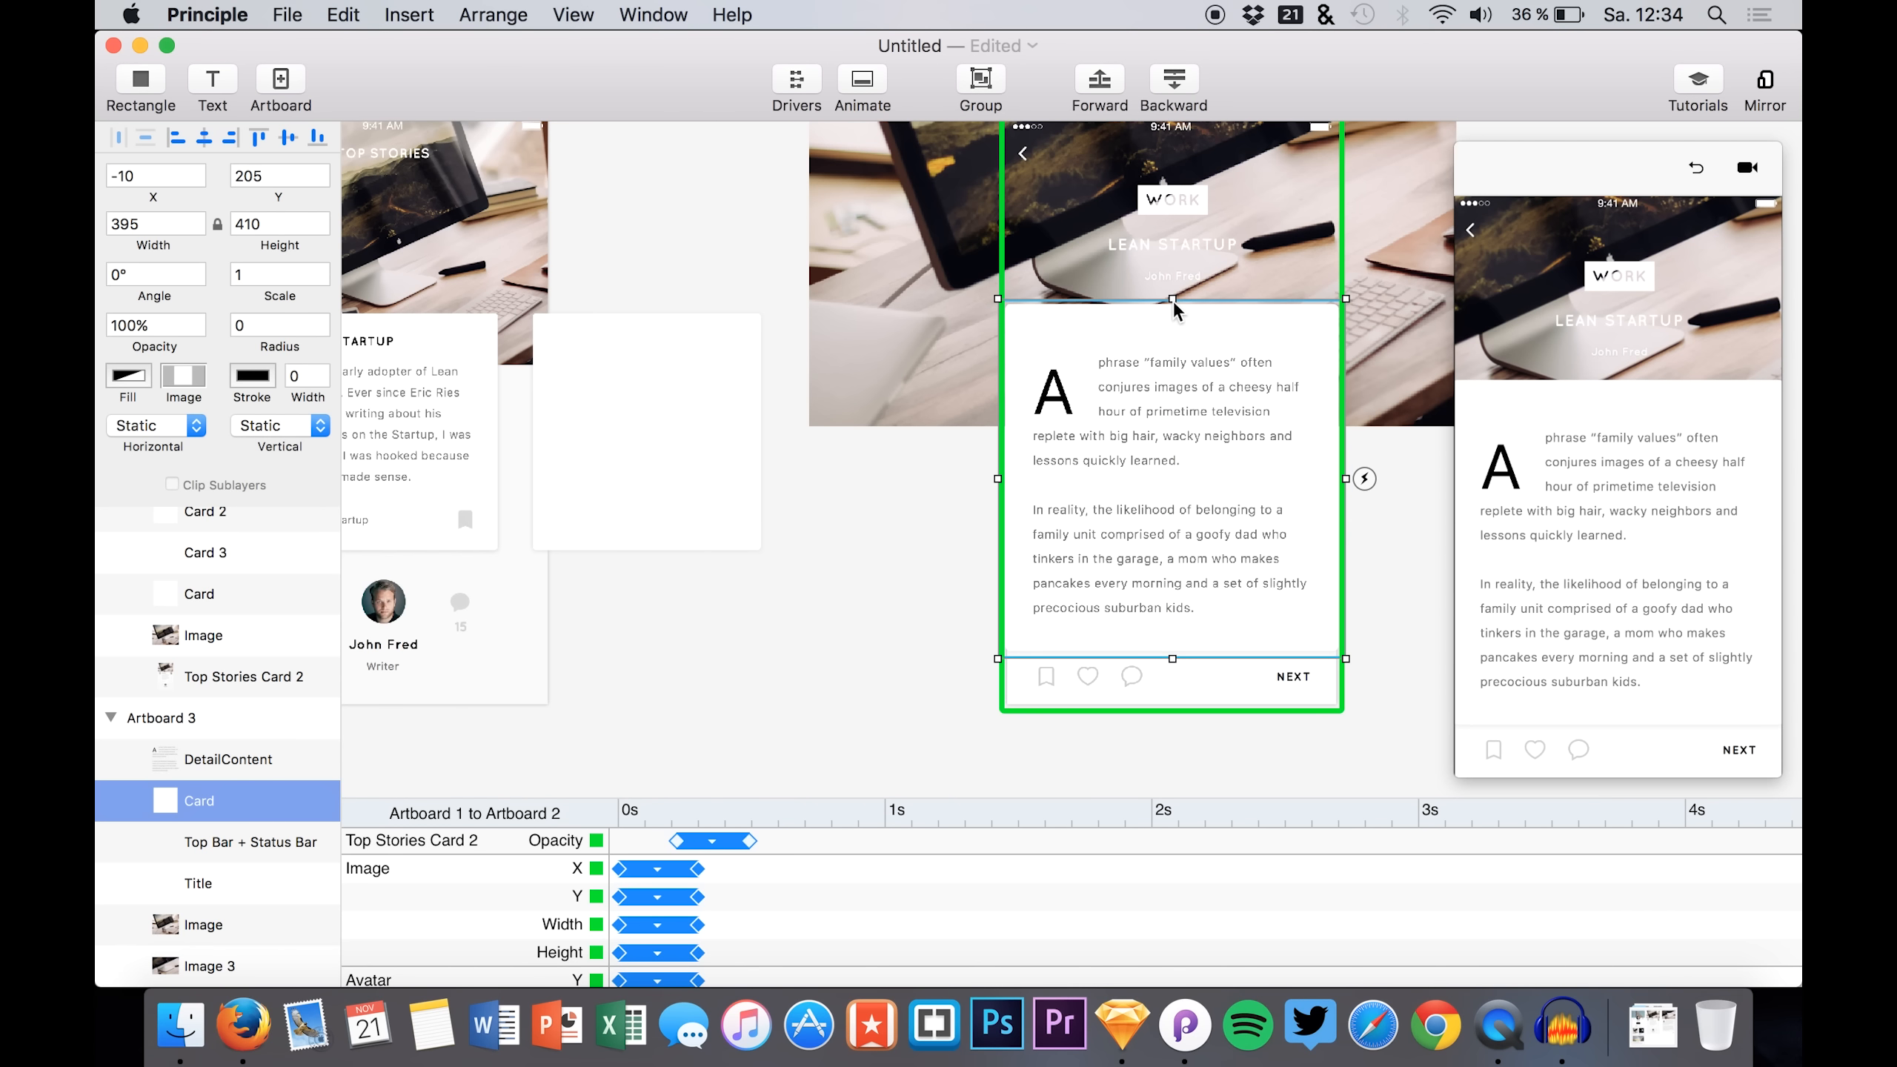
key(Down)
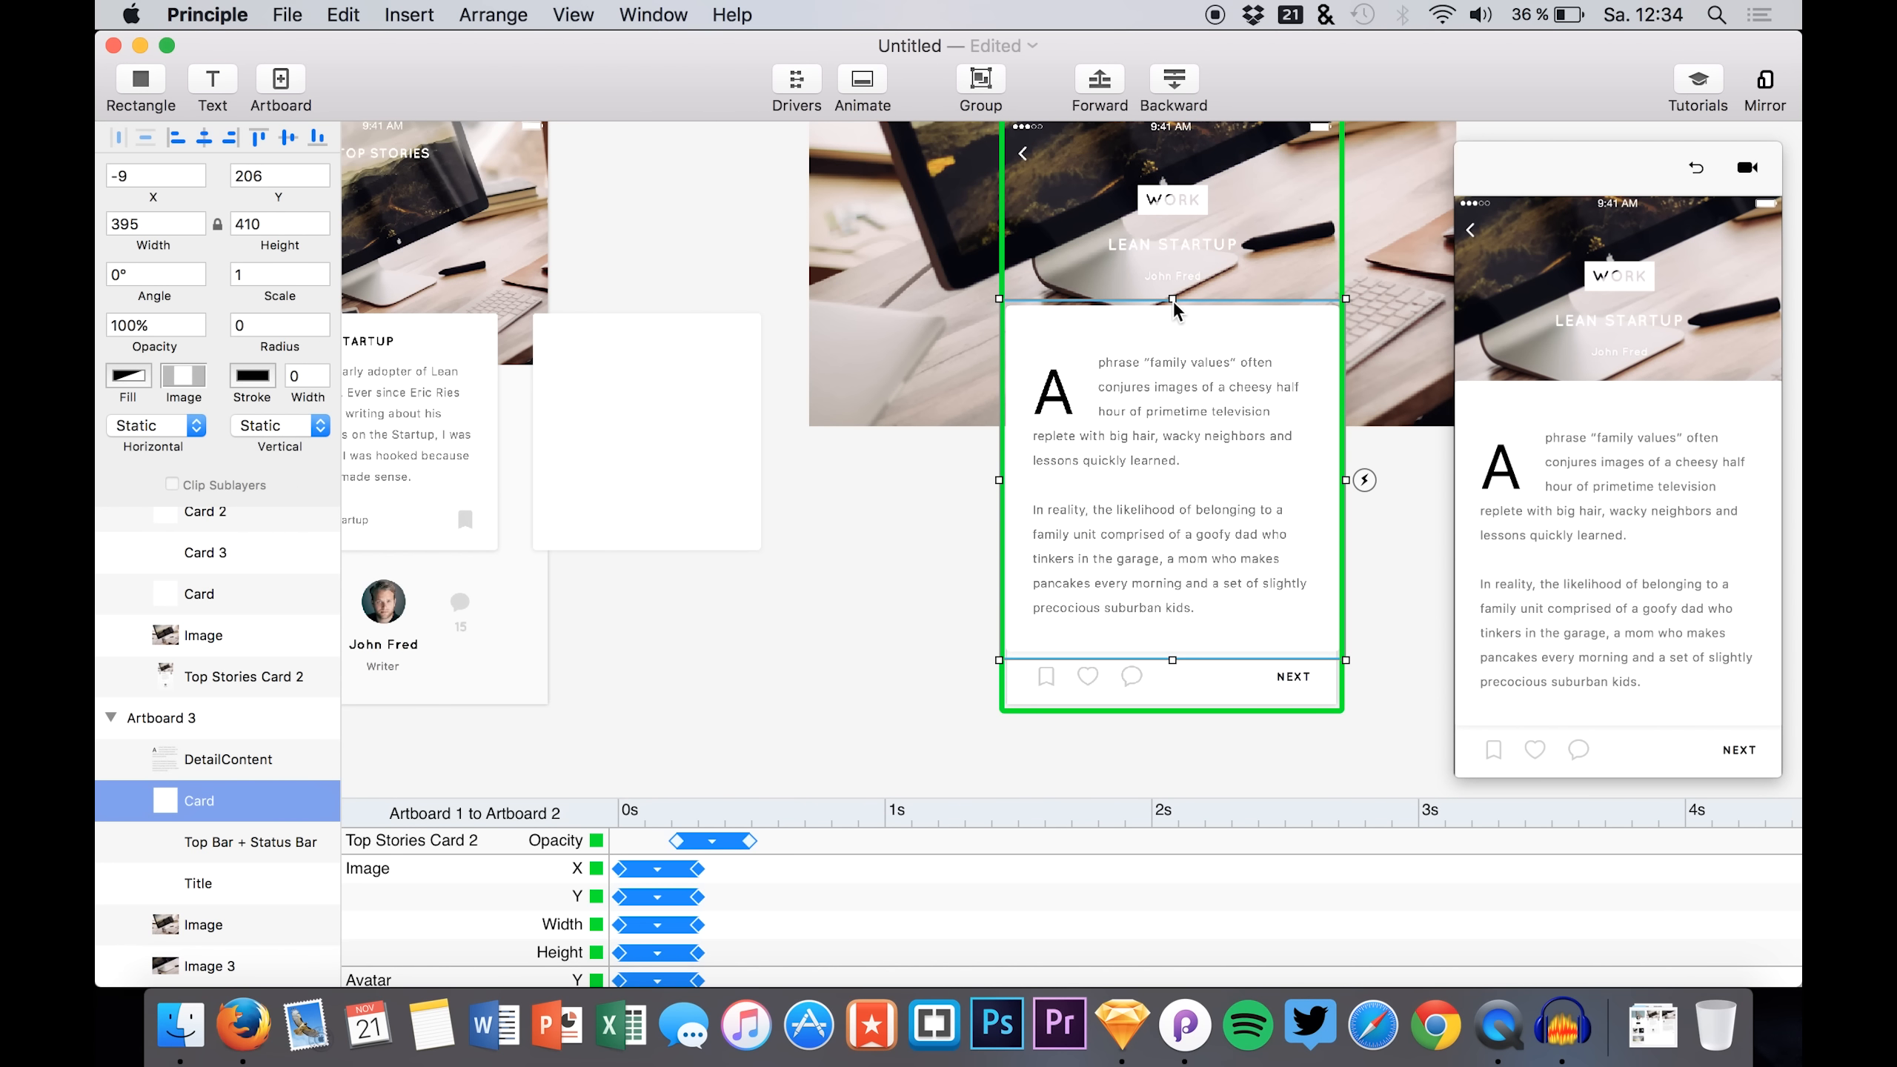
key(Left)
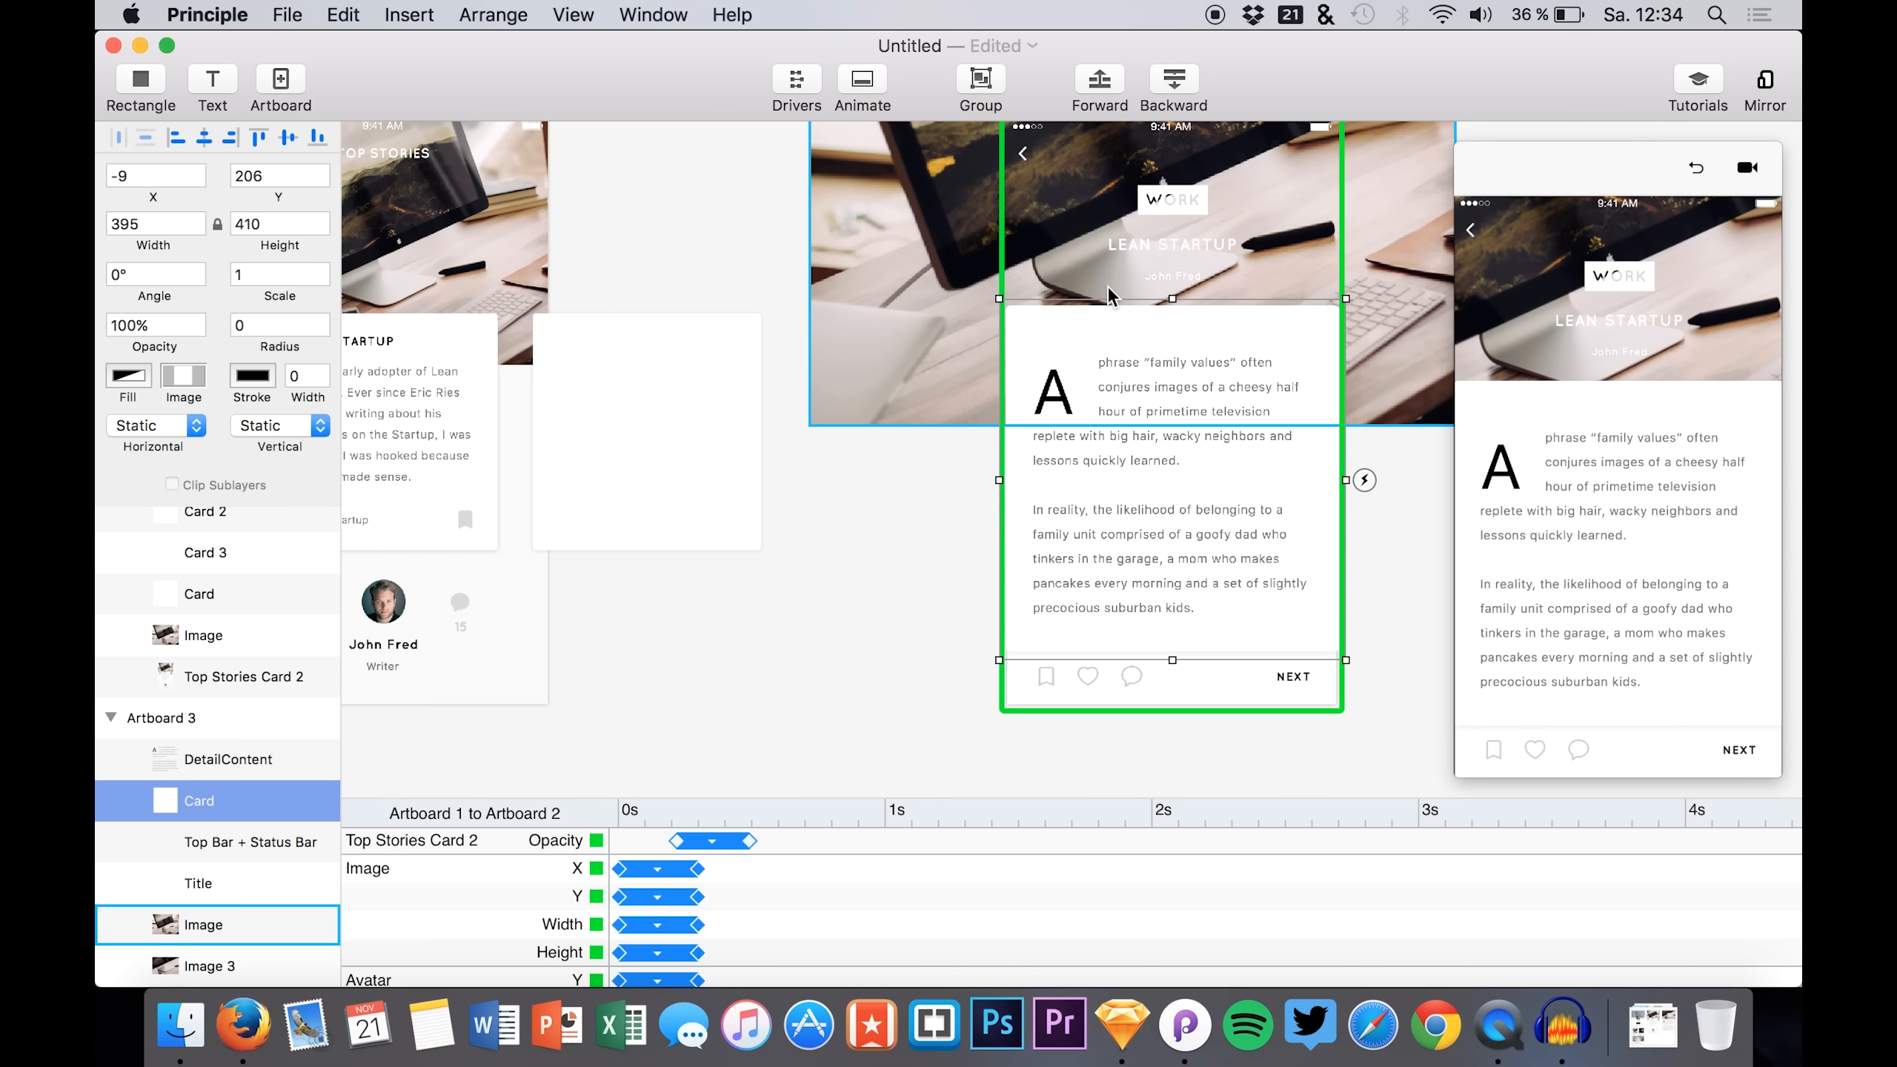
- Restart the prototype preview and play the transitions from the profile to Top Stories, and repeatedly between Top Stories and the detail story
click(1694, 171)
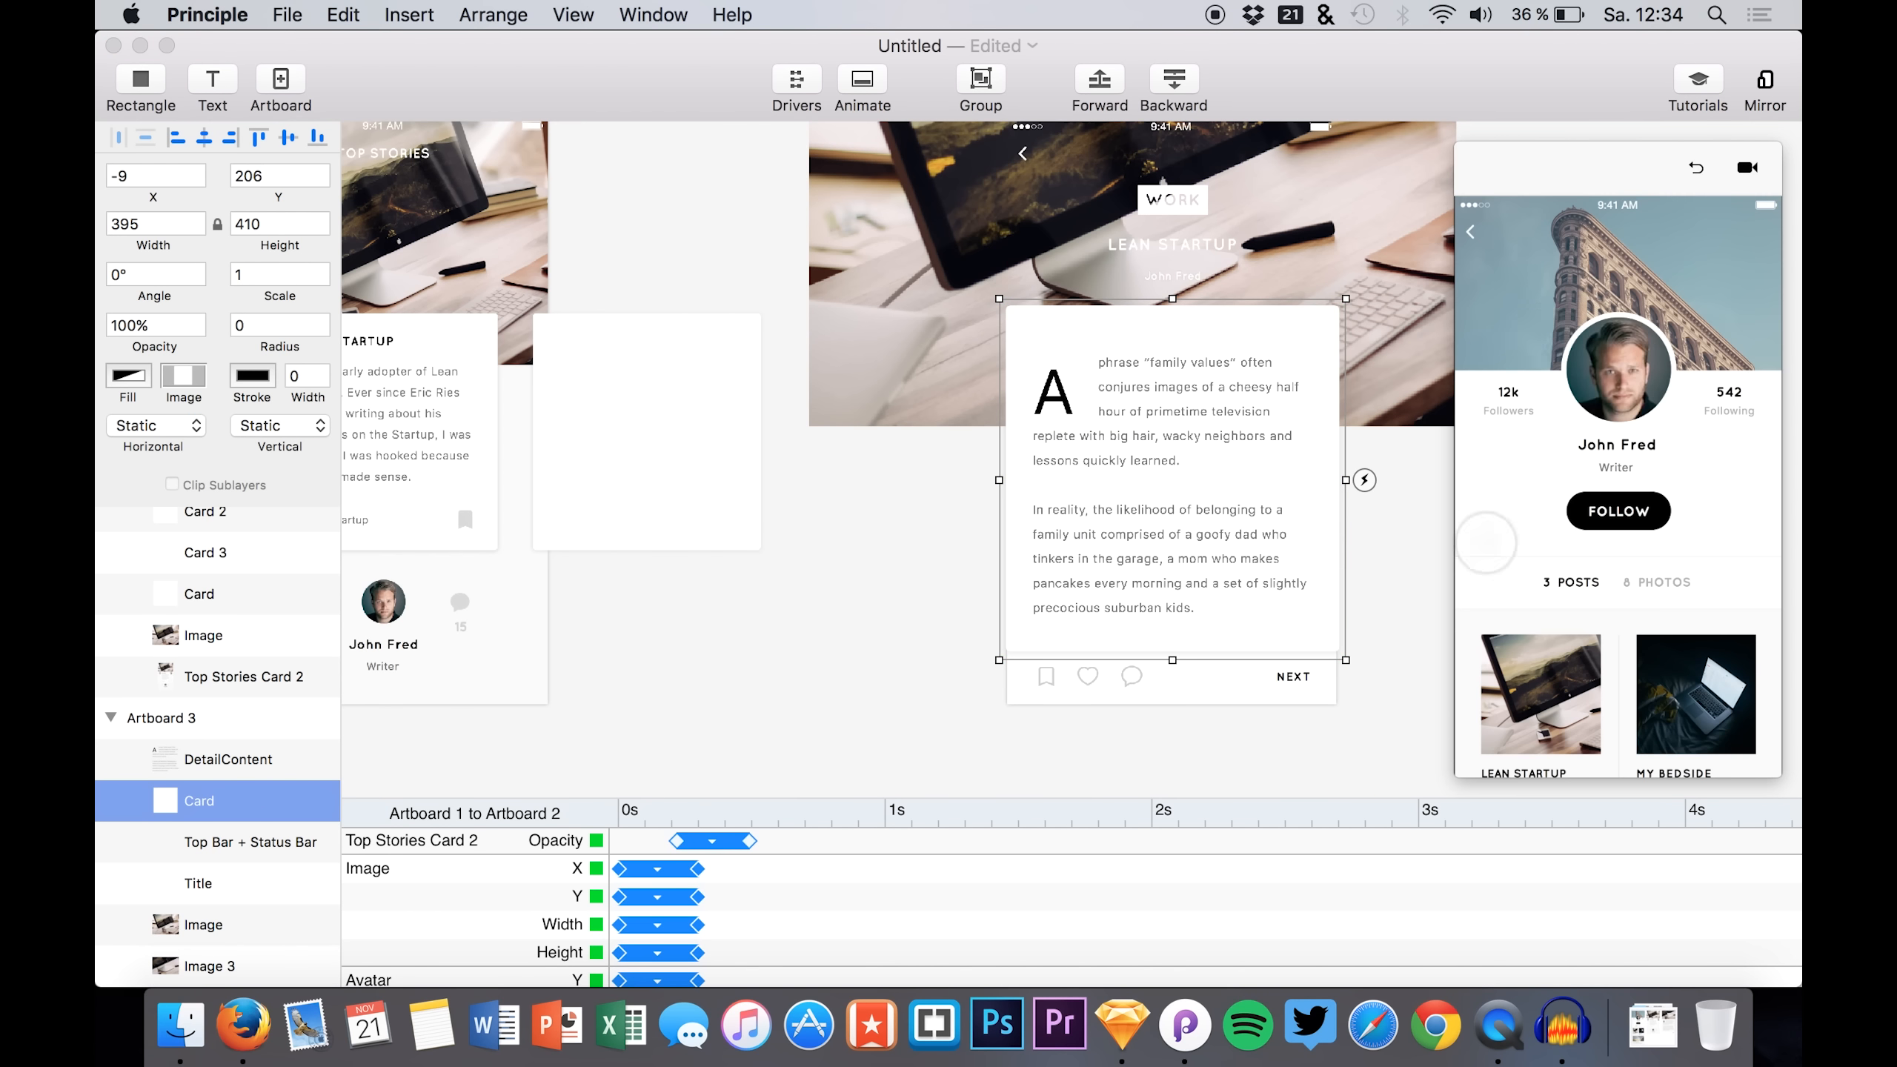
click(1691, 170)
click(1491, 725)
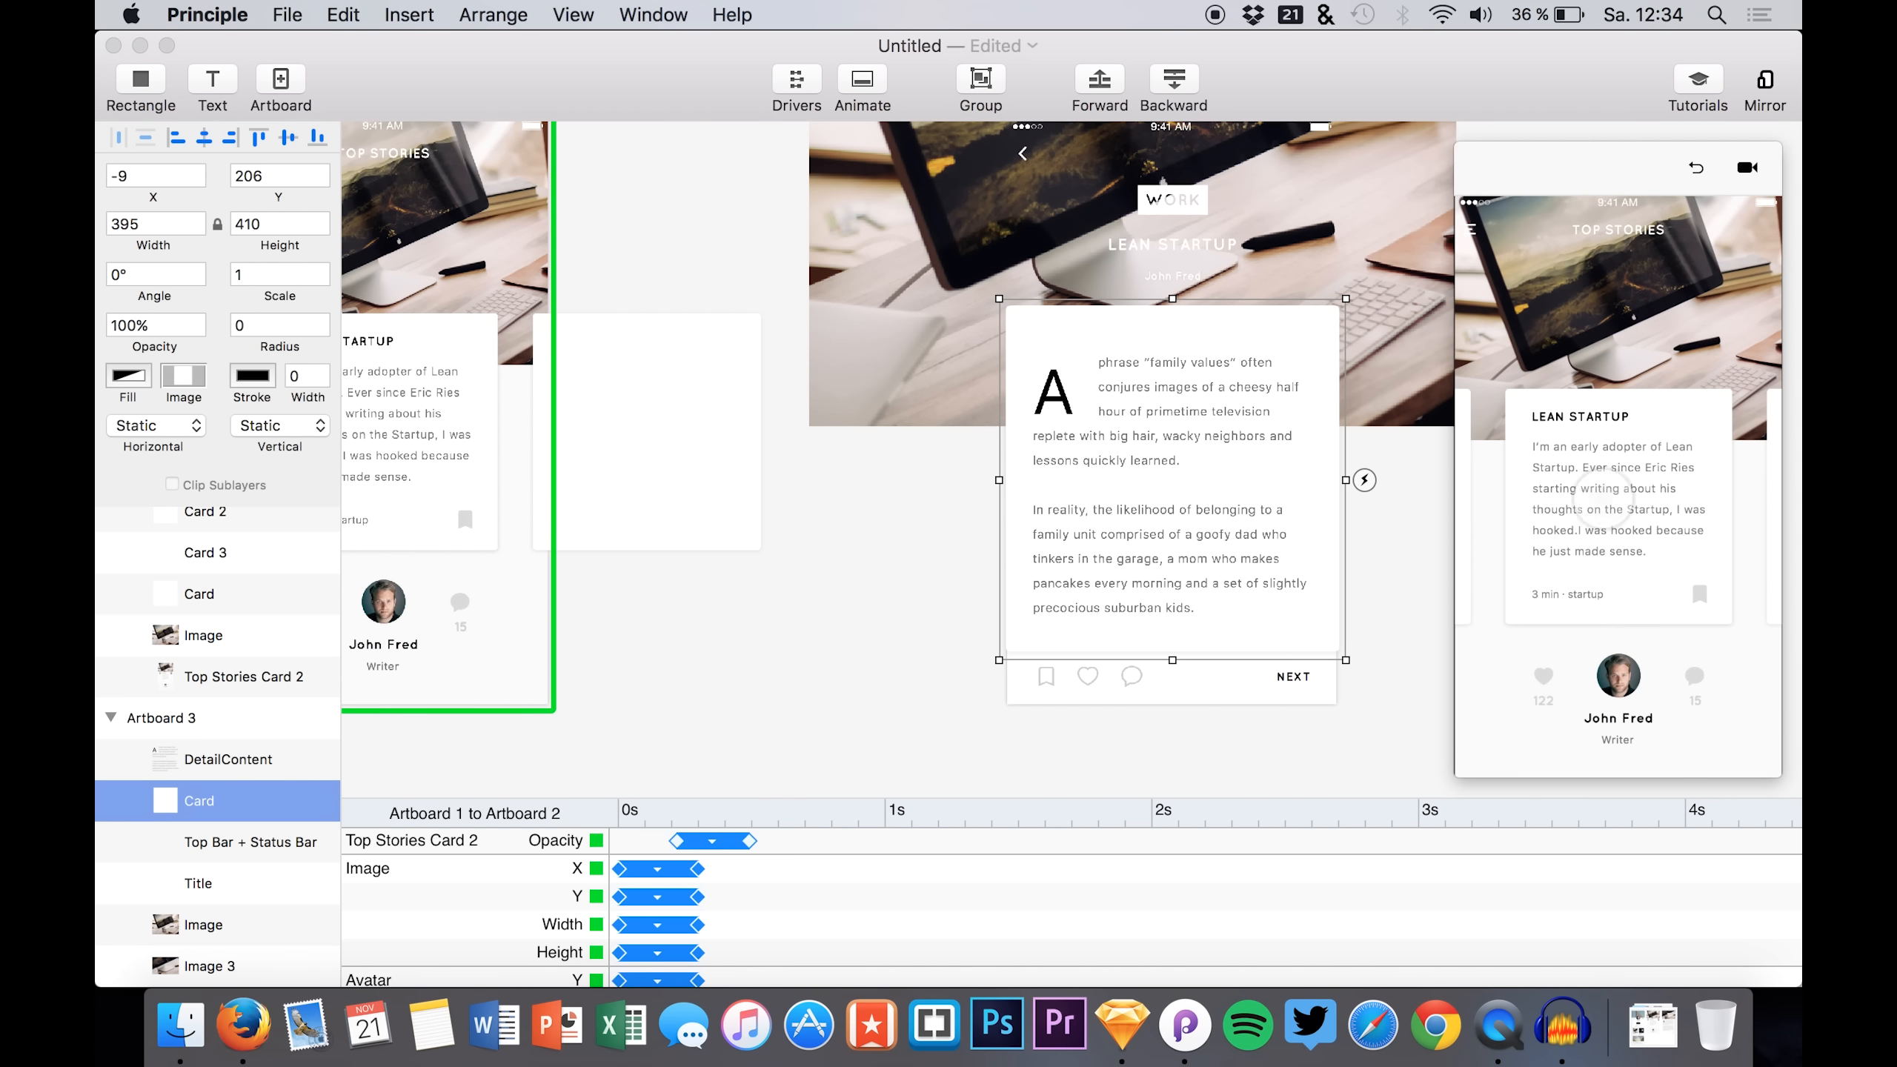
click(1605, 498)
click(1475, 249)
click(1594, 498)
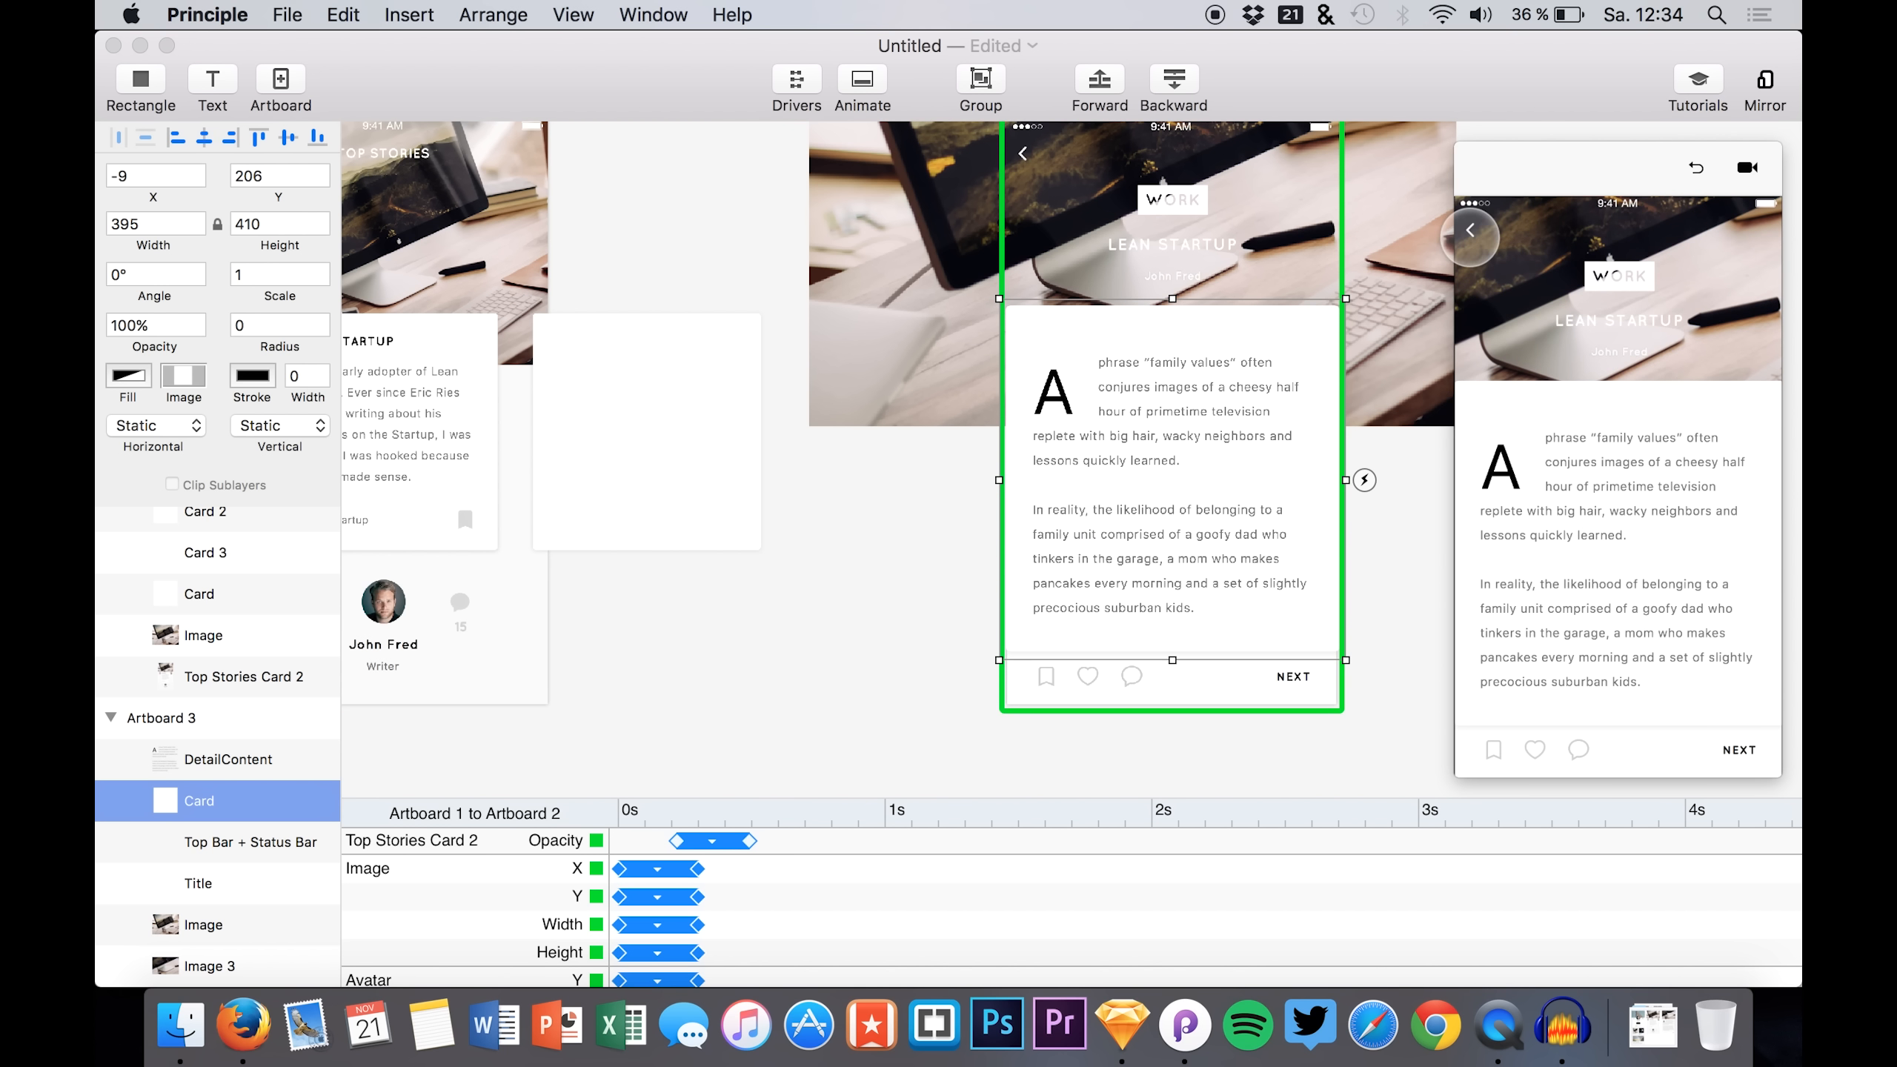
click(1470, 234)
click(1569, 445)
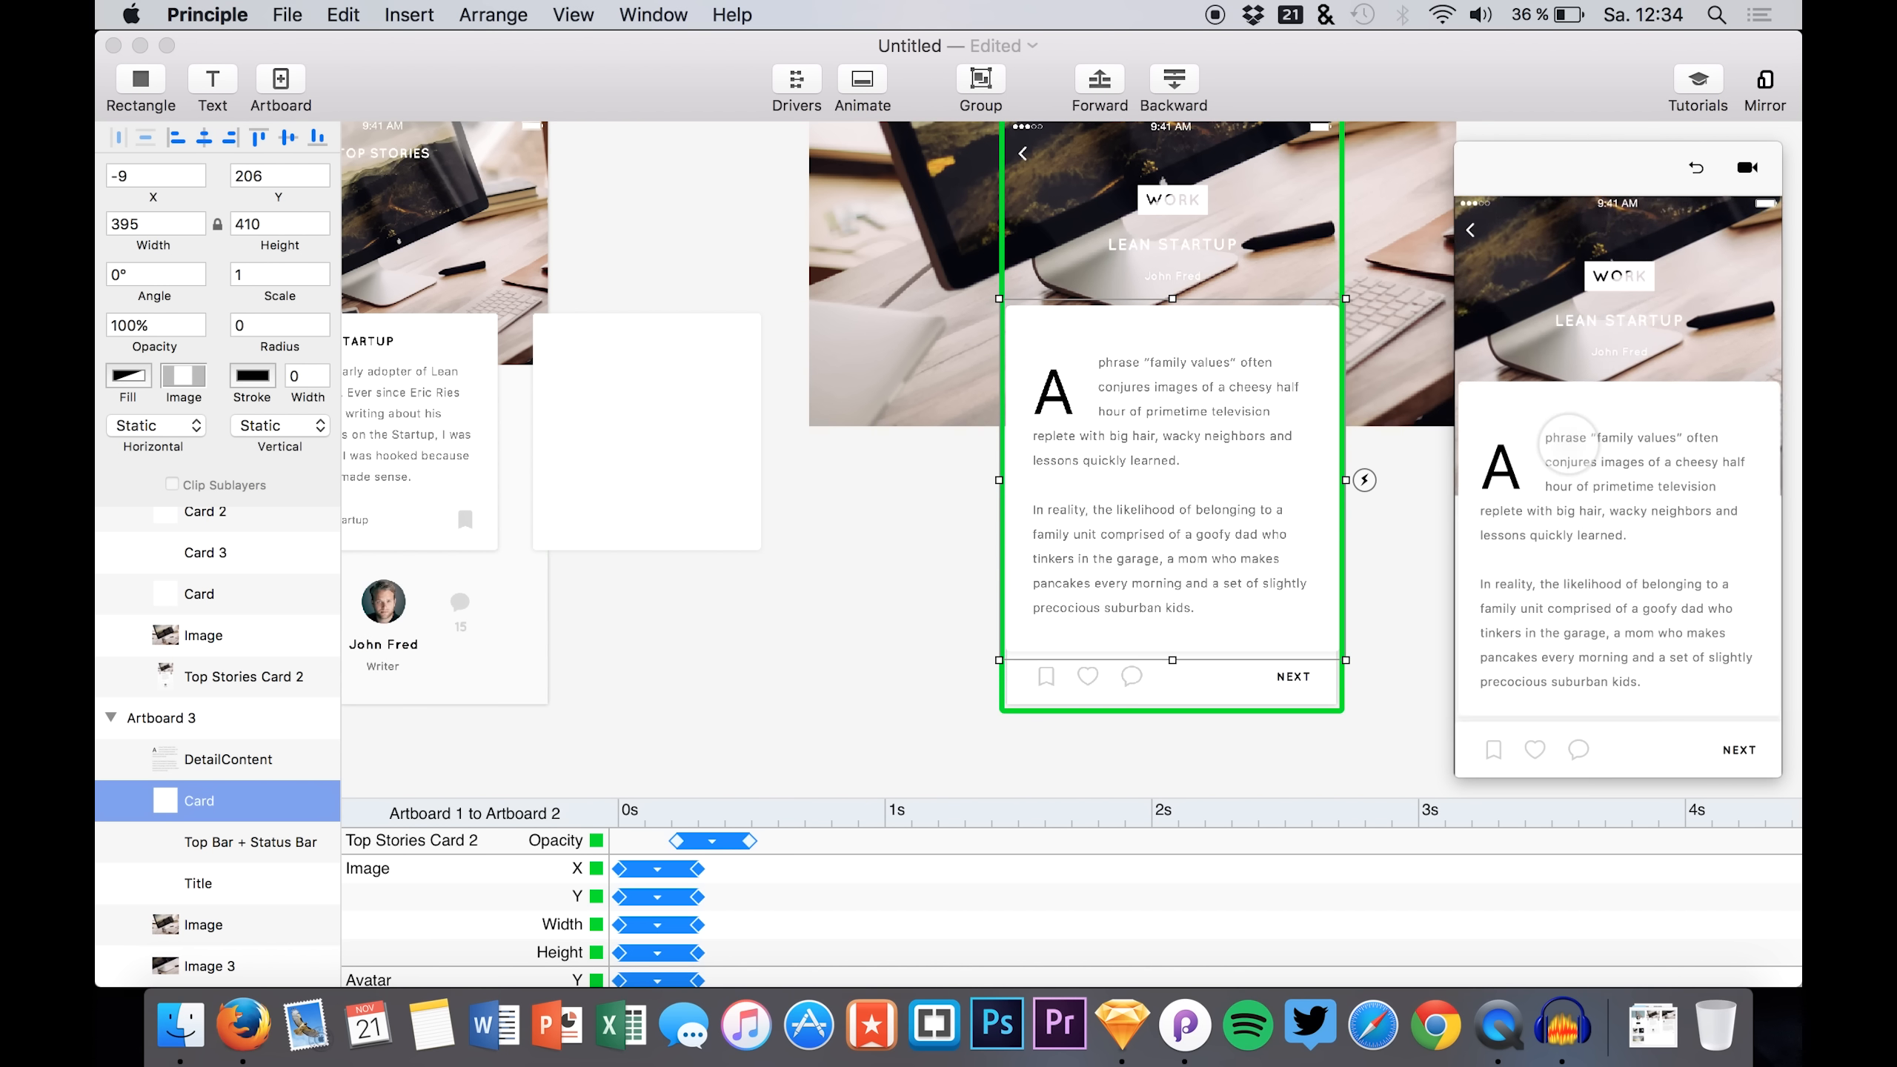
- Rename Artboard 3's DetailContent layer to Content, matching the text layer in the Top Stories artboard
click(1086, 421)
scroll(379, 593, left, 5)
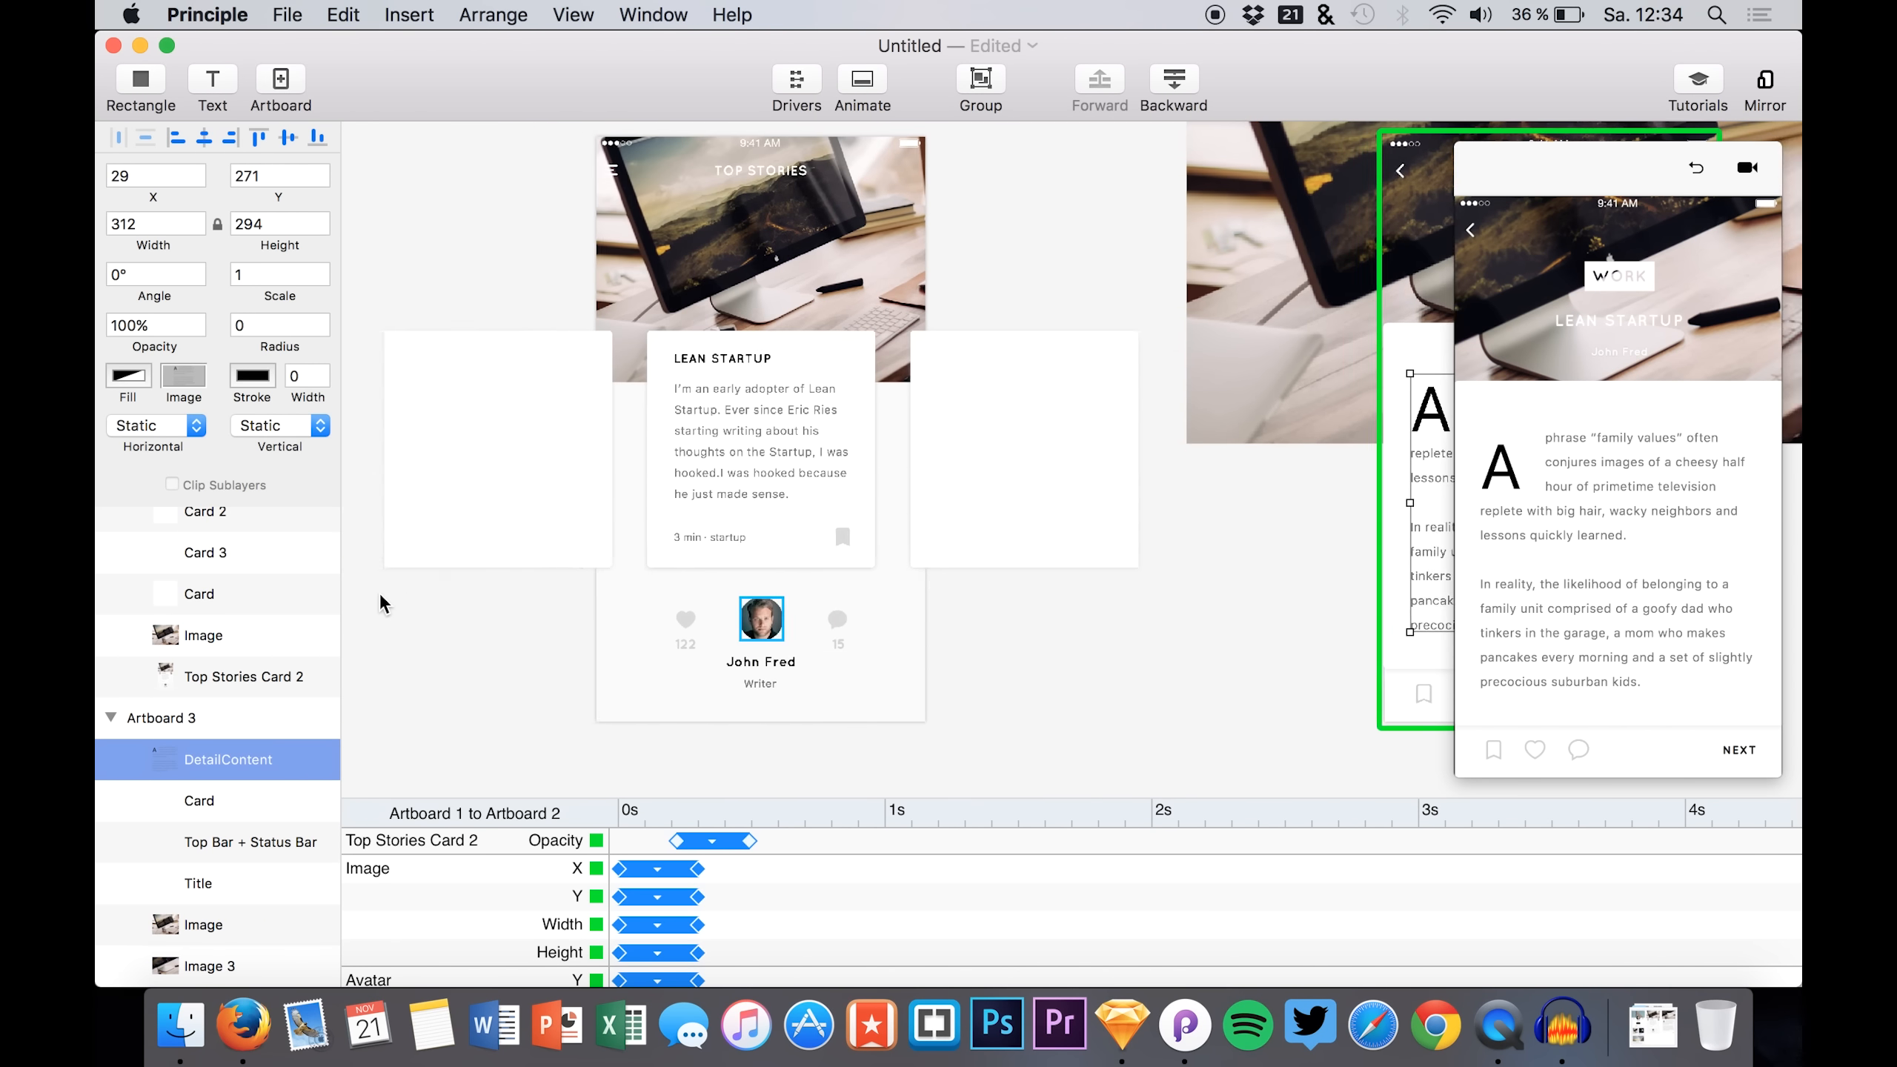
scroll(379, 593, right, 5)
click(495, 388)
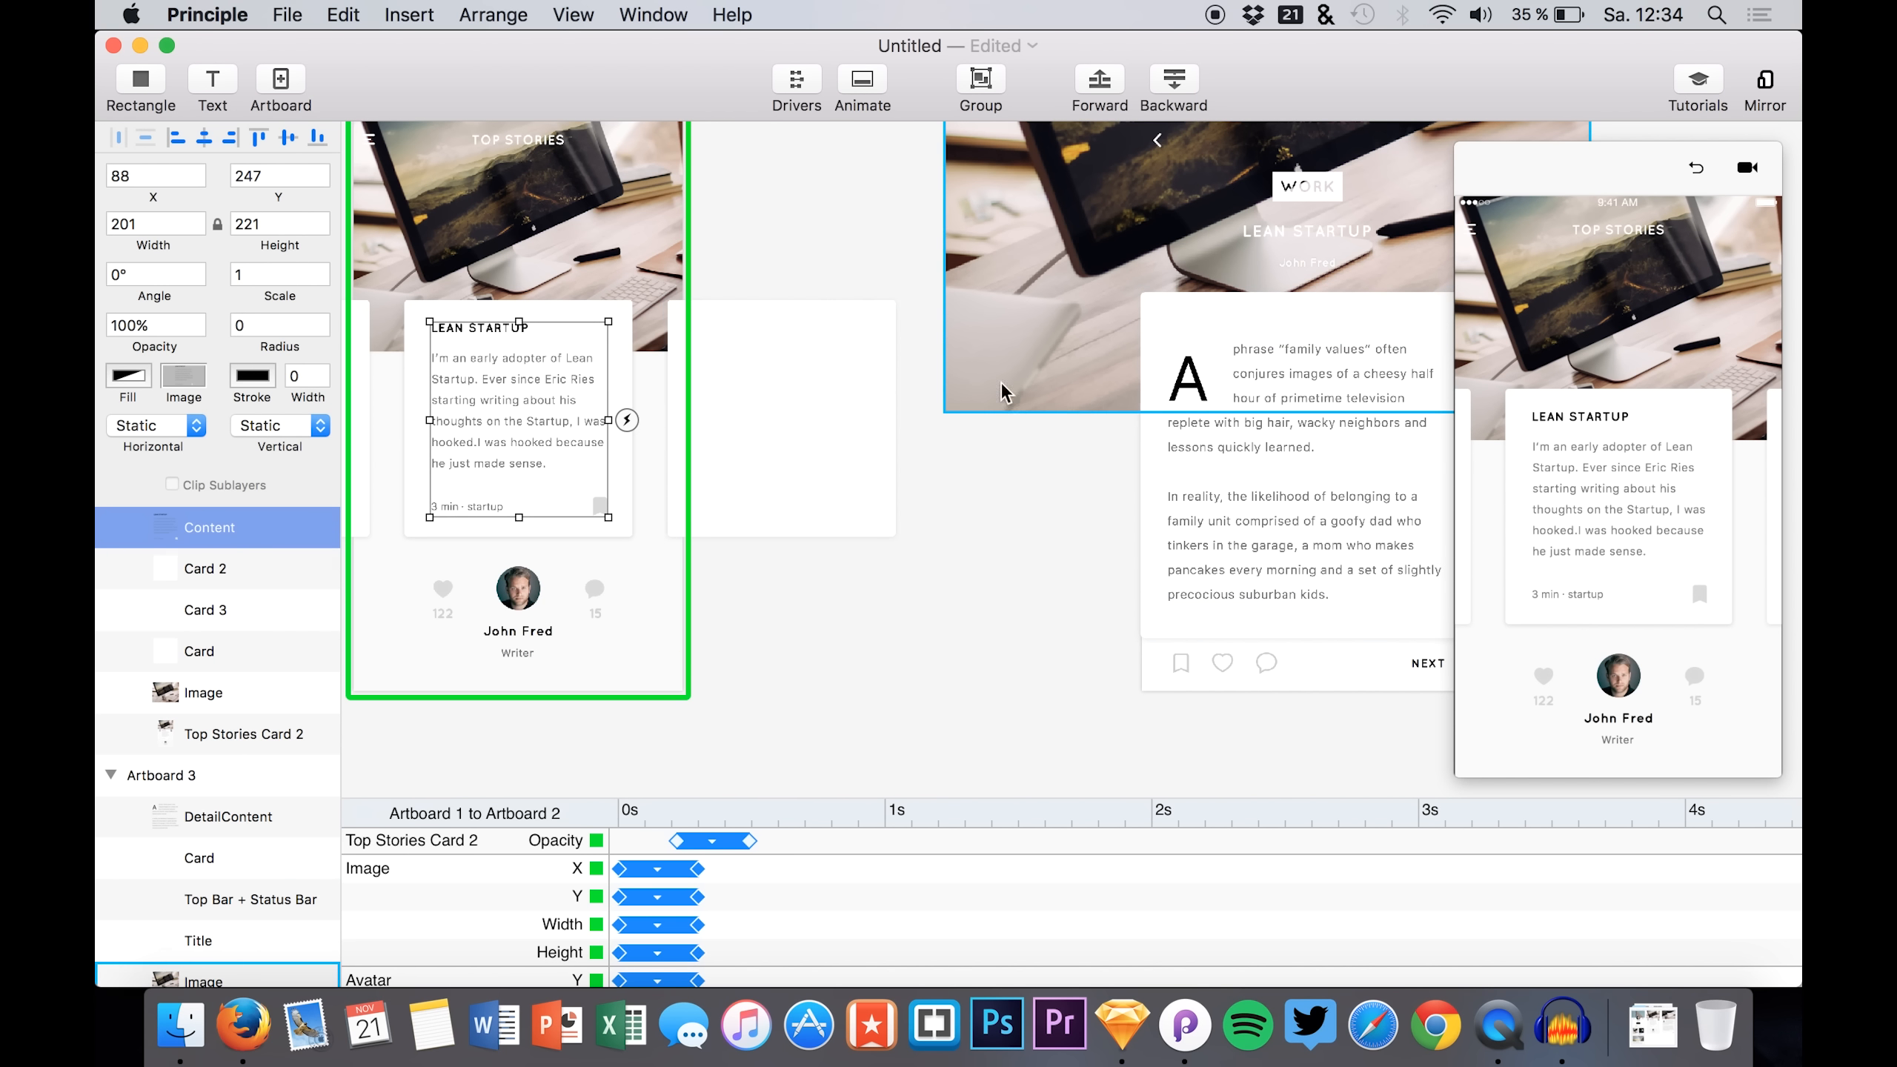
click(229, 822)
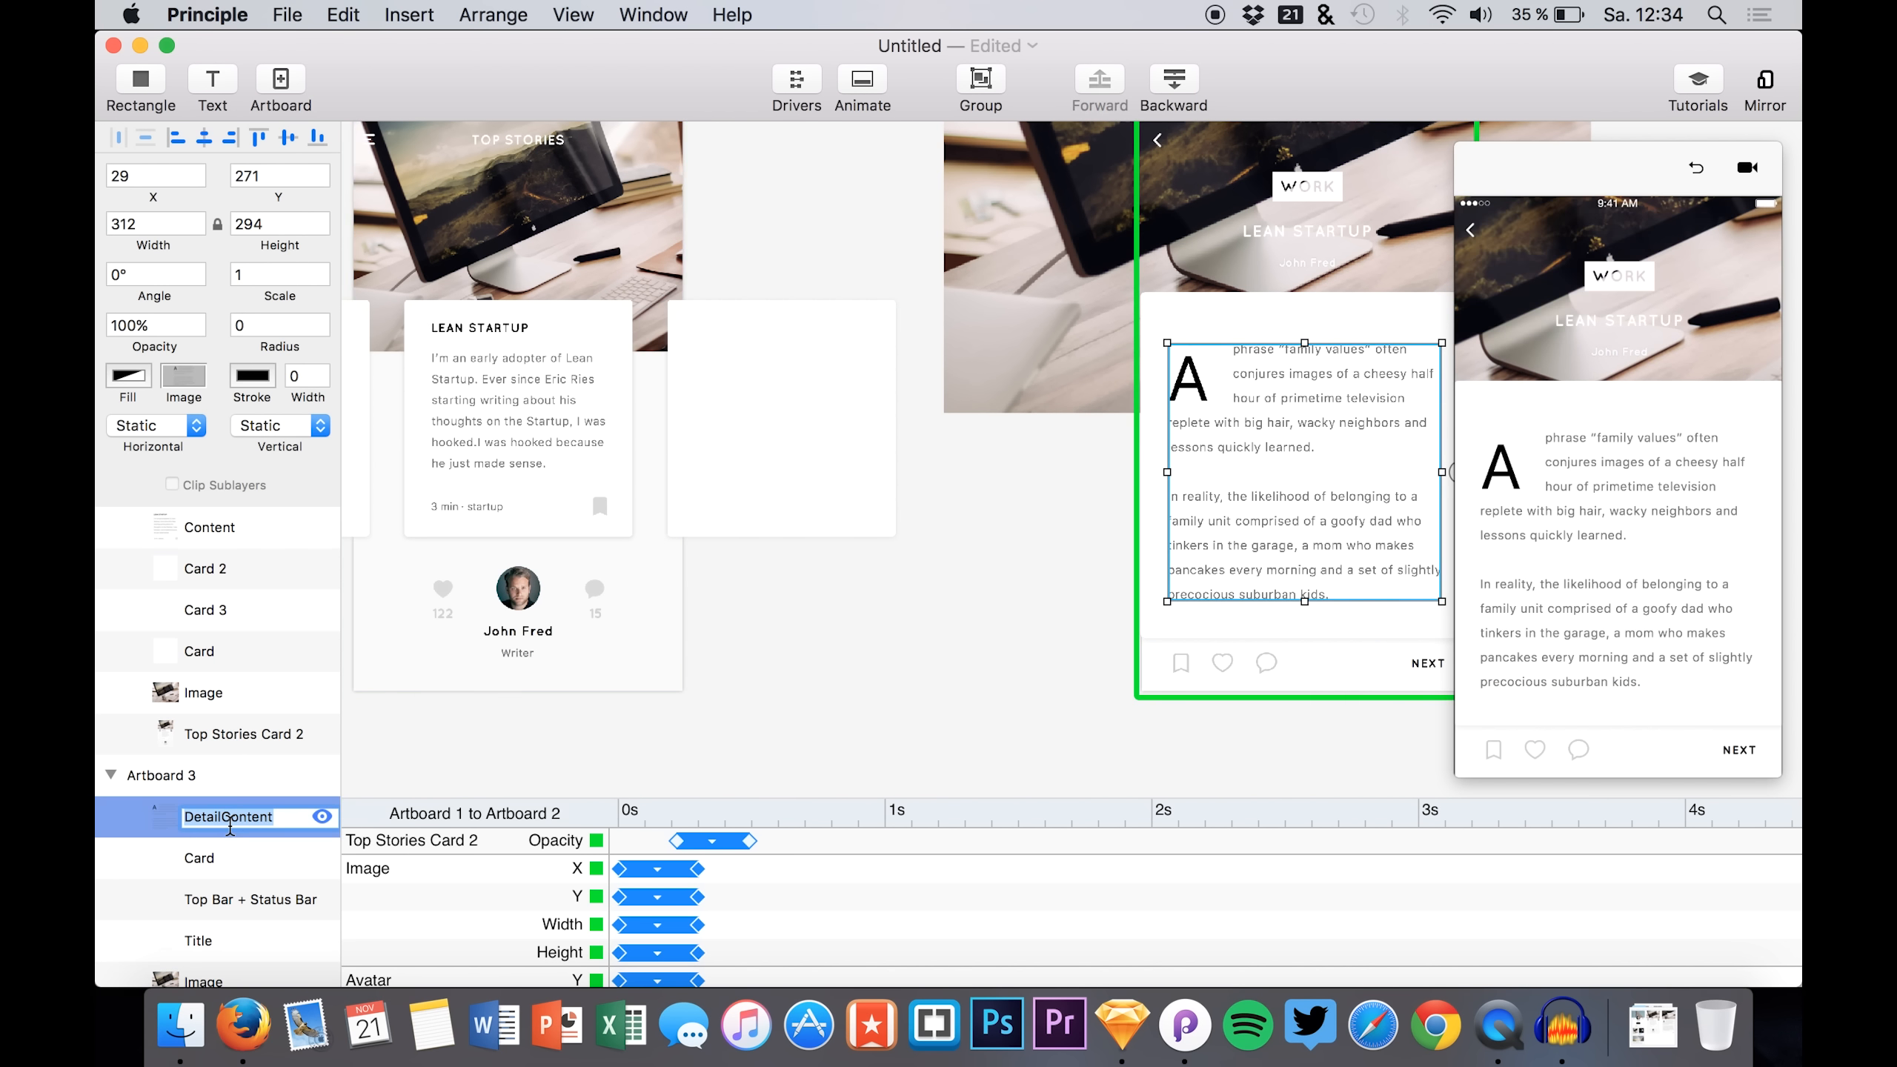
text(Content)
key(Return)
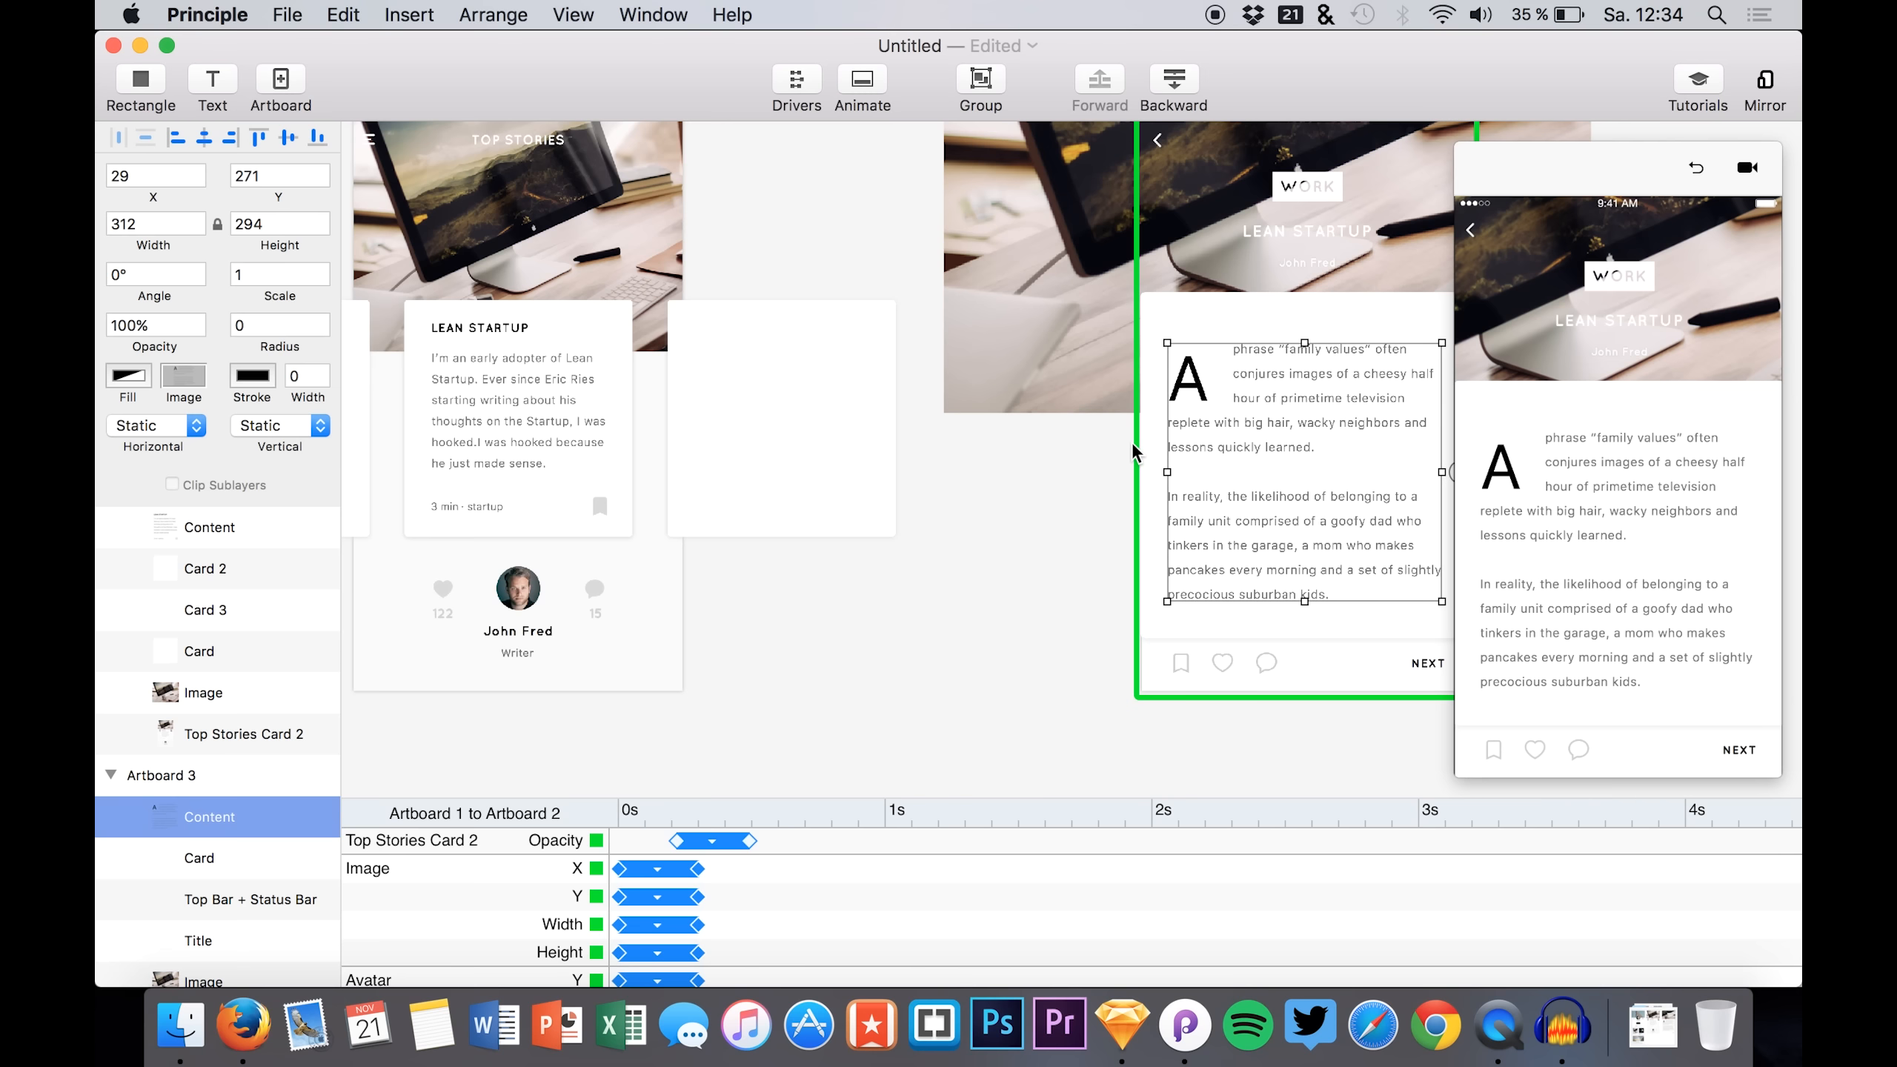
- Replay the prototype from the profile through Top Stories to the detail story to check the content transition
click(1696, 169)
click(1588, 552)
click(1696, 169)
click(1577, 668)
click(1619, 467)
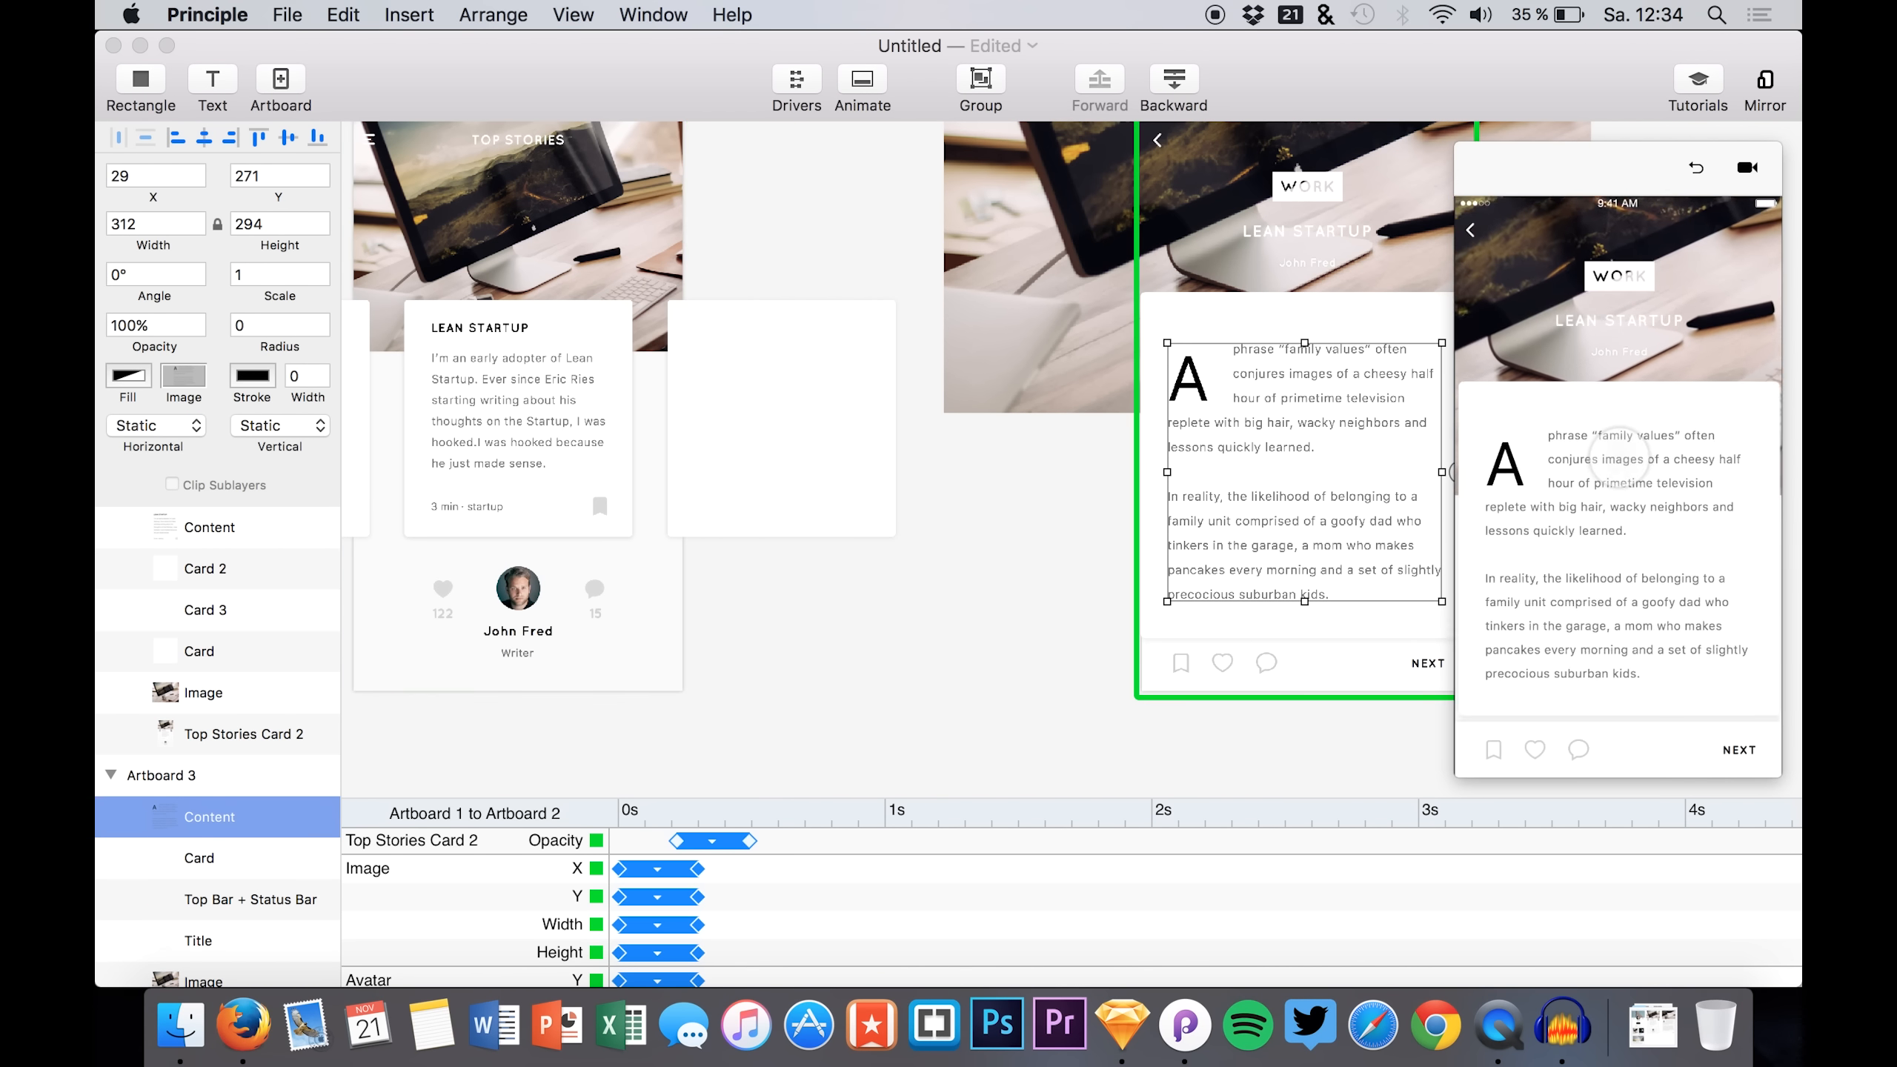
- Nudge Artboard 3's Content text to X 31, Y 264 and preview its transition from Top Stories
click(1264, 422)
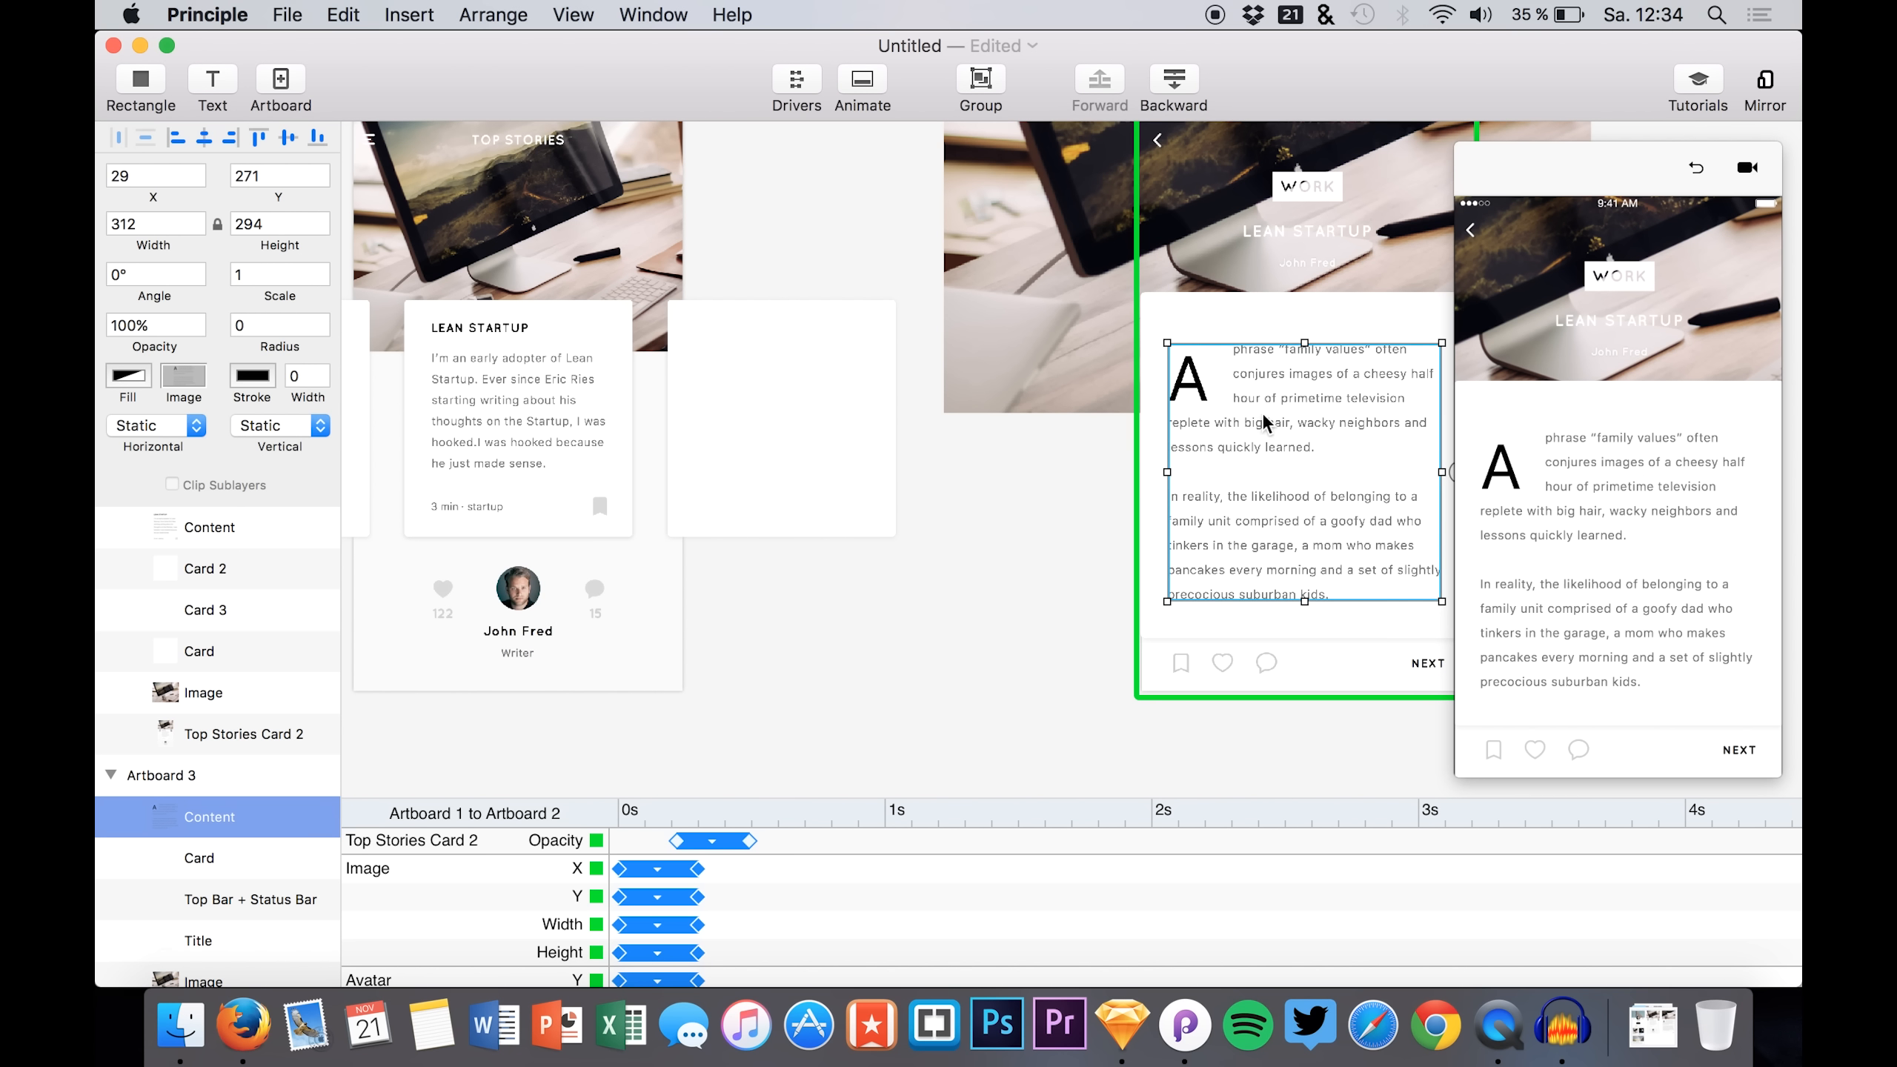
key(Up)
key(Up)
key(Up)
key(Up)
key(Up)
key(Up)
key(Up)
key(Up)
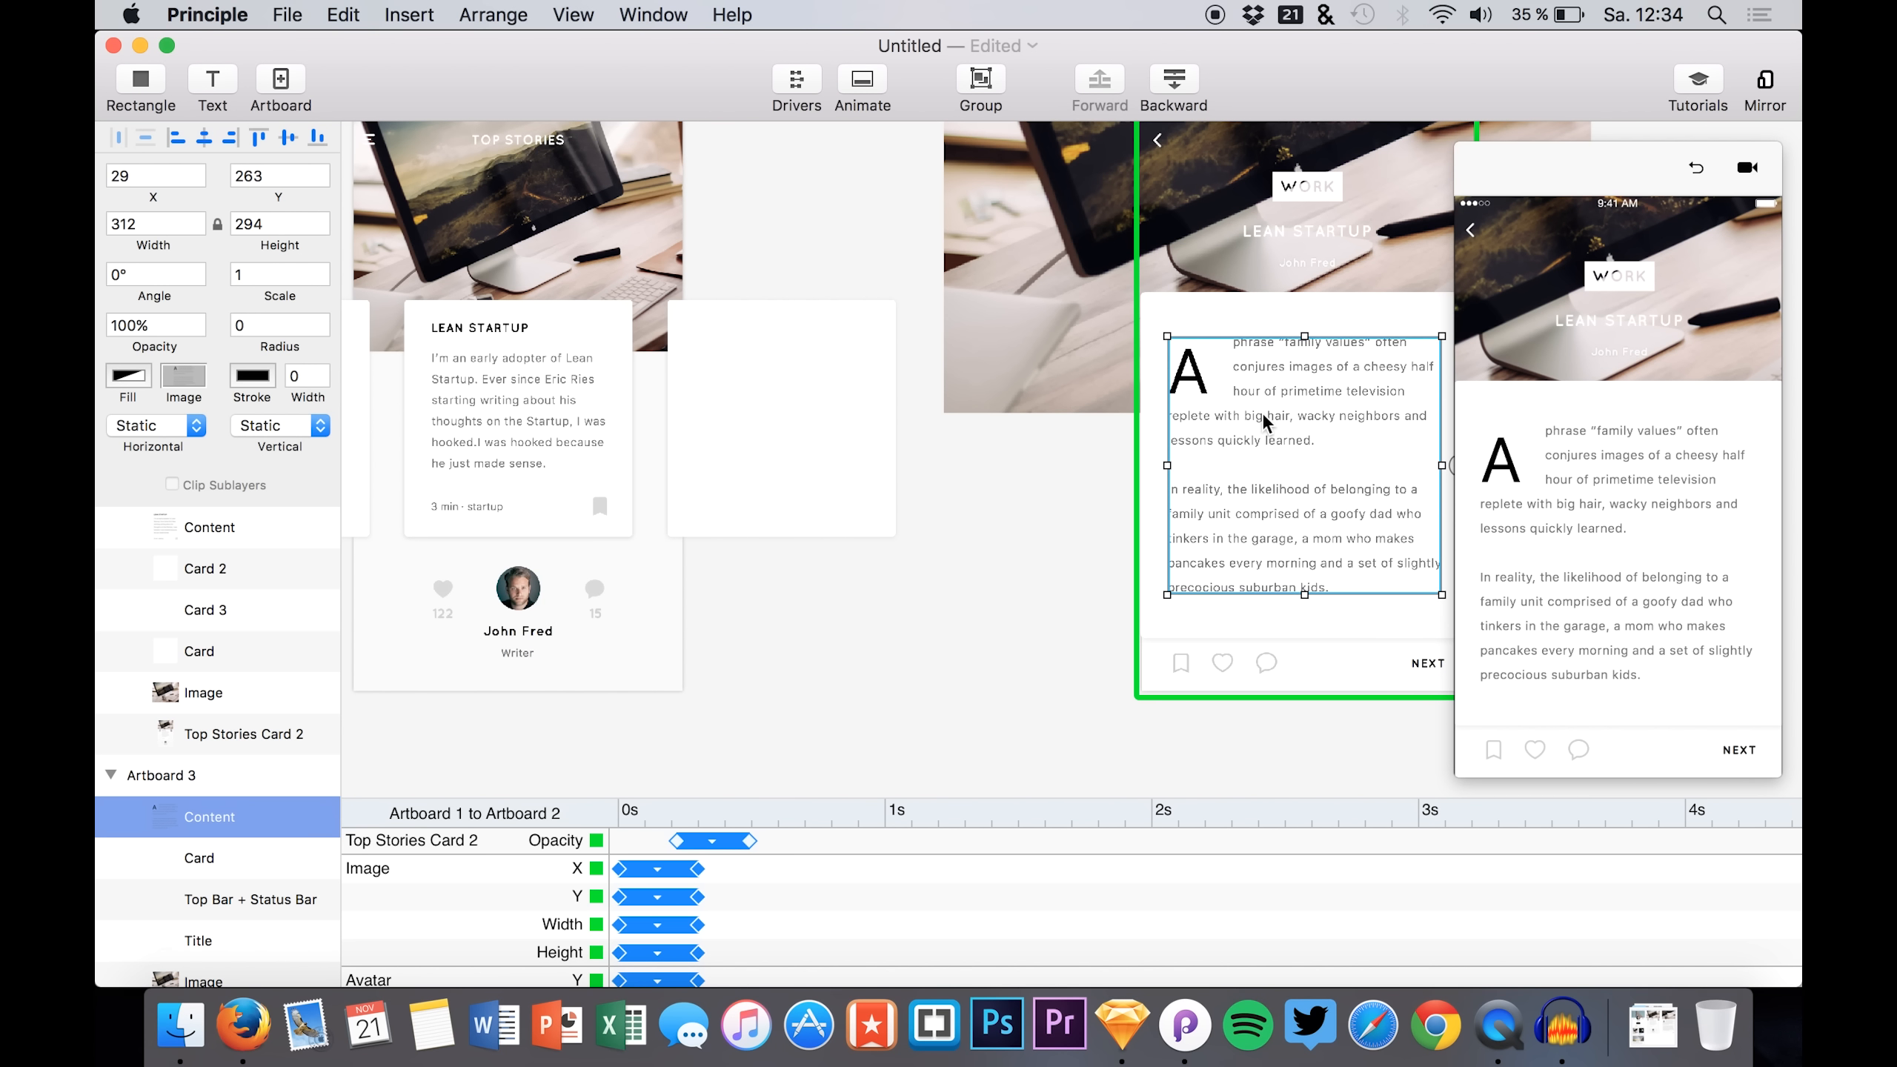
key(Right)
key(Right)
key(Down)
key(Down)
key(Up)
click(1696, 167)
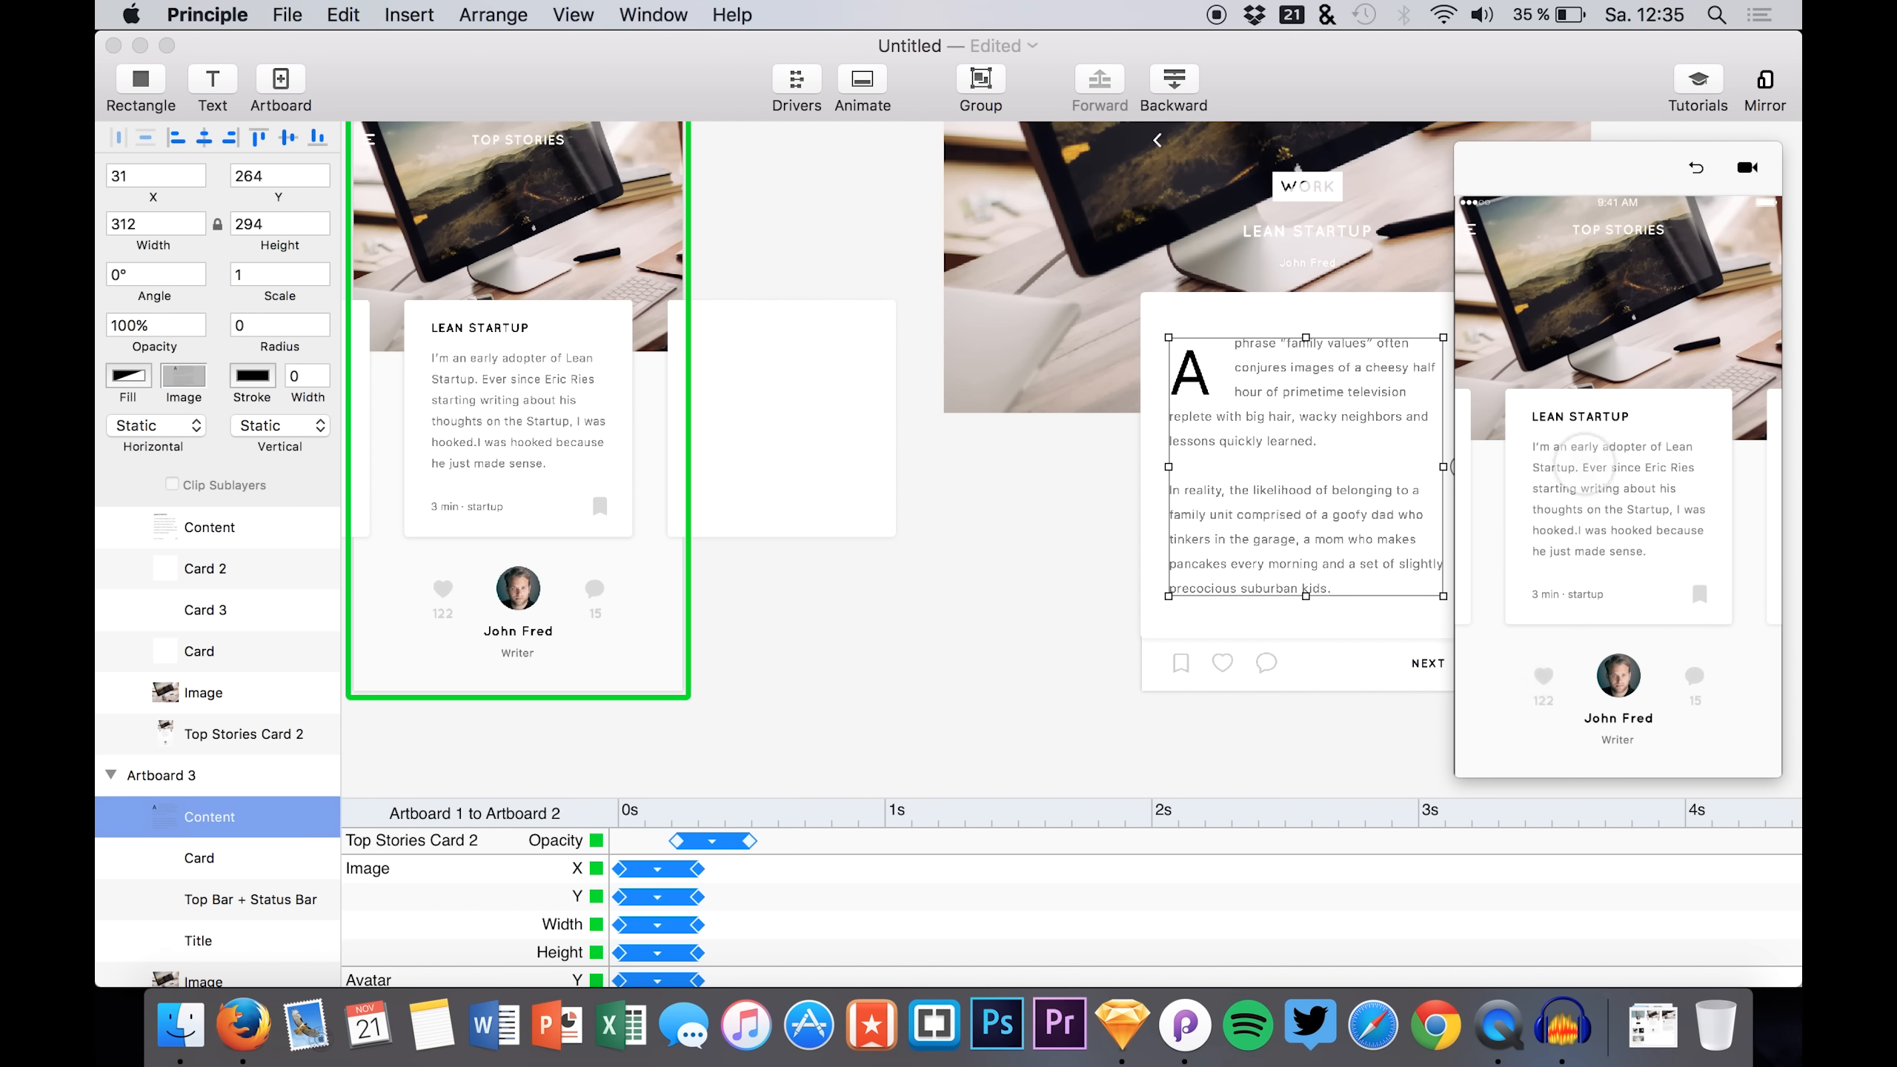
click(1583, 467)
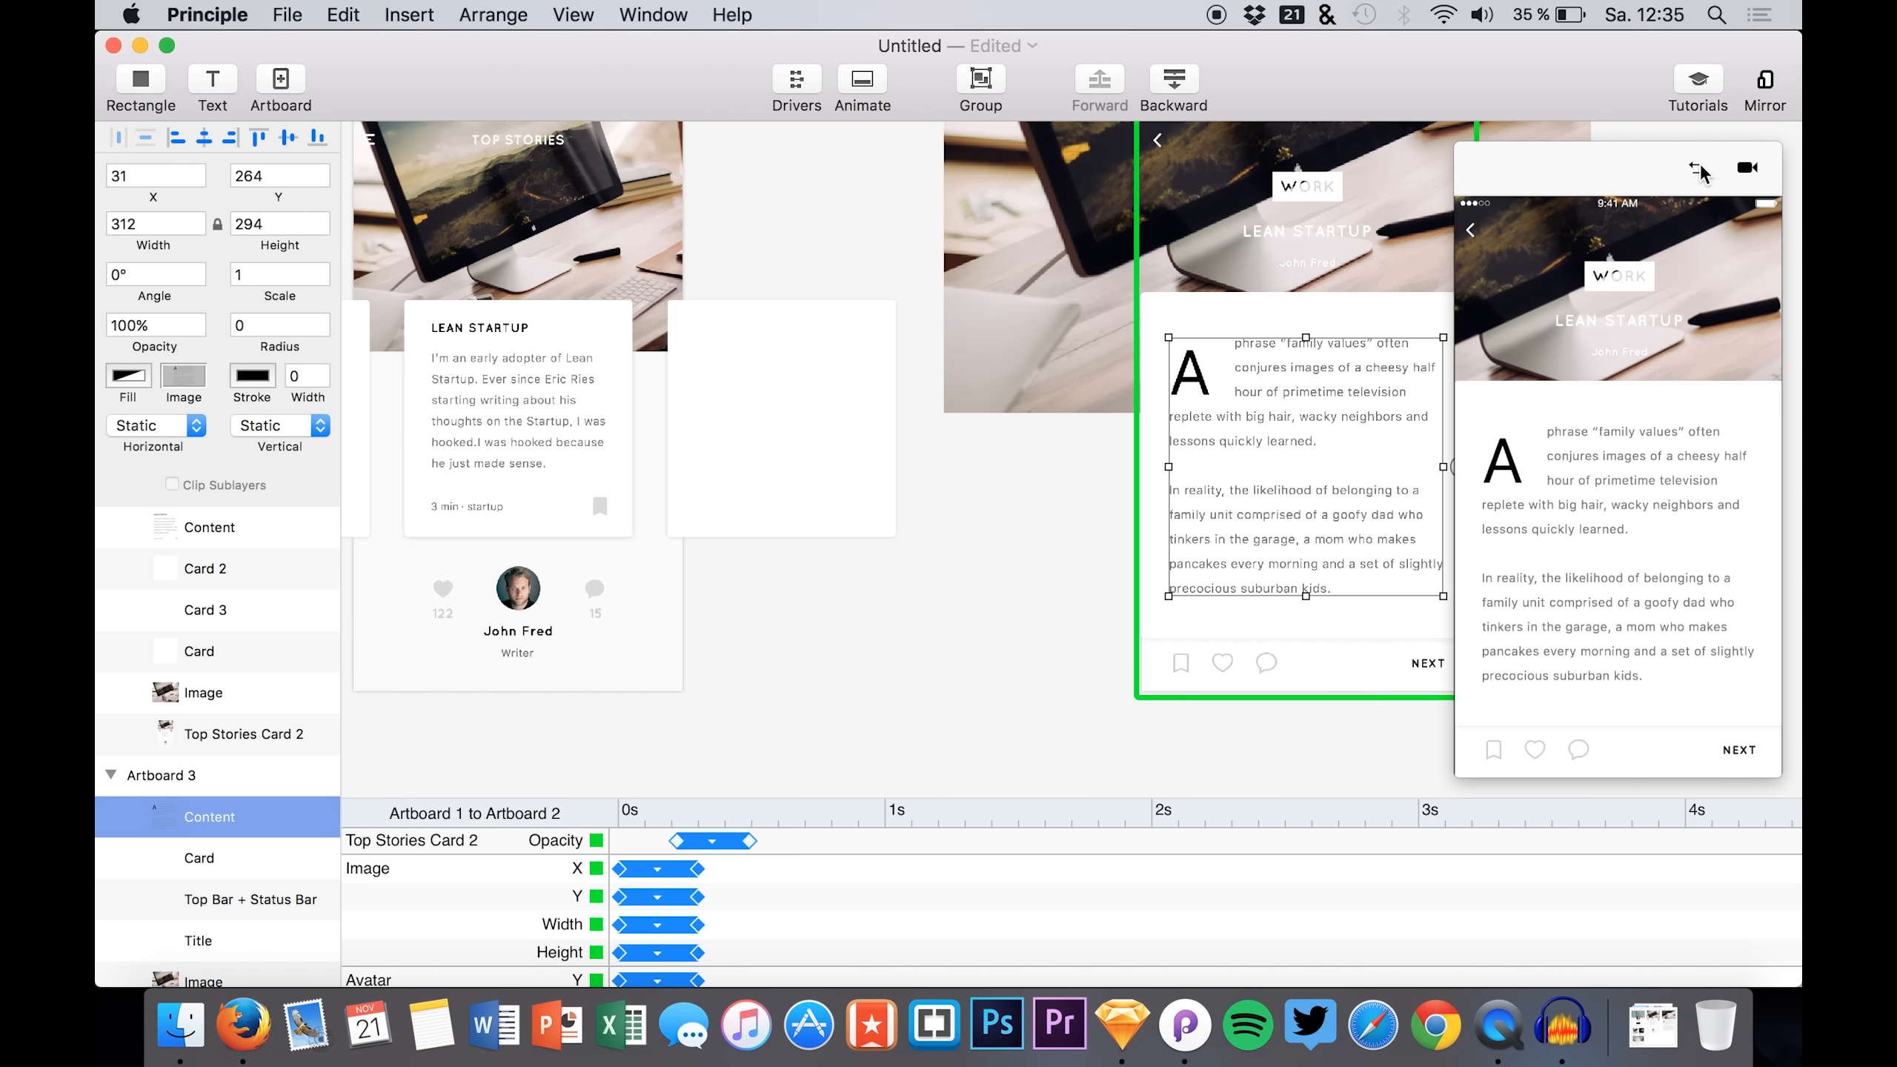
- Duplicate Artboard 3's background Image to X -182, Y -218 and delete the original
scroll(1260, 245, right, 5)
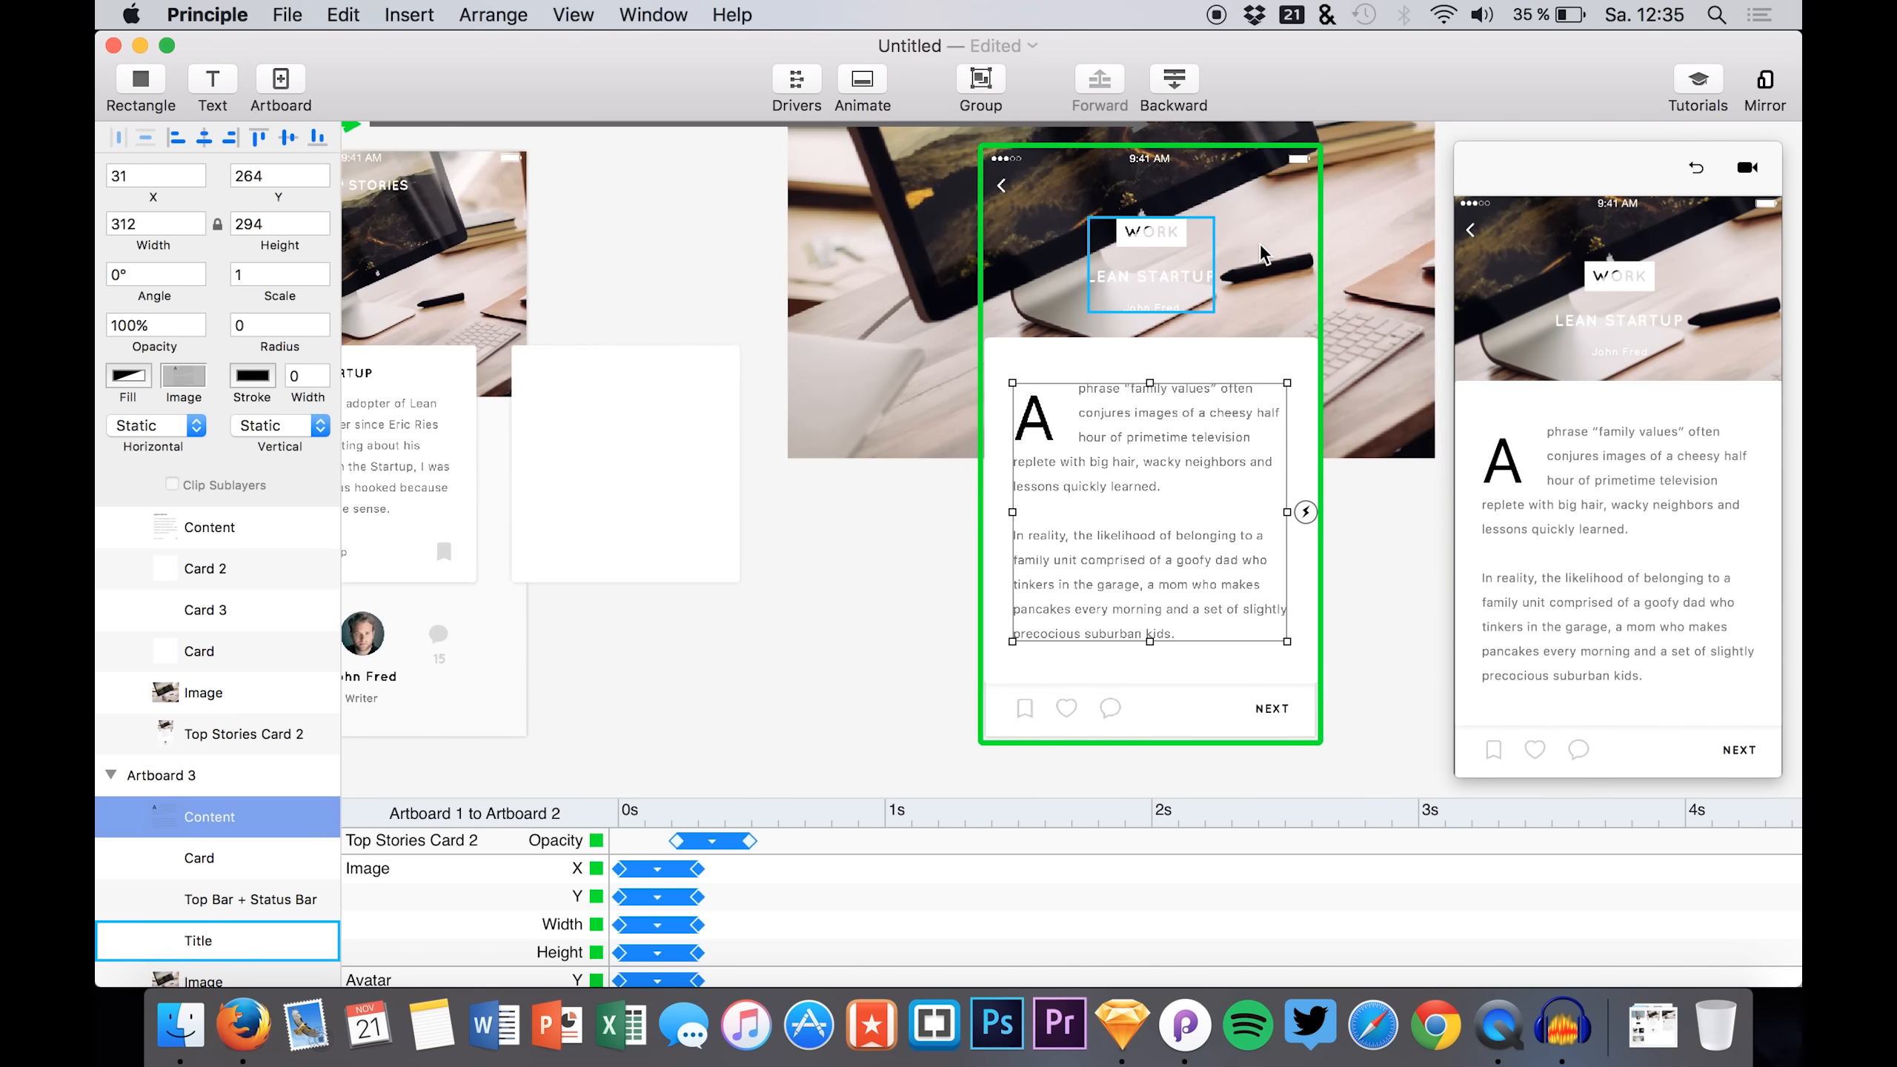
click(1259, 243)
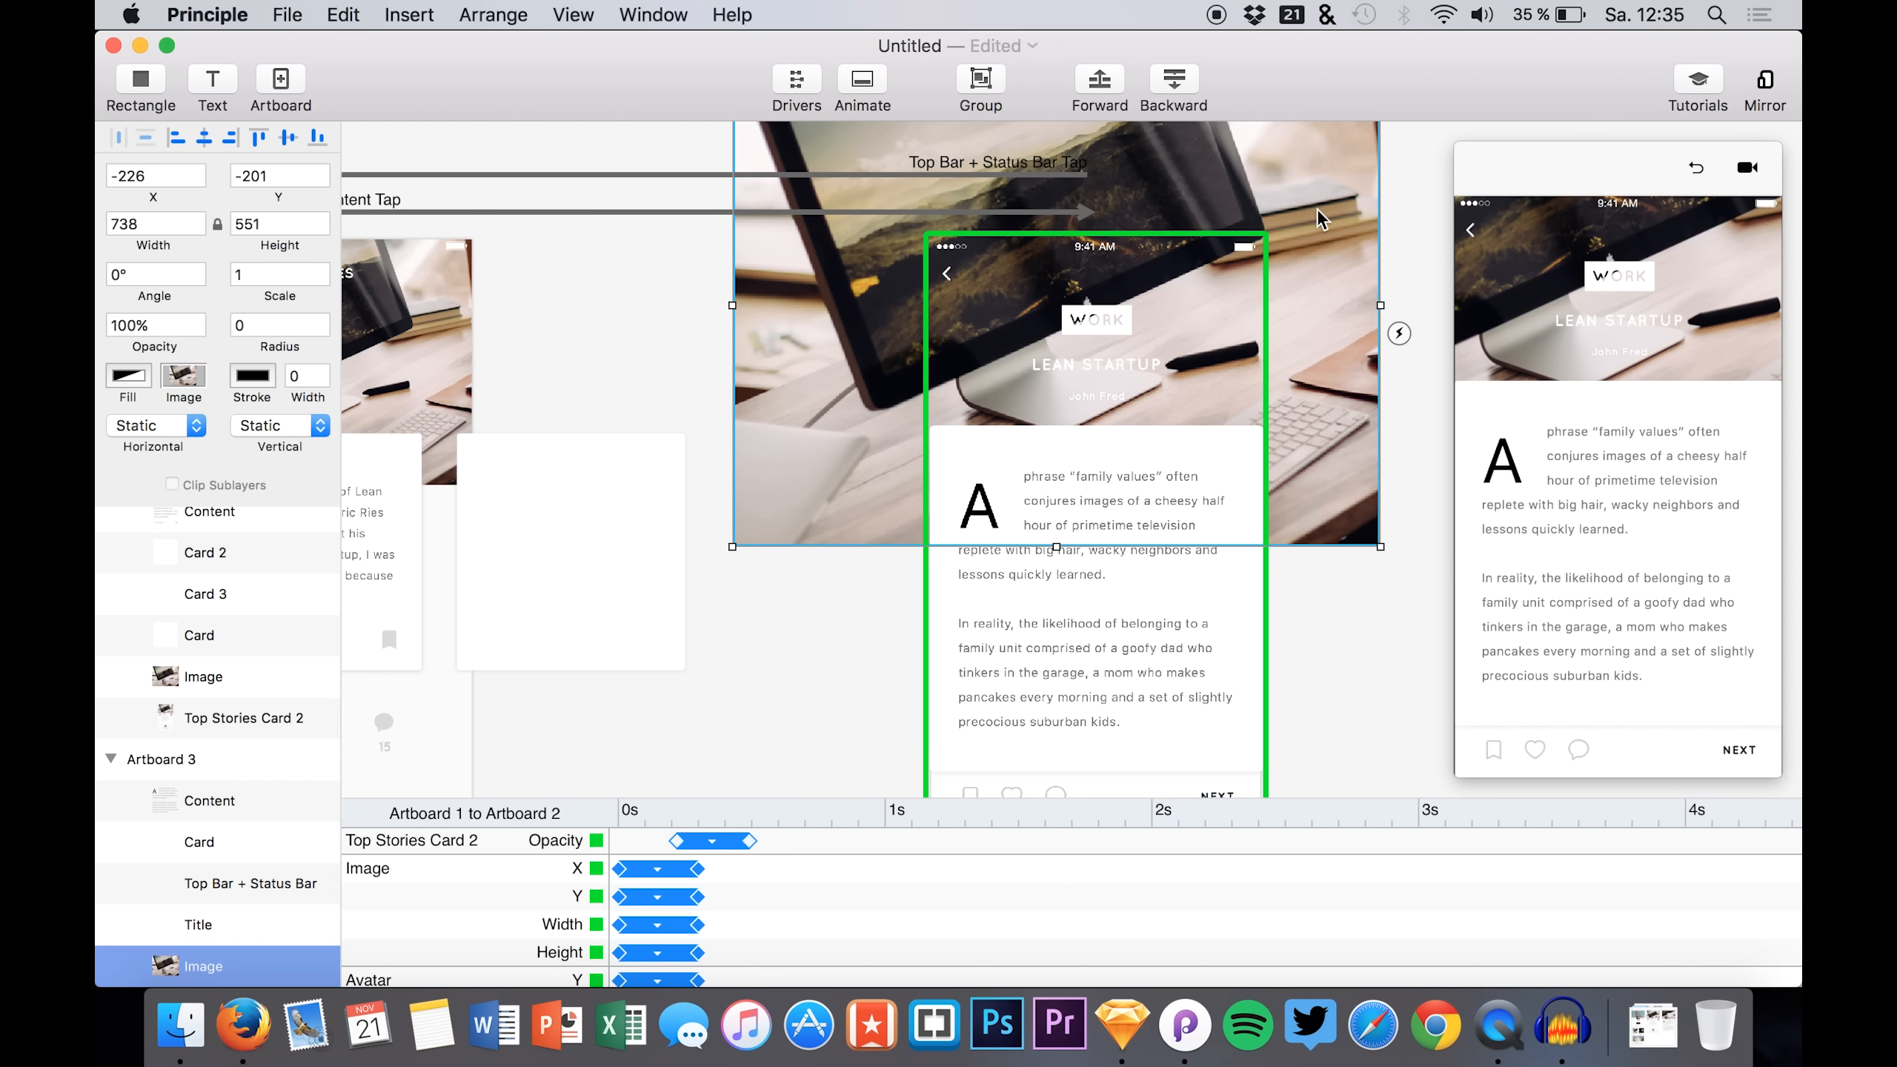
drag(1316, 208, 1352, 197)
click(742, 408)
key(super+c)
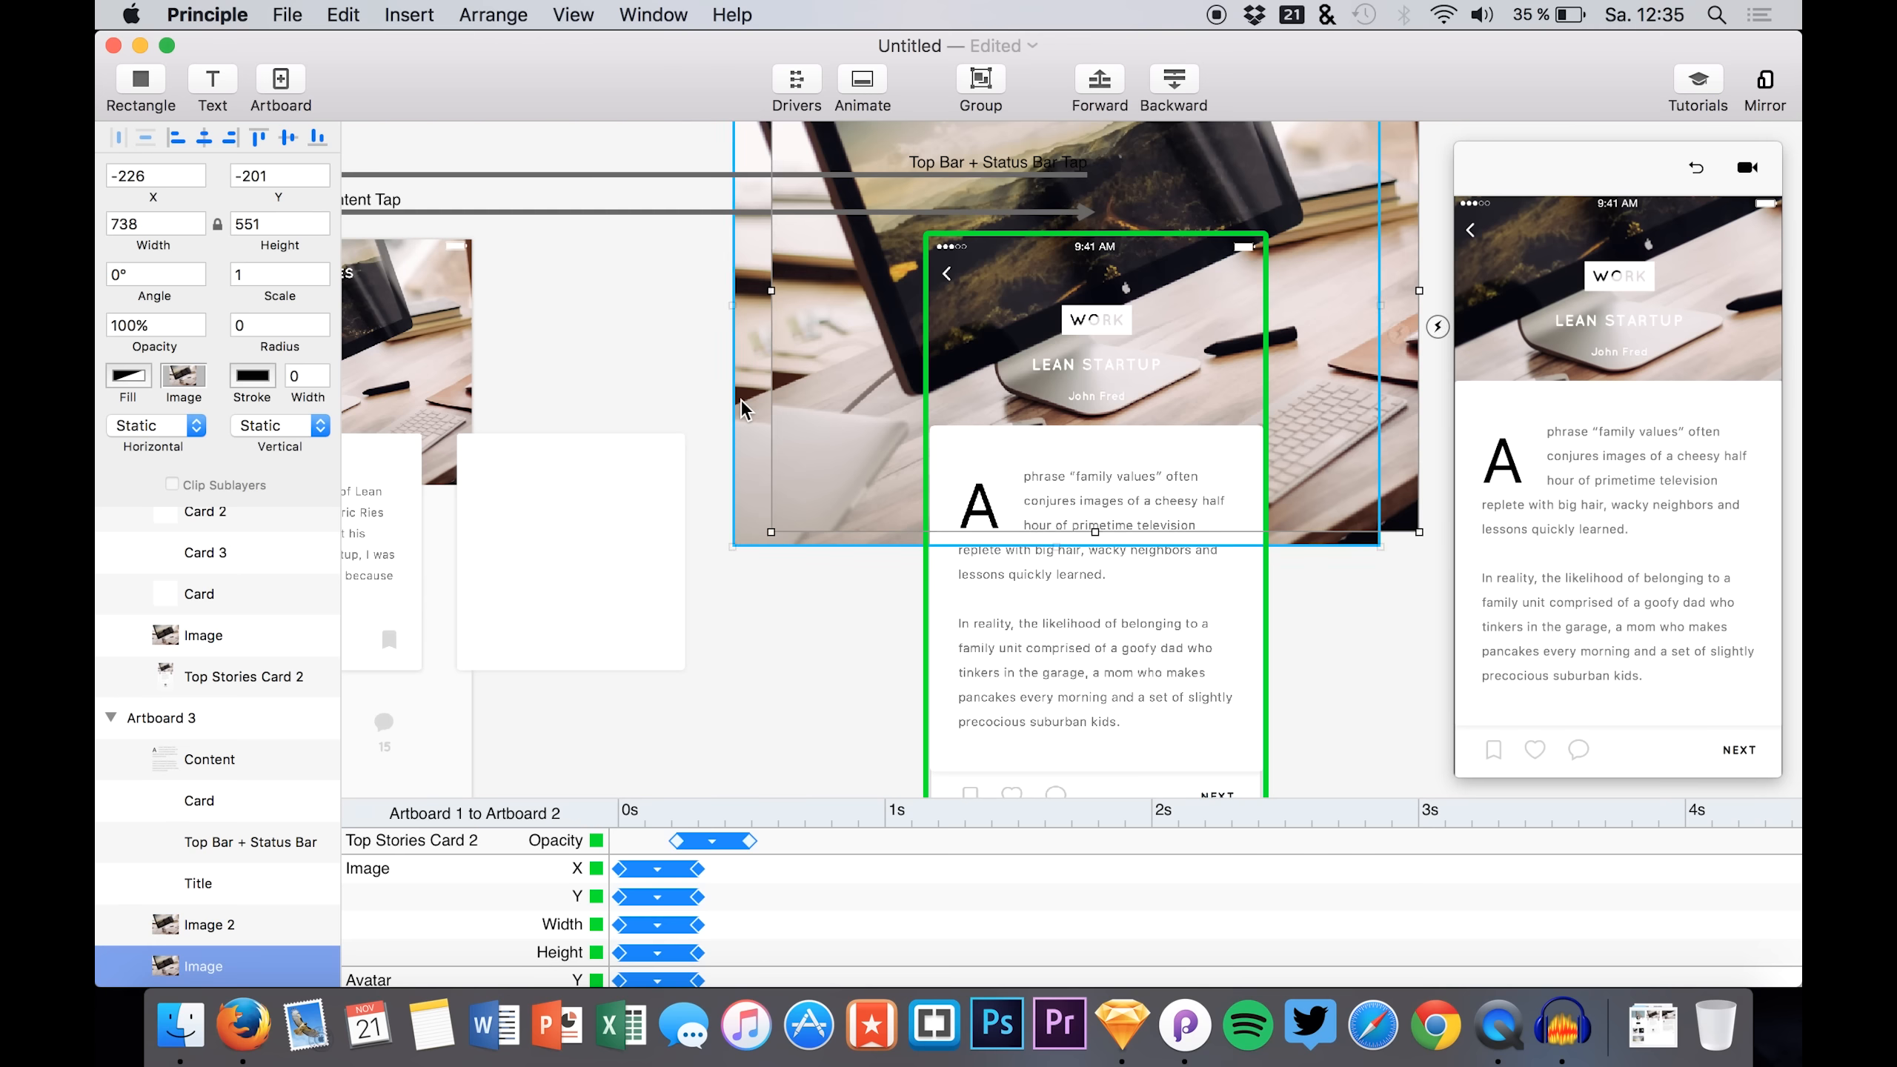
key(Delete)
- Run the preview from the profile to the detail story to check the duplicated background image's transition
click(1700, 169)
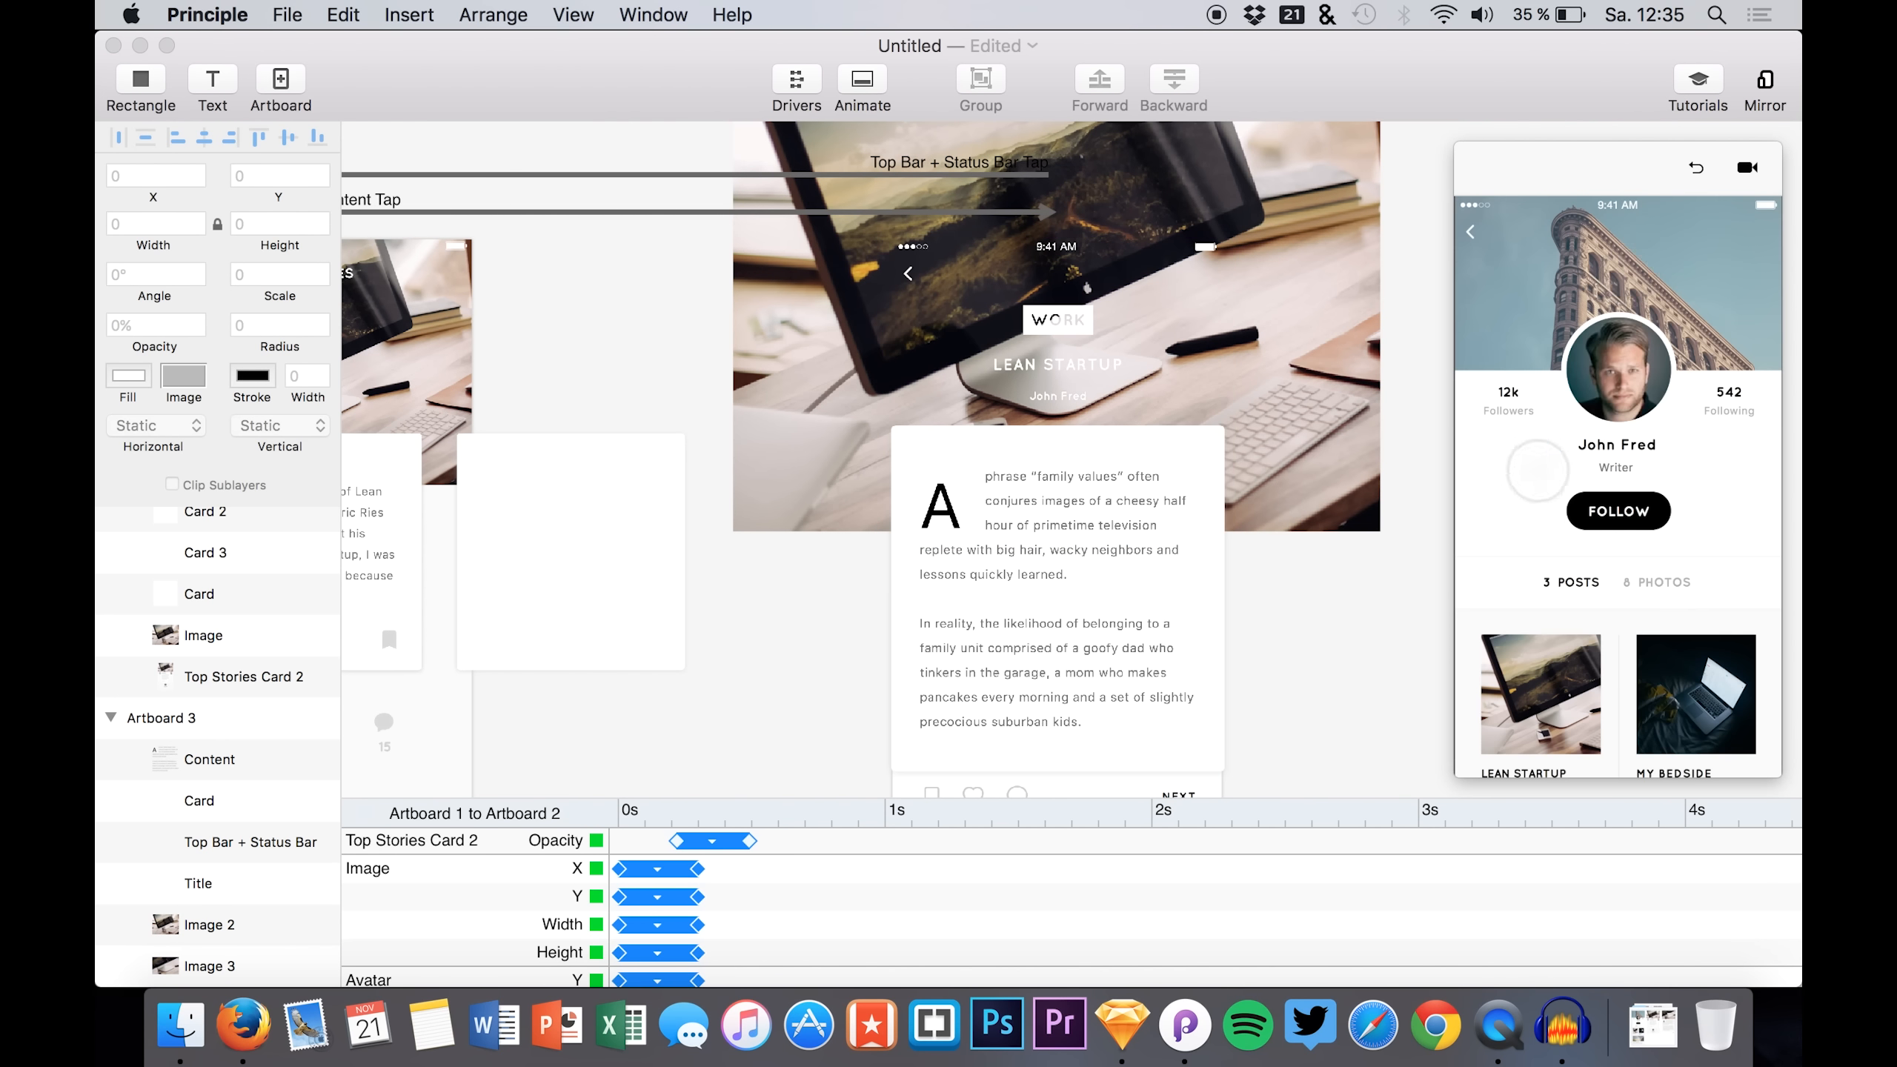
click(1561, 654)
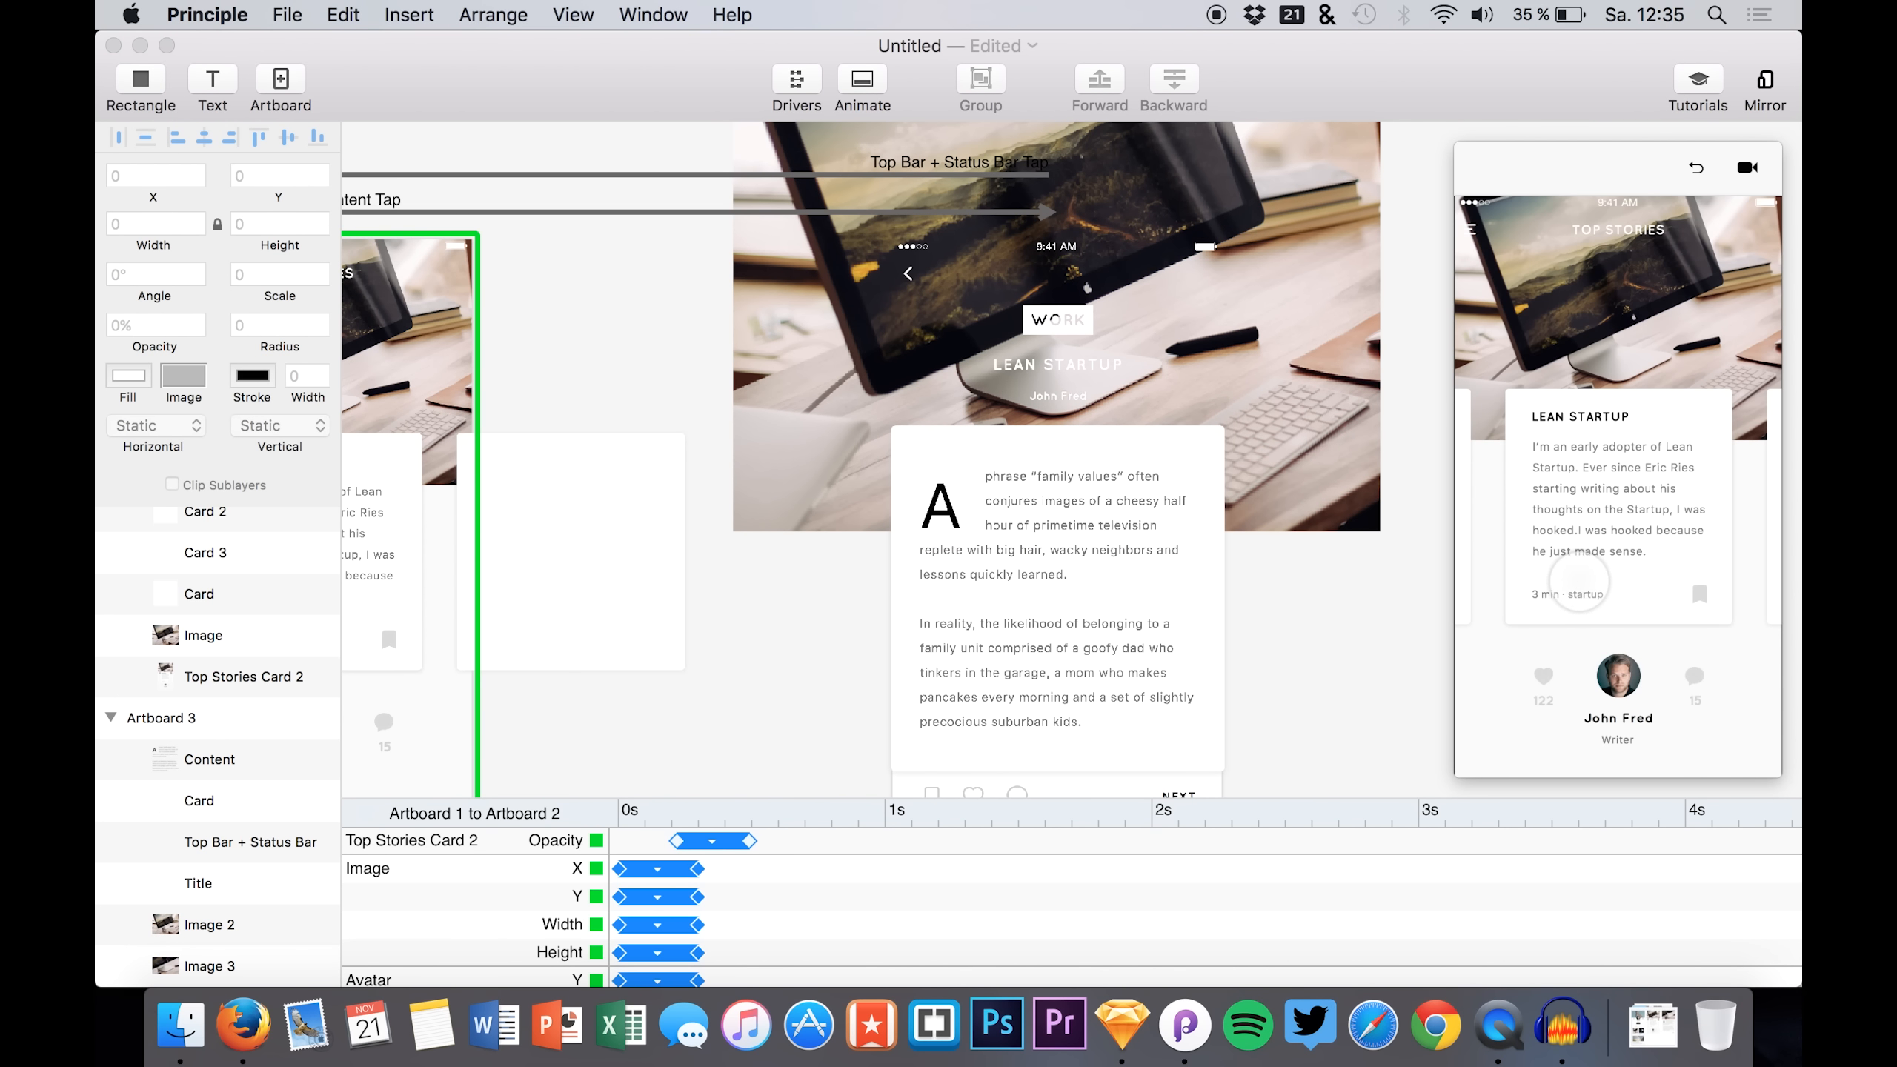
click(1577, 582)
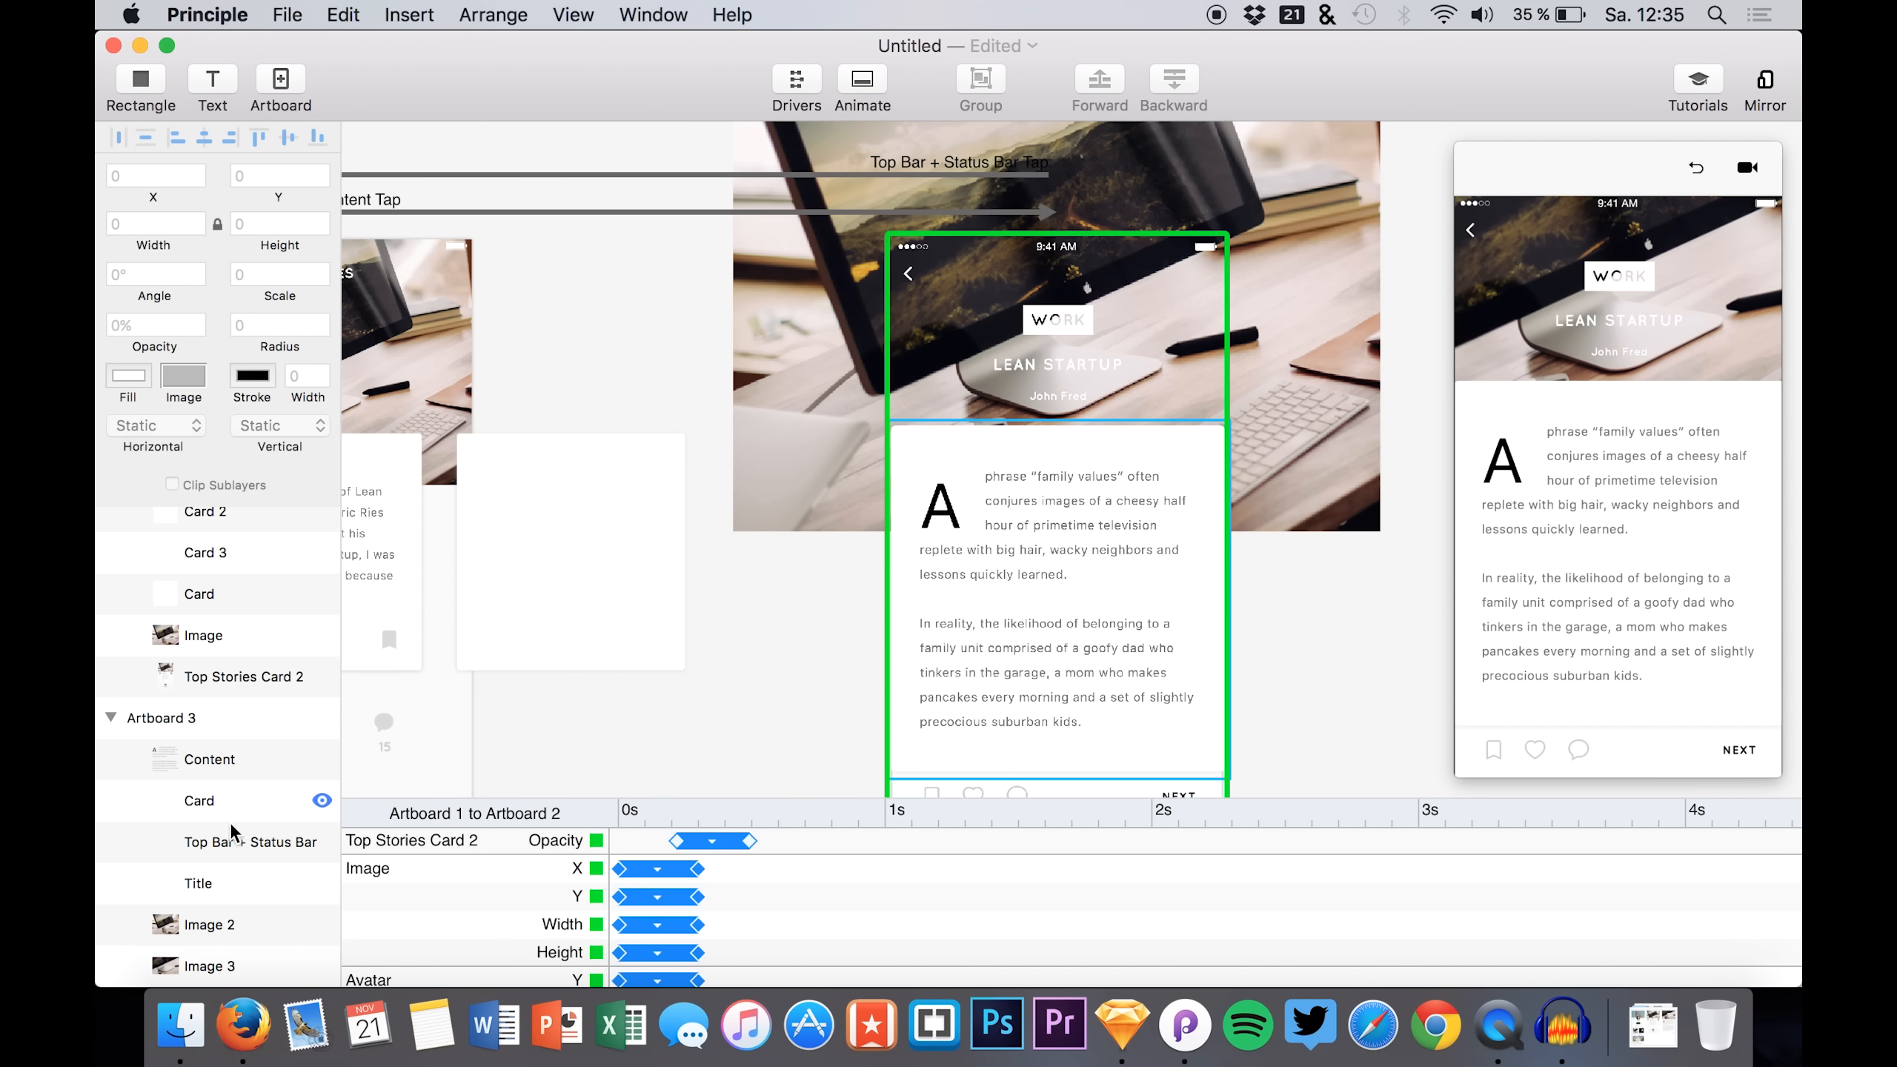
- Rename Artboard 3's Image 2 layer to Image
click(209, 928)
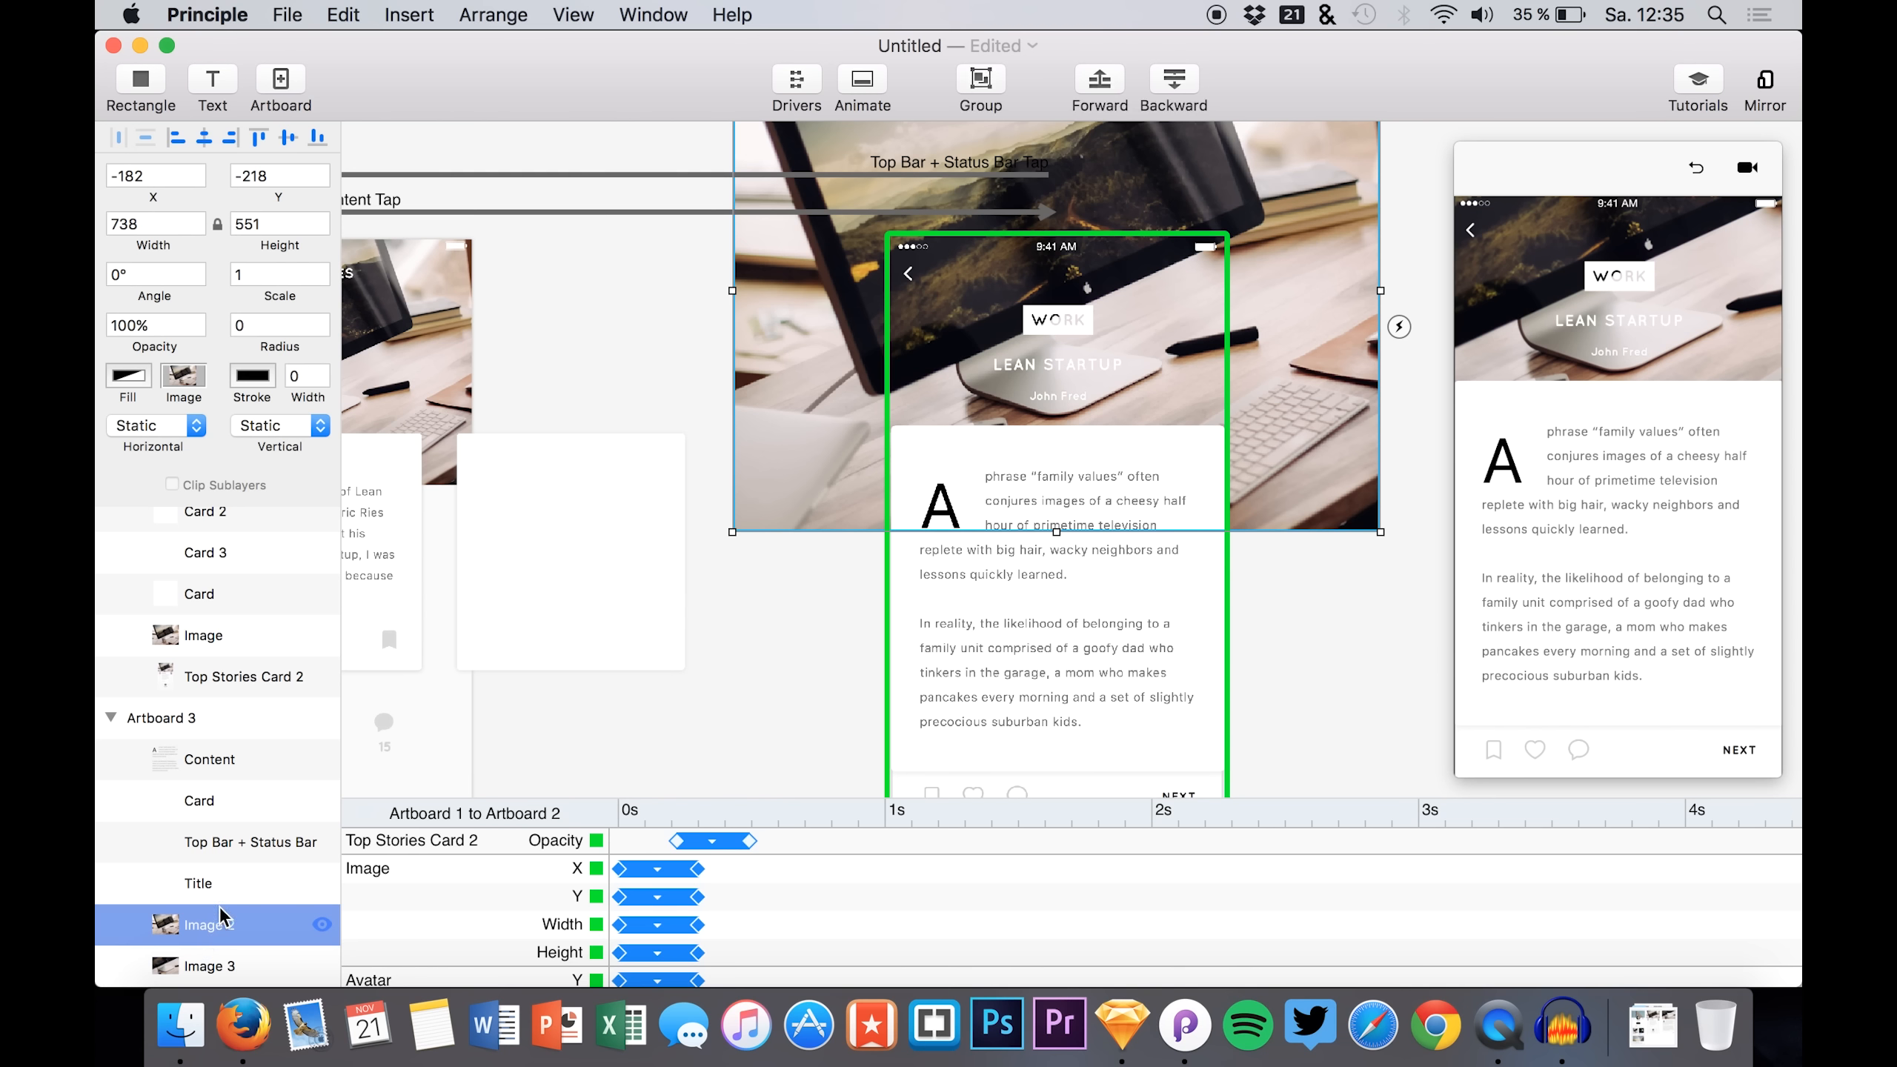
double_click(219, 926)
key(Right)
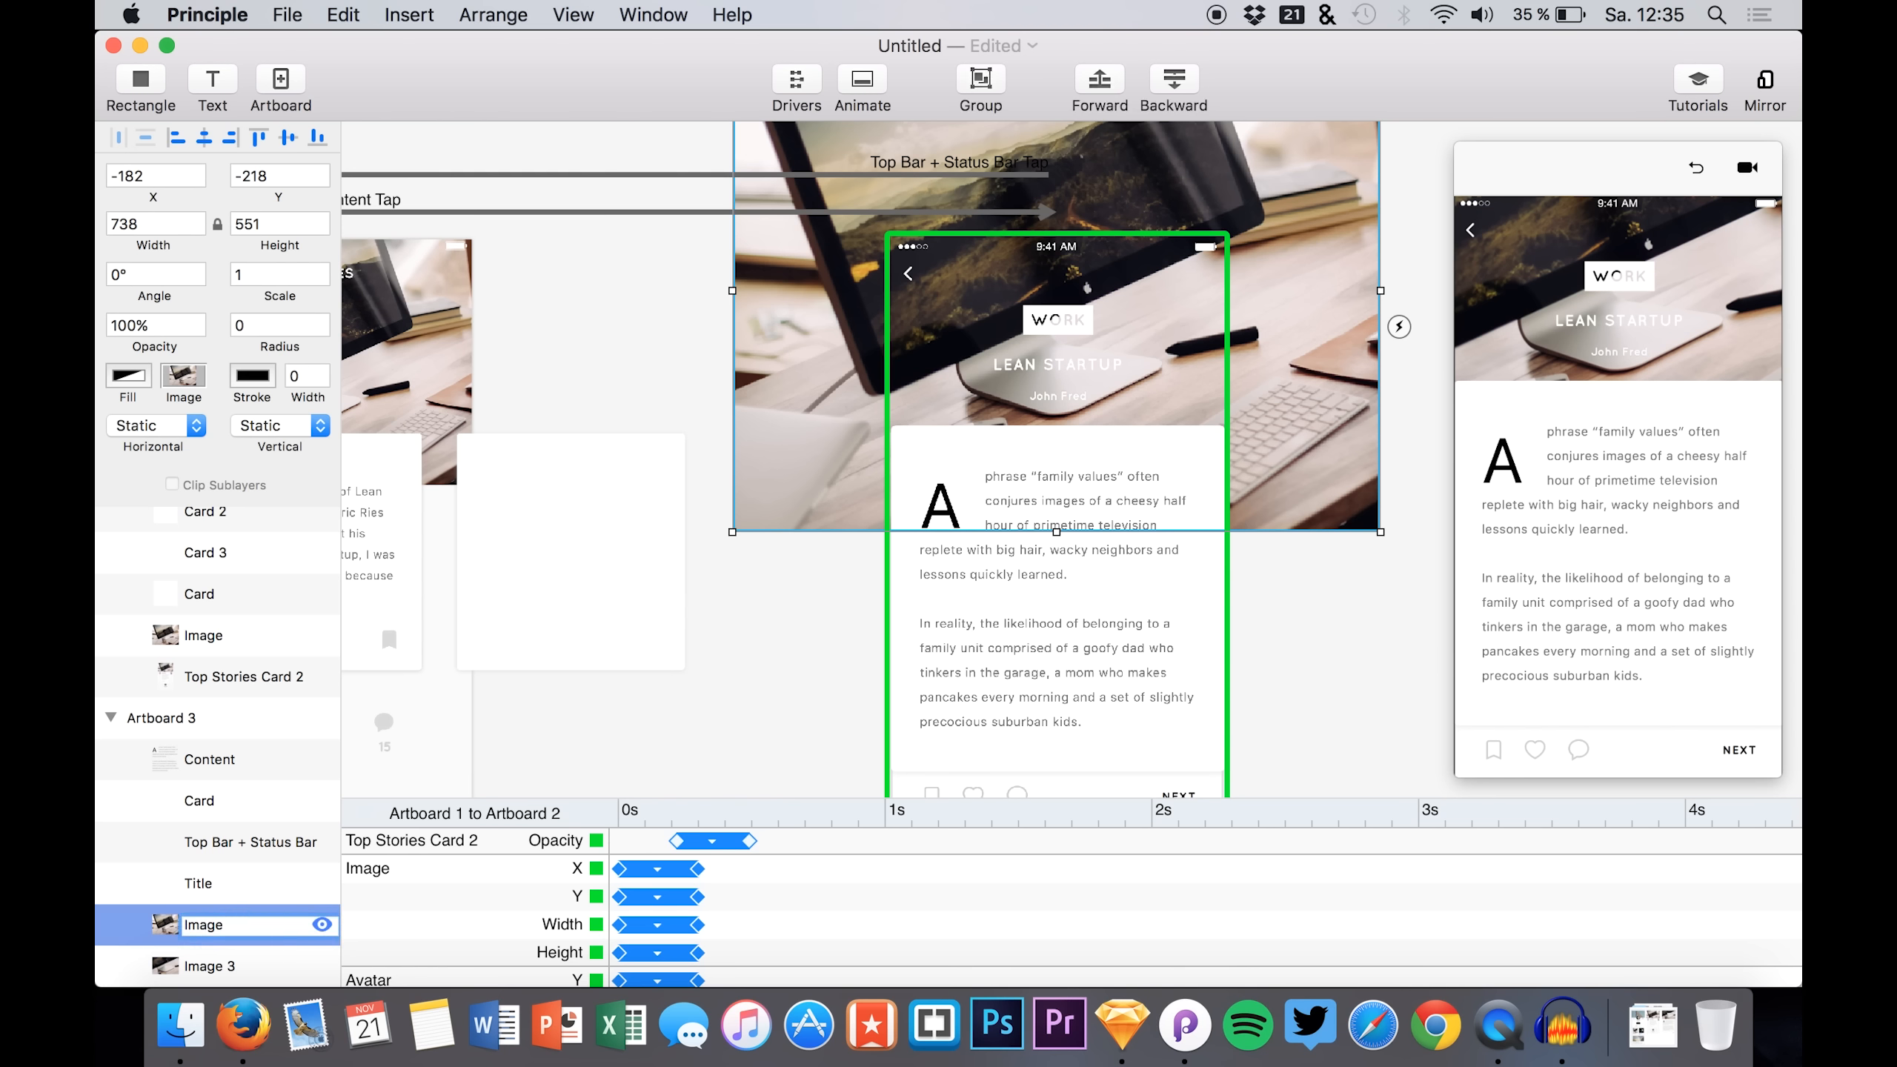
key(Return)
- Restart the preview and move back and forth between Top Stories and the detail story to check the image and card morphing
click(1694, 167)
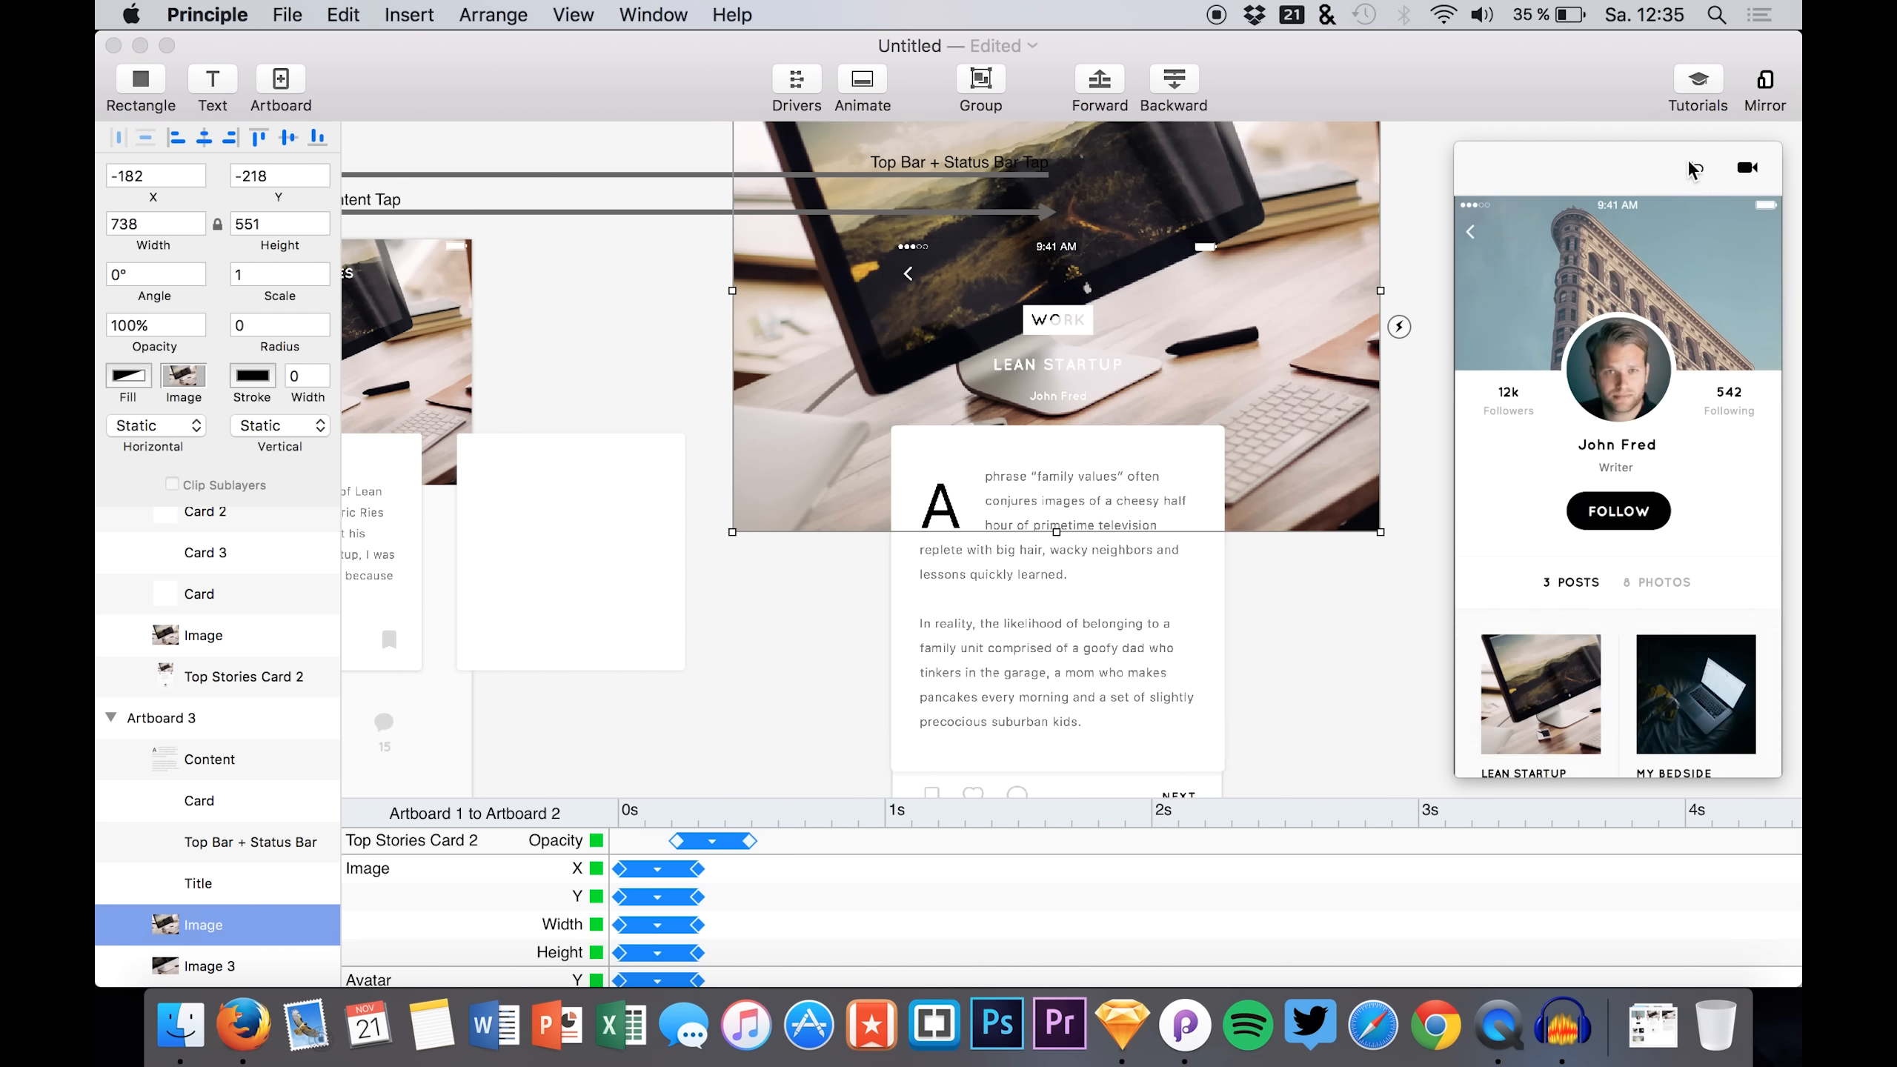
click(1537, 684)
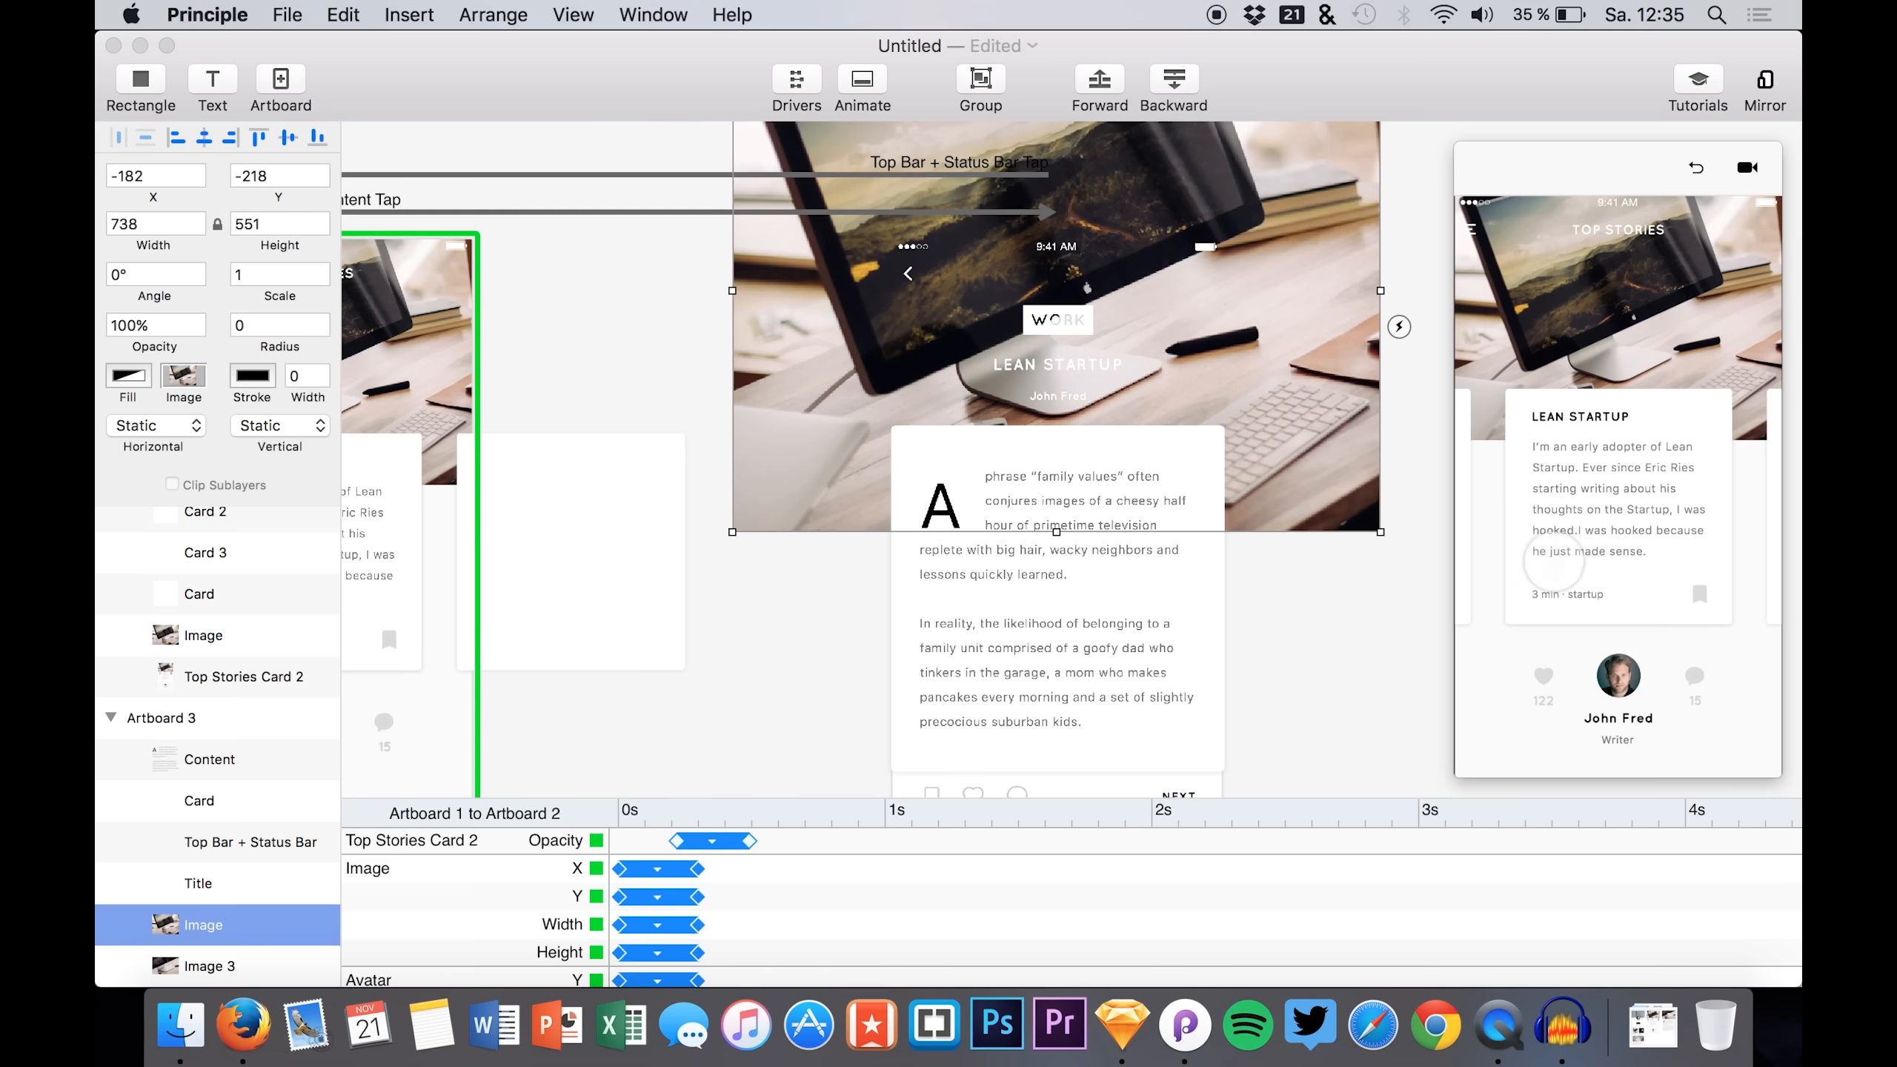
click(1555, 560)
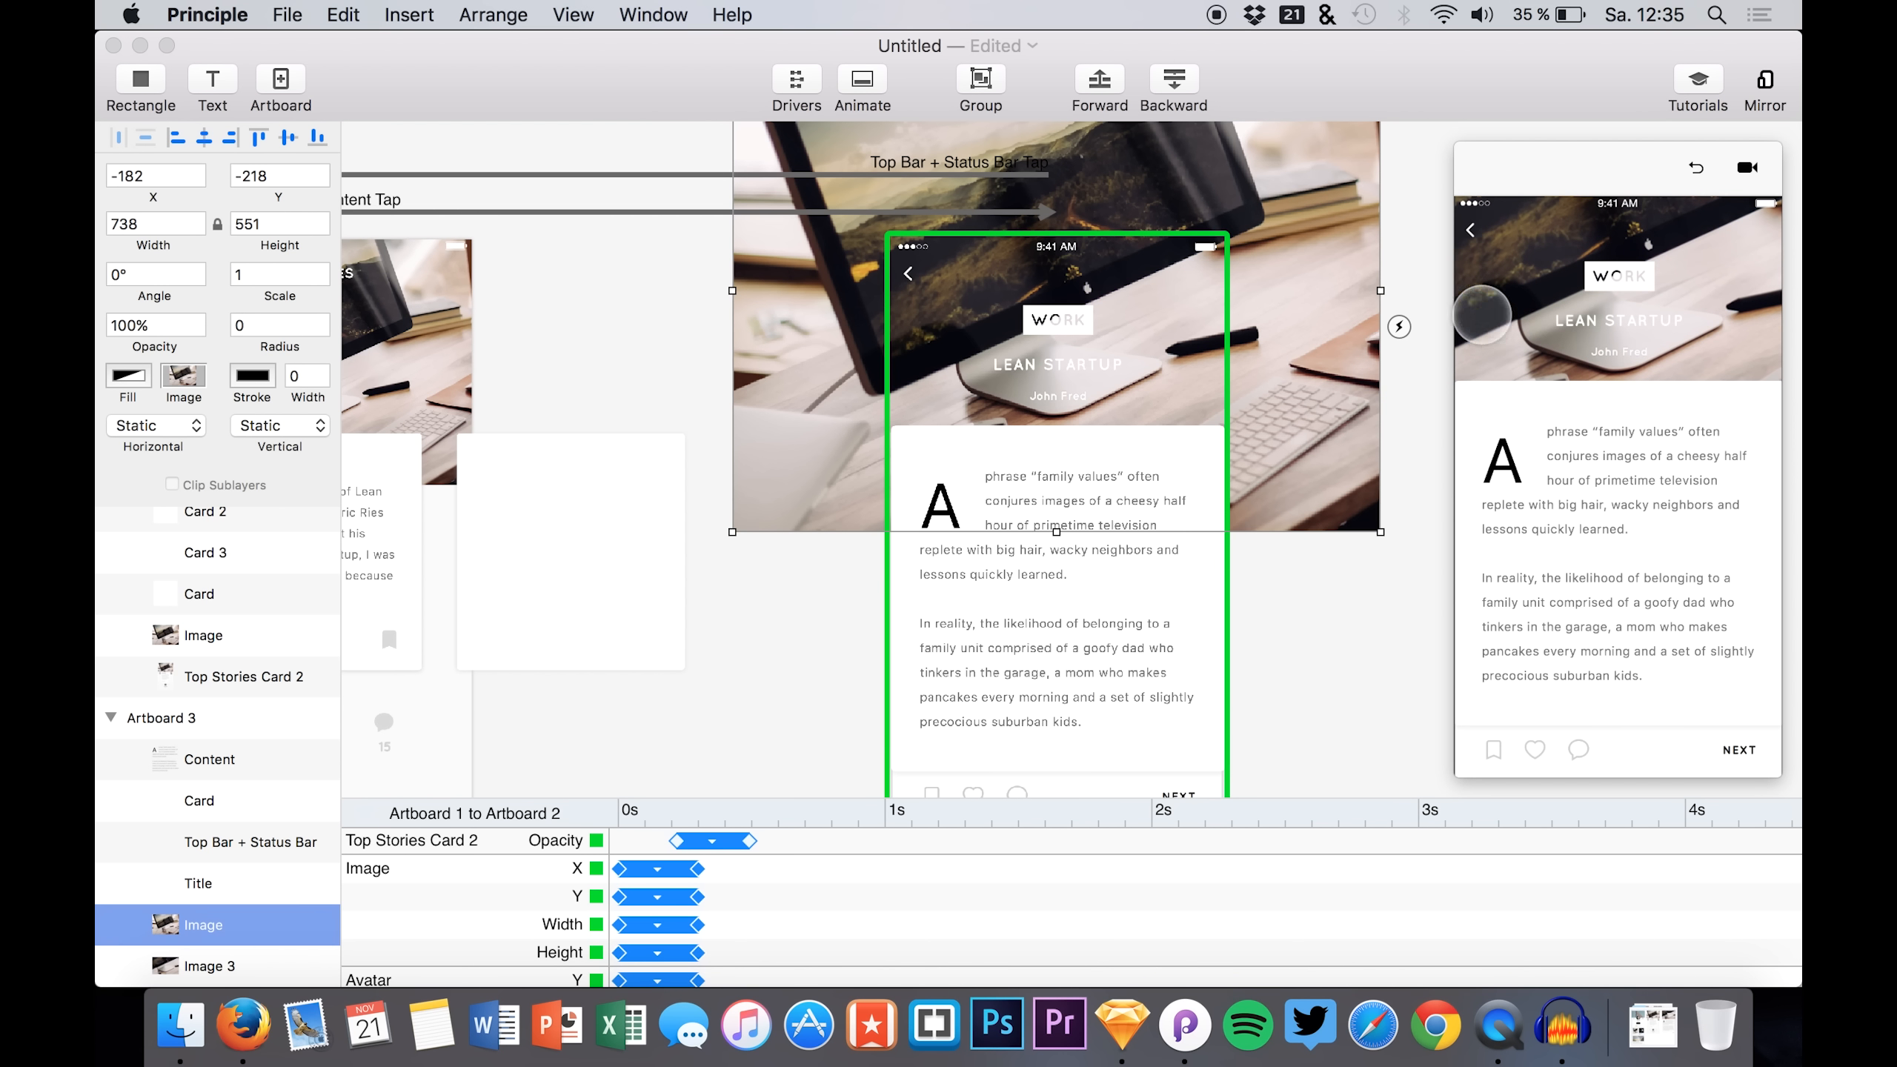
click(1467, 228)
click(1574, 458)
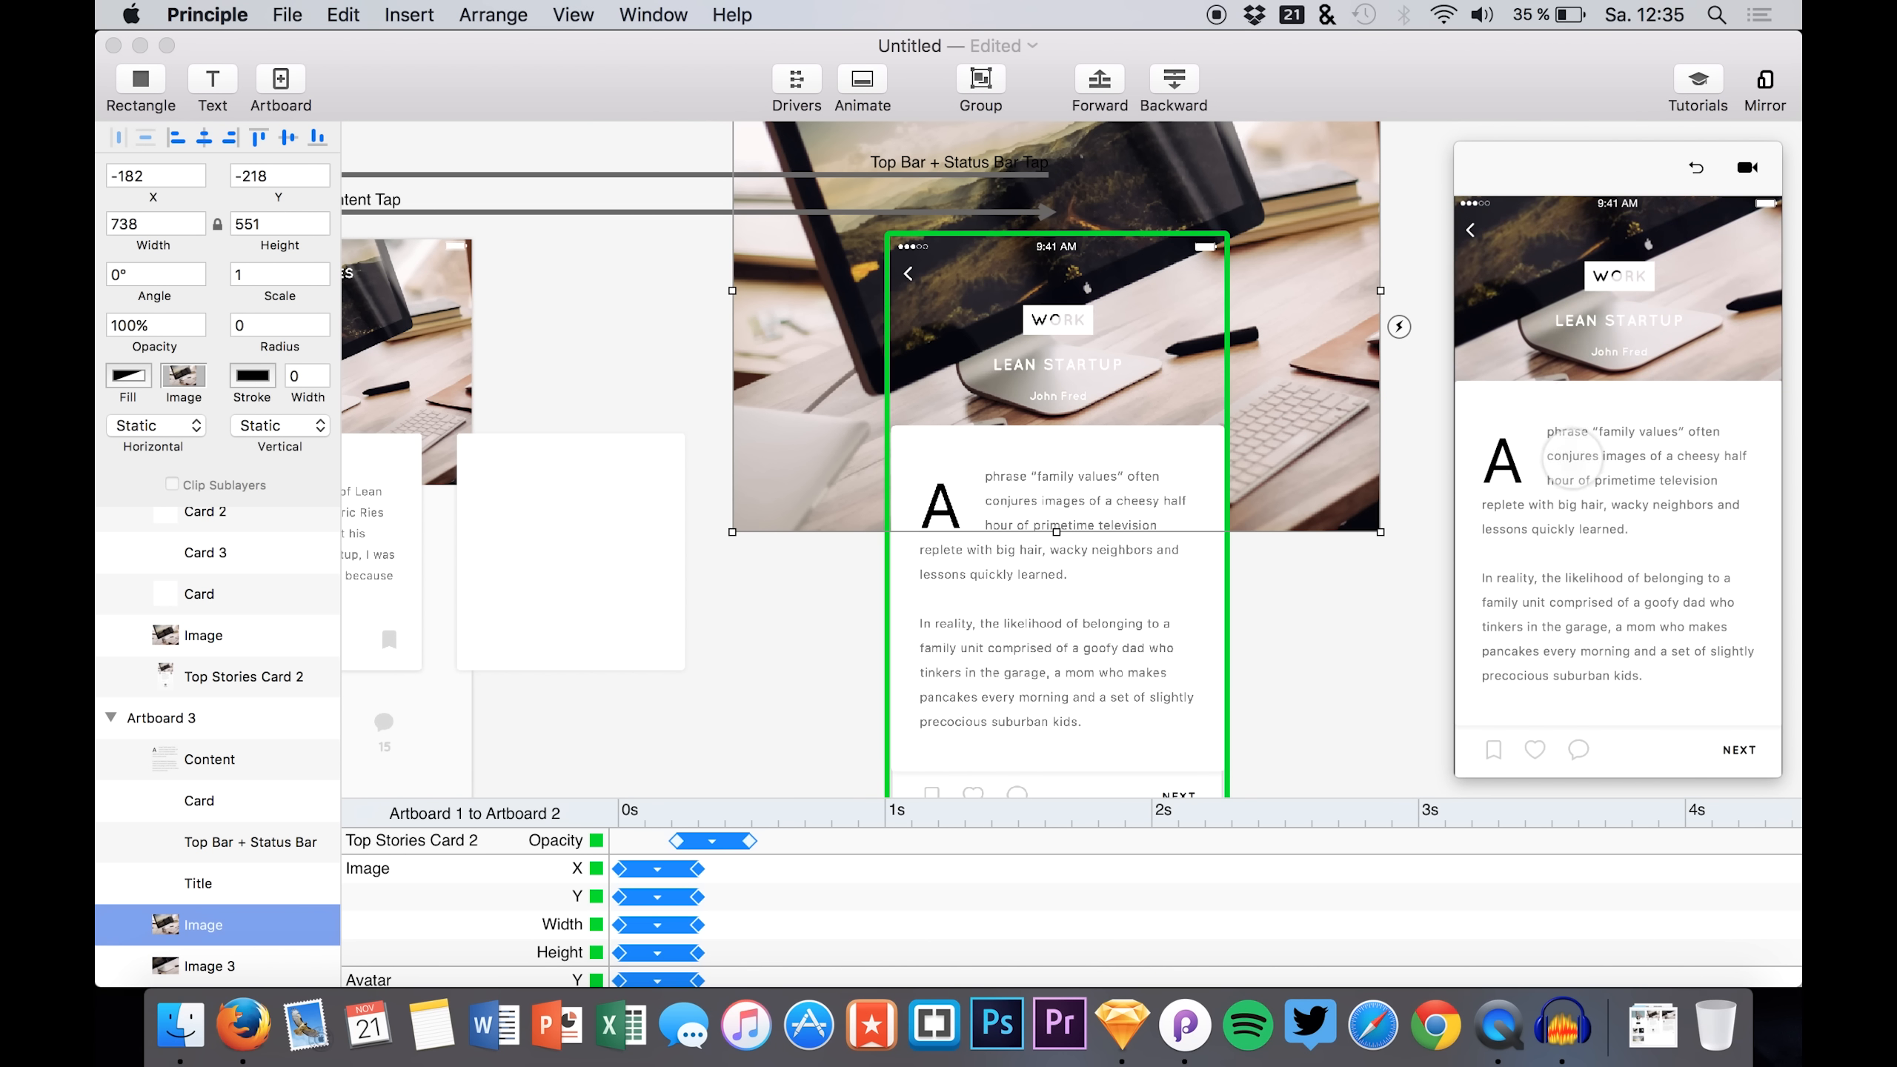
click(1493, 218)
click(1574, 449)
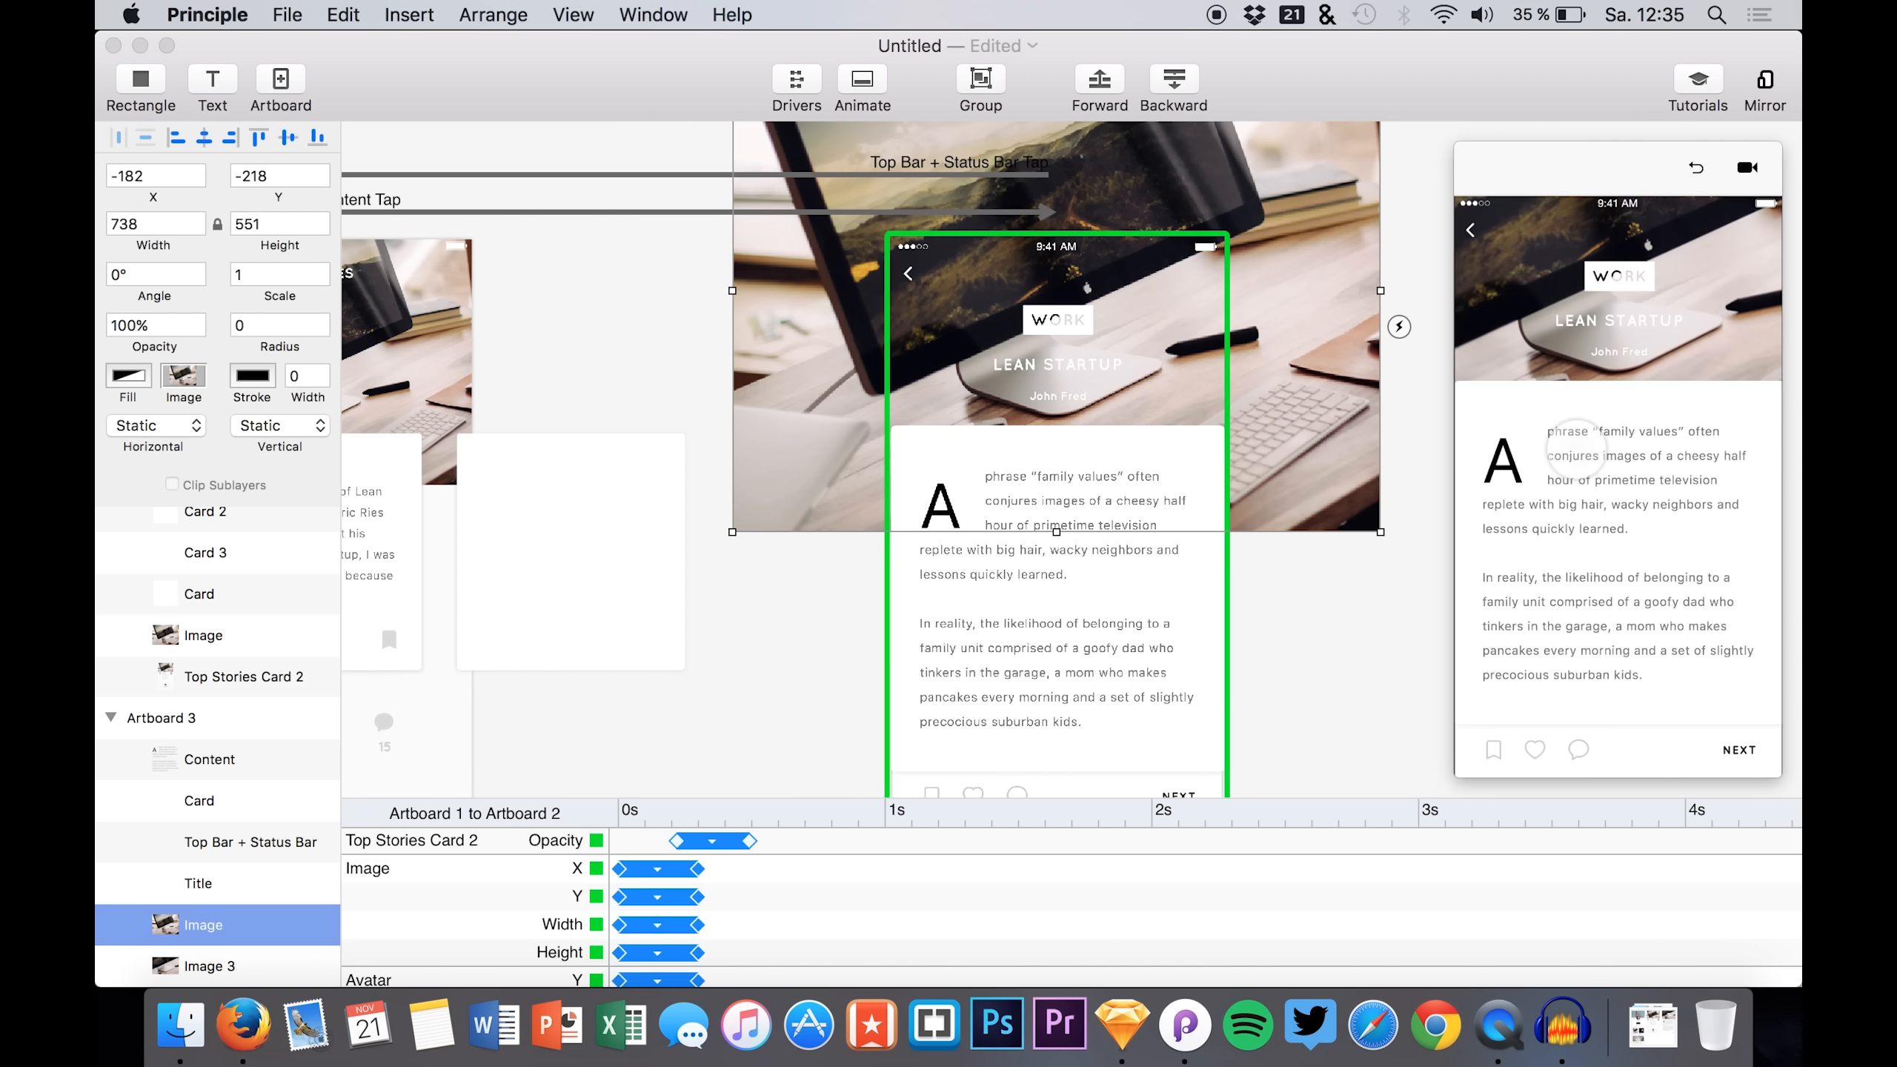
click(1473, 233)
click(1568, 449)
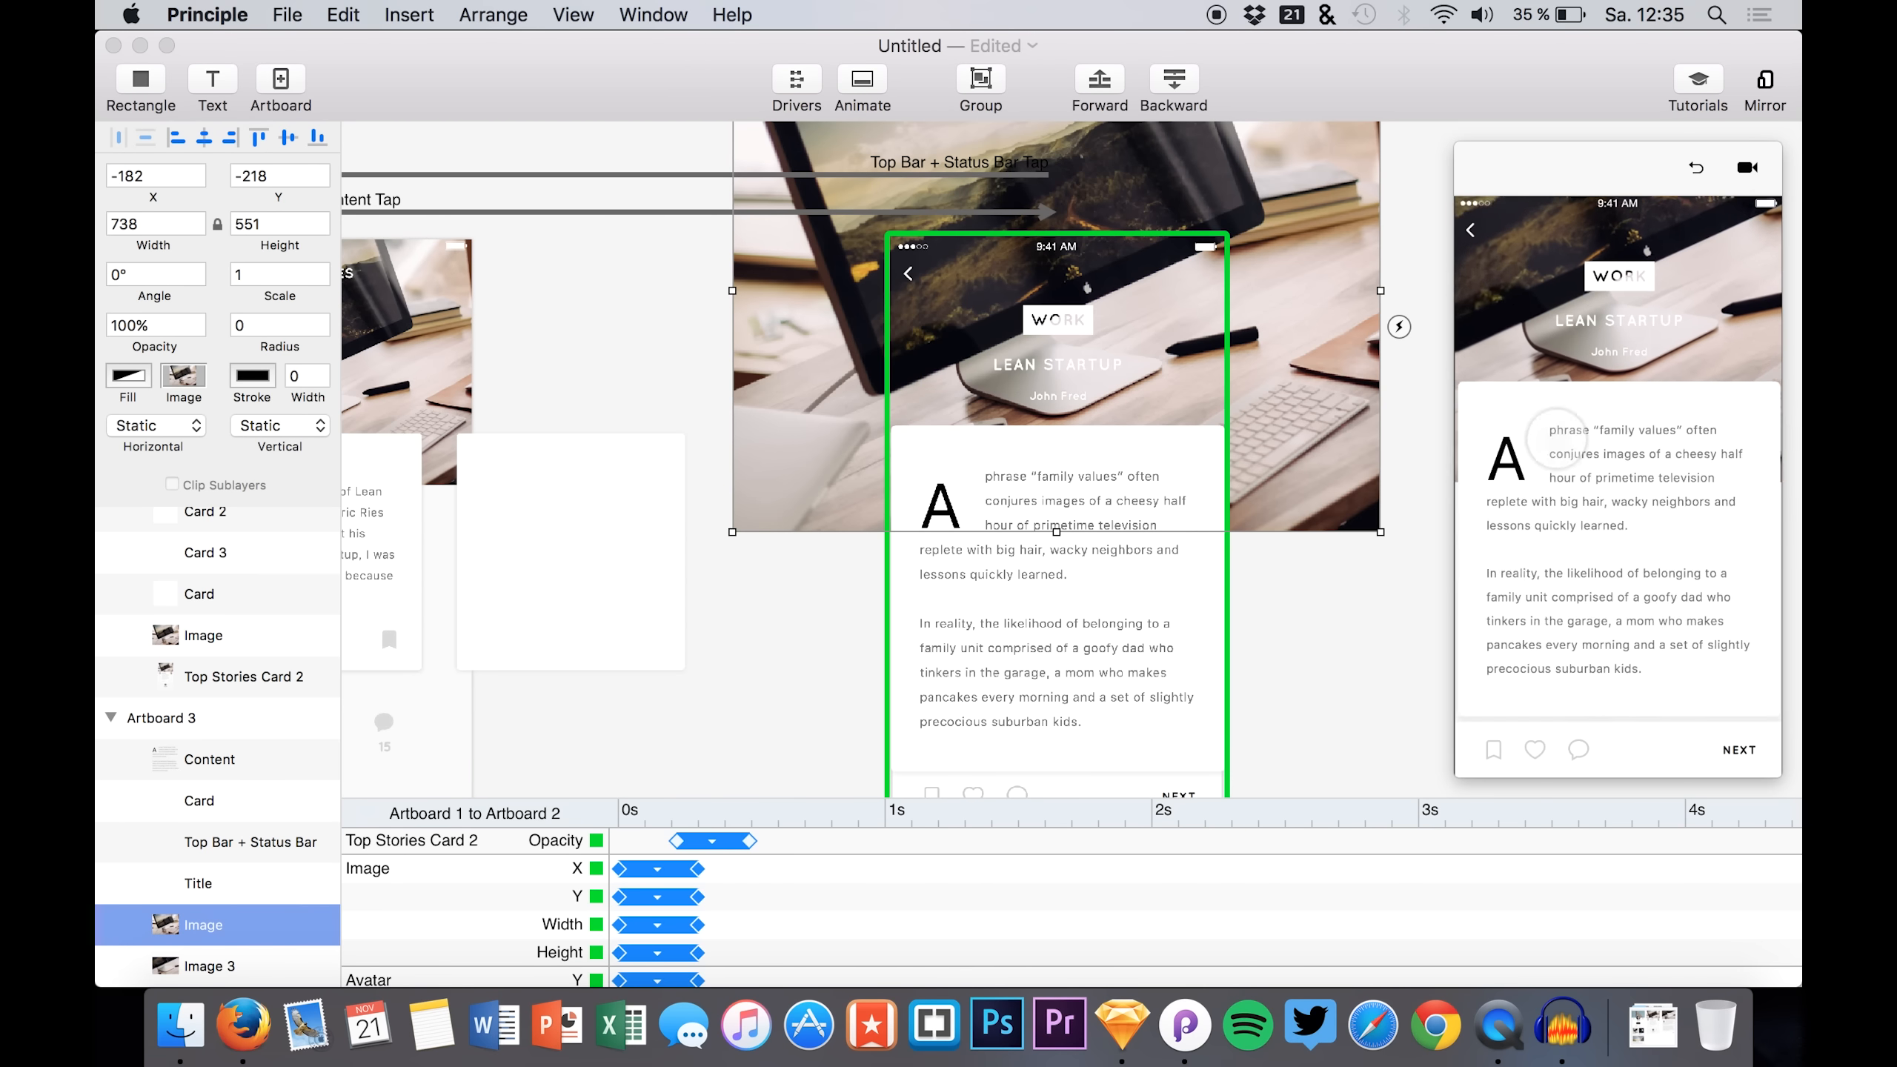
click(1472, 233)
click(1572, 452)
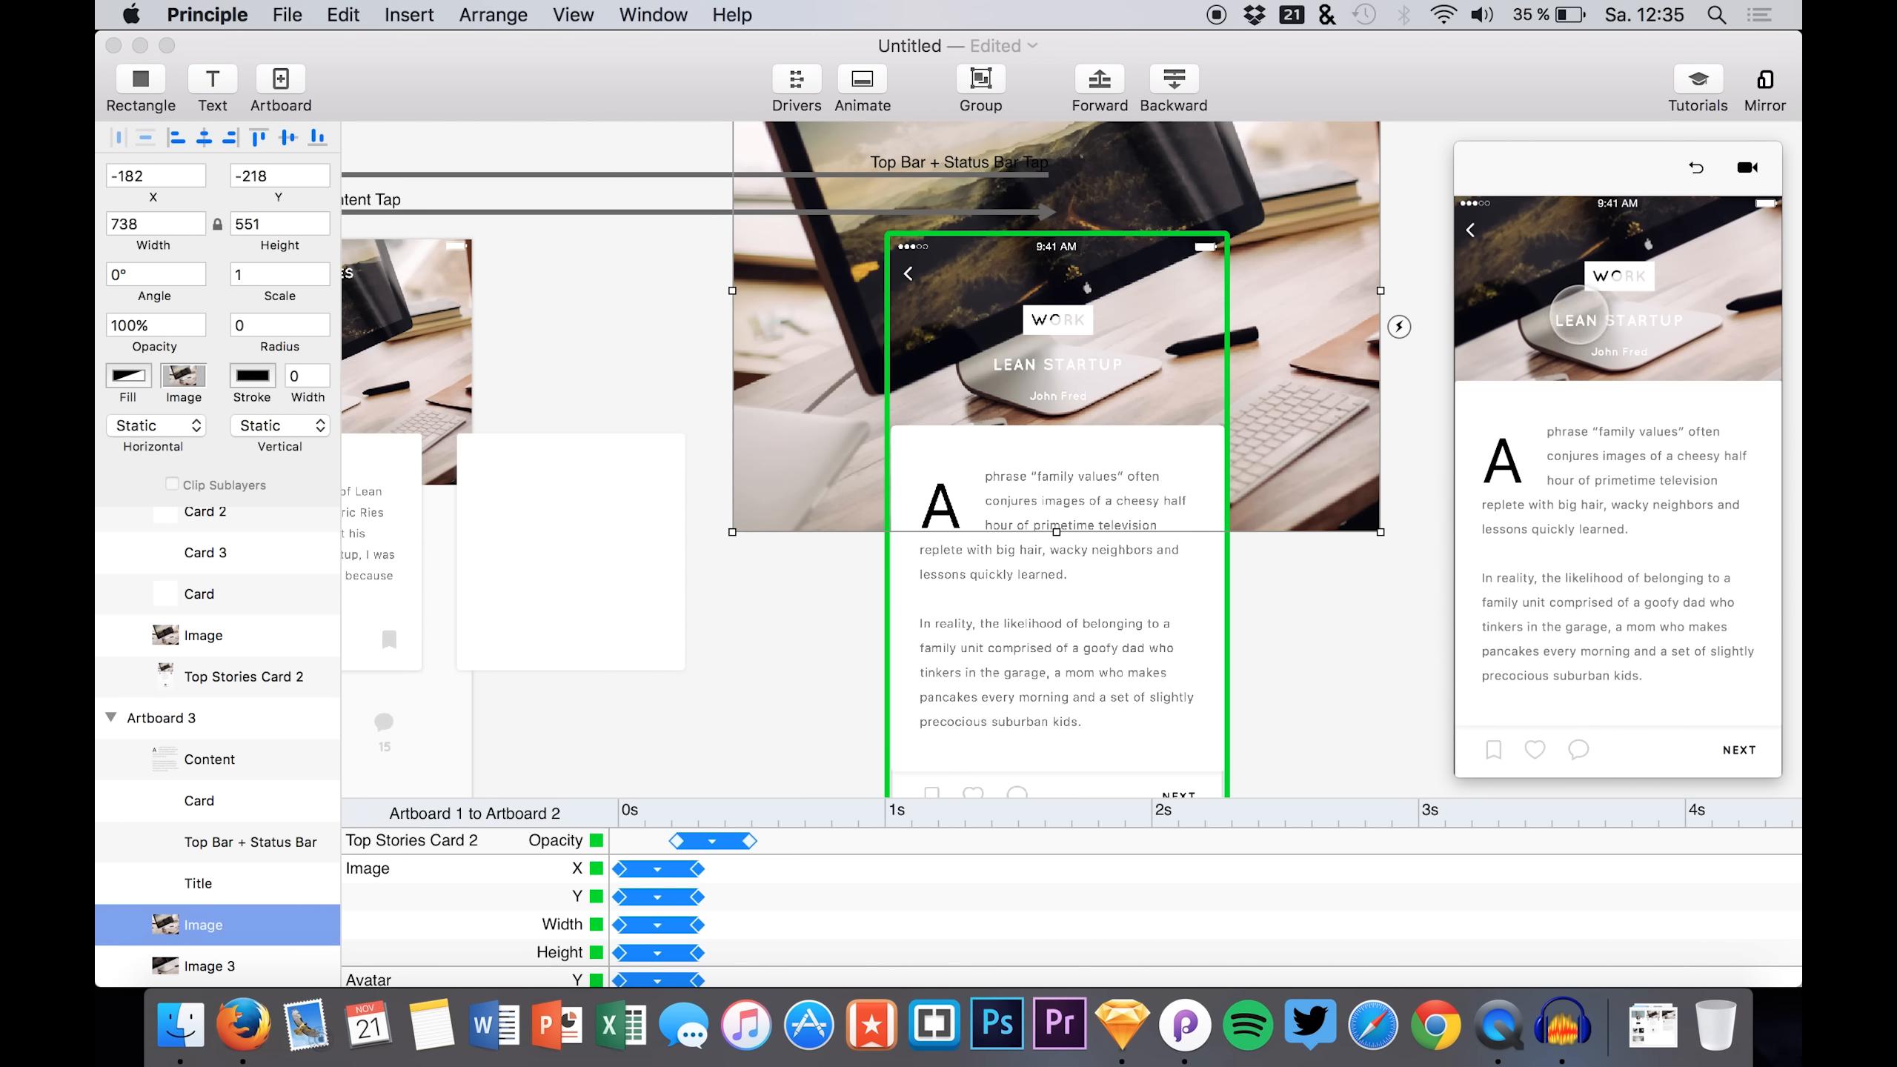
click(1562, 289)
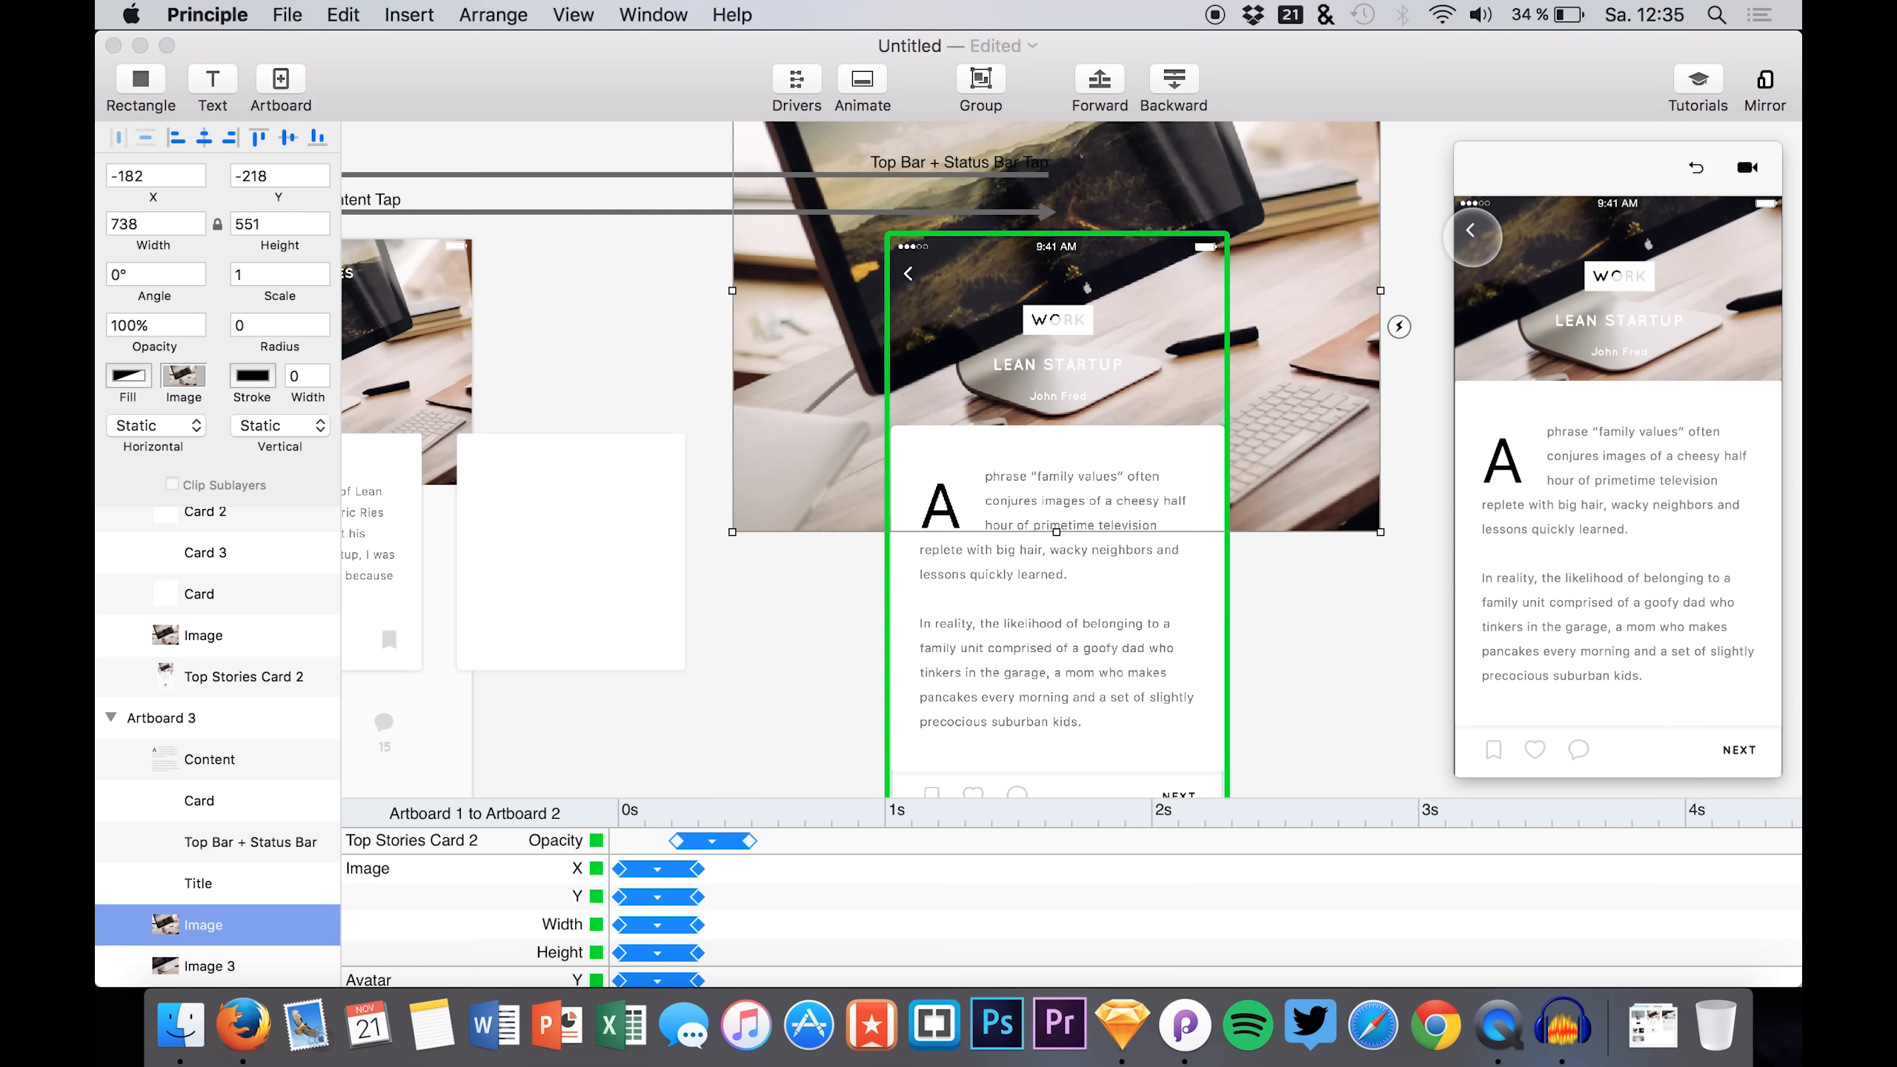
click(1479, 238)
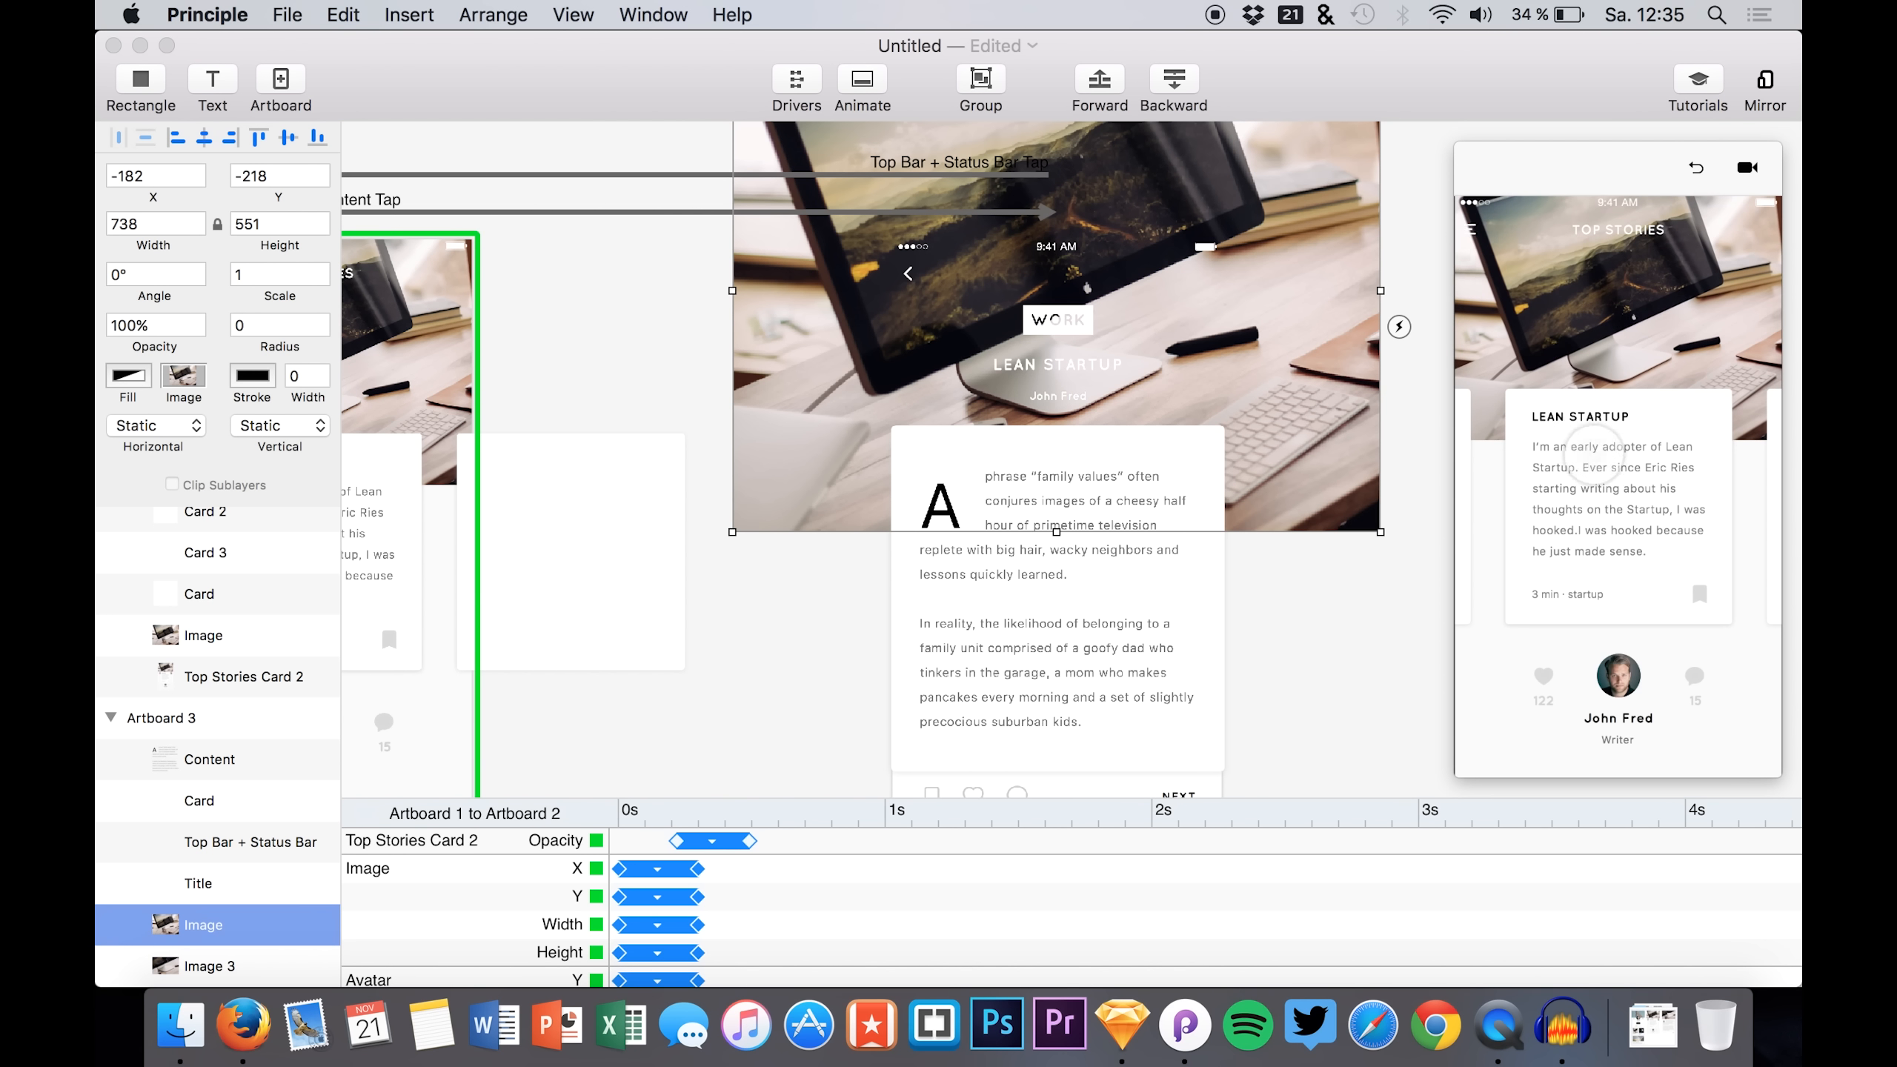
click(1593, 454)
click(1483, 232)
click(1588, 471)
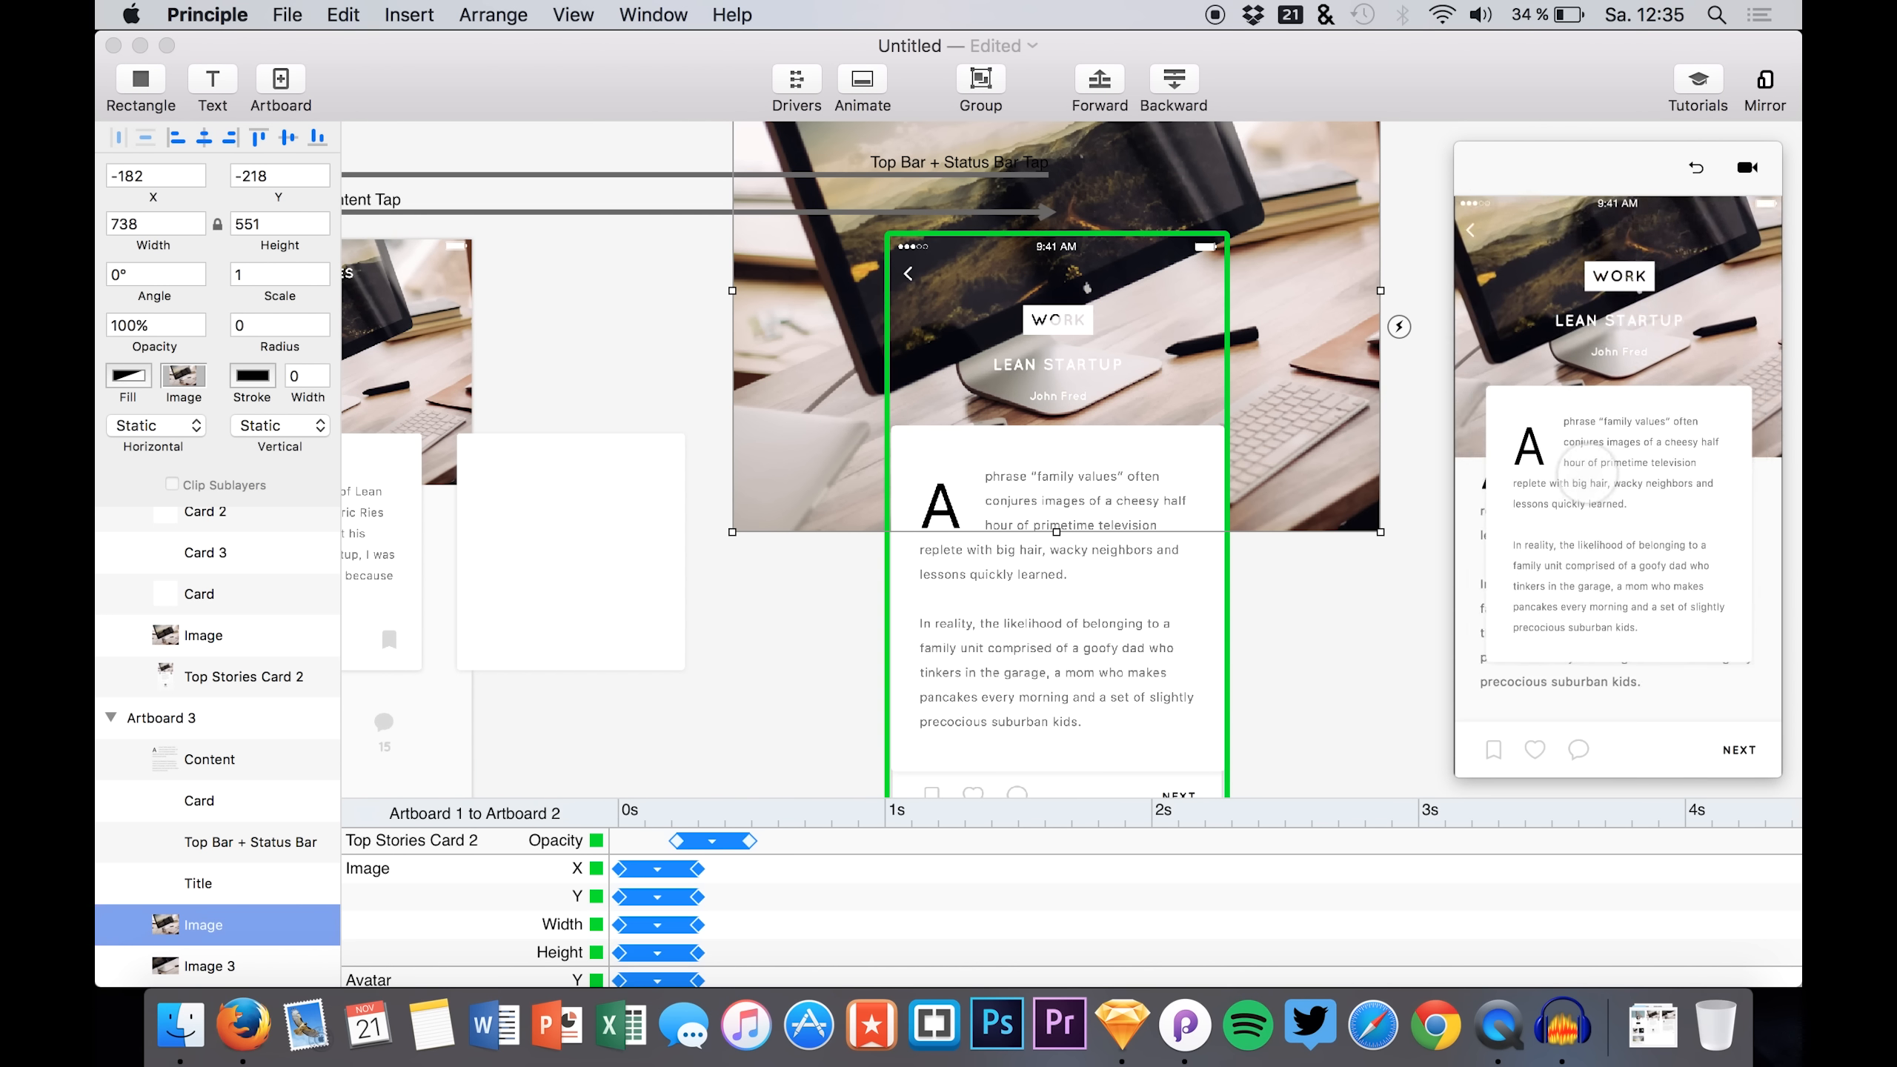
- Move Artboard 3's Title up to X 116, Y 60 and shift the background Image to X -175, Y -226
click(1071, 272)
drag(1036, 345, 1036, 336)
key(Up)
key(Up)
key(Up)
key(Up)
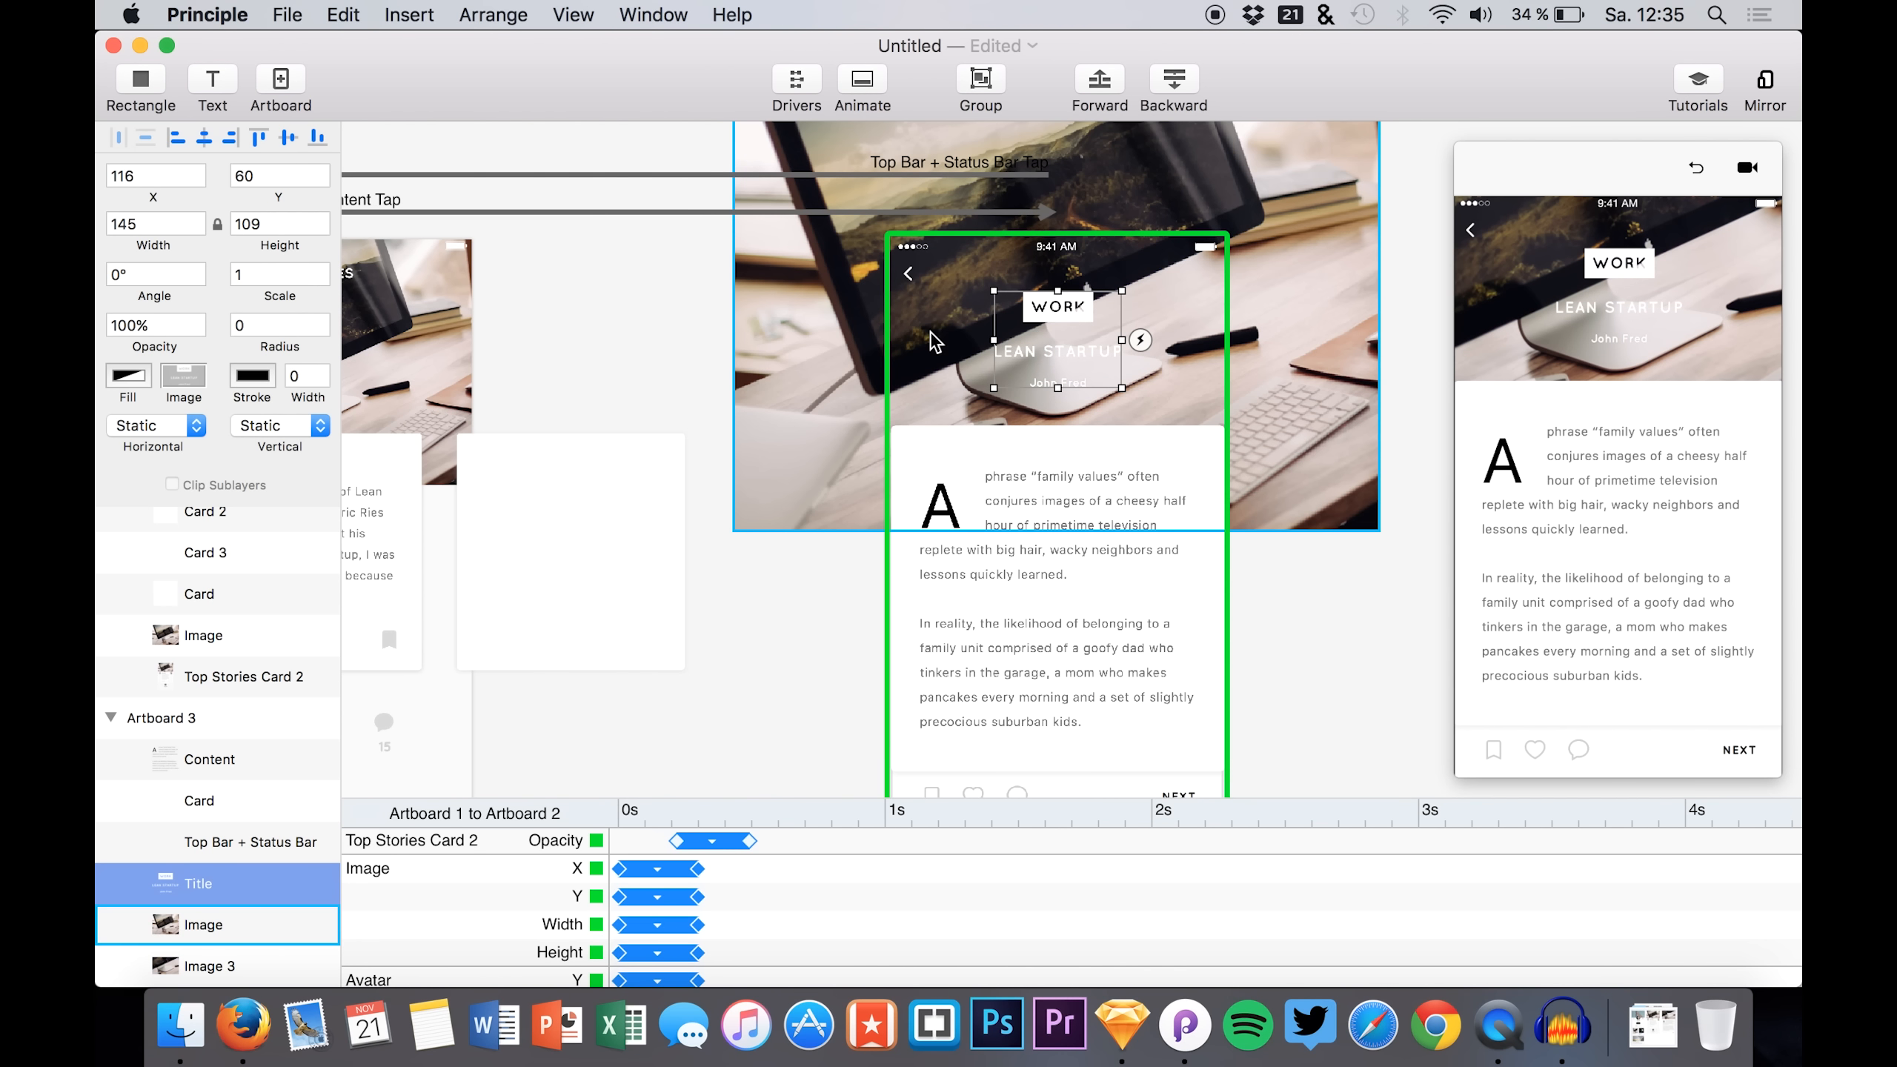
click(750, 371)
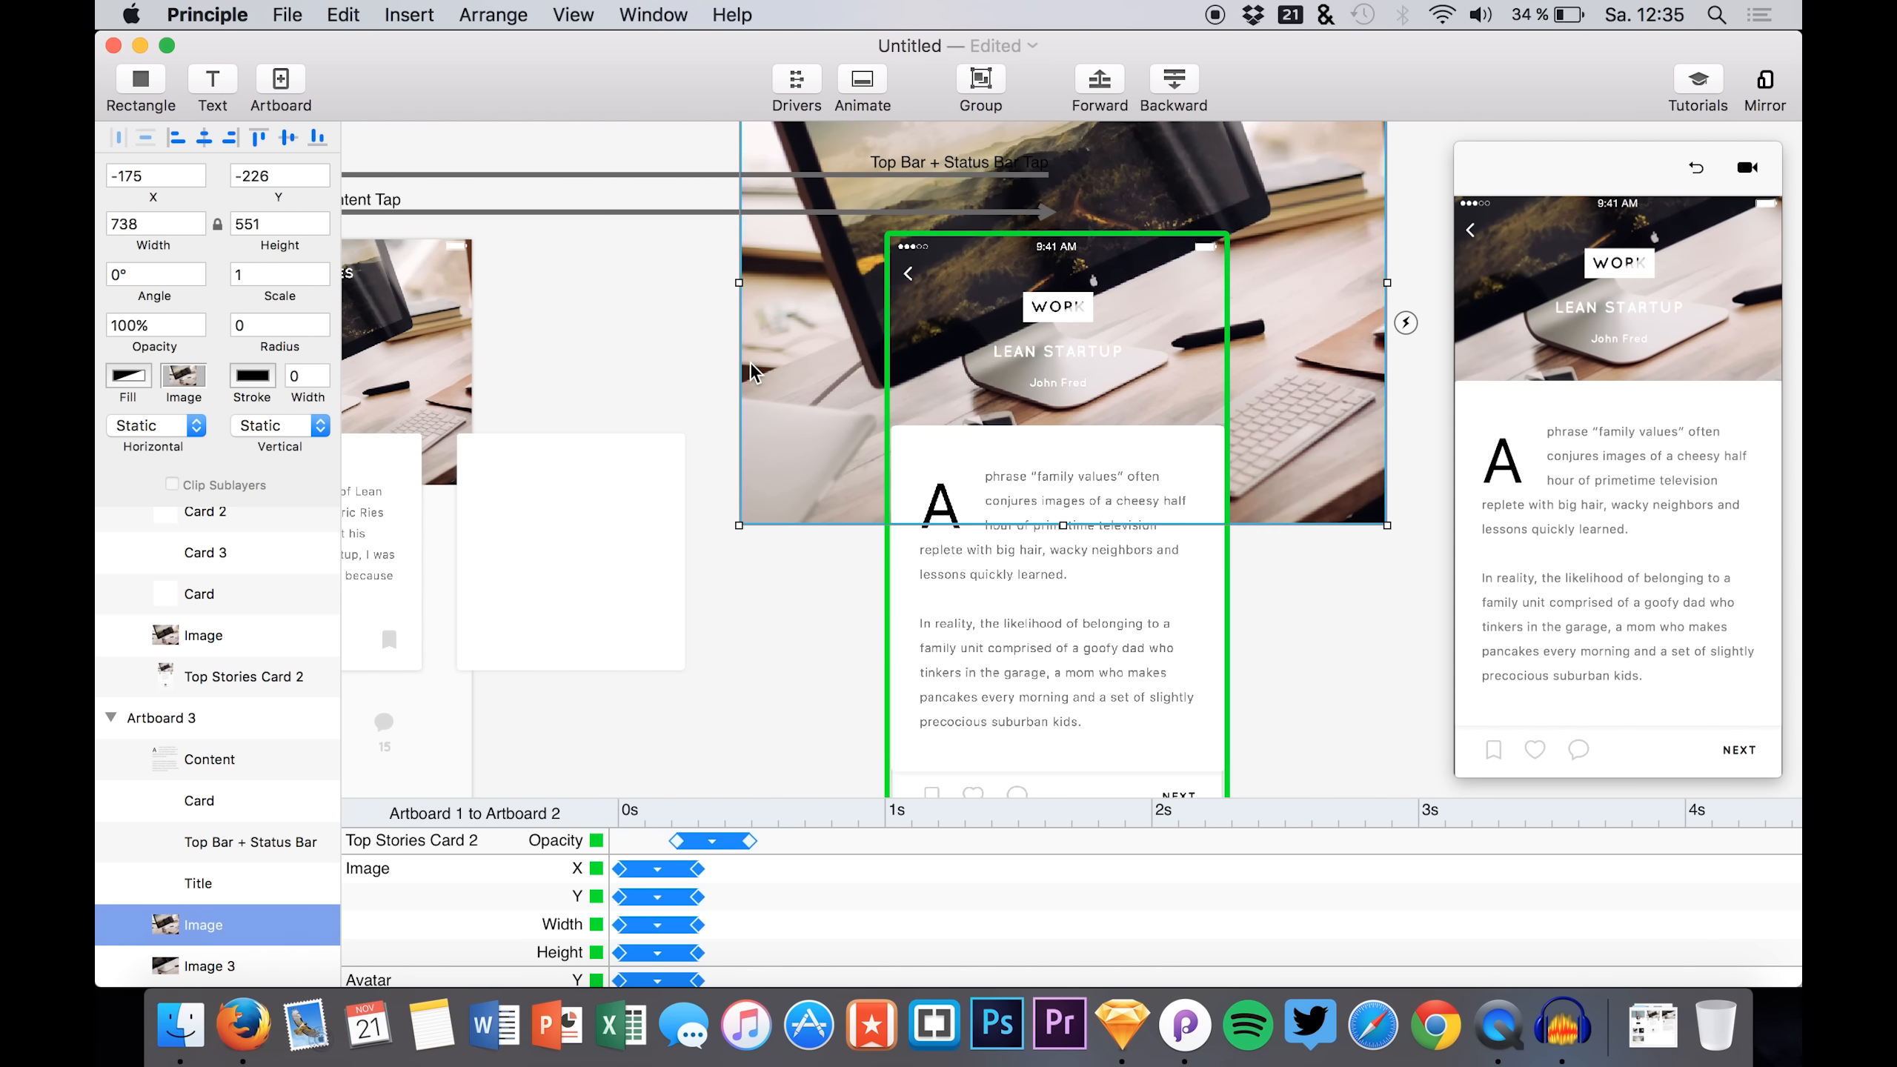
- Copy the Title layer from Artboard 3 and paste it into Artboard 2
click(1008, 344)
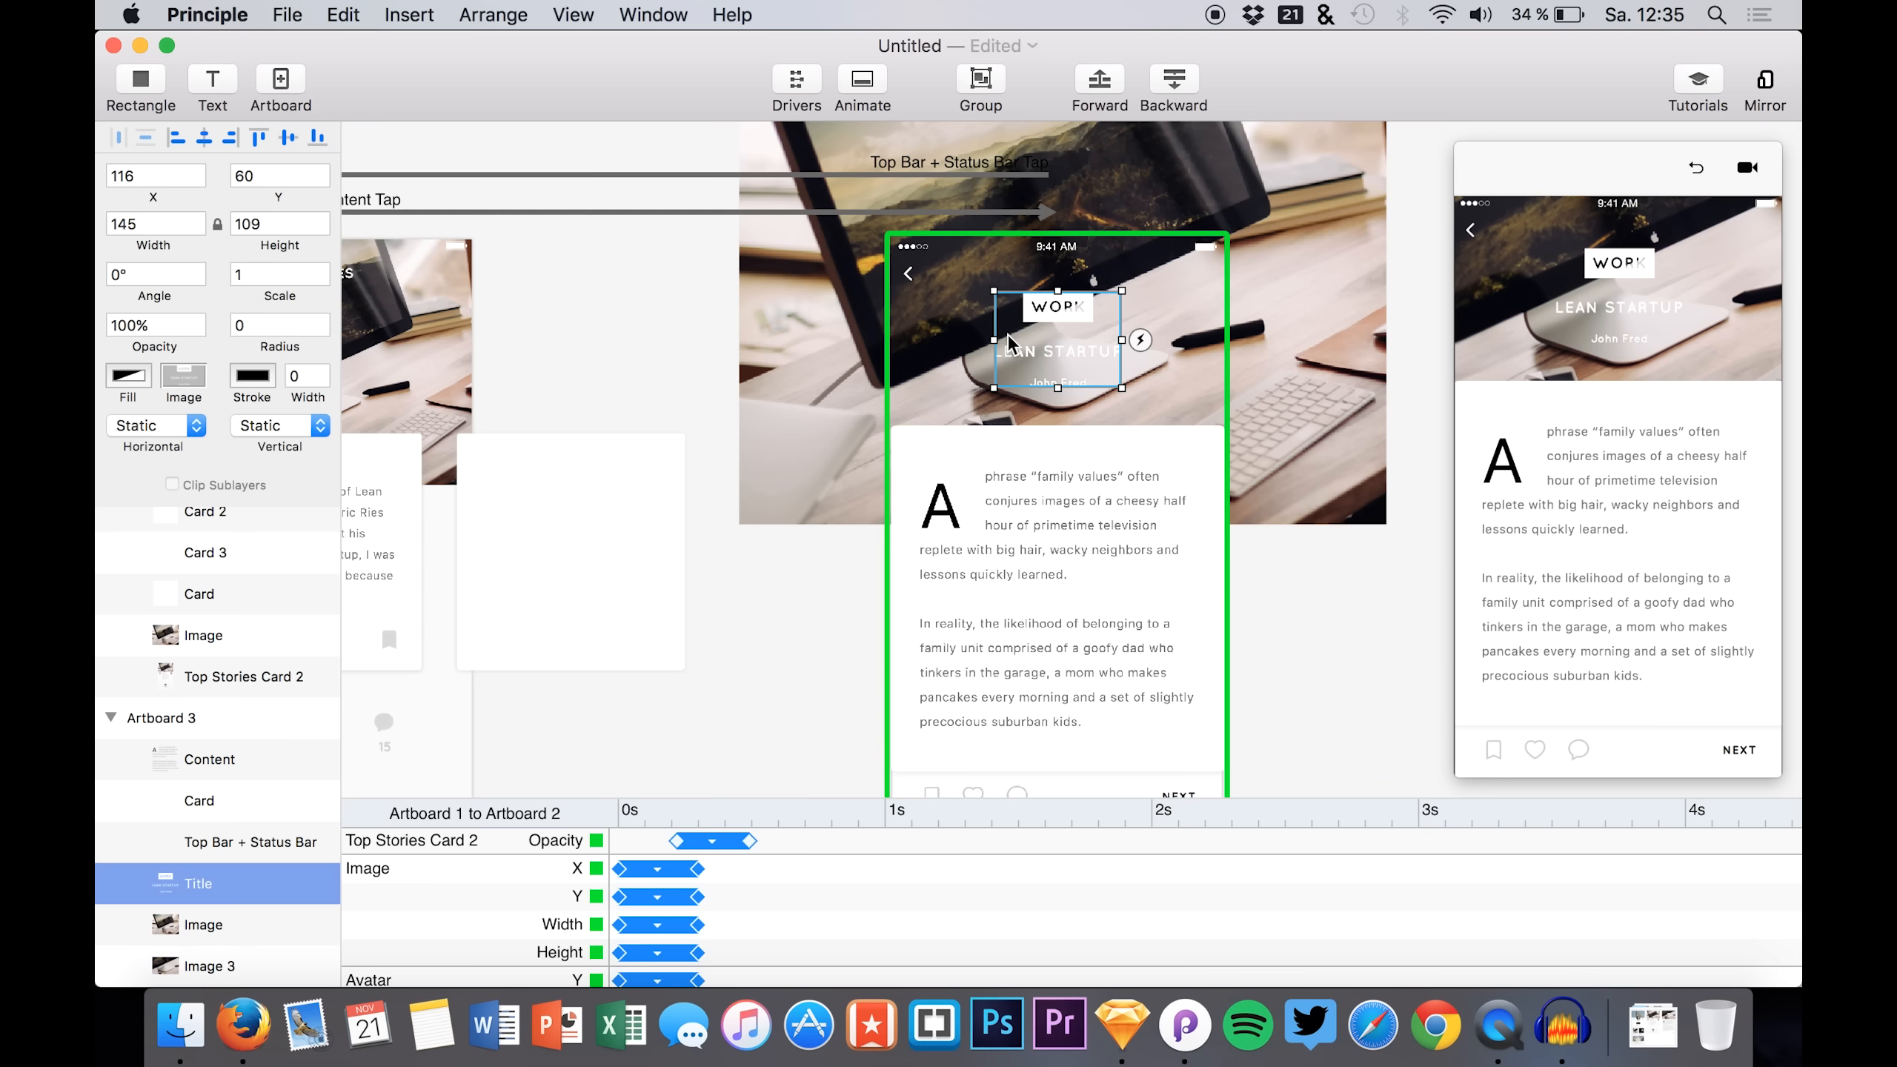
scroll(646, 498, left, 10)
click(702, 394)
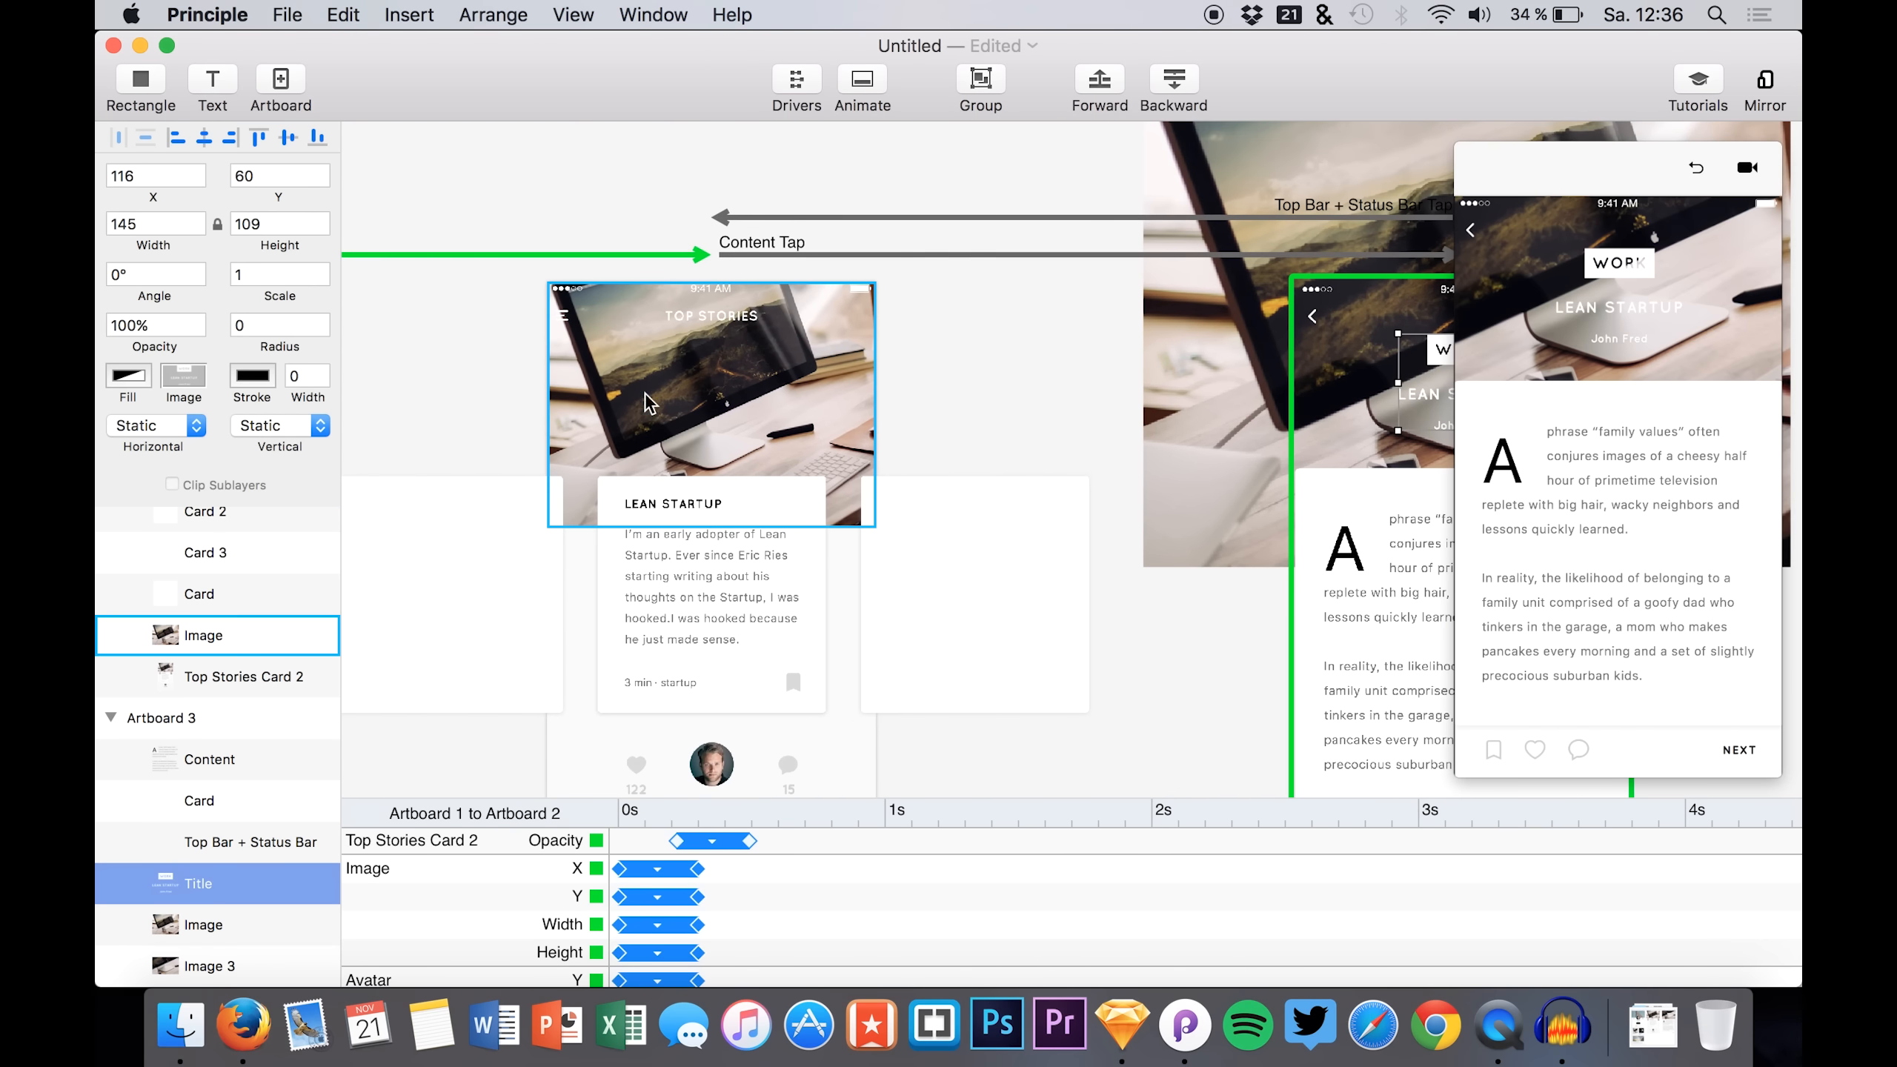
scroll(208, 657, up, 4)
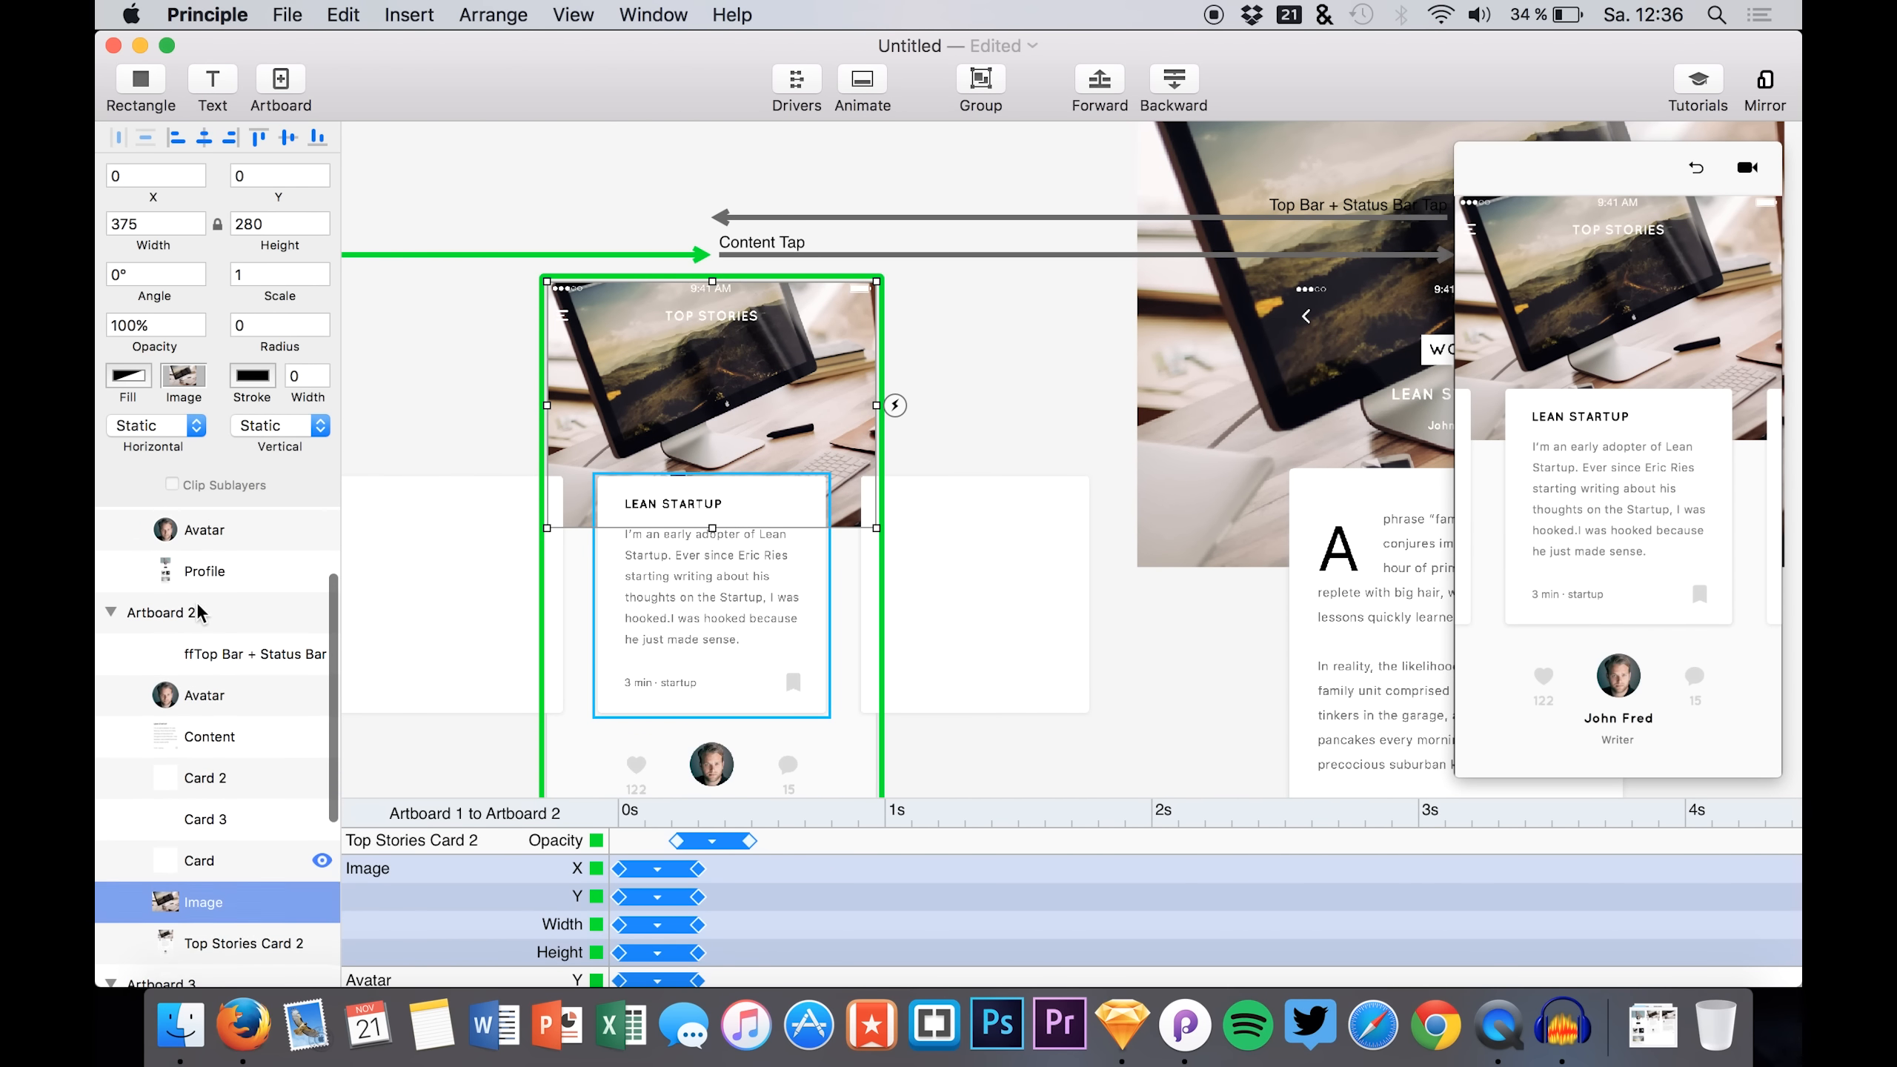
click(197, 671)
key(super+v)
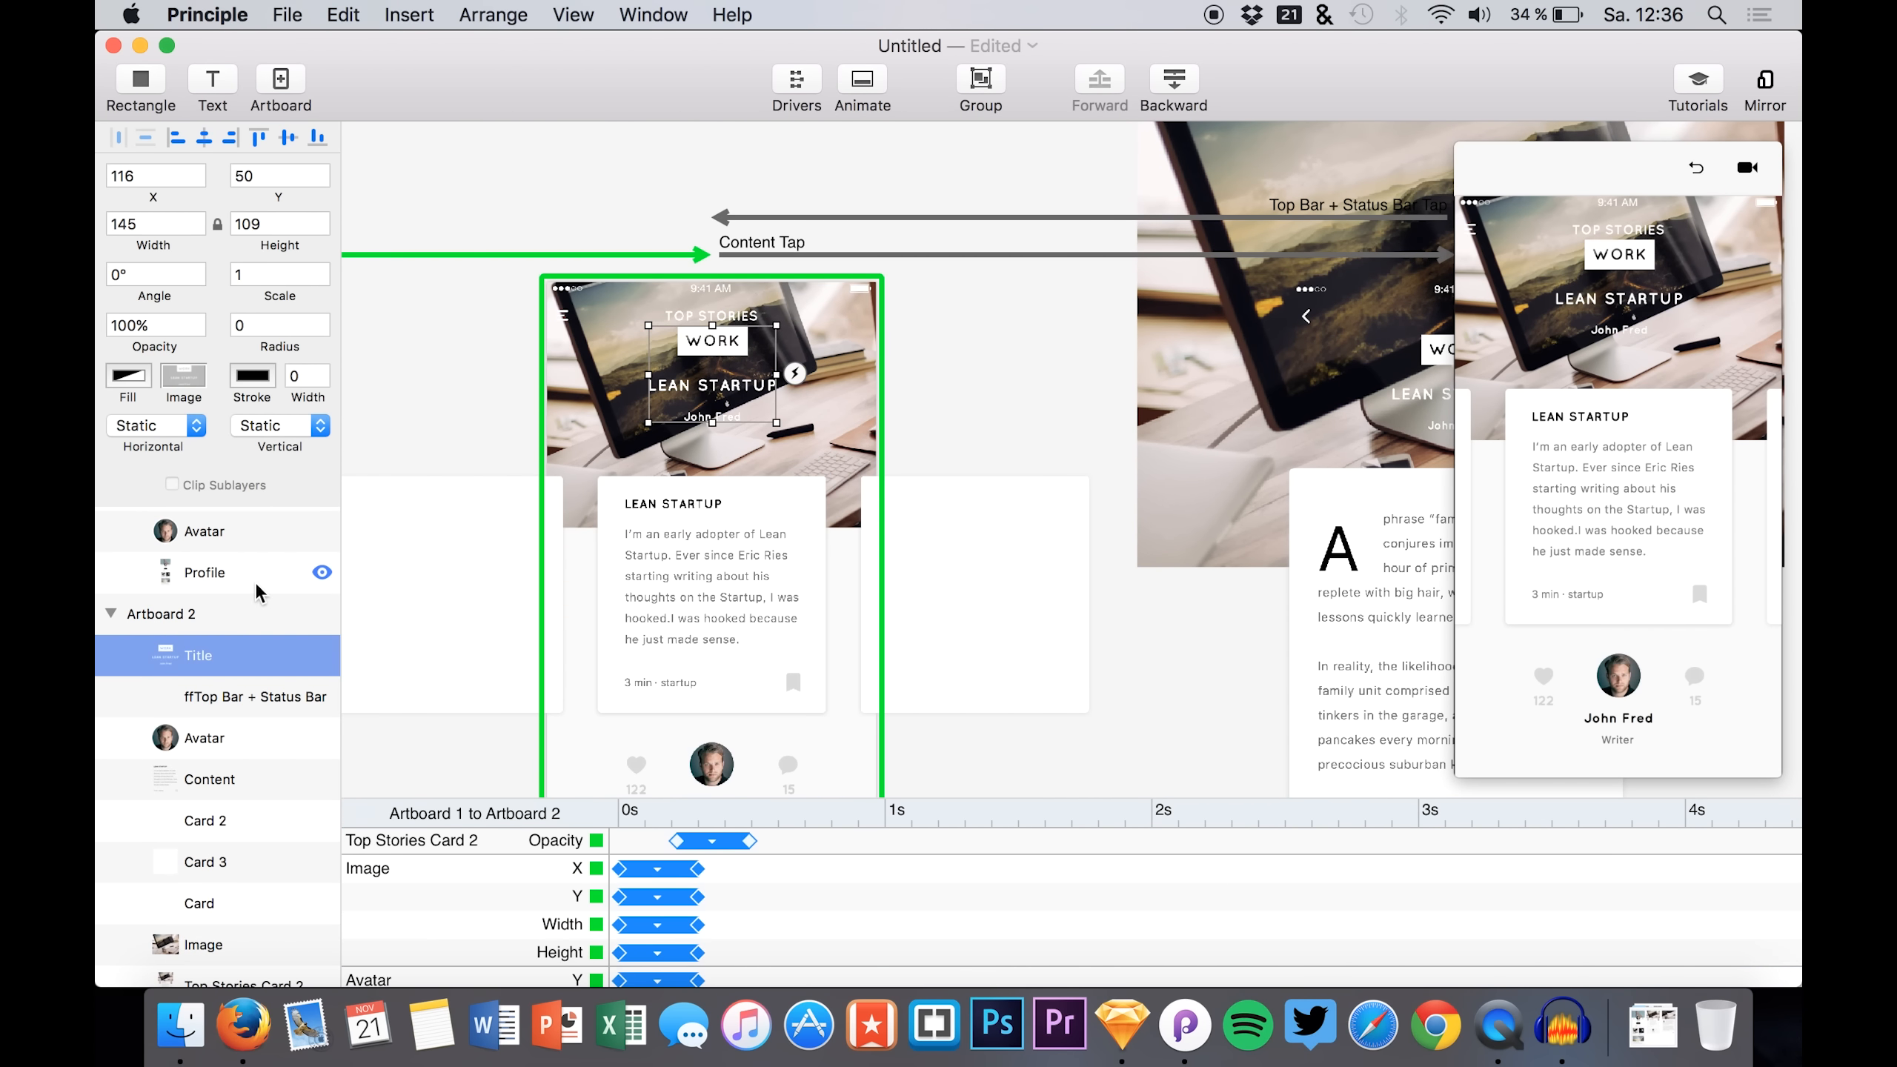
- Move Artboard 2's Title up above the artboard to Y -140
key(shift+Up)
key(shift+Up)
key(shift+Up)
key(shift+Up)
key(shift+Up)
key(shift+Up)
key(shift+Up)
key(shift+Up)
key(shift+Up)
key(shift+Up)
key(shift+Up)
key(shift+Up)
key(shift+Up)
key(shift+Up)
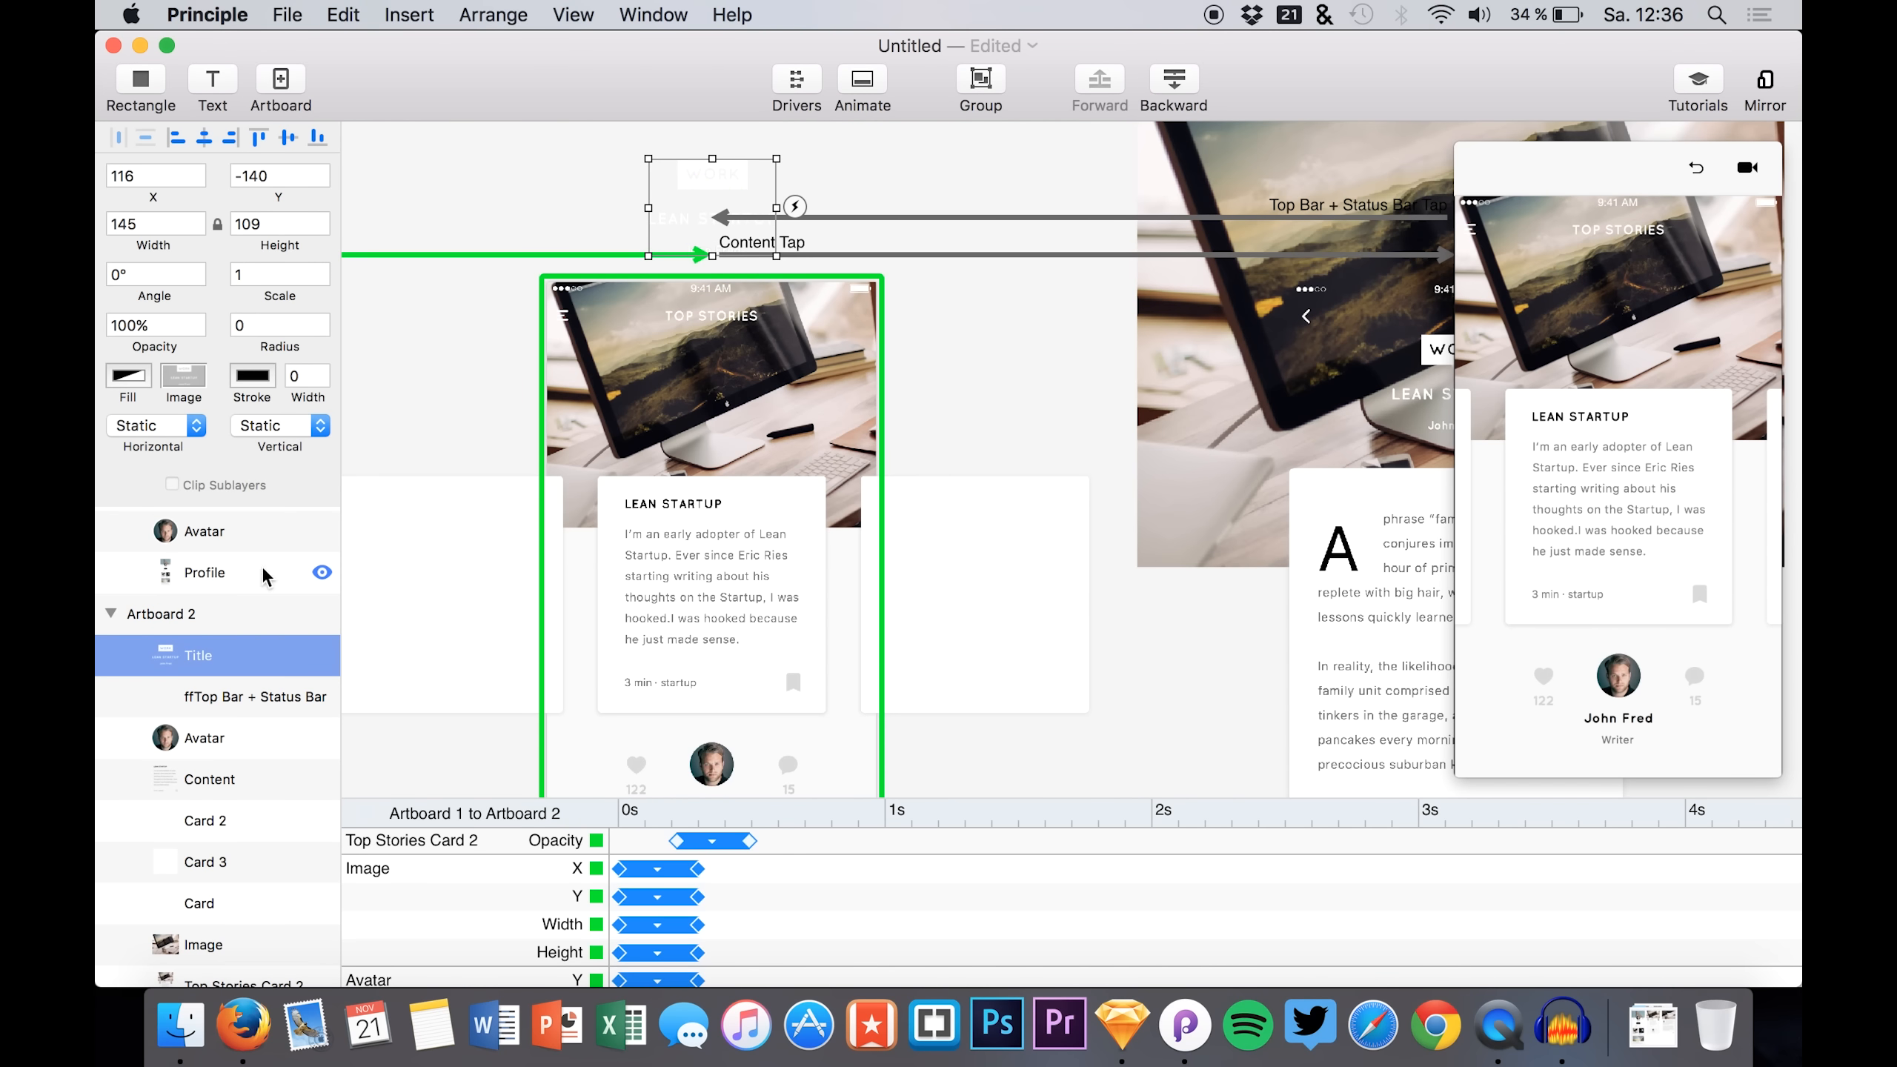
- Preview the transition between Top Stories and the detail story in both directions to check the title's movement
click(1632, 465)
click(1614, 503)
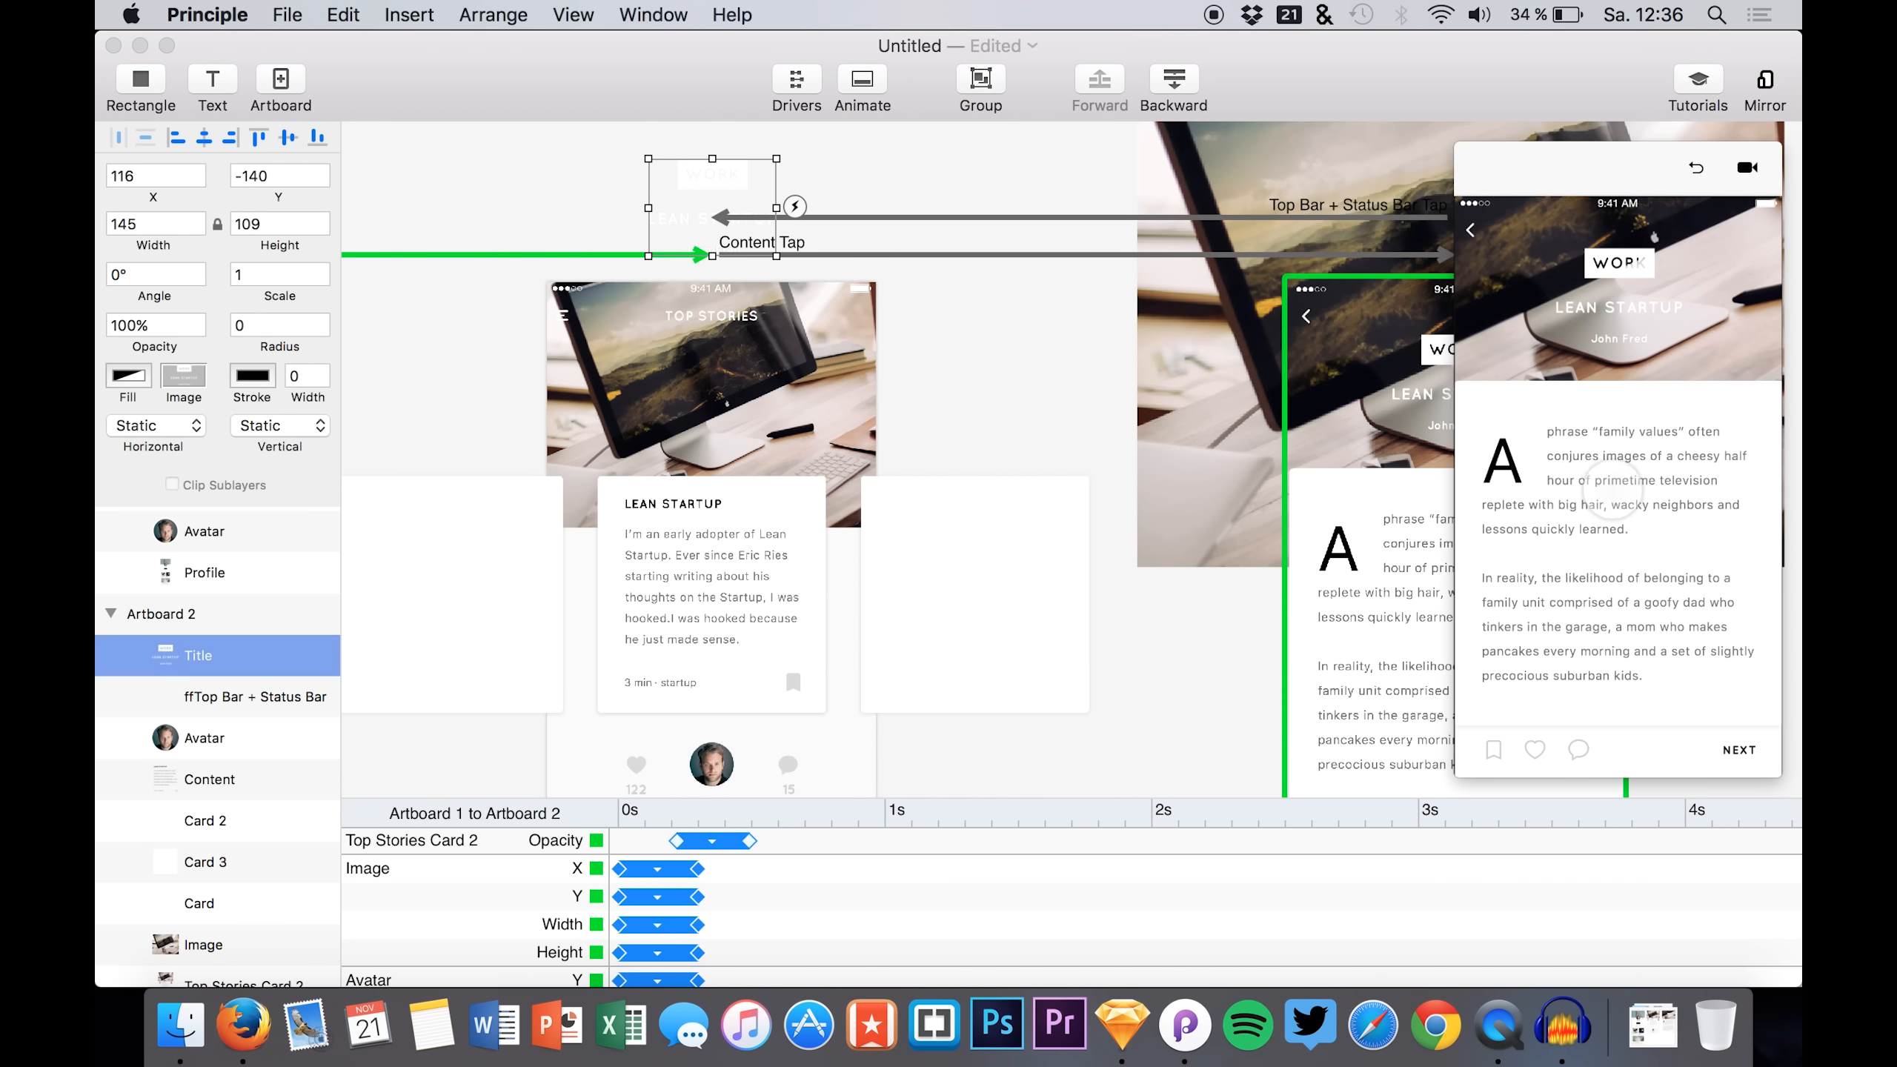
click(1473, 226)
click(1549, 388)
- Set the opacity of Artboard 2's Title to 0% and replay the preview from the profile to the detail story
click(717, 235)
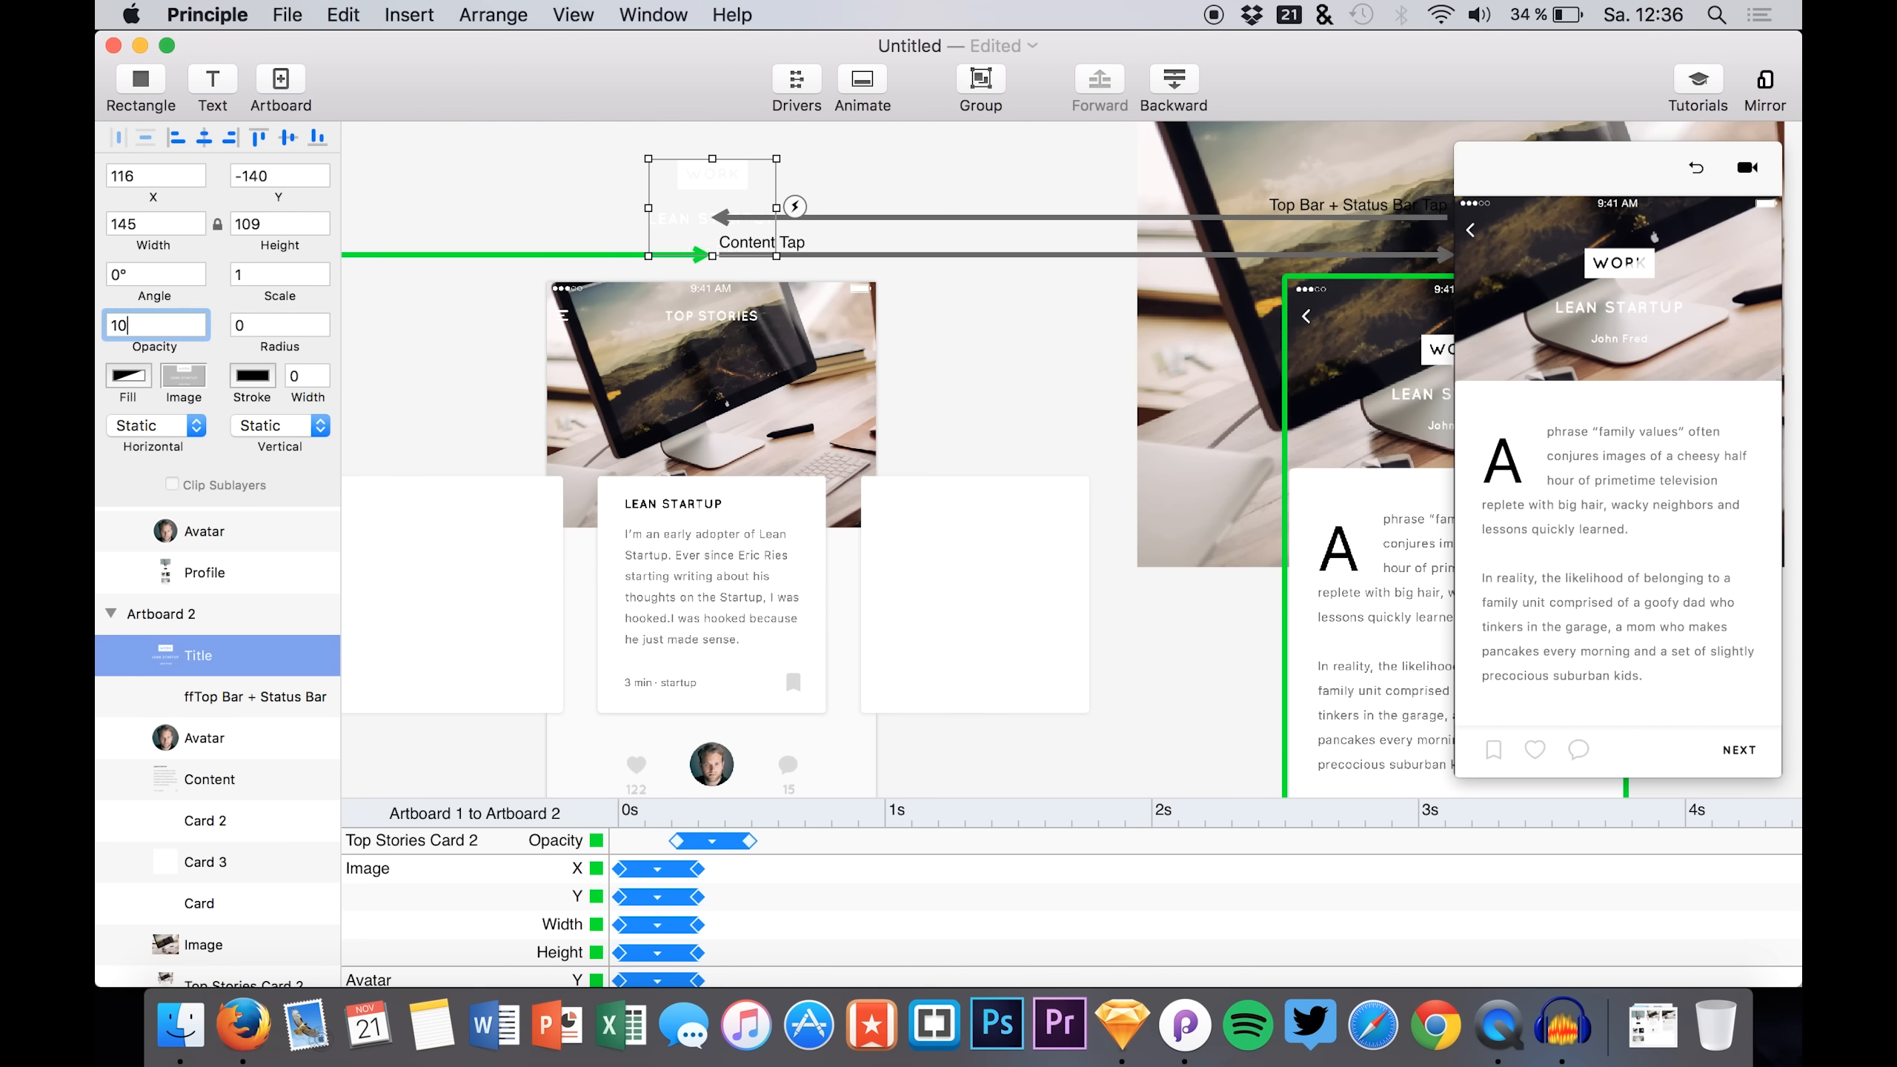
key(Return)
click(1605, 338)
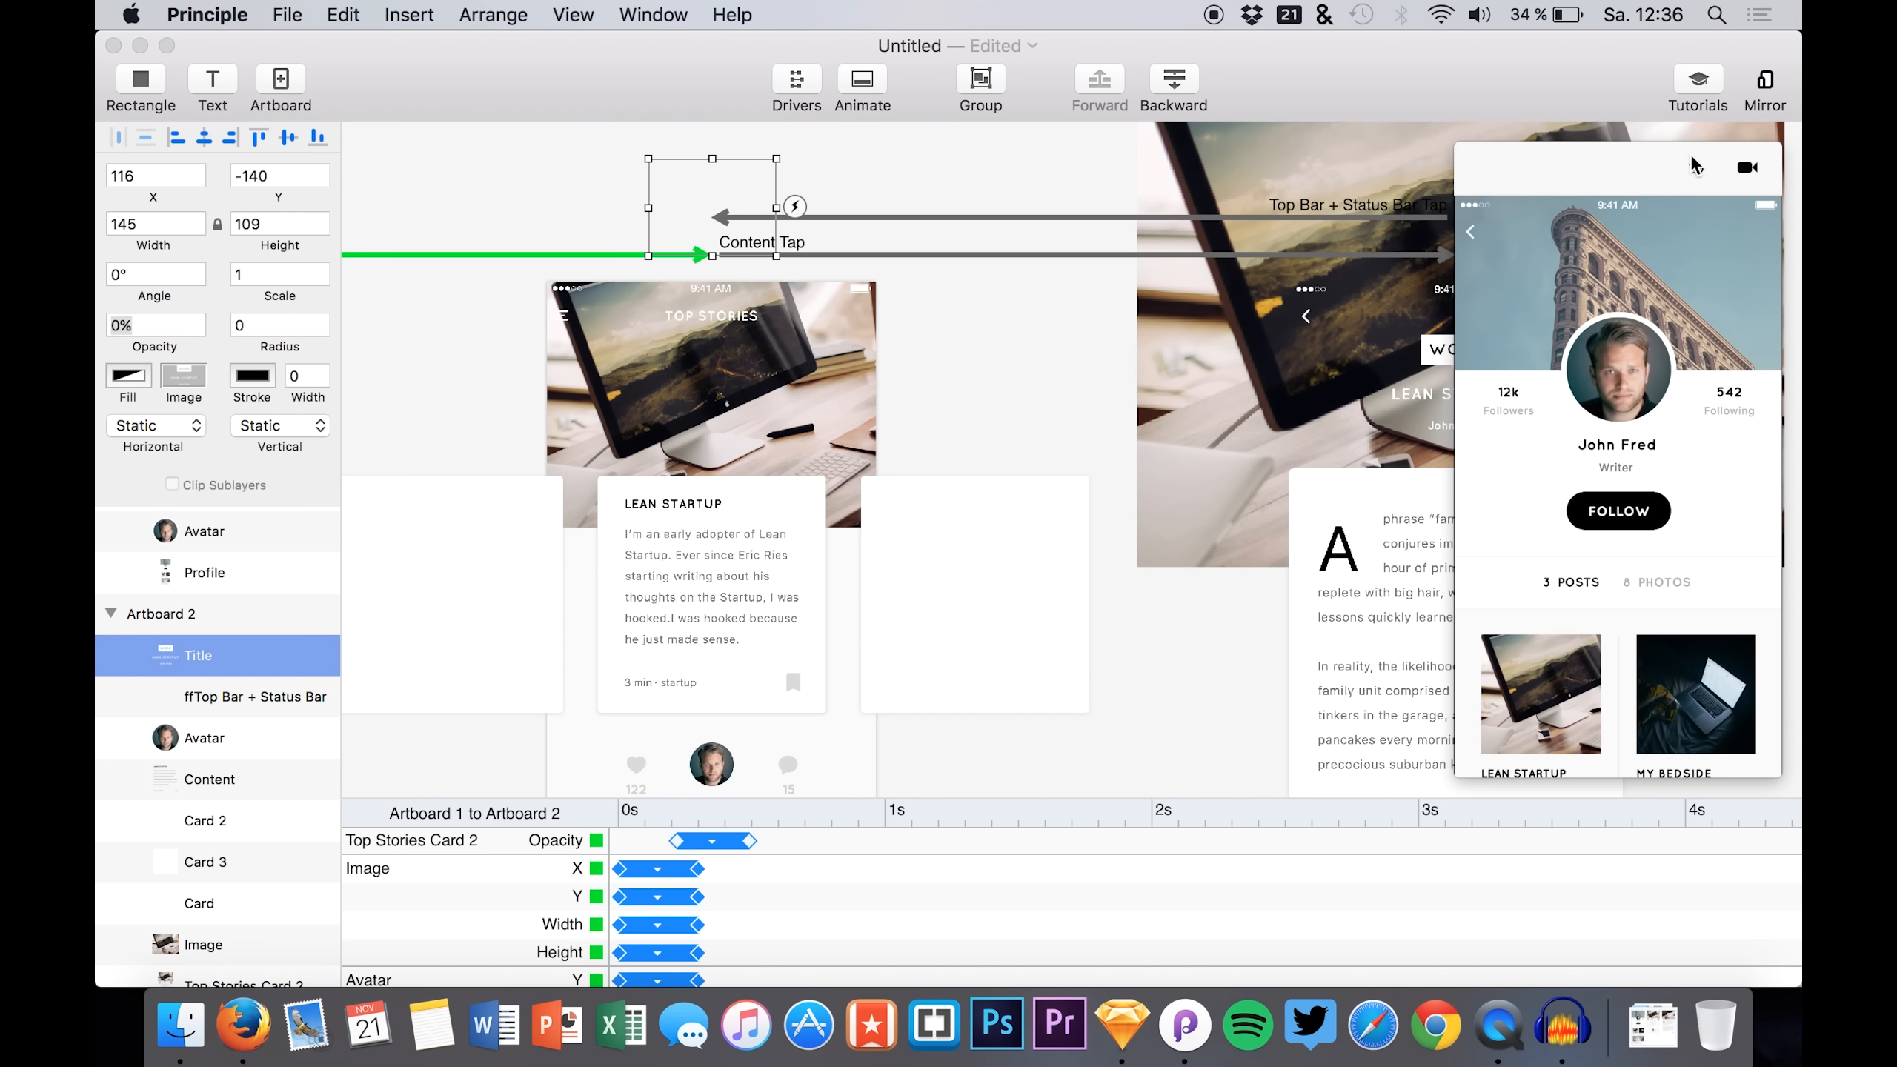
click(1587, 695)
click(1592, 579)
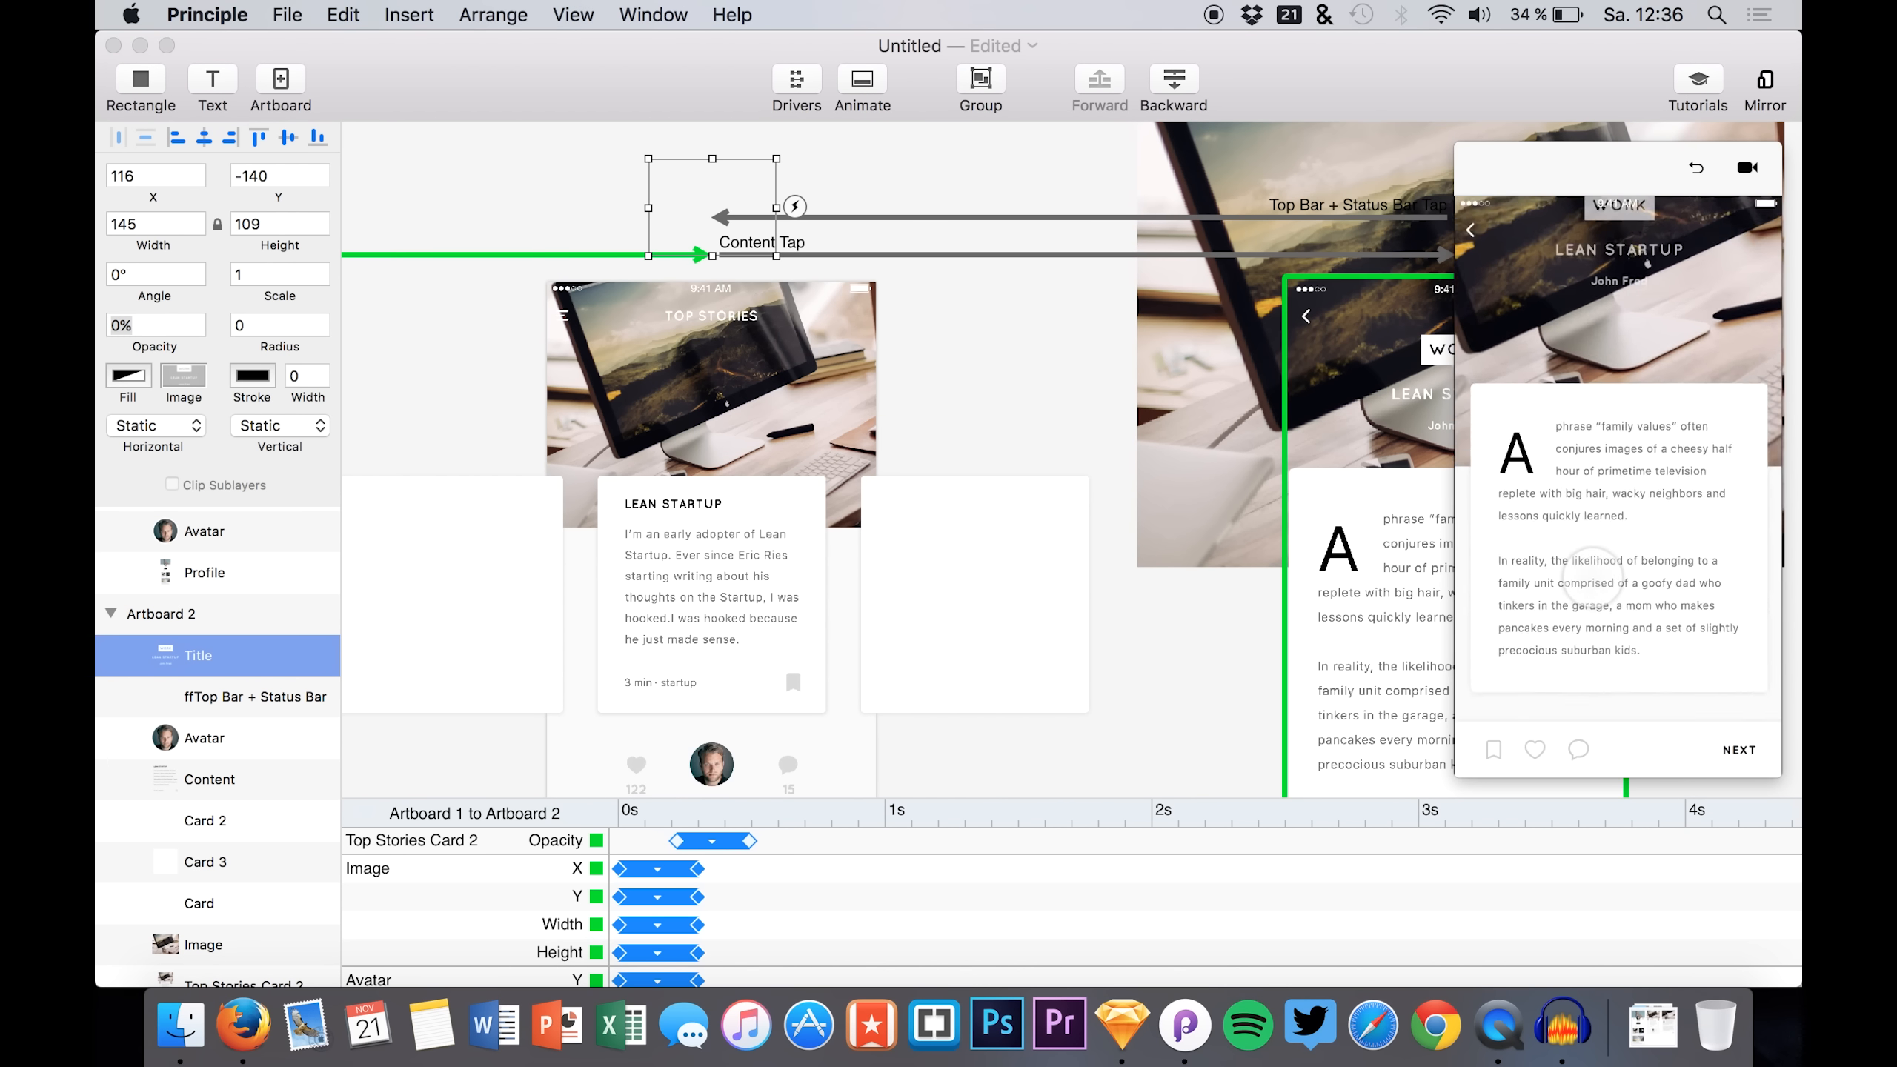
click(1697, 170)
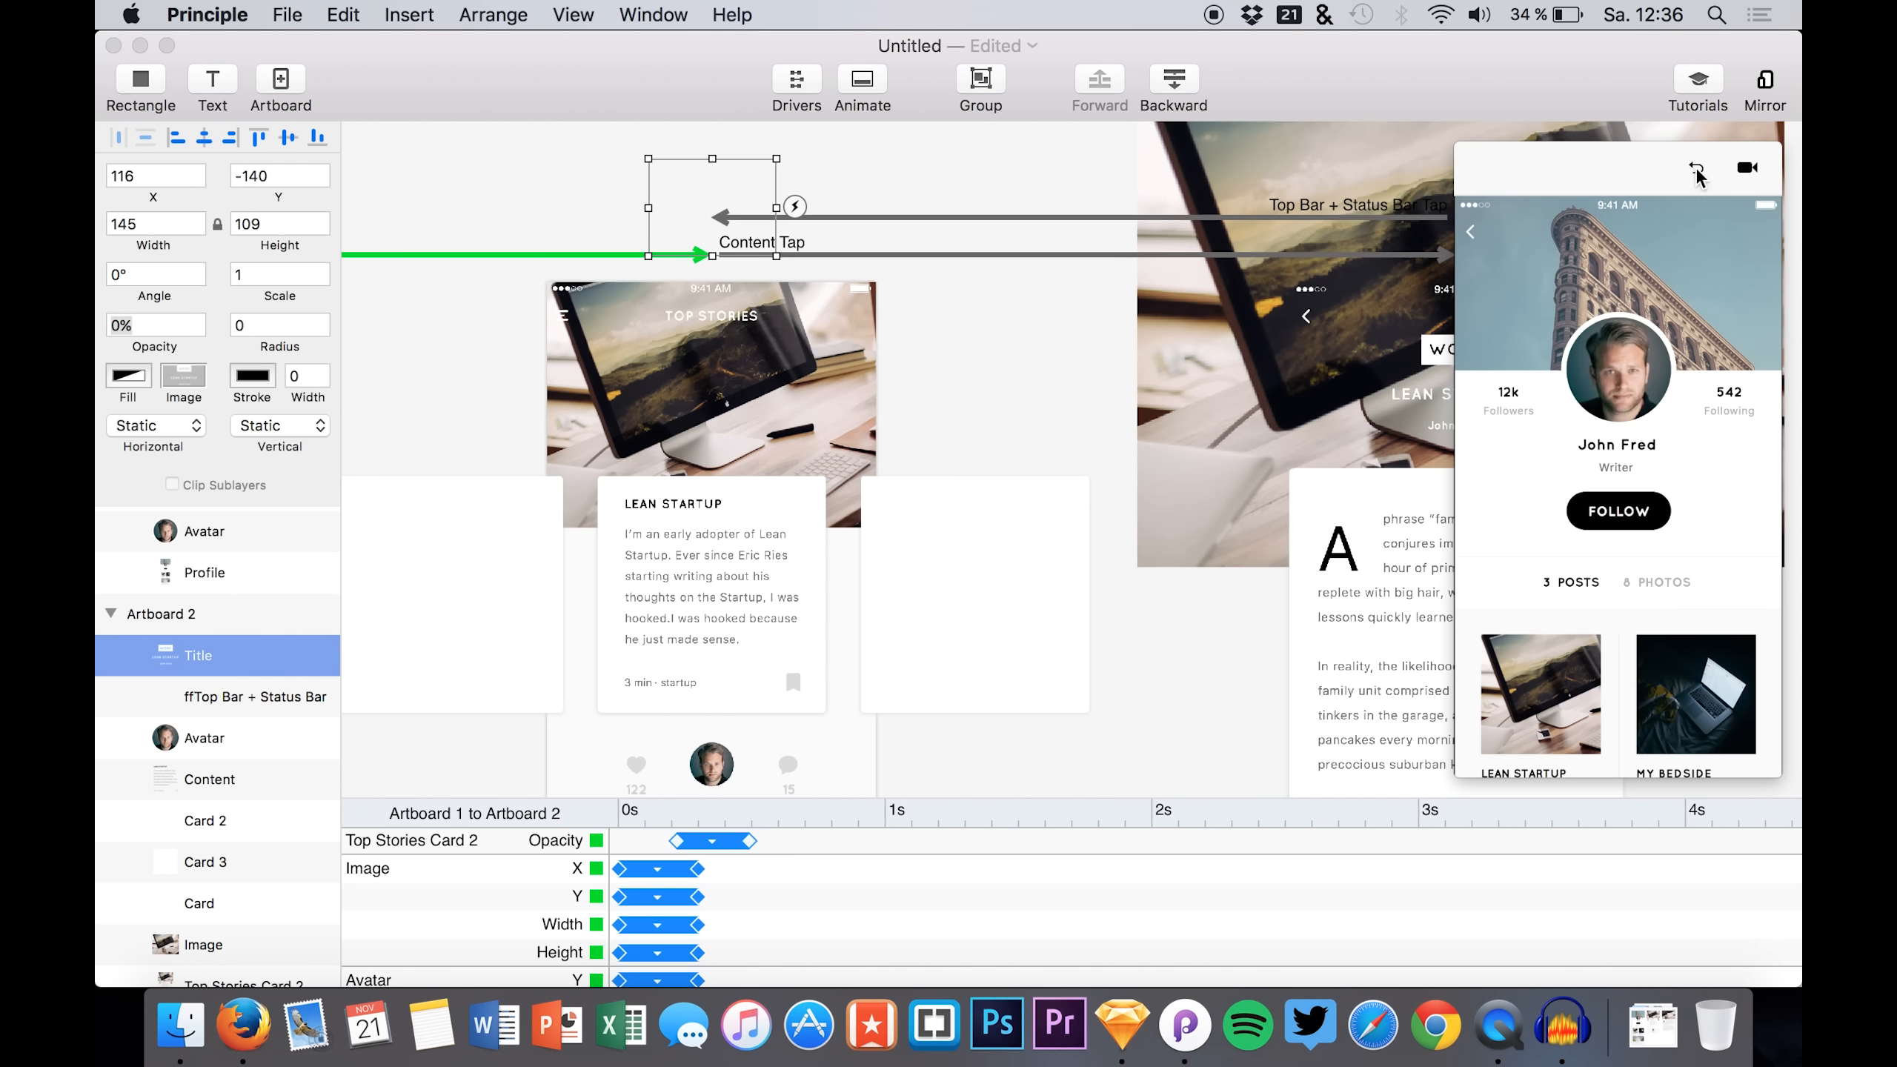
- Move Artboard 2's hidden Title down to Y -60
click(679, 205)
key(shift+Down)
key(shift+Down)
key(shift+Down)
key(shift+Down)
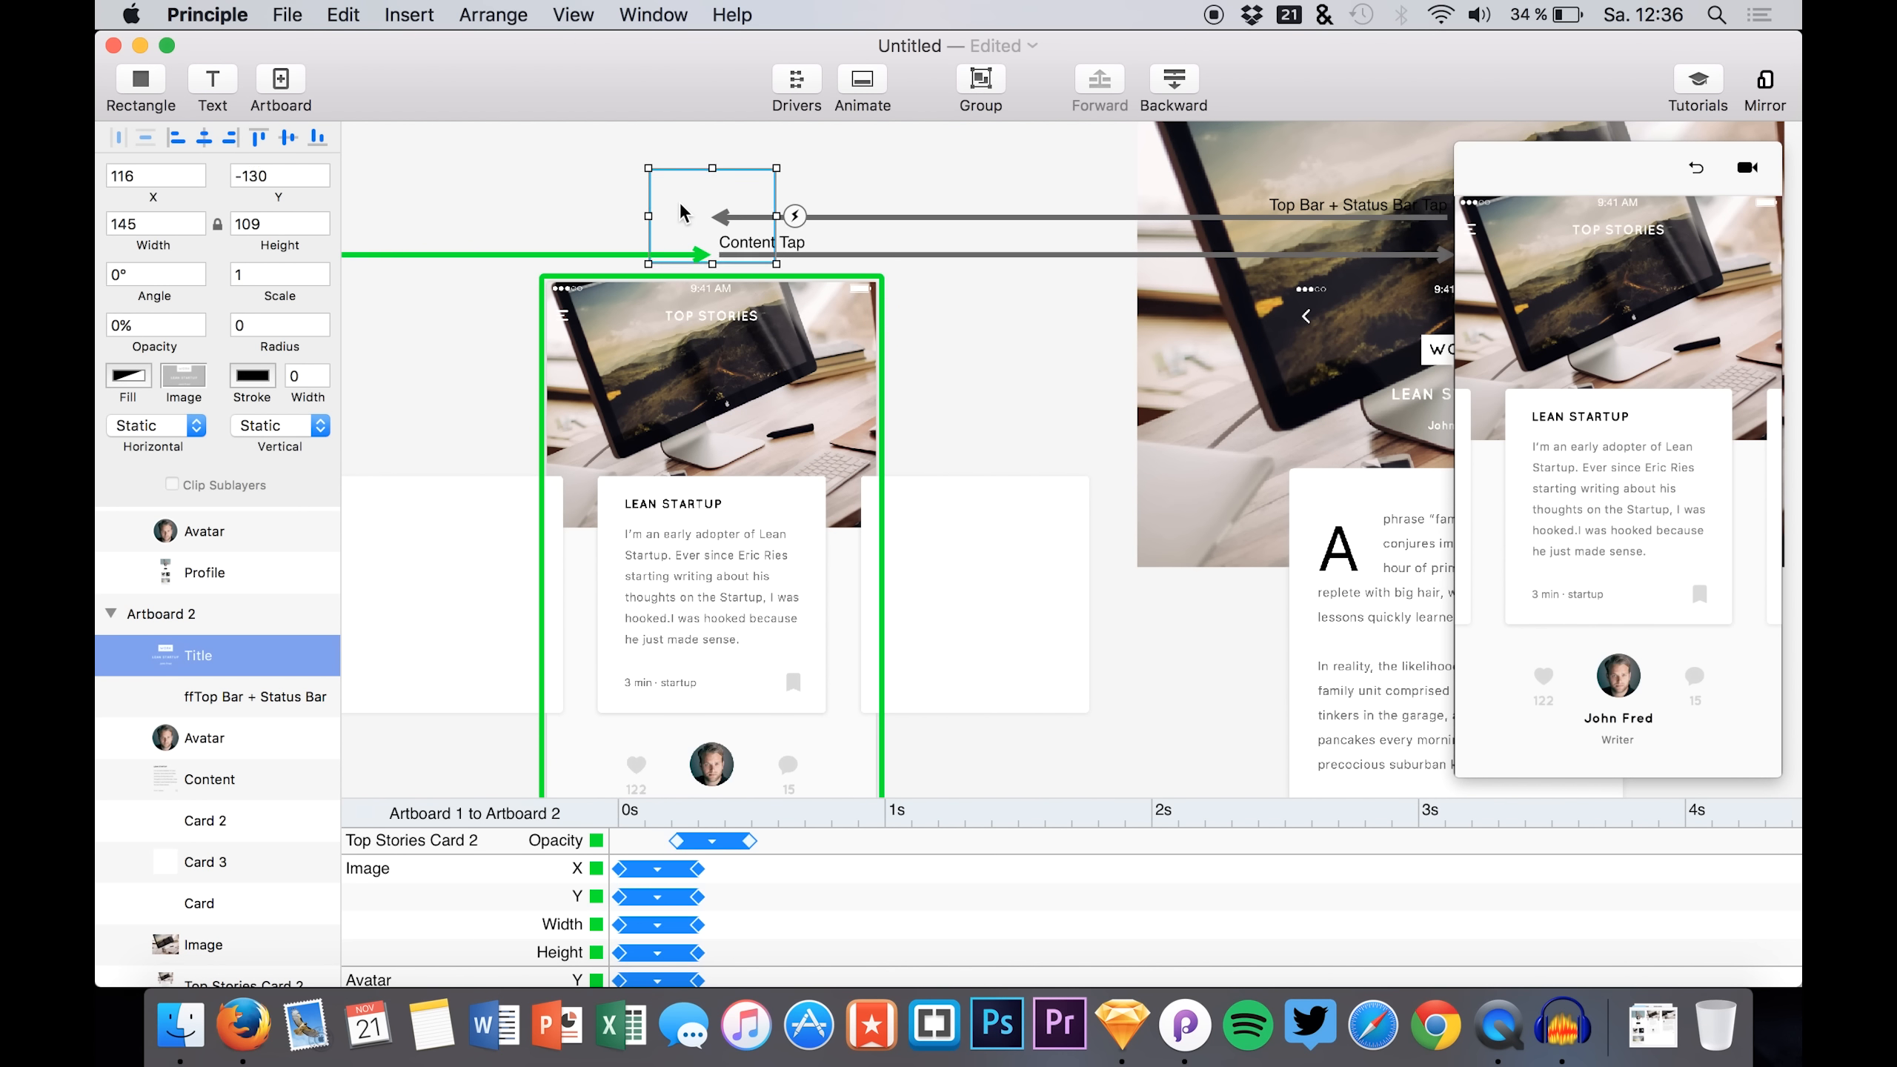
key(shift+Down)
key(shift+Down)
key(shift+Down)
key(shift+Down)
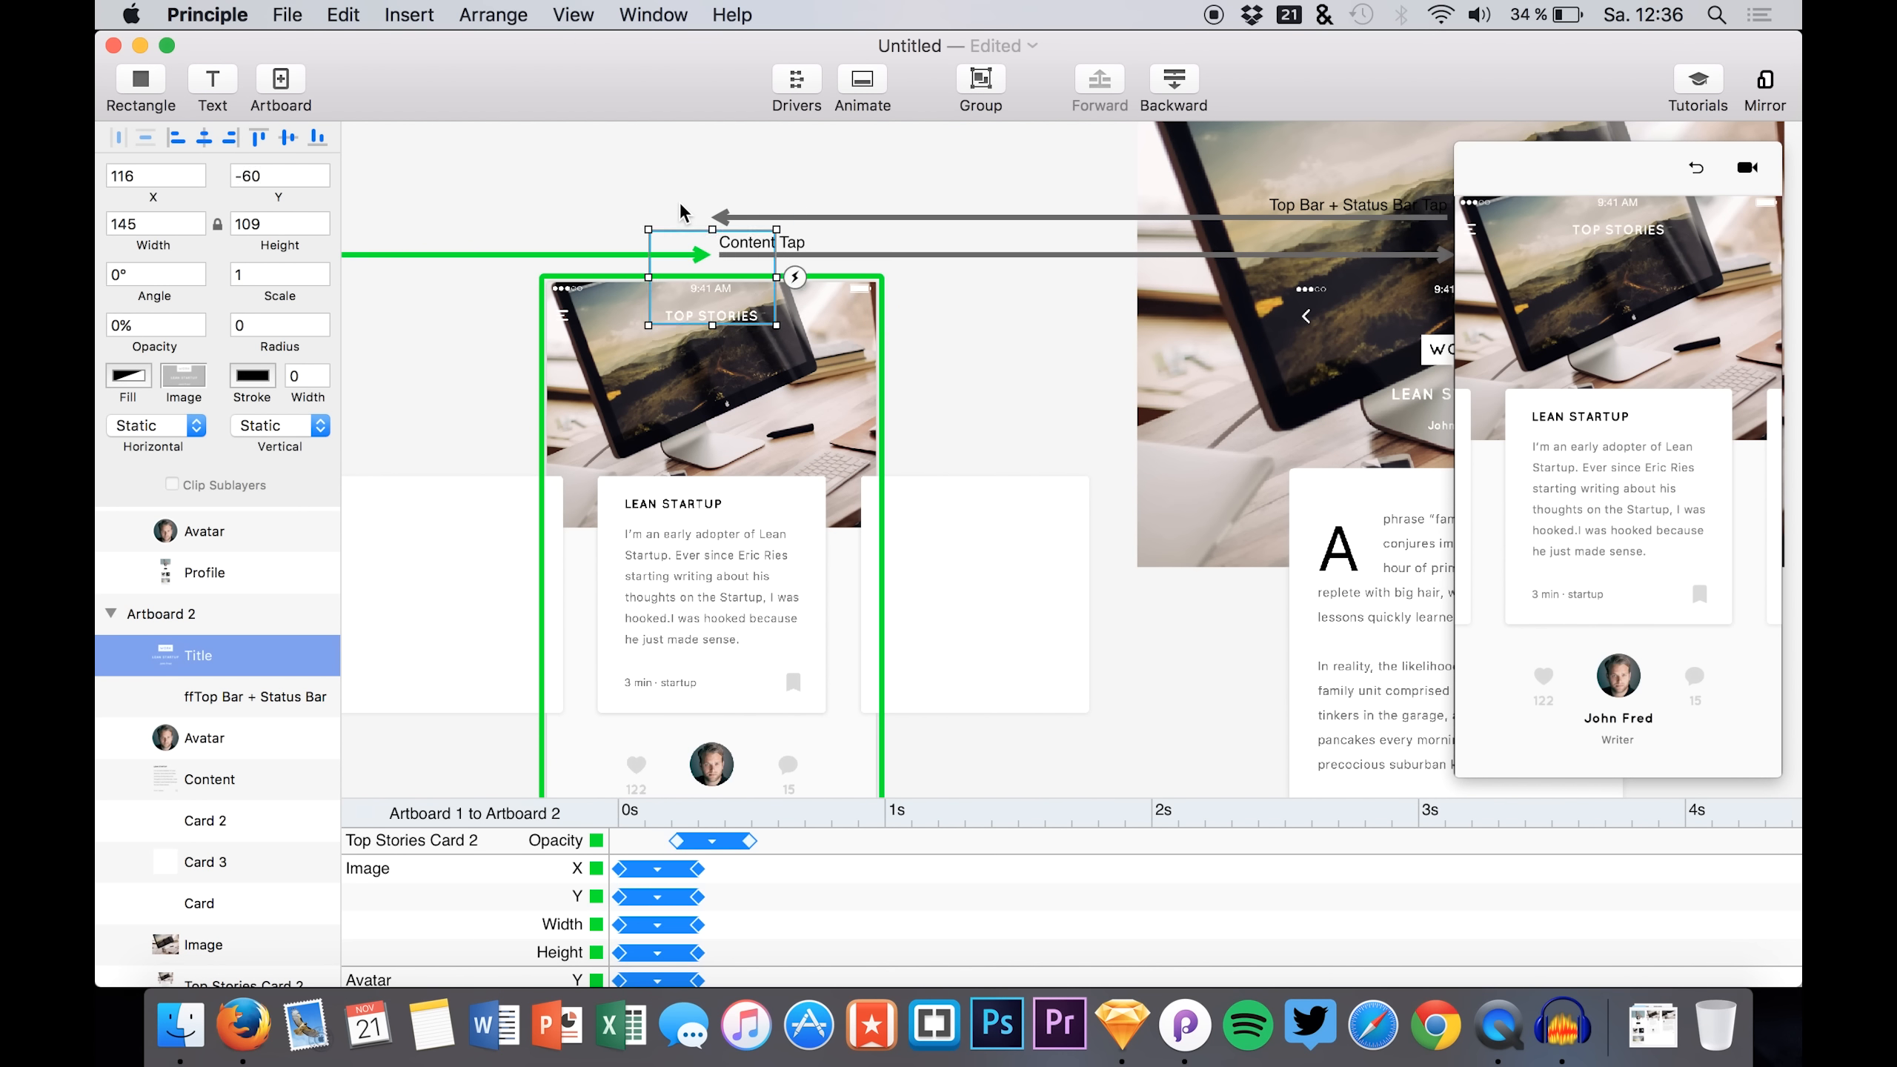
- Restart the preview and go from the profile through Top Stories to the detail story to check the title's entrance
click(1696, 170)
click(1586, 655)
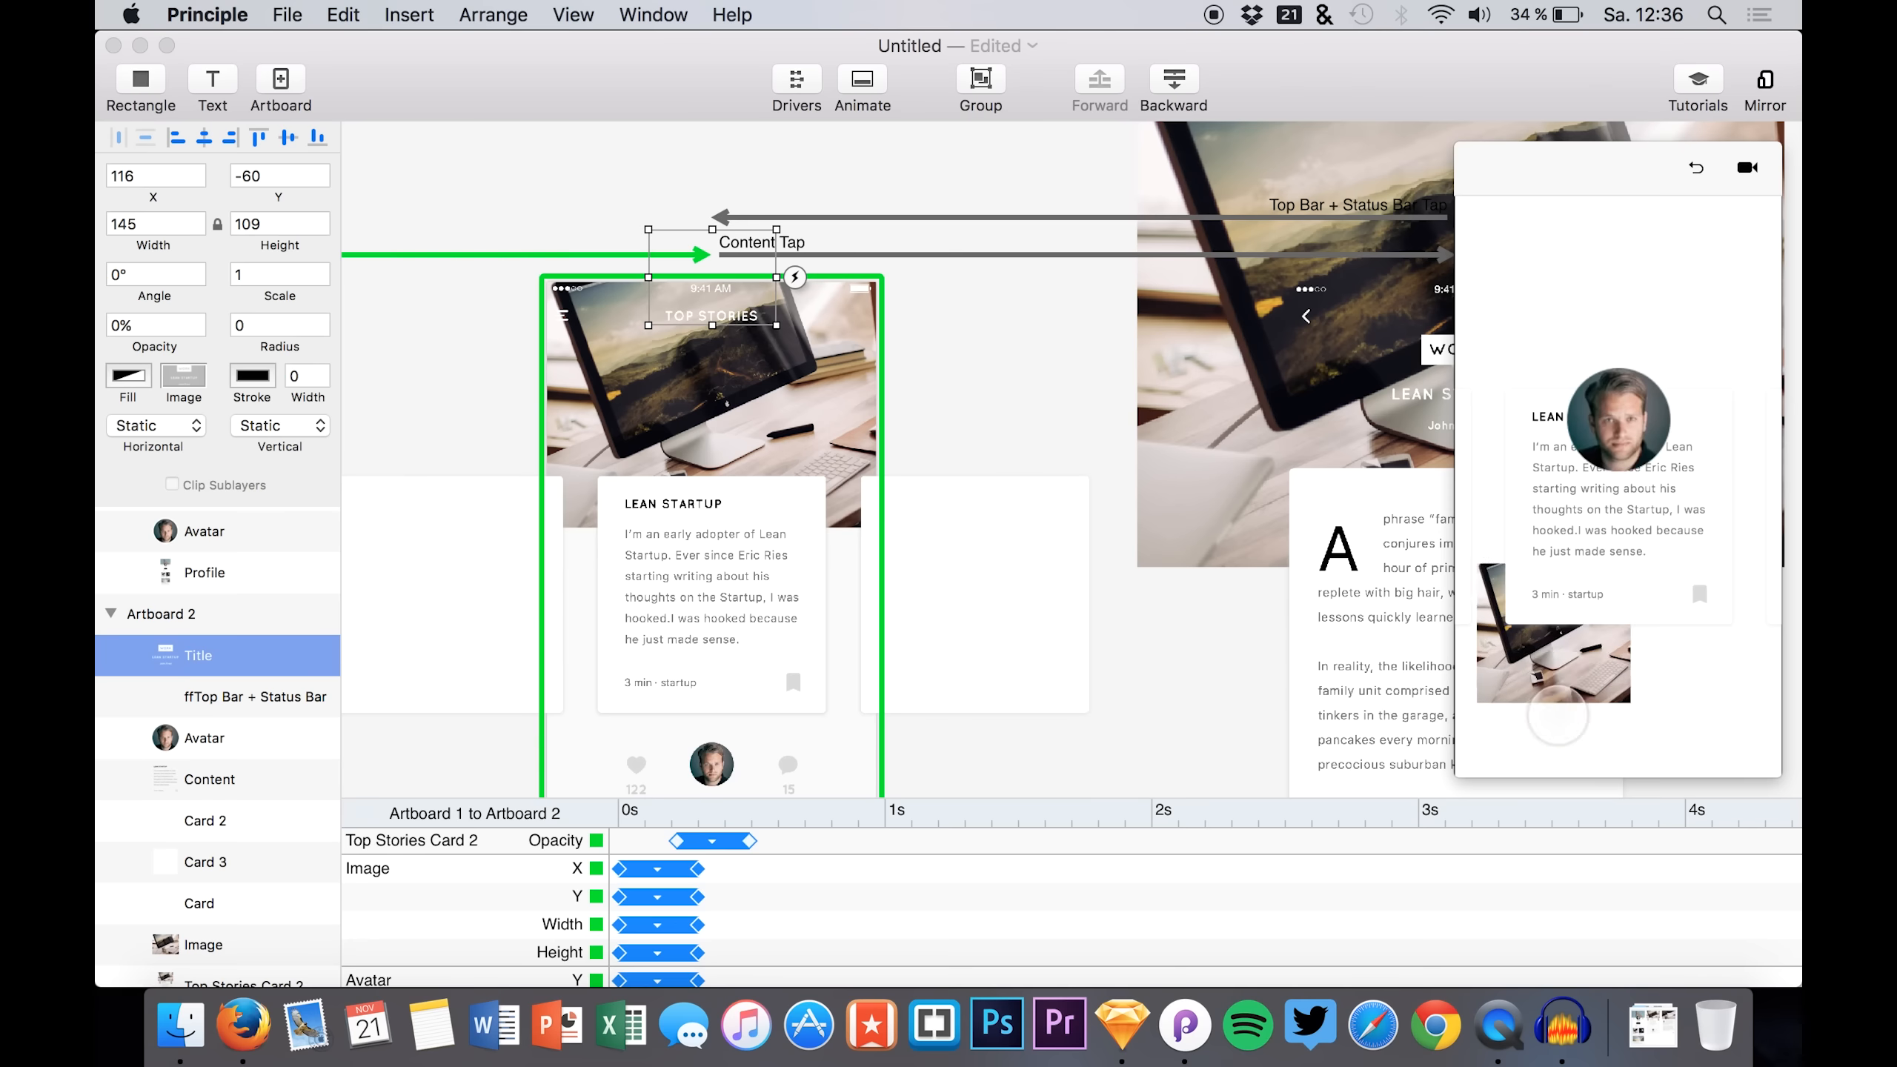
click(1584, 575)
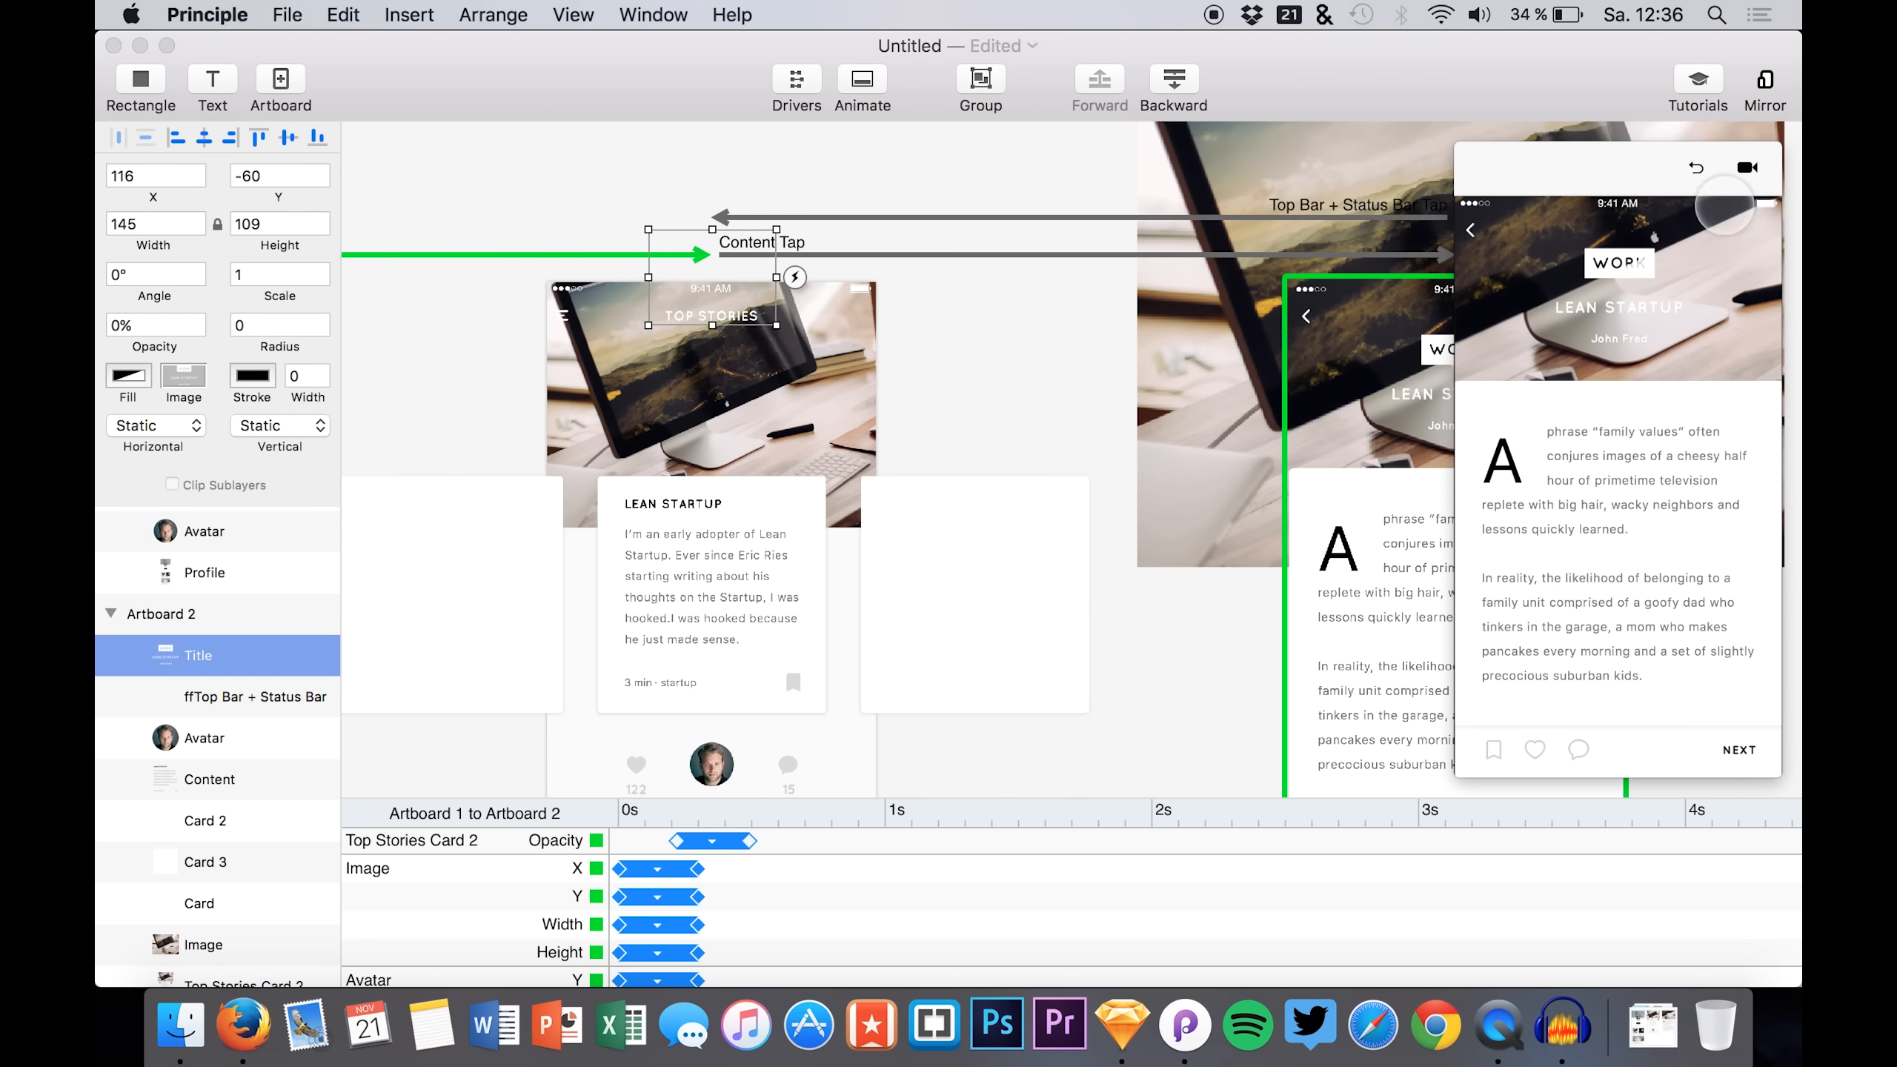
- Nudge Artboard 3's Title up slightly and move its background Image to X -166, Y -234
scroll(1323, 299, right, 5)
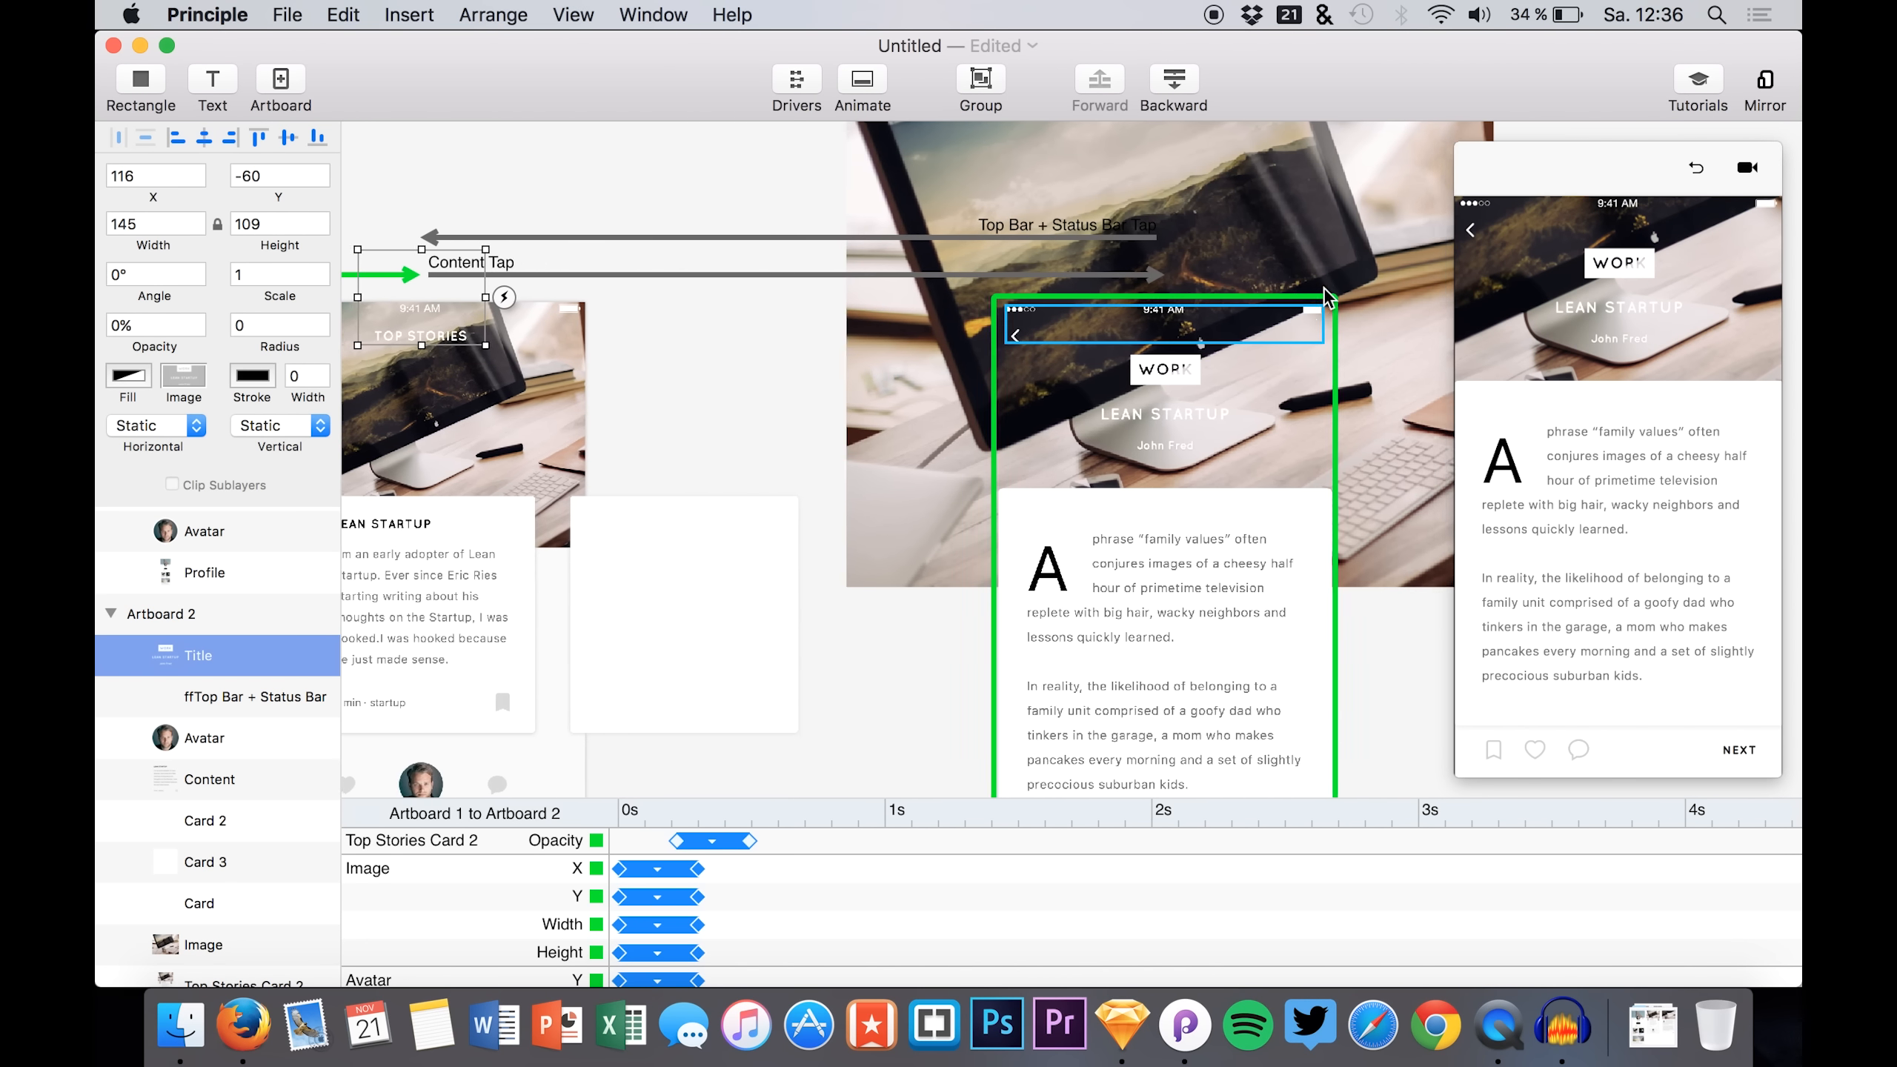
click(1150, 422)
key(Up)
key(Up)
key(Up)
key(Up)
key(Up)
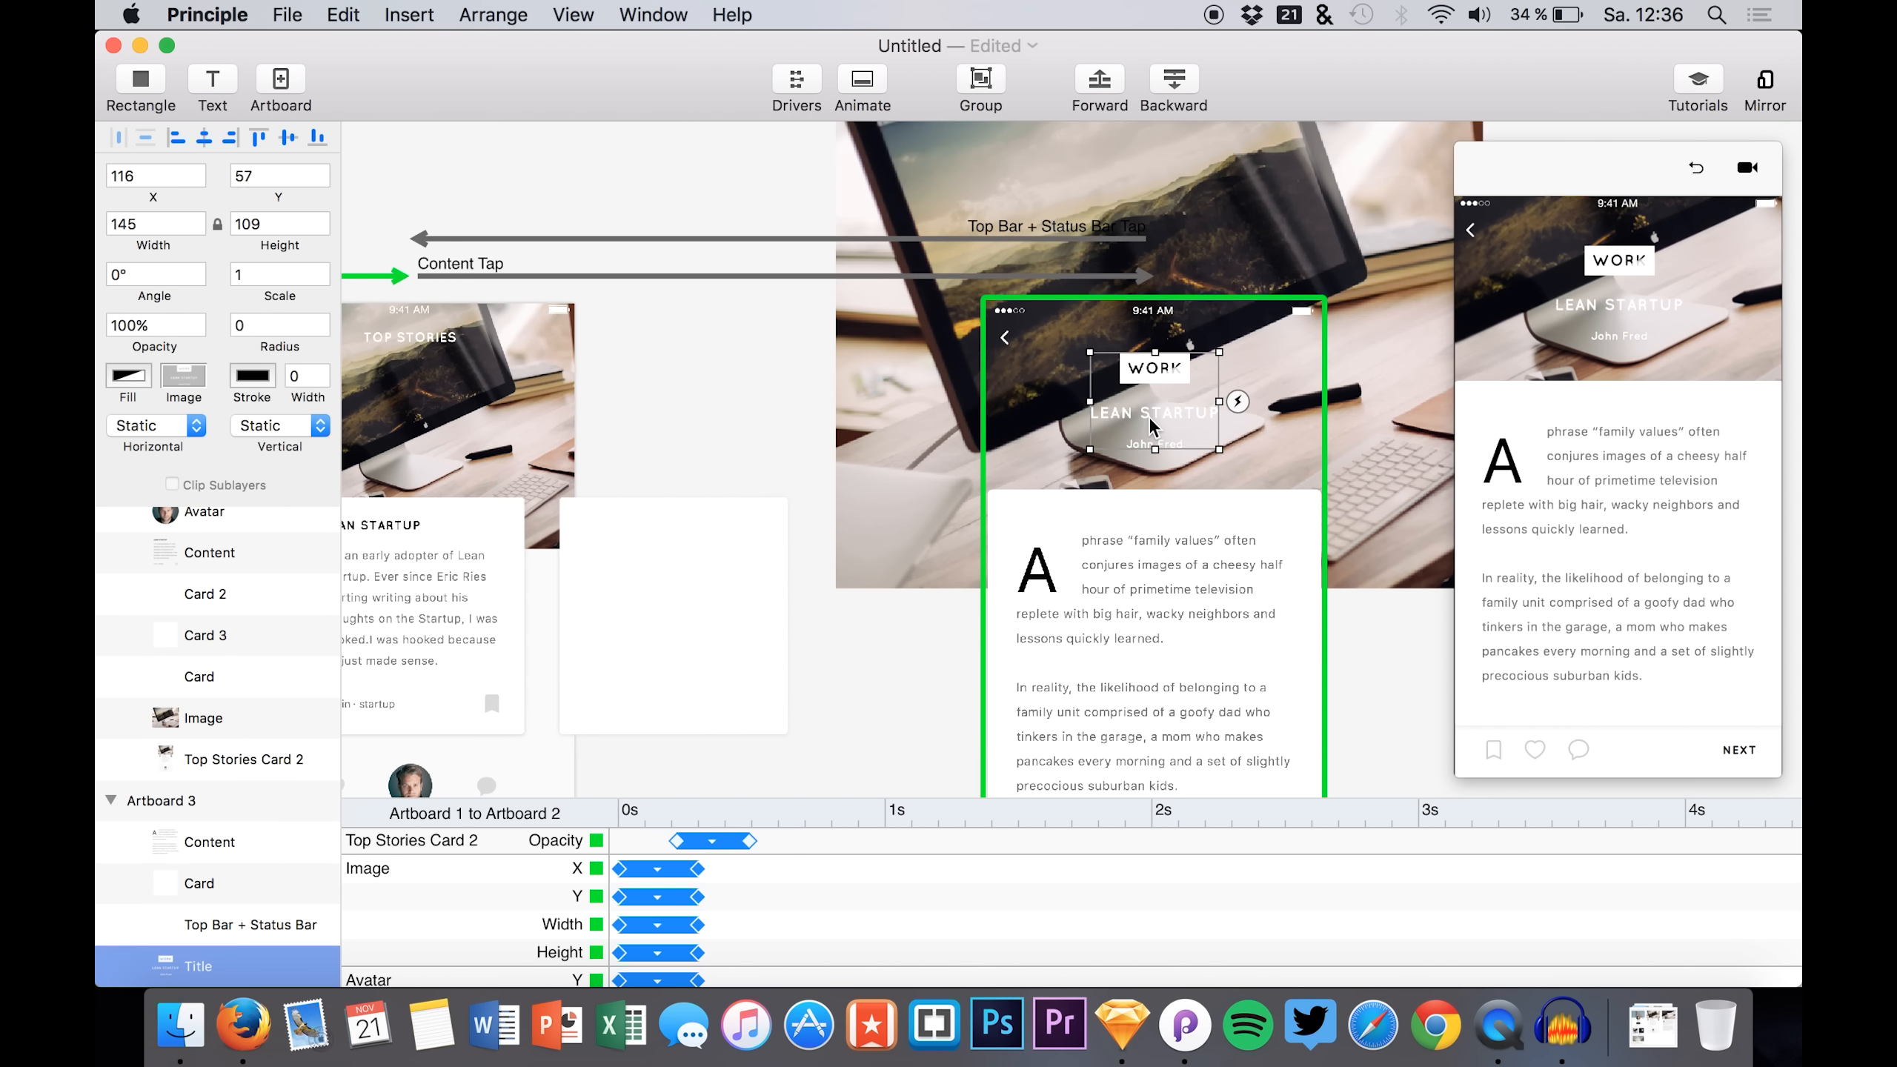
click(870, 432)
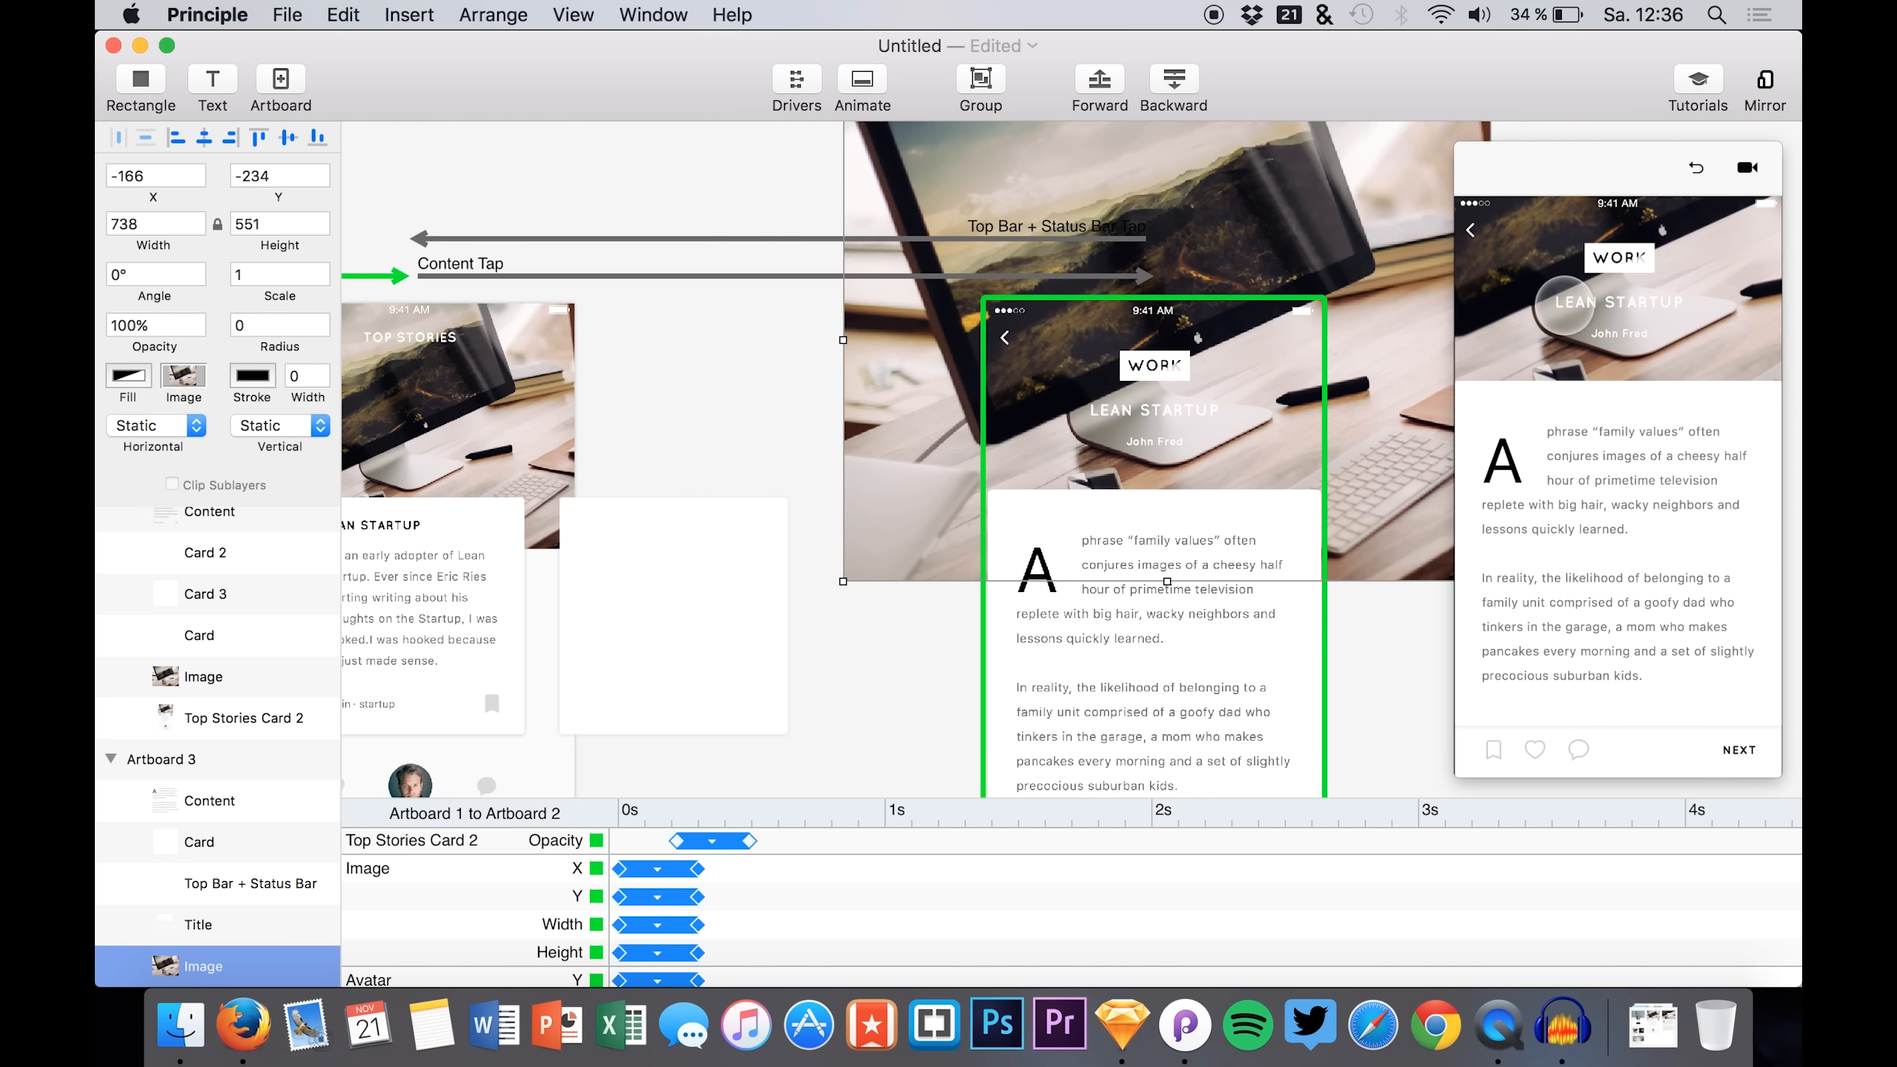
- Switch the preview repeatedly between Top Stories and the detail story to examine the title, image and card morphing
click(1470, 230)
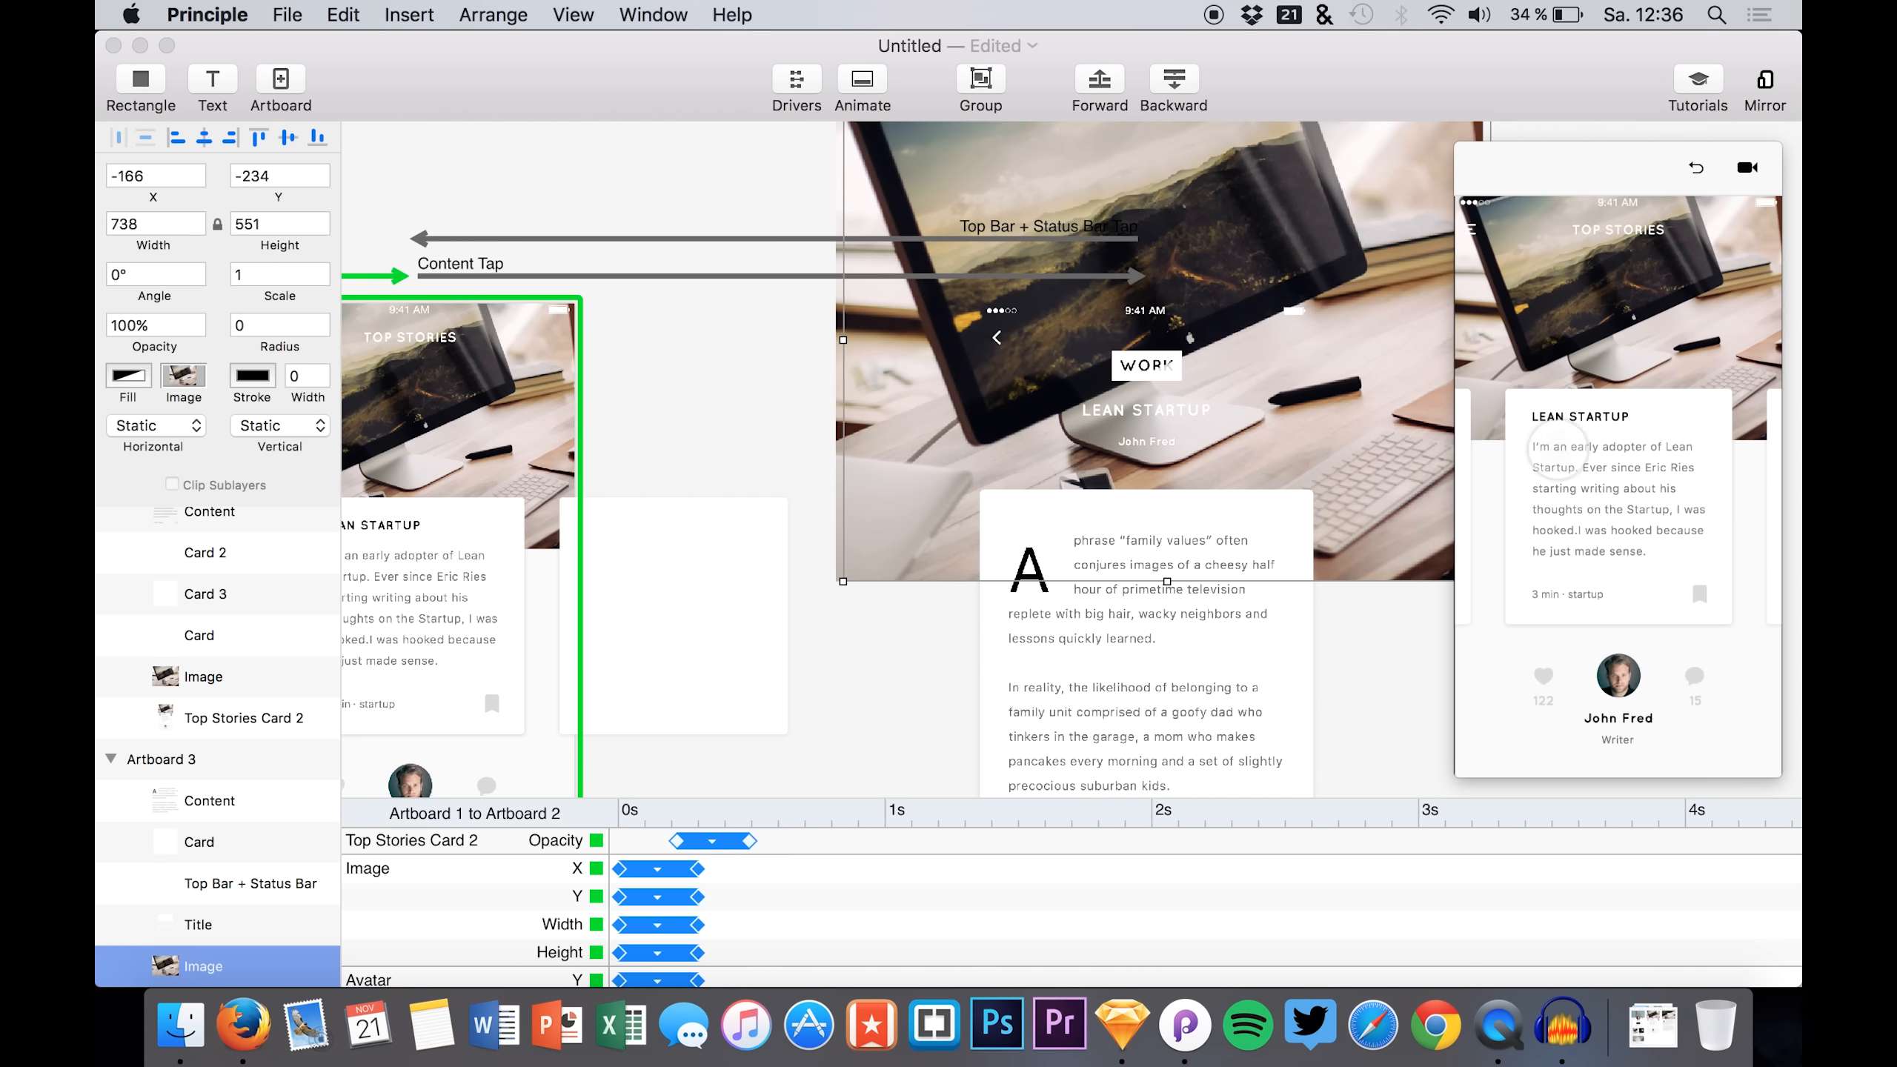
click(1561, 457)
click(1469, 230)
click(1542, 476)
click(1485, 203)
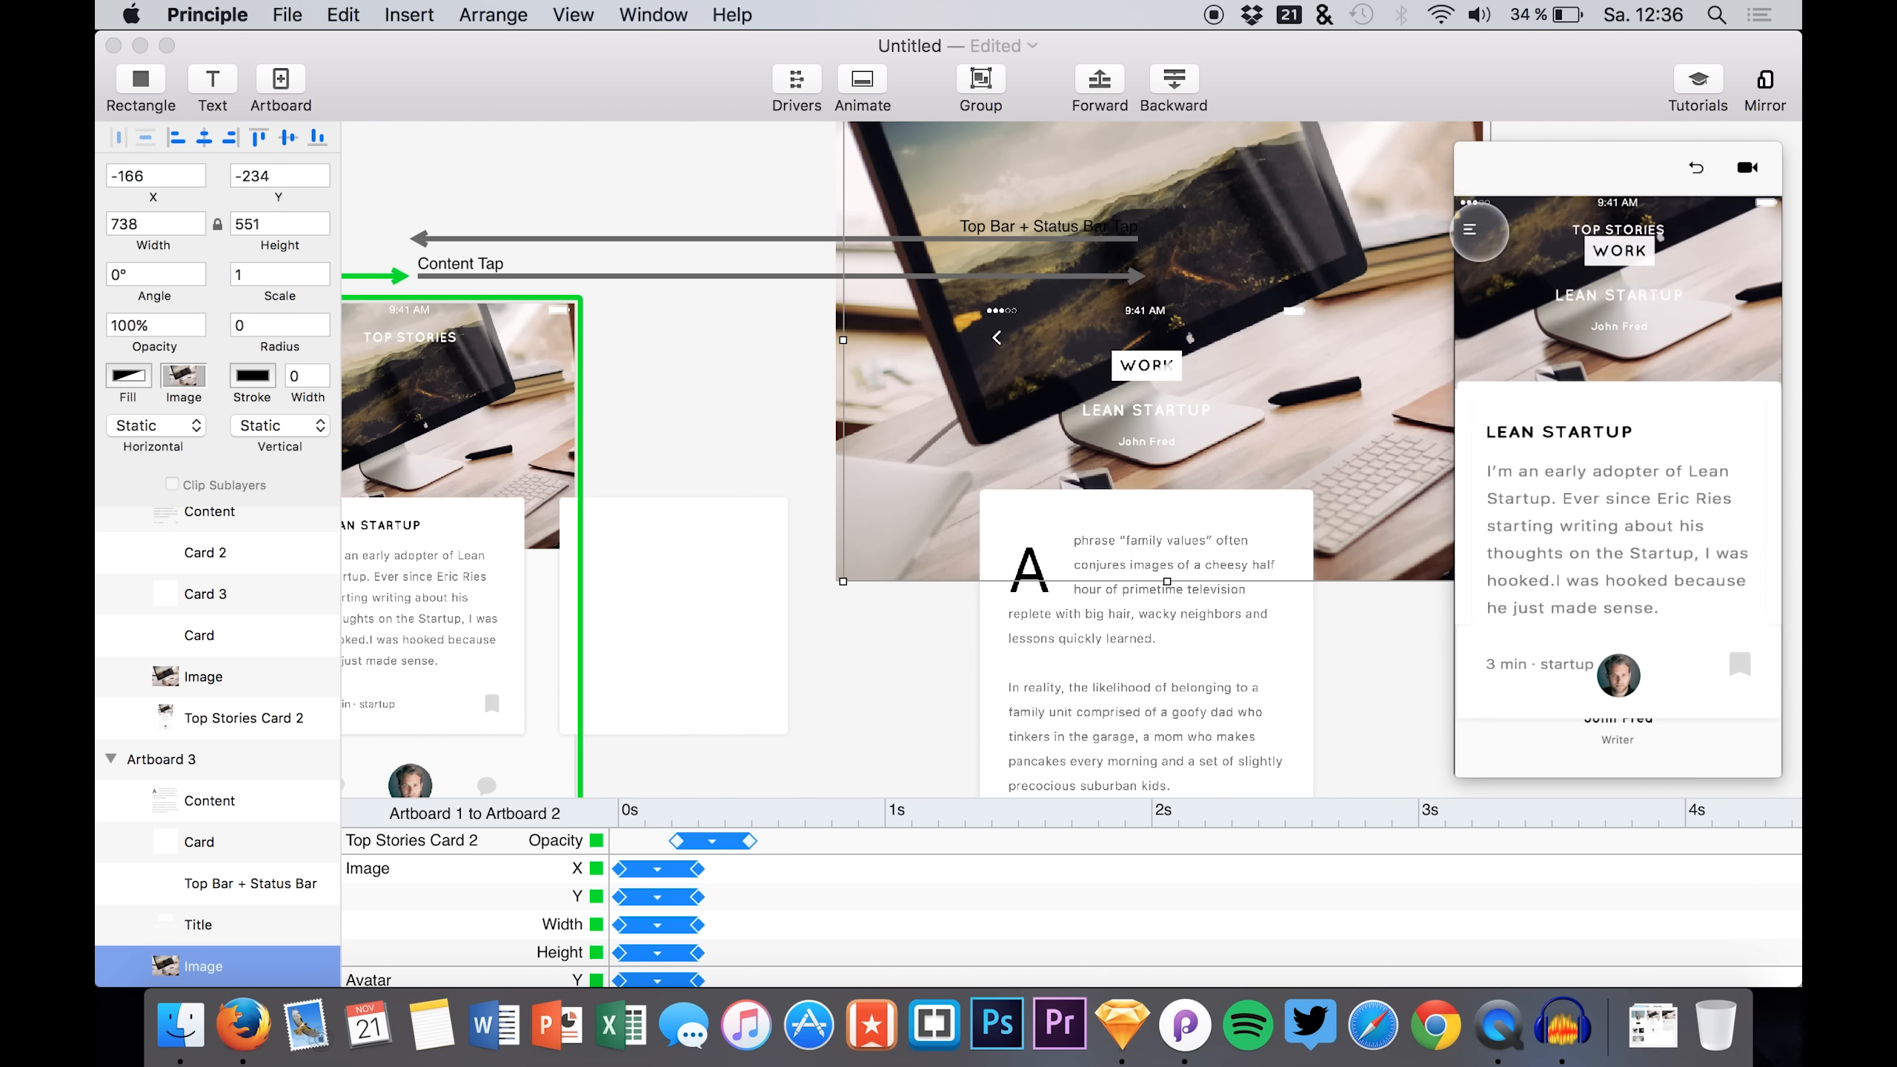
click(1565, 469)
click(1478, 226)
click(1564, 498)
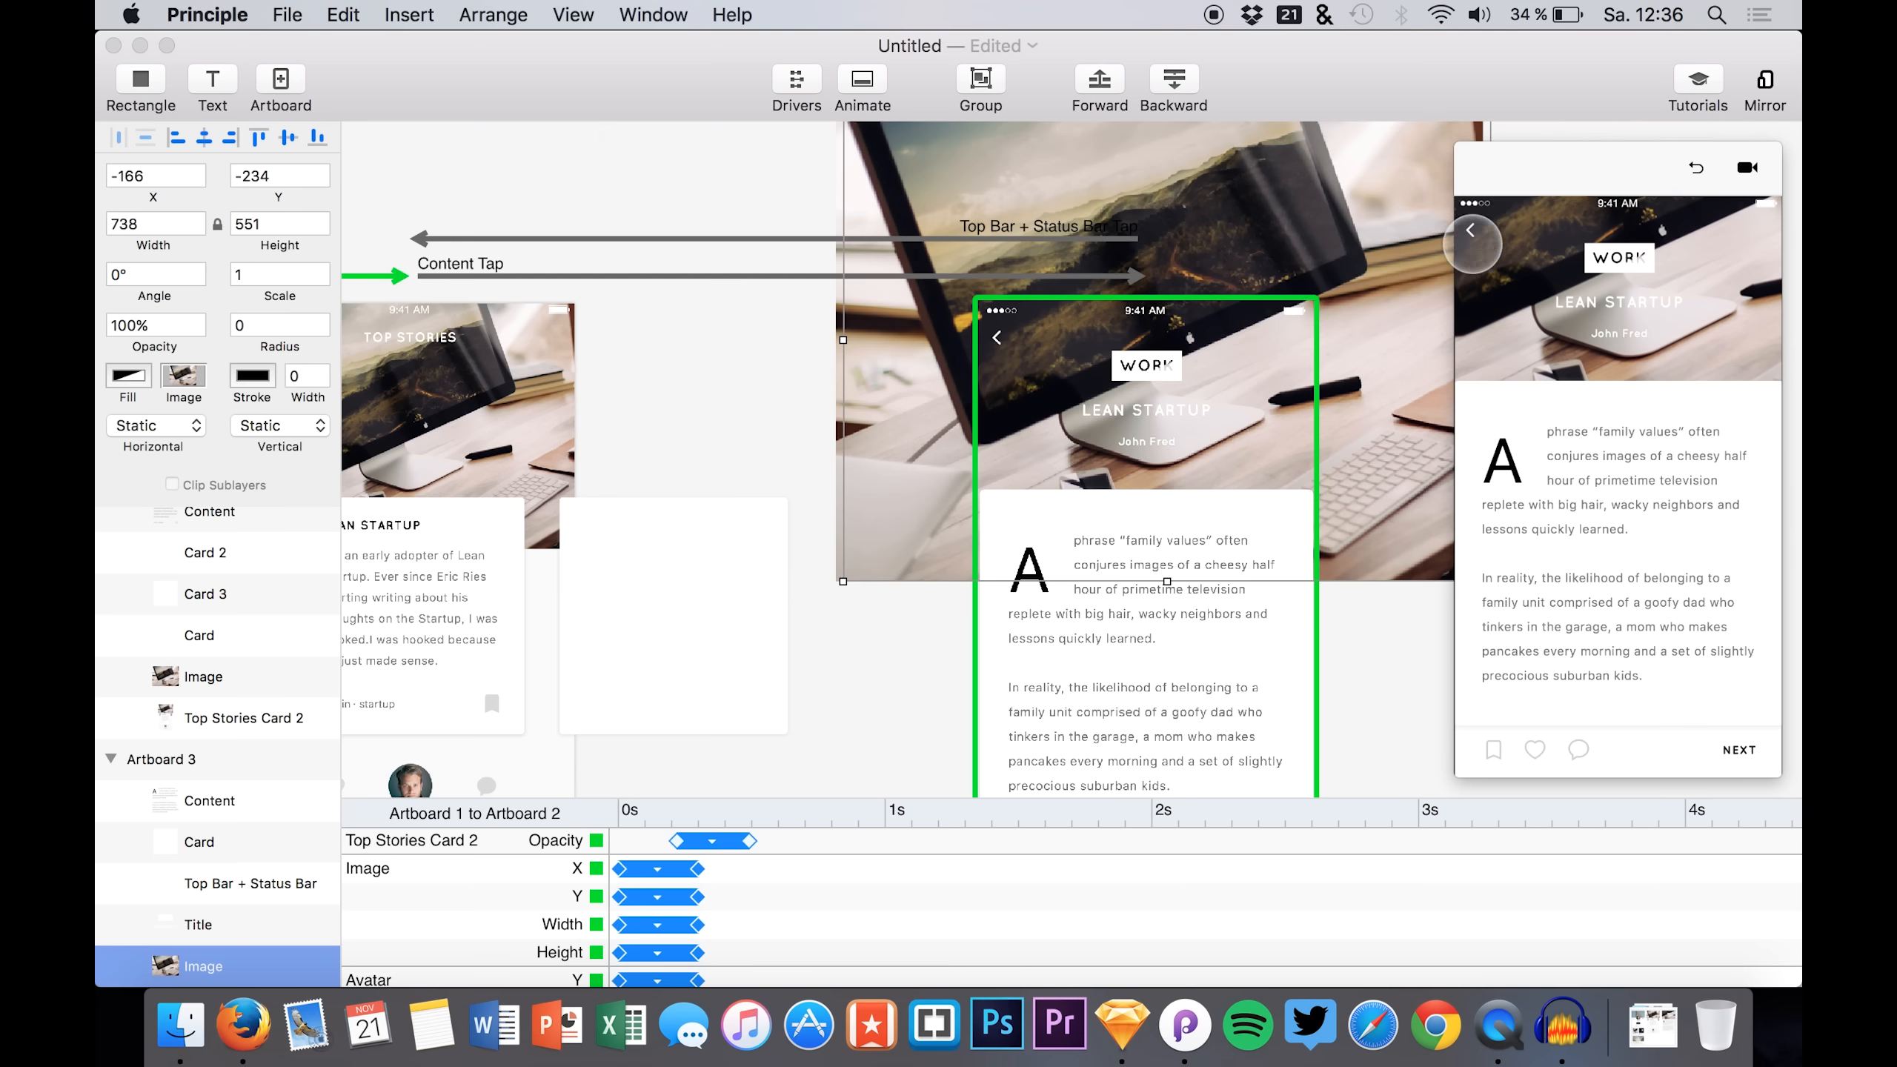
click(1470, 224)
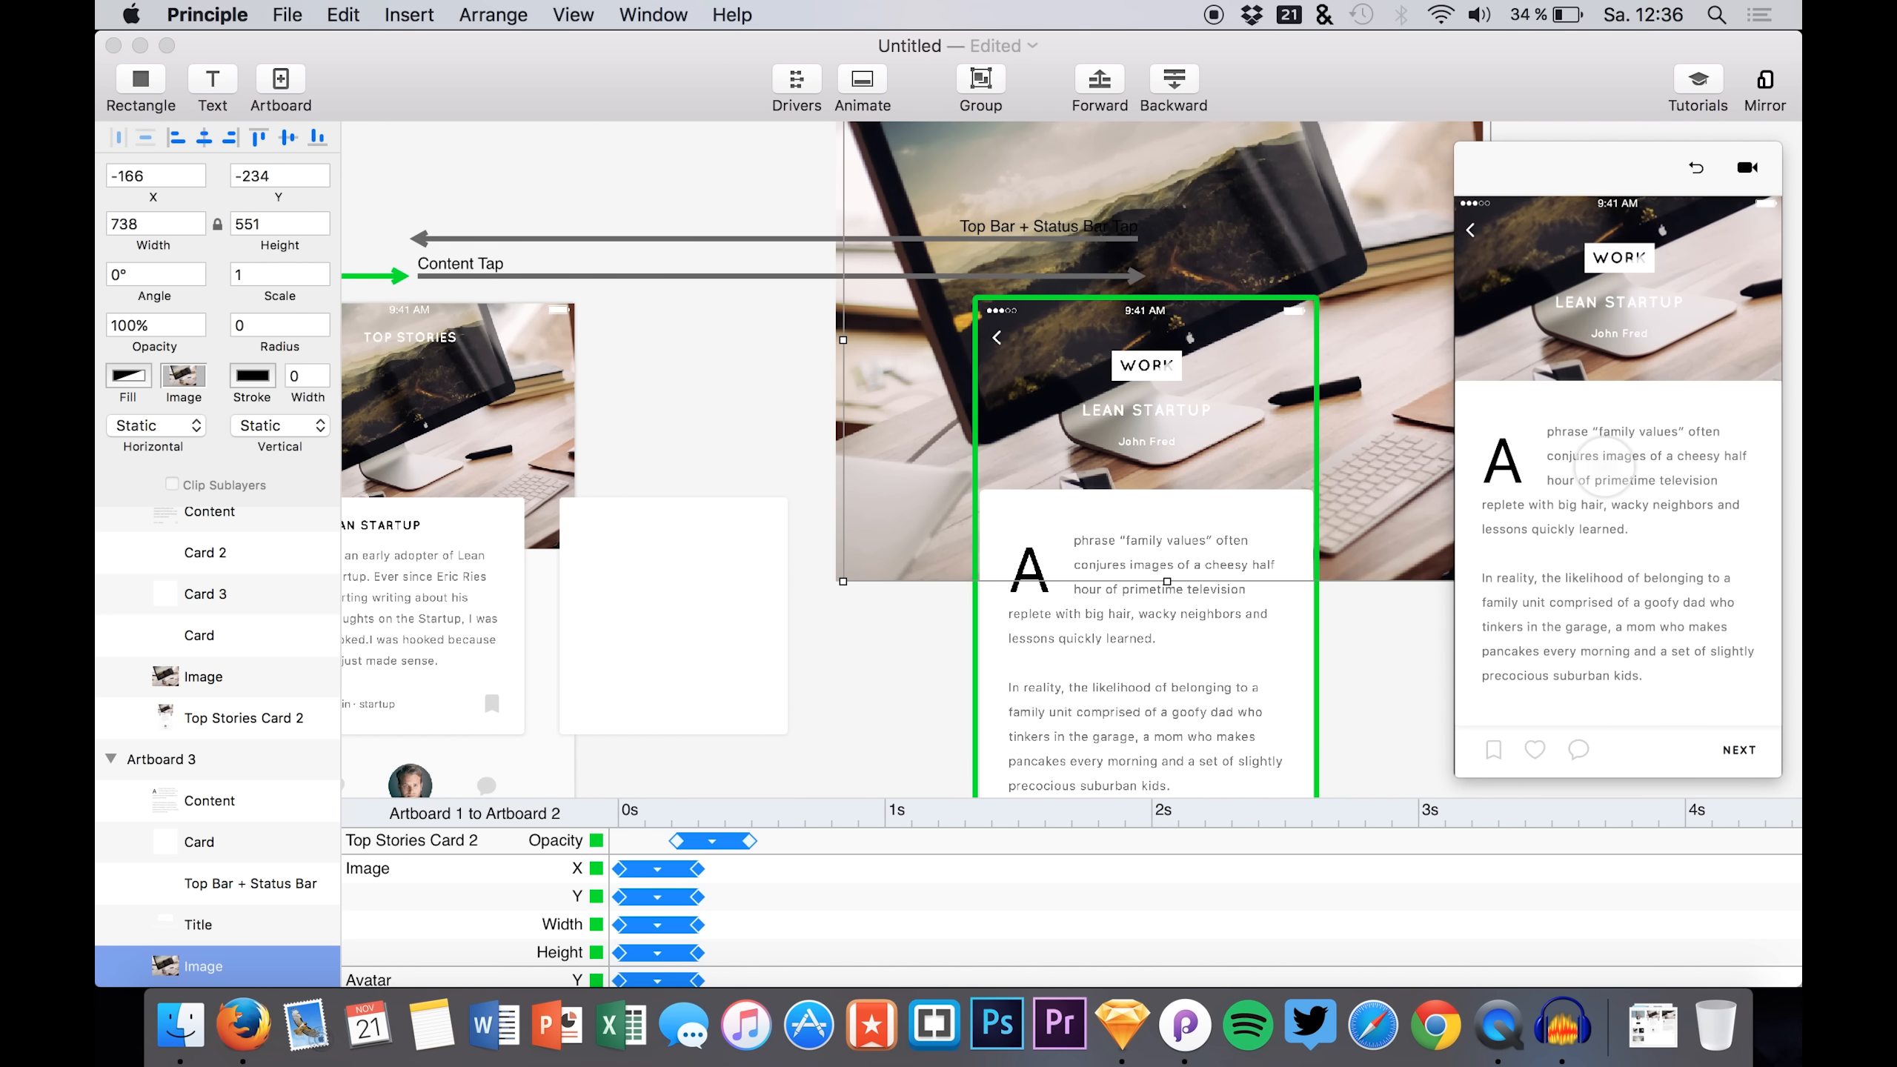
click(1485, 230)
click(1582, 485)
click(1481, 240)
click(1601, 477)
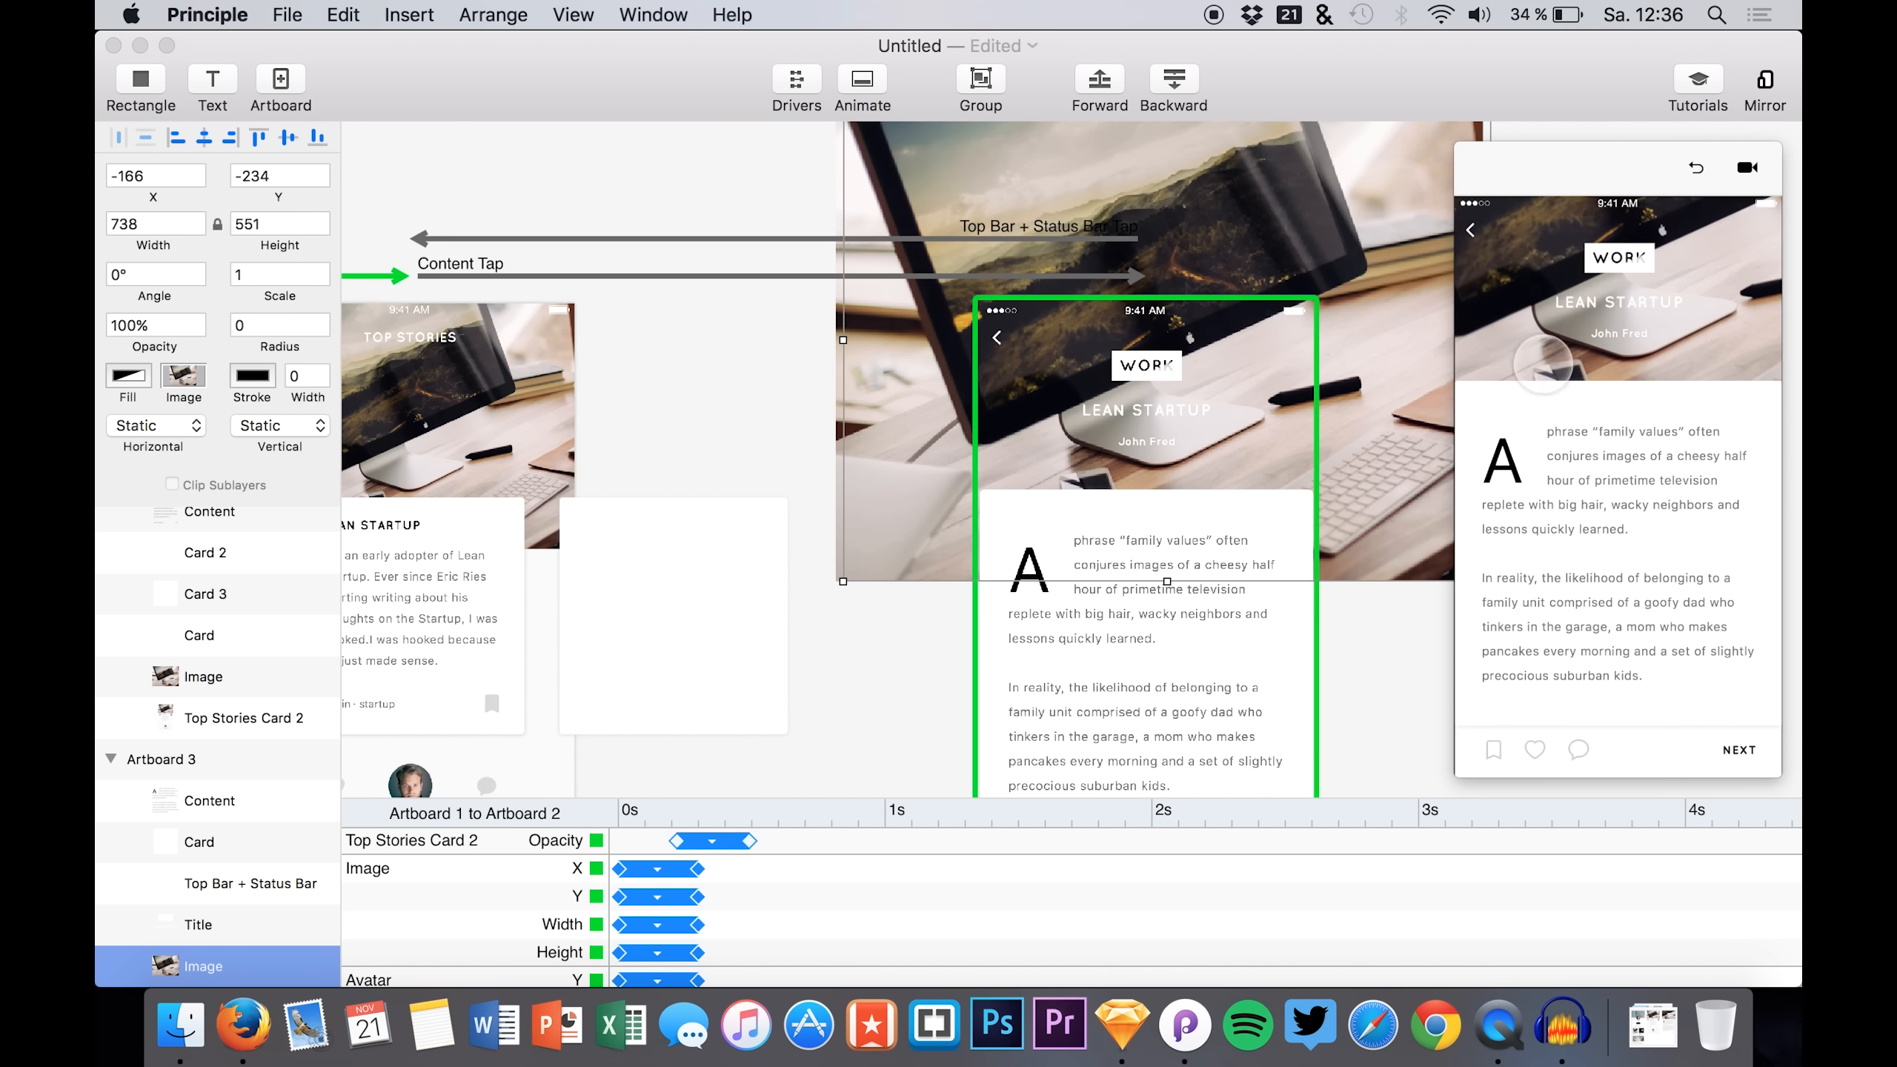
click(1484, 224)
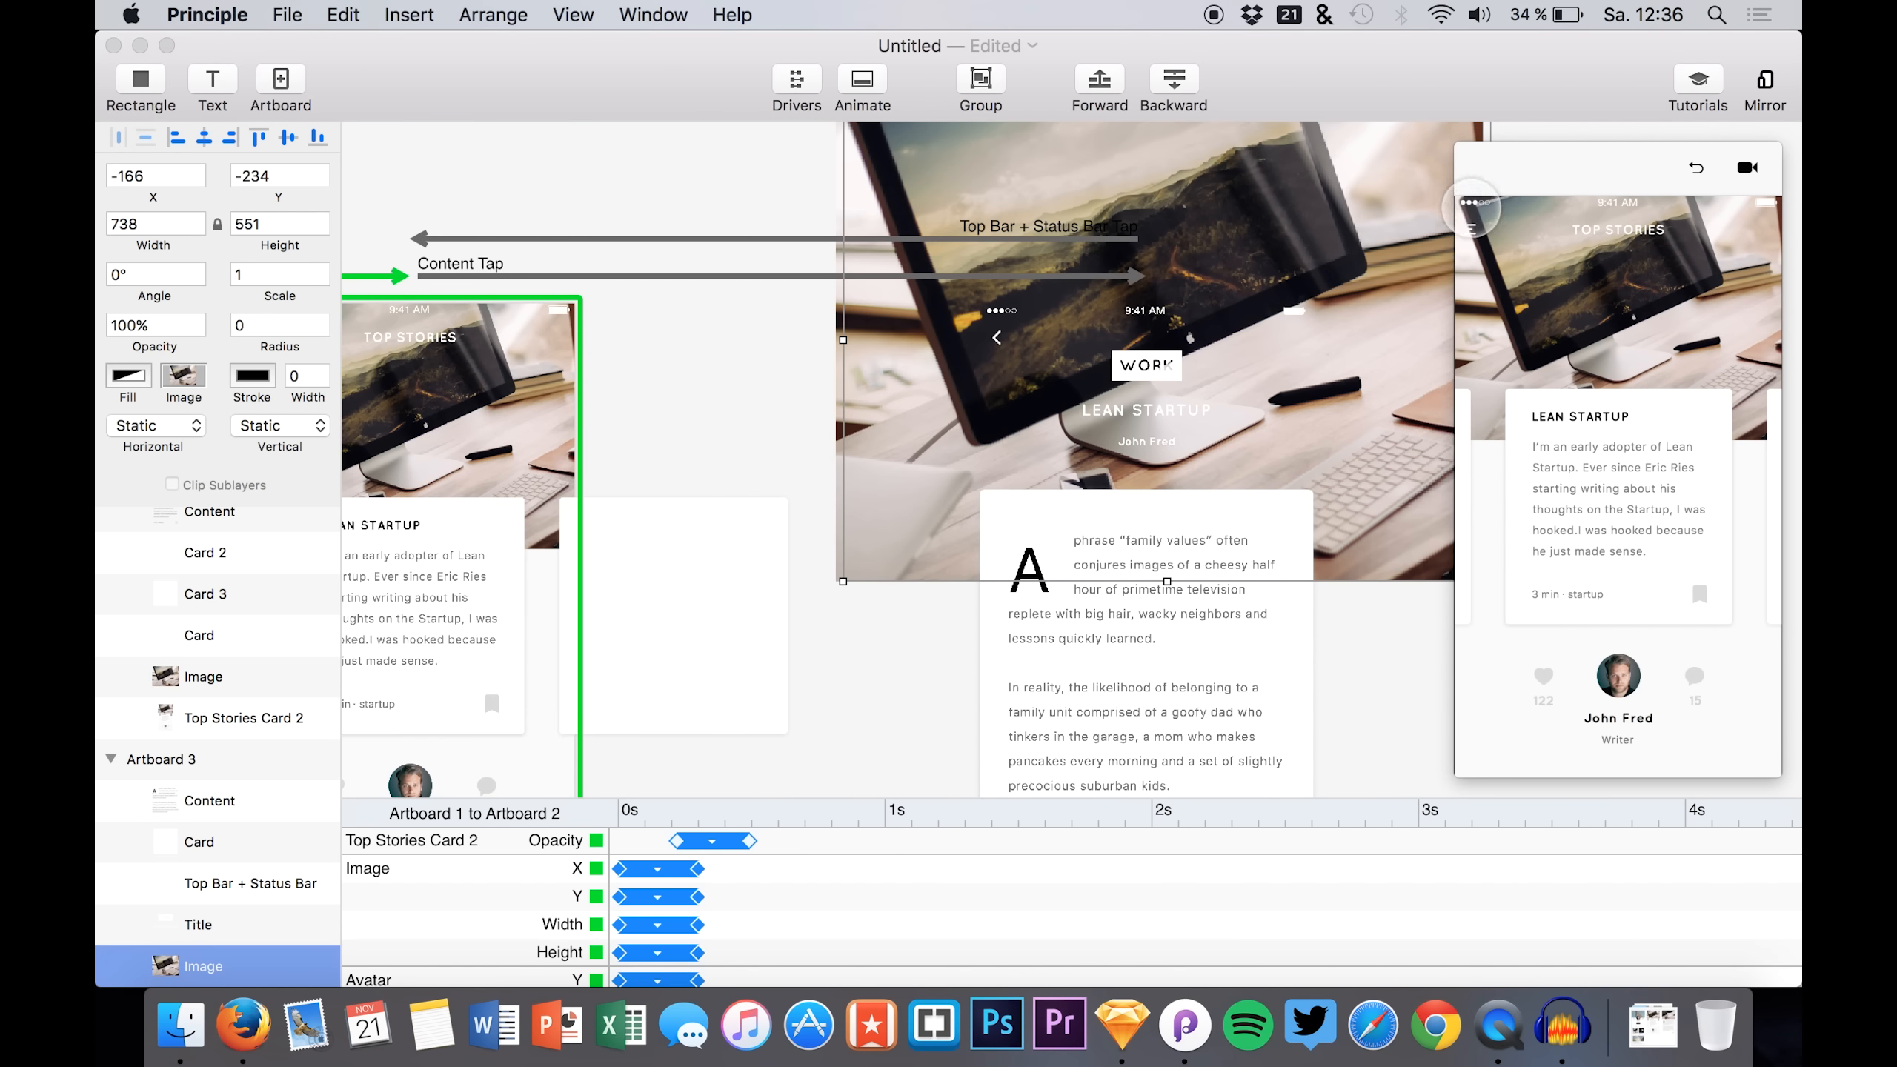
- Add a Tap transition from the ffTop Bar + Status Bar layer in Artboard 2 back to Artboard 1
click(1288, 258)
scroll(970, 302, left, 10)
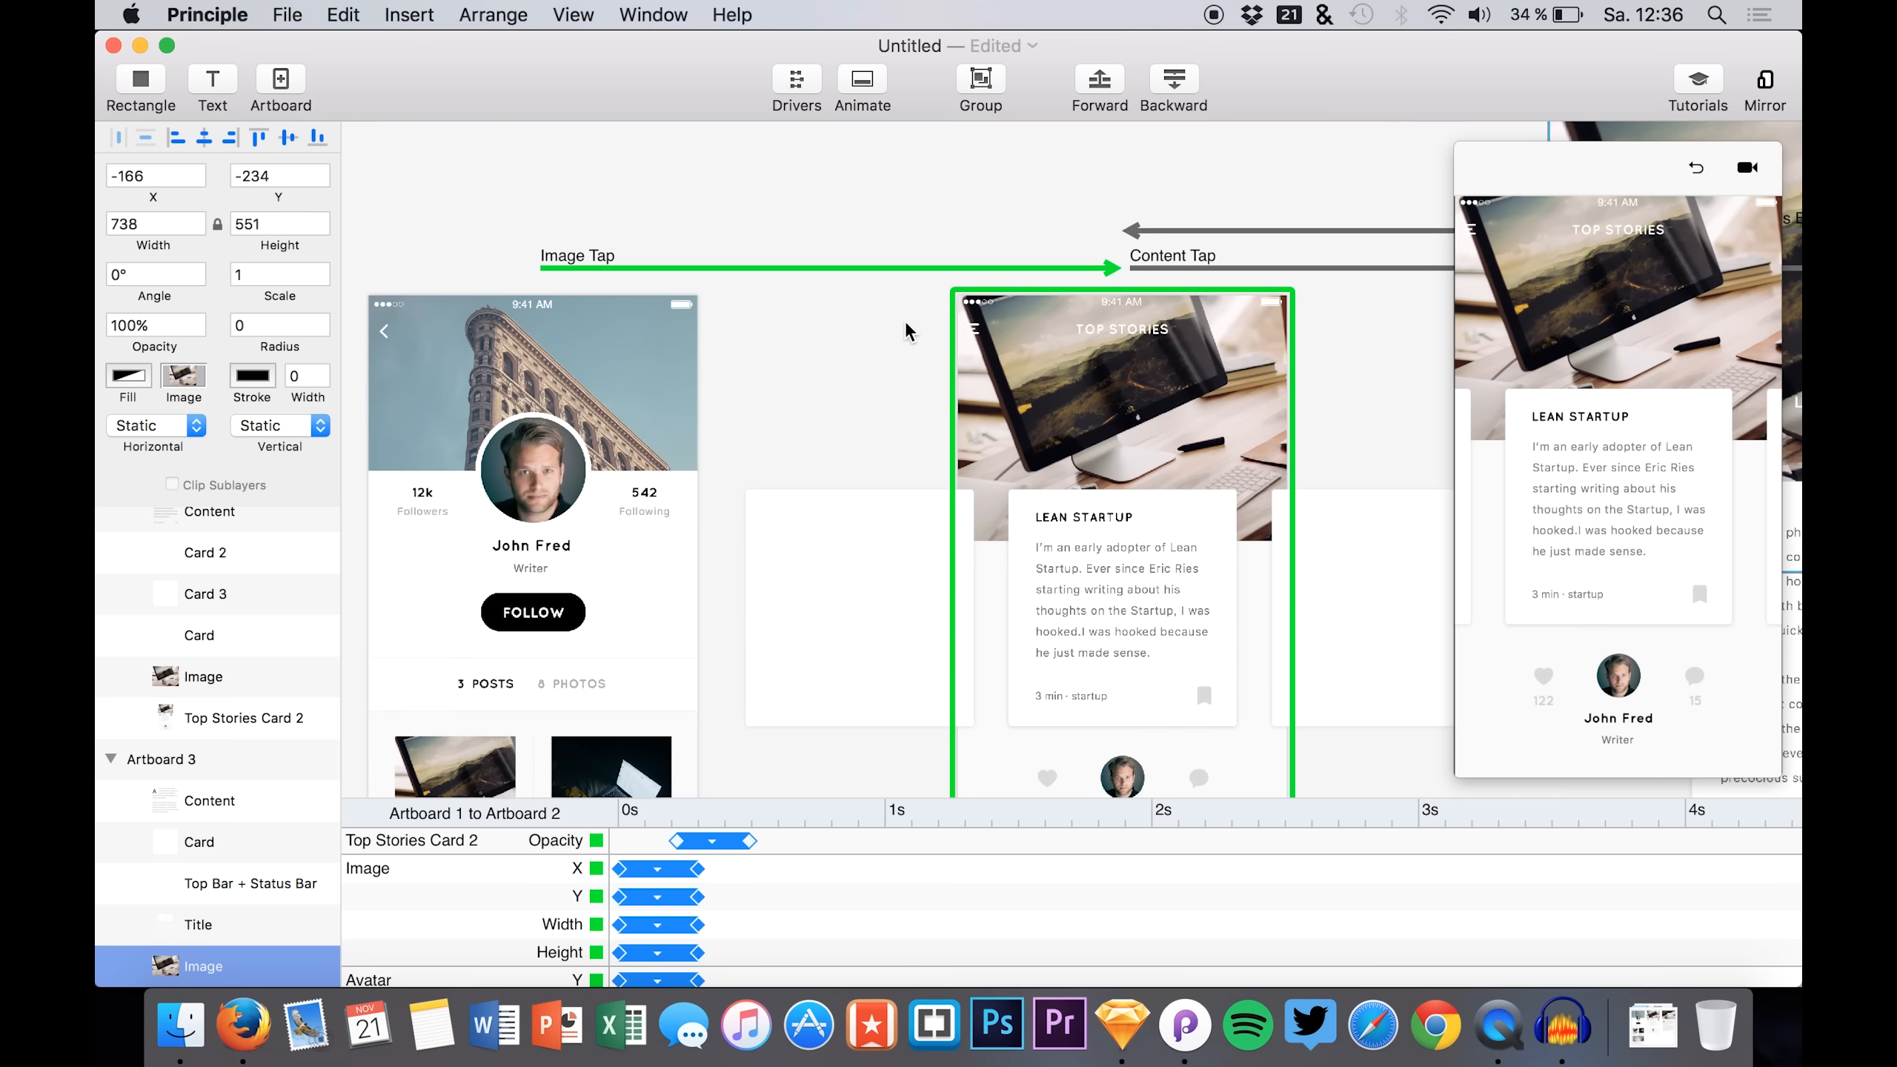
click(971, 331)
click(1301, 317)
drag(1329, 203, 572, 397)
- Test the new back link in the preview by returning to the profile, then opening Top Stories and the detail story again
click(1497, 220)
click(1497, 220)
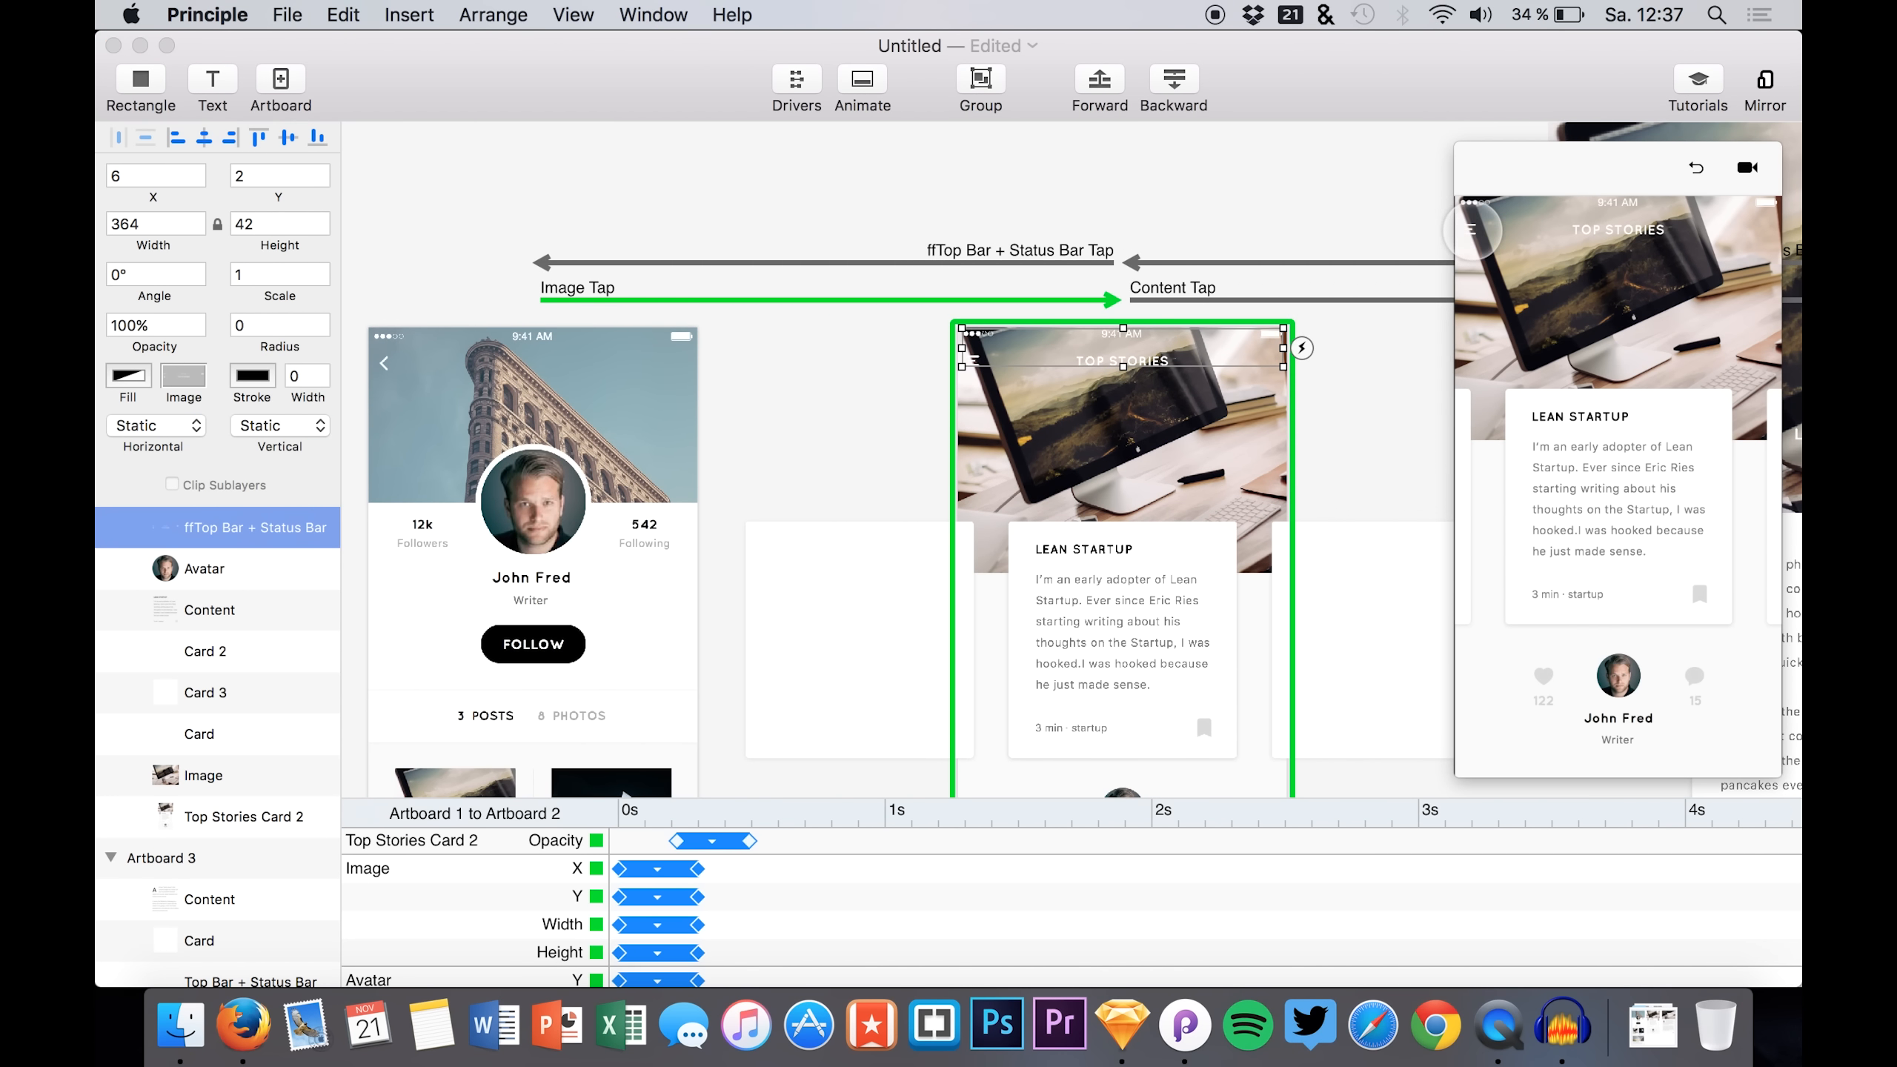
click(1618, 369)
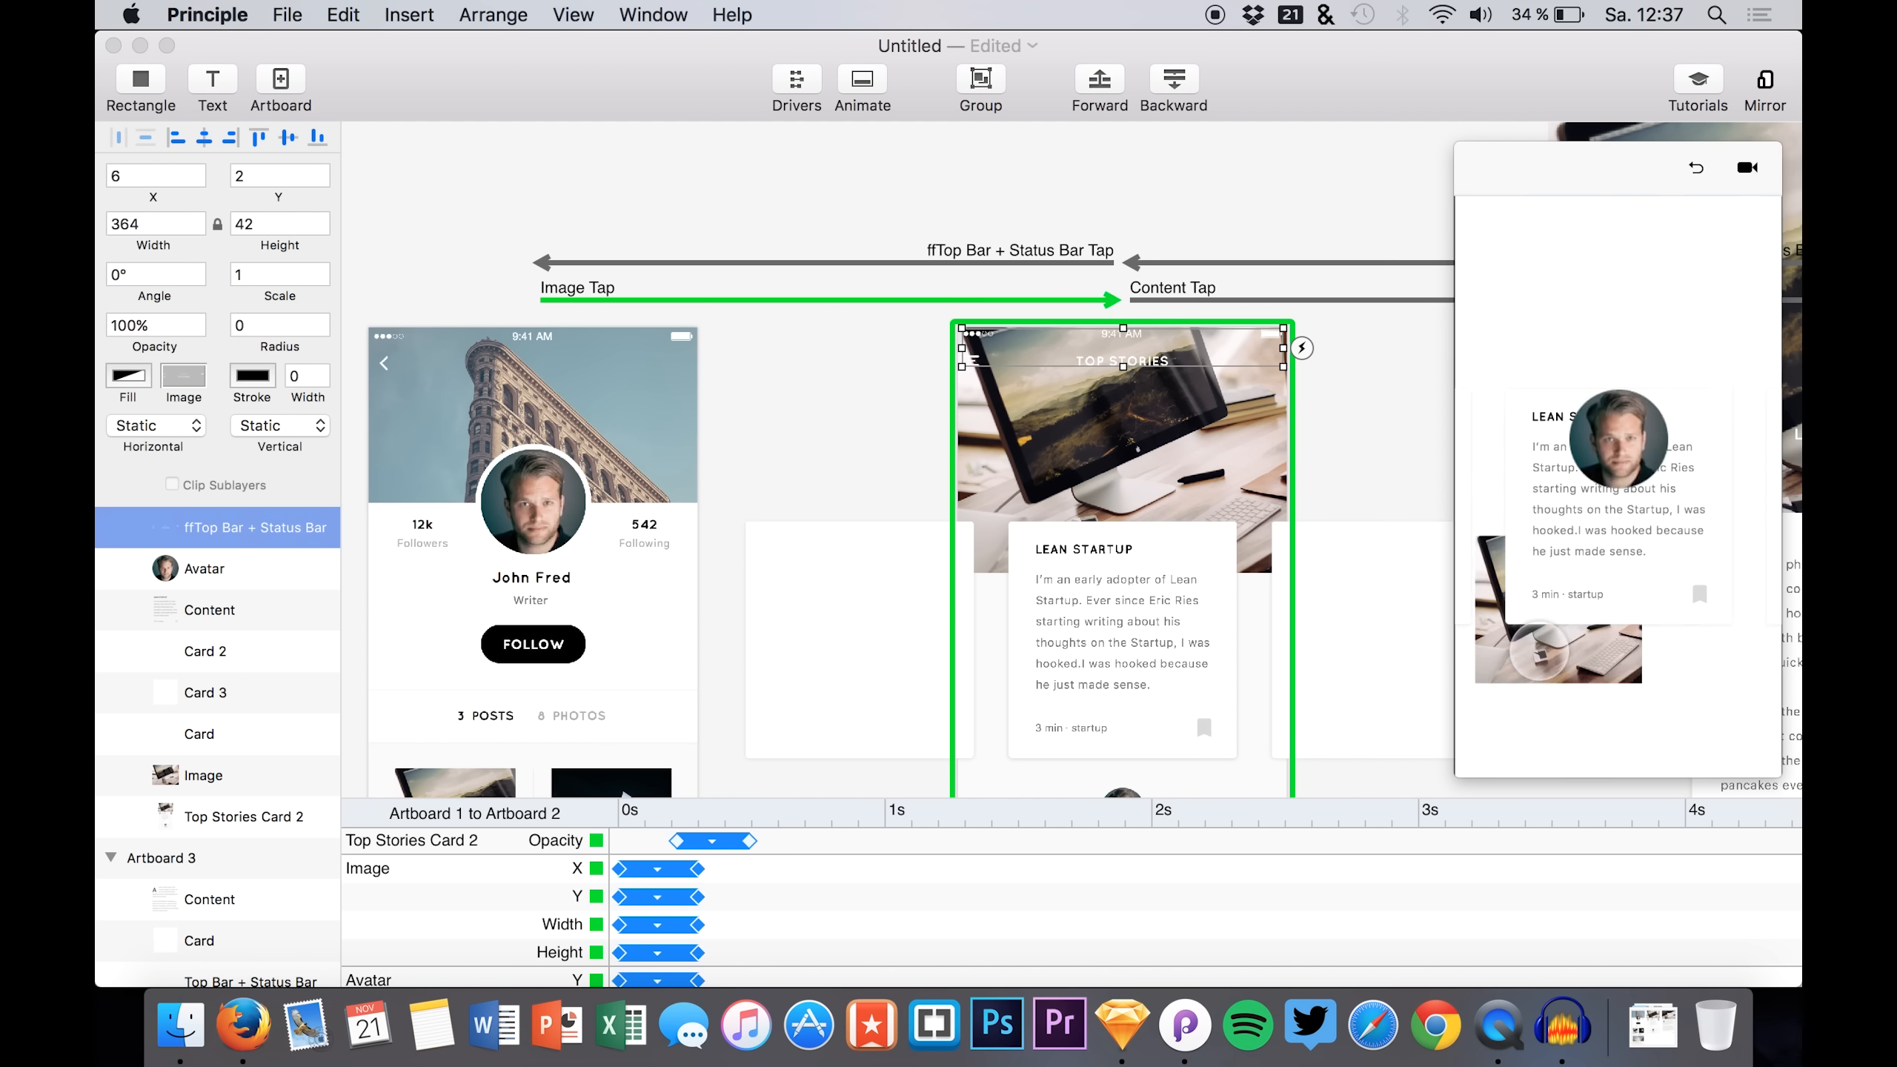
click(1599, 495)
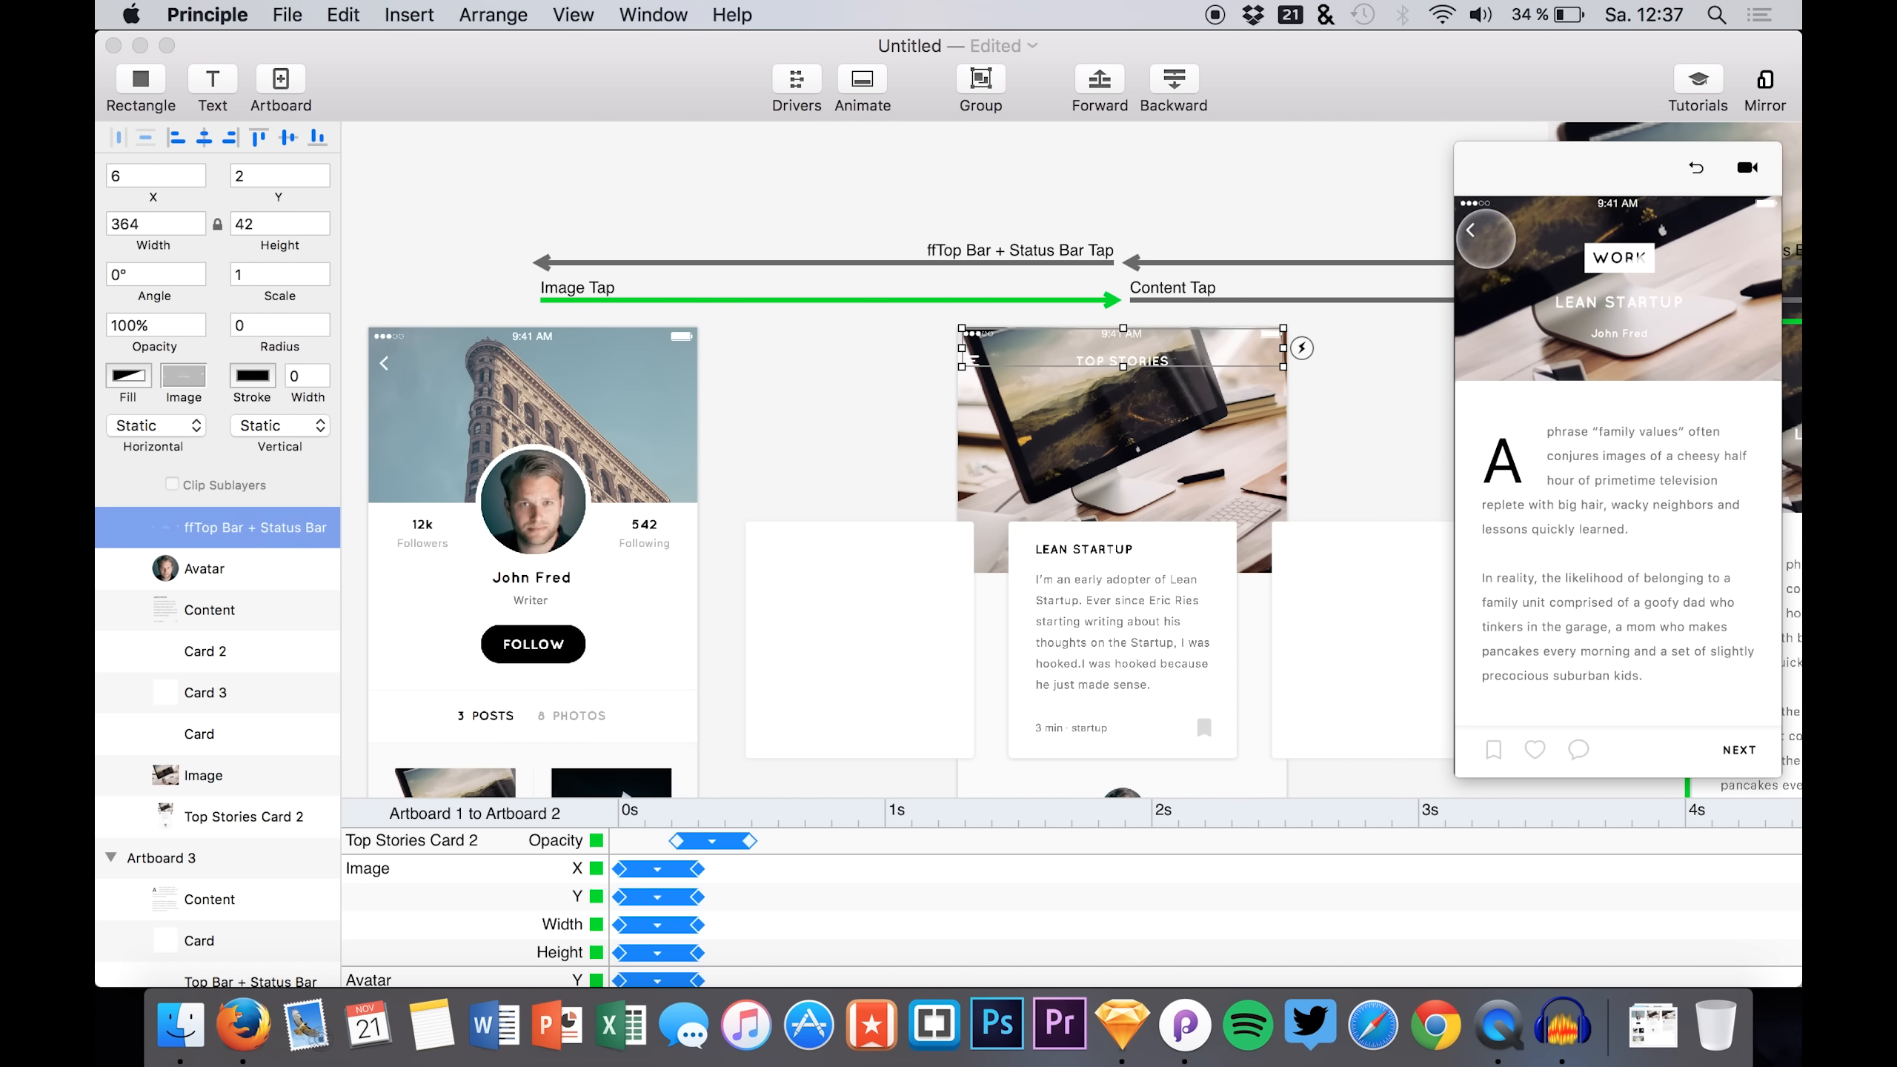
click(1469, 229)
- Enlarge the preview window, move it over the middle of the canvas and restart the prototype from the profile
drag(1548, 187, 632, 80)
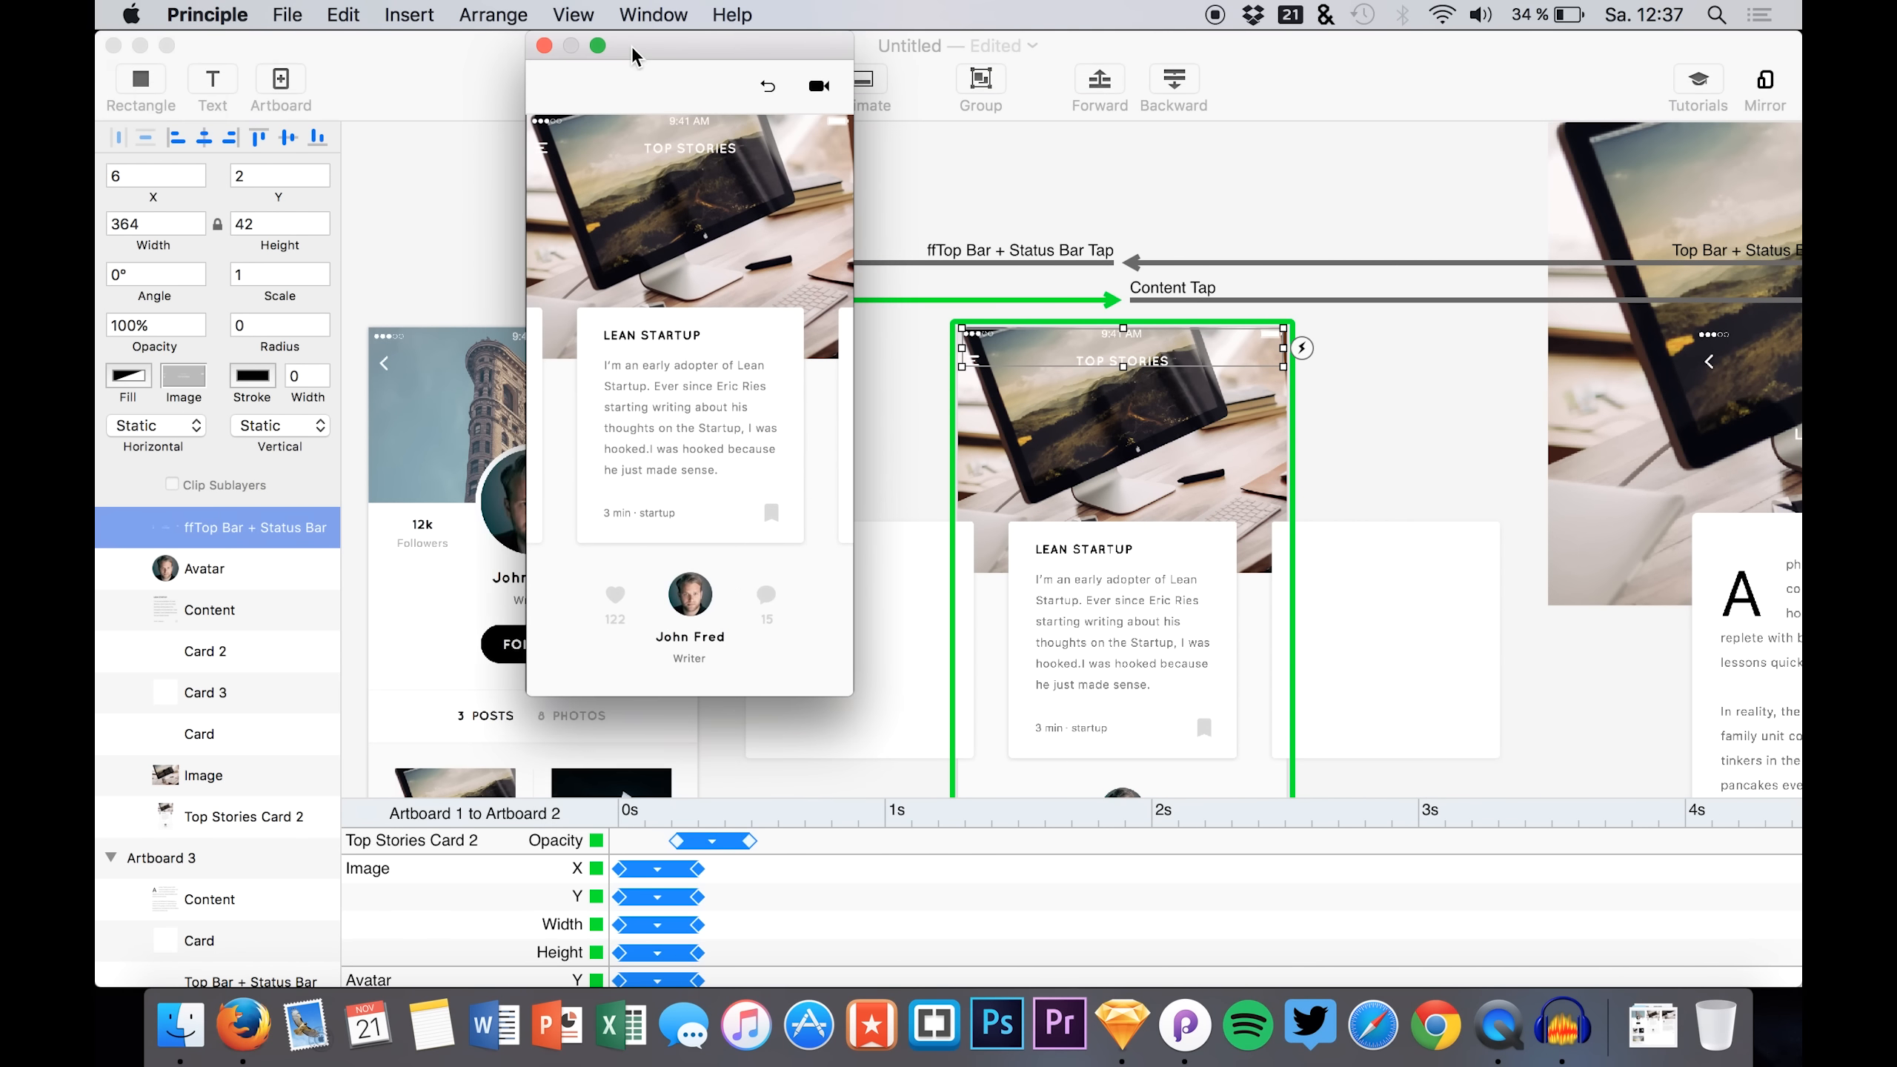
drag(846, 684, 993, 956)
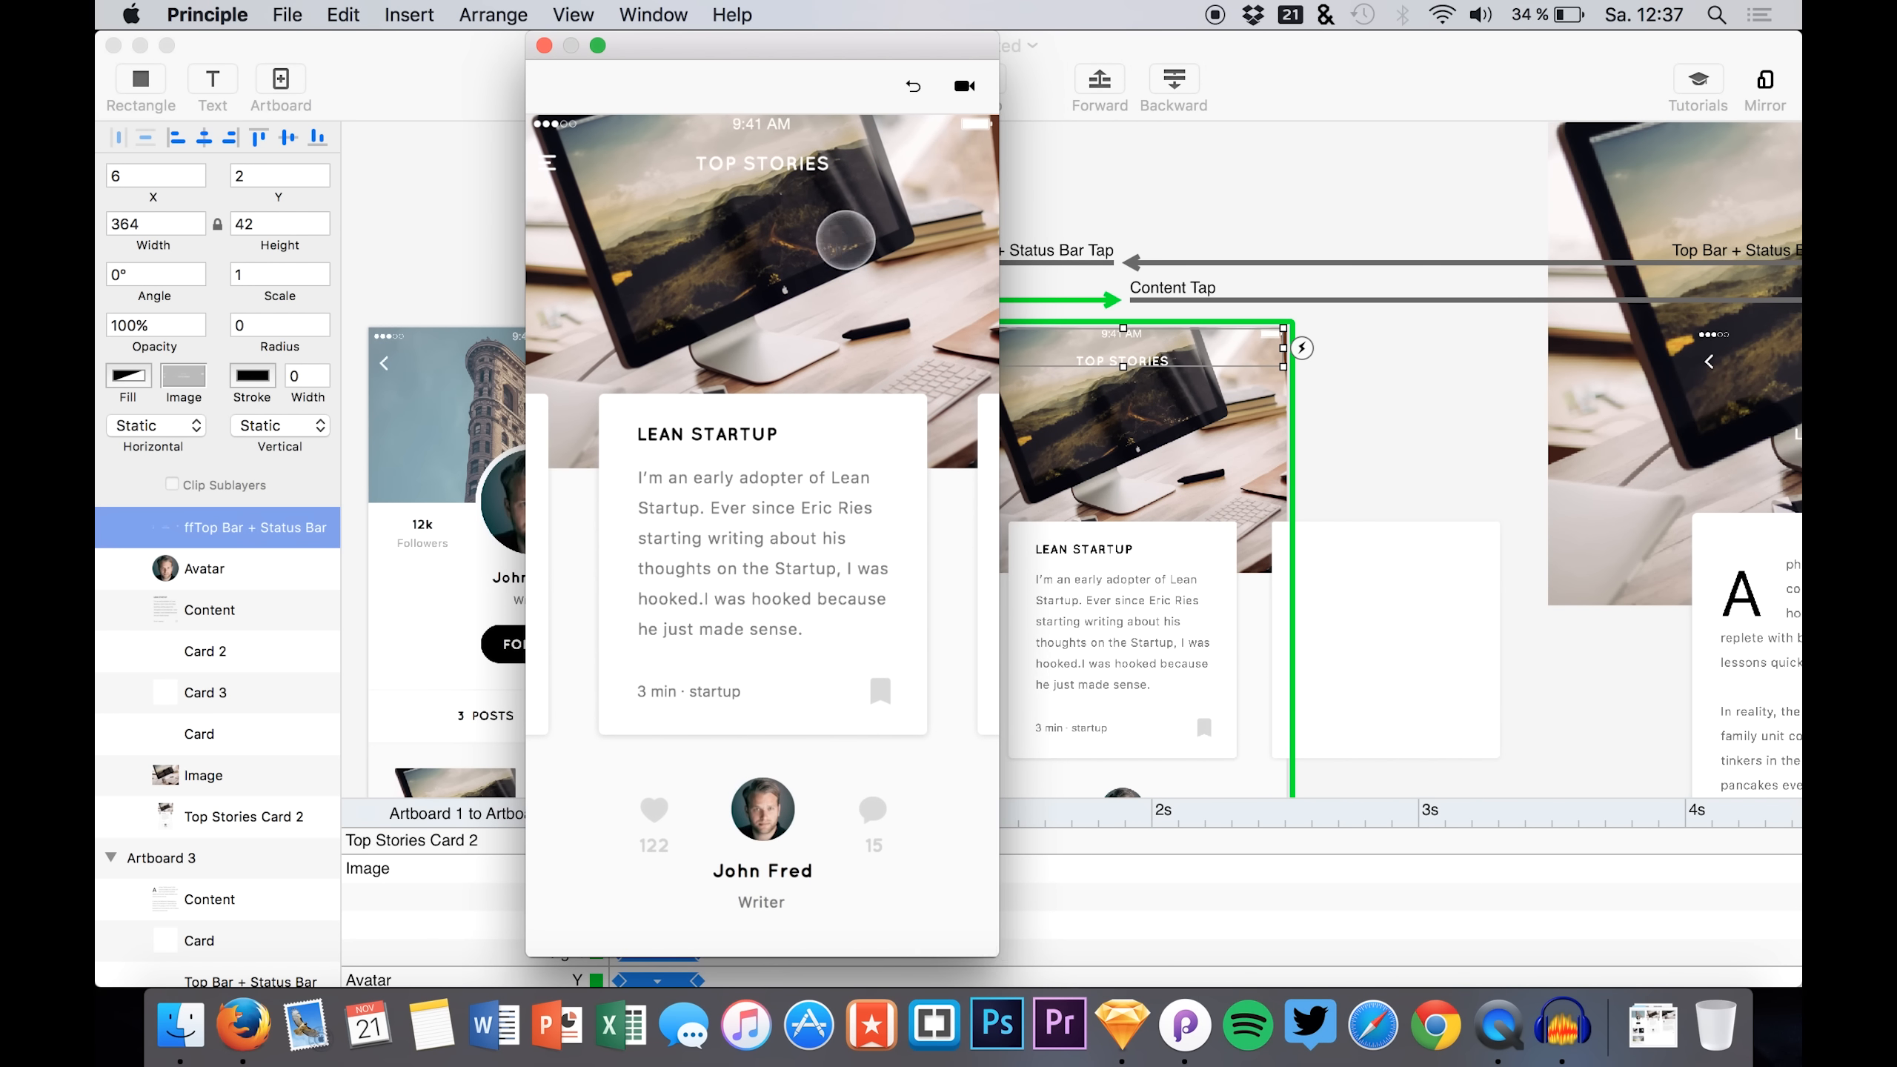
drag(793, 52, 973, 34)
click(1090, 84)
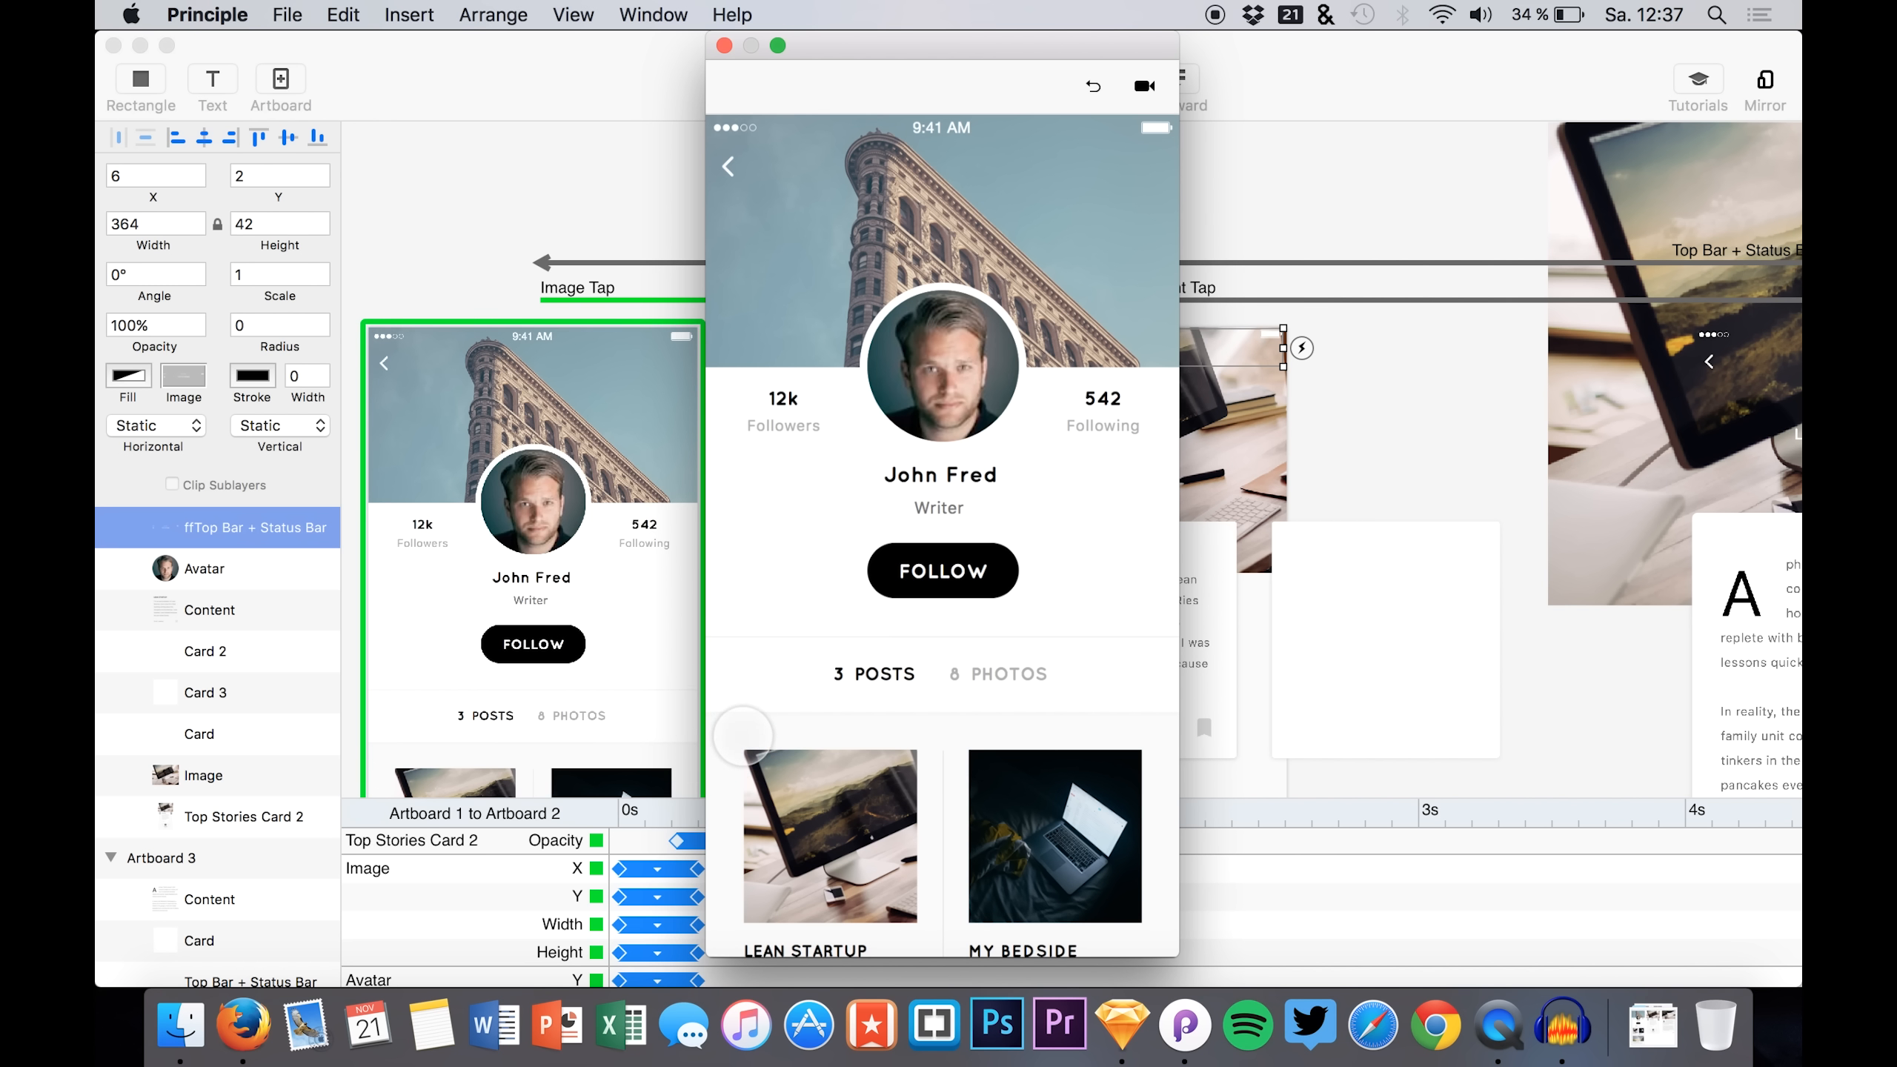
- Return to the canvas and select the Profile layer in Artboard 1
click(466, 239)
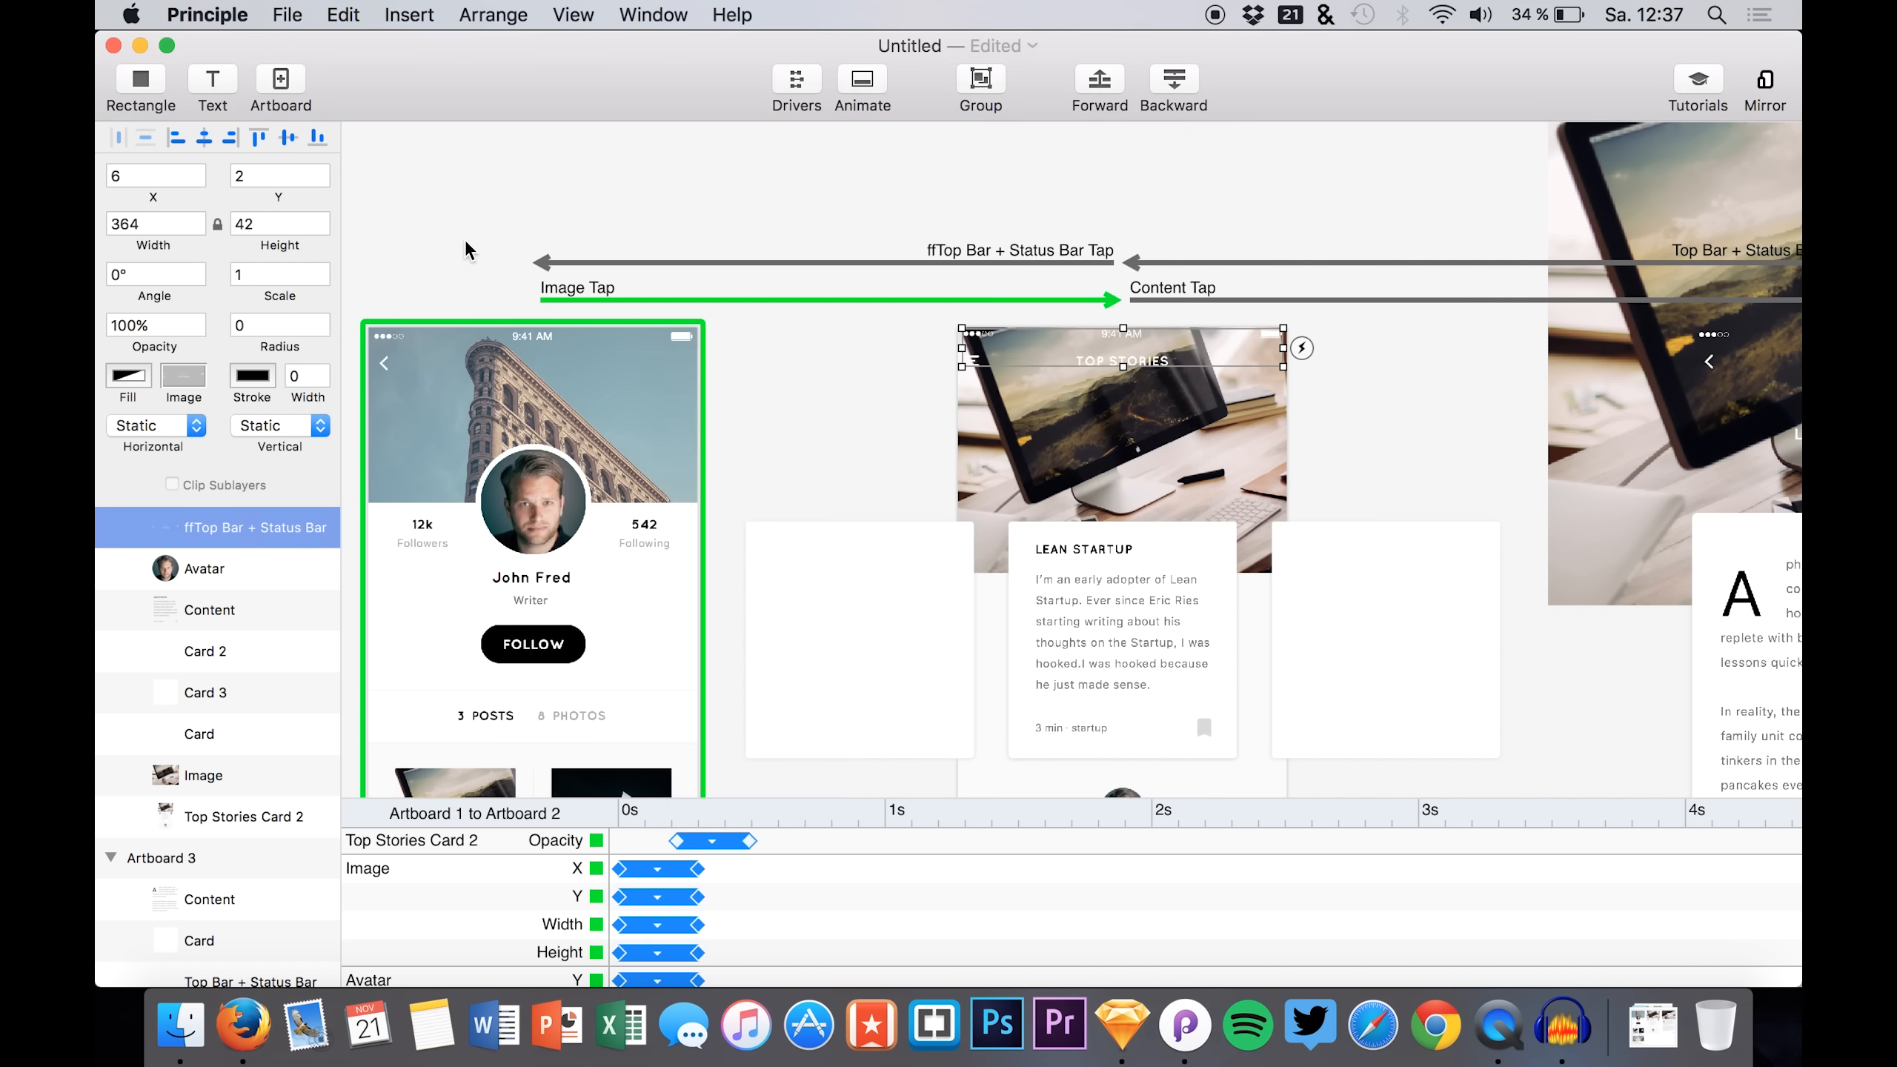
scroll(466, 243, down, 5)
scroll(466, 239, down, 1)
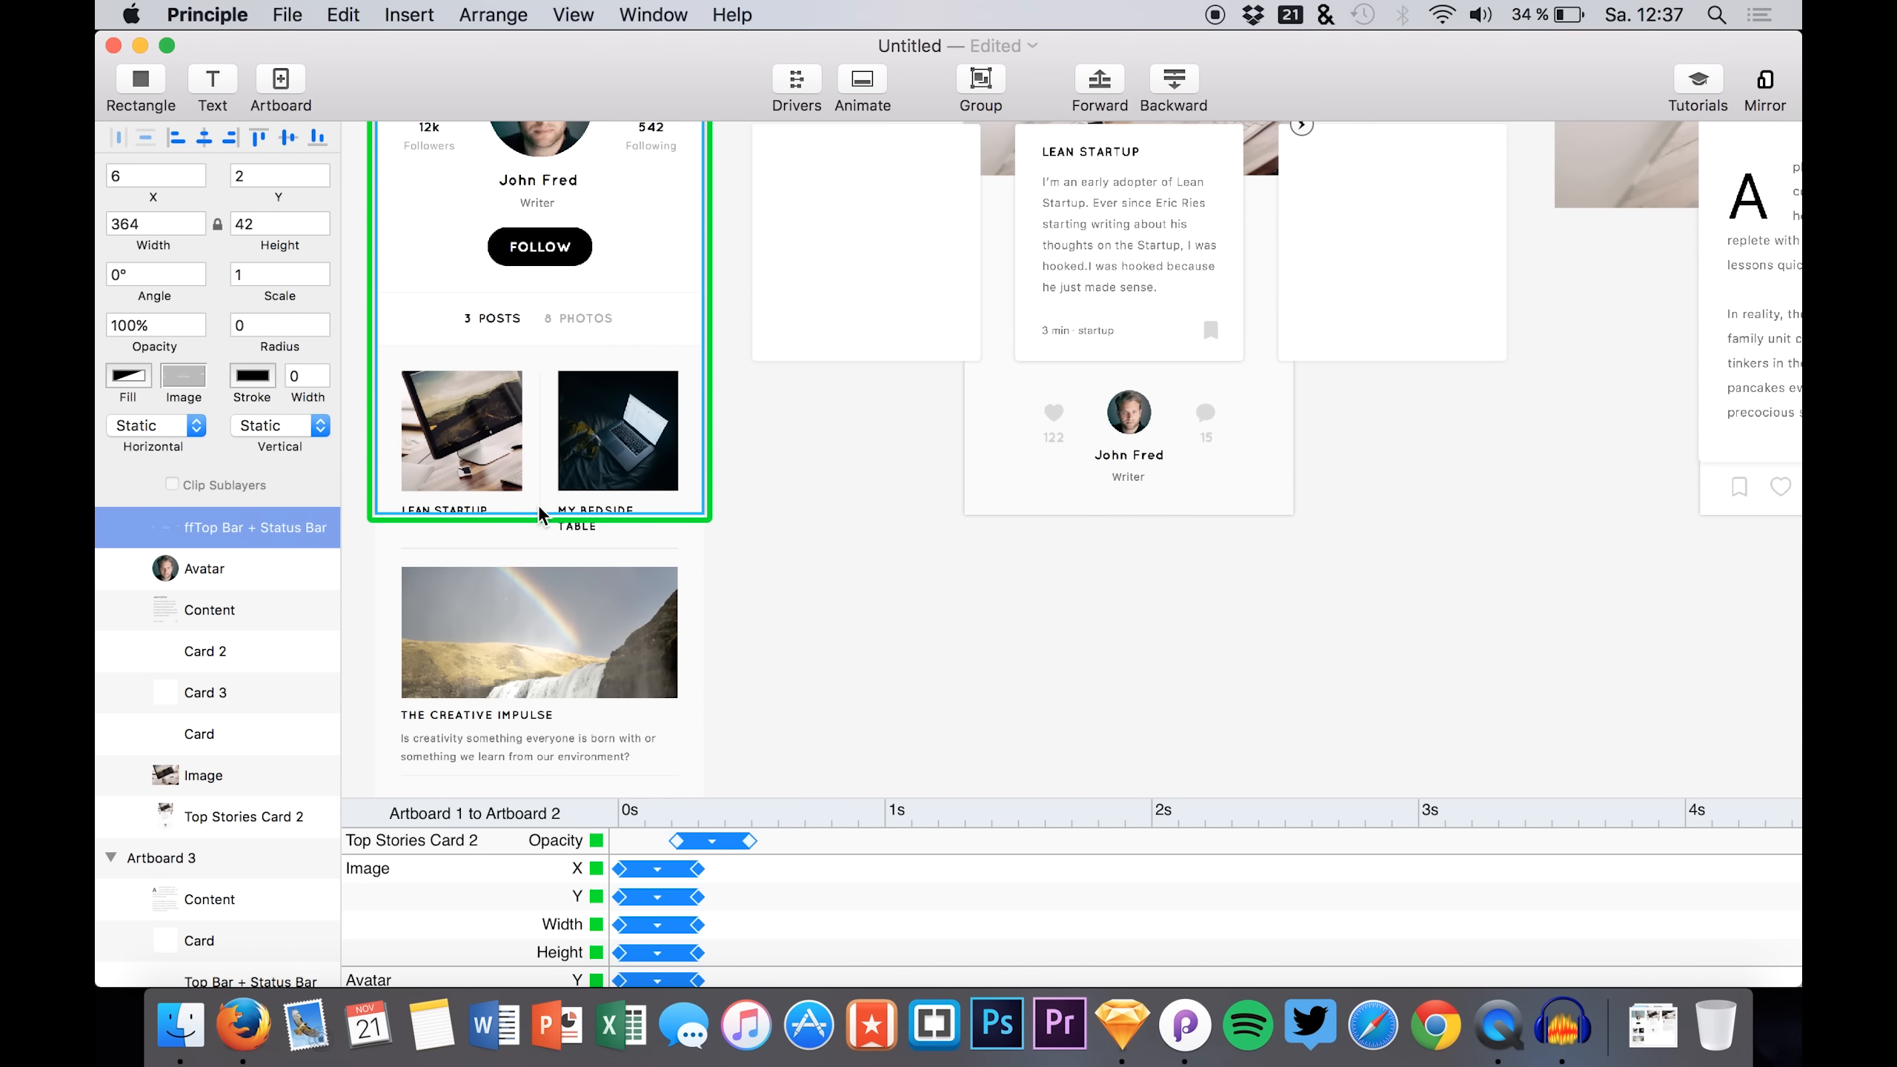
scroll(539, 505, left, 1)
scroll(539, 505, up, 1)
scroll(539, 515, up, 2)
scroll(538, 514, left, 1)
click(585, 778)
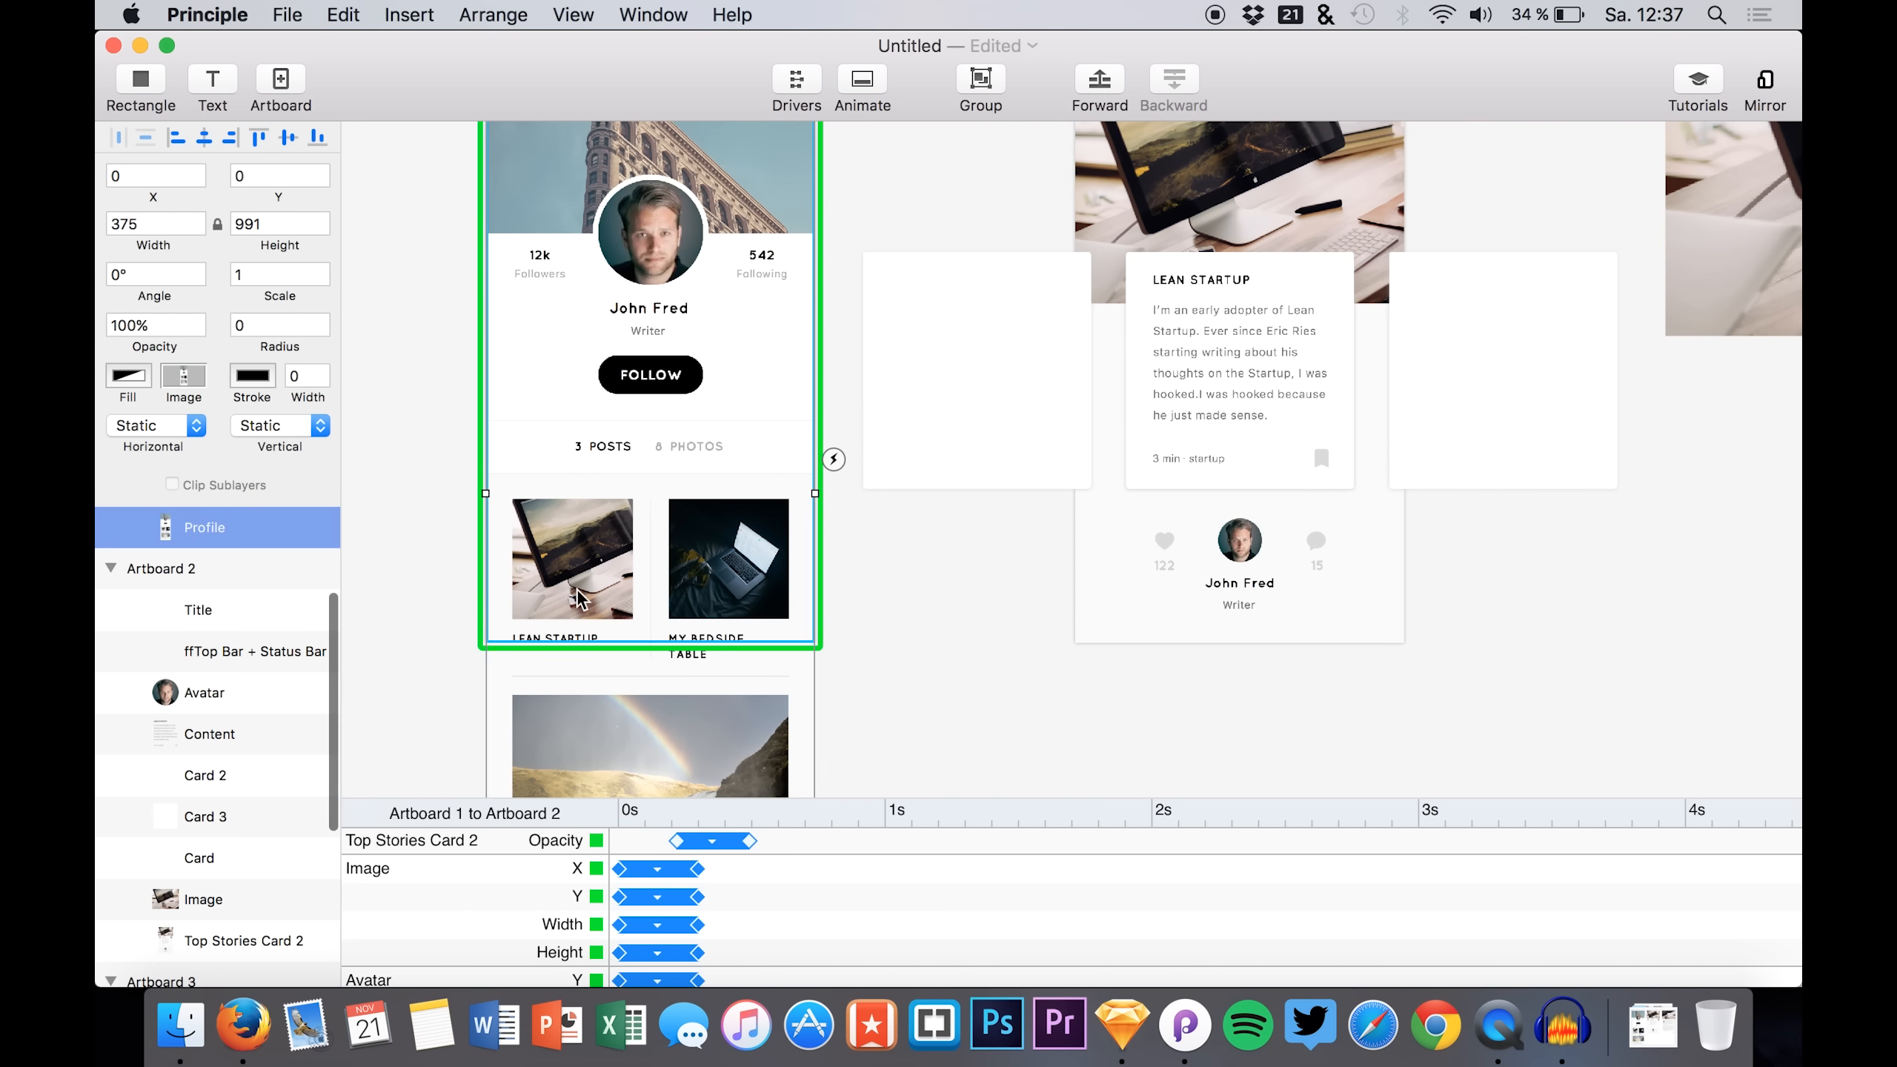
- Collapse the layer lists of Artboard 2 and Artboard 3, leaving Artboard 1's layers expanded
scroll(190, 631, up, 2)
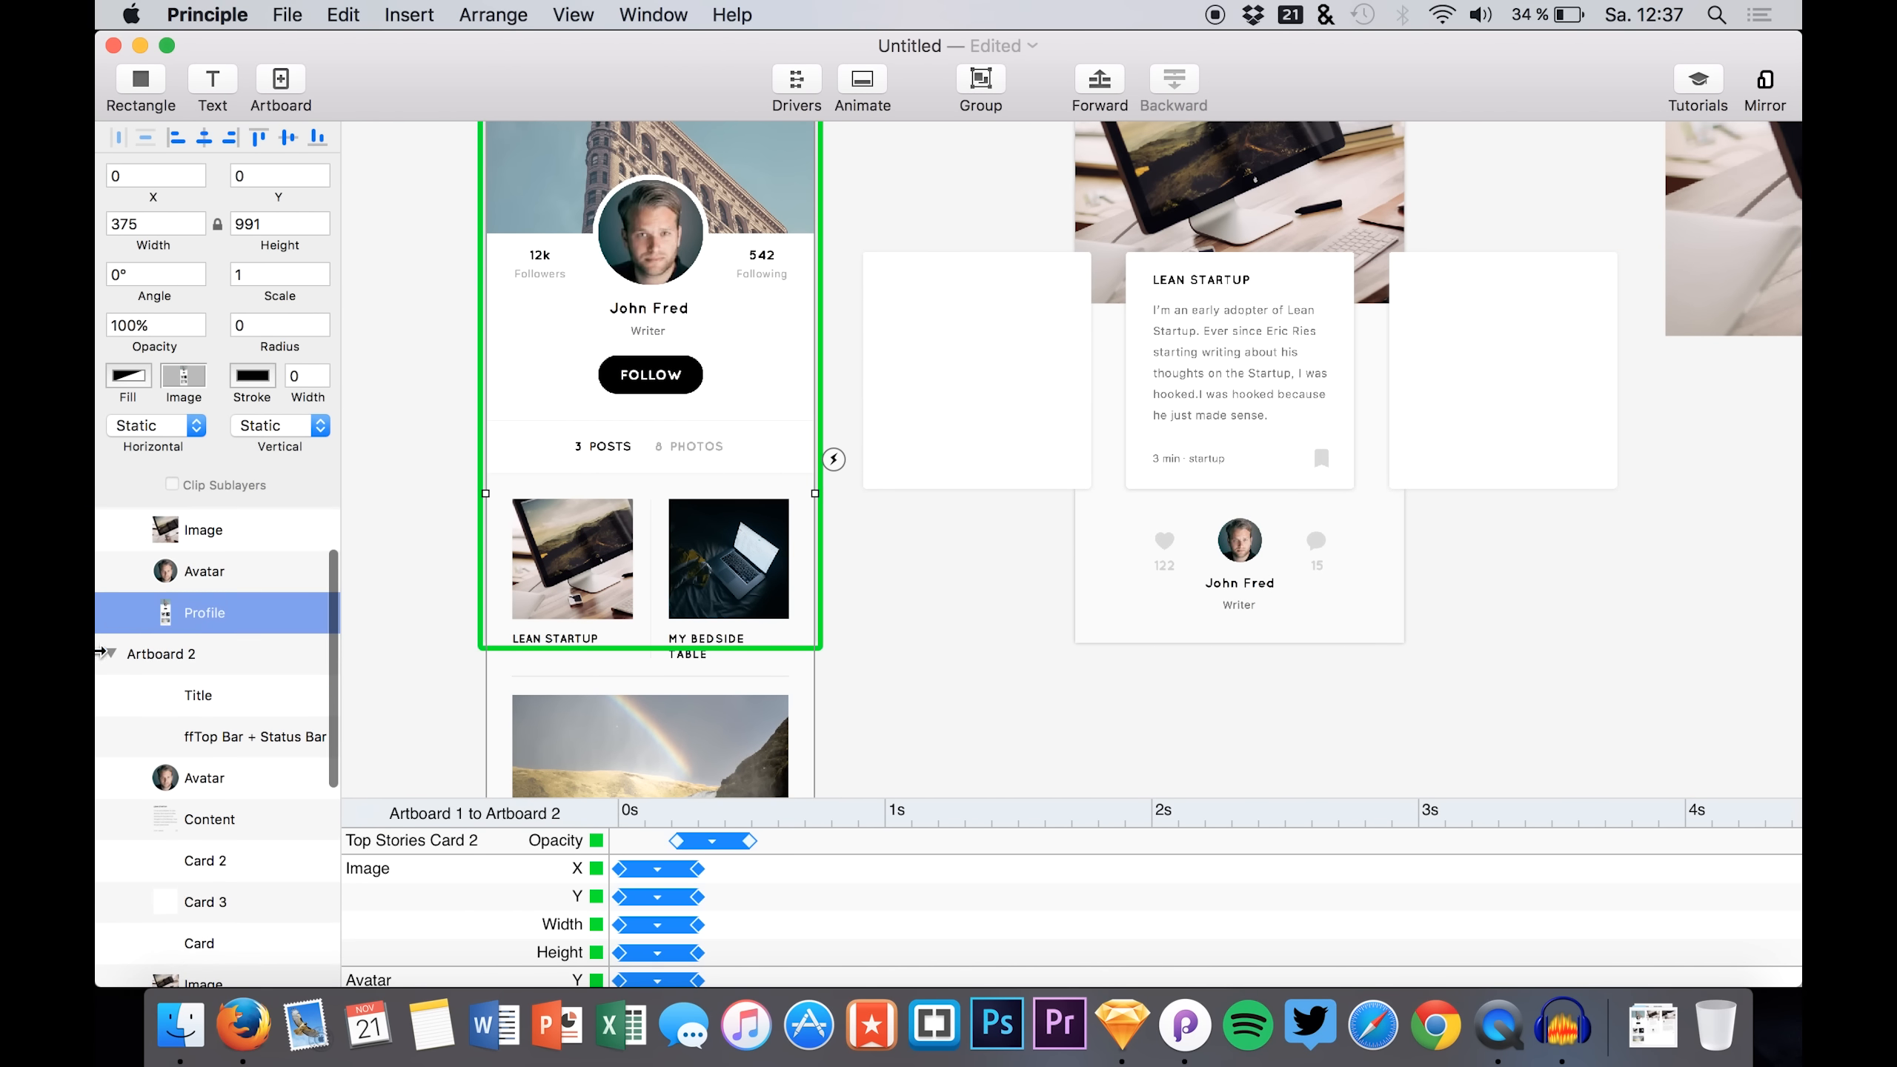
click(123, 653)
click(111, 652)
click(110, 695)
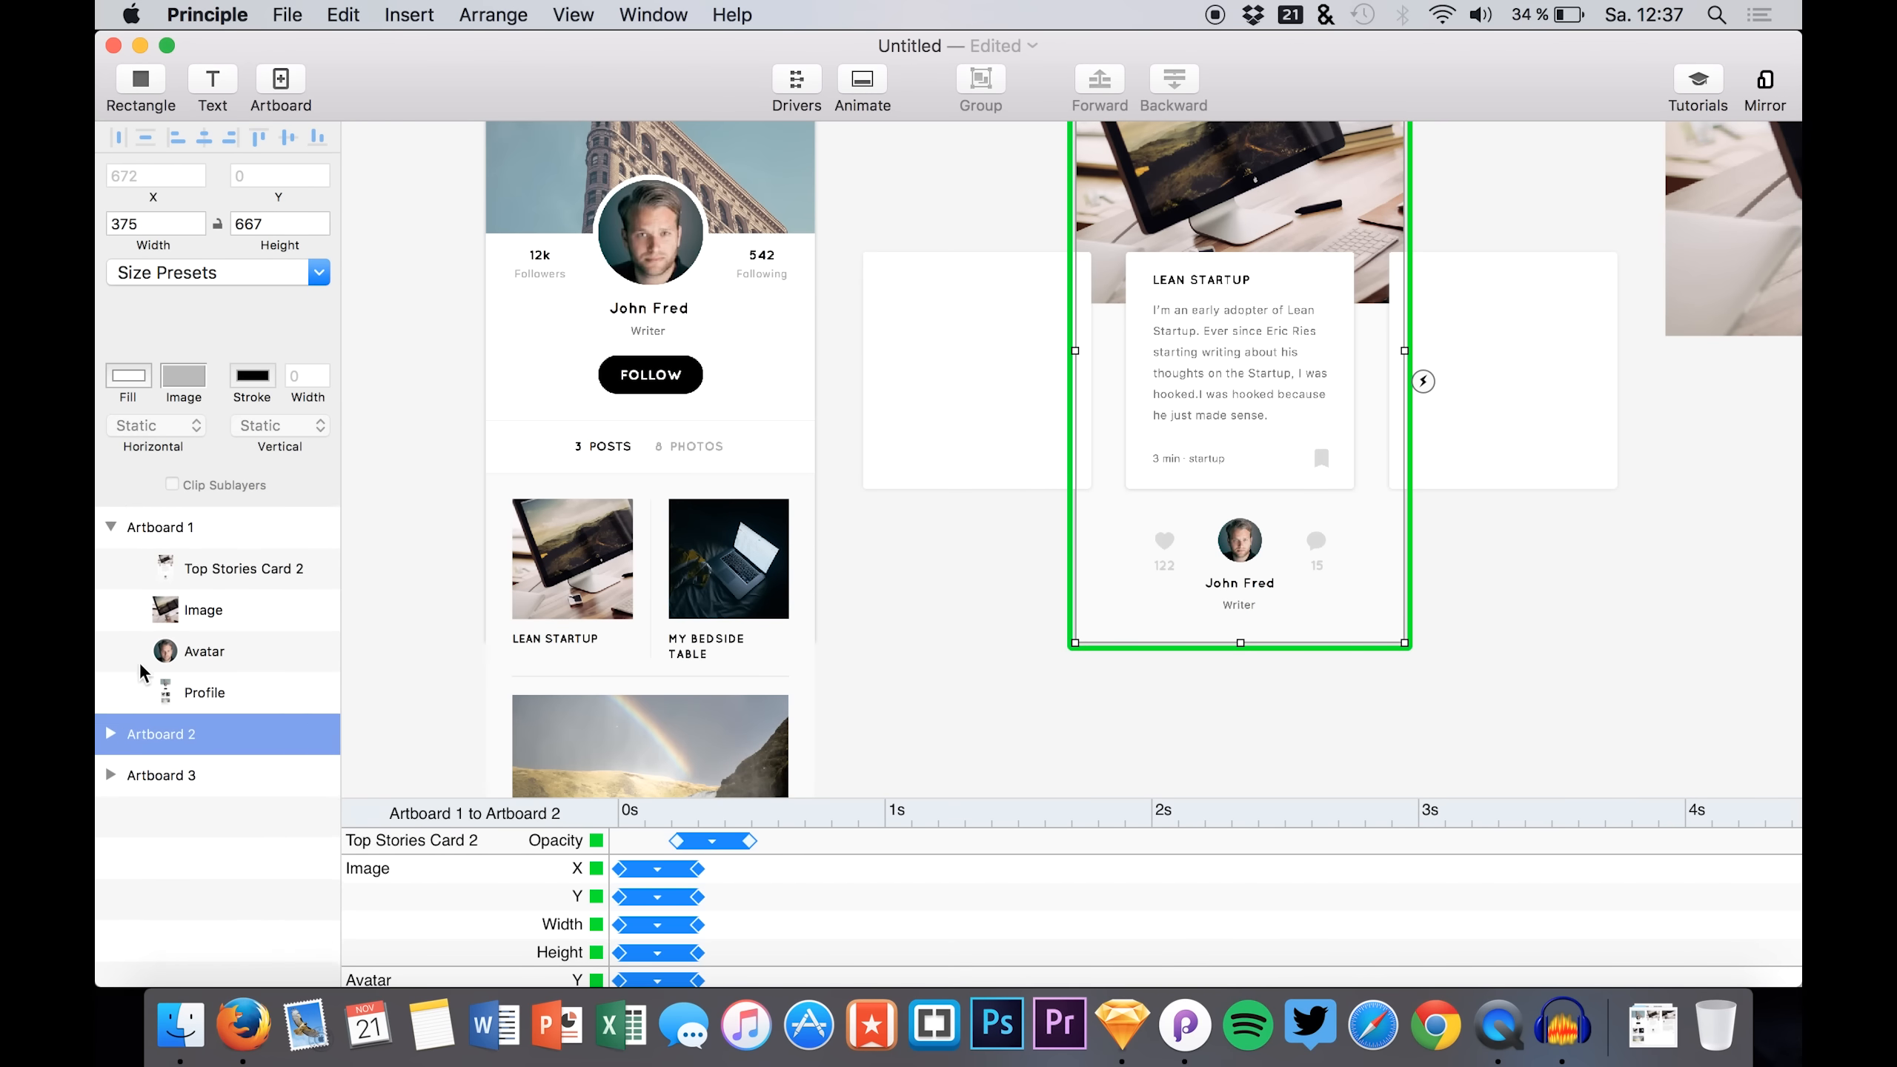
- Select the Top Stories Card 2 layer in Artboard 1, then bring the prototype preview window to the front
click(161, 527)
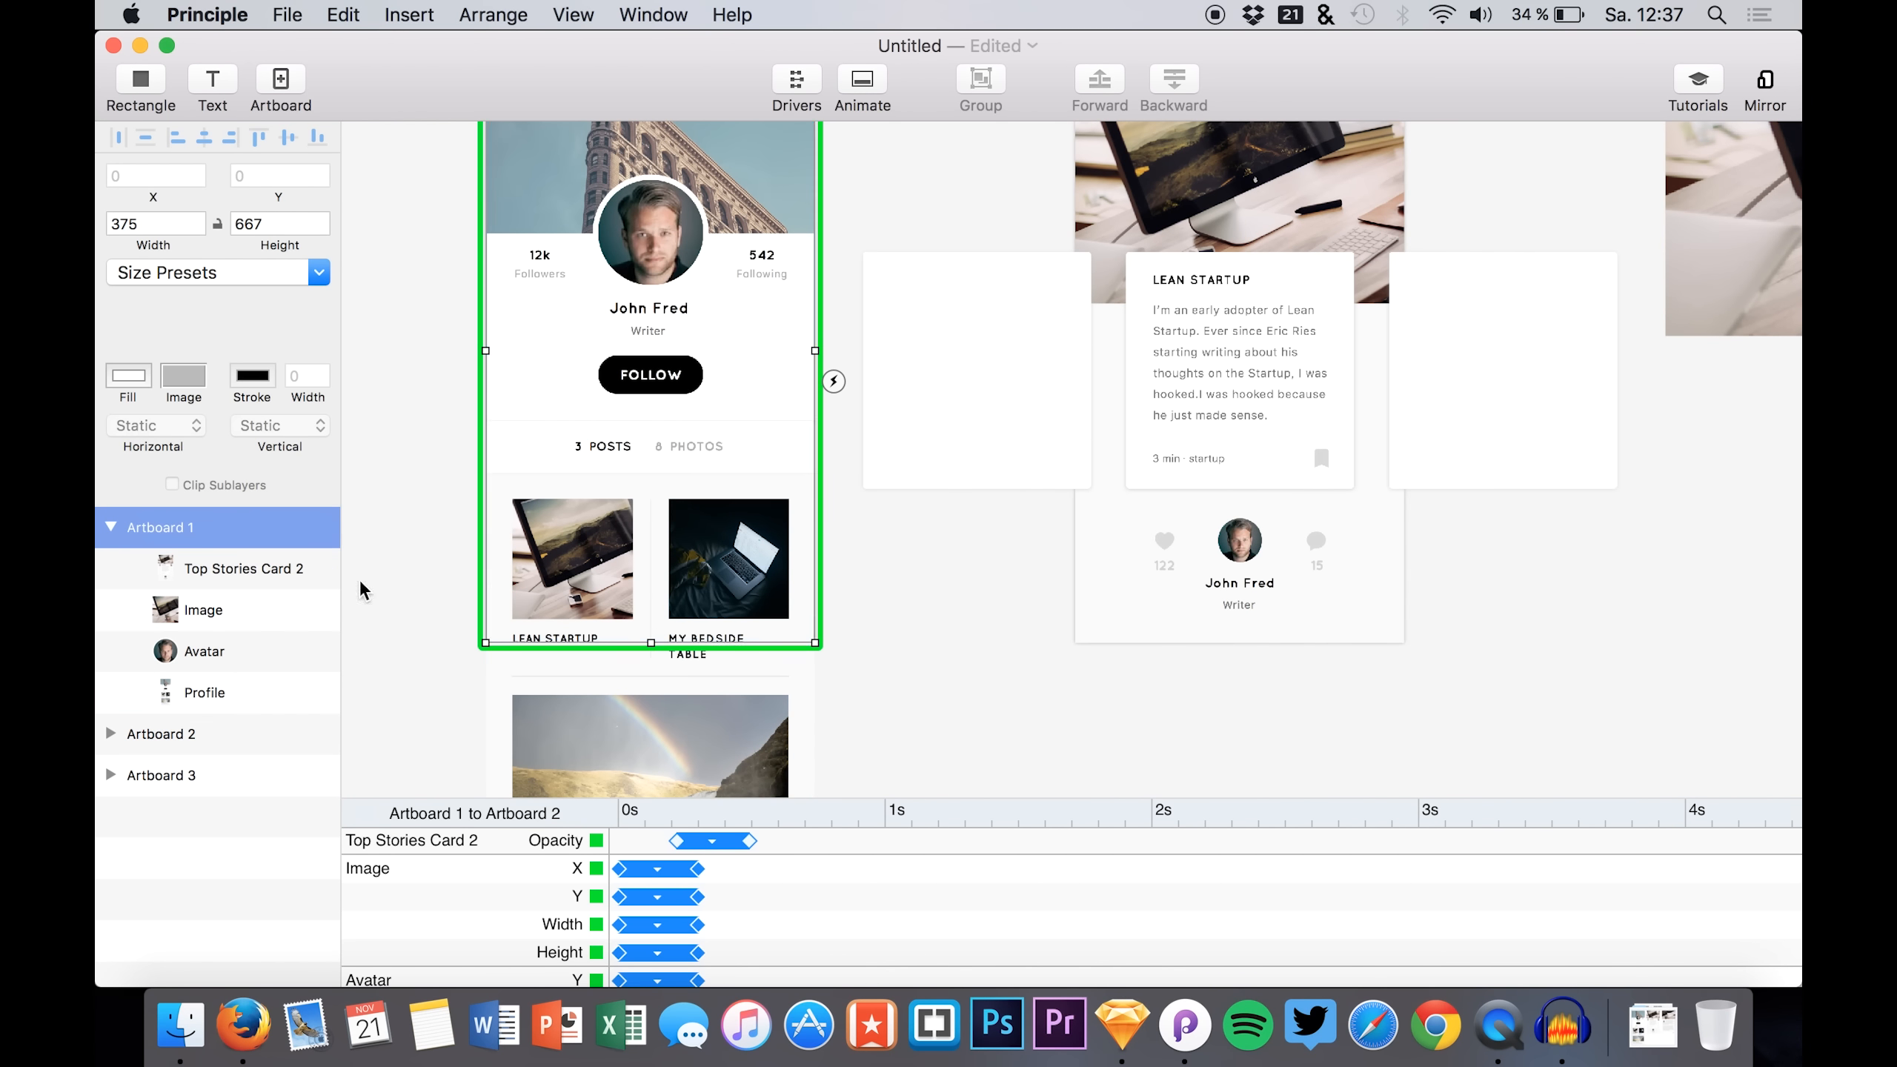
click(221, 569)
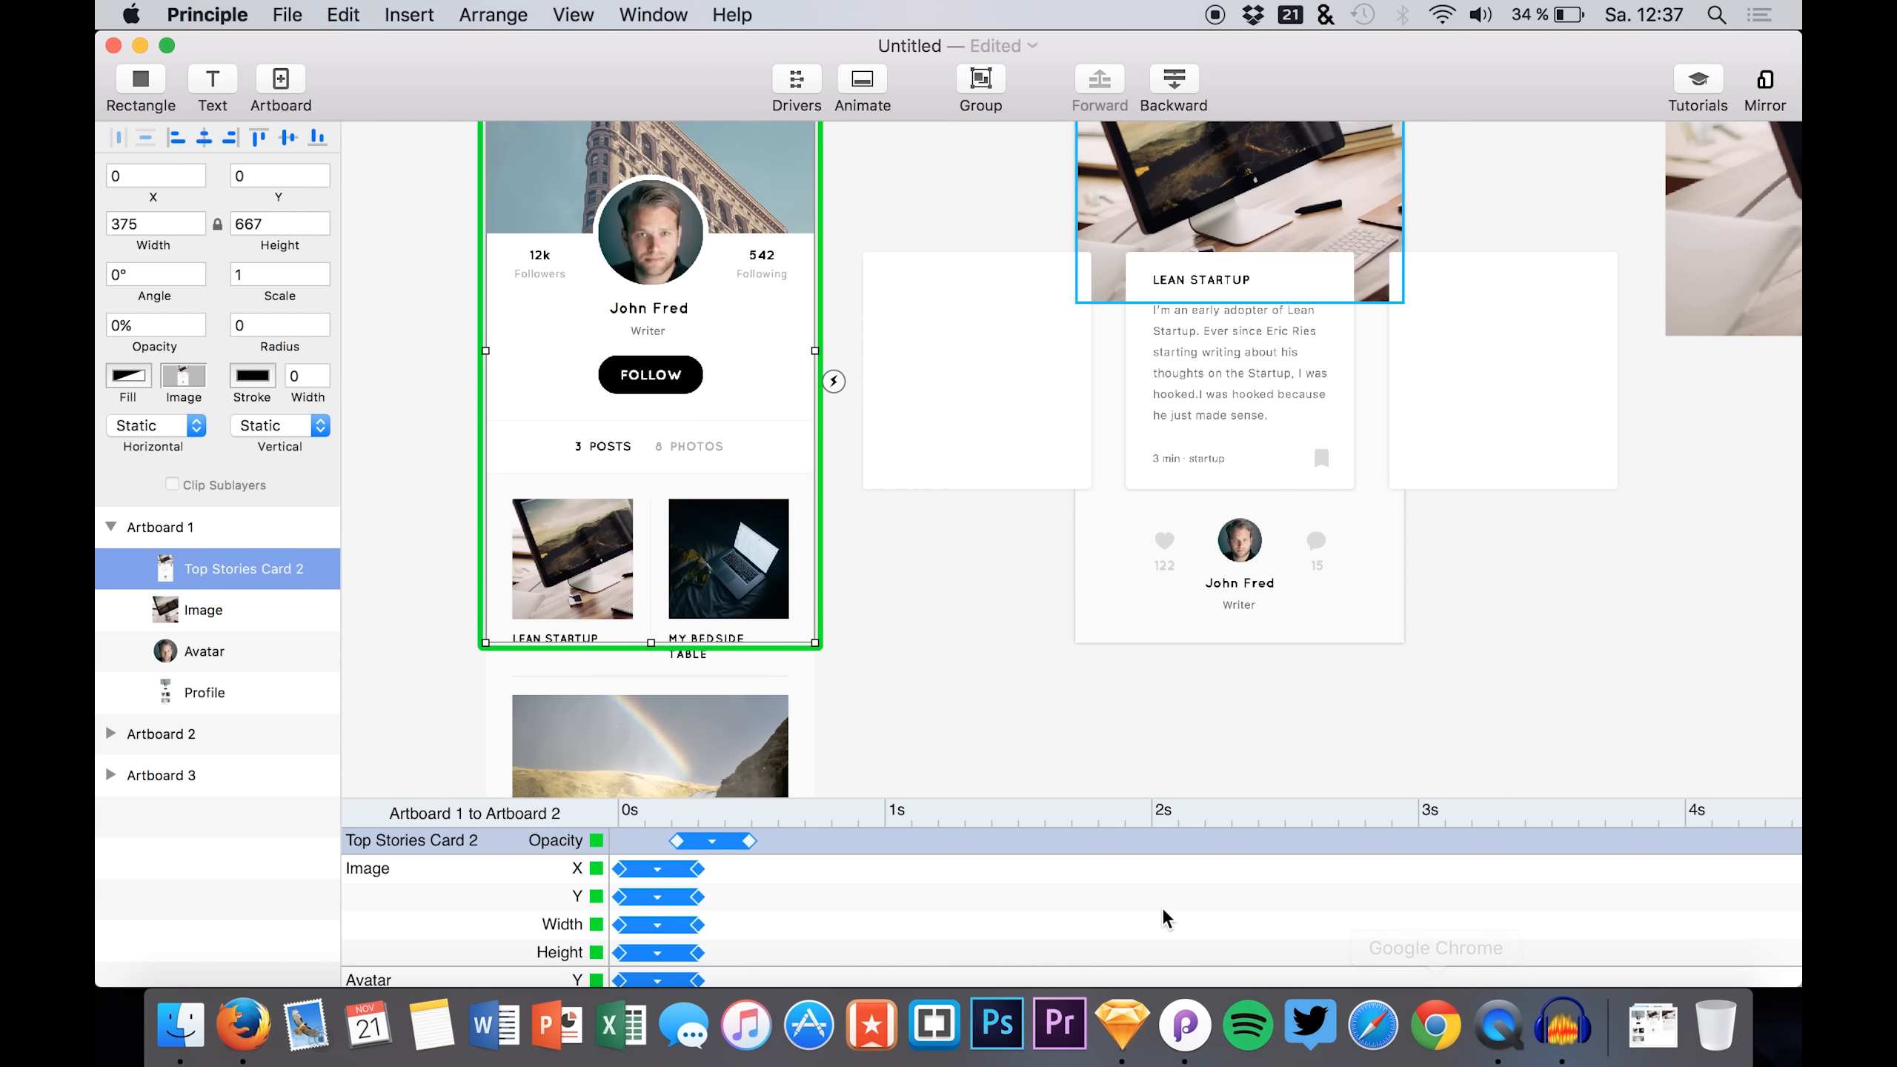
key(ctrl+Up)
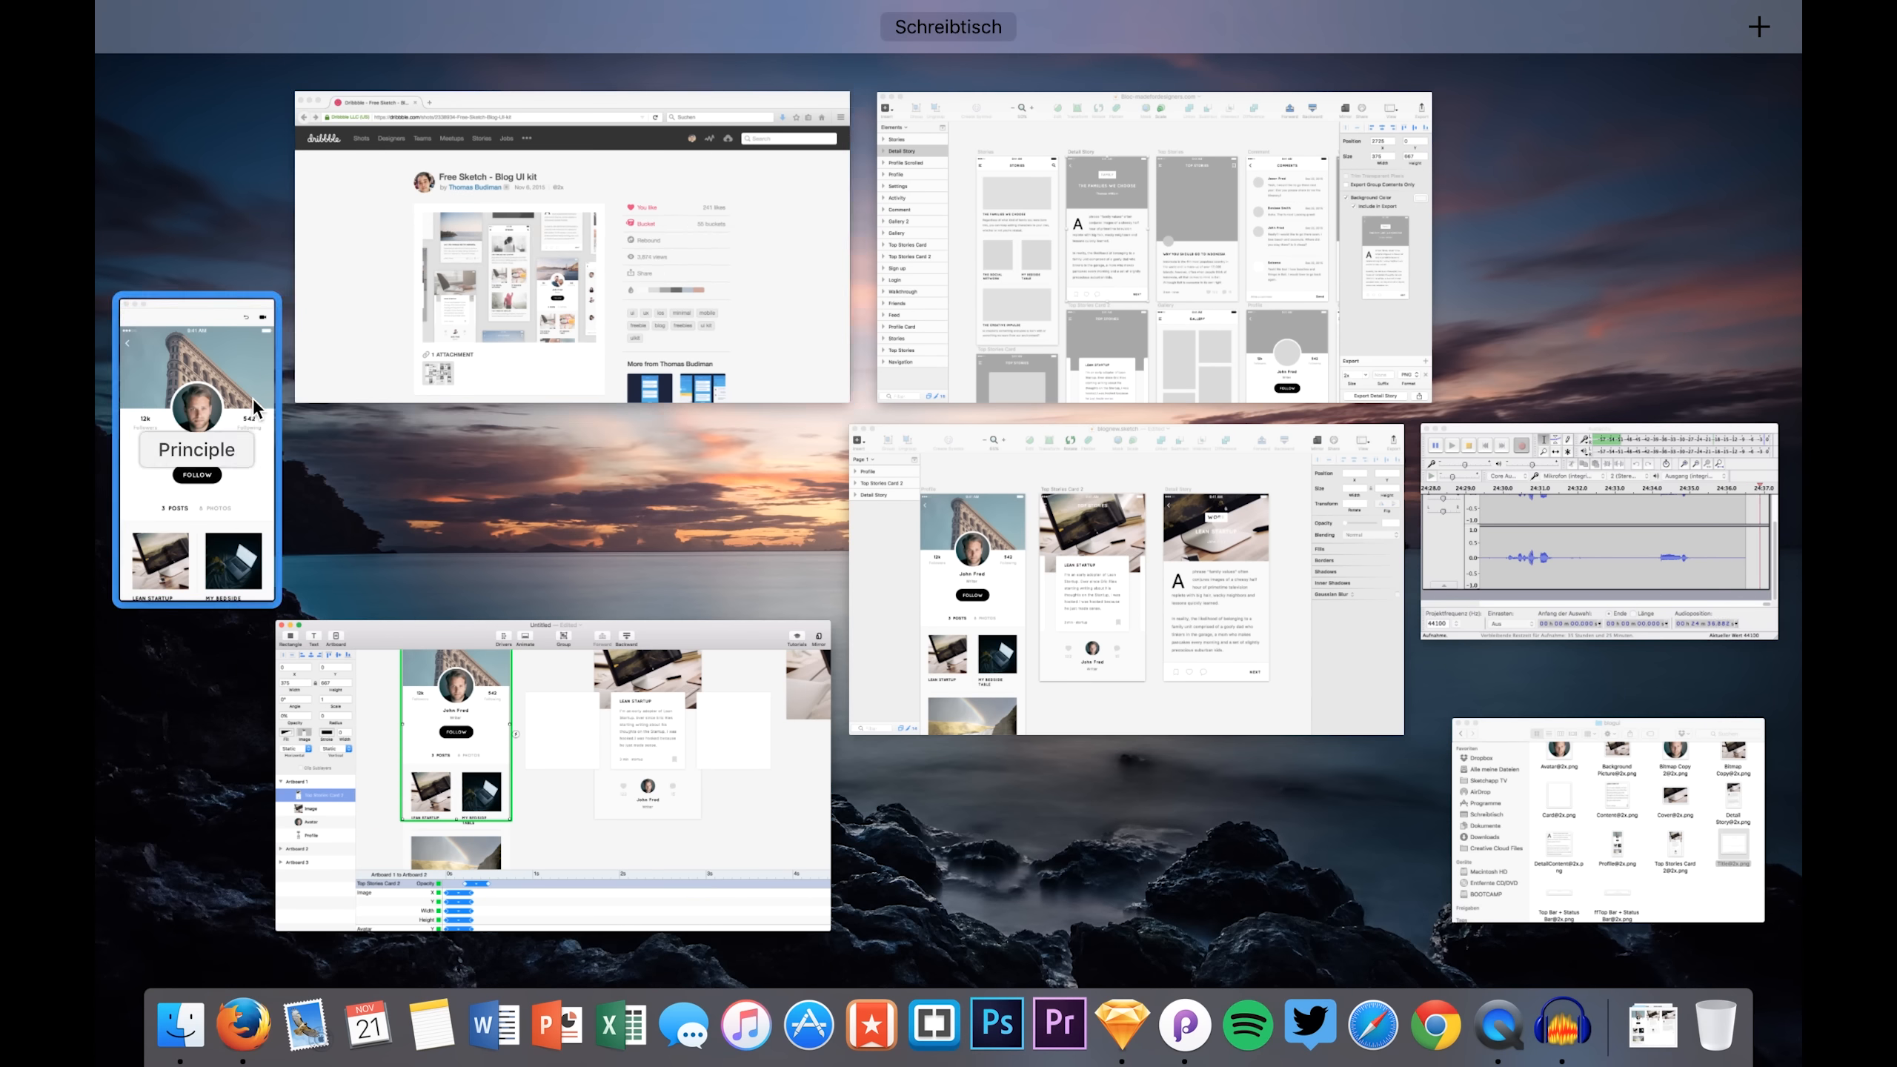
click(197, 448)
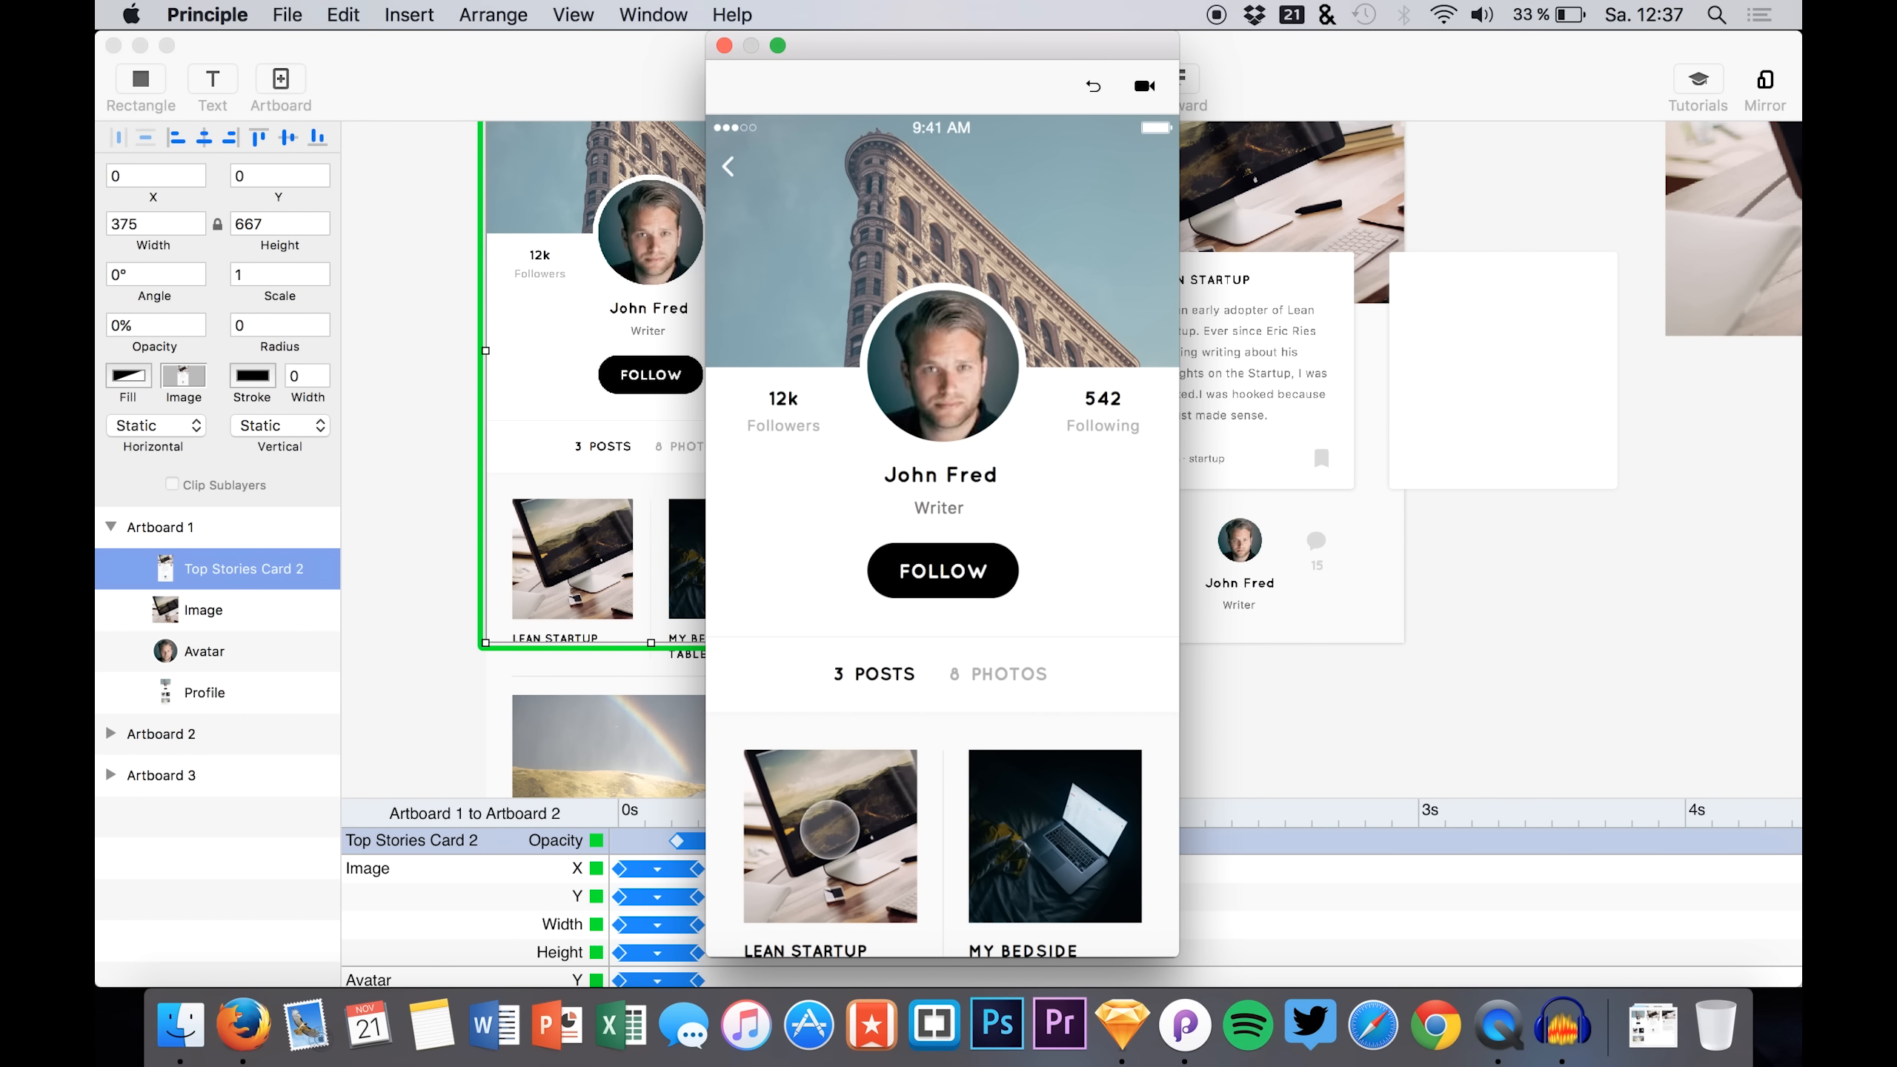
- Test the preview from the profile's Lean Startup post through Top Stories to the detail story, then return to the profile
click(885, 778)
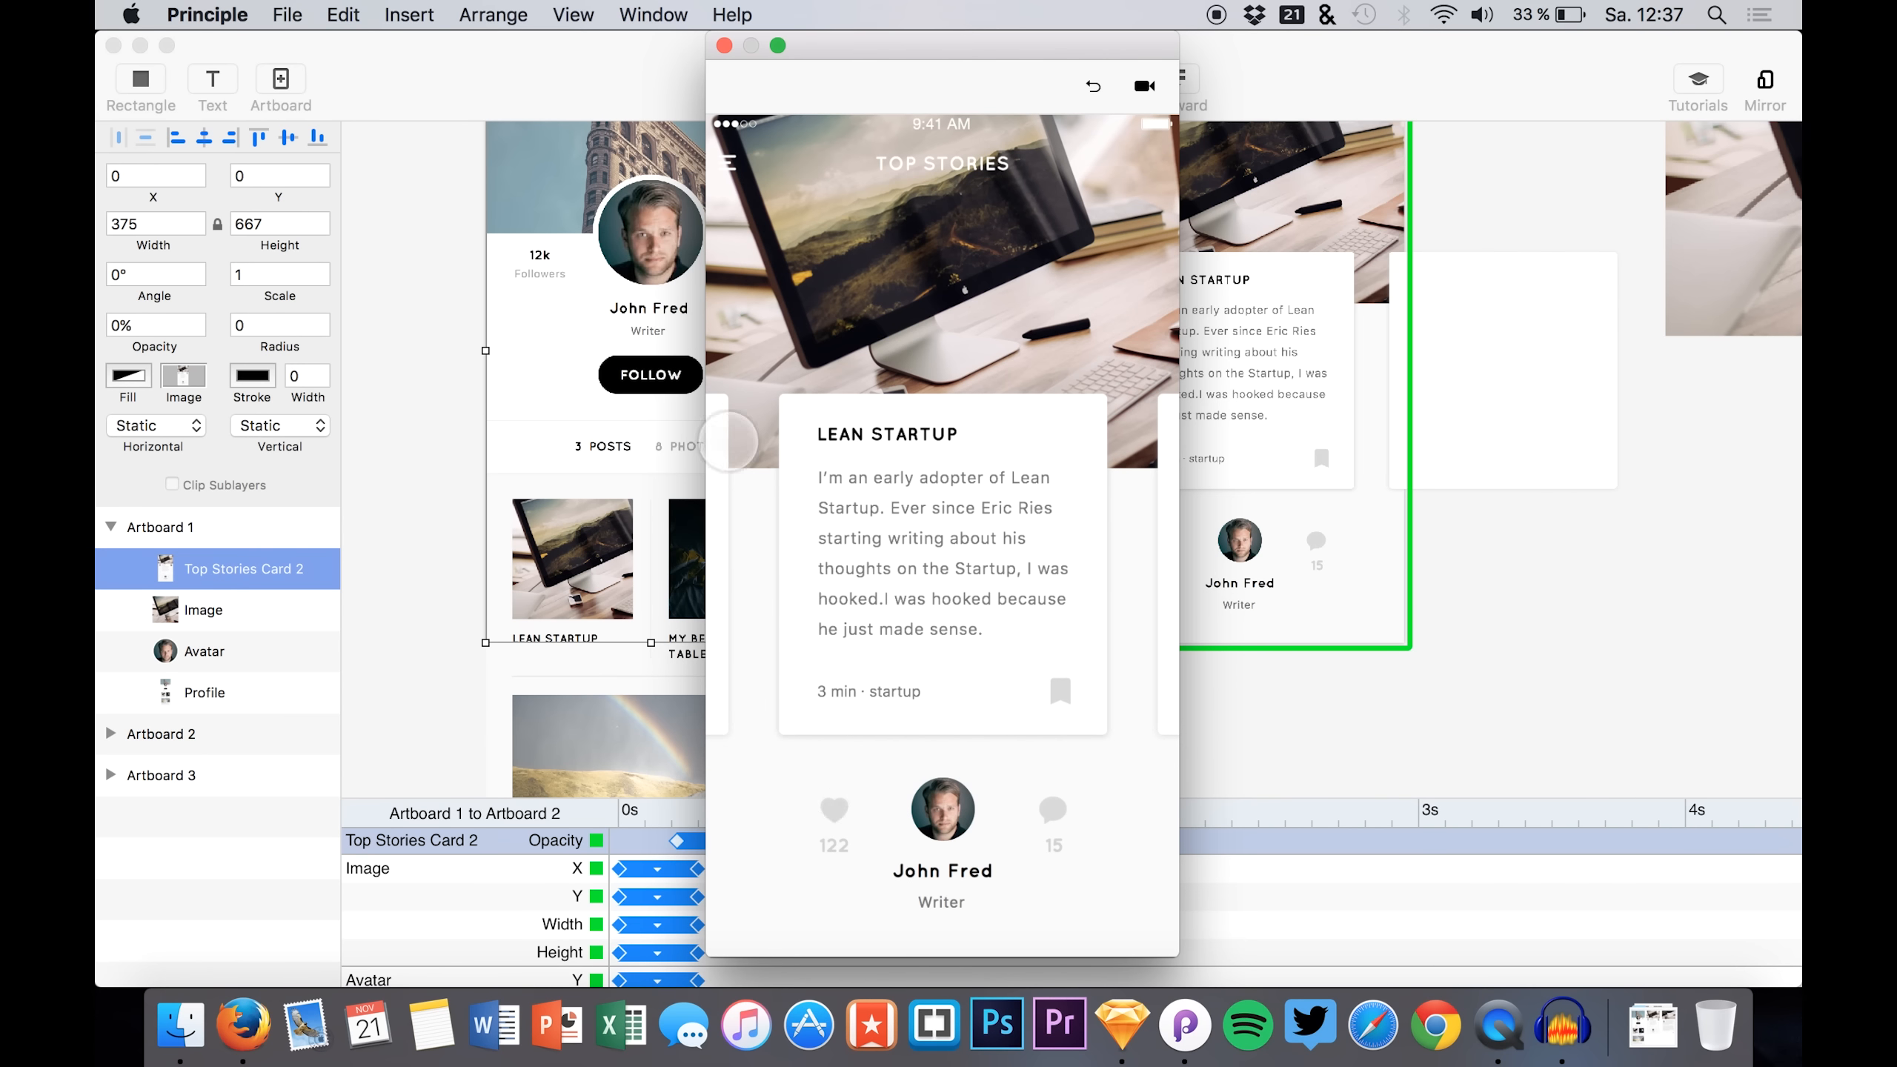
click(930, 549)
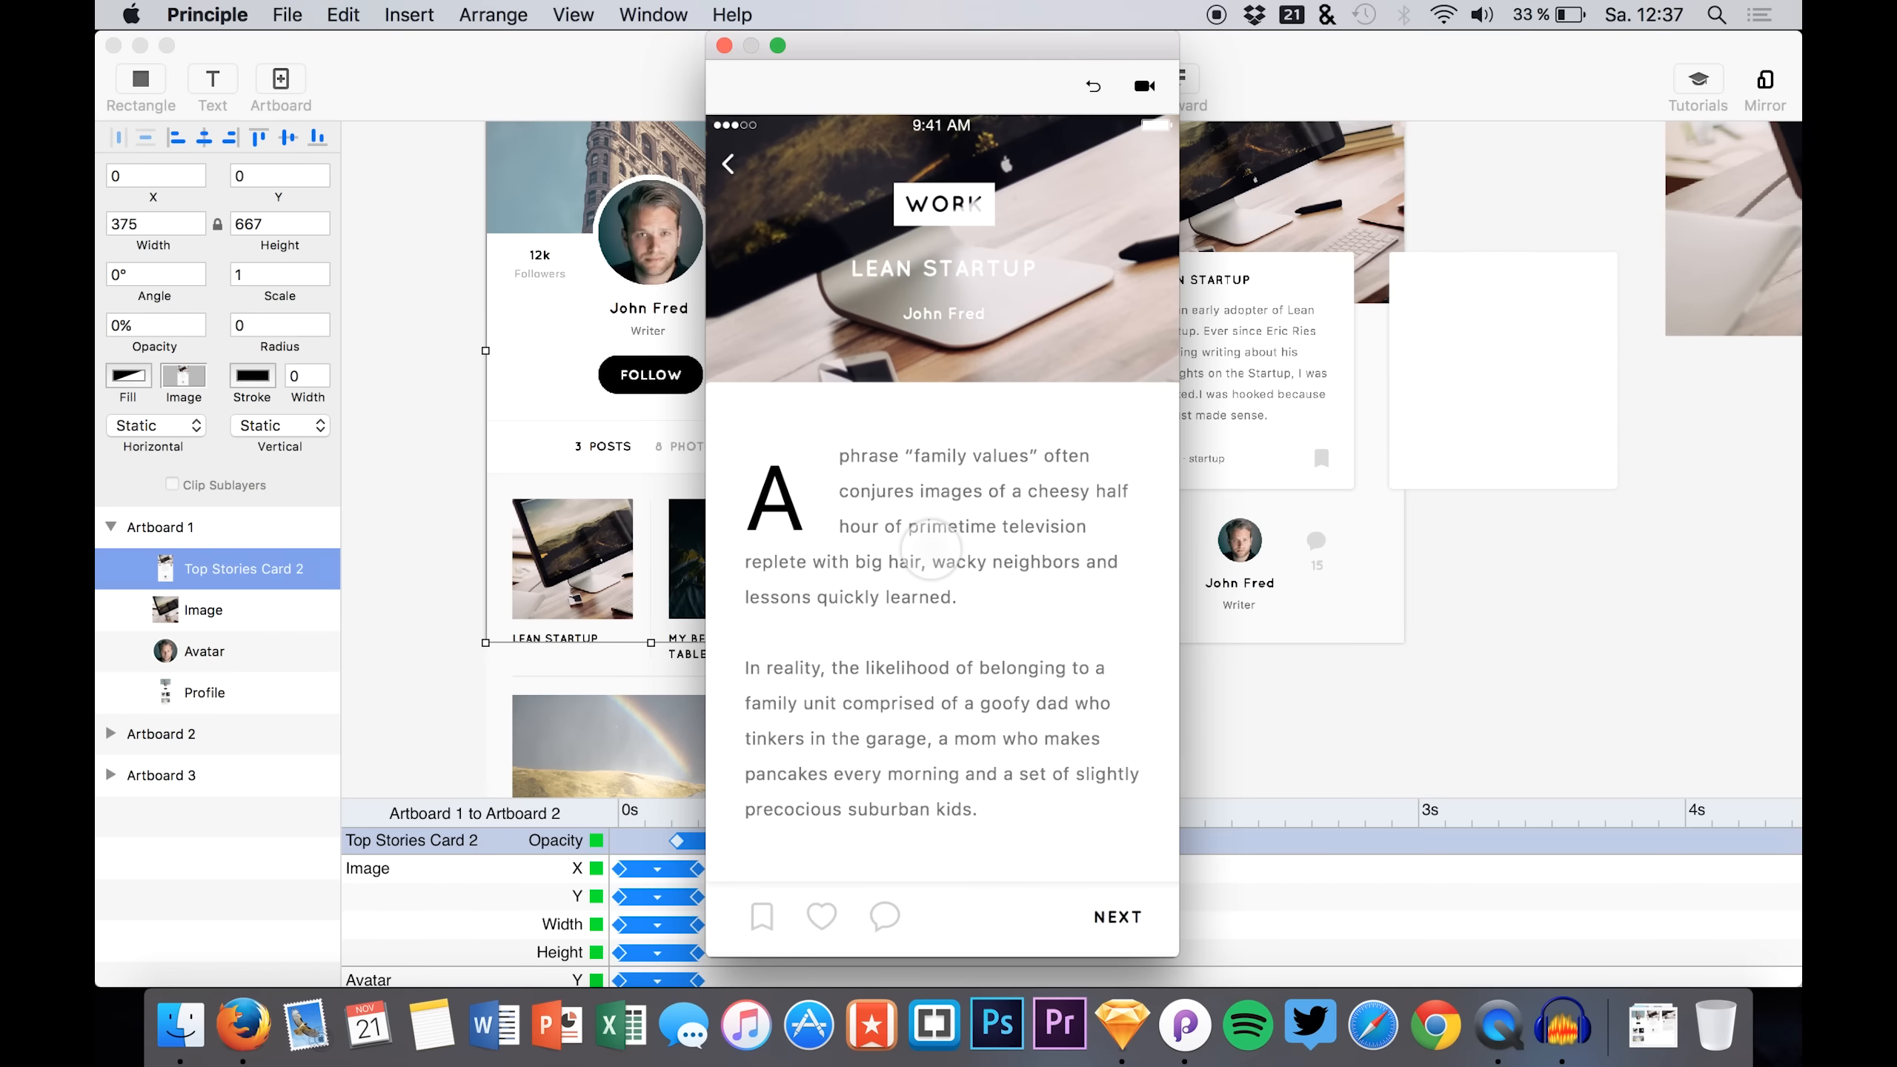
click(736, 163)
click(901, 492)
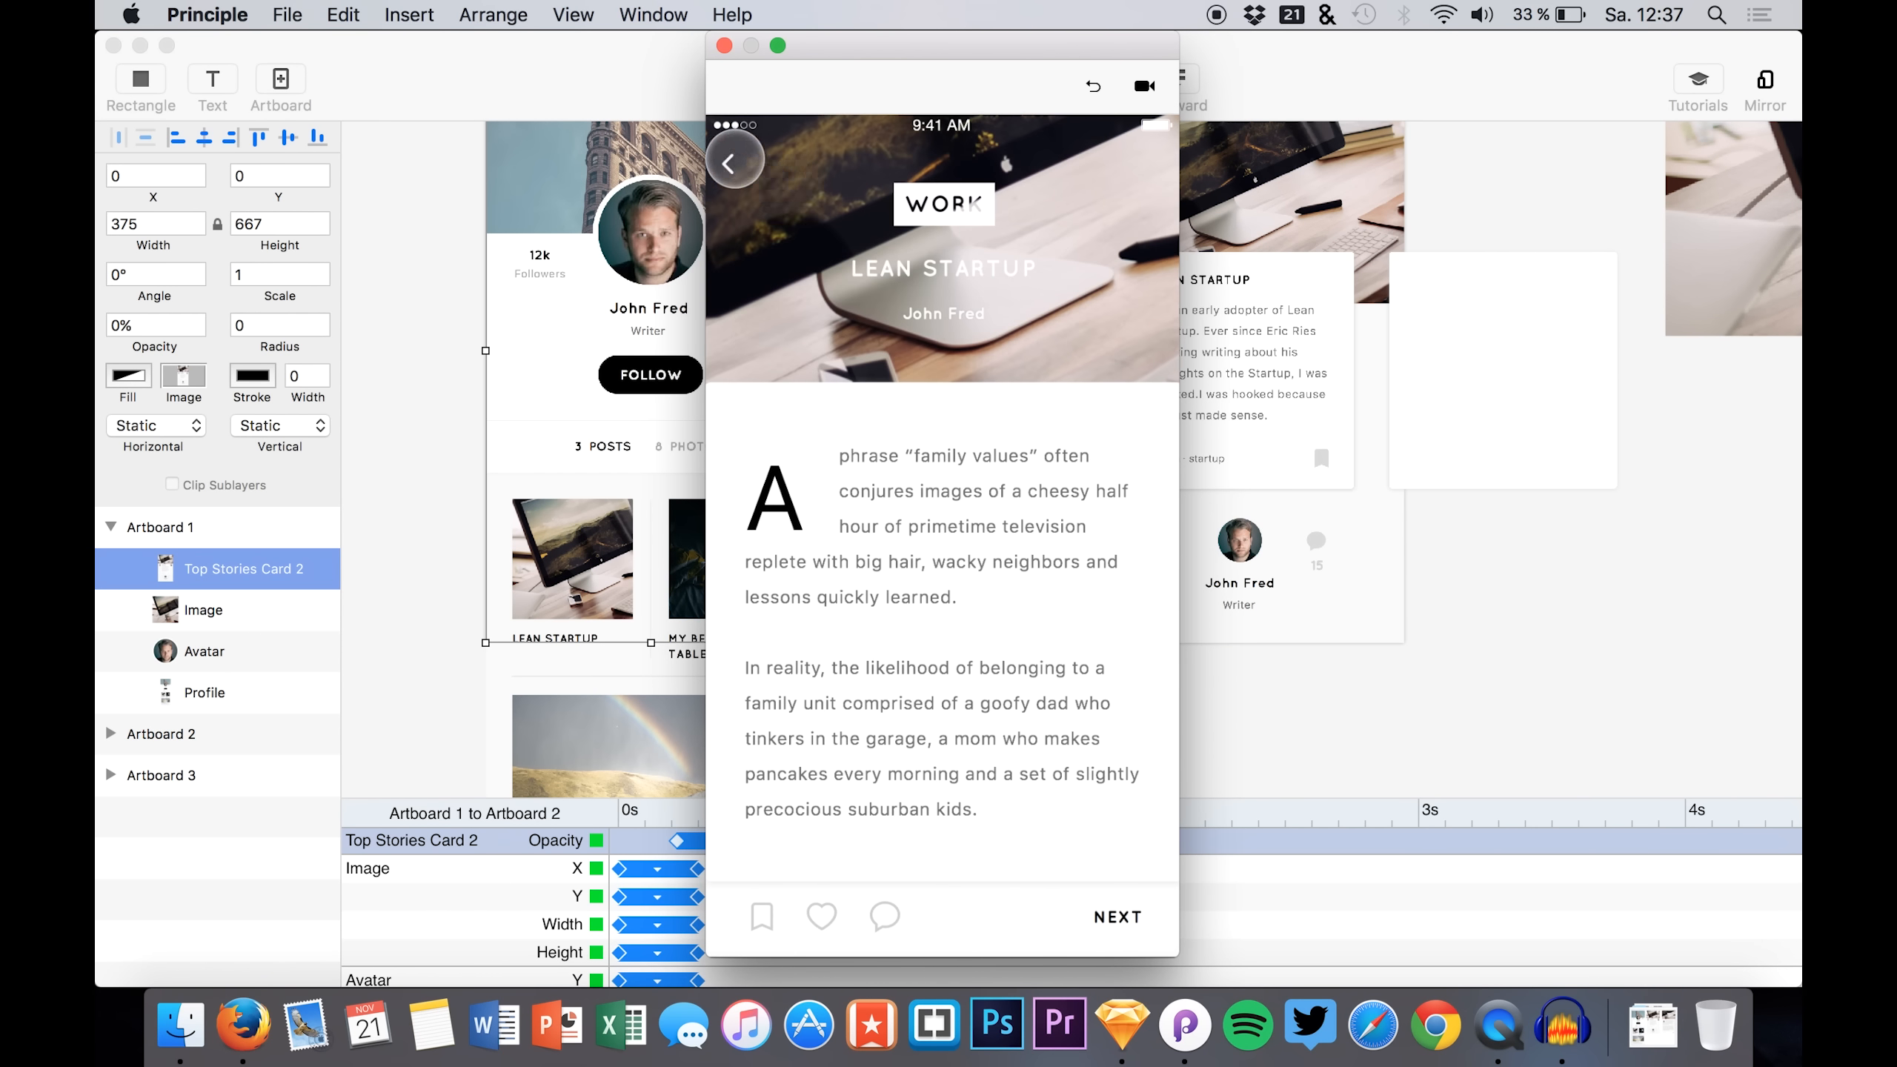
click(736, 160)
click(736, 160)
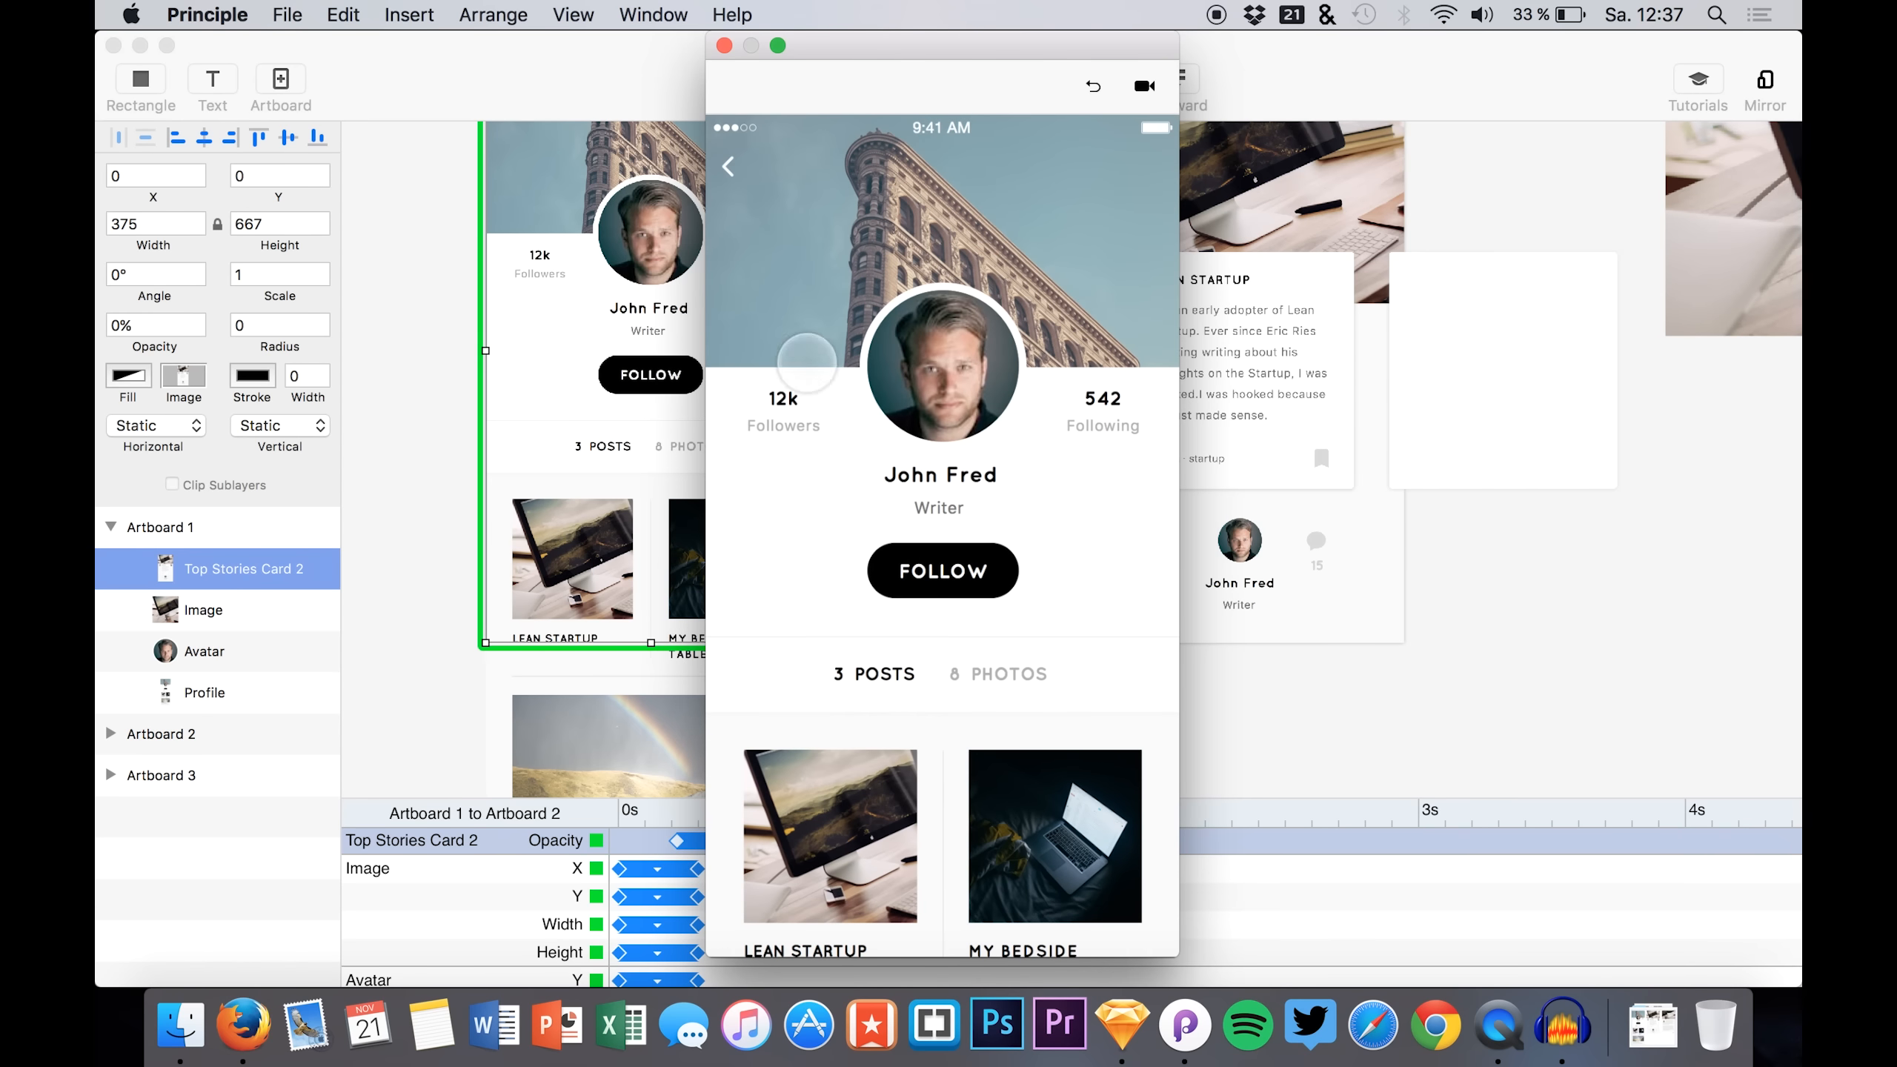
- Reopen Top Stories from the profile and switch repeatedly between its Lean Startup card and the detail story to examine the transitions
click(812, 787)
click(913, 590)
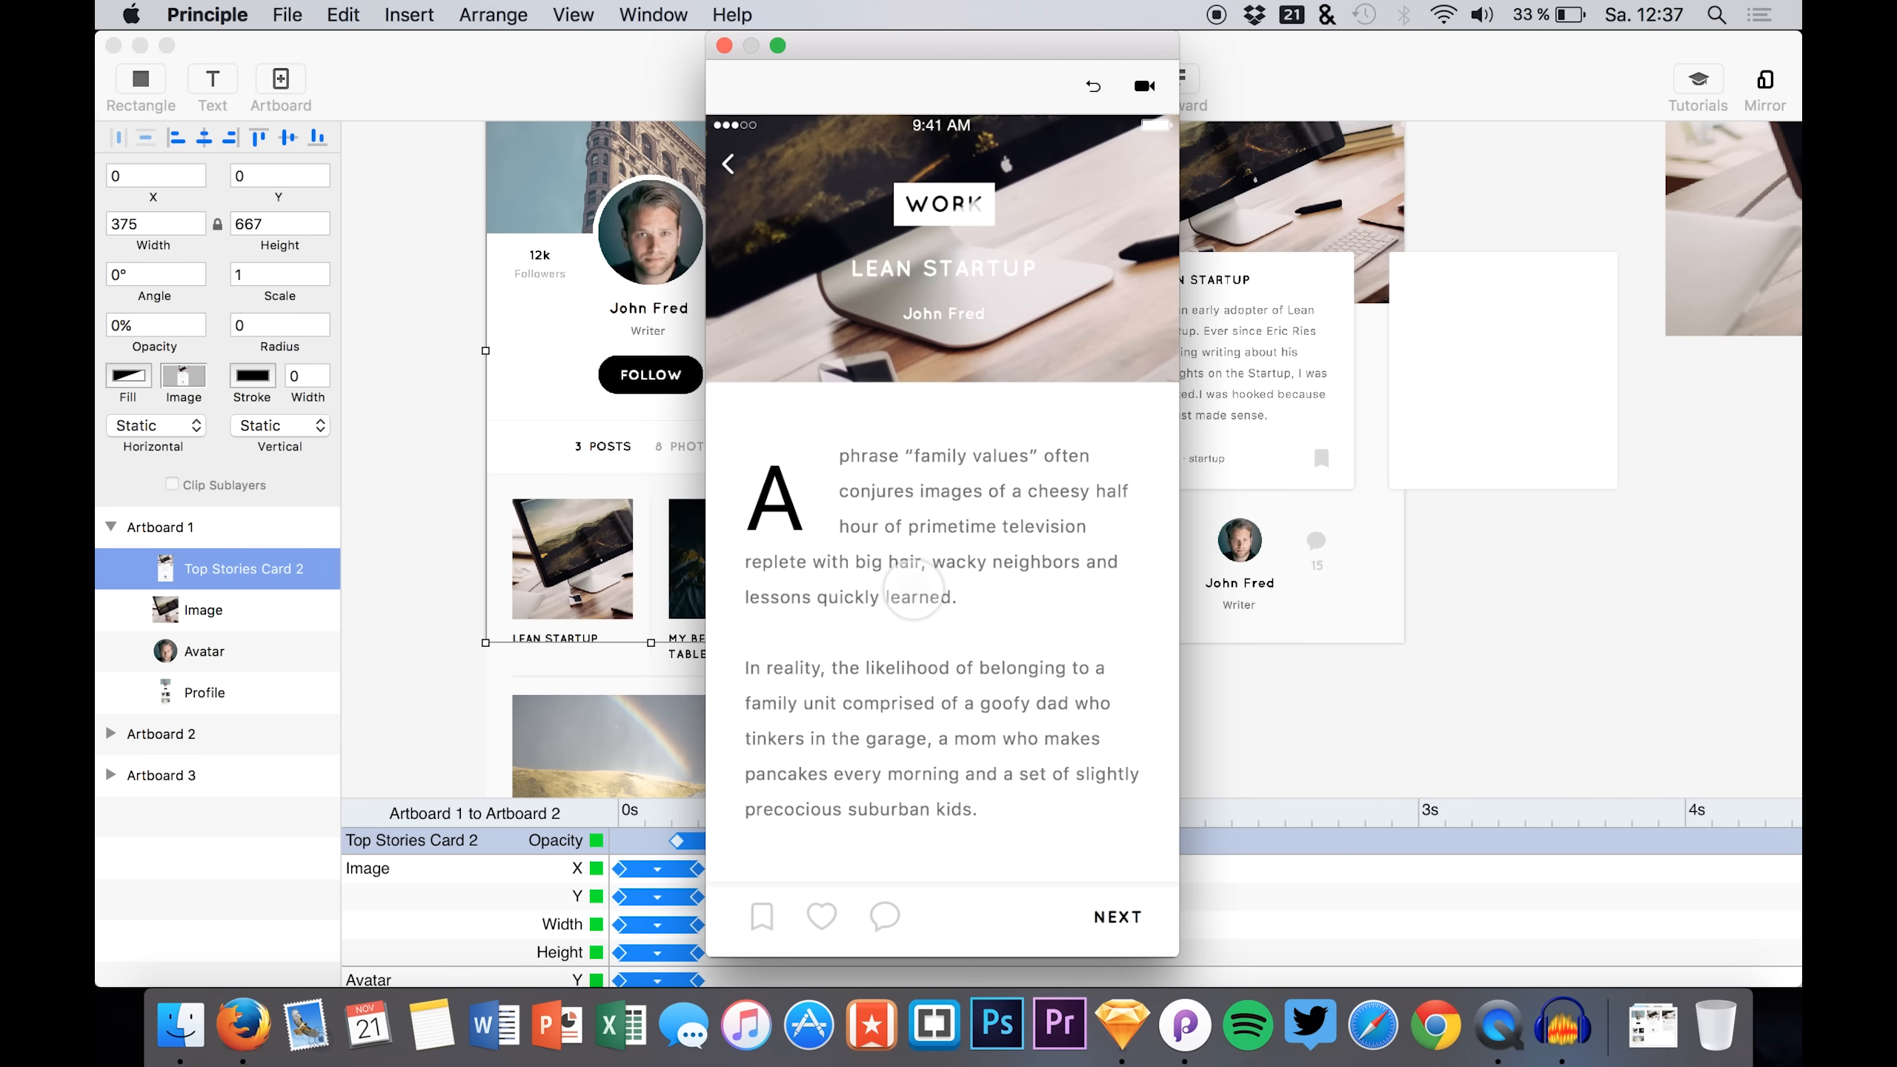
click(736, 160)
click(880, 499)
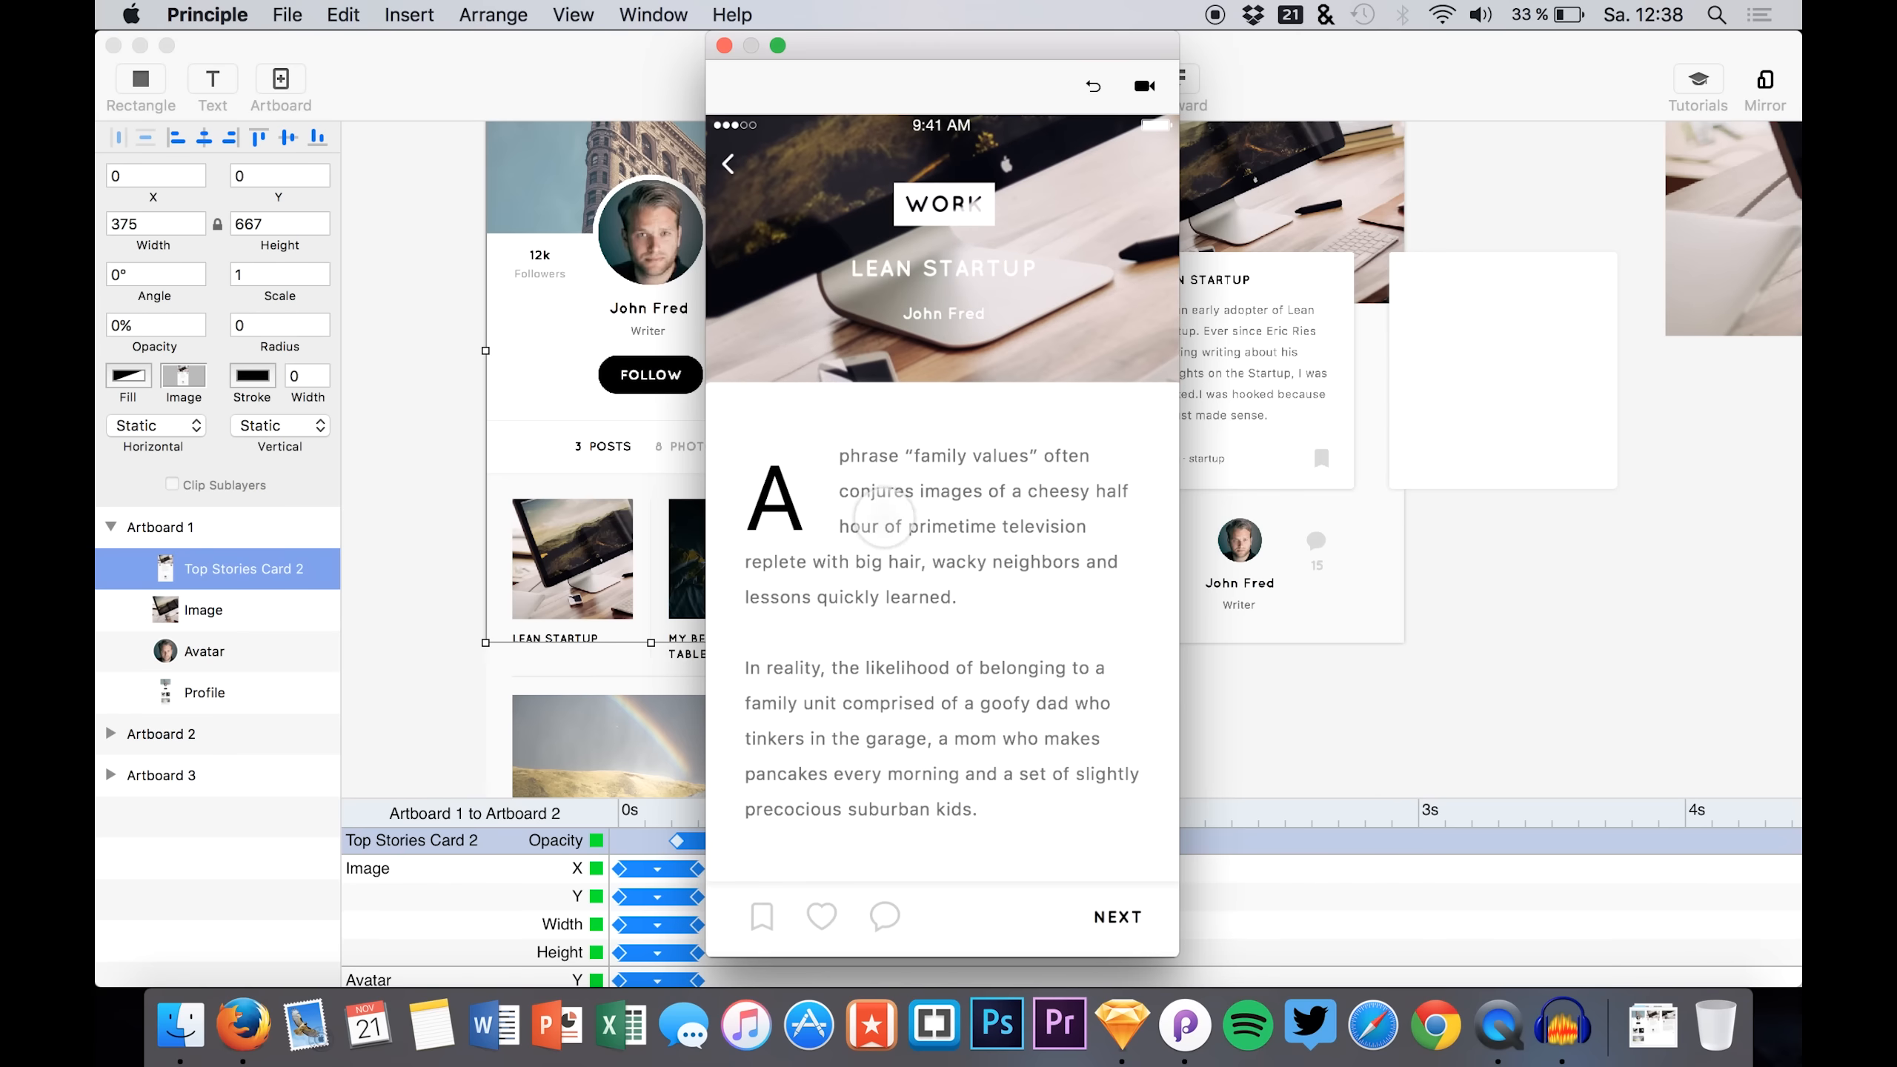
click(729, 163)
click(889, 535)
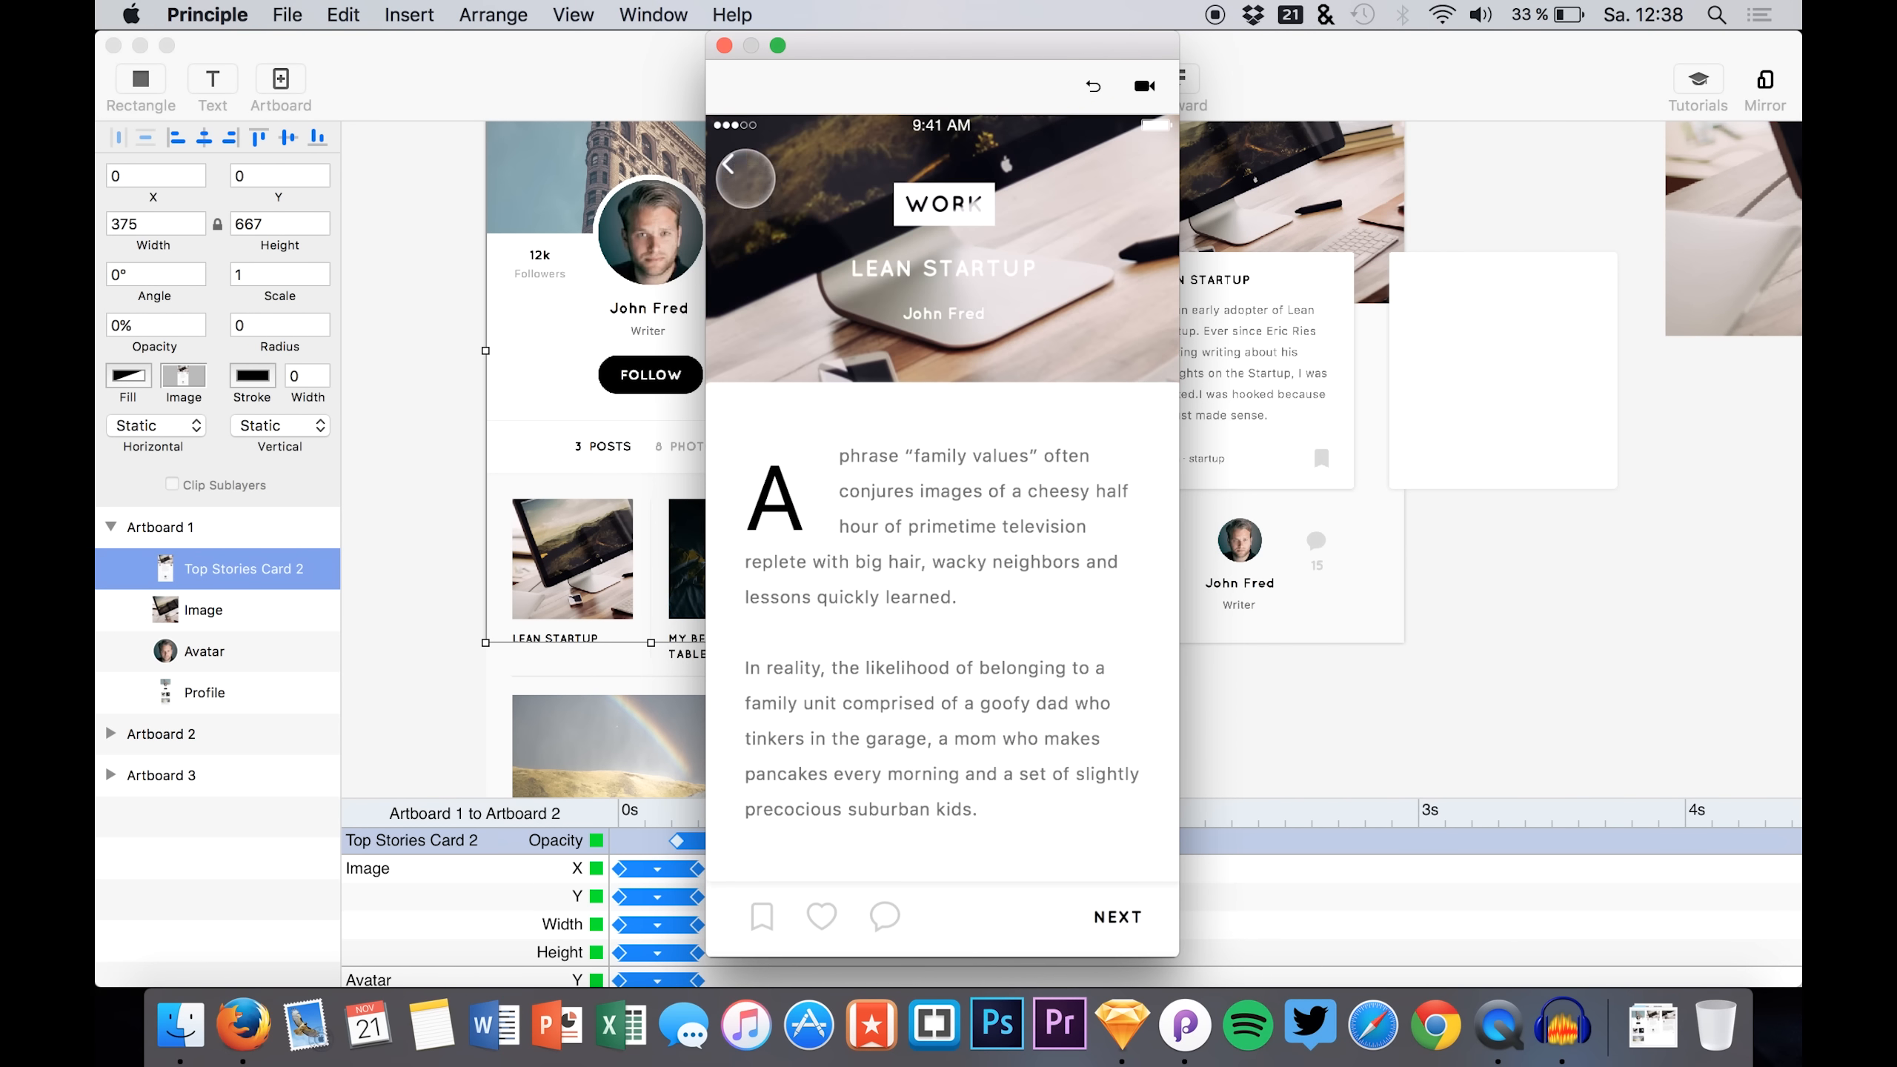
click(729, 163)
click(888, 523)
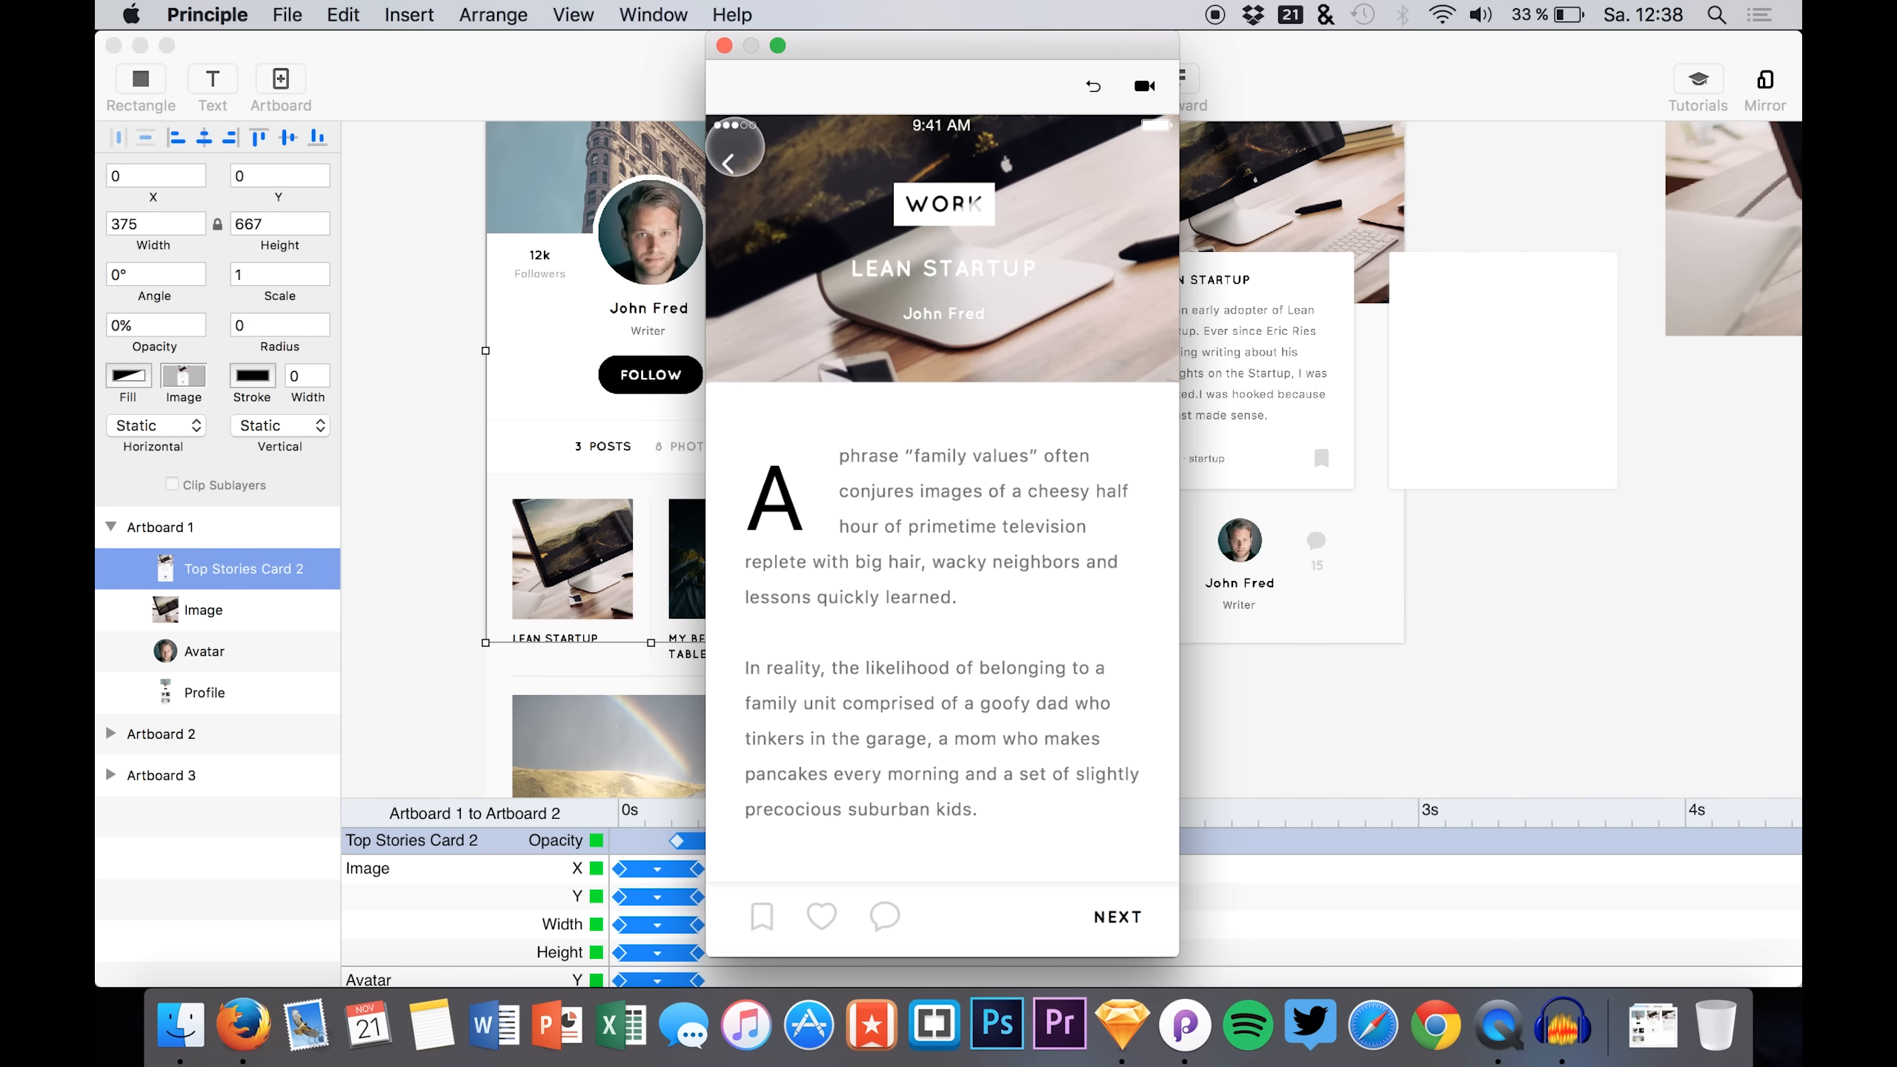
click(728, 163)
click(852, 437)
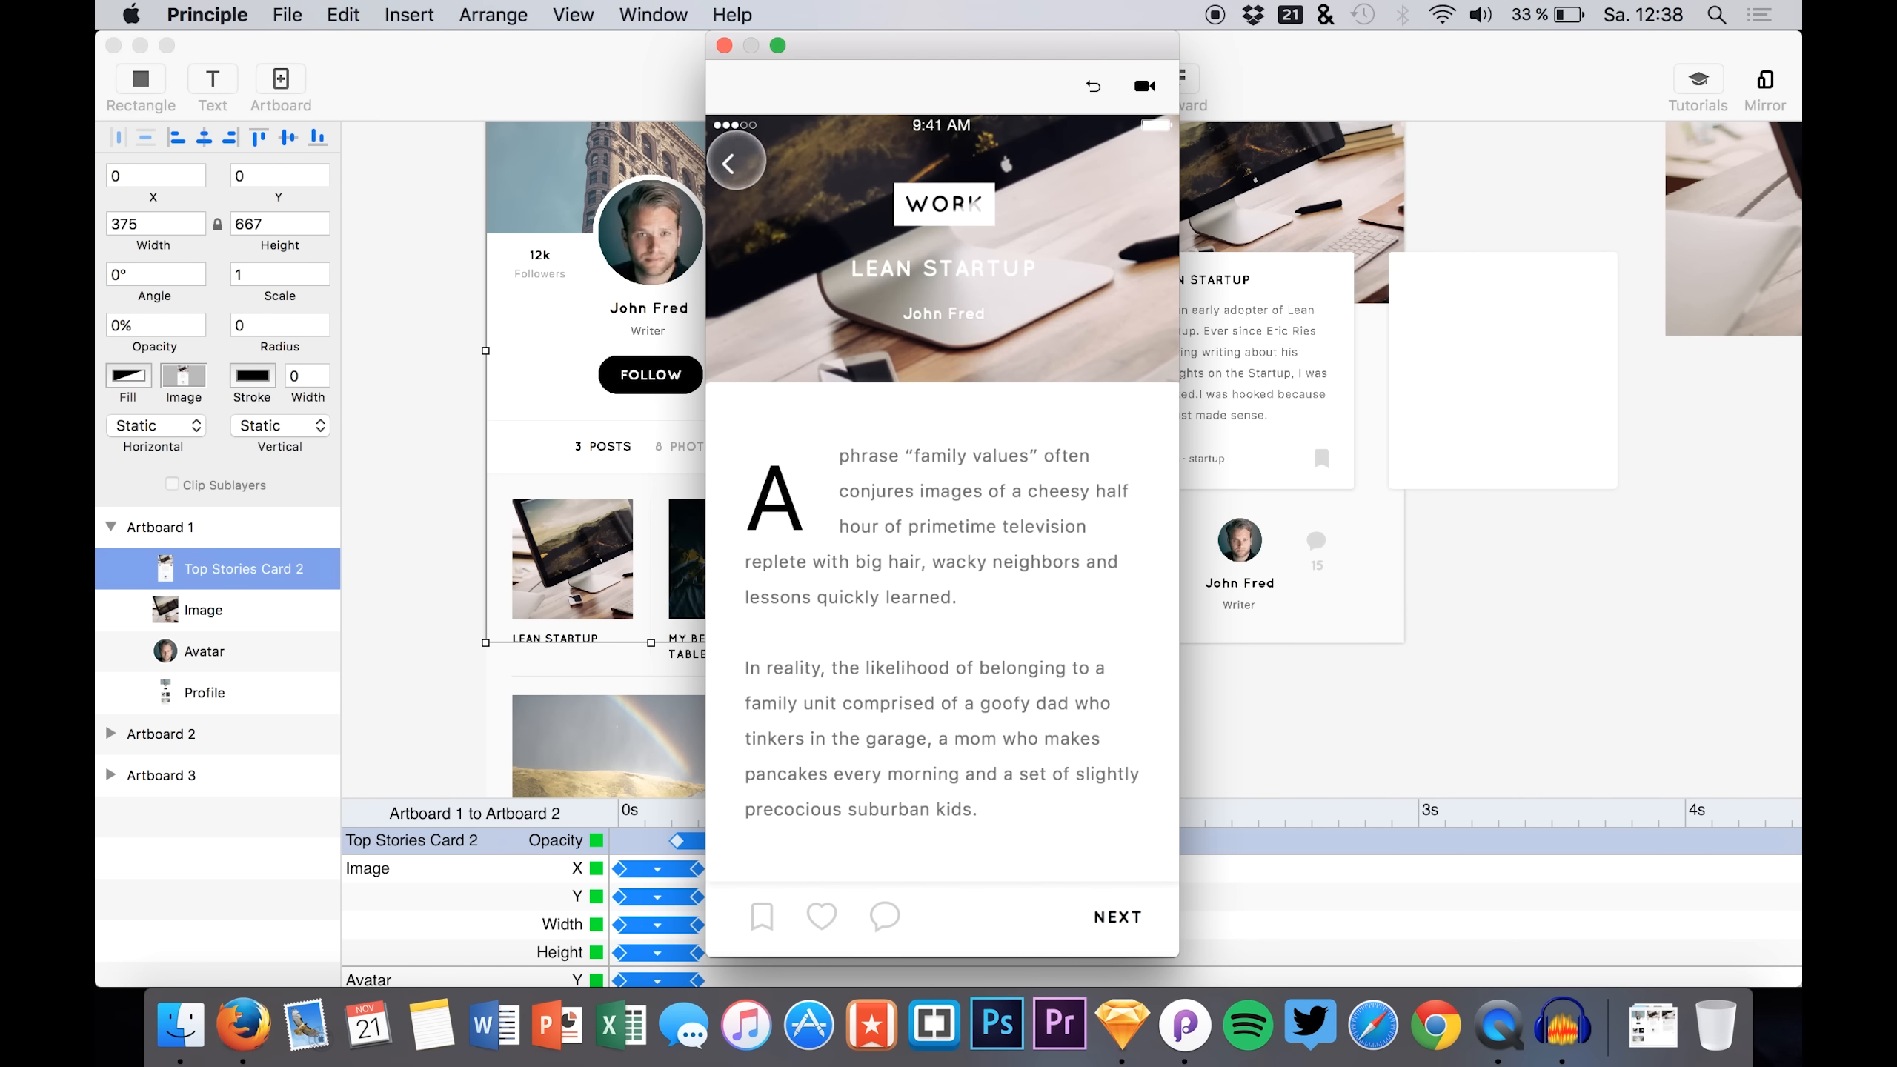
click(729, 163)
click(852, 495)
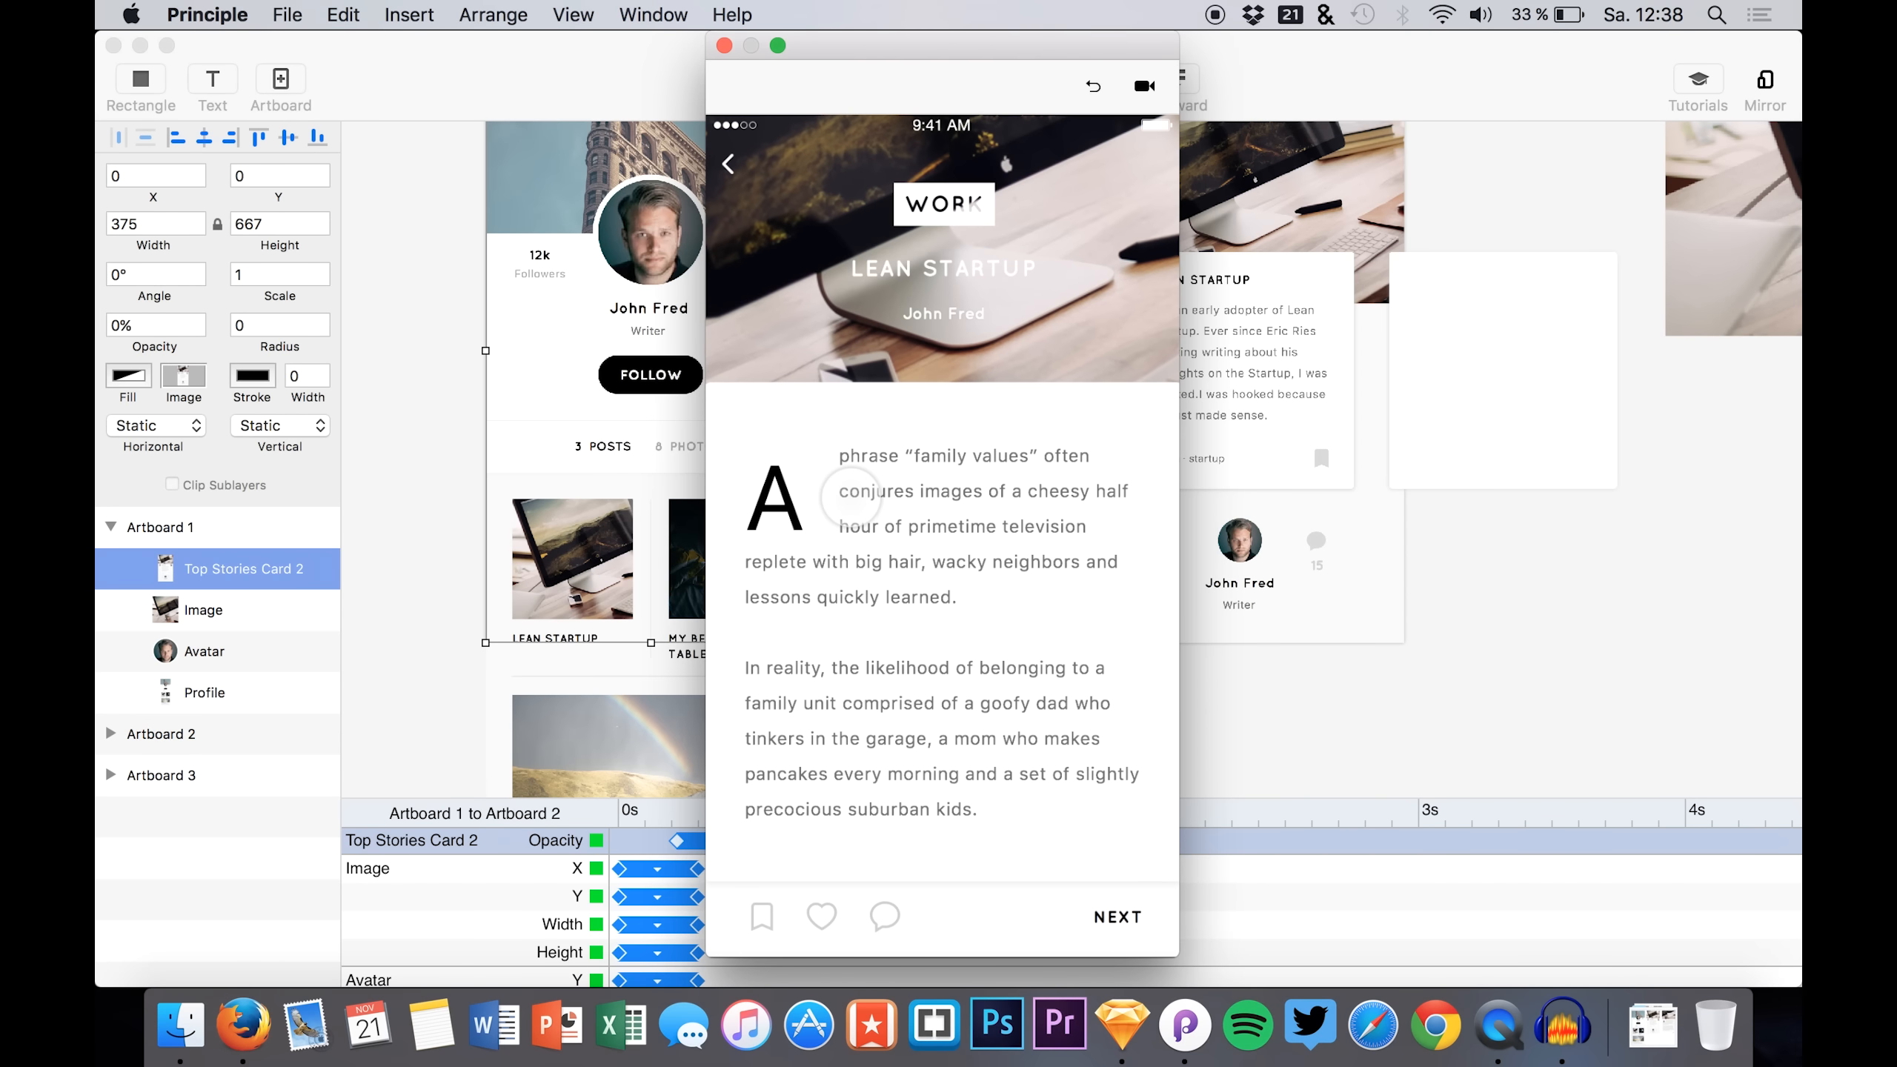
click(729, 163)
click(852, 495)
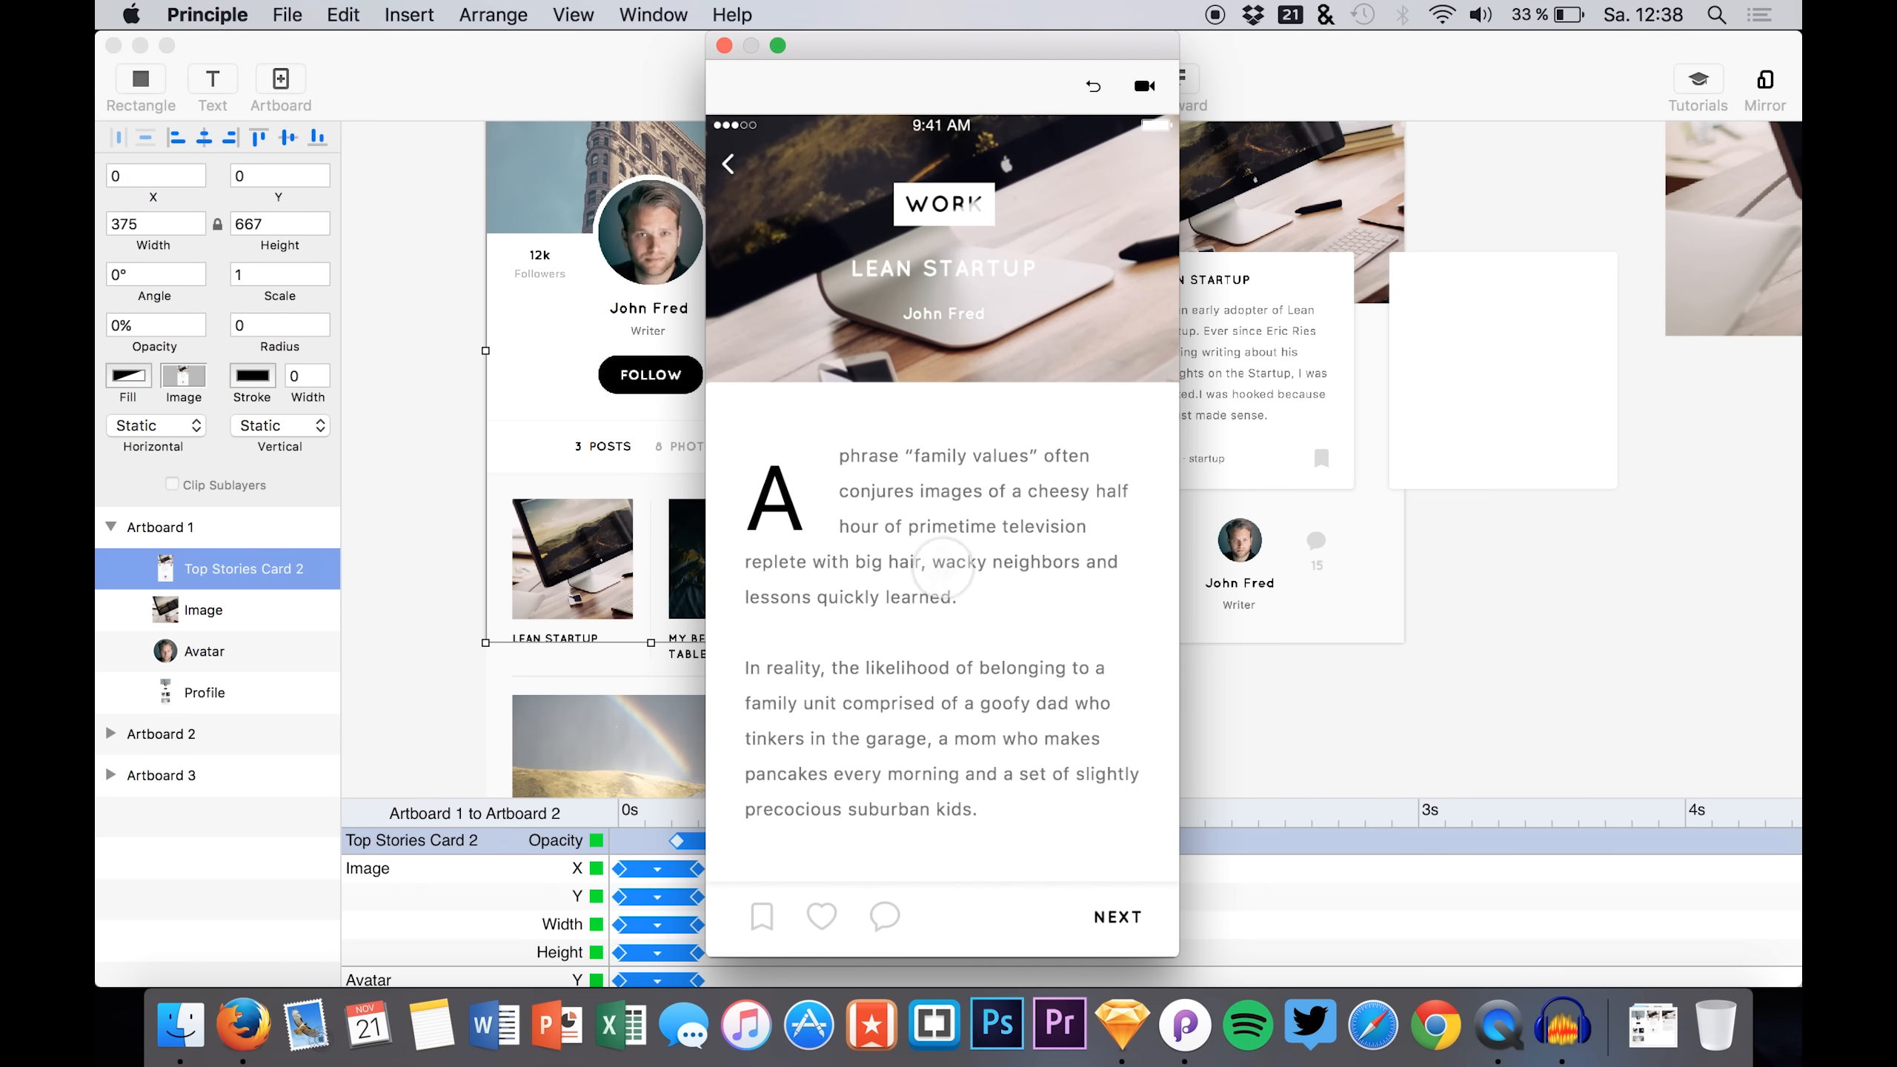